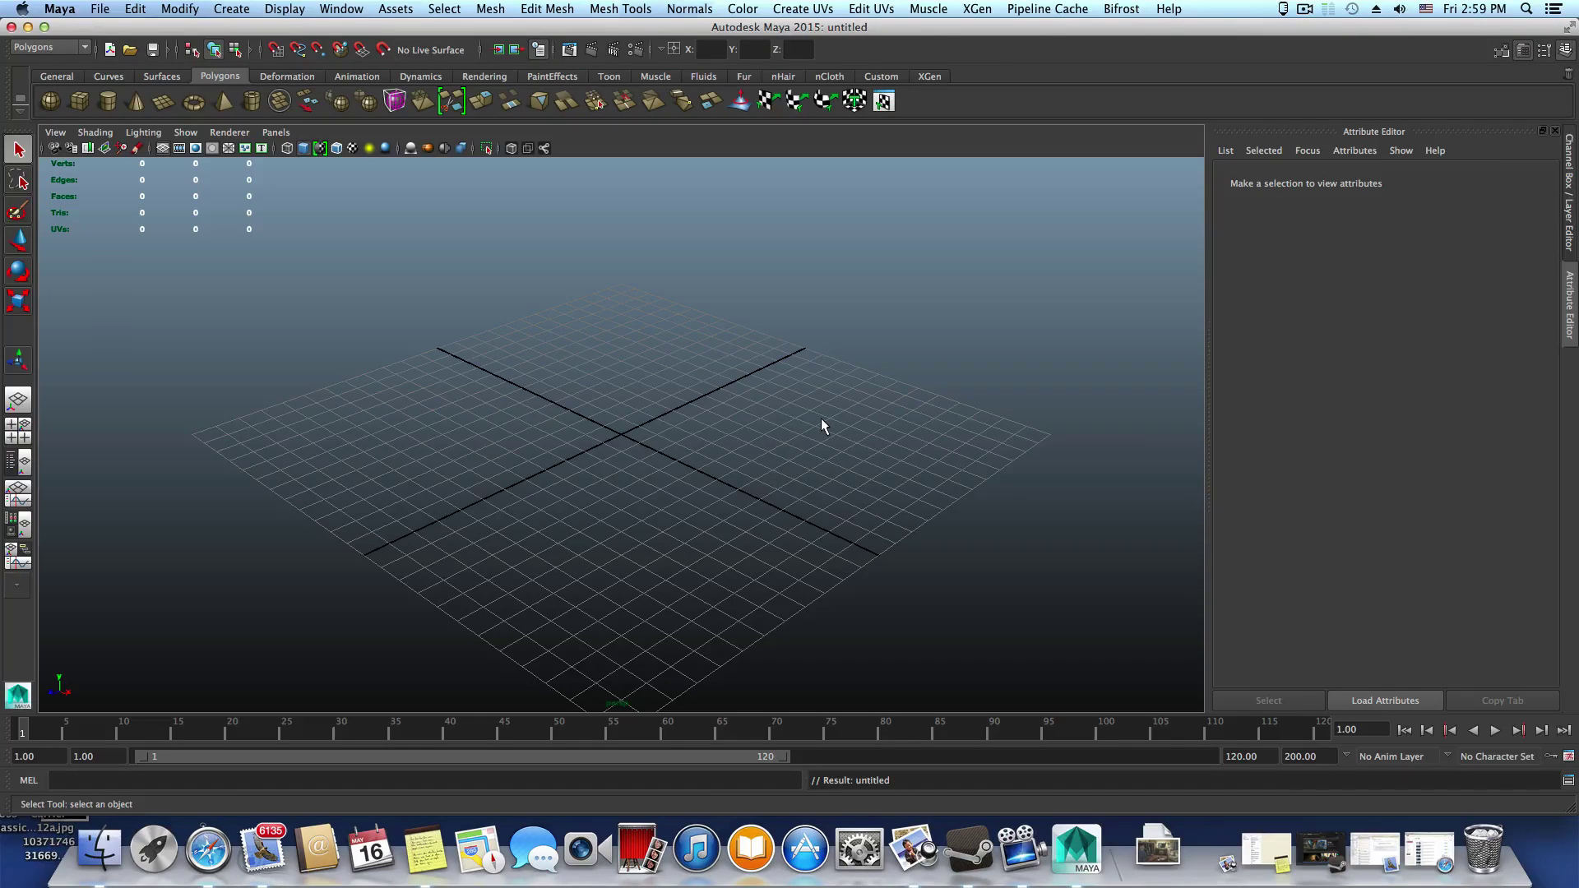
Turn on Smooth Wireframe shading in the perspective view
left_click_drag(775, 454, 658, 465, "alt")
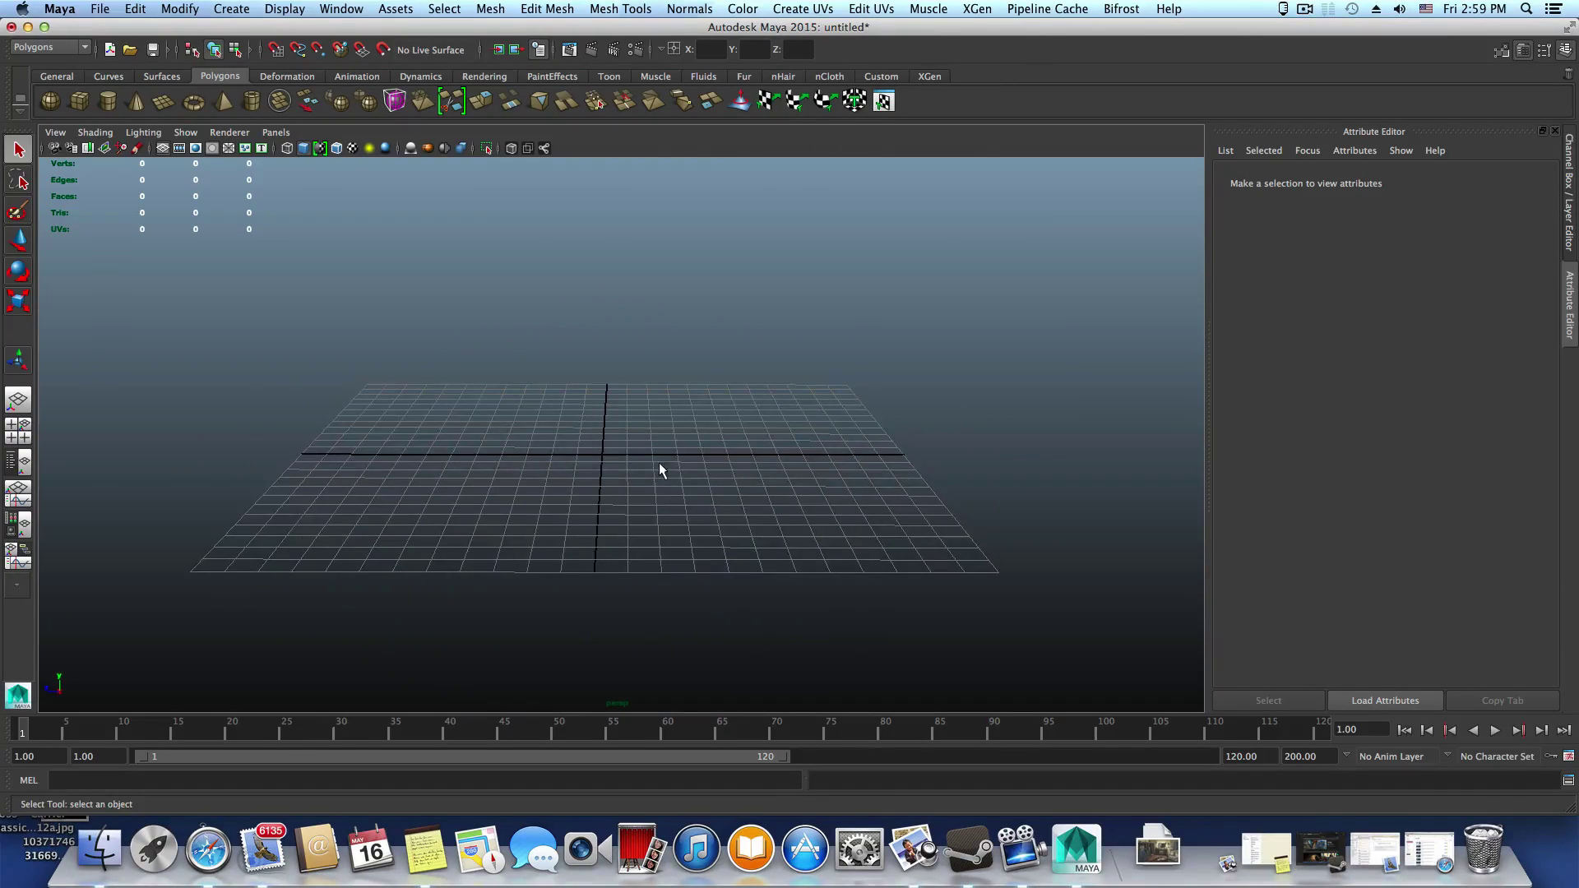
right_click_drag(580, 460, 832, 490, "alt")
middle_click_drag(724, 477, 787, 497, "alt")
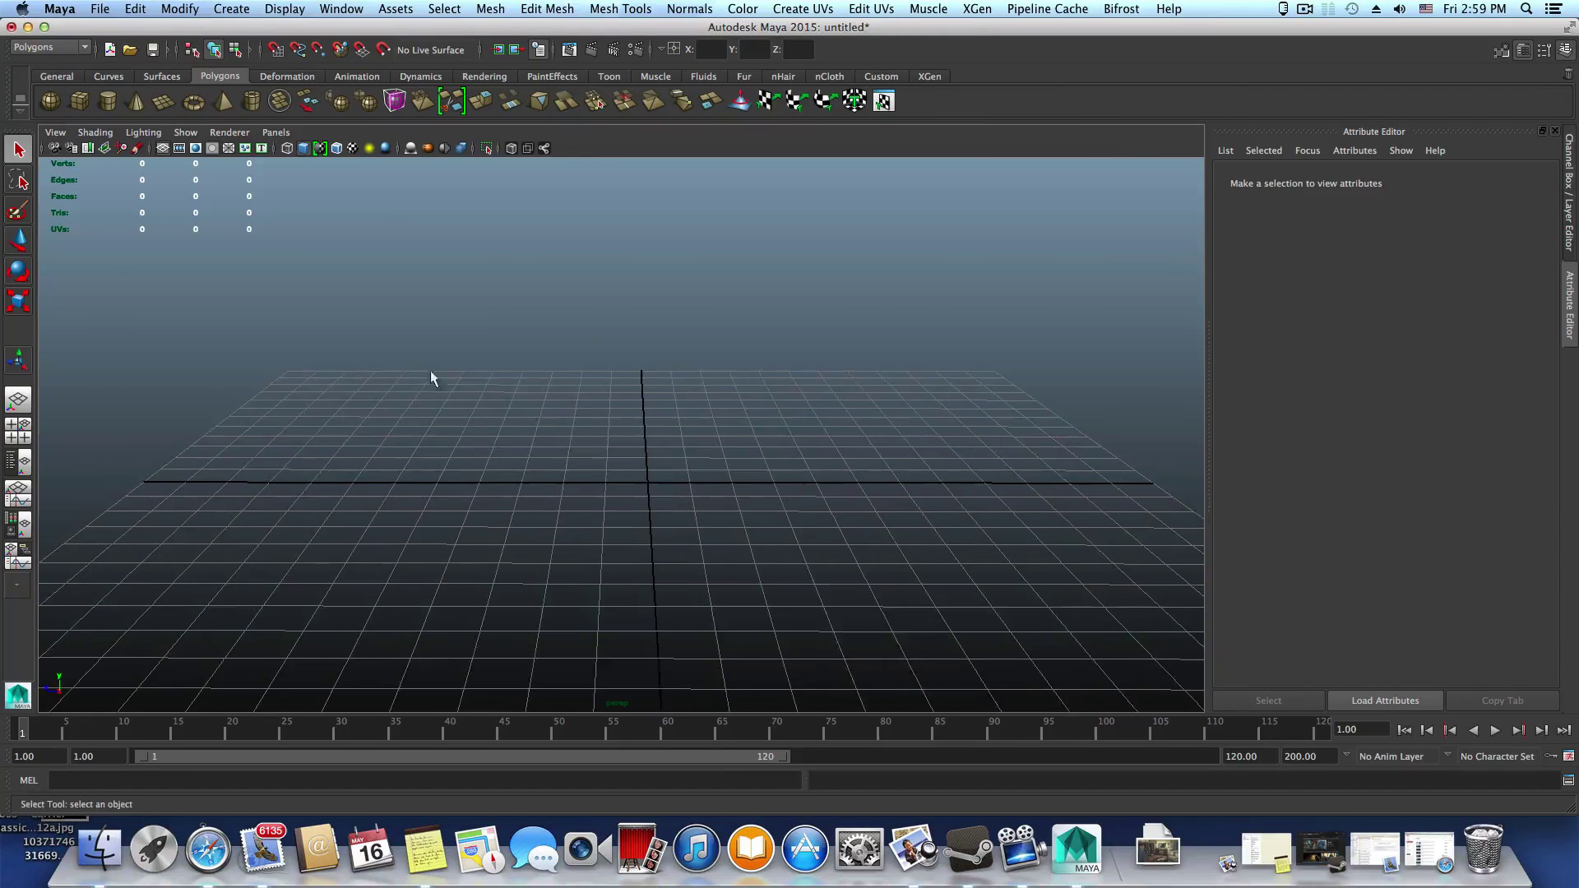
left_click(96, 132)
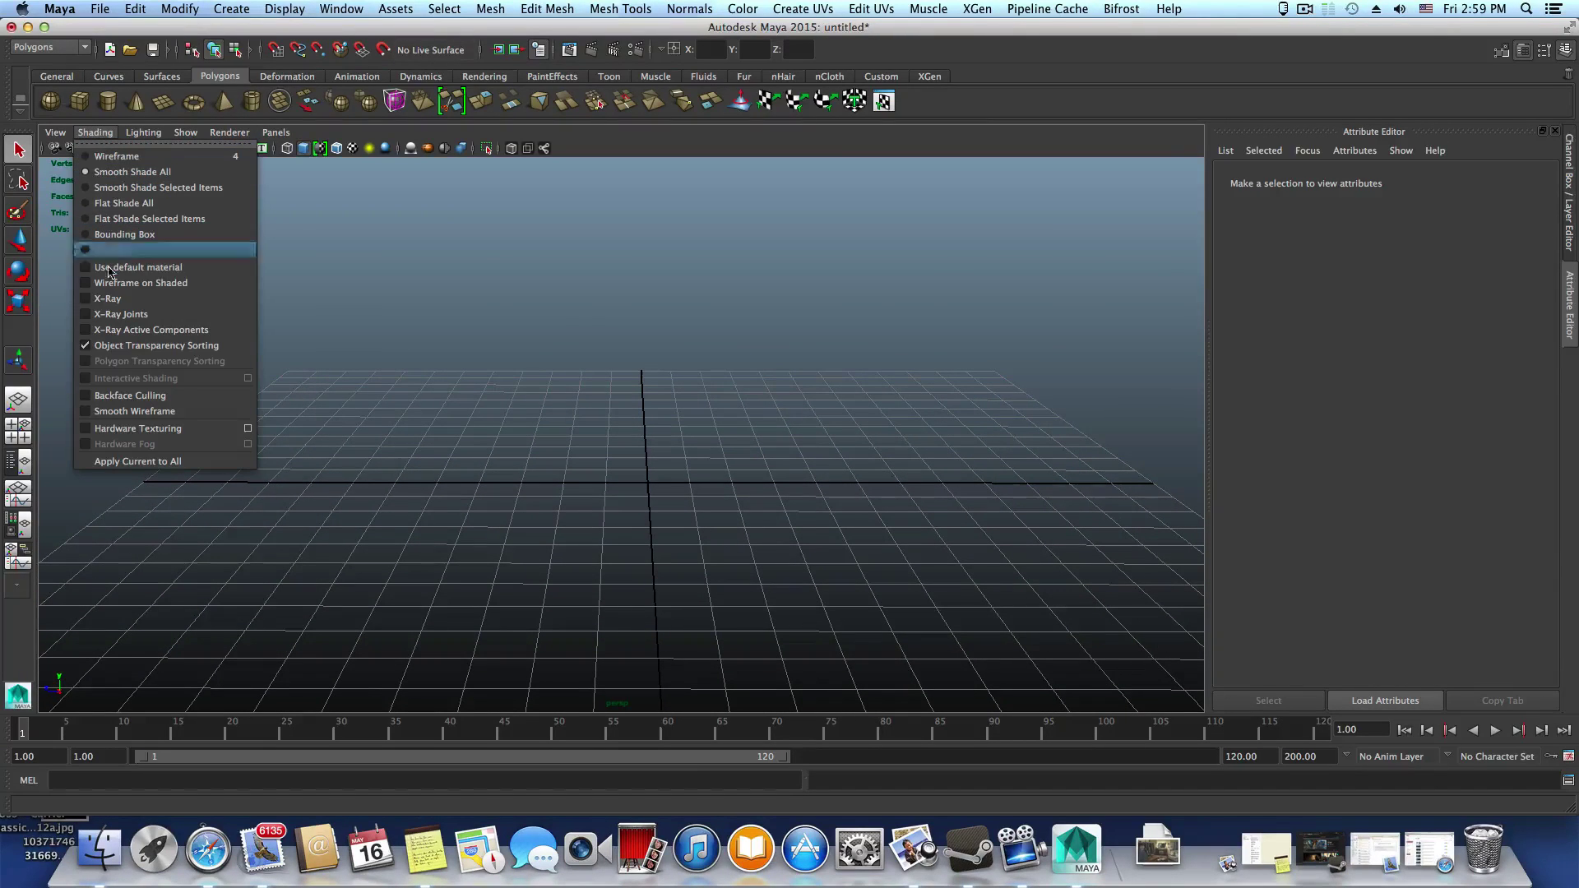
left_click(125, 411)
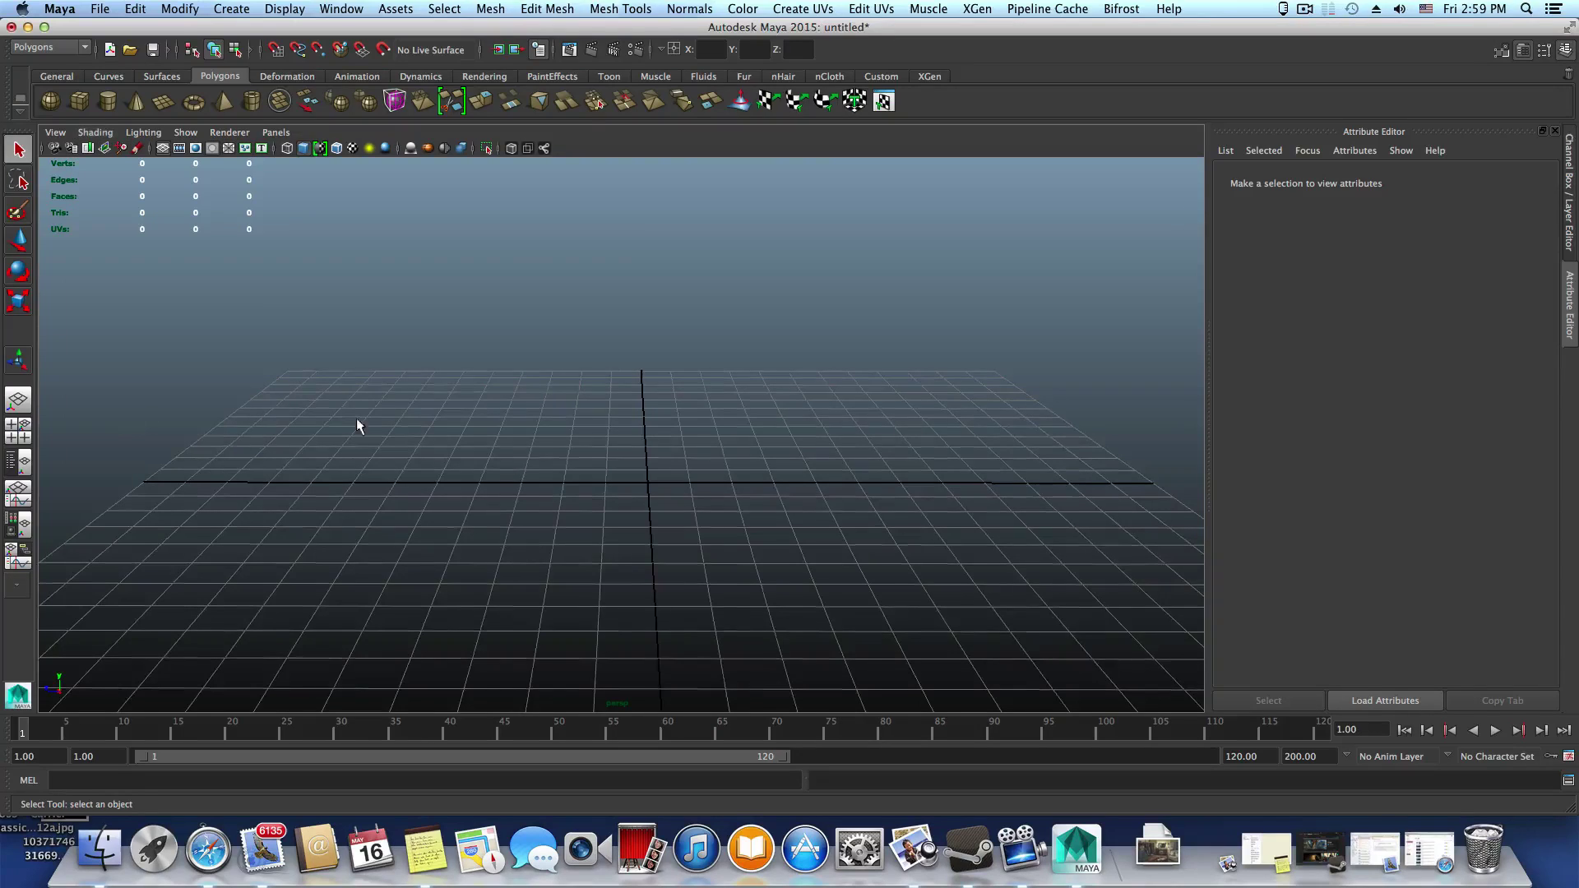
Create a polygon cylinder at the centre of the grid
right_click_drag(357, 426, 718, 439, "alt")
middle_click_drag(718, 439, 723, 412, "alt")
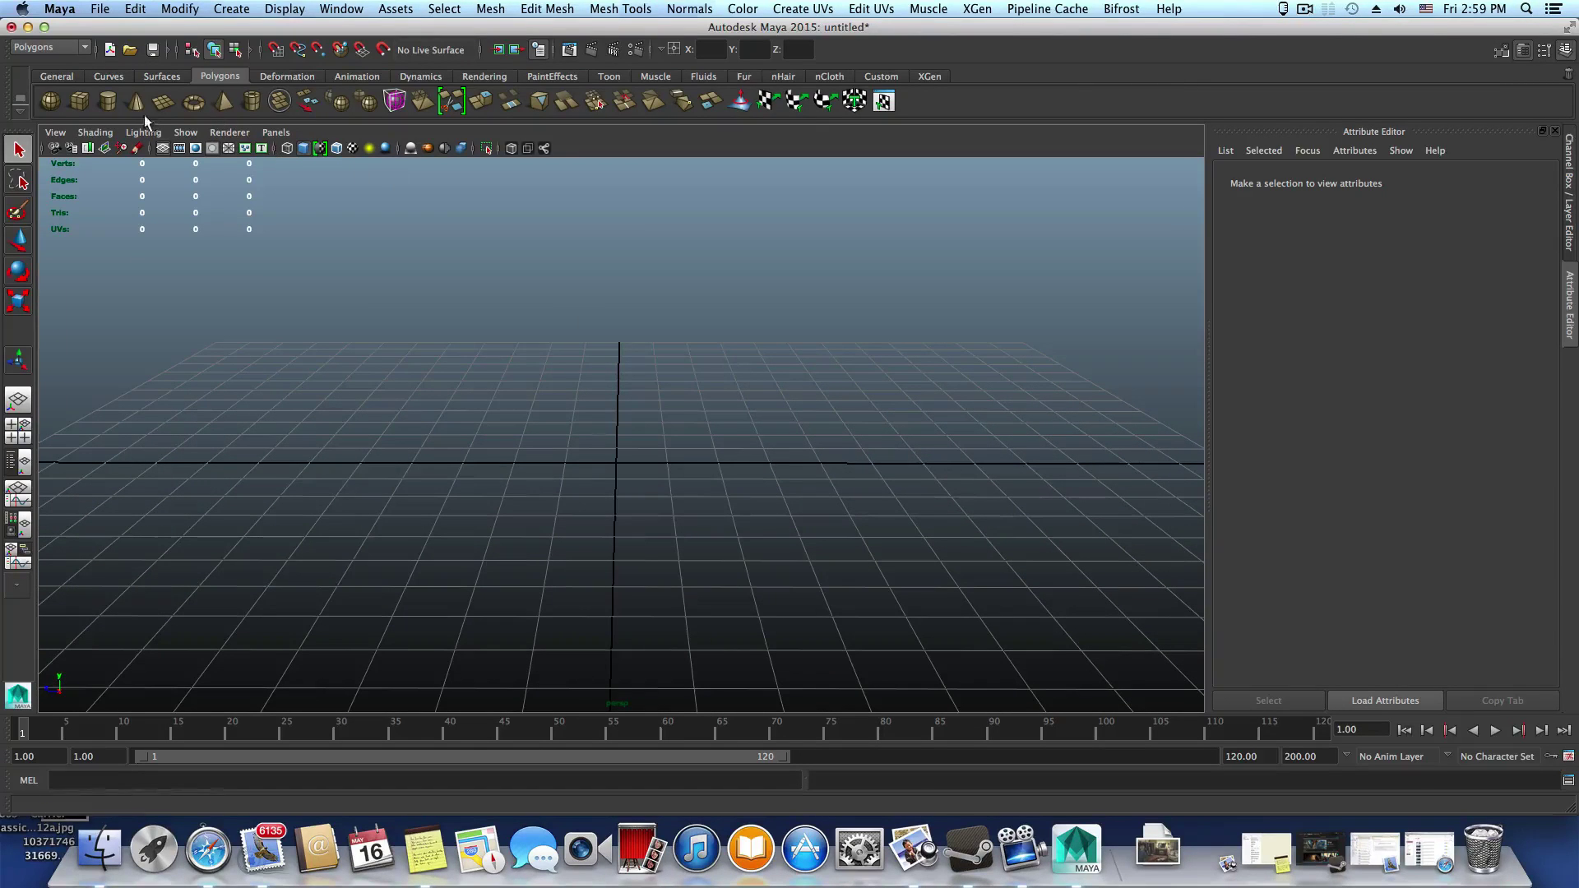
left_click(107, 102)
right_click_drag(545, 432, 925, 541, "alt")
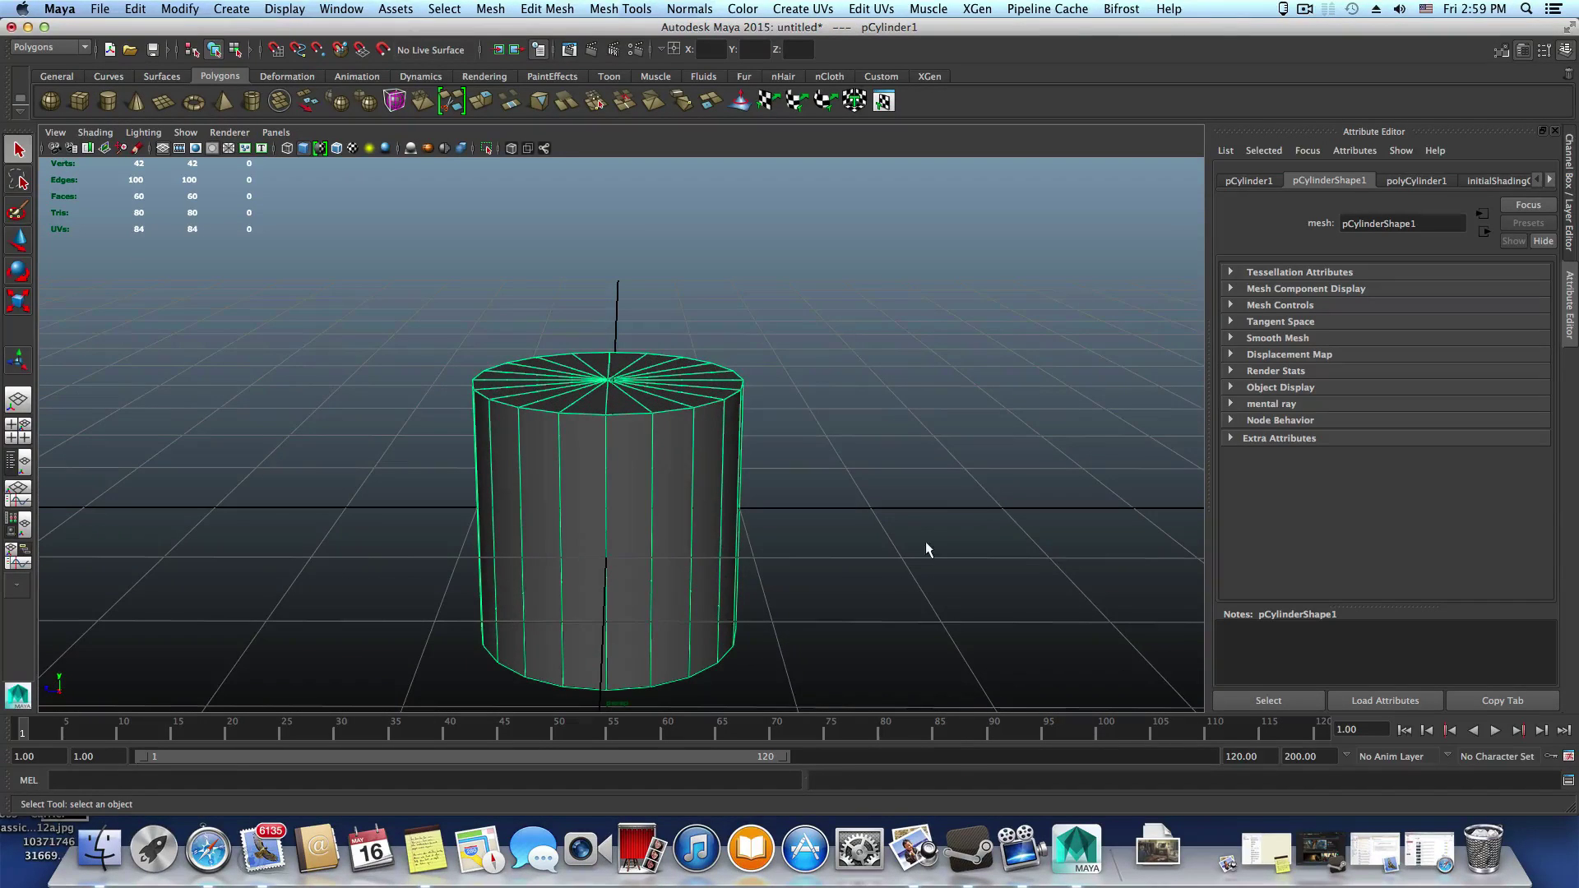
Set the cylinder's axis subdivisions to 48 and its height subdivisions to 5
left_click(1521, 54)
left_click(1521, 54)
left_click(1411, 183)
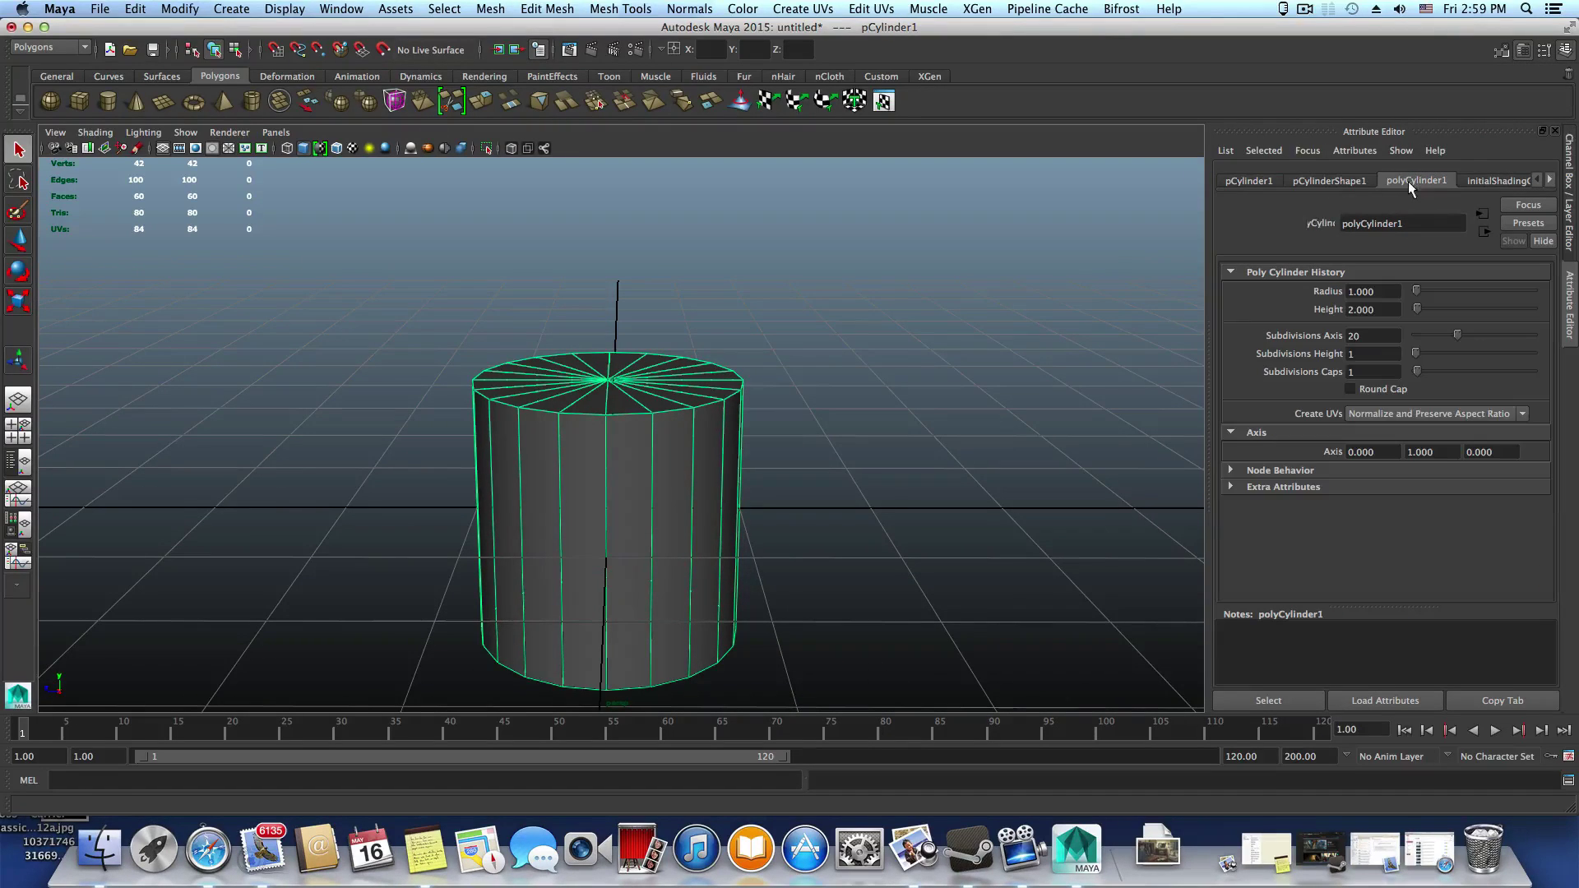
double_click(1369, 336)
type("48")
key("Return")
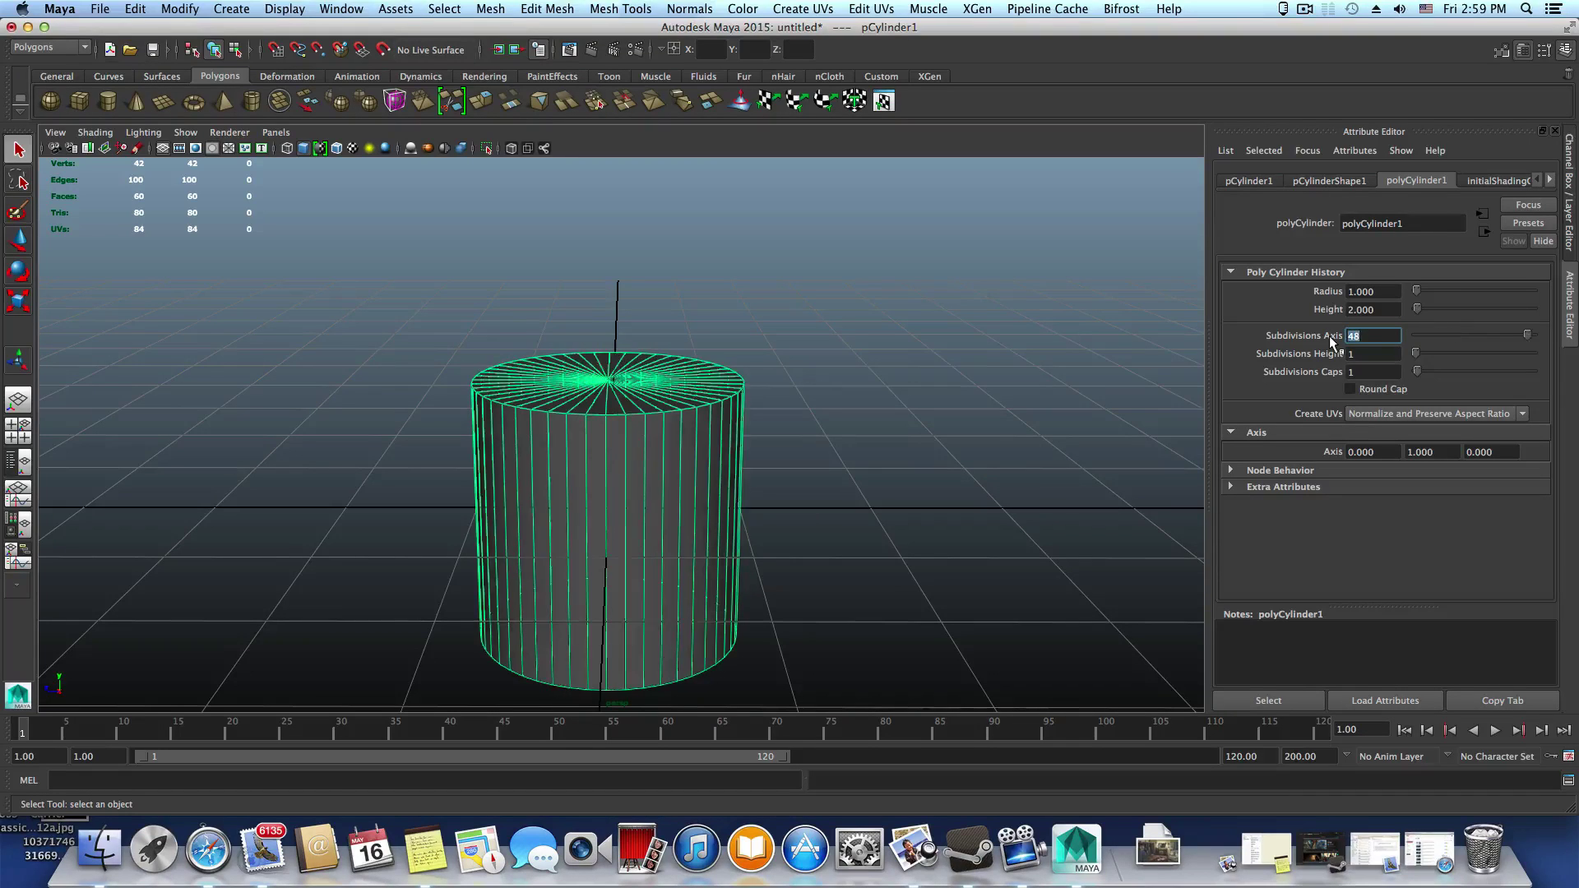
double_click(1390, 353)
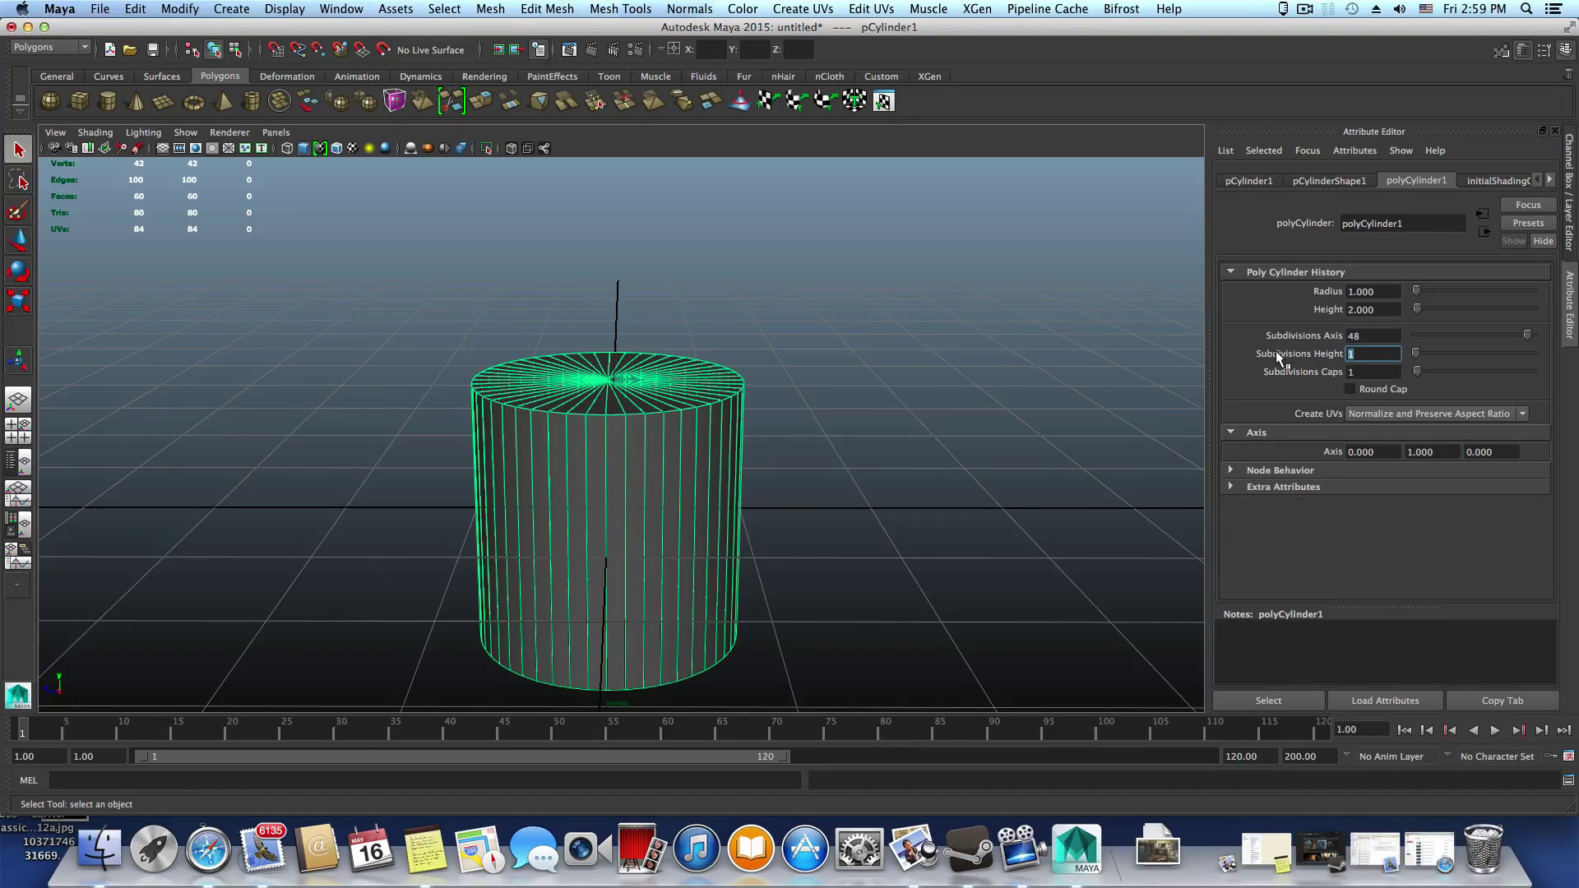
type("5")
key("Return")
Delete the lower four rows of side faces and the bottom cap of the cylinder
right_click_drag(751, 448, 826, 487, "alt")
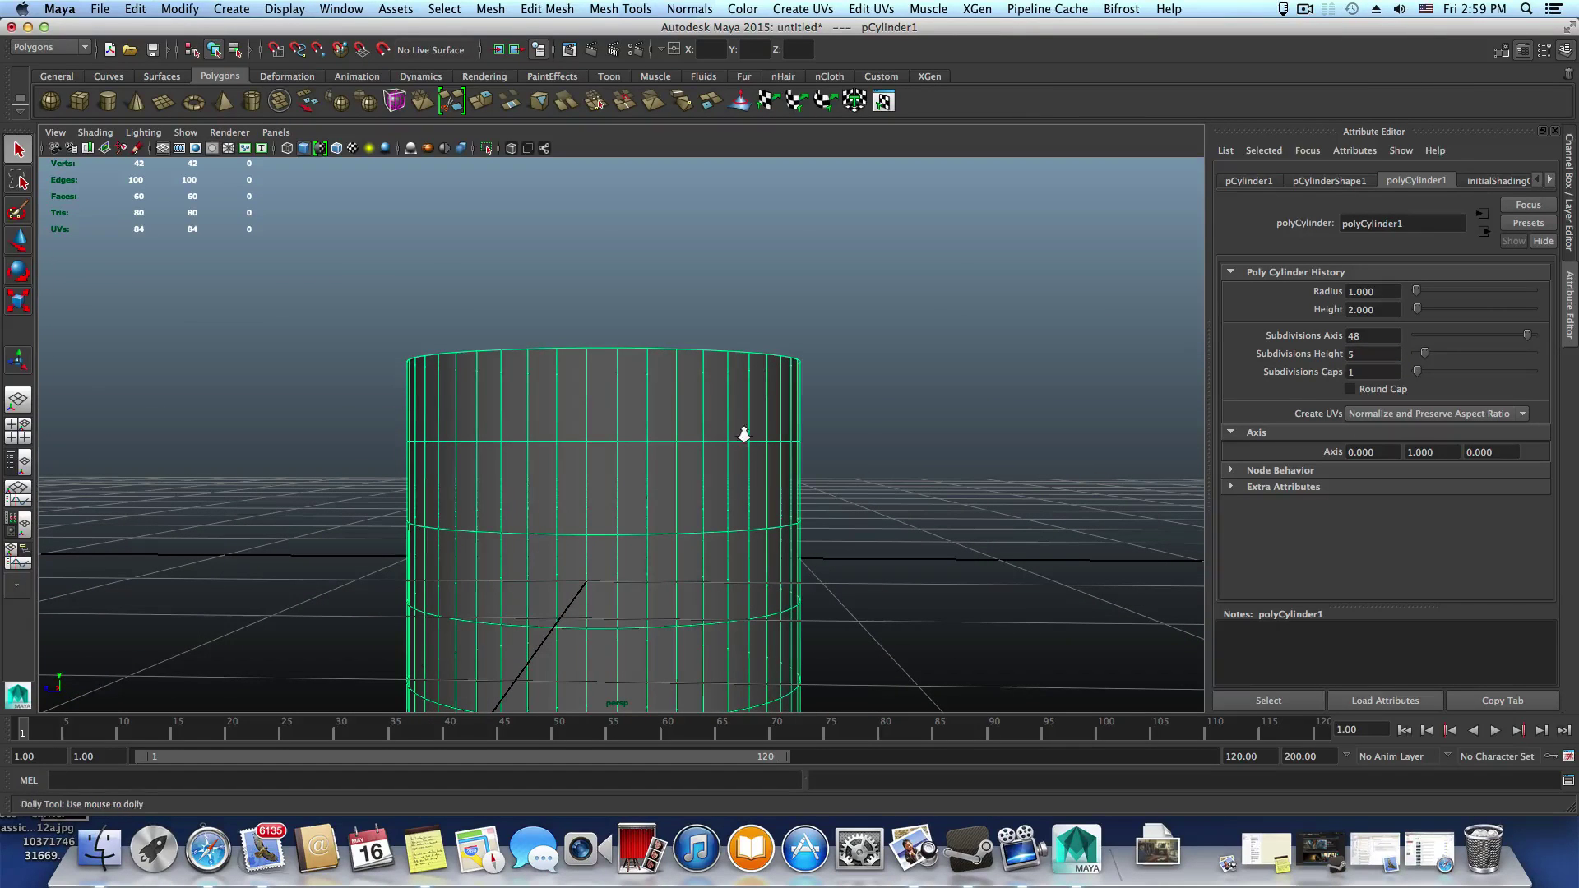
right_click_drag(747, 430, 894, 514)
middle_click_drag(893, 515, 764, 344, "alt")
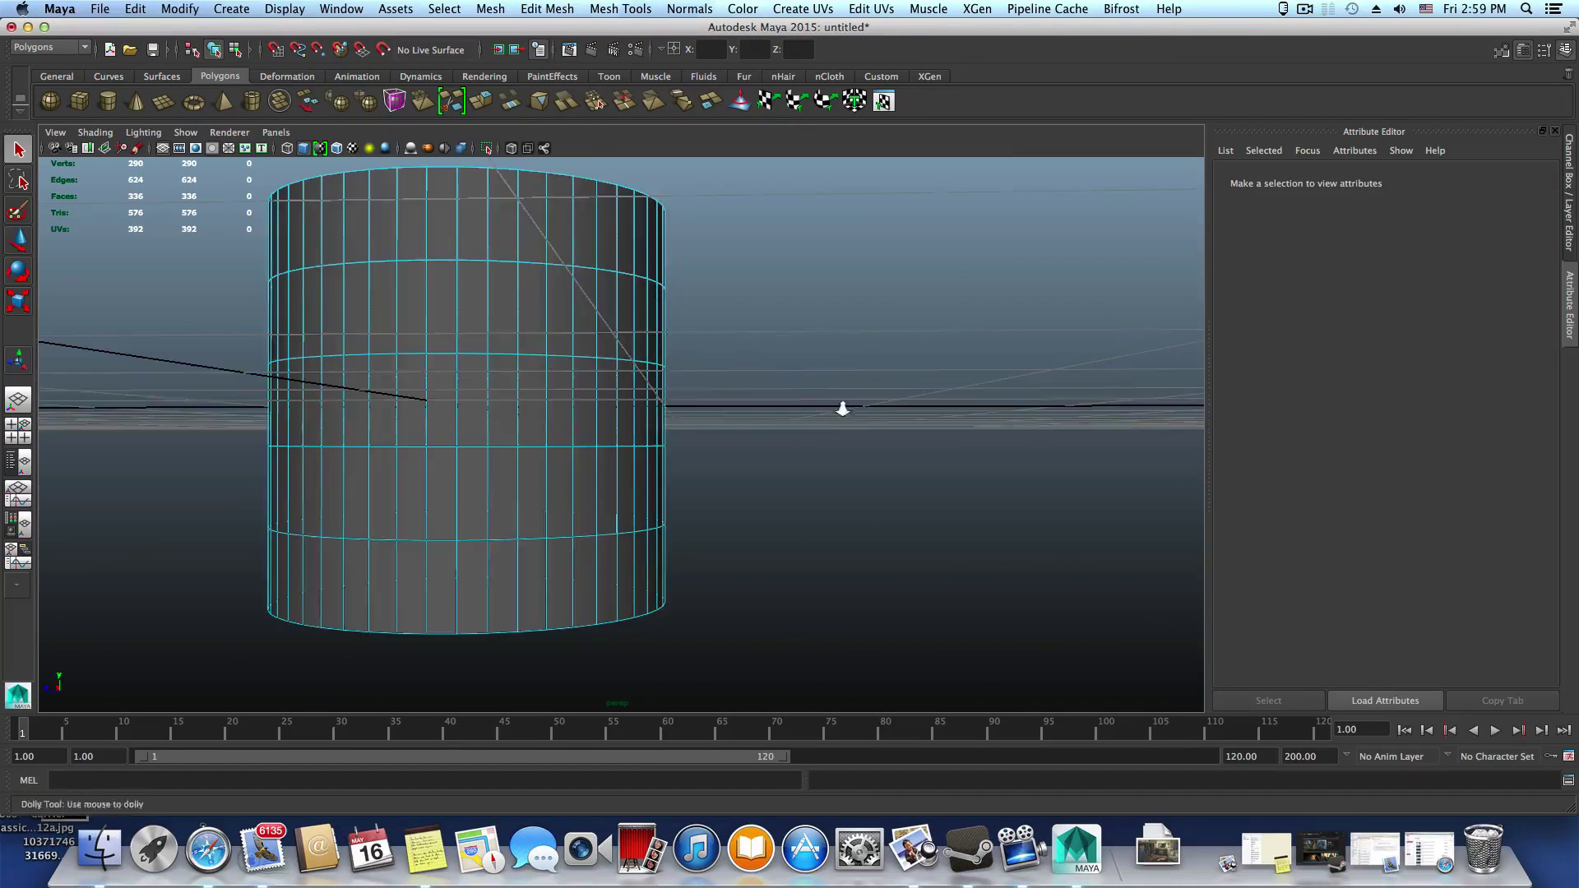
right_click_drag(842, 409, 460, 415, "alt")
middle_click_drag(460, 416, 535, 441, "alt")
left_click_drag(420, 382, 897, 657)
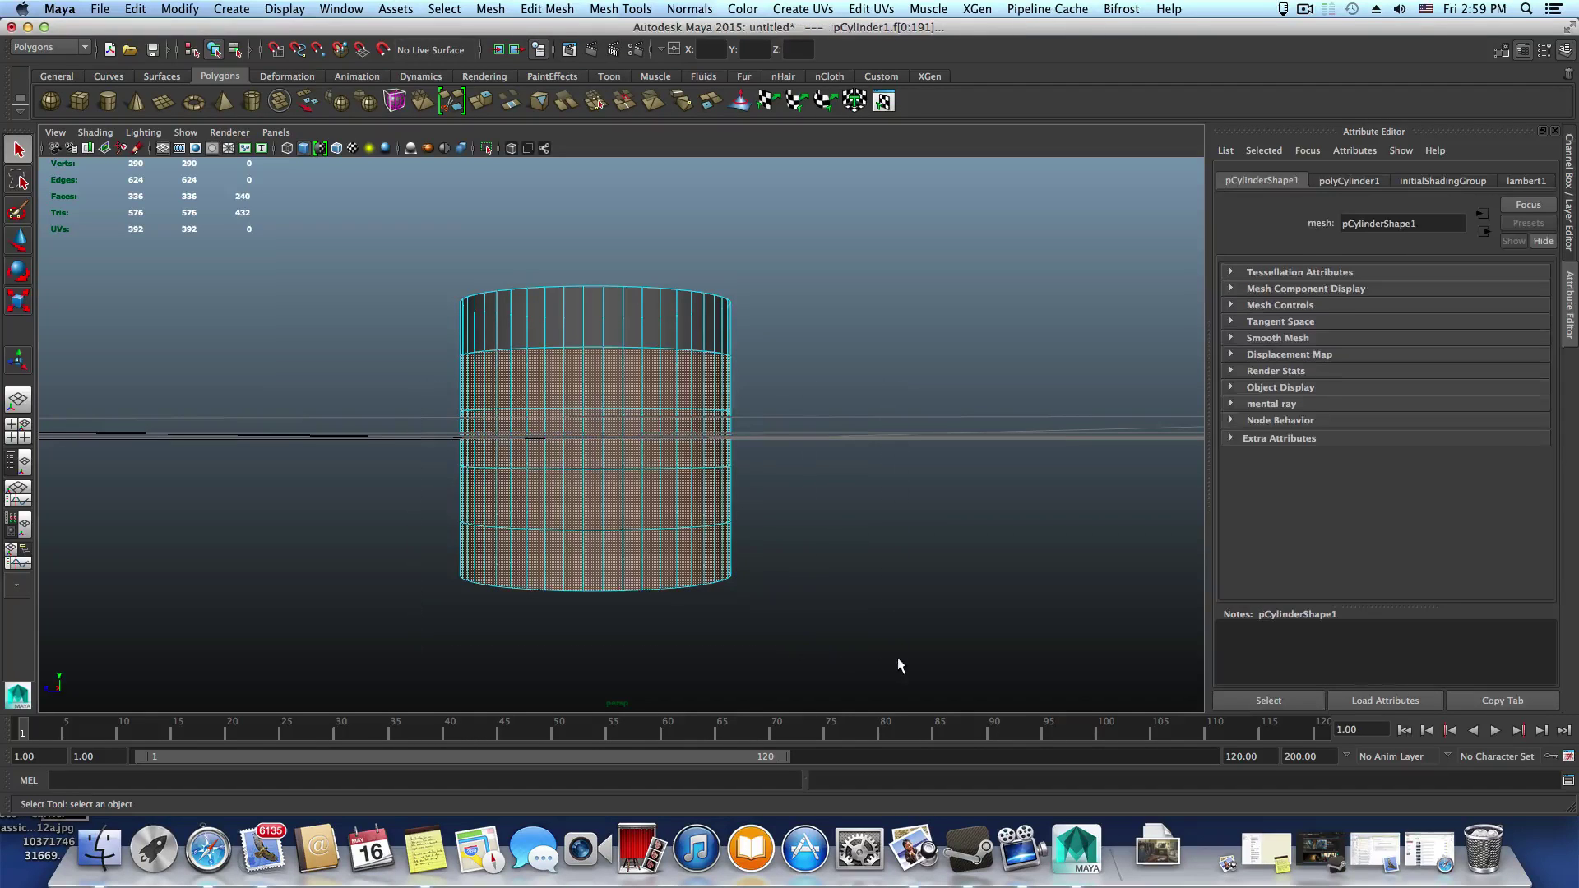
key("Delete")
Delete all the top cap faces so only an open band of side faces is left
left_click_drag(754, 409, 730, 492, "alt")
left_click_drag(574, 293, 644, 362)
key("Delete")
Select every fourth vertical edge around the band, 12 in all, and spin them forward into diagonals
right_click_drag(622, 357, 727, 374, "alt")
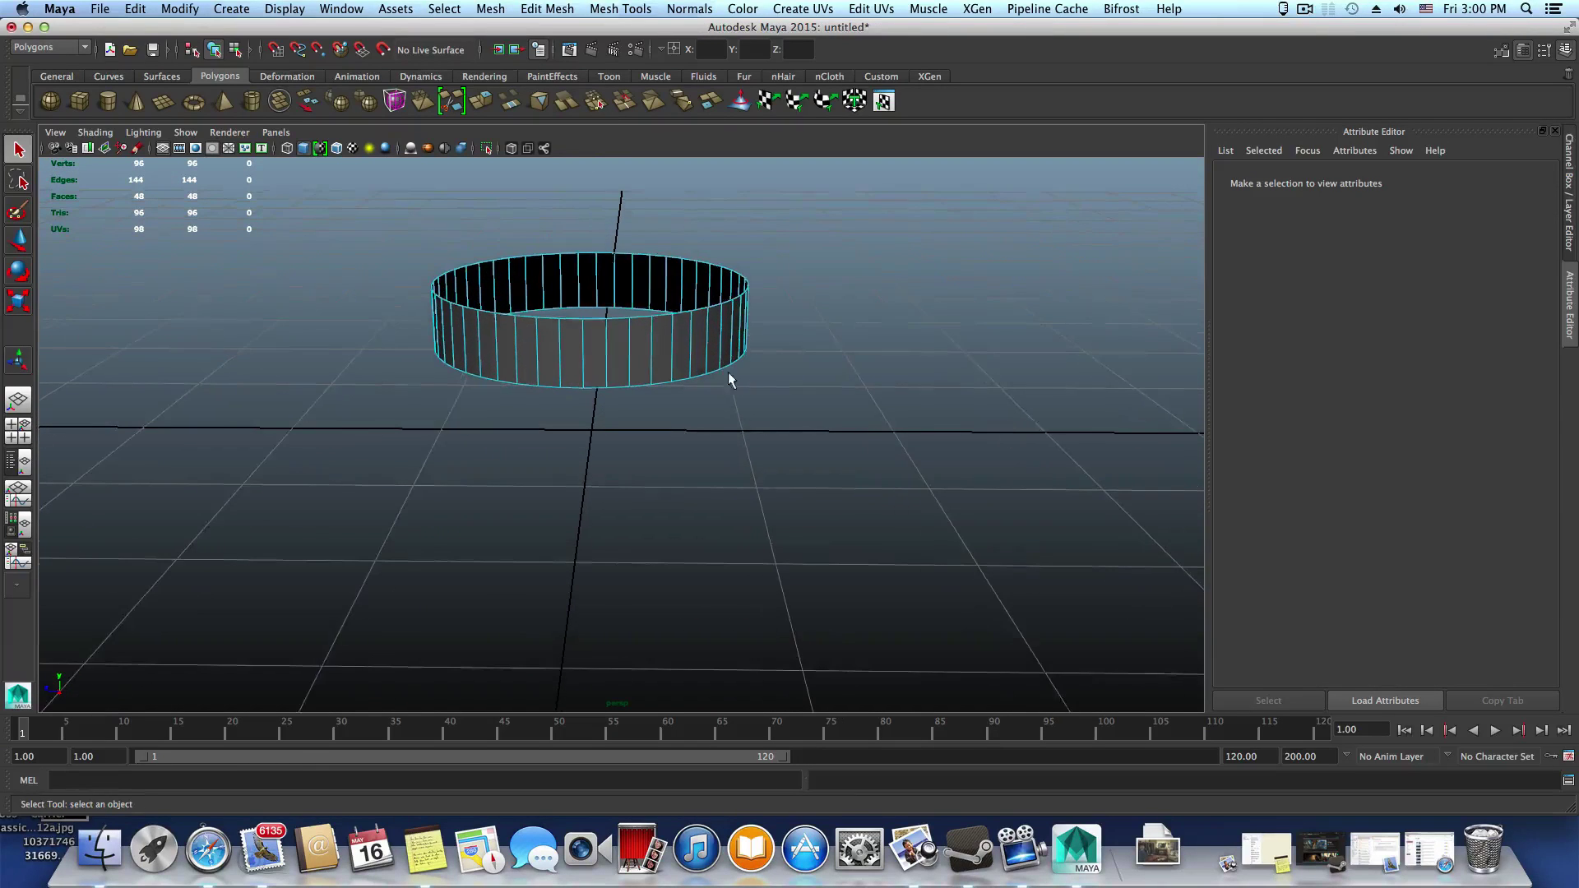
right_click_drag(552, 344, 647, 375, "alt")
middle_click_drag(632, 308, 644, 387, "alt")
left_click_drag(619, 413, 557, 370, "alt")
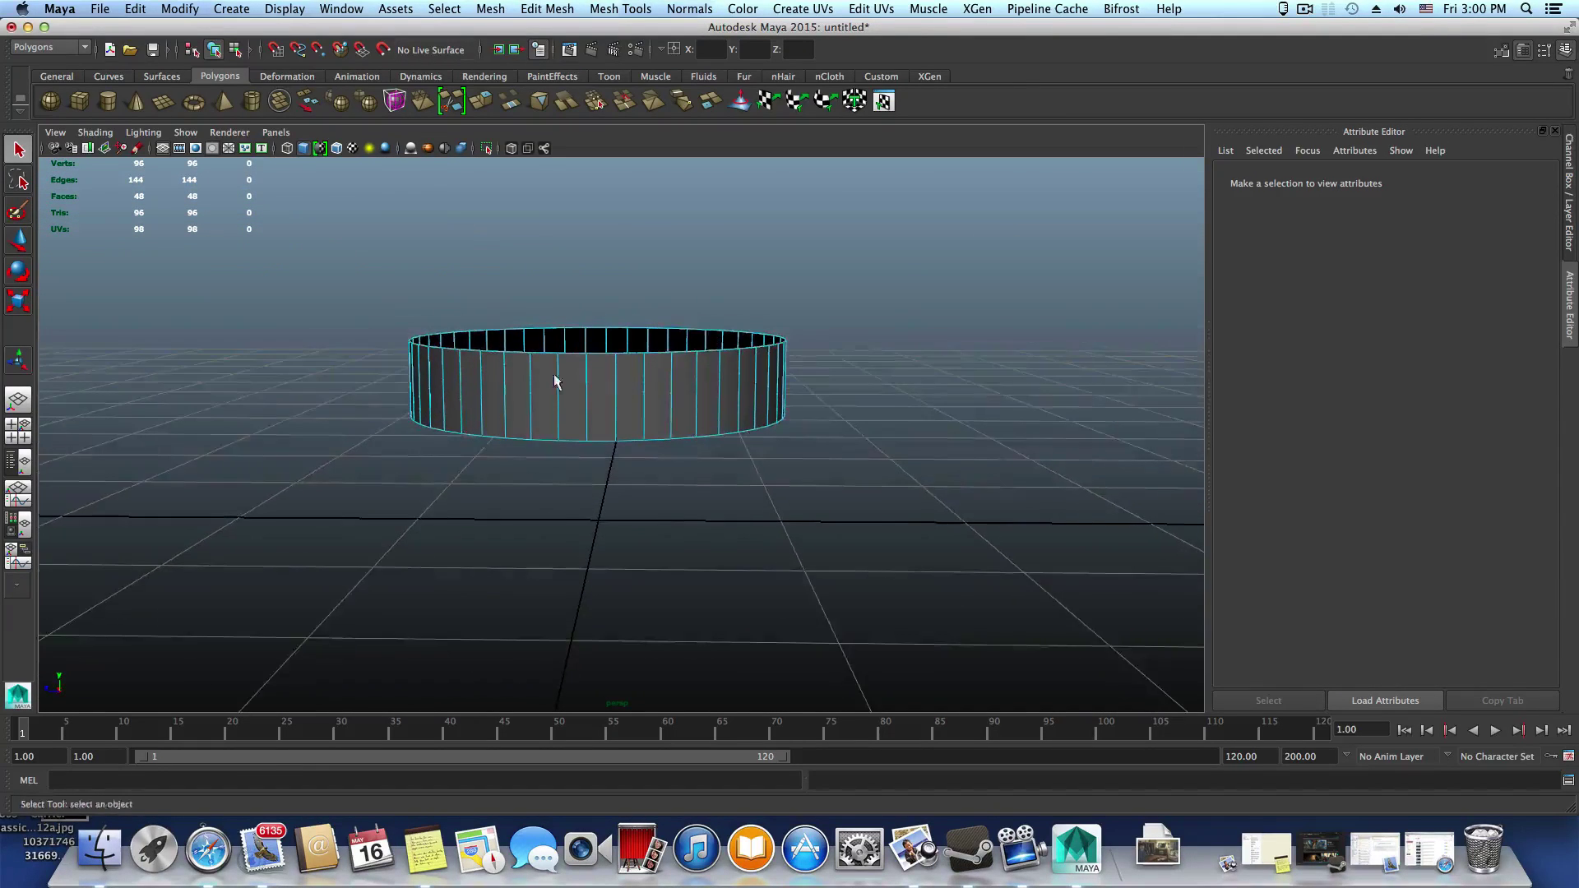
right_click_drag(557, 370, 604, 347, "alt")
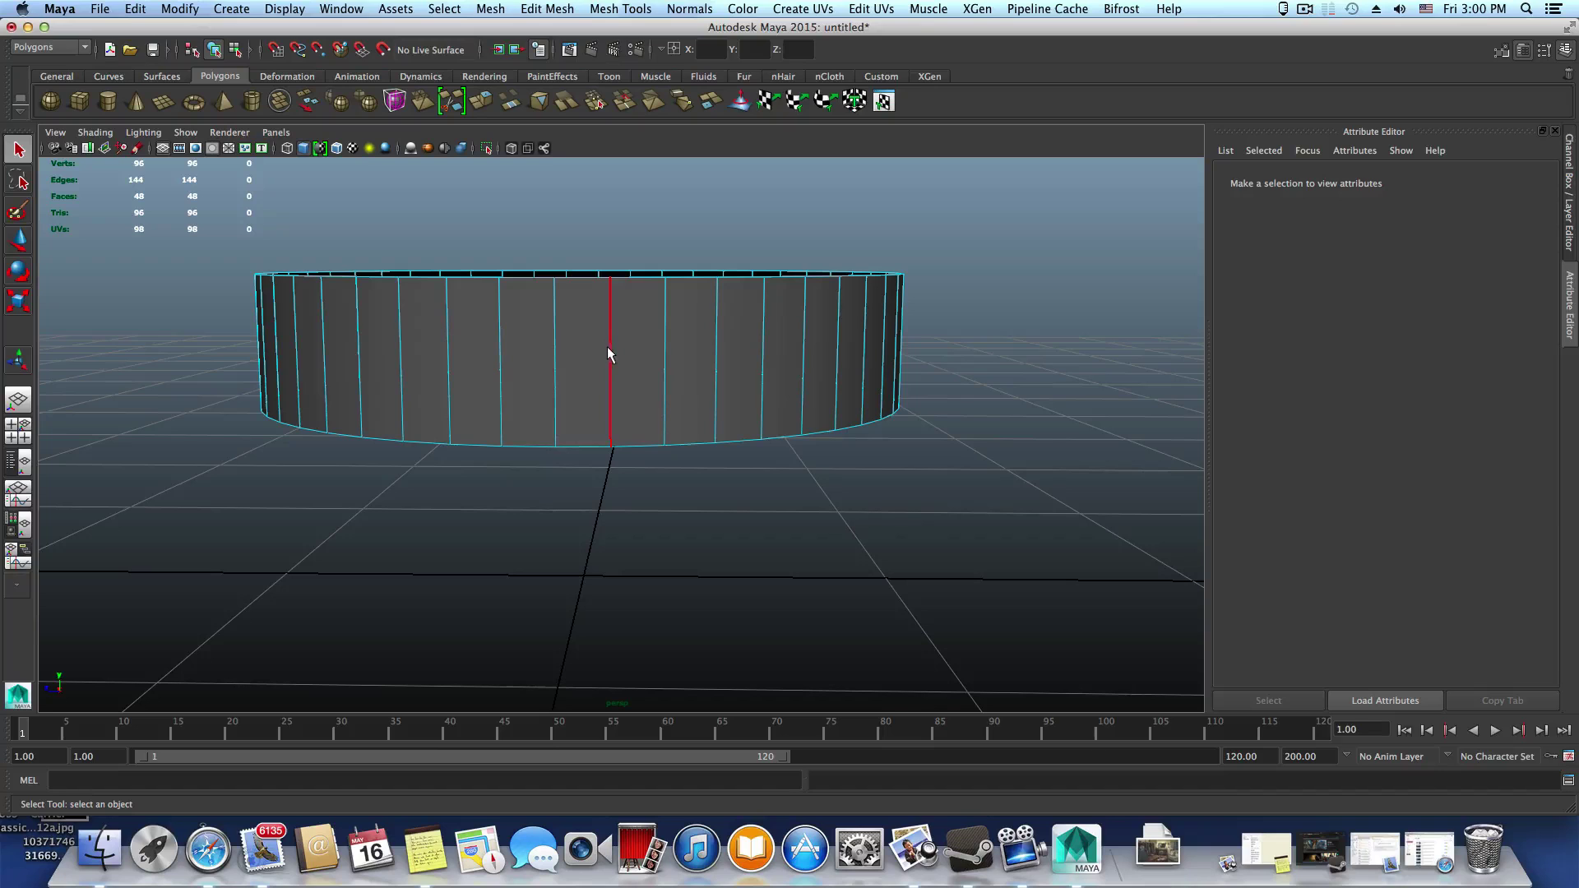
left_click(608, 366)
left_click_drag(641, 564, 652, 546, "alt")
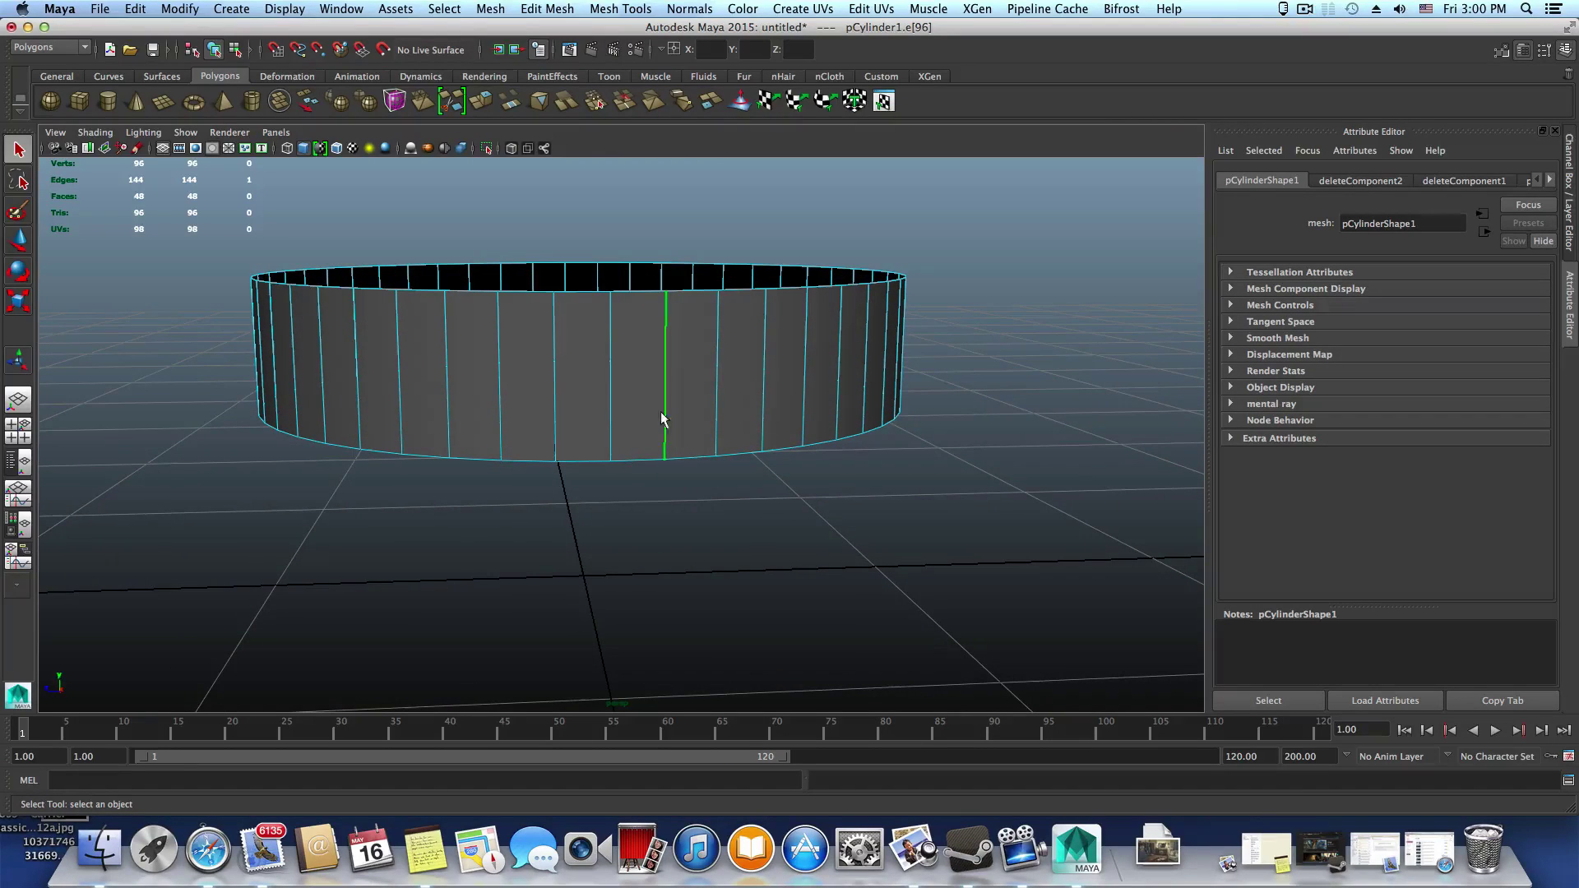
left_click_drag(623, 435, 638, 436, "alt")
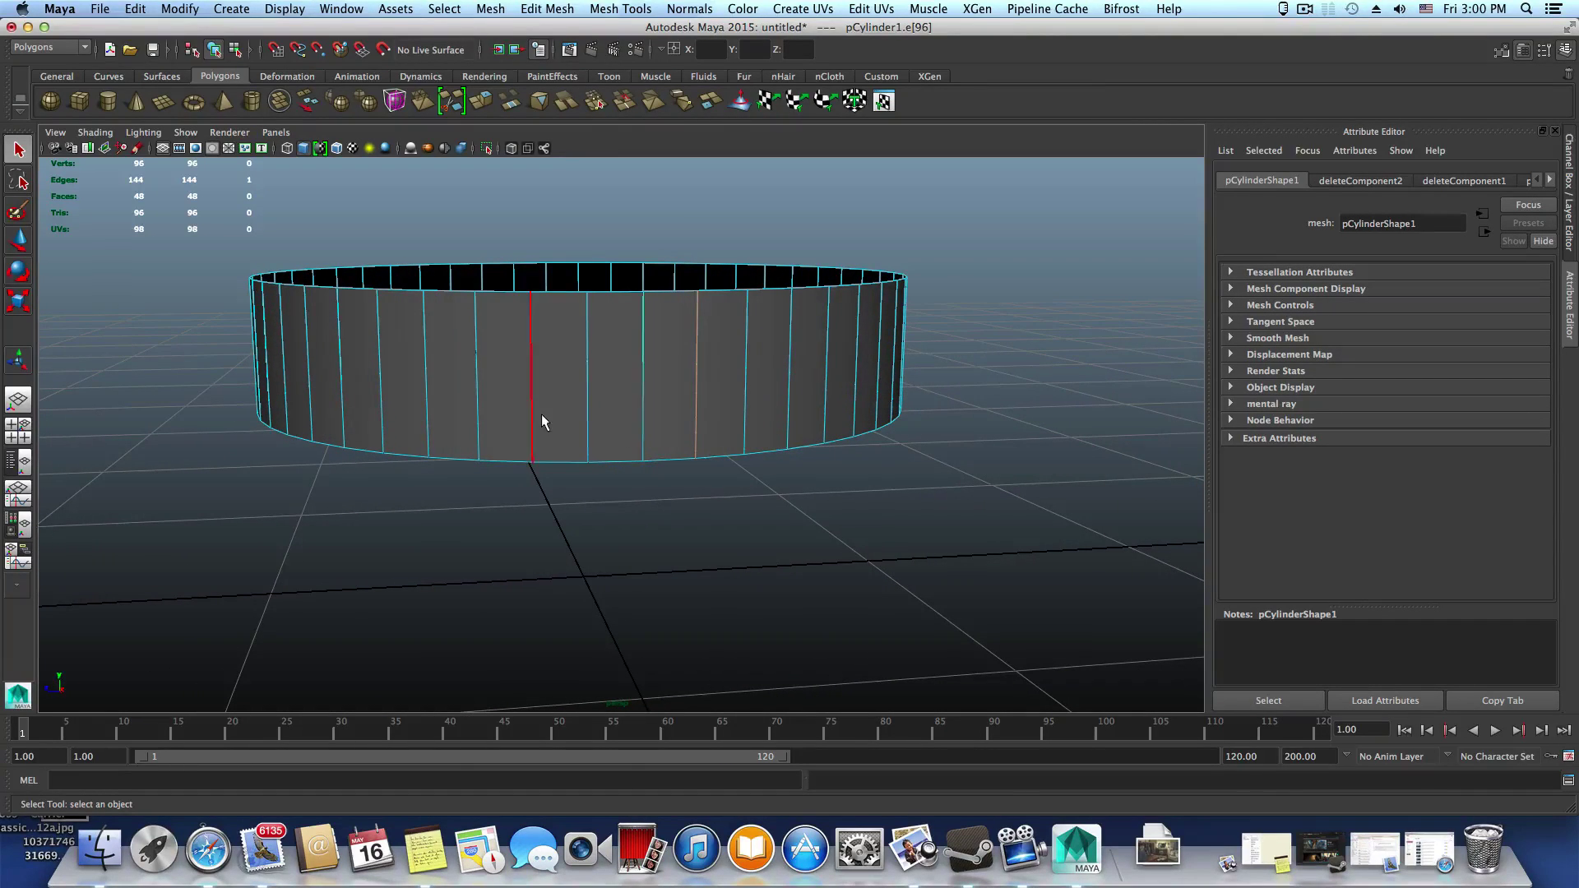
left_click(477, 402, "shift")
left_click_drag(499, 525, 668, 469, "alt")
left_click(531, 441, "shift")
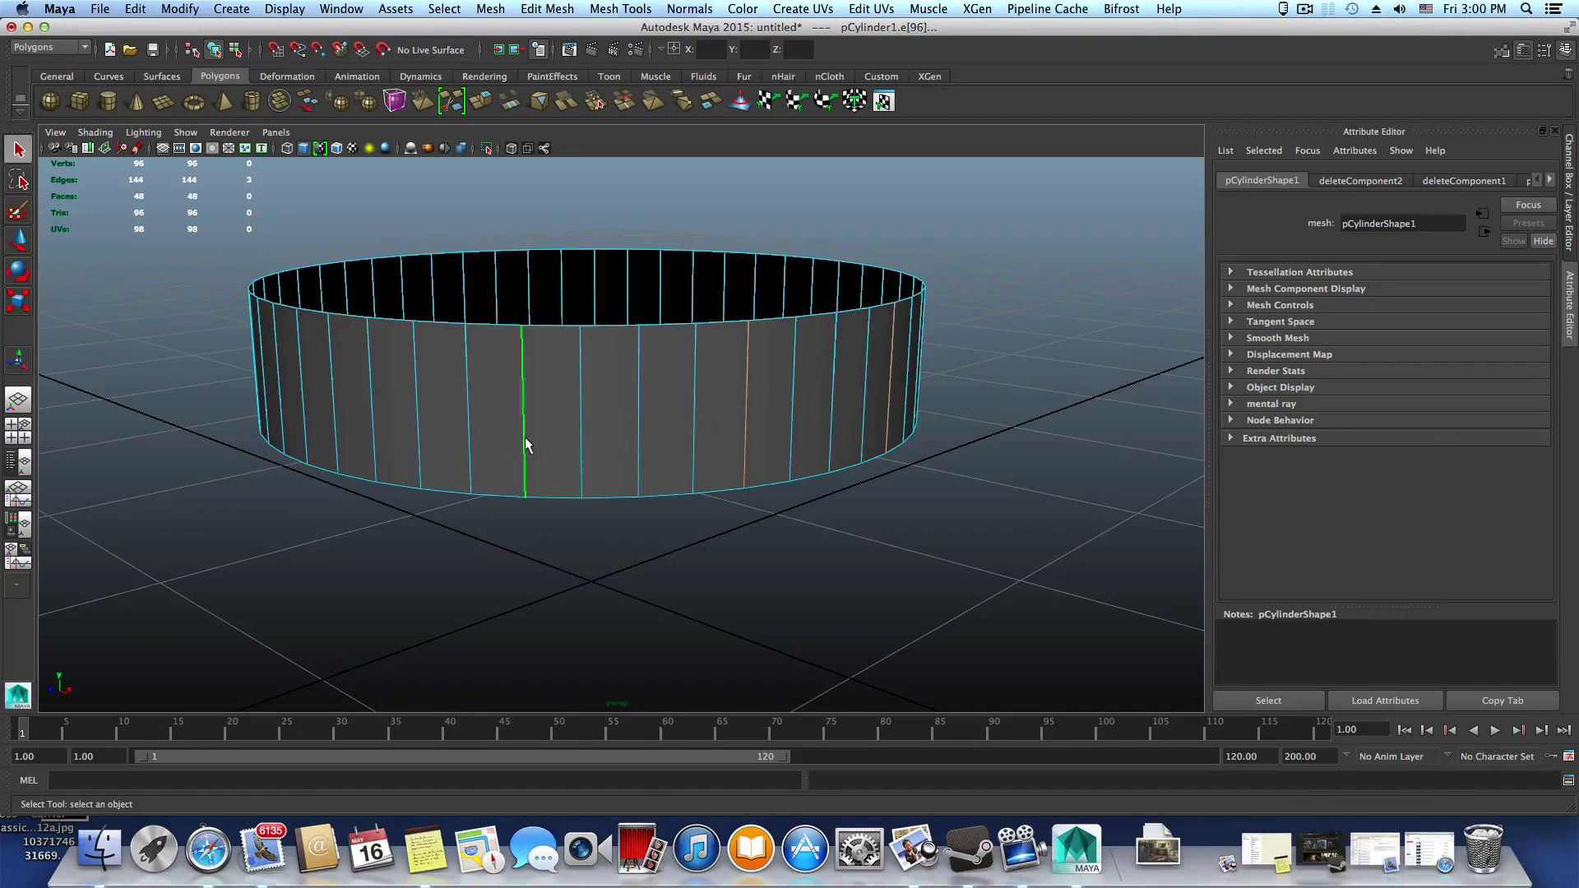
left_click_drag(525, 442, 661, 465, "alt")
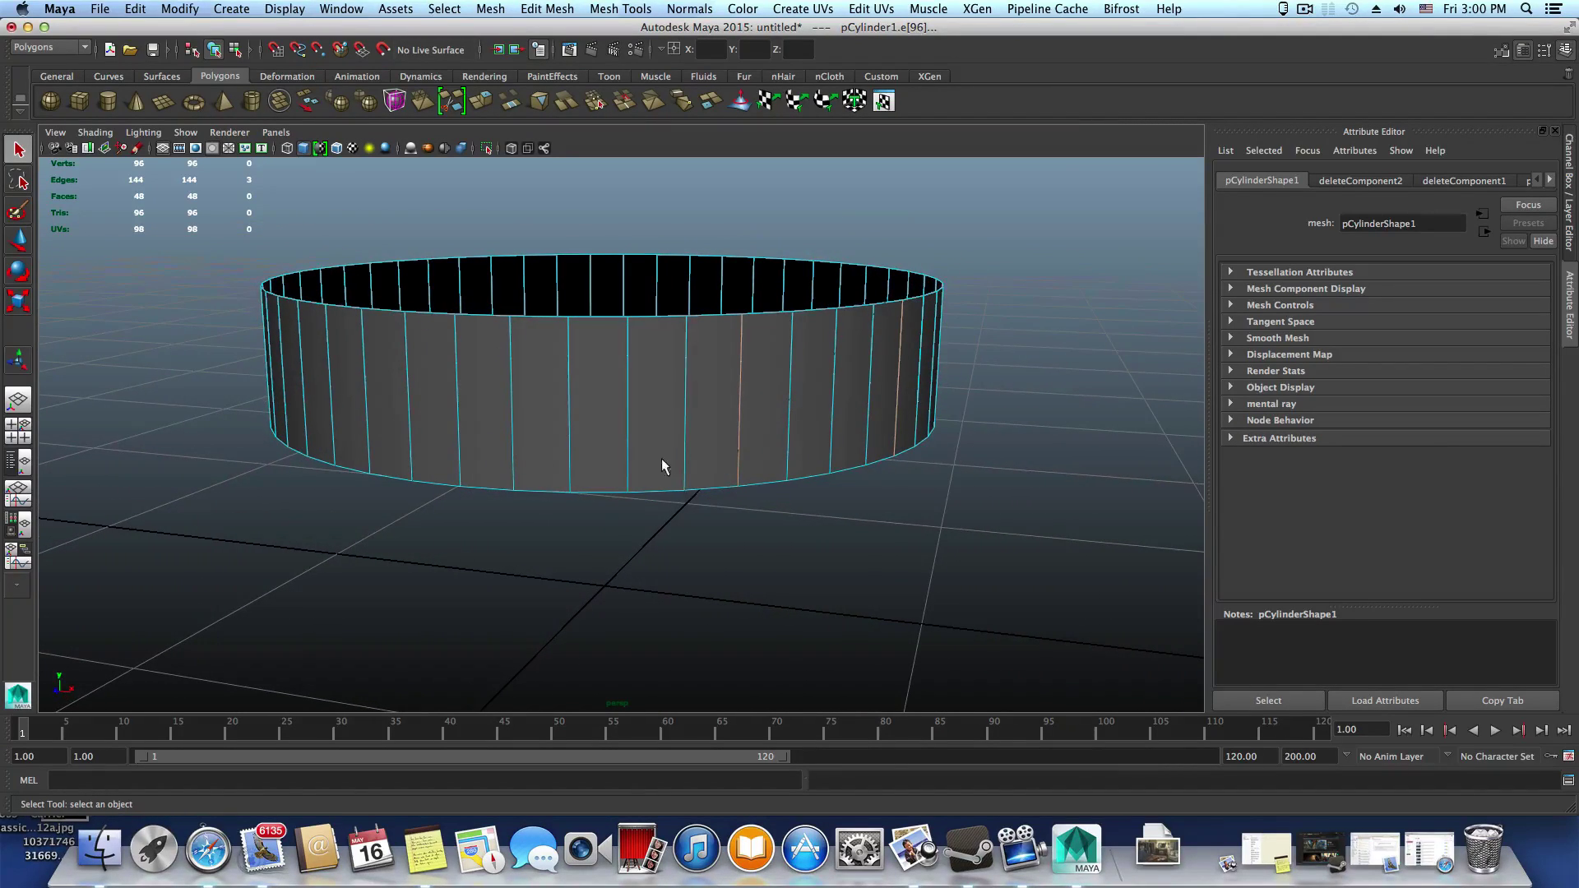
left_click(515, 444, "shift")
left_click_drag(543, 496, 645, 513, "alt")
left_click(613, 432, "shift")
left_click(559, 457, "shift")
left_click(602, 479, "shift")
left_click(595, 459, "shift")
left_click(603, 451, "shift")
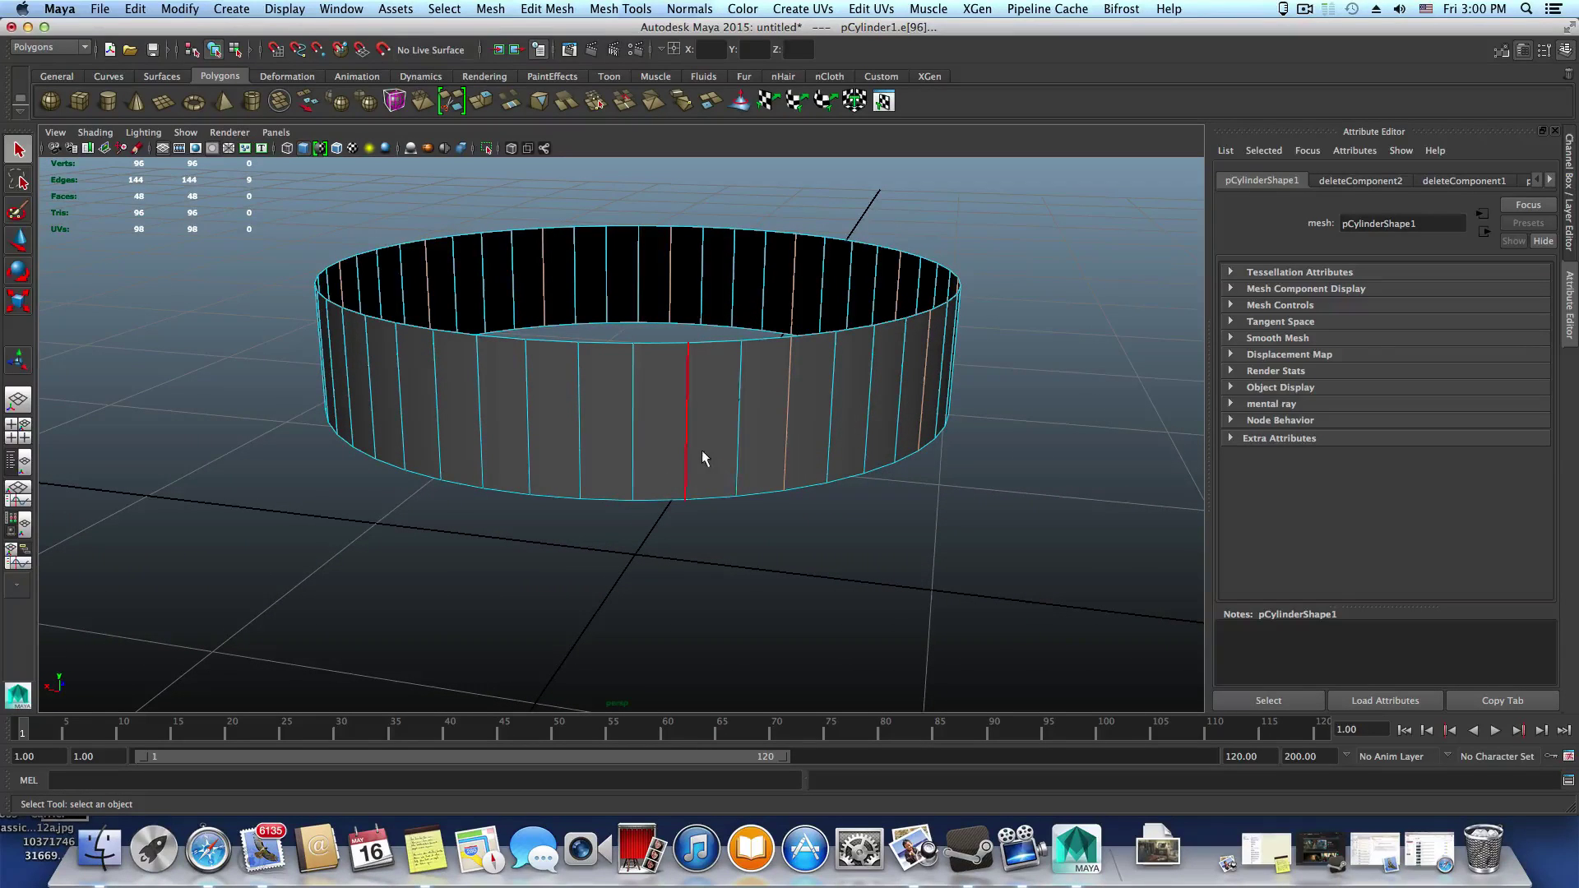
left_click(574, 444, "shift")
left_click_drag(588, 493, 634, 521, "alt")
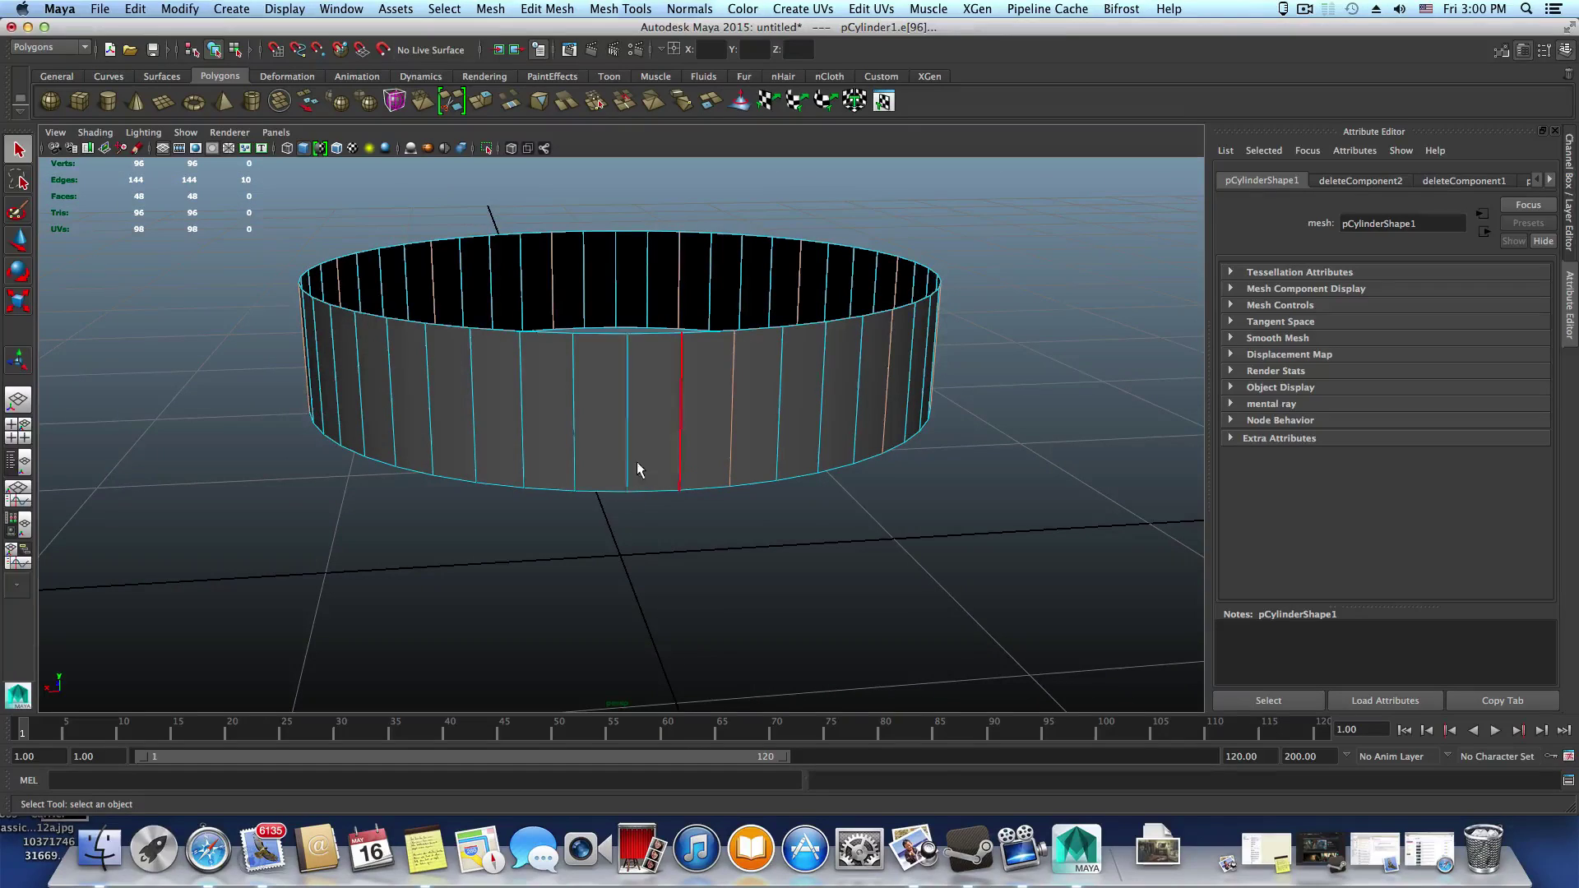
left_click(518, 458, "shift")
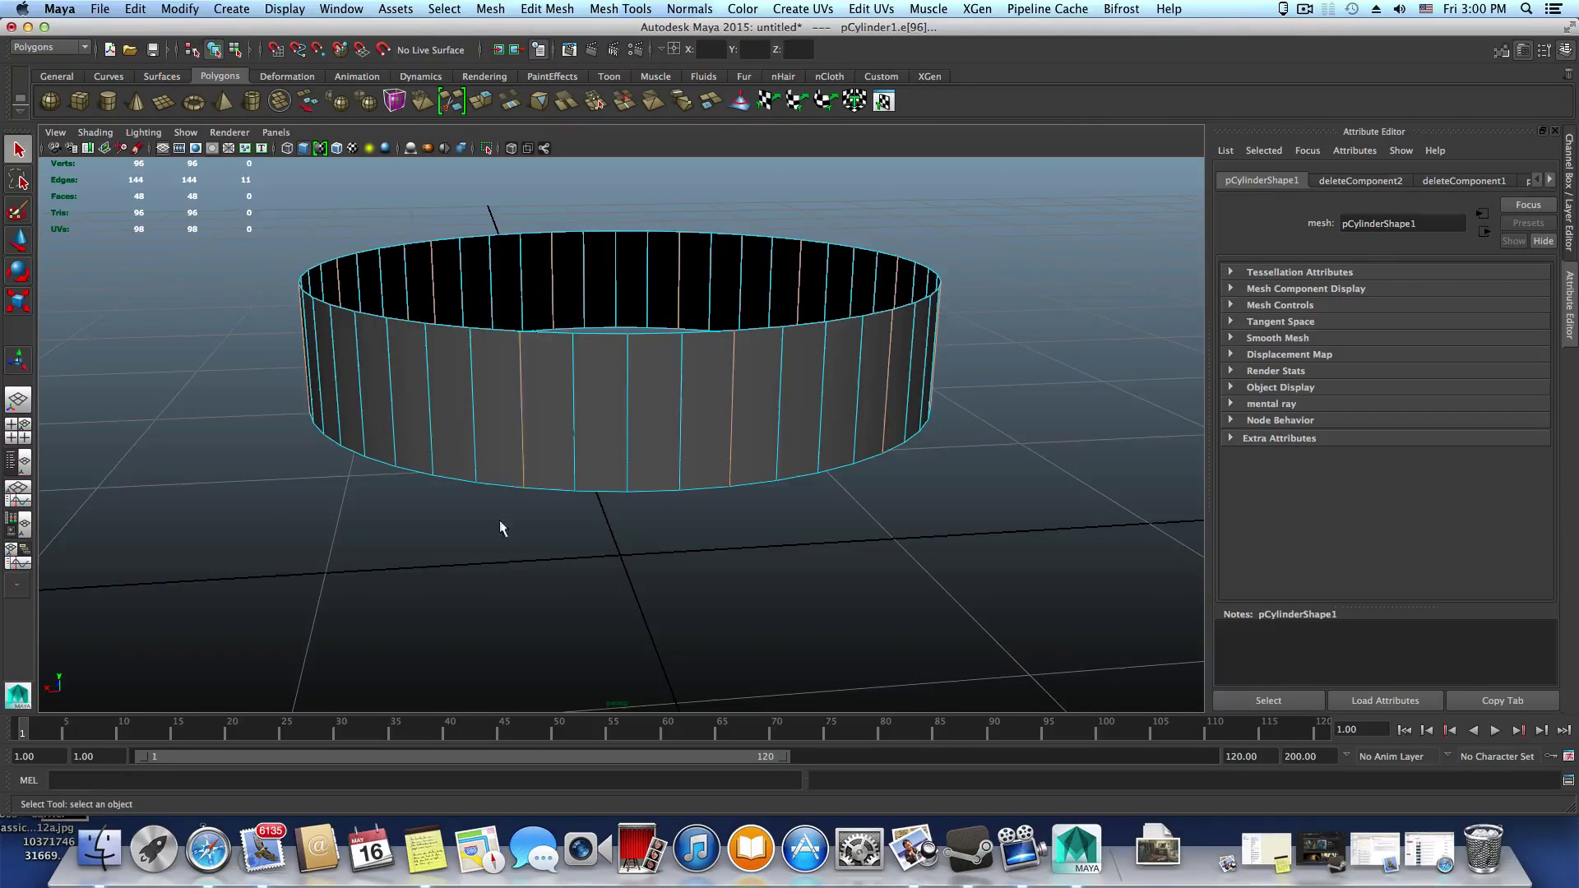
left_click_drag(500, 519, 592, 493, "alt")
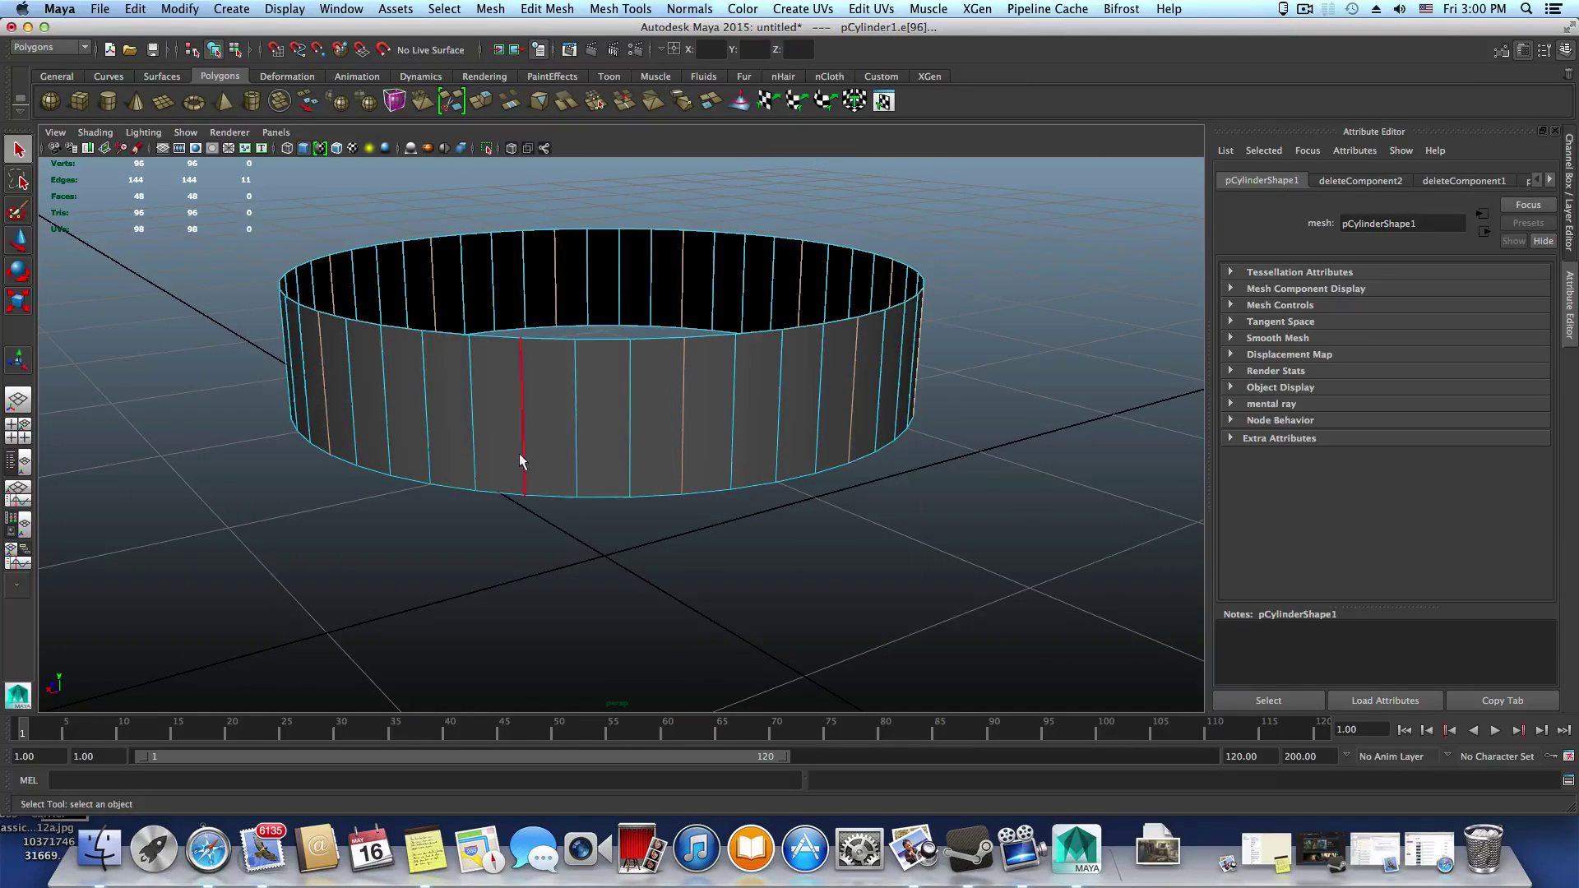
left_click(470, 451, "shift")
left_click_drag(481, 526, 539, 564, "alt")
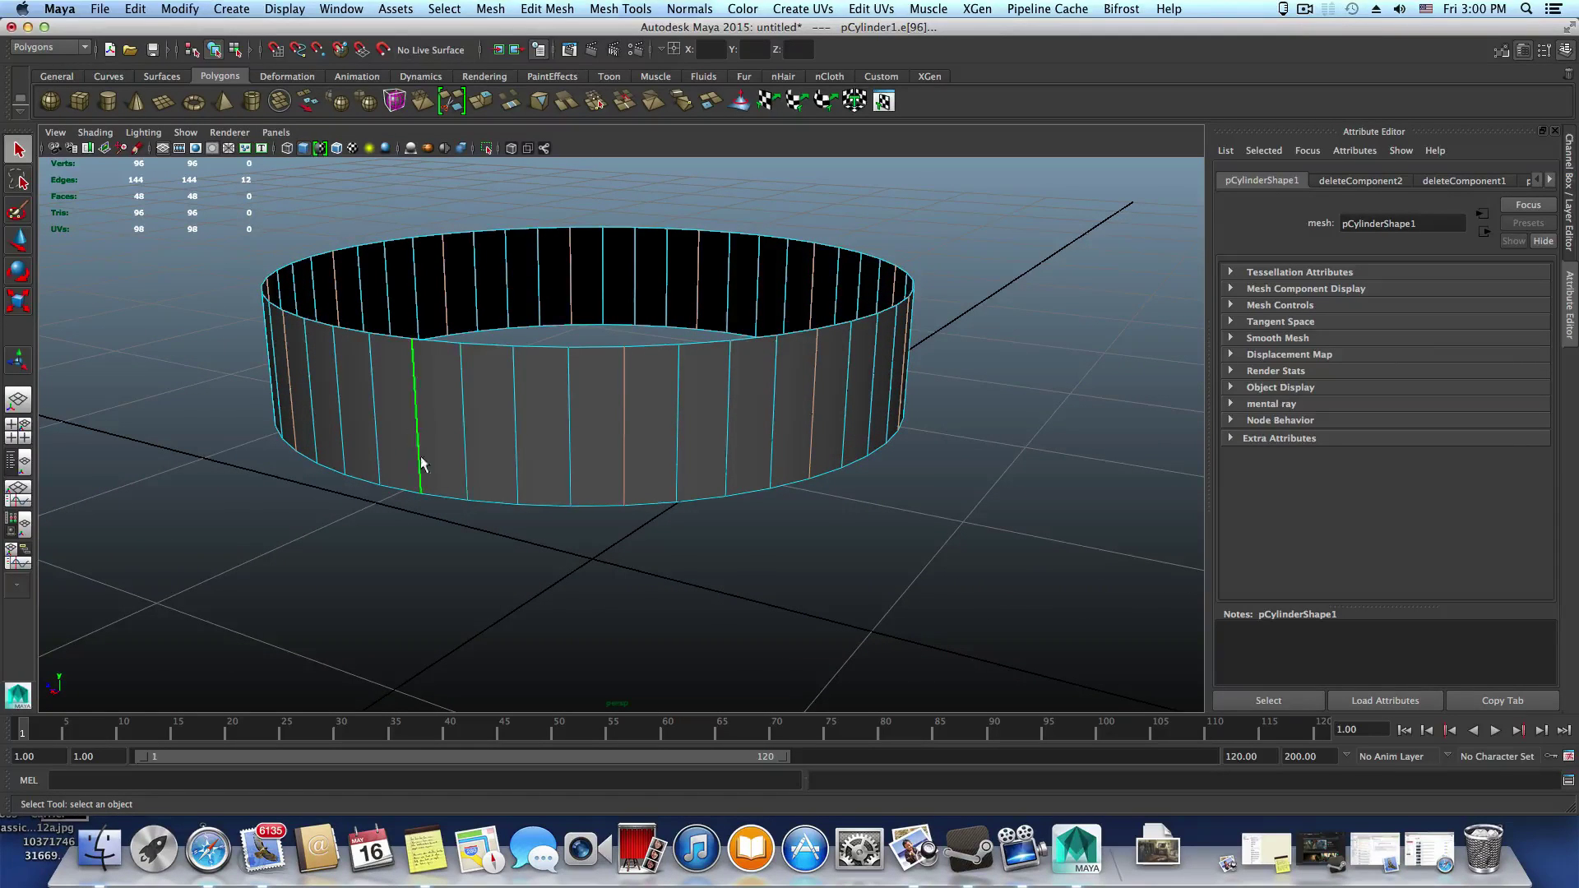
left_click_drag(658, 536, 606, 406, "alt")
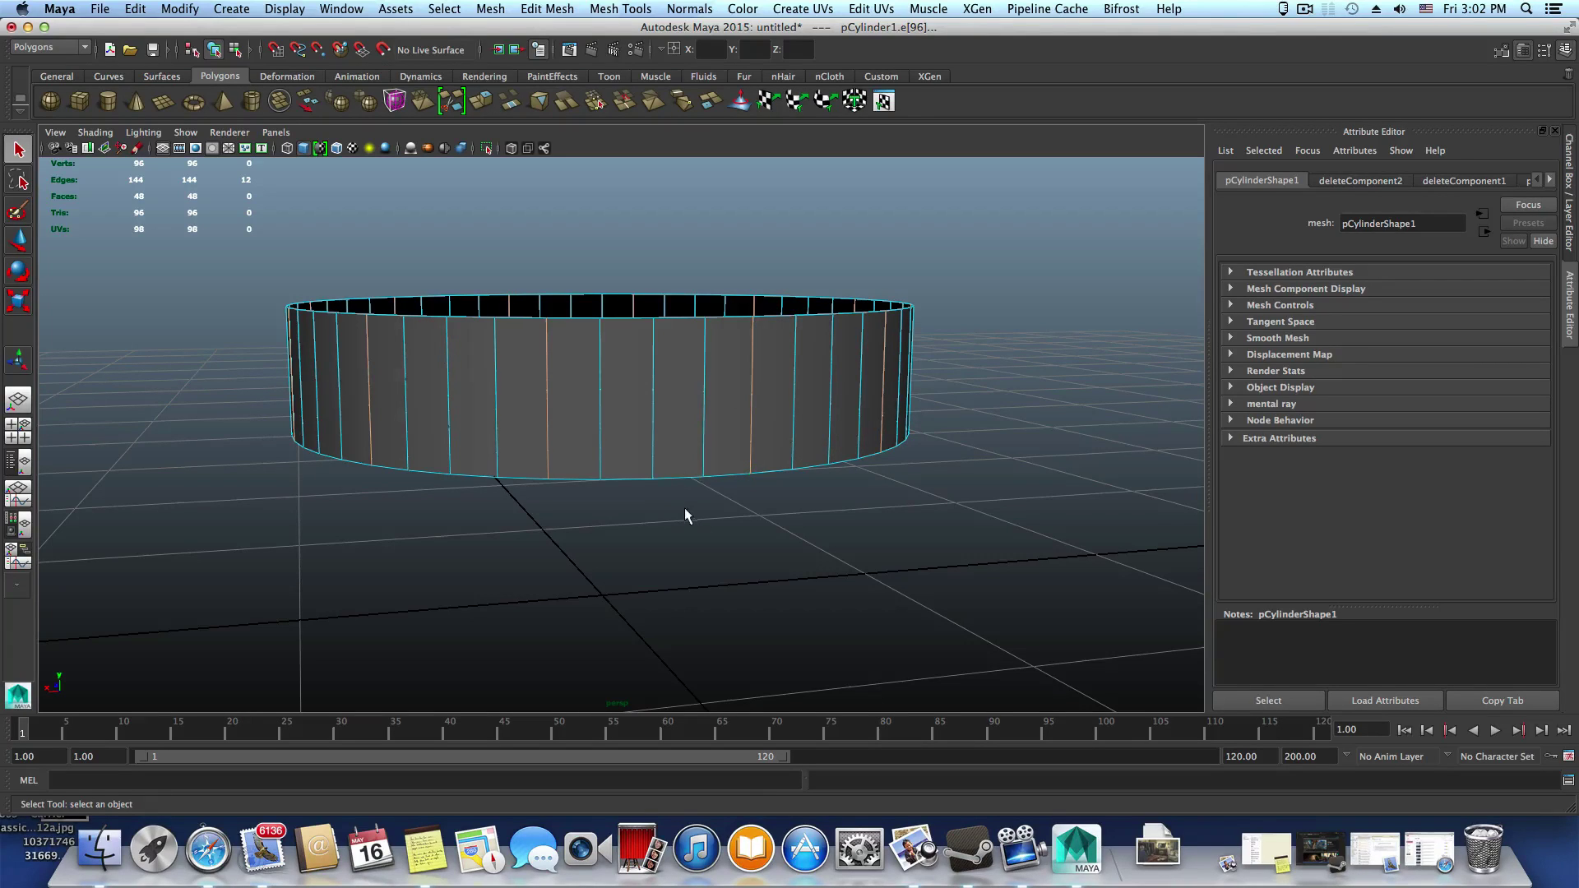
right_click_drag(684, 510, 787, 569, "alt")
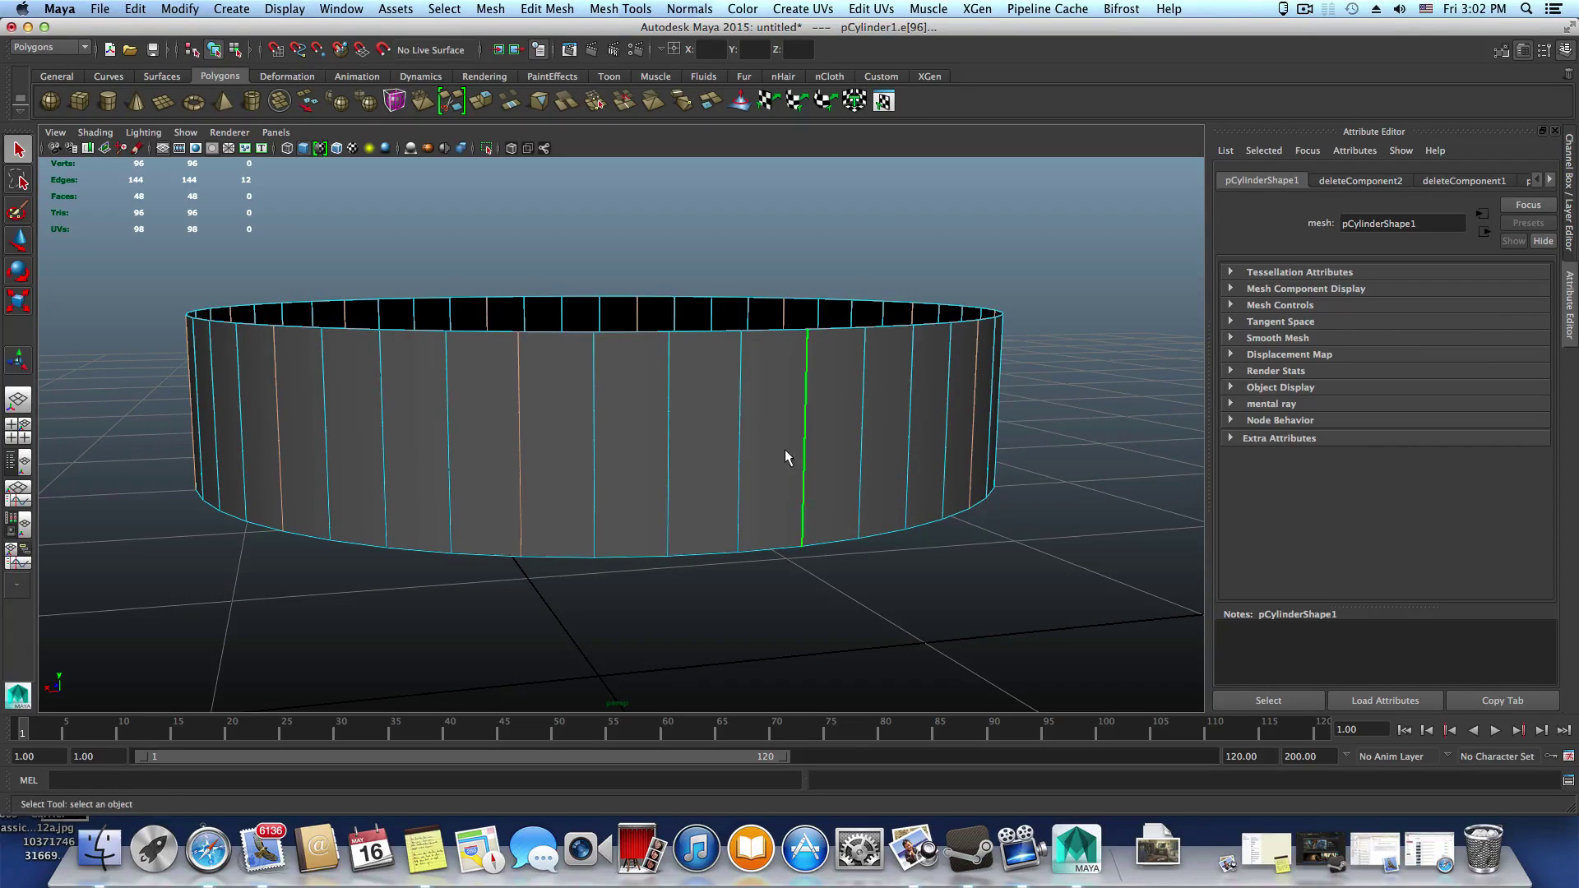
right_click_drag(786, 449, 914, 448, "shift")
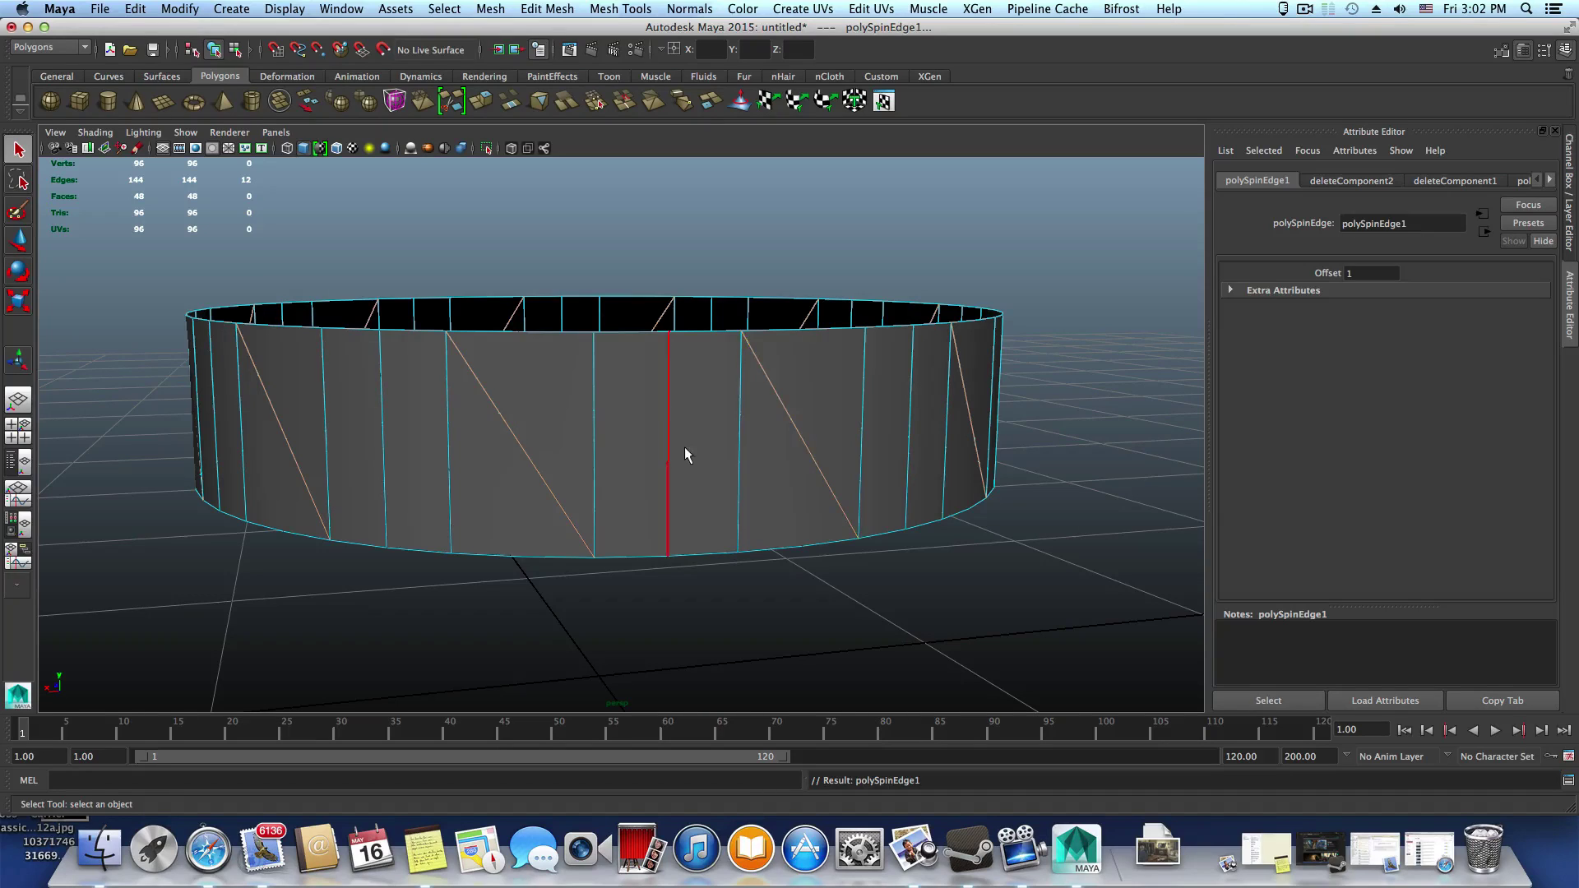
Select the middle vertical edge between each pair of diagonals around the band and spin these 12 edges backward to form a zigzag
middle_click_drag(748, 485, 788, 494, "alt")
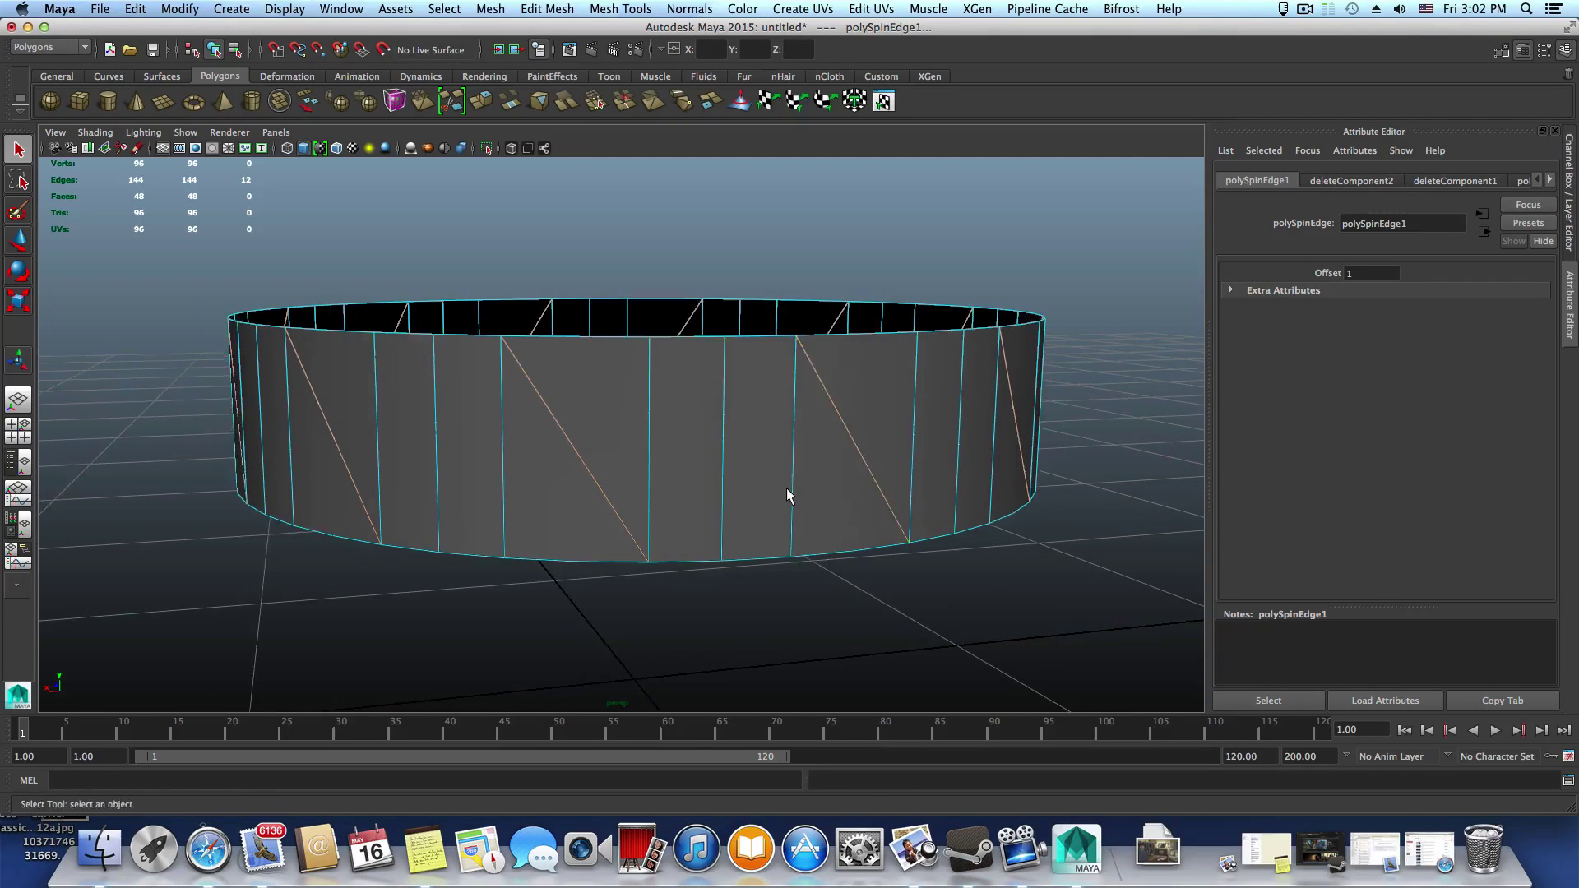
left_click_drag(787, 494, 794, 485, "alt")
right_click_drag(794, 485, 709, 476, "alt")
left_click_drag(709, 475, 705, 431, "alt")
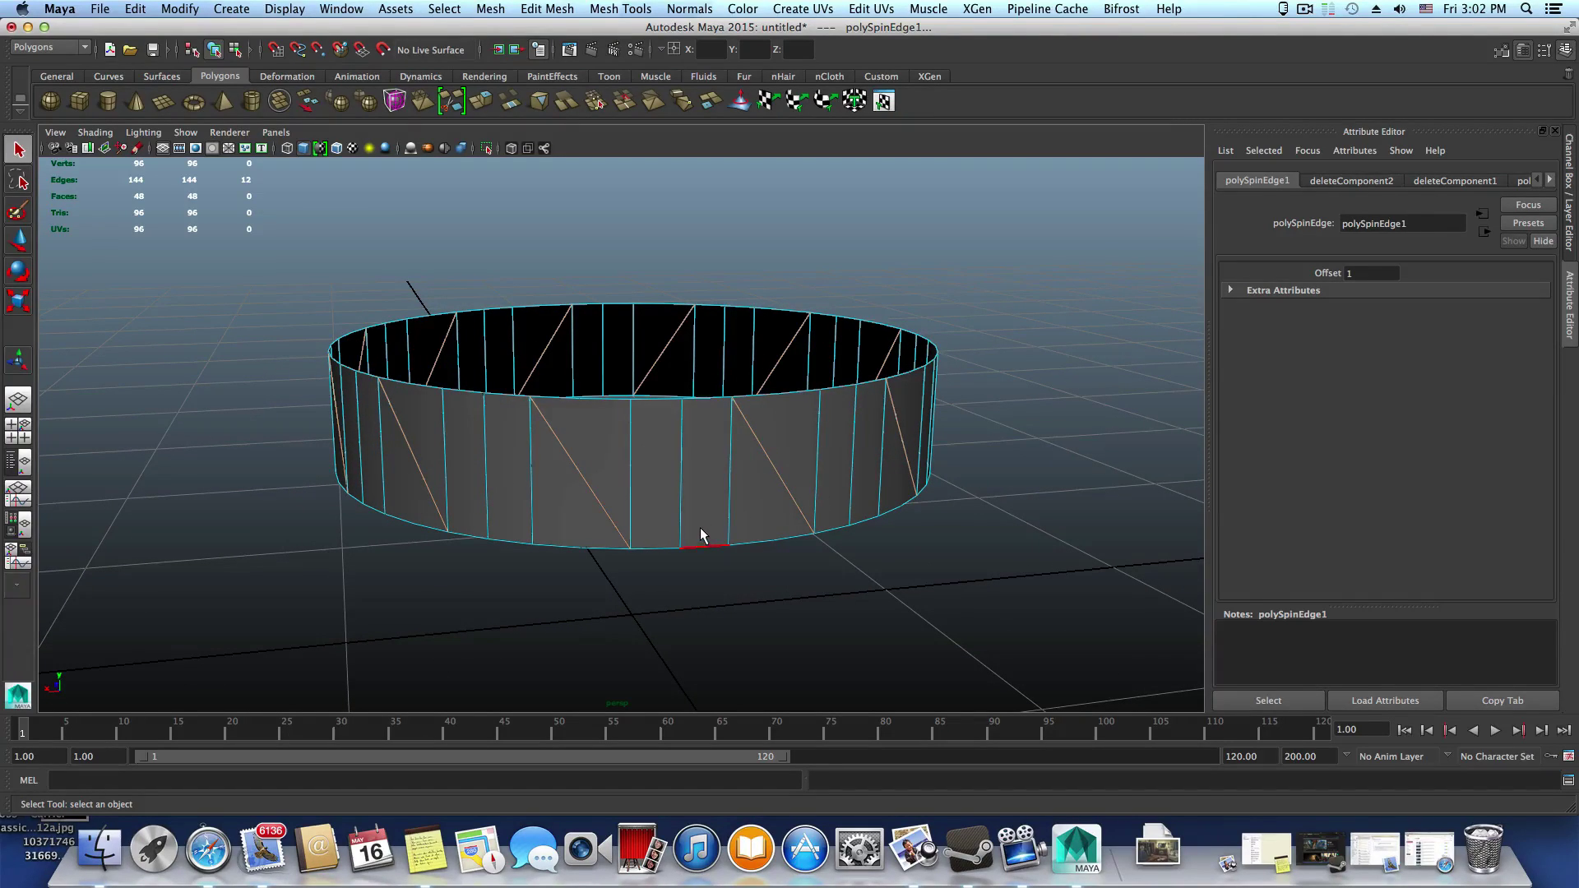
right_click_drag(684, 498, 681, 444)
left_click(683, 453)
left_click_drag(703, 526, 731, 547, "alt")
left_click(554, 496, "shift")
left_click_drag(596, 519, 650, 508, "alt")
left_click(620, 504, "shift")
left_click(522, 523, "shift")
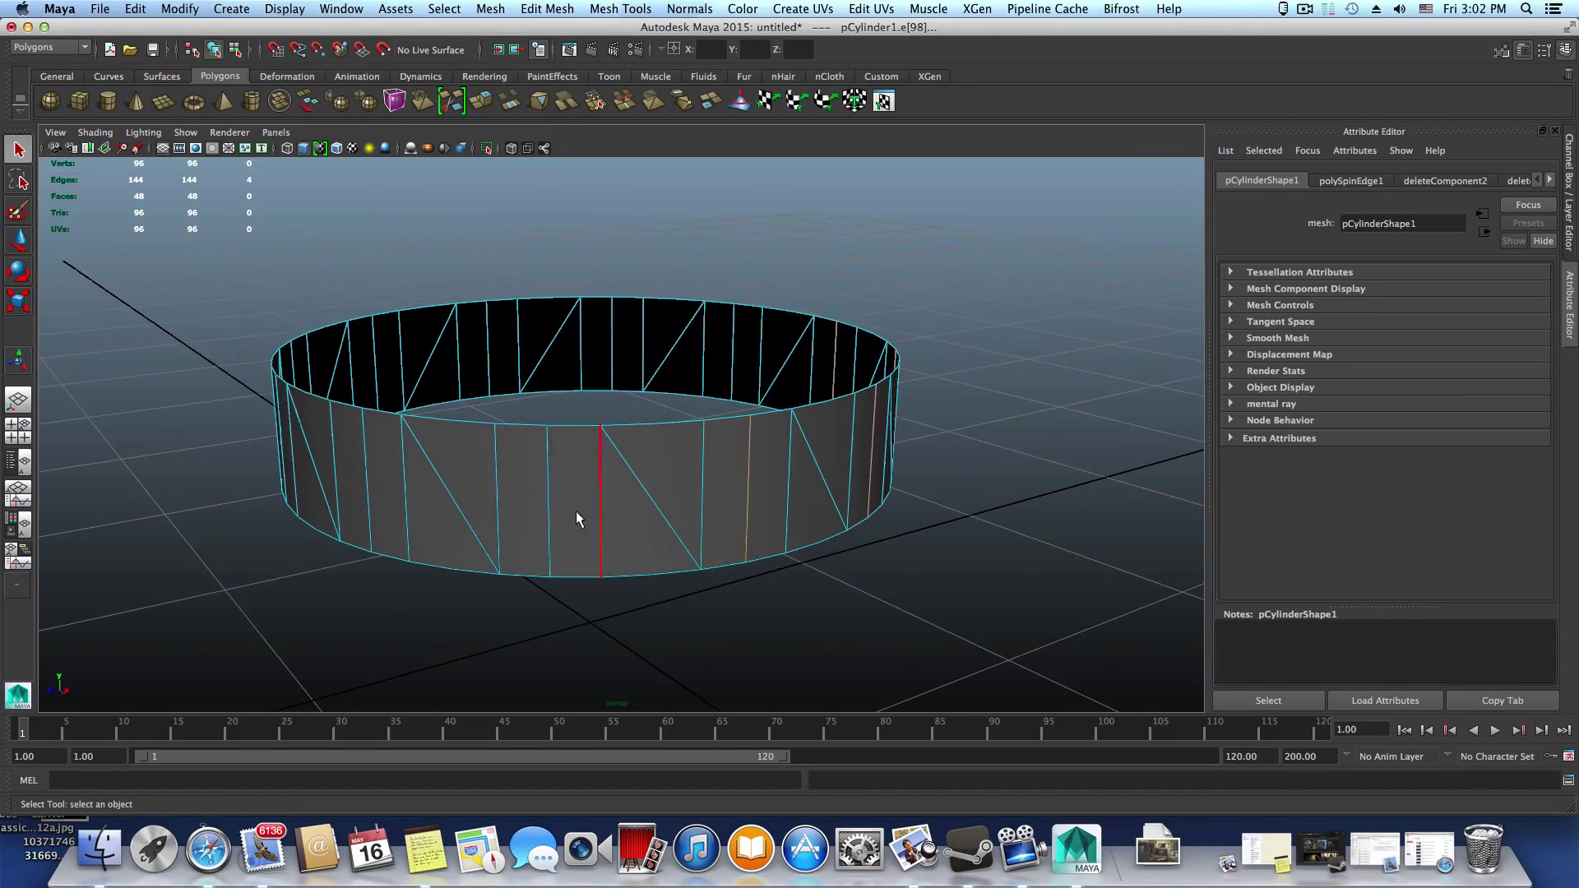
left_click(541, 518, "shift")
left_click_drag(541, 523, 576, 515, "alt")
left_click(532, 529, "shift")
left_click(555, 536, "shift")
left_click(563, 547, "shift")
left_click(610, 542, "shift")
left_click(599, 544, "shift")
left_click(529, 532, "shift")
right_click(711, 475, "shift")
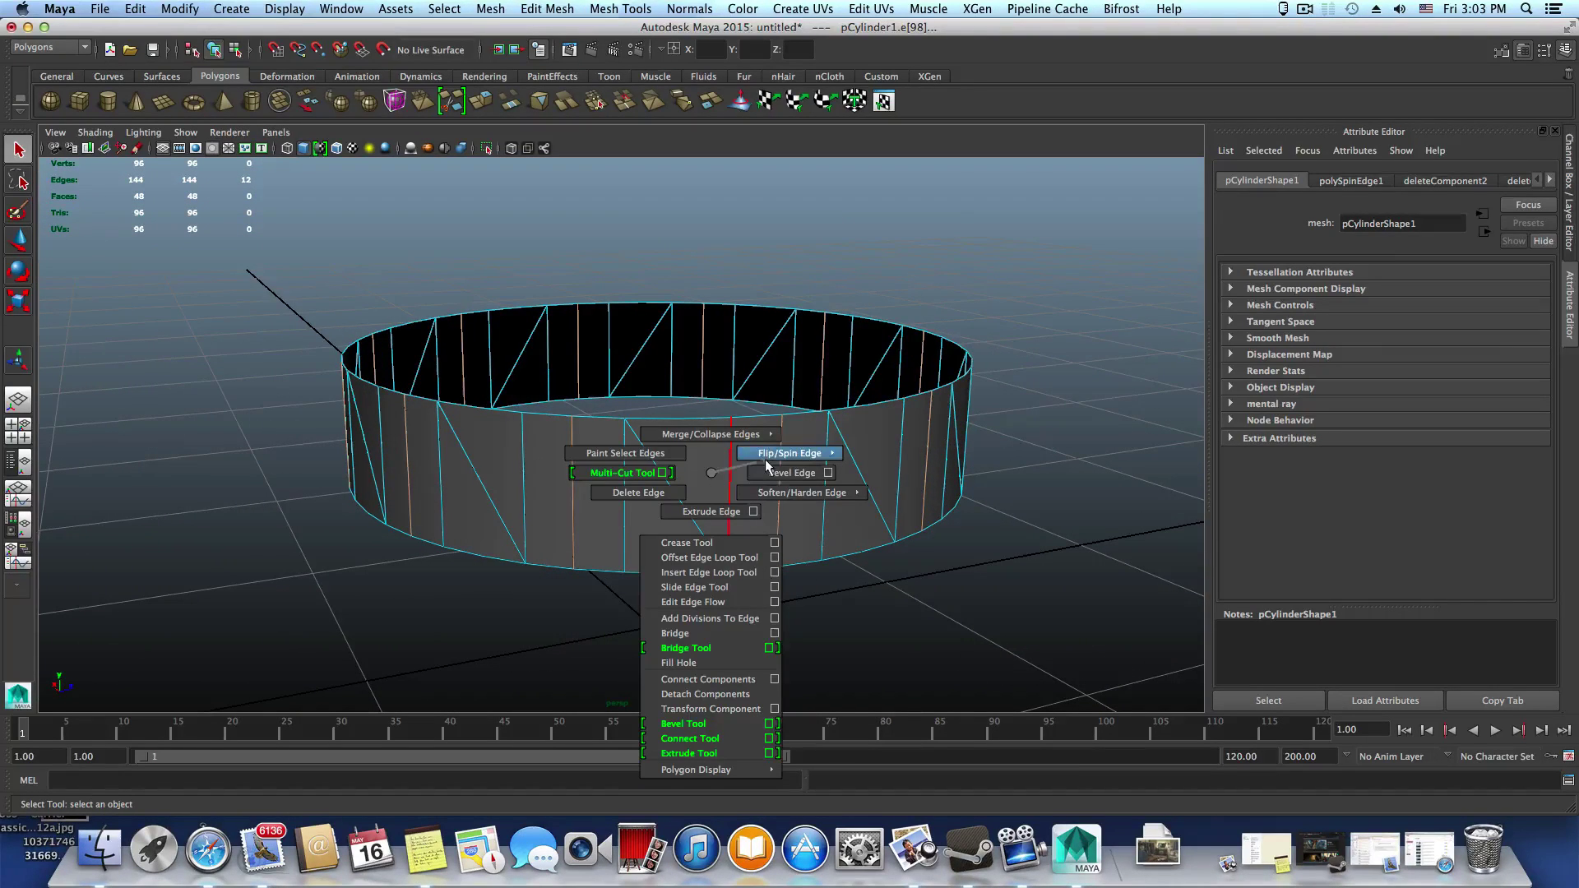
mouse_move(765, 457)
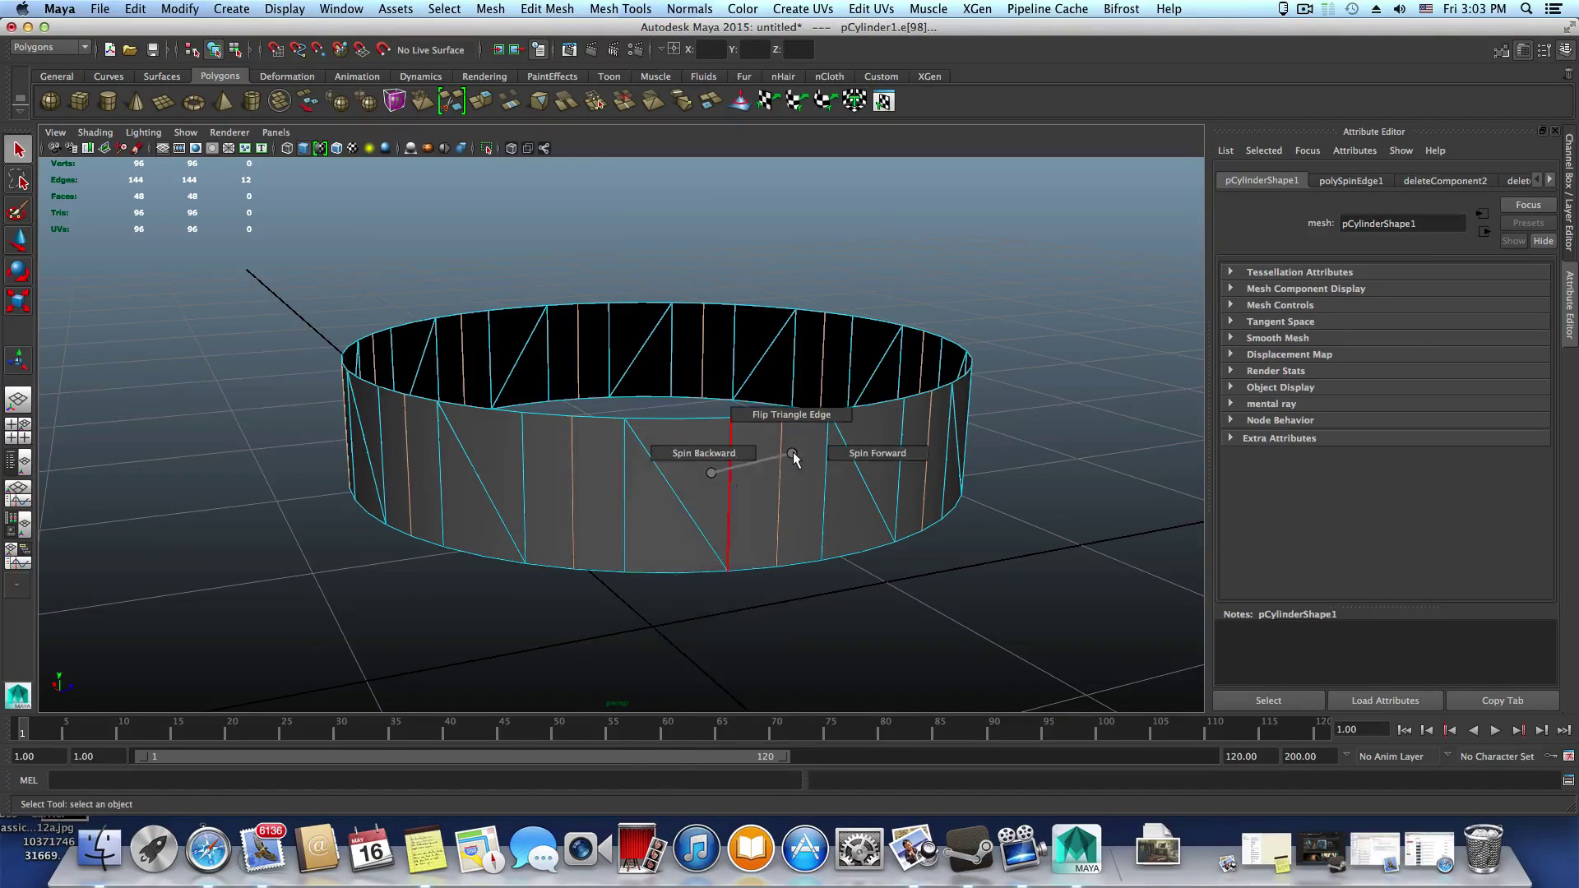
left_click(717, 451)
Return the band to object selection mode and check the zigzag edge pattern around it
left_click_drag(669, 458, 799, 494, "alt")
key("F8")
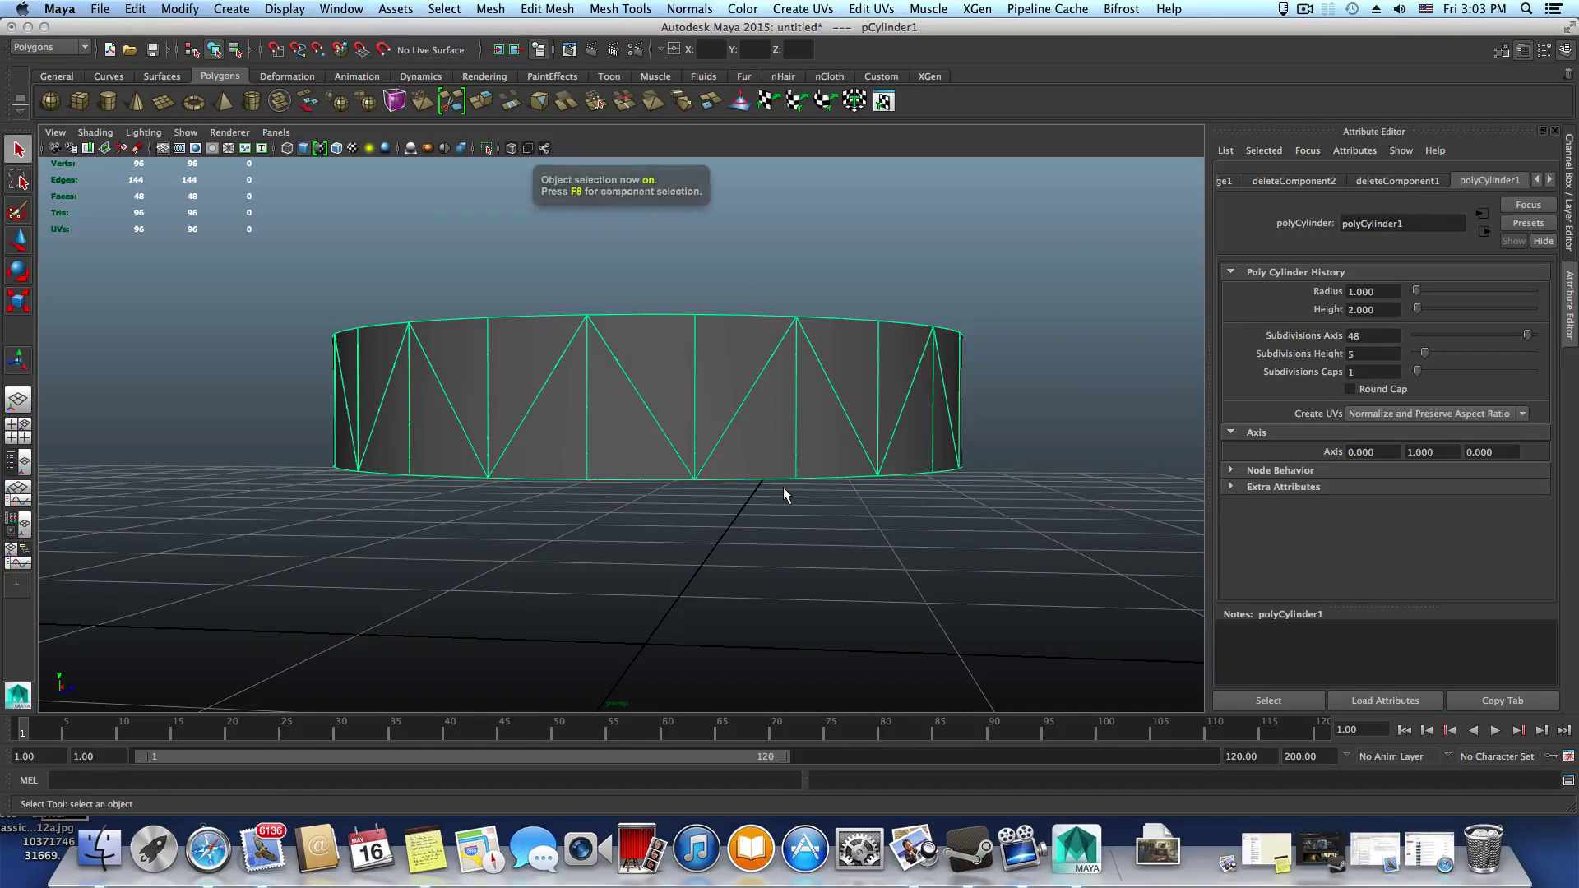
right_click_drag(783, 487, 707, 480, "alt")
middle_click_drag(707, 480, 712, 532, "alt")
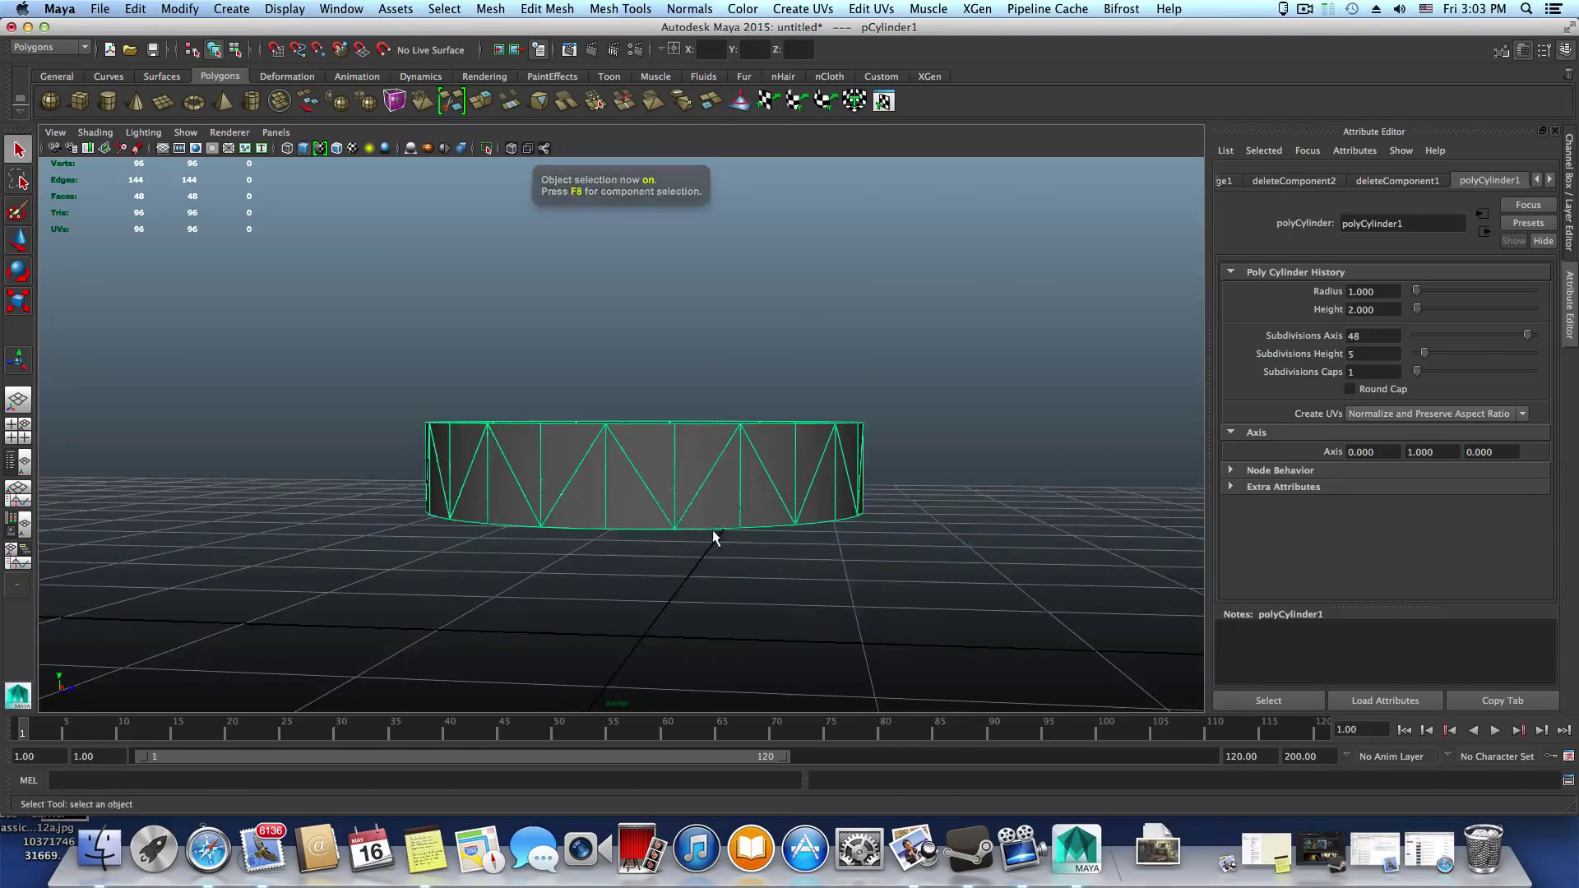
left_click_drag(712, 528, 719, 536, "alt")
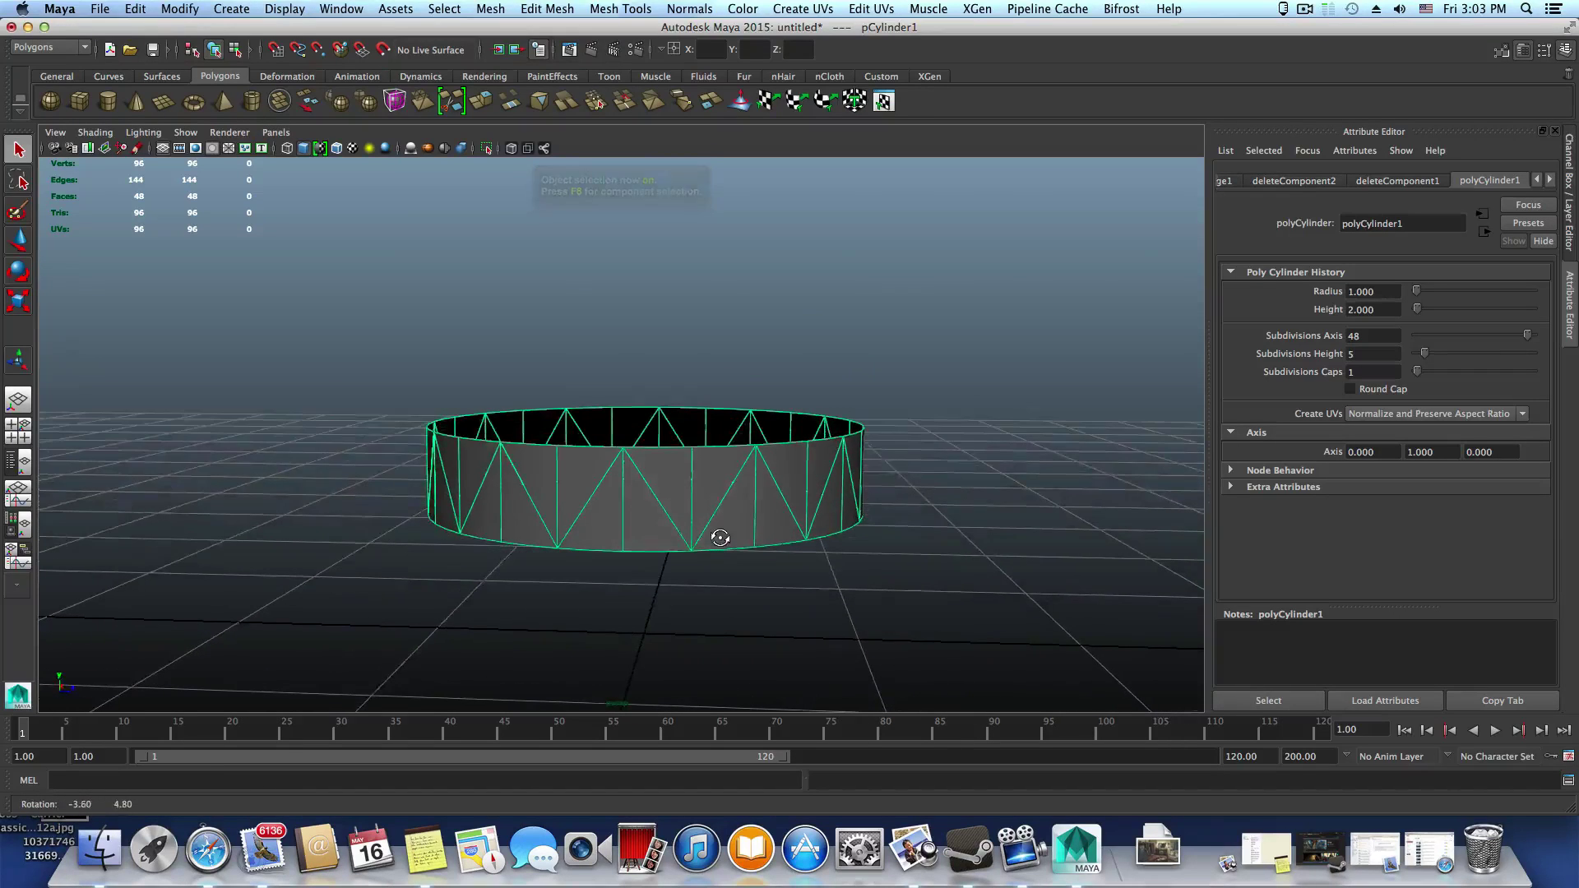
Move the band's pivot vertically up to its top rim, snapping it to a vertex
left_click(18, 239)
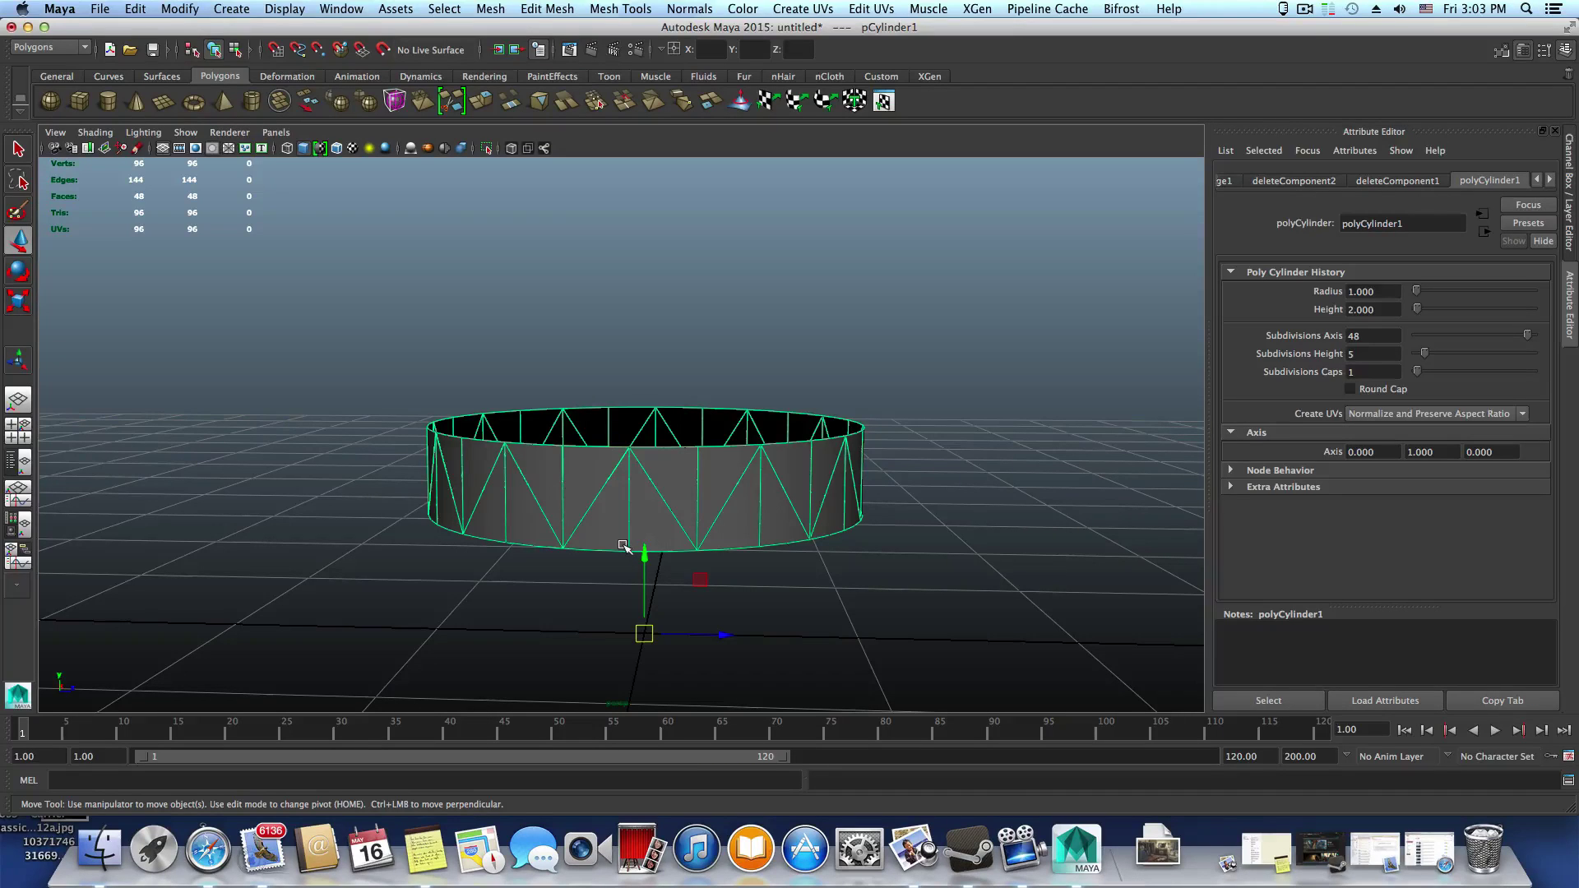
key("Insert")
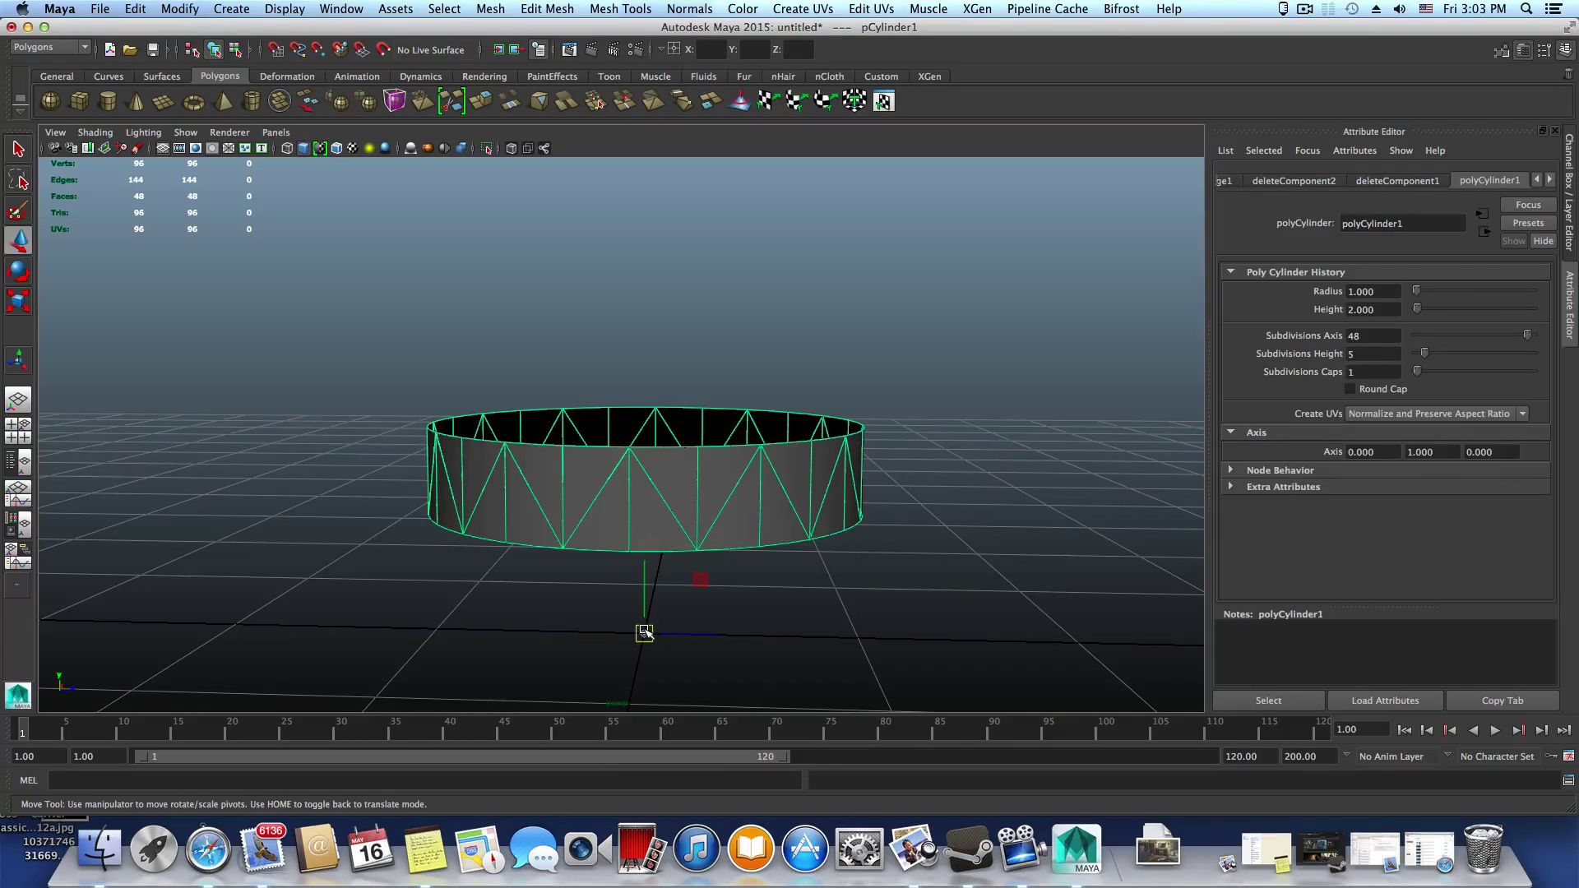
key("v")
left_click(645, 583)
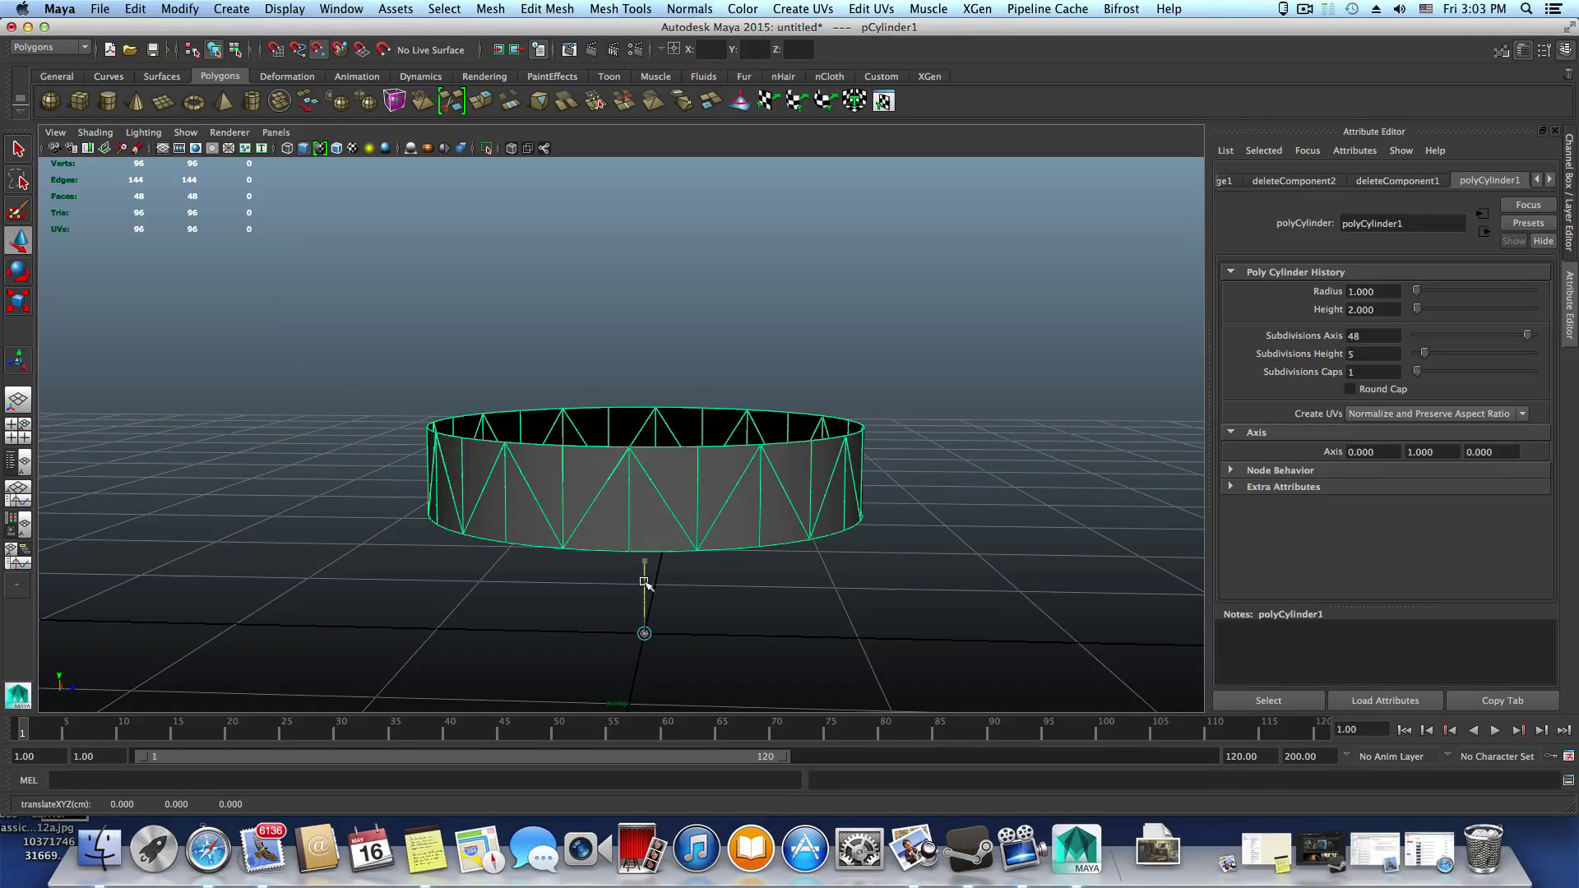
left_click_drag(645, 582, 641, 460)
key("Home")
left_click_drag(650, 433, 603, 445, "alt")
mouse_move(684, 494)
left_mouse_down("alt")
mouse_move(697, 439)
mouse_move(672, 496)
left_mouse_up("alt")
right_click_drag(910, 495, 528, 477, "alt")
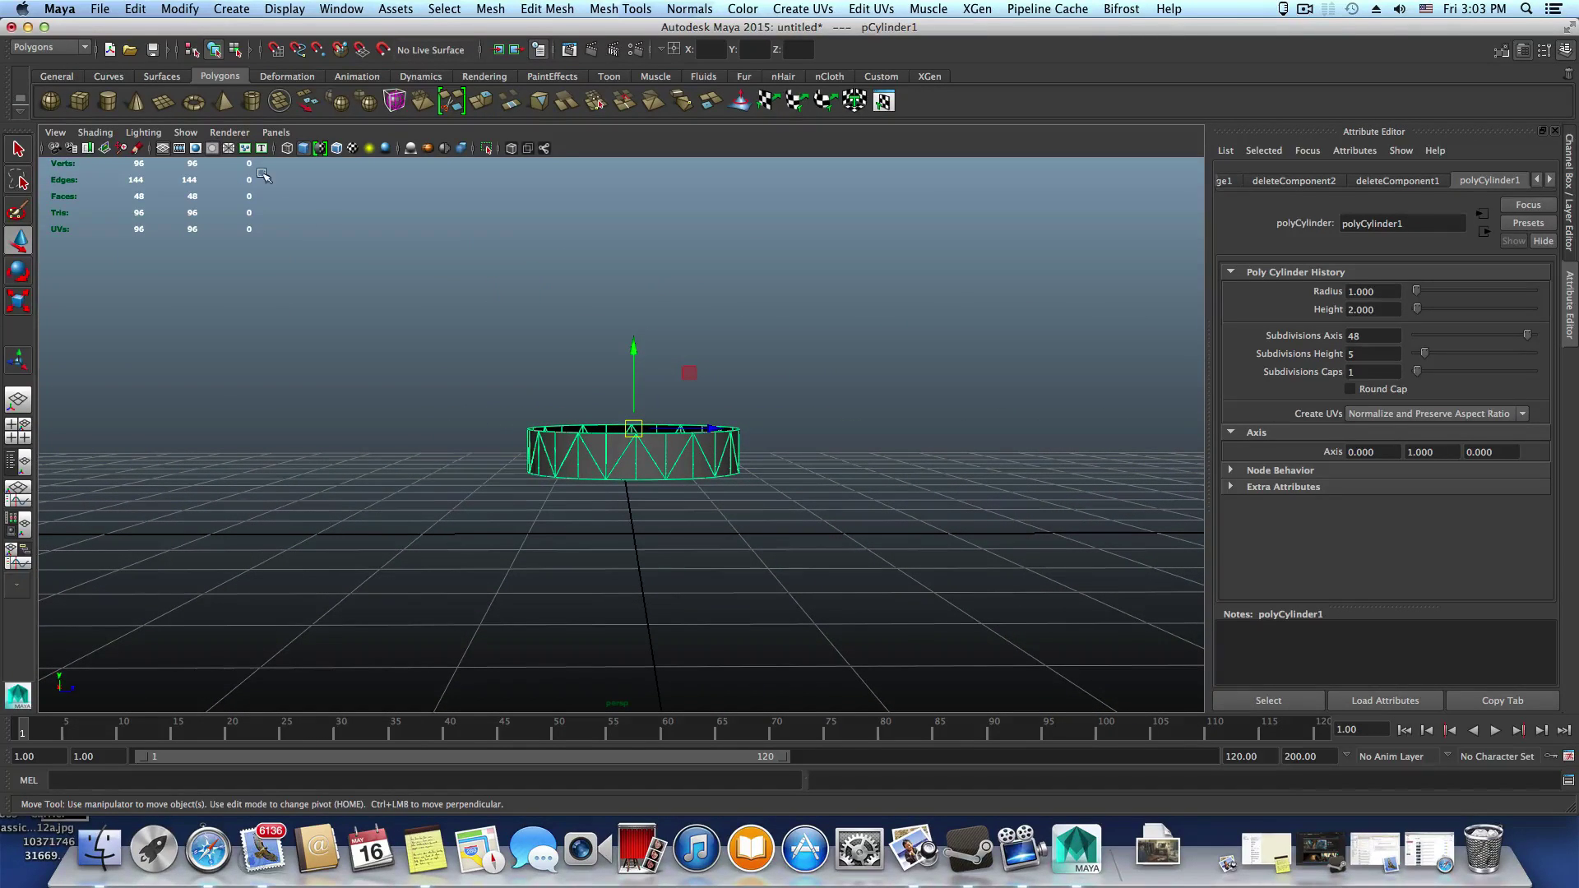
Create a polygon pipe and move it along Z to about -8.69, clear of the zigzag band
middle_click_drag(336, 479, 539, 493, "alt")
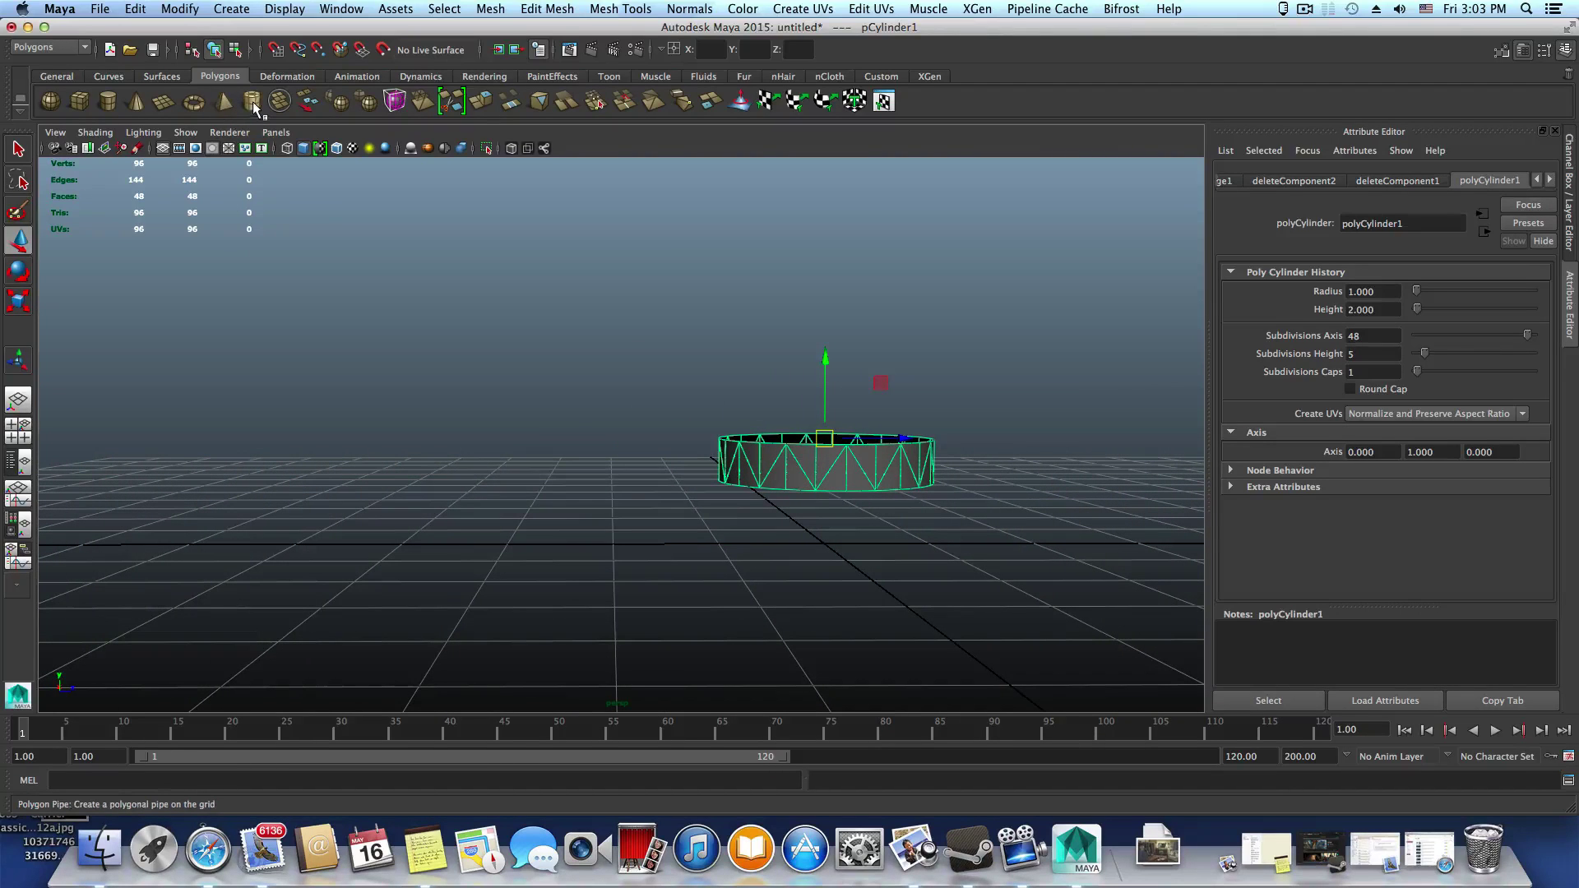
left_click(253, 101)
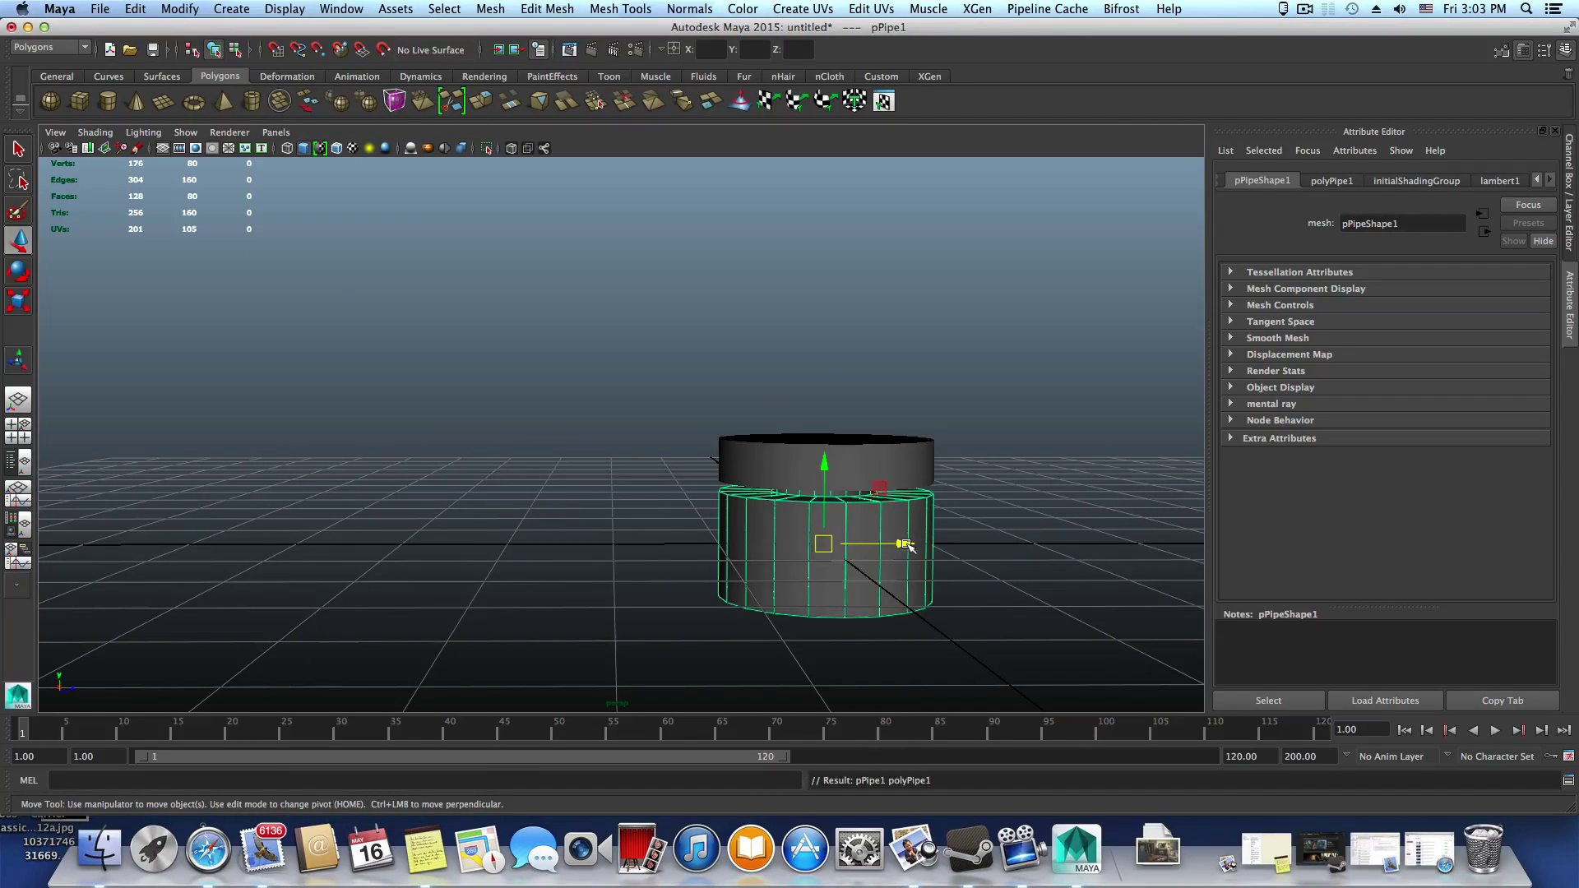
left_click_drag(892, 545, 231, 522)
middle_click_drag(303, 517, 690, 481, "alt")
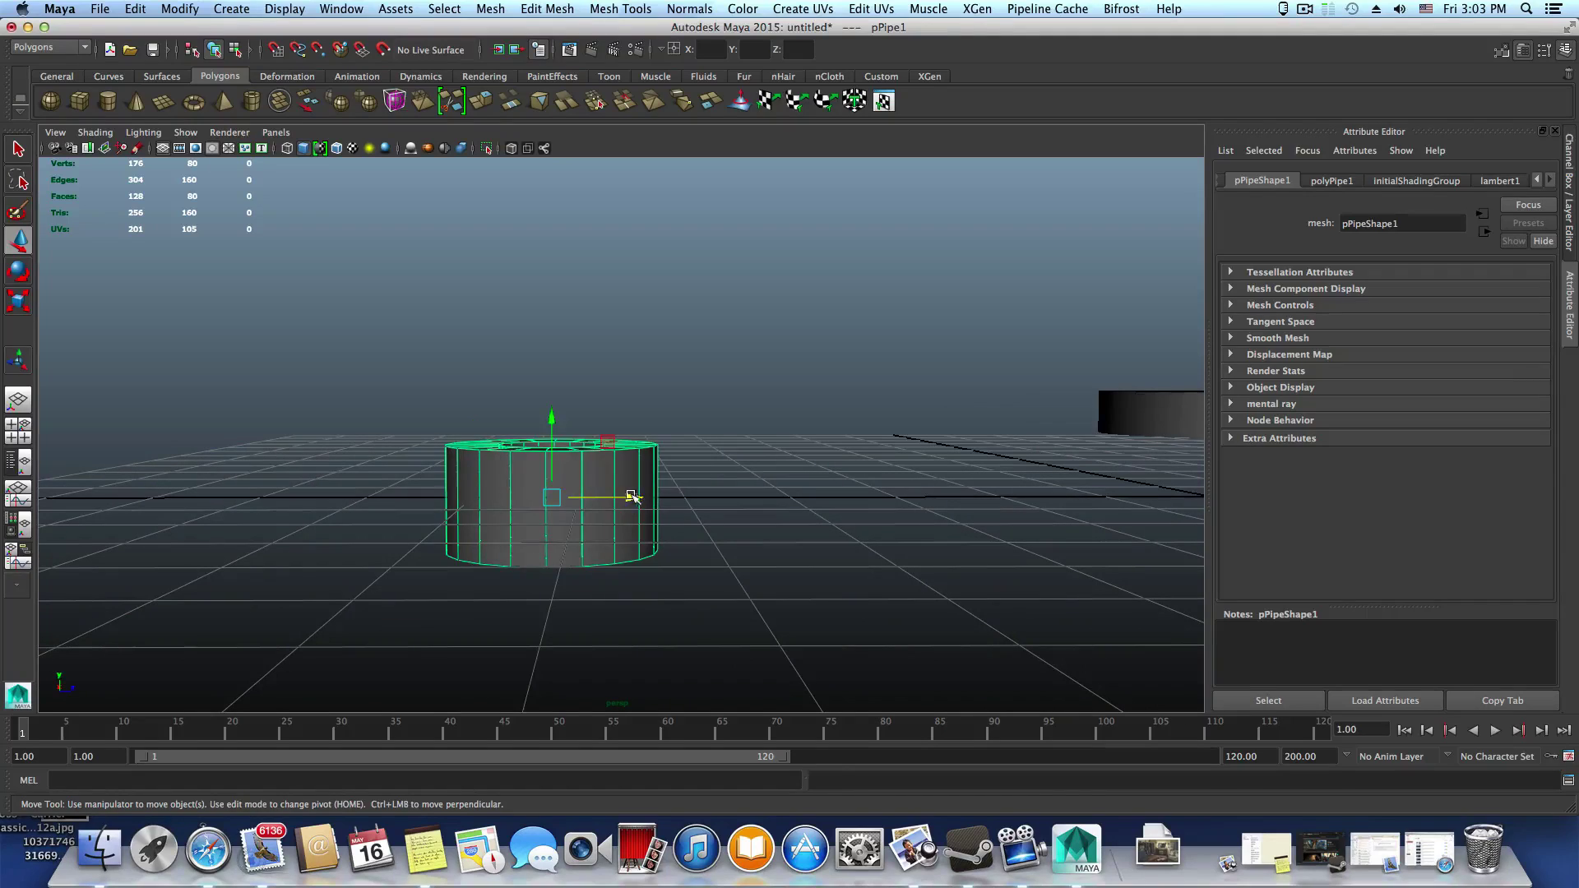
left_click_drag(633, 497, 465, 471)
middle_click_drag(466, 472, 669, 430, "alt")
right_click_drag(670, 430, 775, 525, "alt")
left_click_drag(775, 525, 758, 550, "alt")
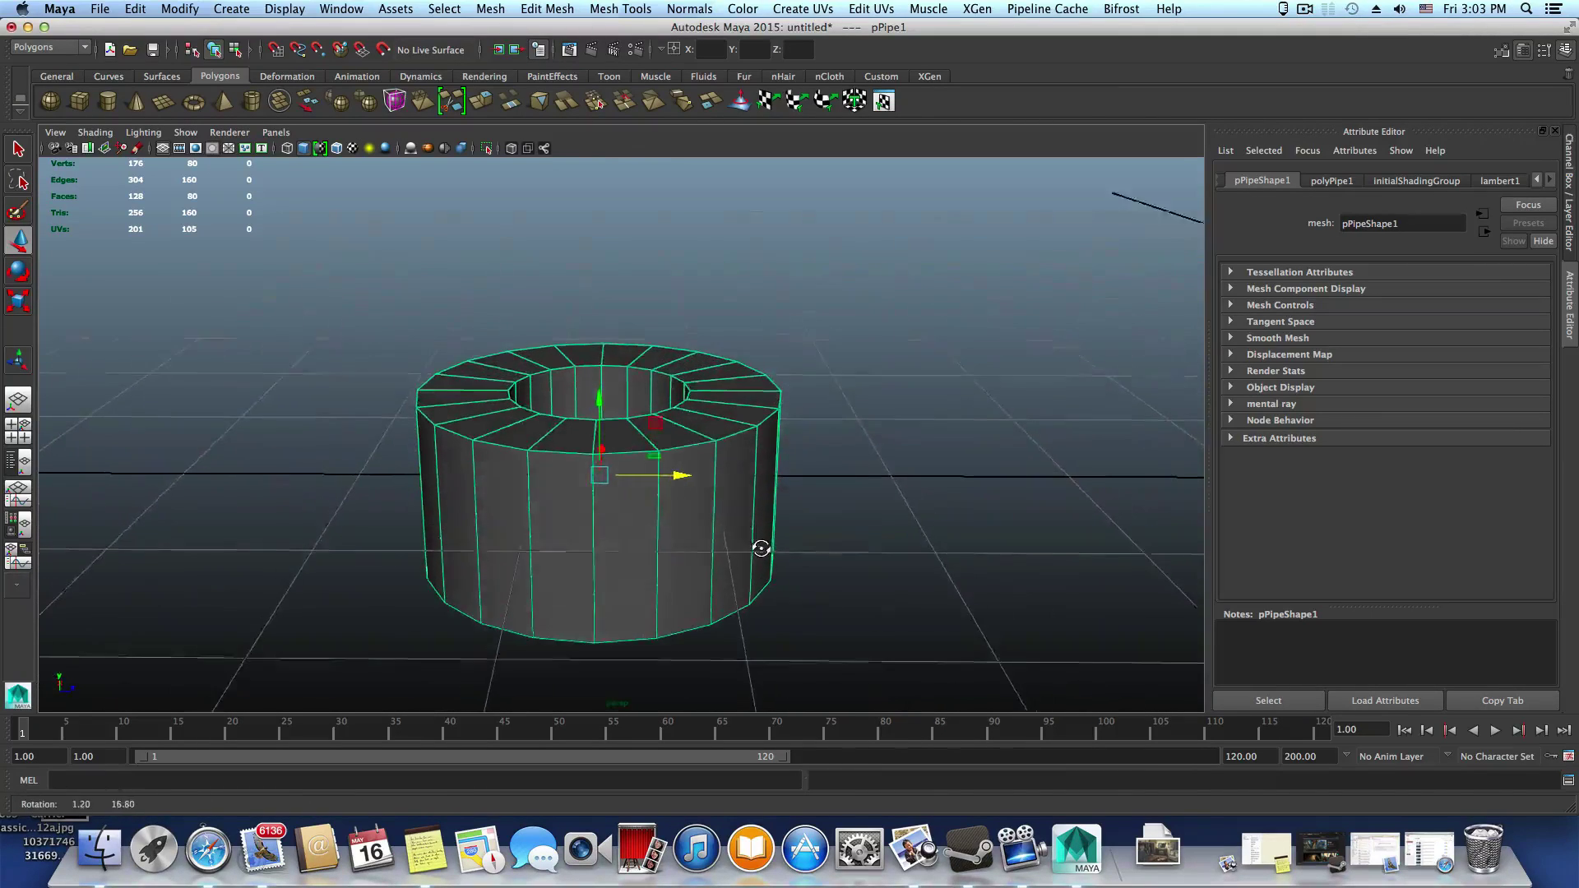
right_click_drag(757, 550, 613, 487, "alt")
middle_click_drag(612, 487, 480, 458, "alt")
left_click_drag(479, 458, 518, 455, "alt")
middle_click_drag(518, 455, 652, 466, "alt")
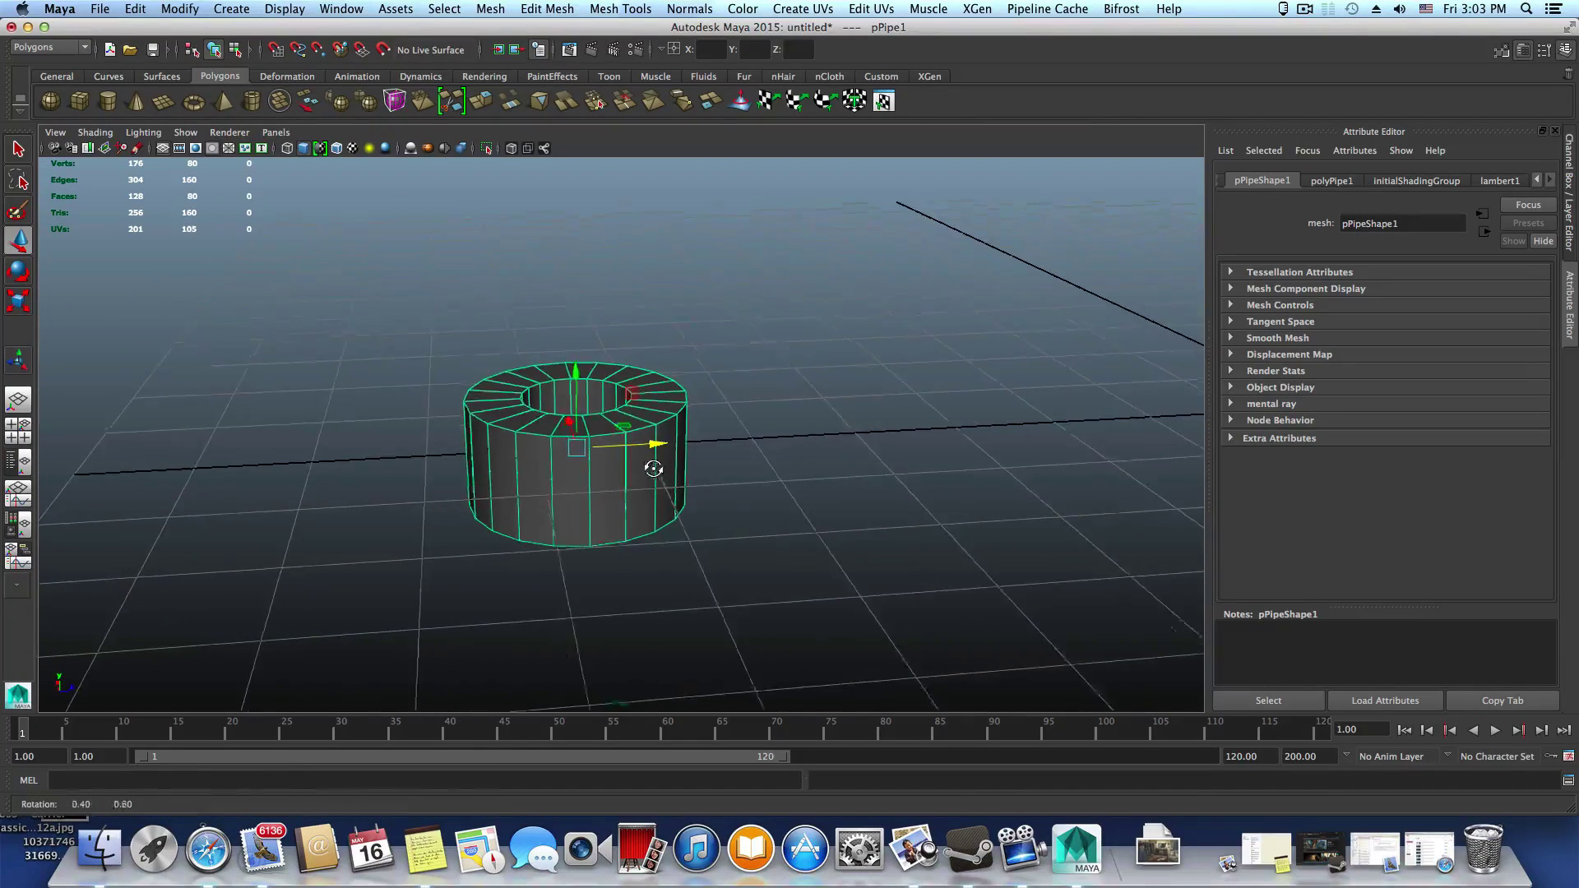
left_click_drag(652, 466, 543, 449, "alt")
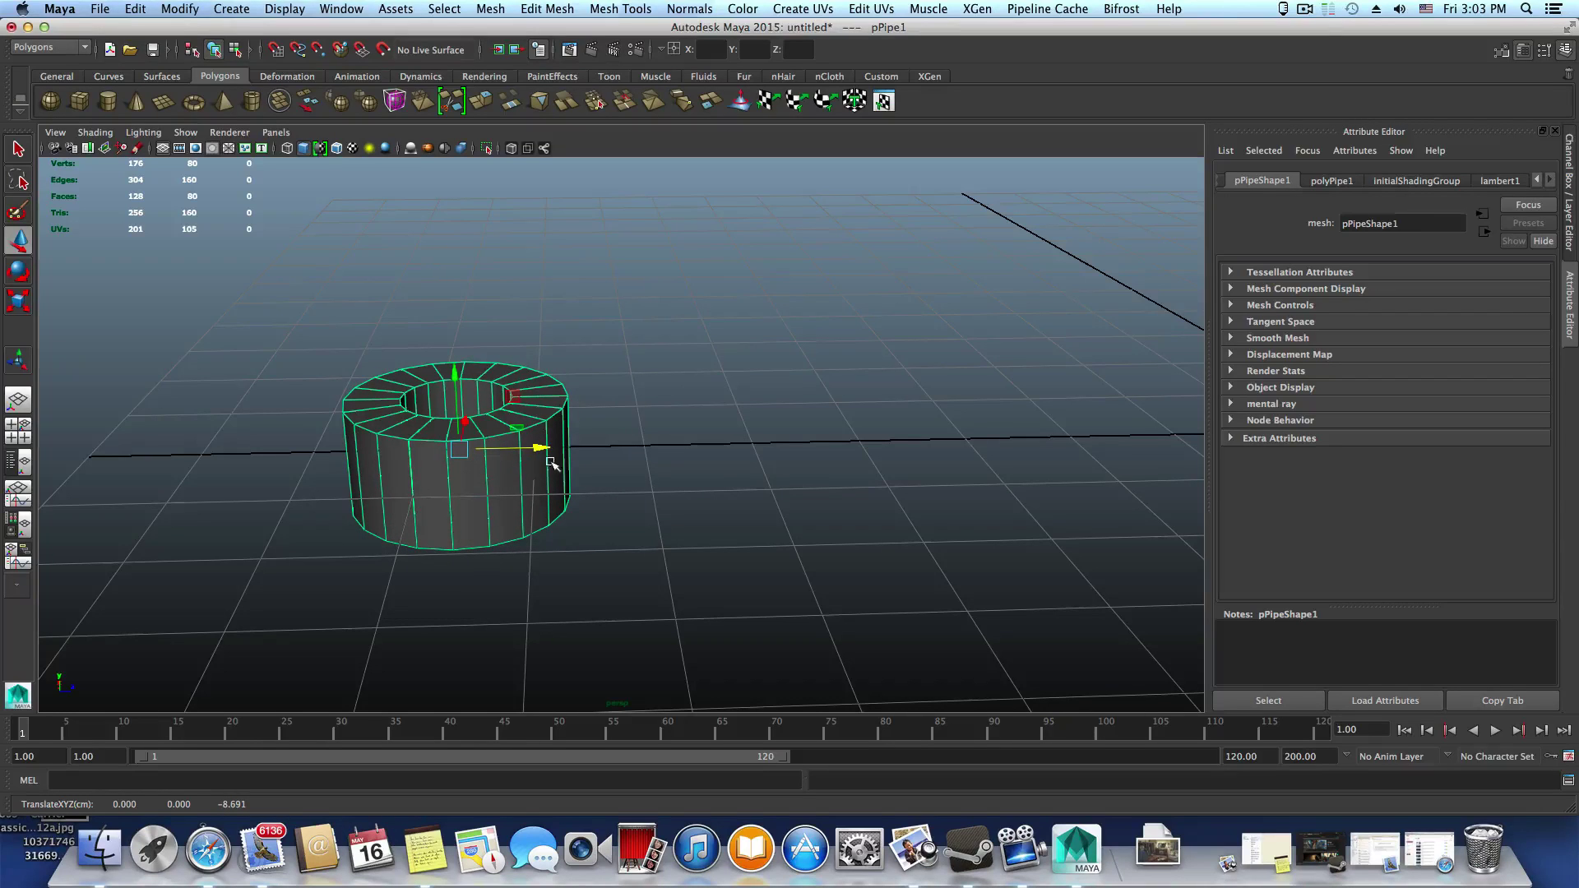
Duplicate the pipe and move the copy along Z to about -6.38, beside the original
key("super+d")
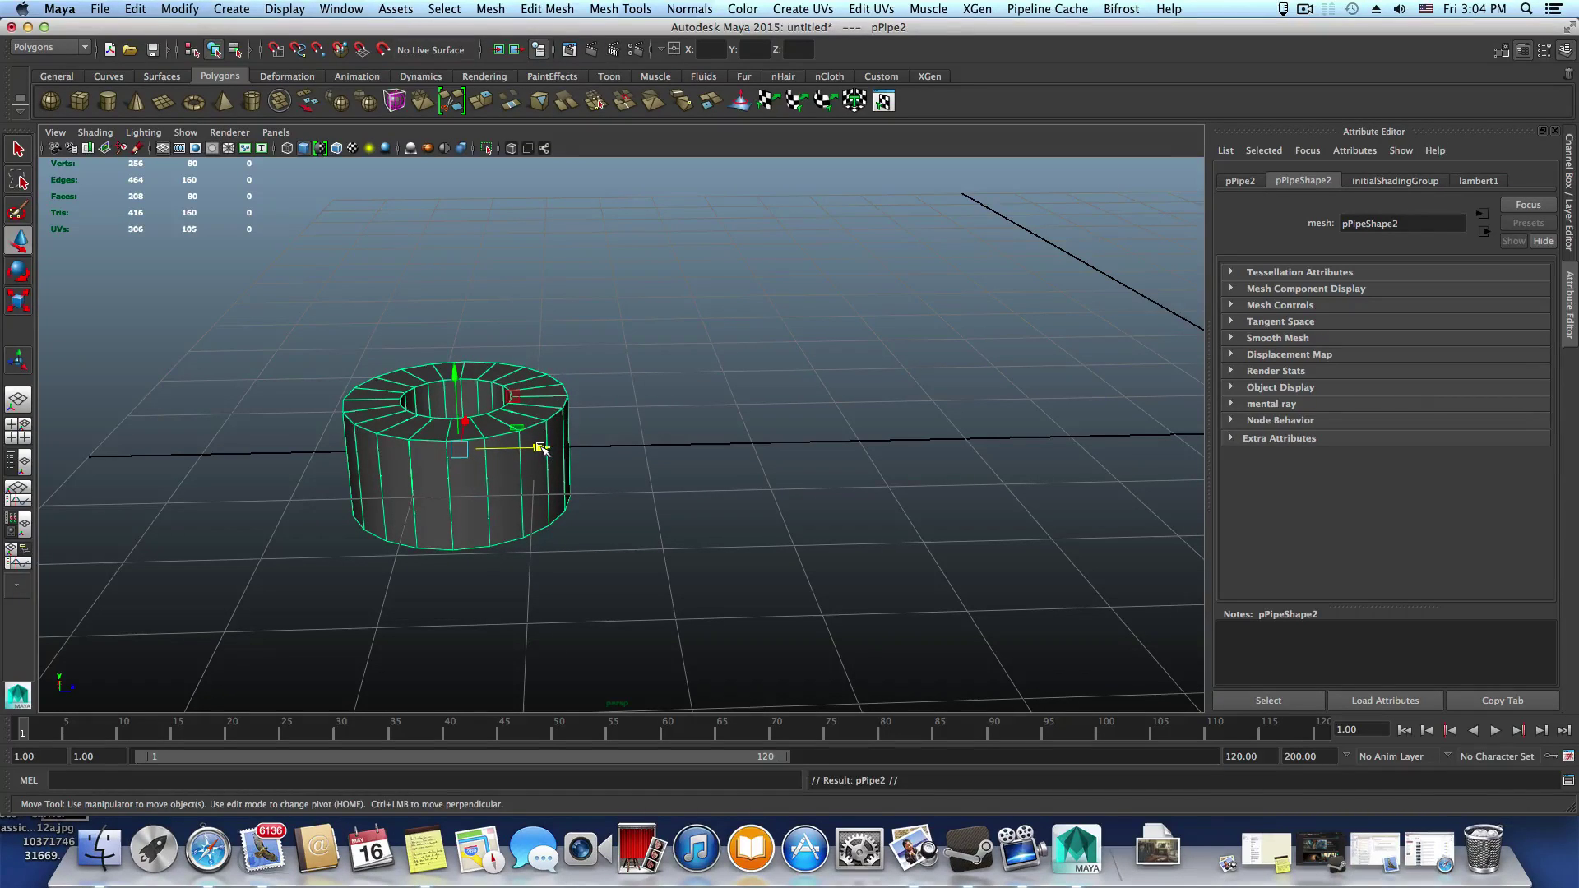
left_click_drag(543, 448, 799, 448)
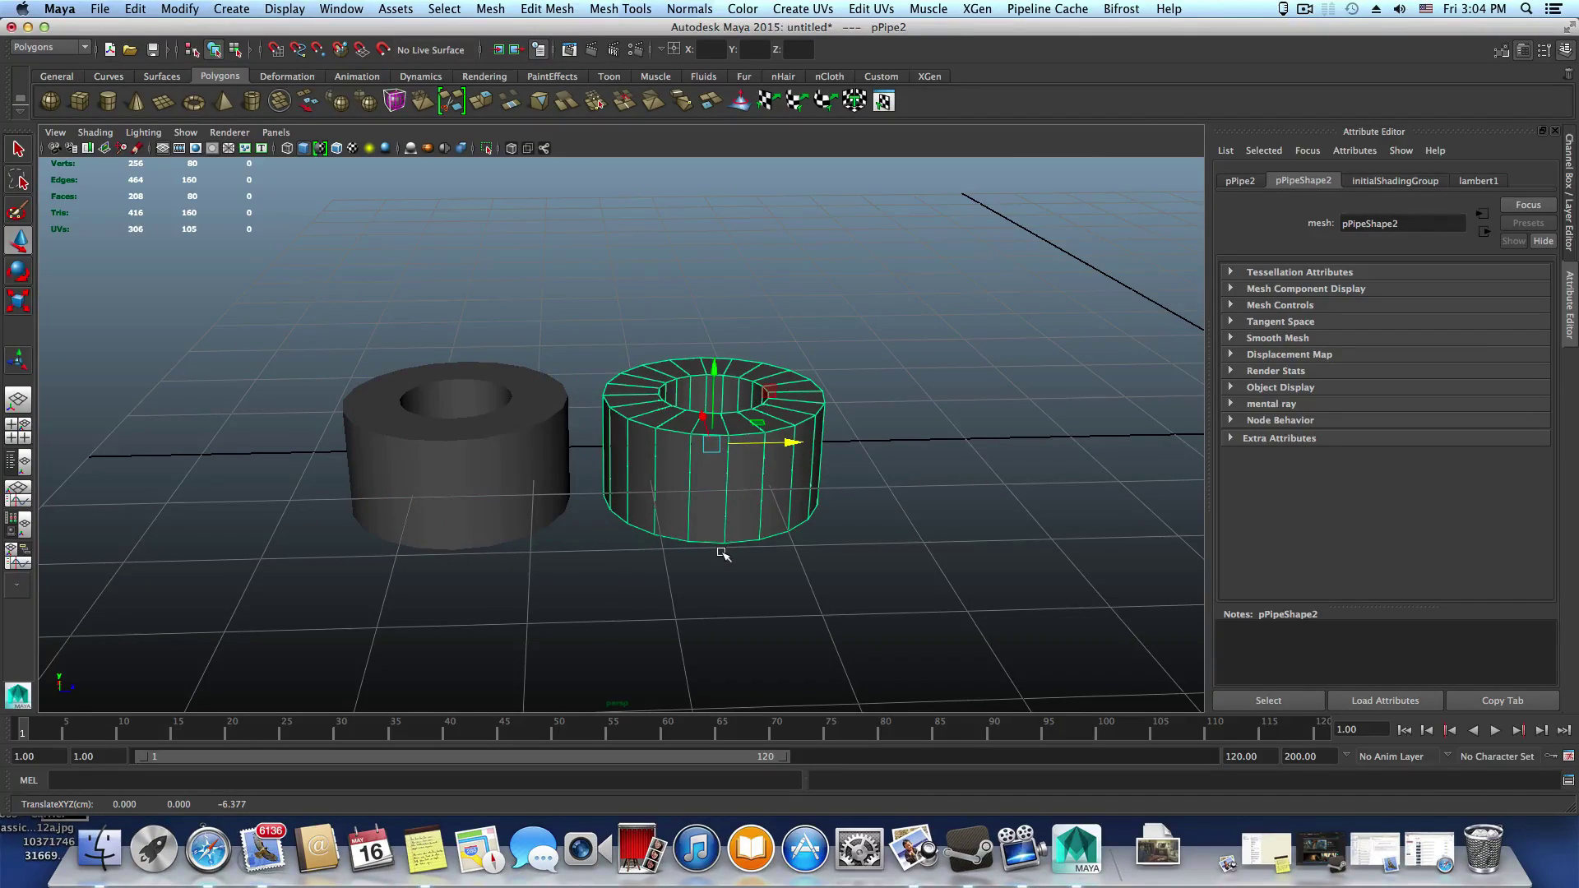
scroll(715, 562, "down", 5)
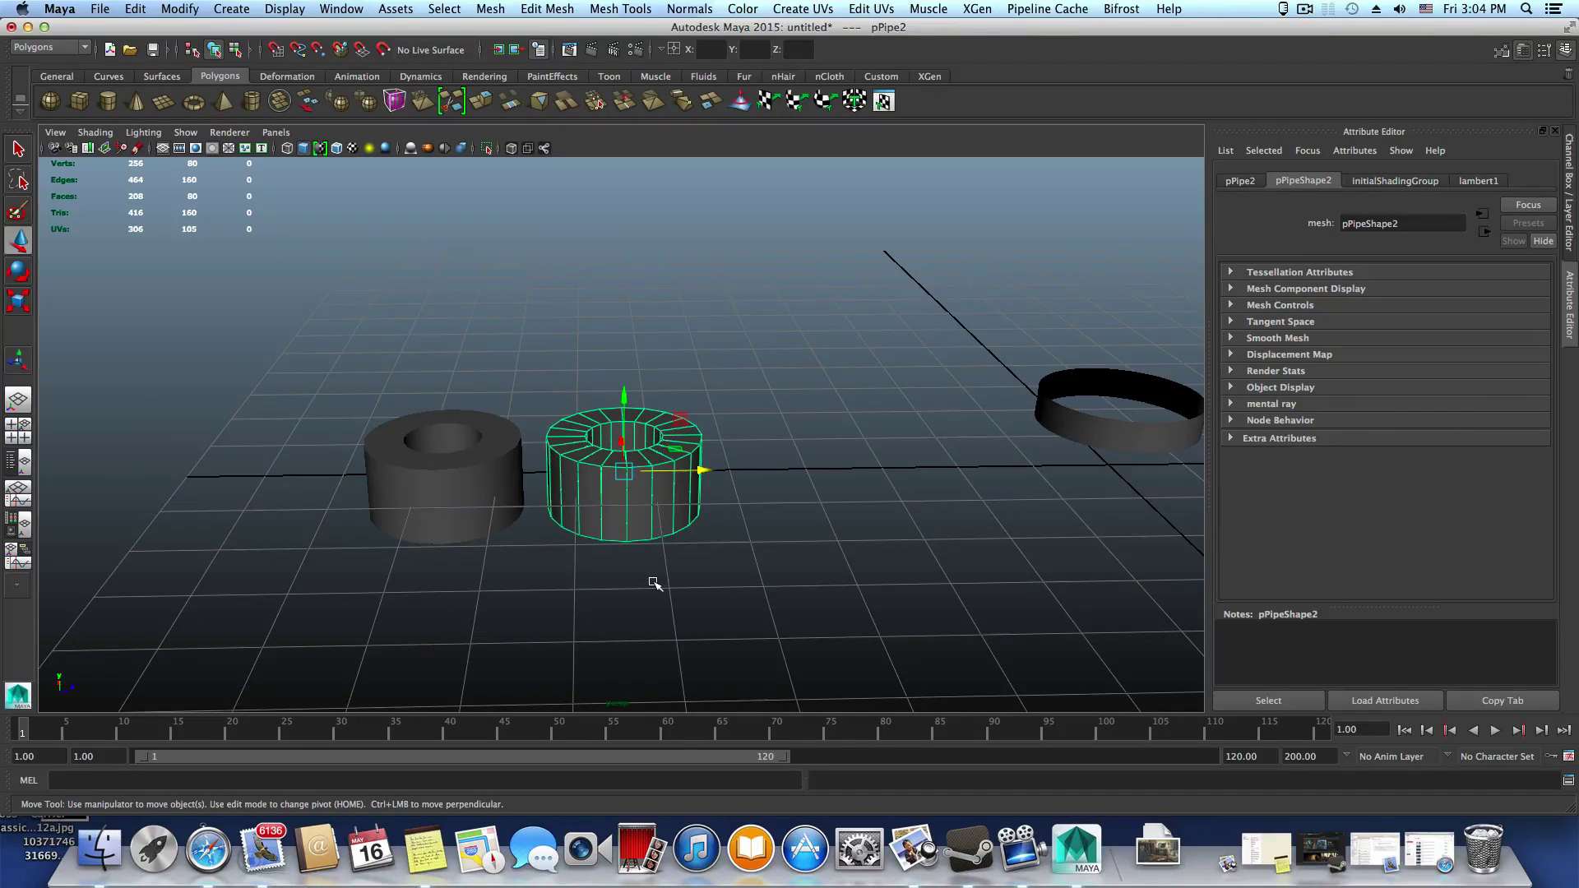
Repeat Duplicate with Transform three times to make an evenly spaced row of five pipes
key("shift+d")
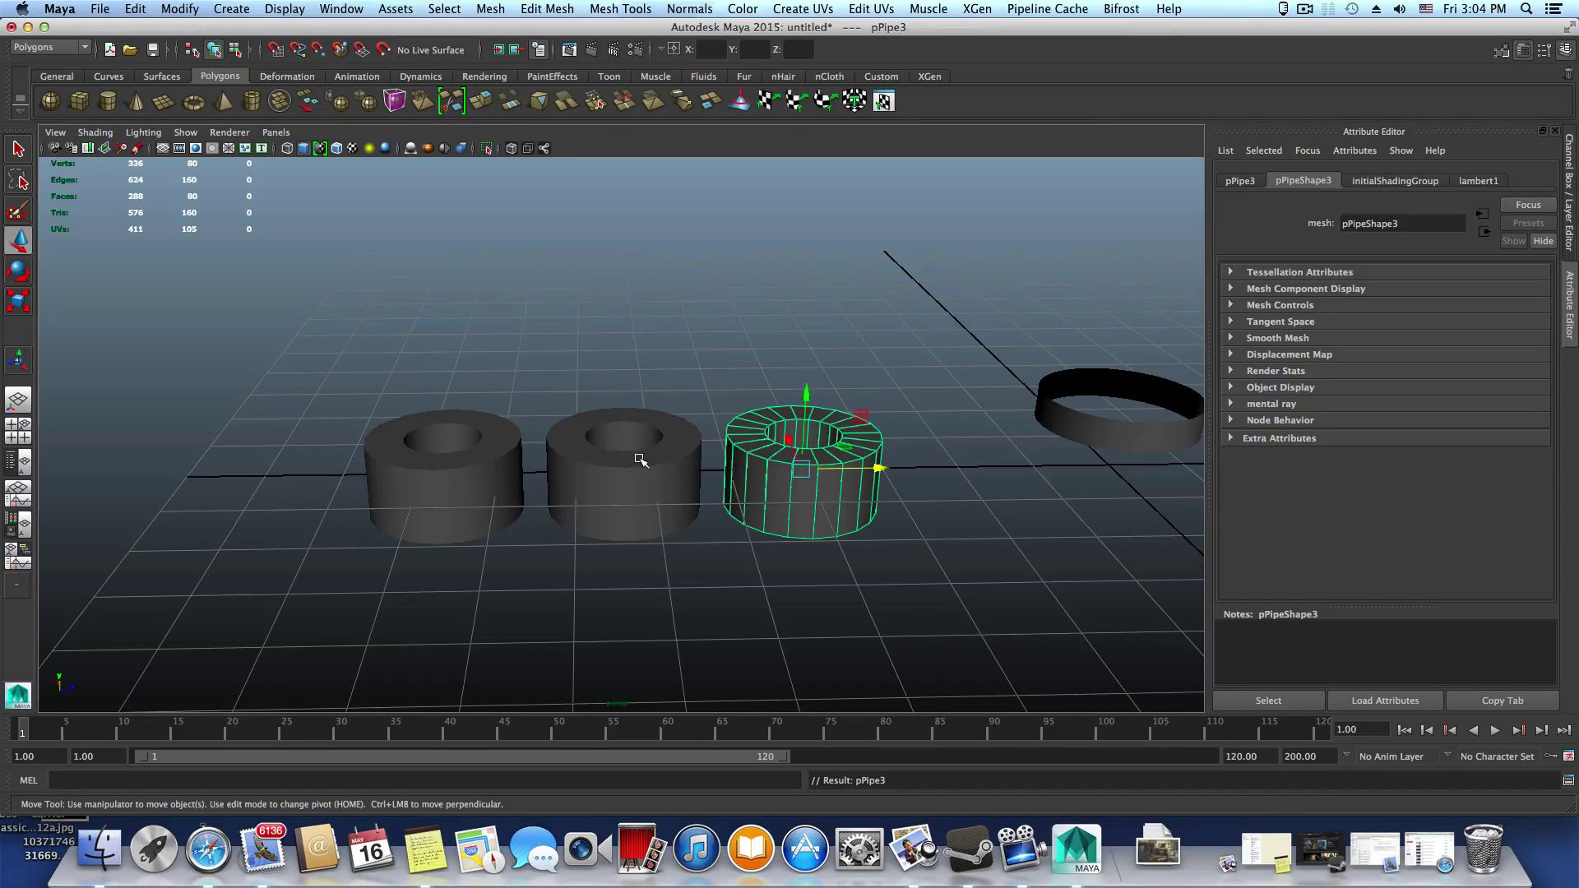
middle_click_drag(891, 600, 794, 626, "alt")
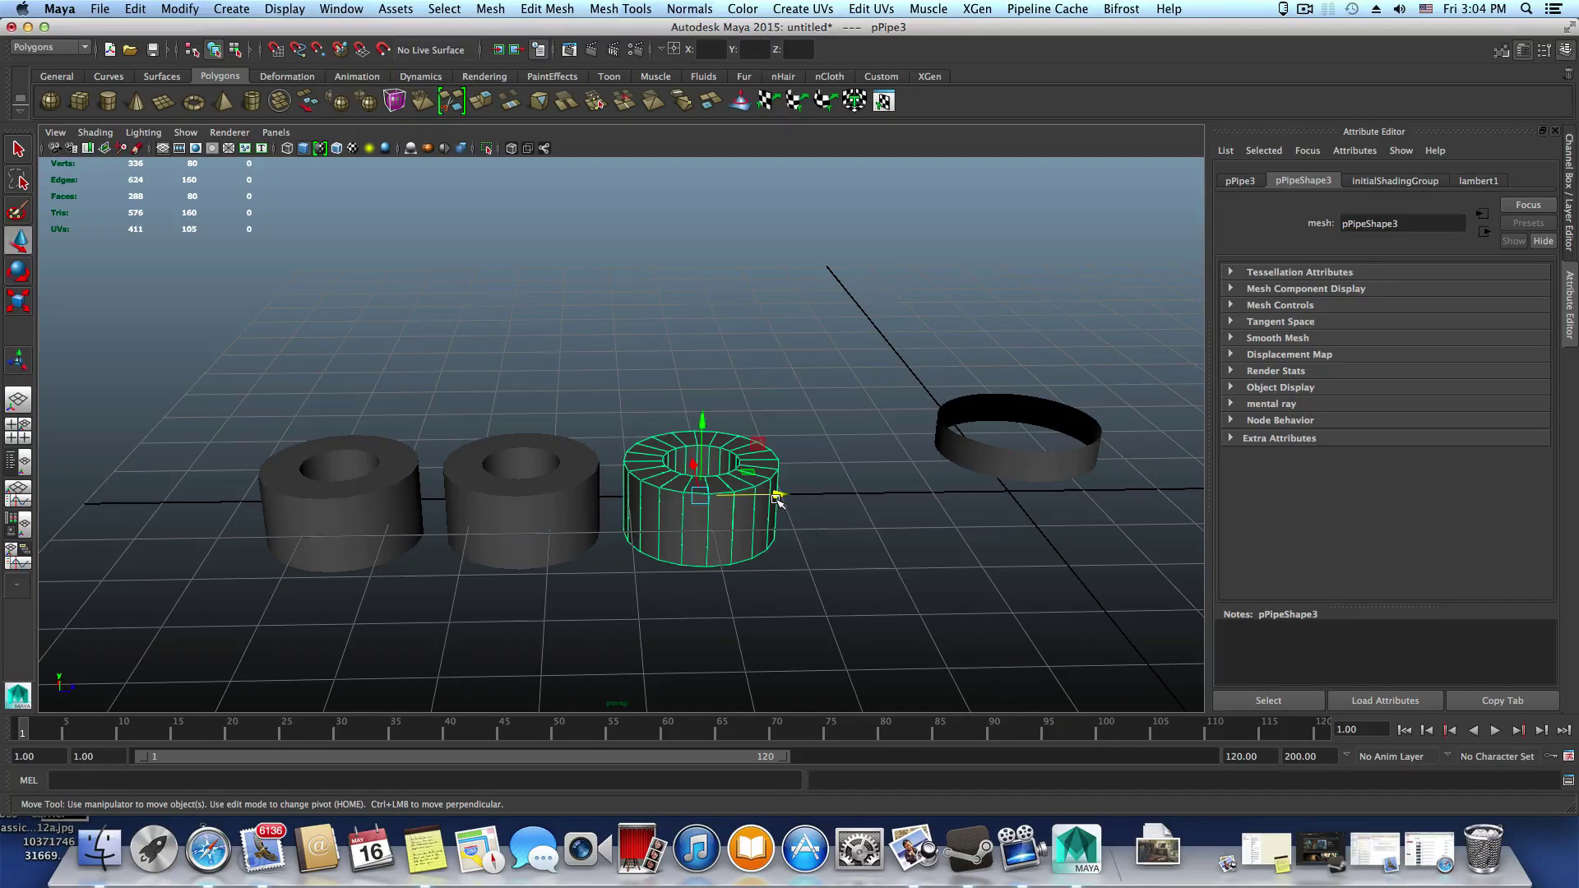
key("shift+d")
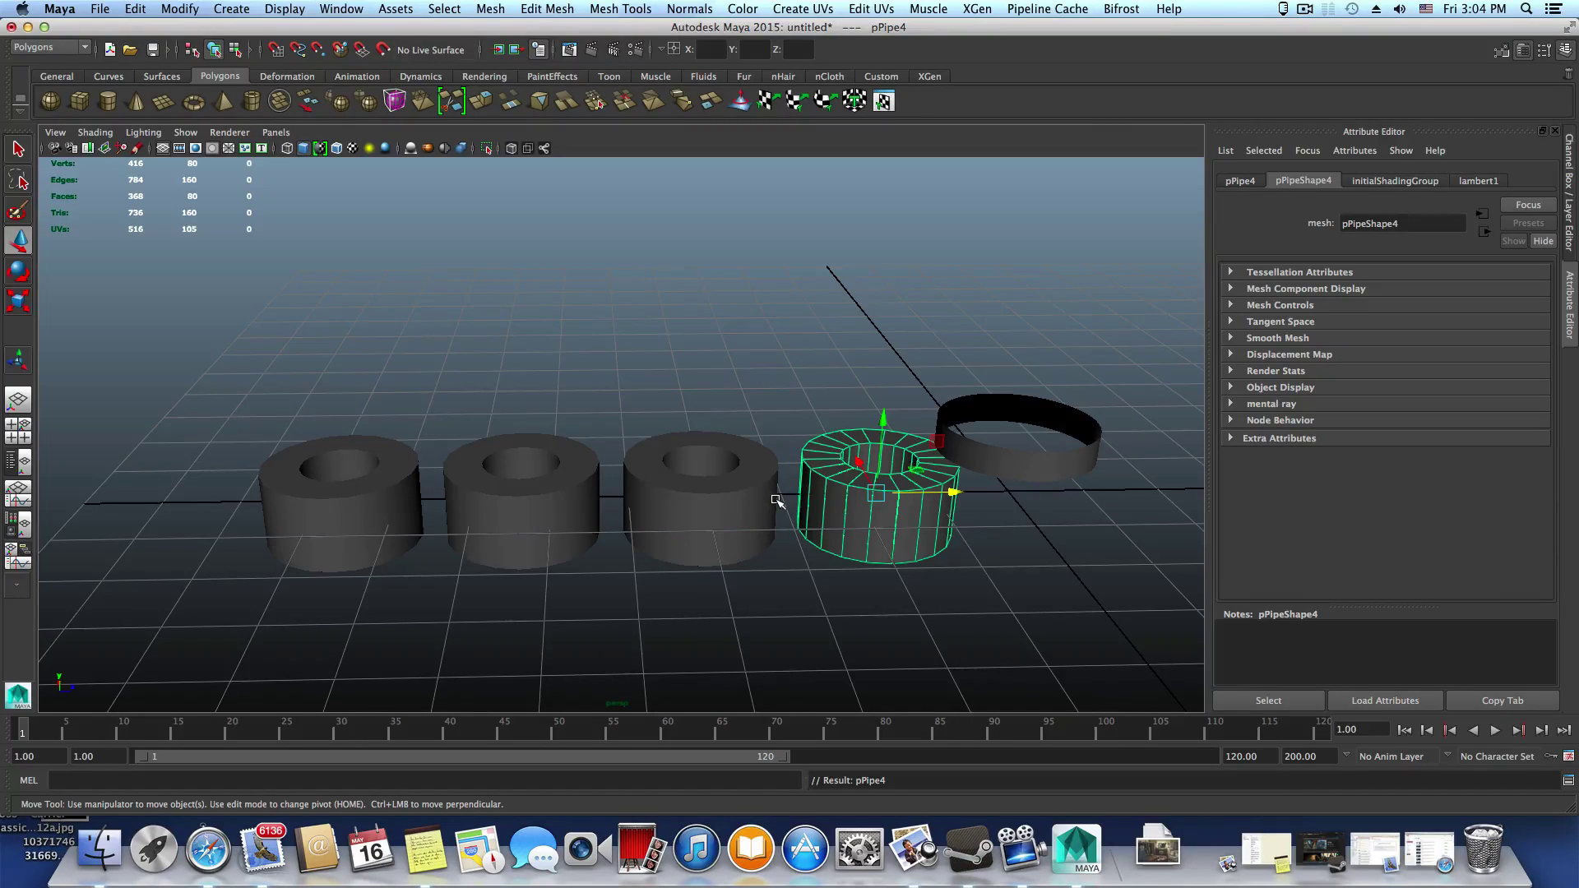
key("shift+d")
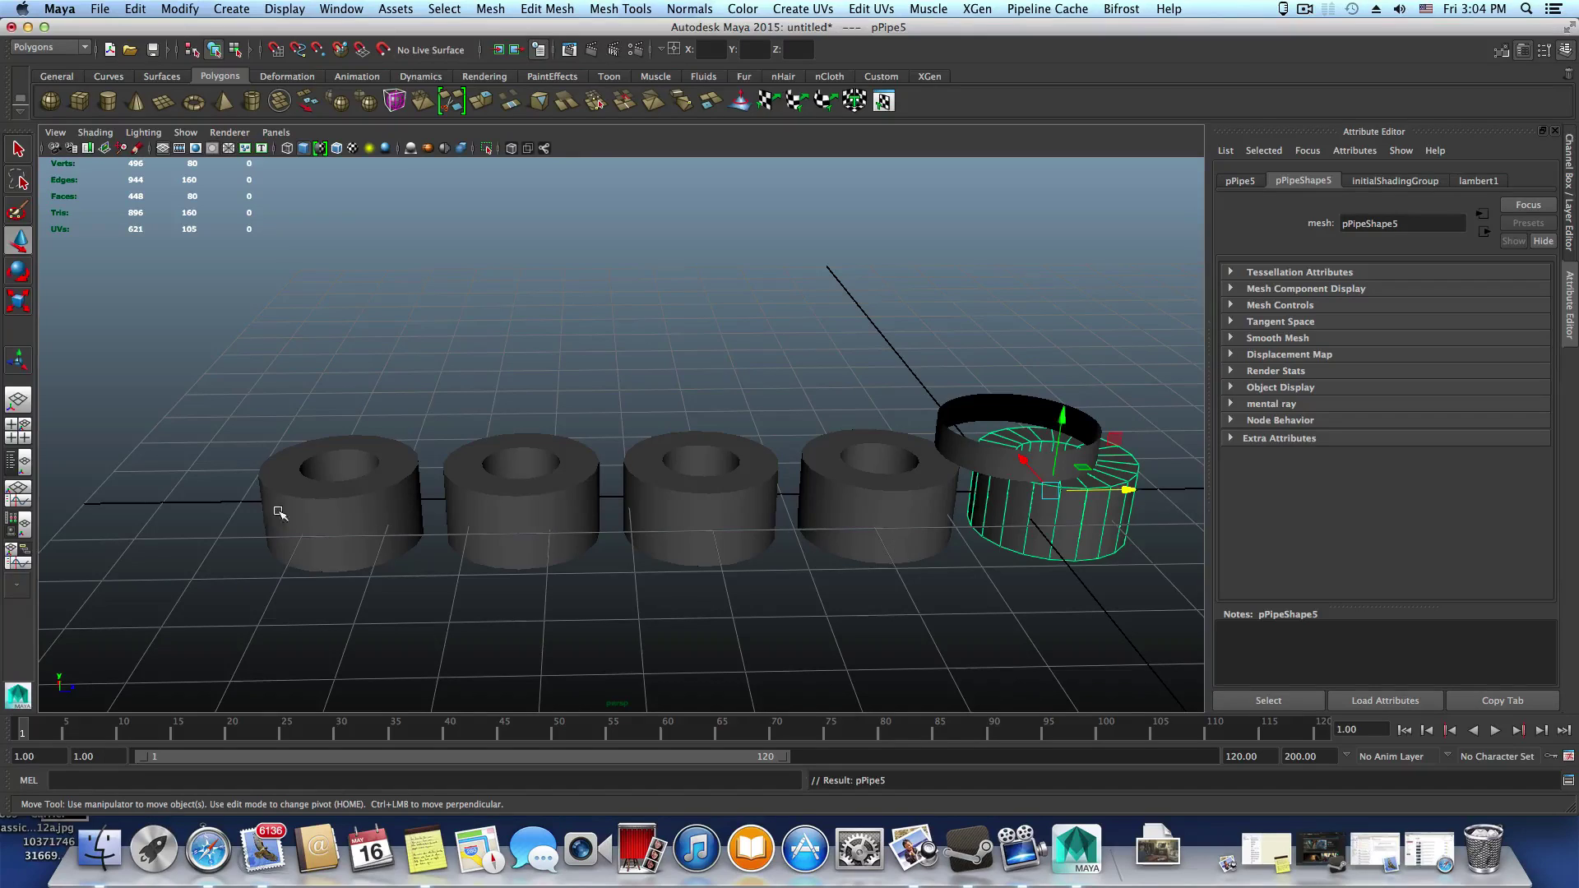
Delete the four copied pipes, keeping only the original pipe and the band
left_click_drag(1074, 584, 721, 527, "alt")
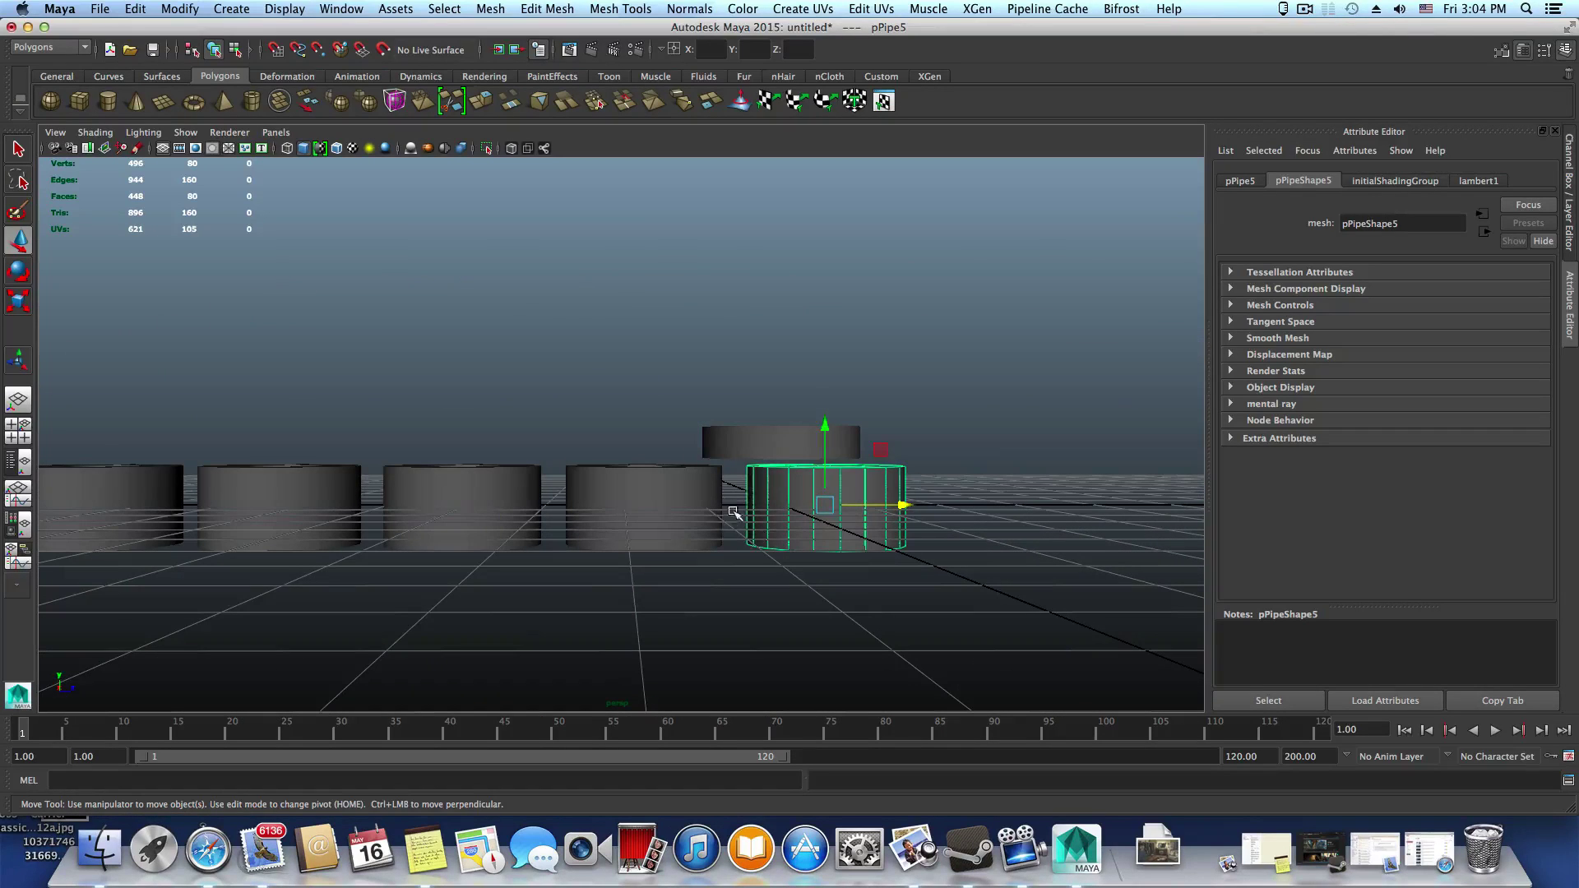
left_click_drag(513, 567, 539, 553, "alt")
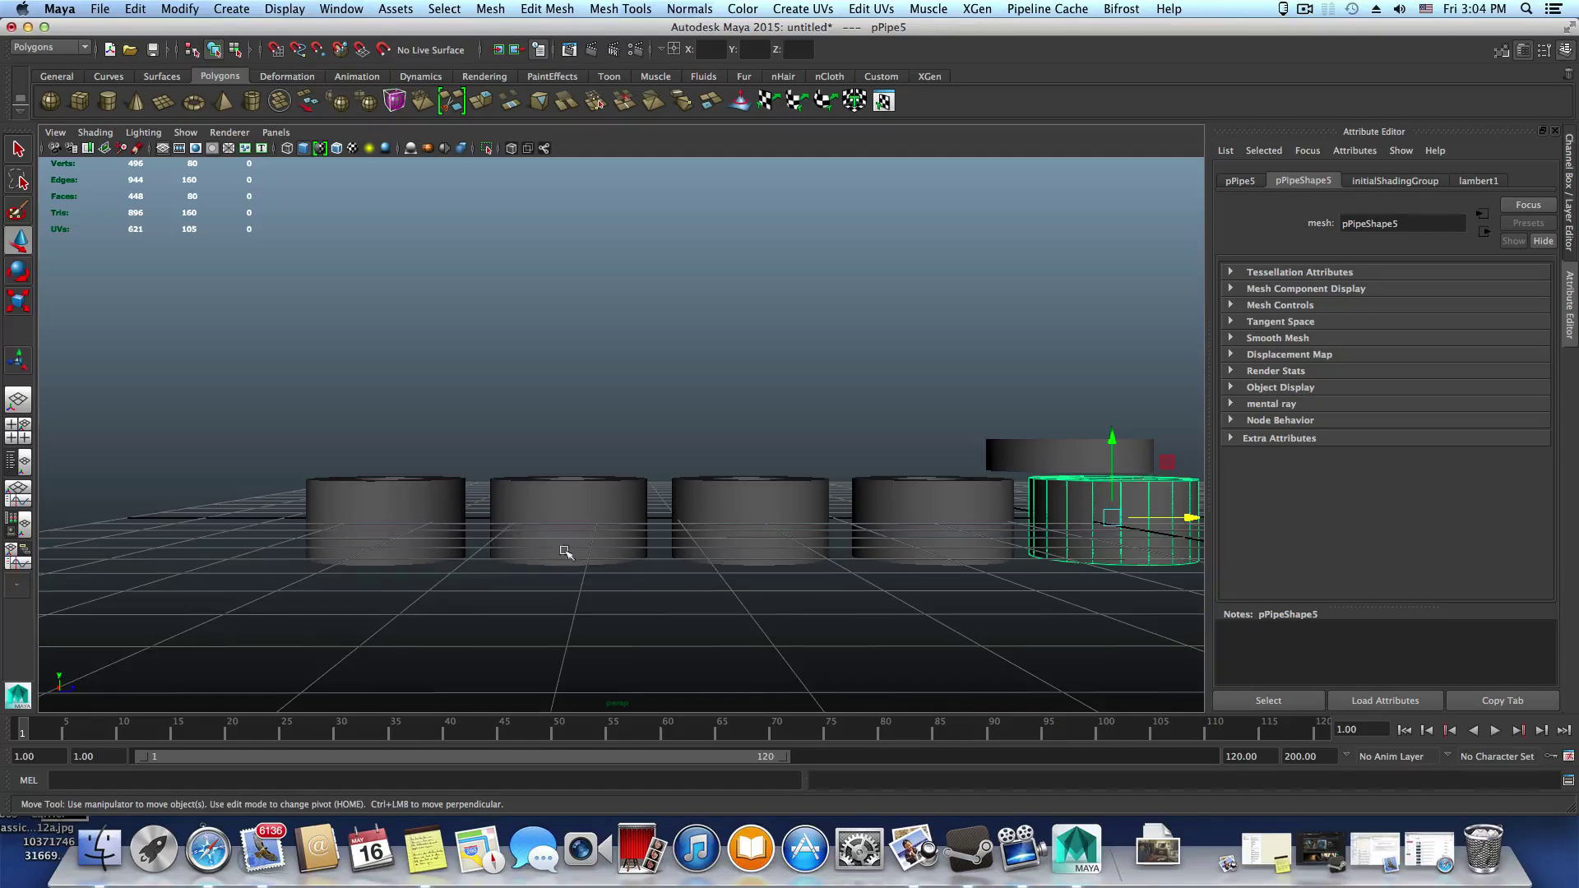
middle_click_drag(564, 550, 704, 651, "alt")
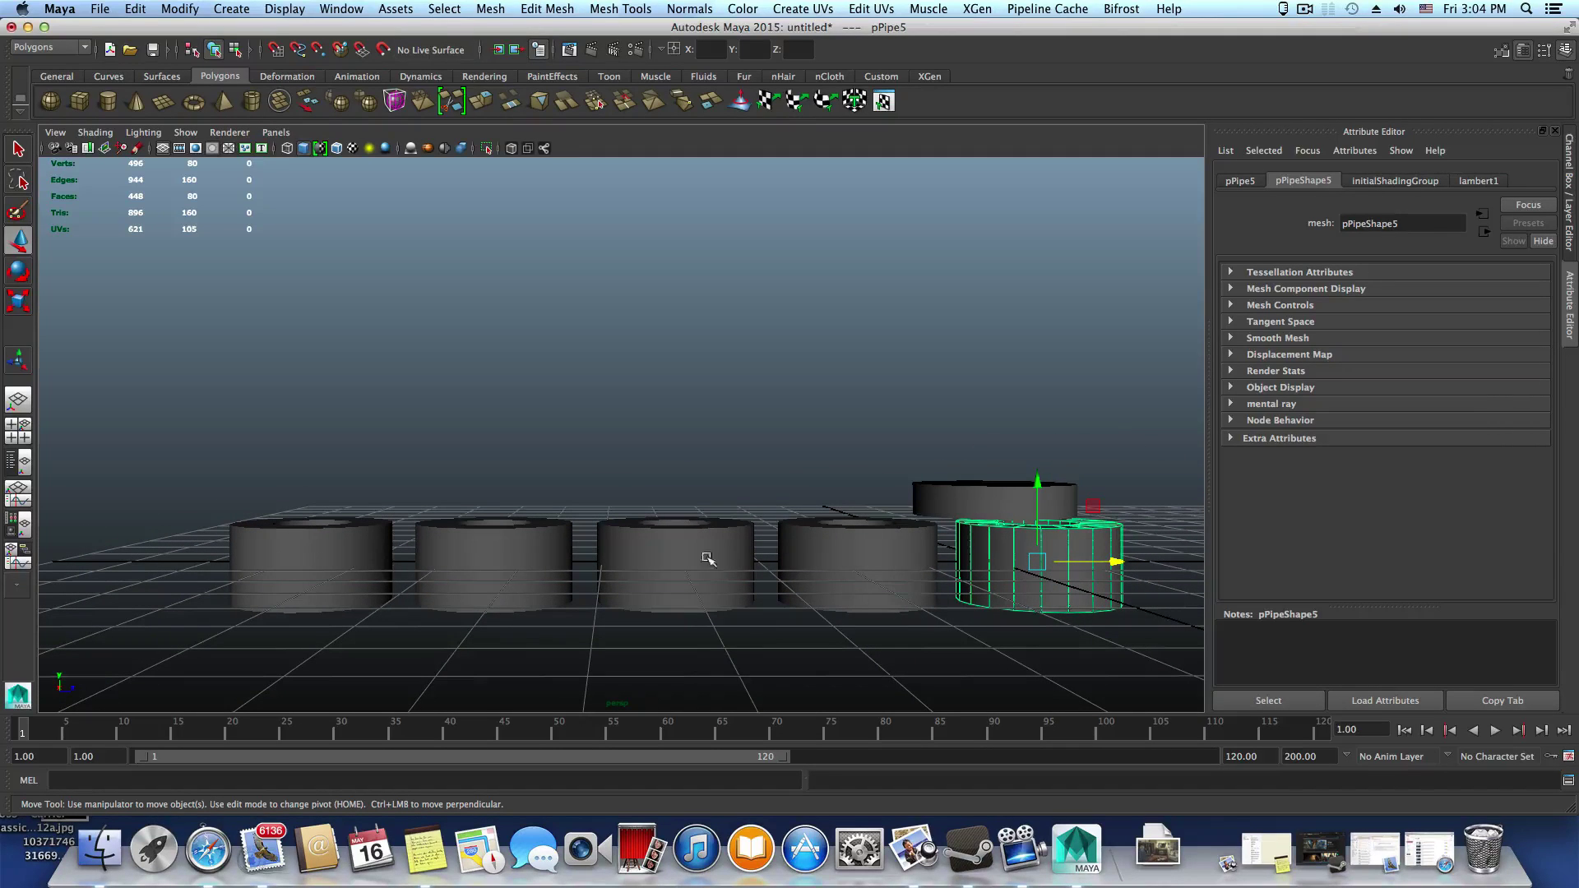
left_click_drag(522, 560, 1096, 645)
key("Delete")
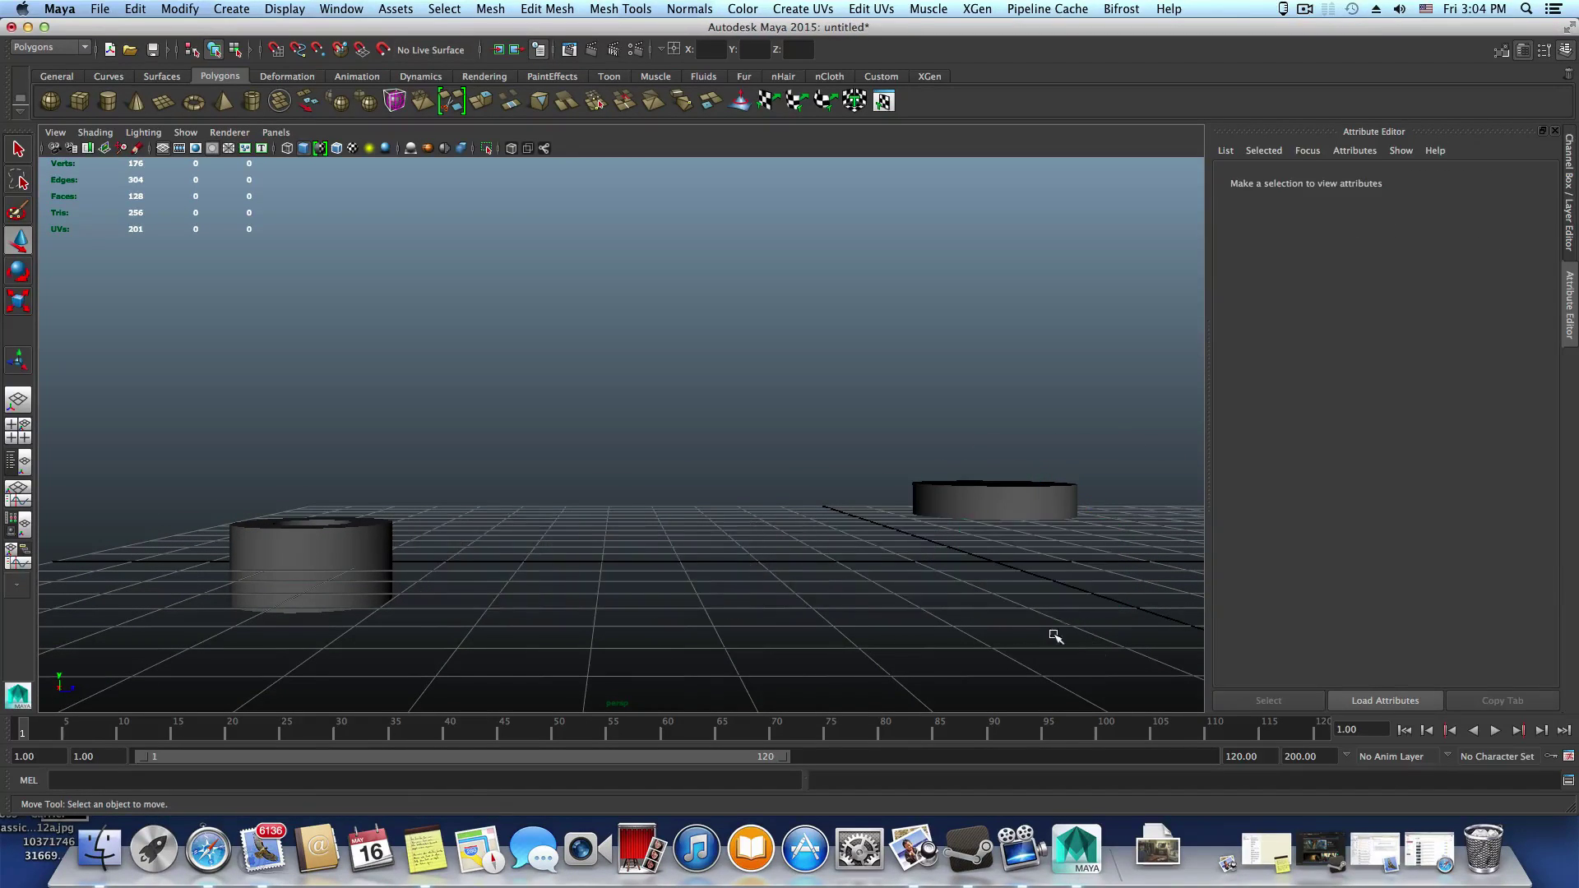
Duplicate the remaining pipe and move the copy along Z to about -6.41
left_click(277, 535)
key("f")
left_click_drag(679, 599, 669, 620, "alt")
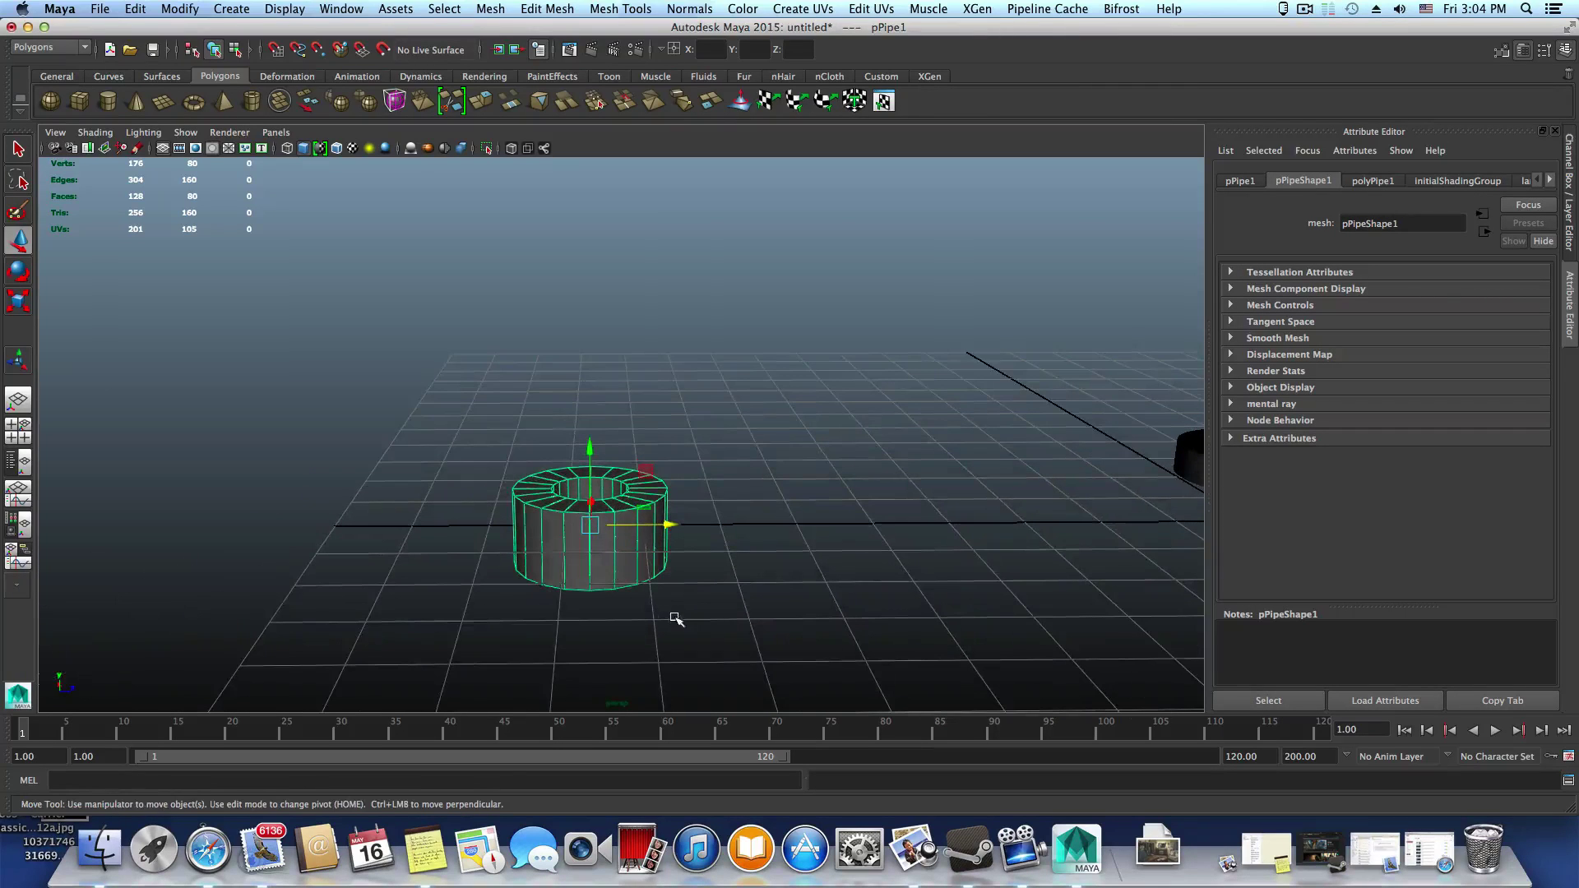
left_click_drag(917, 519, 705, 583, "alt")
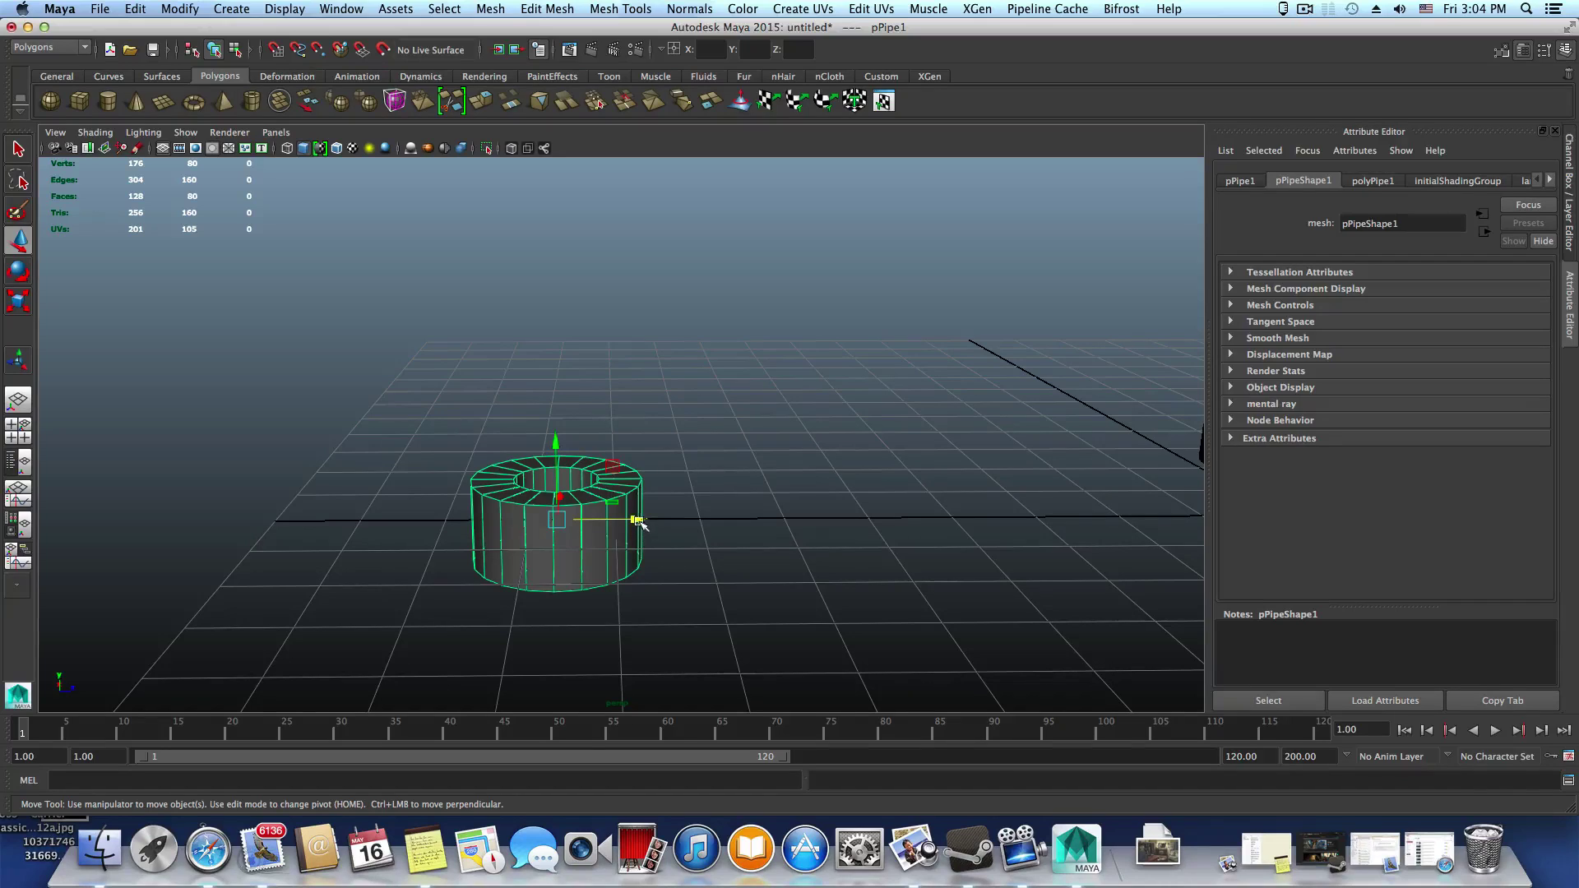
key("super+d")
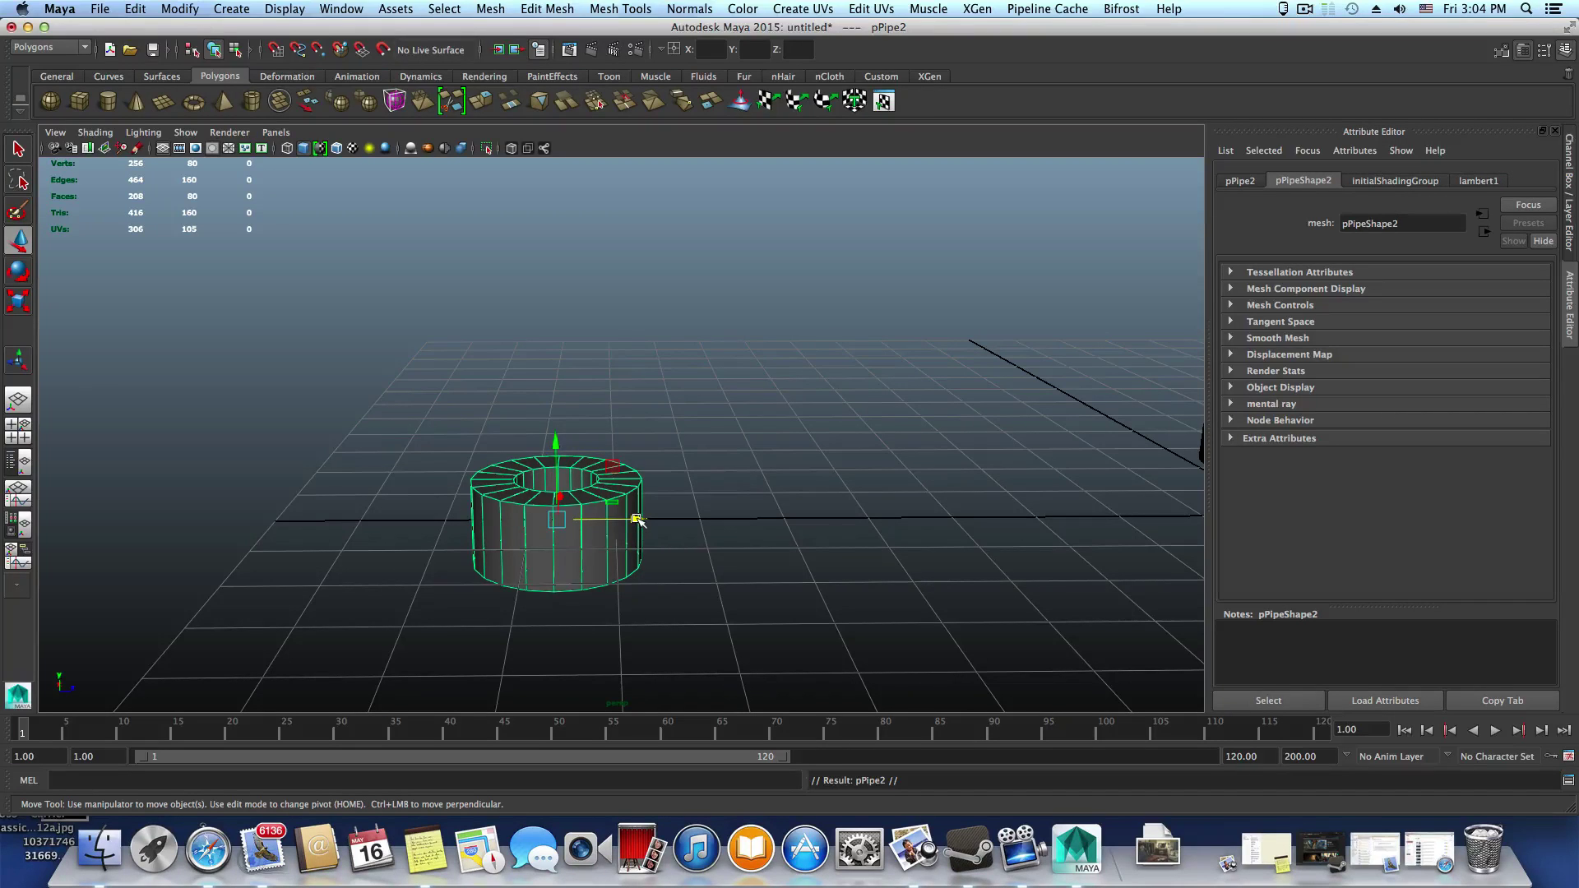
left_click_drag(637, 520, 826, 519)
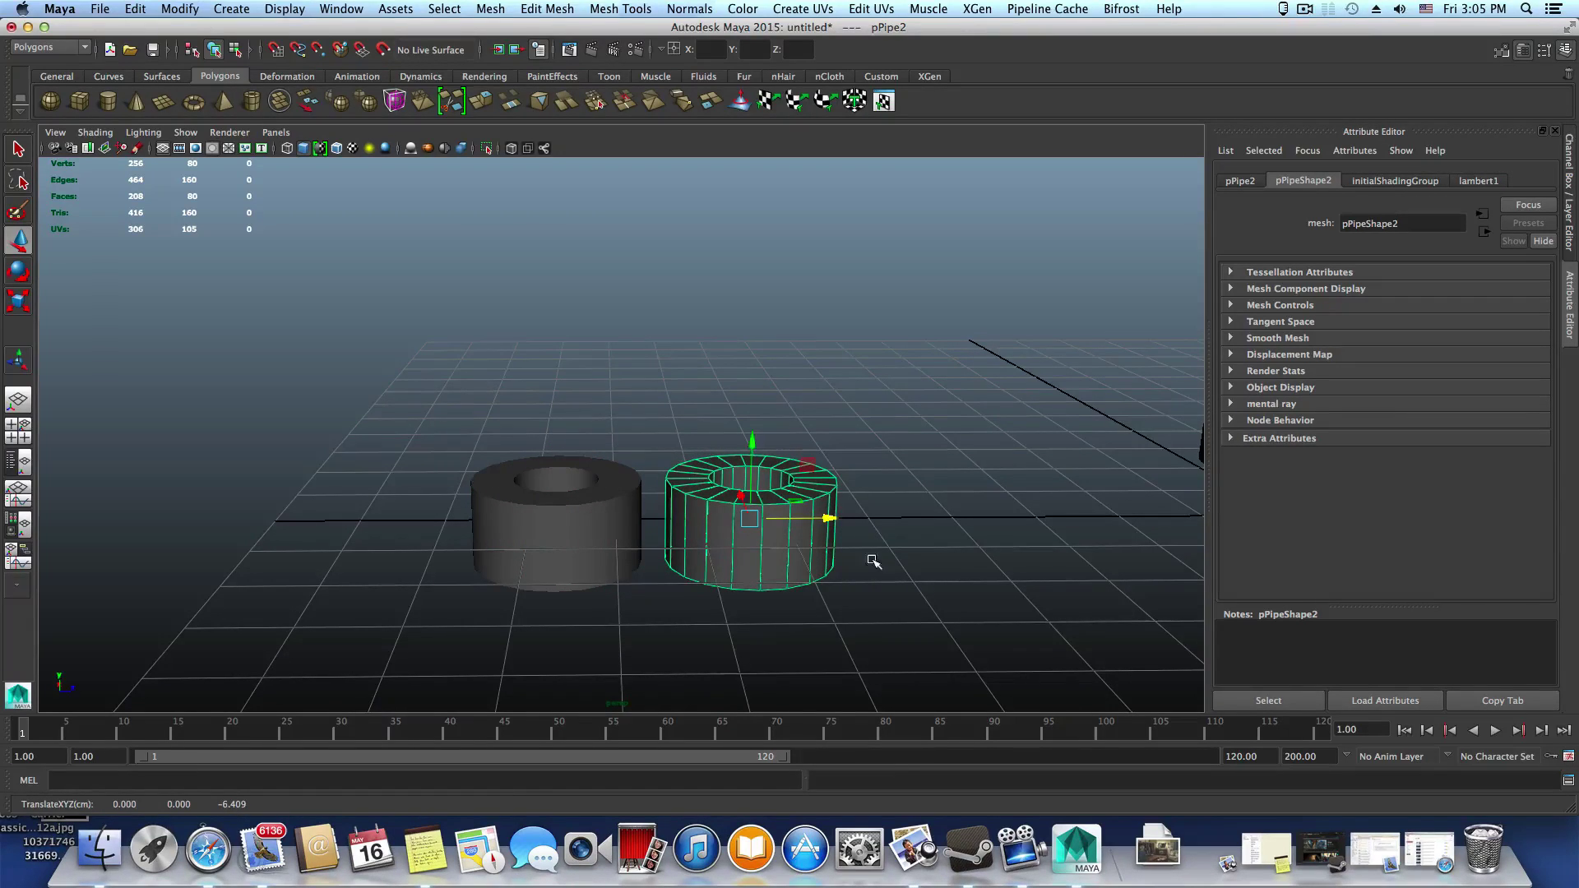
Rotate the copied pipe so that it tilts down on the side away from the original
middle_click_drag(873, 561, 765, 575, "alt")
key("e")
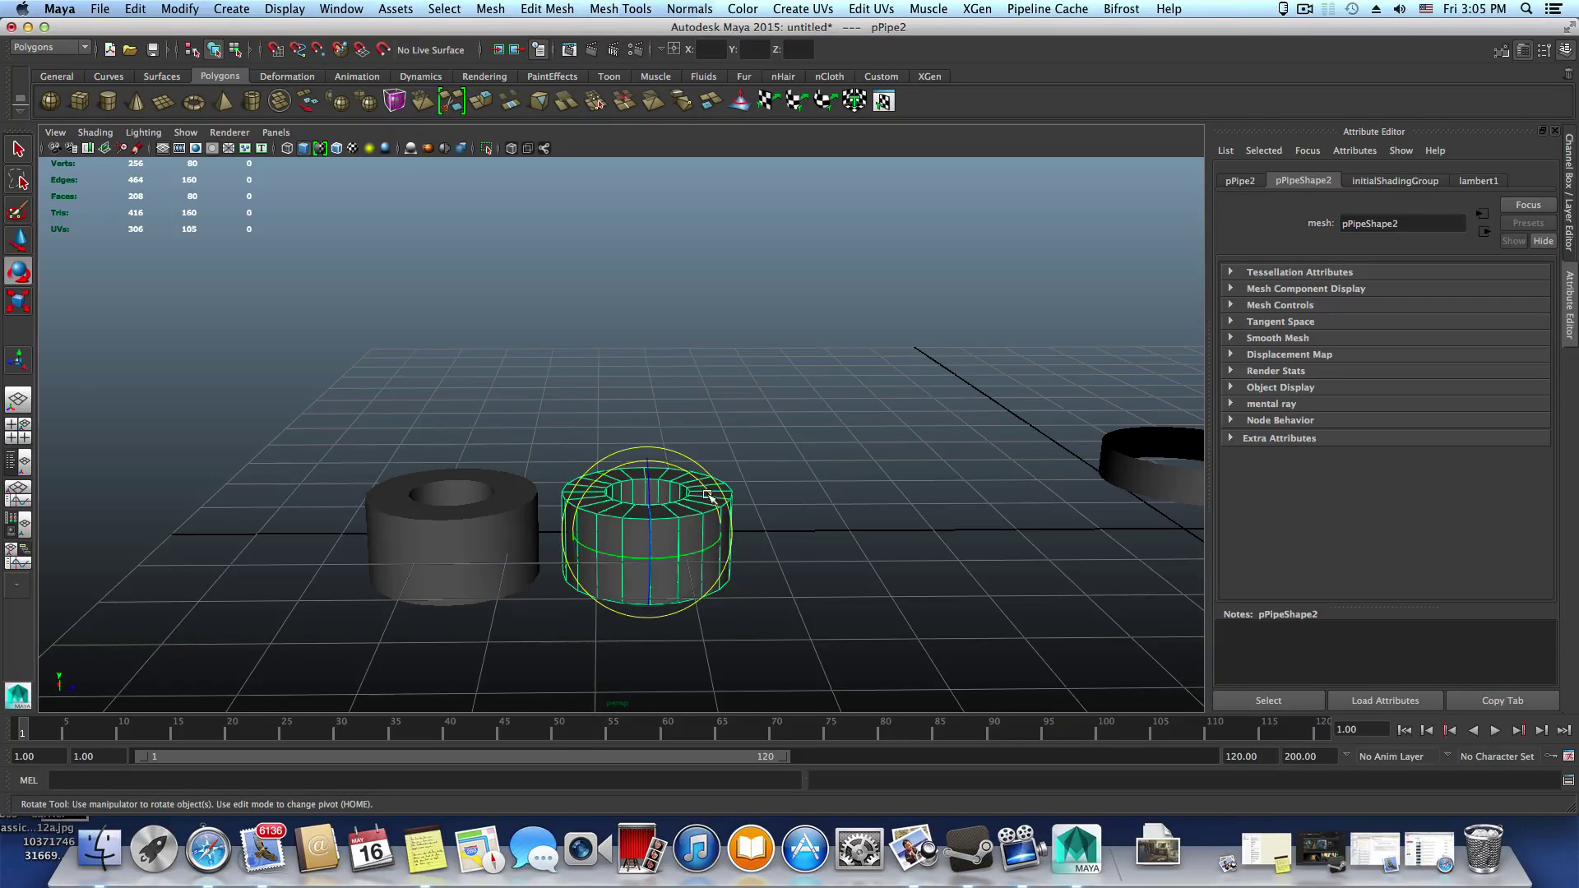
left_click_drag(707, 494, 720, 523)
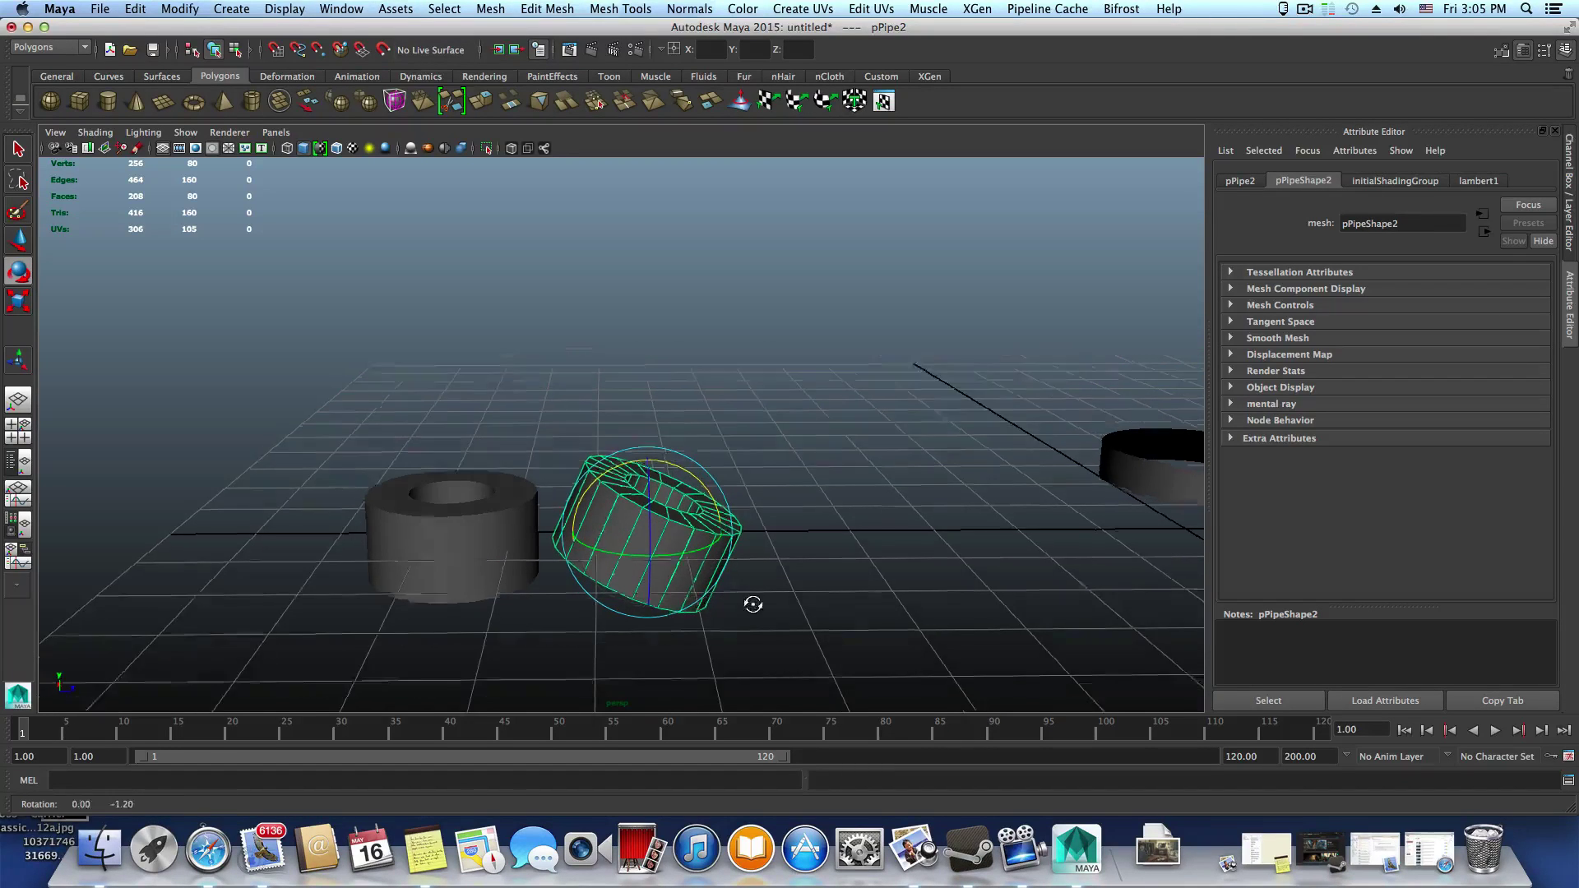
left_click_drag(753, 605, 754, 592, "alt")
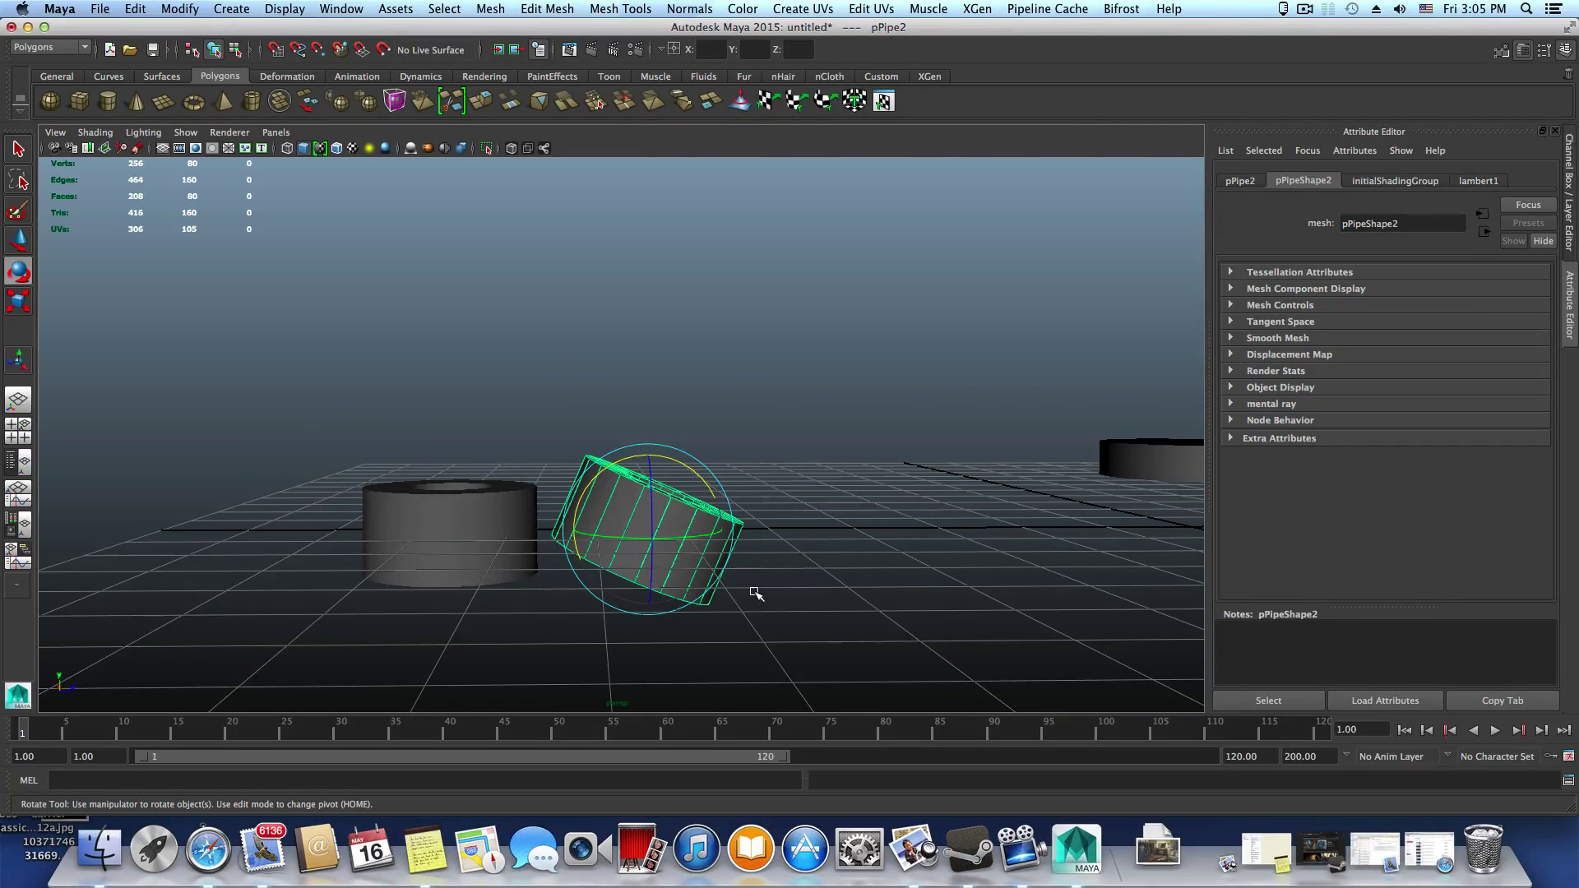
Repeat Duplicate with Transform on the tilted pipe until 16 pipes form a full vertical ring
key("shift+d")
right_click_drag(756, 594, 567, 473, "alt")
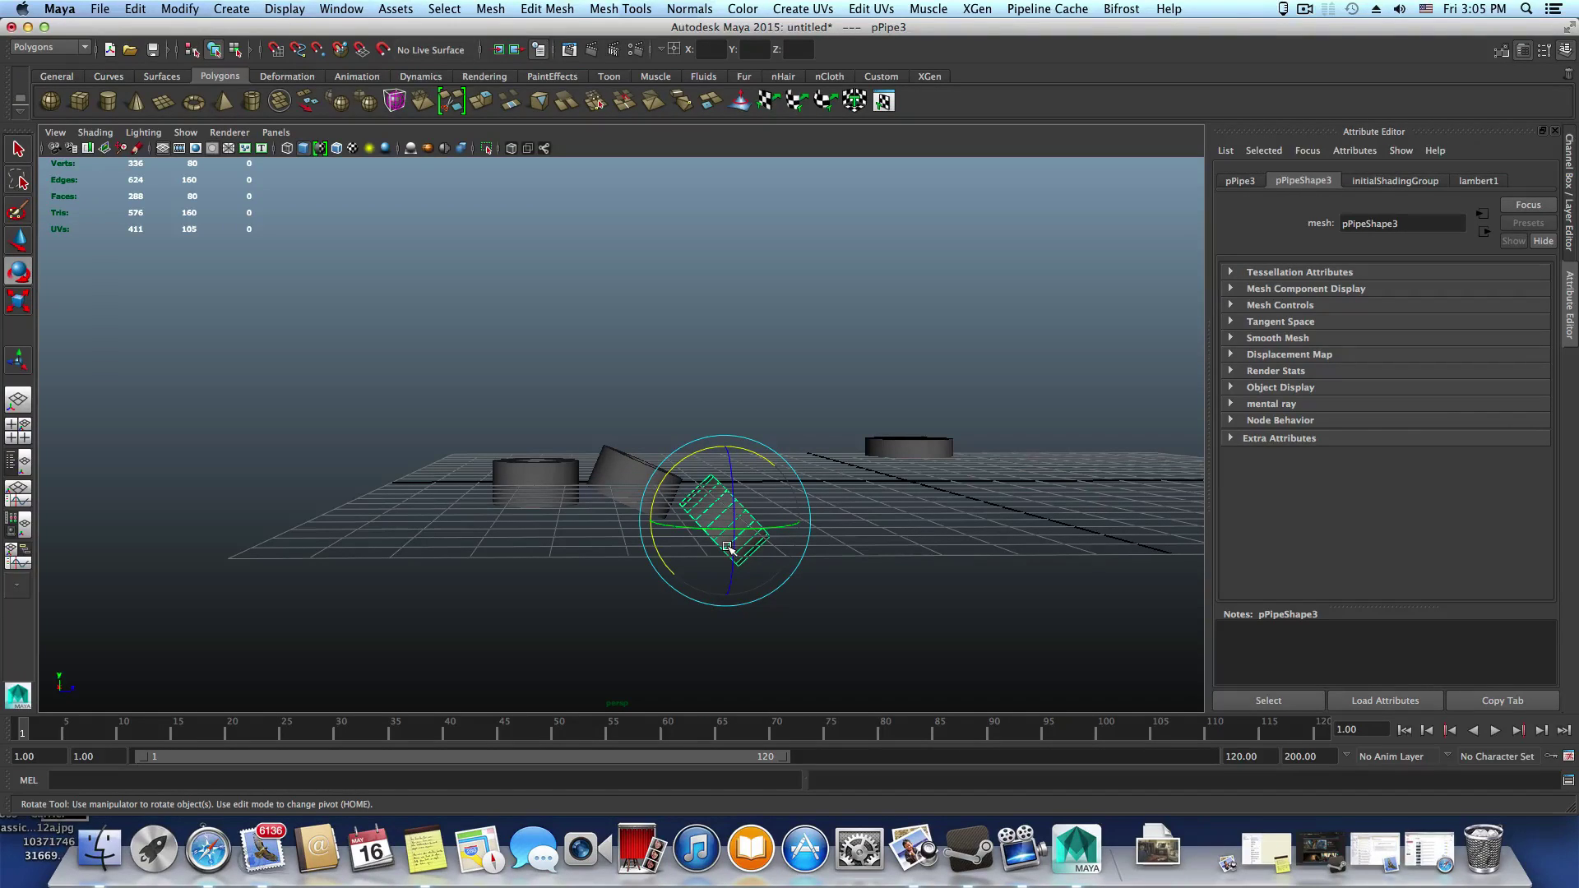
key("shift+d")
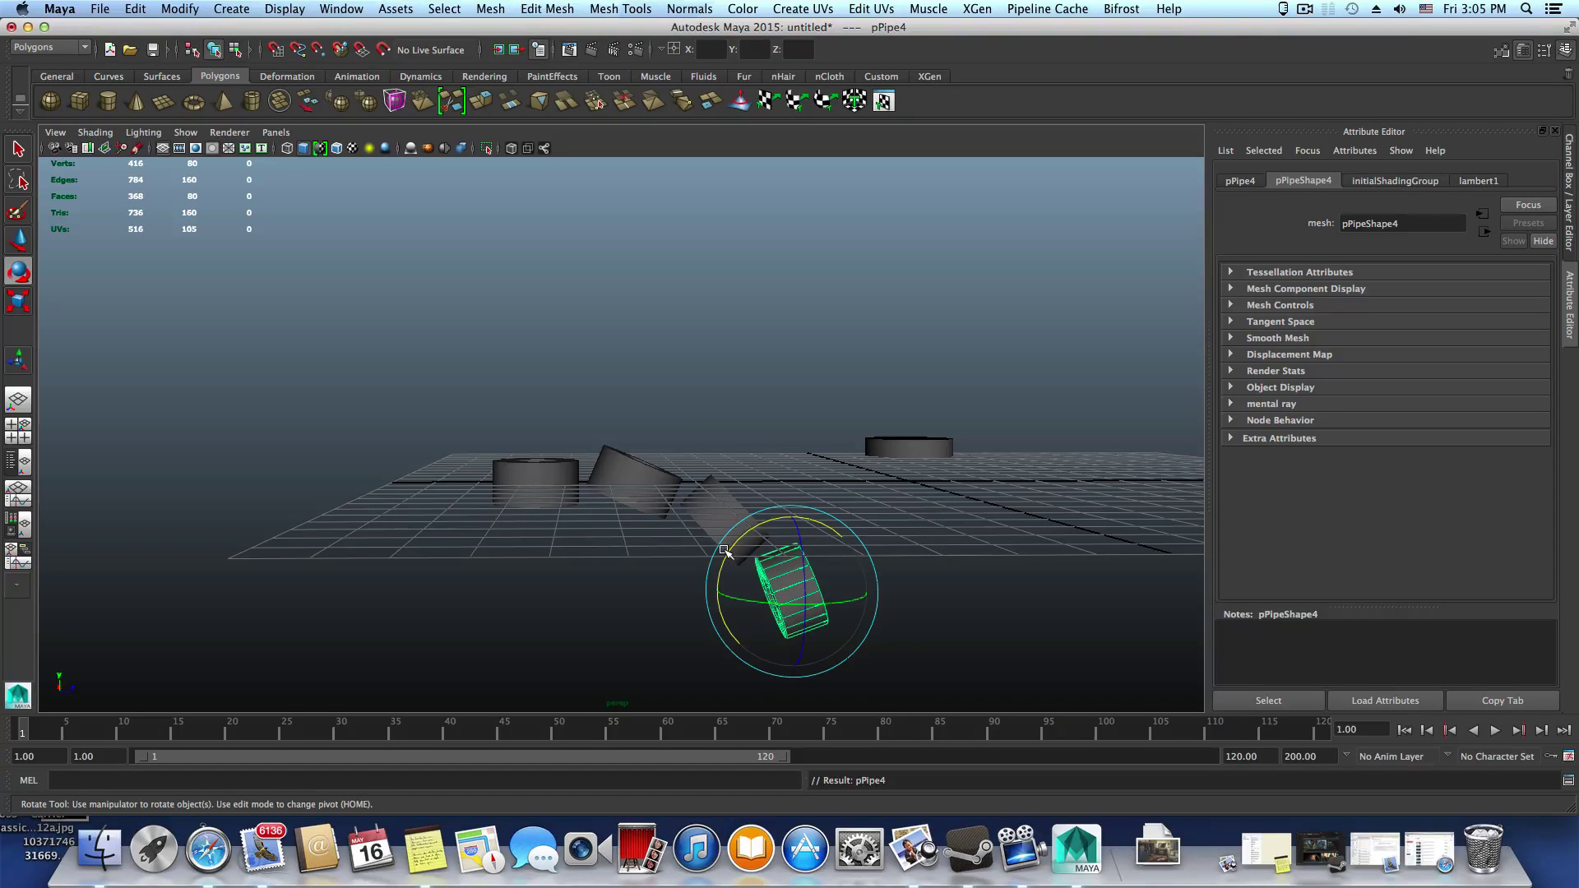
key("shift+d")
scroll(725, 568, "down", 2)
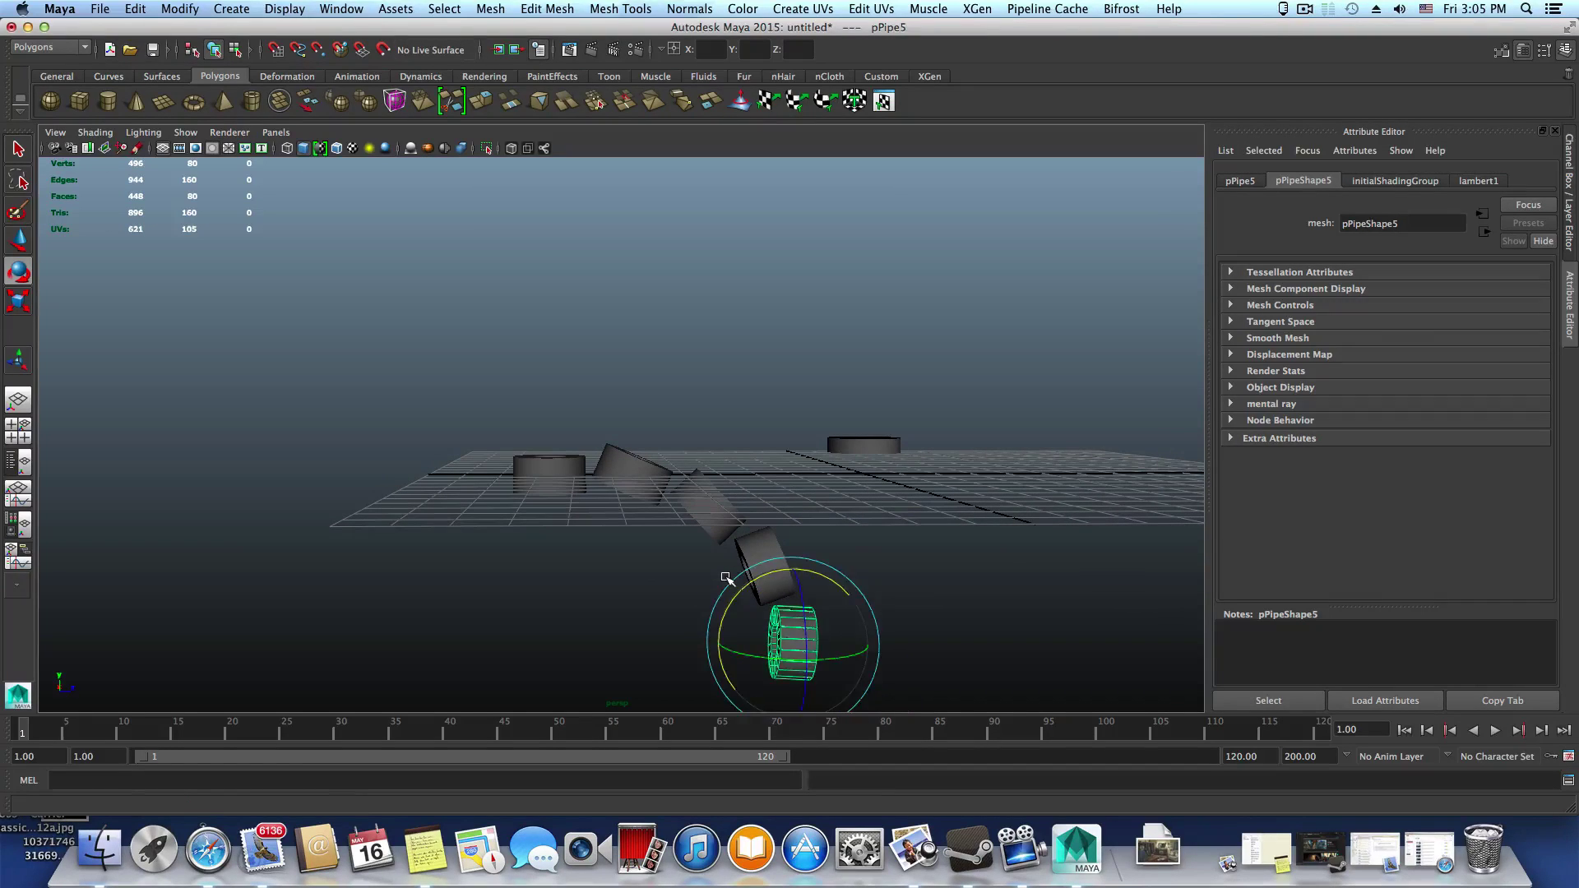
key("shift+d")
key("shift+d")
scroll(732, 613, "down", 3)
key("shift+d")
key("shift+d")
key("shift+d")
key("shift+d")
key("shift+d")
key("shift+d")
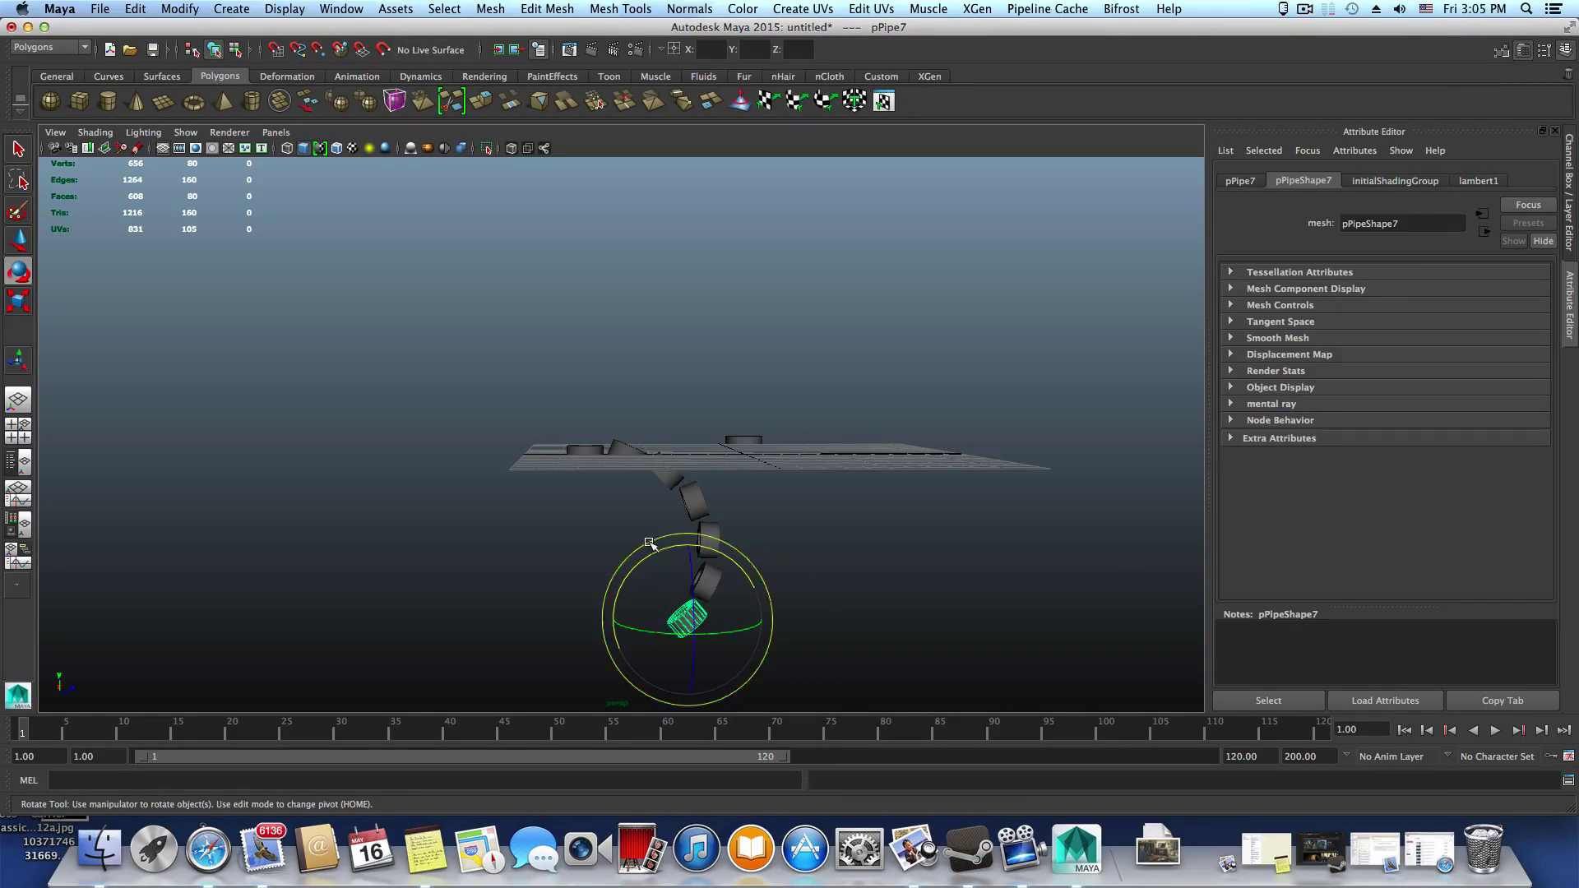
key("shift+d")
key("shift+d")
key("shift+d")
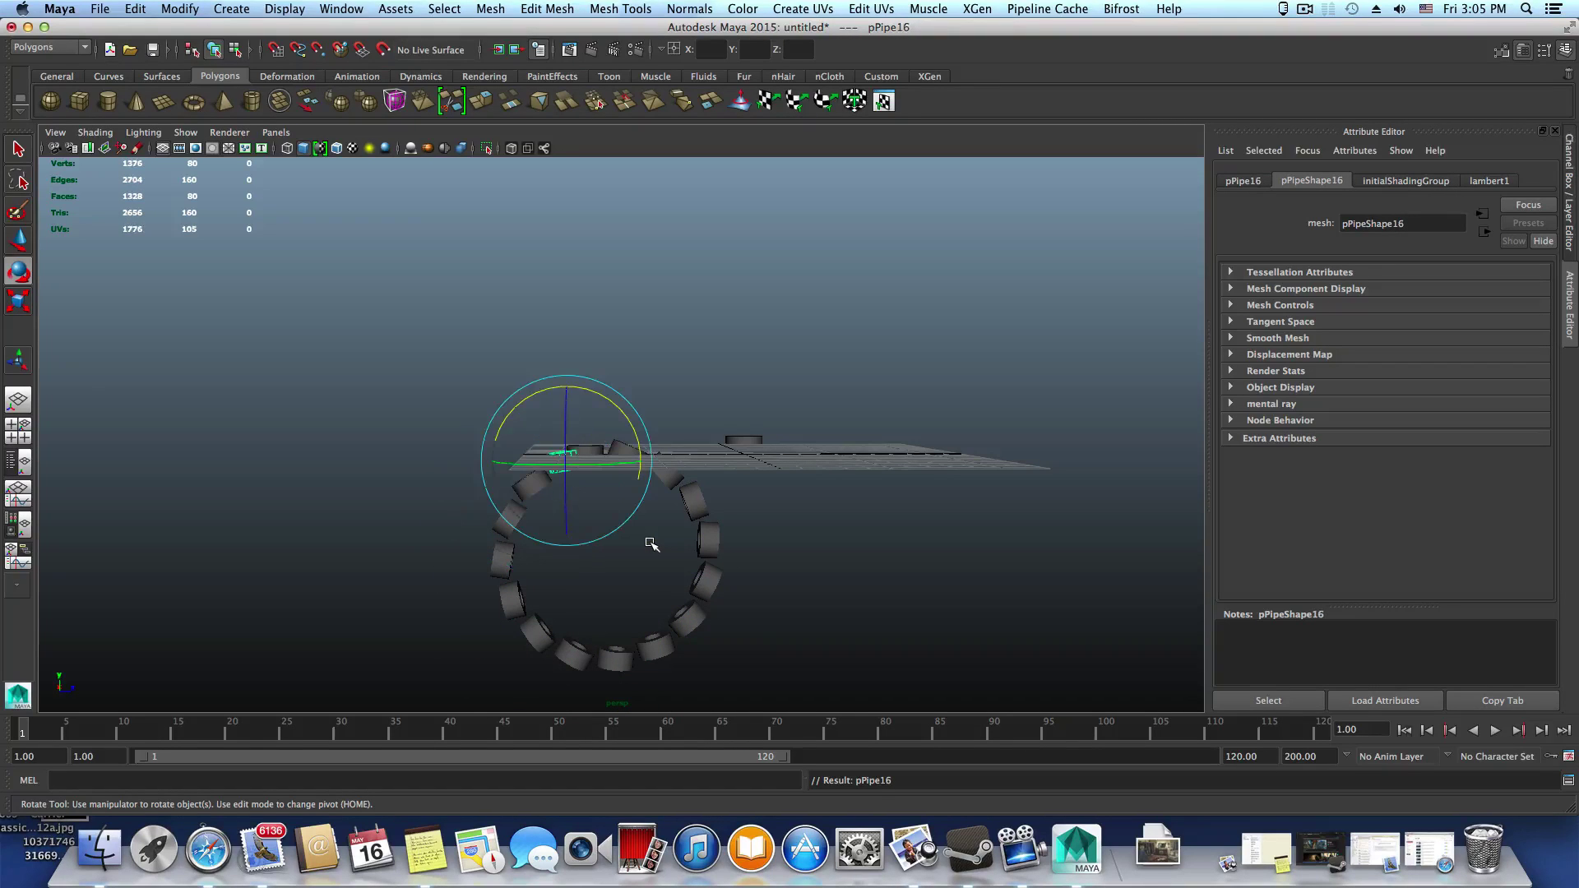
Delete the whole ring of pipes and select the zigzag band again
left_click_drag(422, 387, 719, 739)
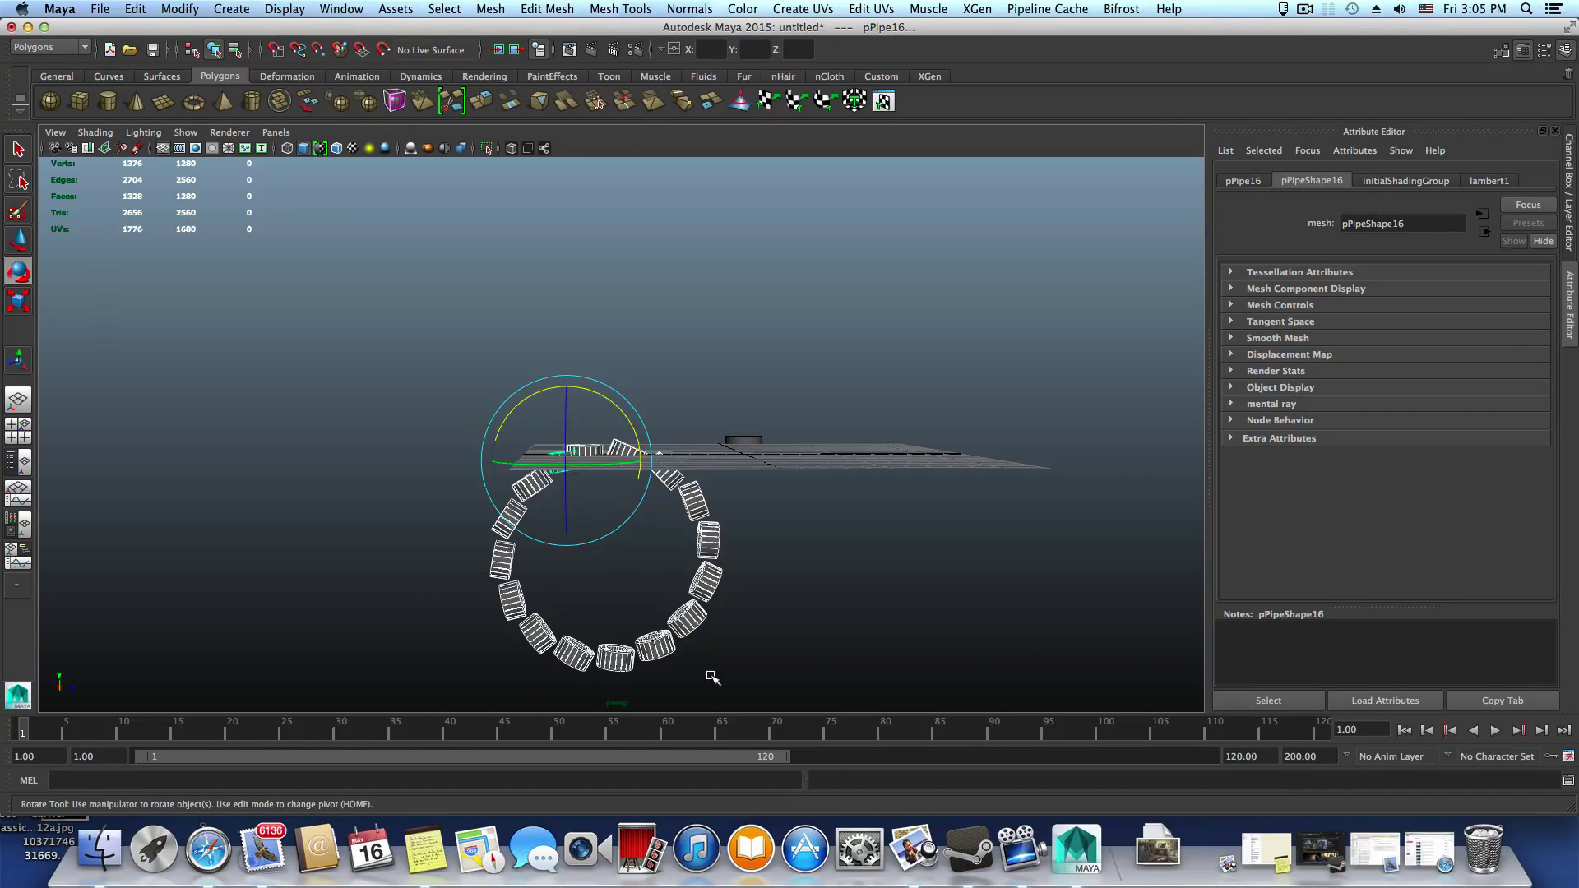
key("Delete")
left_click_drag(652, 569, 794, 564, "alt")
right_click_drag(794, 564, 909, 589, "alt")
middle_click_drag(909, 588, 730, 491, "alt")
right_click_drag(571, 462, 771, 558, "alt")
left_click_drag(772, 559, 723, 591, "alt")
left_click(628, 524)
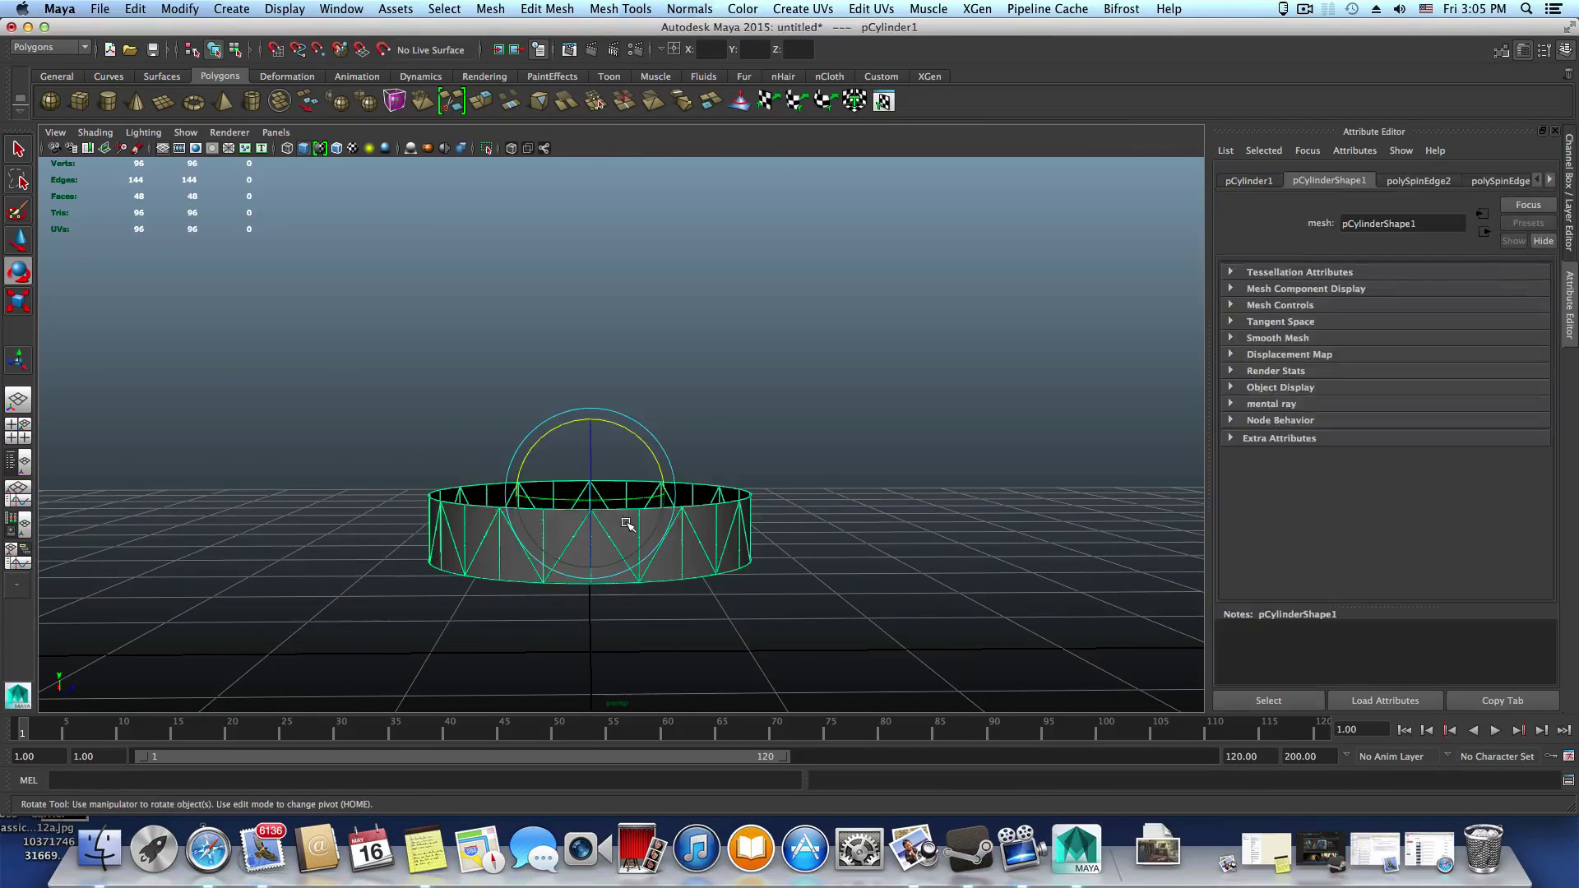
Turn on Wireframe on Shaded for the viewport and reselect the zigzag band
left_click_drag(639, 526, 637, 518, "alt")
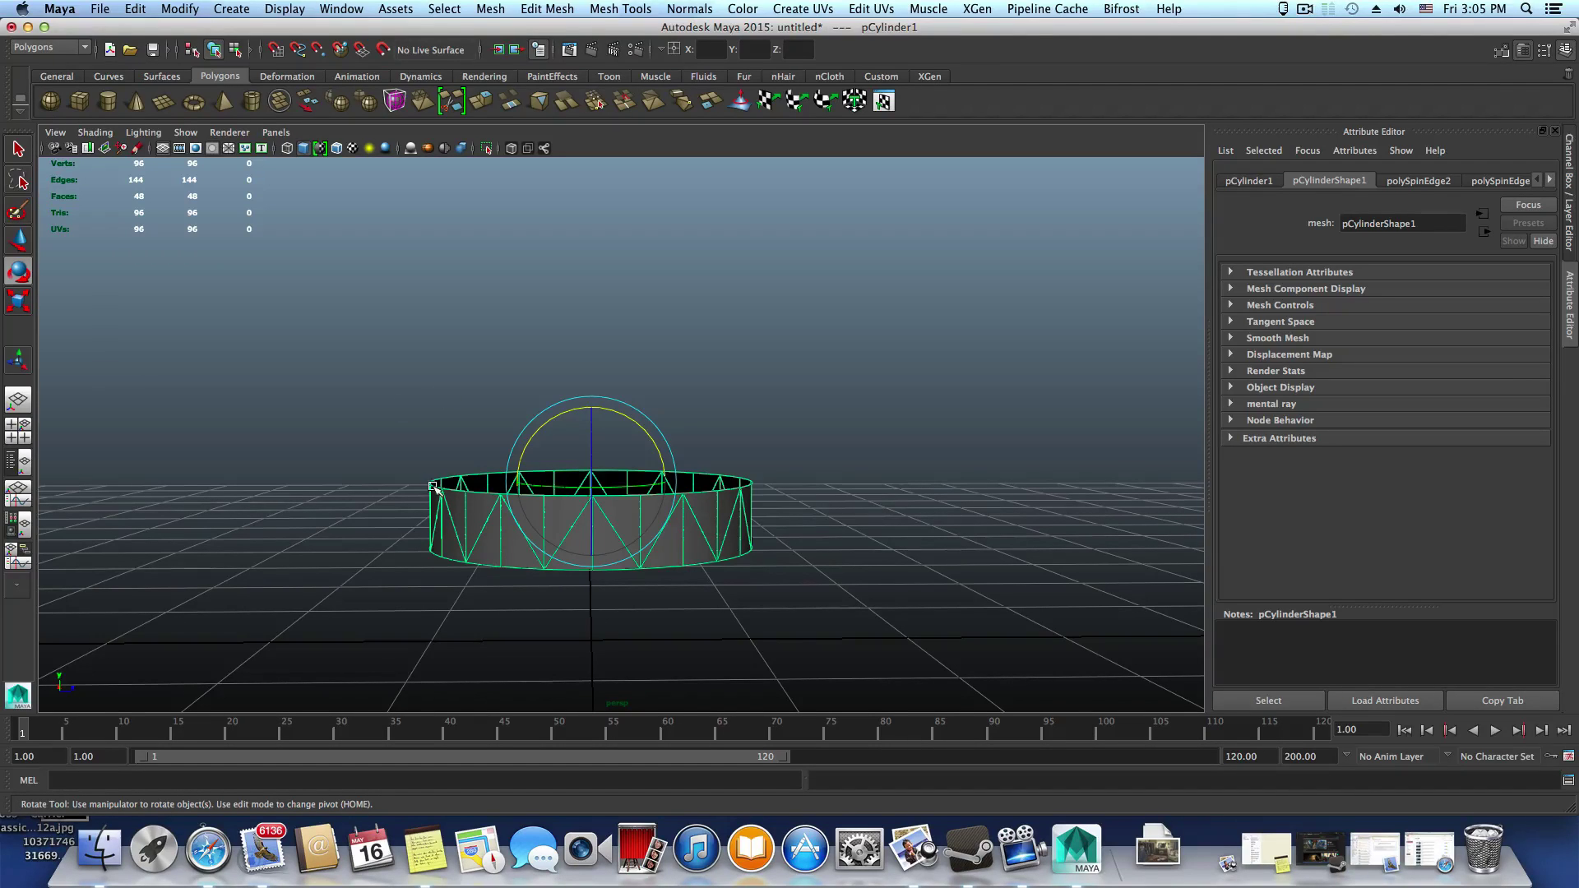
left_click(103, 133)
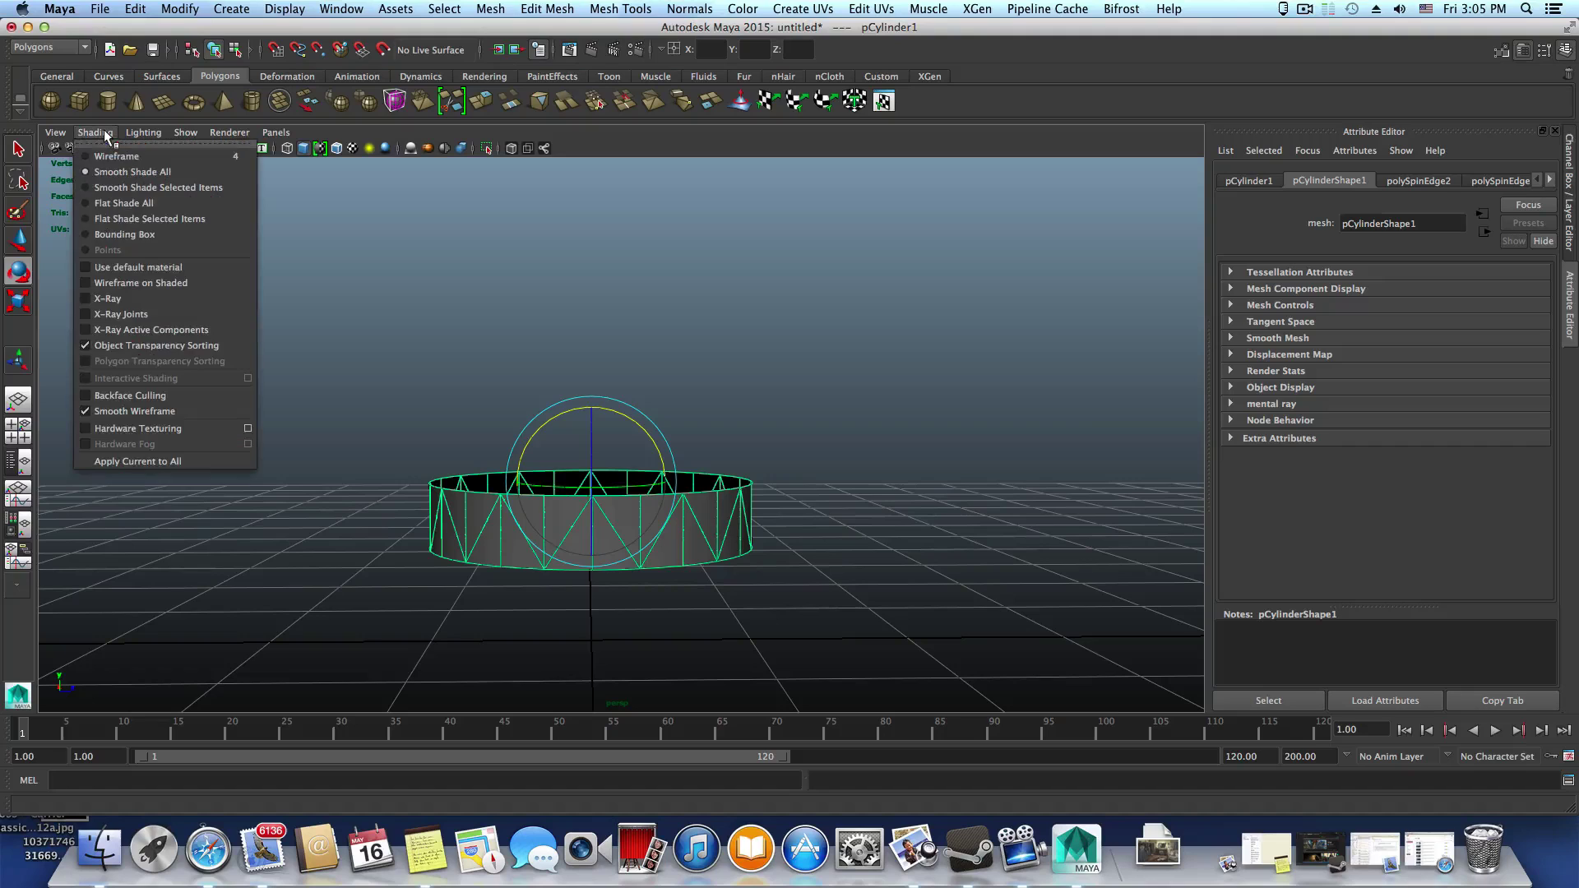
left_click(84, 284)
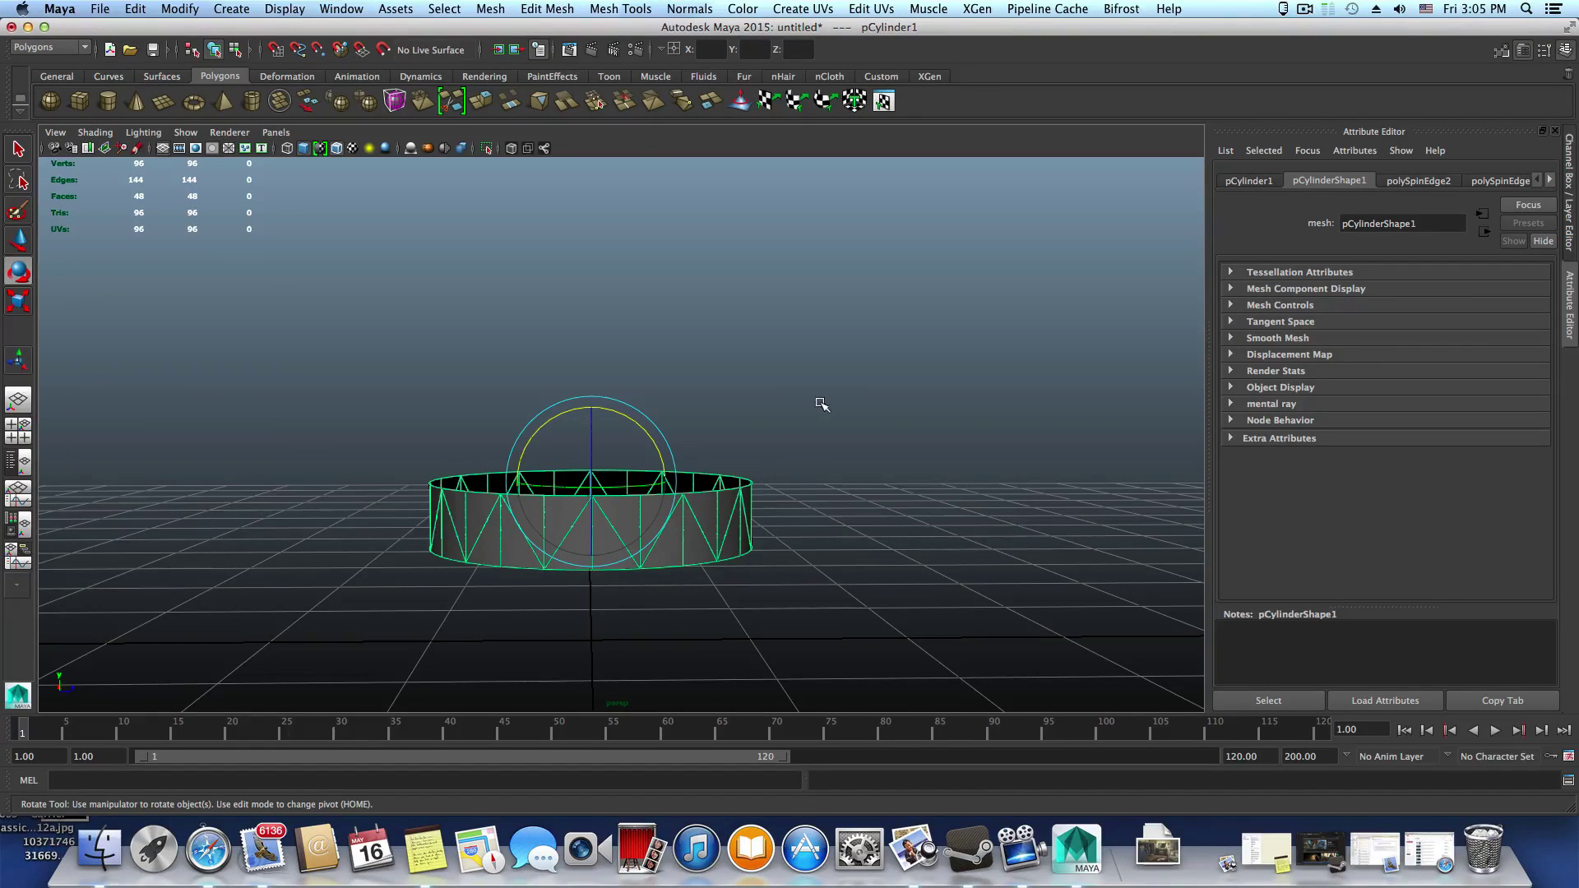
left_click(814, 467)
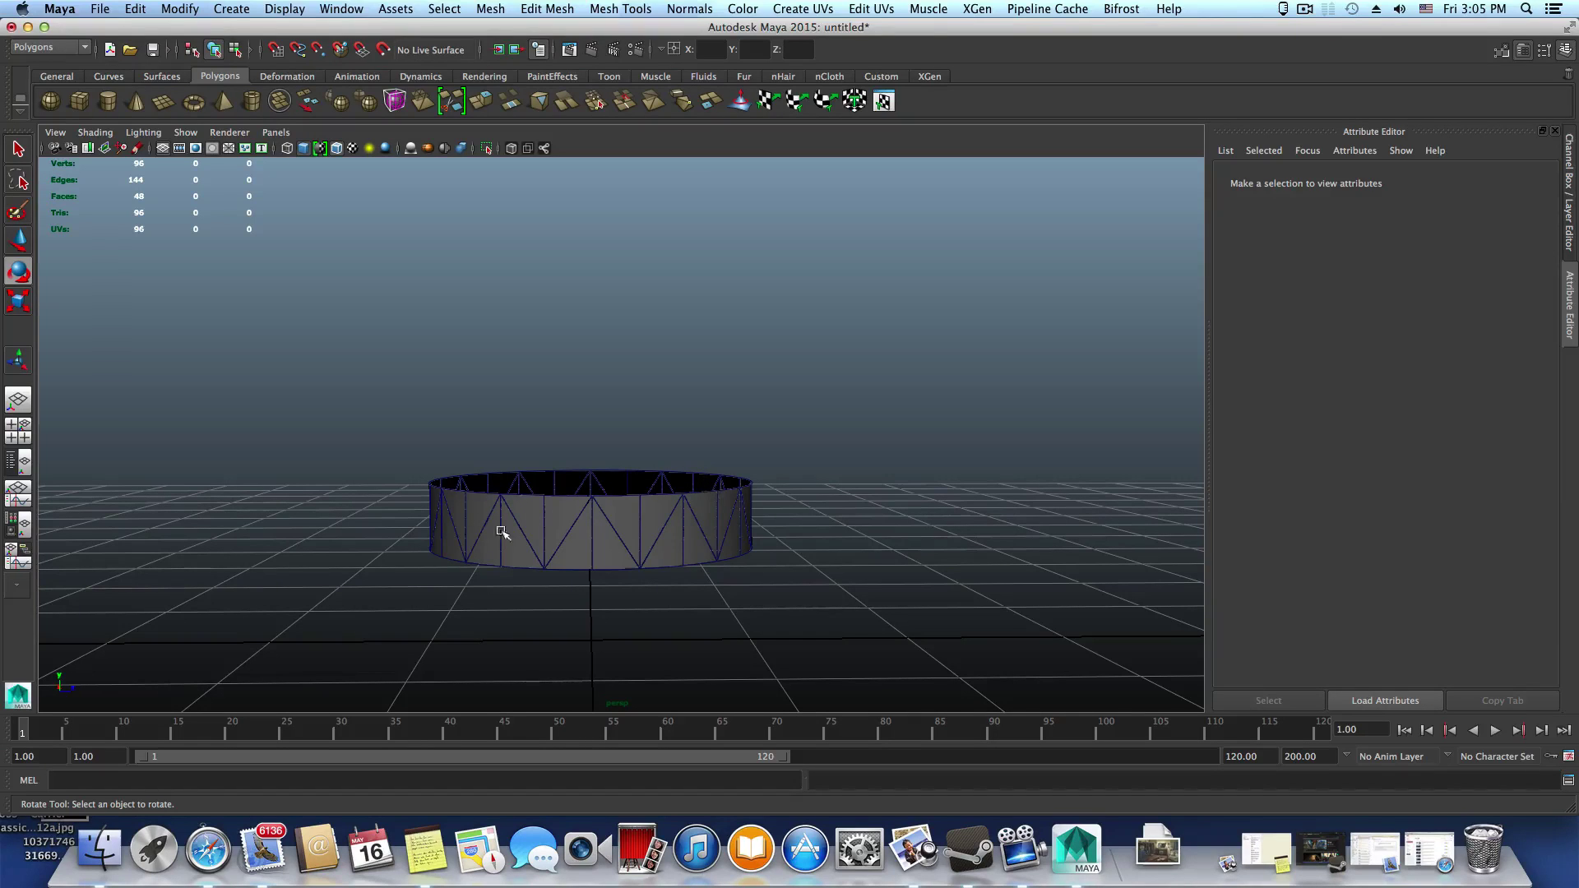
left_click(627, 536)
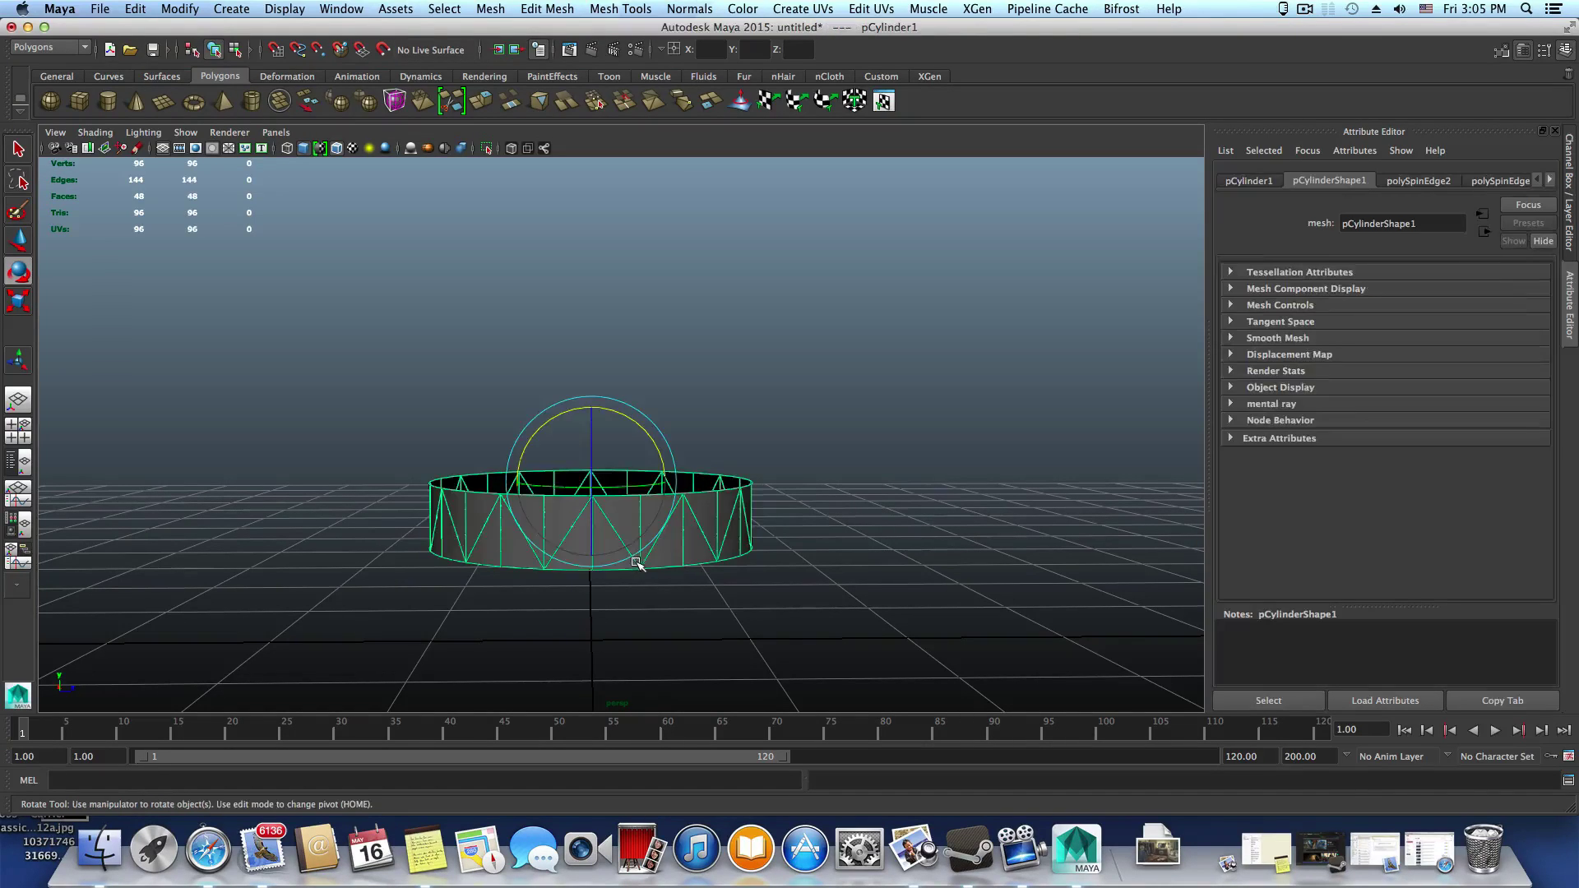
Duplicate the zigzag band and move the copy straight down, vertex-snapping its upper rim to the original's lower rim
left_click_drag(664, 544, 667, 494, "alt")
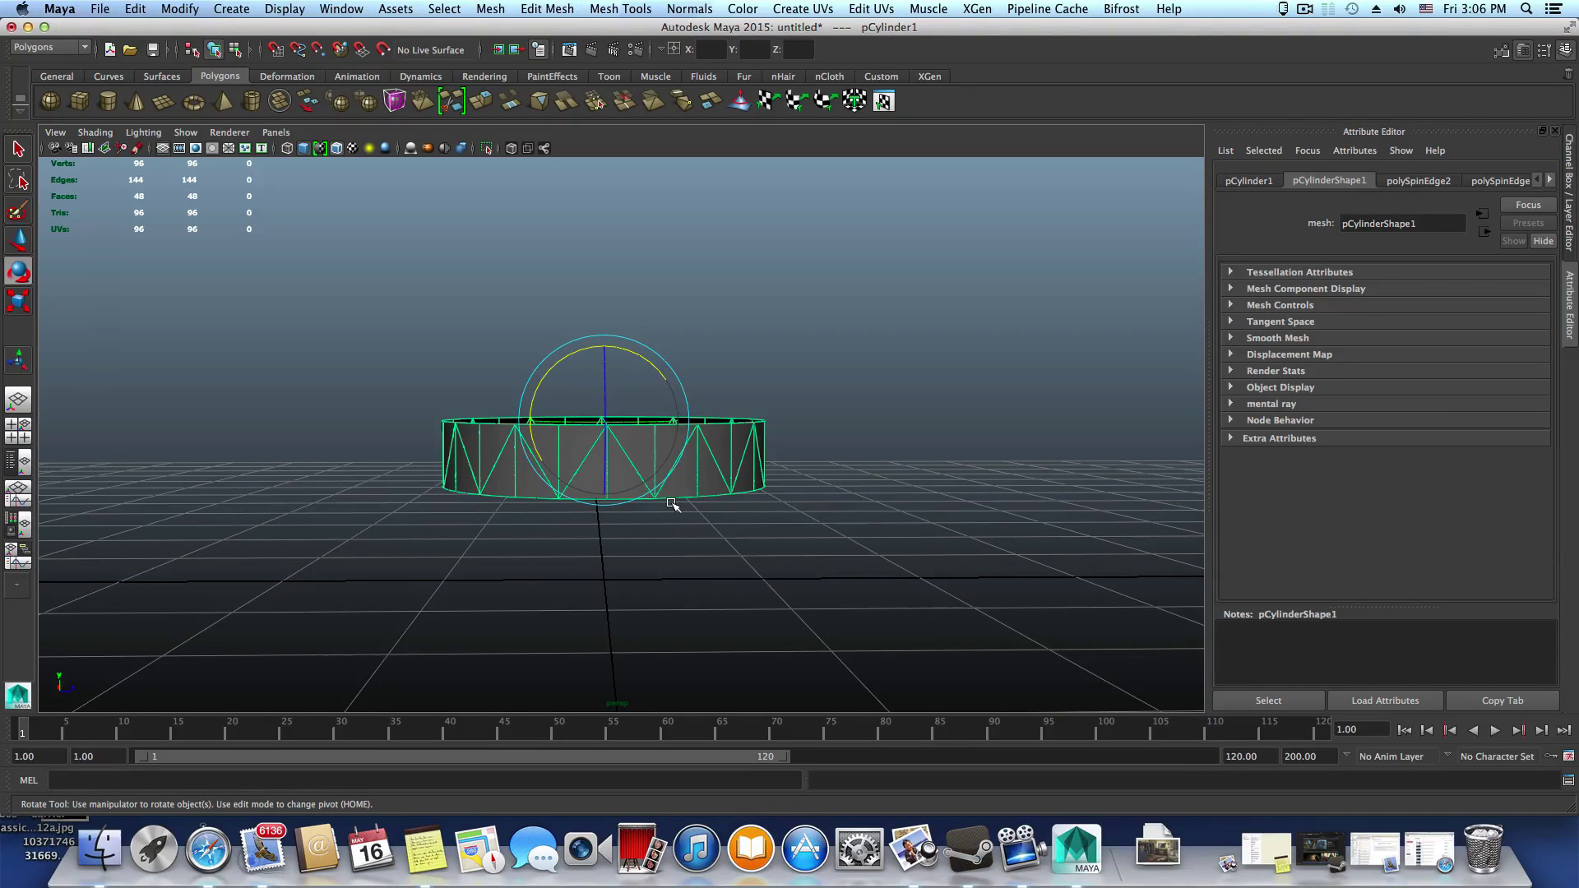
key("ctrl+d")
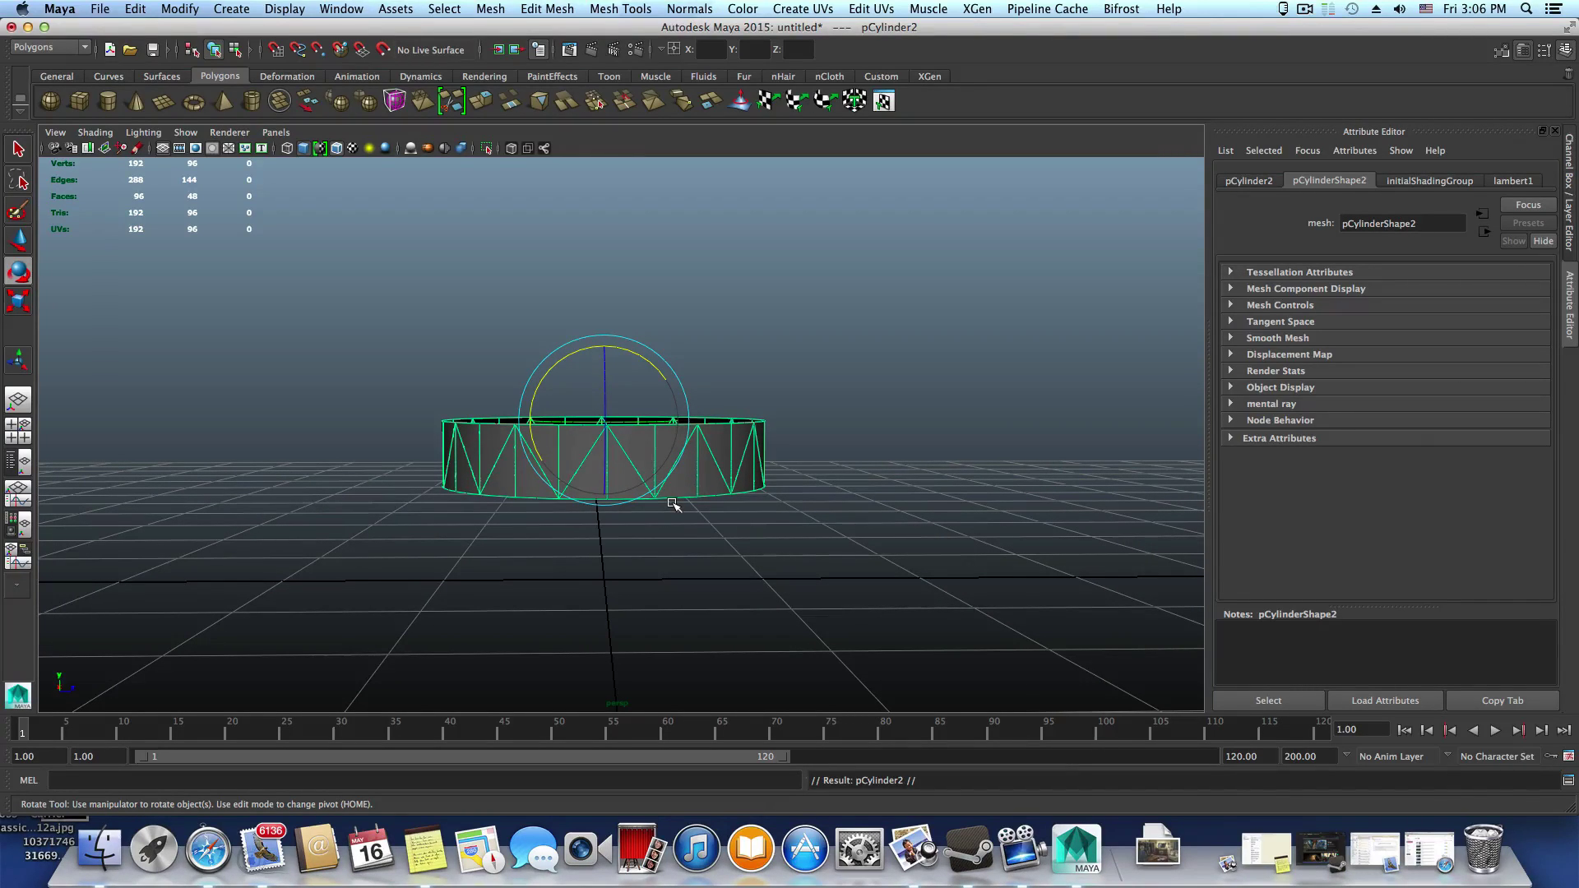
key("w")
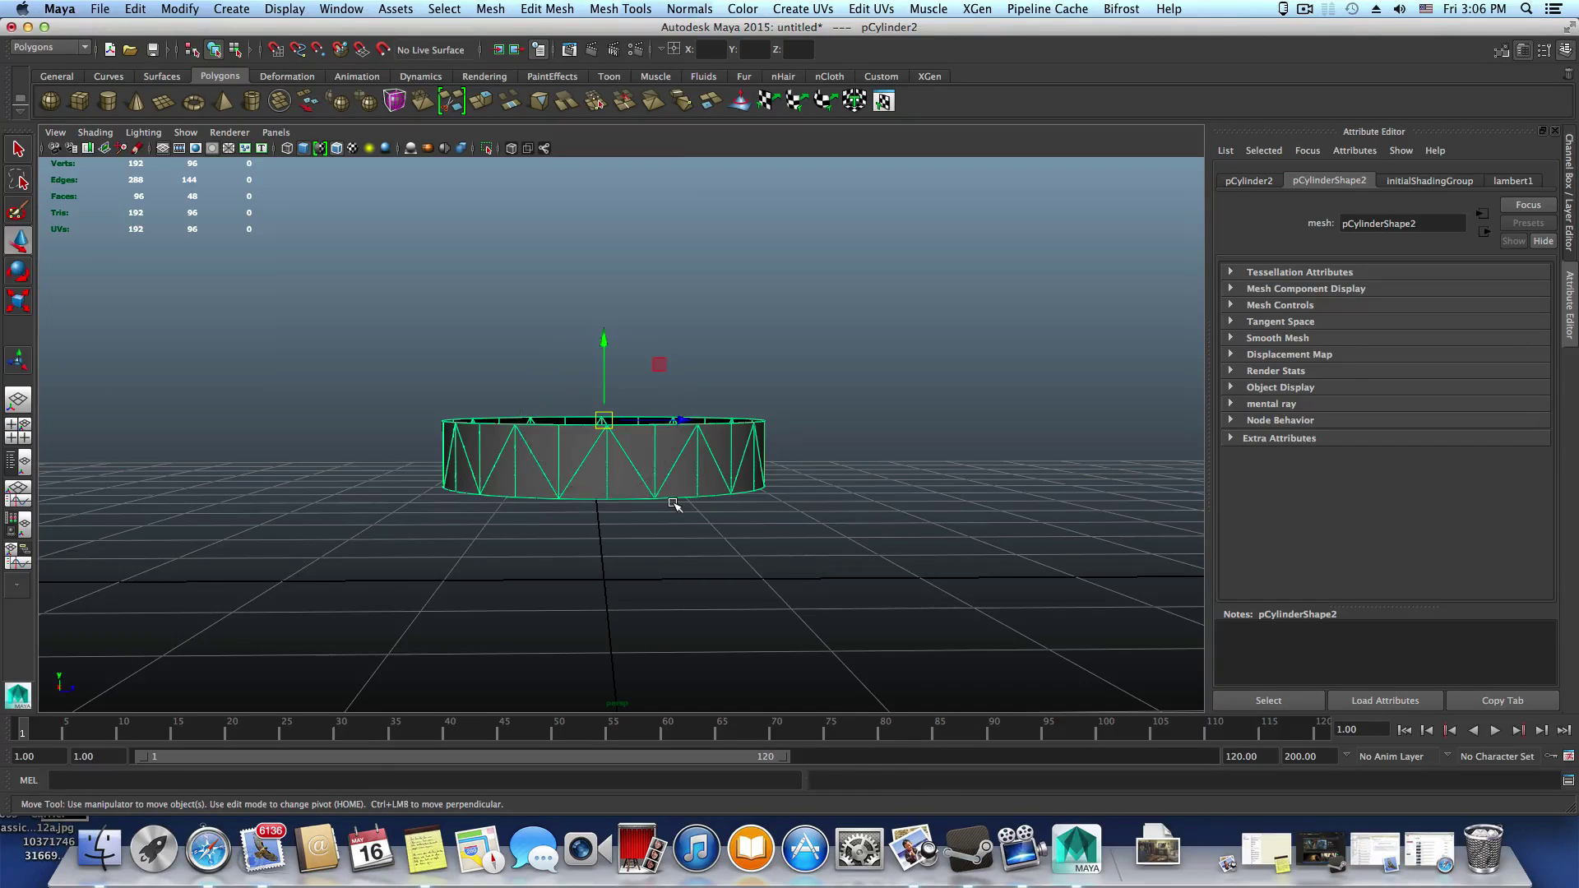
key("v")
left_click_drag(602, 337, 617, 475)
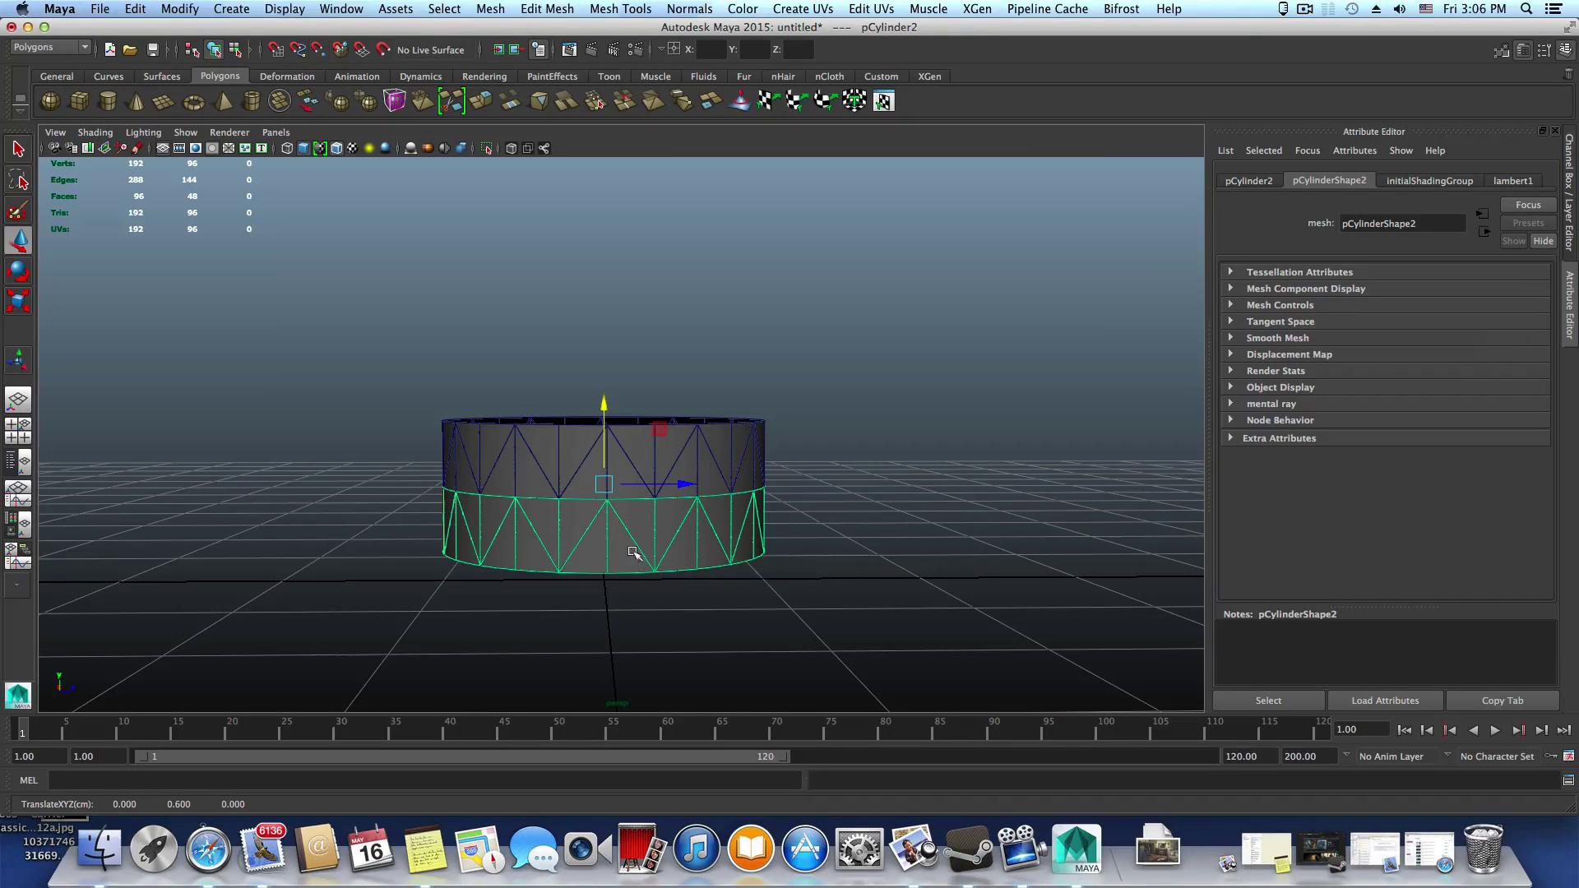
Rotate the lower band -15 degrees about Y so its triangles mirror the band above into a diamond pattern
left_click_drag(640, 551, 567, 507, "alt")
right_click_drag(568, 508, 698, 539, "alt")
left_click_drag(698, 539, 623, 544, "alt")
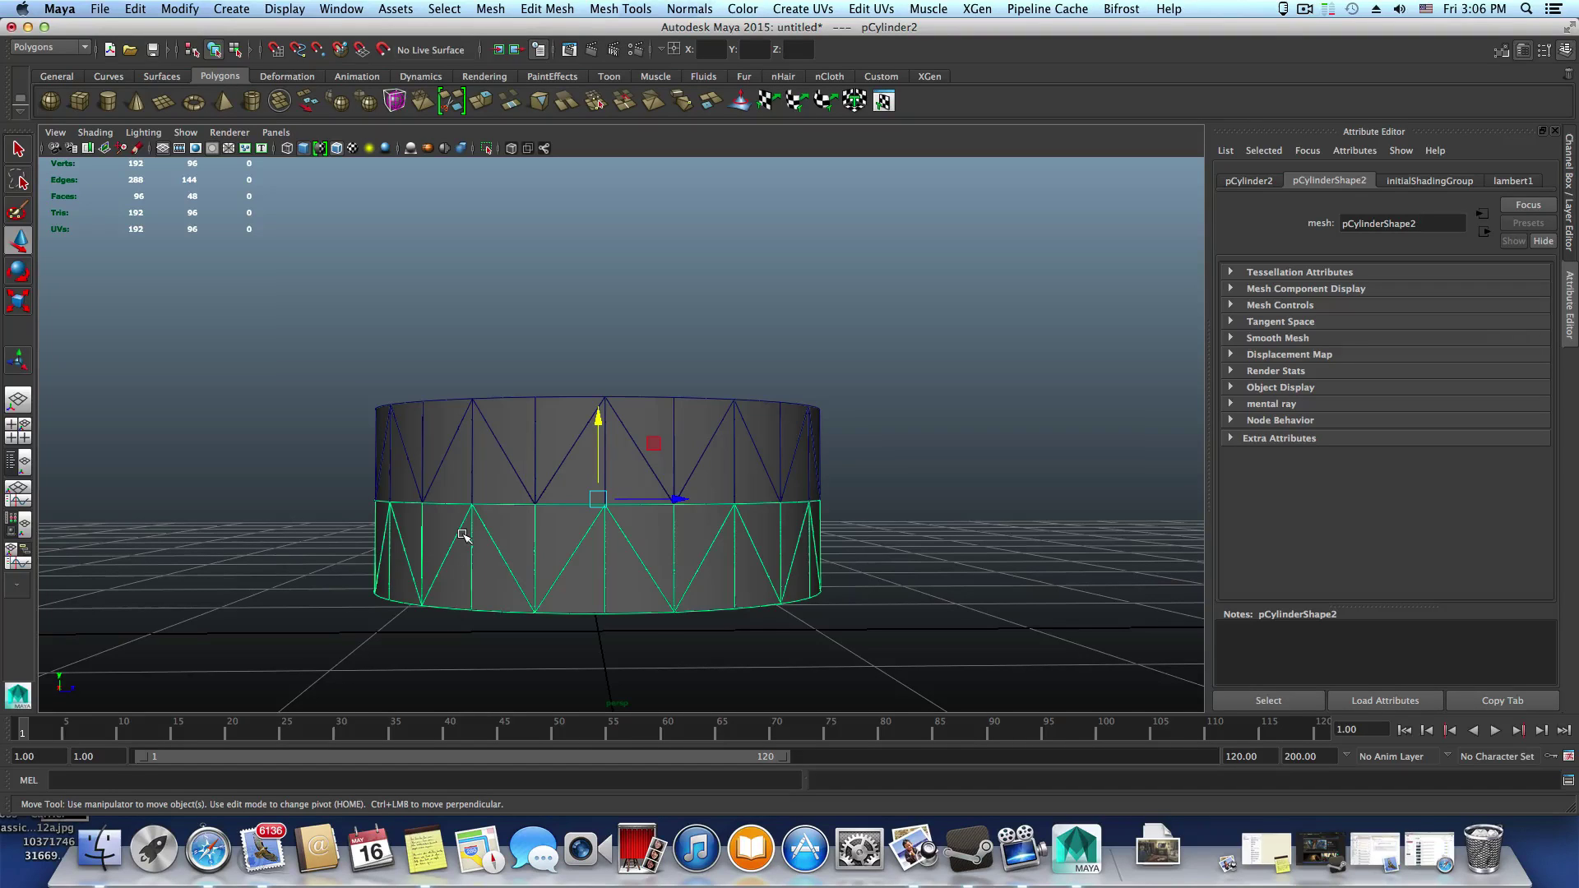
key("e")
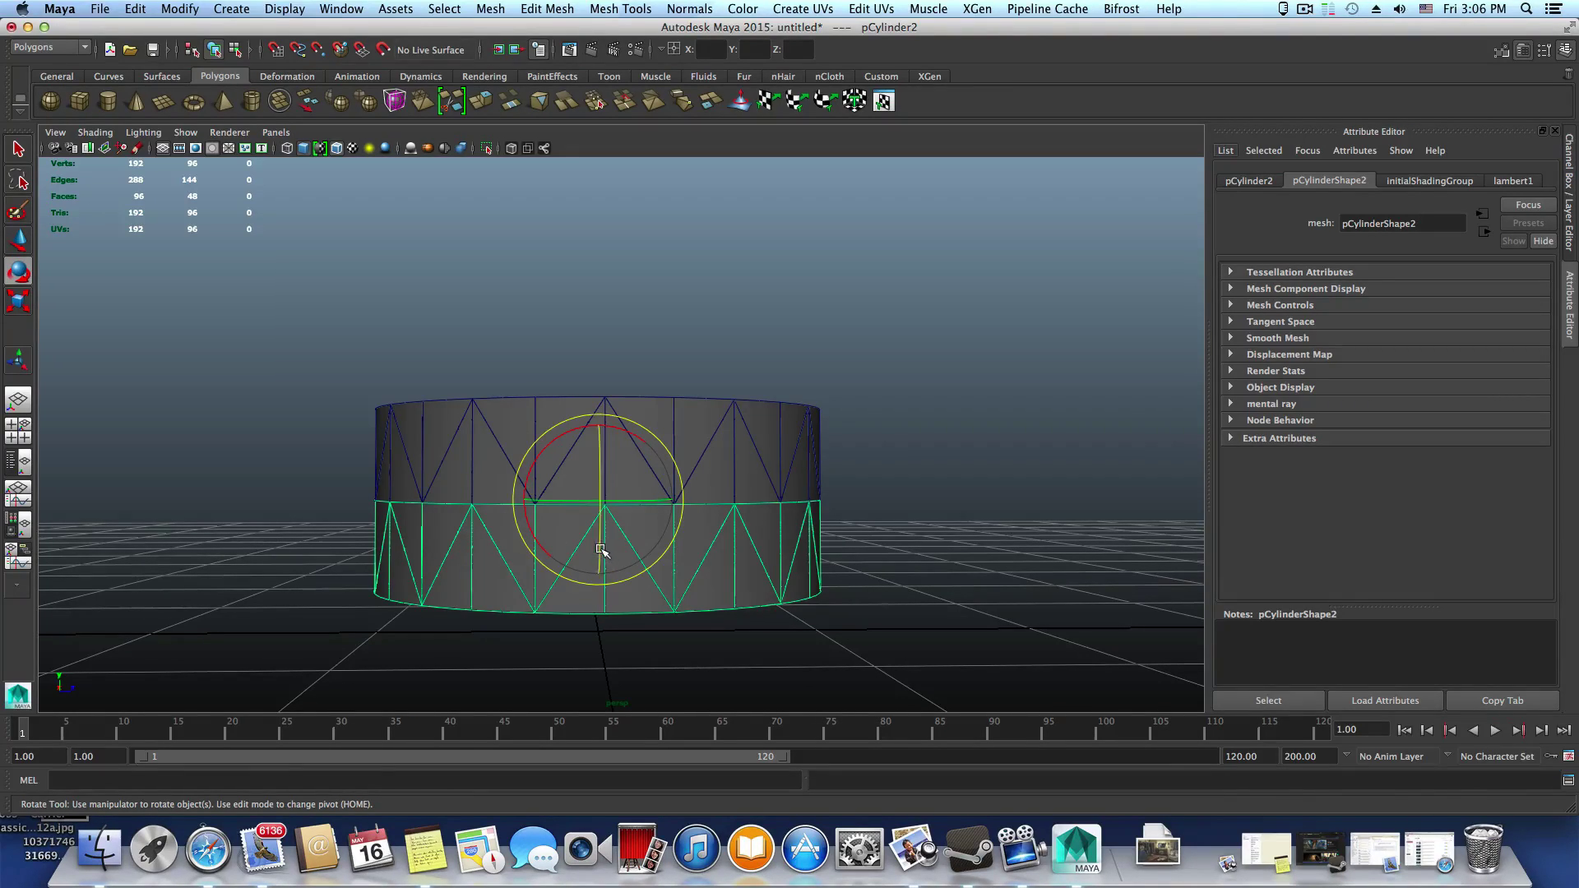
left_click(625, 500)
left_click_drag(628, 500, 638, 499)
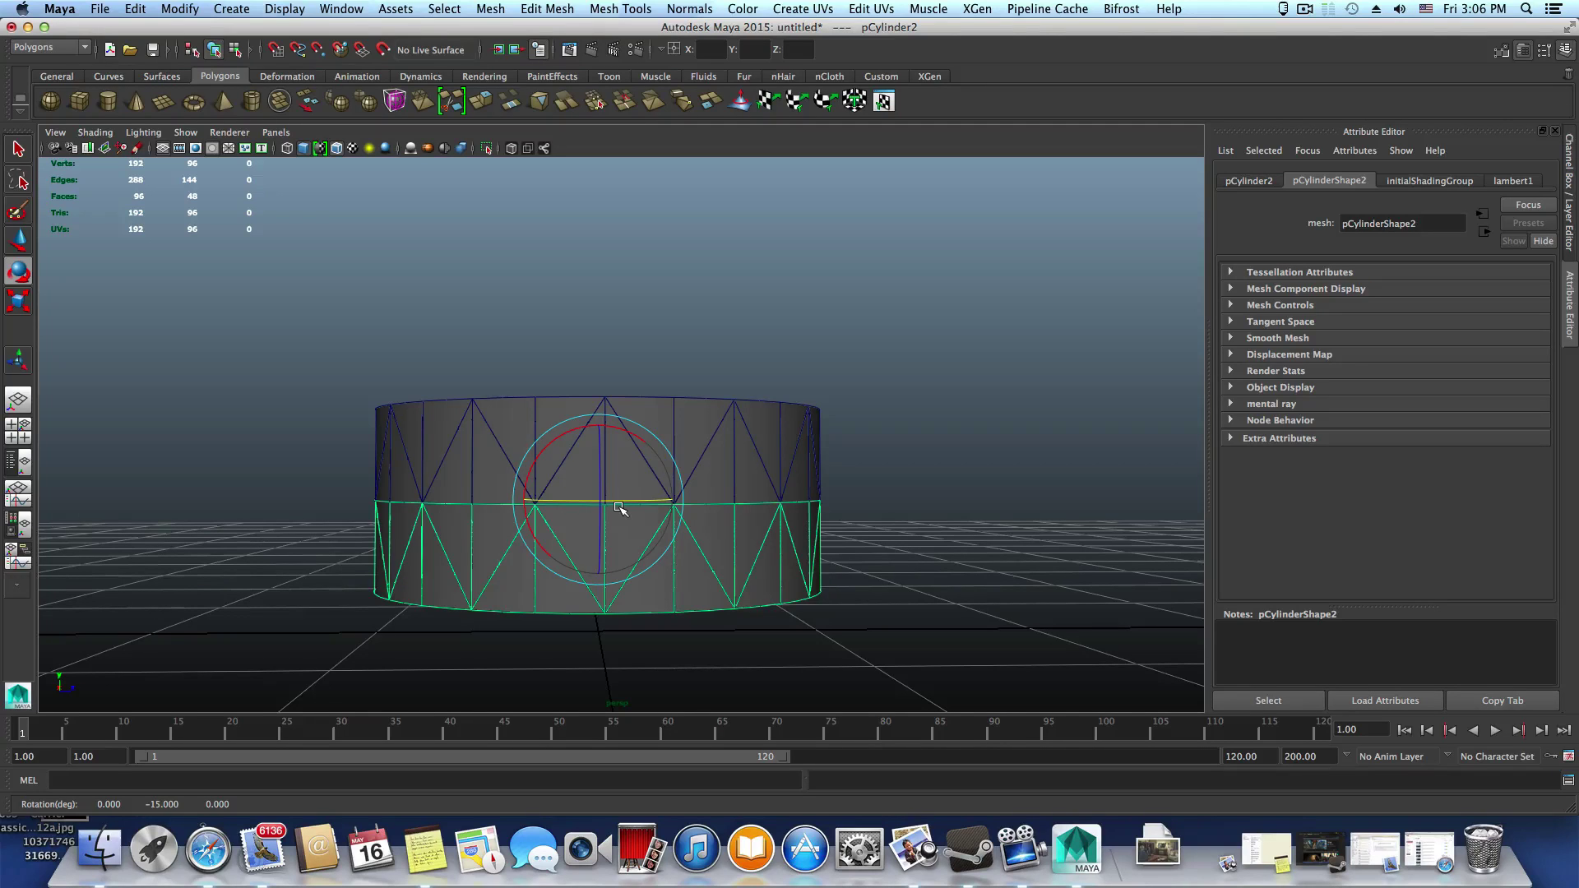
Repeat Duplicate with Transform on the rotated band until seven bands are stacked downward into a tube
key("shift+d")
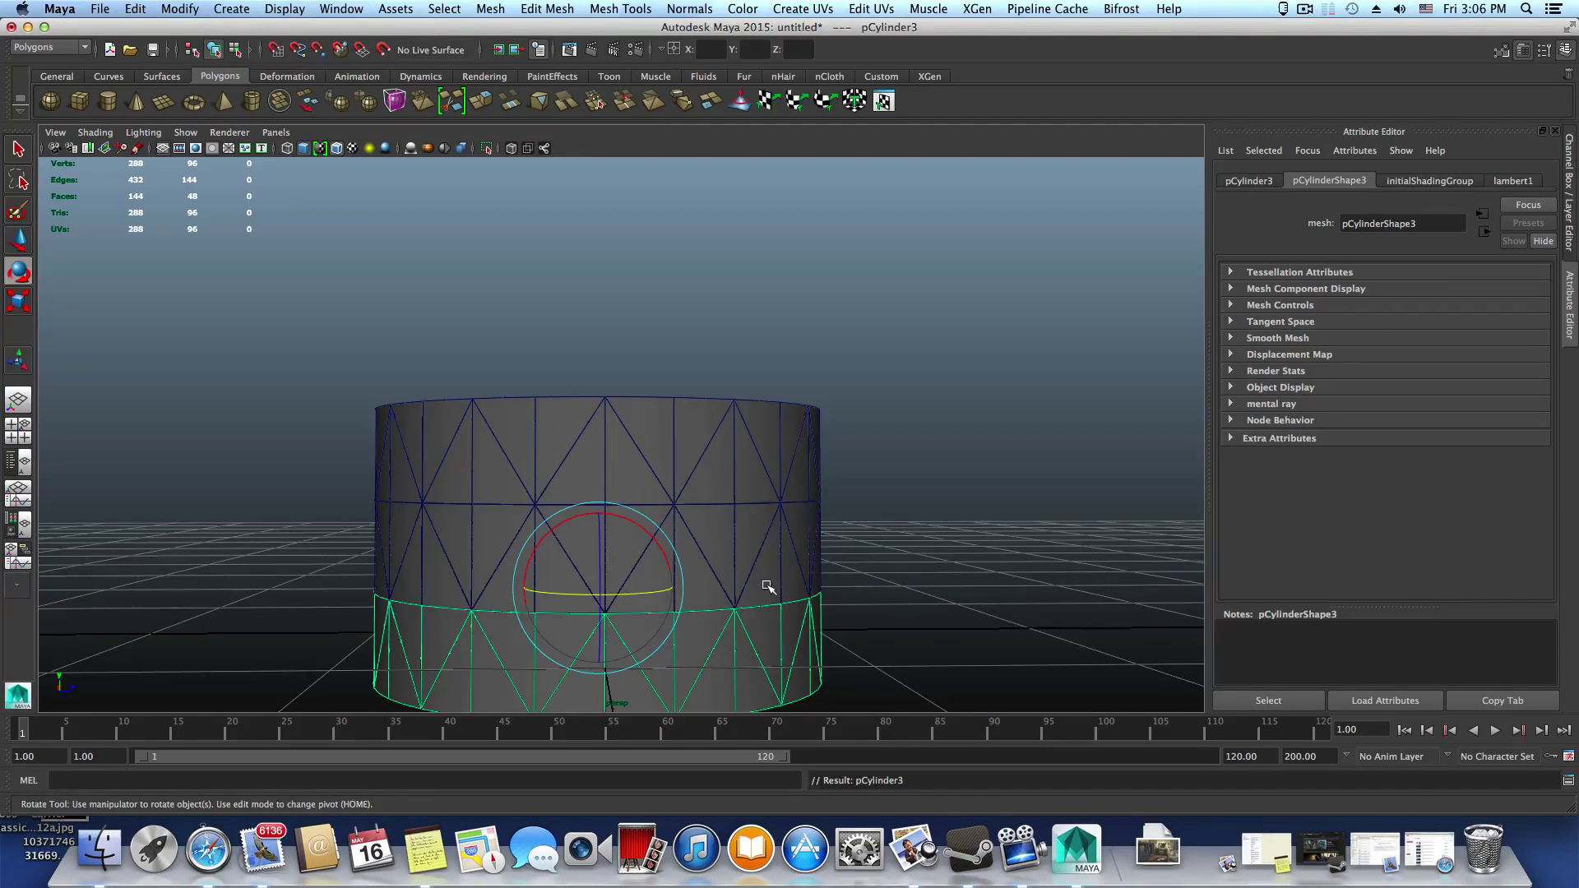
middle_click_drag(766, 585, 742, 499, "alt")
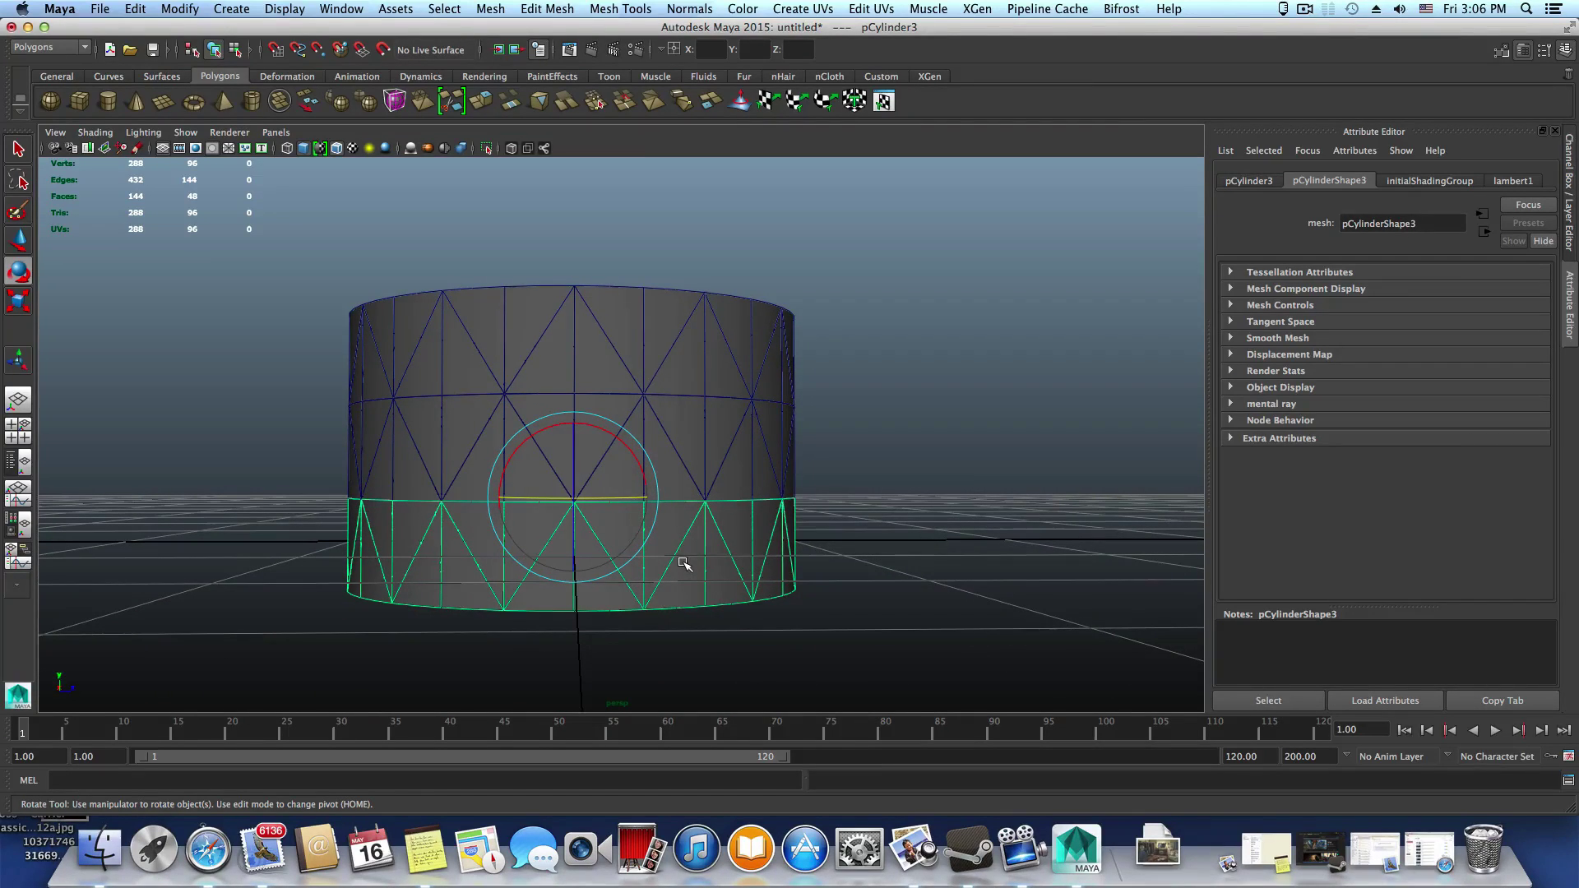
key("shift+d")
key("shift+d")
key("shift+d")
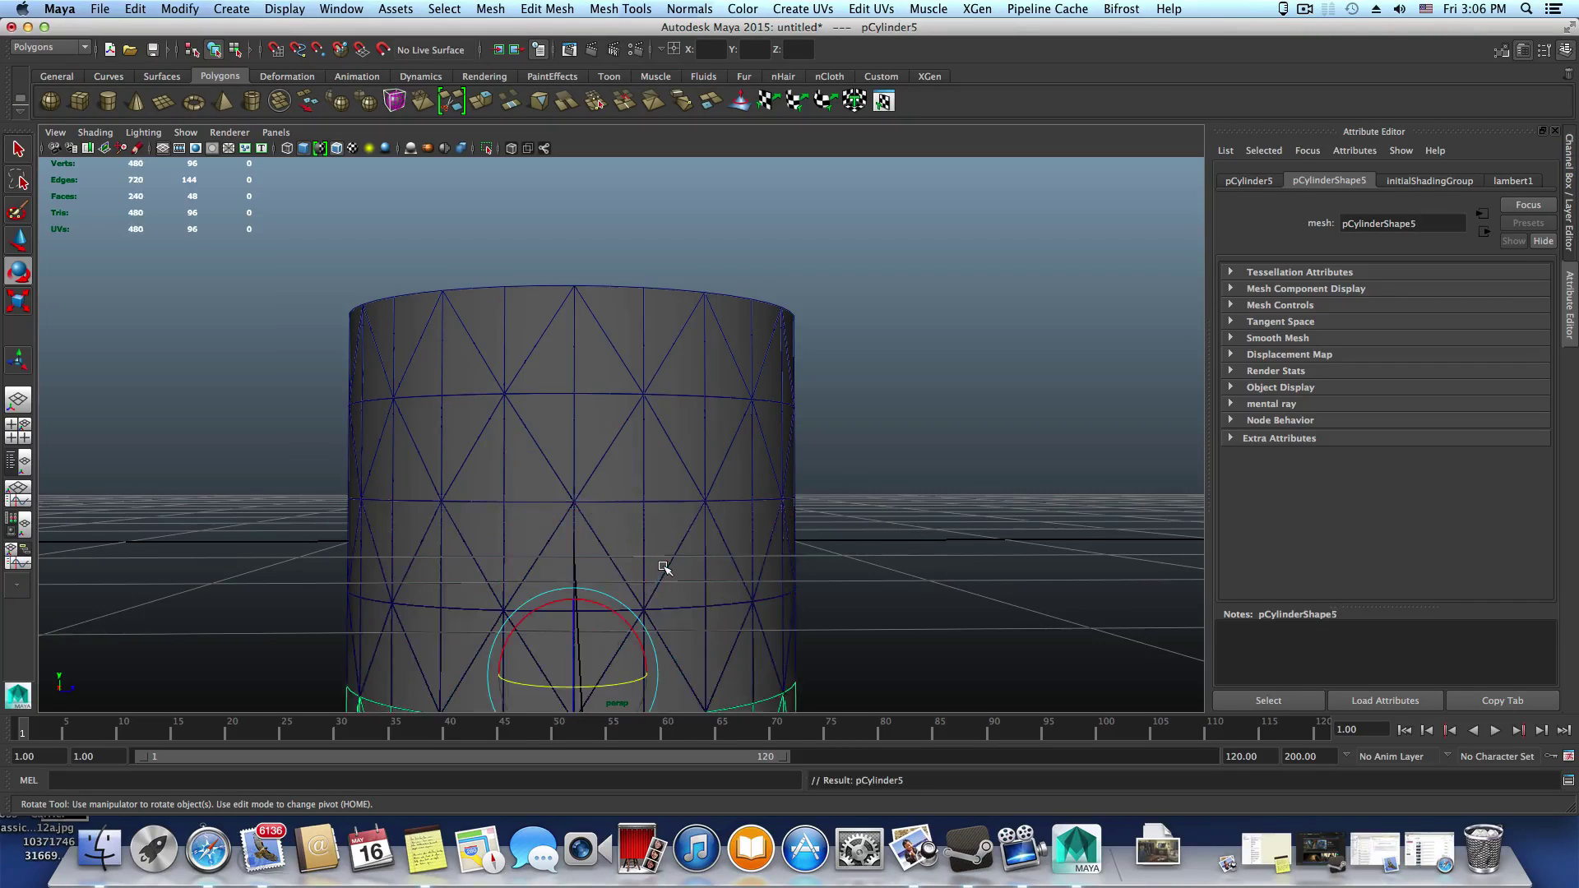
middle_click_drag(693, 601, 617, 342, "alt")
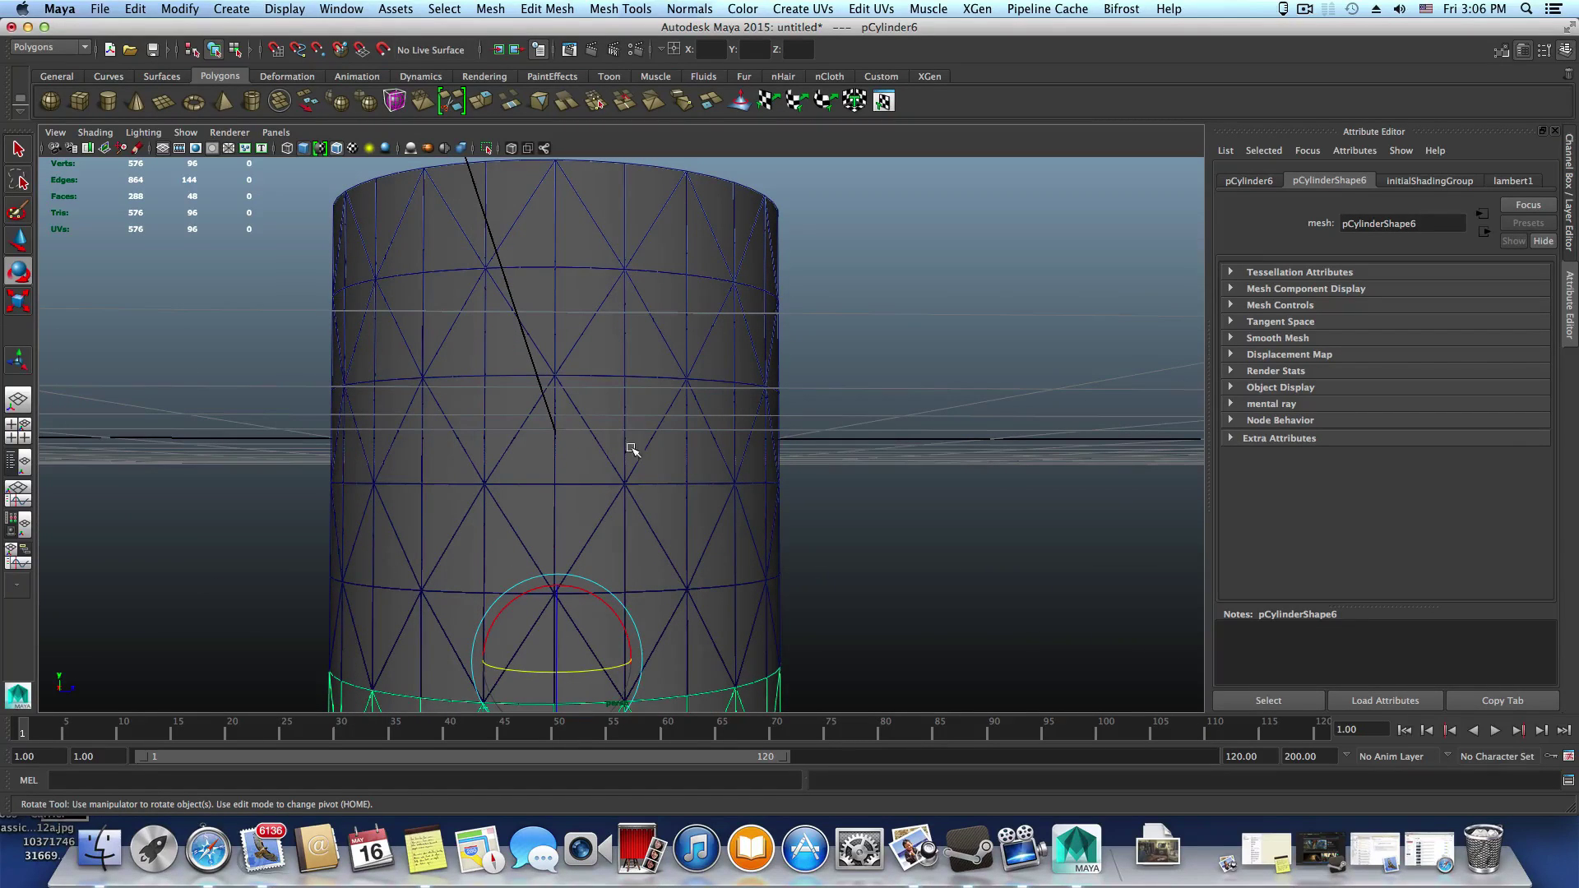
middle_click_drag(688, 658, 661, 498, "alt")
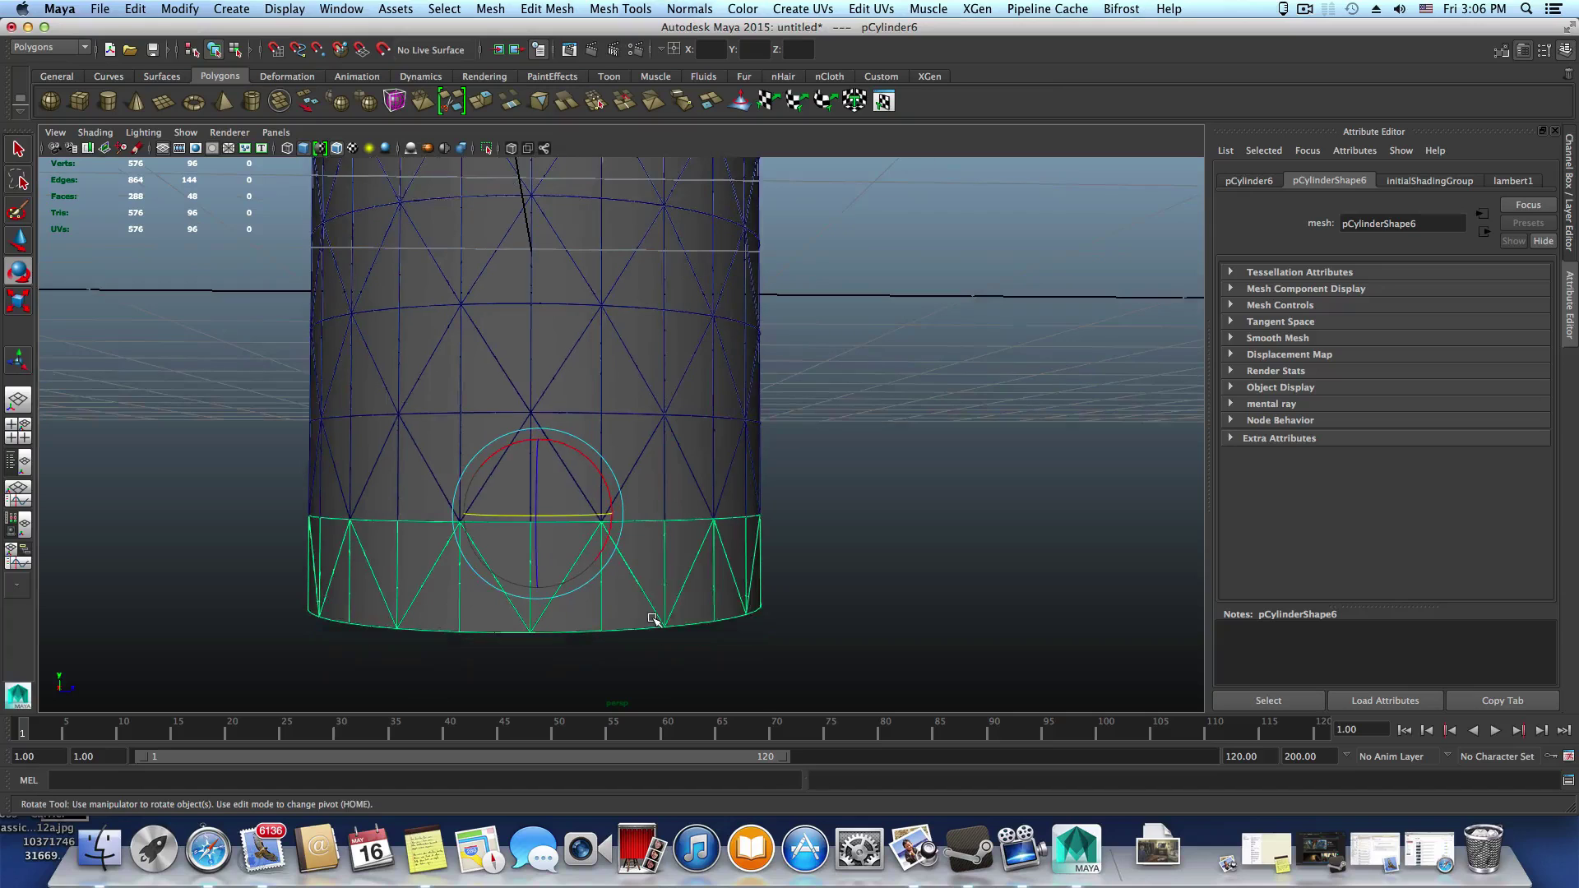
key("shift+d")
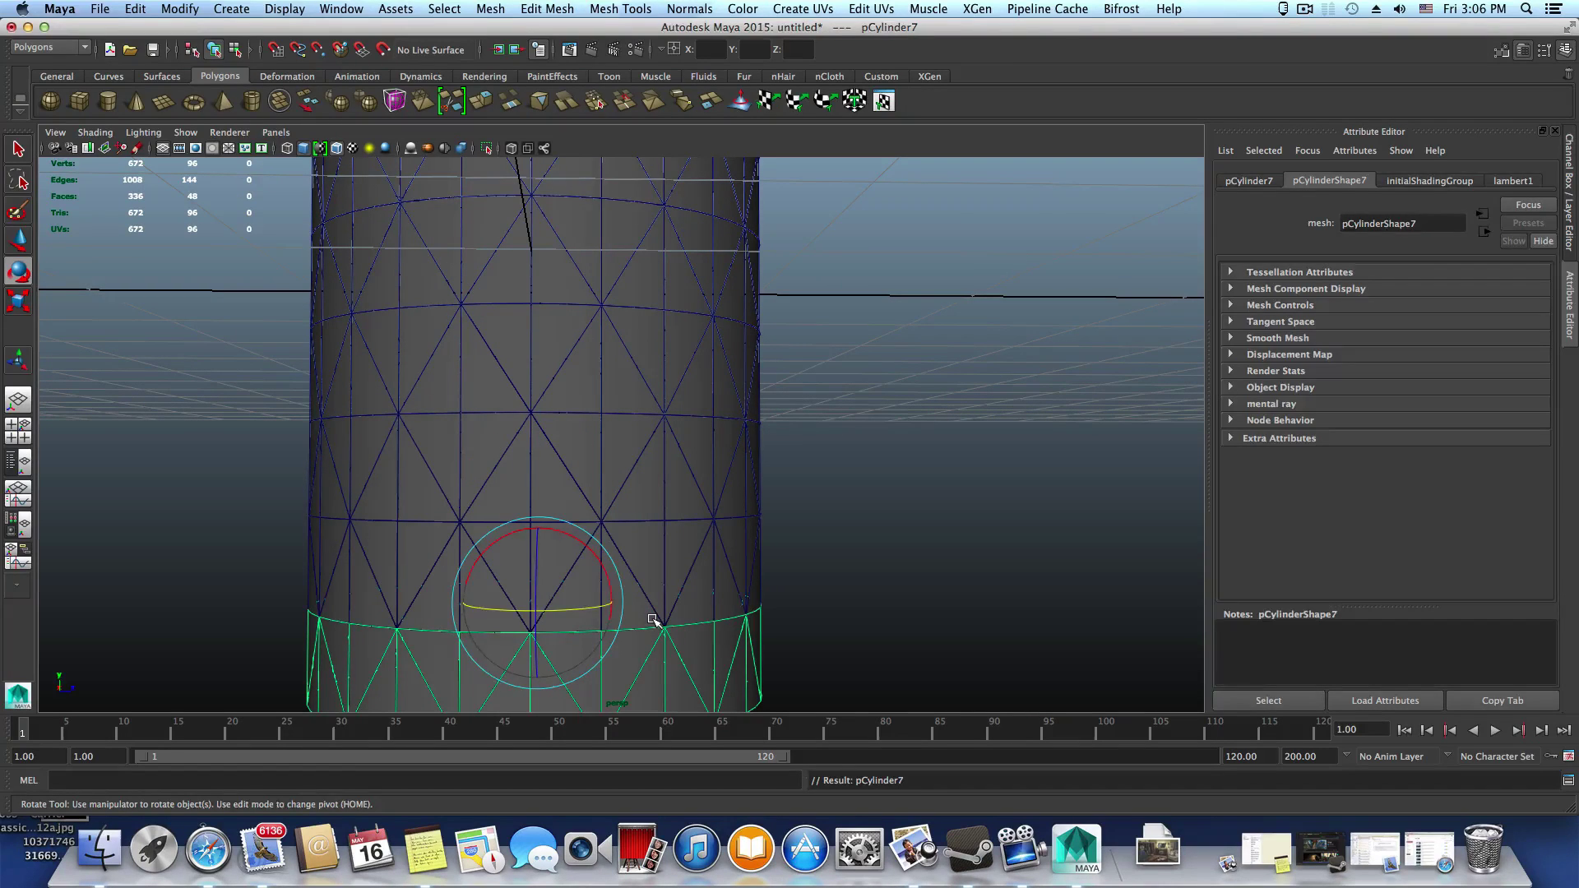
Select all seven stacked bands and combine them into a single mesh
key("F8")
key("F8")
scroll(653, 633, "down", 2)
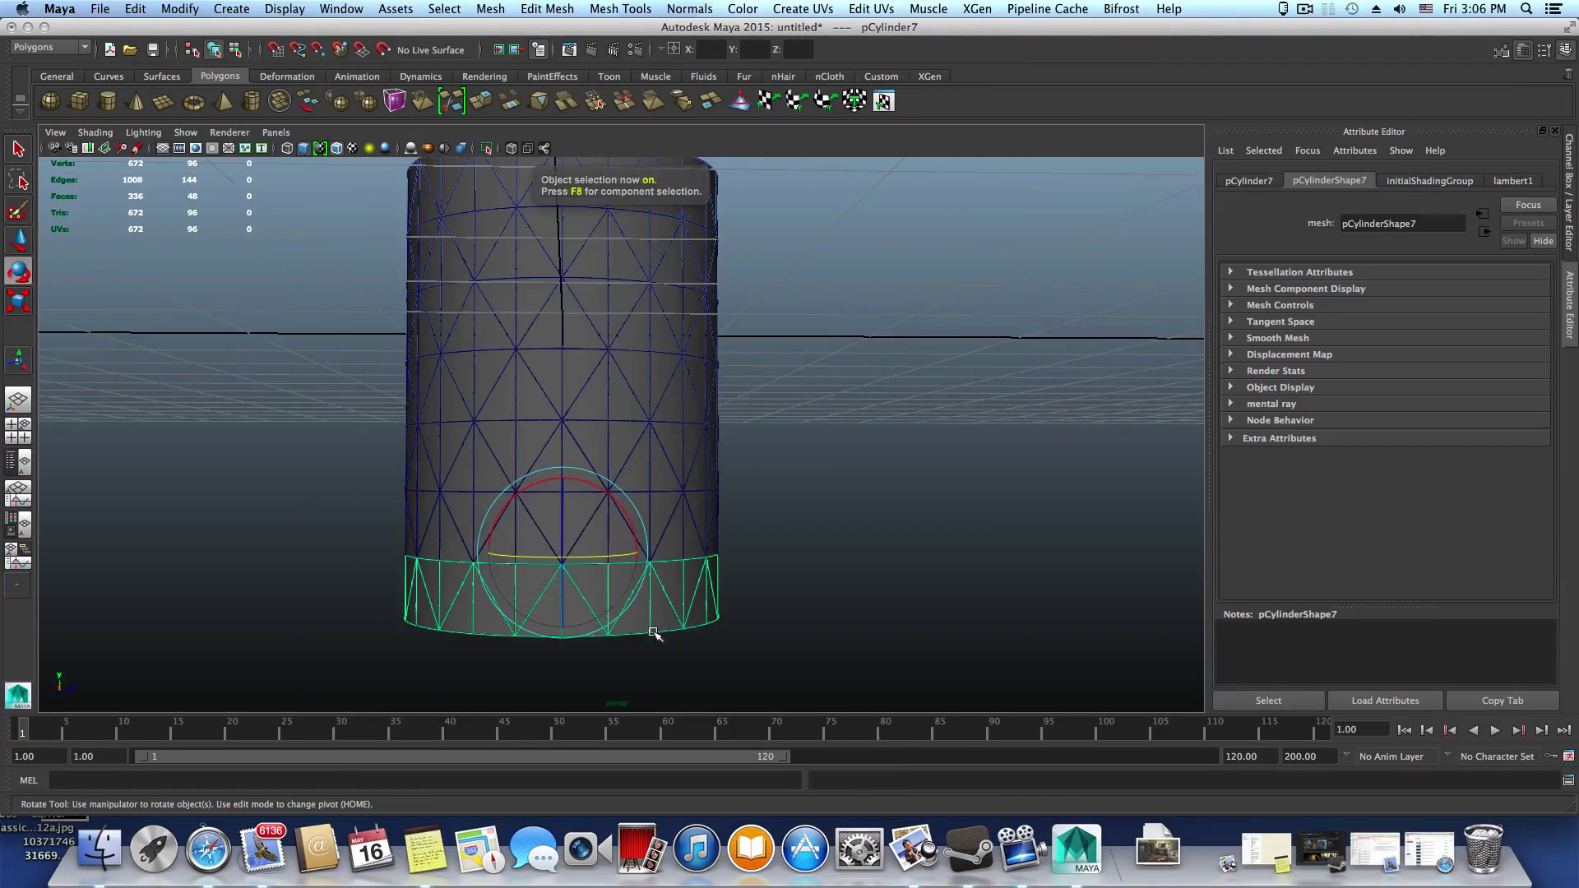
scroll(656, 583, "down", 2)
middle_click_drag(657, 590, 657, 647, "alt")
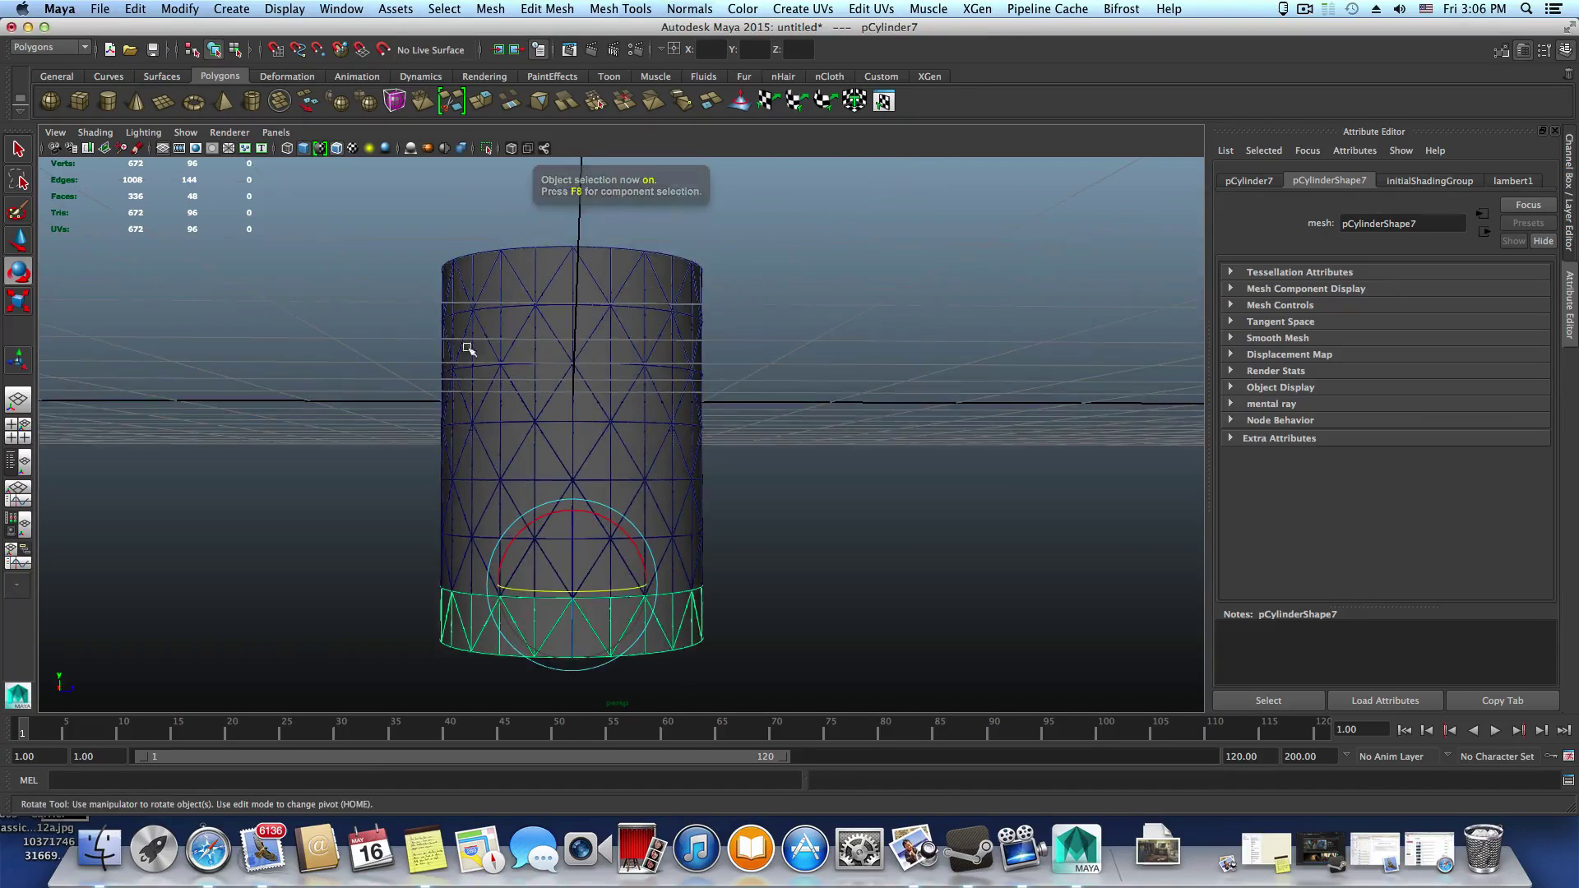
left_click_drag(325, 276, 818, 658, "shift")
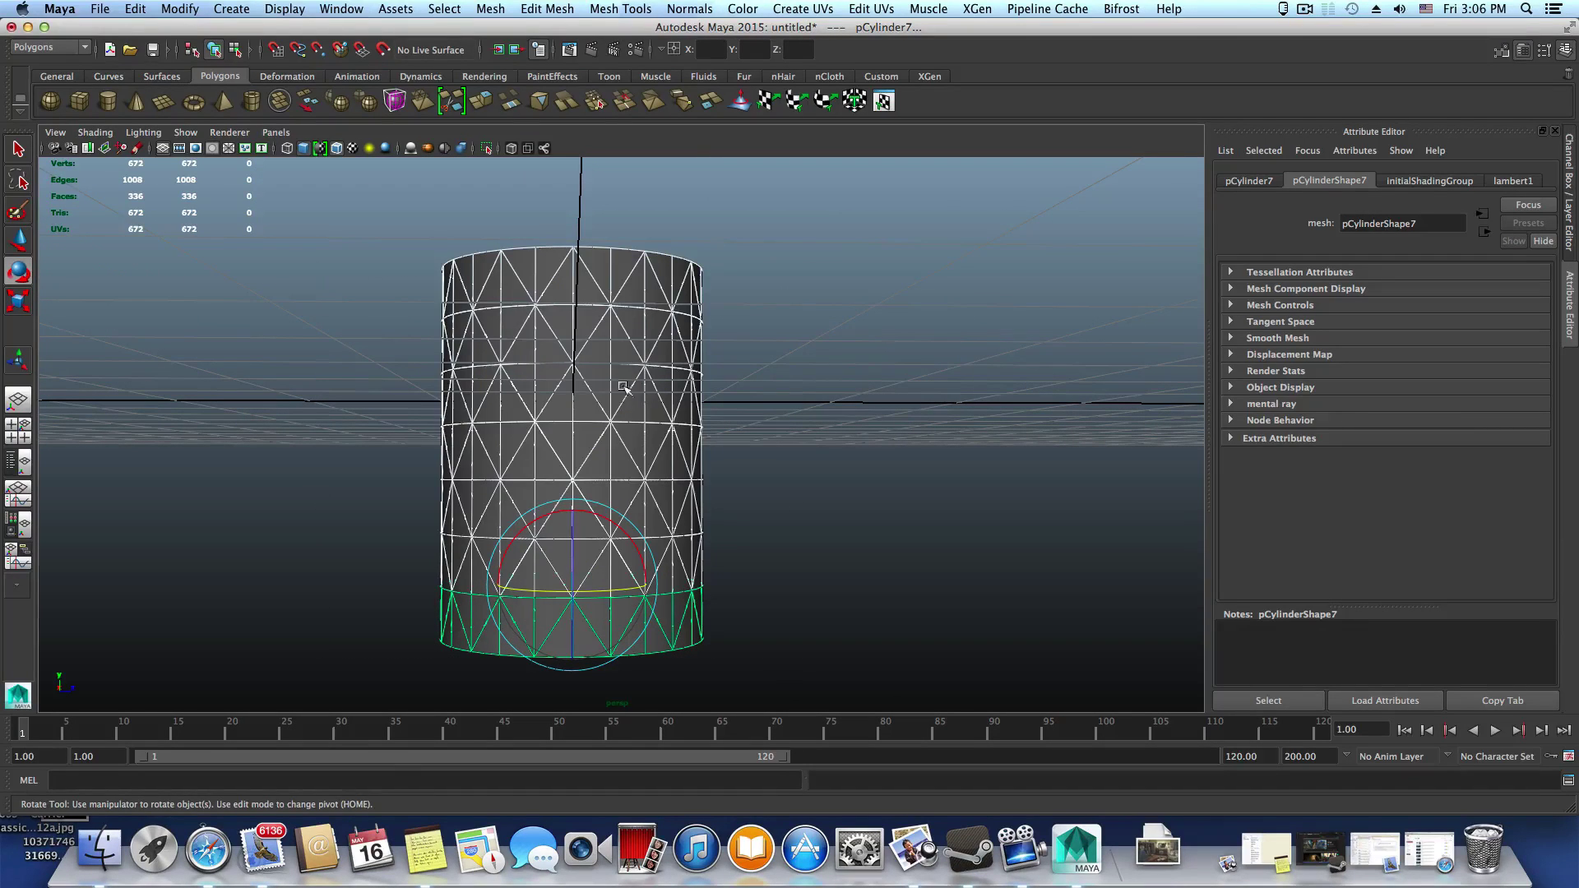
left_click(491, 9)
left_click(511, 58)
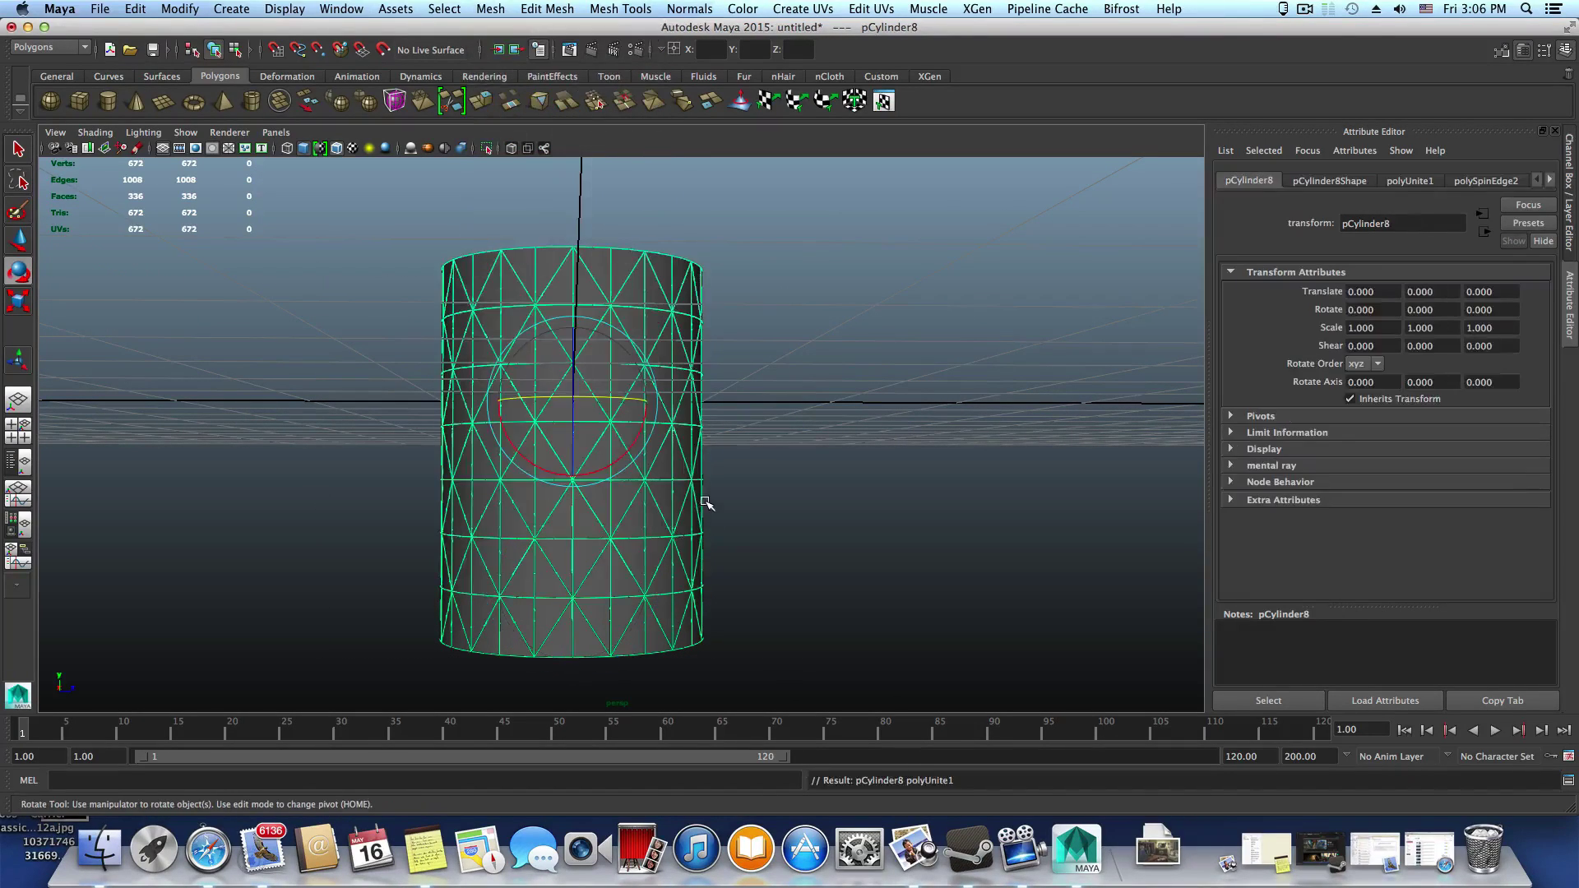
Save the scene under the new name NET1 in the basketballARENA scenes folder
left_click_drag(695, 499, 658, 490, "alt")
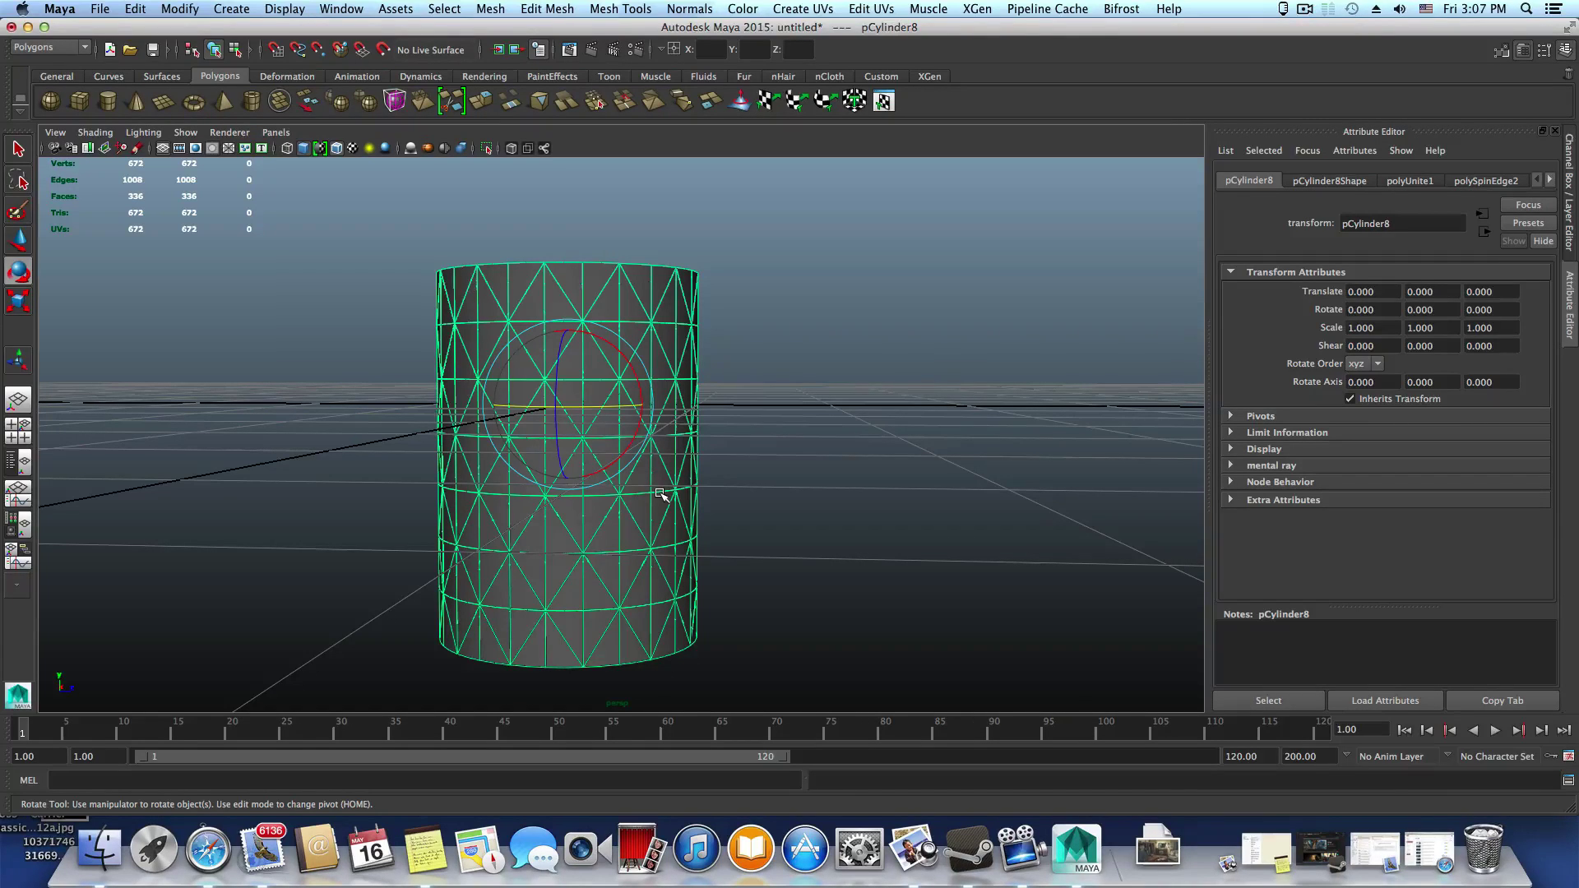
left_click_drag(564, 522, 575, 522, "alt")
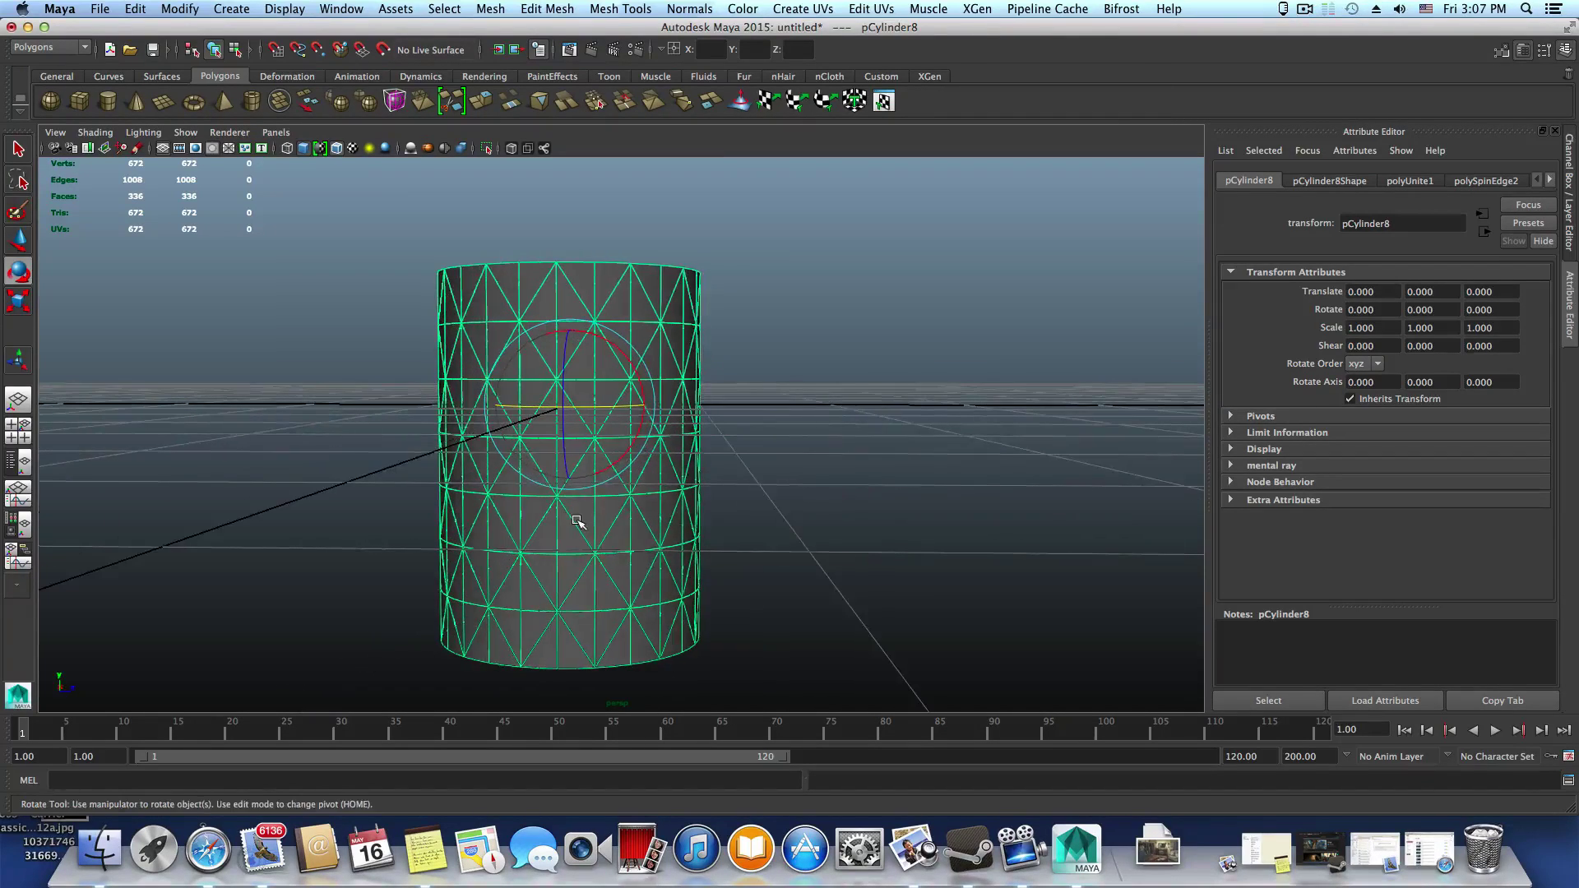
right_click_drag(595, 522, 594, 477)
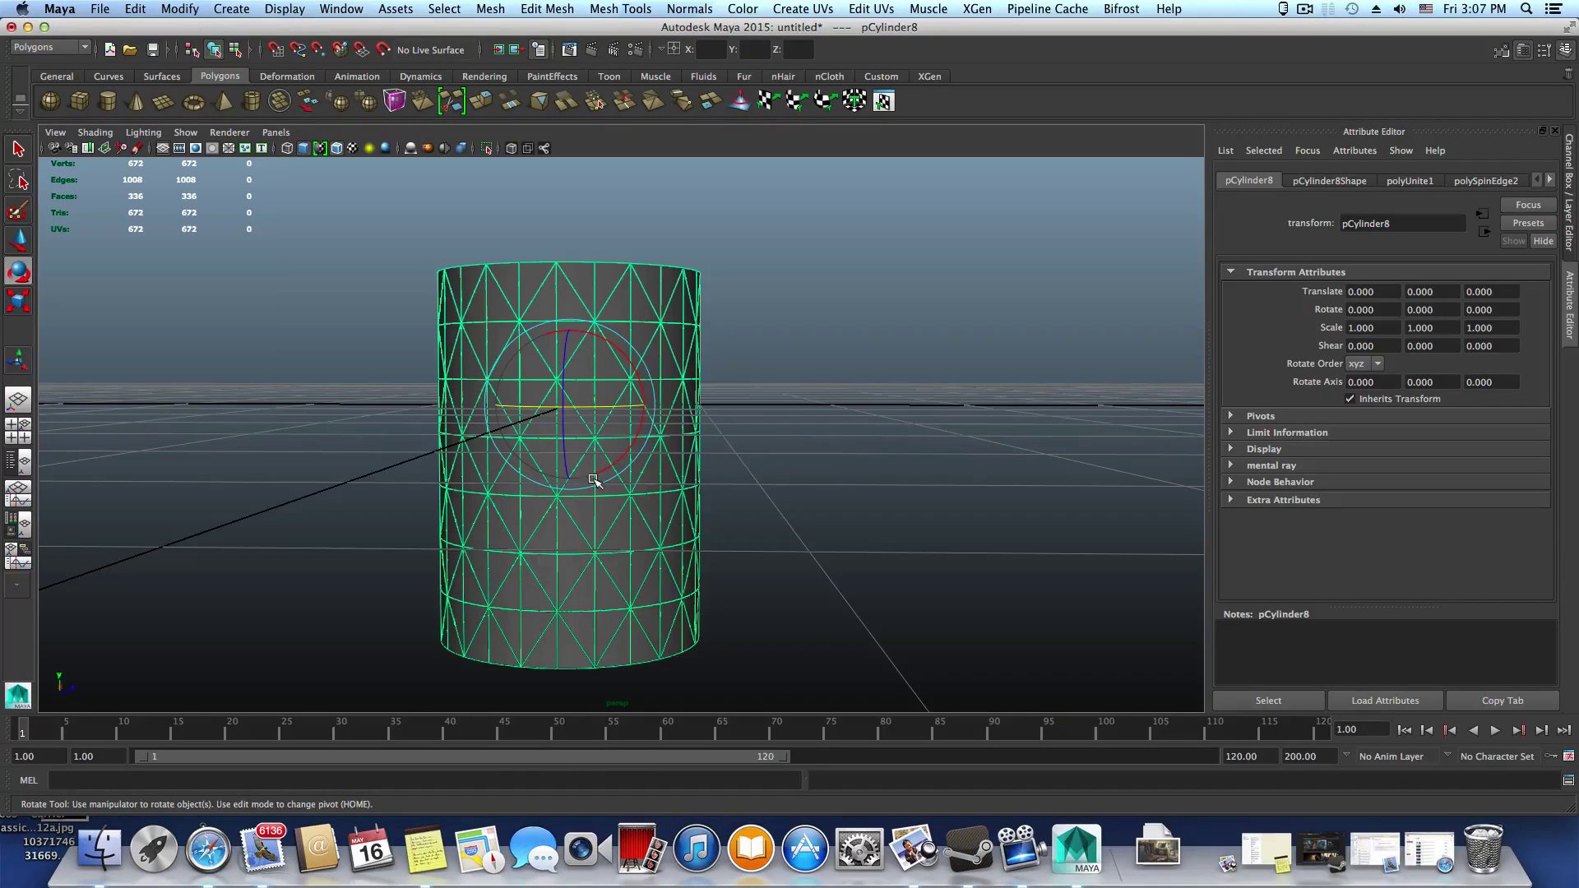
left_click(100, 9)
left_click(160, 91)
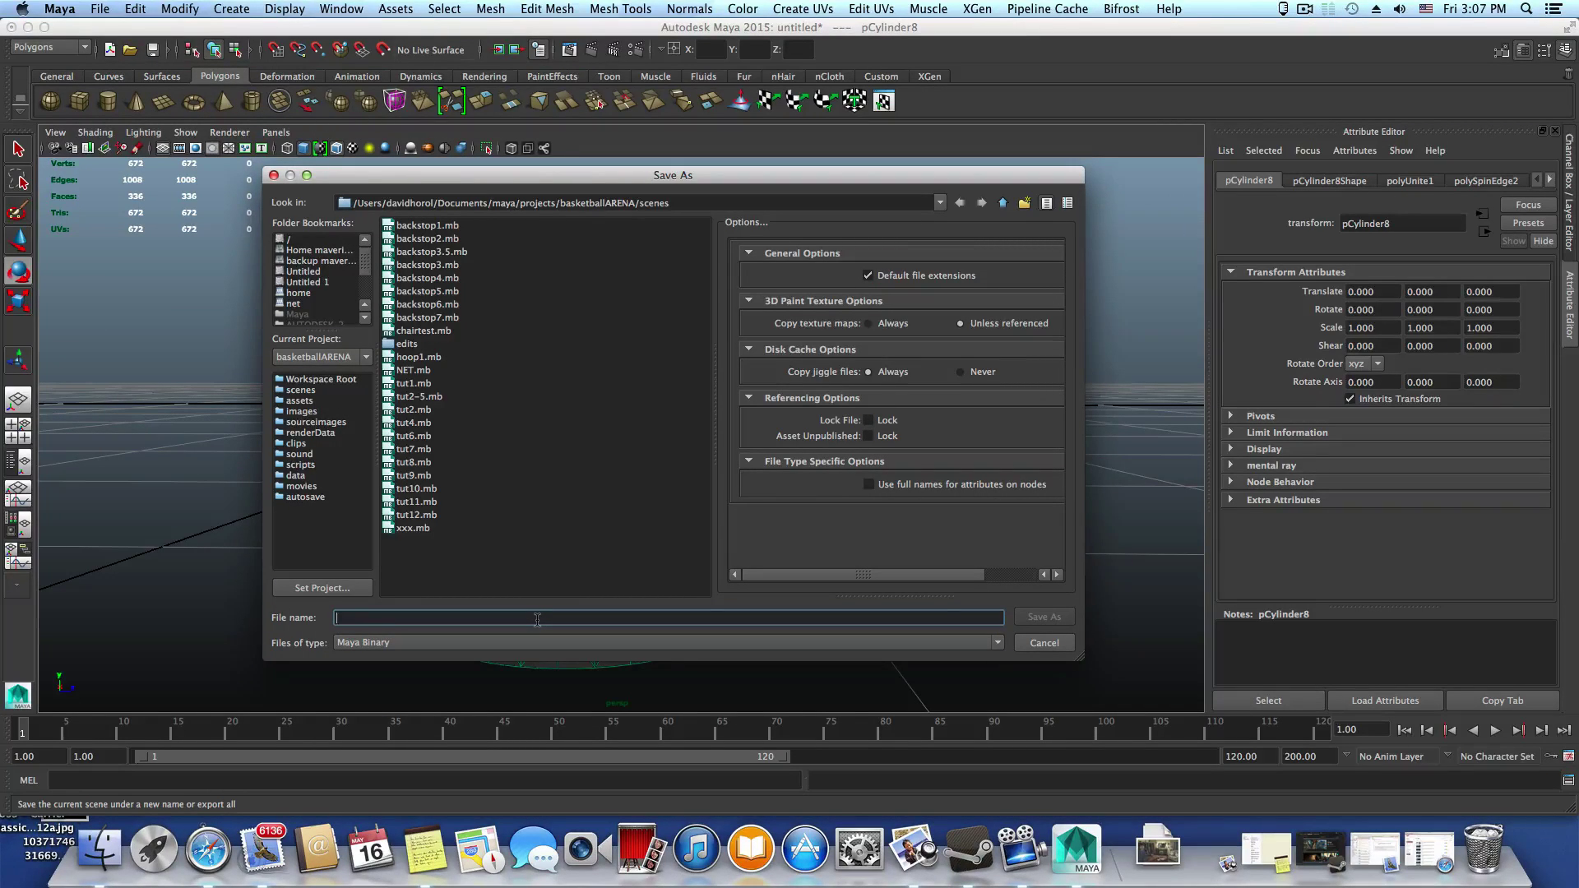
type("NET1")
left_click(1027, 617)
Switch the combined tube to face selection and select both halves of two neighbouring downward-pointing triangles in its uppermost row
right_click_drag(652, 302, 655, 333)
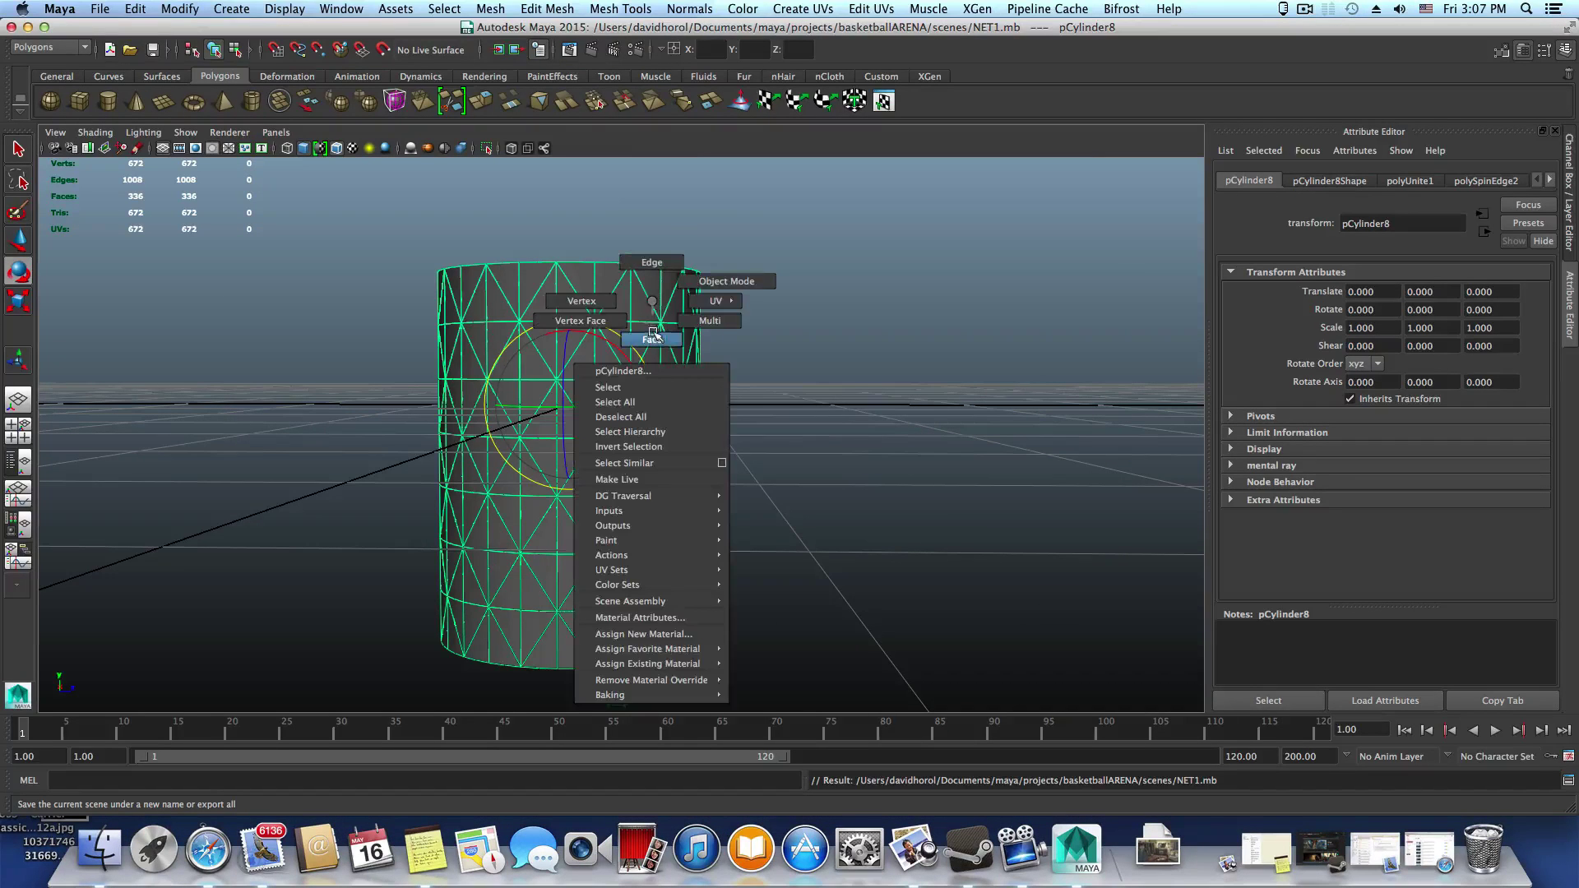
left_click_drag(715, 377, 670, 380, "alt")
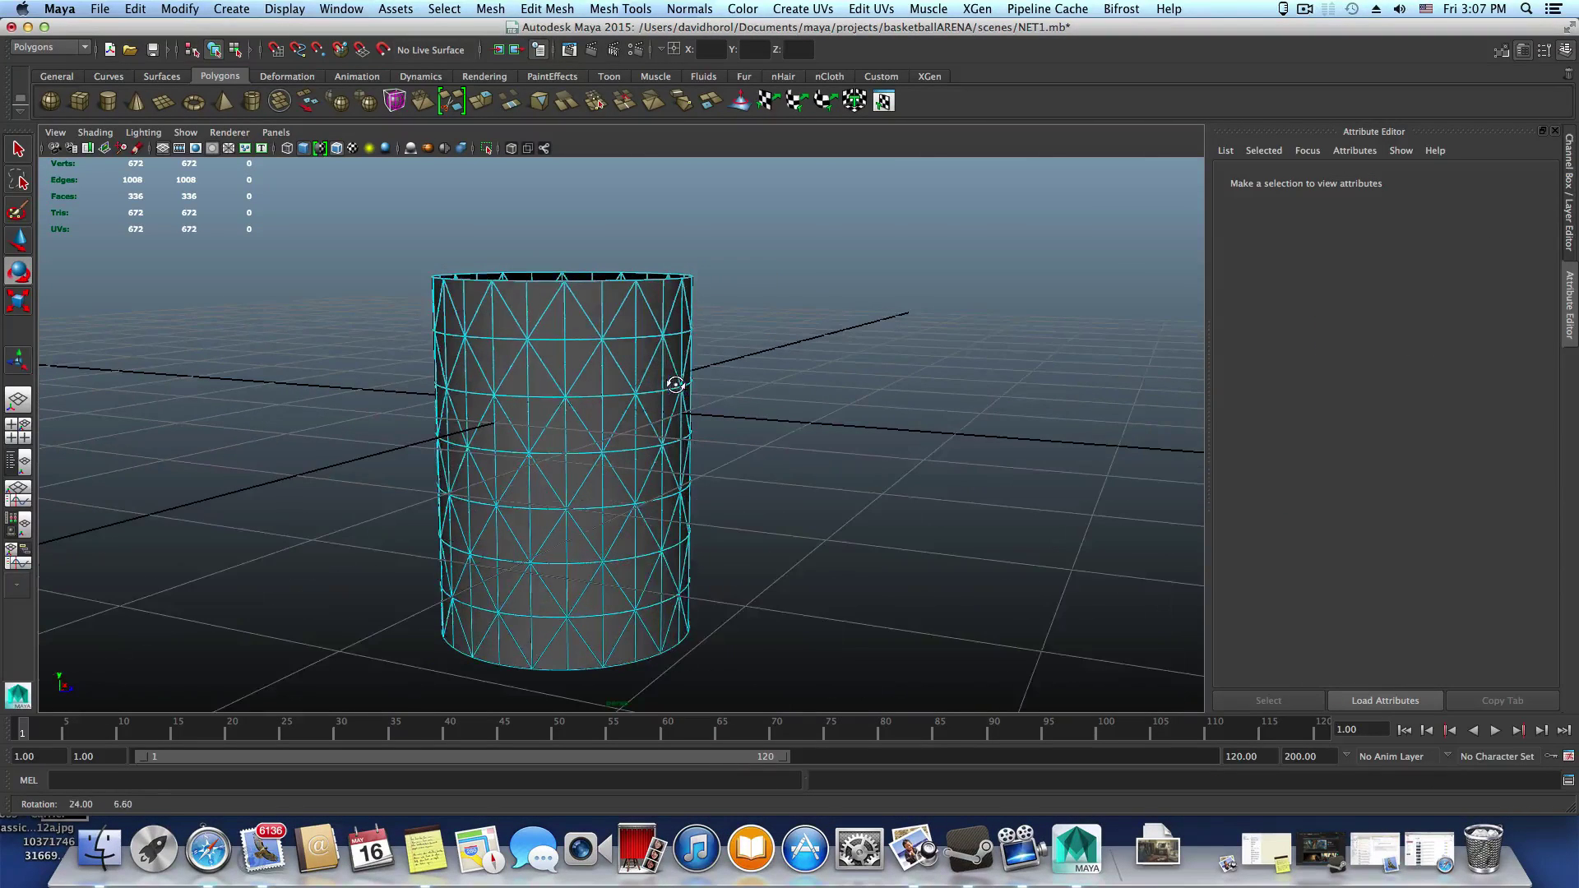
left_click(615, 311)
key("w")
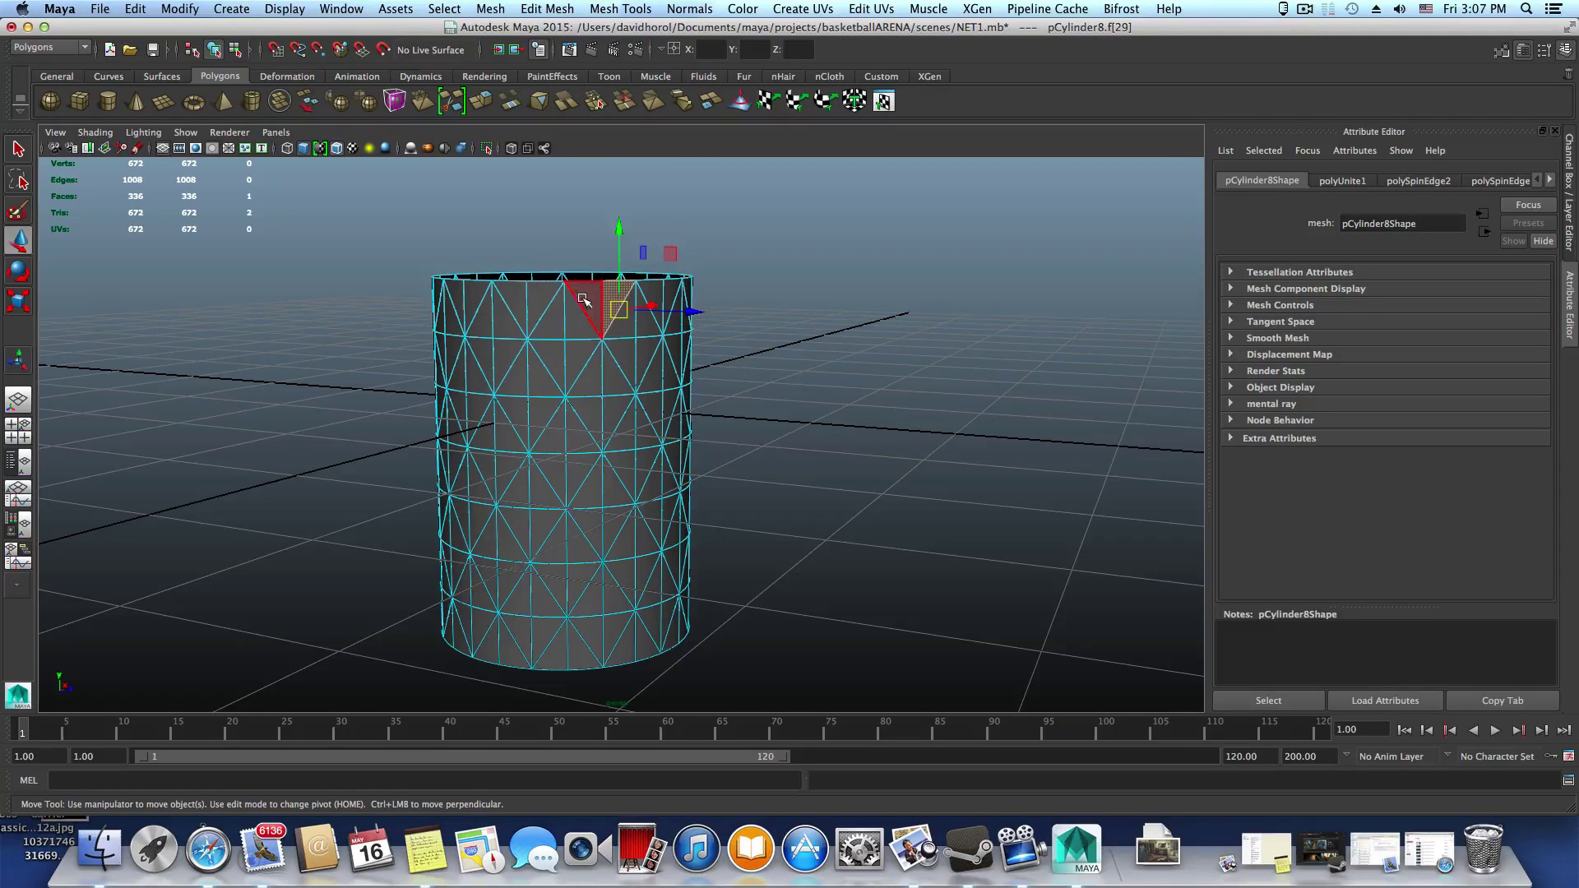
left_click(594, 333, "shift")
key("q")
left_click(517, 306, "shift")
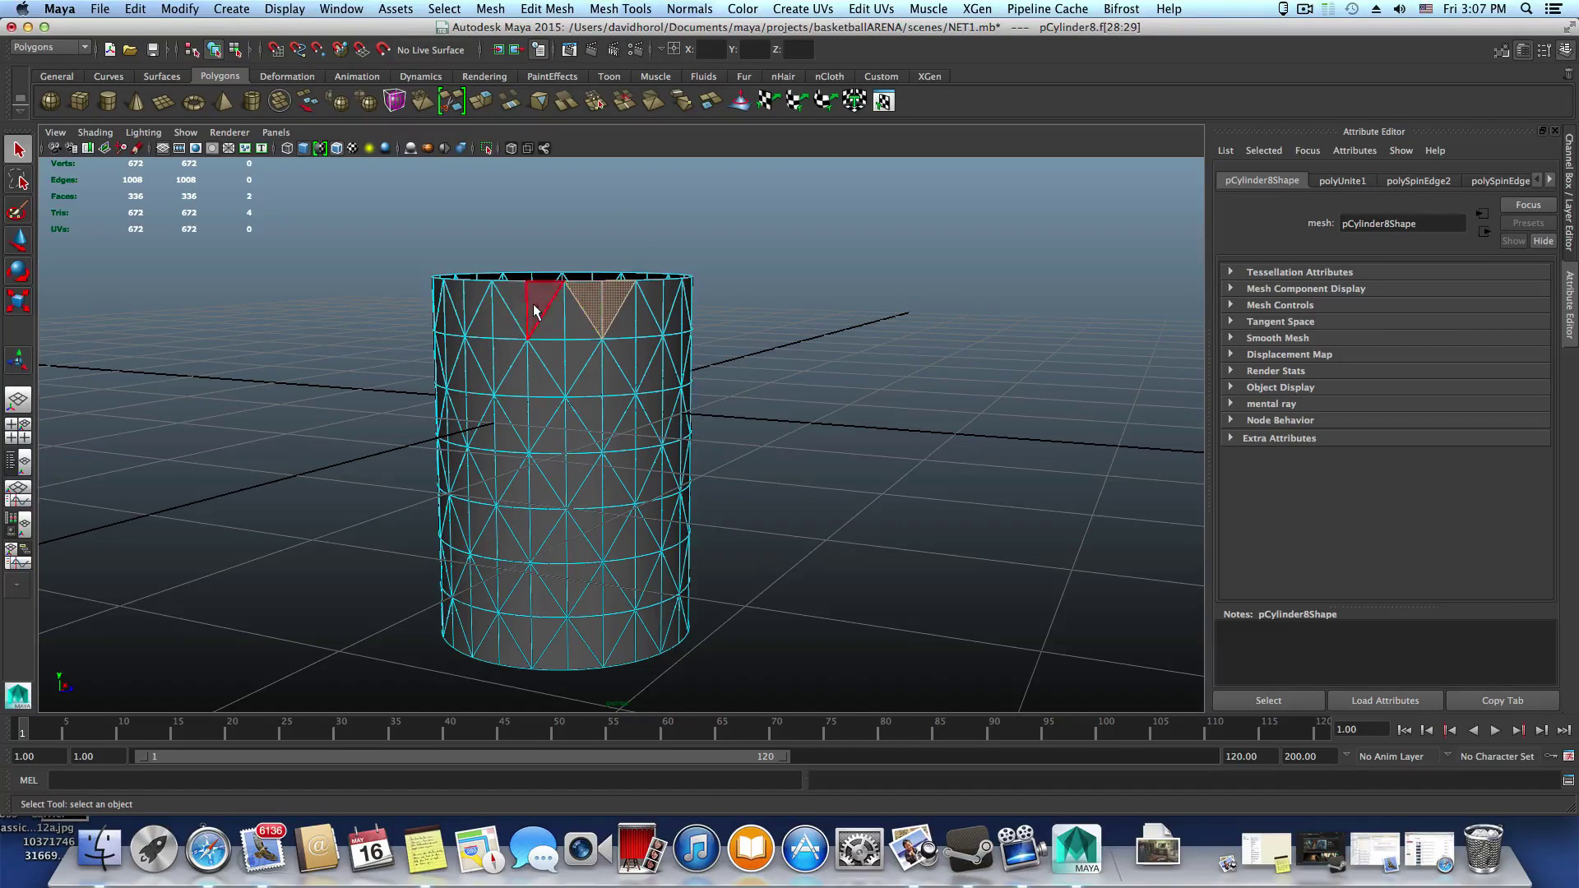
left_click(536, 308, "shift")
Add the remaining downward-pointing triangles all around the uppermost row to the selection, 24 faces in total
left_click_drag(543, 349, 680, 342, "alt")
left_click(547, 301, "shift")
left_click(521, 303, "shift")
left_click(540, 306, "shift")
left_click(513, 307, "shift")
left_click(626, 326, "shift")
left_click(594, 328, "shift")
left_click(658, 321, "shift")
left_click(633, 322, "shift")
left_click(634, 317, "shift")
left_click(598, 319, "shift")
left_click(596, 325, "shift")
left_click(603, 316, "shift")
left_click(670, 314, "shift")
left_click(649, 309, "shift")
left_click(644, 303, "shift")
left_click(618, 307, "shift")
middle_click_drag(611, 360, 572, 476, "alt")
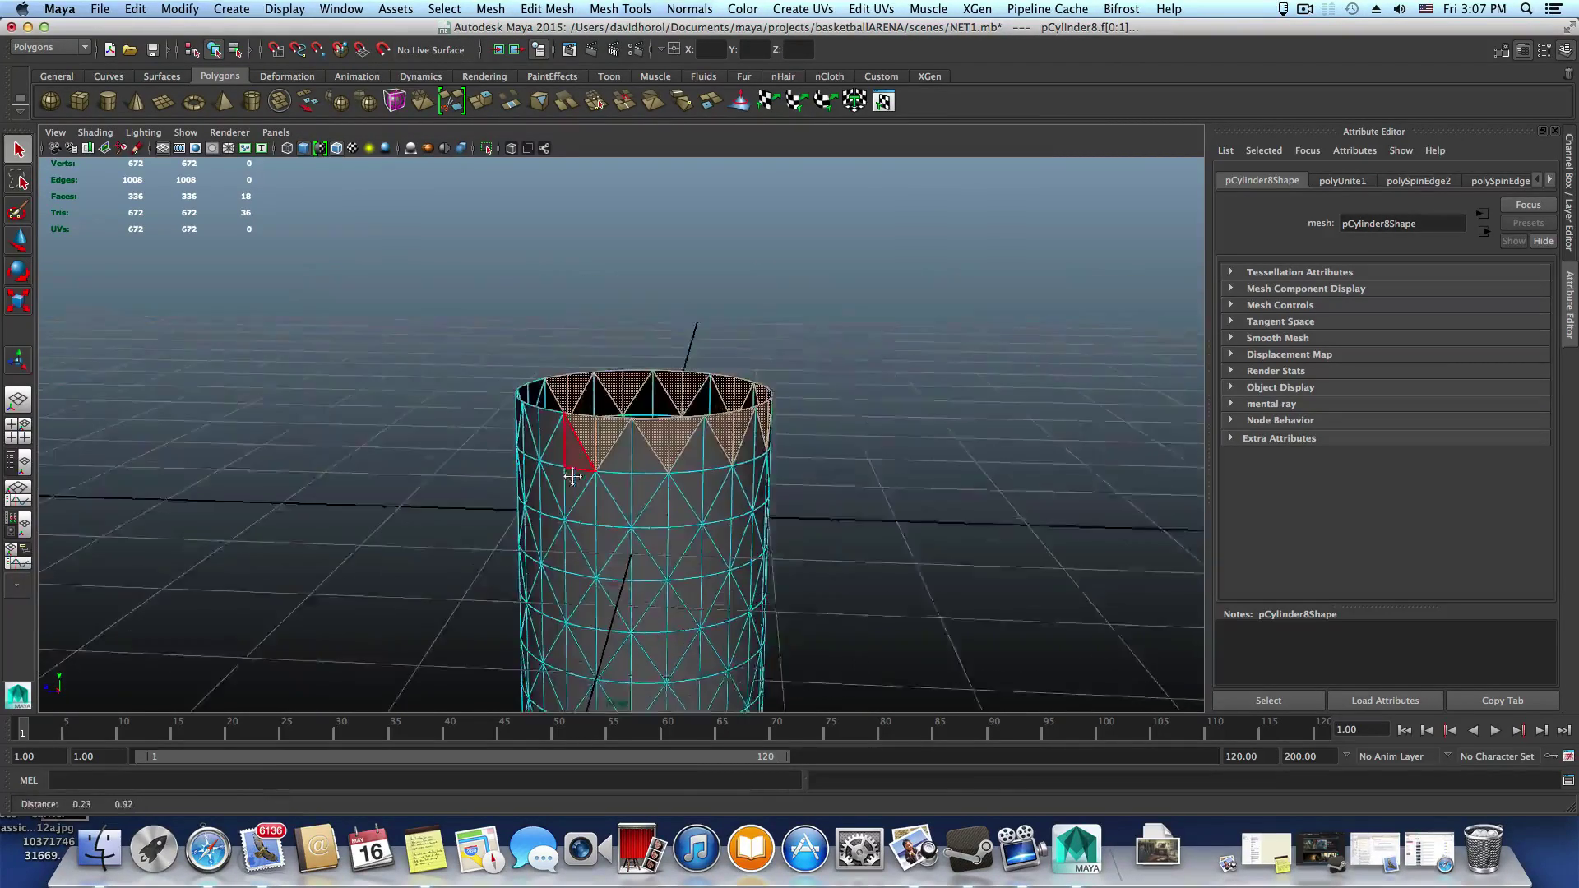
left_click_drag(572, 476, 637, 451, "alt")
left_click(575, 426, "shift")
left_click(556, 440, "shift")
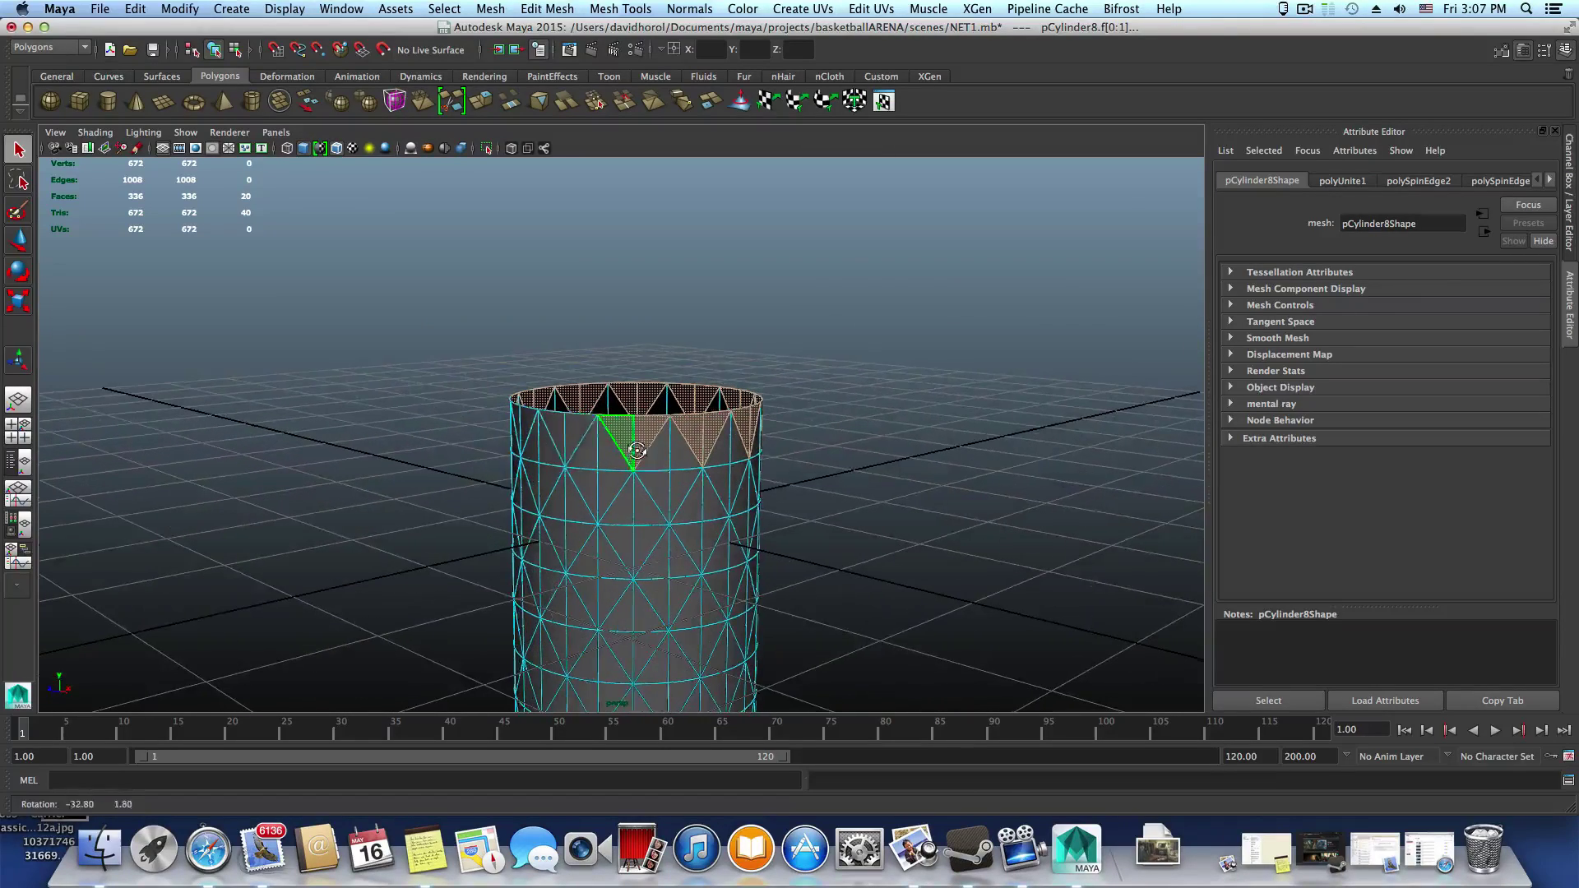
left_click(577, 425, "shift")
left_click(554, 434, "shift")
left_click_drag(532, 447, 595, 453, "alt")
left_click(563, 437, "shift")
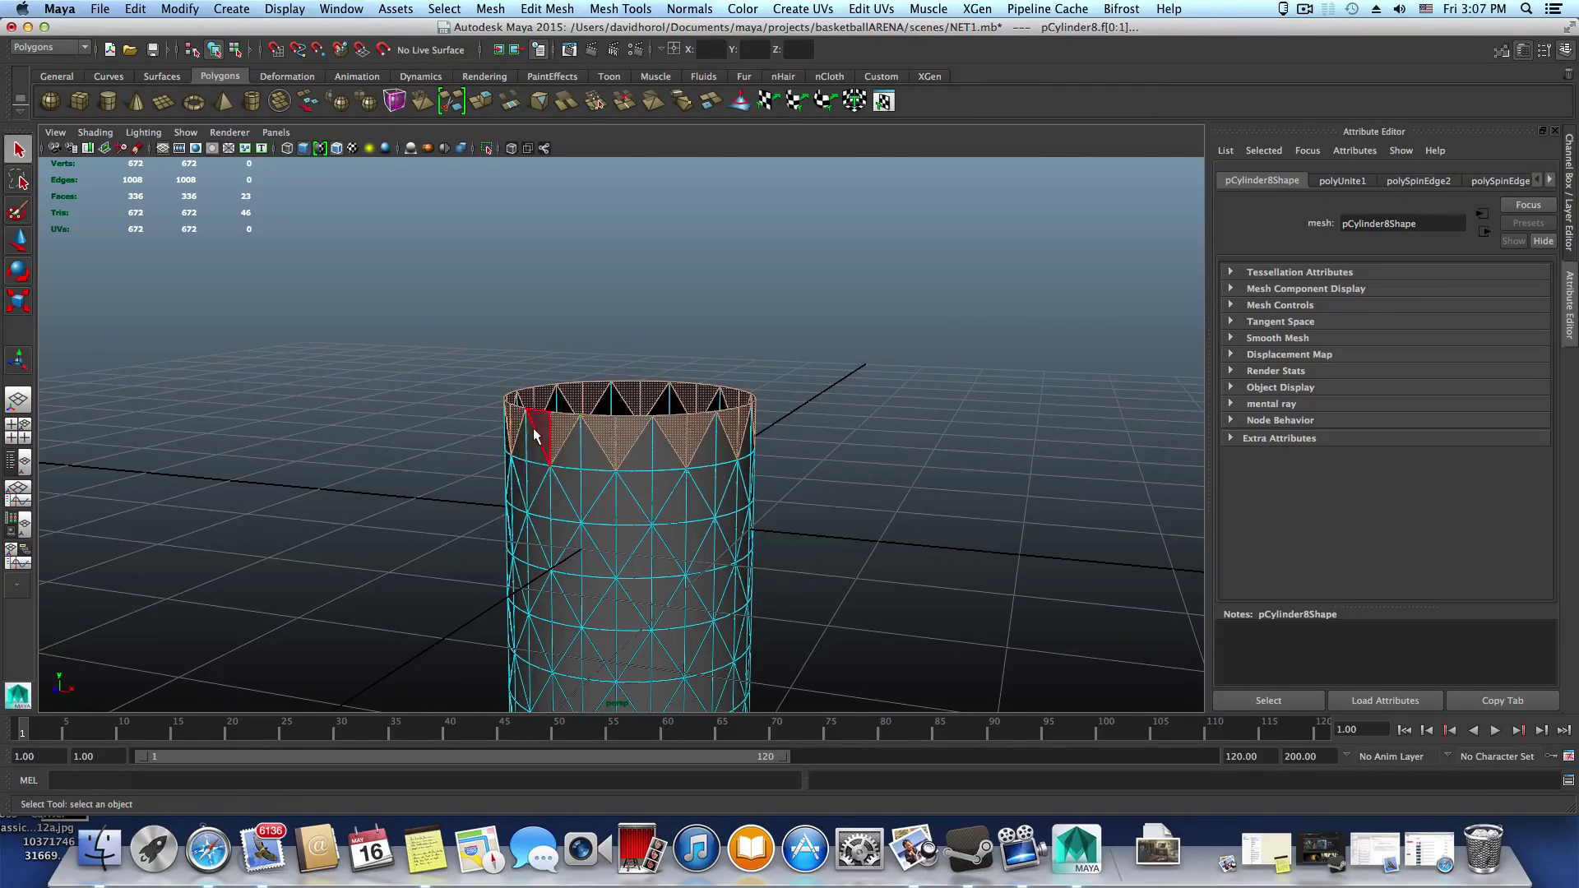
left_click(534, 434, "shift")
right_click_drag(652, 475, 621, 491, "alt")
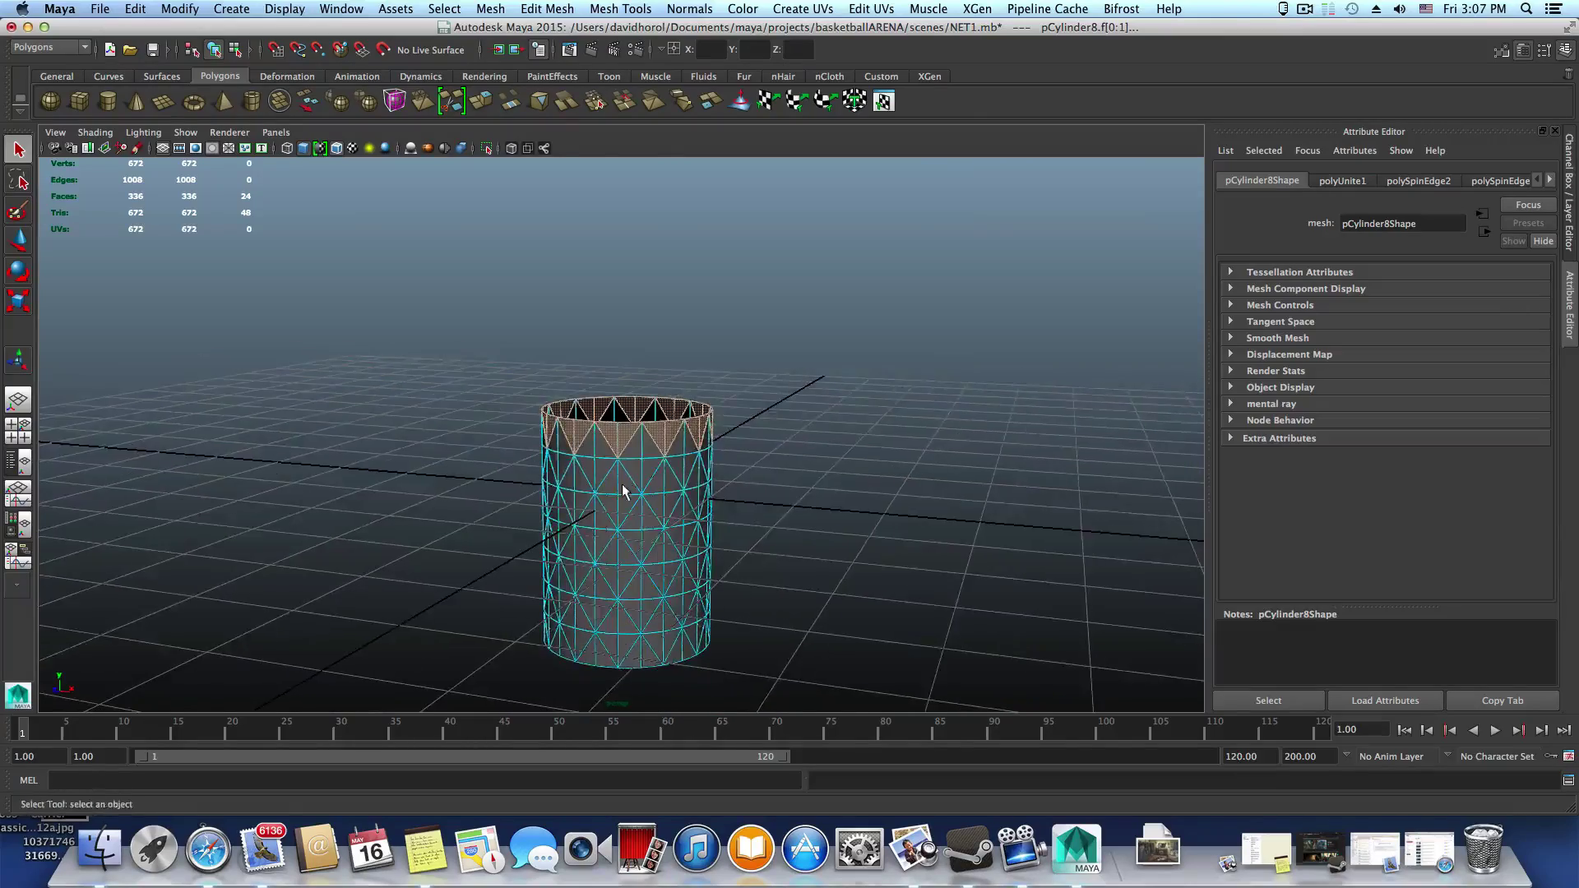
left_click_drag(622, 492, 498, 451, "alt")
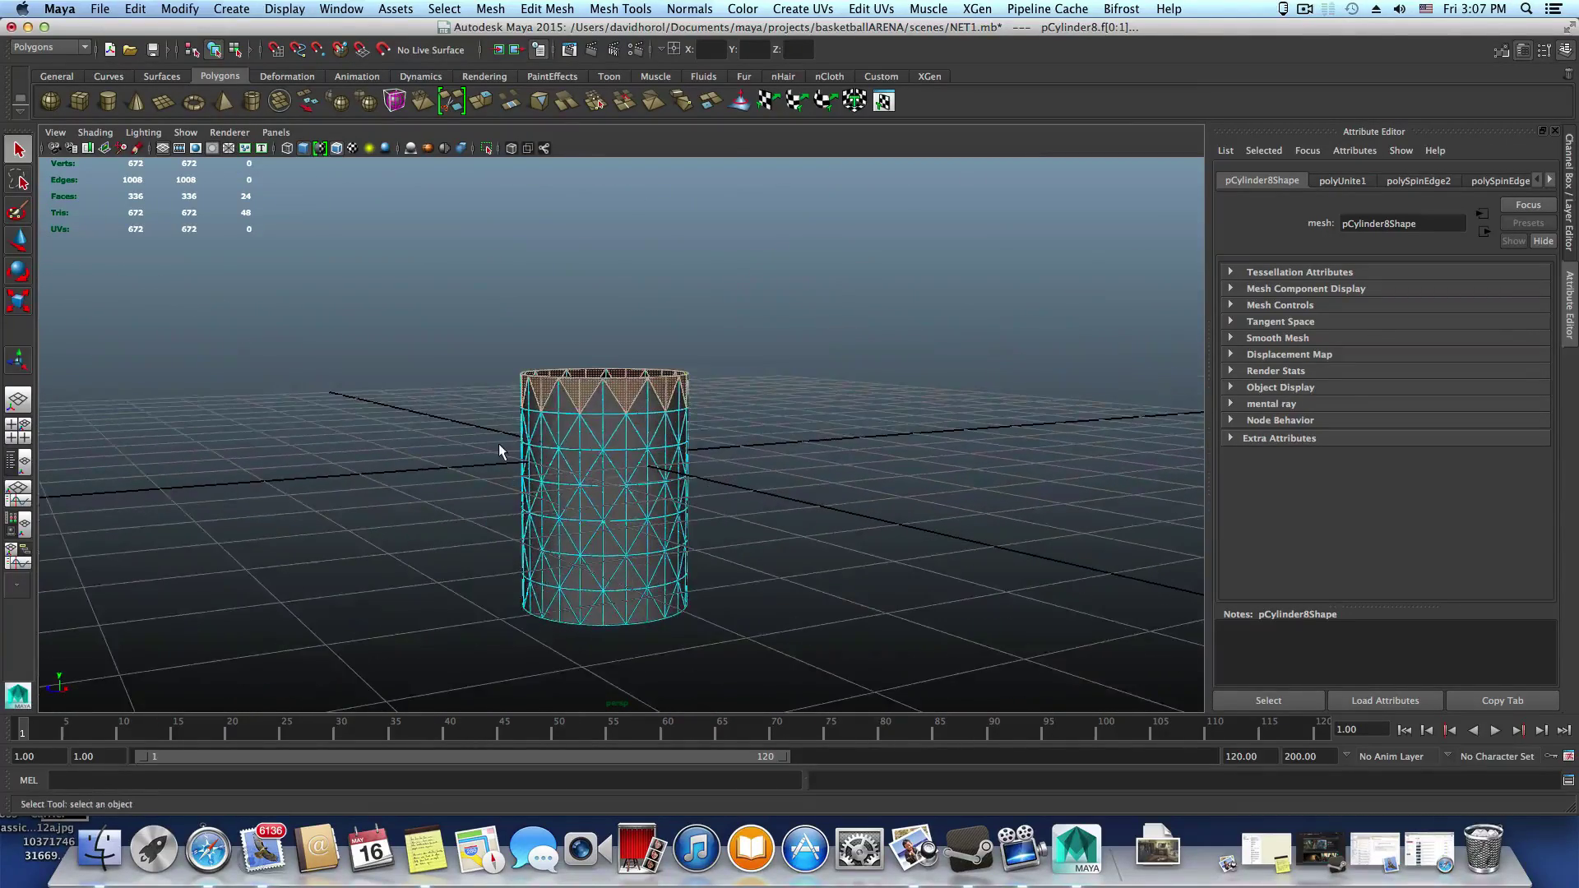
Add the upper, middle and lowest diamonds of one front column beneath the tube's uppermost row to the face selection, 12 faces
left_click(623, 436, "shift")
left_click(633, 448, "shift")
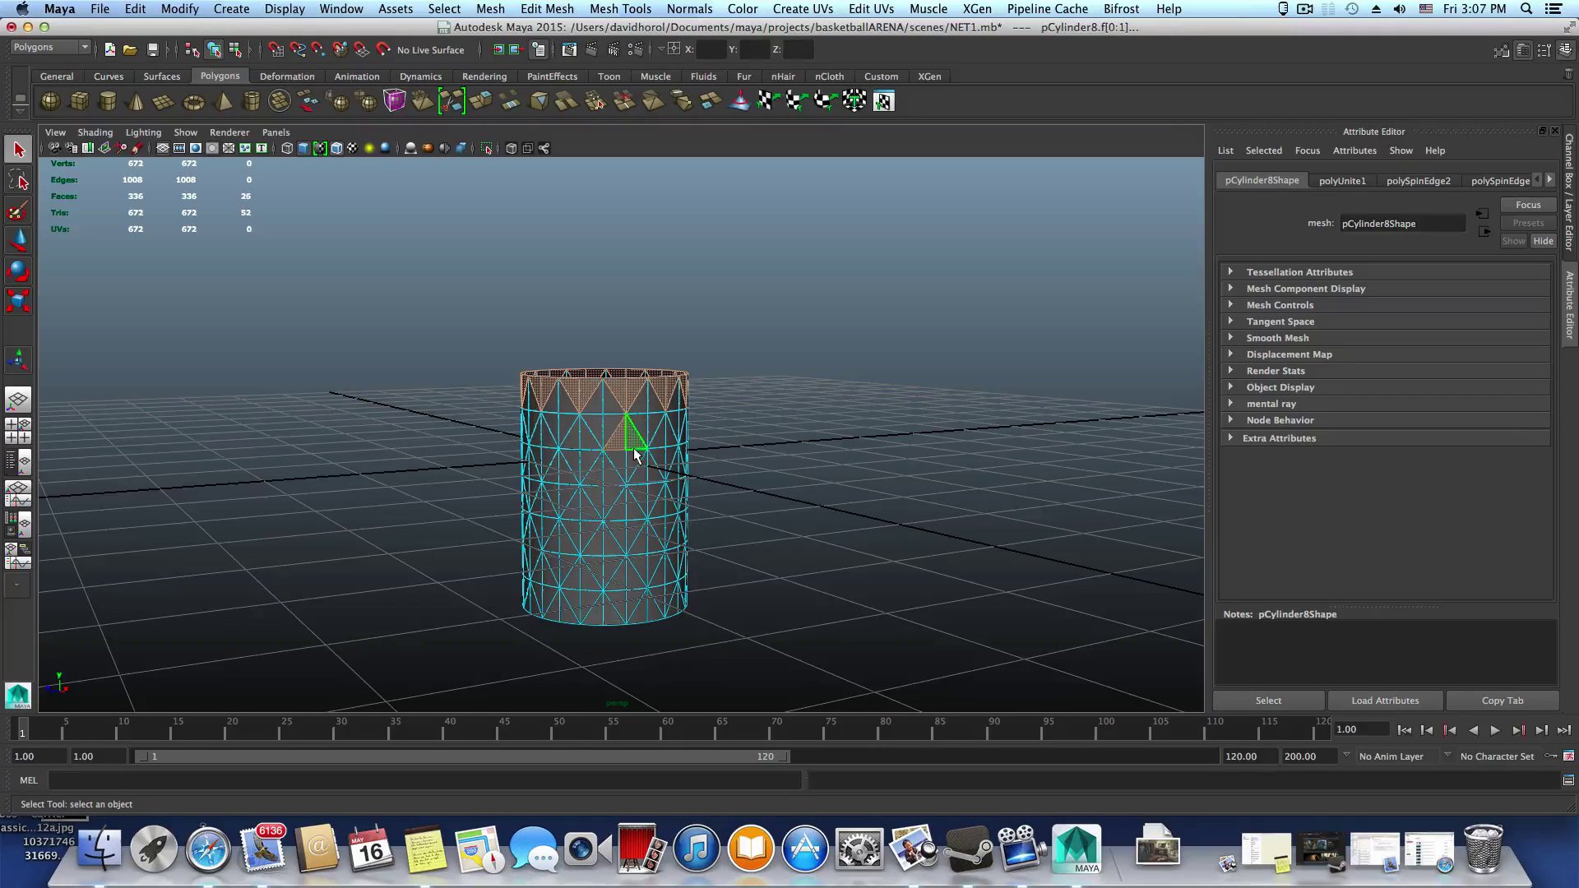
left_click(635, 444, "shift")
left_click(627, 467, "shift")
left_click(624, 507, "shift")
left_click(619, 539, "shift")
left_click(635, 541, "shift")
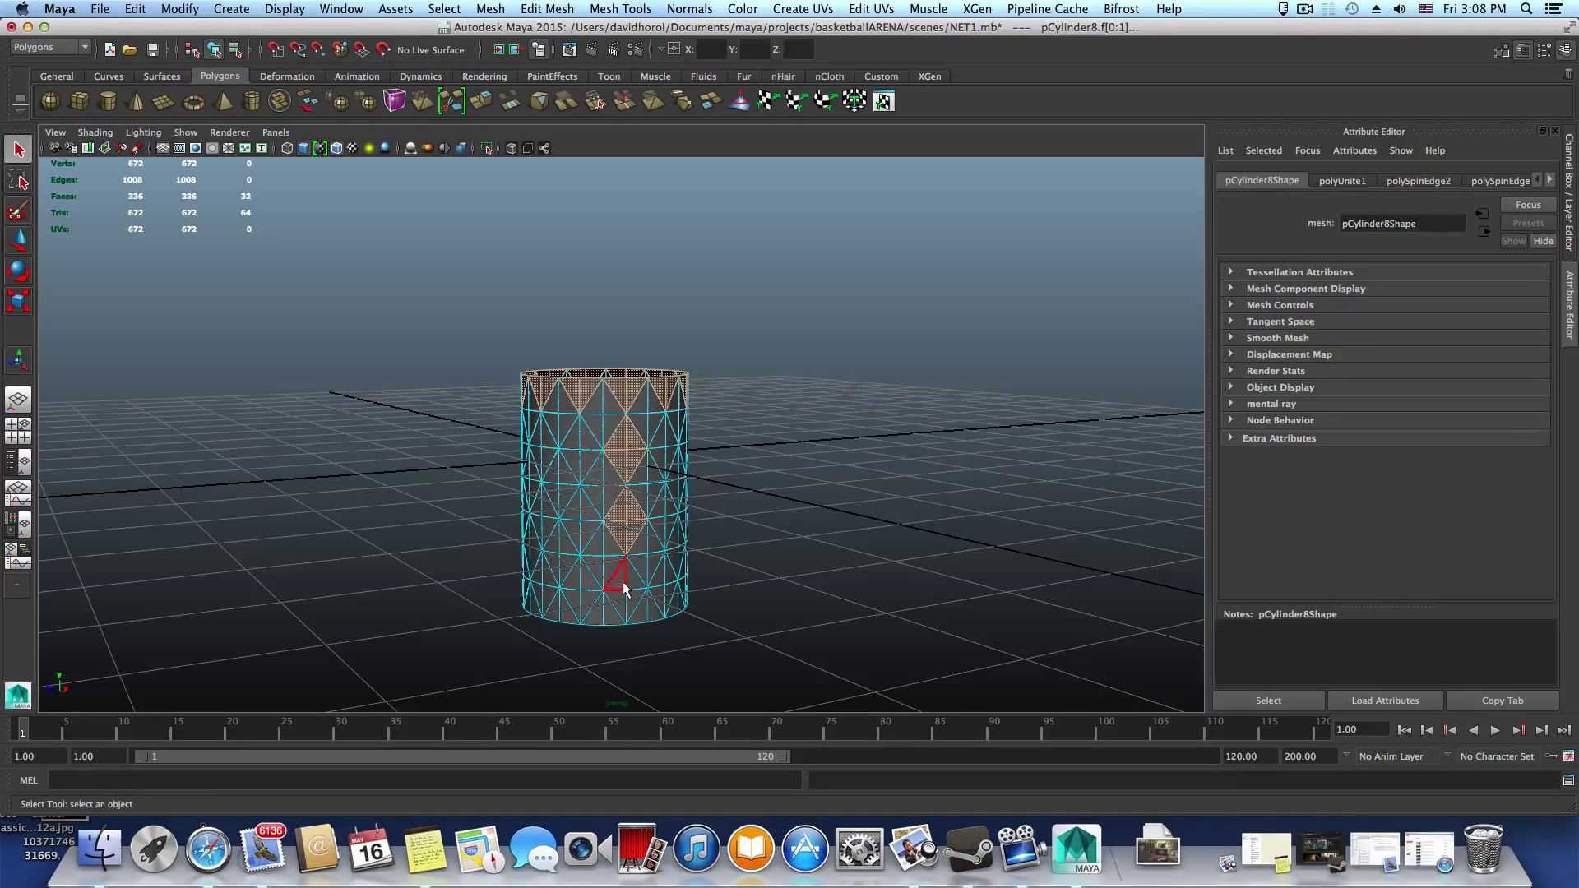
left_click(621, 580, "shift")
left_click(631, 584, "shift")
left_click(632, 598, "shift")
left_click(623, 599, "shift")
Add the middle and upper diamonds of the second column, directly beside the first, to the face selection
left_click(584, 507, "shift")
left_click(569, 508, "shift")
left_click(570, 528, "shift")
left_click(587, 464, "shift")
left_click(573, 462, "shift")
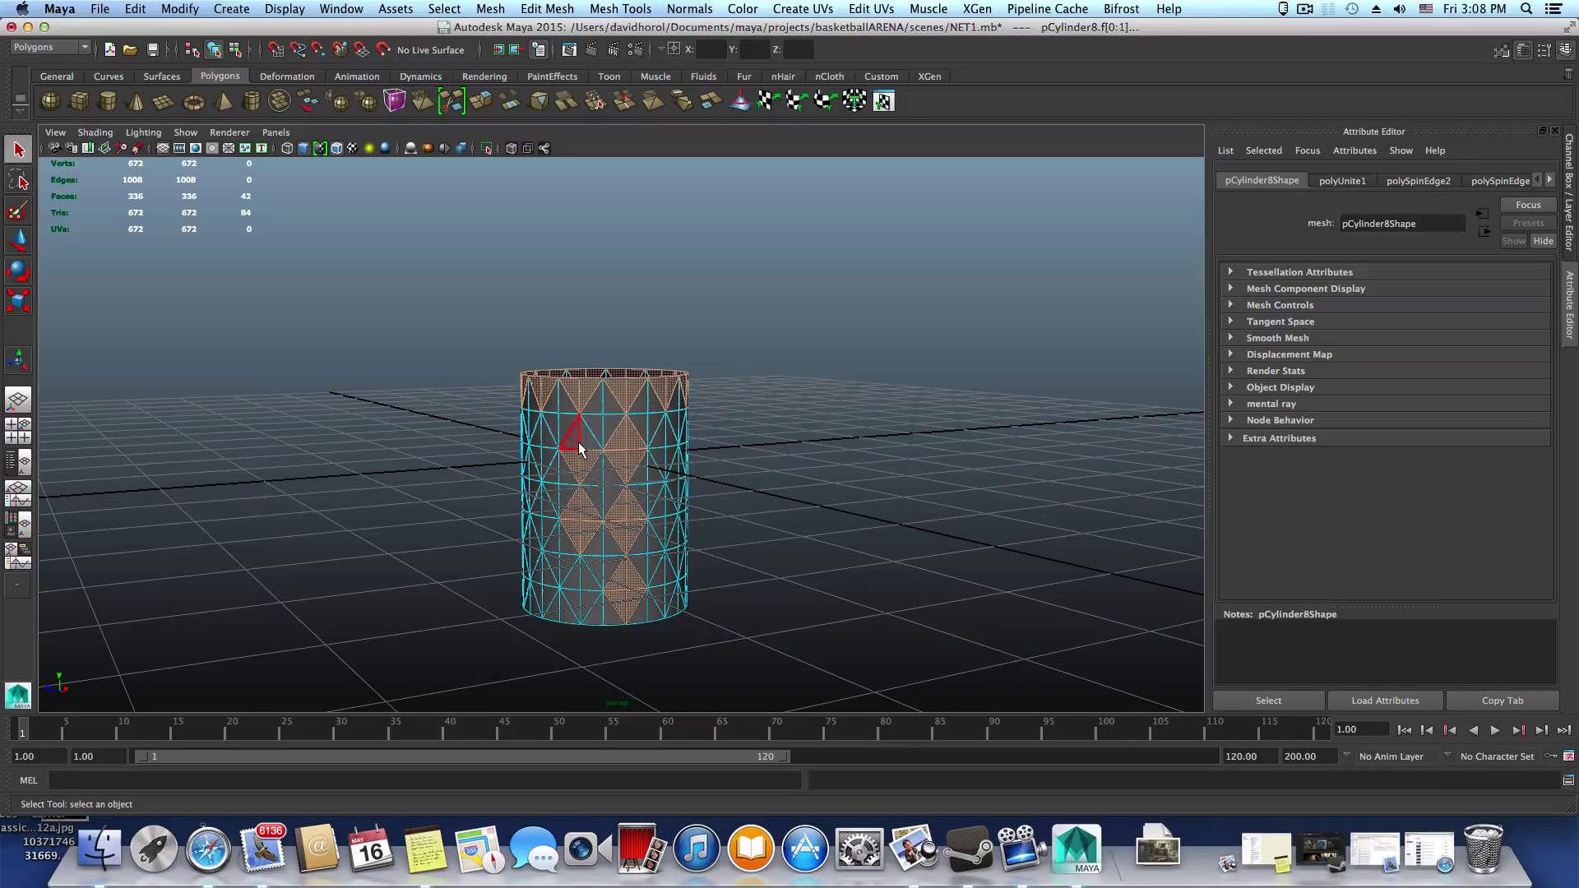
left_click(575, 437, "shift")
left_click(584, 439, "shift")
Add all three diamonds of the third column to the face selection, working from the upper one down to the lowest
left_click_drag(569, 461, 637, 462, "alt")
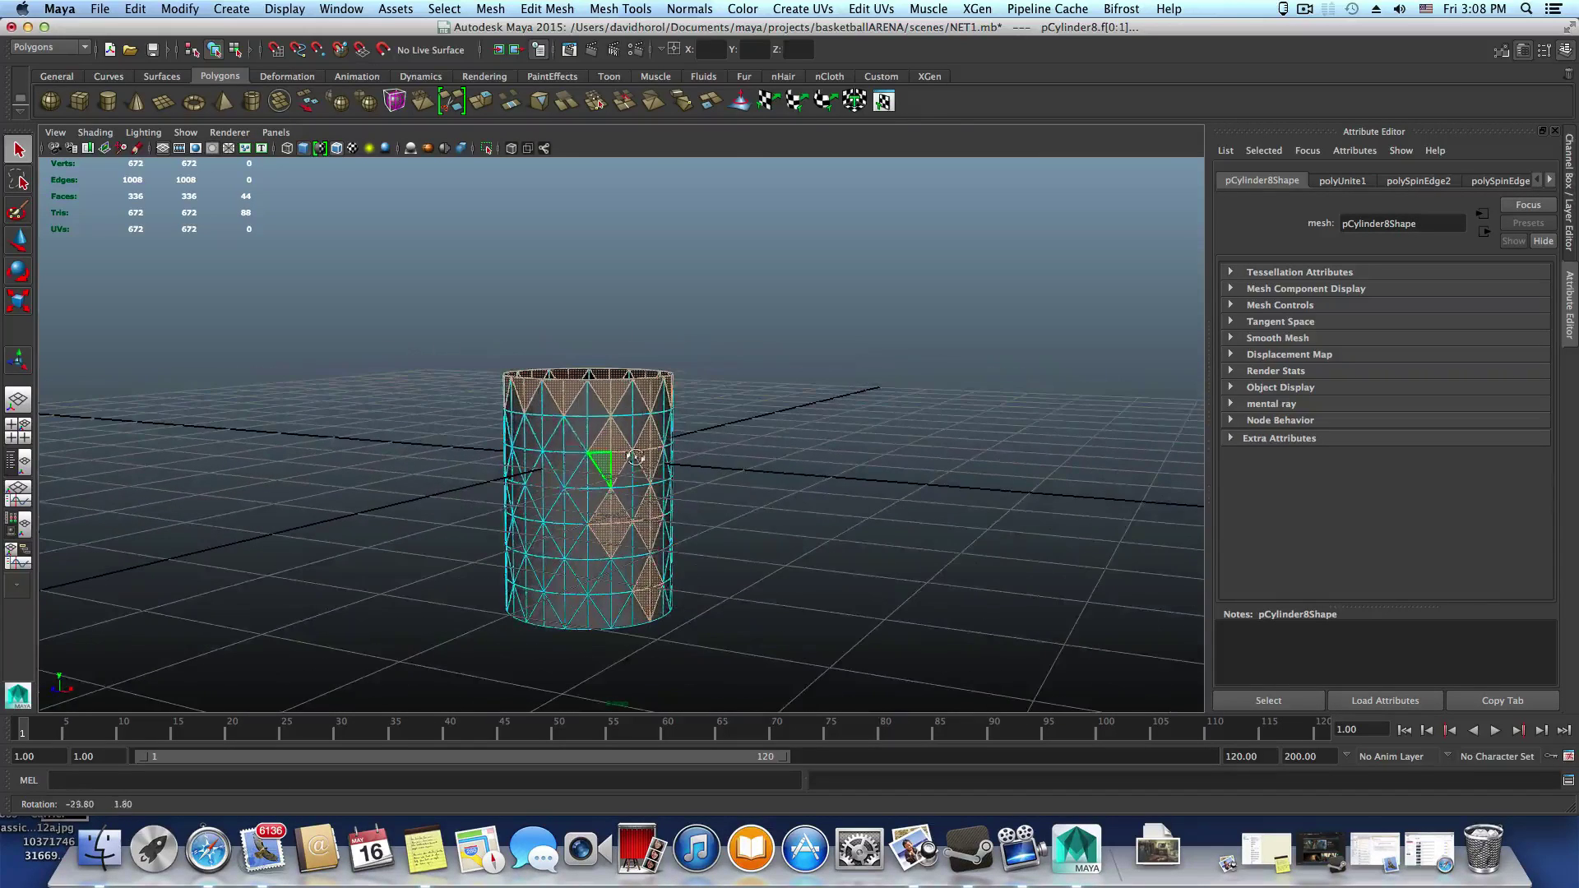
left_click(572, 438, "shift")
left_click(571, 462, "shift")
left_click(559, 465, "shift")
left_click(576, 473, "shift")
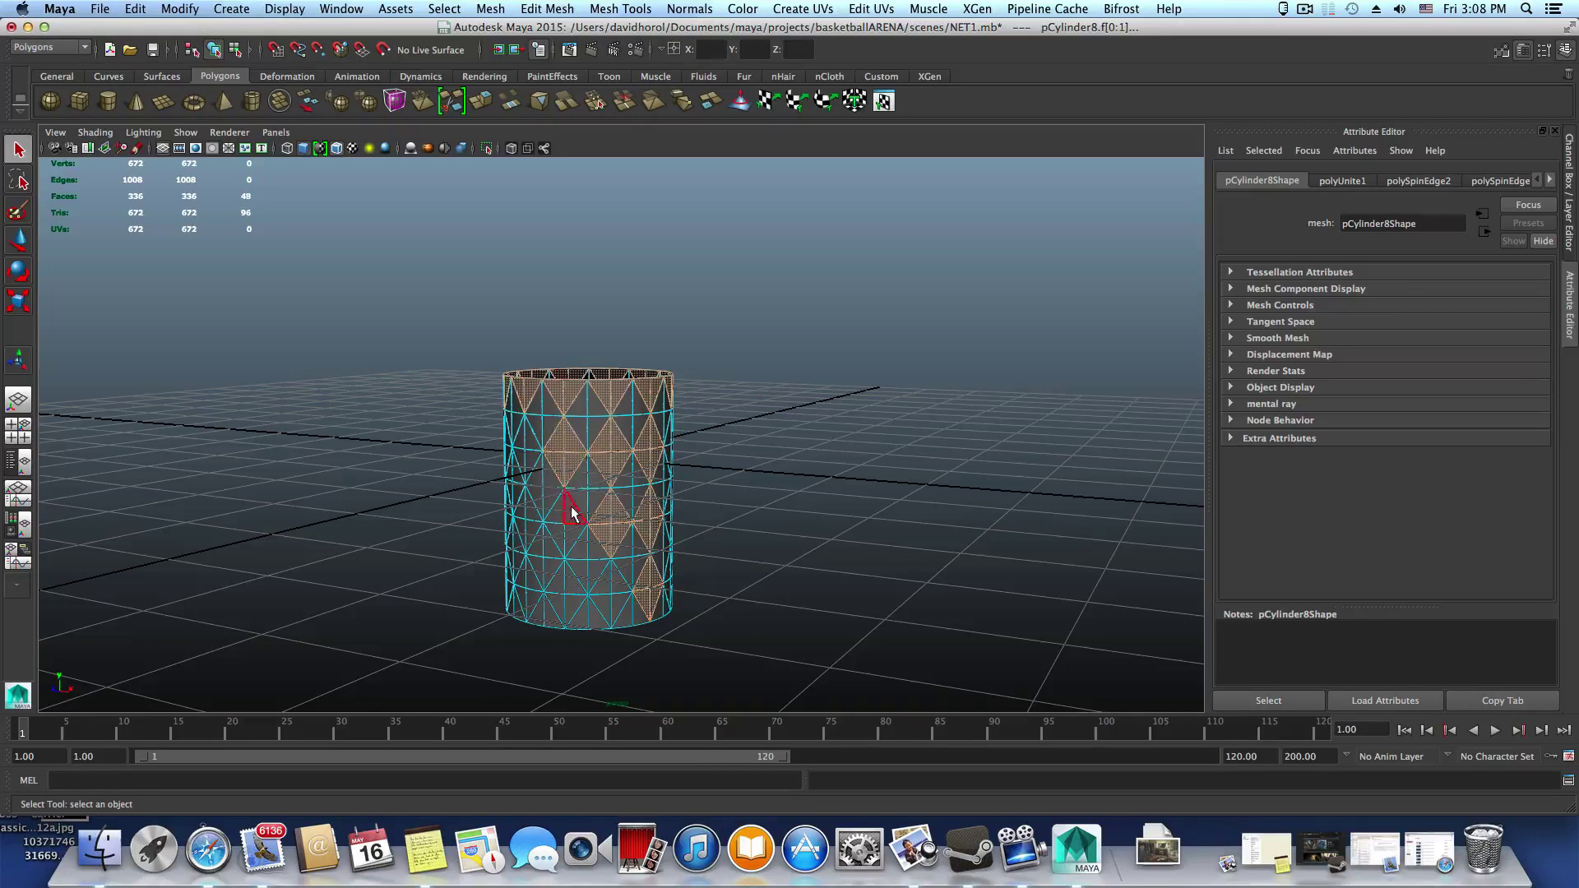
left_click(564, 504, "shift")
left_click(575, 503, "shift")
left_click(568, 540, "shift")
left_click(556, 539, "shift")
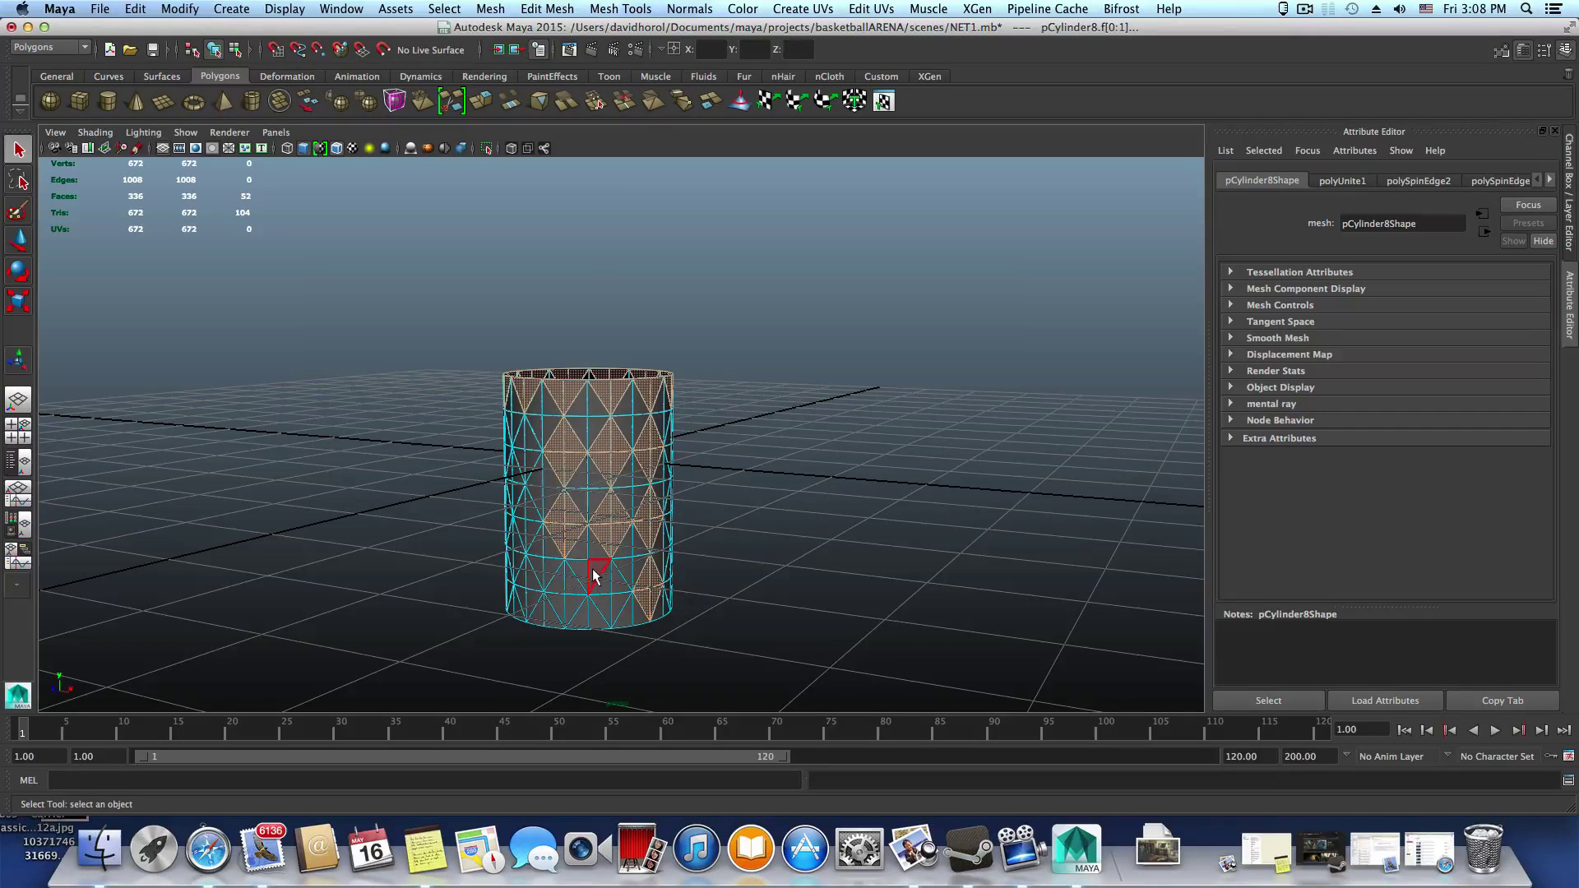
left_click(559, 585, "shift")
left_click(570, 583, "shift")
left_click(571, 602, "shift")
left_click(559, 601, "shift")
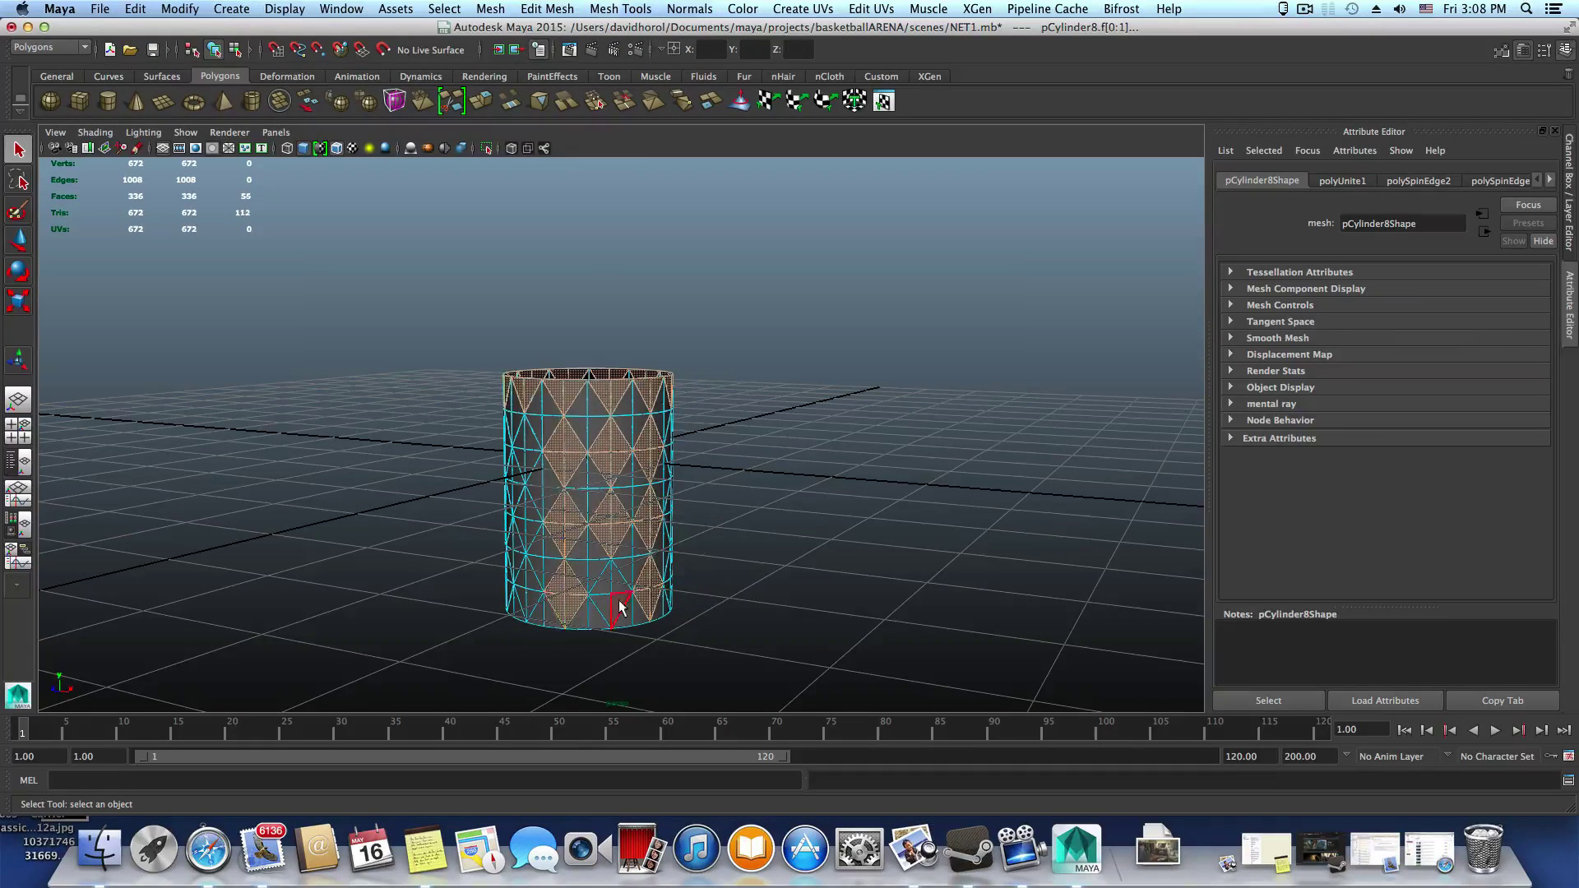
Add the four faces of the second column's missing lowest diamond to the selection
mouse_move(614, 602)
left_mouse_down("alt")
mouse_move(595, 601)
mouse_move(598, 582)
mouse_move(612, 598)
left_mouse_up("alt")
left_click(604, 585, "shift")
left_click(592, 585, "shift")
left_click(593, 603, "shift")
left_click(606, 602, "shift")
Add all three diamonds of the fourth column to the face selection, from the lowest up to the upper one
left_click(585, 607, "shift")
left_click(583, 591, "shift")
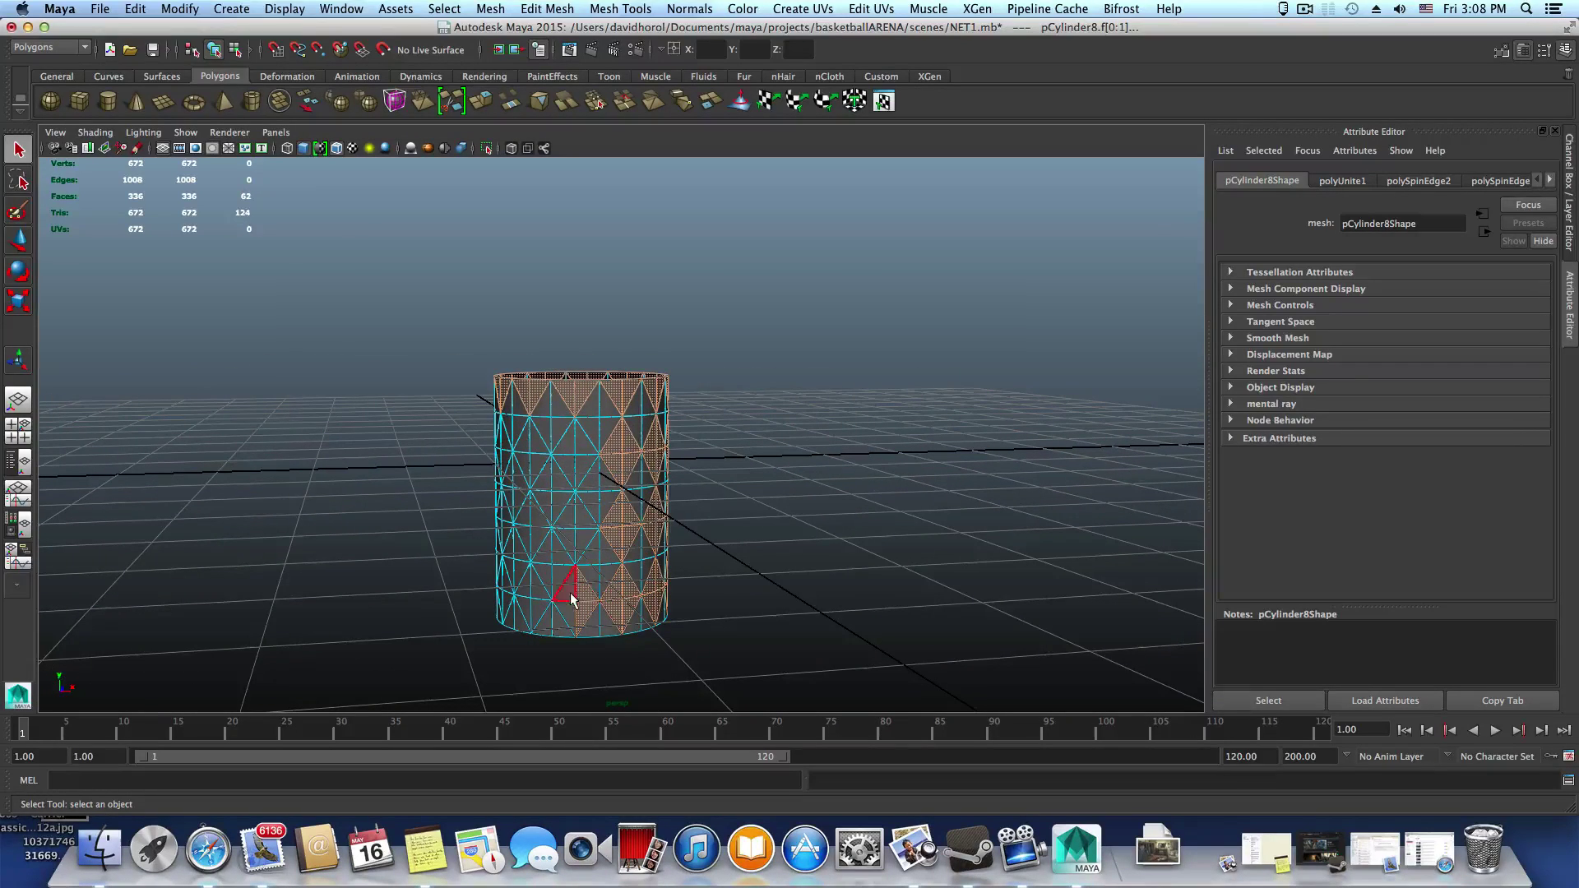
left_click(570, 592, "shift")
left_click(568, 610, "shift")
left_click(582, 544, "shift")
left_click(566, 548, "shift")
left_click(566, 513, "shift")
left_click(585, 511, "shift")
left_click(579, 473, "shift")
left_click(567, 469, "shift")
left_click(568, 445, "shift")
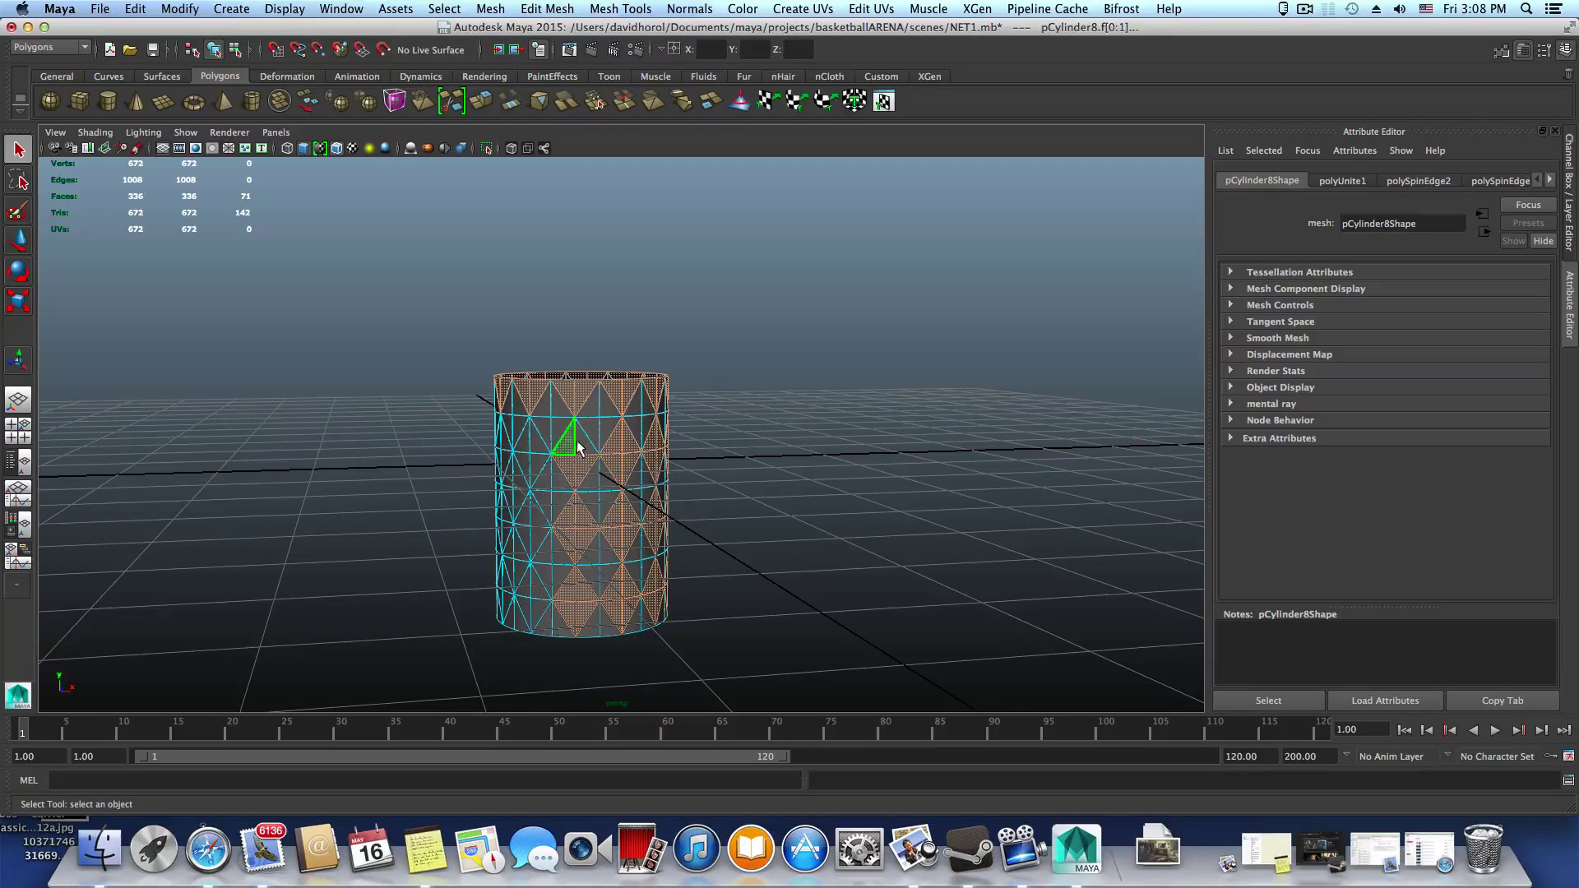
left_click(579, 441, "shift")
Add the upper, middle and lowest diamonds of the fifth column around the tube to the face selection
left_click_drag(581, 495, 630, 493, "alt")
left_click(580, 444, "shift")
left_click(559, 449, "shift")
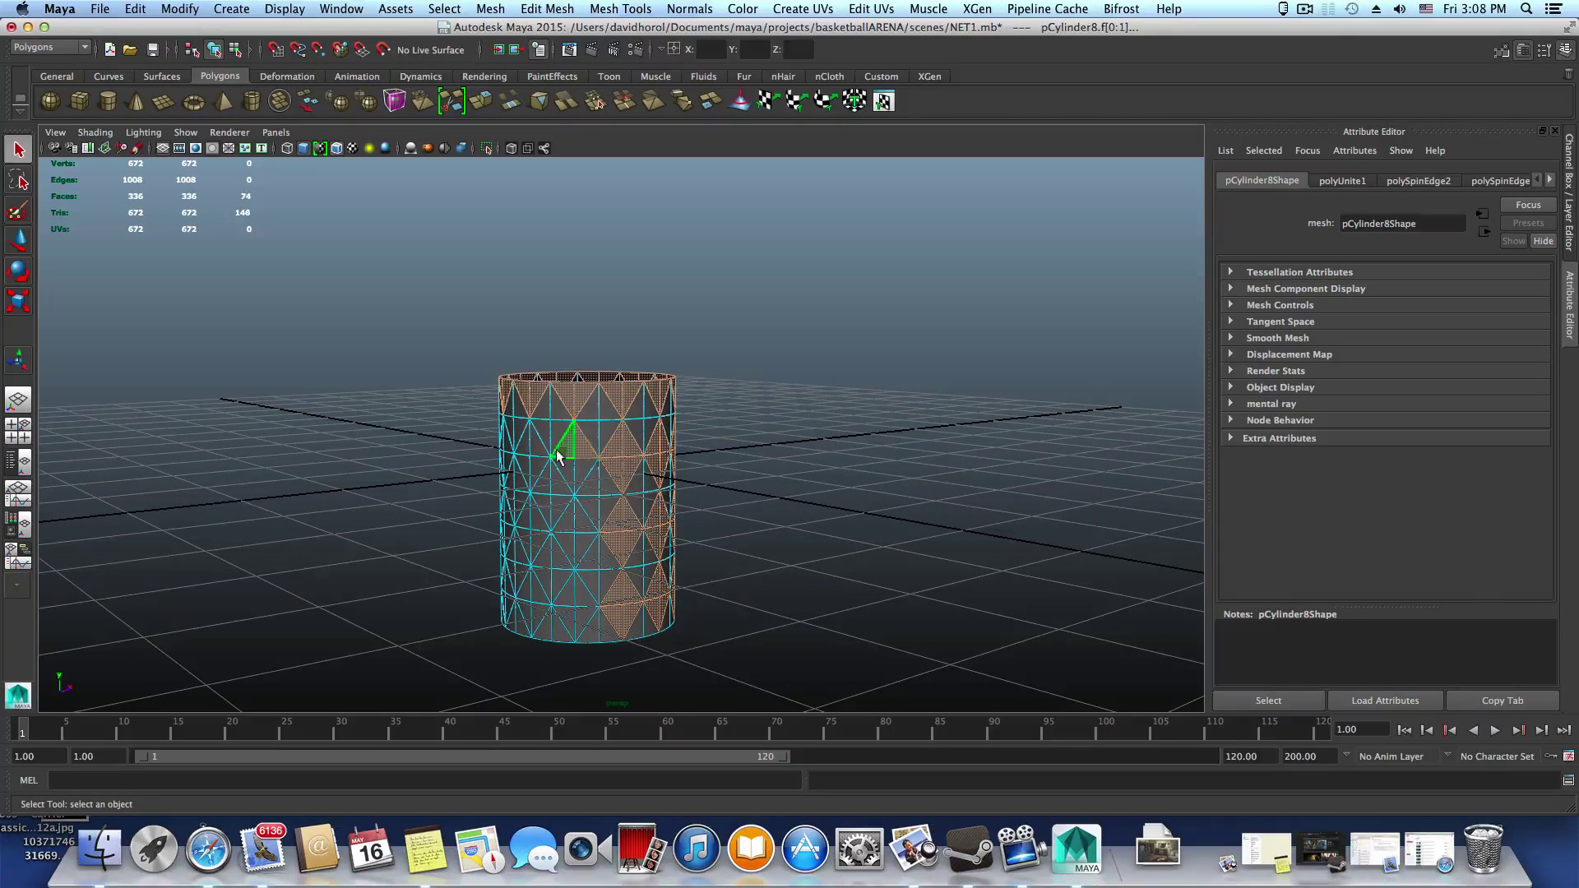
left_click(565, 468, "shift")
left_click(579, 470, "shift")
left_click(581, 544, "shift")
left_click(566, 525, "shift")
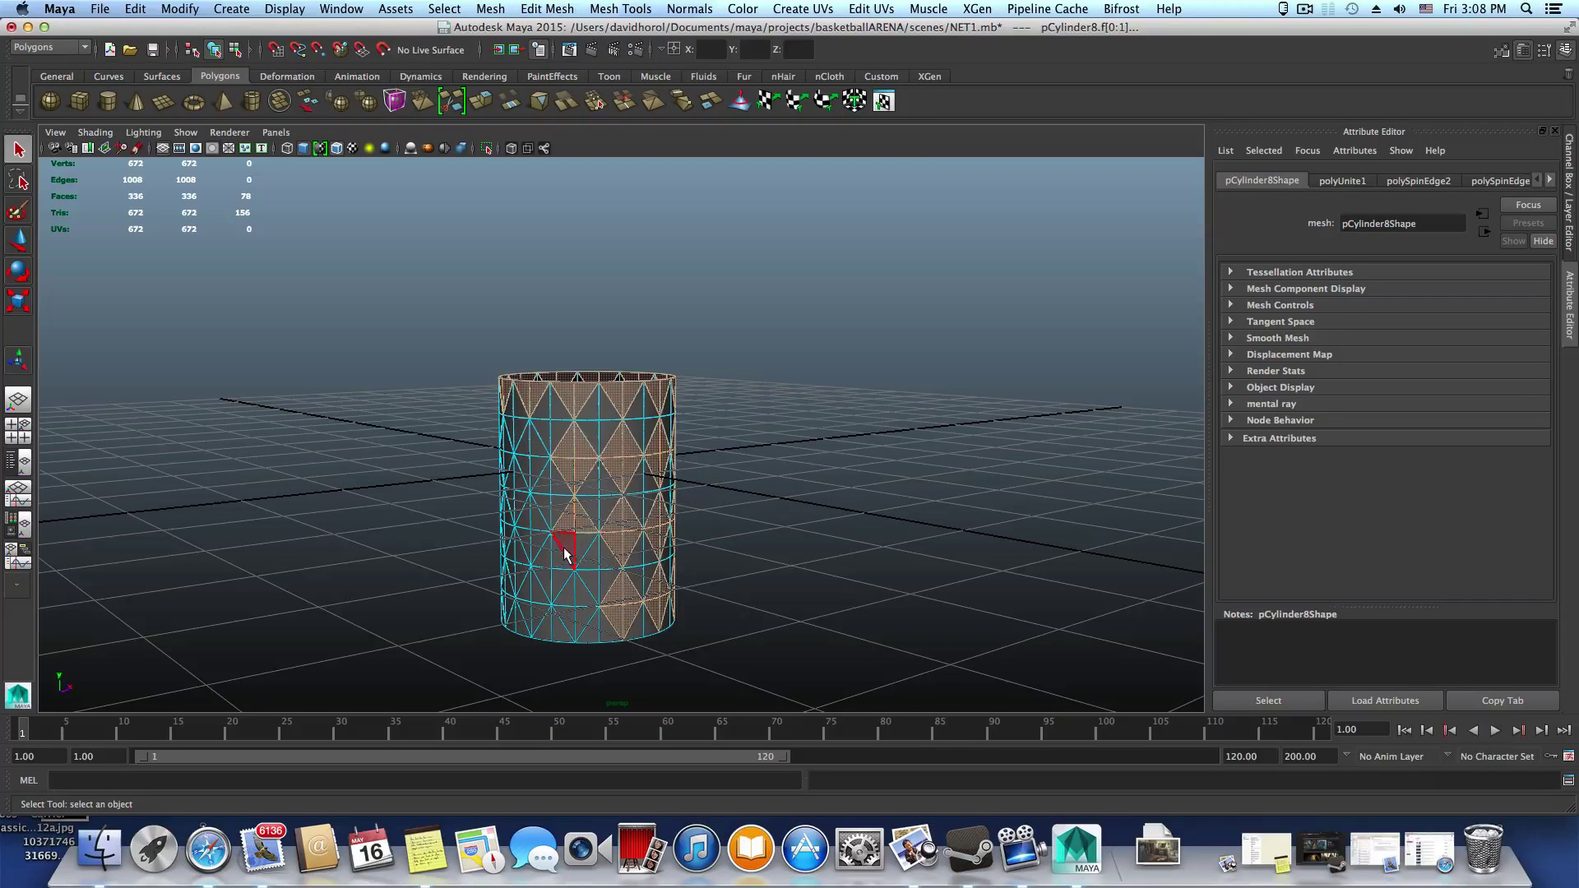
left_click(564, 546, "shift")
left_click(584, 526, "shift")
left_click(582, 619, "shift")
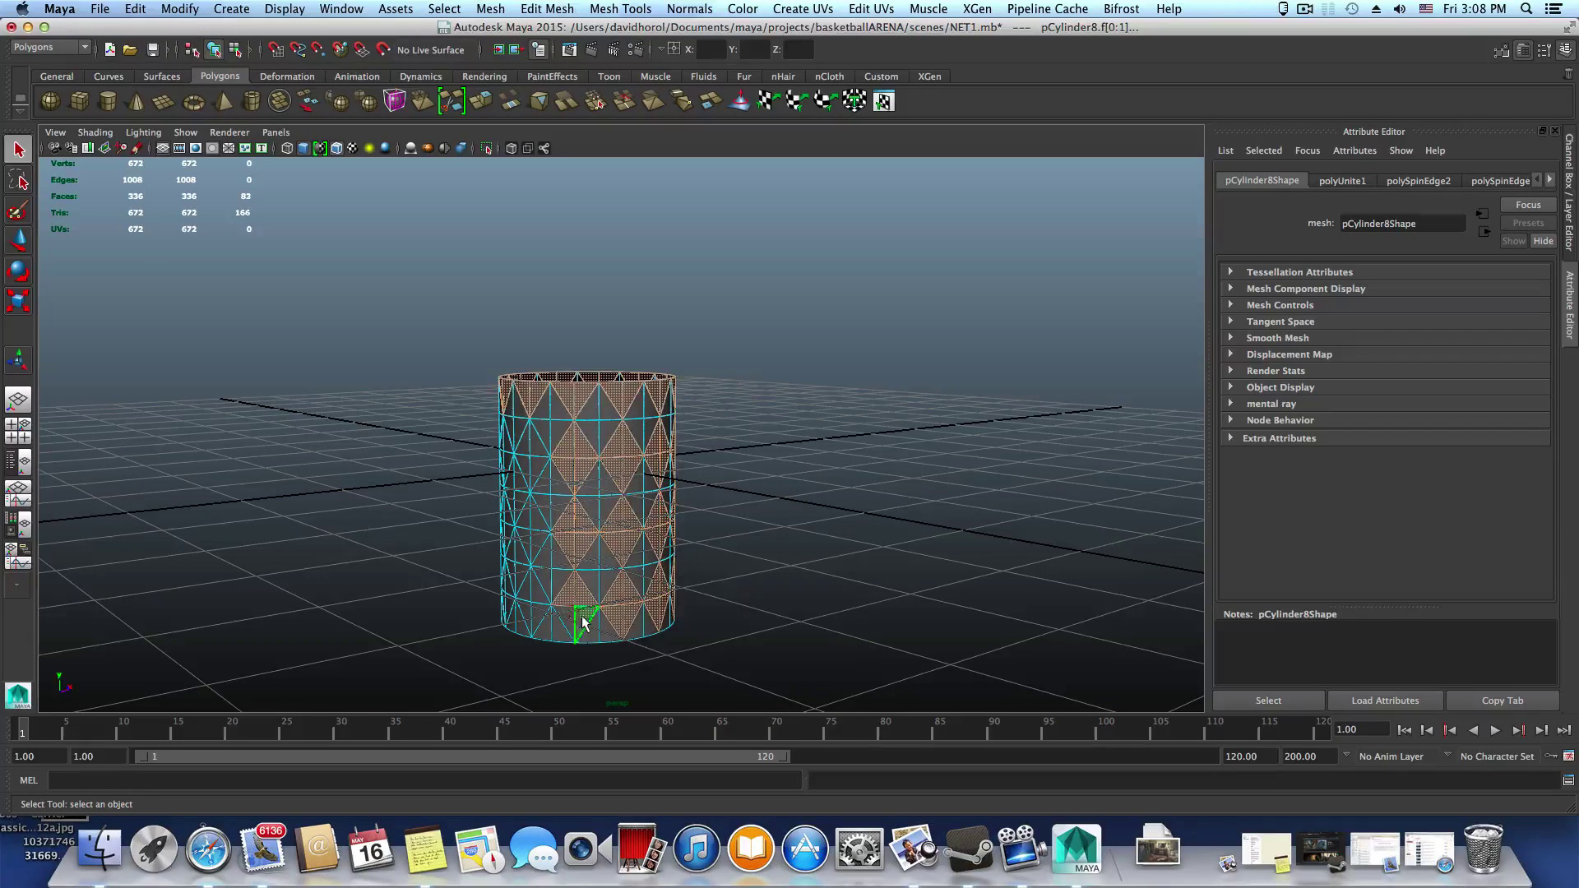
left_click(568, 618, "shift")
Add the lowest, middle and upper diamonds of the sixth column around the tube to the face selection
left_click_drag(570, 604, 618, 600, "alt")
left_click(578, 603, "shift")
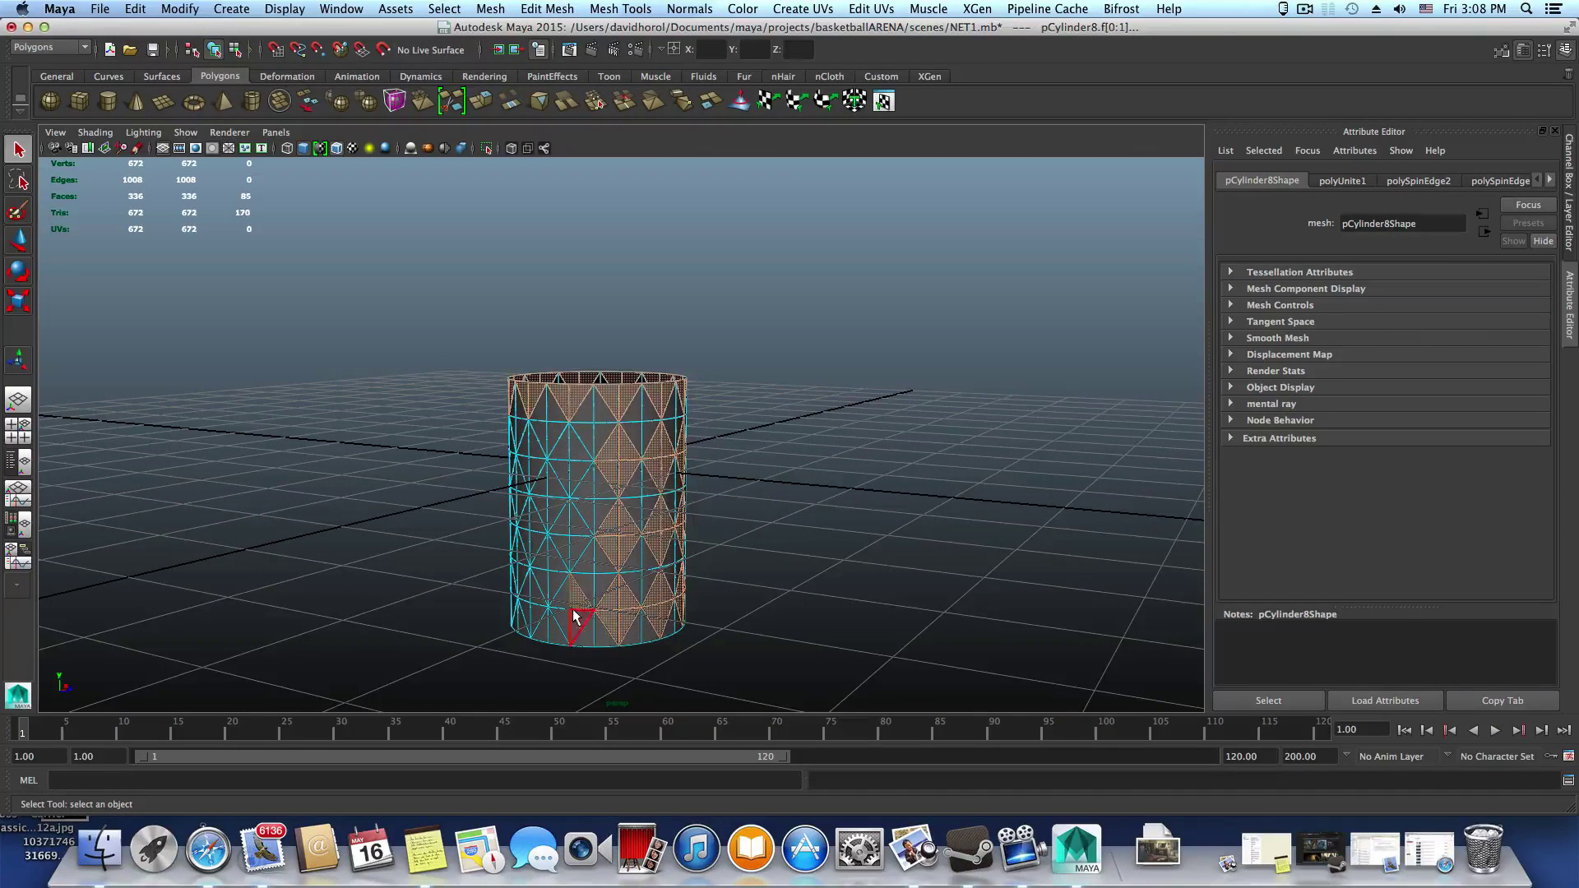
left_click(576, 617, "shift")
left_click(564, 619, "shift")
left_click(564, 603, "shift")
left_click(578, 547, "shift")
left_click(564, 526, "shift")
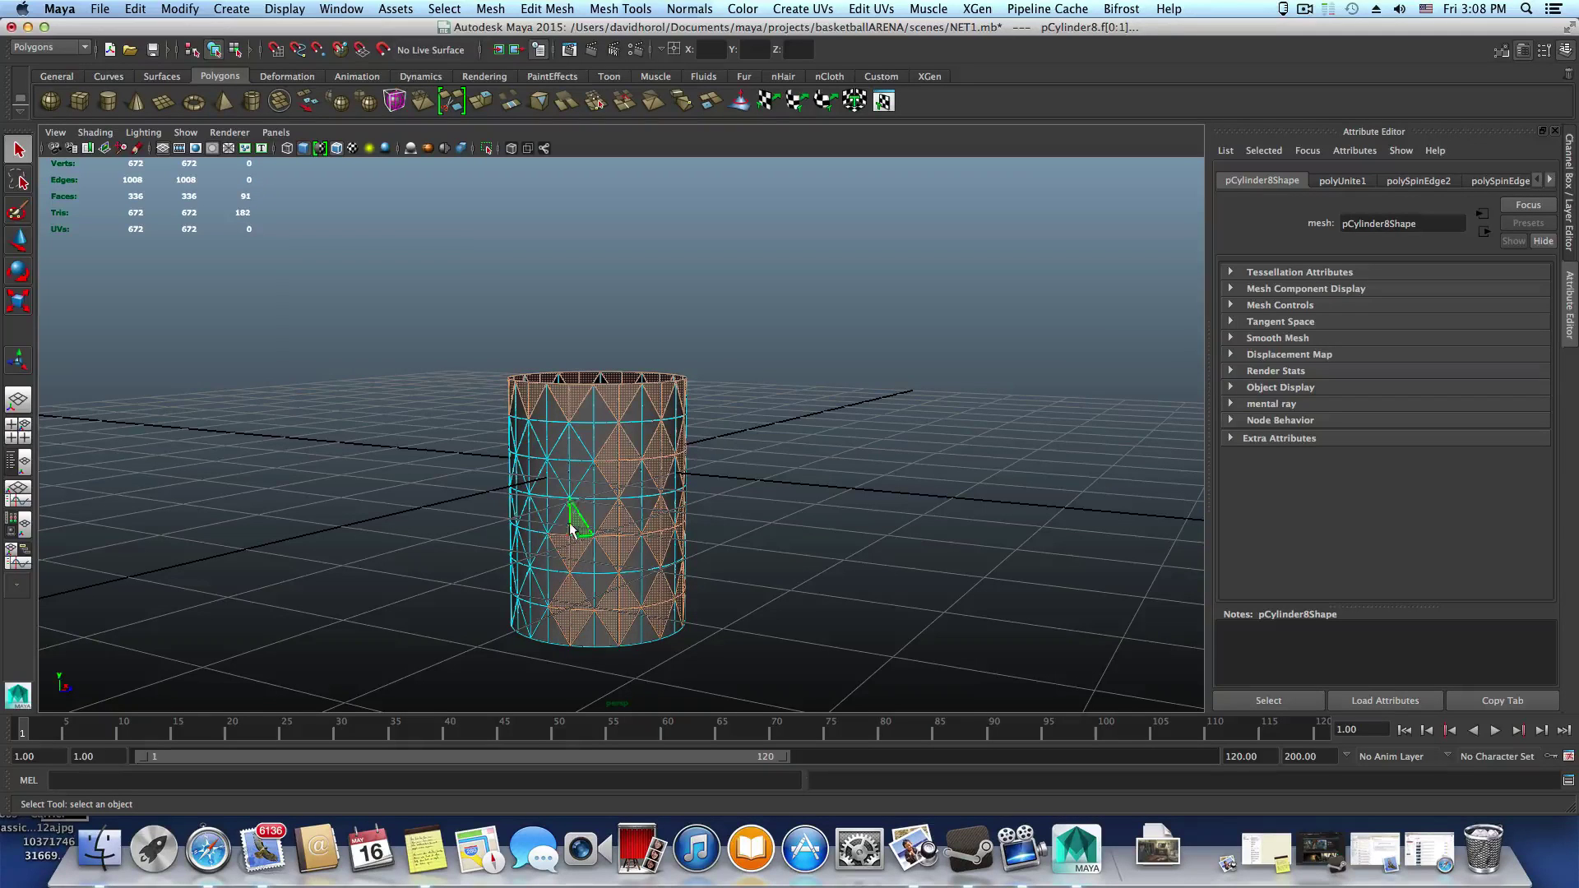
left_click(566, 497, "shift")
left_click(554, 471, "shift")
left_click(557, 481, "shift")
left_click(569, 455, "shift")
left_click(566, 451, "shift")
left_click(576, 451, "shift")
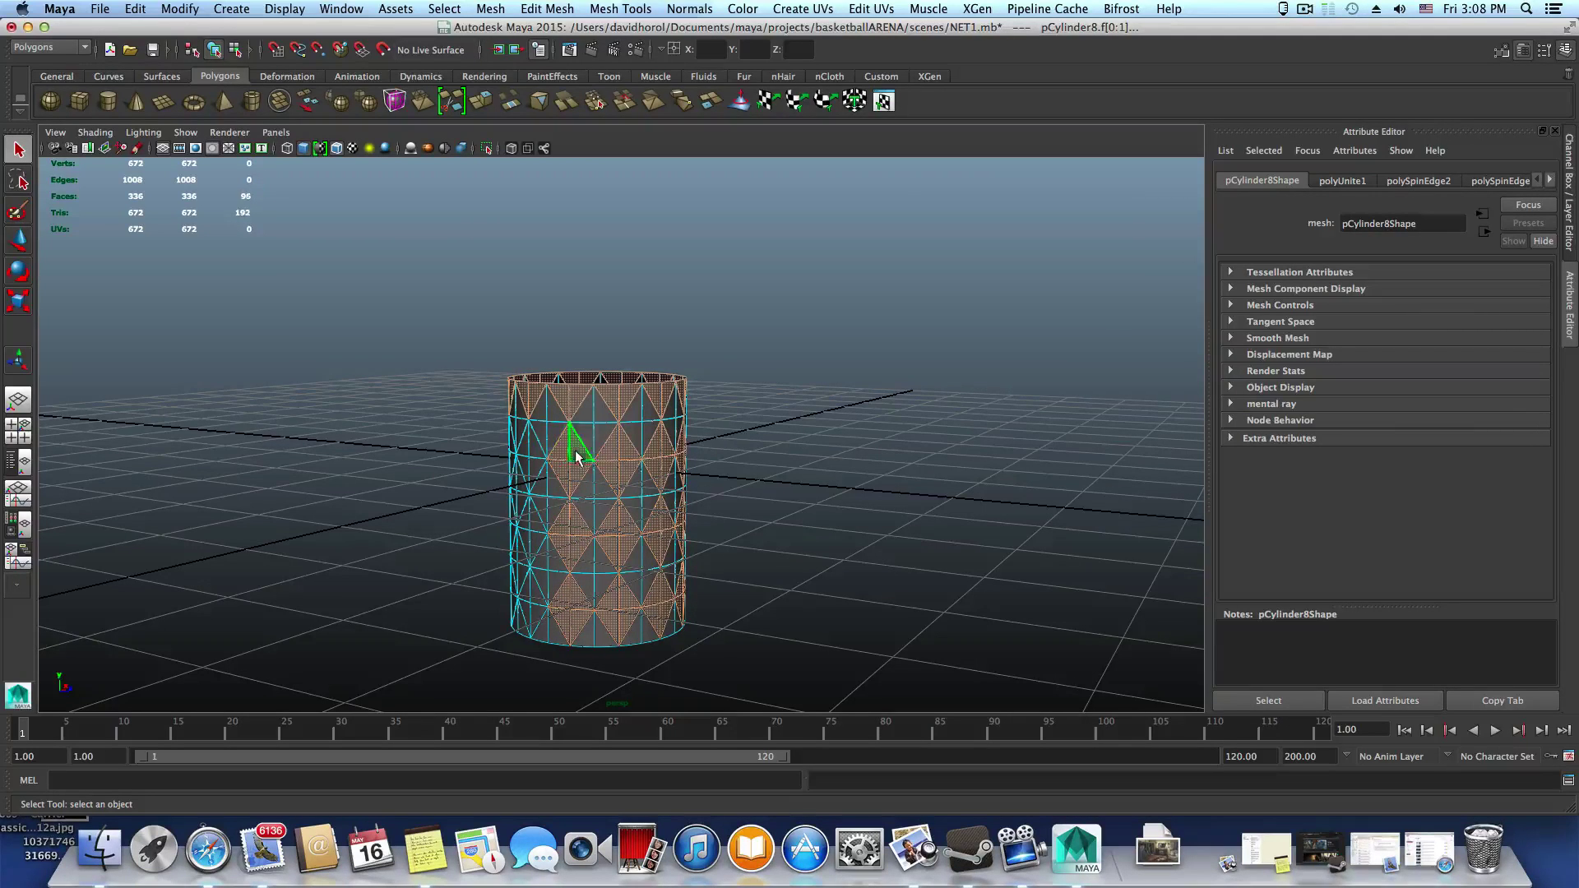
Add the upper, middle and lowest diamonds of the seventh column around the tube to the face selection
left_click_drag(567, 526, 653, 497, "alt")
left_click(631, 463, "shift")
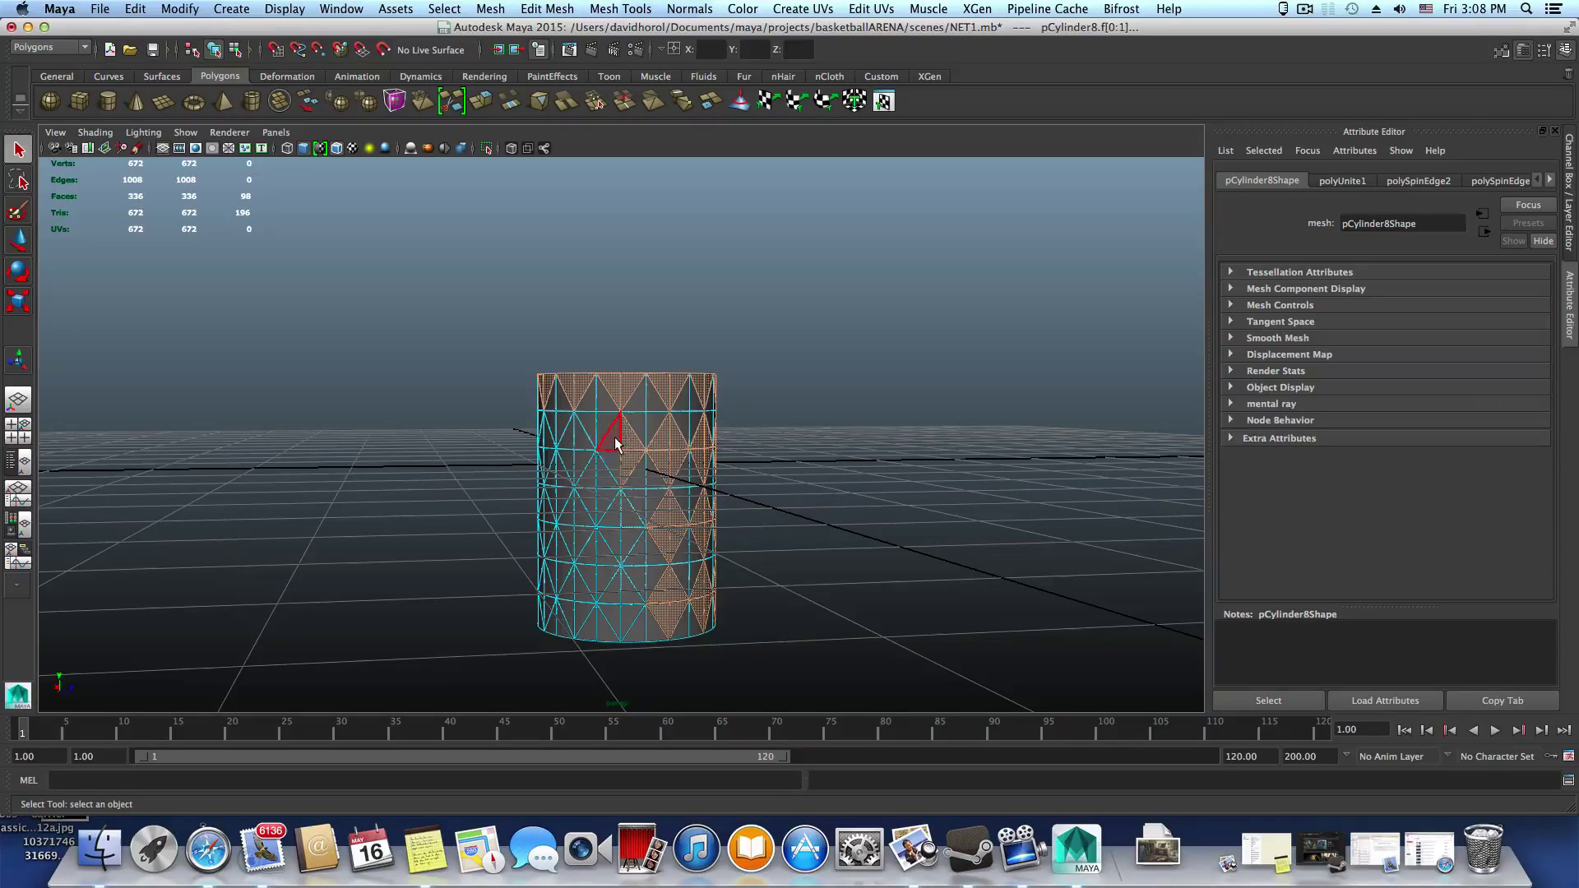
left_click(615, 438, "shift")
left_click(616, 462, "shift")
left_click(629, 537, "shift")
left_click(630, 520, "shift")
left_click(617, 522, "shift")
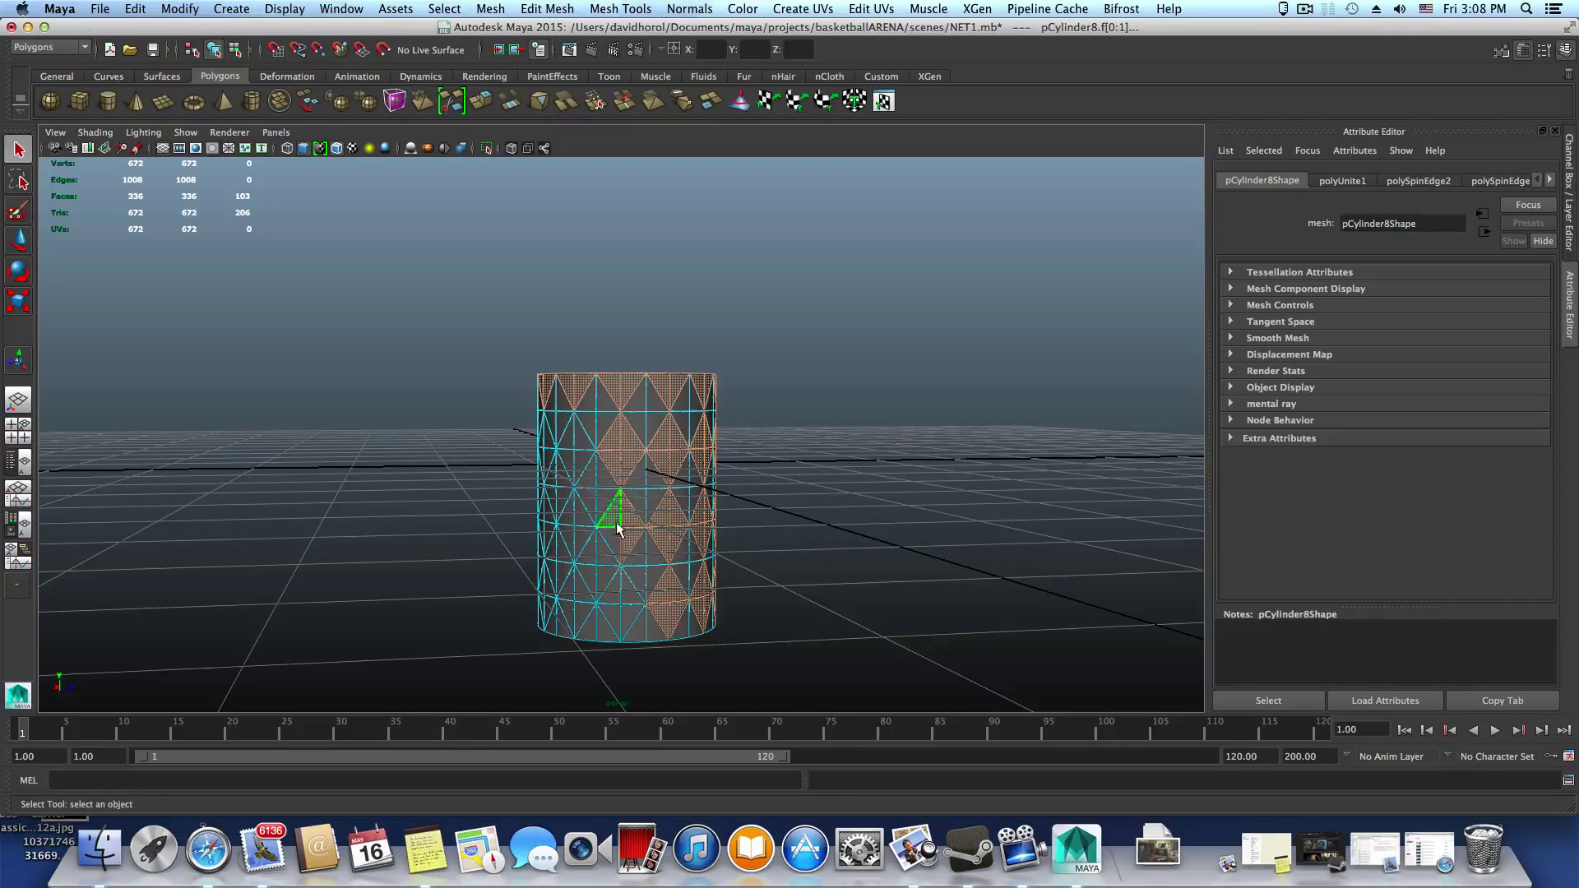
left_click(611, 538, "shift")
left_click(609, 583, "shift")
left_click(626, 587, "shift")
left_click(627, 616, "shift")
left_click(604, 616, "shift")
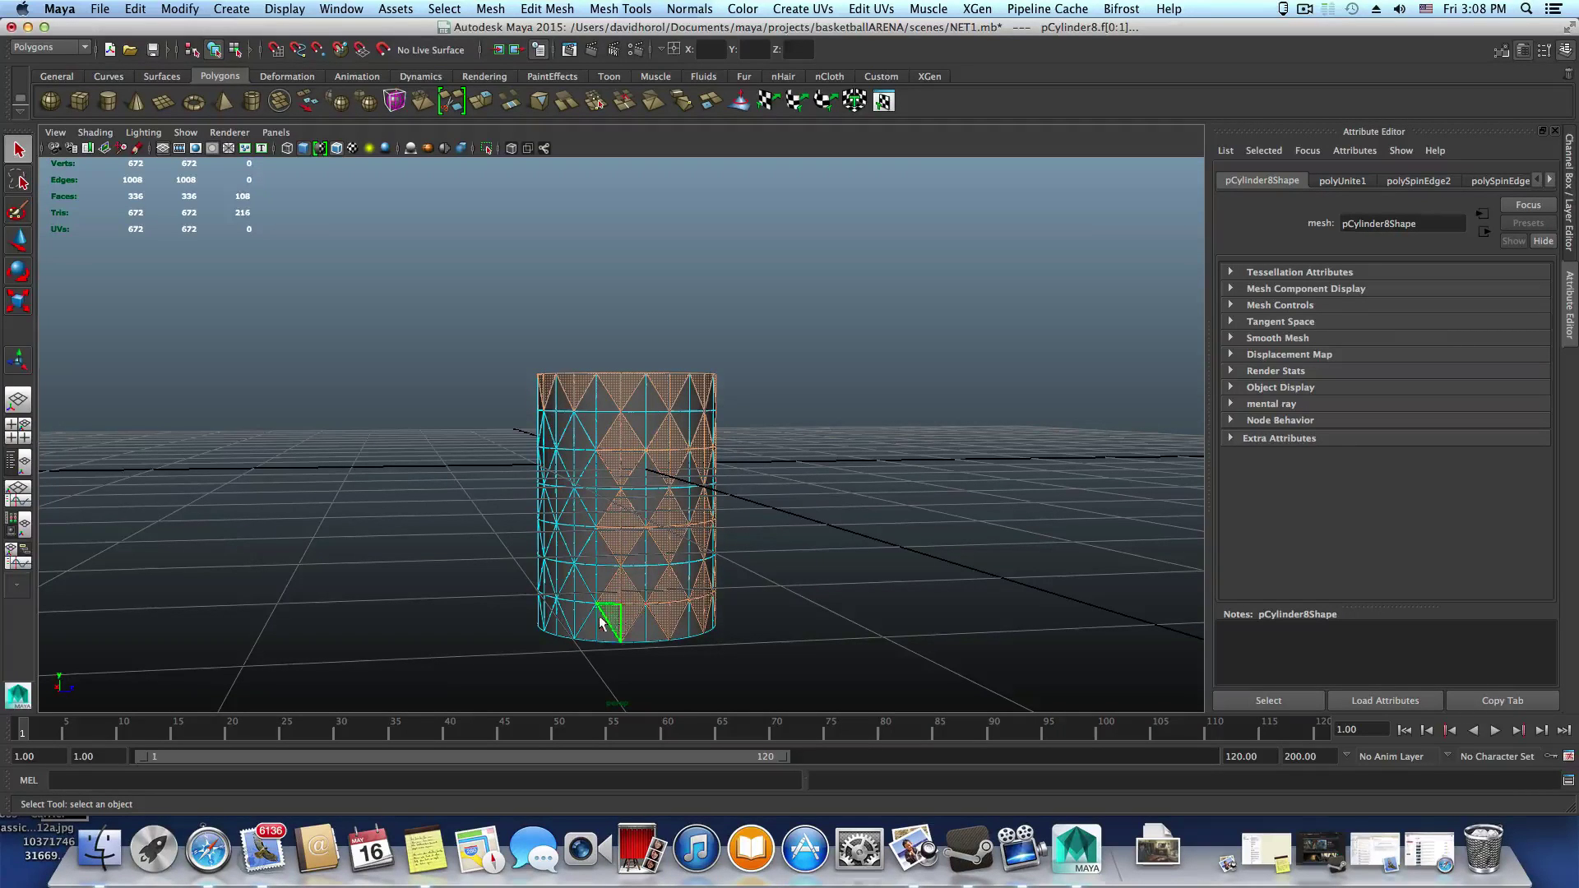
Add the lowest, middle and upper diamonds of the eighth column around the tube to the face selection
left_click_drag(600, 623, 645, 585, "alt")
left_click(626, 622, "shift")
left_click(625, 597, "shift")
left_click(617, 598, "shift")
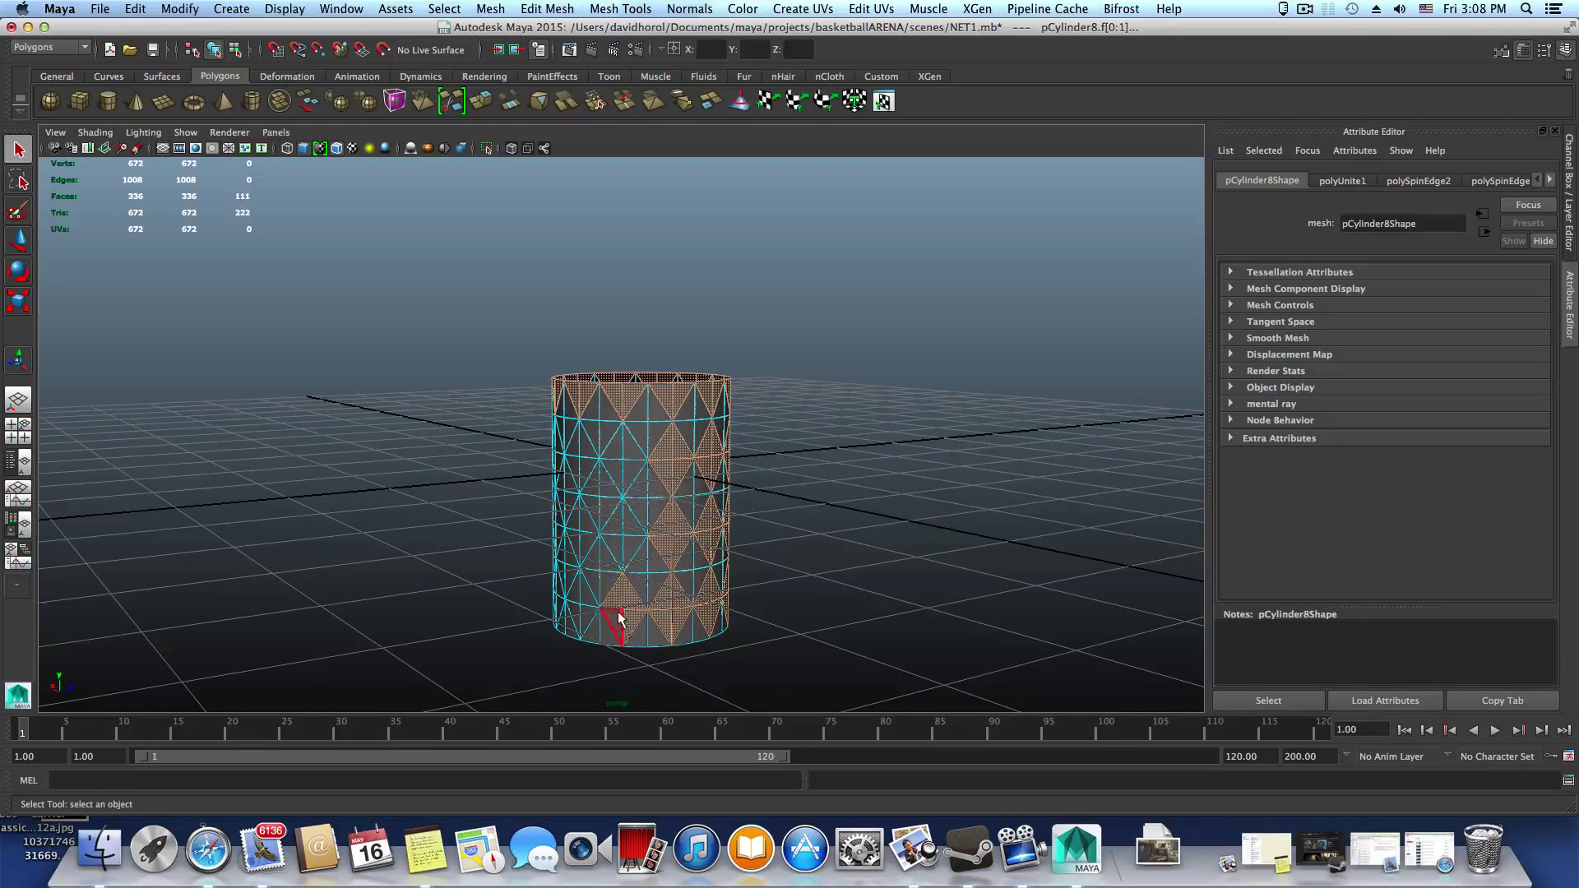
left_click(616, 619, "shift")
left_click(627, 543, "shift")
left_click(619, 538, "shift")
left_click(617, 524, "shift")
left_click(627, 523, "shift")
left_click(627, 471, "shift")
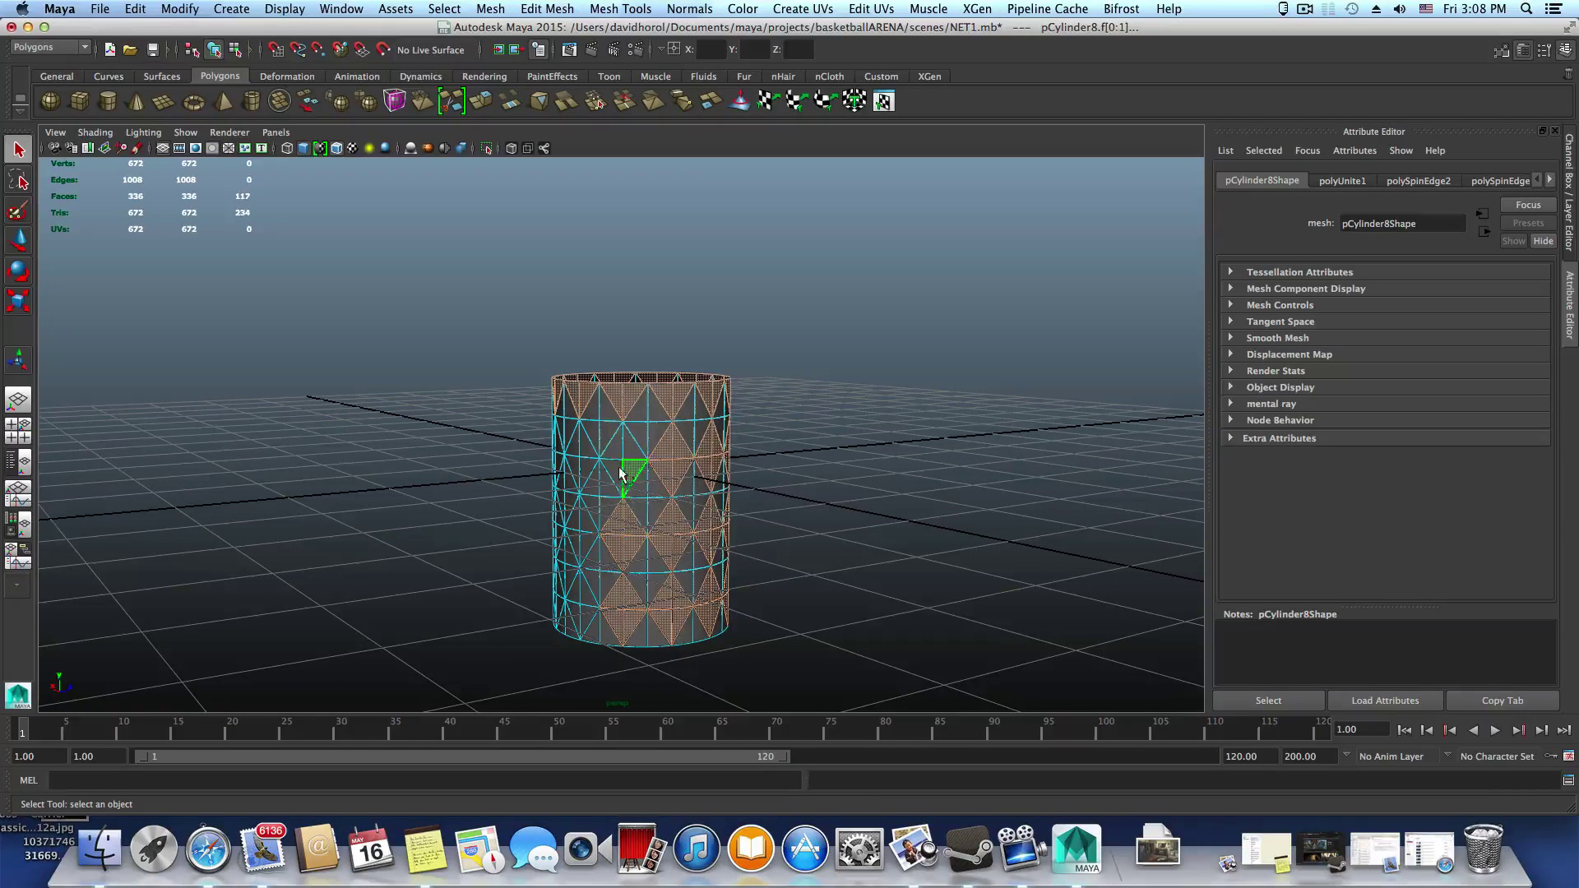
left_click(618, 448, "shift")
left_click(629, 449, "shift")
Add the upper, middle and lowest diamonds of the ninth column around the tube to the face selection
left_click_drag(630, 515, 688, 531, "alt")
left_click(633, 445, "shift")
left_click(618, 445, "shift")
left_click(627, 461, "shift")
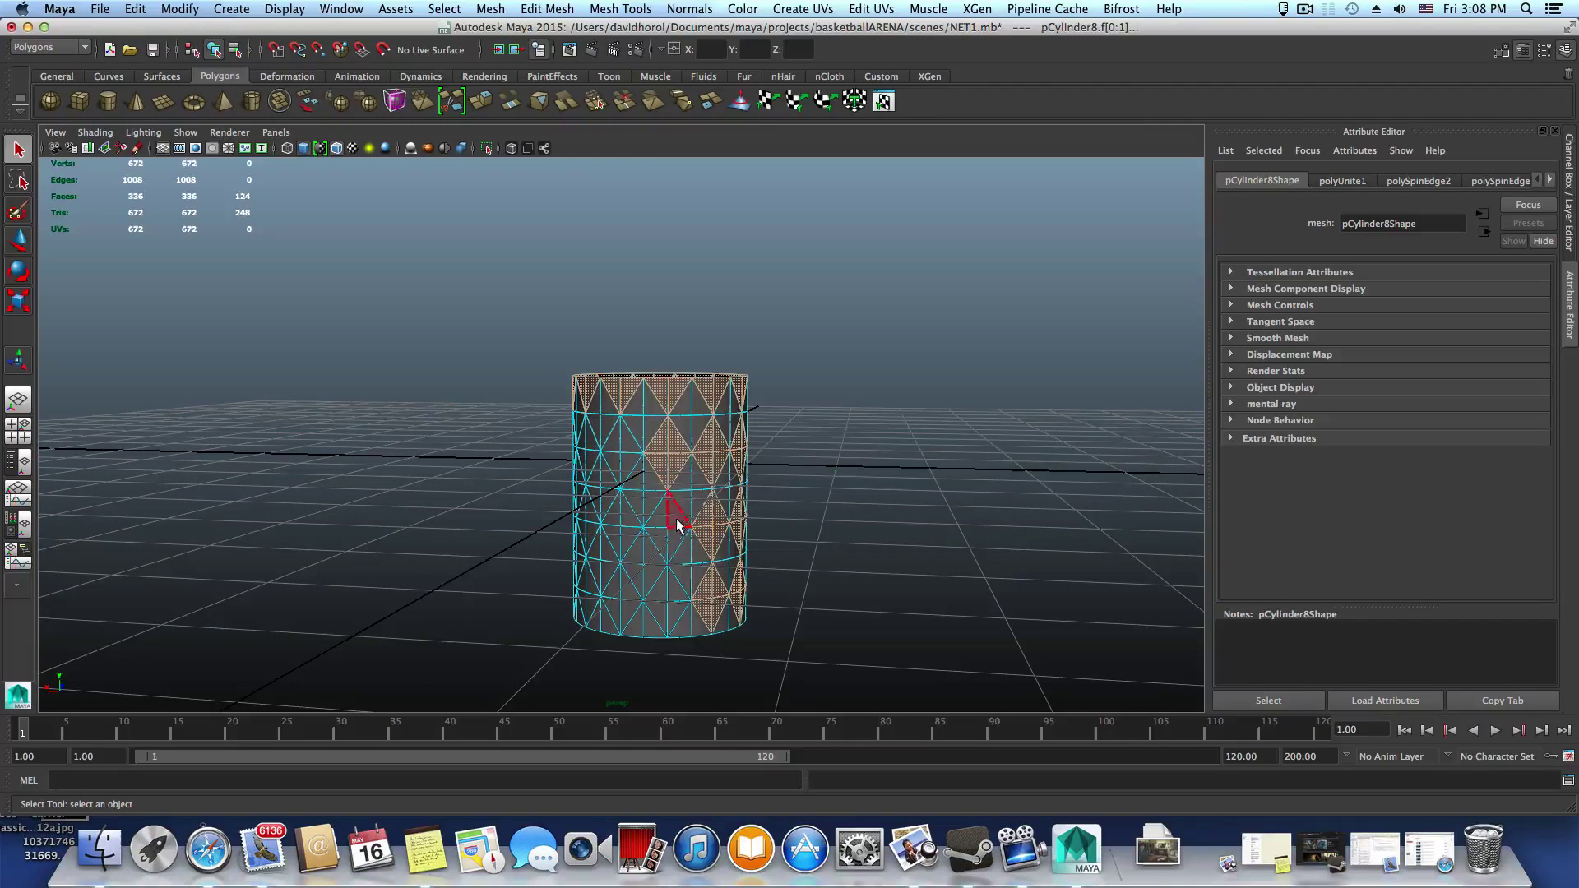
left_click(675, 518, "shift")
left_click(673, 536, "shift")
left_click(656, 517, "shift")
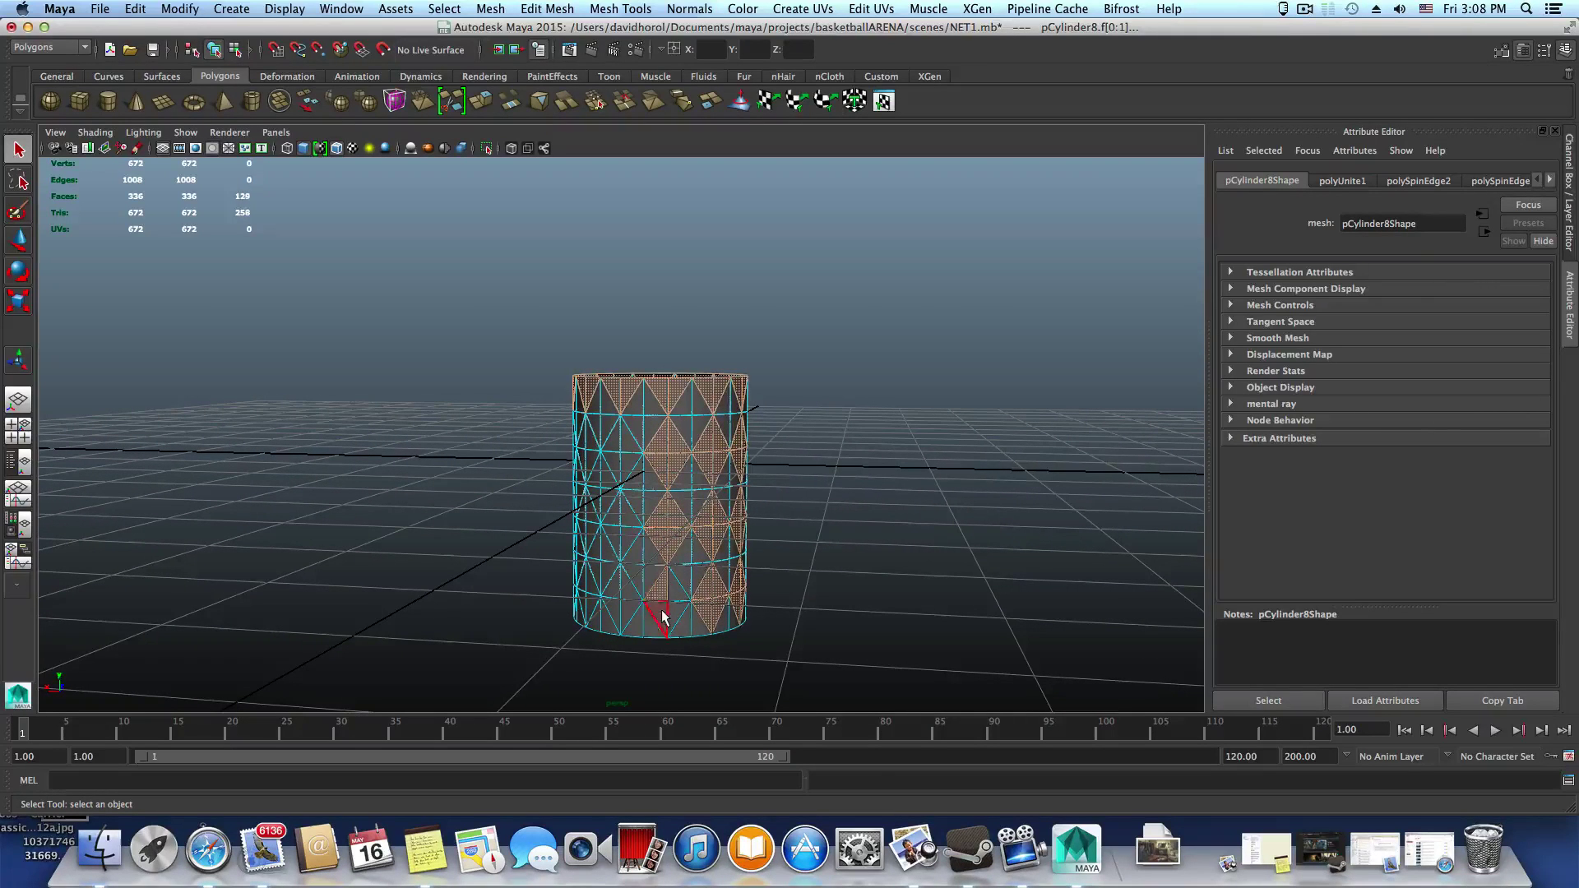
left_click(671, 608, "shift")
left_click(673, 591, "shift")
Add the lowest, middle and upper diamonds of the tenth column around the tube to the face selection
left_click_drag(666, 599, 698, 607, "alt")
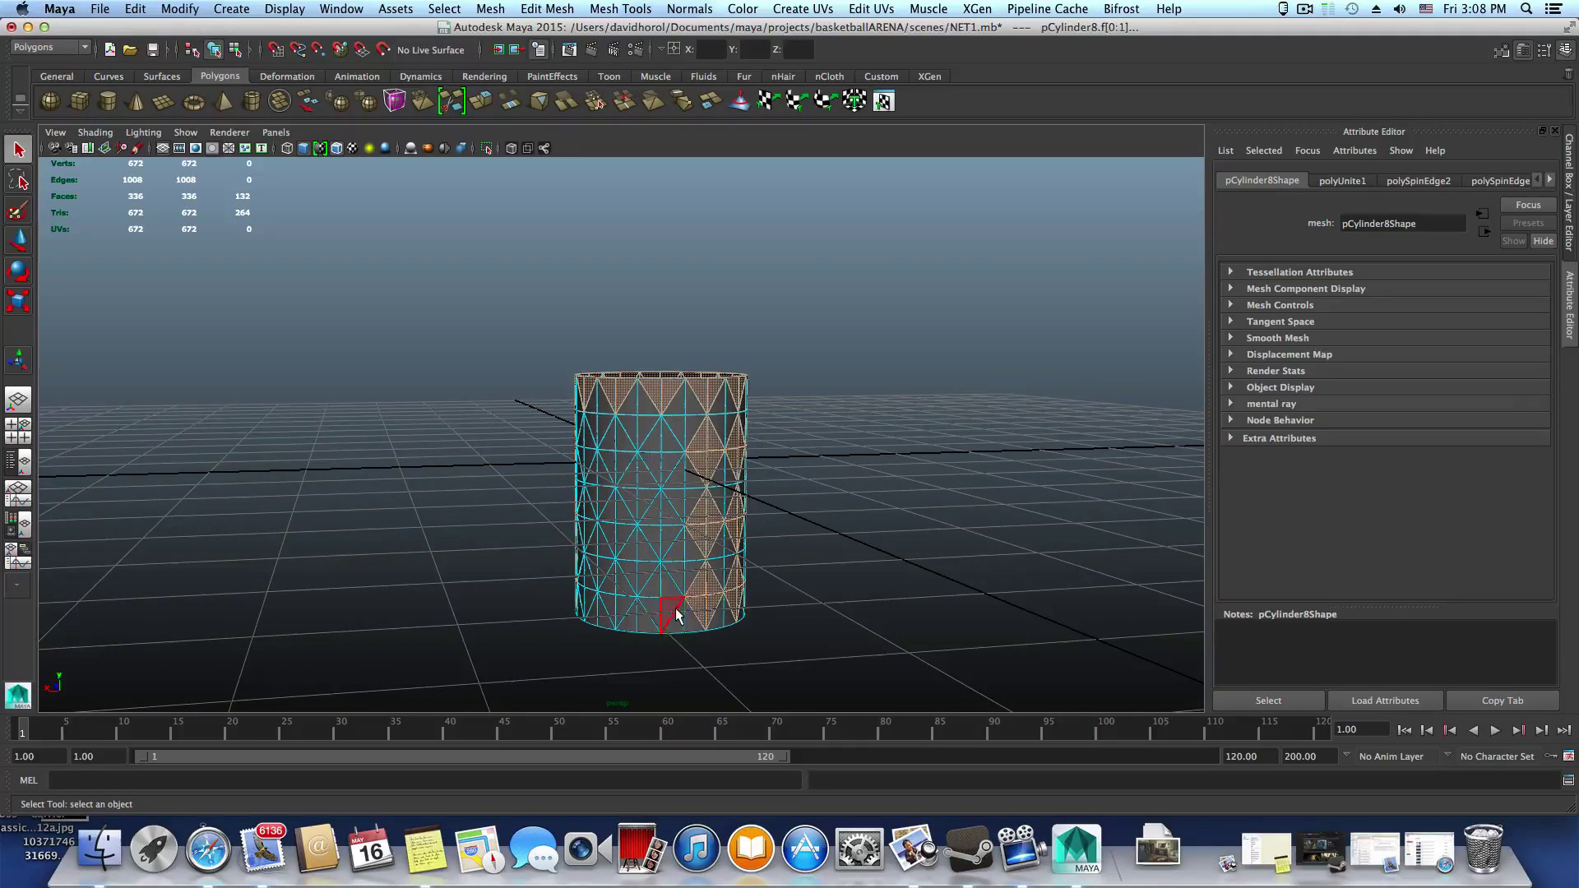
left_click(673, 607, "shift")
left_click(668, 588, "shift")
left_click(650, 603, "shift")
left_click(652, 534, "shift")
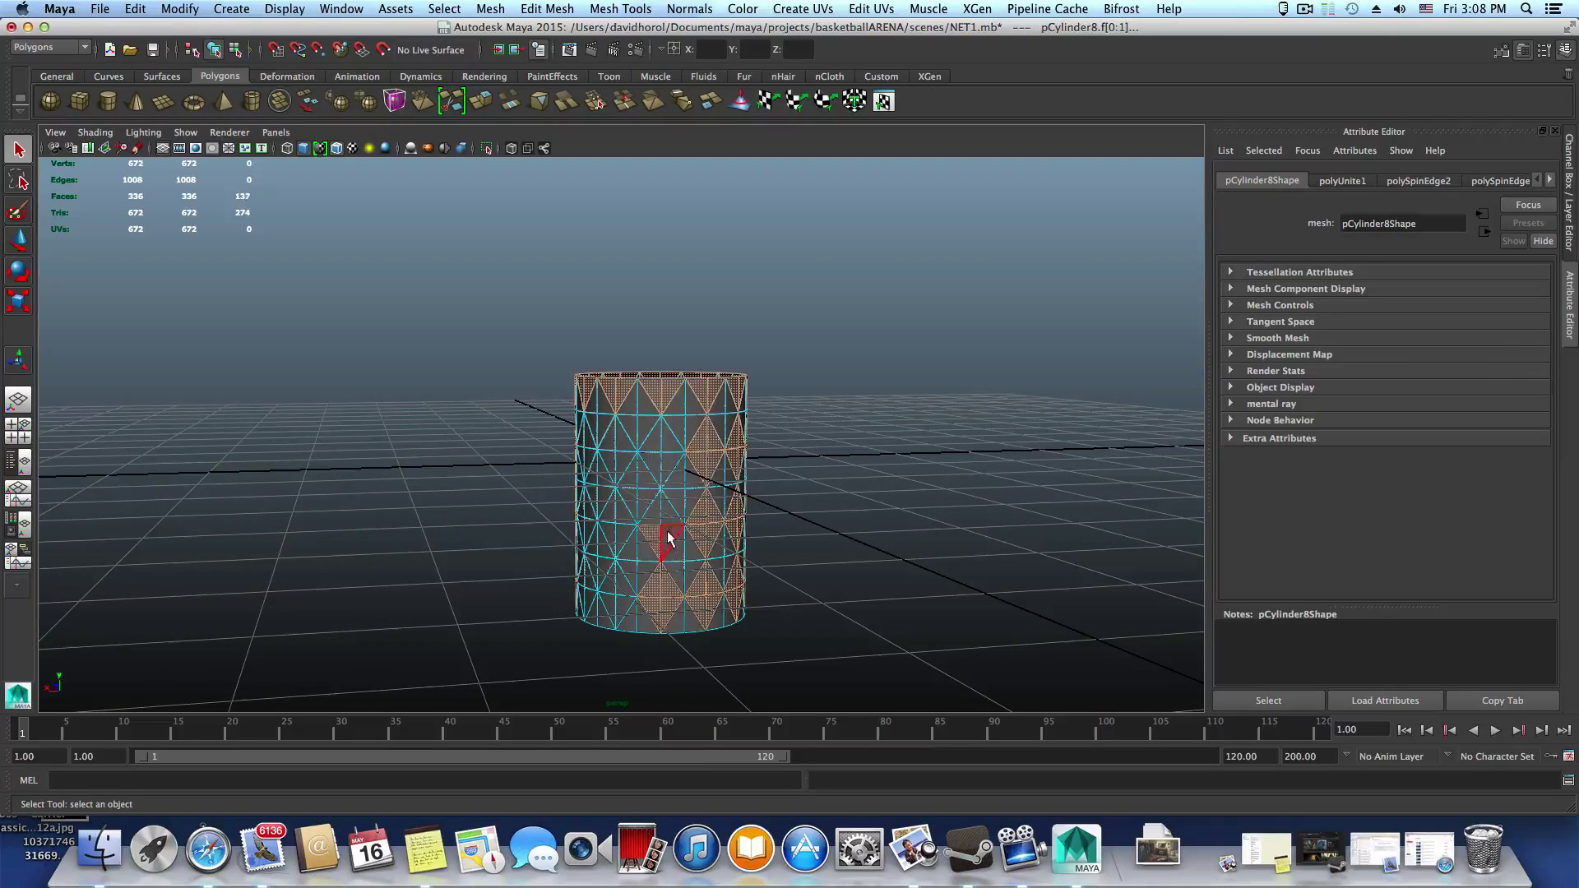
left_click(667, 535, "shift")
left_click(667, 514, "shift")
left_click(649, 512, "shift")
left_click(655, 467, "shift")
left_click(668, 463, "shift")
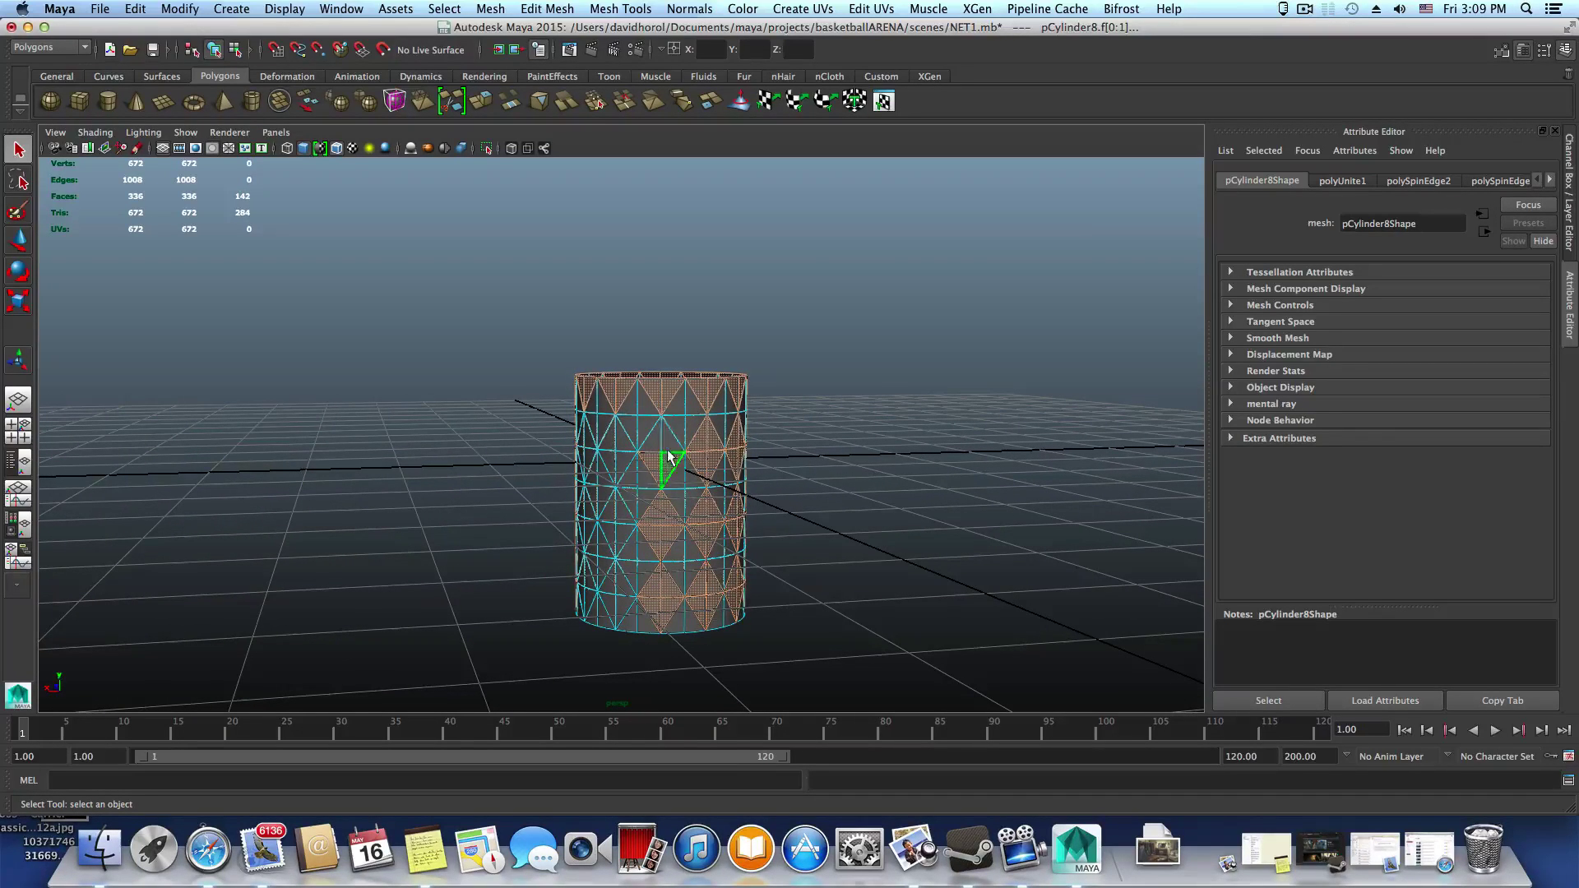
left_click(668, 440, "shift")
left_click(658, 441, "shift")
Add the upper, middle and lowest diamonds of the eleventh column around the tube to the face selection
left_click_drag(671, 518, 638, 432, "alt")
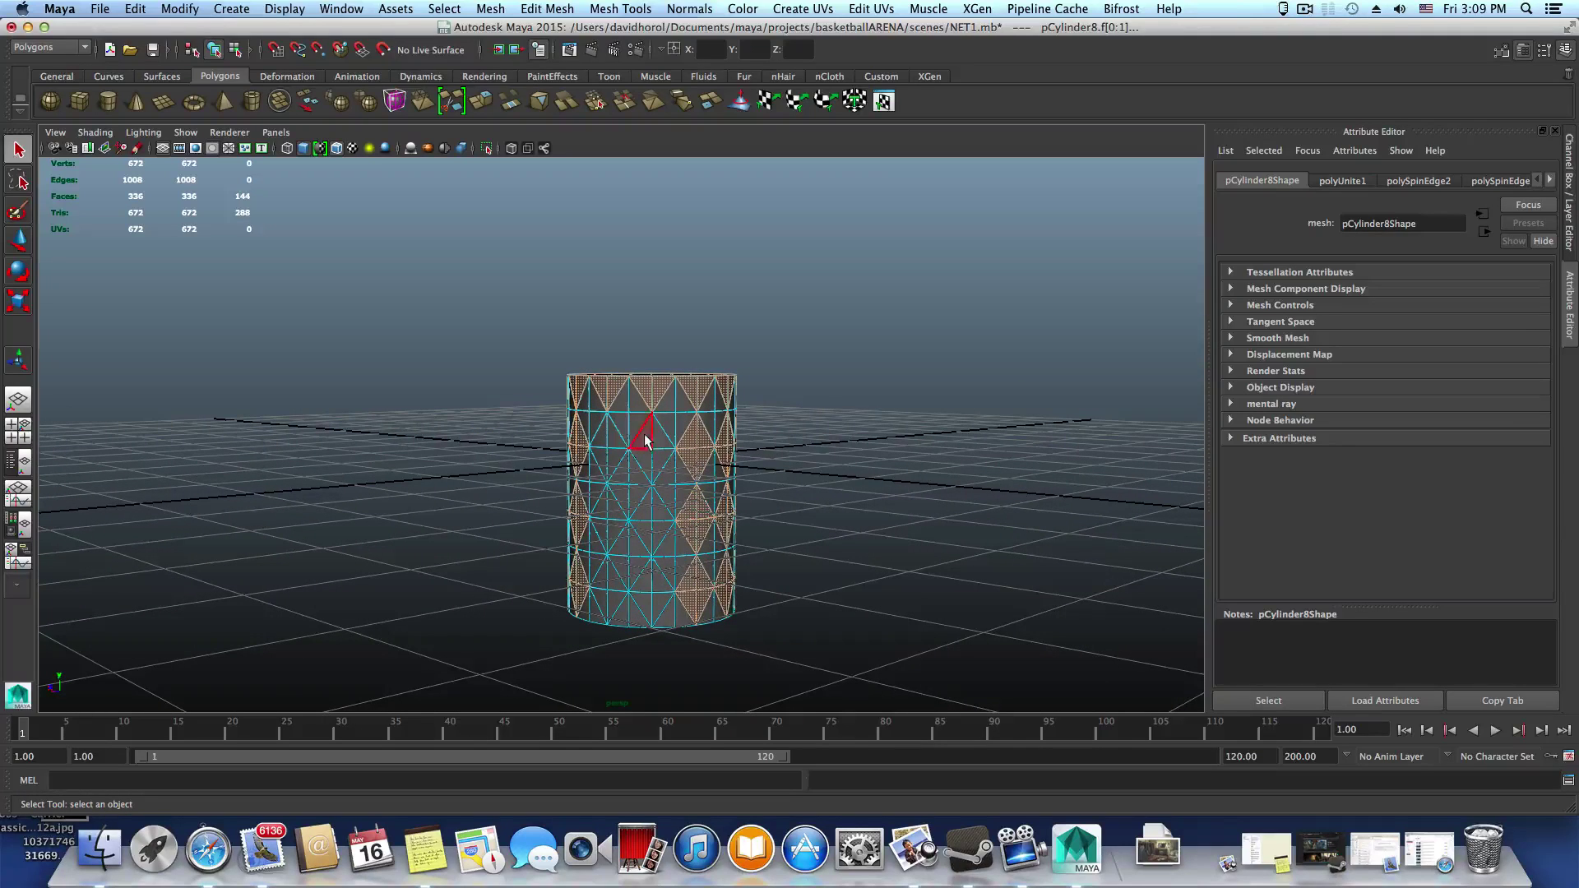
left_click(645, 435, "shift")
left_click(659, 438, "shift")
left_click(659, 459, "shift")
left_click(646, 462, "shift")
left_click(657, 504, "shift")
left_click(646, 507, "shift")
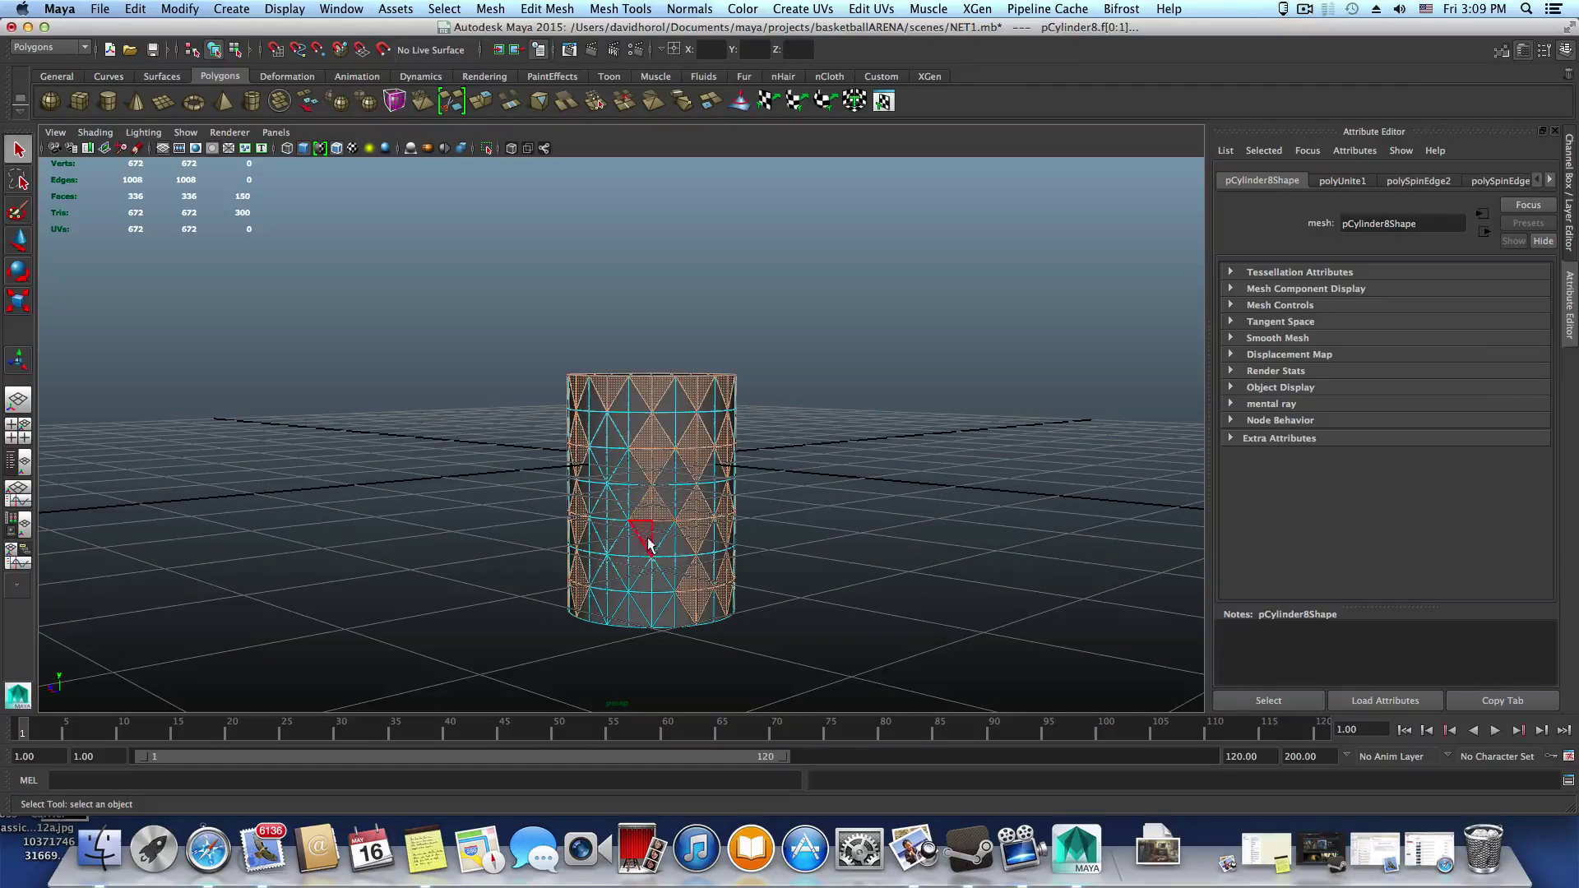
left_click(655, 573, "shift")
left_click(658, 607, "shift")
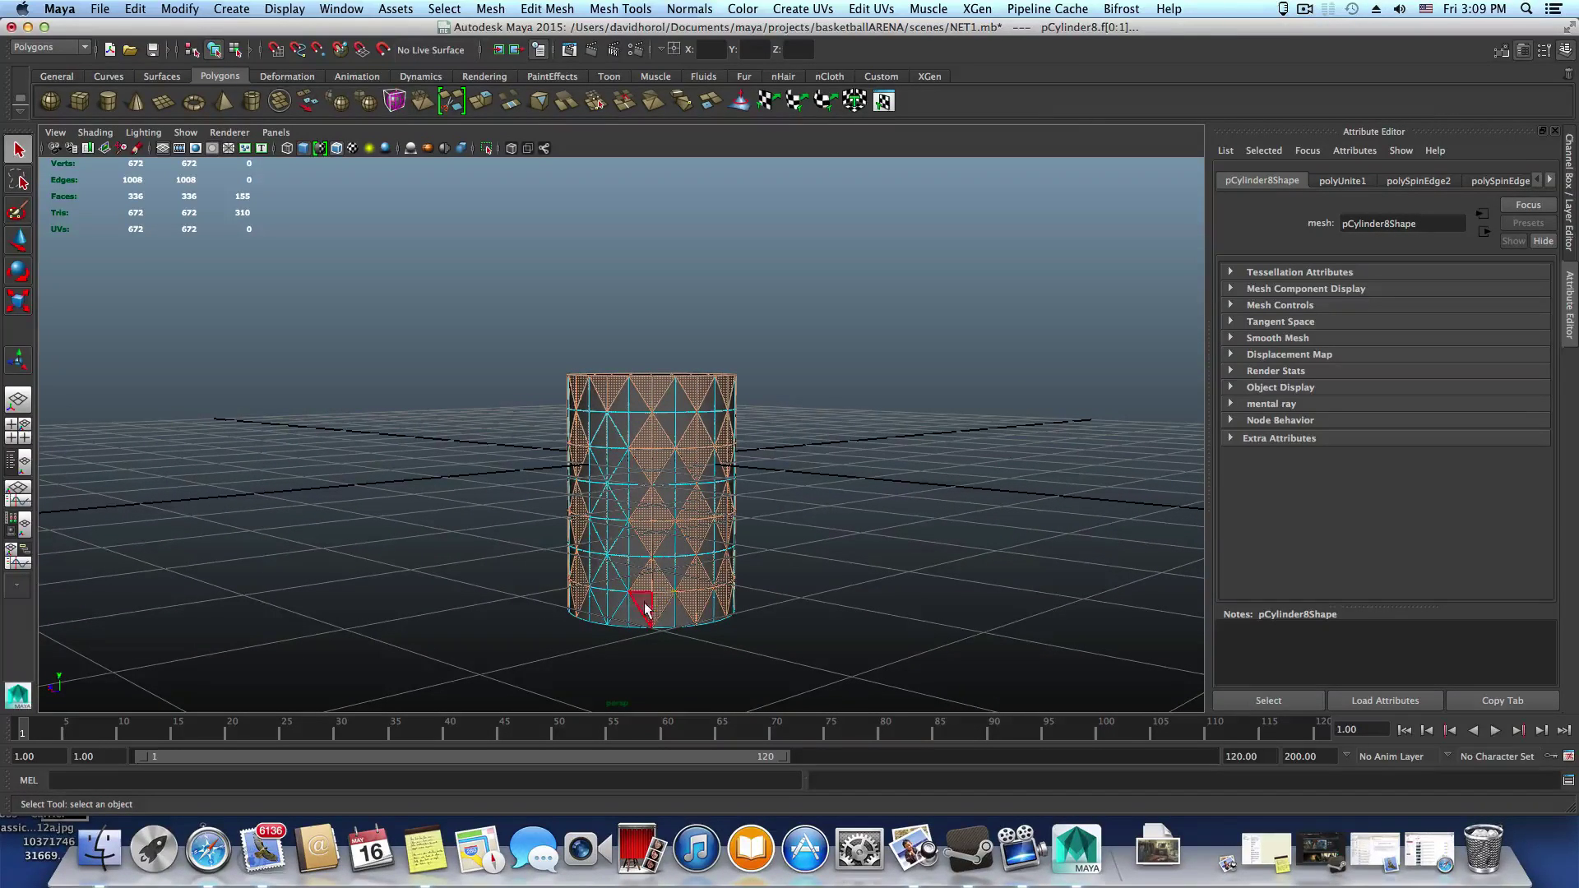
left_click(645, 603, "shift")
Complete the diamond face selection with the lowest, middle and upper diamonds of the twelfth and last column
left_click_drag(673, 603, 699, 609, "alt")
left_click(623, 604, "shift")
left_click(638, 604, "shift")
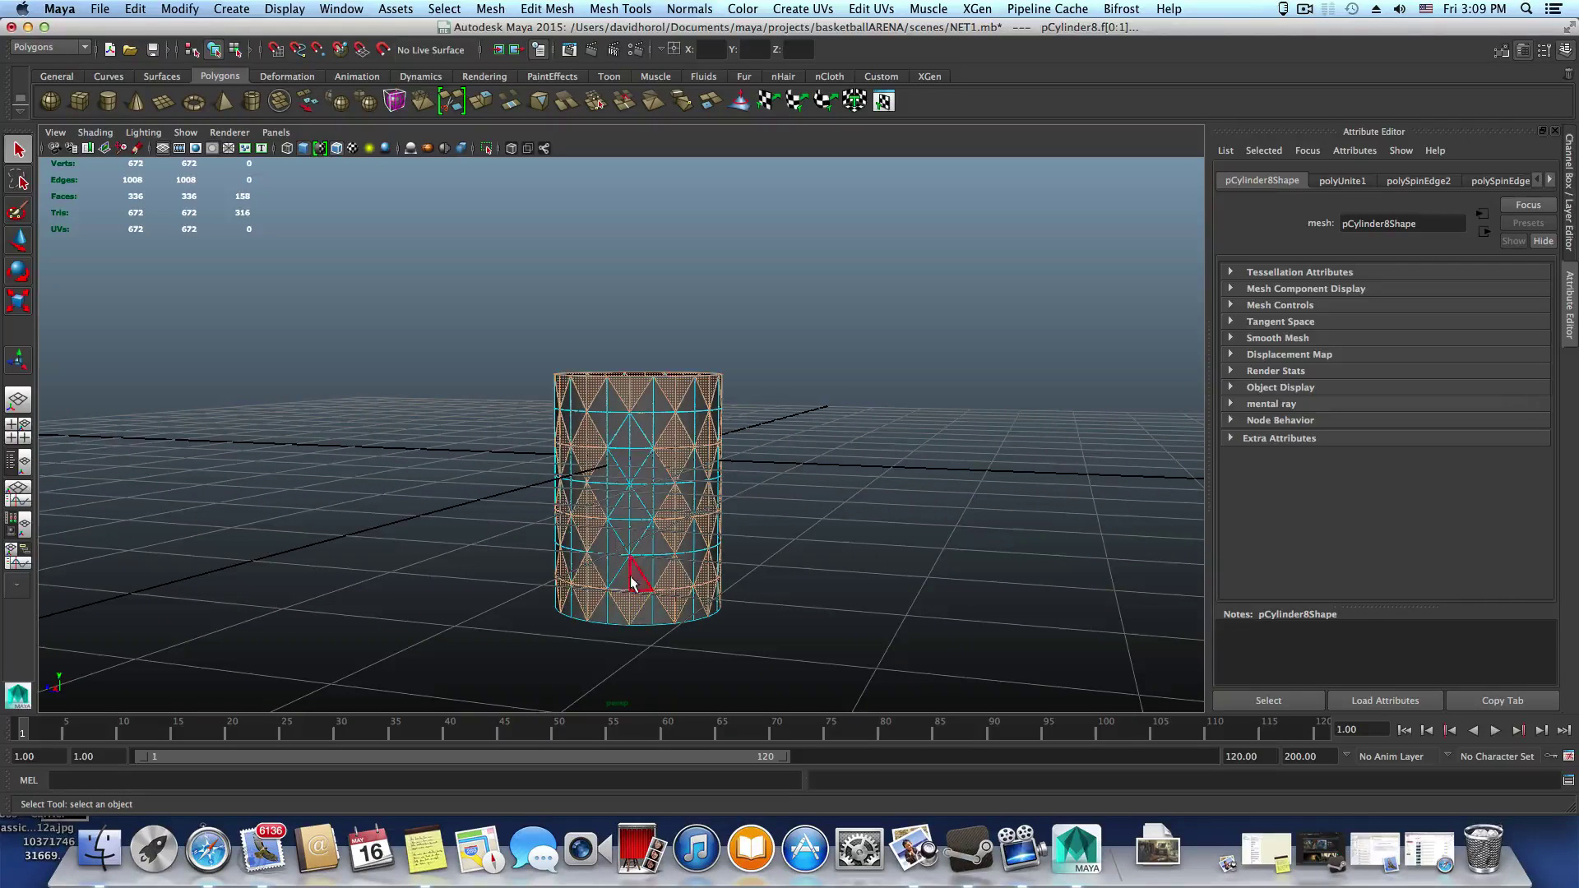
left_click(624, 533, "shift")
left_click(633, 526, "shift")
left_click(625, 509, "shift")
left_click(631, 506, "shift")
left_click(635, 462, "shift")
left_click(620, 458, "shift")
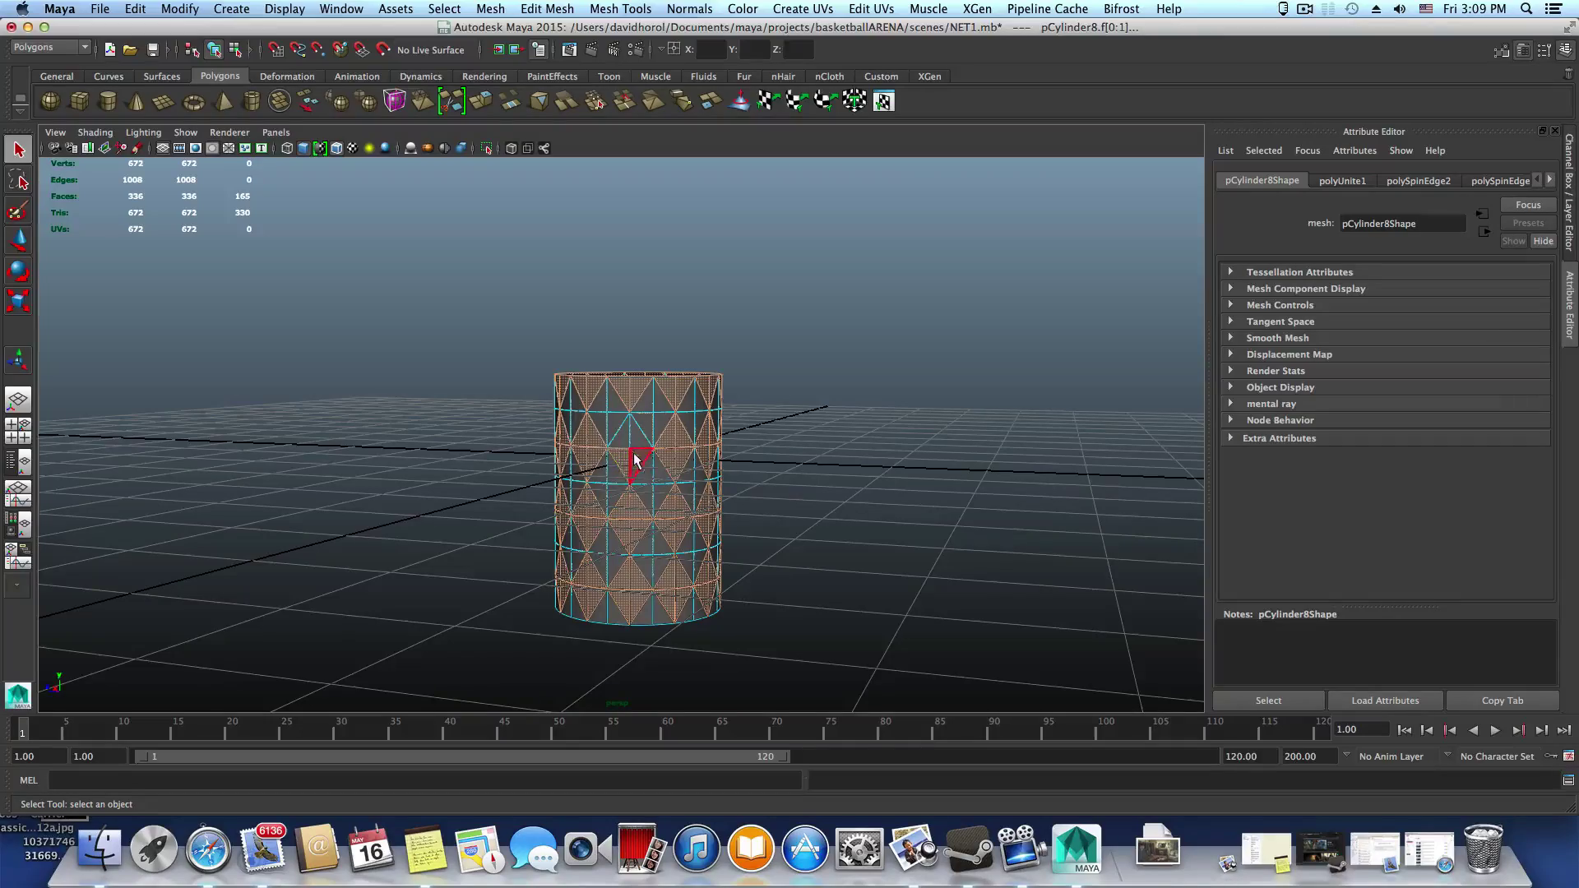
left_click(634, 453, "shift")
left_click(635, 442, "shift")
left_click(630, 442, "shift")
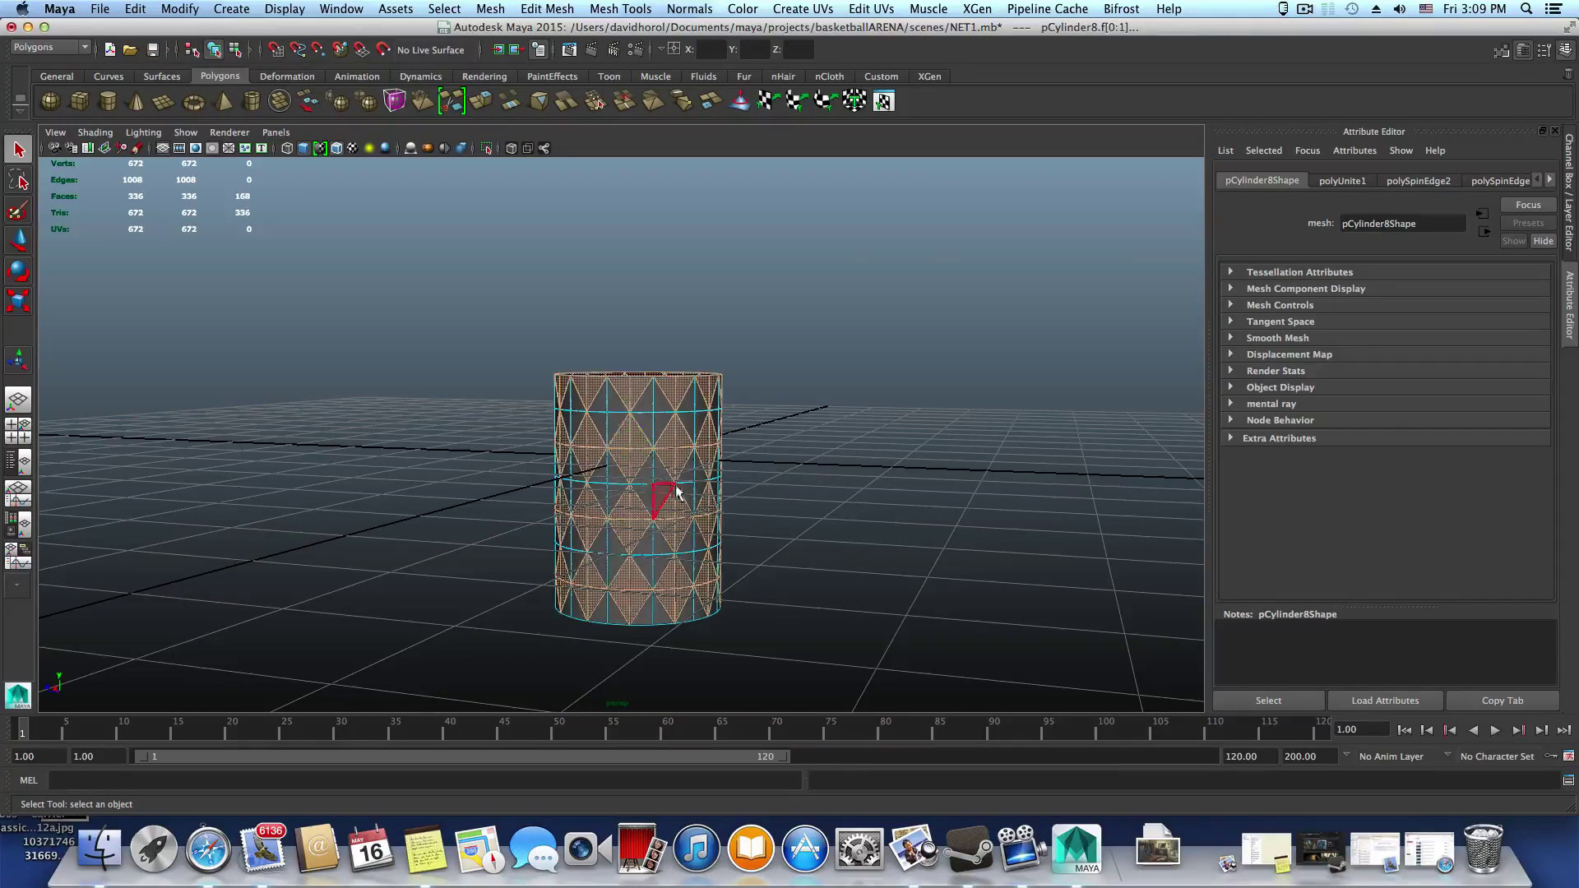
Show the Channel Box and extrude the selected diamond faces using the default Extrude Face settings
left_click_drag(630, 444, 239, 479, "alt")
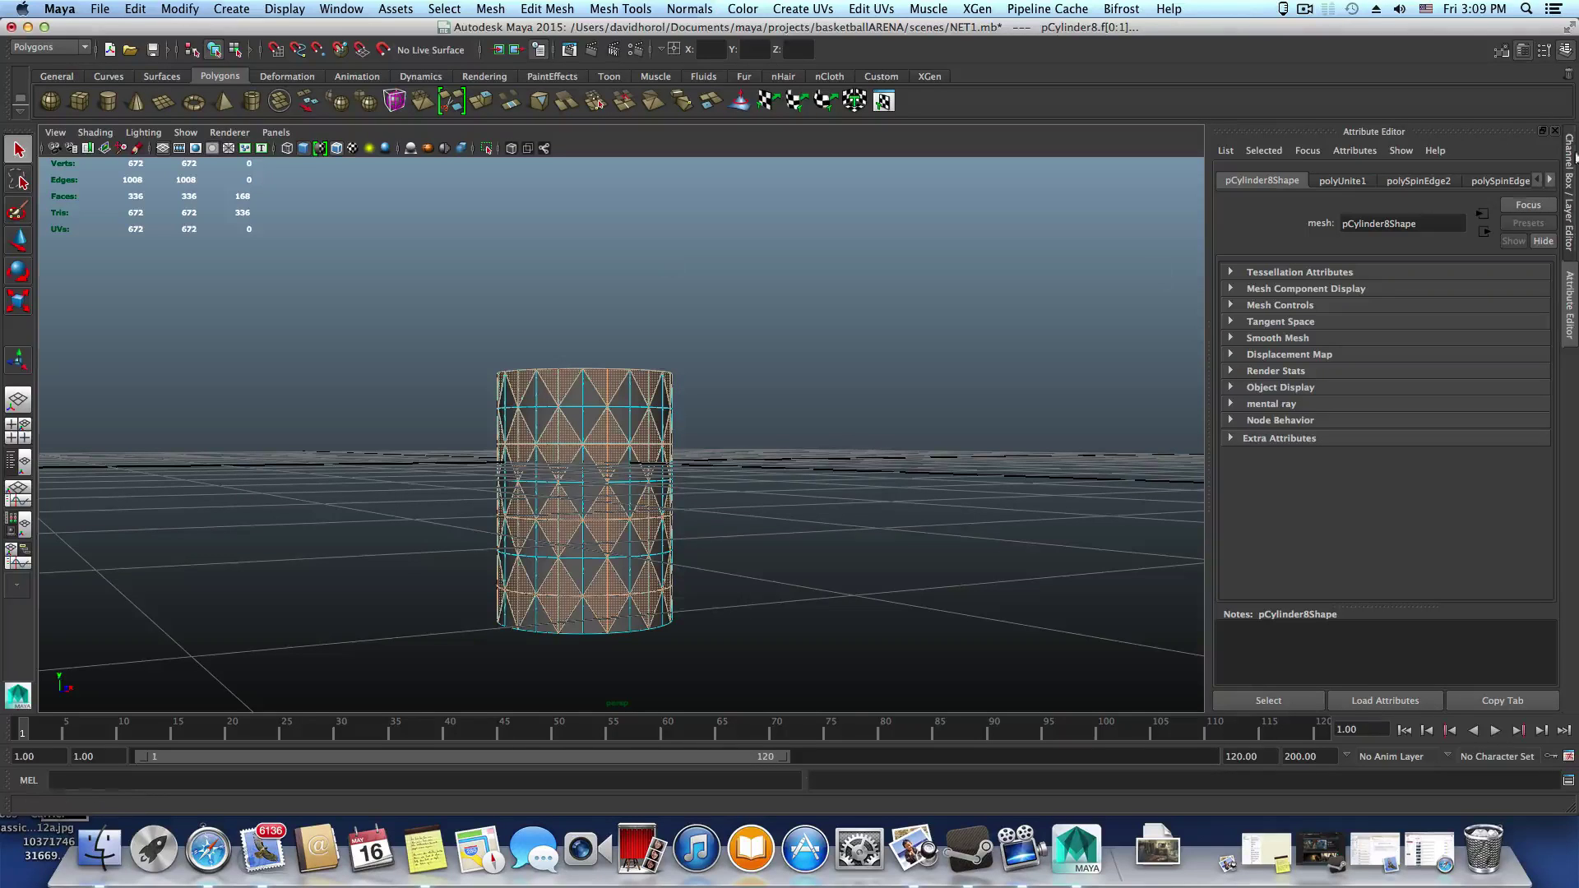
left_click(1562, 50)
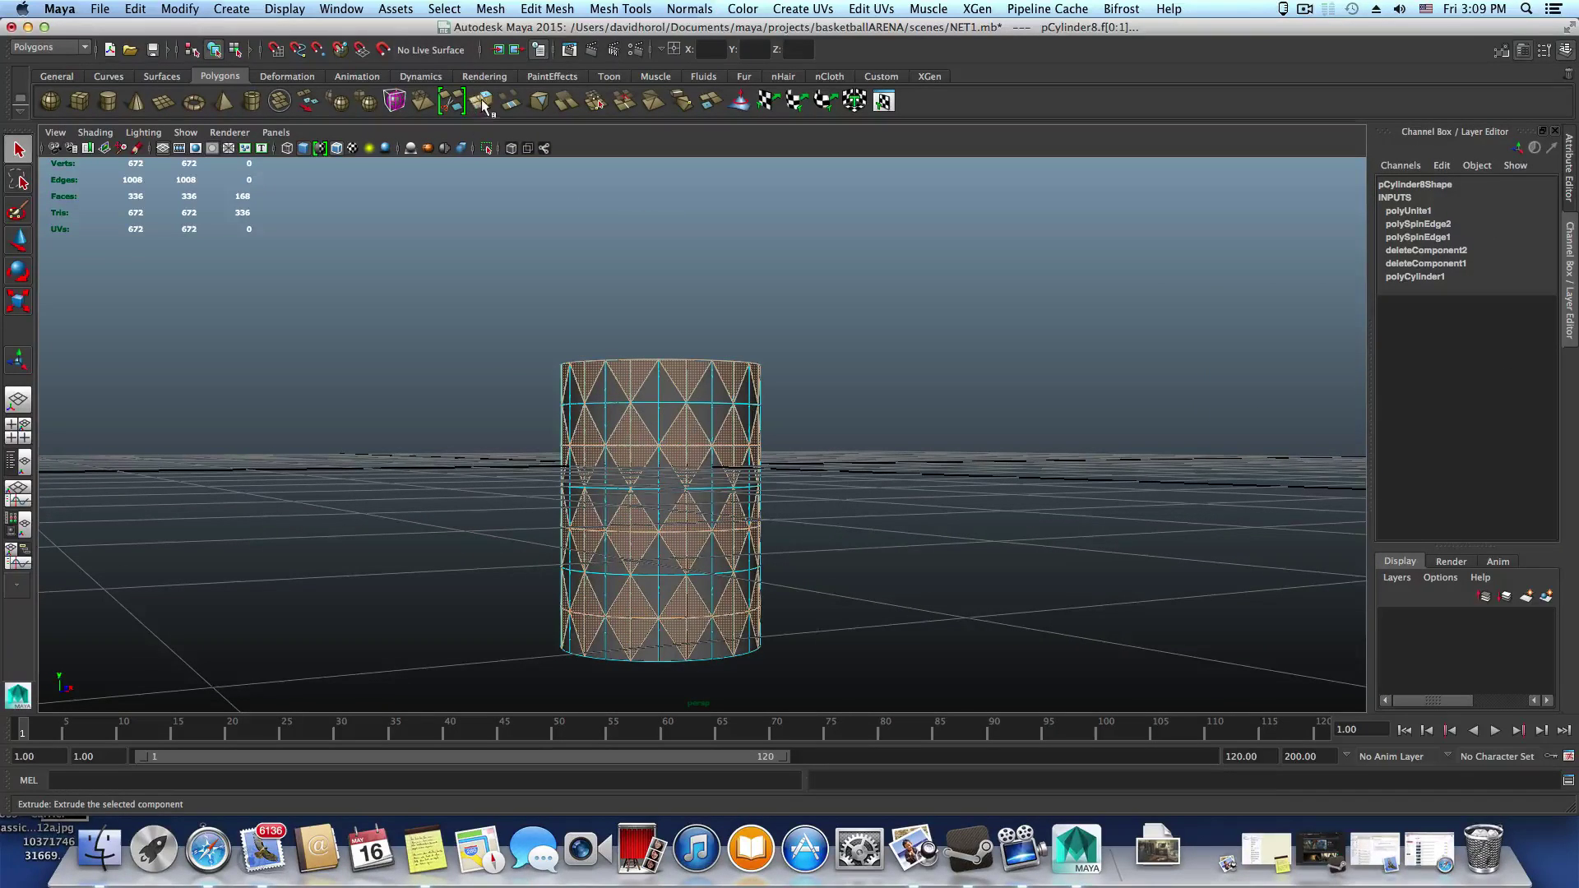
left_click(547, 8)
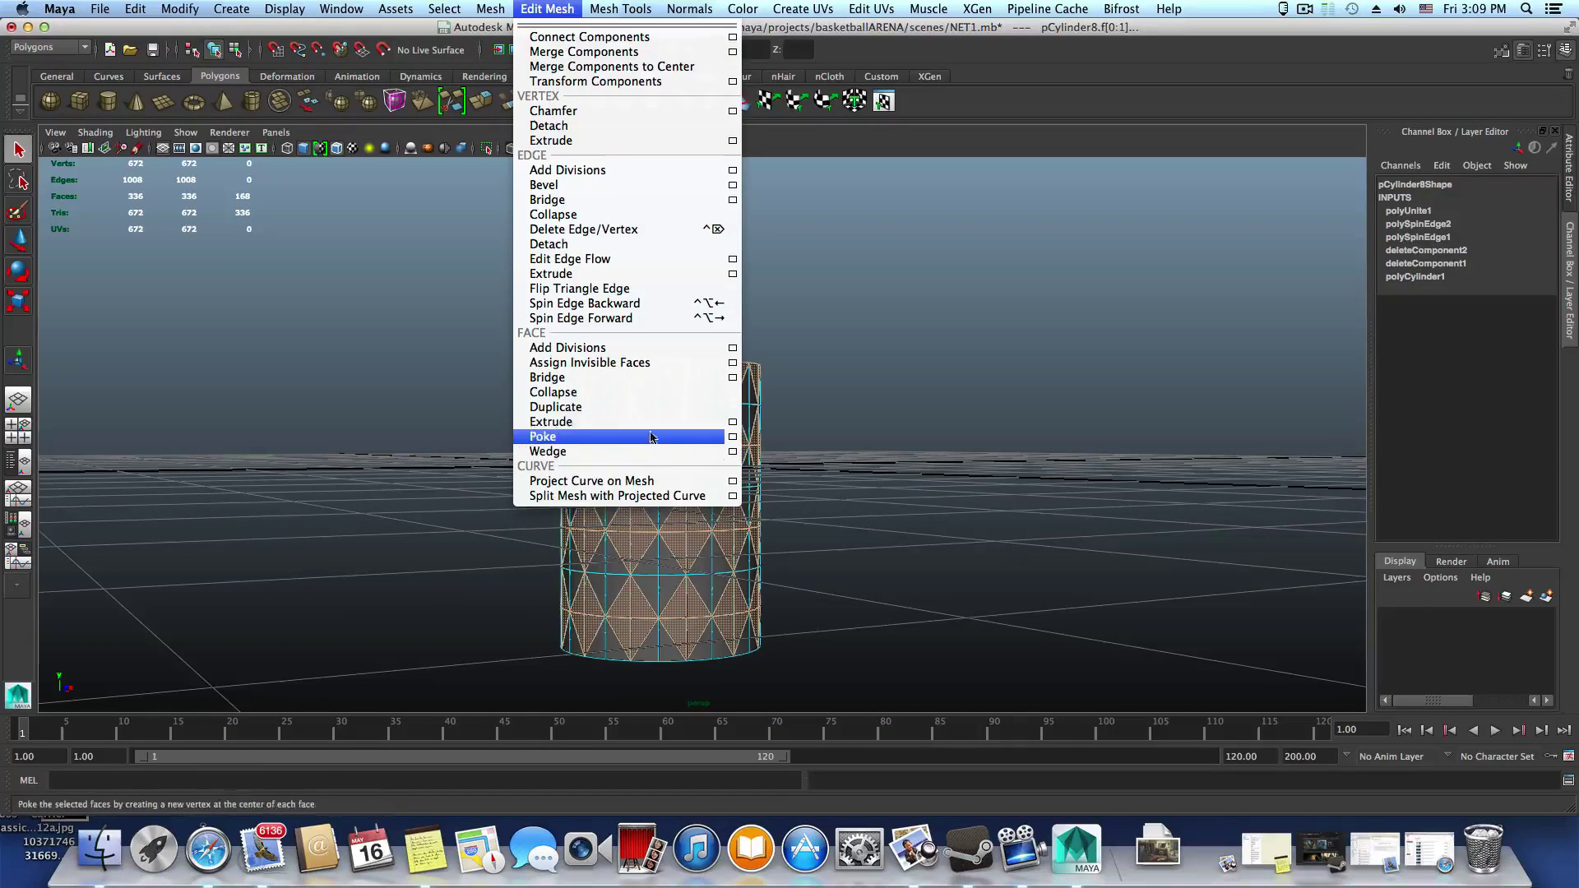
left_click(732, 422)
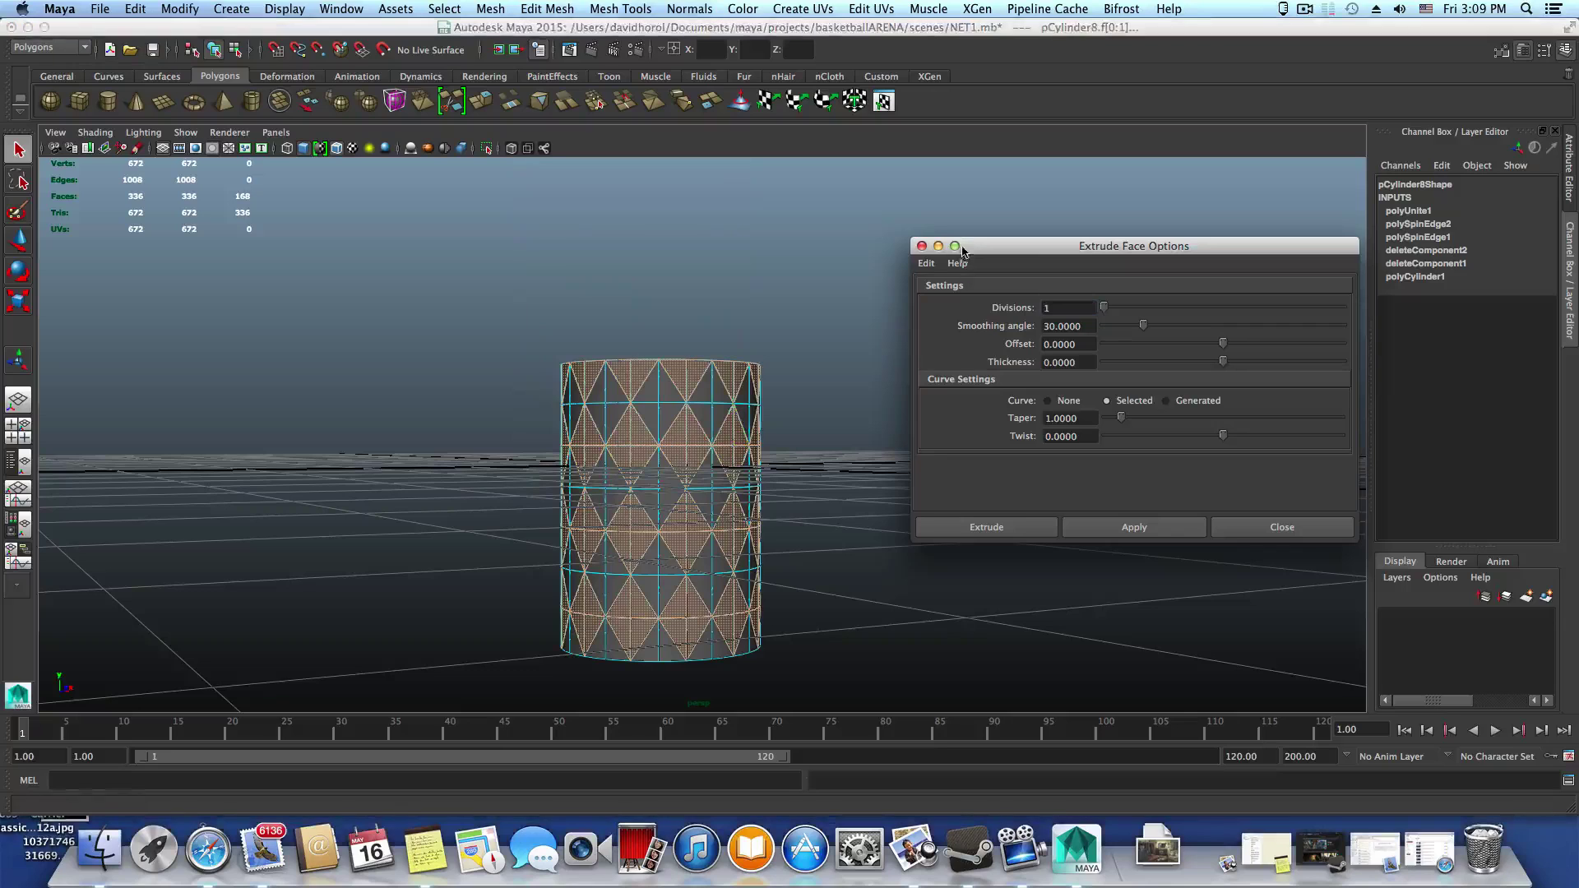
left_click(925, 263)
left_click(935, 284)
left_click_drag(1068, 245, 827, 219)
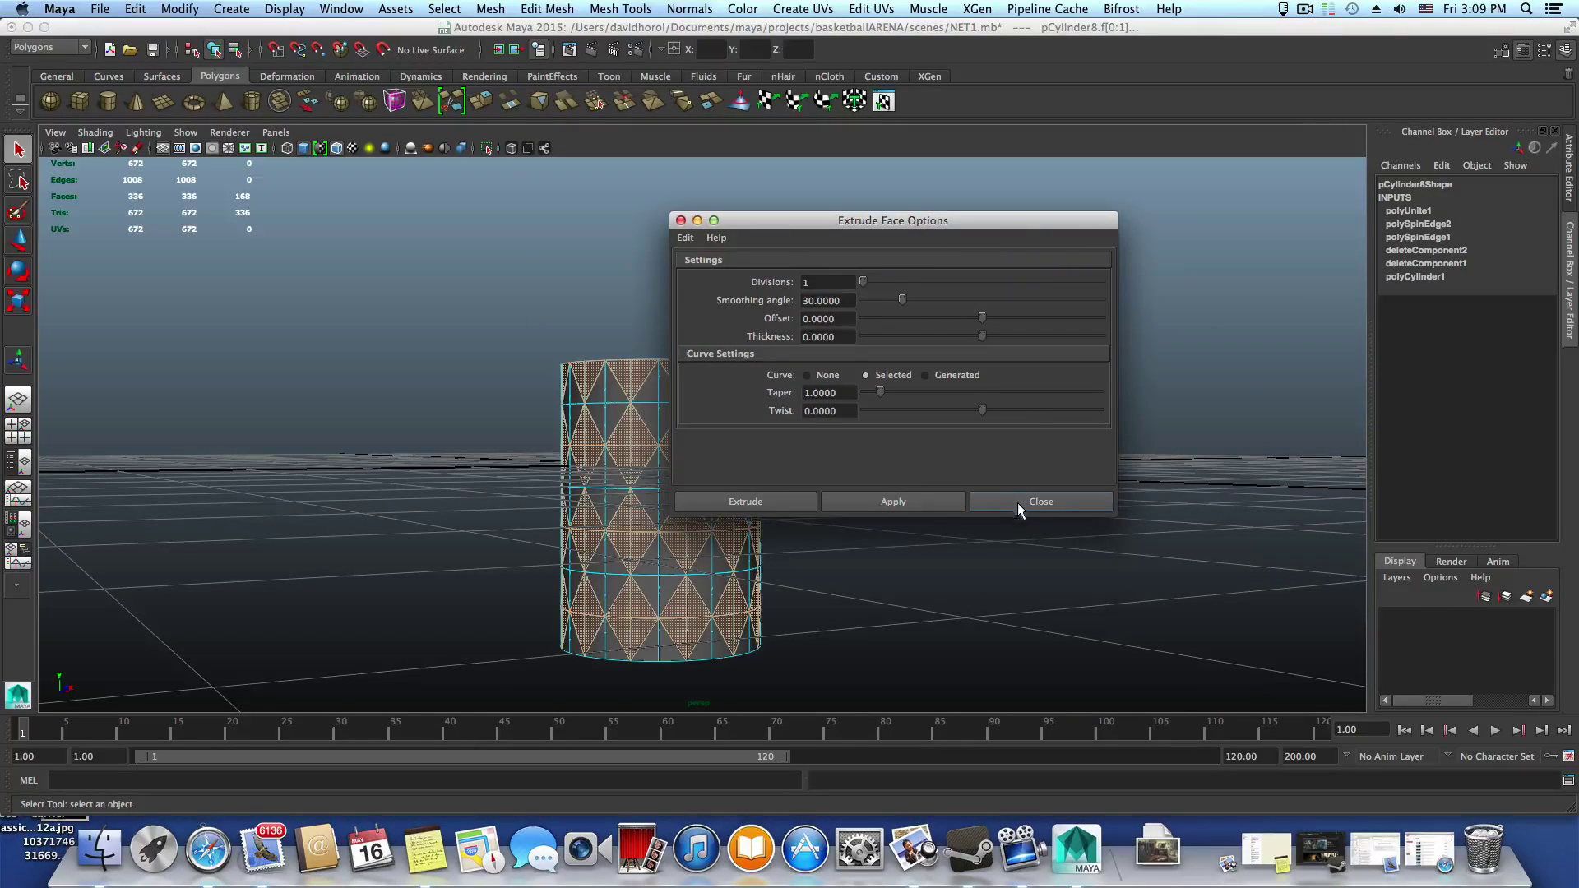
left_click(929, 506)
left_click(1040, 501)
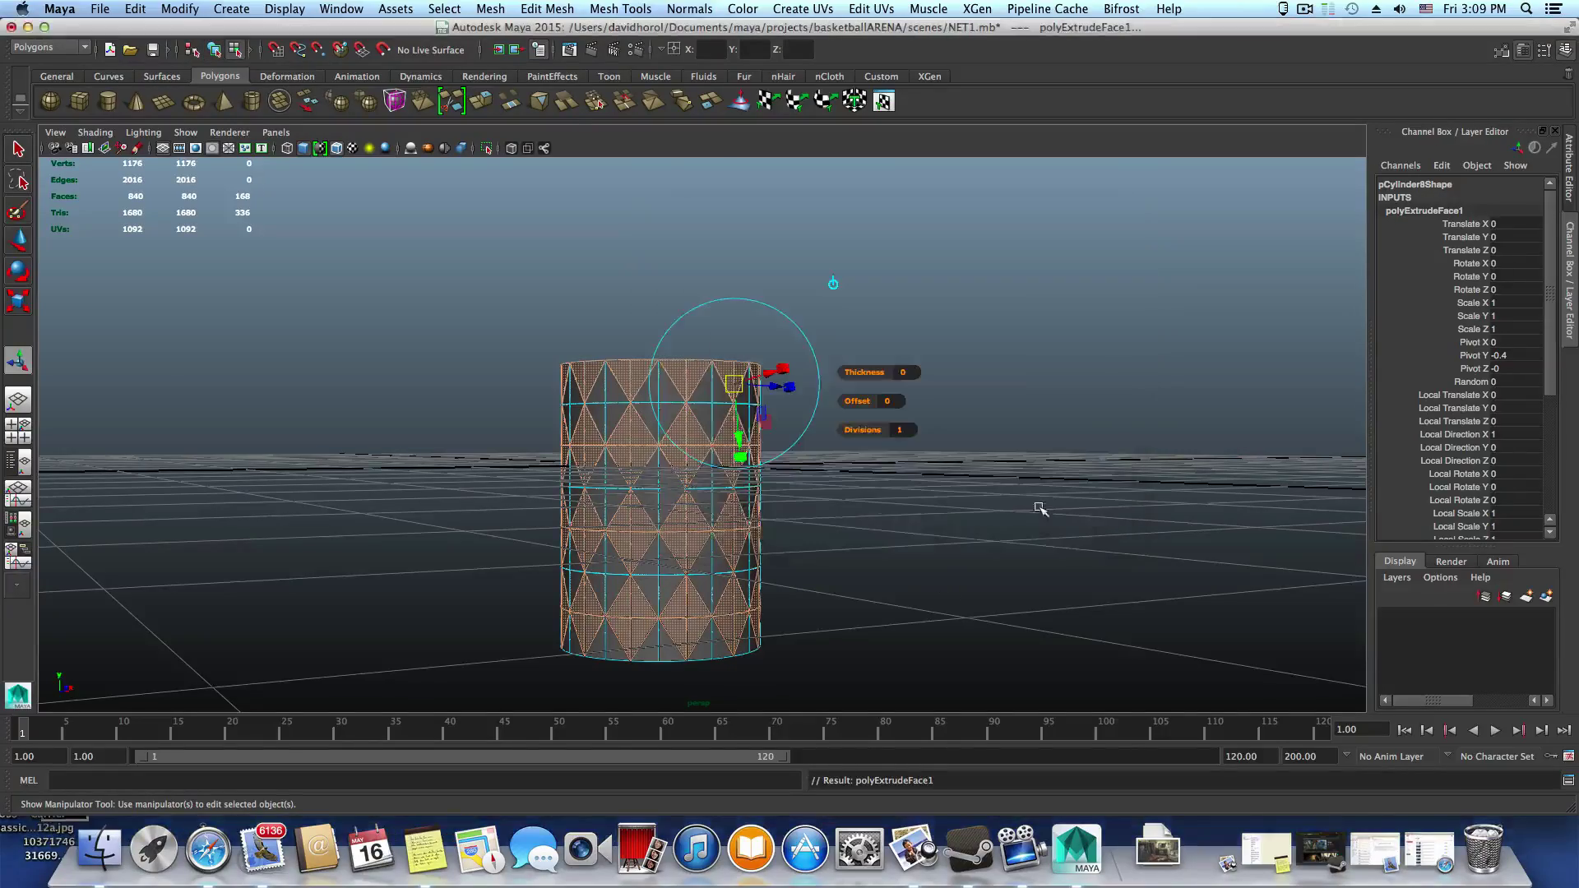
Try scaling the extruded diamond faces uniformly to 0.8, and undo both the scaling and the extrusion
right_click_drag(679, 579, 1046, 664, "alt")
left_click_drag(1046, 665, 825, 605, "alt")
right_click_drag(826, 605, 865, 562, "alt")
middle_click_drag(864, 567, 821, 634, "alt")
left_click_drag(816, 498, 856, 444, "alt")
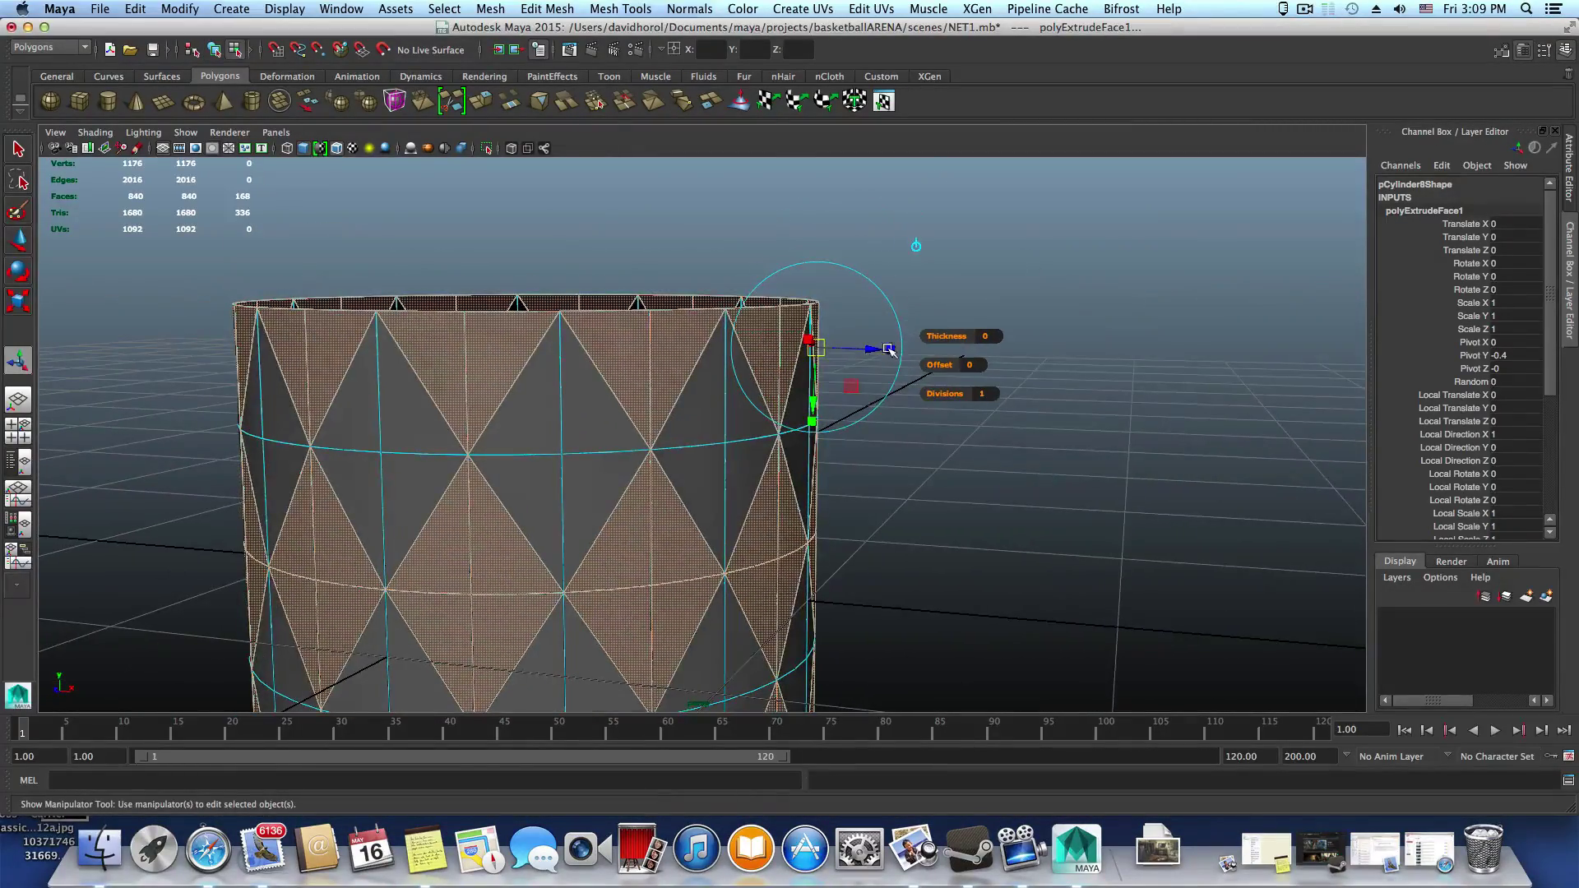
left_click_drag(913, 395, 831, 386, "alt")
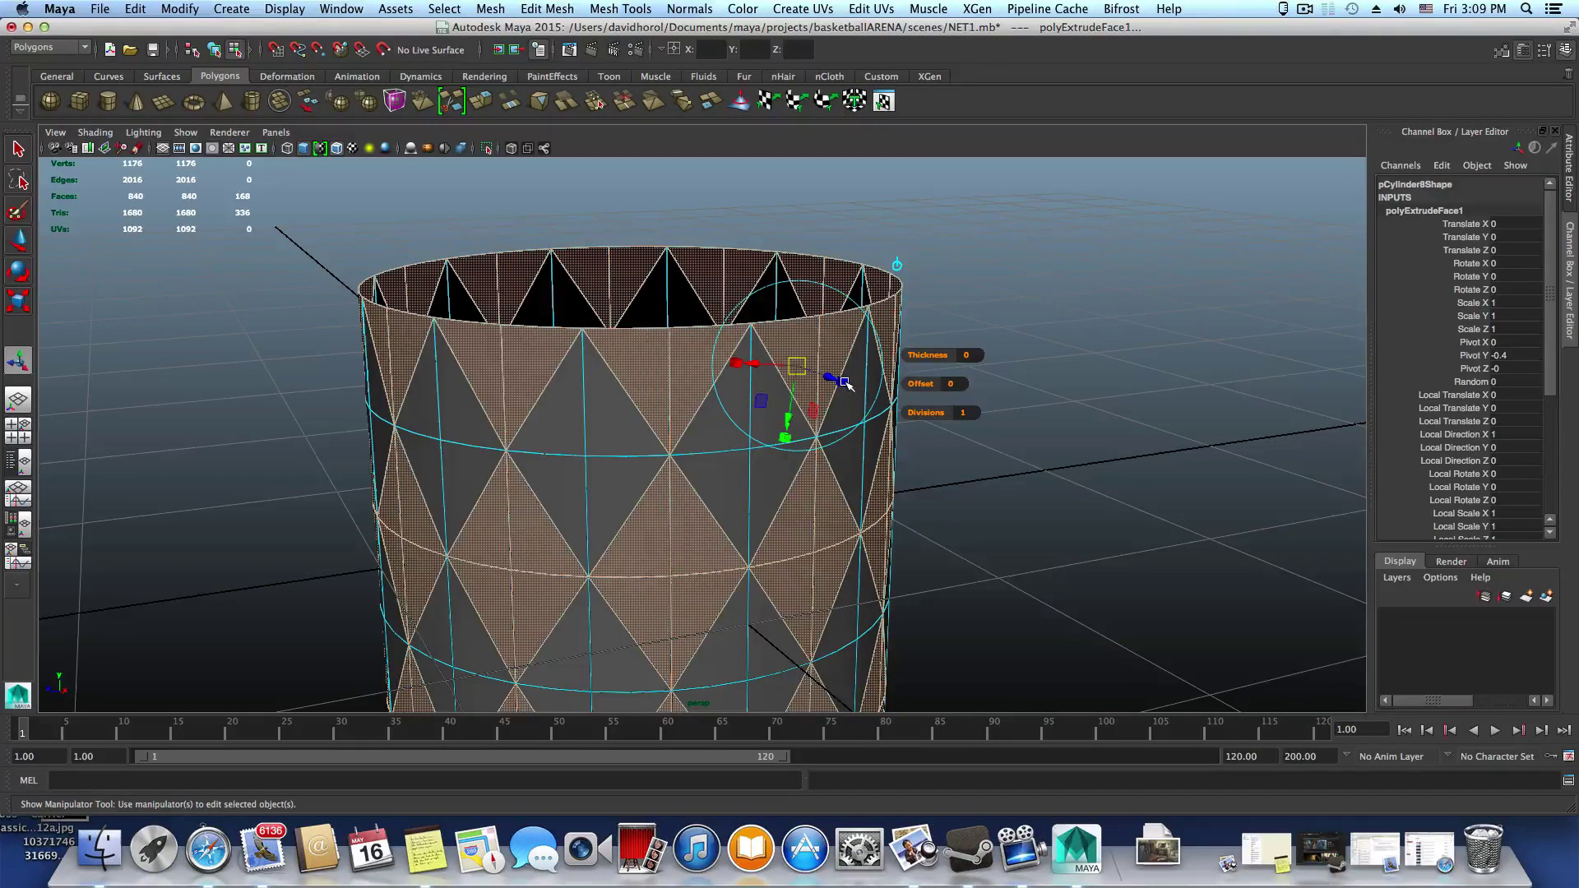
left_click(845, 382)
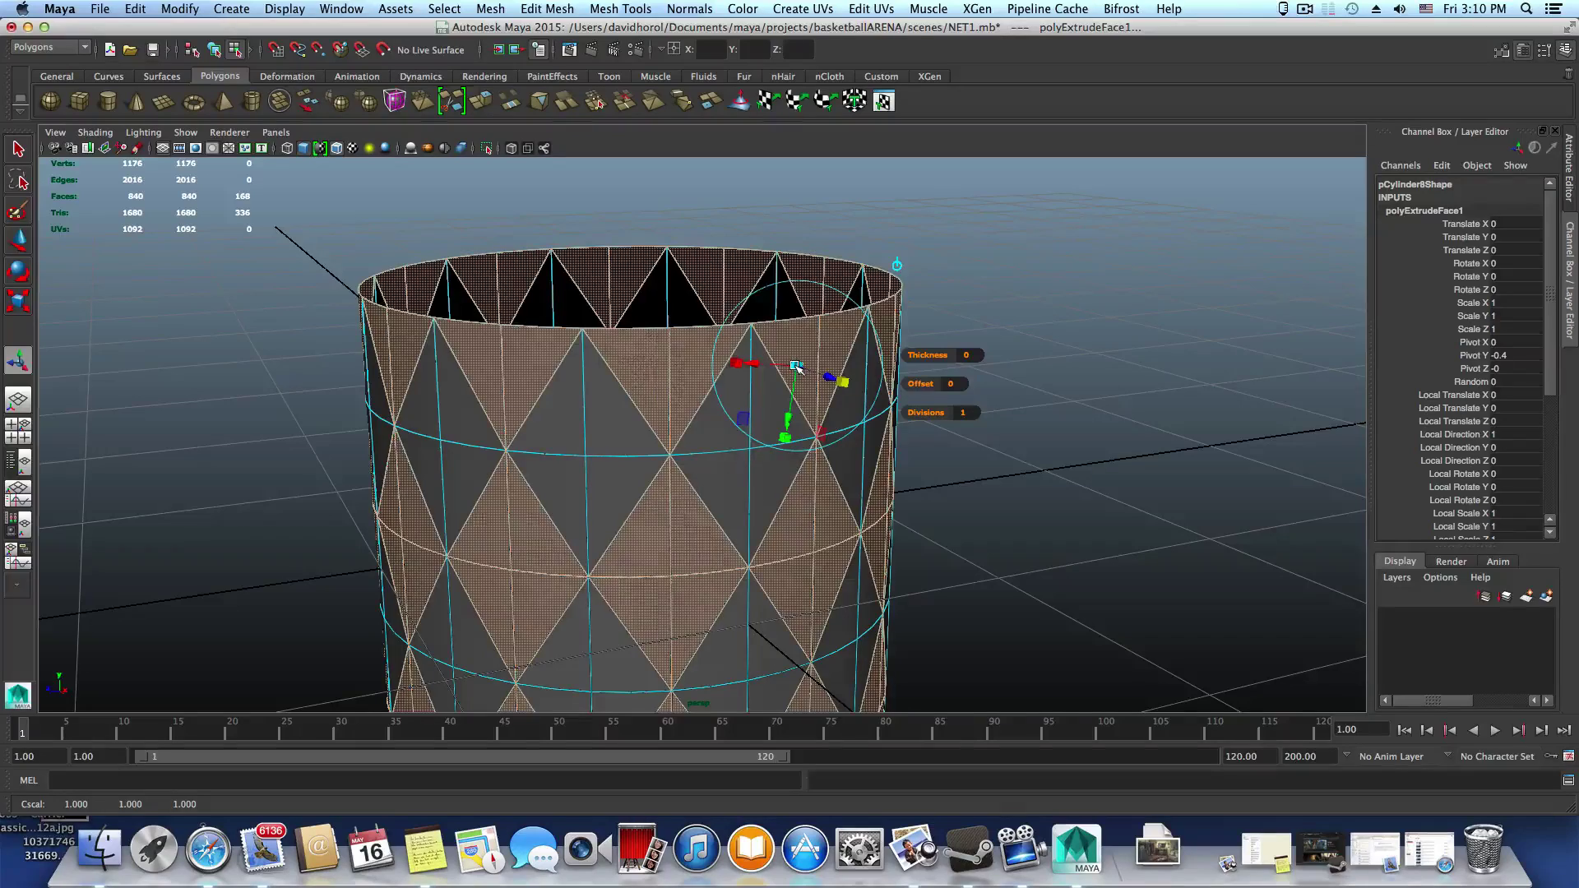
left_click_drag(795, 367, 789, 367)
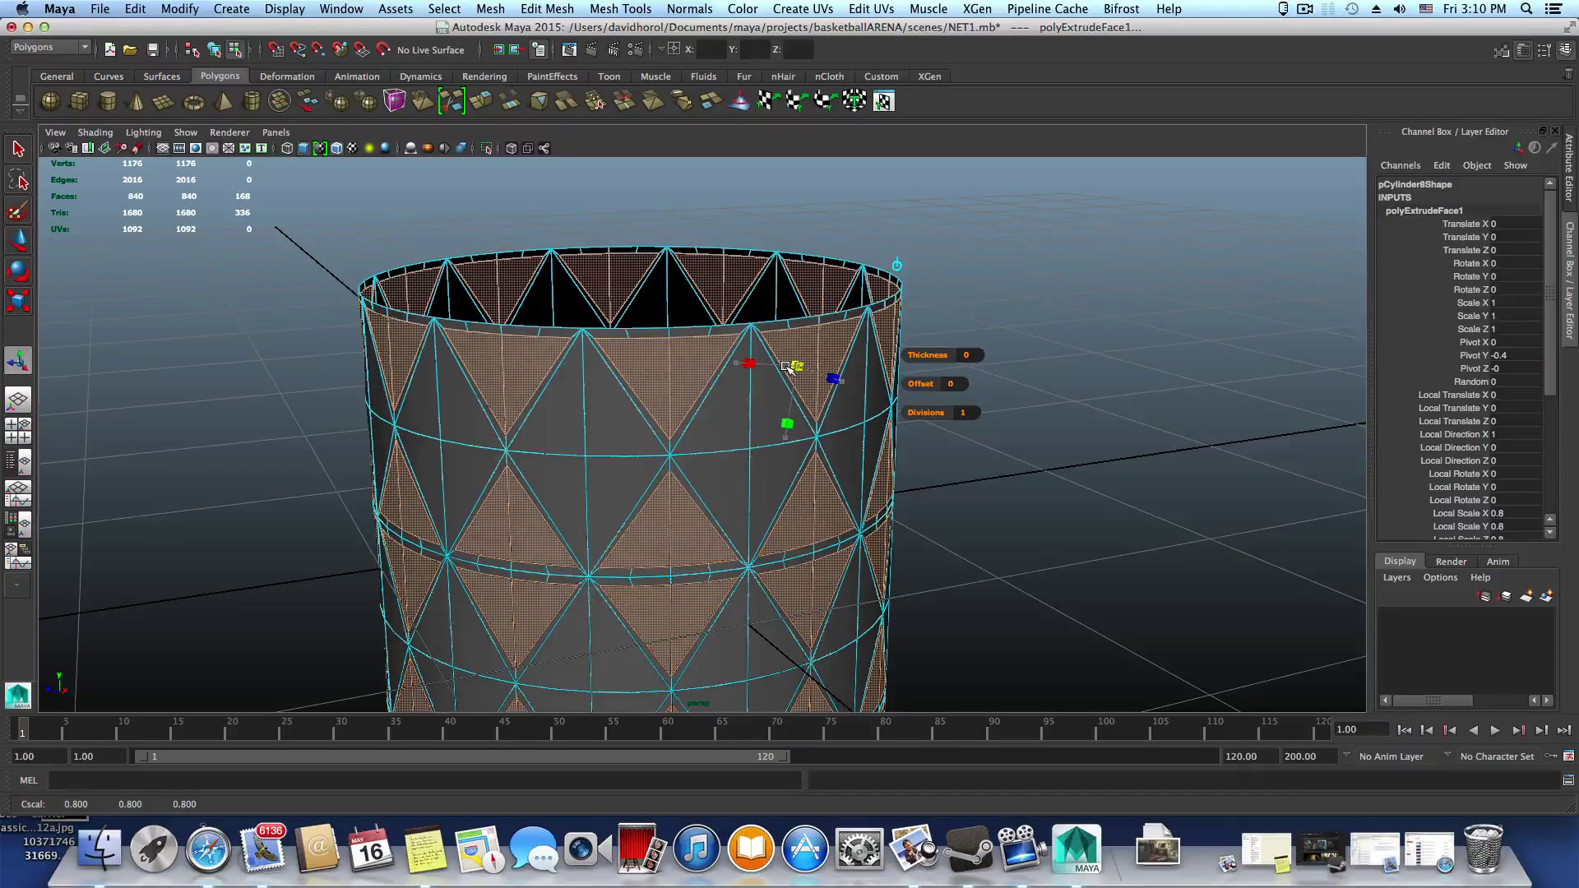
middle_click_drag(773, 532, 770, 469, "alt")
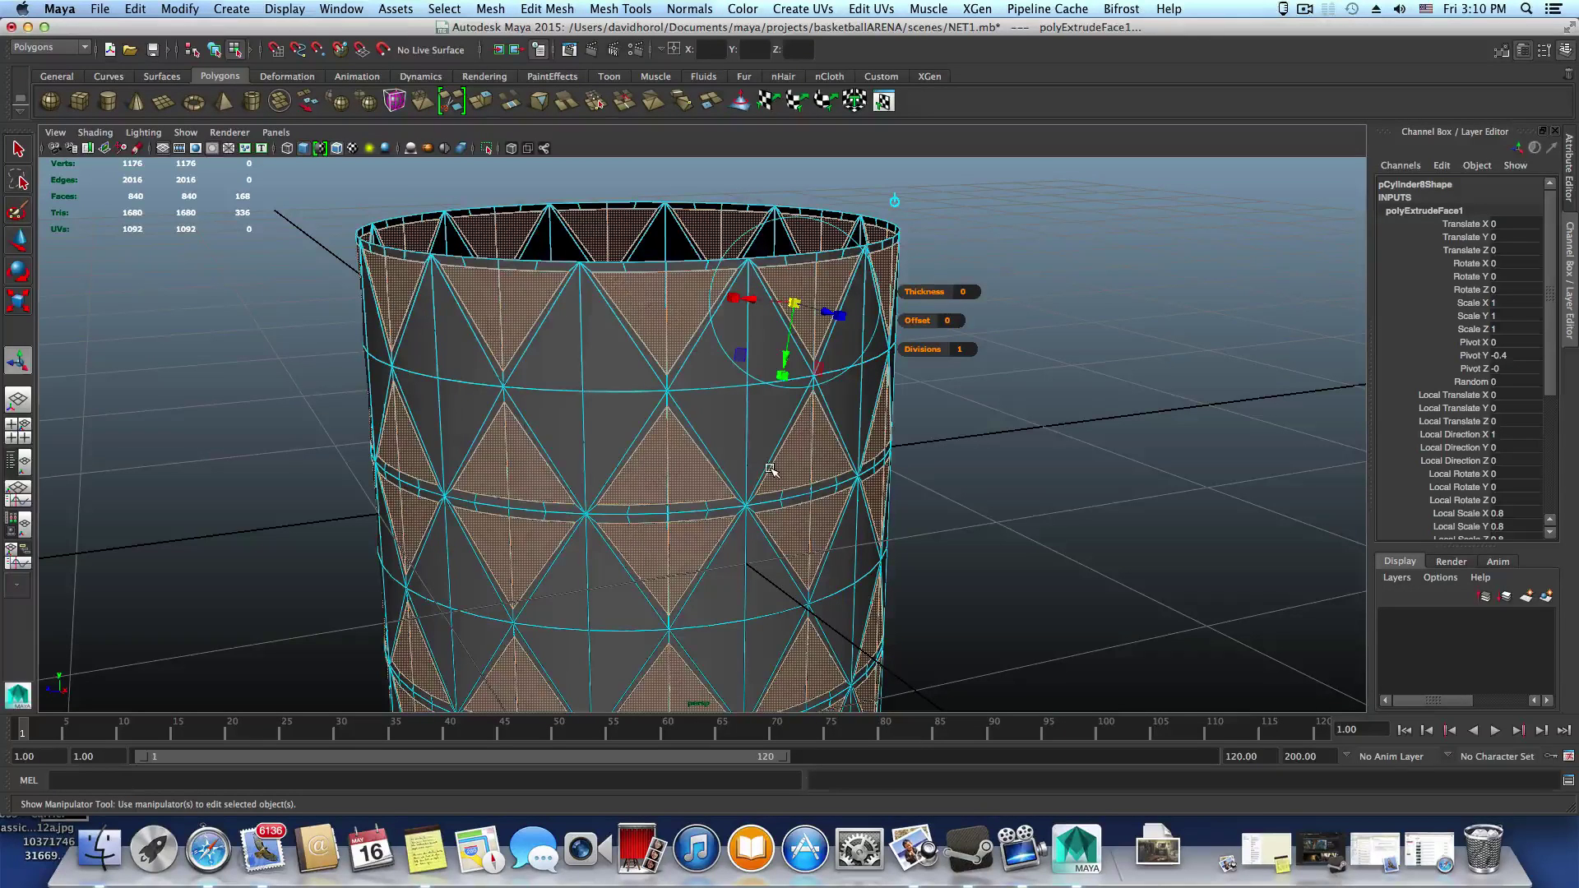
key("ctrl+z")
key("ctrl+z")
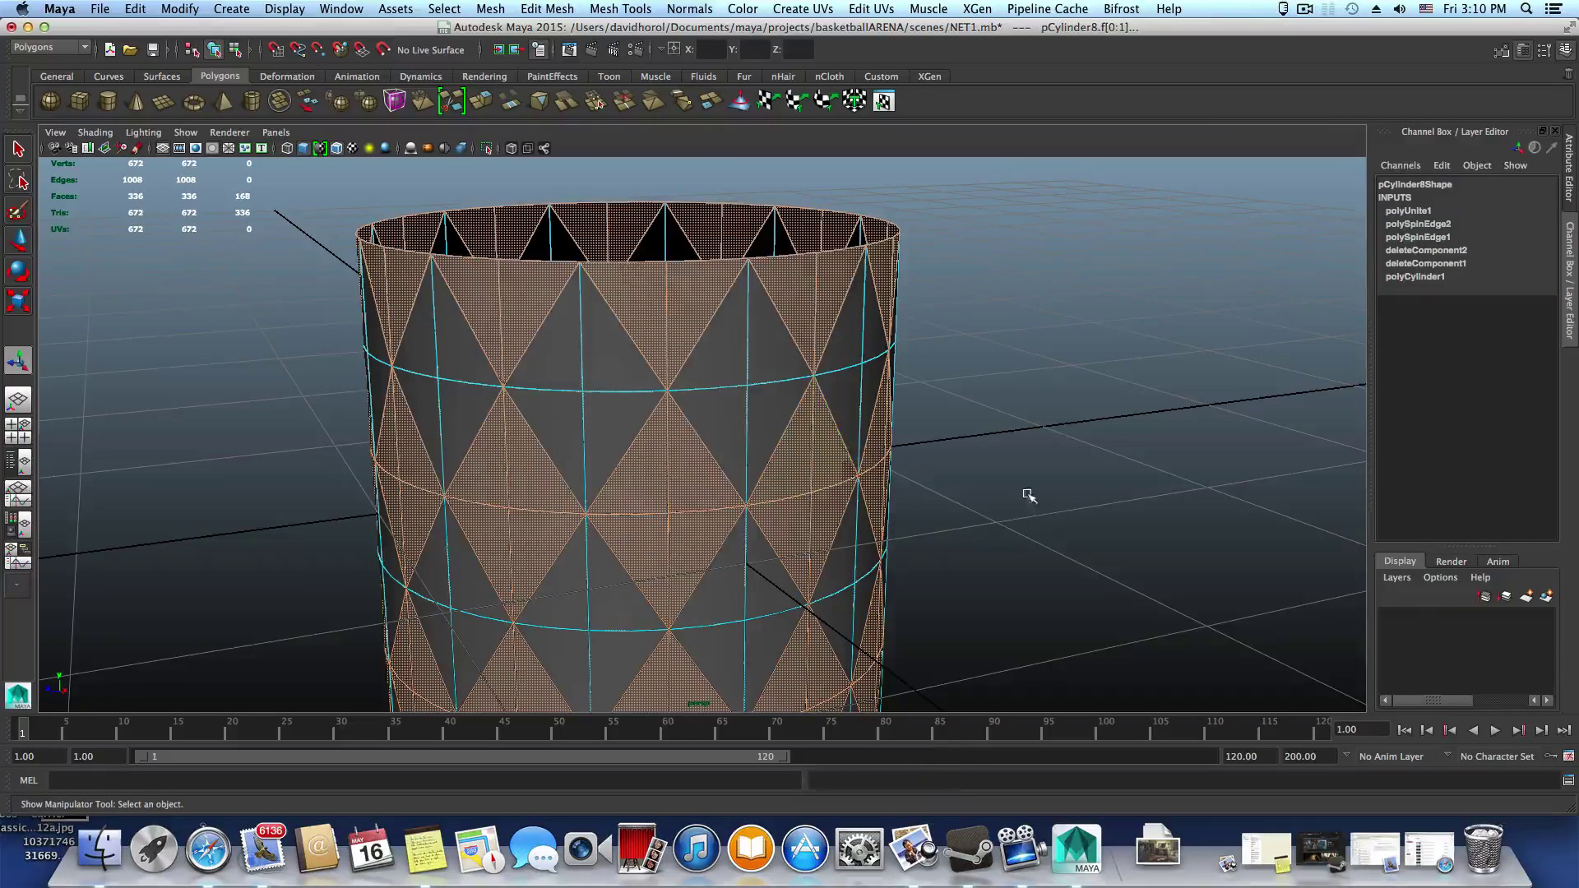
Remove the half-diamond faces of the tube's top row from the face selection
right_click_drag(1026, 494, 863, 432, "alt")
left_click_drag(863, 431, 857, 414, "alt")
left_click_drag(353, 267, 958, 355)
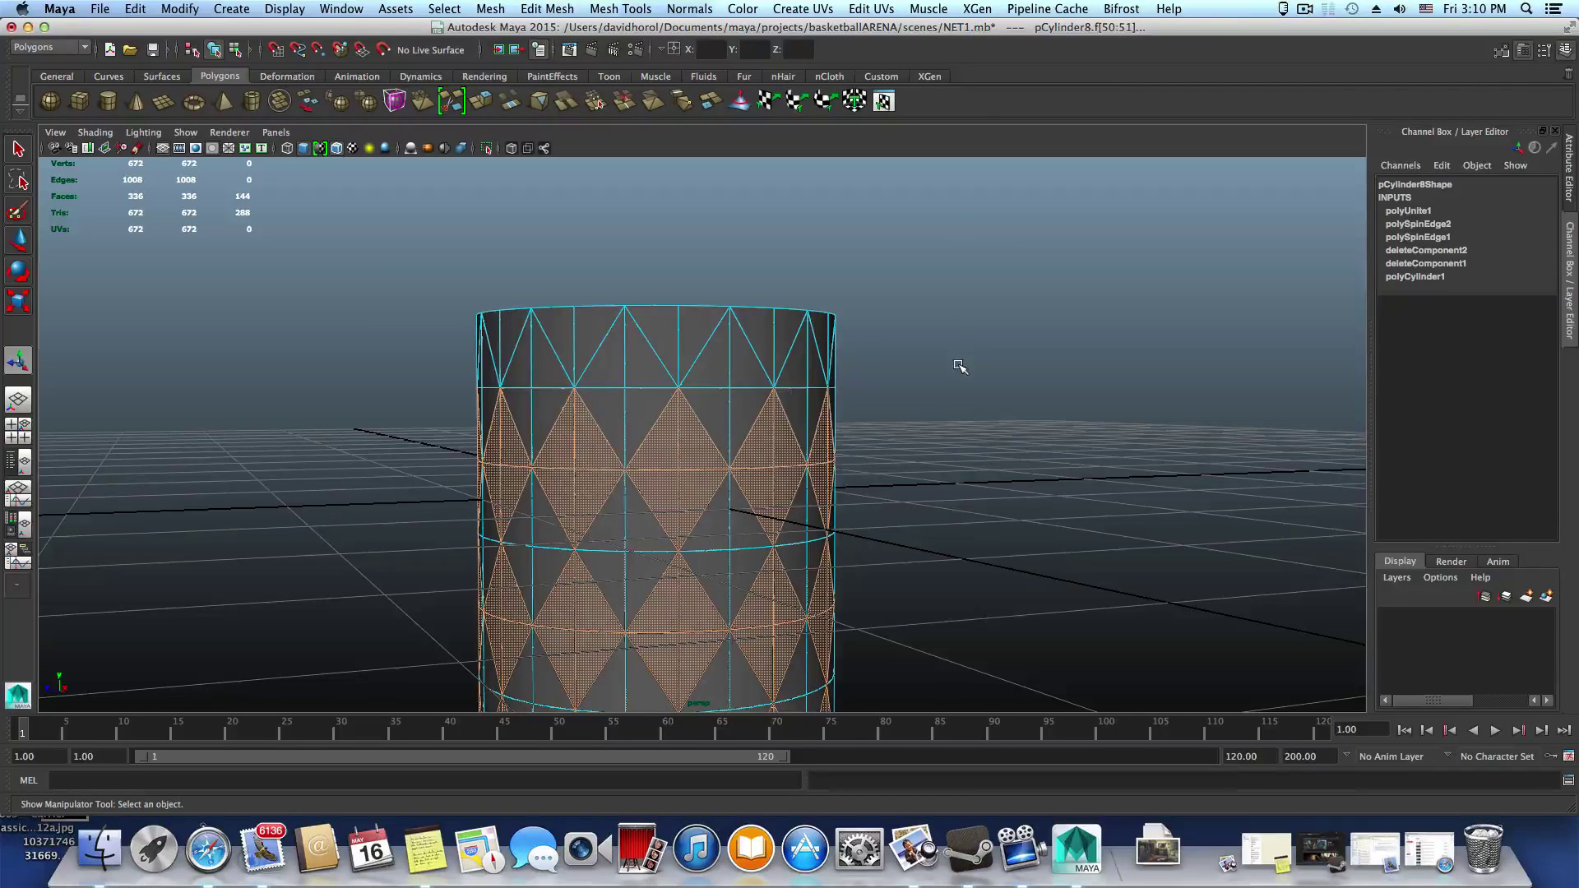
left_click_drag(818, 446, 820, 360, "alt")
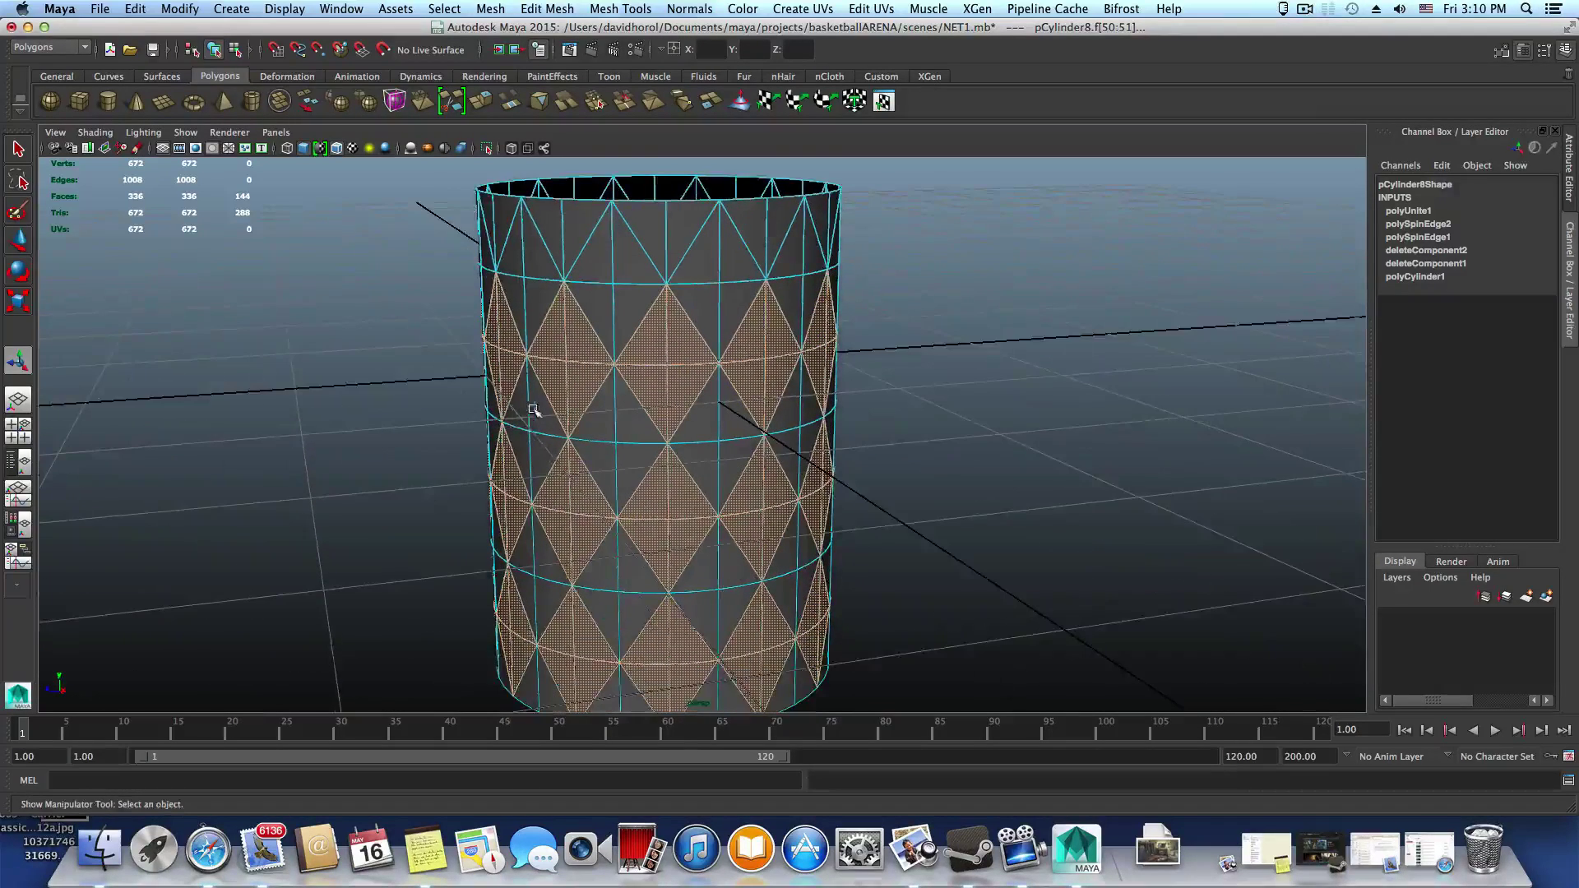
right_click_drag(588, 479, 814, 518, "alt")
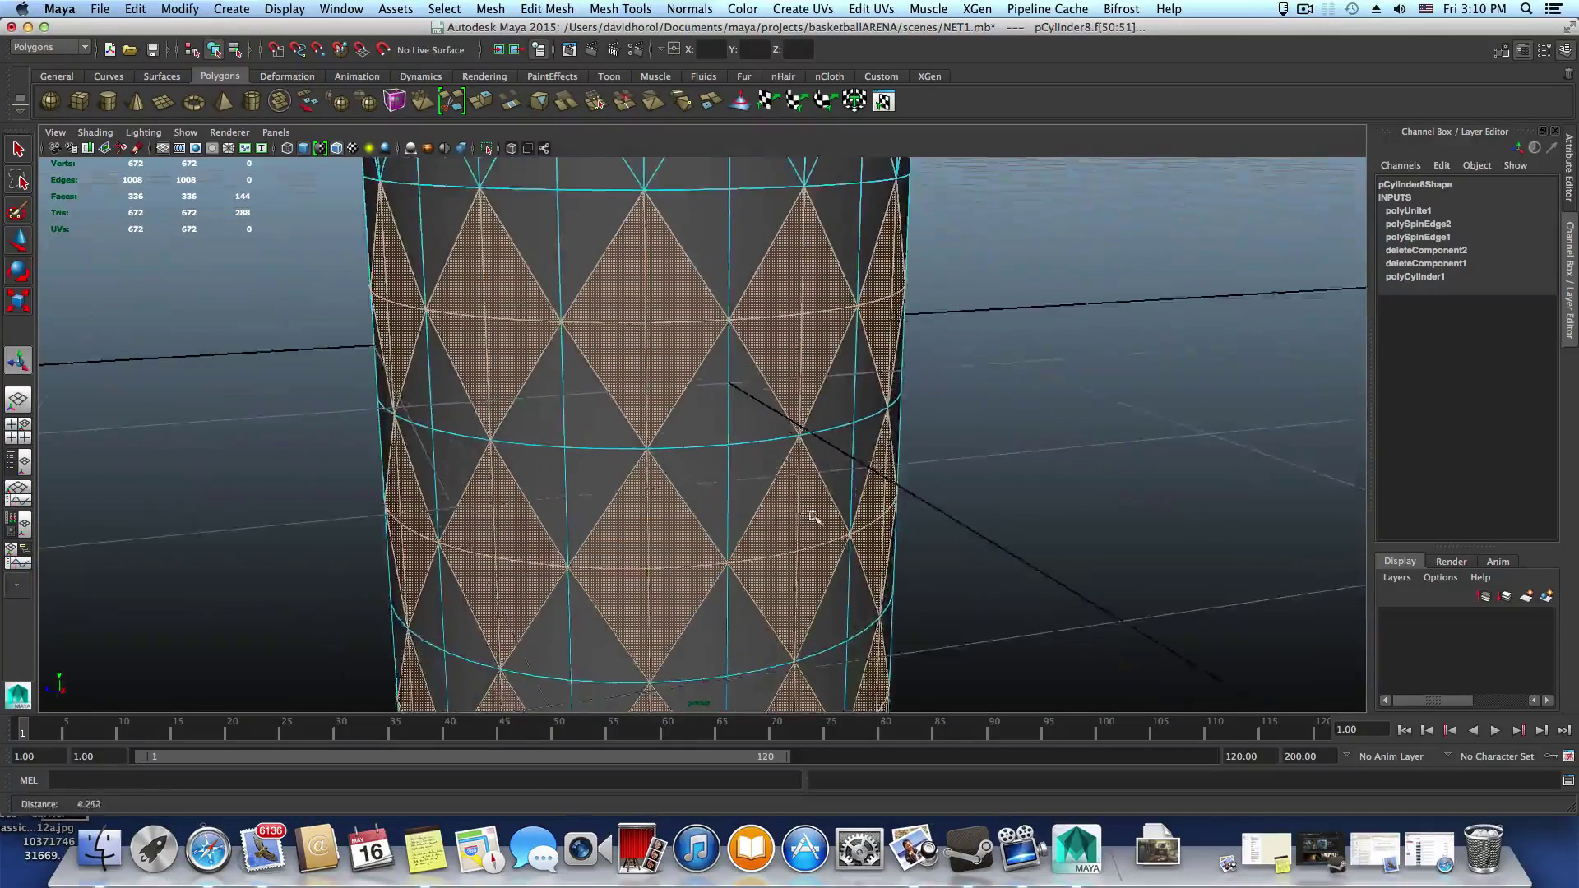
middle_click_drag(814, 518, 808, 578, "alt")
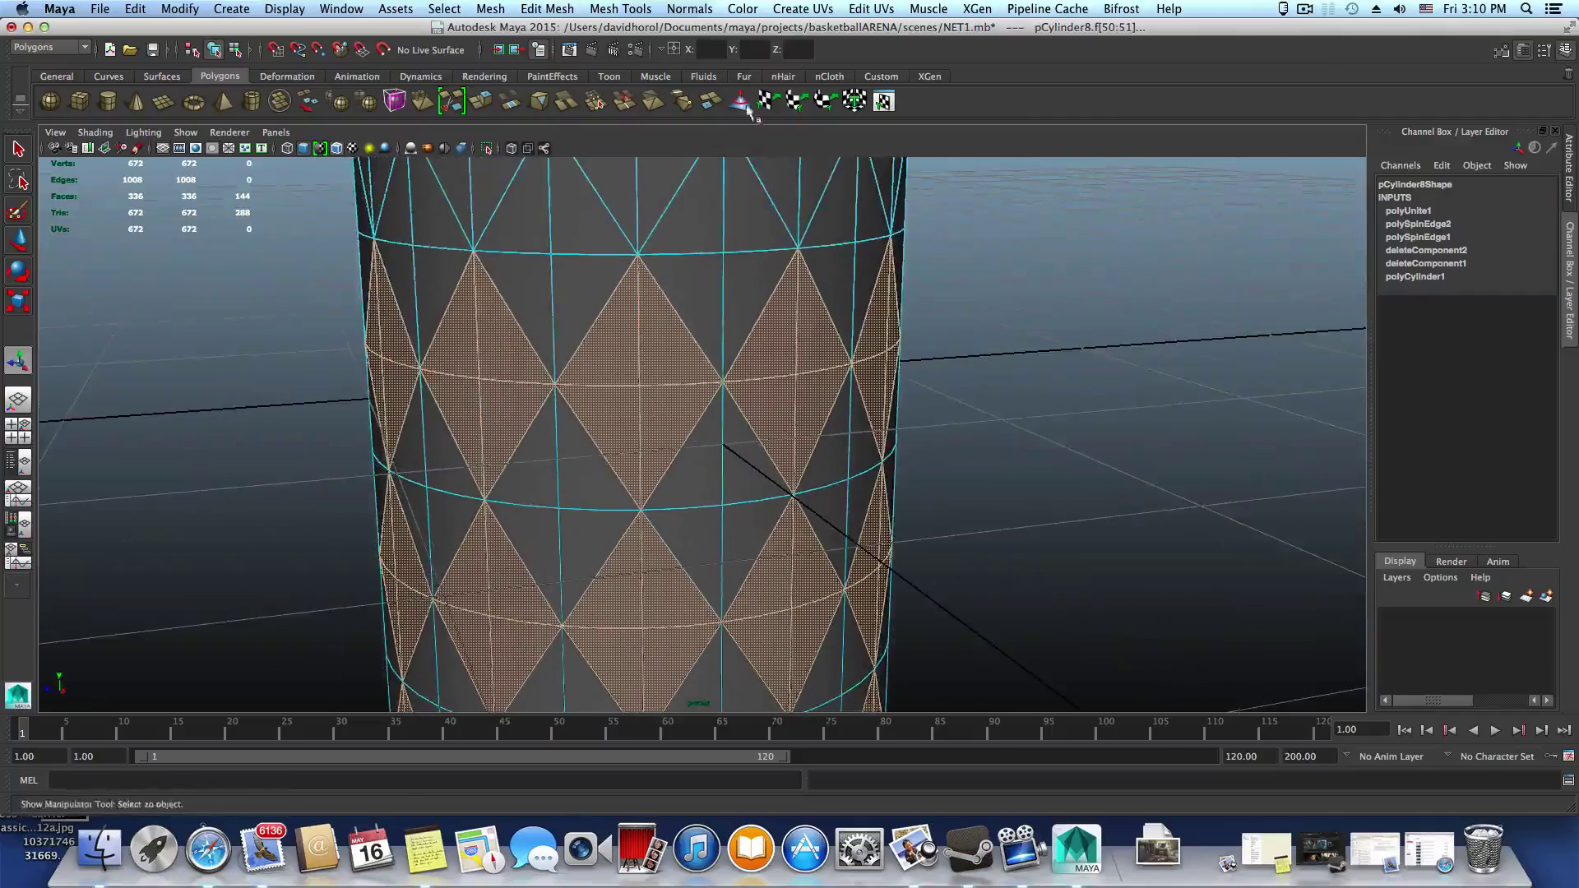
Try extruding the remaining selected diamond faces and scaling them uniformly to 0.8
left_click(485, 102)
left_click_drag(822, 361, 772, 327, "alt")
left_click(826, 329)
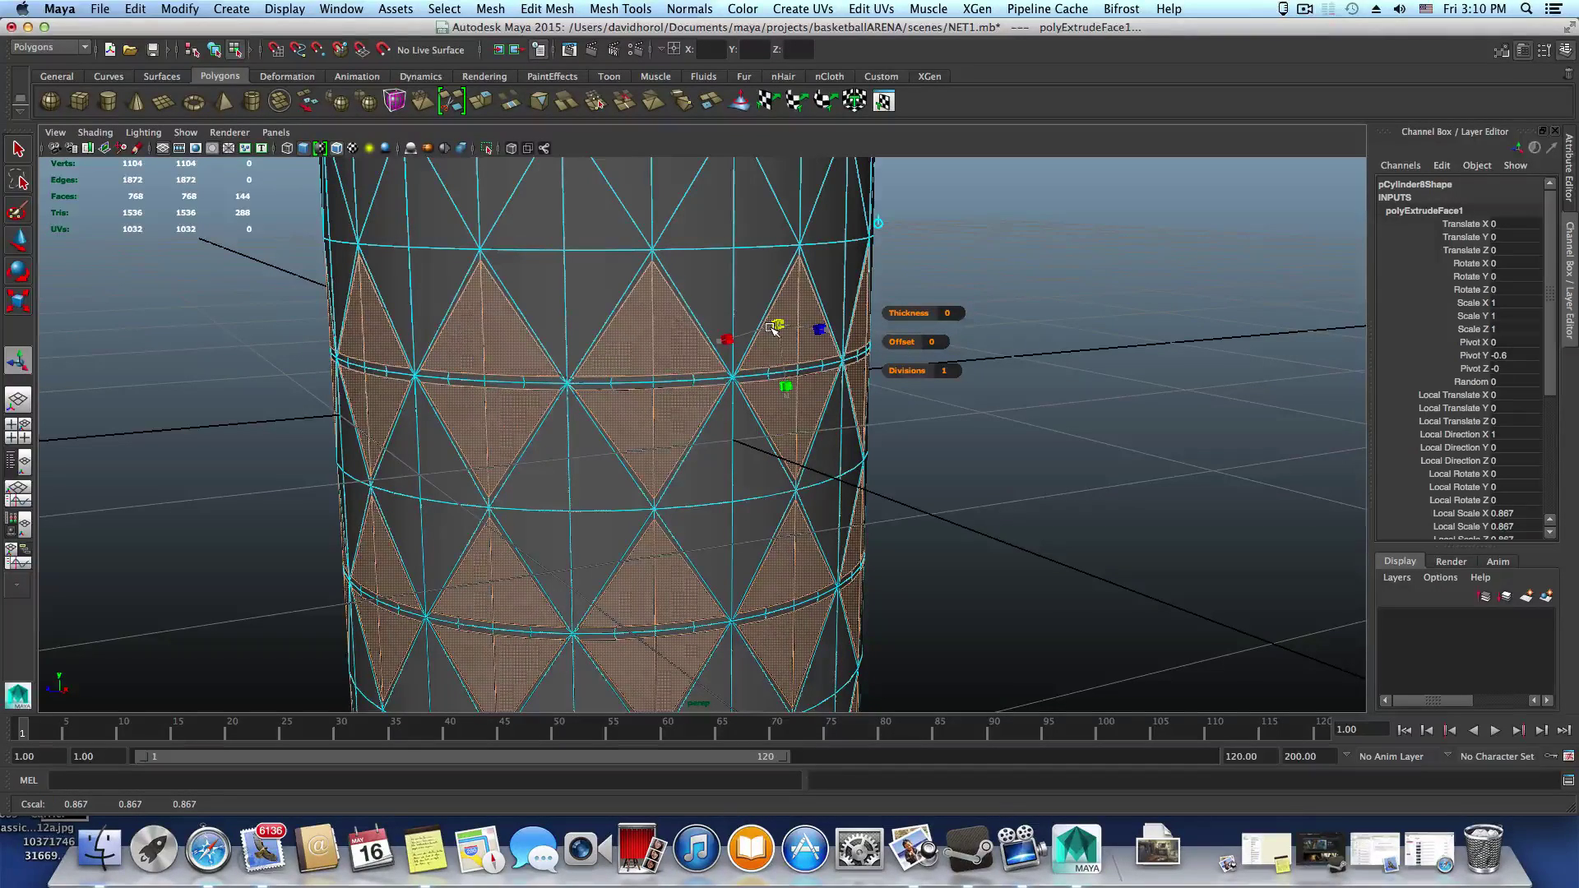
left_click_drag(783, 355, 738, 331, "alt")
Undo the extrusion and its scaling, the top-row deselection and the most recent additions to the face selection
key("super+z")
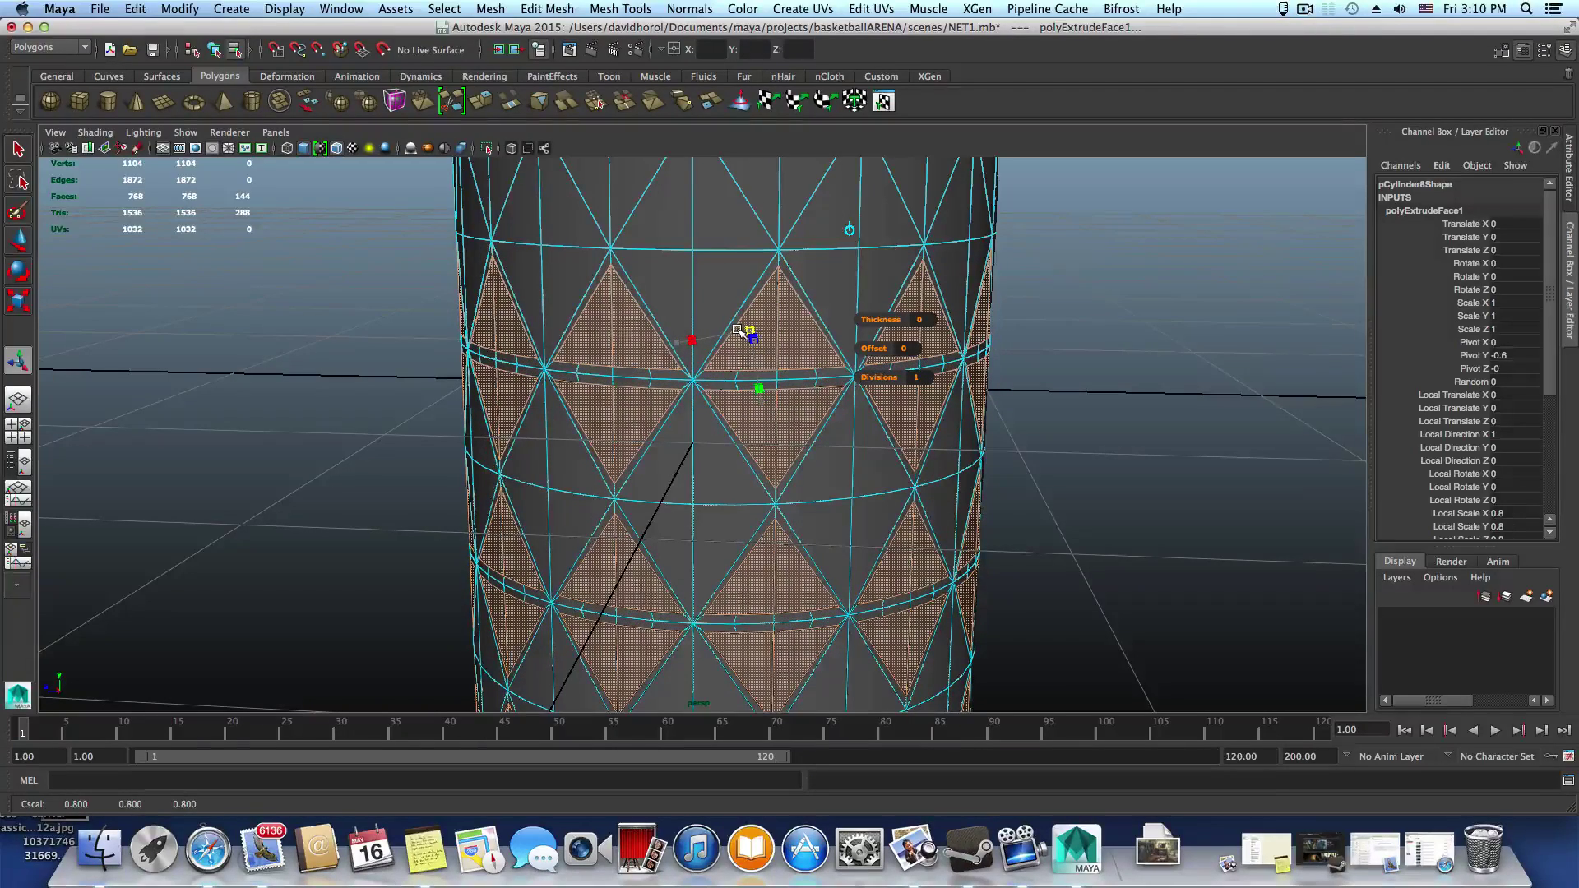
key("super+z")
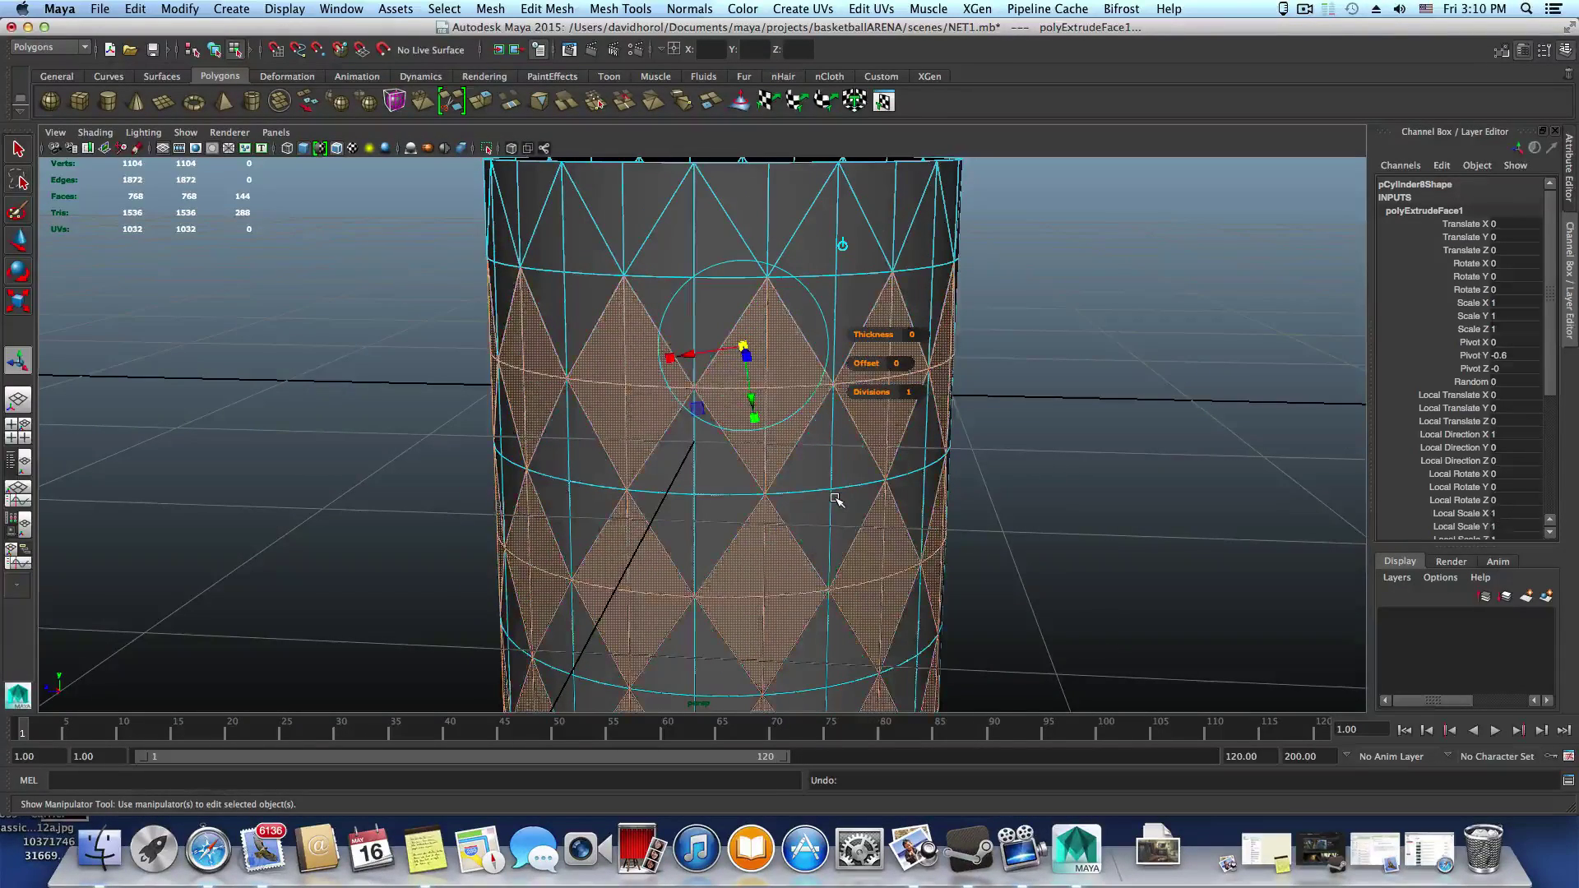
key("super+z")
key("super+z")
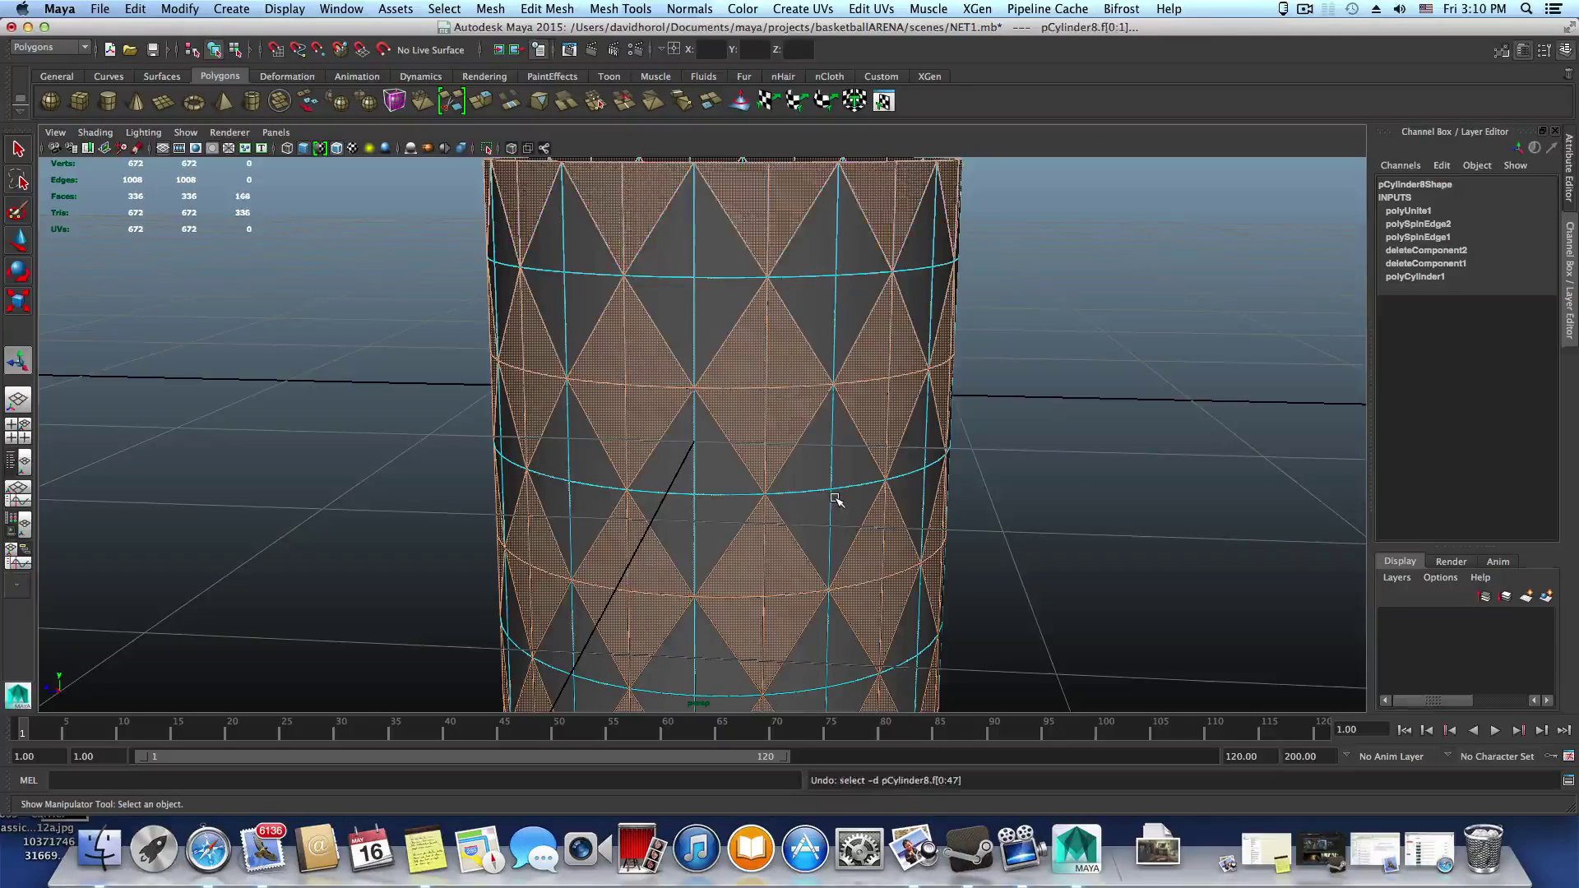
key("super+z")
key("super+z")
key("super+z")
key("super+z")
key("super+z")
key("super+z")
key("super+z")
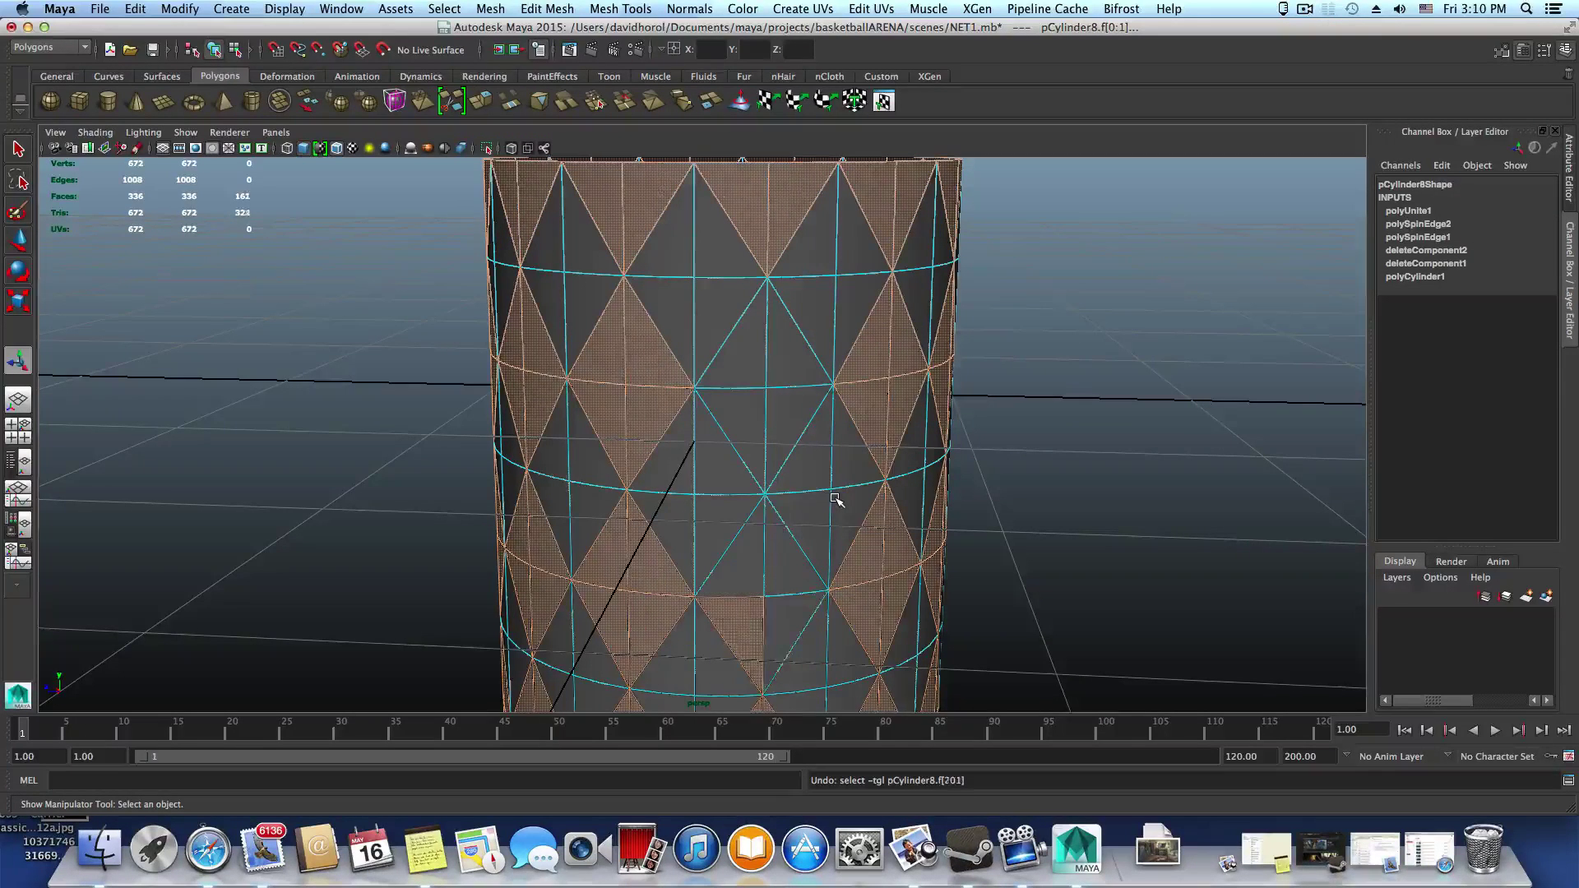
Clear the diamond selection and switch the tube to vertex selection
left_click(898, 466)
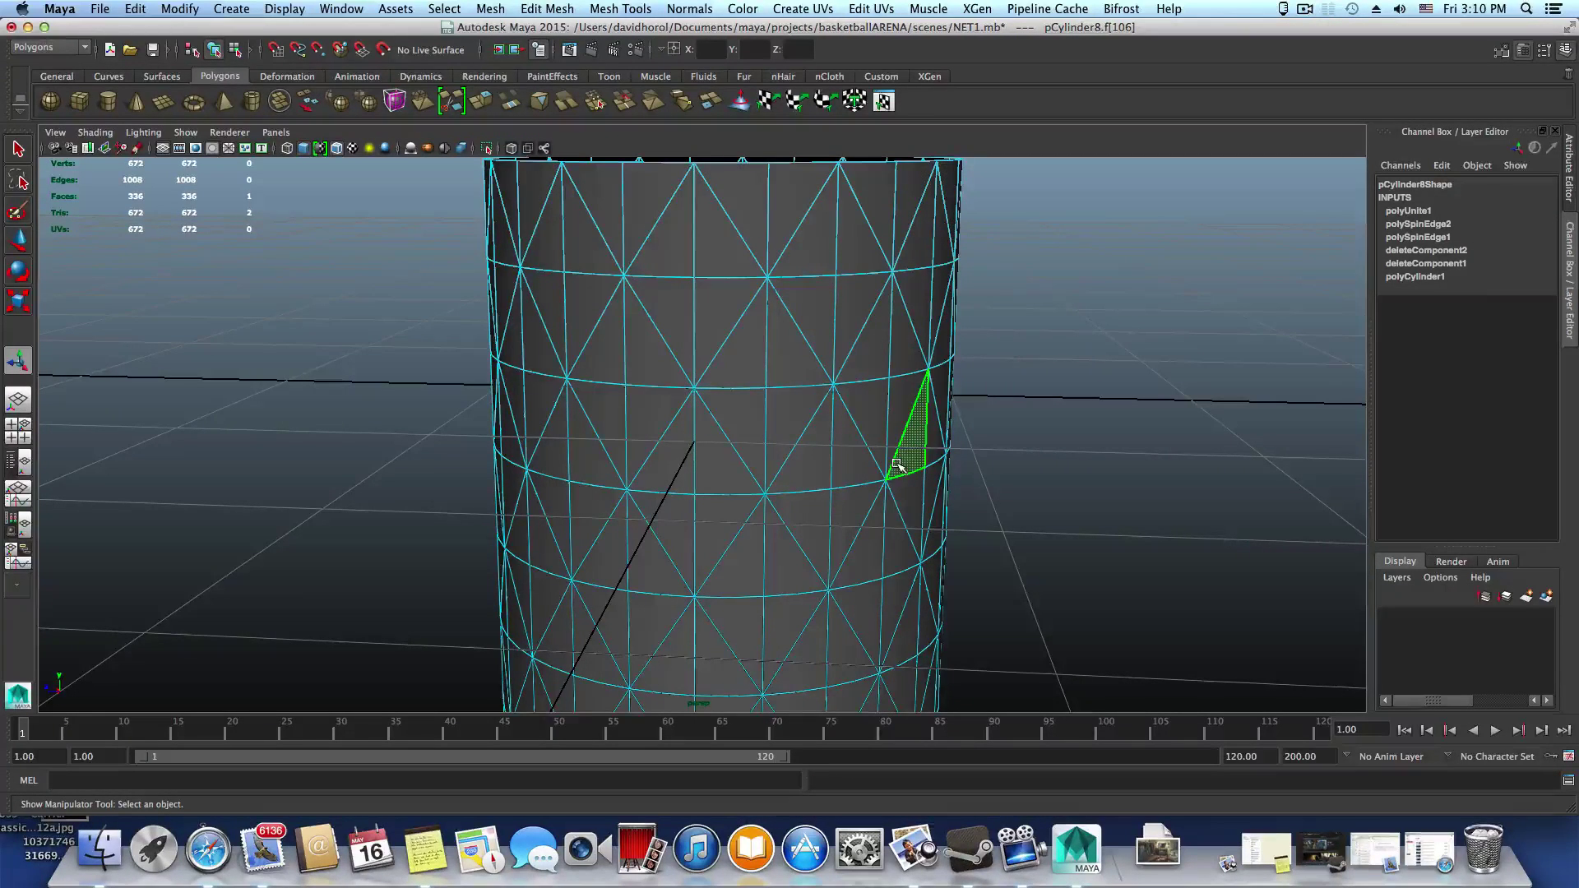
right_click(898, 467)
right_click_drag(859, 463, 796, 464)
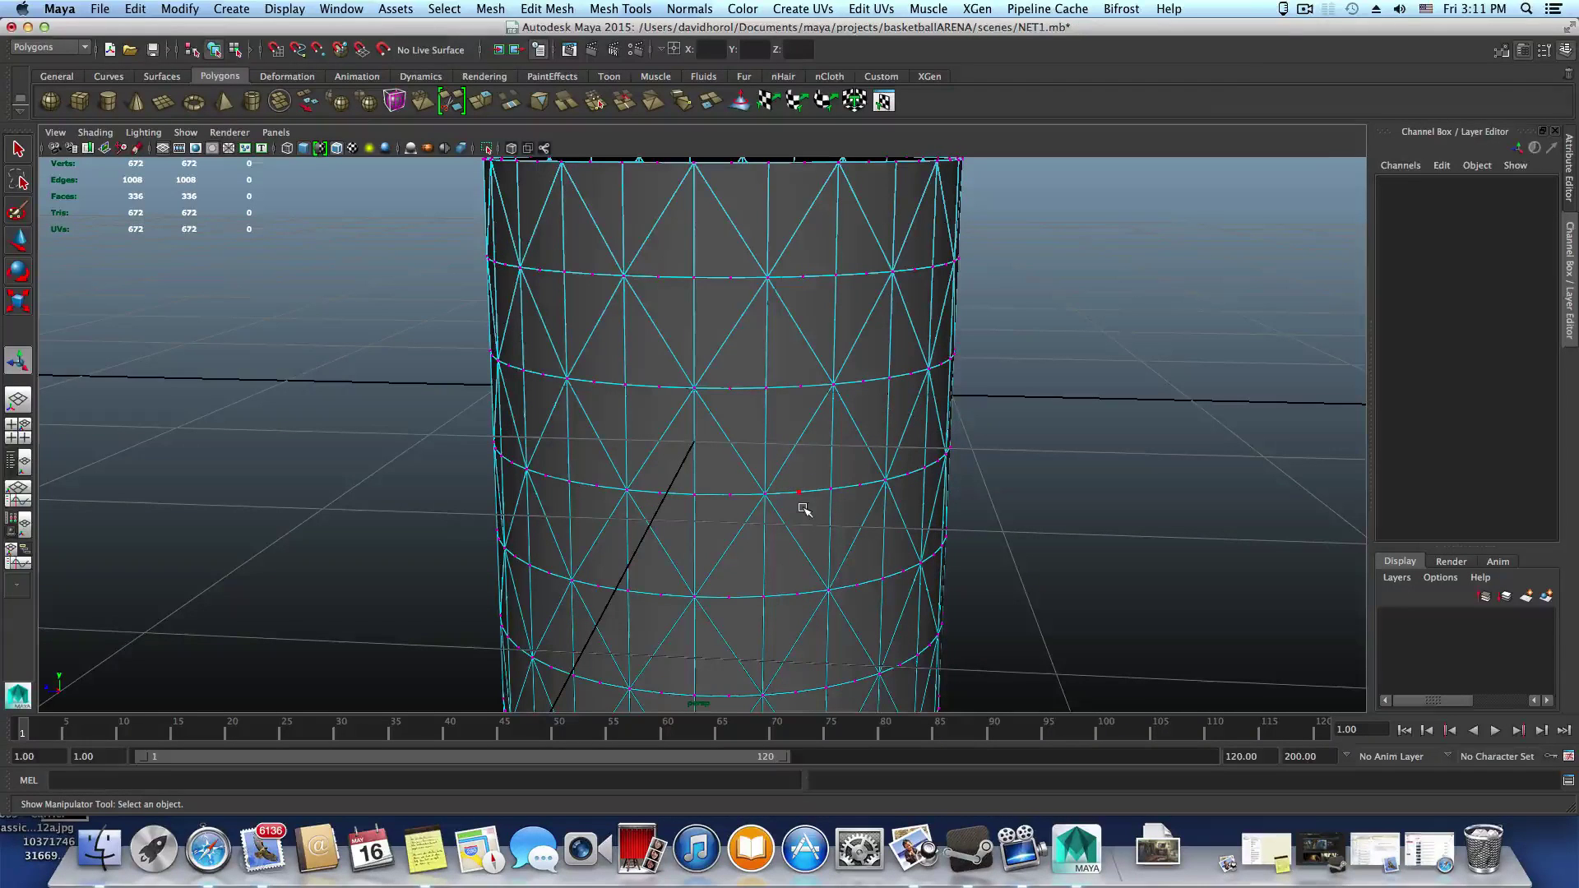
Try moving a single vertex on one of the tube's middle rings to test for unmerged vertices, and undo the move
left_click(796, 493)
key("w")
left_click_drag(797, 420, 819, 474)
key("super+z")
key("super+z")
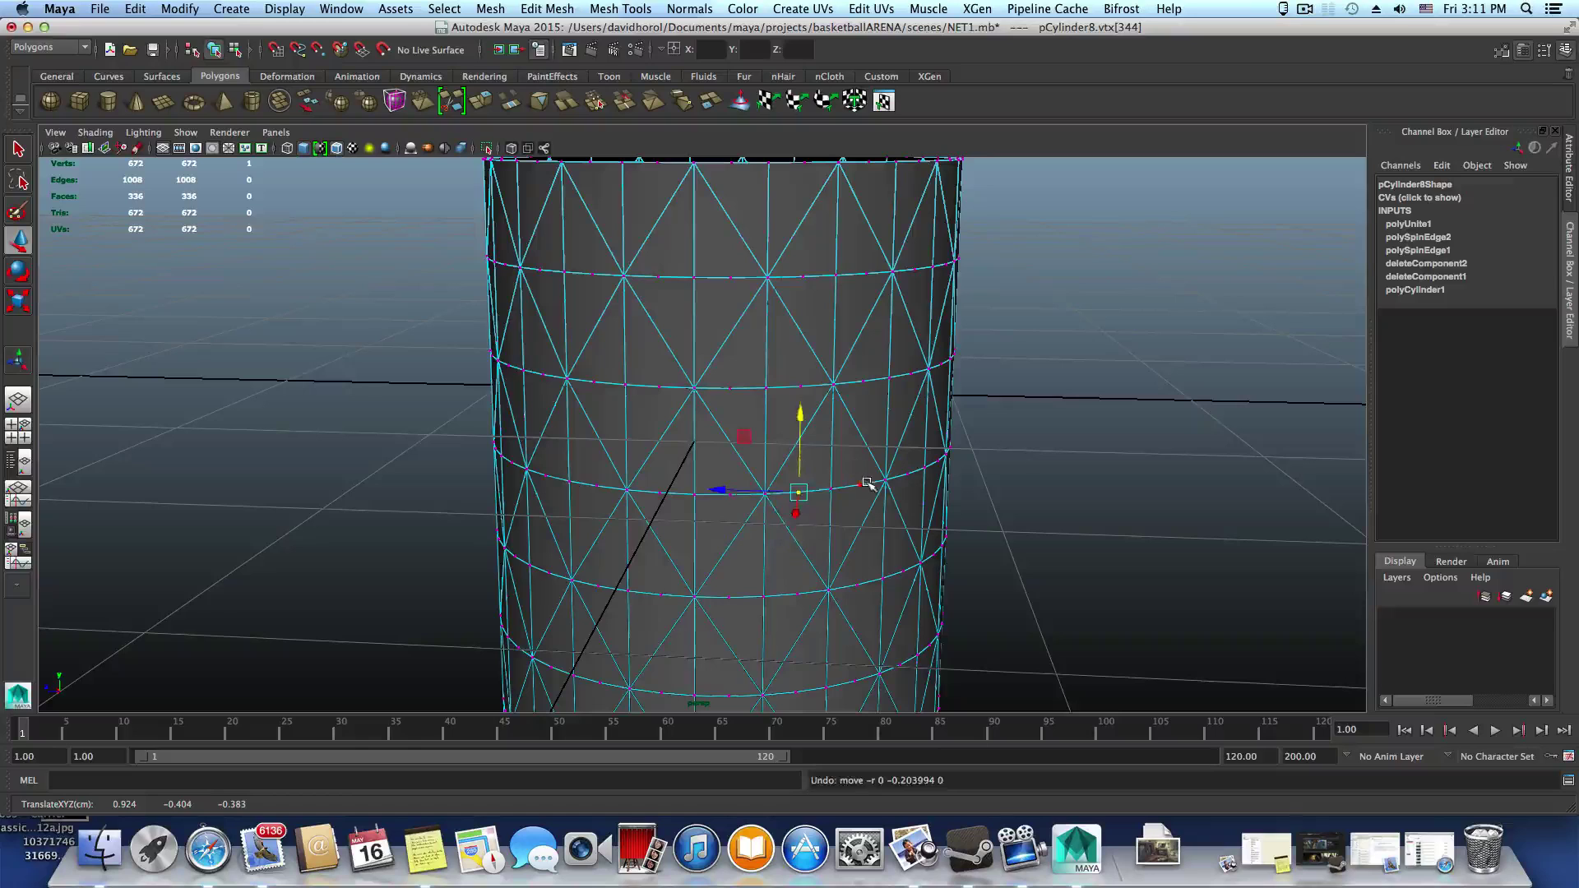
Select all vertices of the whole tube
scroll(870, 526, "down", 5)
left_click_drag(869, 537, 899, 519, "alt")
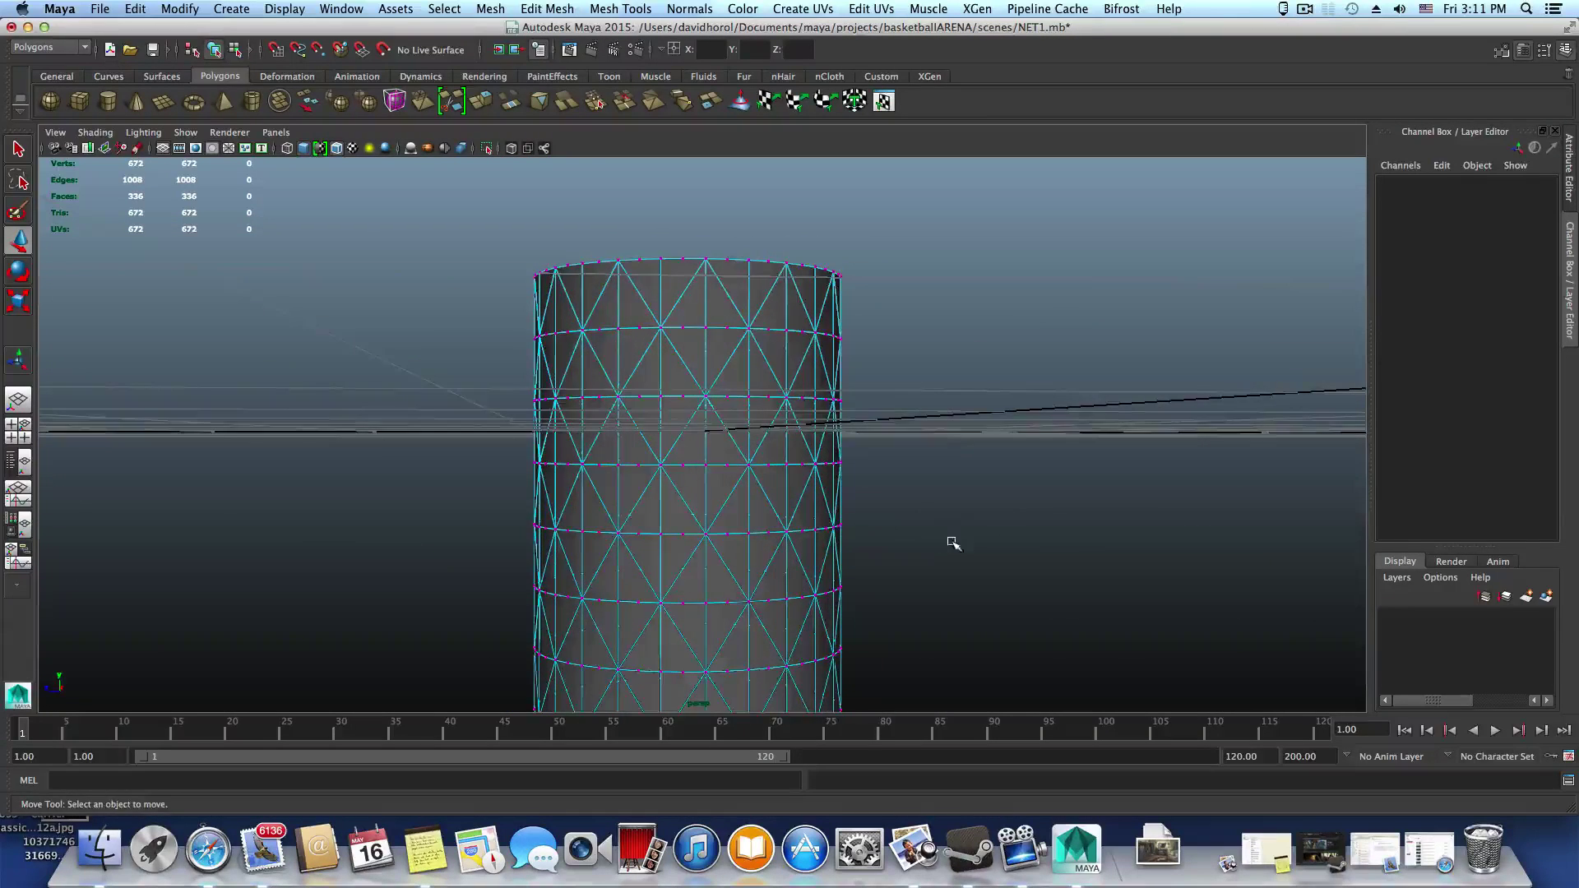
scroll(946, 541, "down", 3)
left_click_drag(754, 518, 748, 479, "alt")
left_click_drag(507, 275, 996, 654)
mouse_move(849, 497)
left_mouse_down("alt")
mouse_move(839, 557)
mouse_move(846, 501)
left_mouse_up("alt")
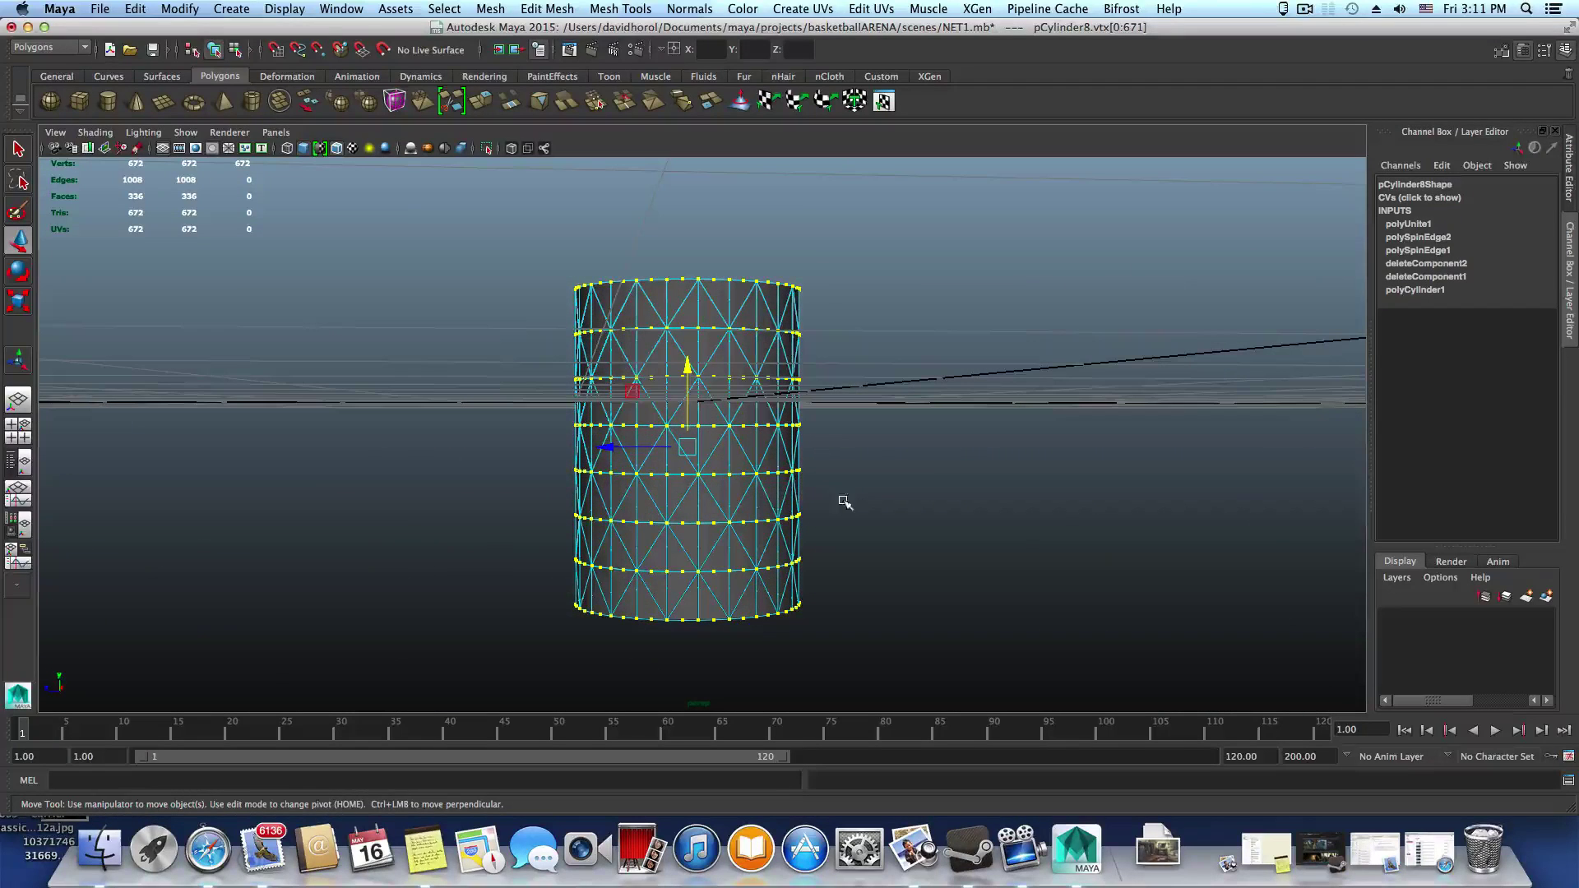
Merge the selected vertices with a threshold of 0.01, keeping the option to always merge for two vertices
left_click(546, 8)
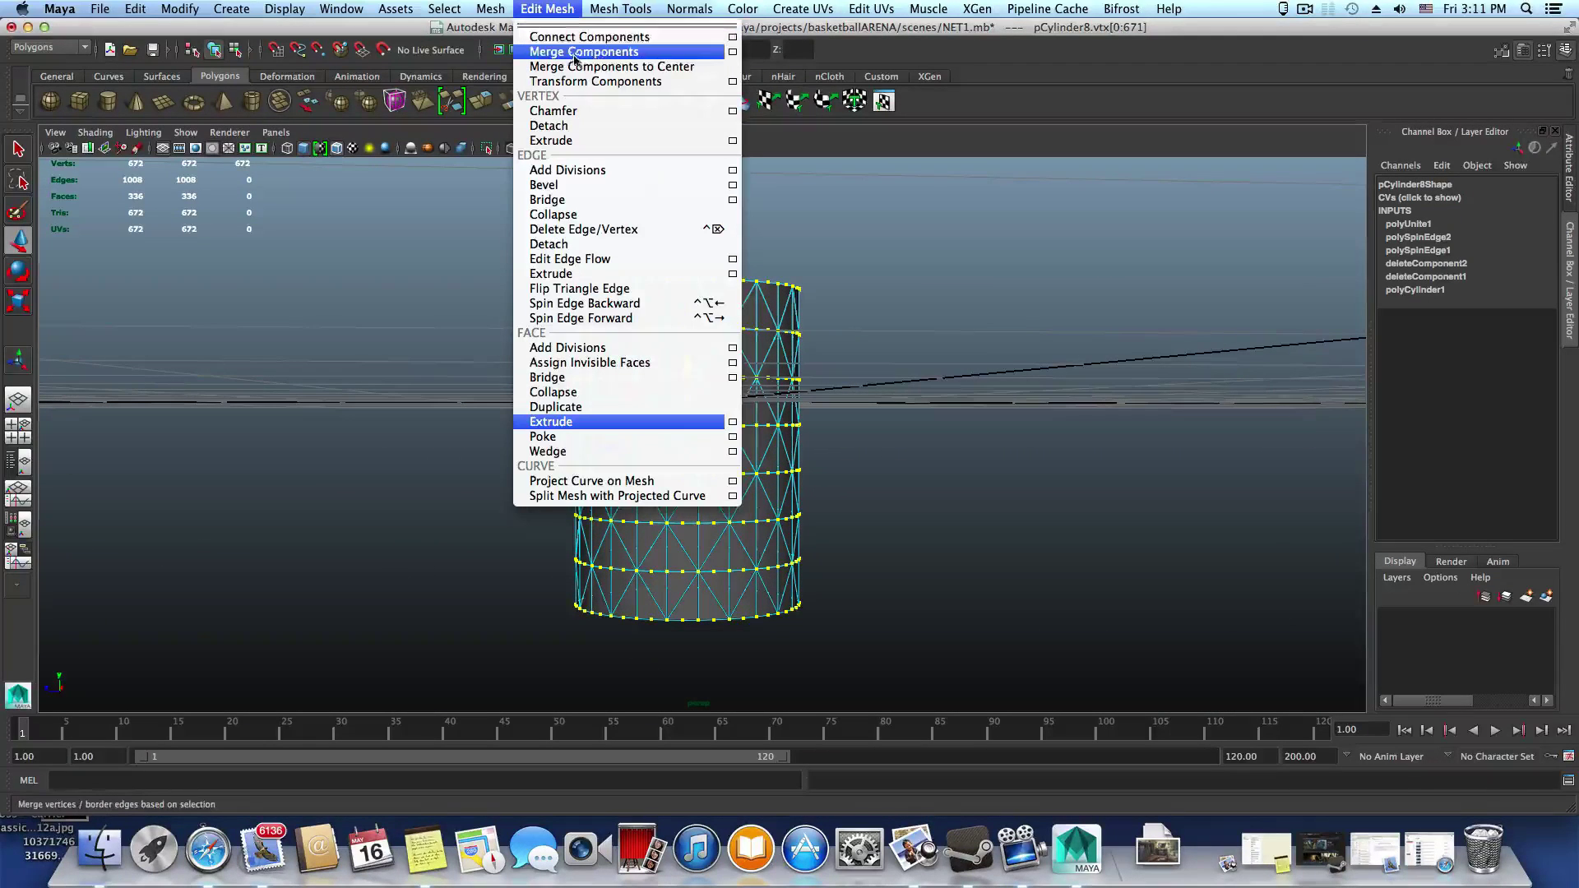
left_click(732, 52)
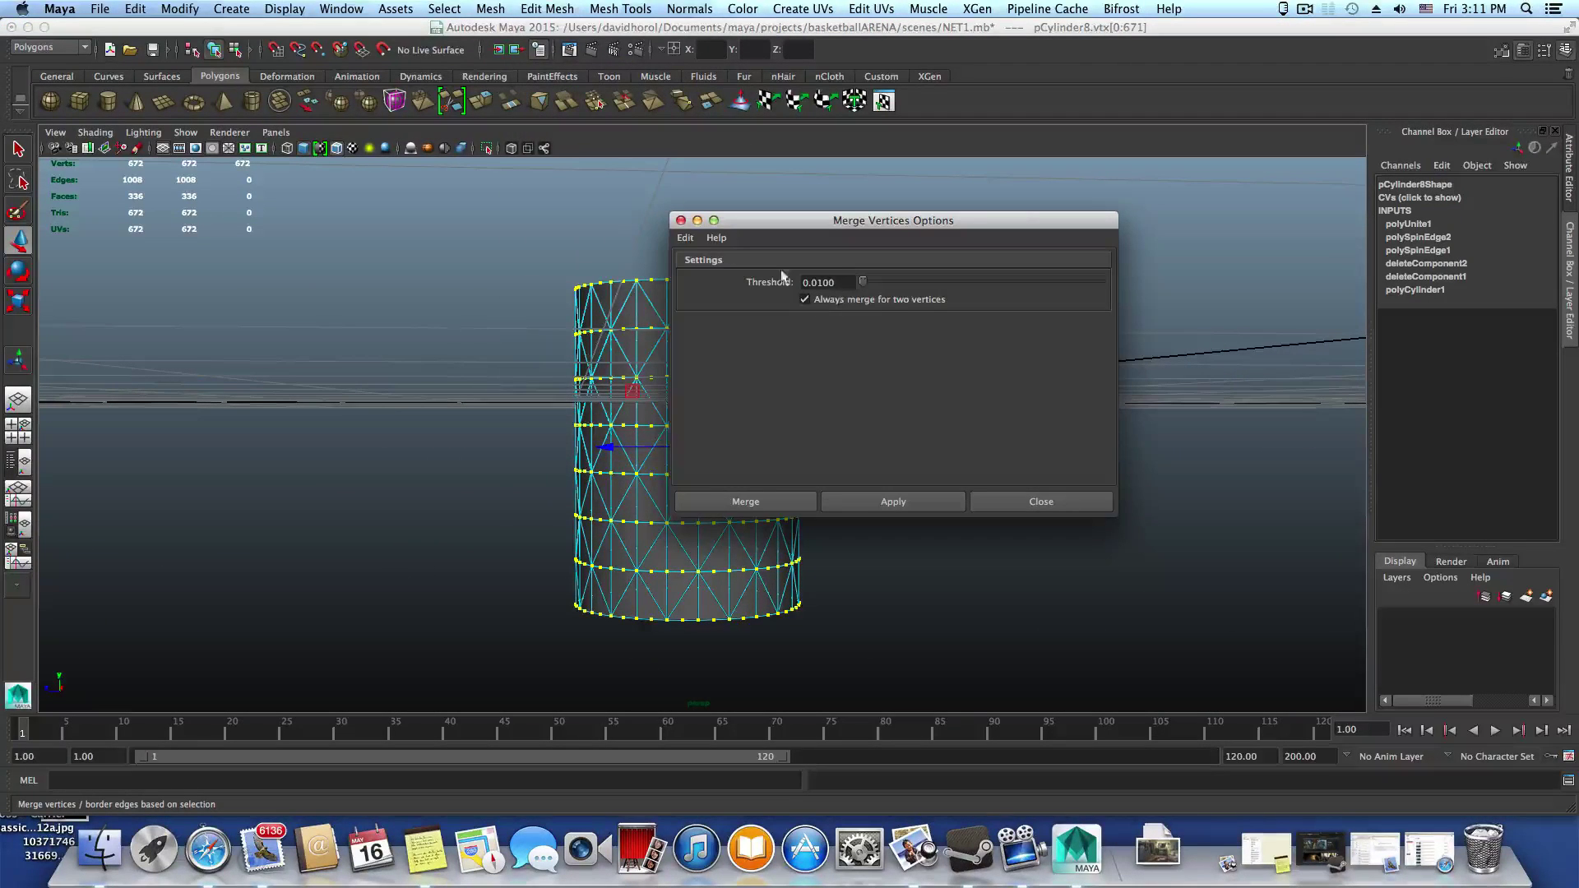
left_click_drag(789, 226, 954, 230)
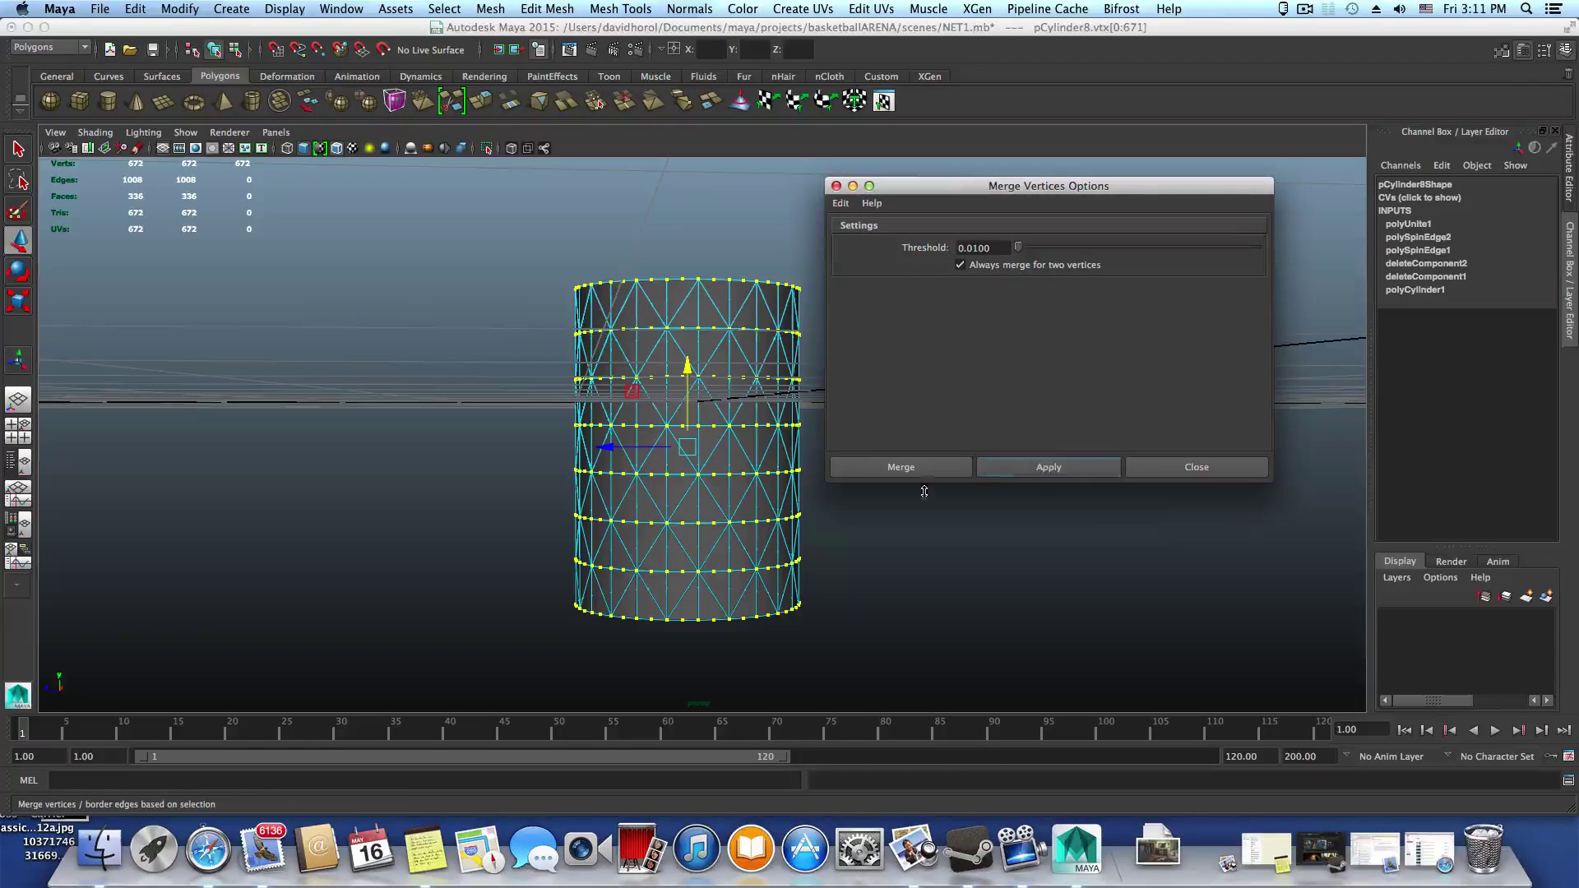
left_click(1079, 467)
left_click(1177, 470)
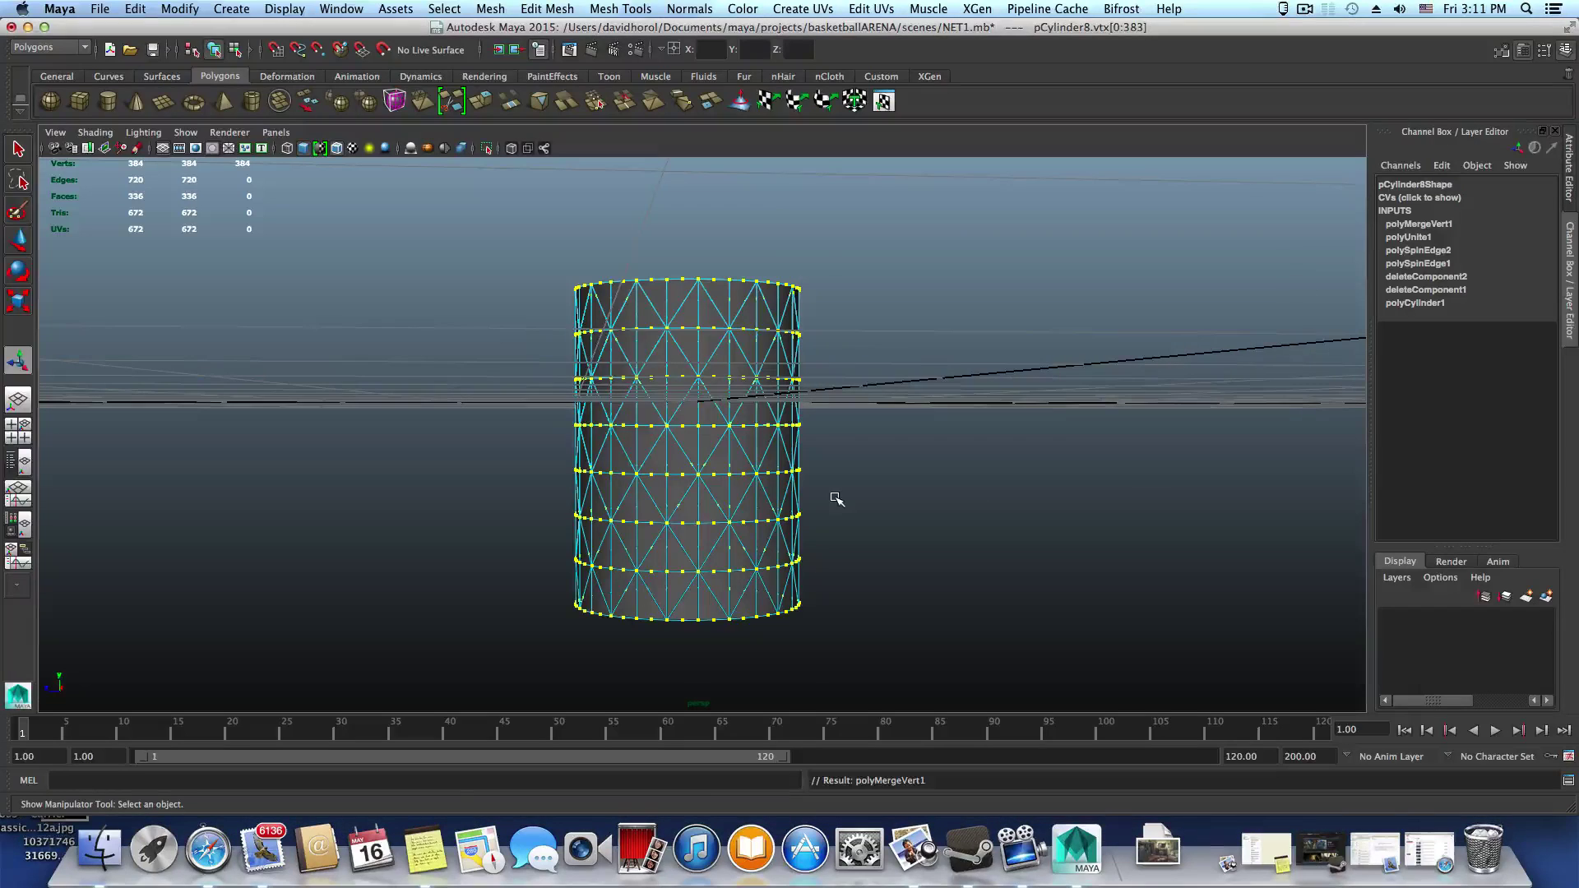
Switch the merged tube to face selection and select the four faces of a diamond around its middle
key("F8")
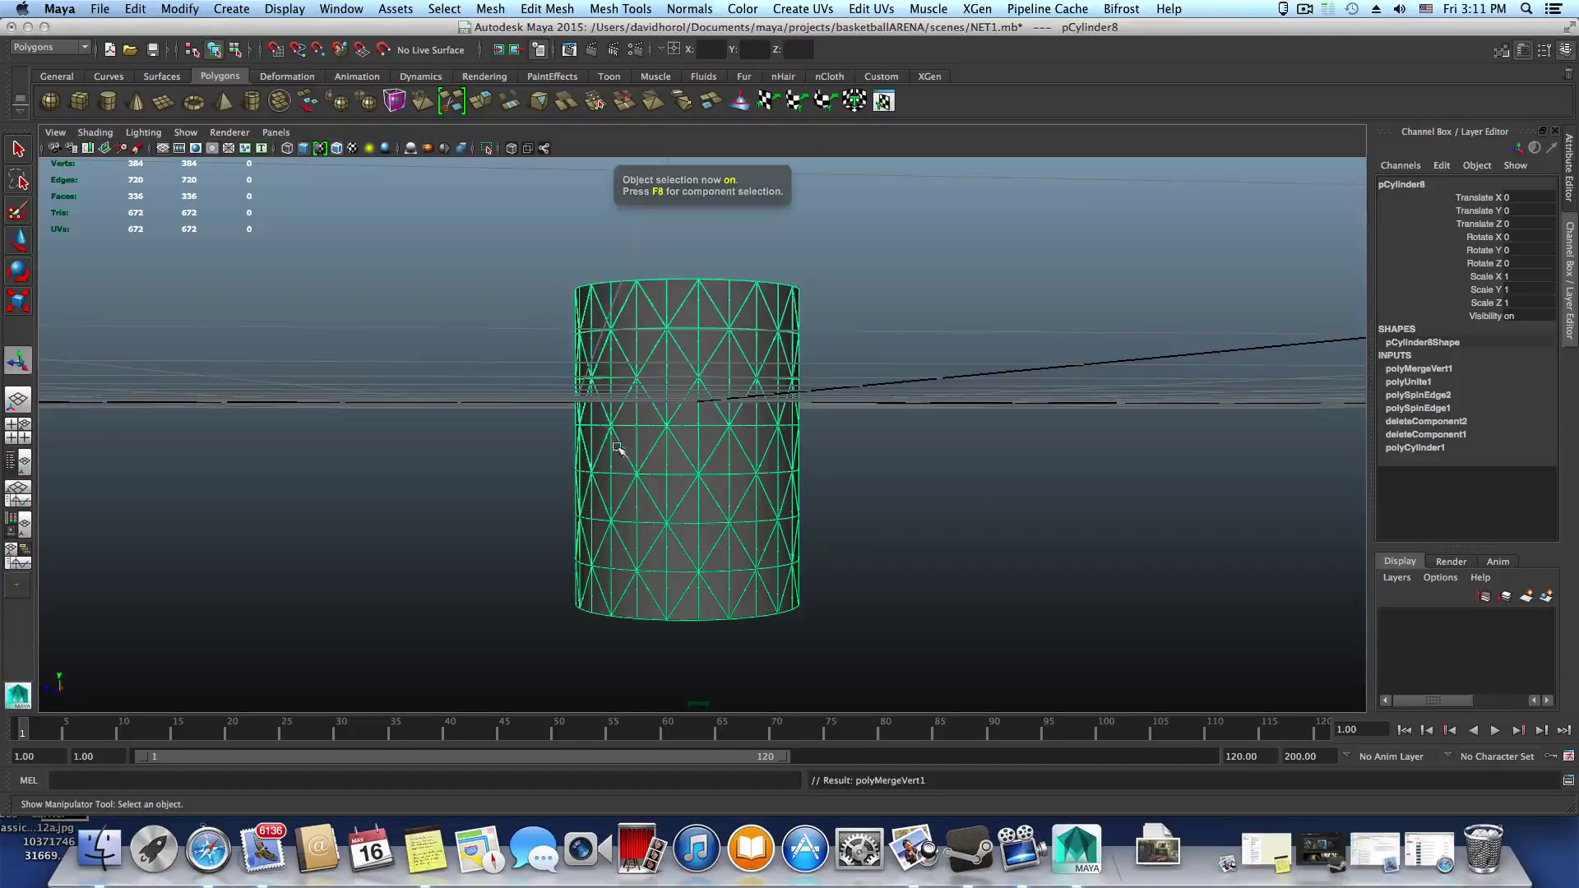
right_click_drag(616, 447, 777, 506, "alt")
left_click(776, 507)
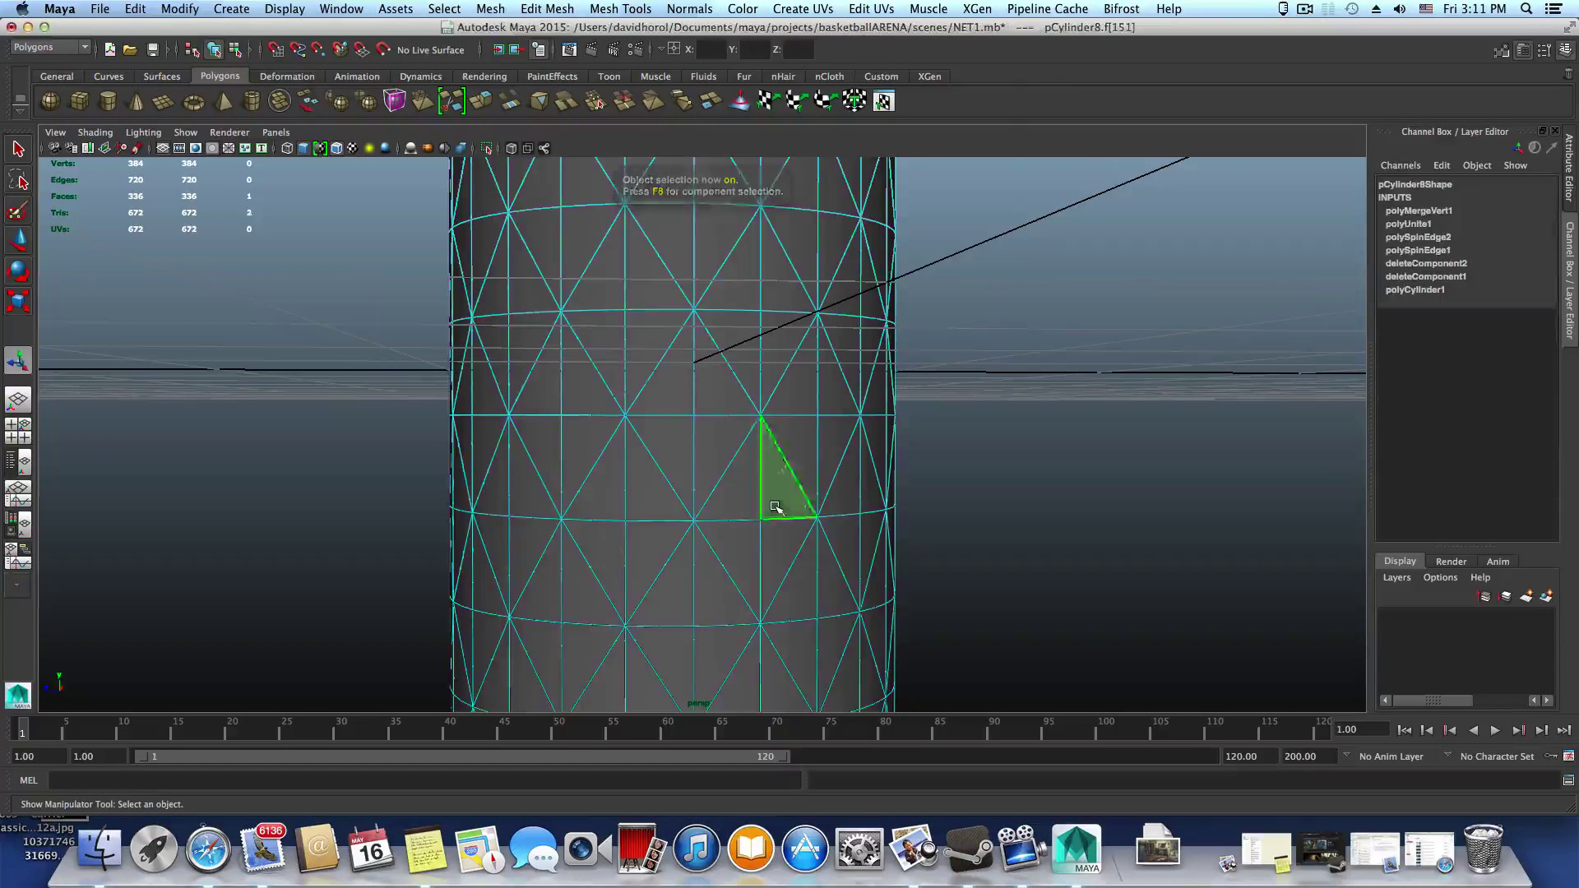
left_click(739, 529, "shift")
left_click(781, 529, "shift")
Add the diamond above and the half diamond at the top rim of the same column to the face selection
left_click(775, 365, "shift")
left_click(743, 349, "shift")
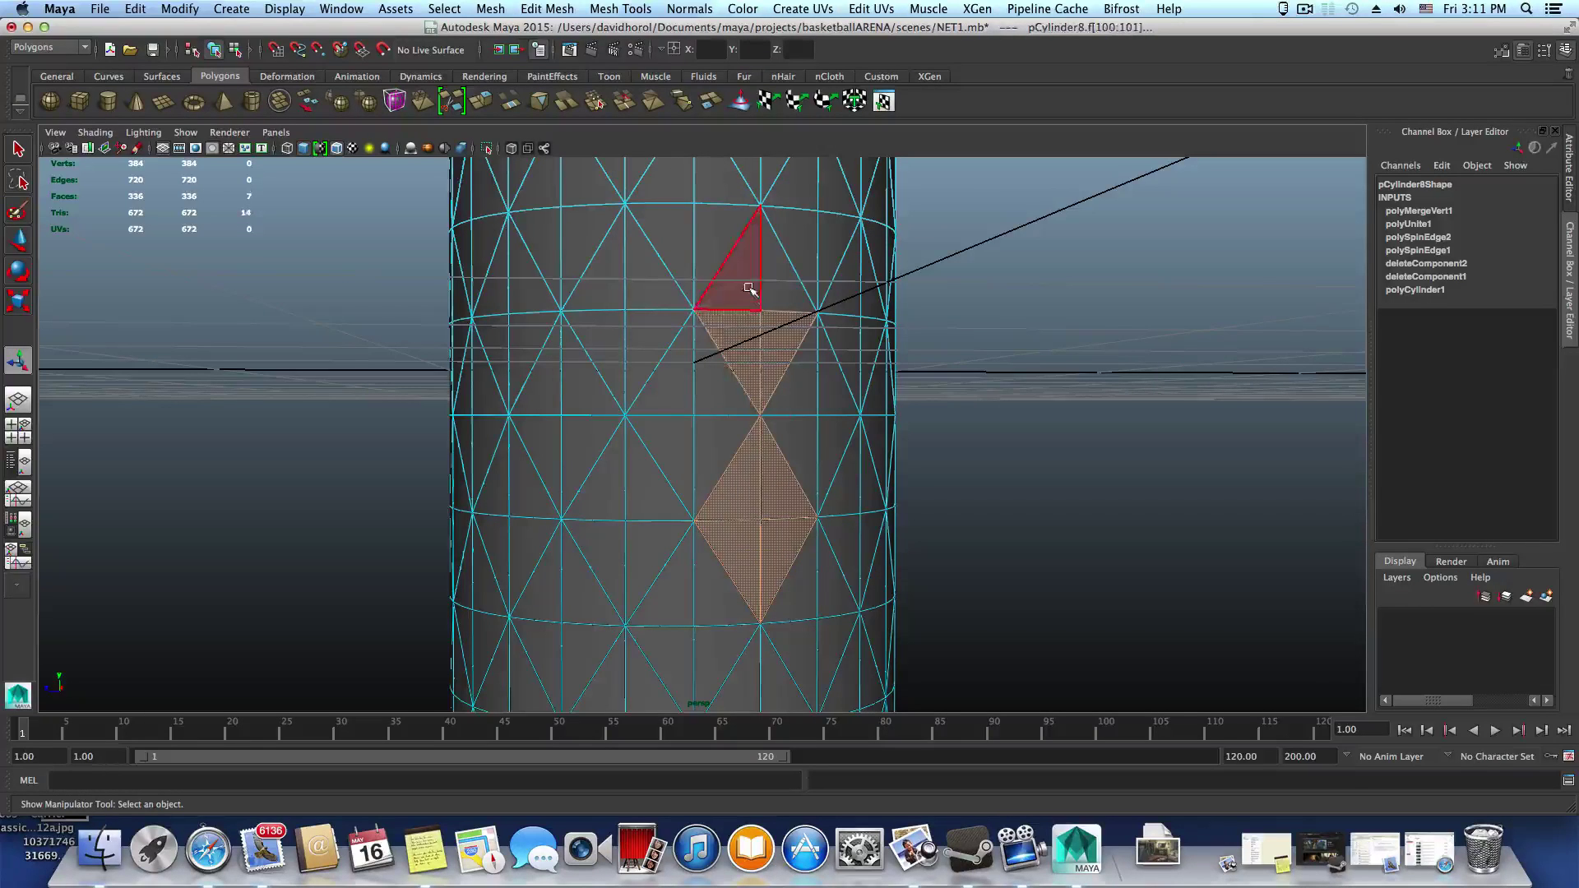
left_click(746, 288, "shift")
left_click(765, 281, "shift")
middle_click_drag(767, 284, 799, 492, "alt")
left_click(785, 274, "shift")
left_click(741, 271, "shift")
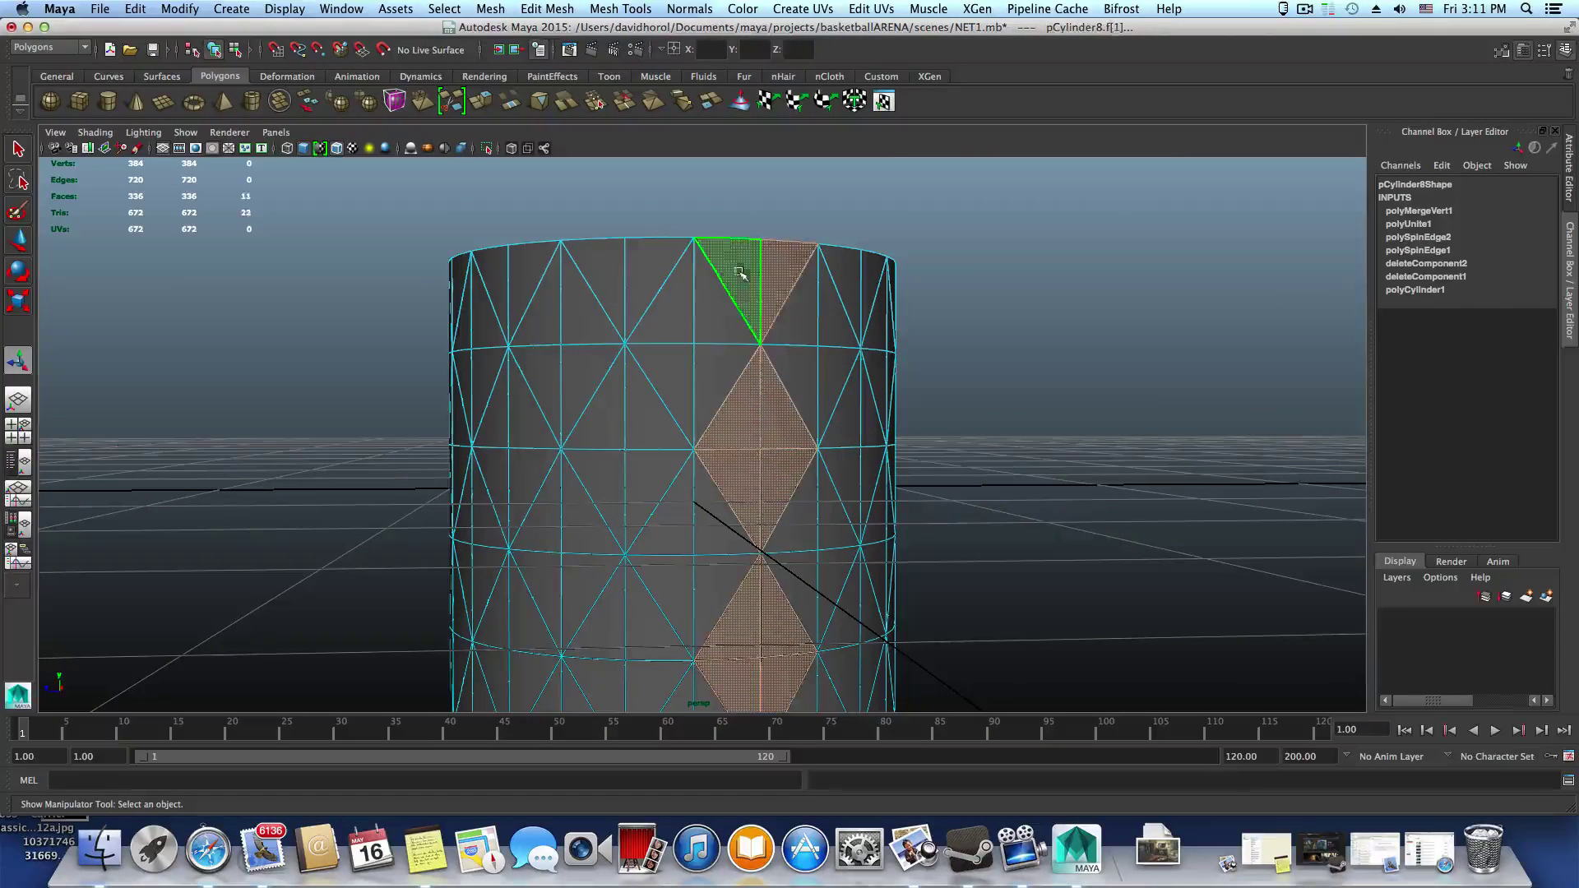
Add the half diamond at the top rim and the full diamond below it in the column to the left to the face selection
left_click(649, 270, "shift")
left_click(615, 270, "shift")
left_click(604, 407, "shift")
left_click(645, 398, "shift")
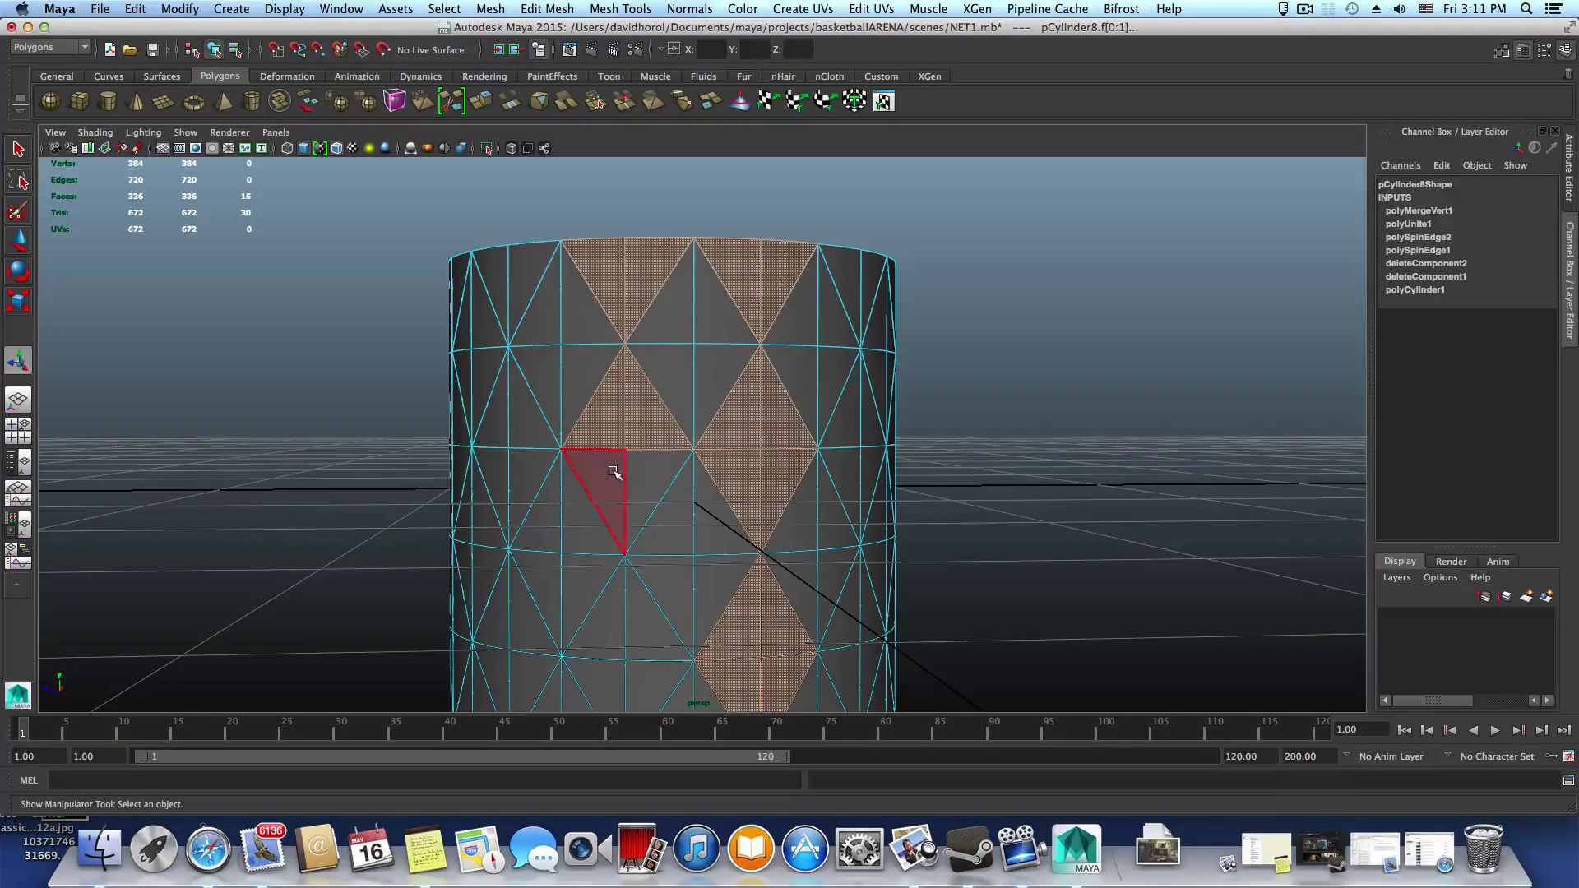
left_click(610, 470, "shift")
left_click(655, 474, "shift")
Add the two lower diamonds of the same column to the face selection, down to the tube's bottom edge
middle_click_drag(714, 515, 743, 375, "alt")
left_click(680, 482, "shift")
left_click(638, 491, "shift")
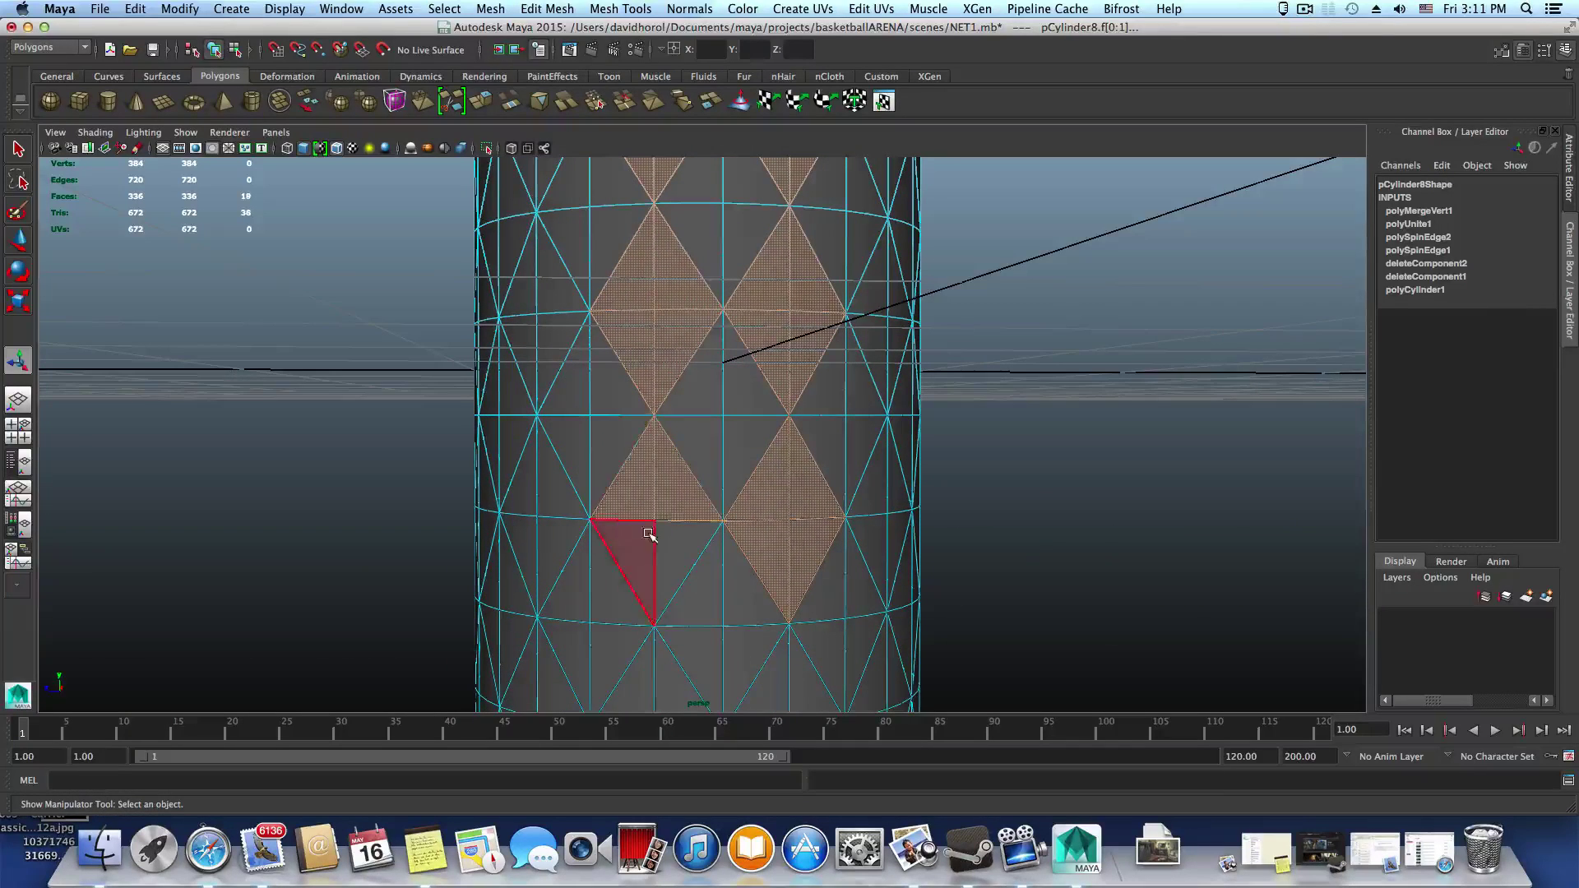
left_click(645, 536, "shift")
left_click(696, 539, "shift")
middle_click_drag(697, 540, 680, 479, "alt")
left_click(691, 535, "shift")
left_click(640, 546, "shift")
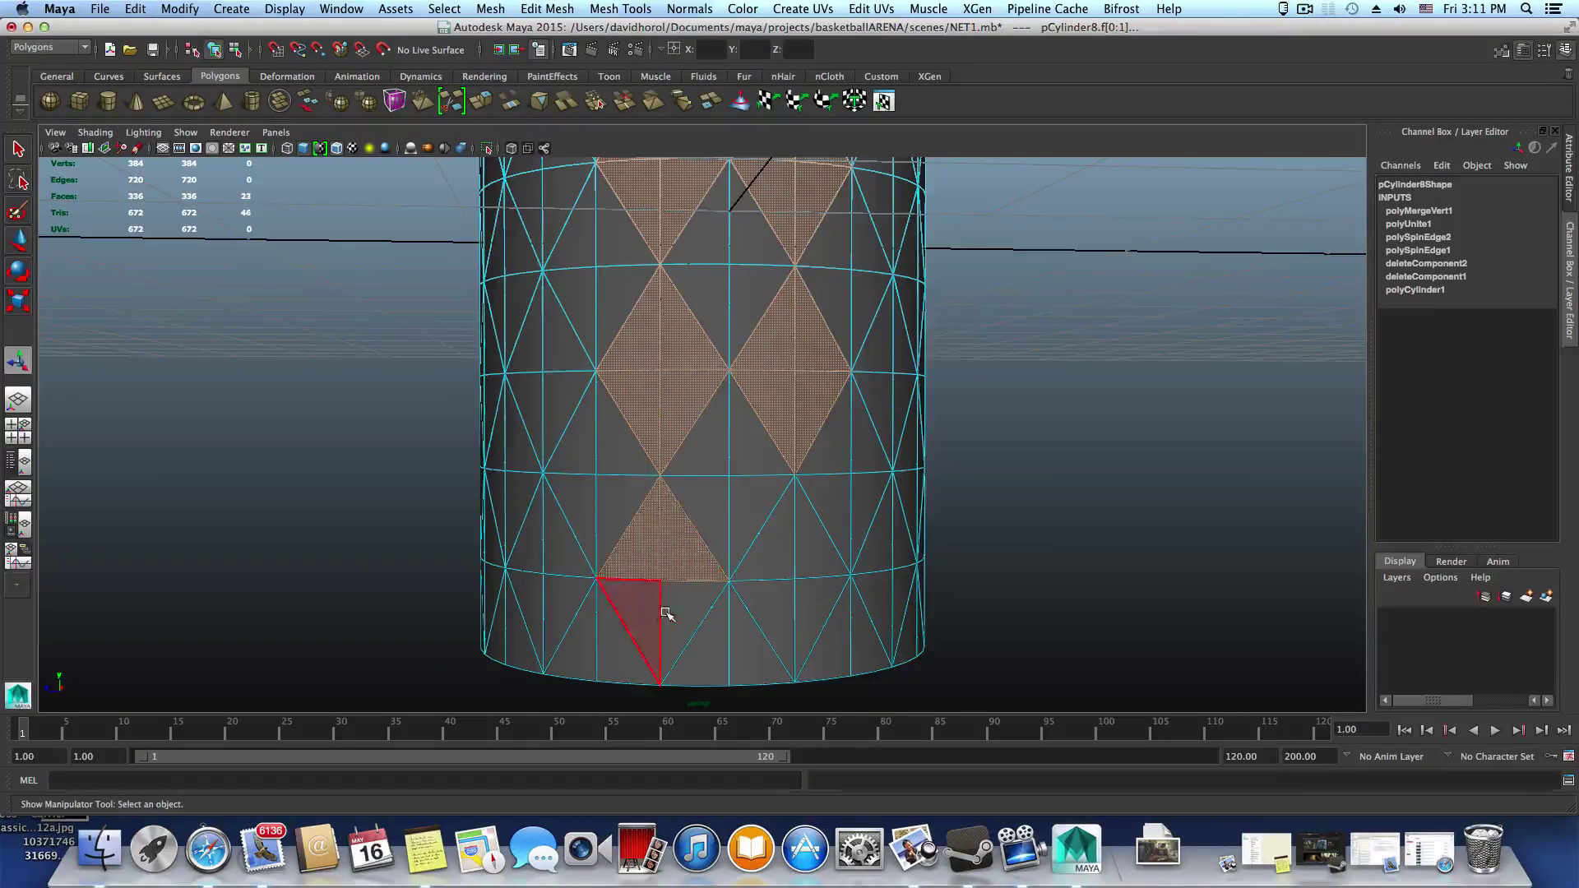
left_click(645, 621, "shift")
left_click(682, 609, "shift")
Add the bottom-row diamonds of the first column and of the column to its right to the face selection
left_click(774, 610, "shift")
left_click(814, 613, "shift")
left_click(813, 565, "shift")
left_click(776, 553, "shift")
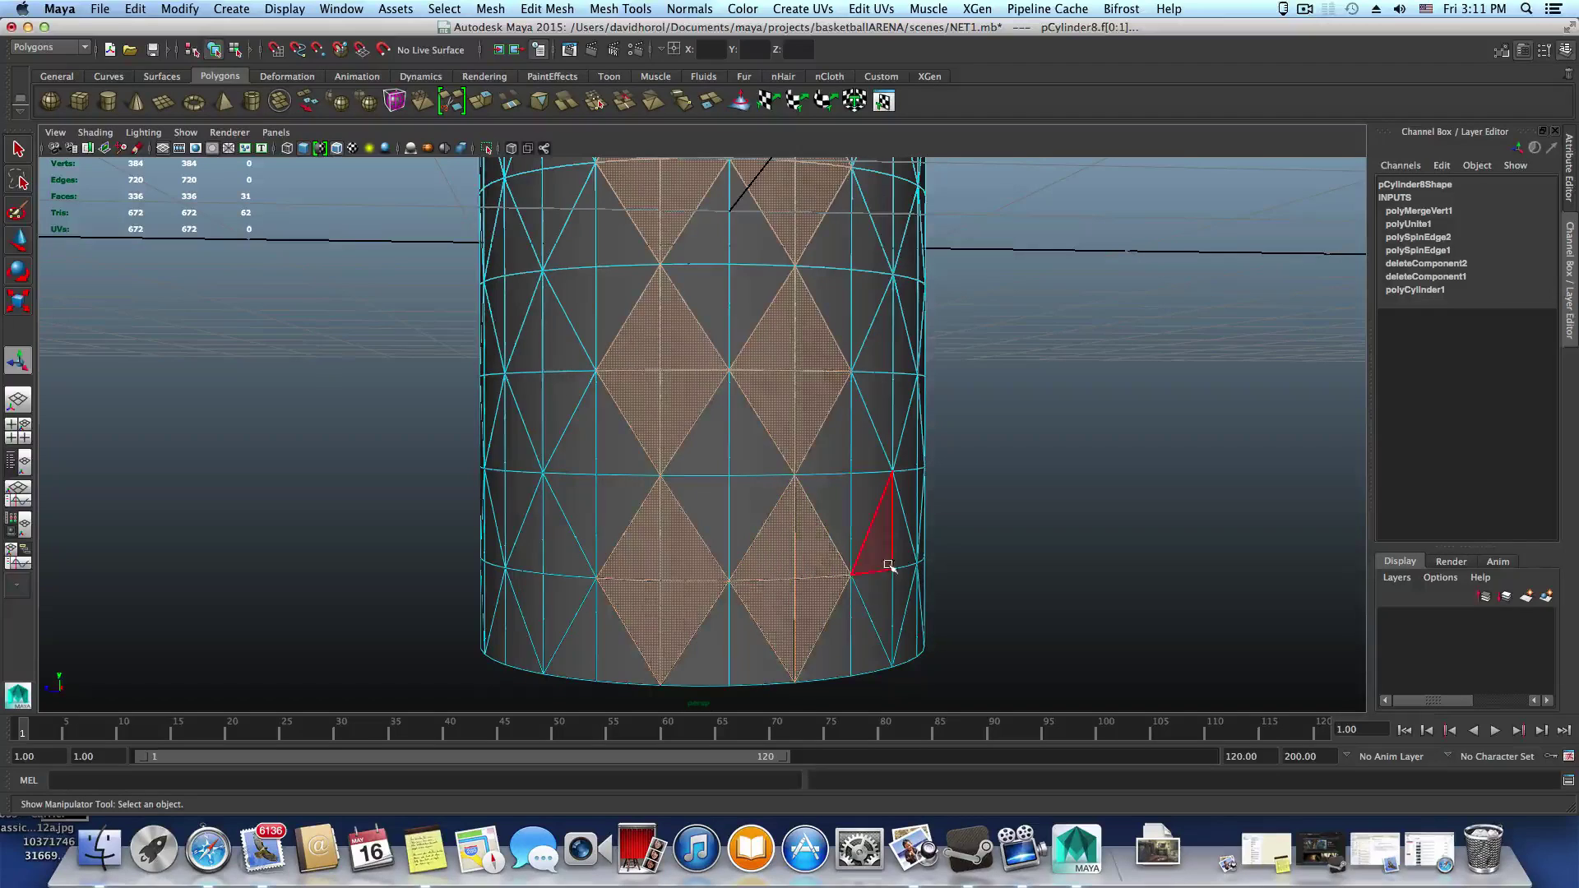
left_click(878, 559, "shift")
left_click(895, 551, "shift")
left_click(898, 585, "shift")
left_click(879, 586, "shift")
Add the second-from-bottom diamonds of that right-hand column and of the next column around the tube to the face selection
left_click_drag(1056, 494, 990, 481, "alt")
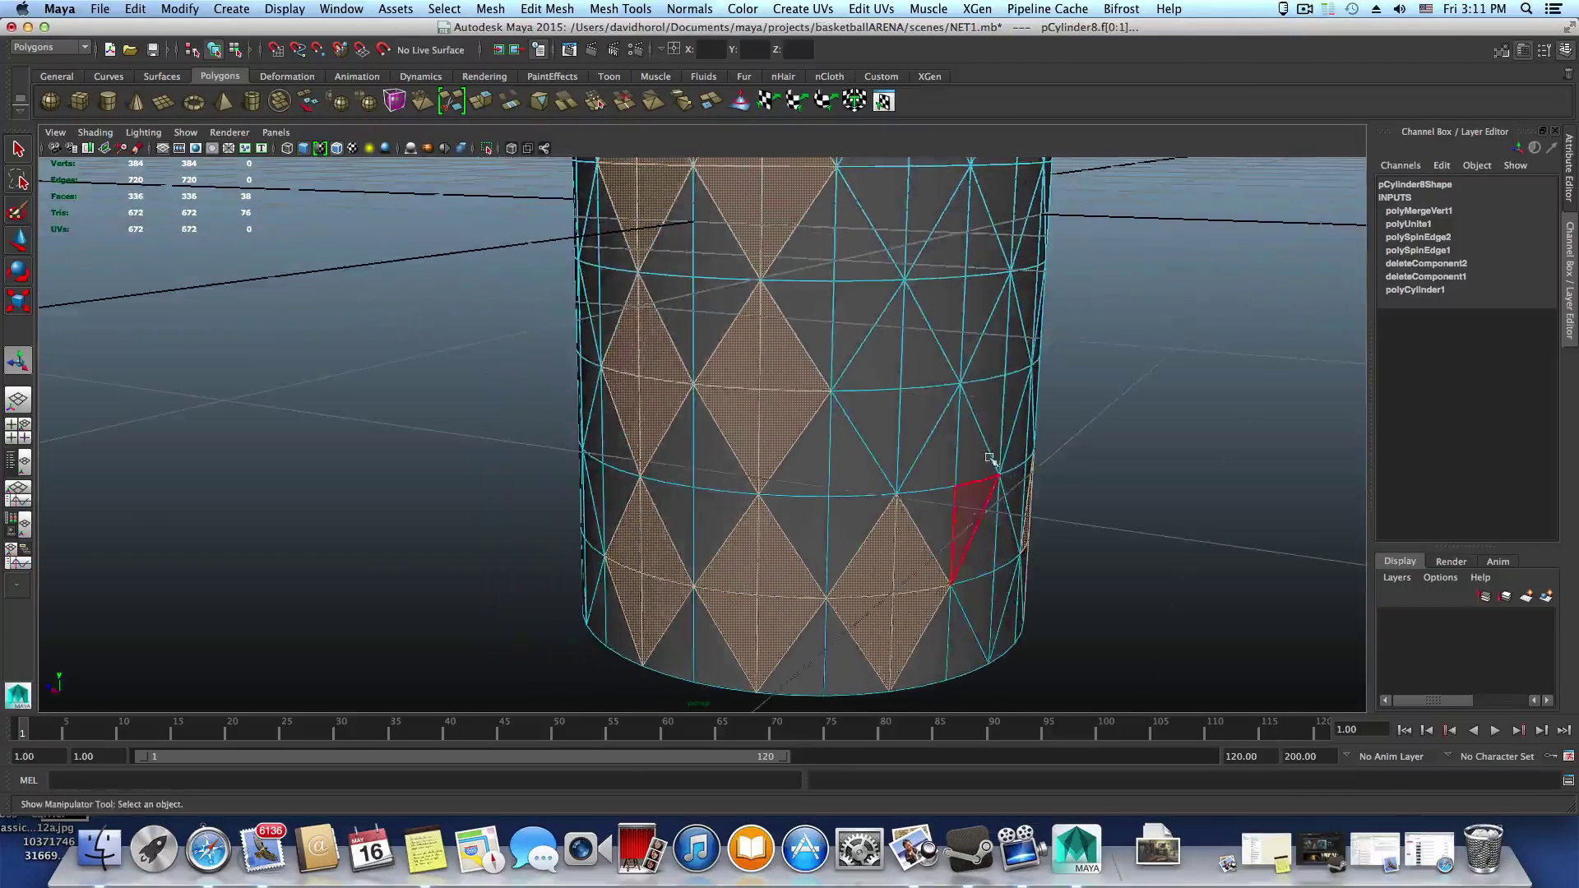
left_click(924, 409, "shift")
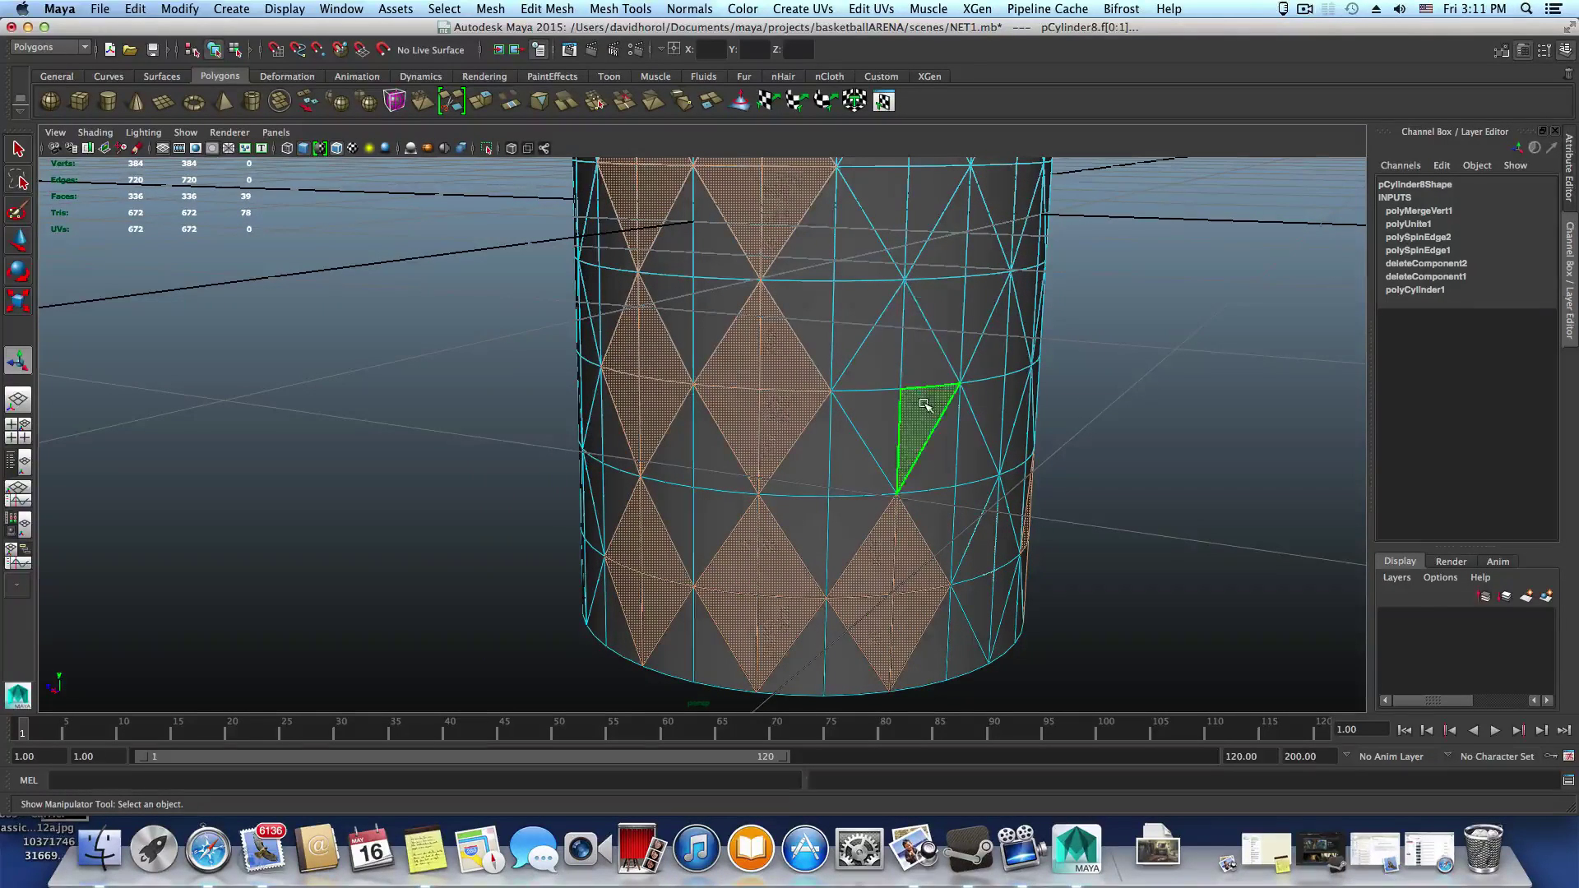
left_click(918, 363, "shift")
left_click(888, 362, "shift")
left_click(887, 425, "shift")
left_click_drag(1017, 450, 952, 453, "alt")
left_click(956, 438, "shift")
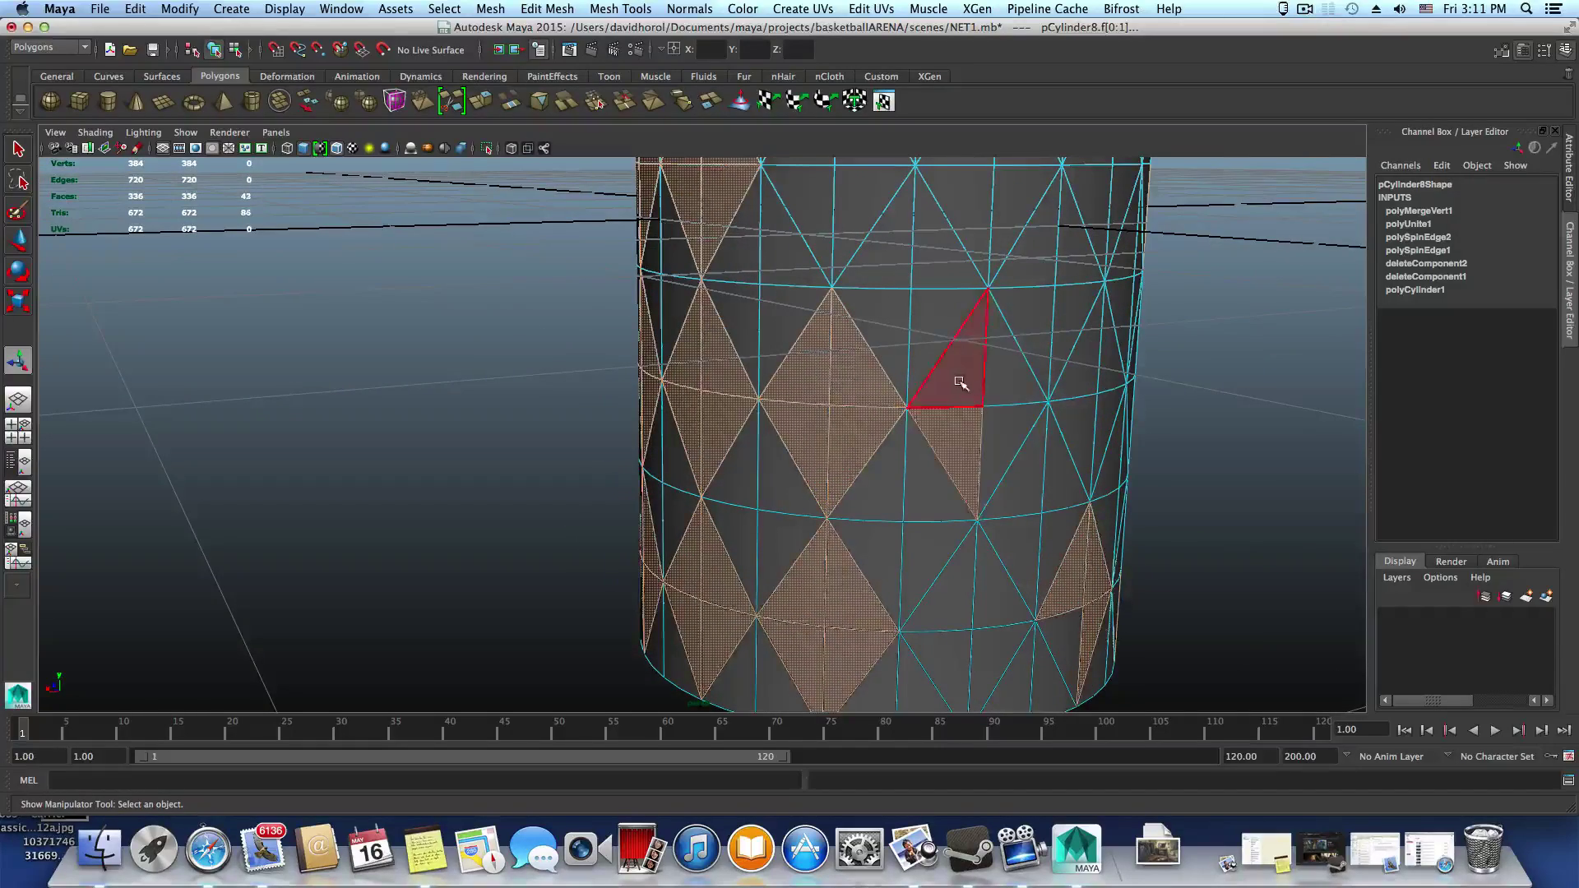
left_click(960, 381, "shift")
left_click(998, 379, "shift")
left_click(992, 428, "shift")
Add the second-from-bottom diamond of the following column to the right to the face selection
middle_click_drag(1066, 487, 850, 490, "alt")
left_click_drag(849, 490, 791, 468, "alt")
left_click(751, 353, "shift")
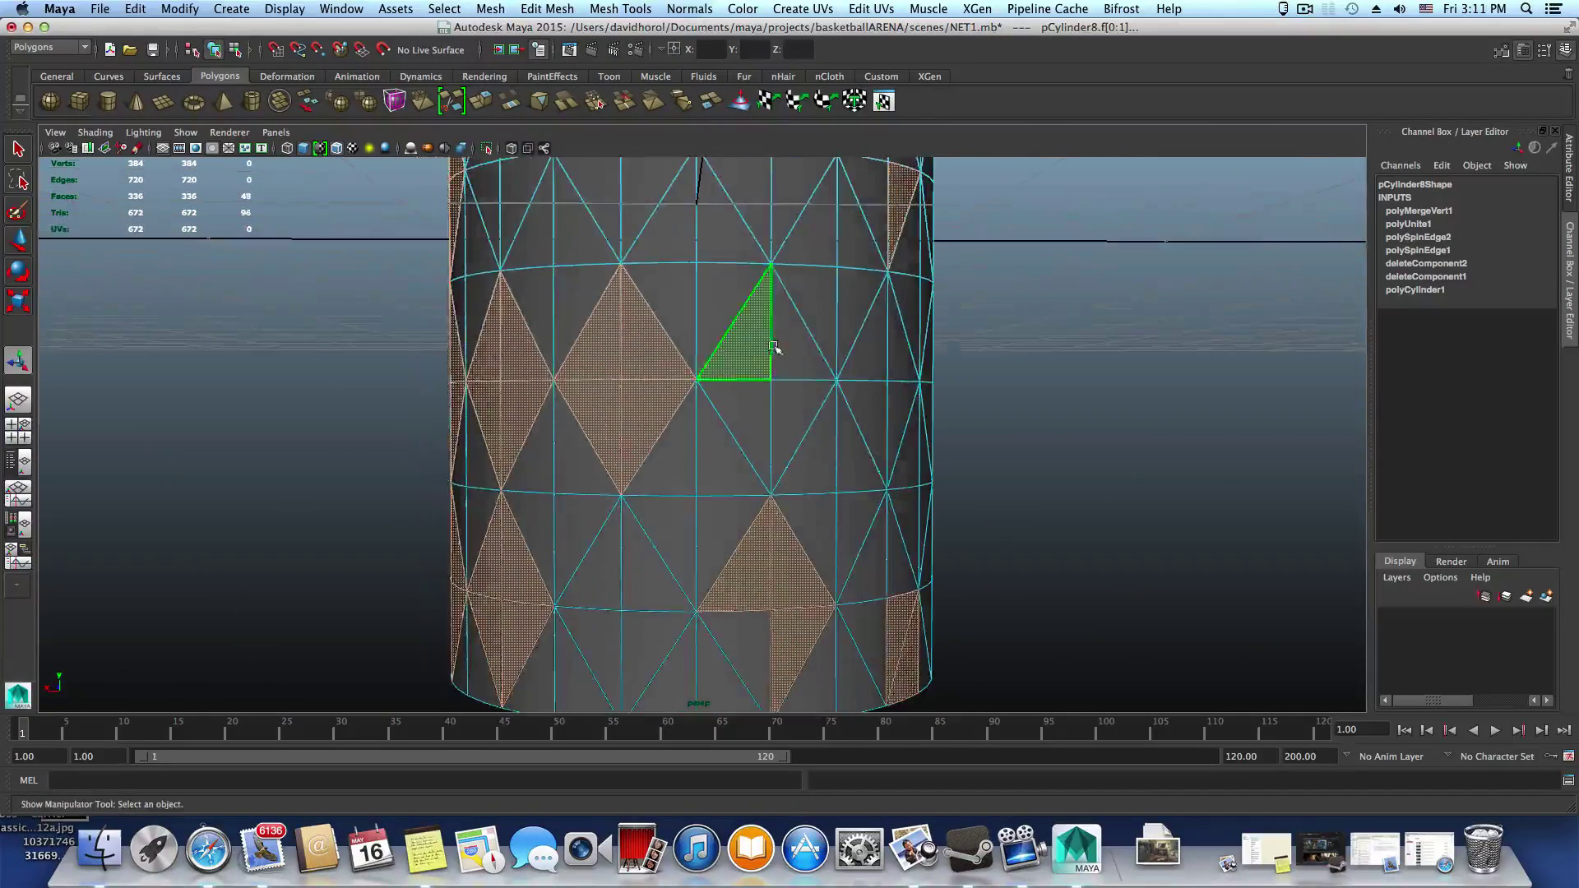
left_click(787, 354, "shift")
left_click(790, 397, "shift")
left_click(749, 405, "shift")
Complete the partly selected bottom-row diamond beneath it and add the bottom-row diamond to its left
left_click(743, 633, "shift")
left_click(649, 647, "shift")
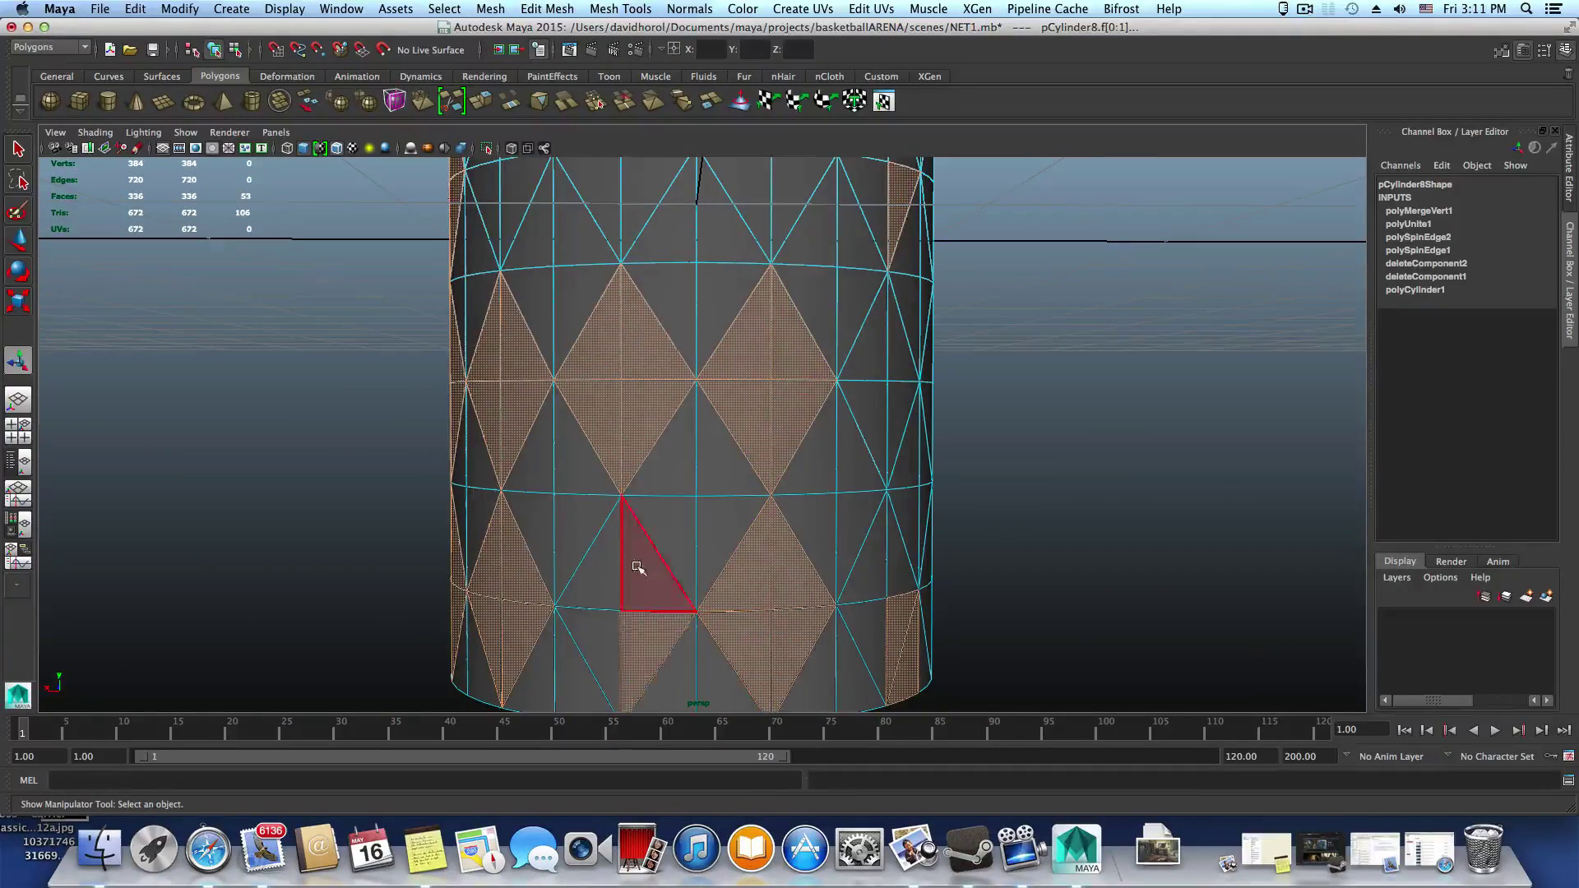
left_click(639, 567, "shift")
left_click(604, 571, "shift")
left_click(606, 634, "shift")
Add faces of the next two bottom-row diamonds to the right and deselect the stray face between them
left_click_drag(921, 596, 816, 600, "alt")
middle_click_drag(817, 600, 801, 487, "alt")
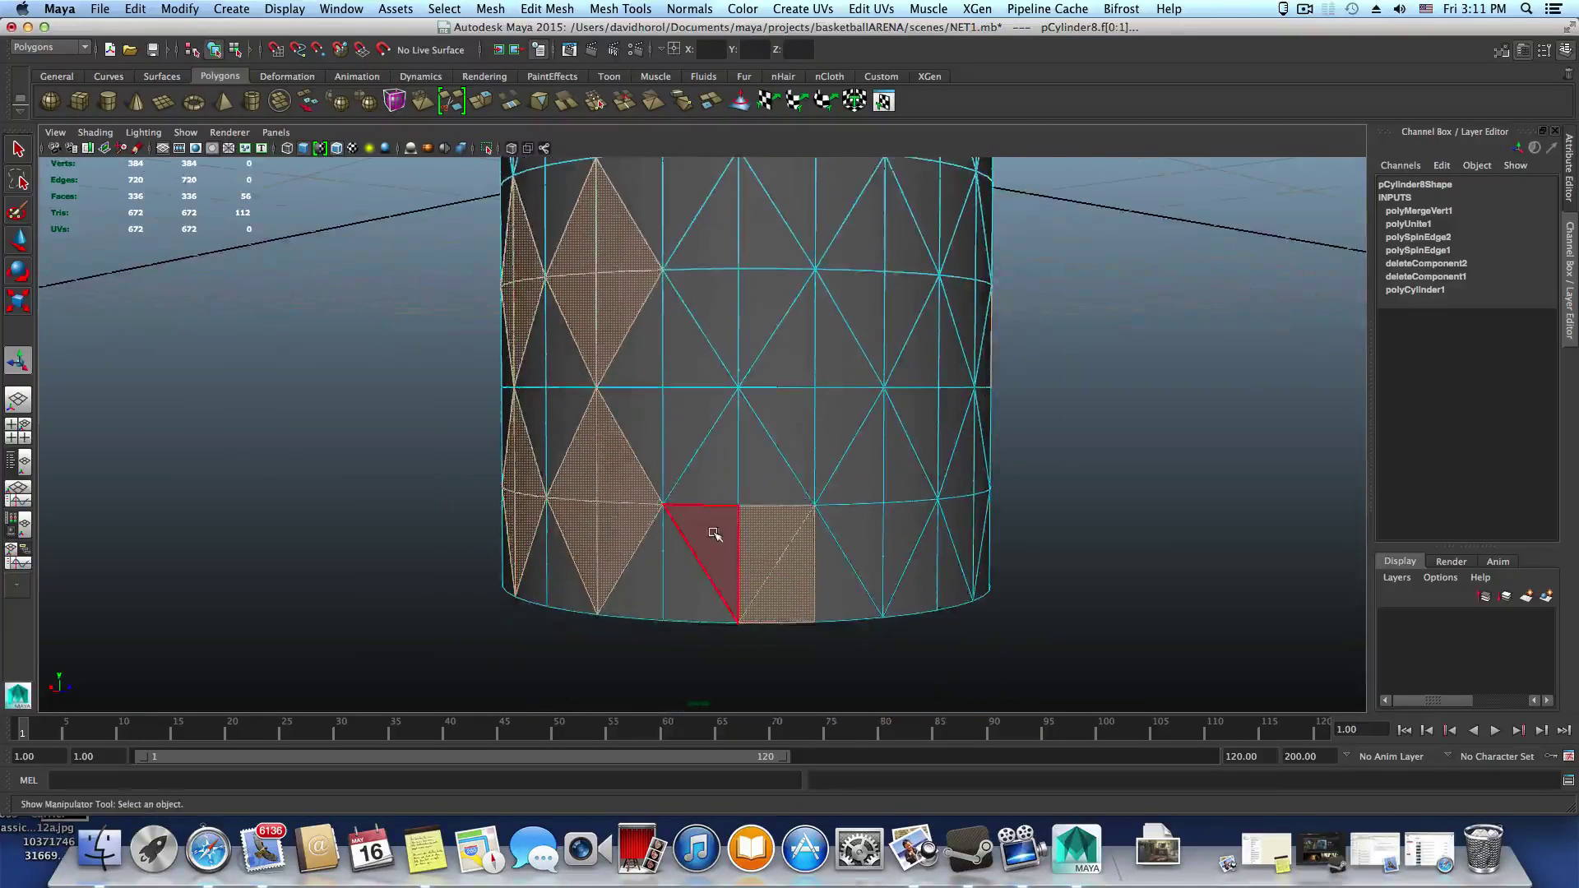
left_click(714, 535, "shift")
left_click(706, 472, "shift")
left_click(754, 474, "shift")
left_click_drag(823, 556, 772, 570, "alt")
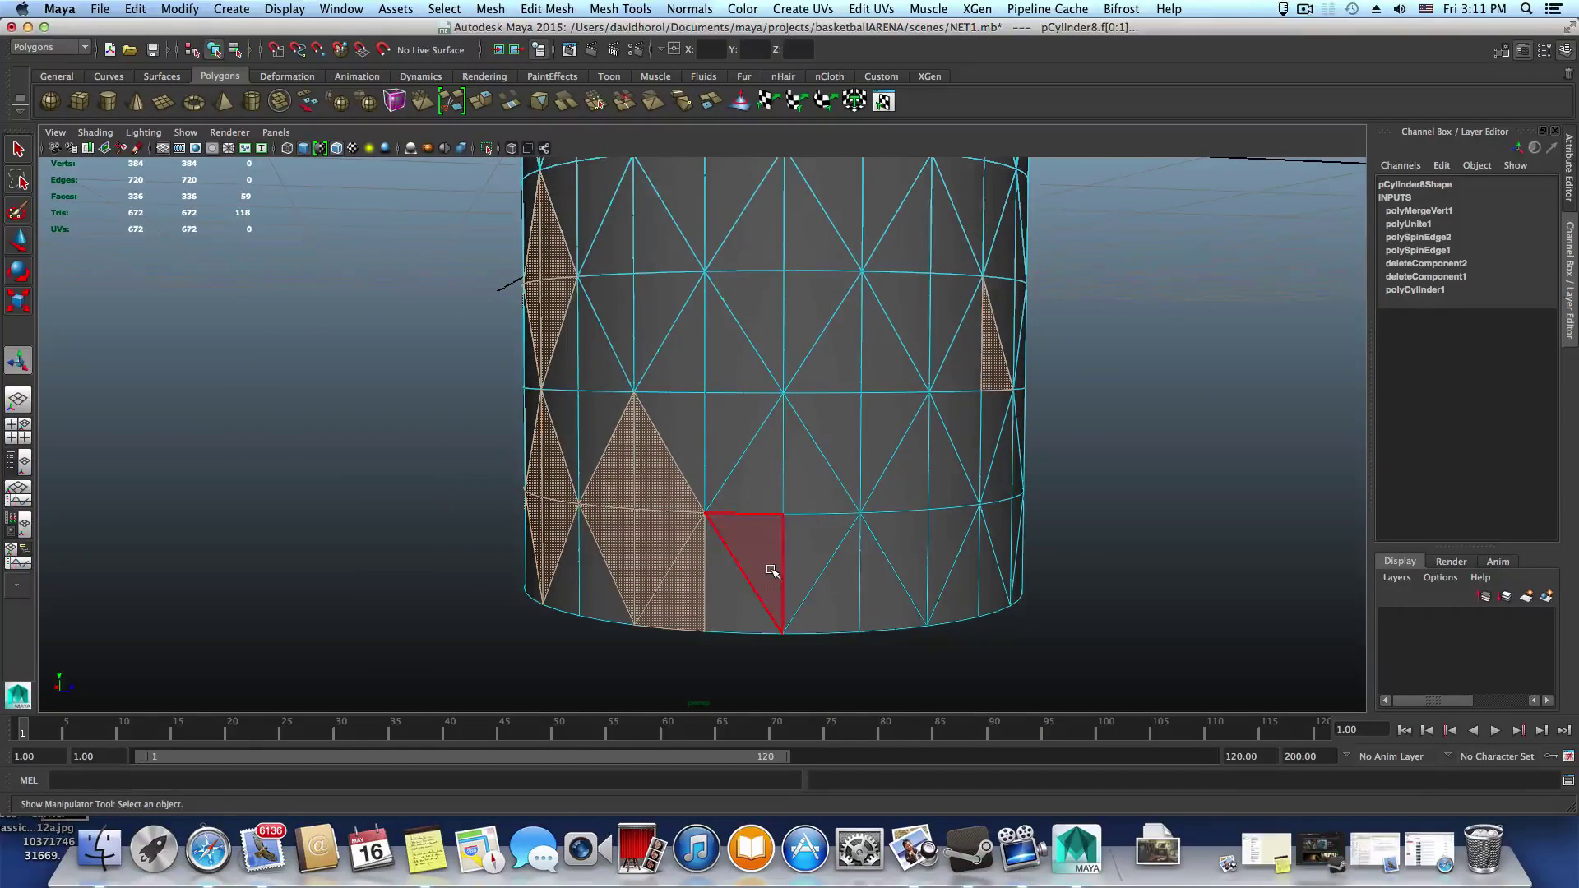
left_click(736, 548, "shift")
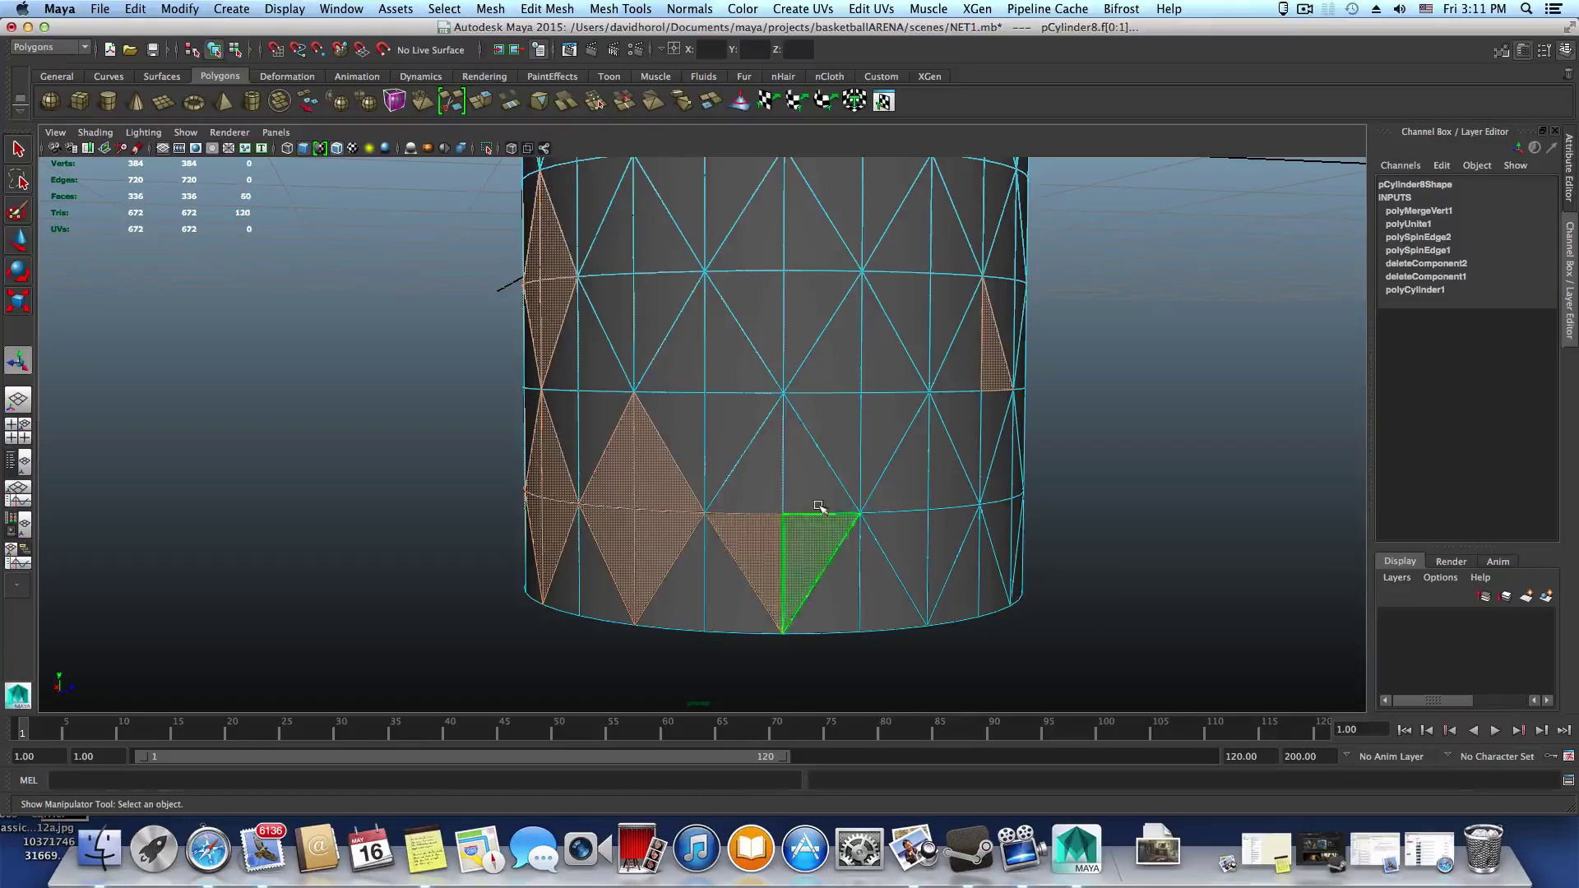
left_click(768, 487, "shift")
Continue the bottom row to the right by selecting the faces of the following two diamonds
left_click_drag(768, 487, 684, 498, "alt")
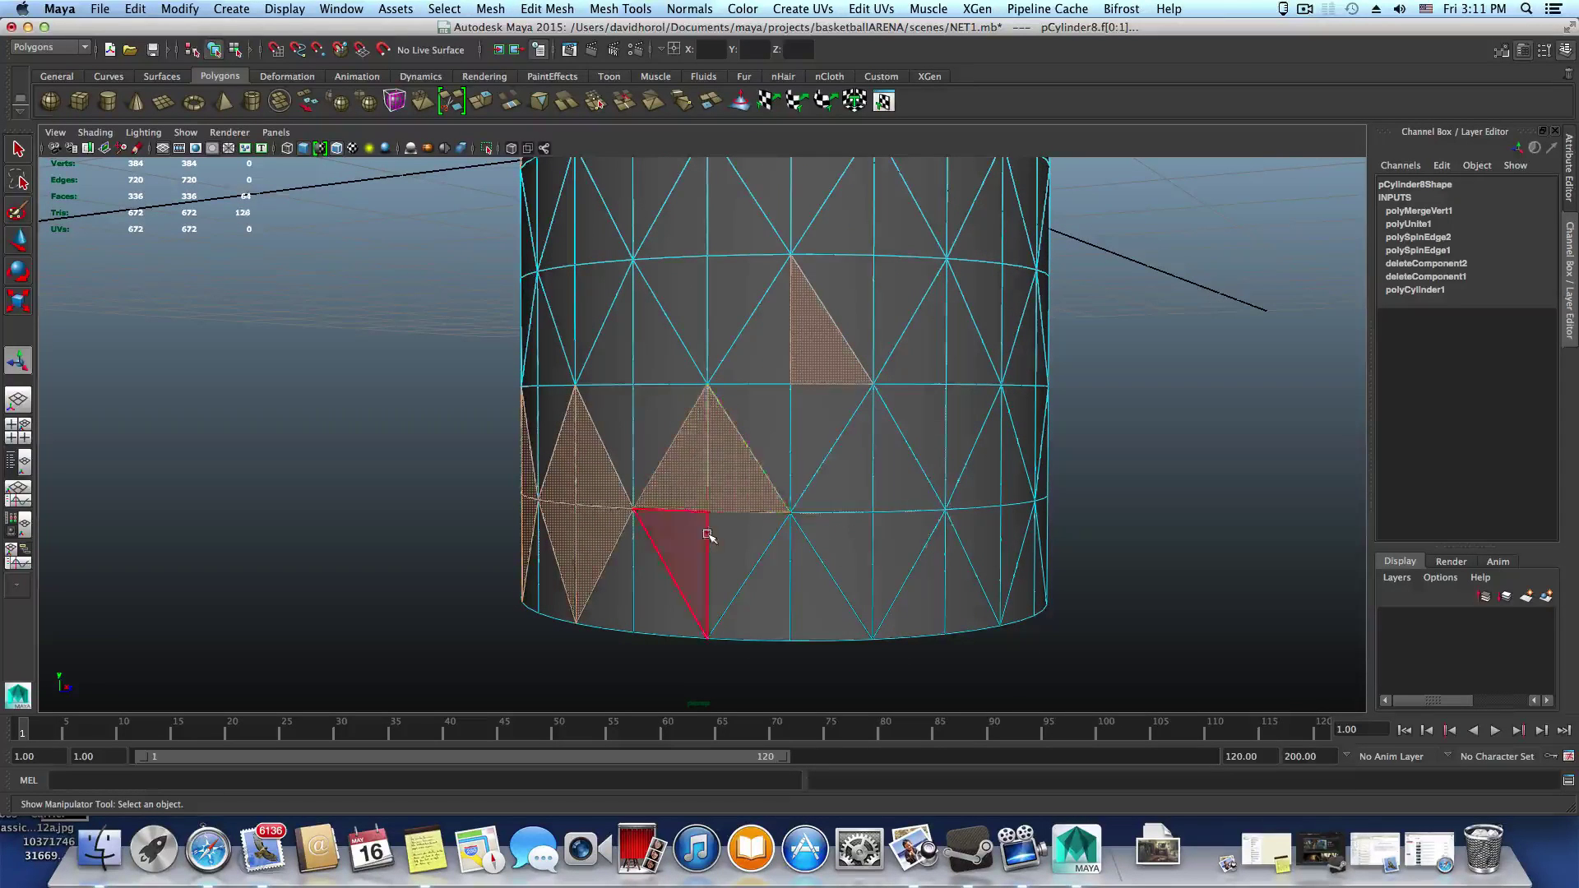
left_click(700, 535, "shift")
left_click(855, 567, "shift")
left_click(851, 473, "shift")
left_click(897, 477, "shift")
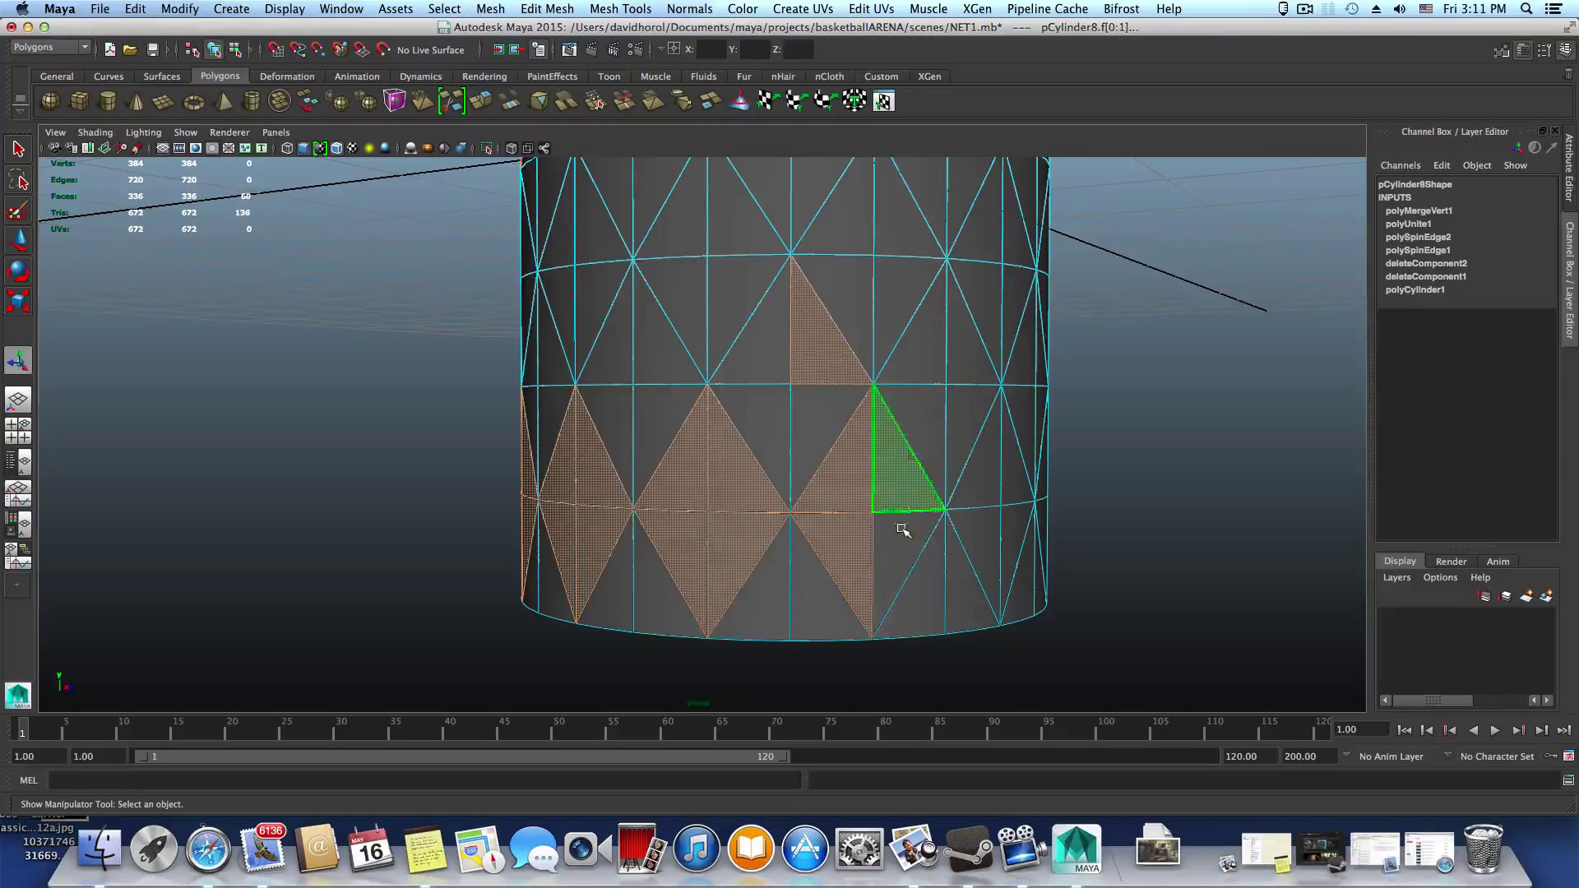
left_click(901, 551, "shift")
Select the remaining unselected bottom-row diamond faces to close the row around the tube
left_click(1022, 541, "shift")
left_click_drag(1022, 541, 782, 535, "alt")
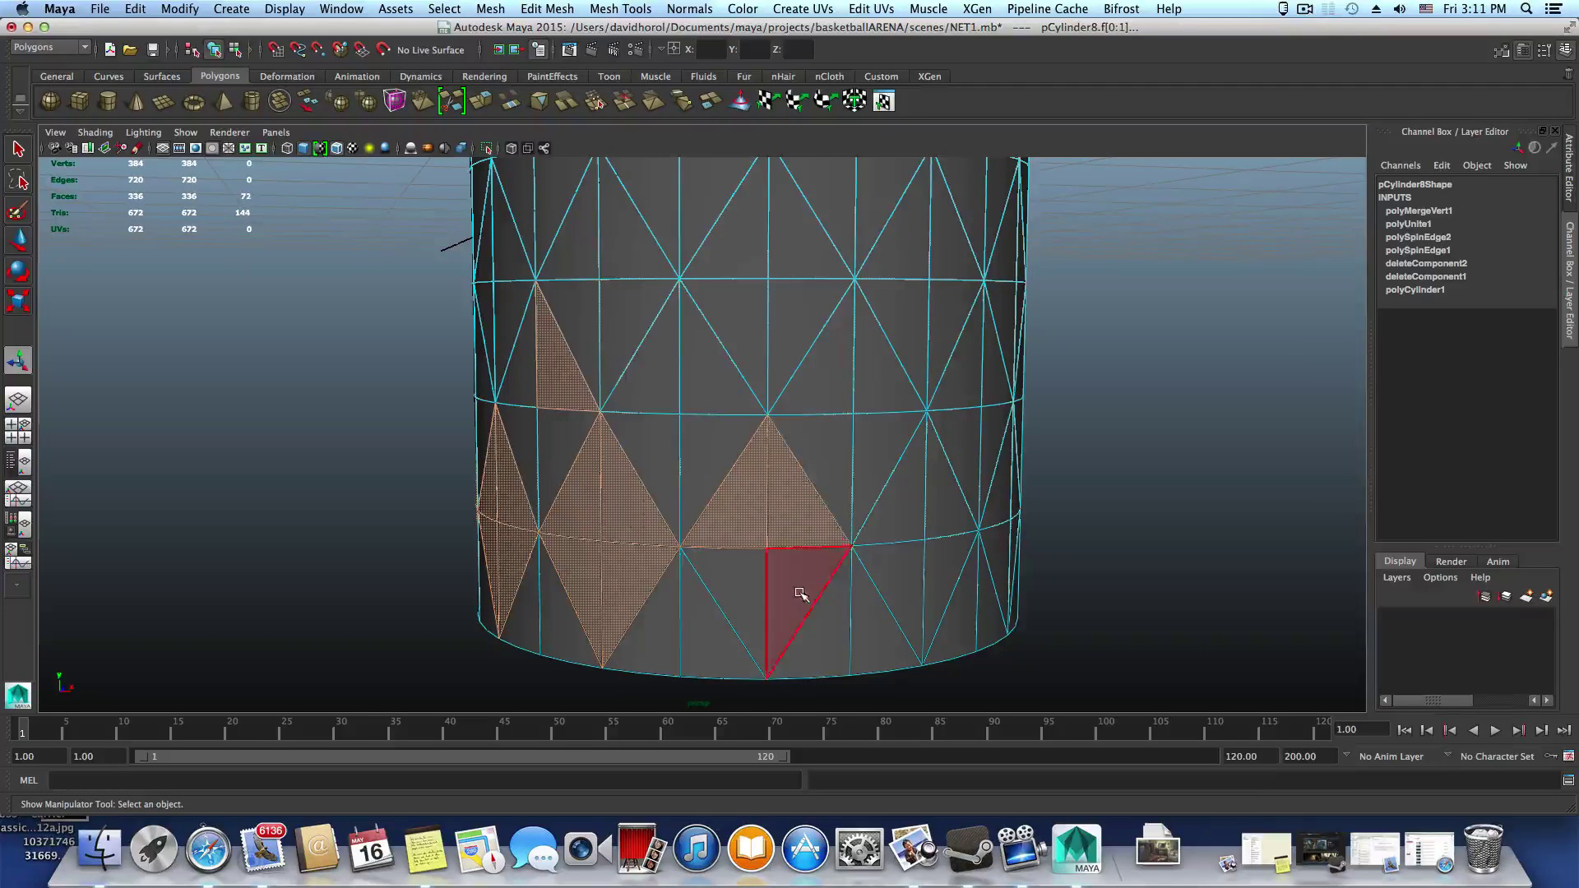
left_click_drag(997, 586, 888, 575, "alt")
left_click(658, 484, "shift")
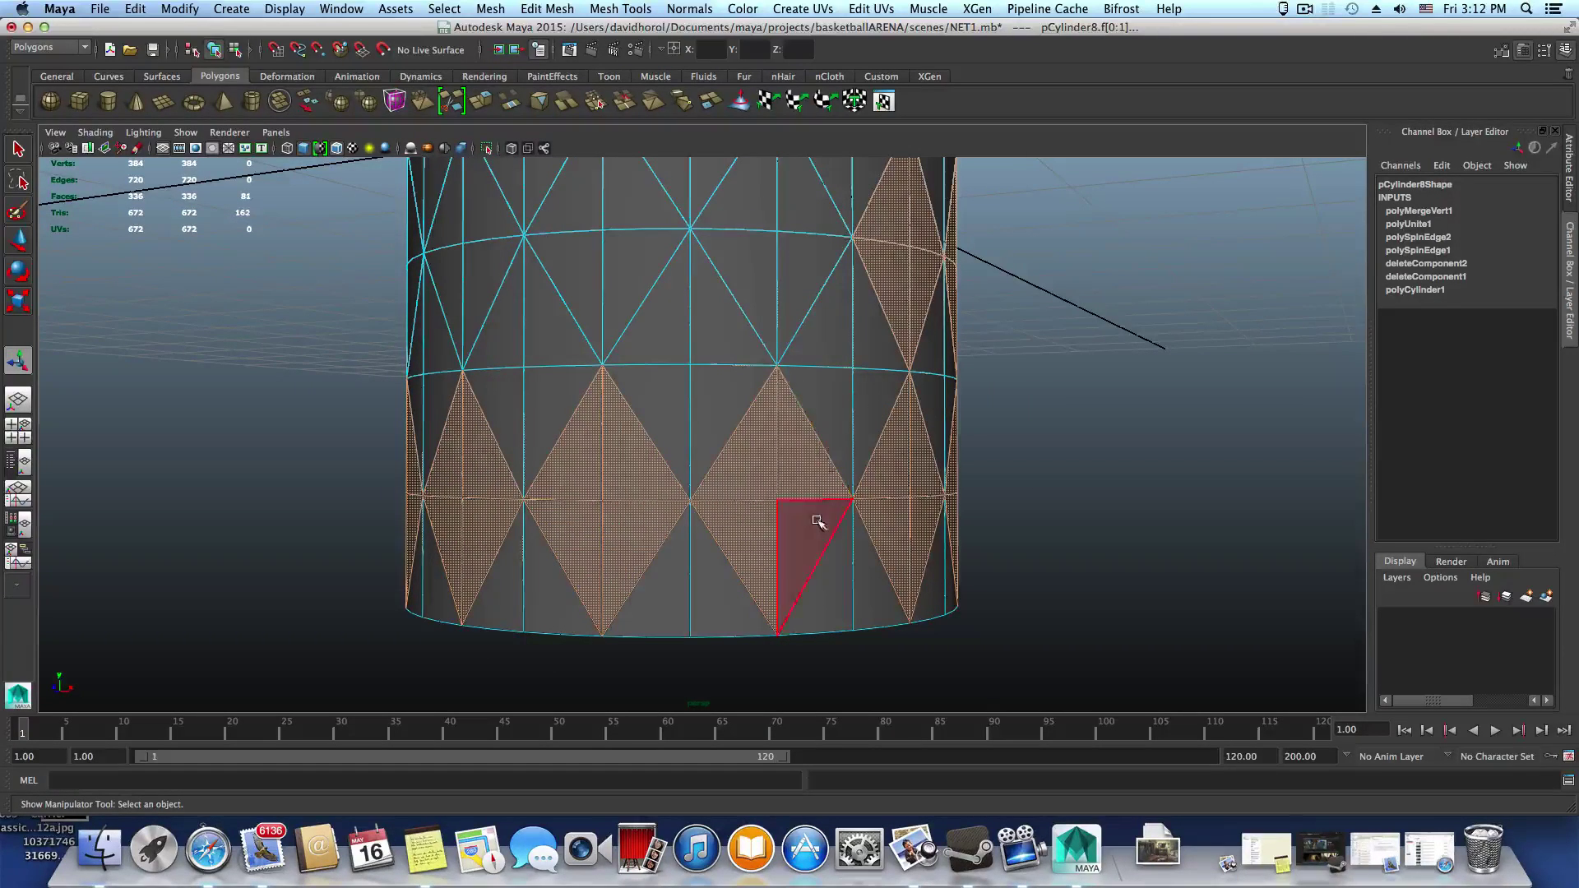
left_click(818, 521, "shift")
Add two second-from-bottom diamonds to the left of the already selected columns to the face selection
left_click_drag(818, 521, 802, 403, "alt")
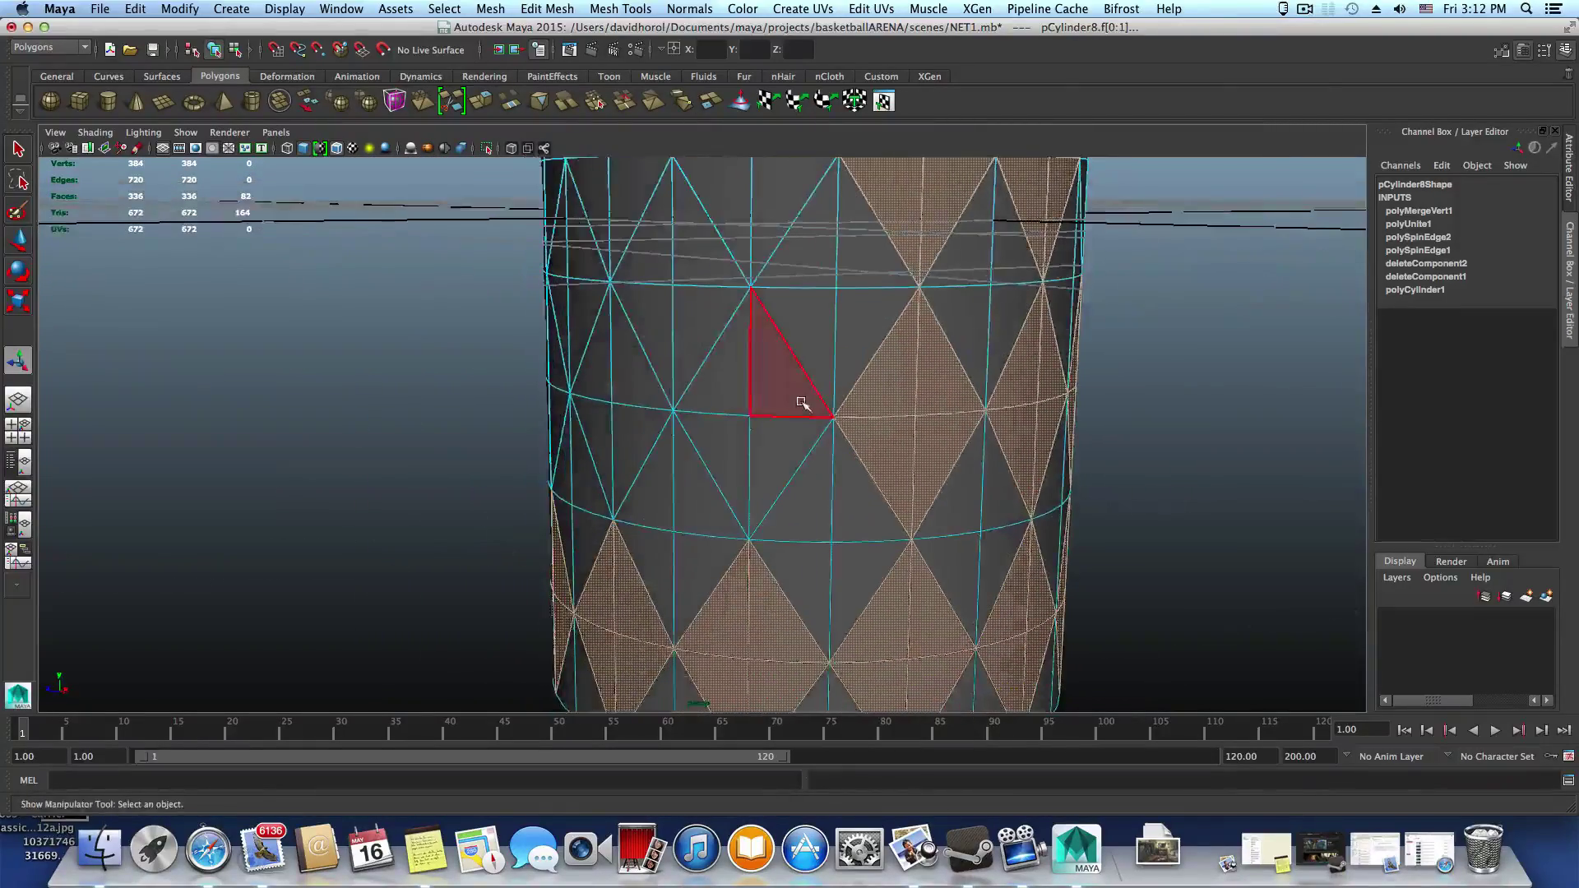
left_click(802, 403, "shift")
left_click(766, 392, "shift")
left_click(765, 438, "shift")
left_click(743, 450, "shift")
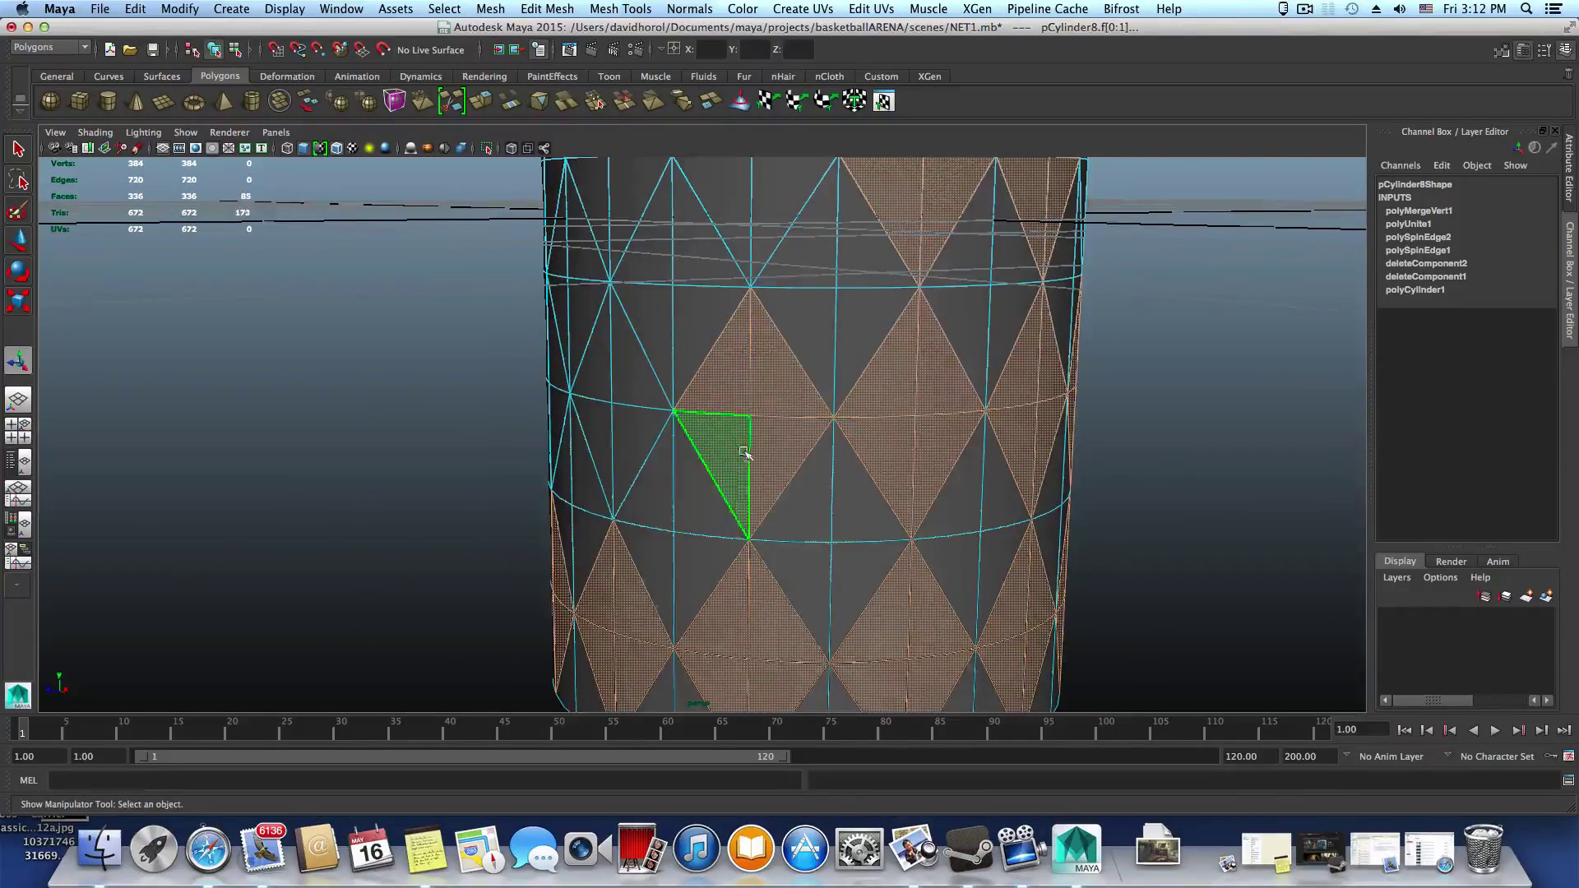
left_click_drag(743, 450, 770, 448, "alt")
left_click(768, 447, "shift")
left_click(698, 439, "shift")
left_click(705, 390, "shift")
left_click(740, 390, "shift")
Extend the second-from-bottom row with the next two diamonds to the left
left_click_drag(742, 394, 845, 455, "alt")
left_click(734, 384, "shift")
left_click(697, 384, "shift")
left_click_drag(699, 457, 772, 457, "alt")
left_click(657, 424, "shift")
left_click(651, 365, "shift")
left_click(614, 357, "shift")
left_click(609, 418, "shift")
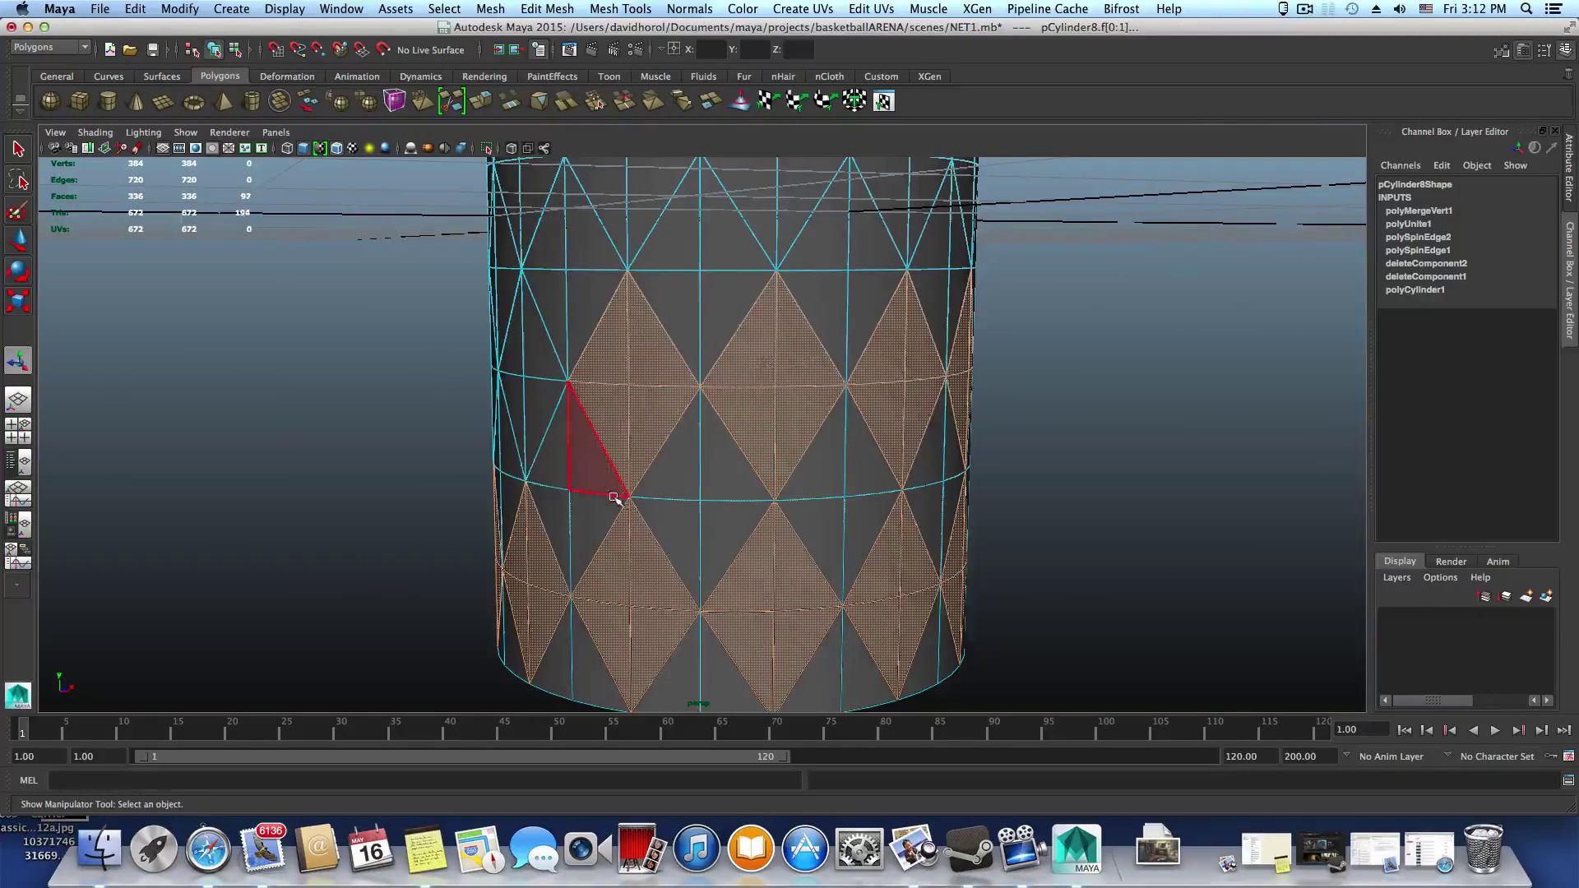
Add another two diamonds of the second-from-bottom row, continuing left around the tube
left_click_drag(613, 496, 724, 492, "alt")
left_click(630, 425, "shift")
left_click(621, 349, "shift")
left_click(575, 359, "shift")
left_click(583, 421, "shift")
left_click_drag(612, 446, 727, 456, "alt")
left_click(596, 448, "shift")
left_click(600, 388, "shift")
left_click(563, 390, "shift")
left_click(564, 444, "shift")
Select the four faces of the last missing diamond in the second-from-bottom row
left_click_drag(595, 500, 707, 496, "alt")
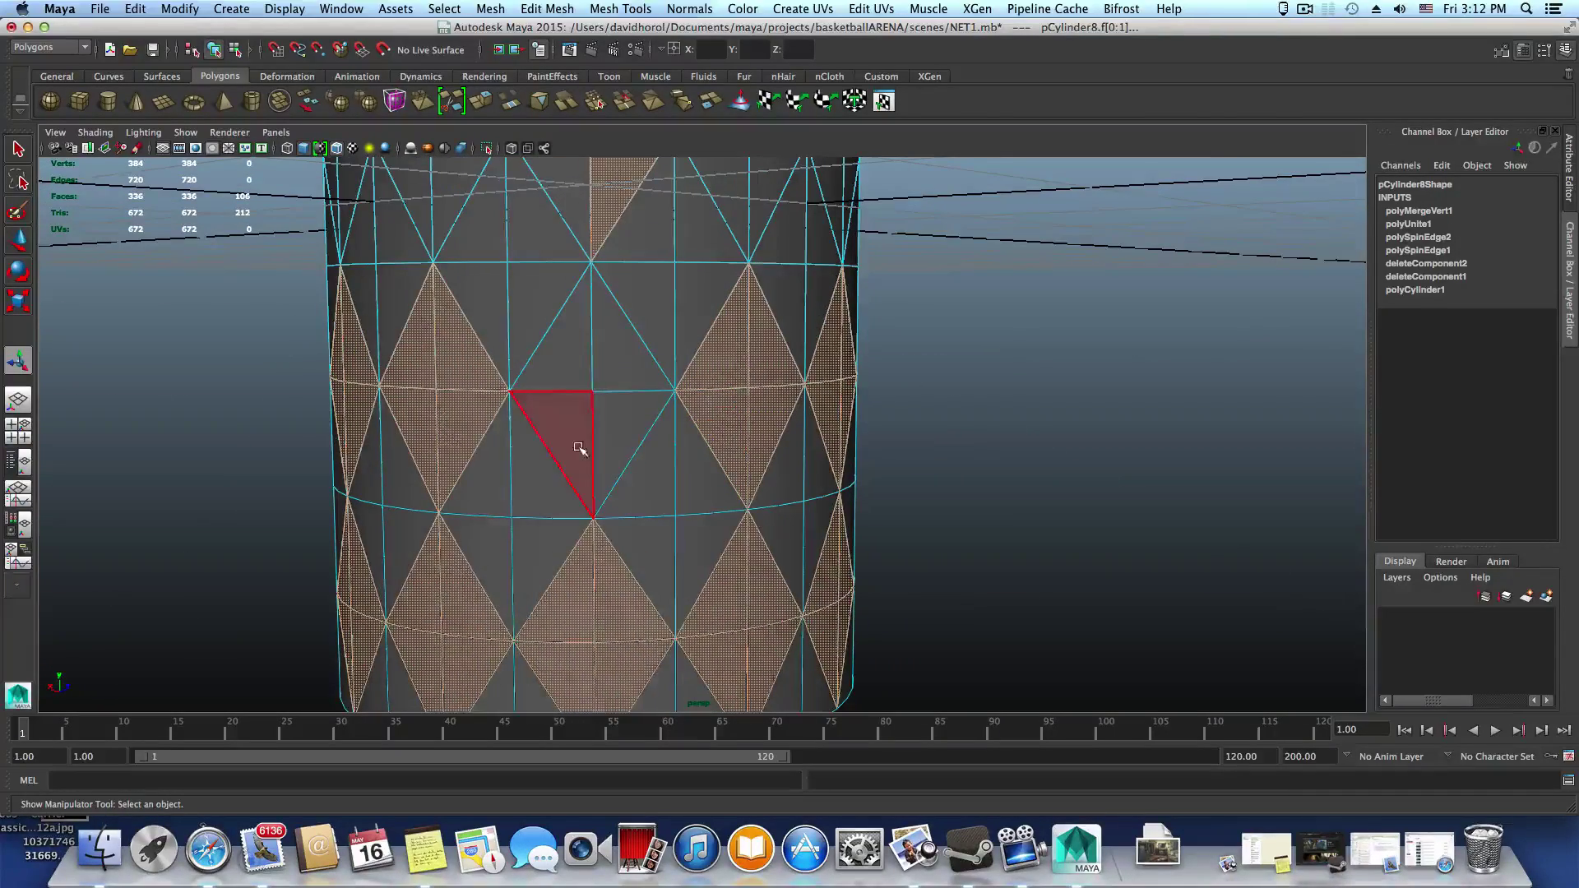
left_click(580, 449, "shift")
left_click(621, 436, "shift")
left_click(620, 350, "shift")
left_click(565, 349, "shift")
Select two neighbouring diamonds in the uppermost full diamond row, building on the face already selected there
left_click_drag(565, 349, 647, 418, "alt")
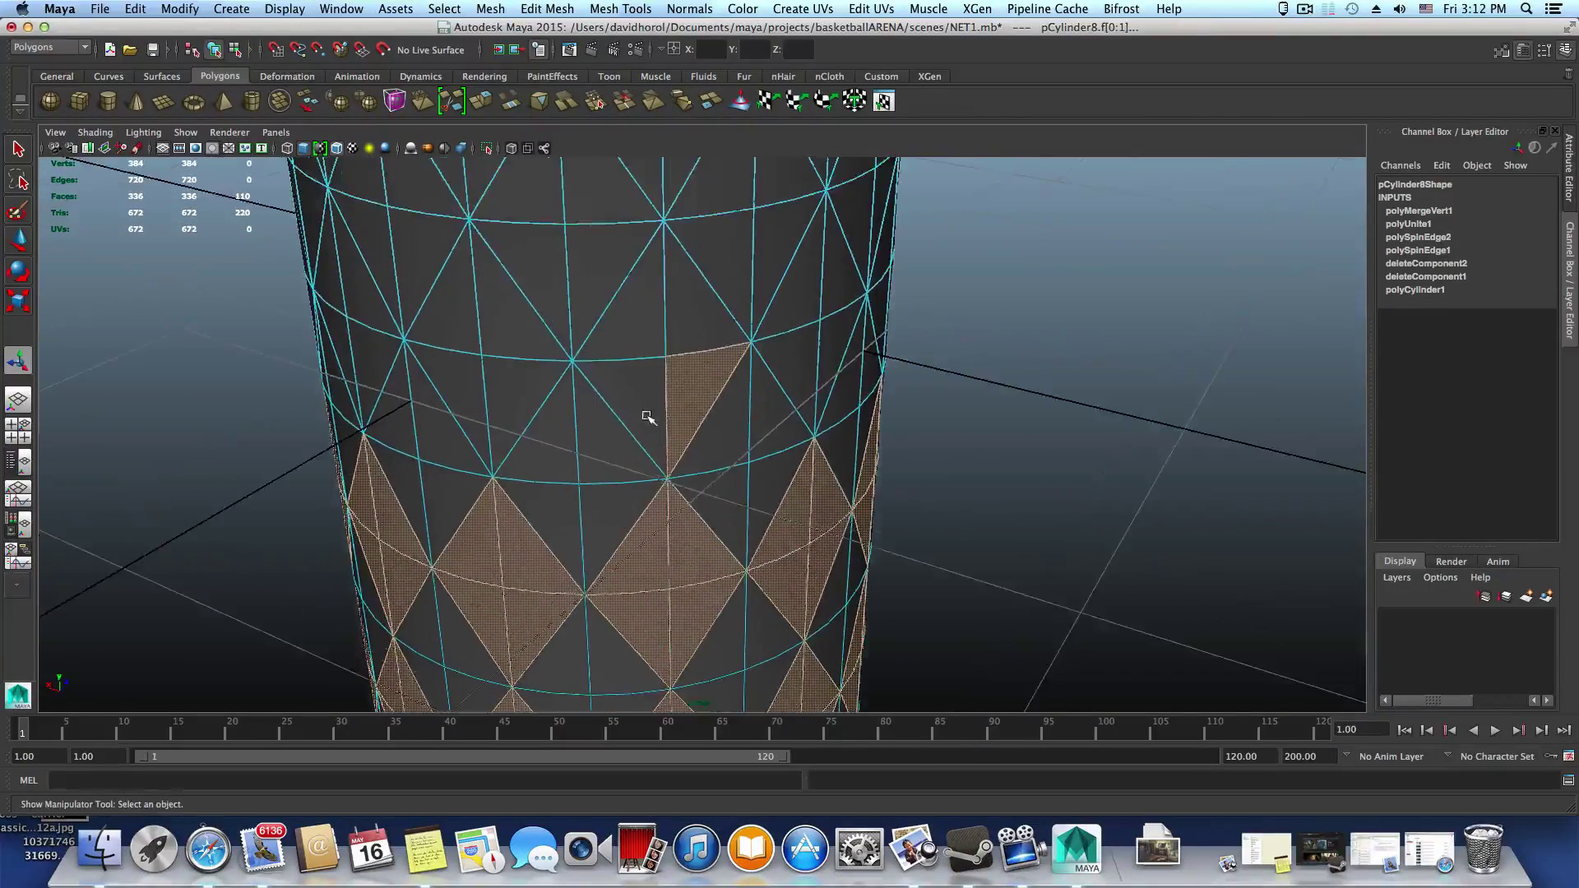
left_click(627, 343, "shift")
left_click(693, 306, "shift")
left_click(629, 407, "shift")
left_click(535, 384, "shift")
left_click(458, 351, "shift")
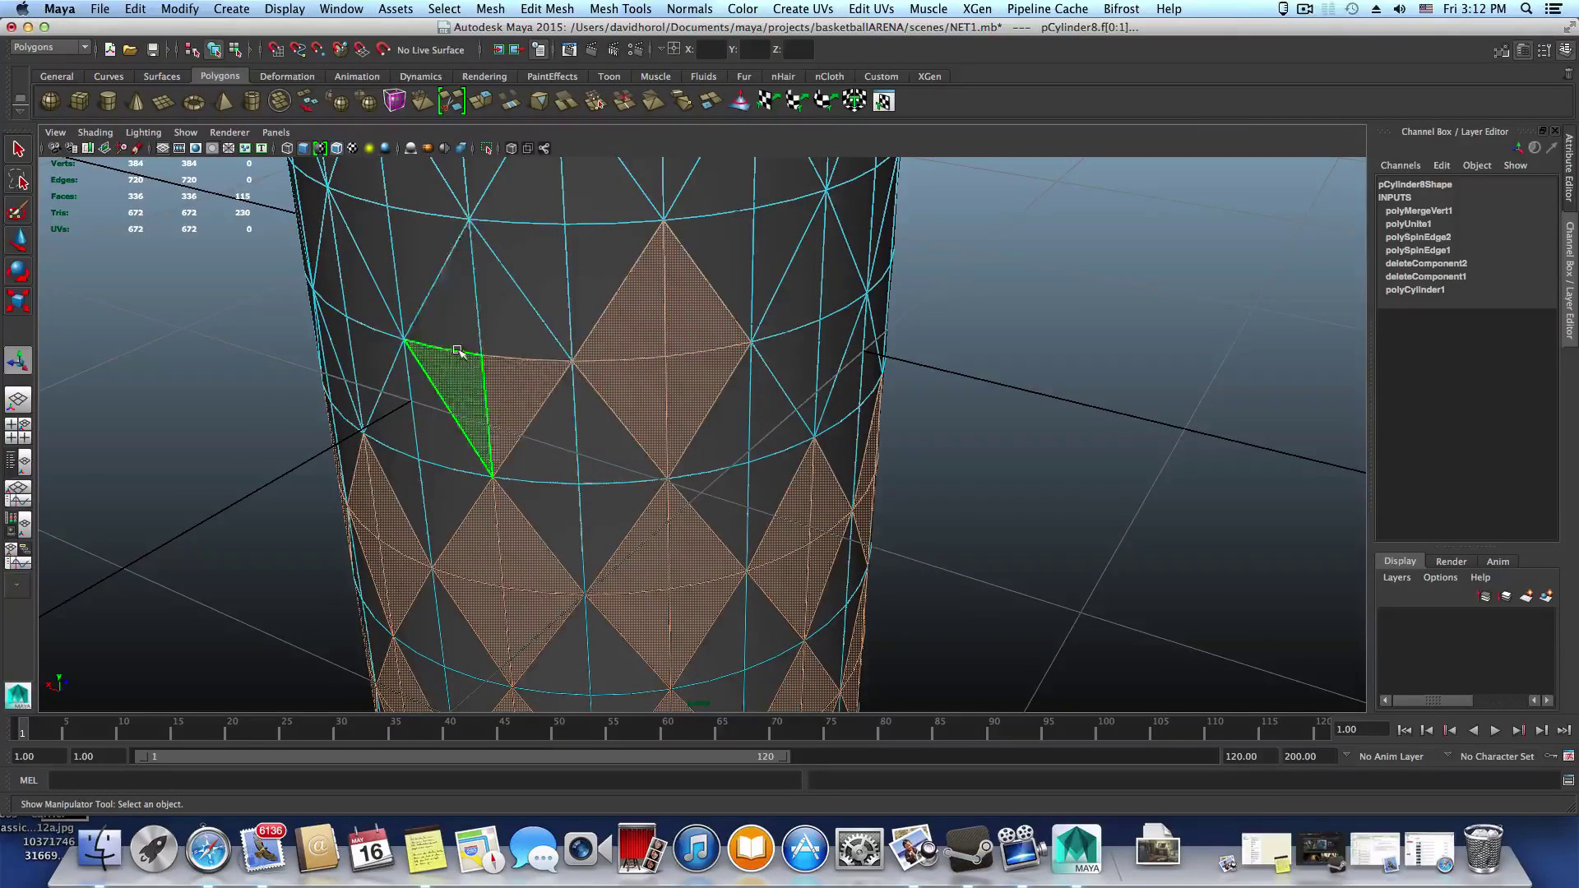
left_click(462, 336, "shift")
left_click(523, 340, "shift")
Add further diamond faces of the uppermost full row to the selection, continuing around the tube
left_click_drag(547, 456, 616, 433, "alt")
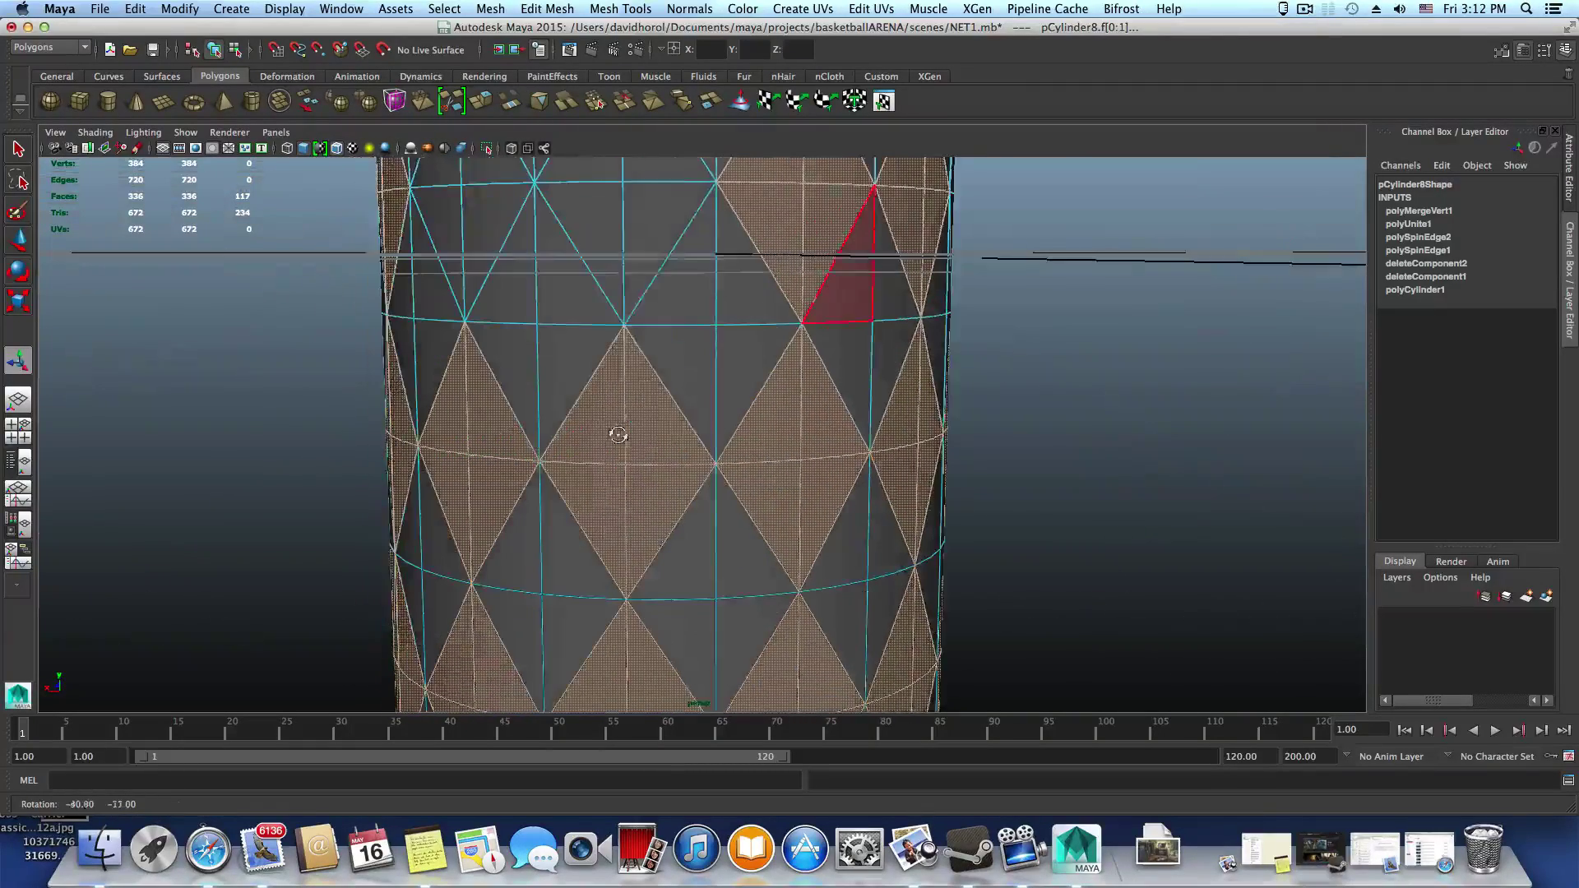
left_click(631, 266, "shift")
left_click(612, 281, "shift")
left_click_drag(614, 282, 646, 385, "alt")
left_click(660, 358, "shift")
left_click(634, 353, "shift")
left_click_drag(610, 445, 684, 361, "alt")
left_click(711, 375, "shift")
left_click(757, 451, "shift")
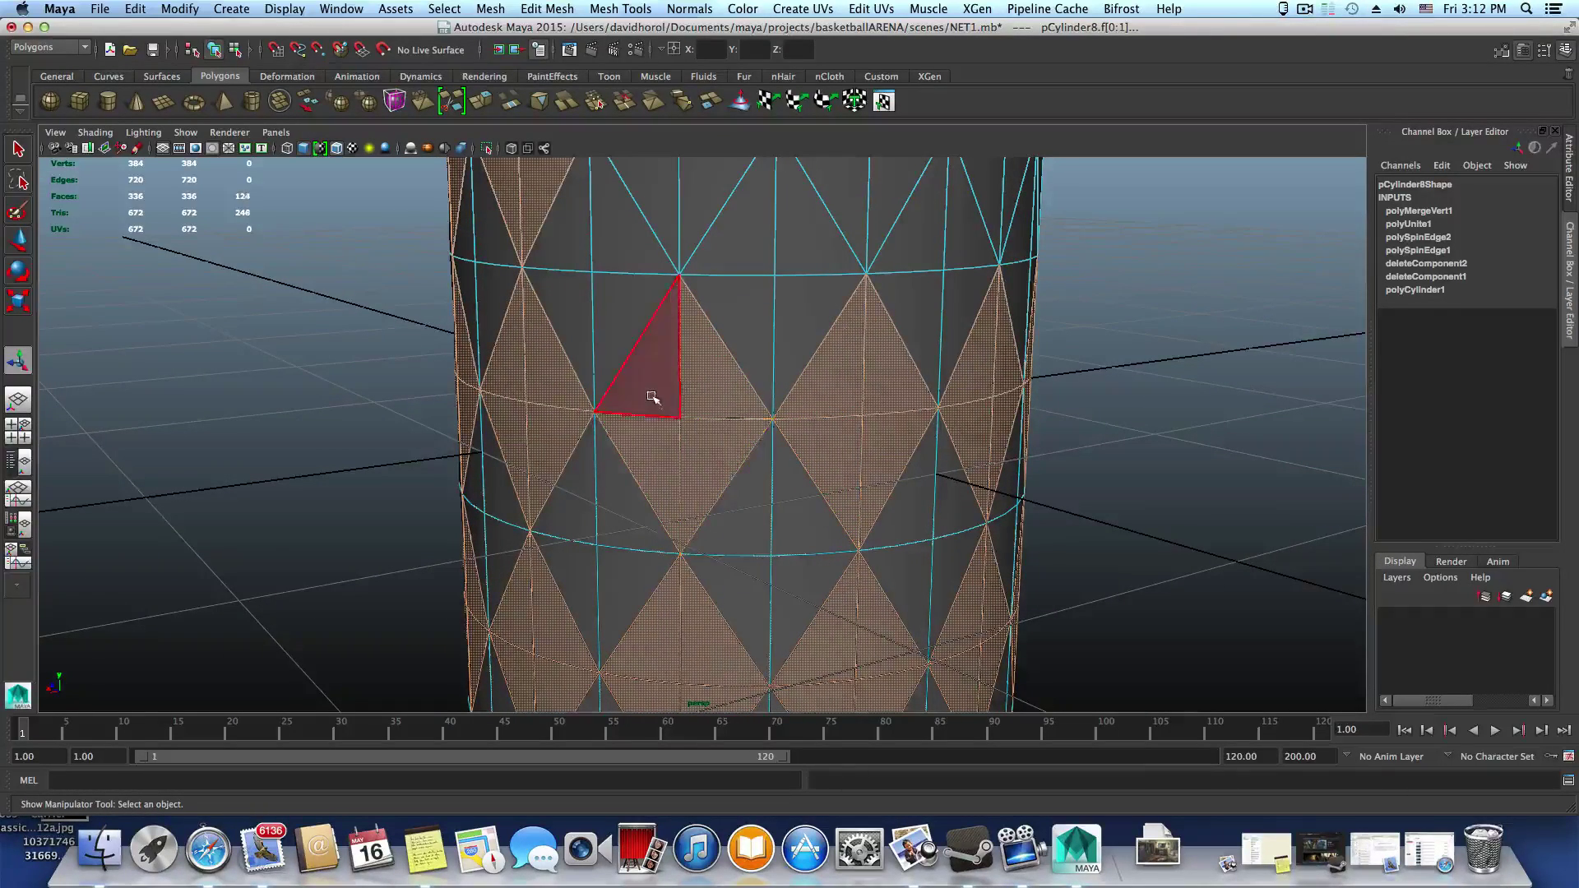
Add the next half diamonds along the top rim to the face selection, working to the right
right_click_drag(773, 480, 729, 494, "alt")
middle_click_drag(730, 494, 715, 548, "alt")
left_click(694, 300, "shift")
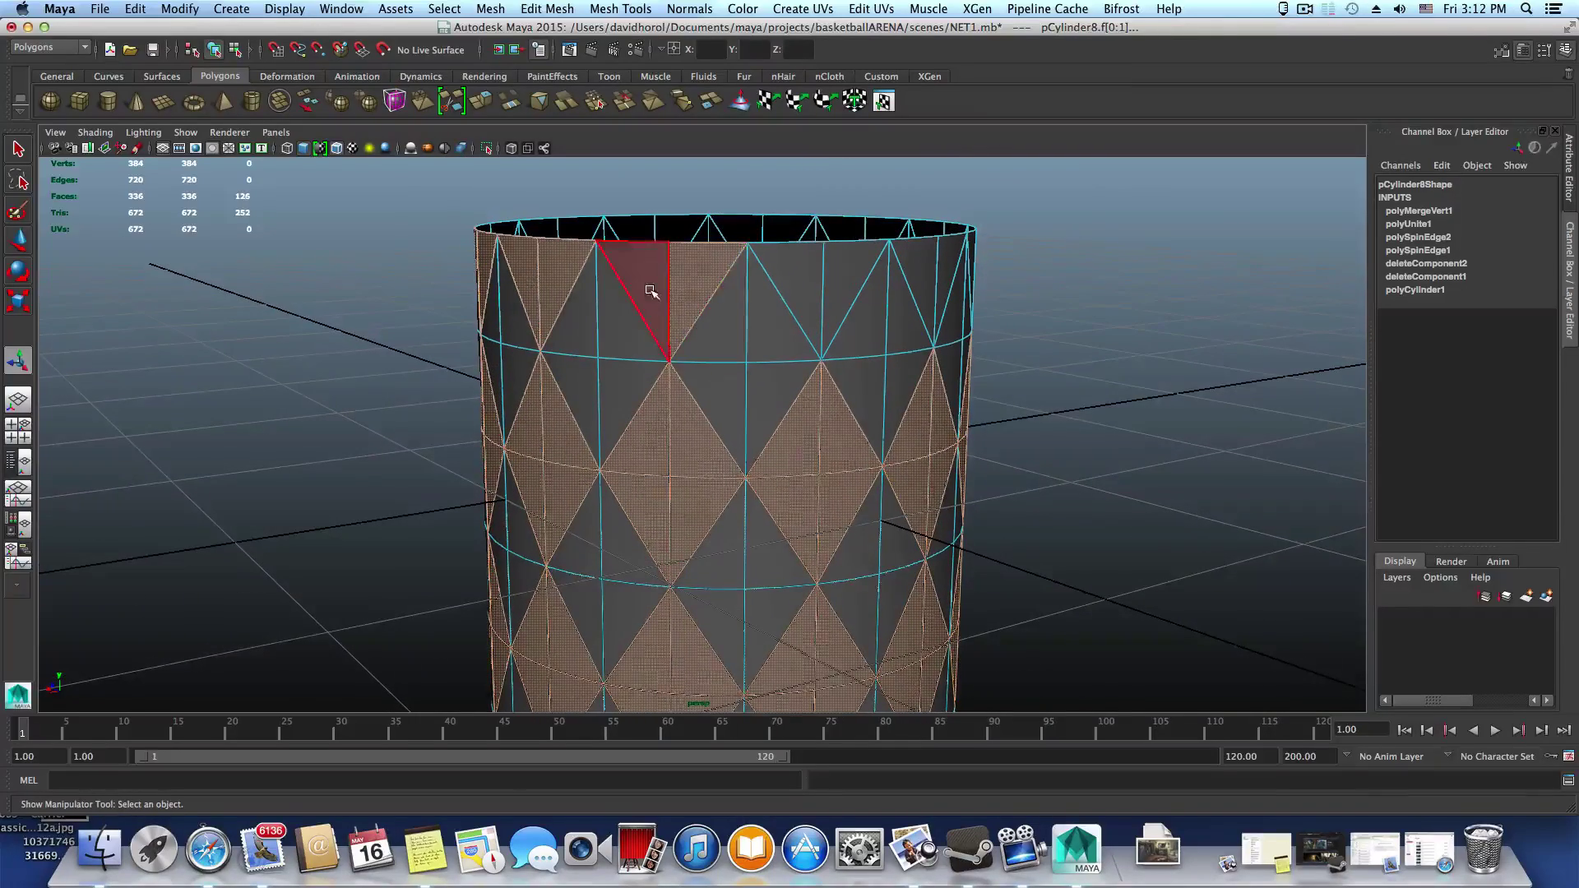
left_click(652, 293, "shift")
left_click(794, 281, "shift")
left_click(845, 285, "shift")
left_click_drag(868, 295, 763, 333, "alt")
left_click(723, 327, "shift")
left_click(802, 321, "shift")
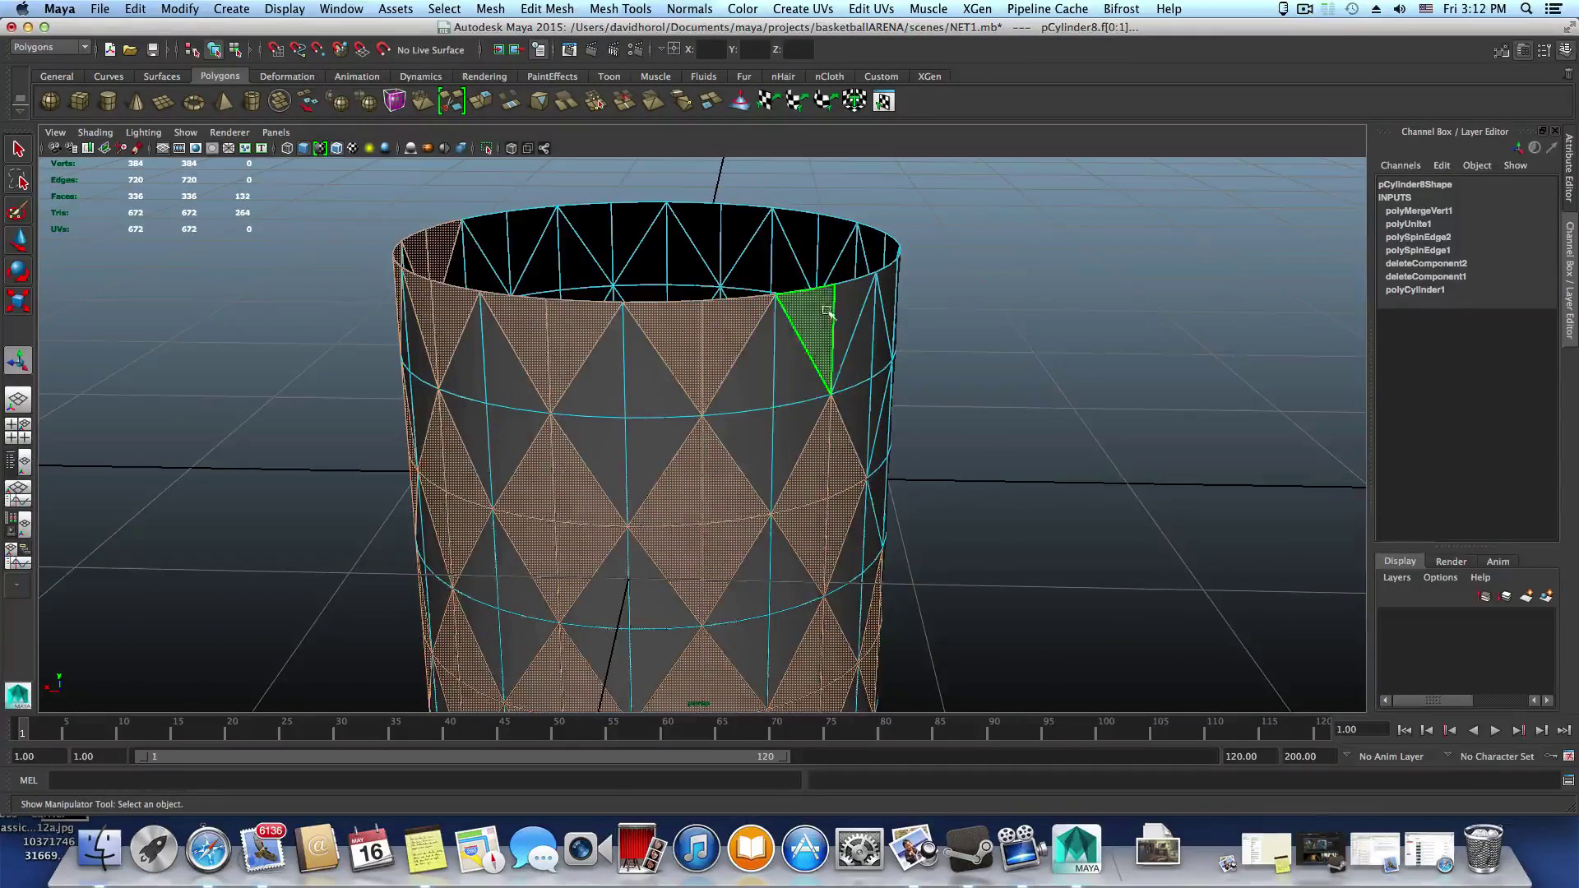
left_click(849, 313, "shift")
Select three more half diamonds along the unselected stretch of the top rim
left_click_drag(871, 345, 645, 333, "alt")
left_click_drag(736, 360, 660, 331, "alt")
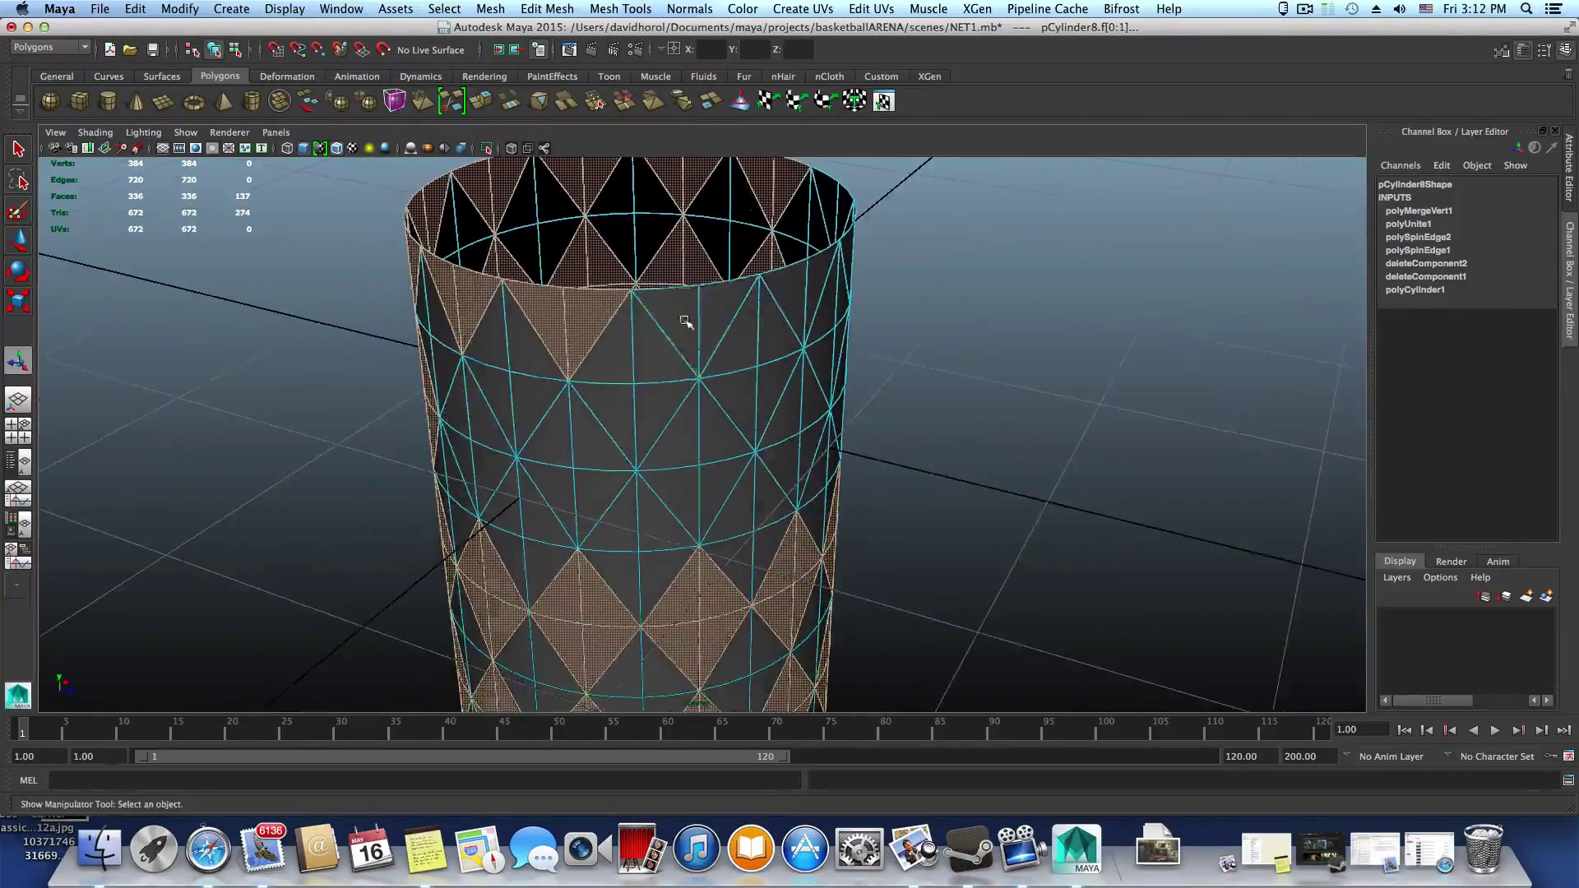
left_click(687, 320, "shift")
left_click(715, 310, "shift")
left_click_drag(793, 348, 692, 338, "alt")
left_click(734, 296, "shift")
left_click(758, 295, "shift")
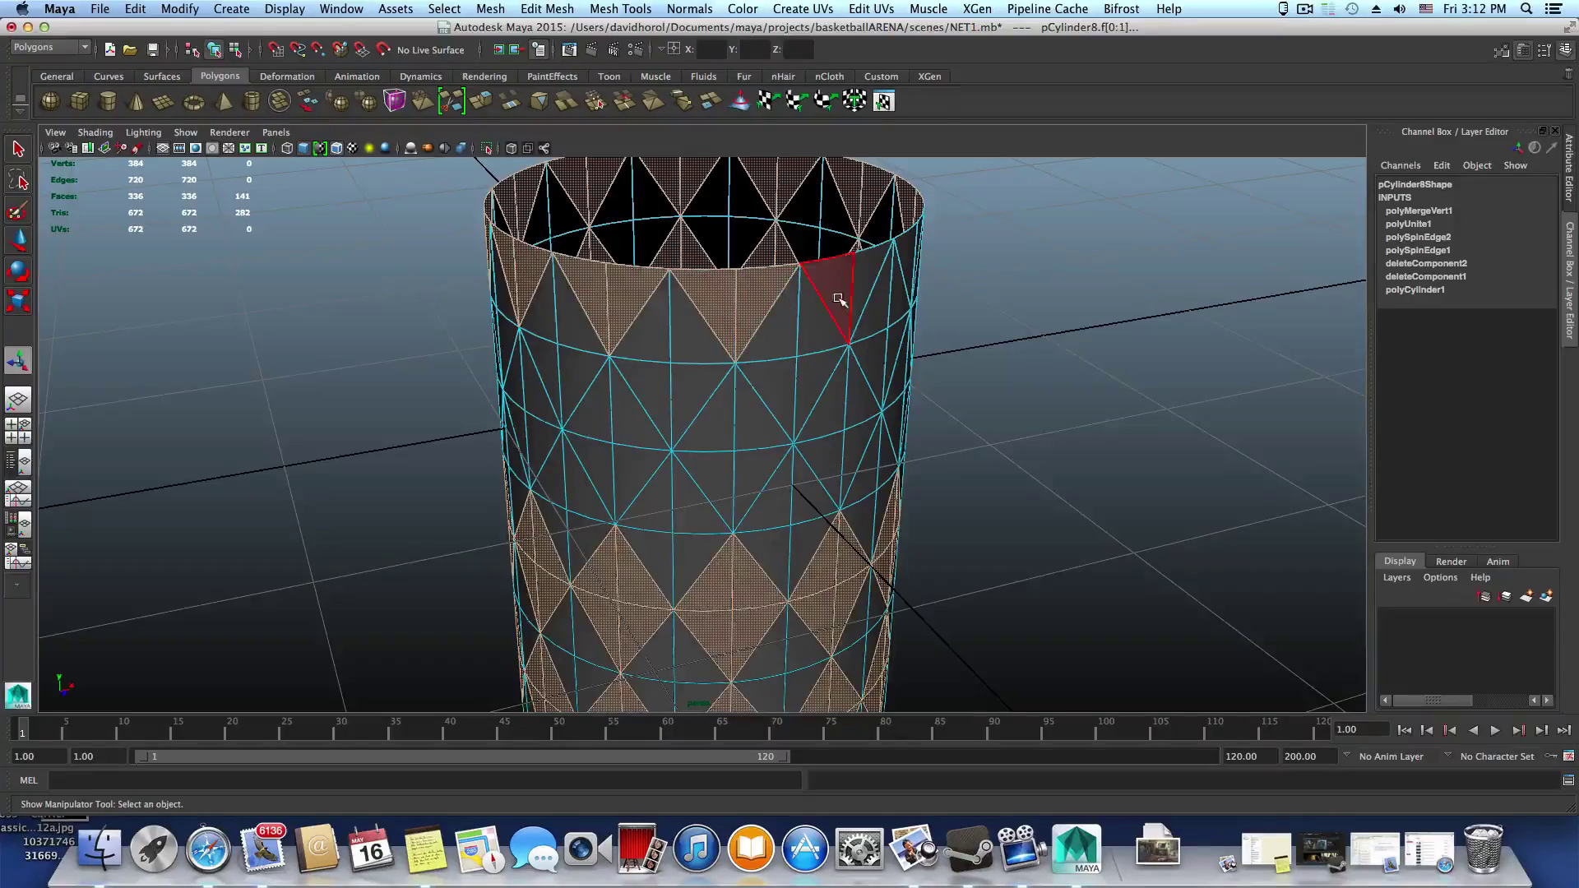
left_click(837, 297, "shift")
left_click(864, 288, "shift")
Finish the top-rim half diamonds and fill in the missing diamonds of the row just below them
left_click_drag(882, 340, 785, 377, "alt")
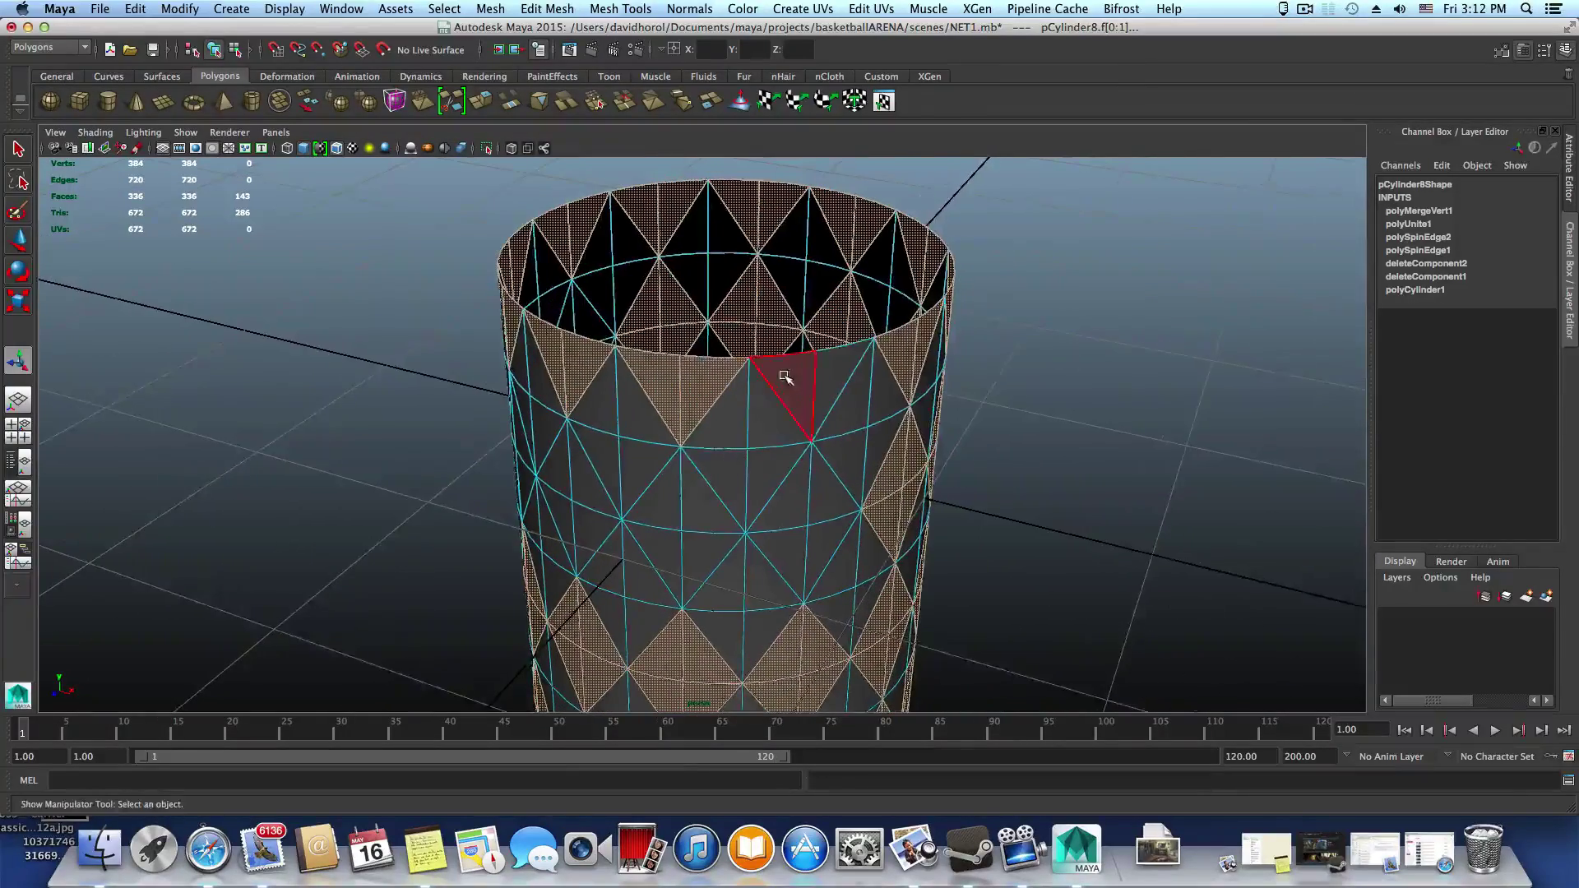
left_click_drag(845, 462, 825, 423, "alt")
left_click(810, 469, "shift")
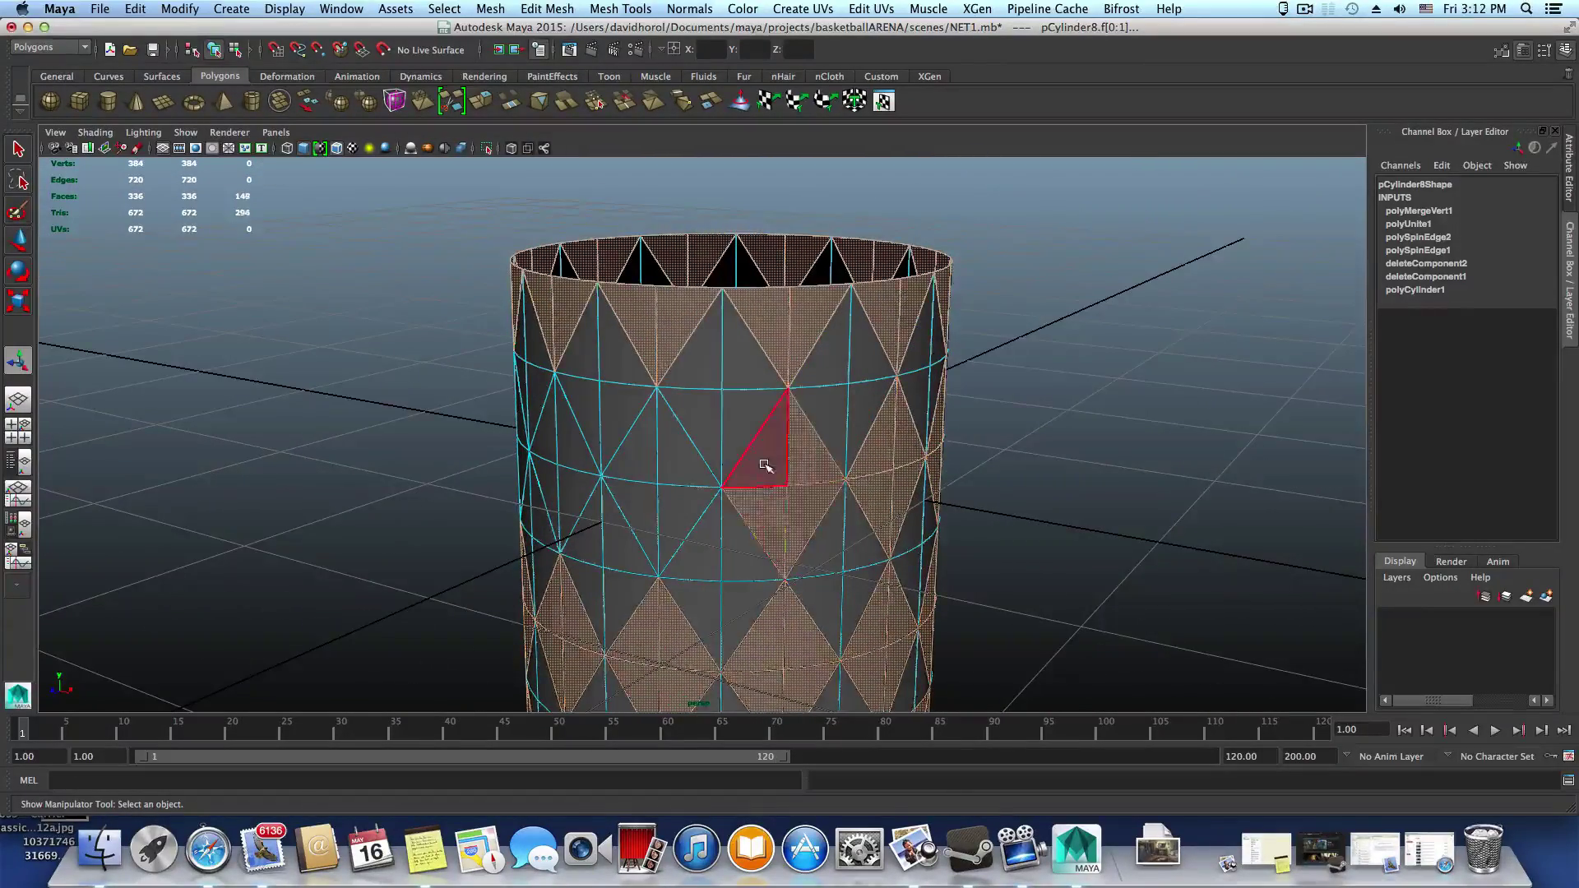
left_click_drag(765, 466, 676, 503, "alt")
left_click(703, 433, "shift")
left_click(703, 494, "shift")
left_click(697, 516, "shift")
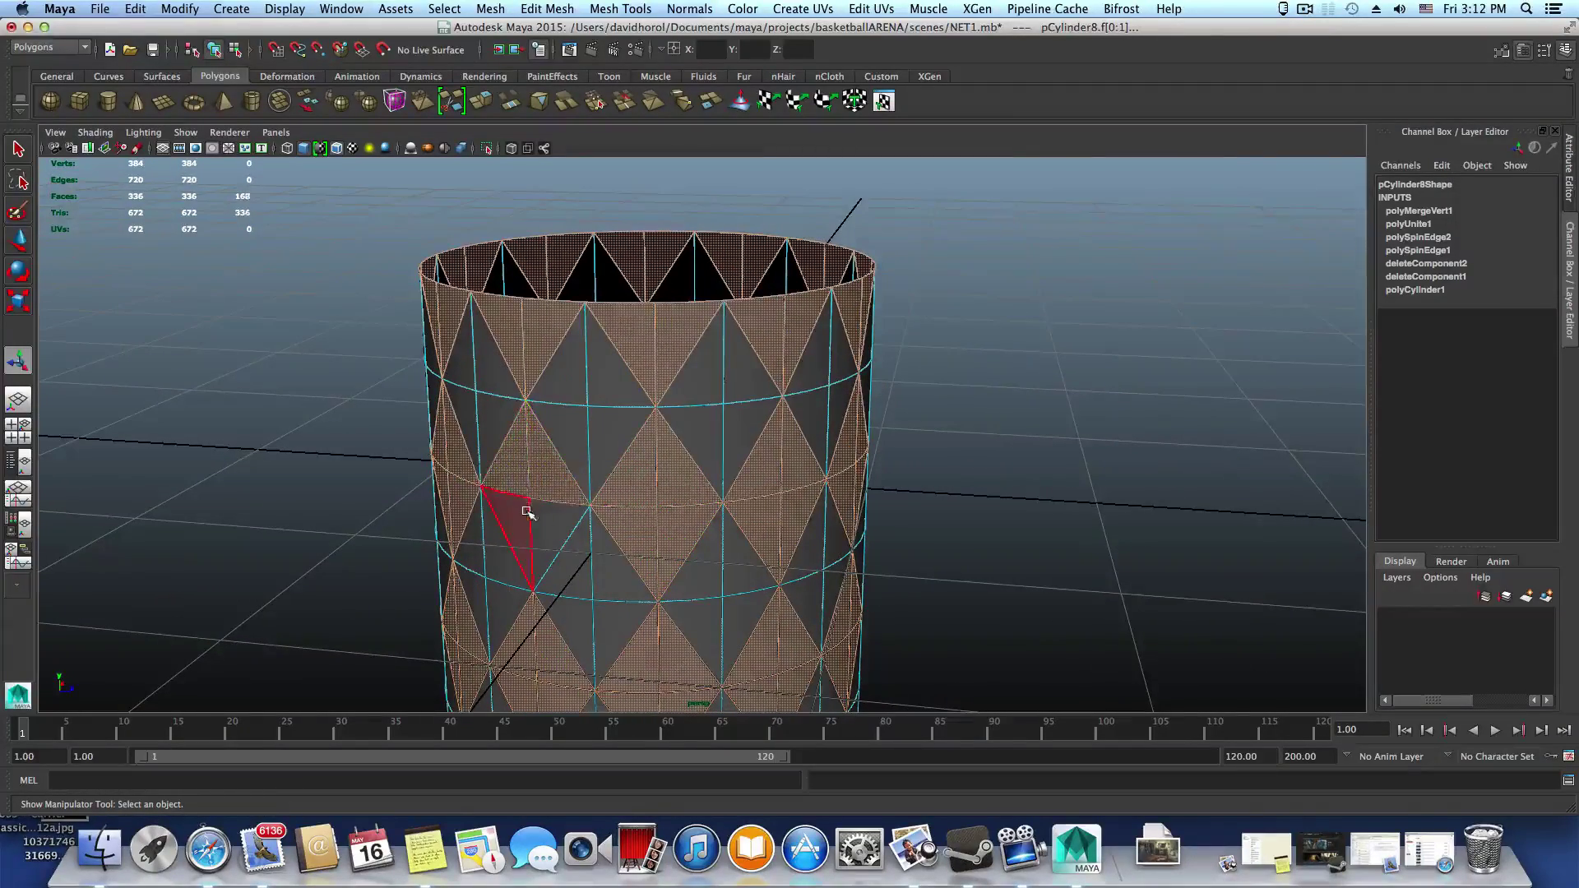
Check the selection from inside the tube and correct the wrongly toggled faces so only the diamond pattern is selected
left_click_drag(905, 448, 543, 510, "alt")
right_click_drag(543, 510, 895, 529, "alt")
middle_click_drag(895, 528, 894, 542, "alt")
left_click(696, 304, "shift")
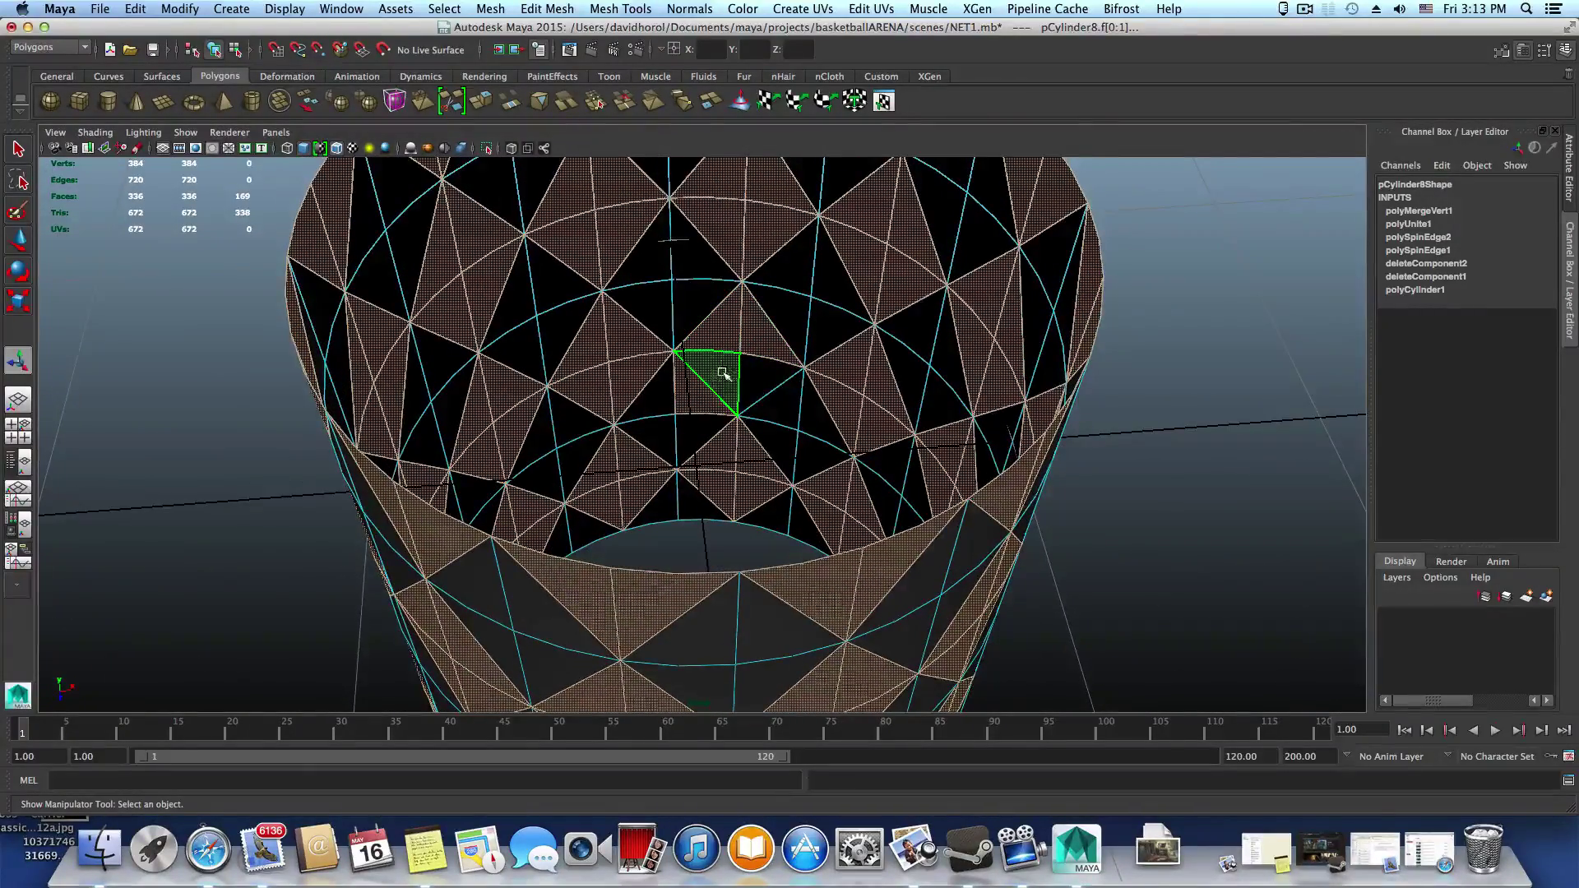
left_click(754, 376, "shift")
right_click_drag(985, 417, 765, 429, "alt")
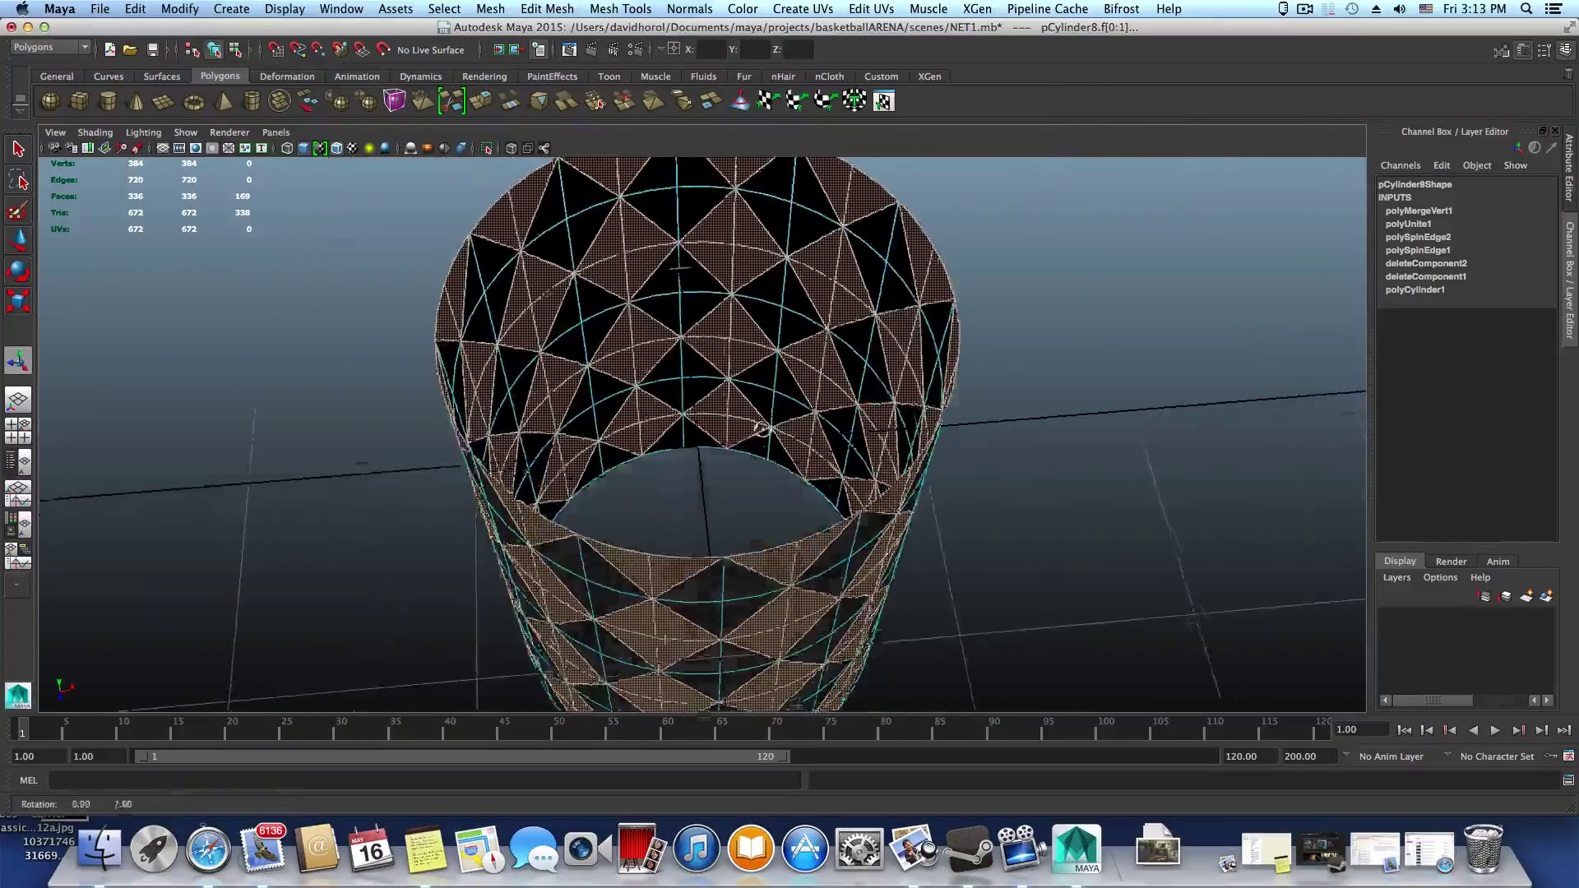
left_click_drag(764, 429, 976, 444, "alt")
left_click(666, 436, "shift")
Extrude the selected diamond faces around the tube and shrink them uniformly to a local scale of about 0.82
right_click_drag(976, 444, 581, 493, "alt")
left_click_drag(581, 493, 496, 451, "alt")
right_click_drag(496, 451, 741, 488, "alt")
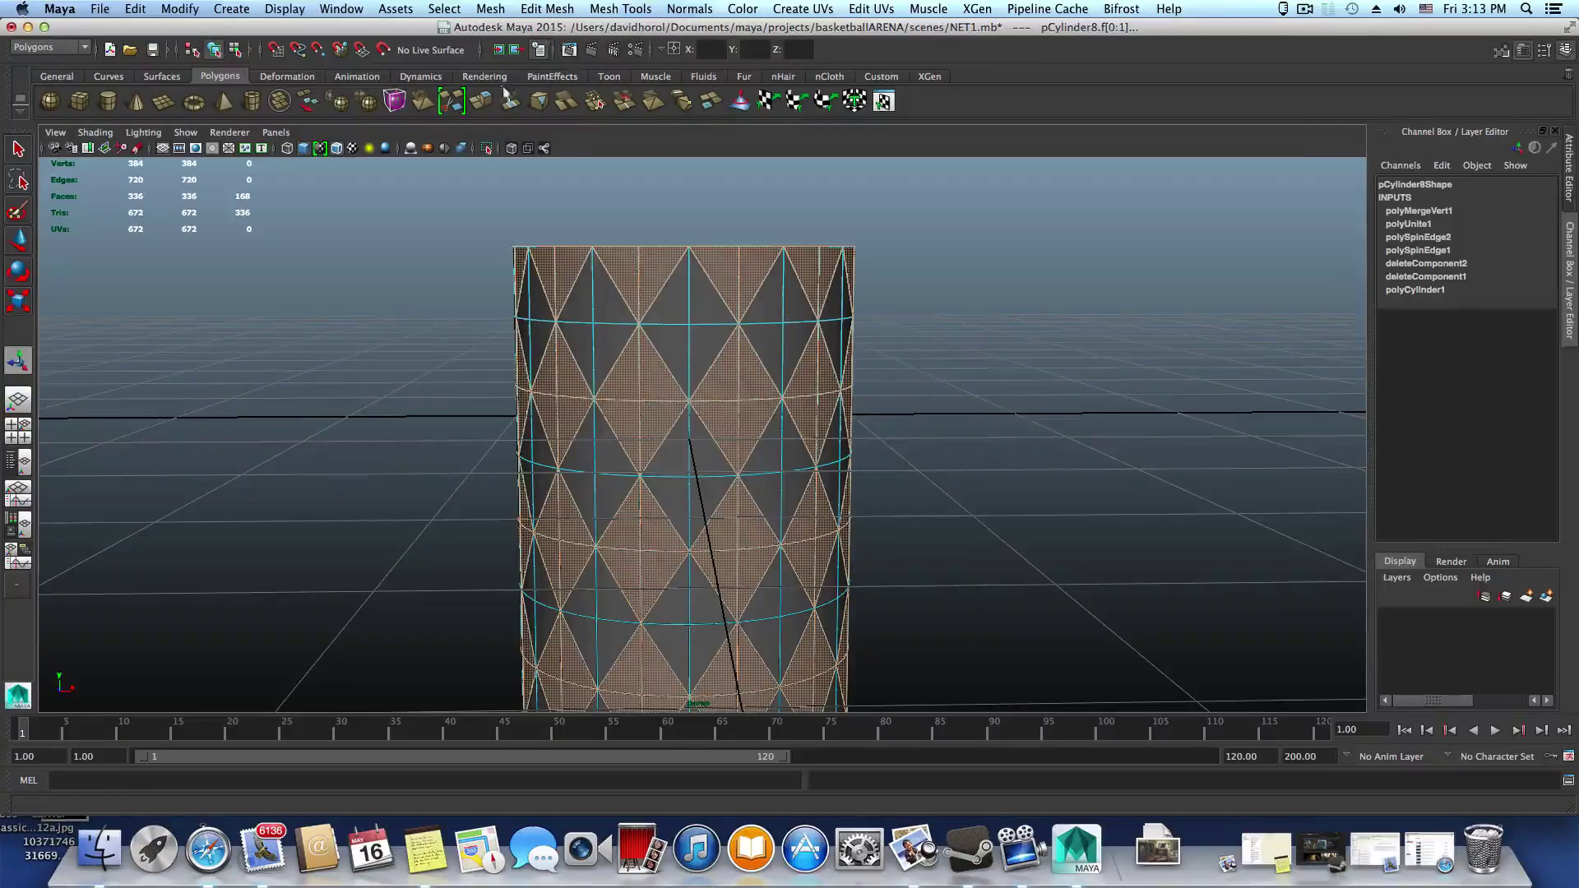
key("ctrl+e")
left_click_drag(772, 419, 744, 451, "alt")
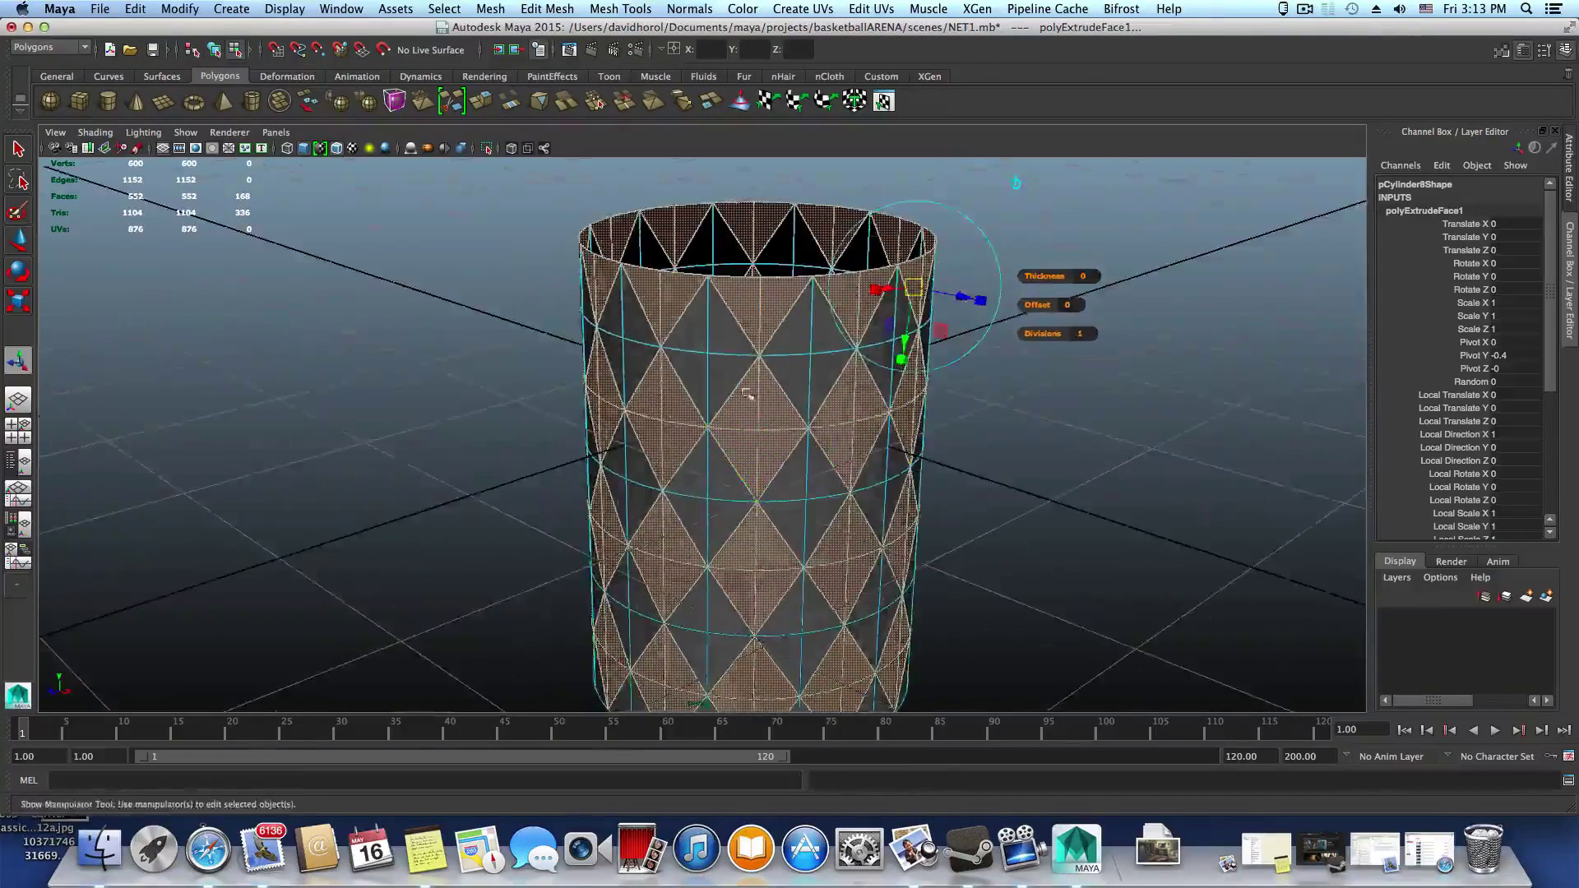
middle_click_drag(748, 393, 551, 397, "alt")
right_click_drag(551, 397, 726, 462, "alt")
middle_click_drag(726, 461, 730, 510, "alt")
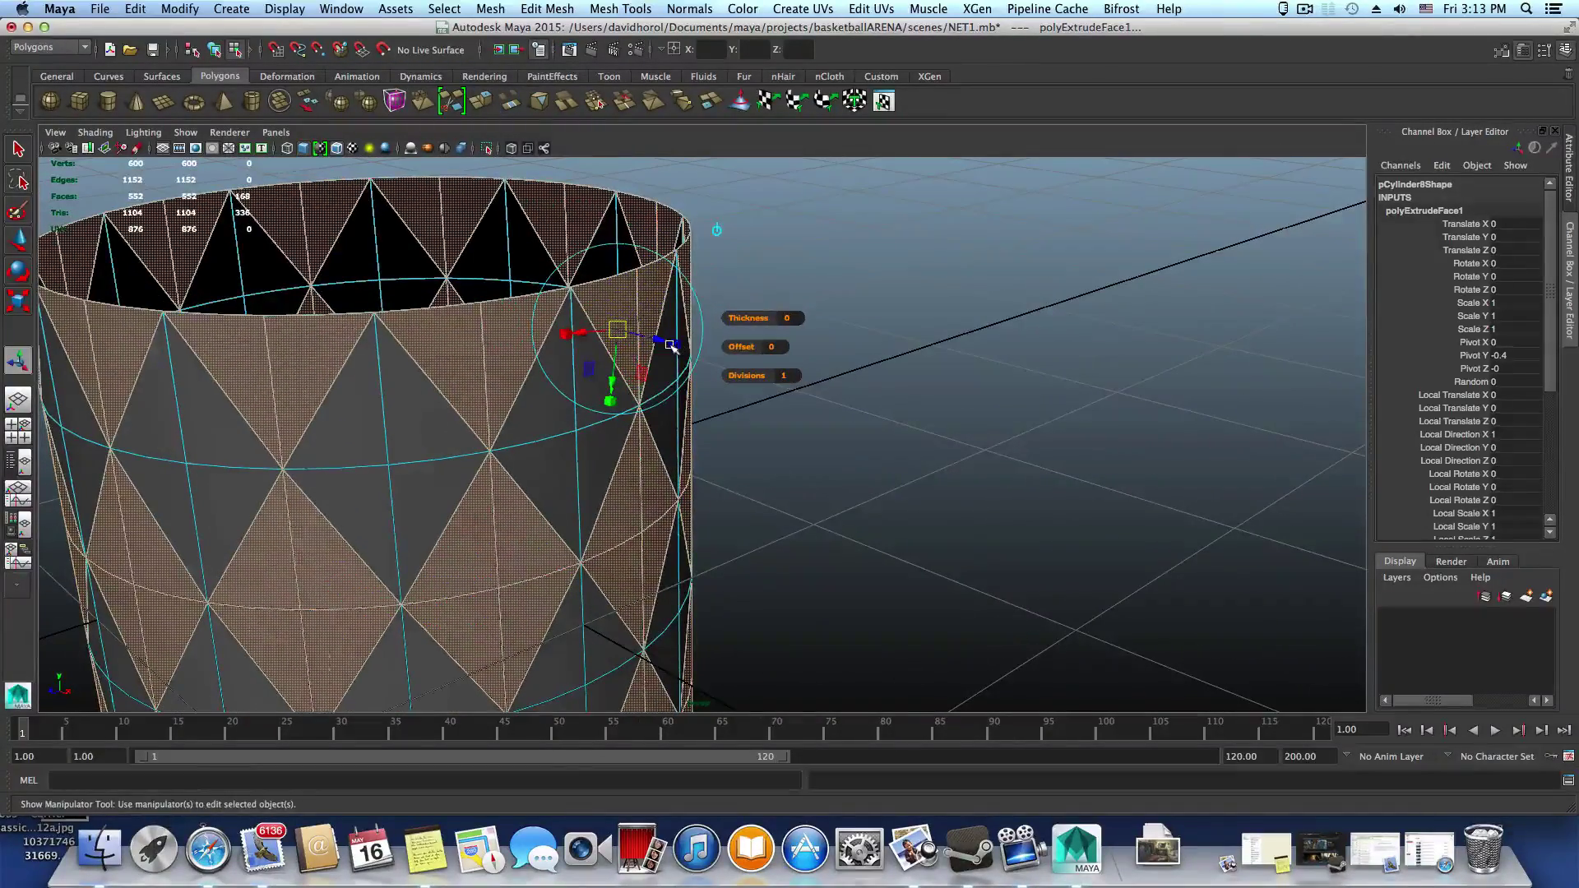
left_click_drag(672, 346, 612, 330)
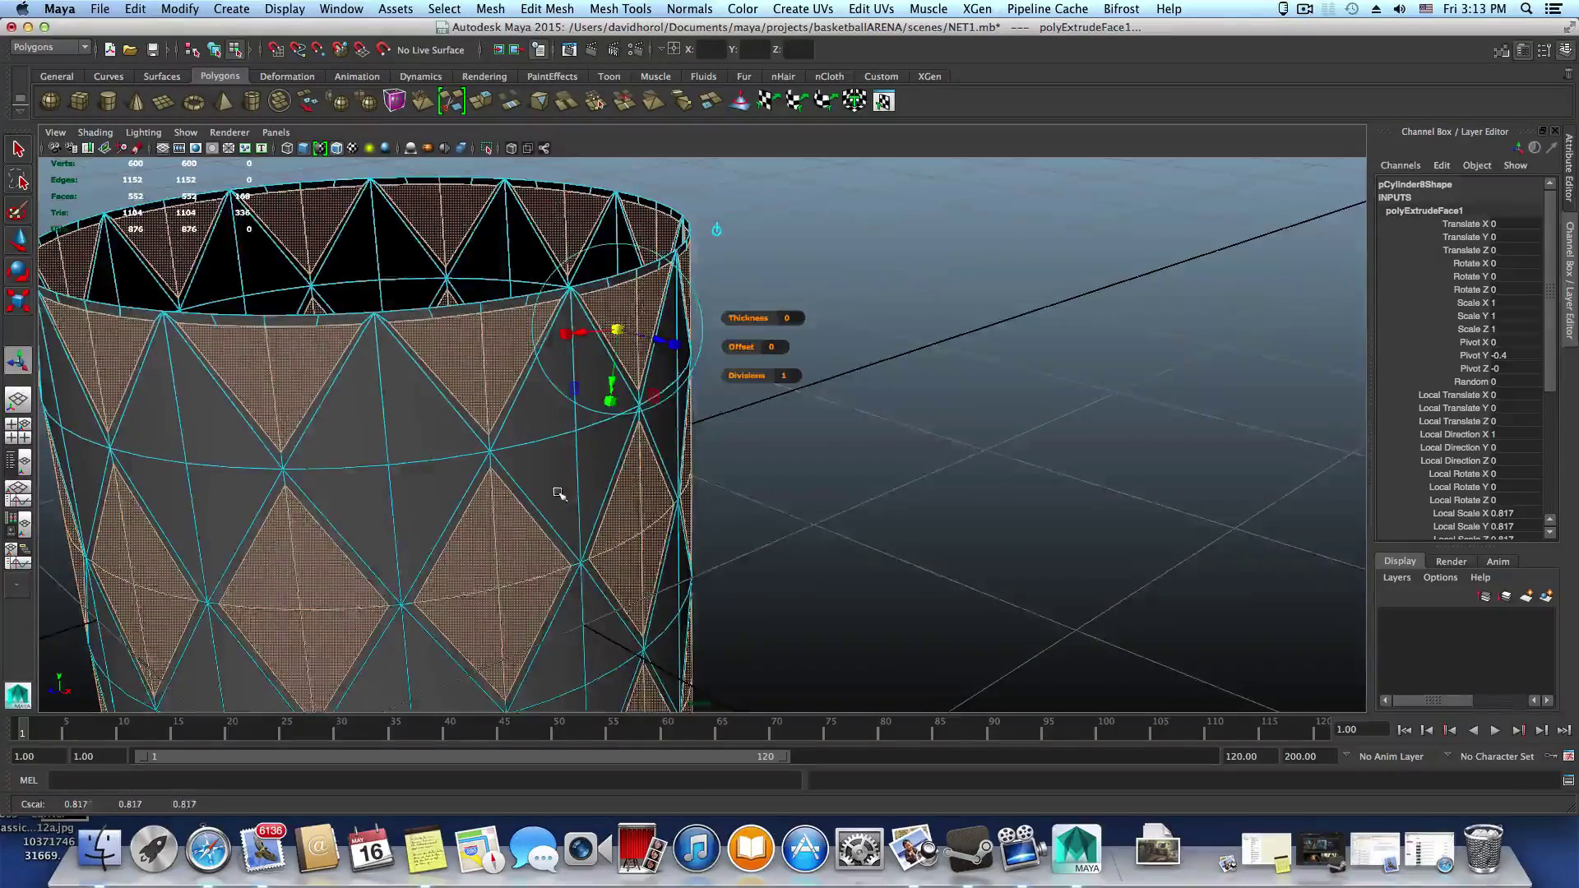
Readjust the extruded diamonds' uniform local scale to about 0.84 and check the strip thickness around the tube
middle_click_drag(362, 561, 535, 451, "alt")
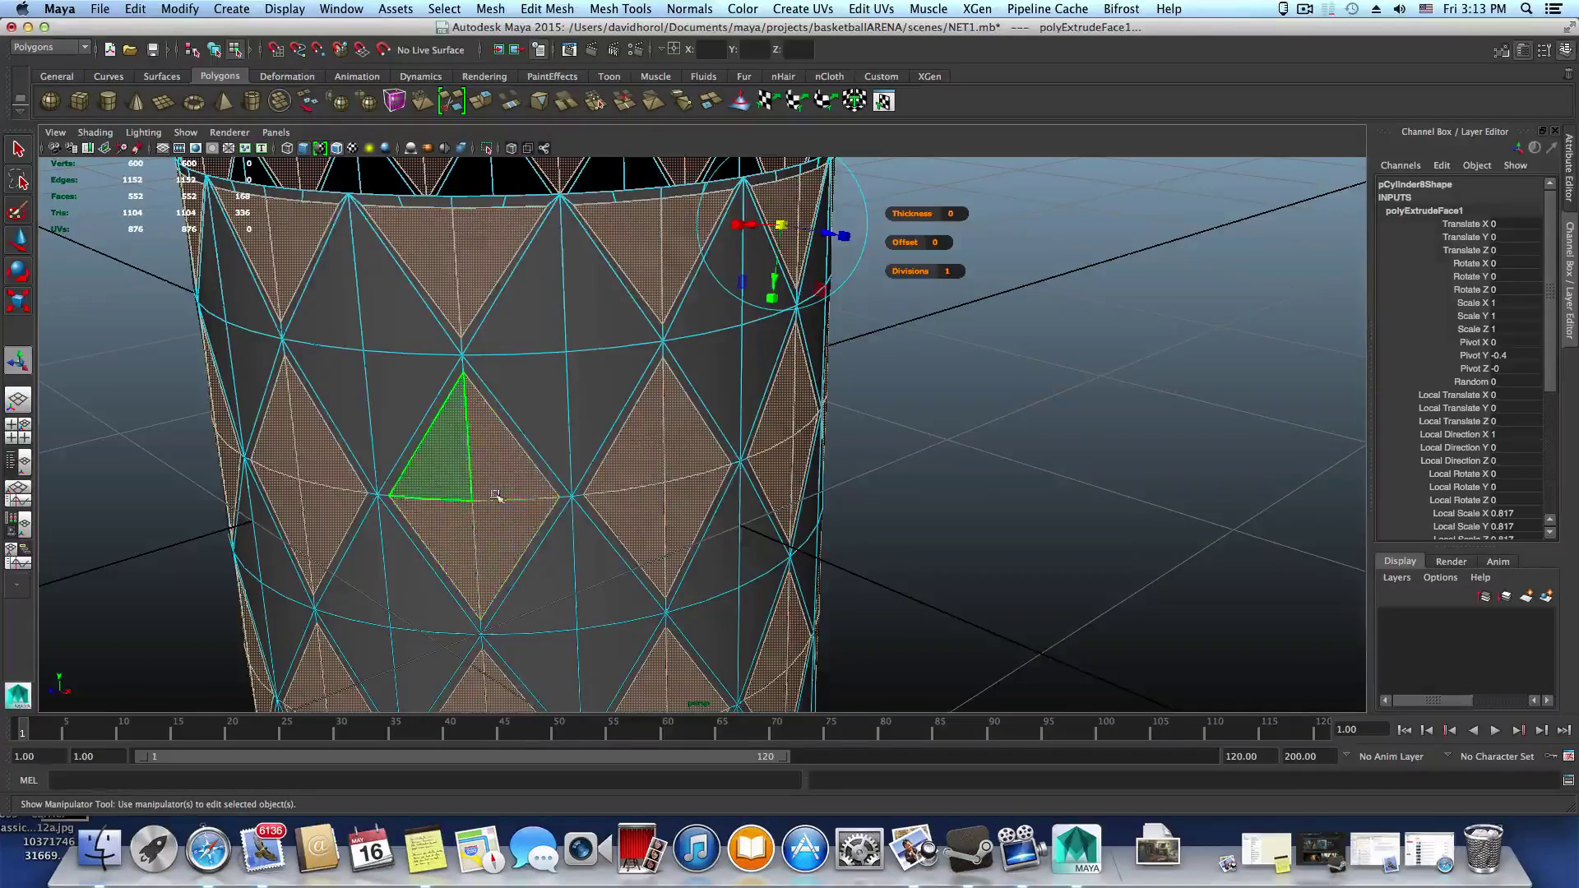
left_click_drag(628, 487, 599, 444, "alt")
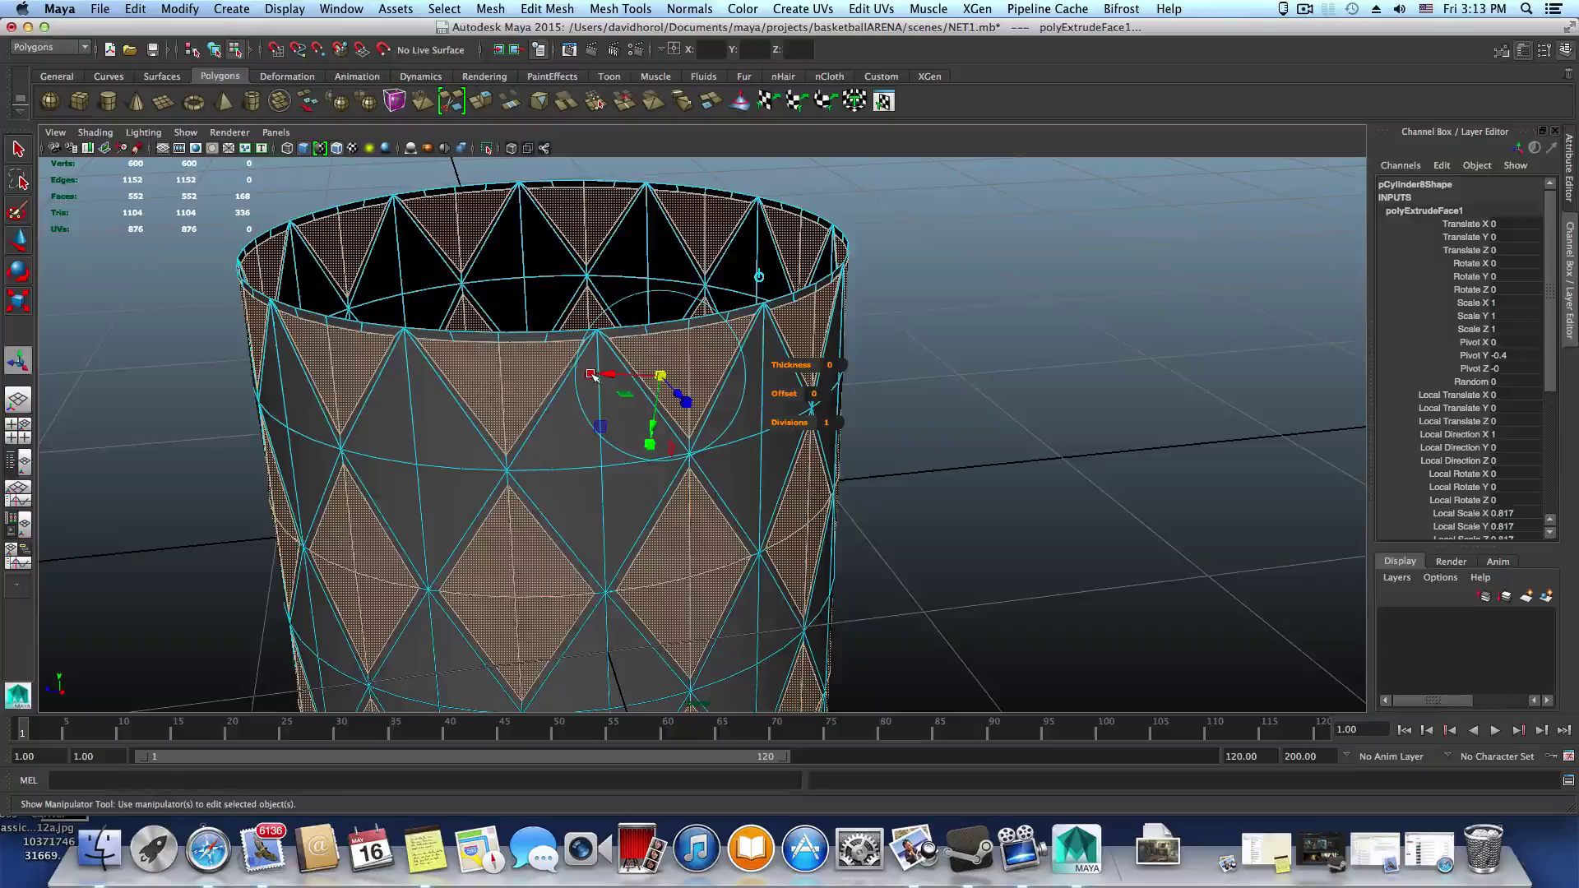
left_click_drag(659, 383, 663, 381)
right_click_drag(822, 382, 654, 526, "alt")
middle_click_drag(650, 555, 643, 398, "alt")
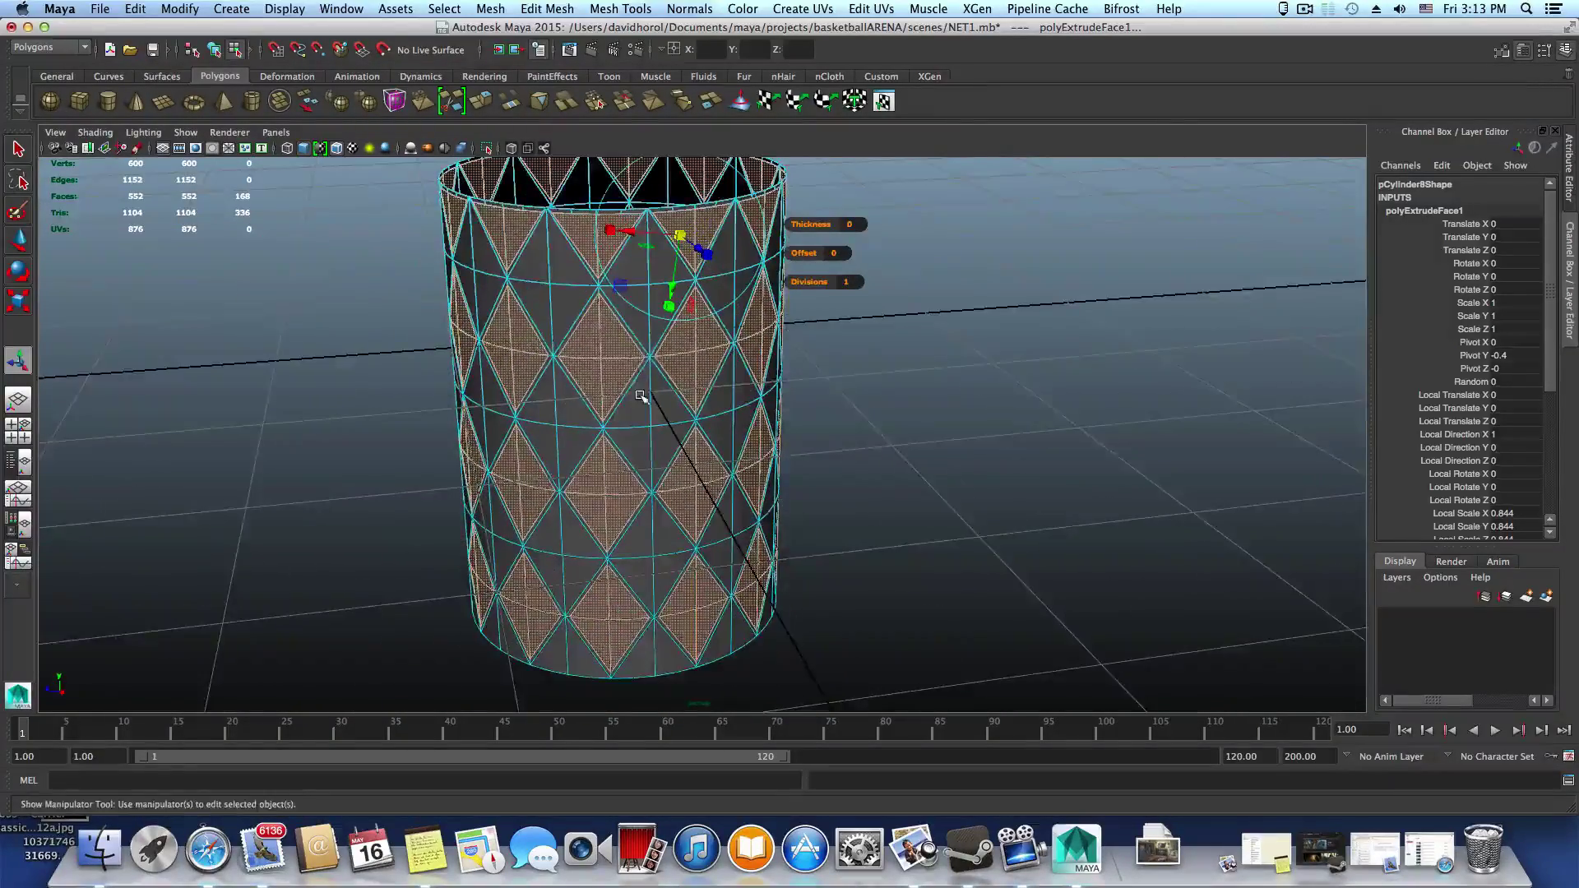
left_click_drag(640, 396, 638, 366, "alt")
middle_click_drag(645, 440, 649, 398, "alt")
right_click_drag(634, 395, 669, 432, "alt")
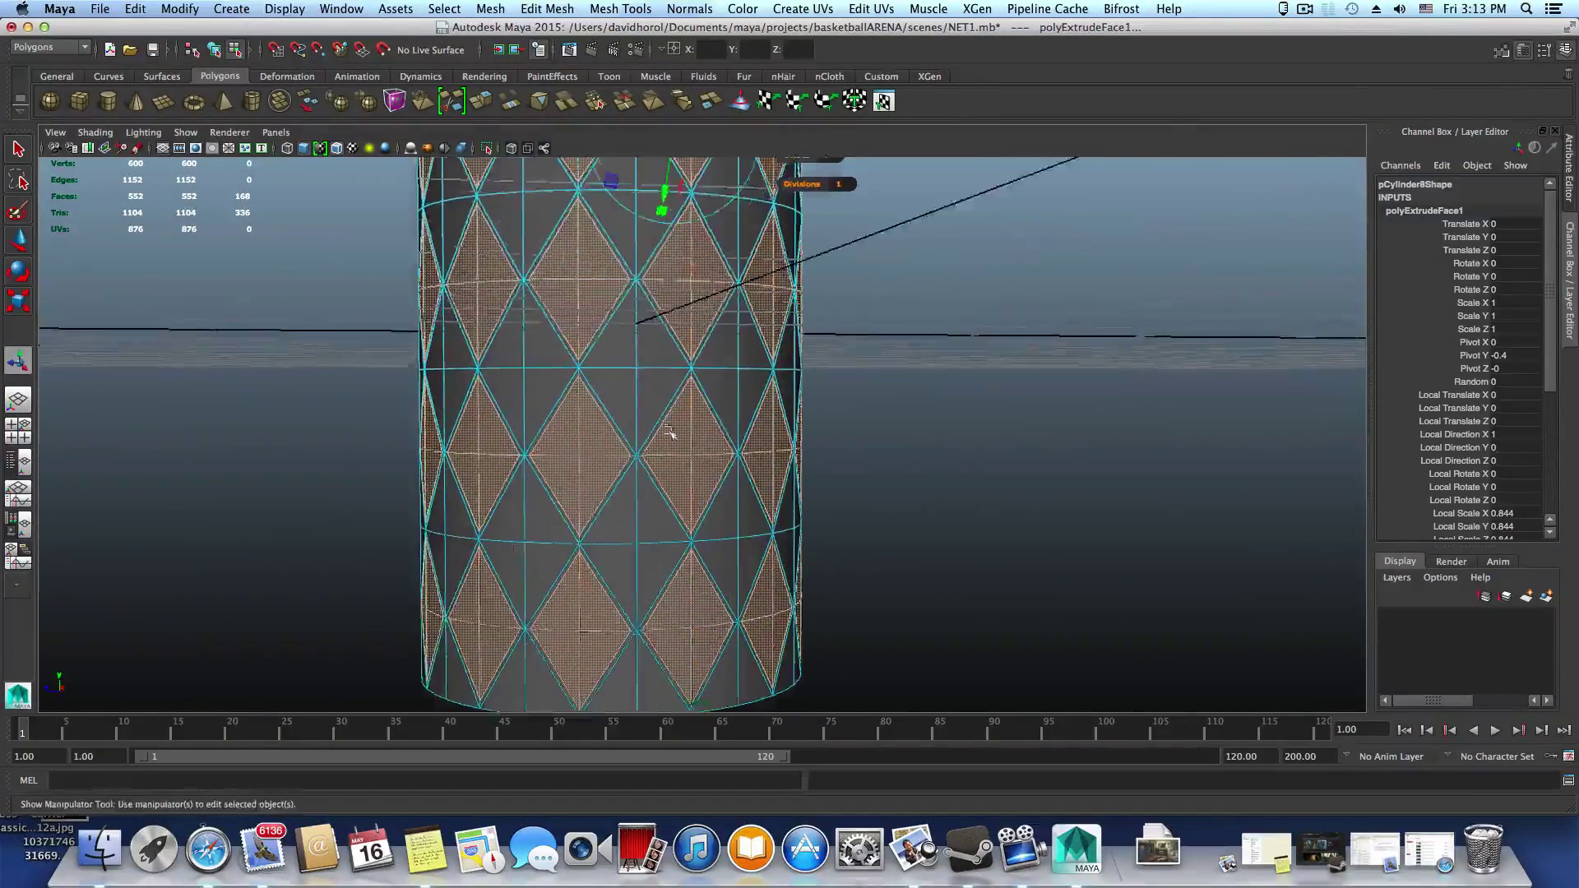
Reduce the extruded diamonds' uniform local scale to about 0.83
middle_click_drag(688, 341, 701, 457, "alt")
right_click_drag(701, 458, 730, 328, "alt")
left_click_drag(729, 328, 721, 349, "alt")
left_click_drag(676, 192, 678, 194)
middle_click_drag(989, 500, 996, 570, "alt")
mouse_move(997, 570)
left_mouse_down("alt")
mouse_move(959, 573)
mouse_move(982, 579)
left_mouse_up("alt")
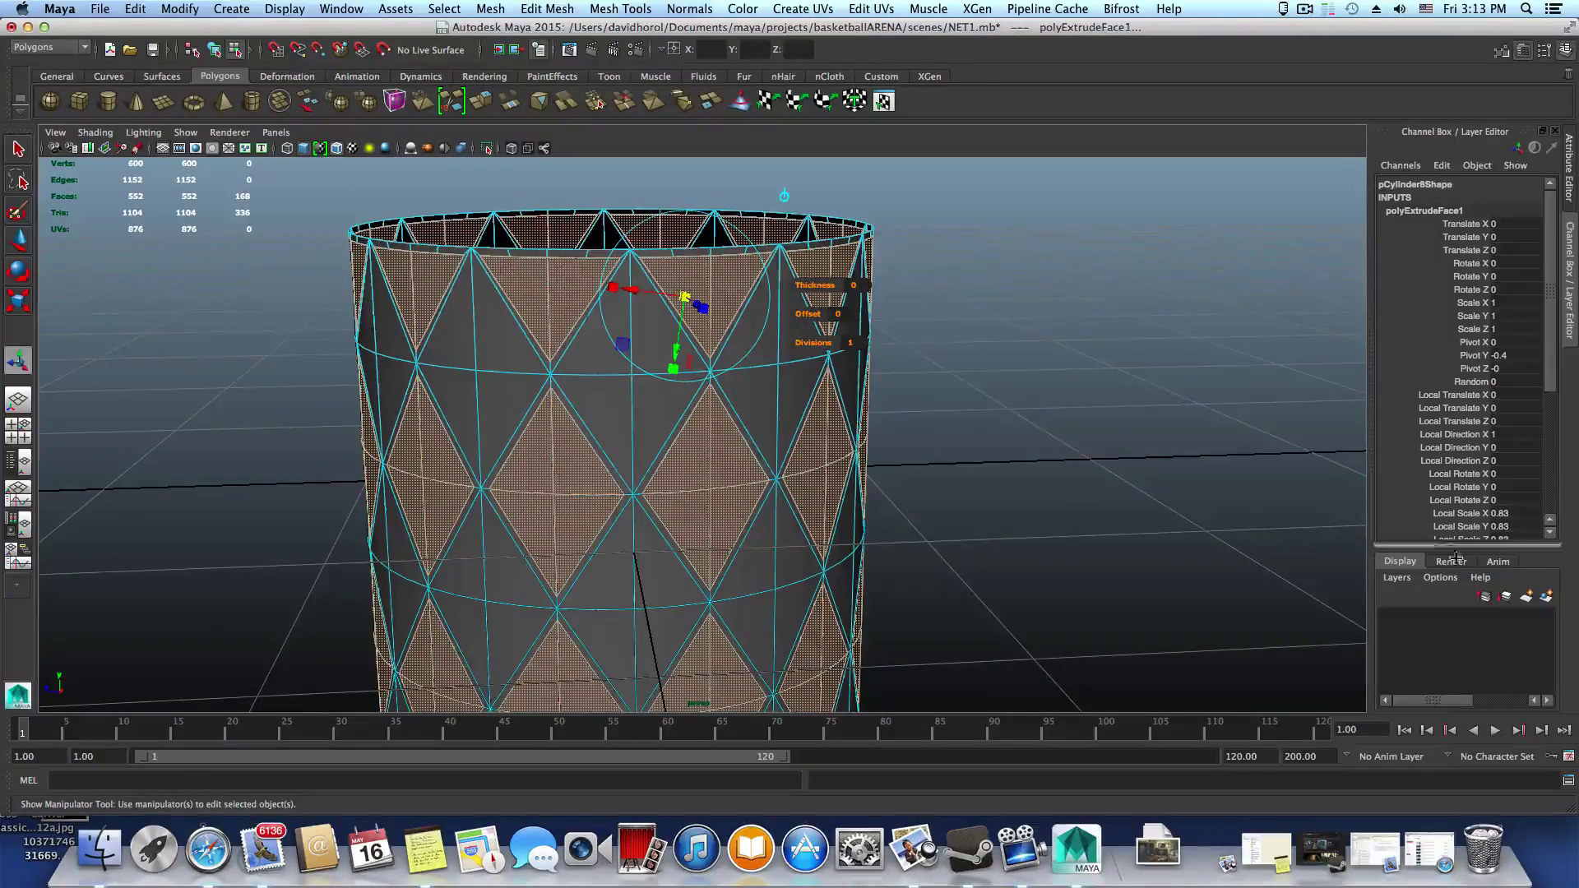
Set the face extrusion's Local Scale X, Y and Z to 0.8
left_click_drag(1550, 377, 1553, 417)
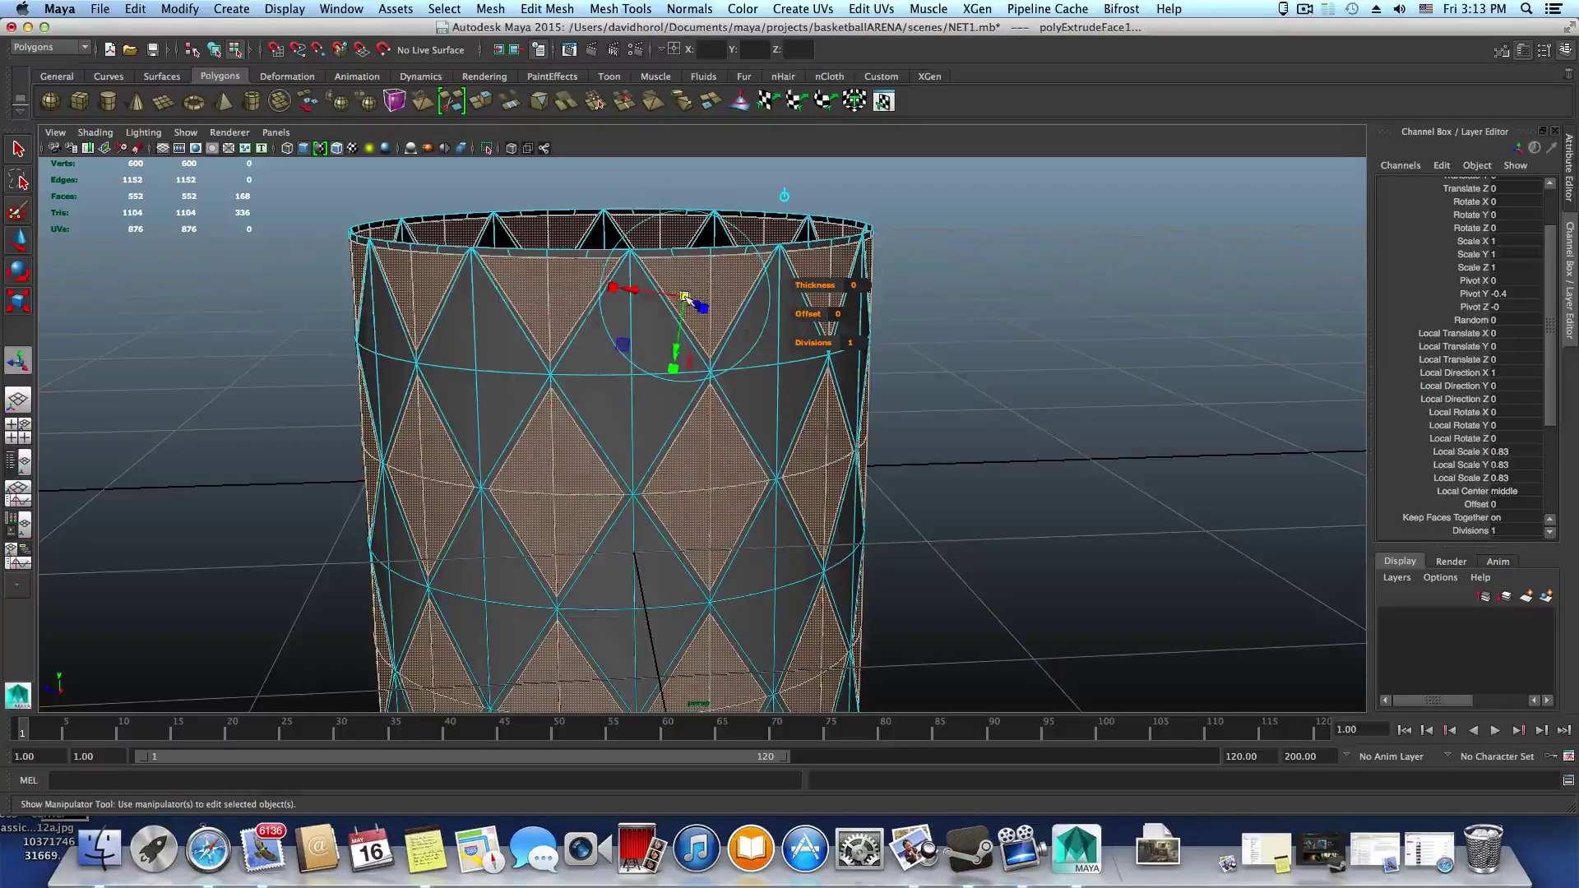
left_click_drag(685, 297, 685, 297)
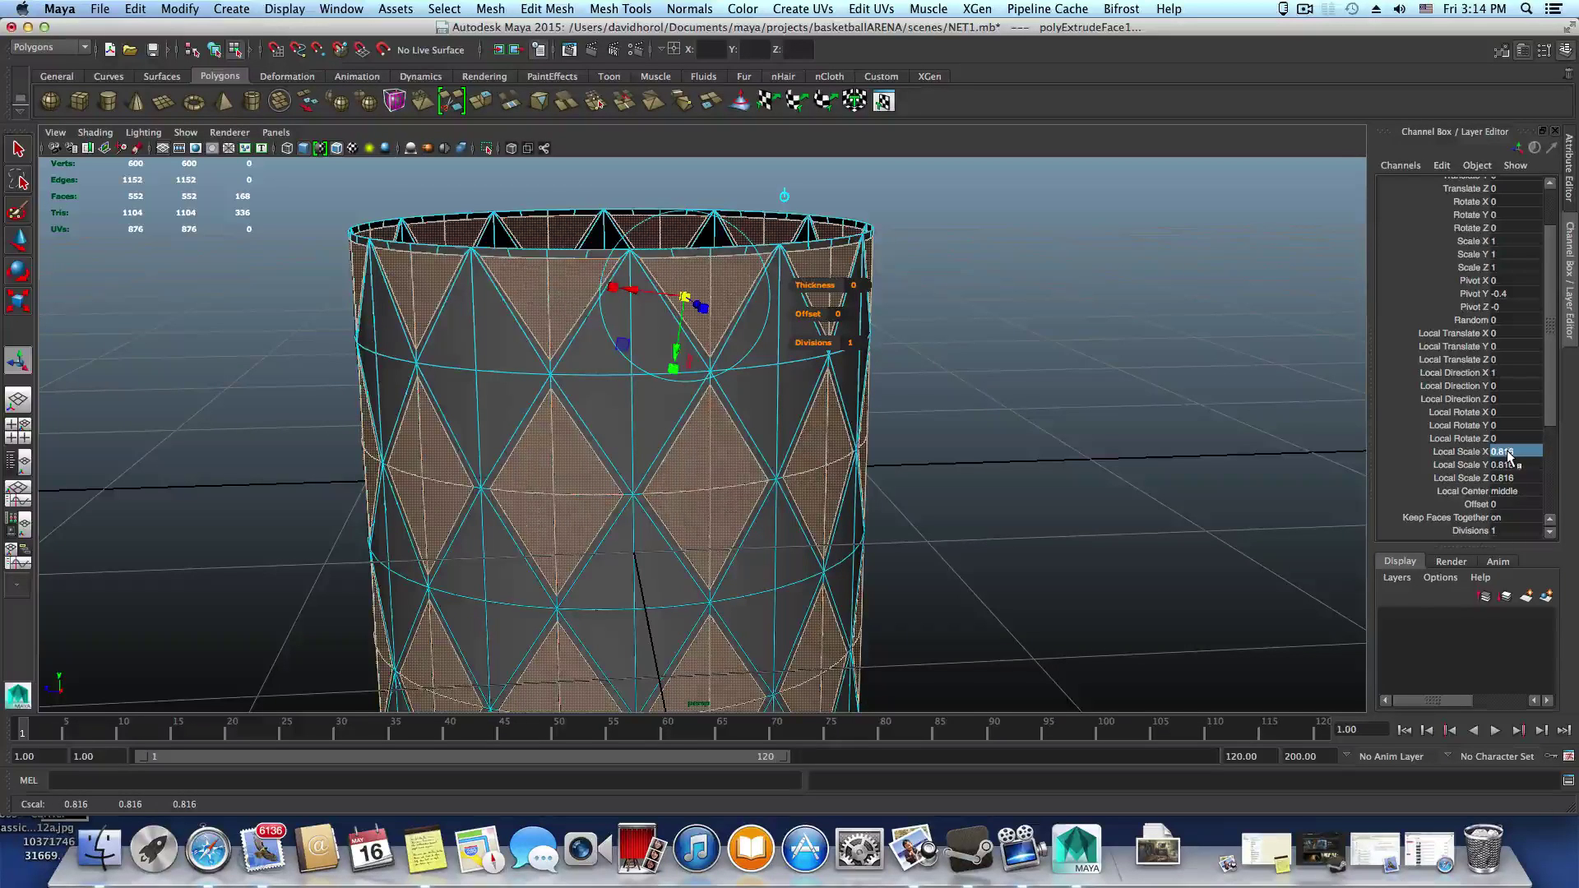
left_click_drag(1509, 456, 1513, 481)
key("BackSpace")
type(".8")
key("Return")
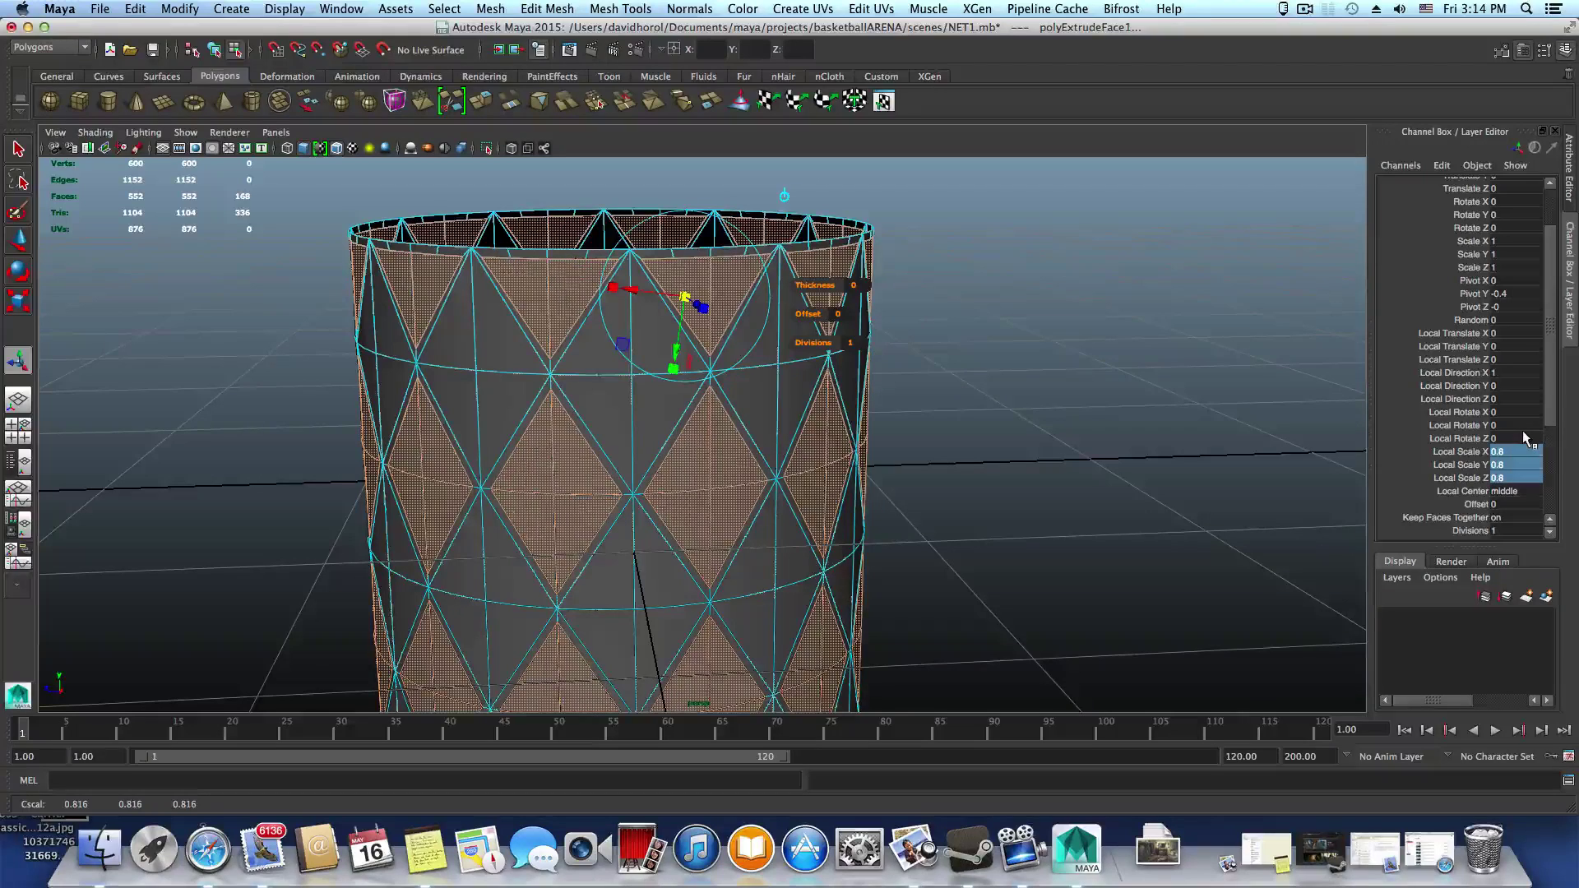
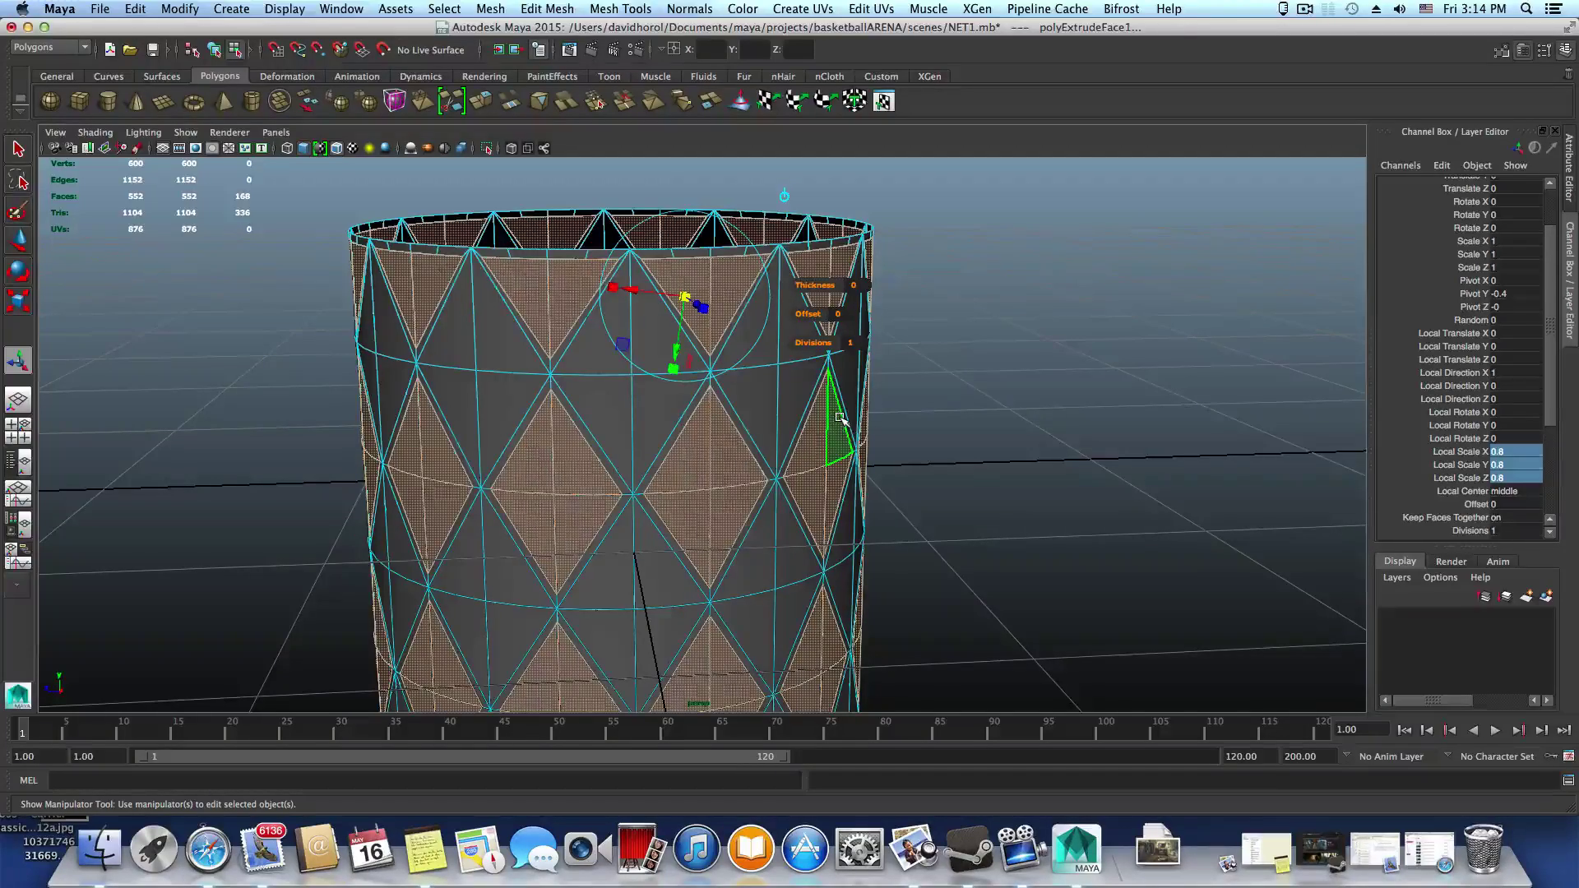
Delete the selected inner diamond faces to open holes in the tube
scroll(757, 440, "down", 3)
scroll(746, 457, "down", 1)
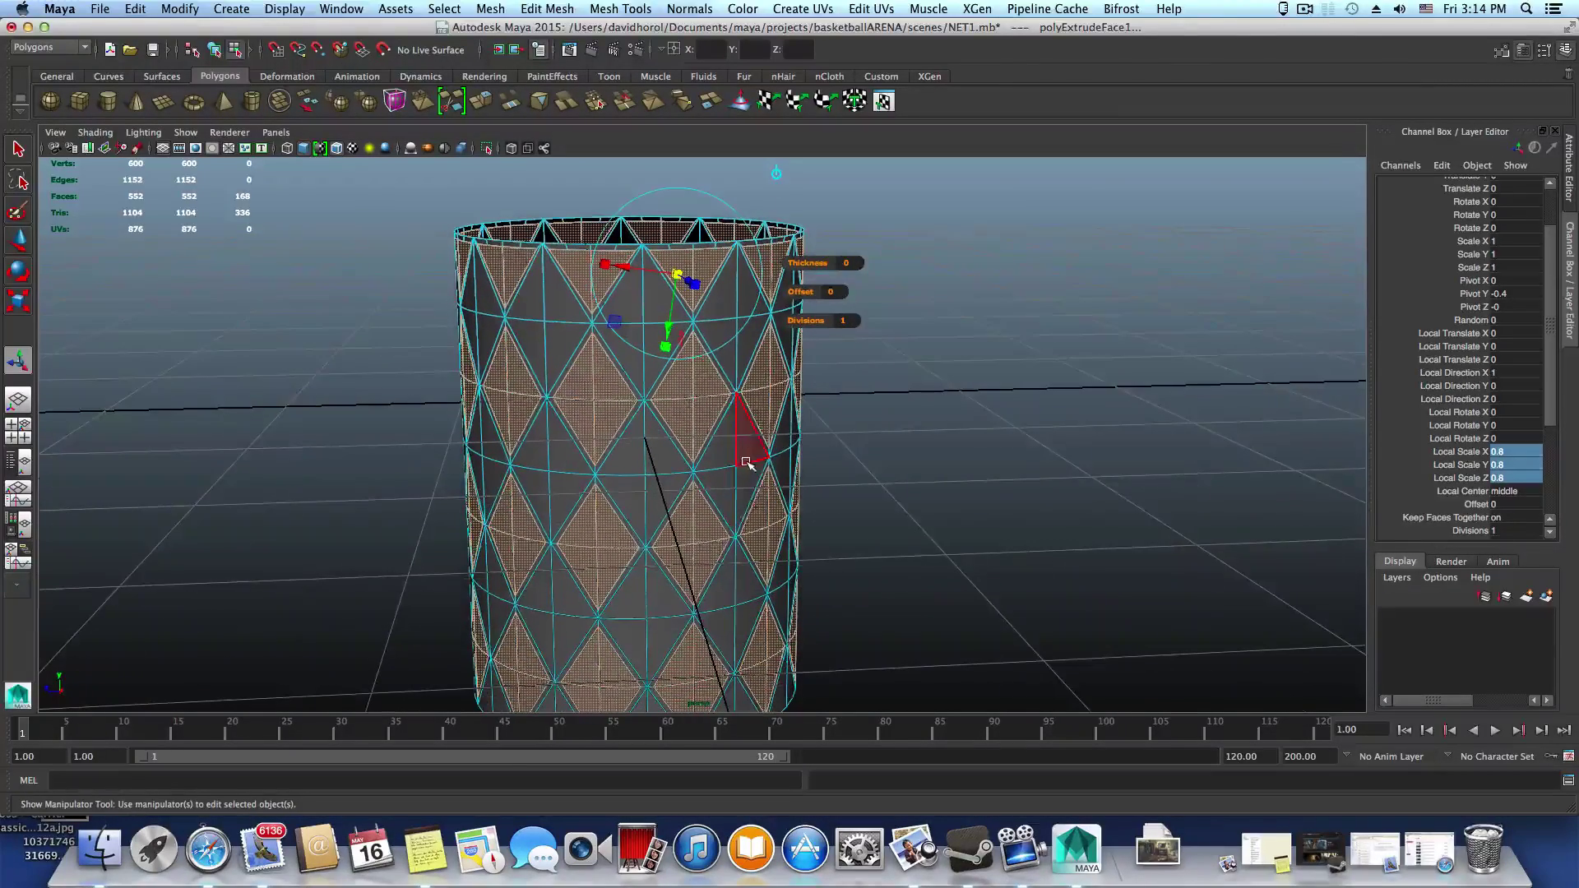
scroll(728, 468, "up", 2)
key("Delete")
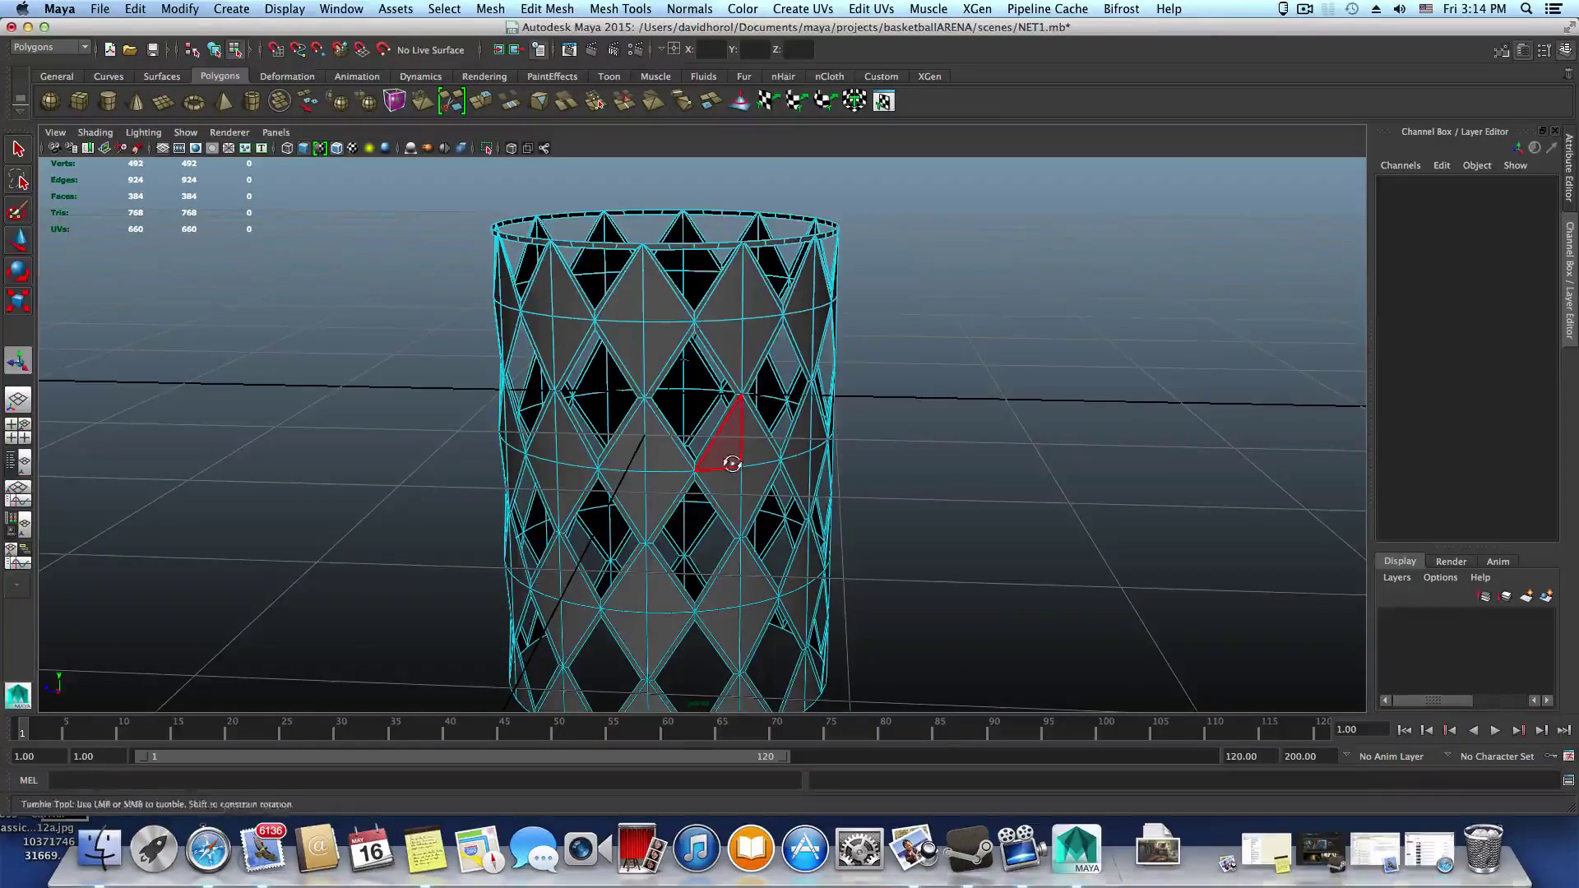
Switch to face selection and select the thin strip faces along the top rim above one front opening
left_click_drag(730, 460, 727, 464, "alt")
middle_click_drag(662, 402, 656, 486, "alt")
right_click_drag(655, 486, 771, 493, "alt")
middle_click_drag(771, 493, 776, 554, "alt")
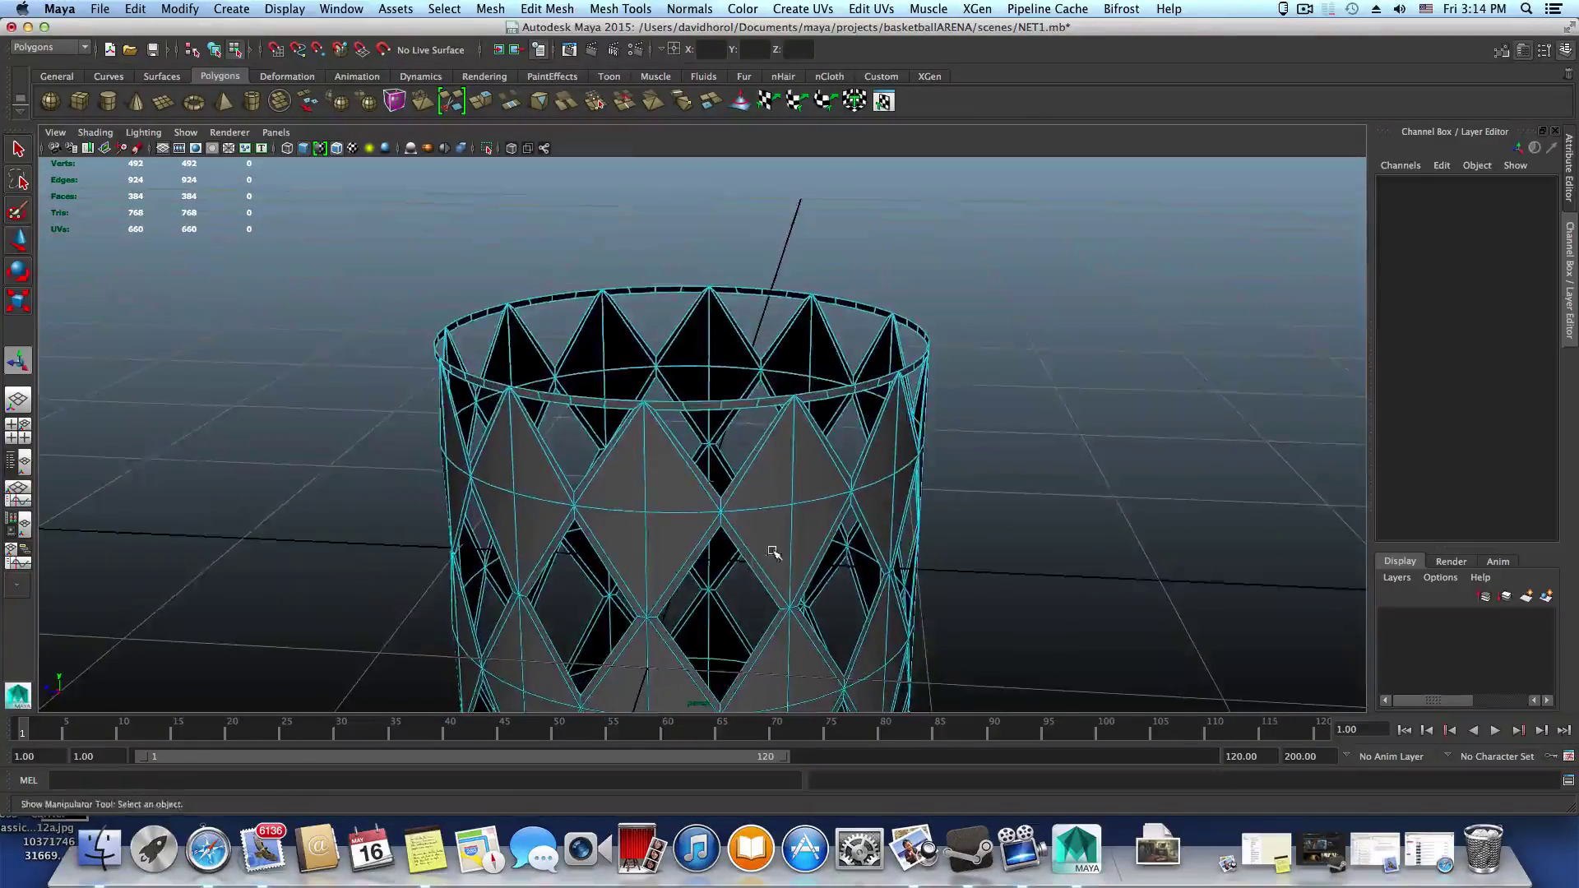
left_click_drag(776, 553, 751, 521, "alt")
right_click_drag(764, 456, 767, 500)
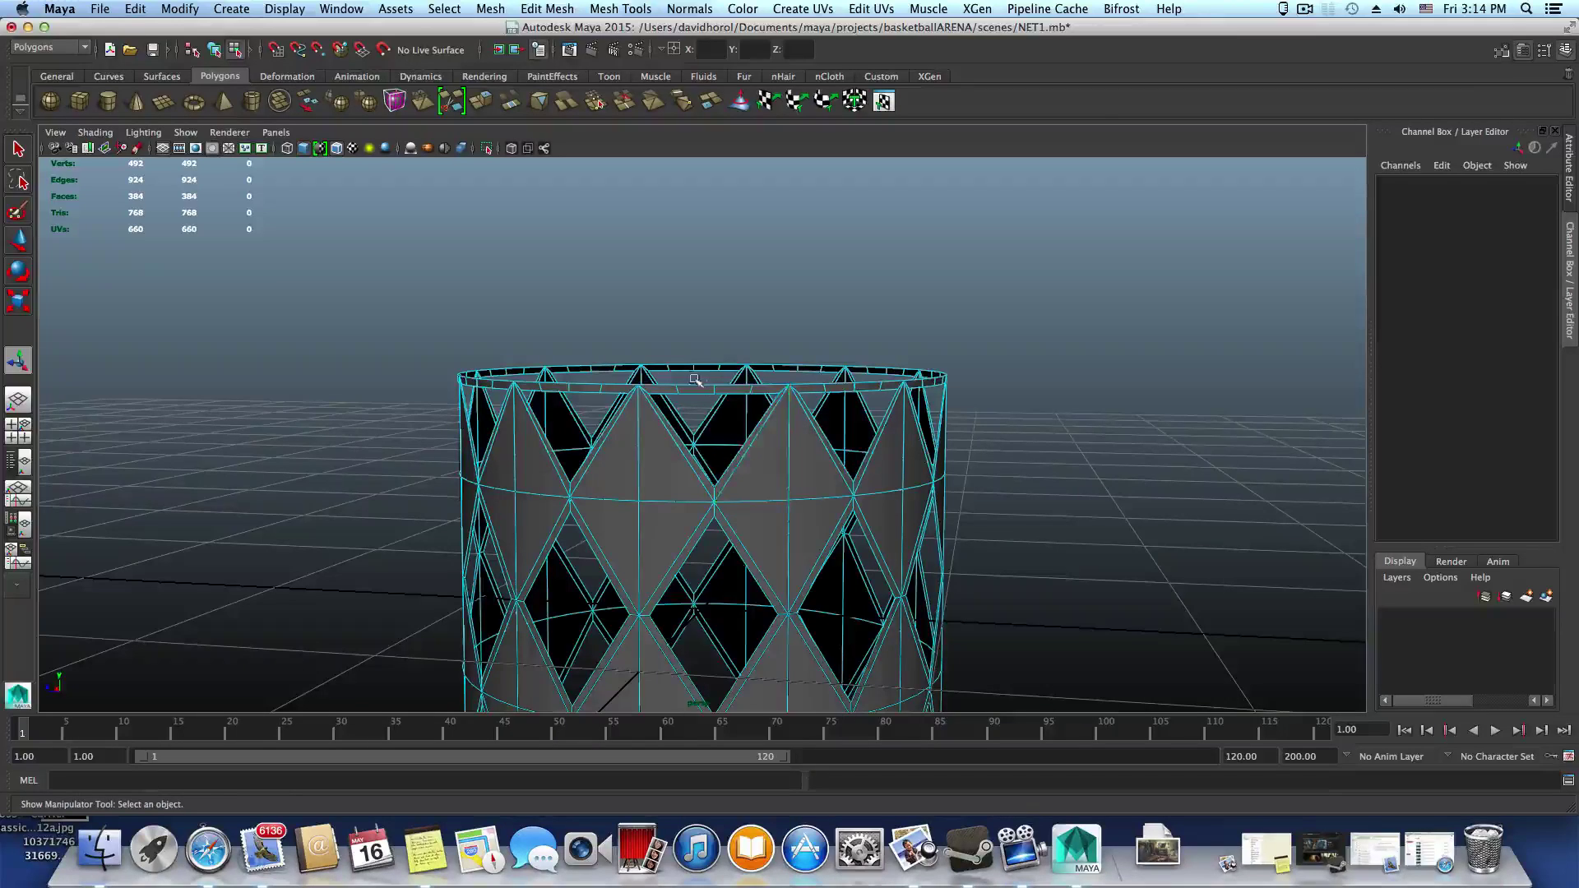
left_click_drag(721, 434, 715, 422, "alt")
left_click_drag(674, 359, 733, 437)
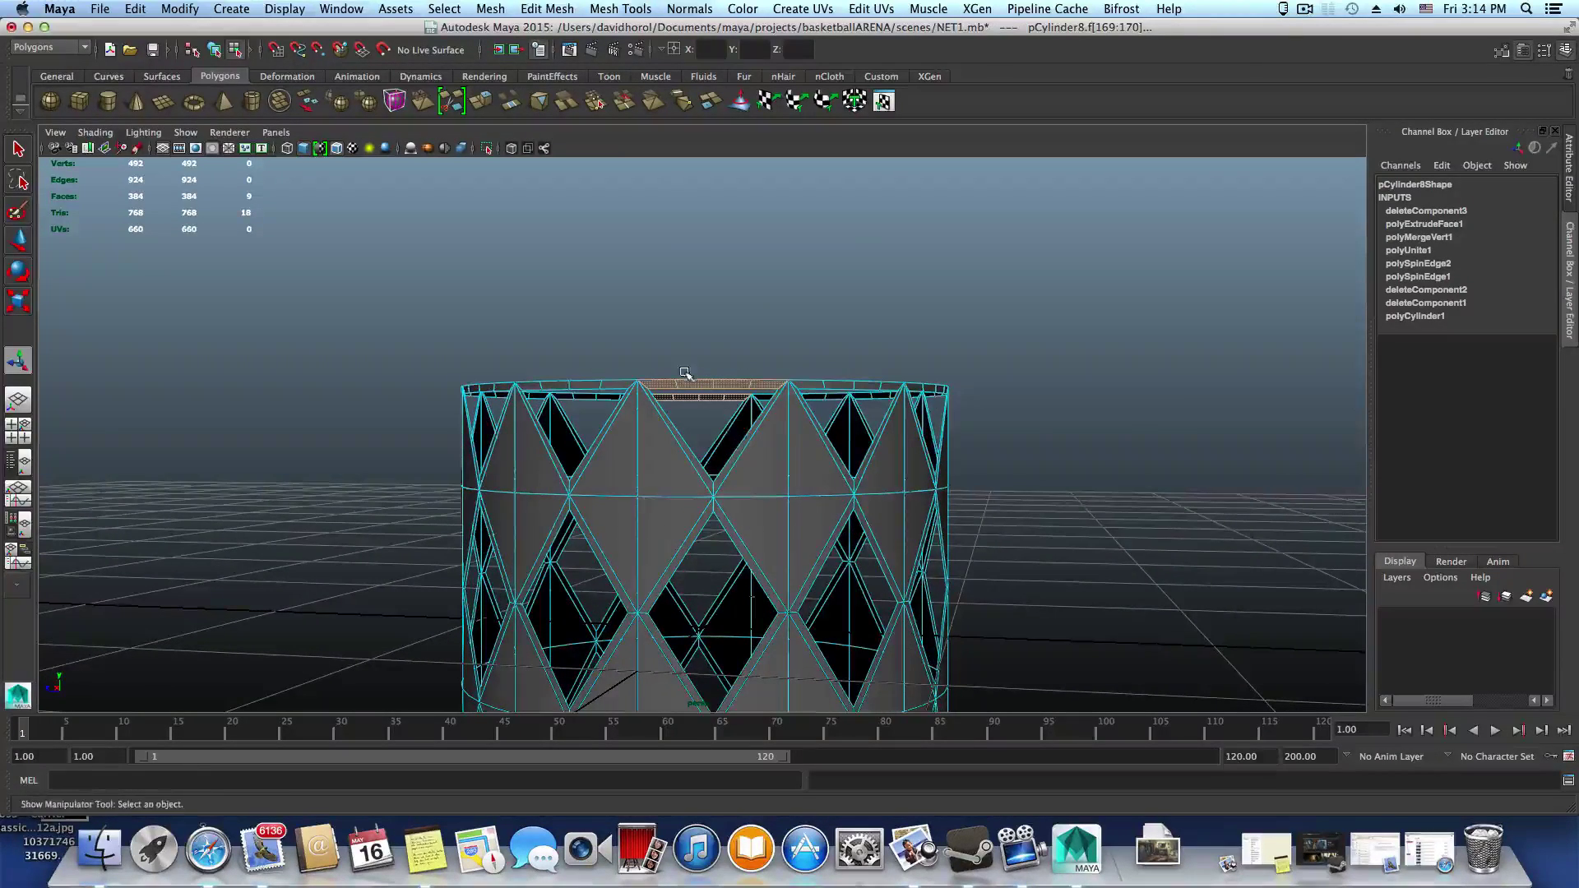
left_click_drag(669, 364, 729, 405)
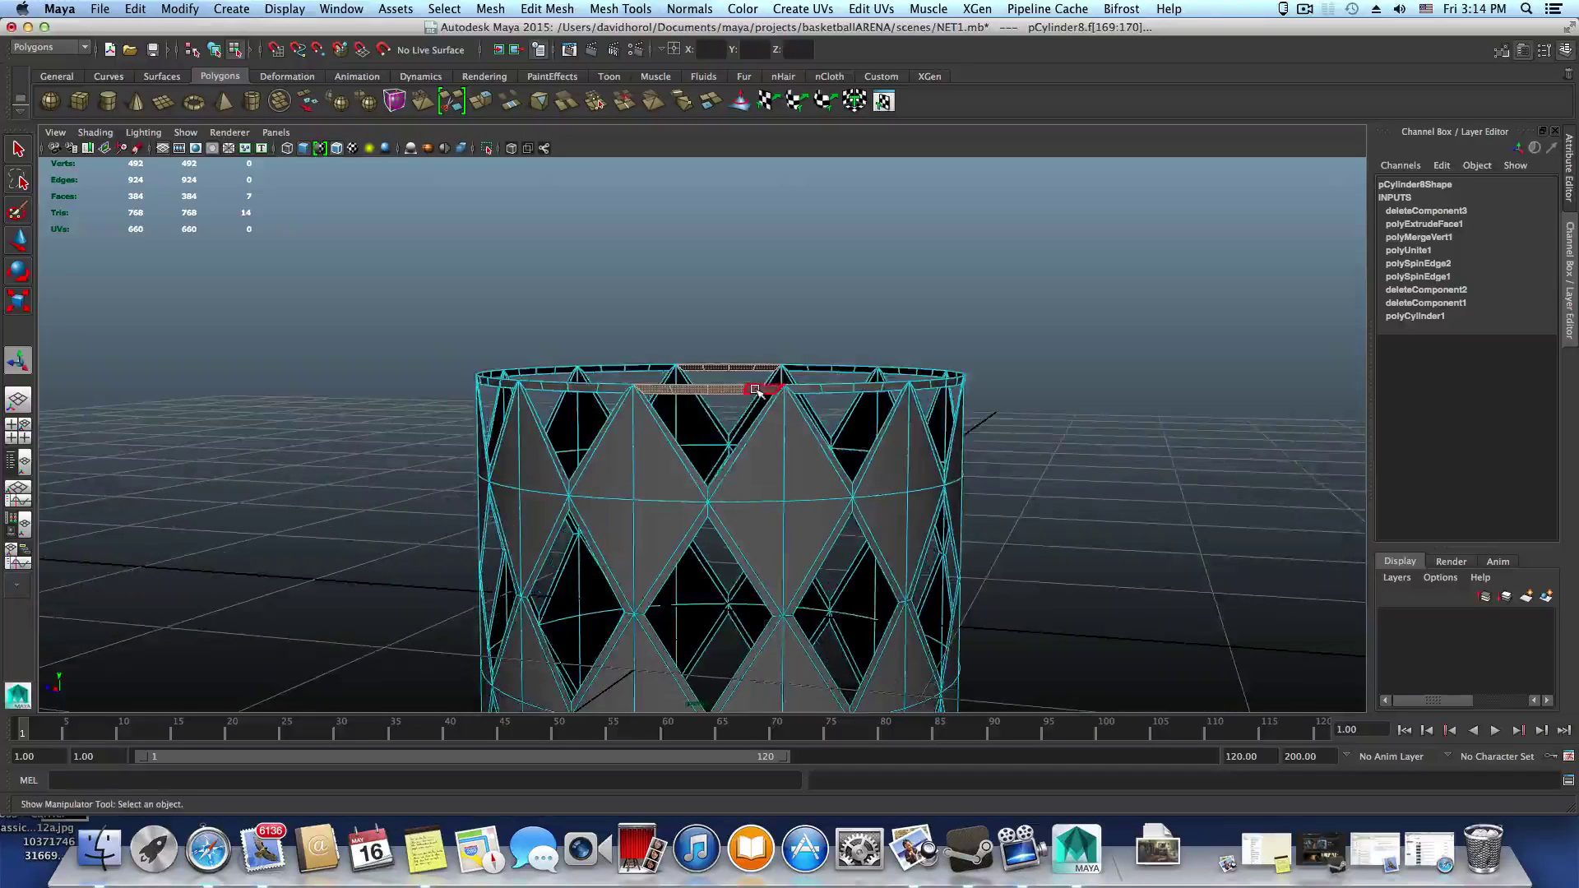
Add the rim faces above the adjacent opening to the selection, undoing the accidental face-loop pick around it
left_click(754, 390, "shift")
left_click(806, 388, "shift")
double_click(835, 388, "shift")
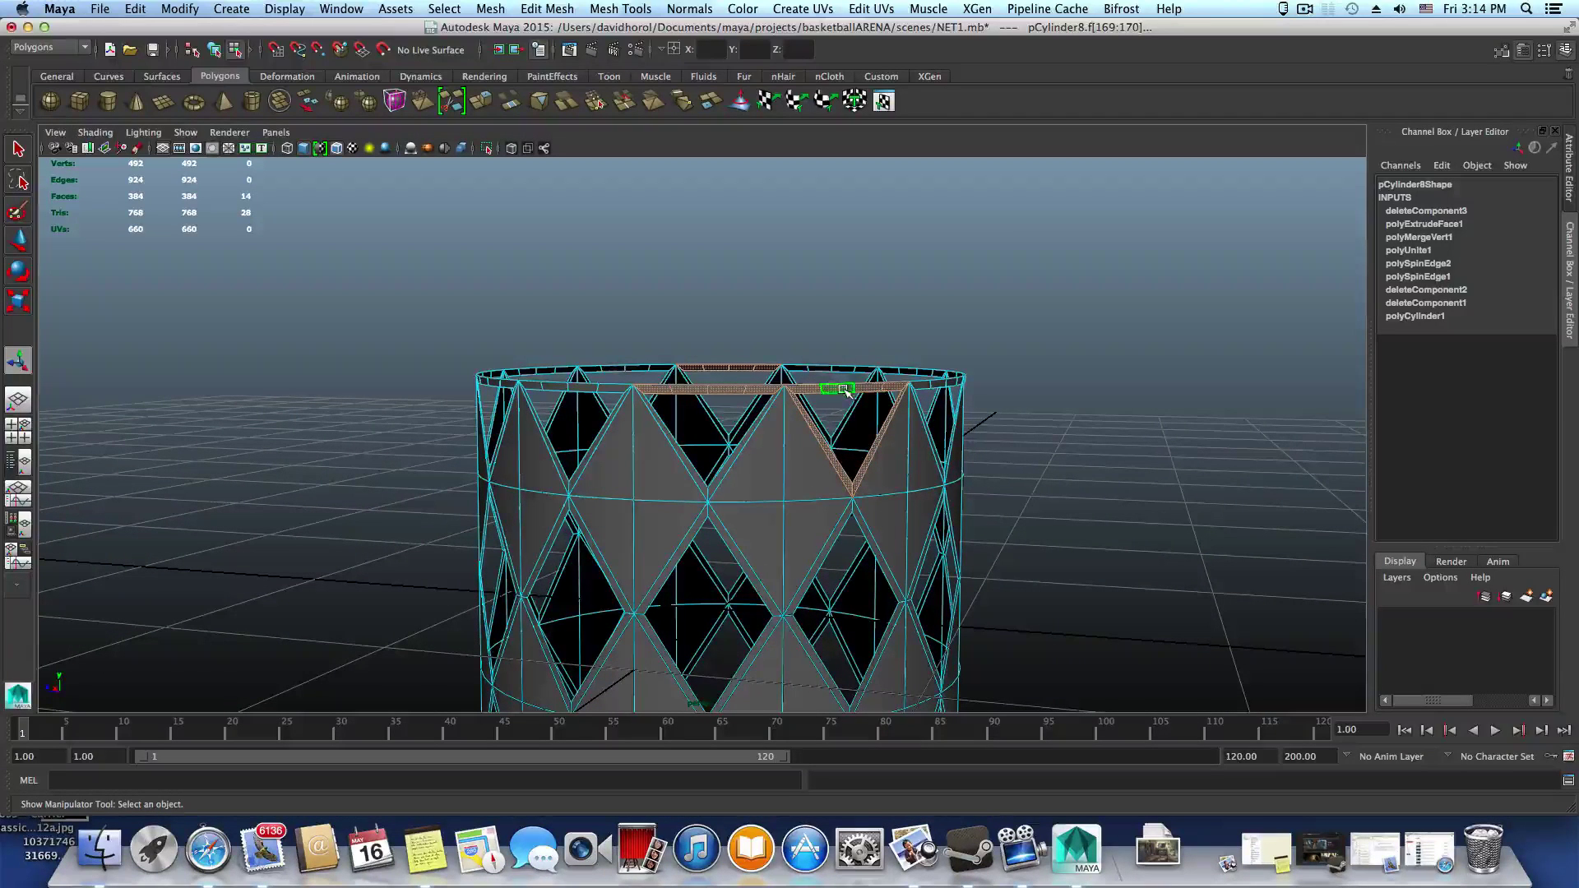
key("super+z")
key("super+z")
left_click(867, 388, "shift")
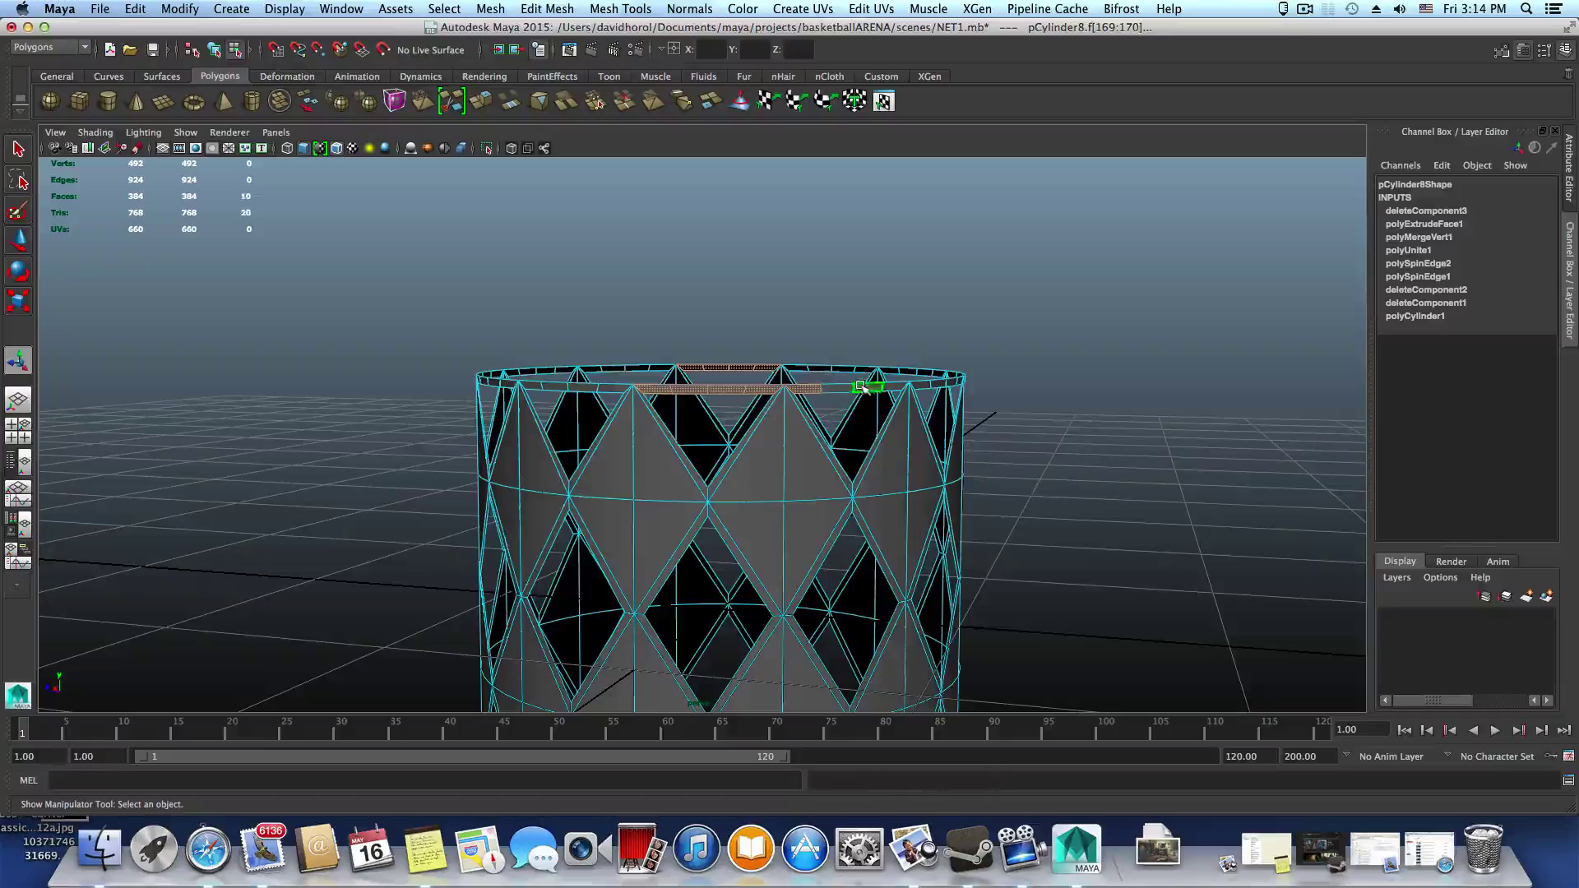
left_click(835, 388, "shift")
Extend the thin rim-face selection across the following opening to the right
left_click_drag(874, 413, 796, 417, "alt")
left_click(874, 393, "shift")
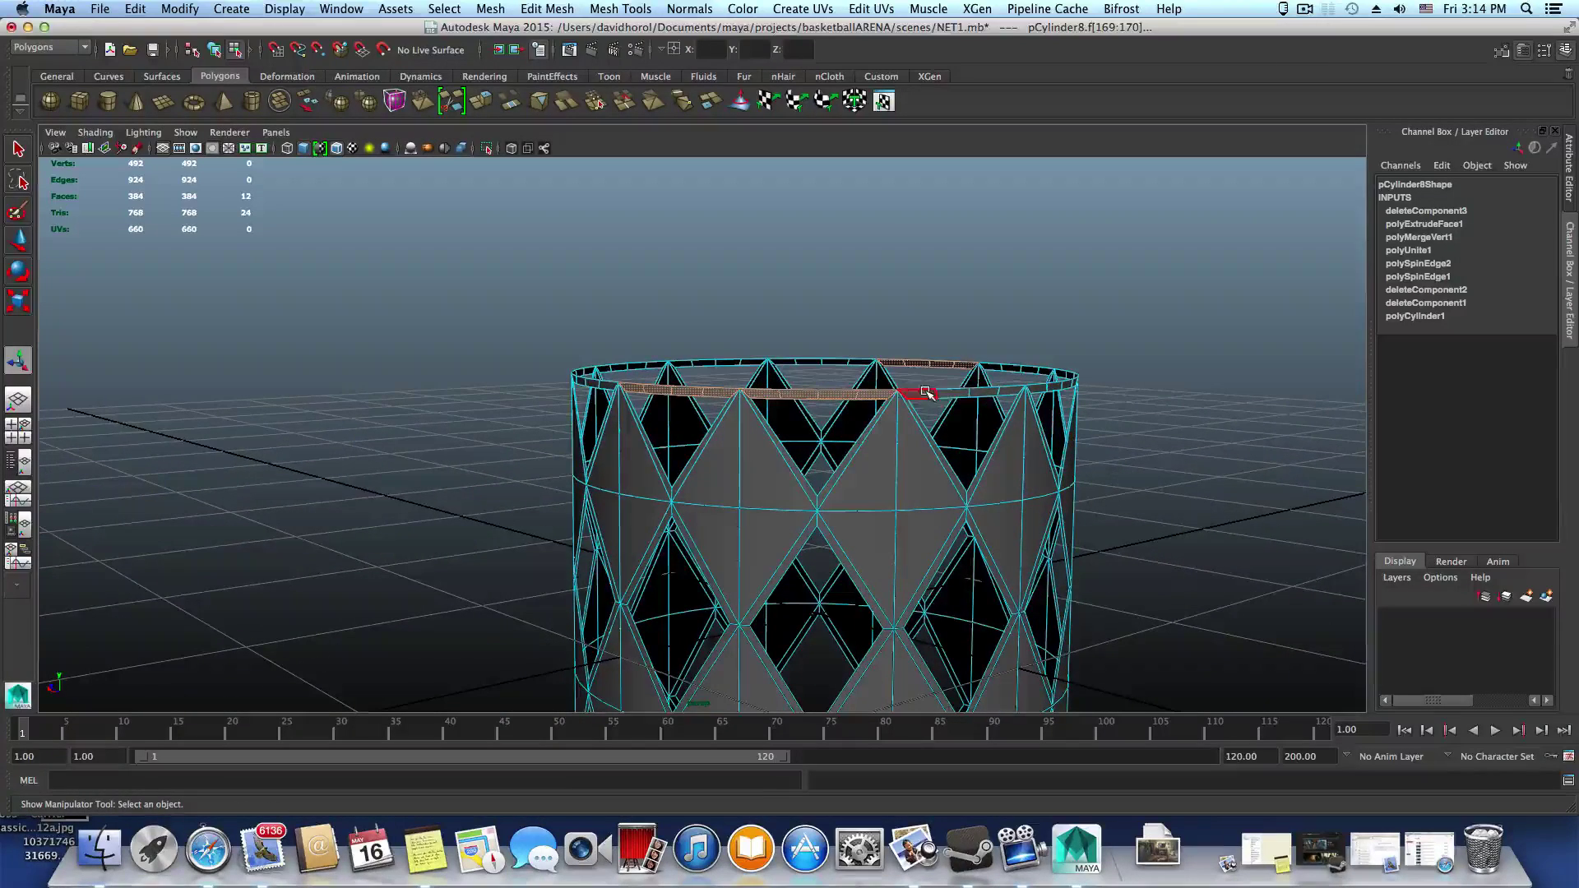
left_click(920, 394, "shift")
left_click(964, 392, "shift")
left_click(987, 391, "shift")
left_click(1014, 389, "shift")
Add the thin rim faces above the next two openings around the tube to the selection
left_click_drag(1013, 414, 910, 388, "alt")
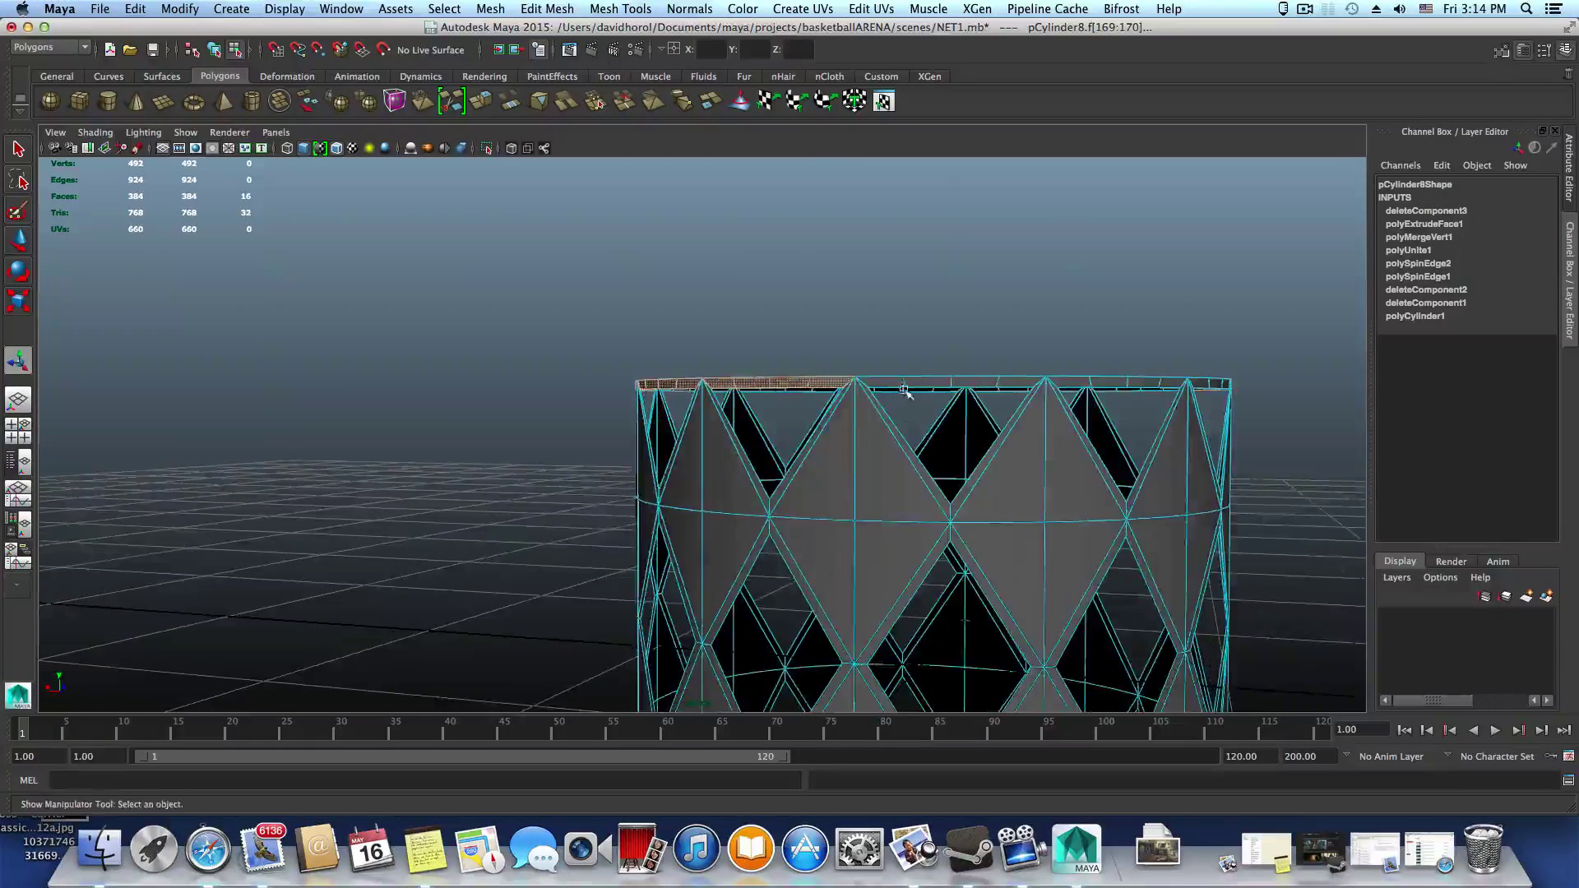
left_click(889, 382, "shift")
left_click(934, 380, "shift")
left_click(978, 380, "shift")
left_click(1018, 382, "shift")
left_click_drag(1051, 447, 788, 477, "alt")
left_click(800, 421, "shift")
left_click(831, 422, "shift")
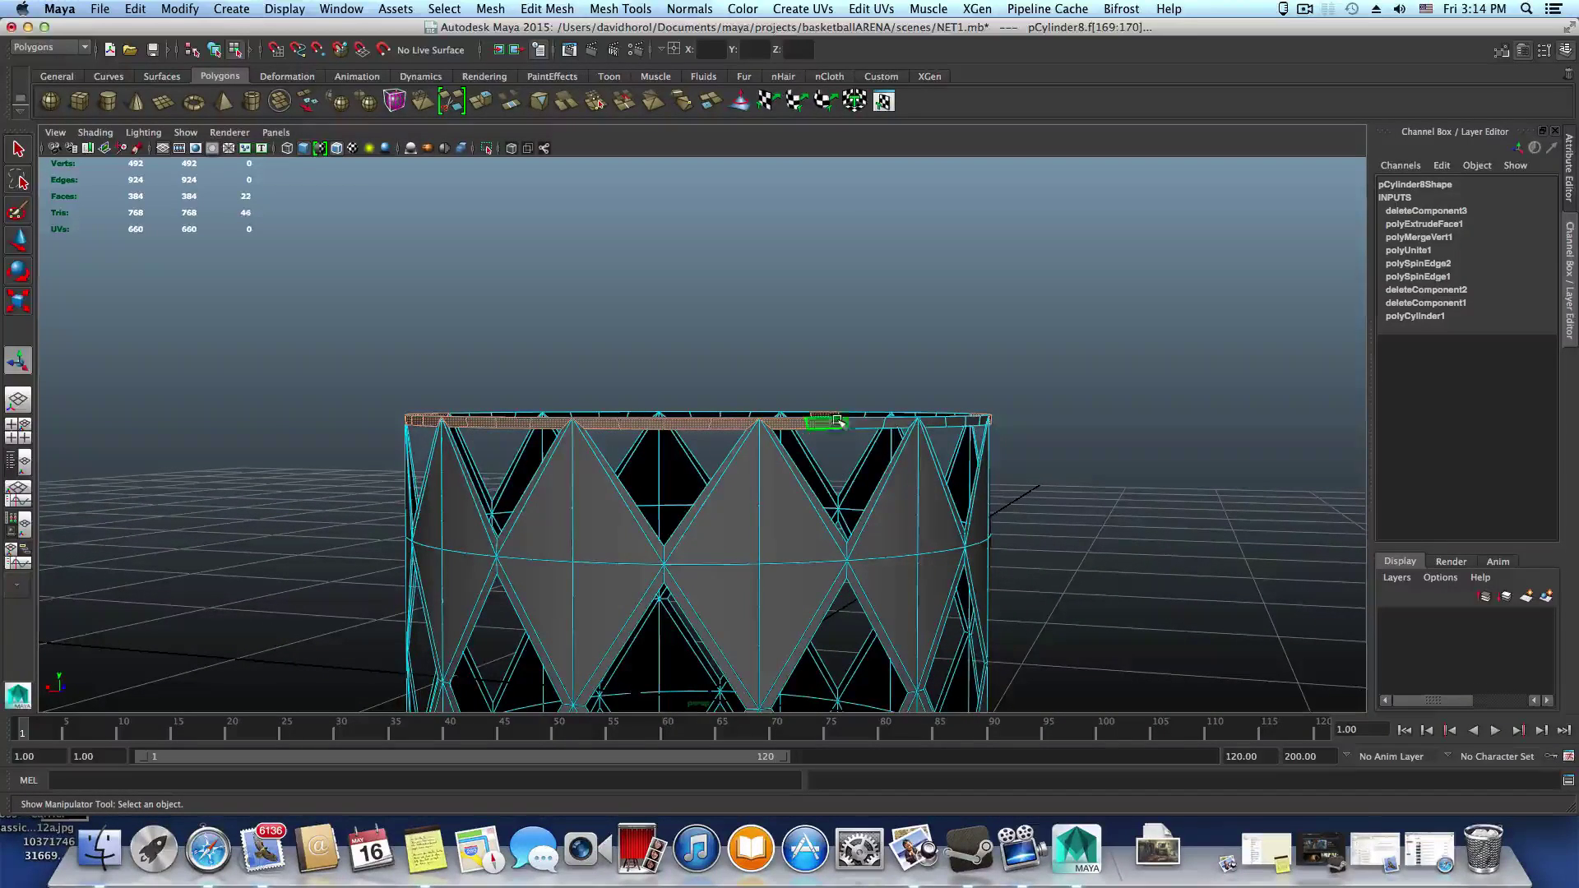
left_click(868, 423, "shift")
left_click(898, 423, "shift")
Continue the top-rim face selection across two more openings and fill the gaps between picked faces
left_click_drag(954, 455, 772, 473, "alt")
left_click(750, 477, "shift")
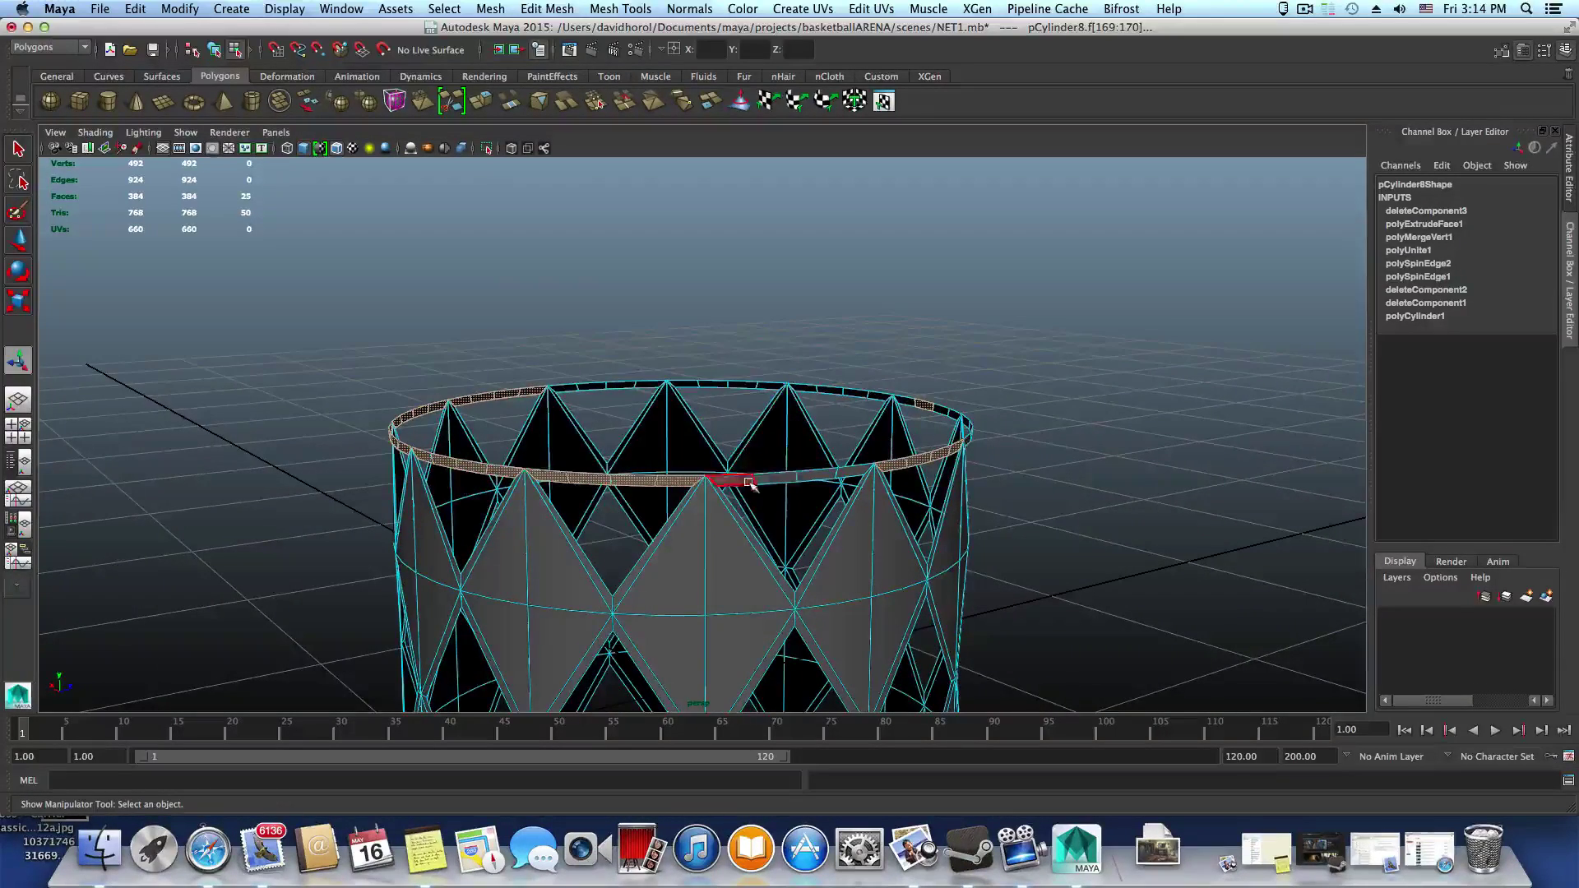
left_click(789, 477, "shift")
left_click(826, 475, "shift")
left_click(859, 472, "shift")
left_click_drag(961, 500, 811, 486, "alt")
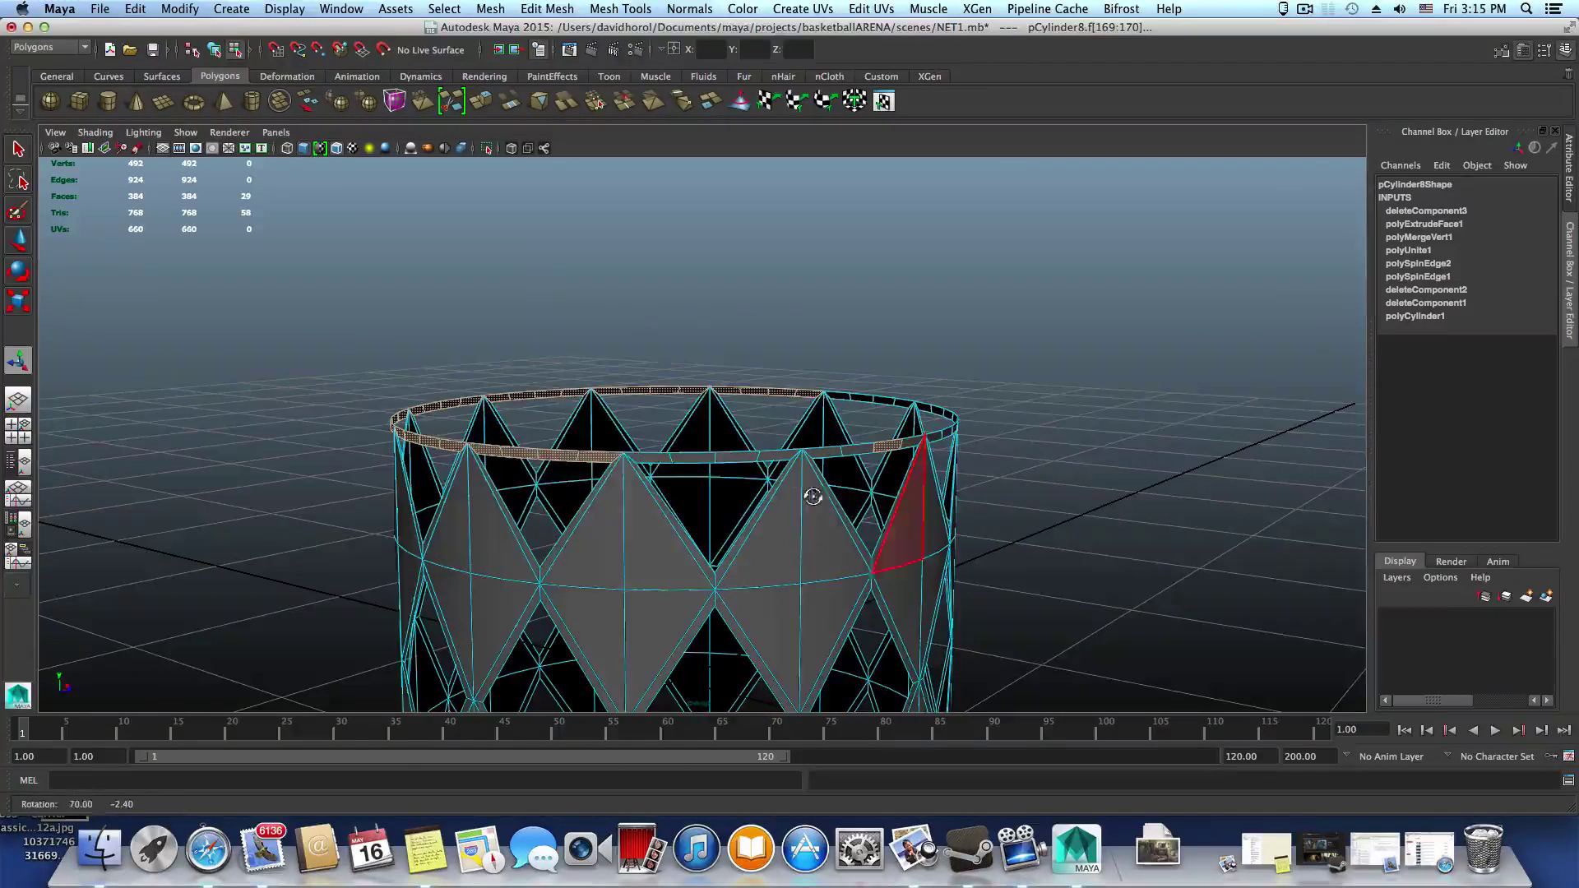
left_click(653, 457, "shift")
left_click(694, 457, "shift")
left_click(735, 457, "shift")
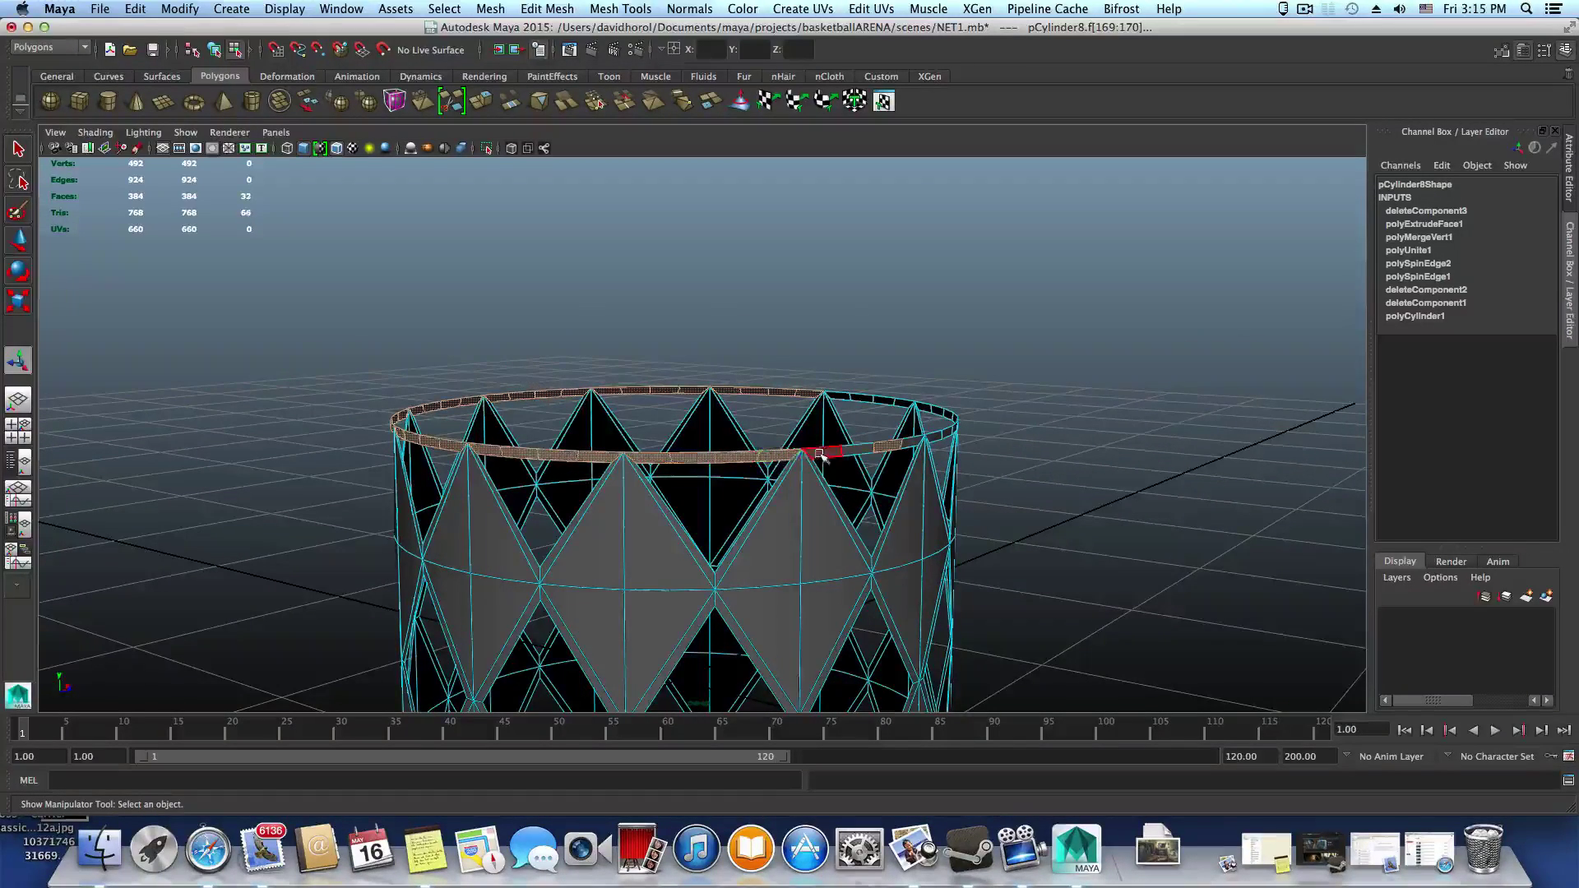
left_click(855, 451, "shift")
Add the remaining thin faces to complete the top-rim ring selection and delete the ring
left_click_drag(912, 527, 806, 487, "alt")
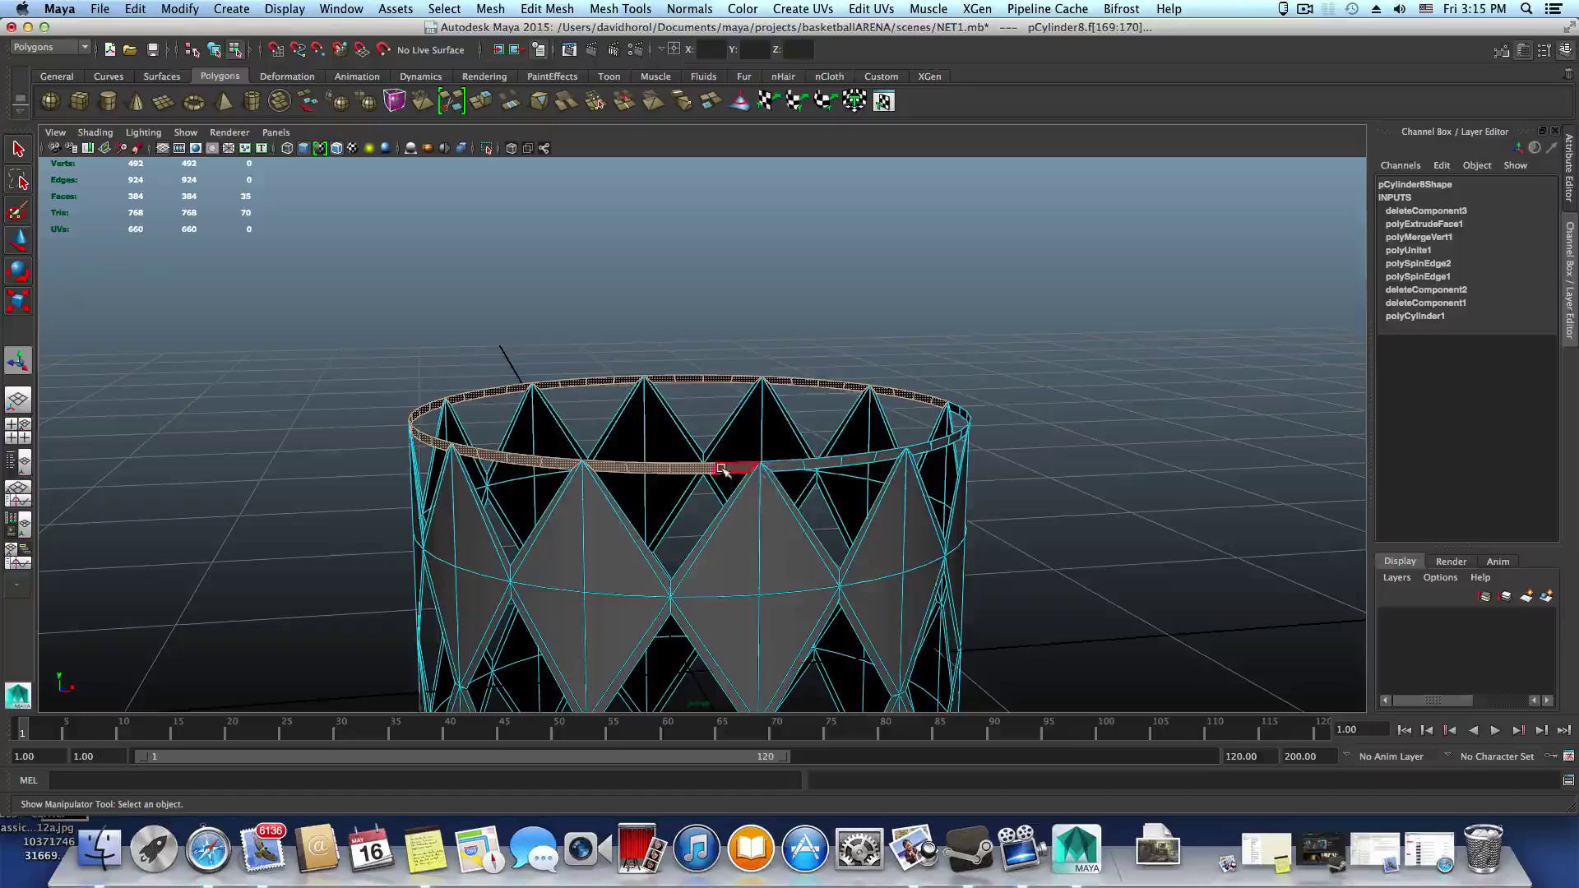
left_click(795, 464, "shift")
left_click(829, 462, "shift")
left_click(865, 459, "shift")
left_click(893, 456, "shift")
left_click_drag(924, 508, 835, 476, "alt")
left_click(711, 472, "shift")
left_click(758, 469, "shift")
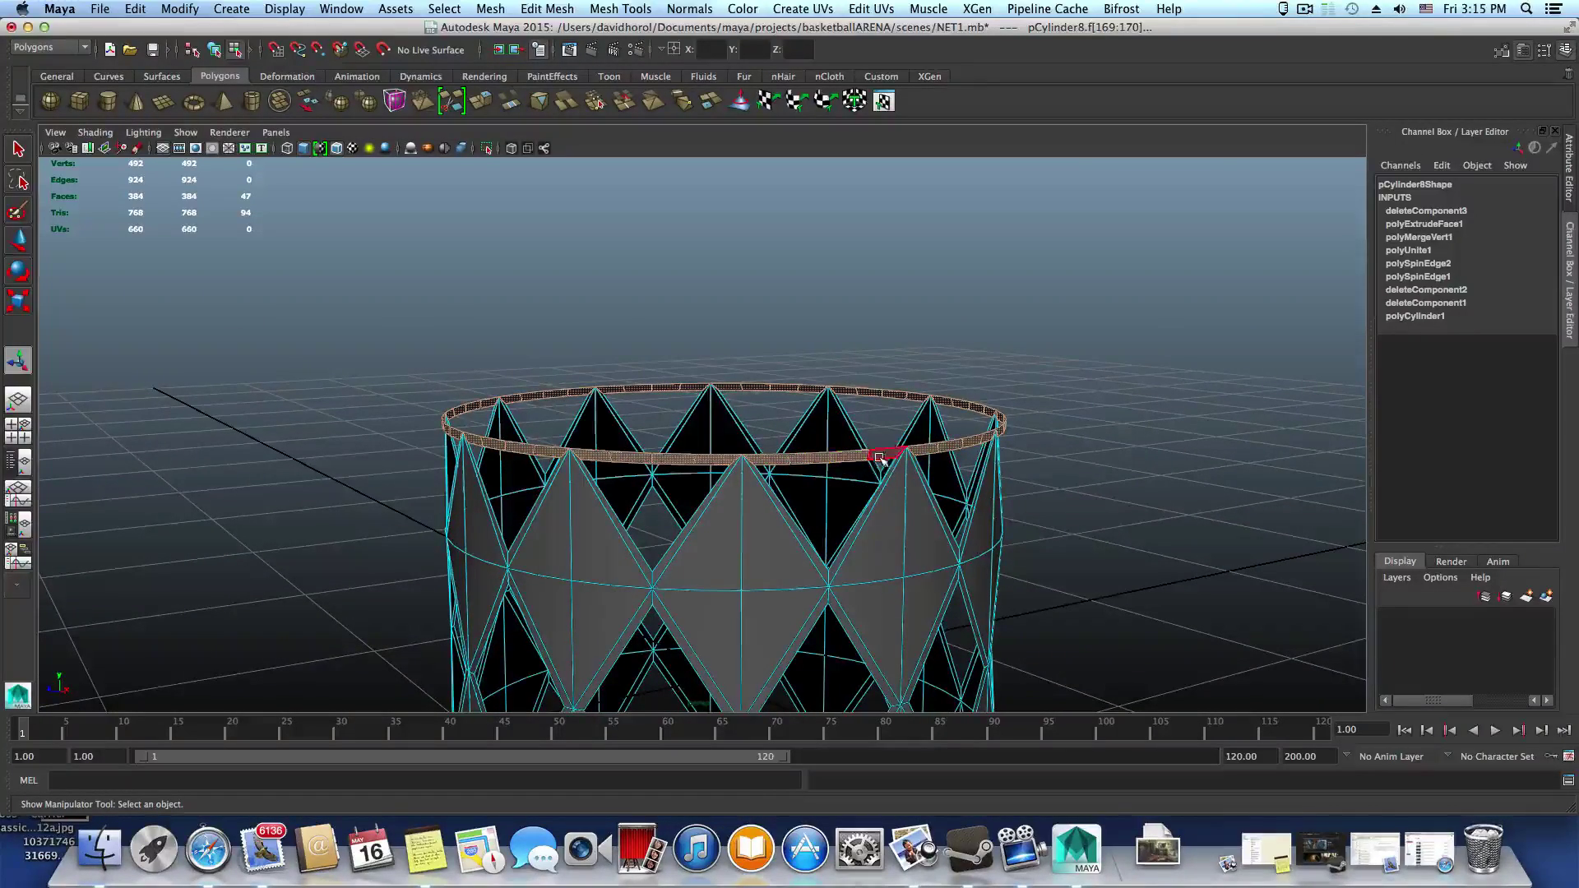
left_click(880, 458, "shift")
left_click_drag(892, 462, 765, 481, "alt")
right_click_drag(904, 485, 520, 458, "alt")
middle_click_drag(567, 493, 544, 426, "alt")
key("Delete")
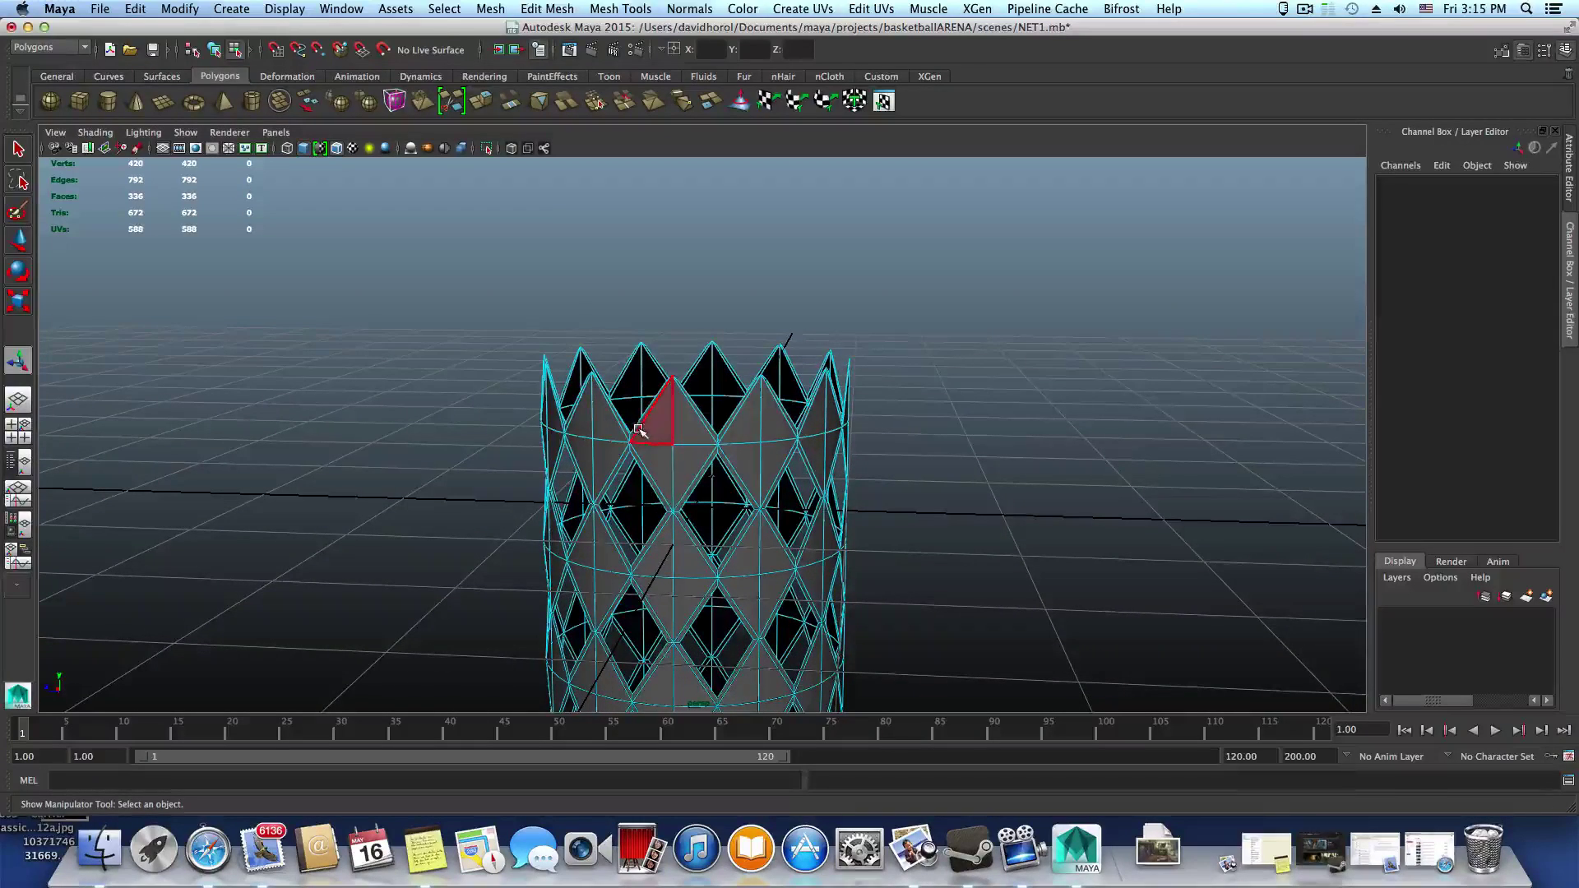
Select all the half-diamond faces around the tube's bottom edge and delete them
middle_click_drag(704, 507, 695, 329, "alt")
left_click_drag(697, 502, 691, 427, "alt")
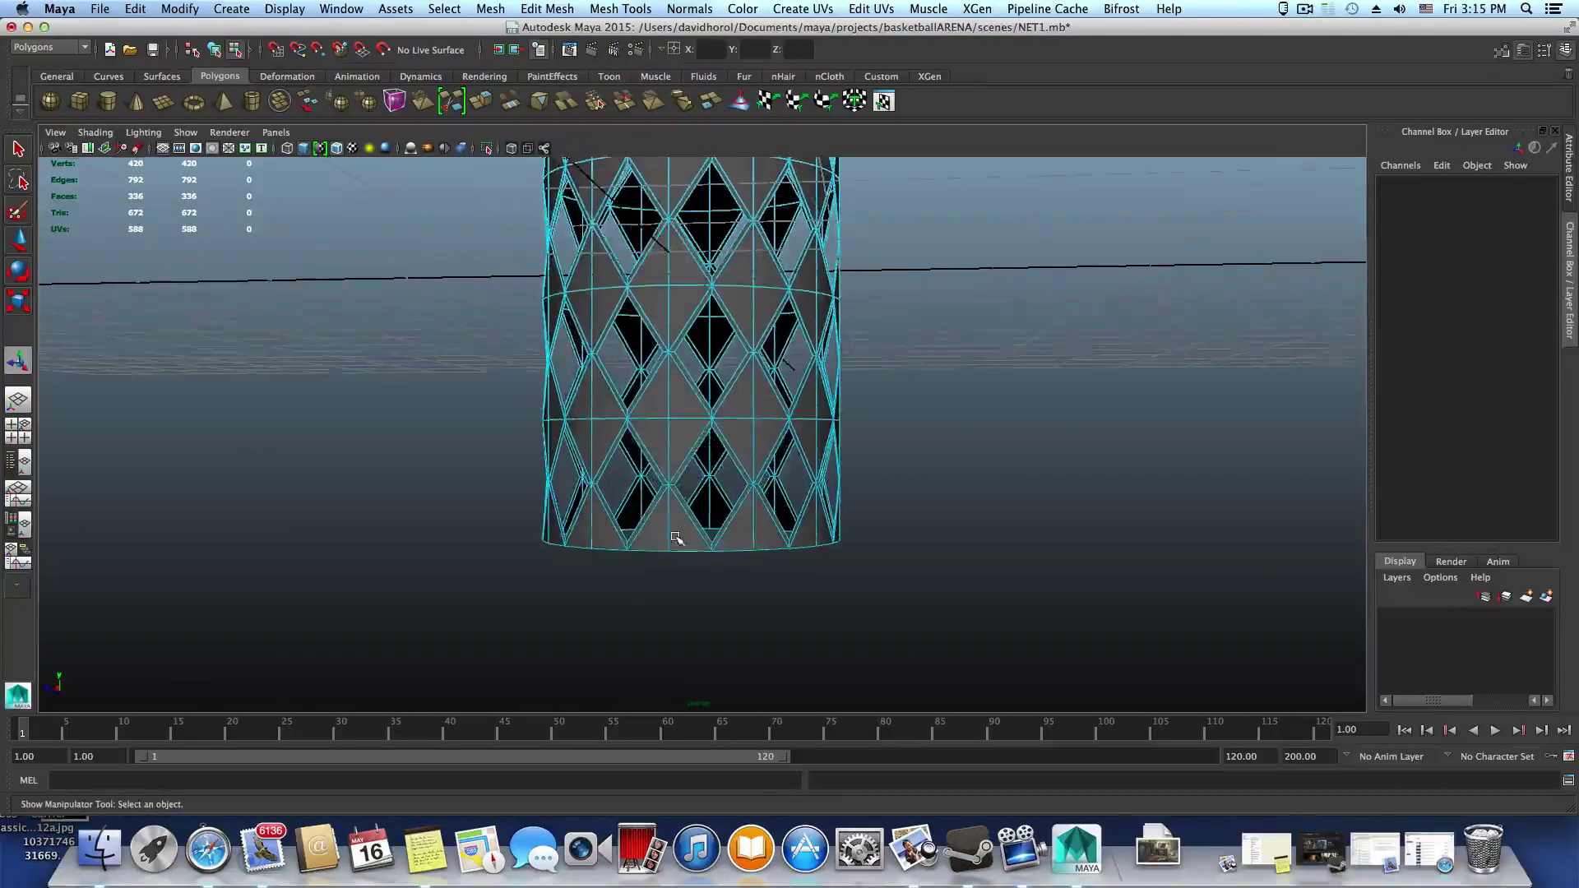
right_click_drag(685, 479, 671, 521)
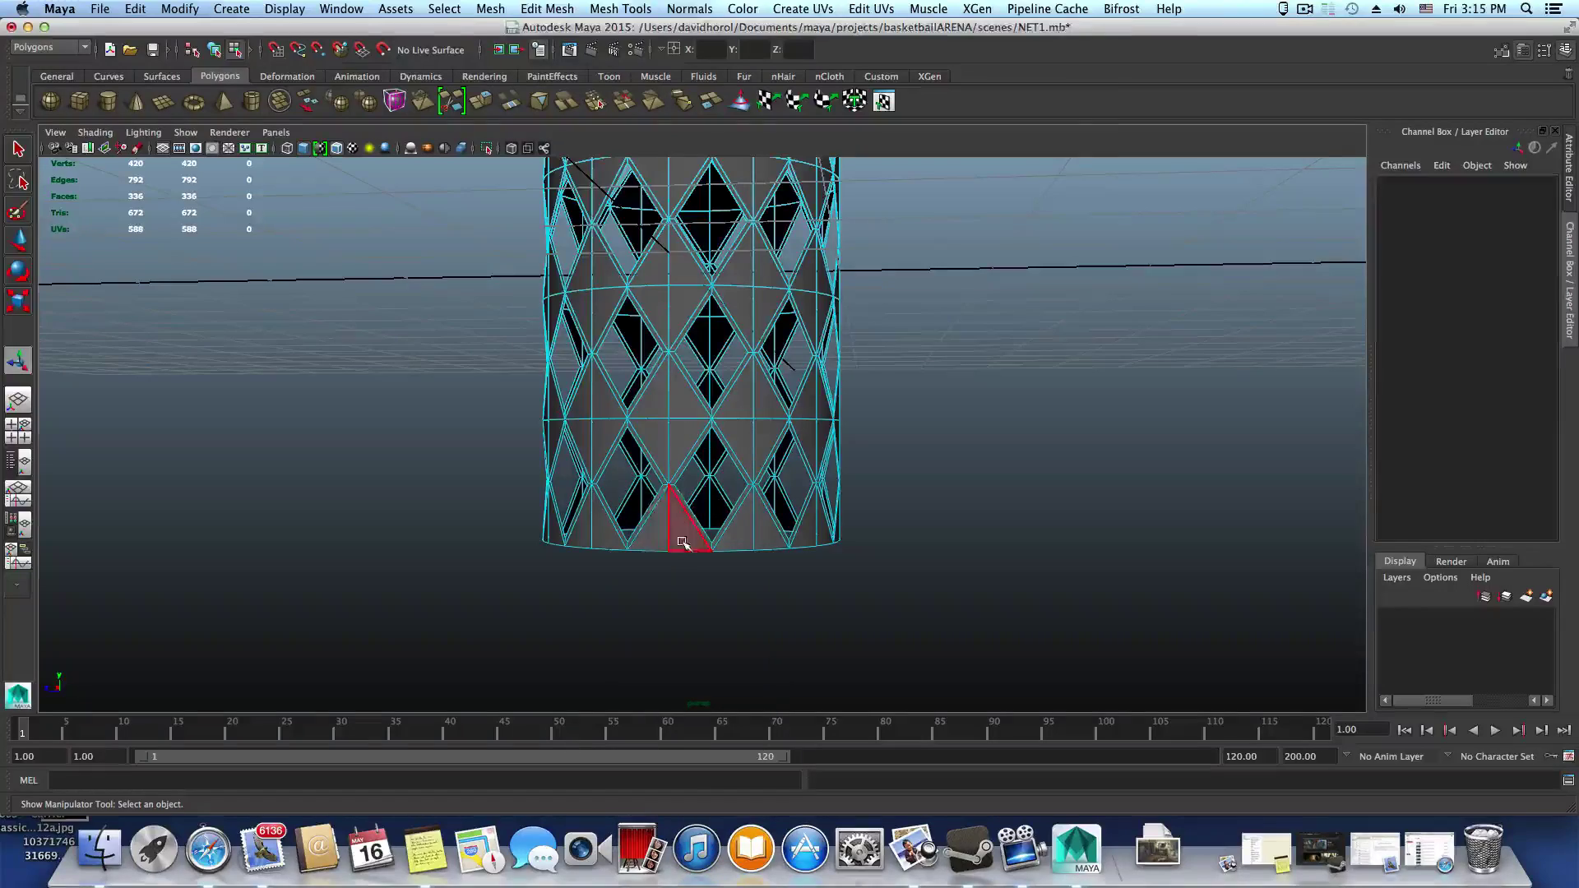
left_click_drag(680, 529, 568, 555)
left_click(787, 545, "shift")
left_click(783, 548, "shift")
left_click(811, 546, "shift")
left_click(834, 551, "shift")
left_click(806, 562, "shift")
left_click(775, 566, "shift")
left_click(823, 562, "shift")
left_click(780, 570, "shift")
left_click(804, 570, "shift")
left_click(787, 575, "shift")
left_click(749, 580, "shift")
left_click(770, 580, "shift")
left_click(717, 581, "shift")
left_click(743, 575, "shift")
left_click(702, 575, "shift")
left_click(721, 577, "shift")
key("Delete")
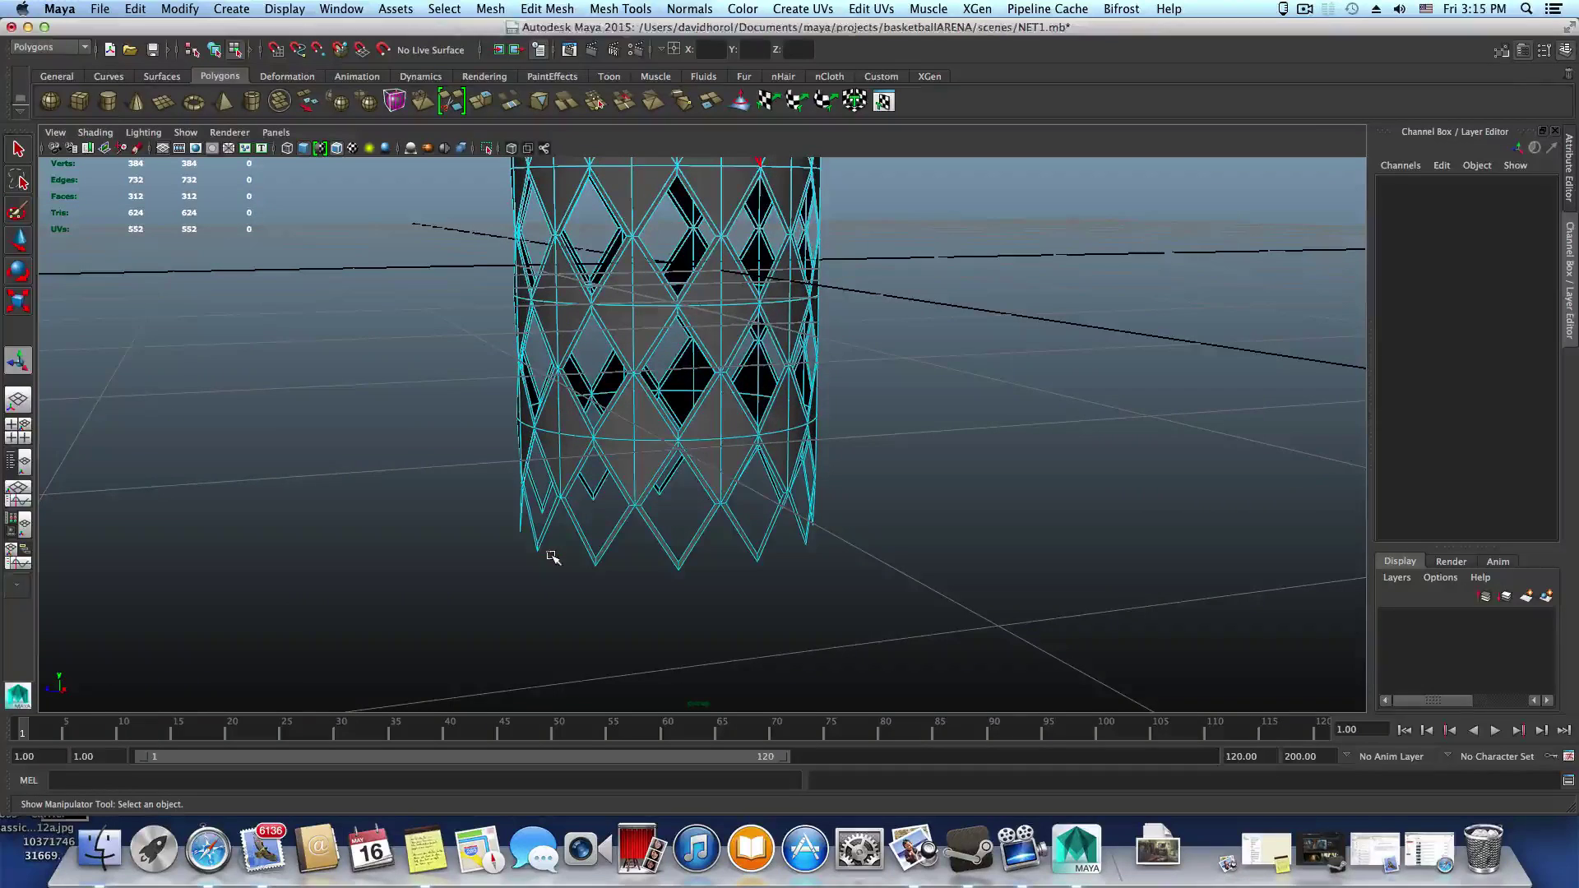
Select all triangular faces of two adjacent diamonds in the lowest diamond row of the tube
left_click(731, 456)
left_click(731, 456)
left_click(736, 426, "shift")
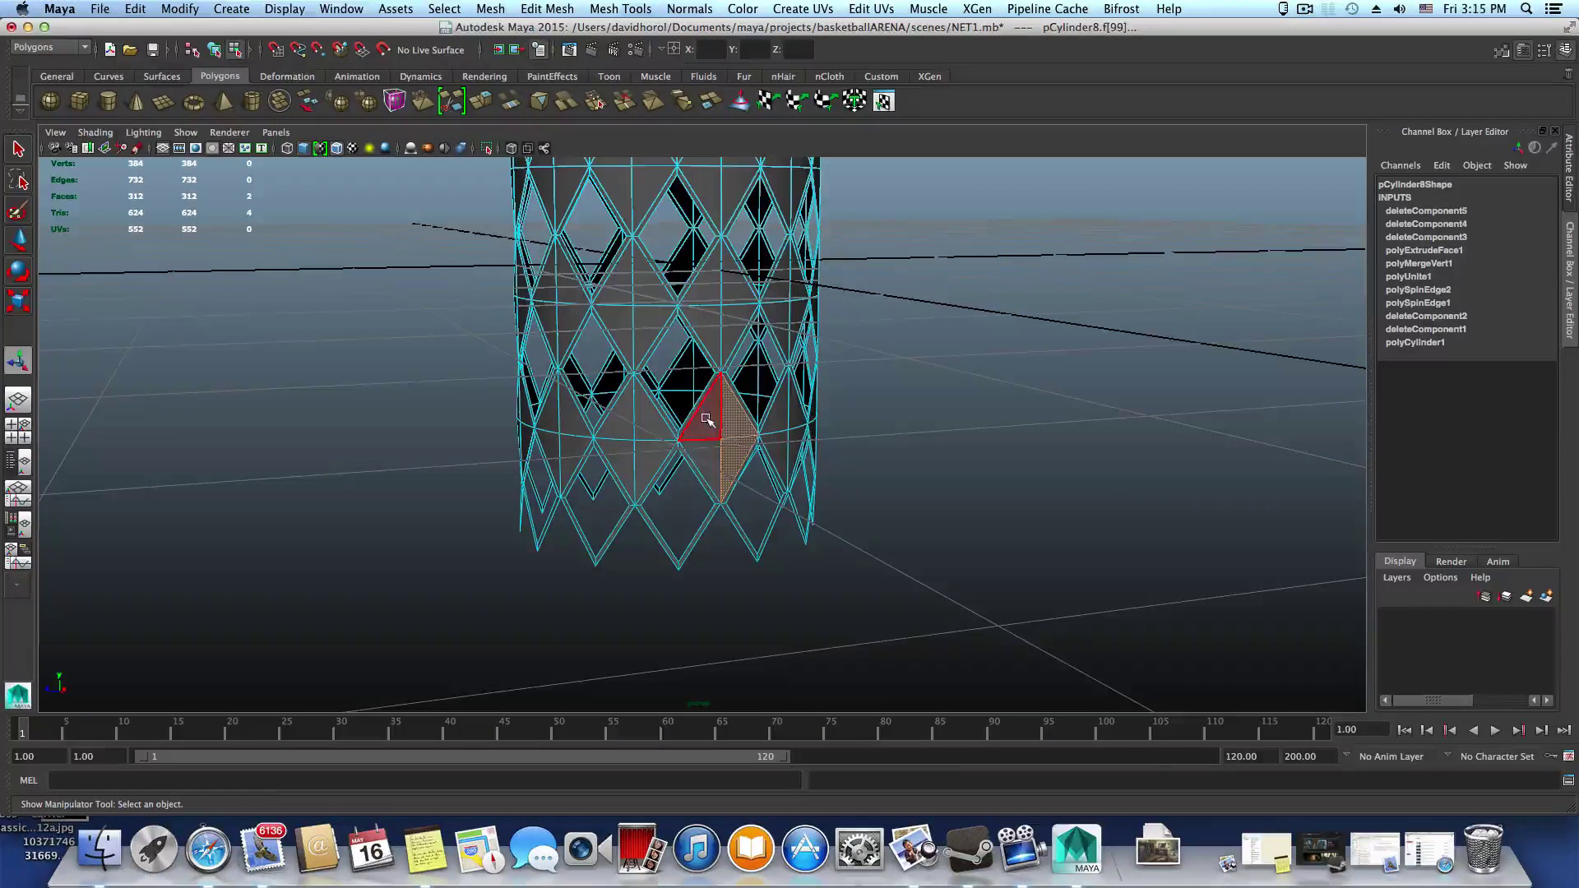
left_click(708, 420, "shift")
left_click(712, 454, "shift")
middle_click_drag(664, 506, 676, 568, "alt")
left_click_drag(676, 568, 697, 582, "alt")
left_click(686, 530, "shift")
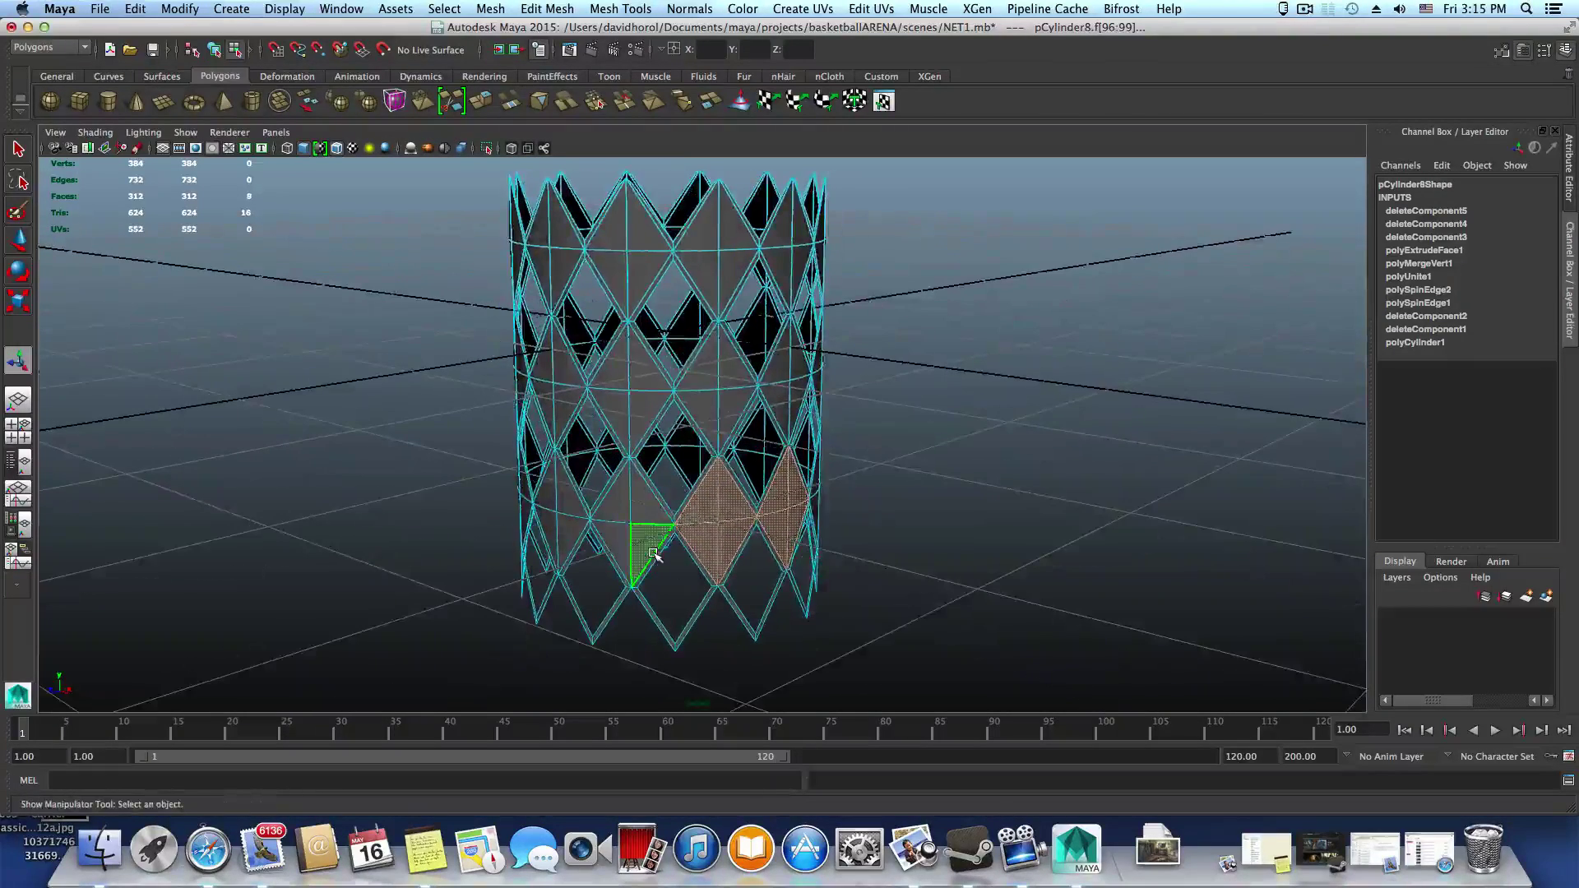
Extend the face selection to the next diamonds around the lowest row, undoing a wrong pick
left_click(649, 546, "shift")
key("super+z")
left_click(648, 546, "shift")
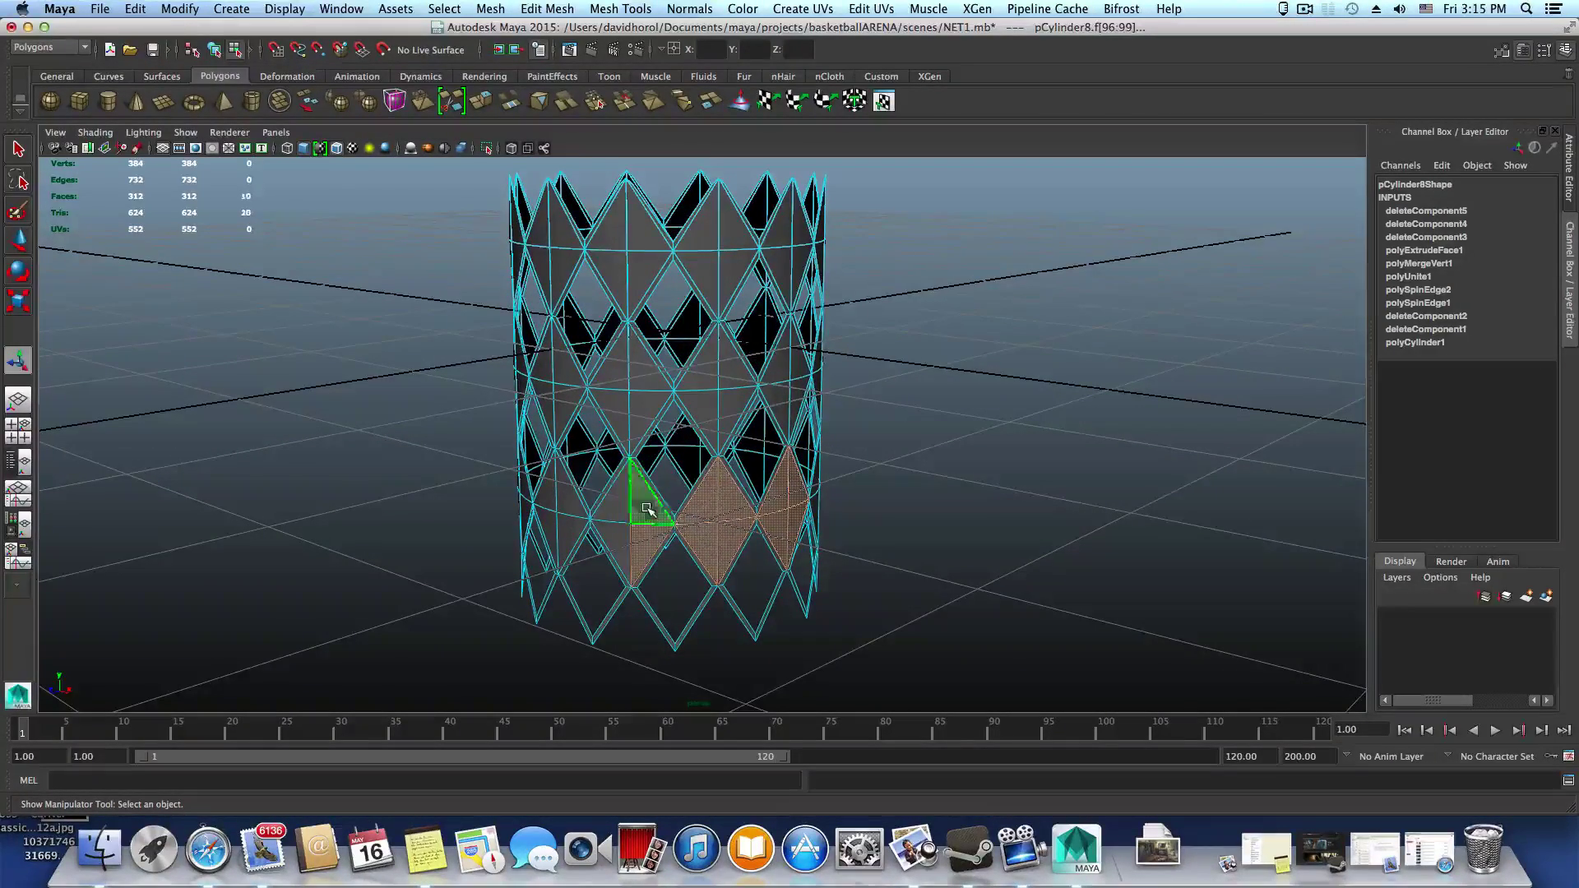
left_click_drag(624, 560, 705, 545, "alt")
left_click(615, 543, "shift")
left_click(615, 543, "shift")
left_click(595, 507, "shift")
Add the faces of the remaining diamonds to complete the lowest-row selection around the tube
left_click(697, 525, "shift")
left_click(701, 544, "shift")
left_click(717, 524, "shift")
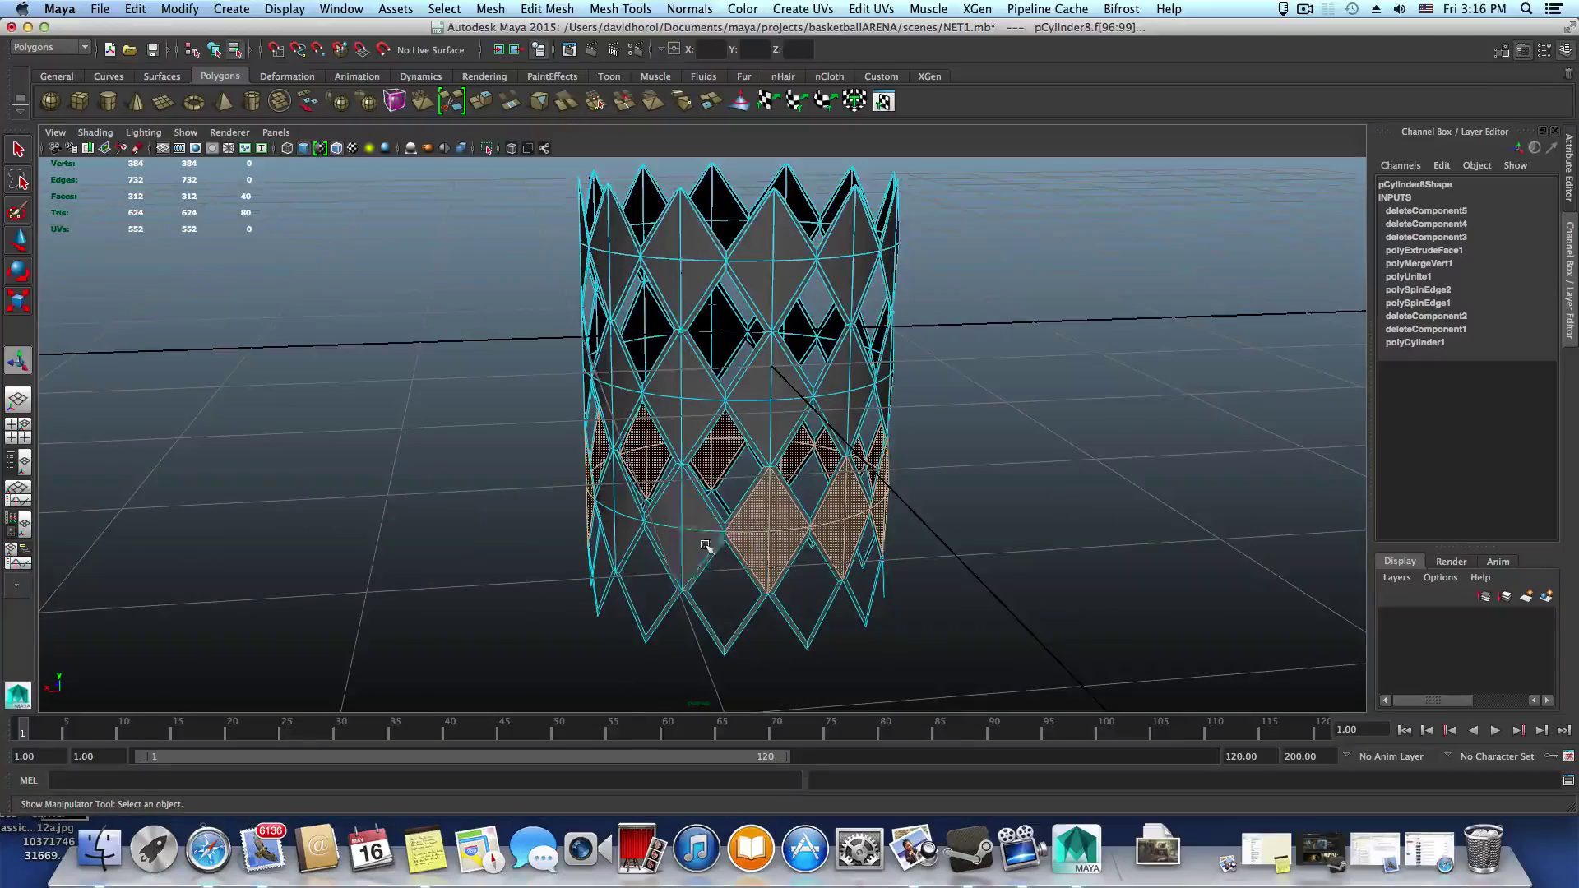
left_click(663, 547, "shift")
left_click_drag(663, 546, 693, 520, "alt")
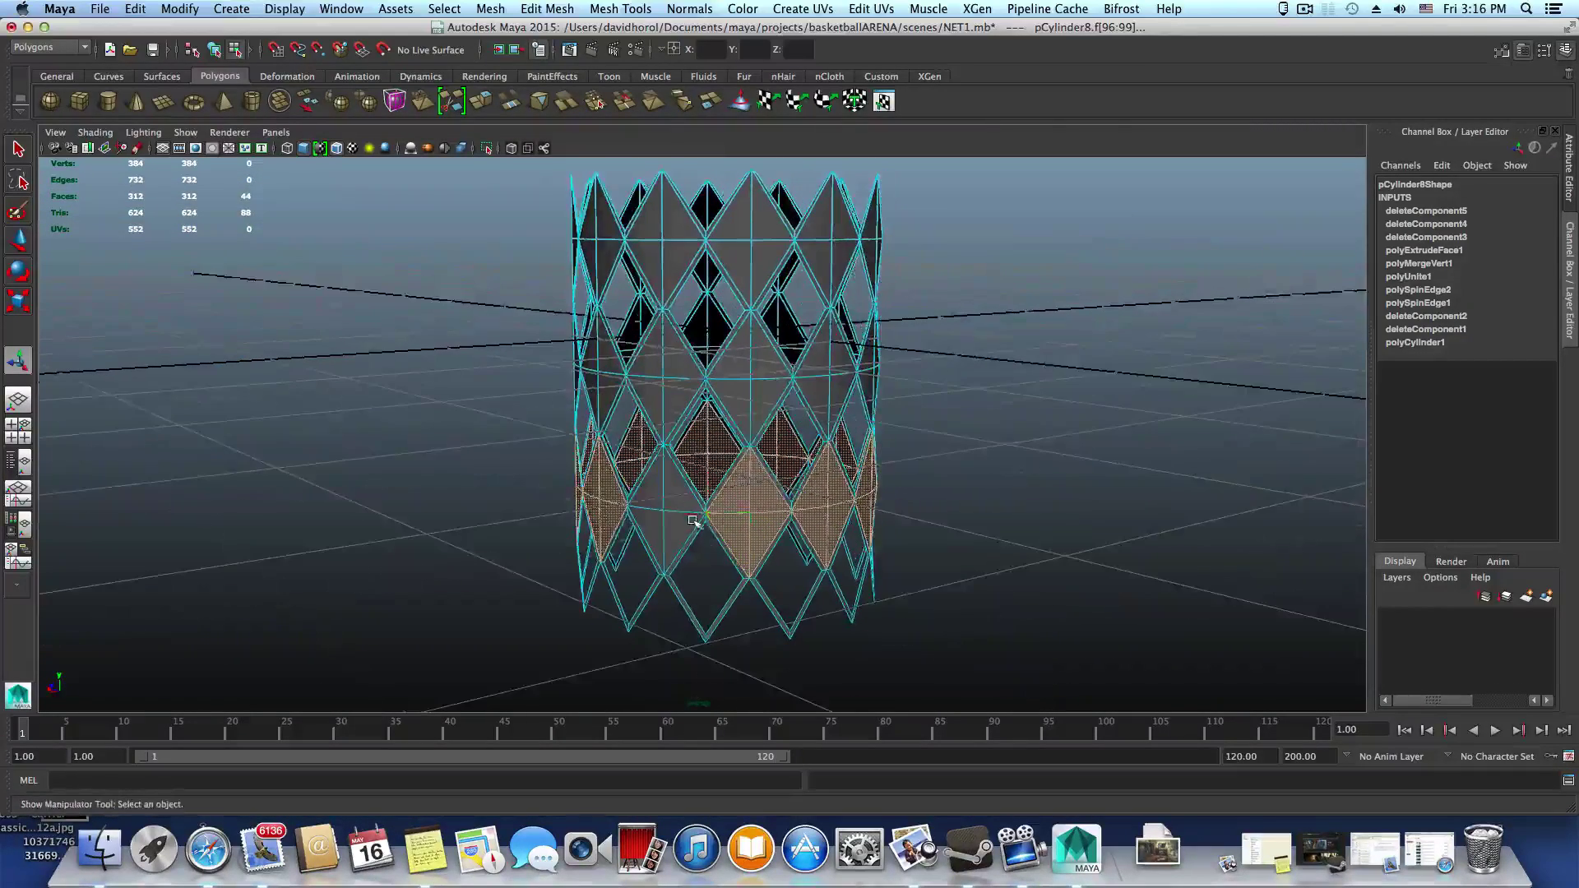
left_click(655, 500, "shift")
left_click(655, 528, "shift")
Add the faces of the first diamonds in the middle row to the lowest-row selection
middle_click_drag(669, 535, 688, 610, "alt")
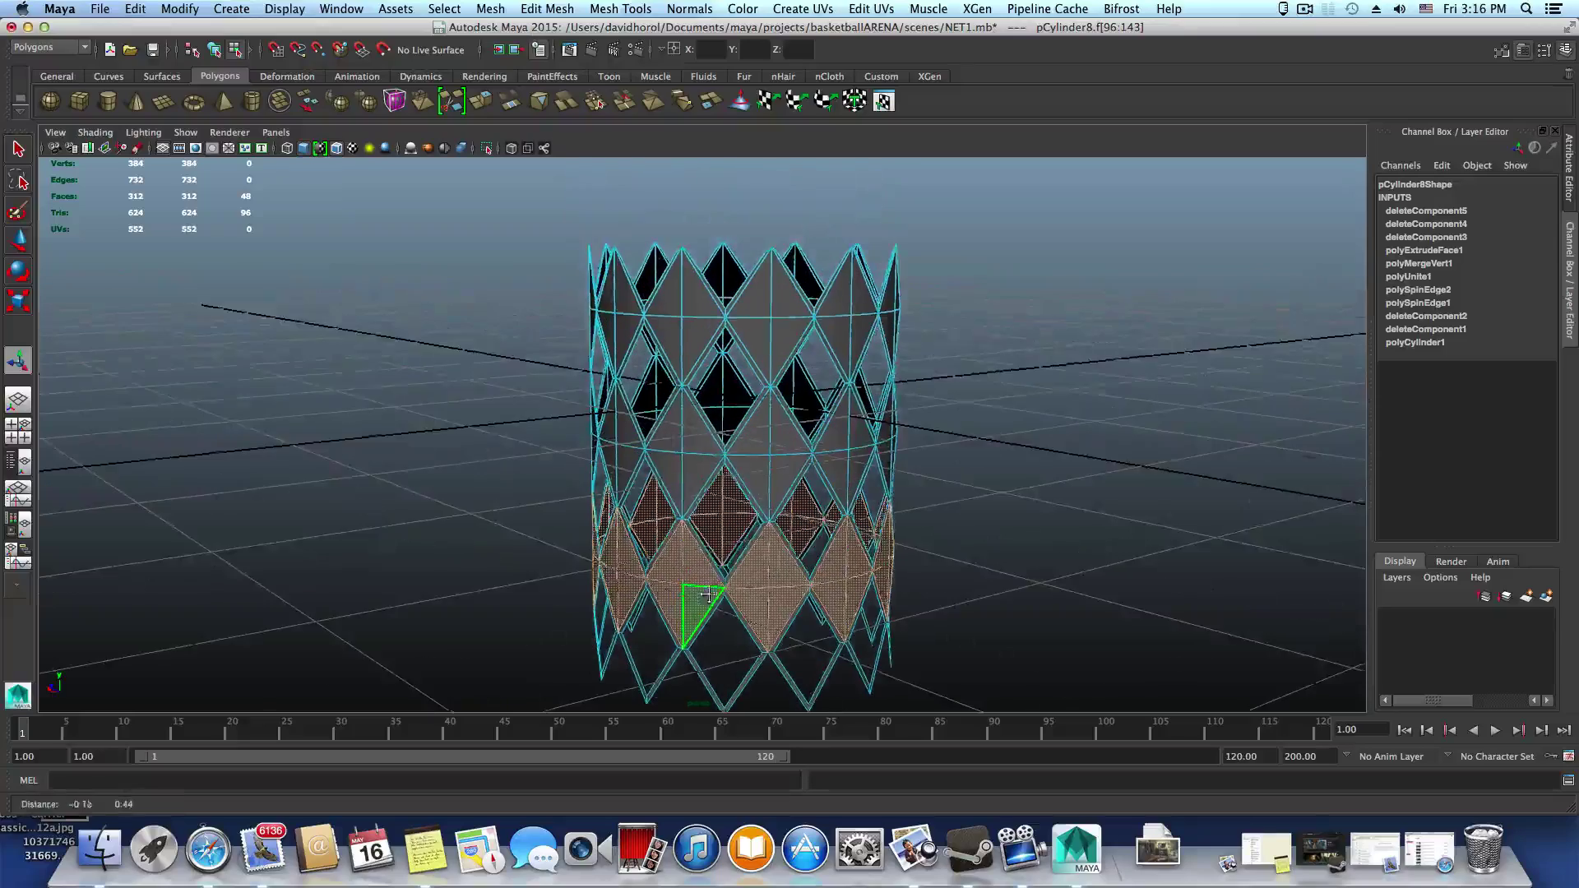
left_click(691, 482, "shift")
left_click(674, 470, "shift")
left_click(677, 446, "shift")
left_click(697, 441, "shift")
left_click_drag(734, 466, 703, 488, "alt")
left_click(715, 446, "shift")
left_click(729, 449, "shift")
left_click(714, 475, "shift")
Continue the middle-row selection by adding the faces of the next diamonds around the tube
left_click(724, 482, "shift")
left_click(750, 480, "shift")
left_click(743, 452, "shift")
left_click(710, 476, "shift")
left_click(687, 505, "shift")
left_click(724, 508, "shift")
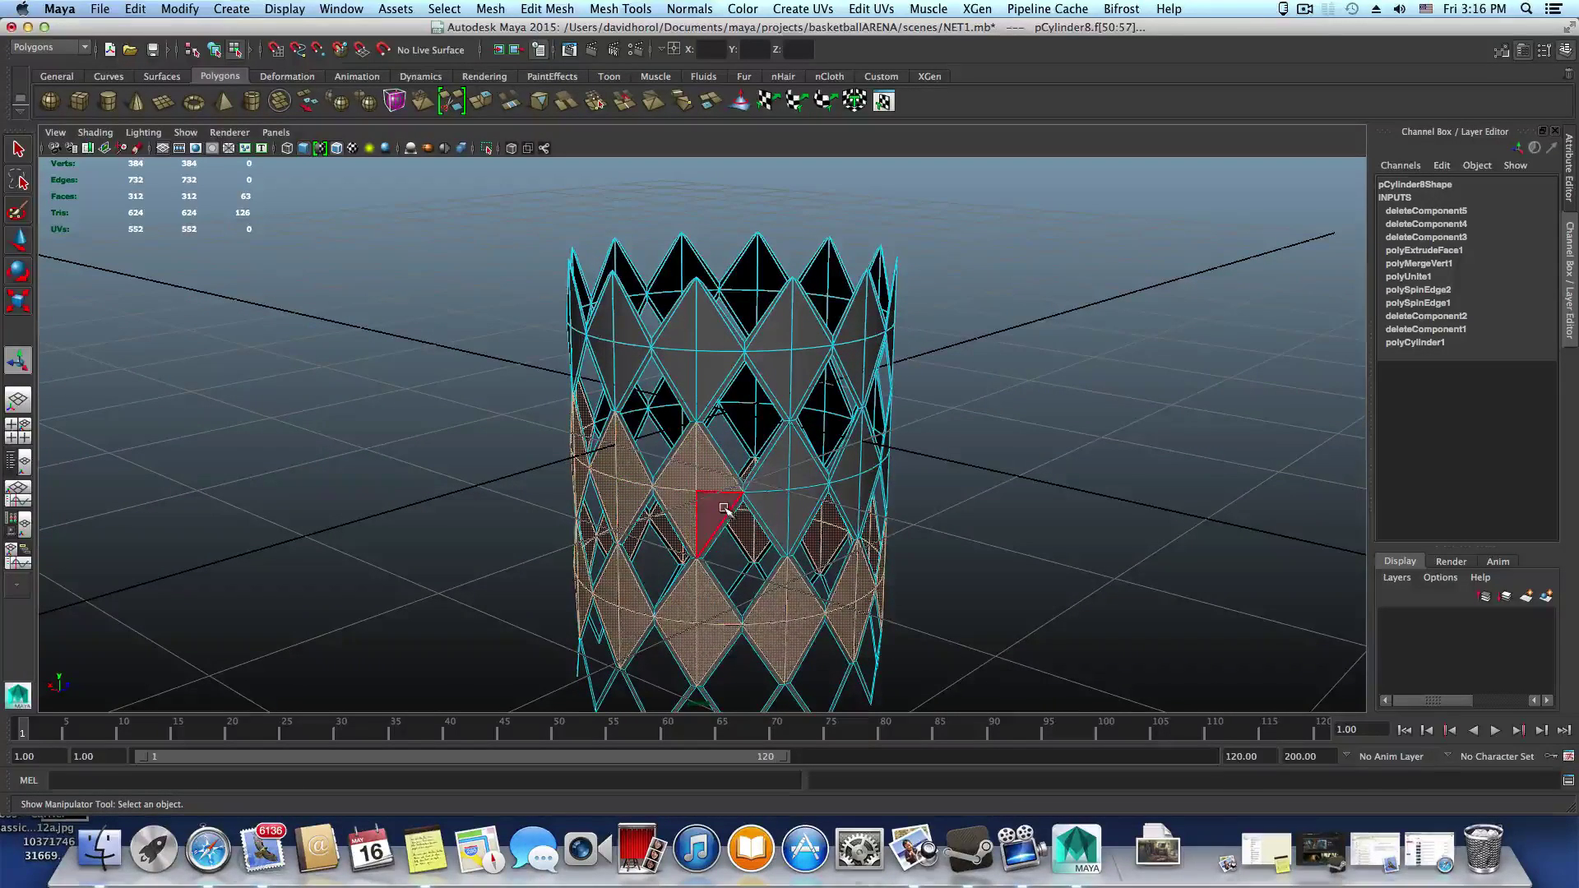
left_click(777, 503, "shift")
left_click(799, 492, "shift")
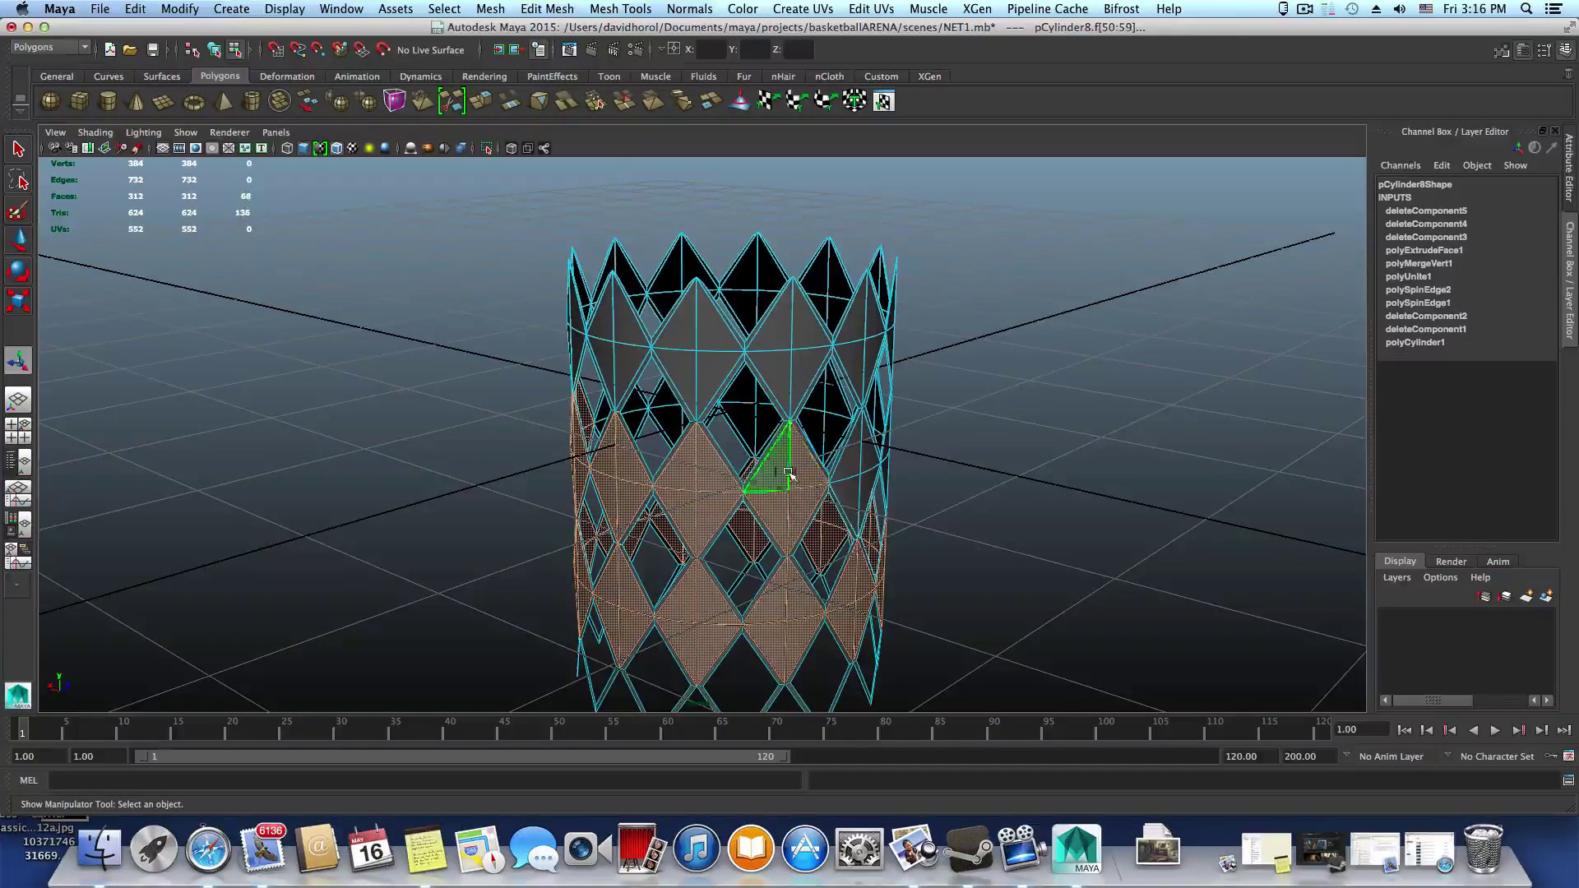
Add the faces of the remaining middle-row diamonds so the whole row around the tube is selected
left_click_drag(787, 475, 728, 493, "alt")
left_click(751, 524, "shift")
left_click(726, 524, "shift")
left_click(722, 498, "shift")
left_click(678, 498, "shift")
left_click(730, 511, "shift")
left_click(704, 517, "shift")
left_click(693, 498, "shift")
left_click(740, 486, "shift")
Add all faces of the first two adjacent diamonds in the top row to the selection
left_click(768, 437, "shift")
left_click(731, 417, "shift")
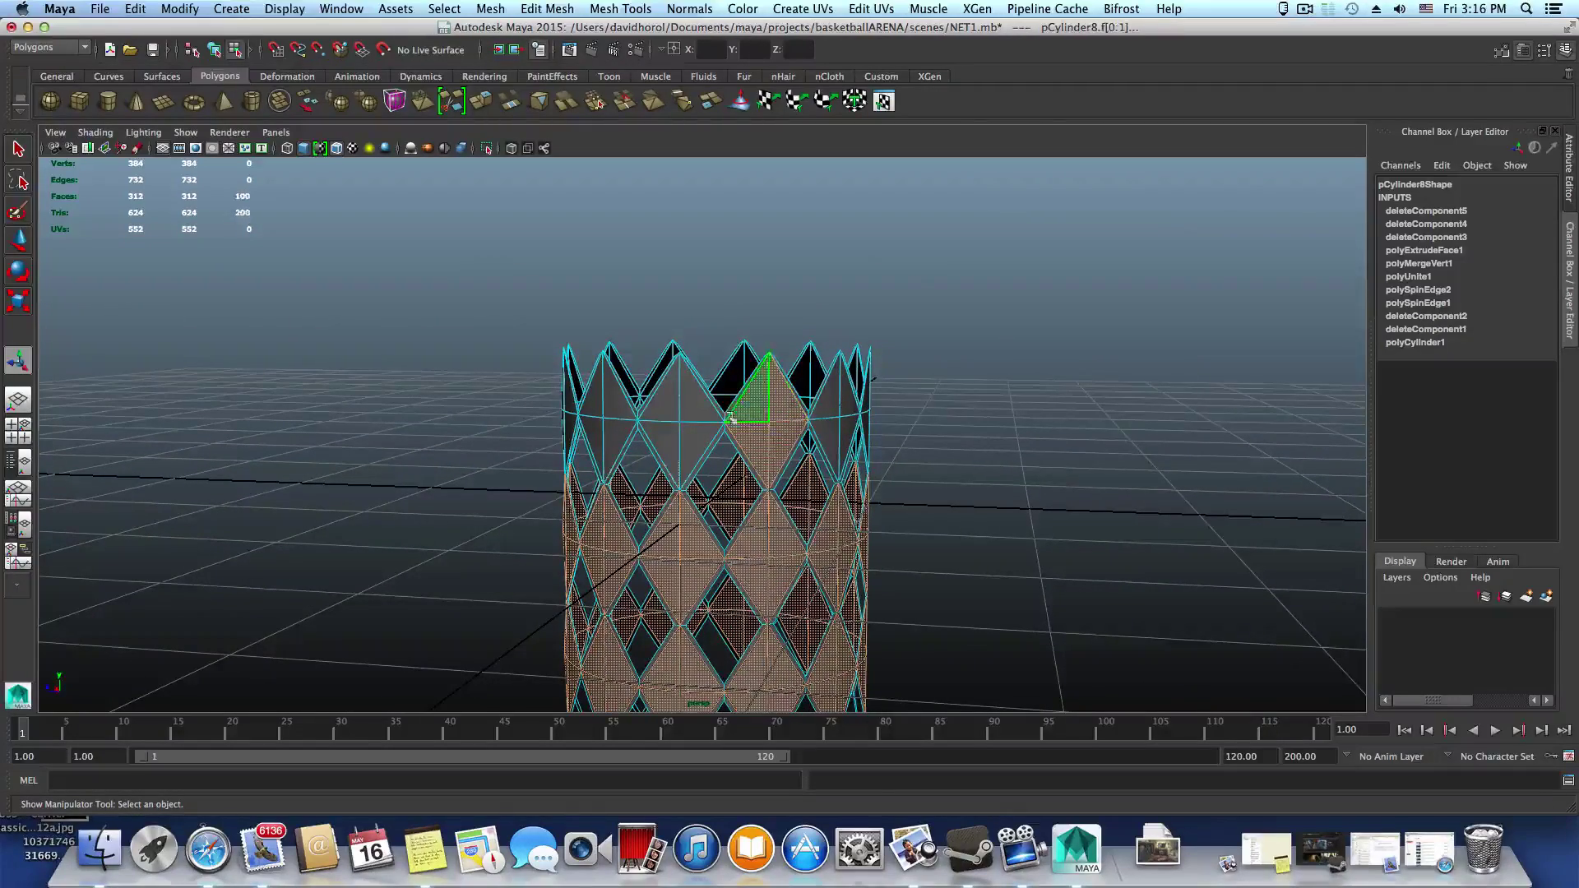
left_click(667, 401, "shift")
left_click_drag(679, 509, 654, 549, "alt")
right_click_drag(654, 549, 706, 588, "alt")
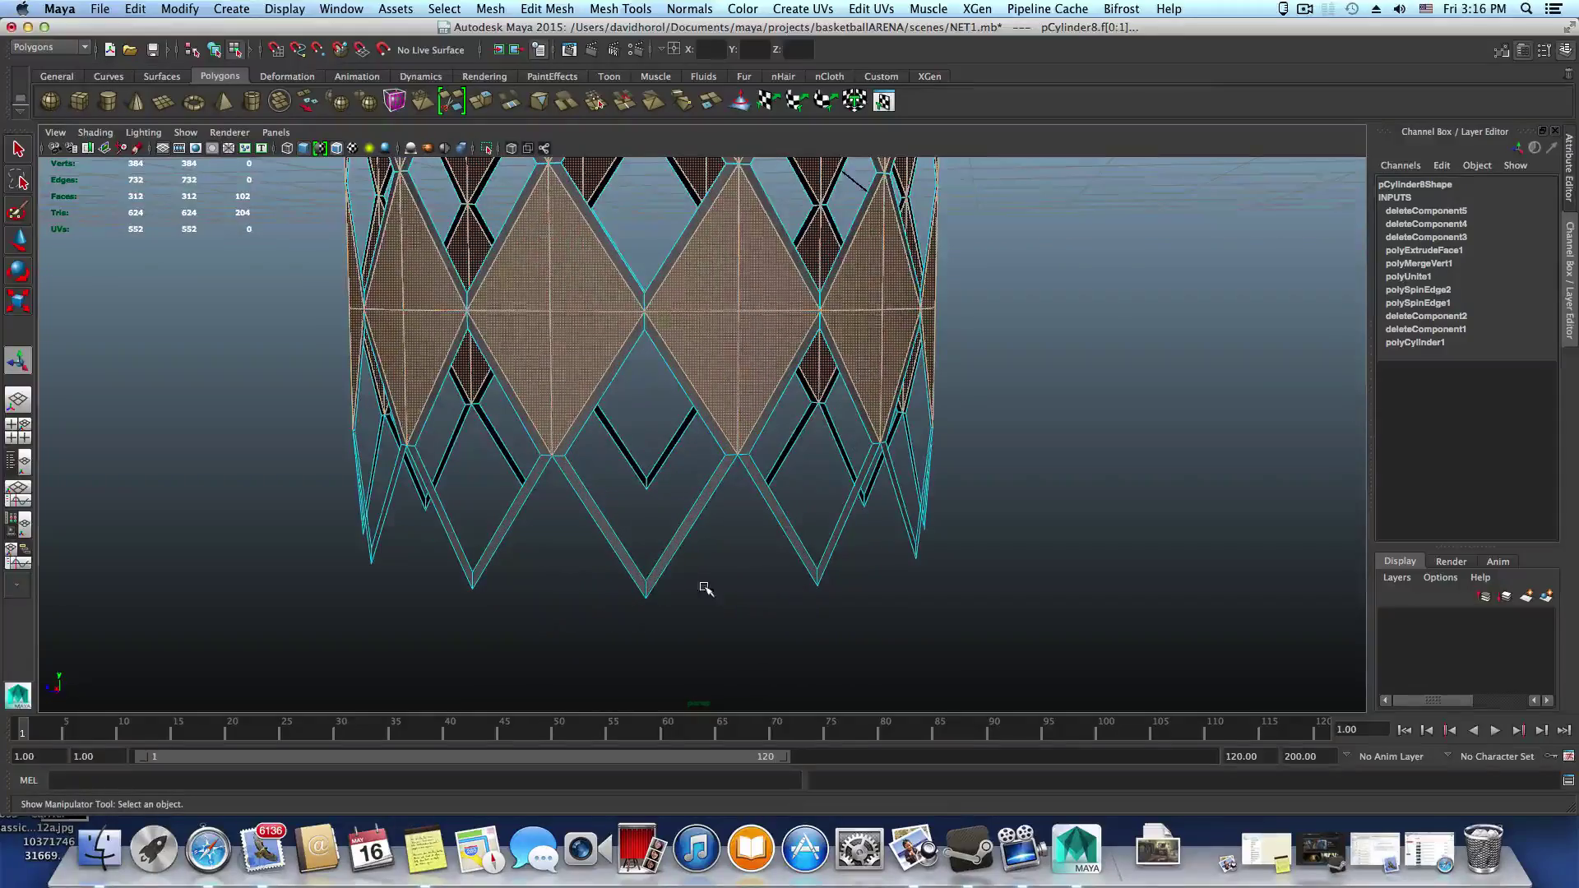
left_click_drag(668, 535, 616, 398, "alt")
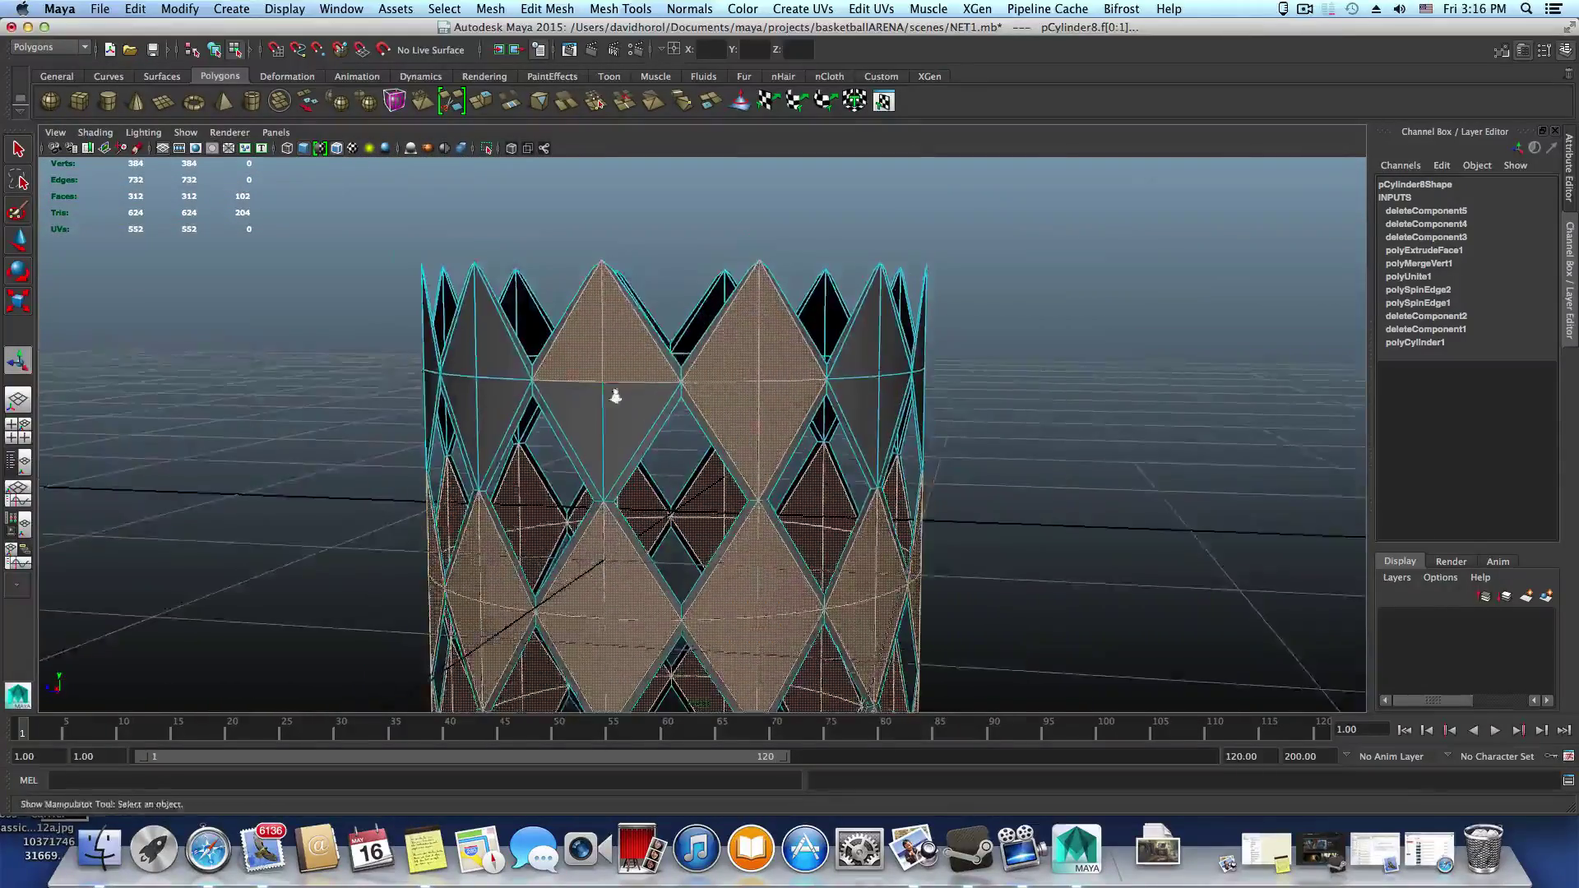
middle_click_drag(616, 398, 664, 599, "alt")
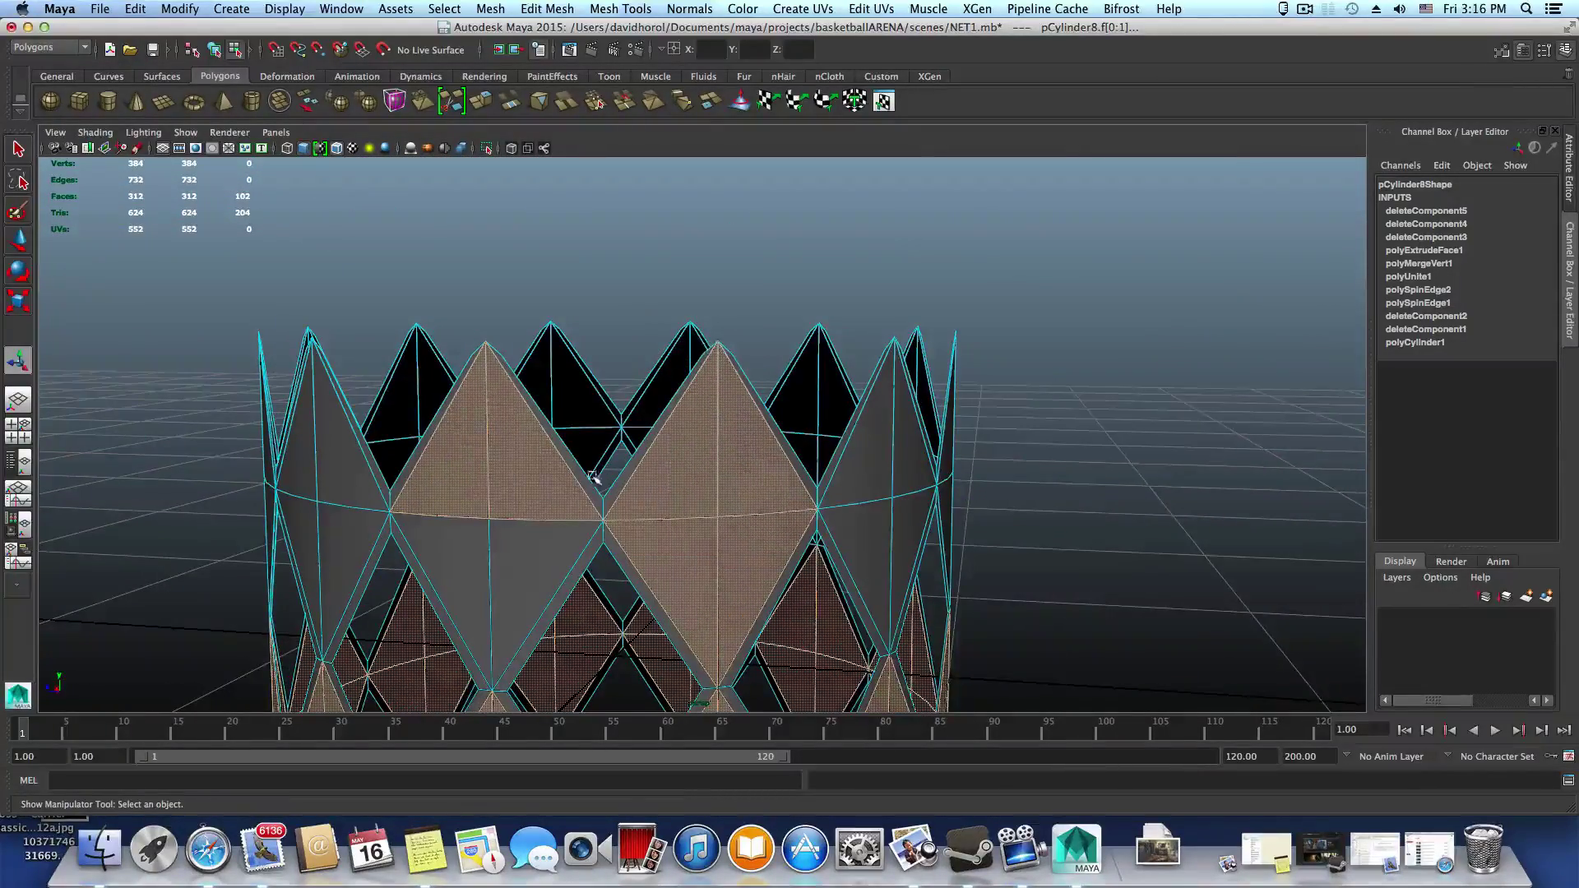
middle_click_drag(594, 478, 790, 398, "alt")
left_click_drag(789, 398, 747, 398, "alt")
middle_click_drag(748, 398, 710, 493, "alt")
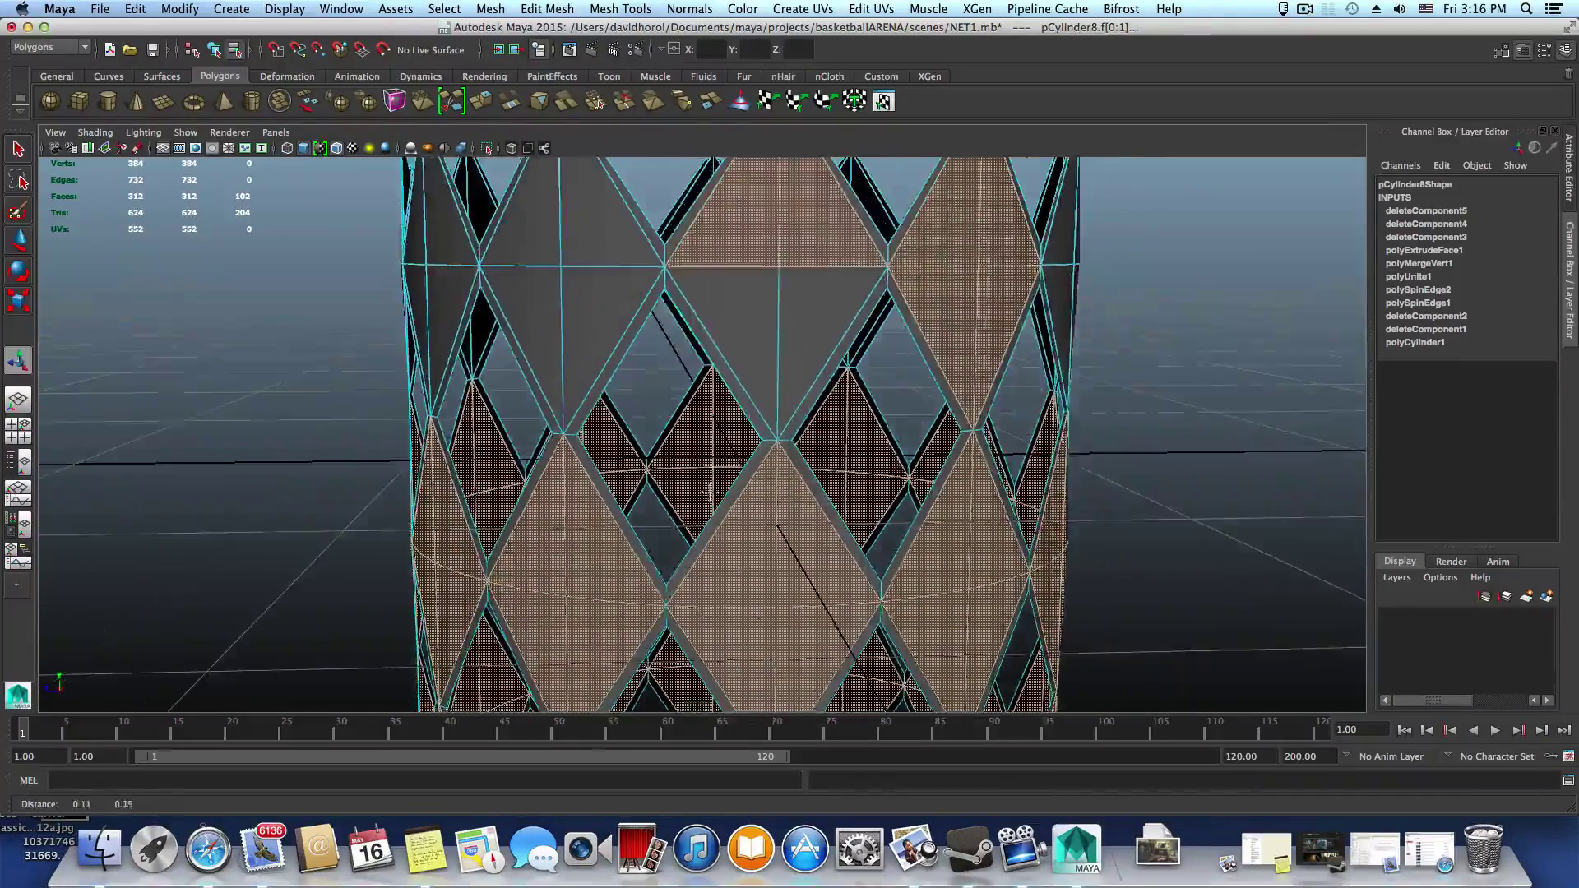
left_click(764, 327, "shift")
left_click(790, 328, "shift")
Add the four faces of each of the next two top-row diamonds to the selection
left_click_drag(651, 380, 695, 369, "alt")
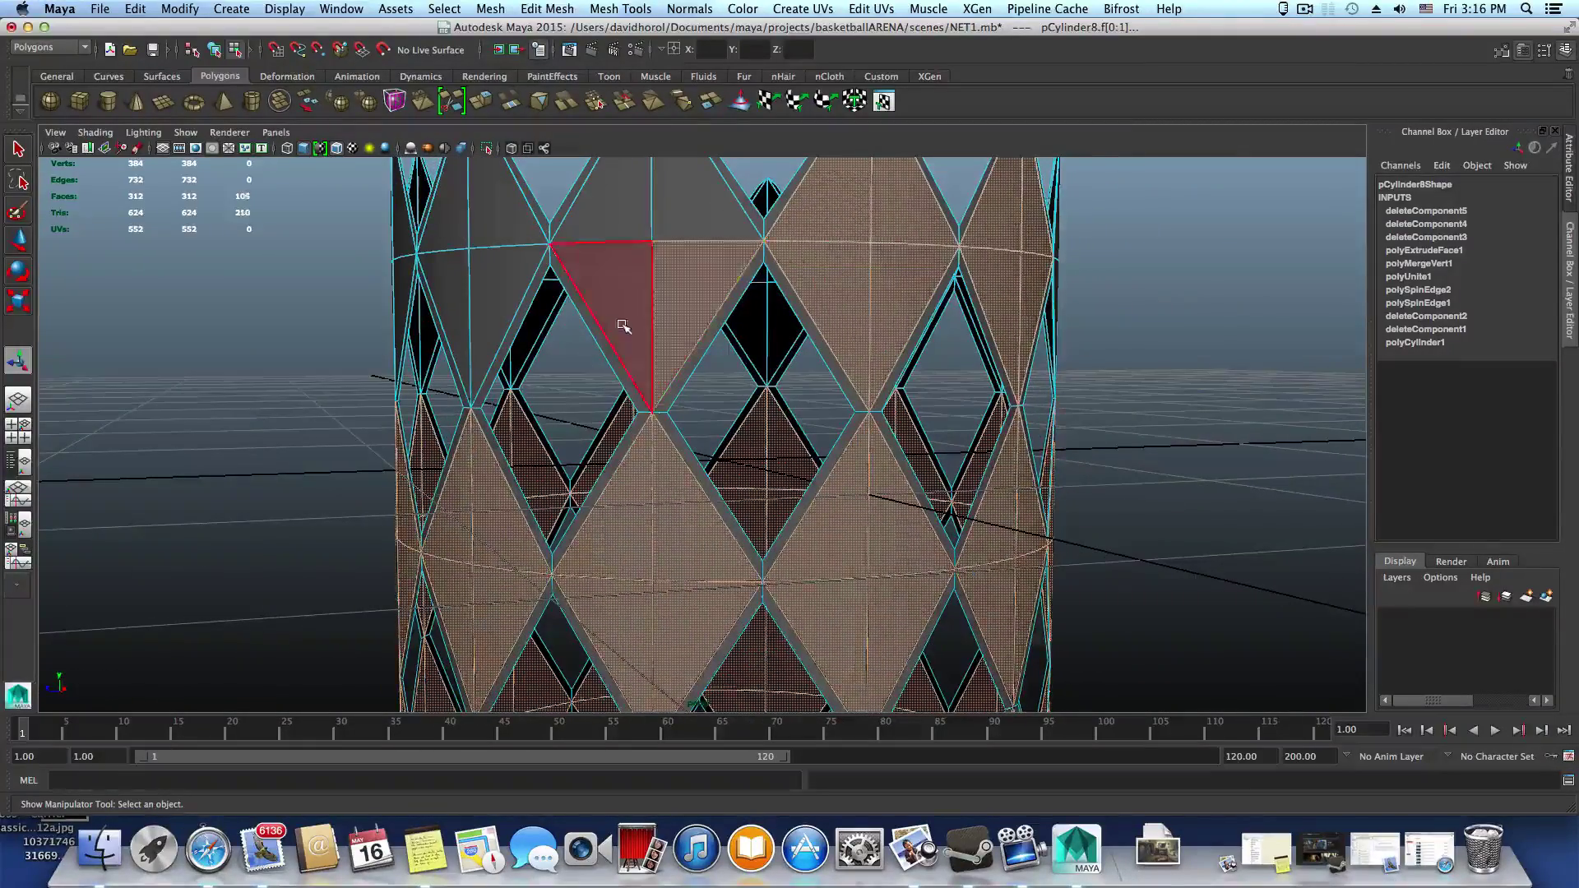
left_click(622, 325, "shift")
middle_click_drag(625, 321, 629, 432, "alt")
left_click(698, 310, "shift")
left_click(618, 311, "shift")
left_click_drag(598, 417, 585, 455, "alt")
left_click(586, 356, "shift")
left_click(529, 354, "shift")
Extend the top-row selection with all faces of the fifth and sixth diamonds around the tube
left_click(579, 429, "shift")
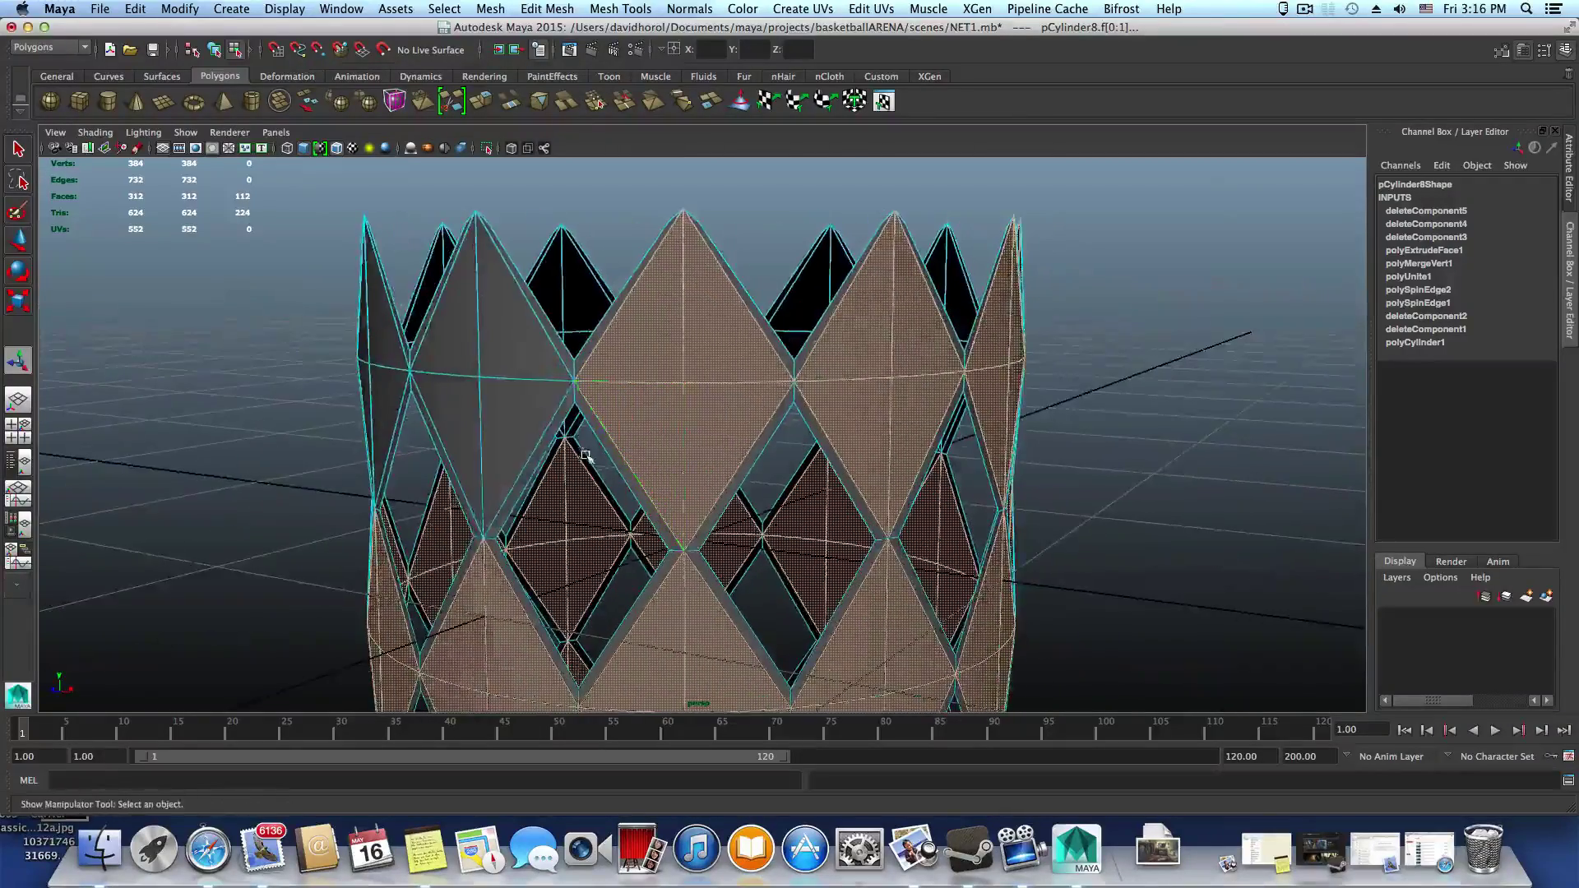
left_click(468, 347, "shift")
left_click(492, 346, "shift")
left_click_drag(468, 421, 588, 426, "alt")
left_click(500, 432, "shift")
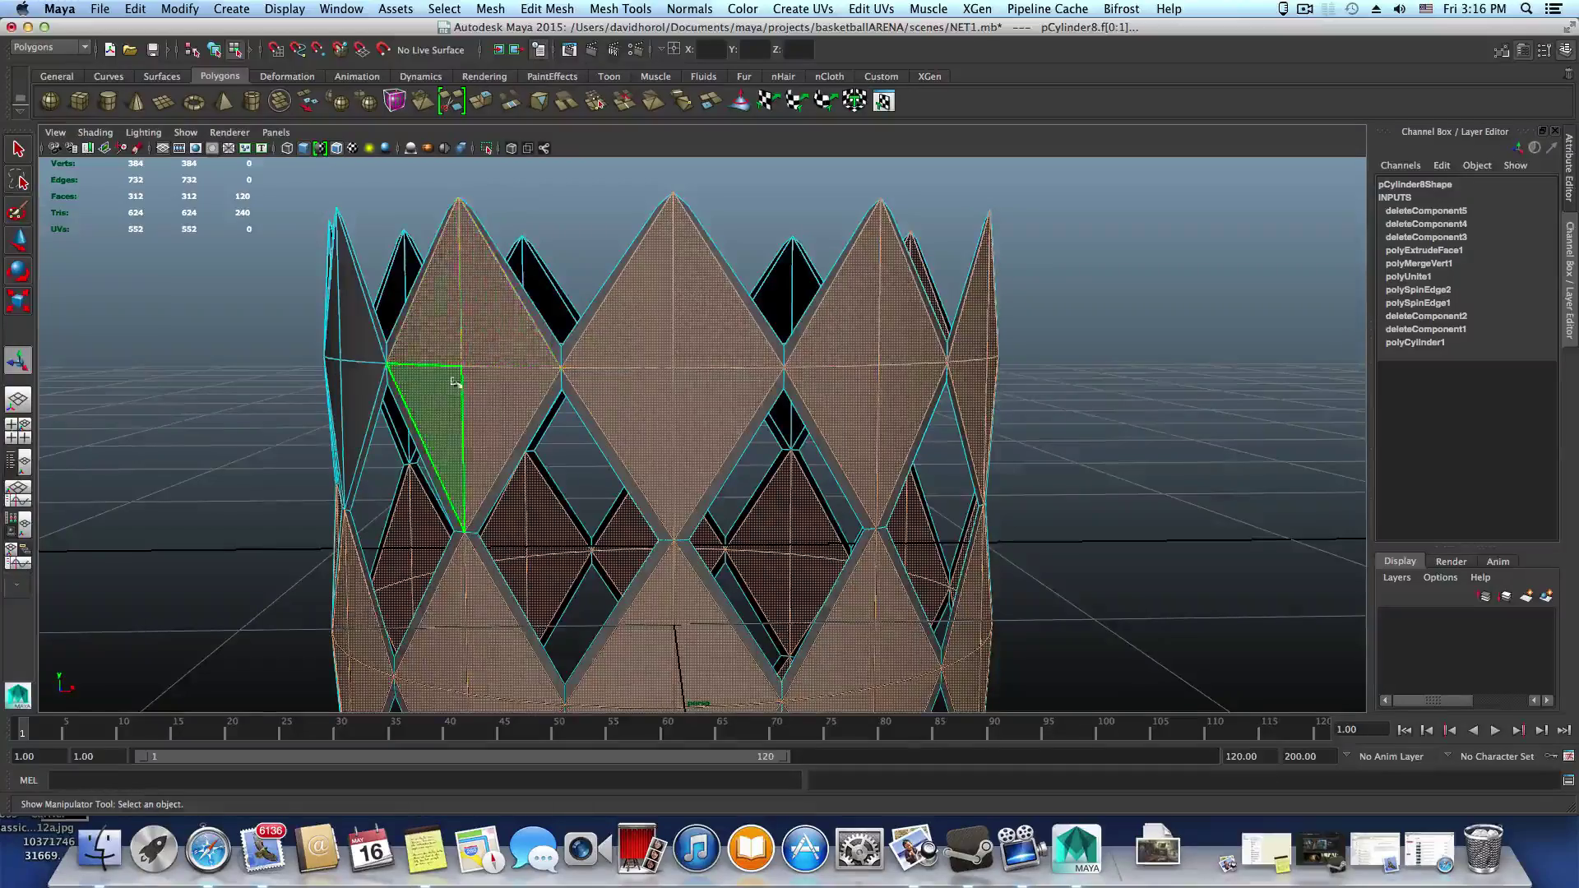
Continue around the top row, adding the faces of the seventh and eighth diamonds
left_click_drag(454, 382, 442, 370, "alt")
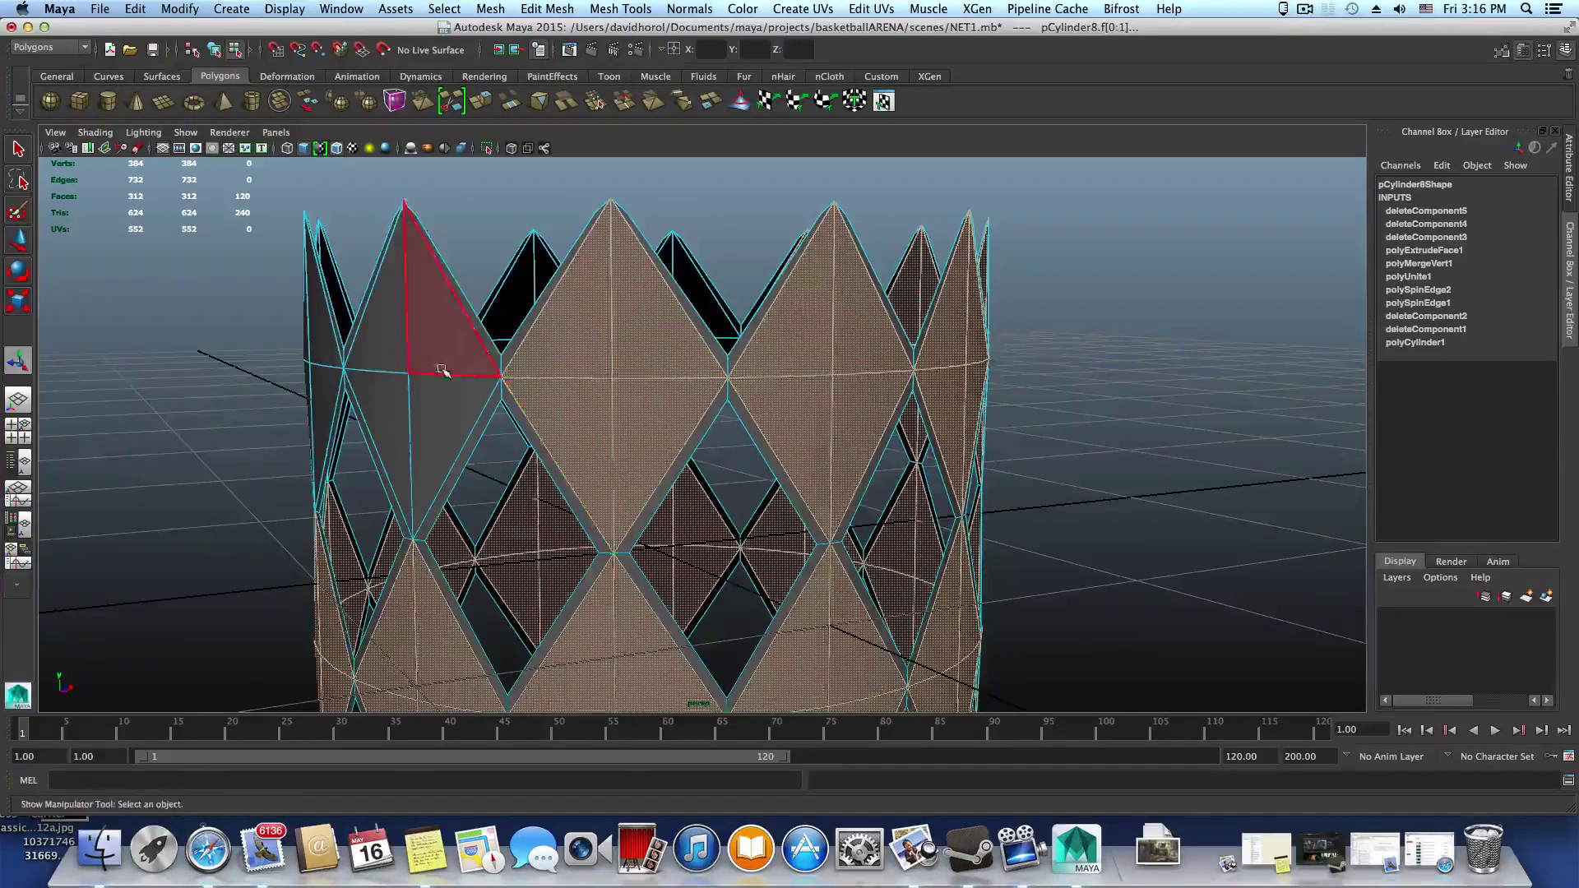
left_click_drag(412, 457, 508, 444, "alt")
left_click(422, 430, "shift")
left_click(406, 332, "shift")
left_click(372, 328, "shift")
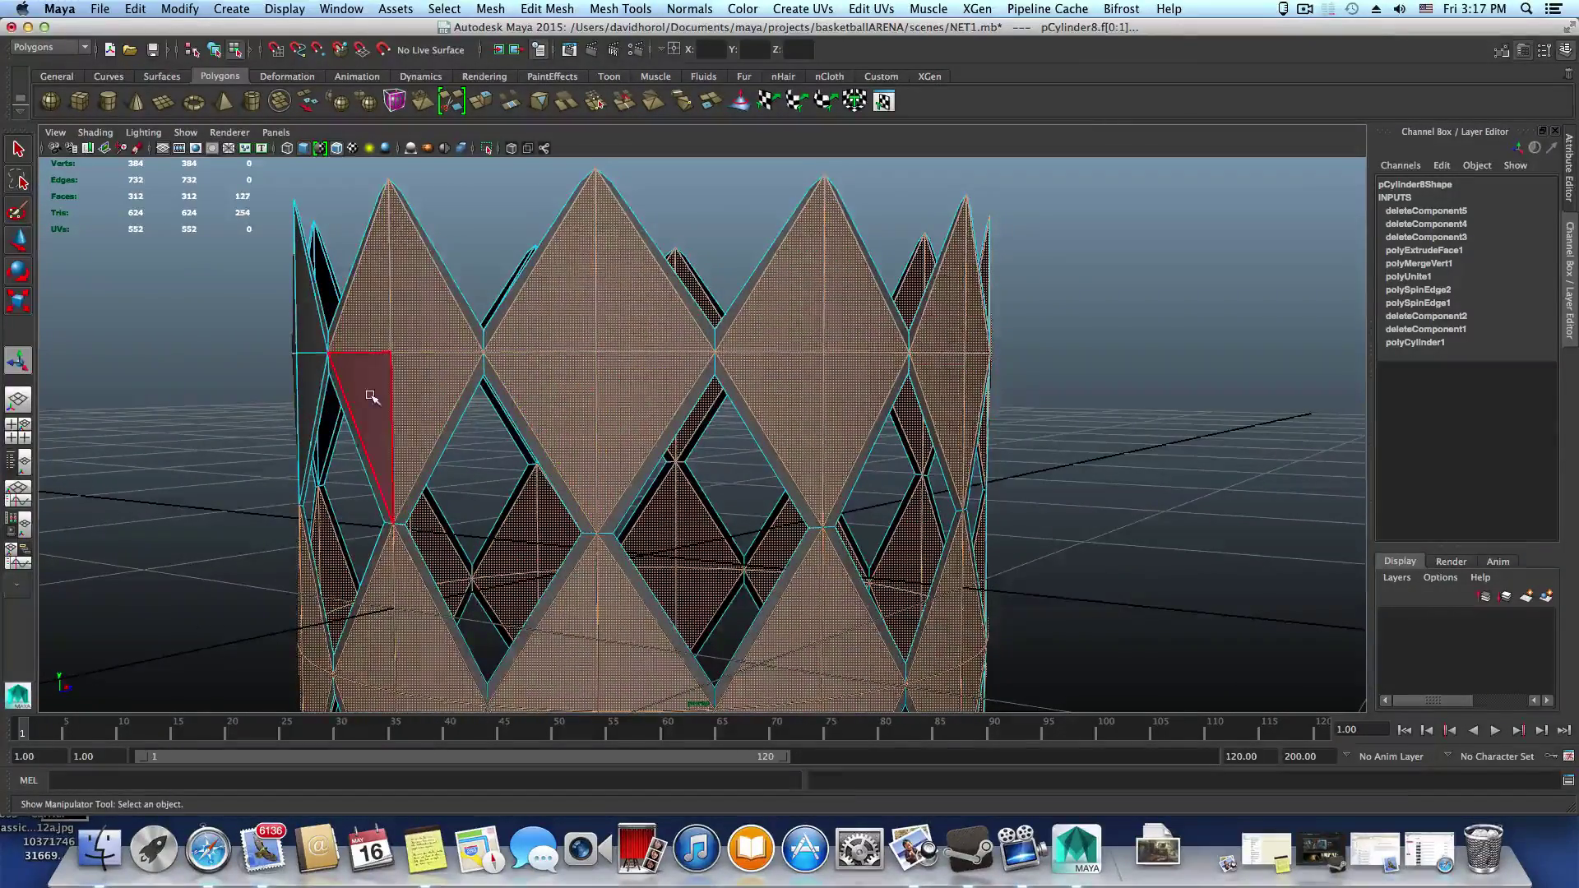
left_click(370, 396, "shift")
Add the faces of three more top-row diamonds, leaving only the last diamond unselected
left_click_drag(374, 427, 475, 408, "alt")
left_click(436, 407, "shift")
left_click(432, 331, "shift")
left_click(465, 324, "shift")
left_click(508, 457, "shift")
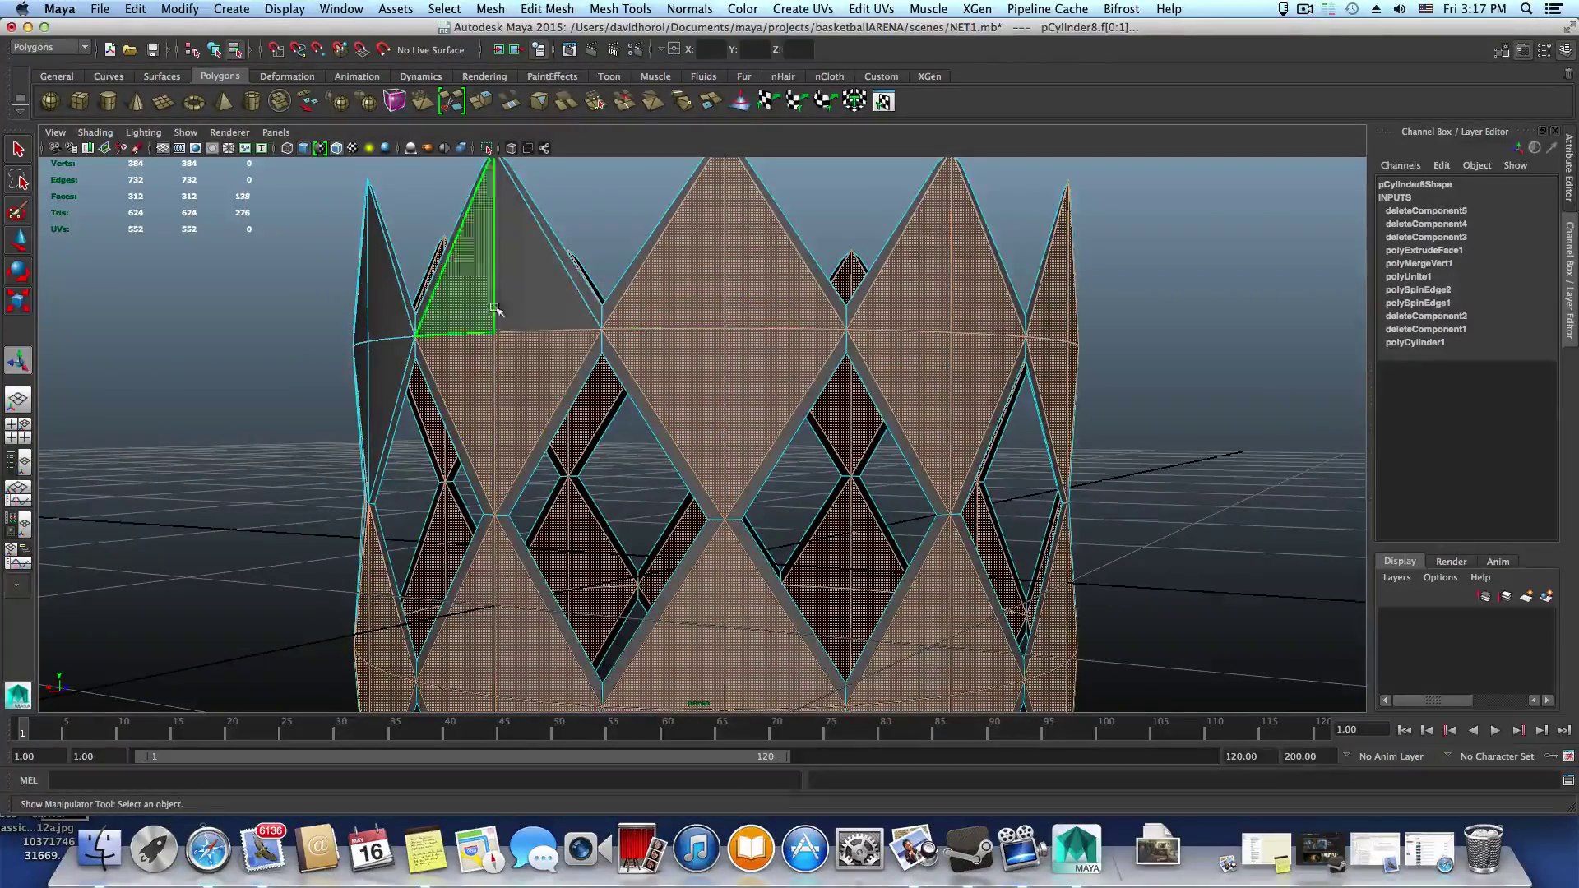
left_click(525, 301, "shift")
Add the four faces of the last top-row diamond to complete the selection of all diamonds
left_click_drag(518, 469, 579, 487, "alt")
left_click(509, 410, "shift")
left_click(495, 335, "shift")
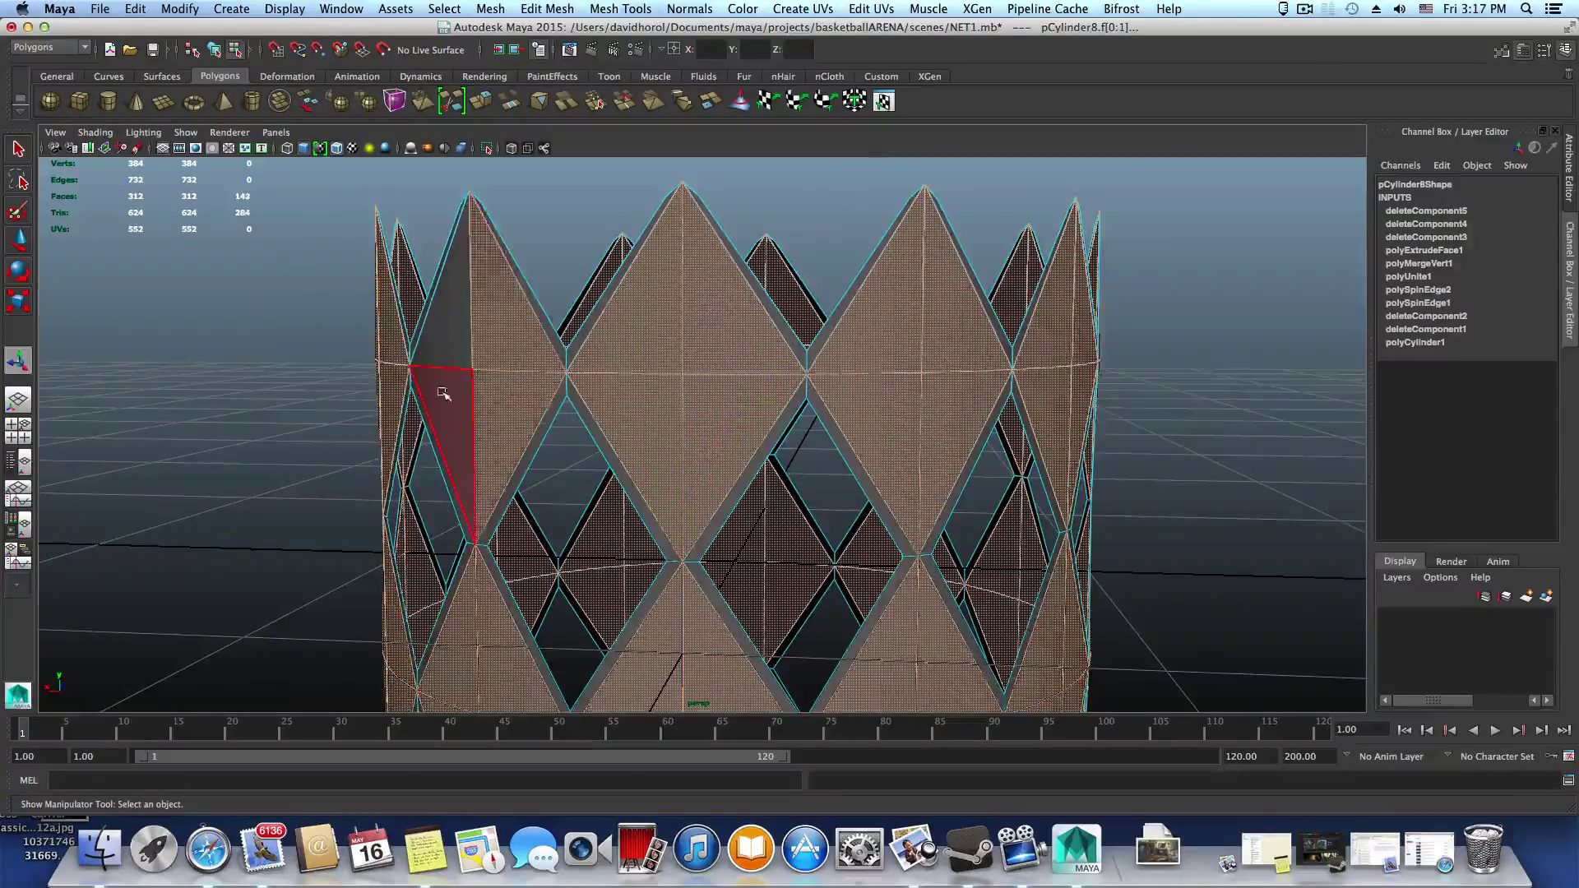
left_click(444, 395, "shift")
left_click(444, 347, "shift")
Extrude the selected faces of all three diamond rows
left_click_drag(475, 495, 642, 497, "alt")
scroll(643, 499, "down", 4)
middle_click_drag(687, 546, 615, 428, "alt")
right_click_drag(615, 427, 352, 476, "alt")
right_click_drag(470, 493, 877, 536, "alt")
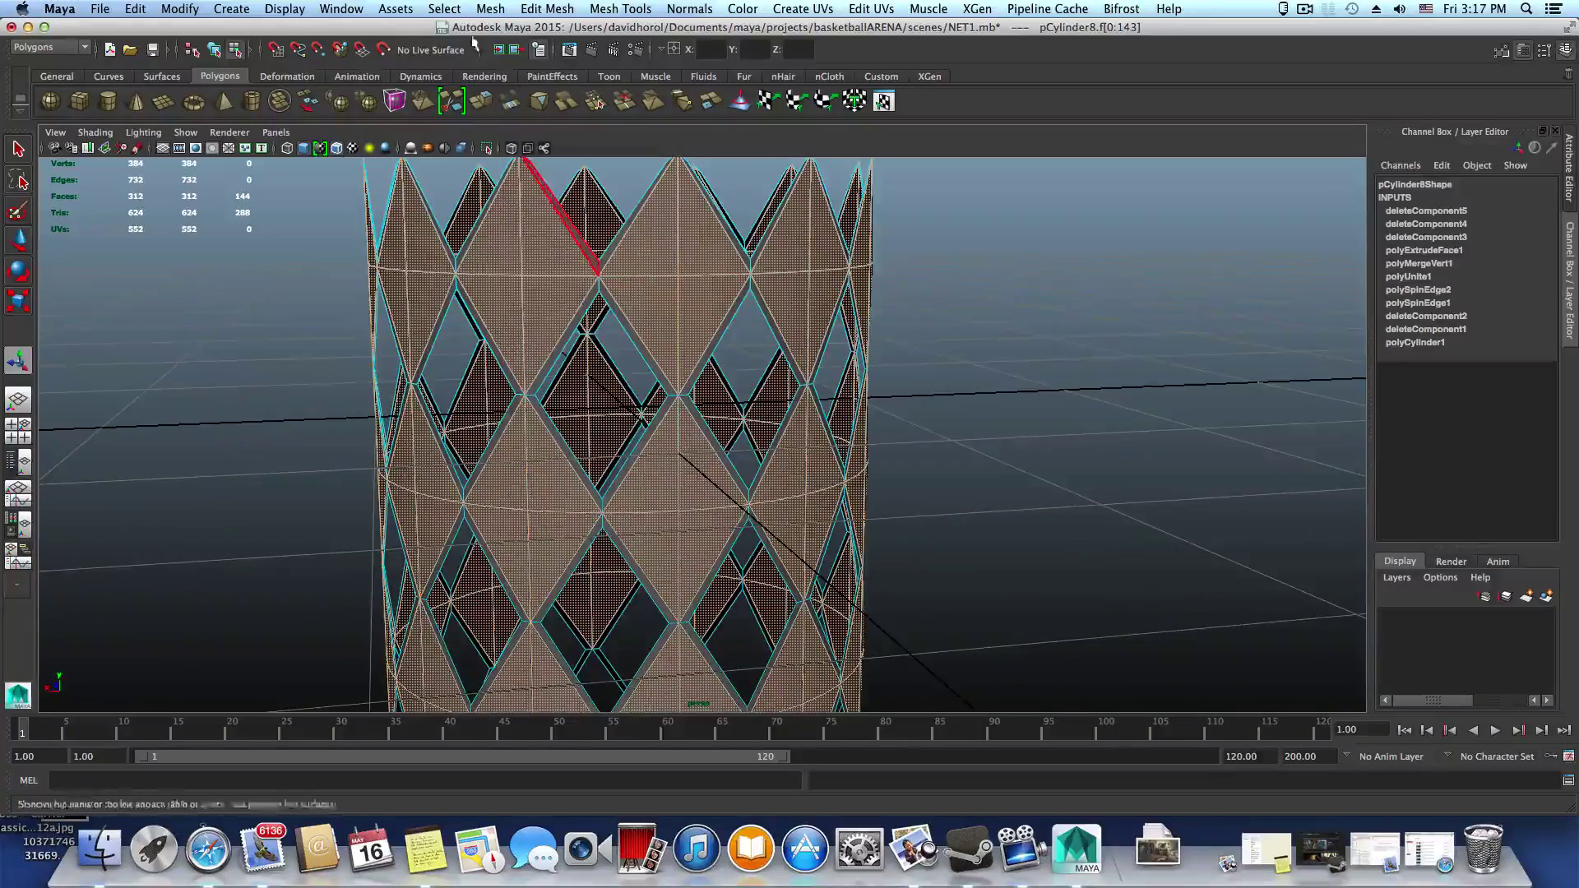
left_click(480, 102)
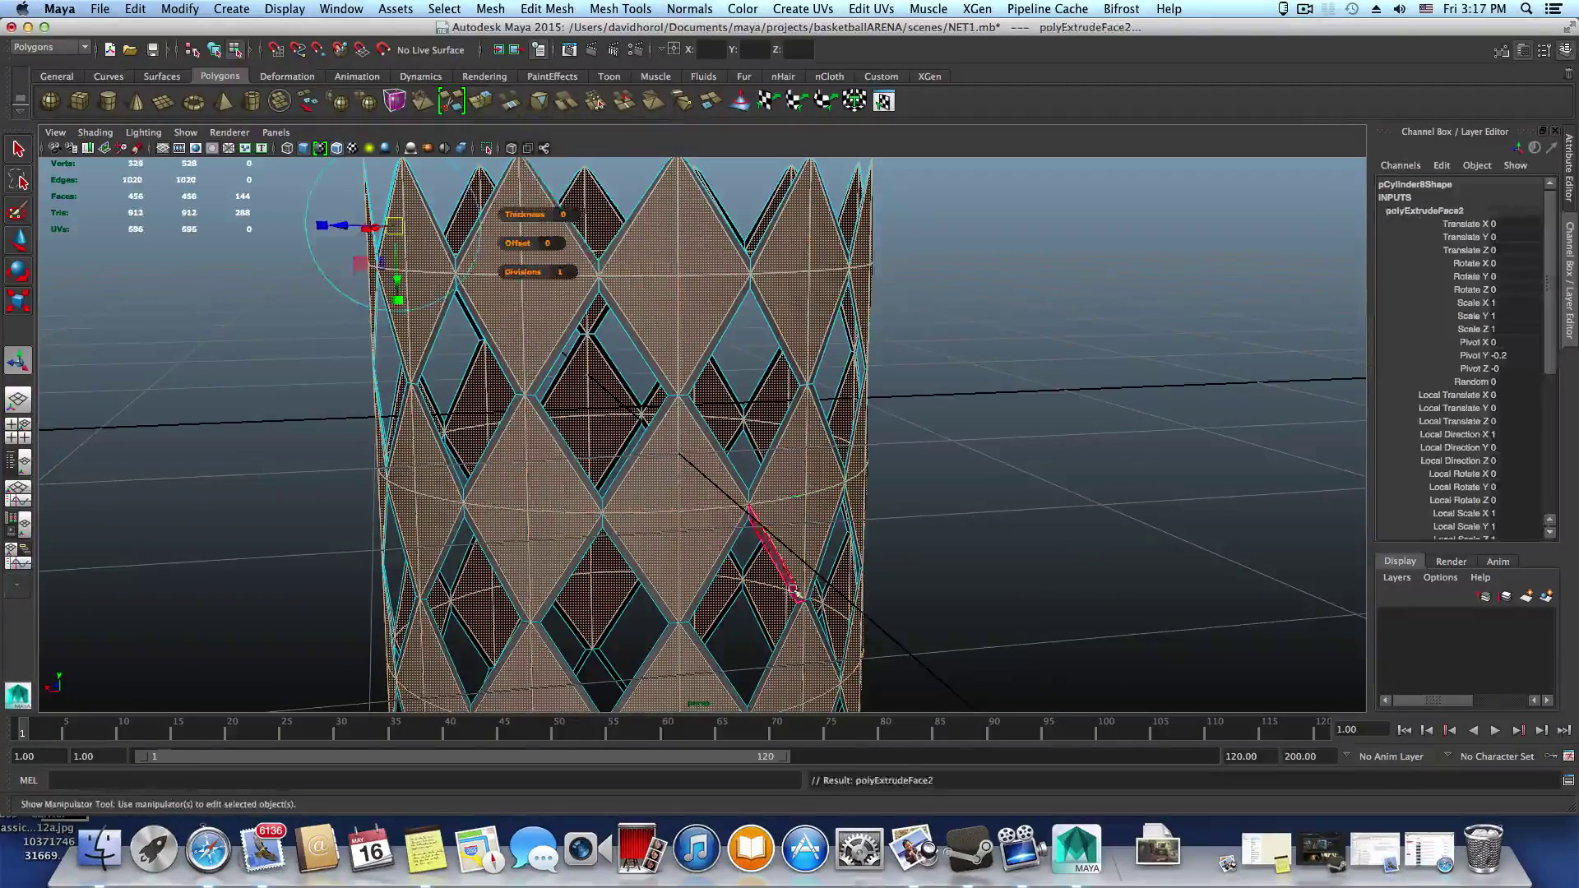
Shrink the extruded diamond faces by setting their local scale X, Y and Z to 0.8
left_click_drag(699, 461, 781, 461, "alt")
right_click_drag(781, 460, 836, 568, "alt")
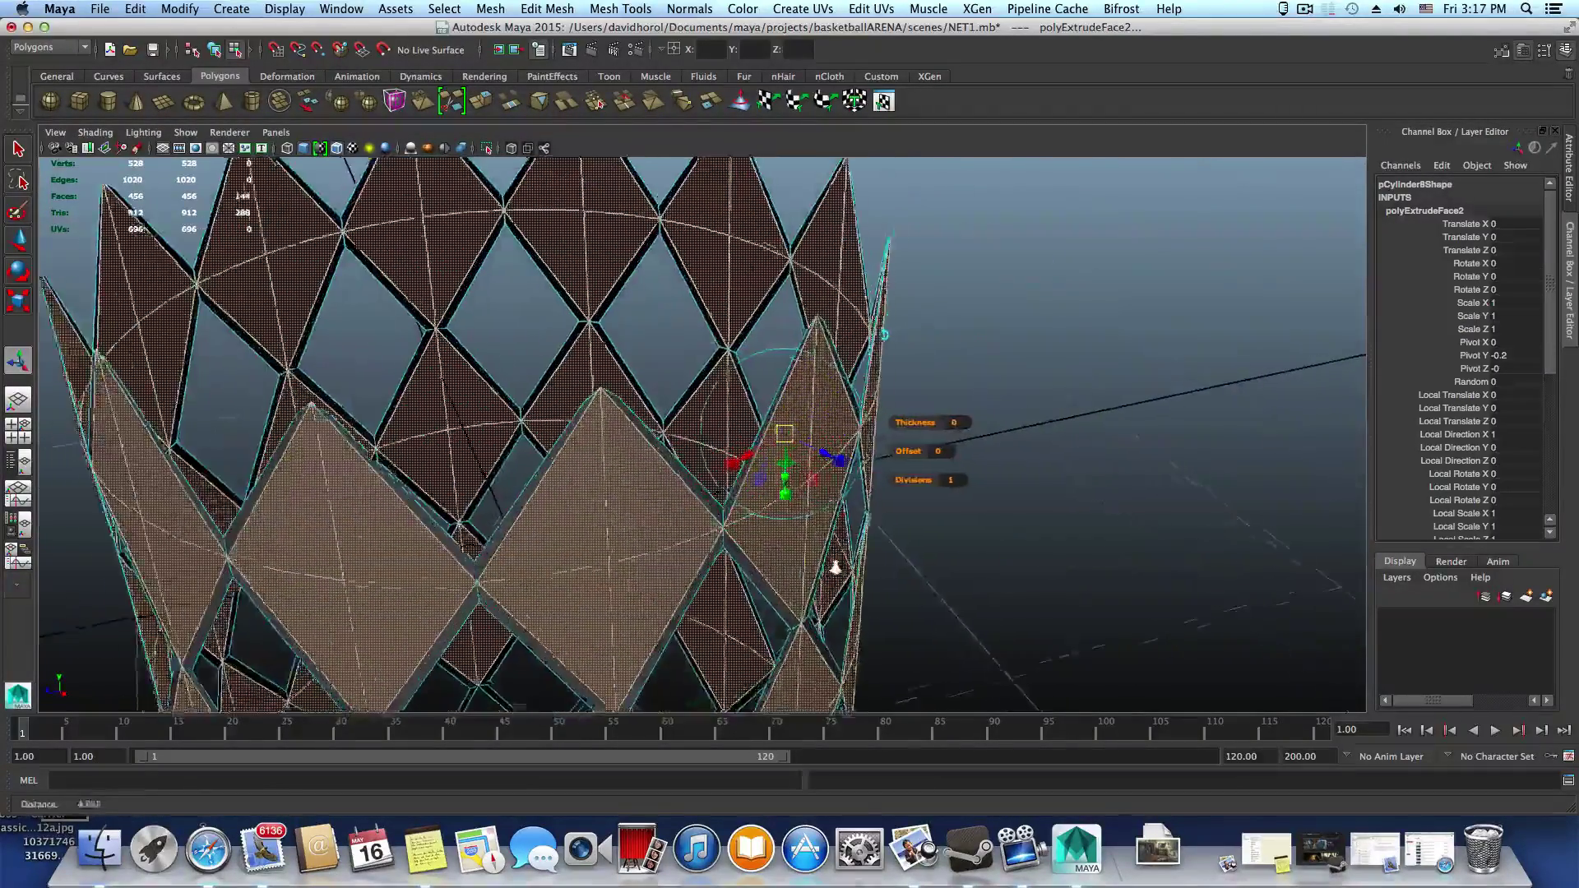
middle_click_drag(835, 567, 732, 586, "alt")
scroll(1414, 475, "down", 3)
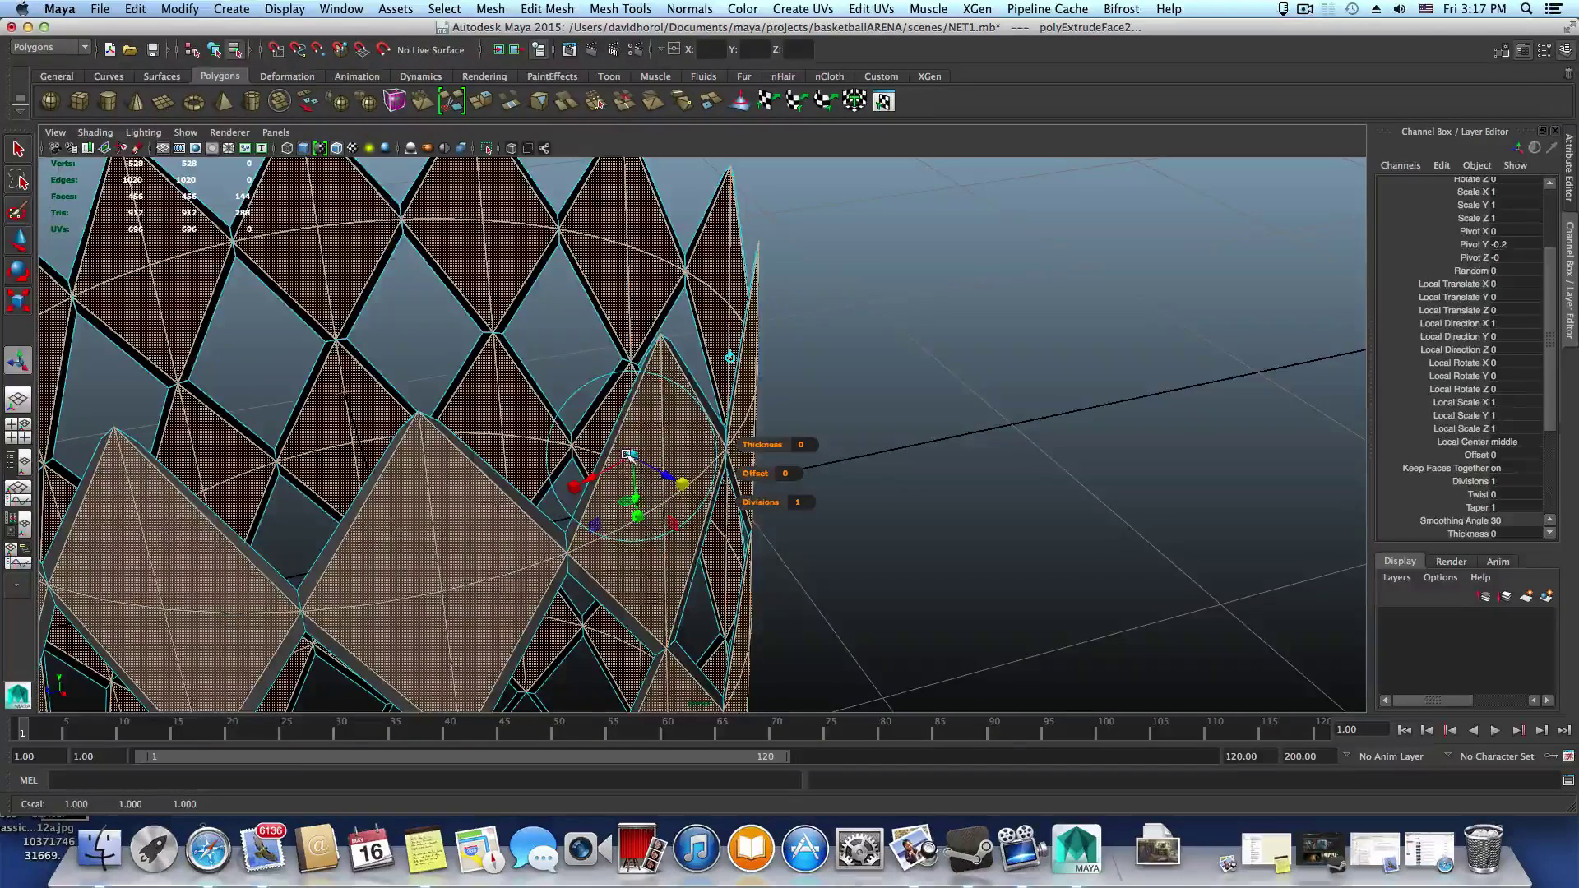
left_click_drag(628, 458, 629, 454)
left_click(1492, 403)
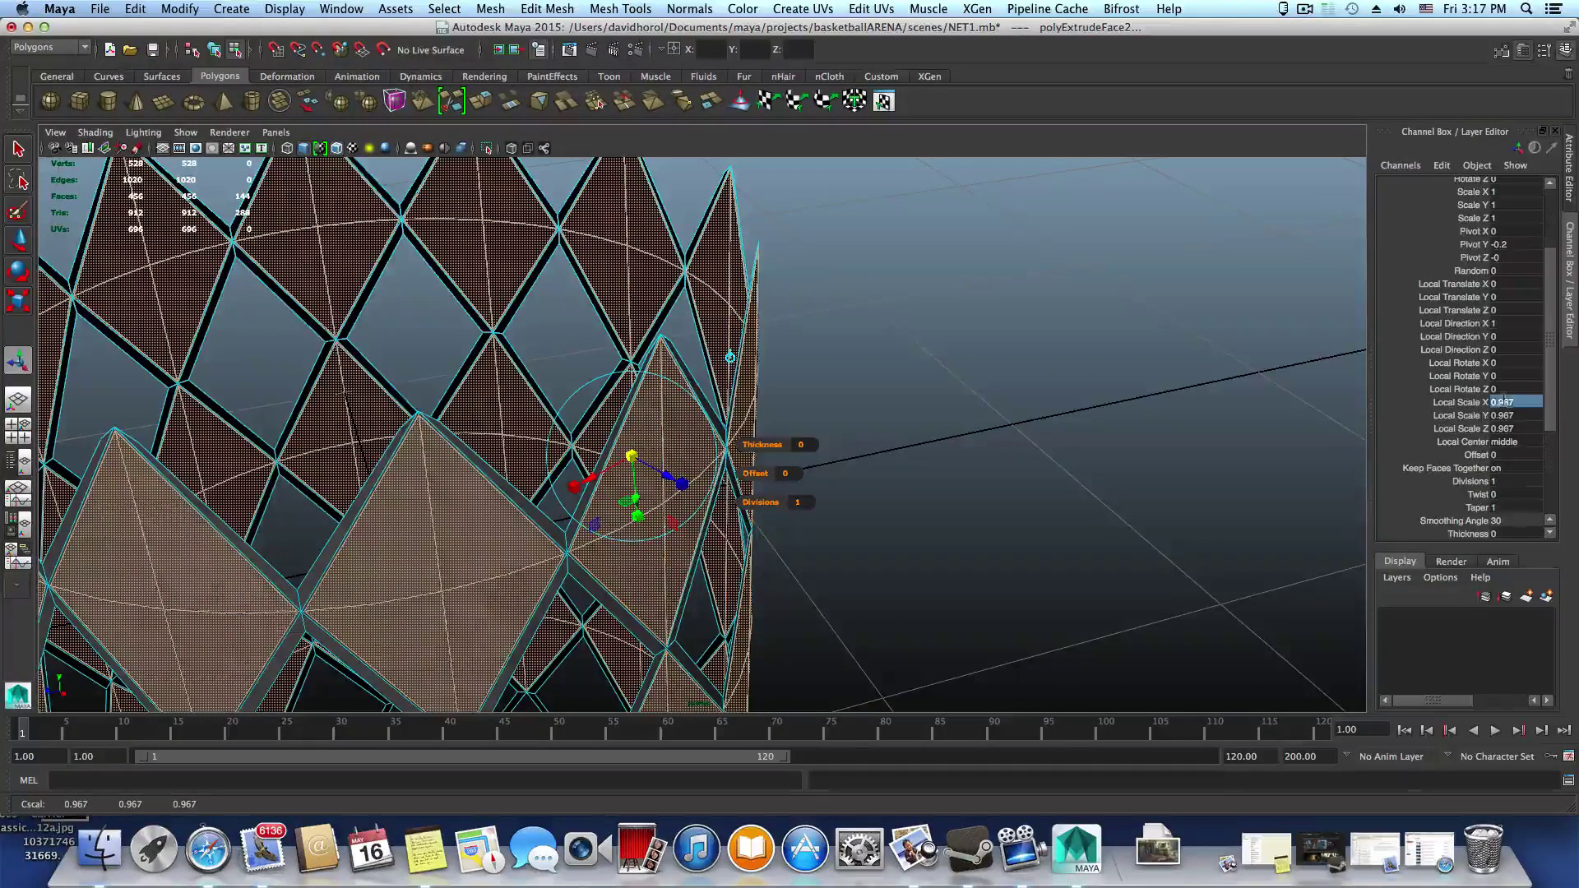
left_click_drag(1483, 406, 1510, 429)
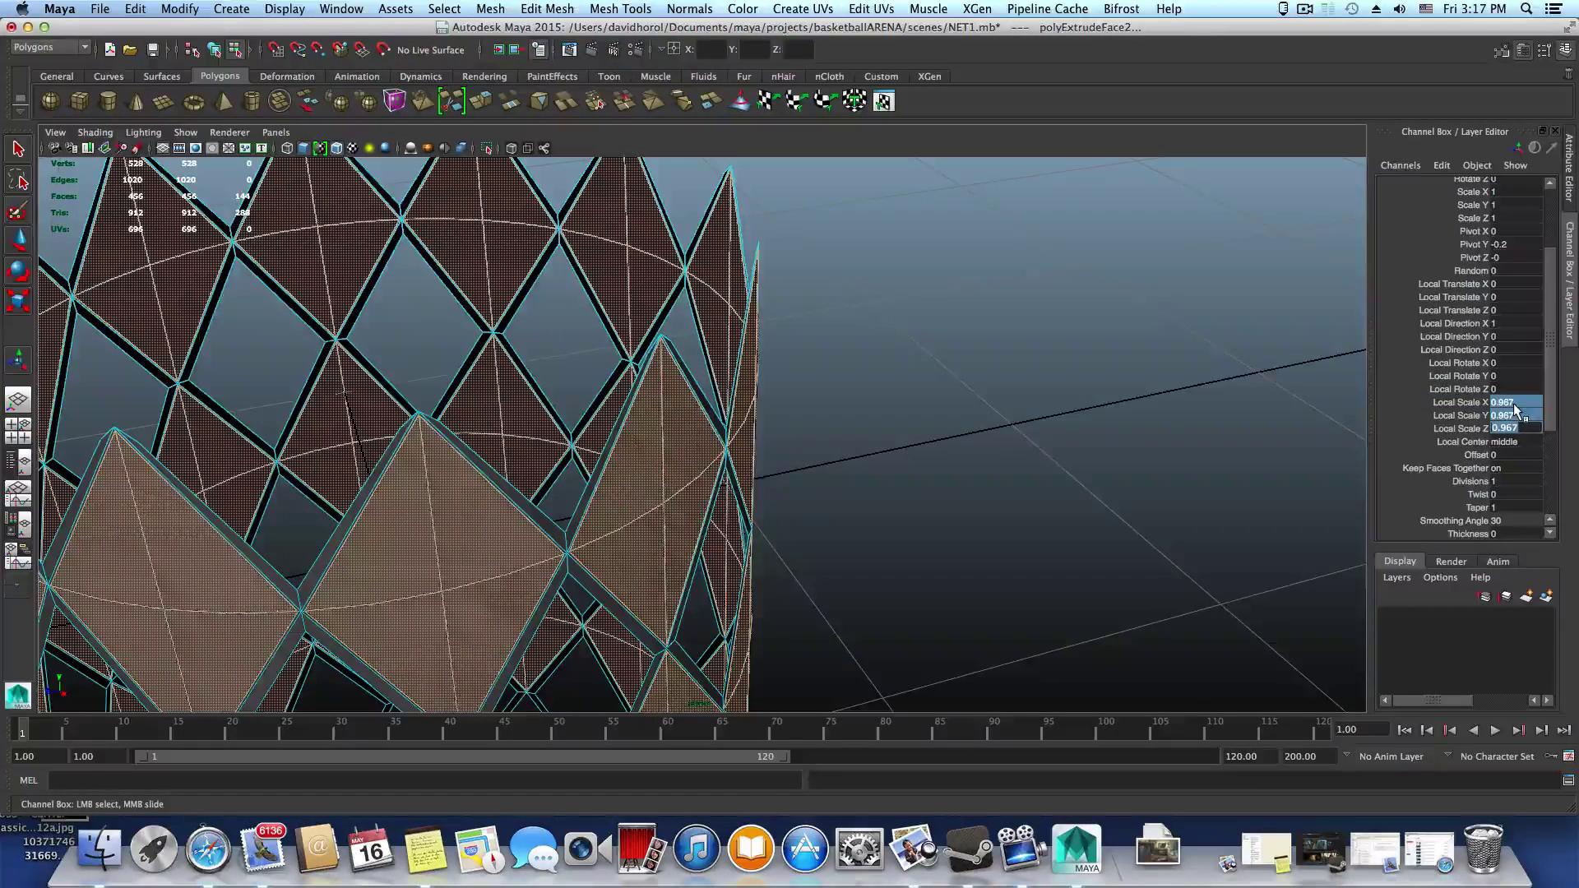
type(".8")
key("Return")
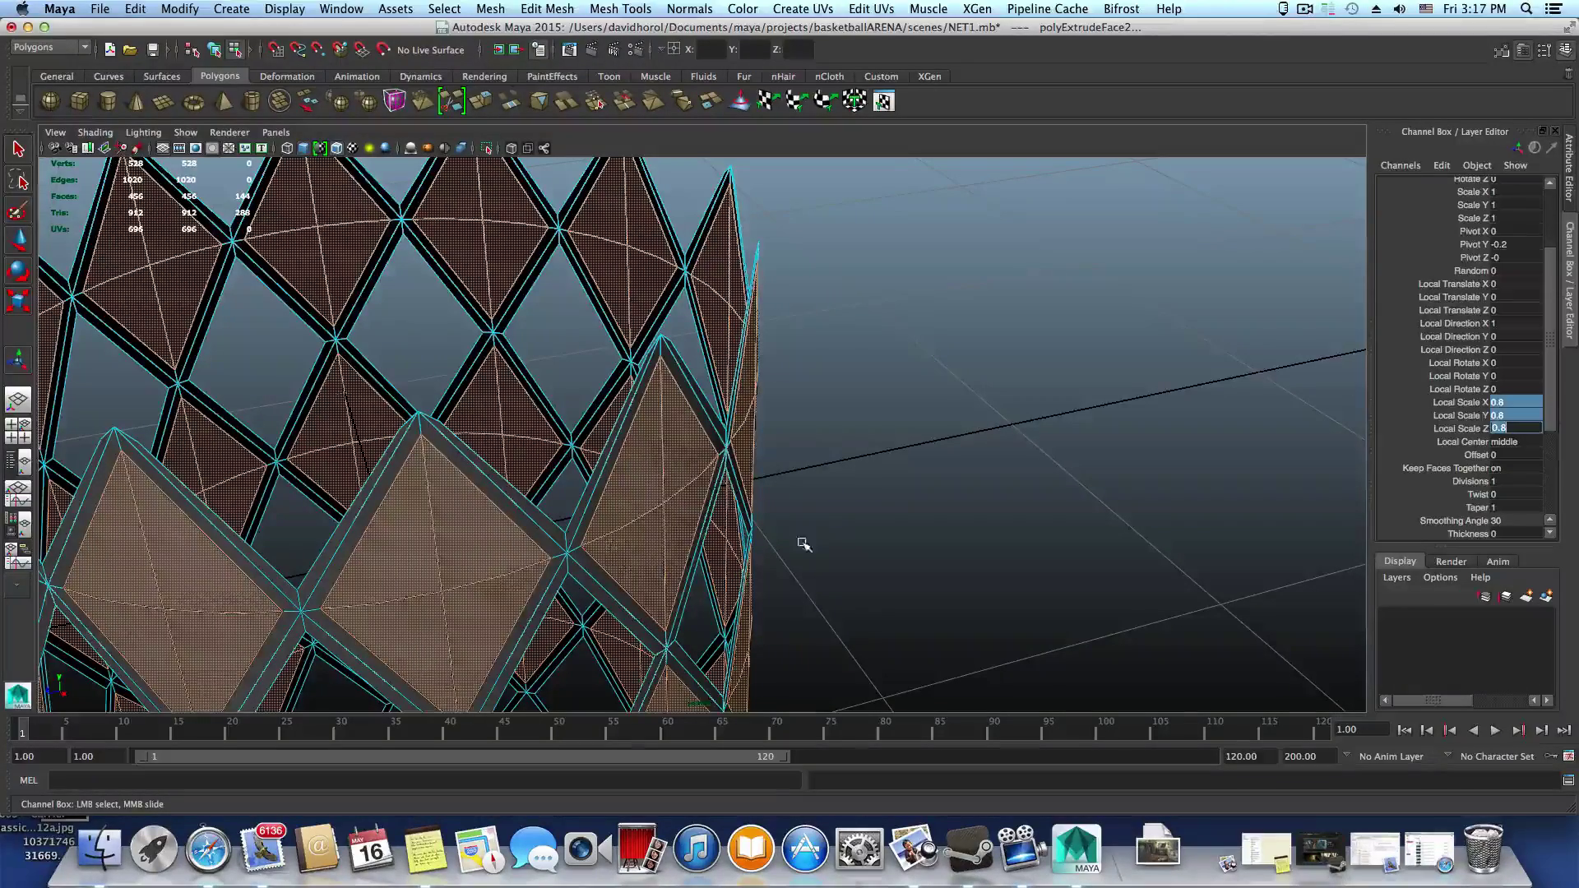
Delete the scaled-down diamond faces to leave open strands and clear the selection
scroll(803, 575, "down", 5)
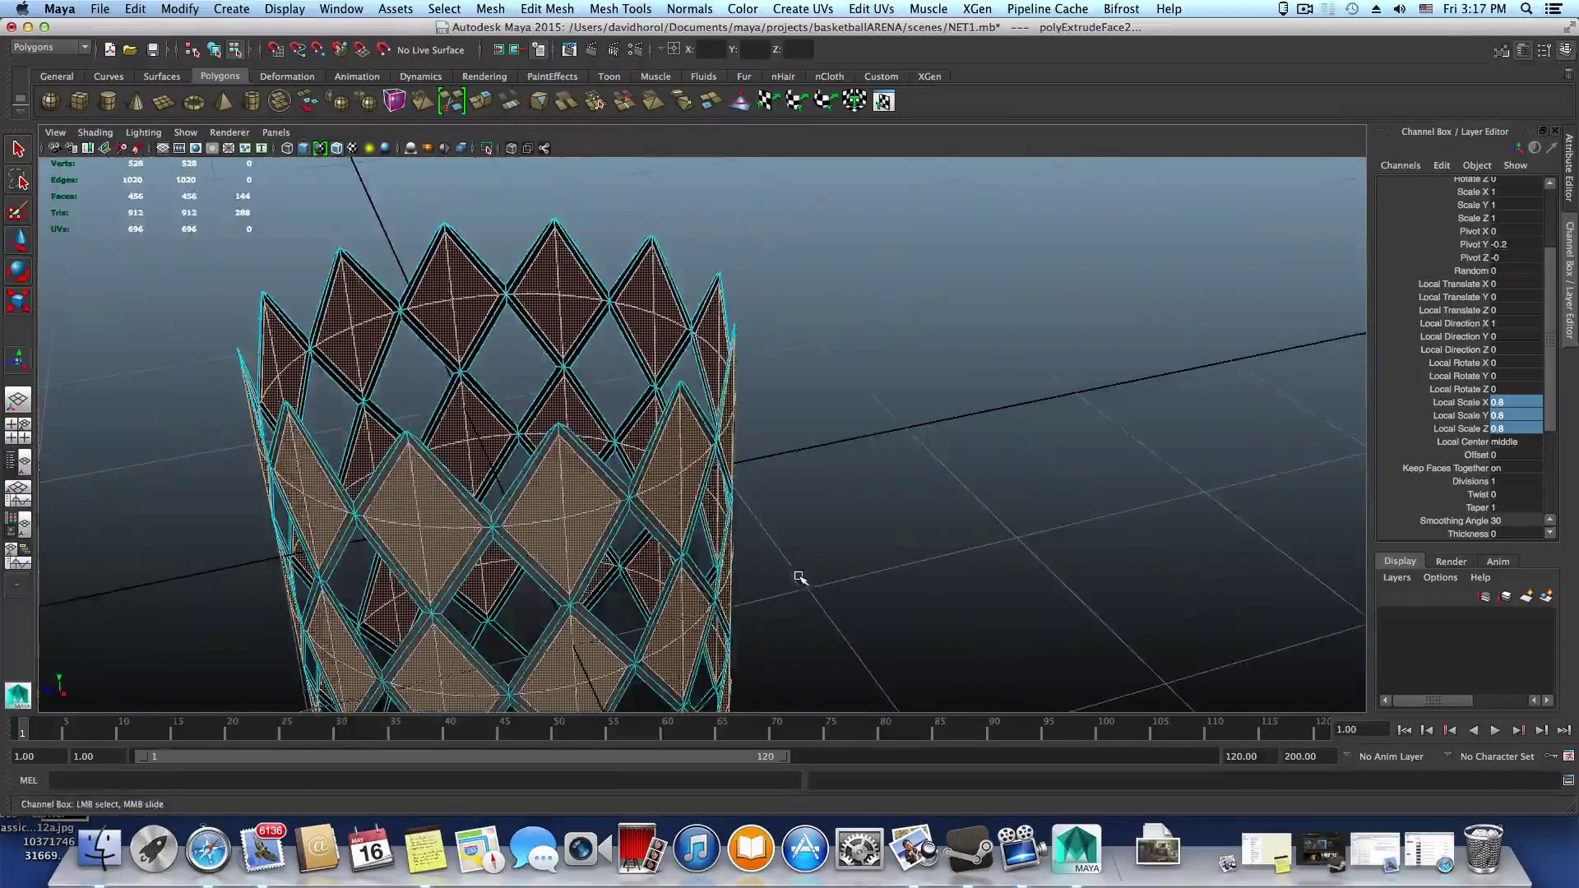
left_click_drag(804, 574, 574, 580, "alt")
left_click(747, 553)
Examine the net strands from several angles and distances, checking the top points, crossings and bottom edge
right_click_drag(574, 580, 659, 599, "alt")
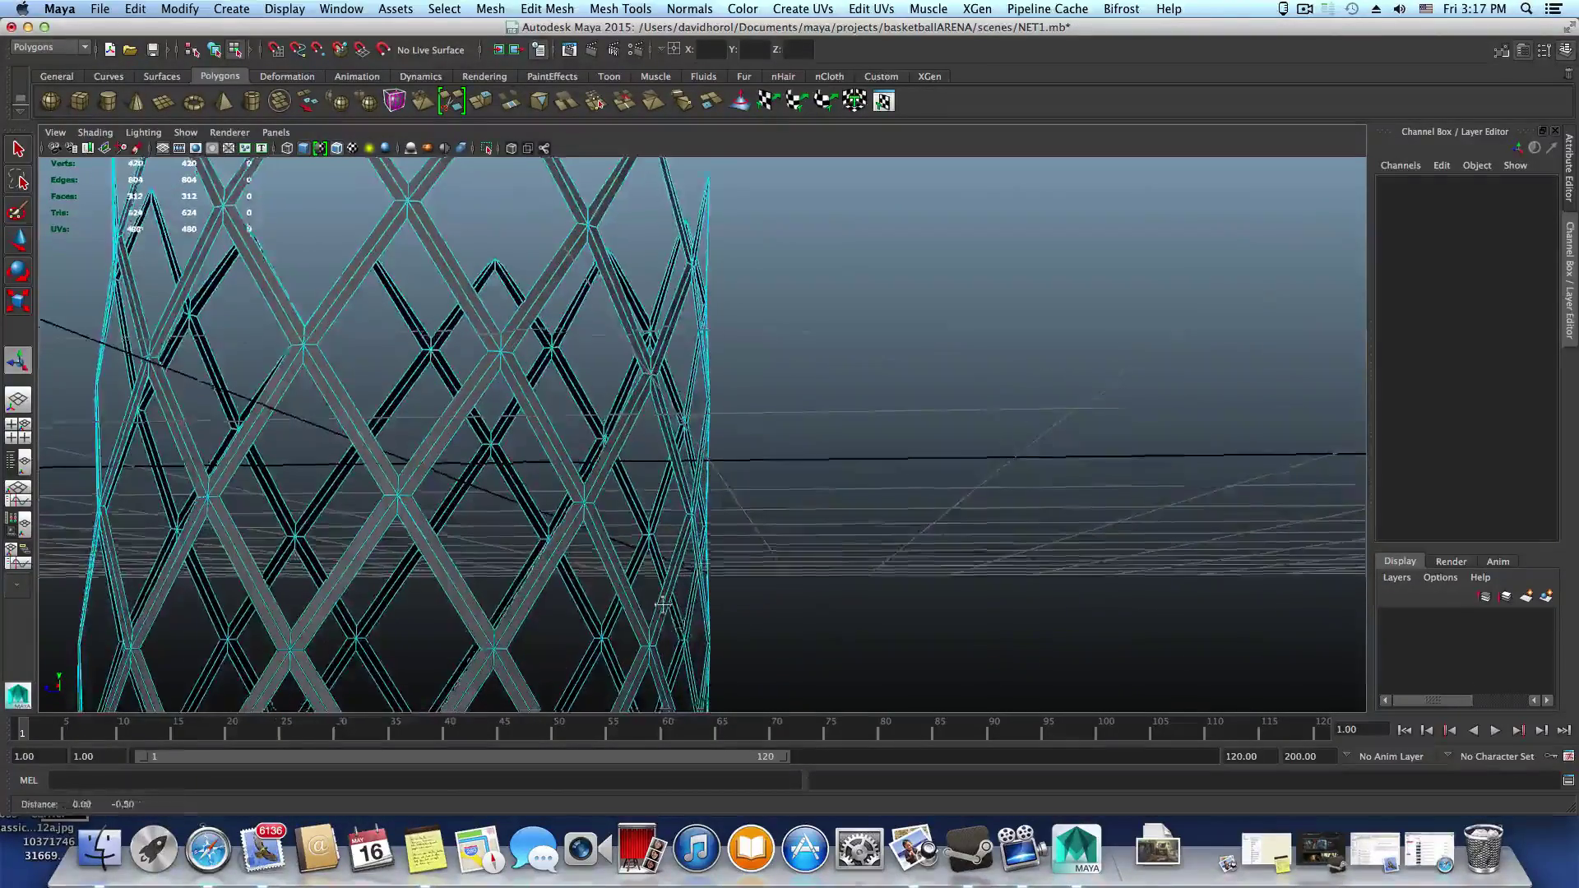
left_click_drag(659, 600, 663, 667, "alt")
right_click_drag(712, 605, 584, 581, "alt")
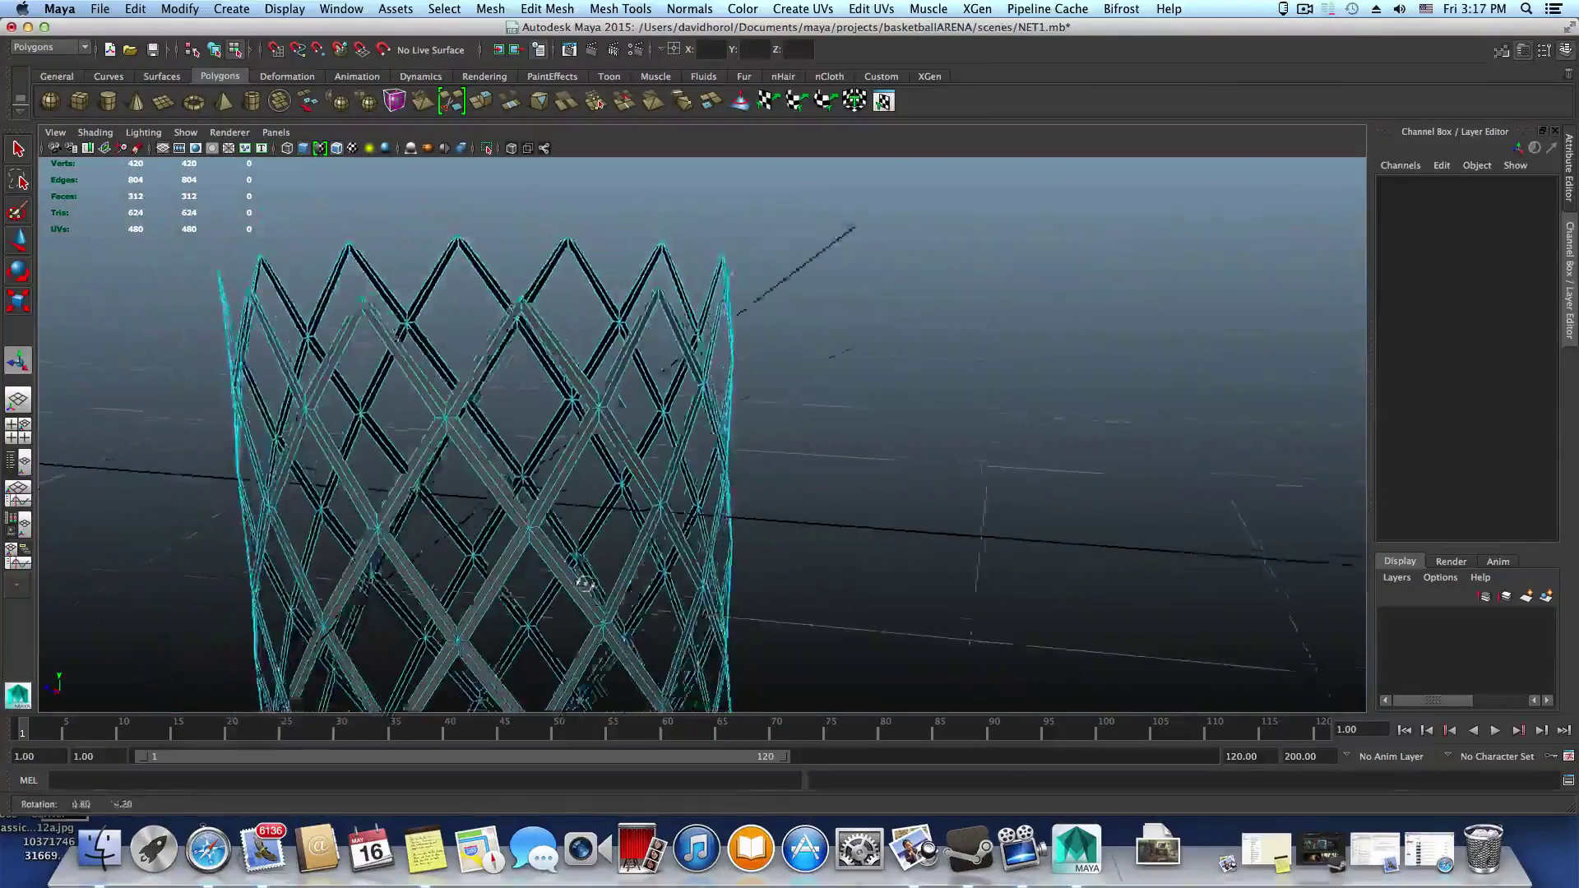
left_click_drag(585, 581, 677, 571, "alt")
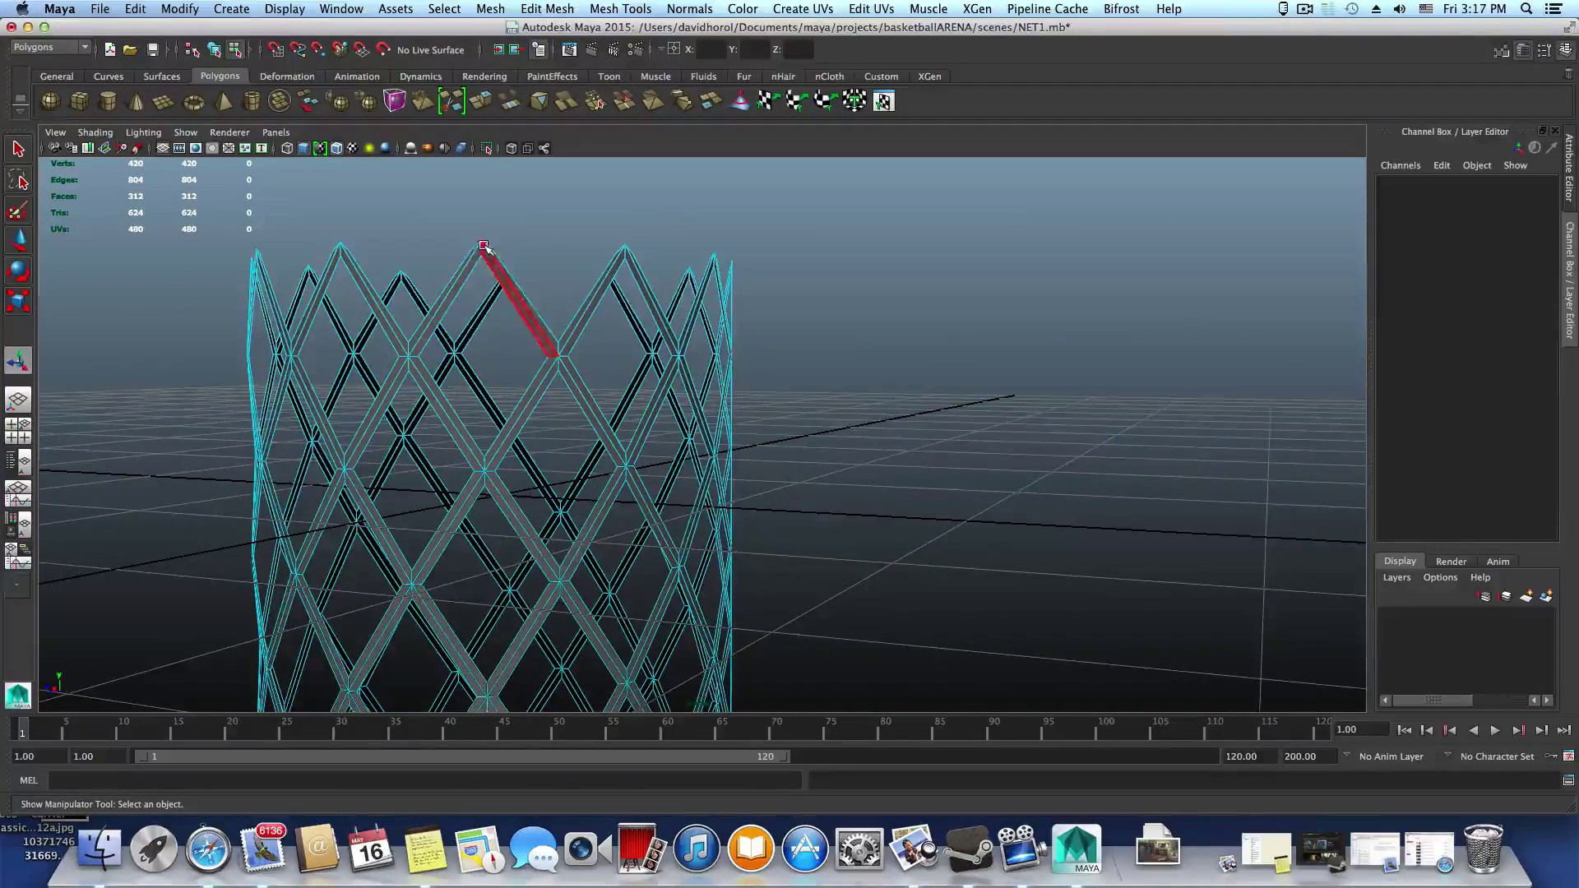
right_click_drag(917, 405, 554, 694, "alt")
left_click_drag(553, 694, 539, 617, "alt")
right_click_drag(540, 617, 849, 687, "alt")
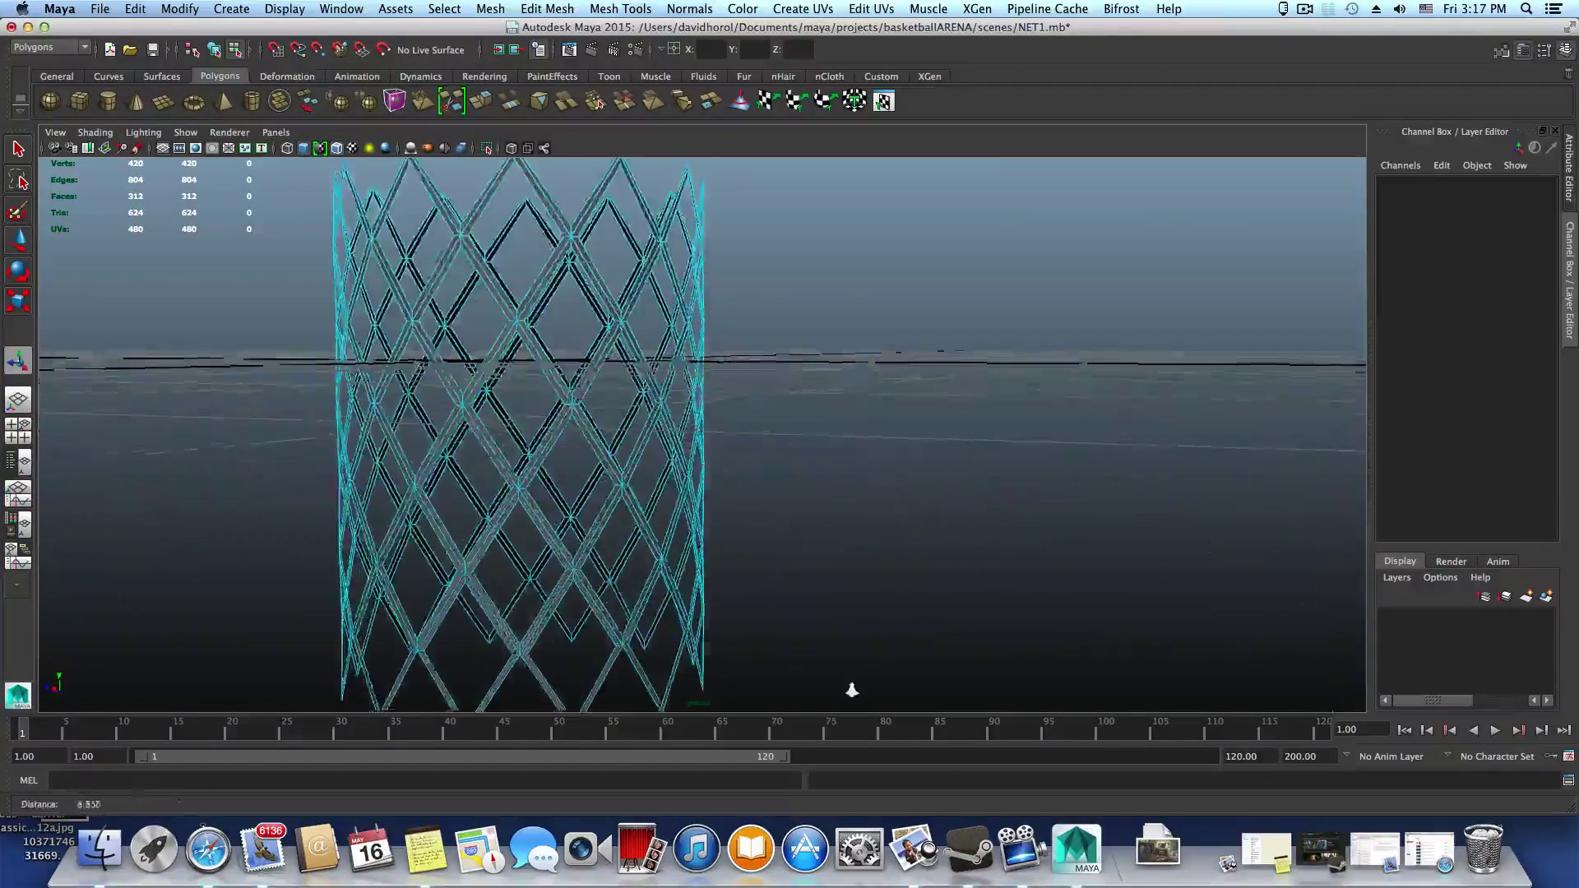
left_click_drag(849, 687, 813, 636, "alt")
right_click_drag(813, 636, 606, 614, "alt")
left_click_drag(606, 614, 606, 477, "alt")
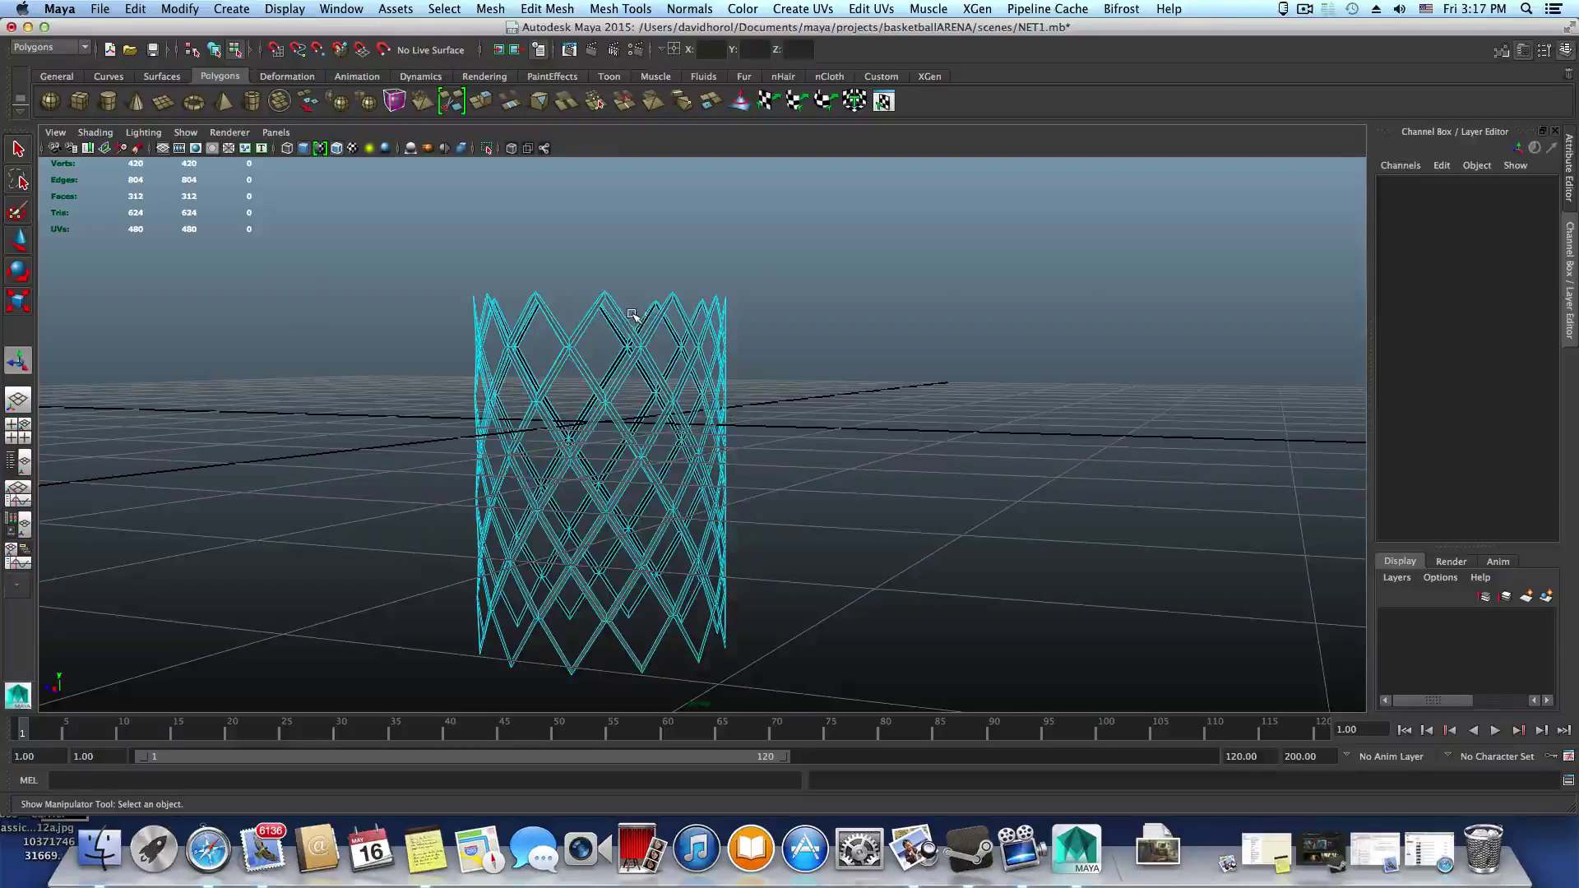
left_click_drag(549, 304, 656, 337, "alt")
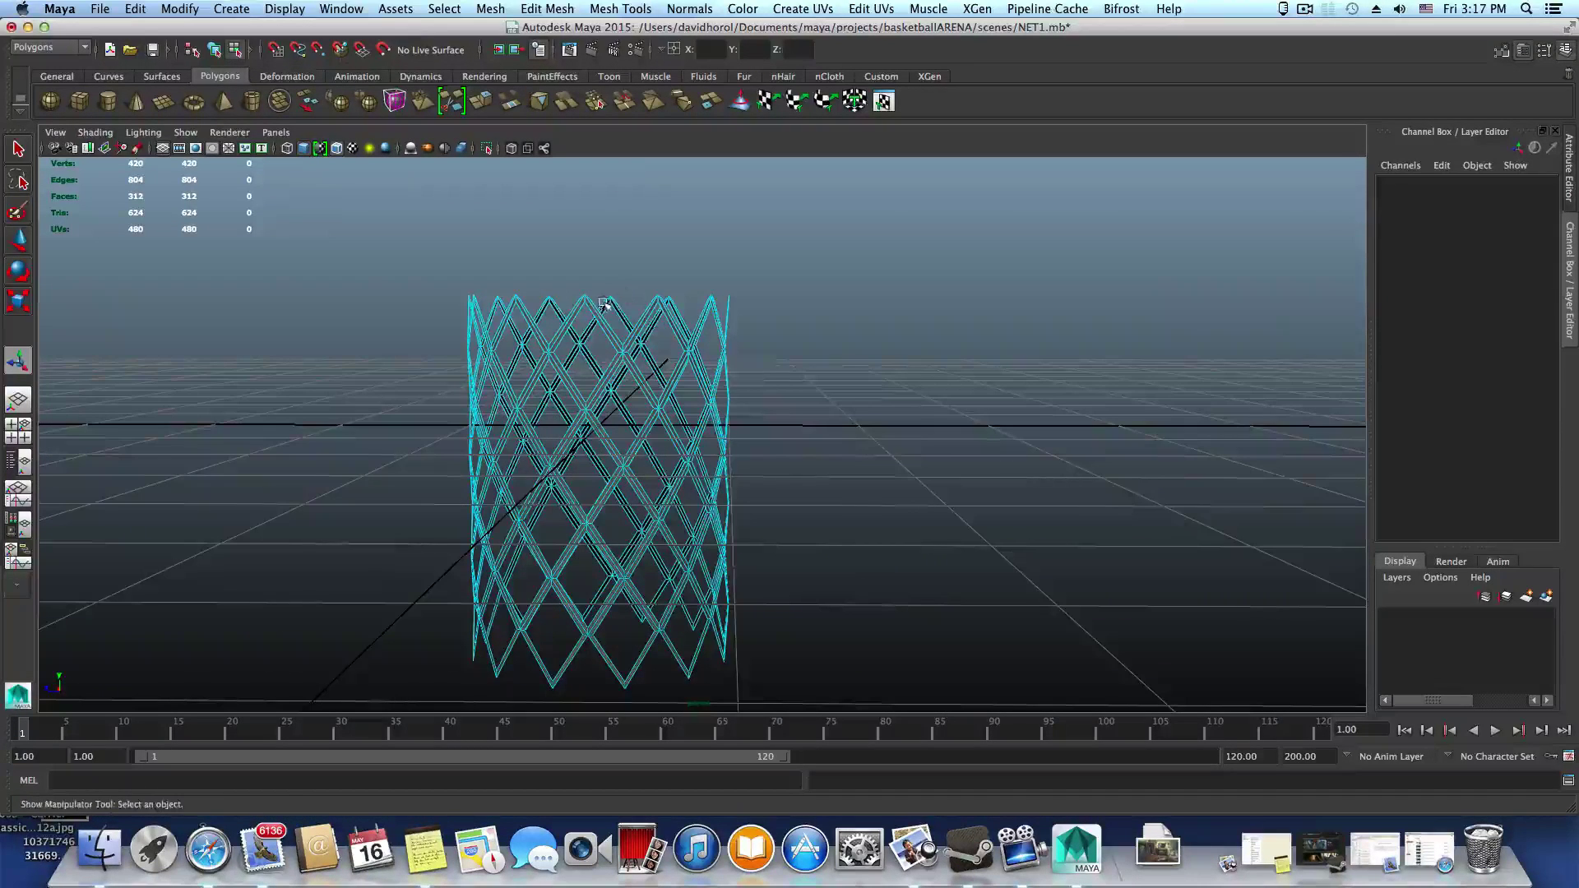
left_click_drag(564, 318, 677, 362, "alt")
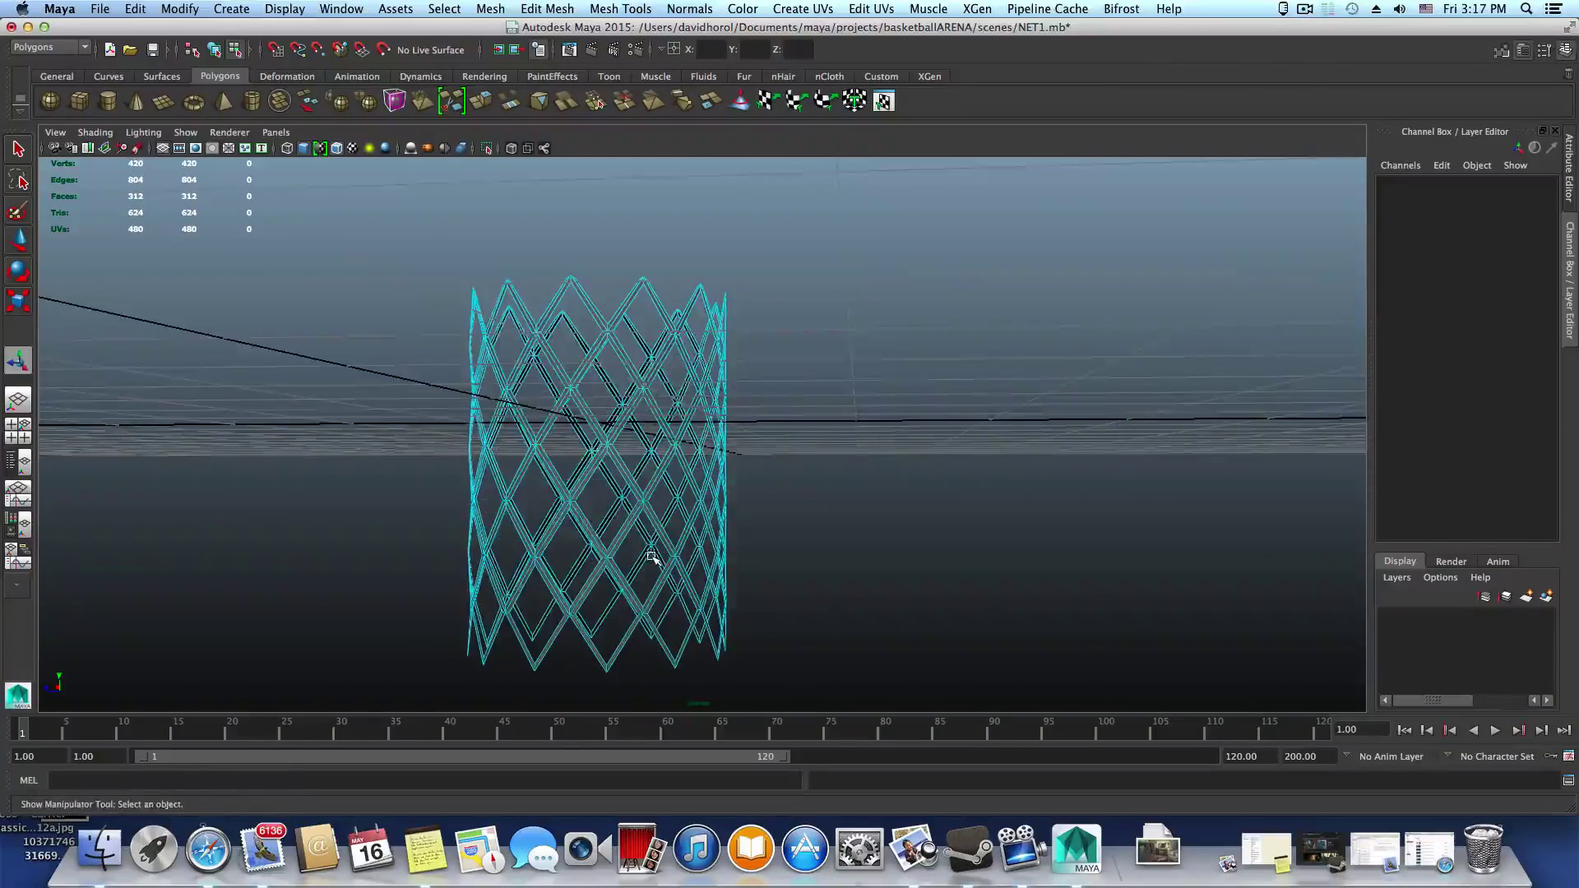
Inspect the net's top and bottom rows from several angles and distances, comparing how their strand points end
left_click_drag(650, 556, 638, 554, "alt")
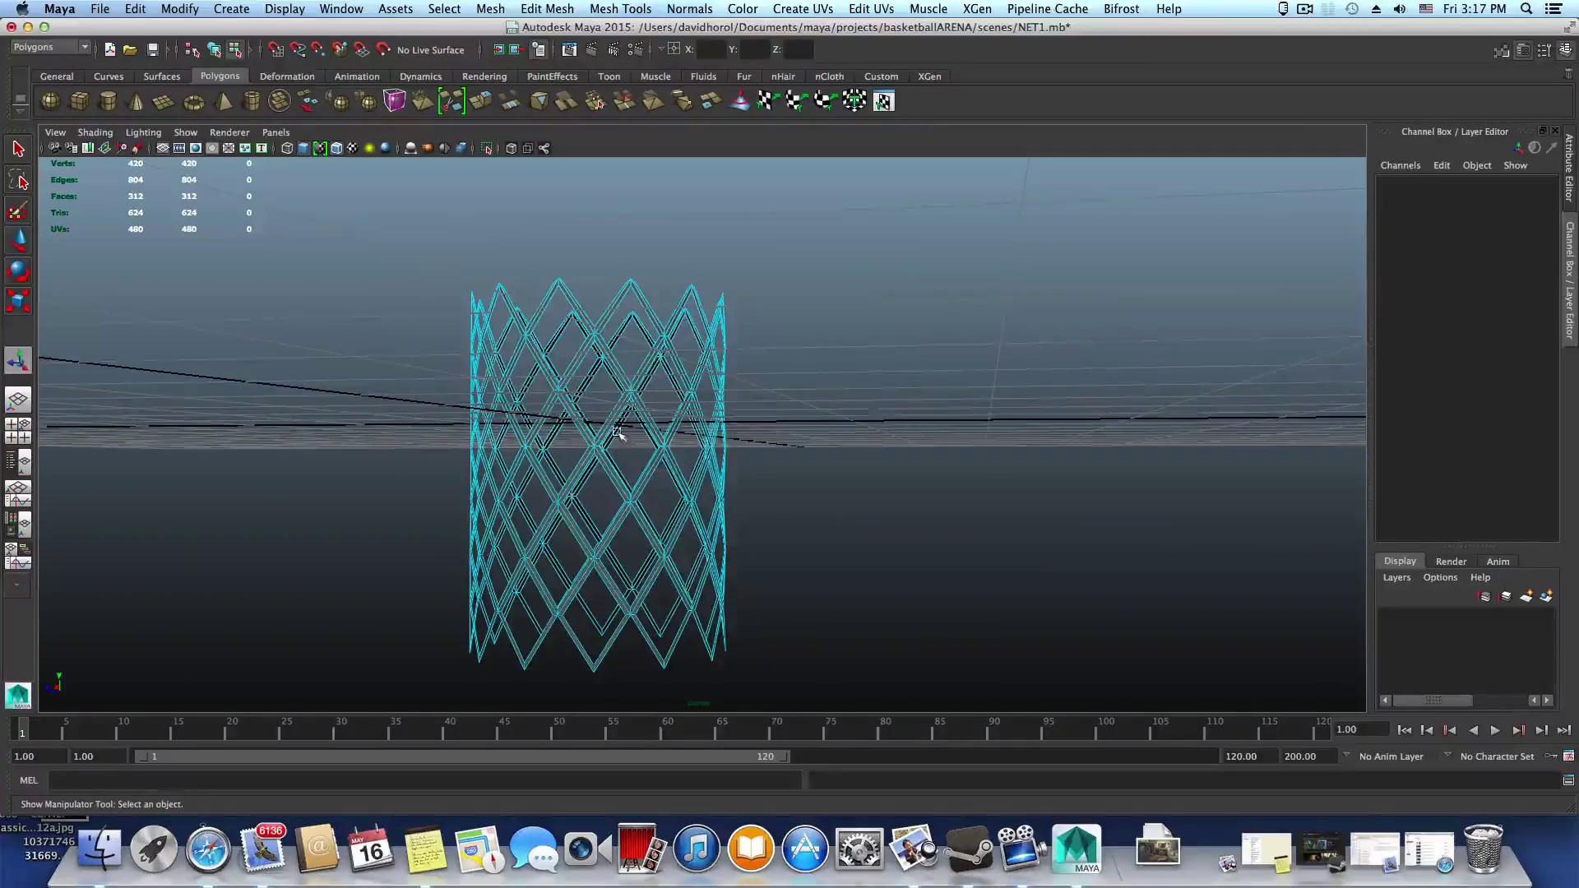
left_click_drag(617, 431, 567, 425, "alt")
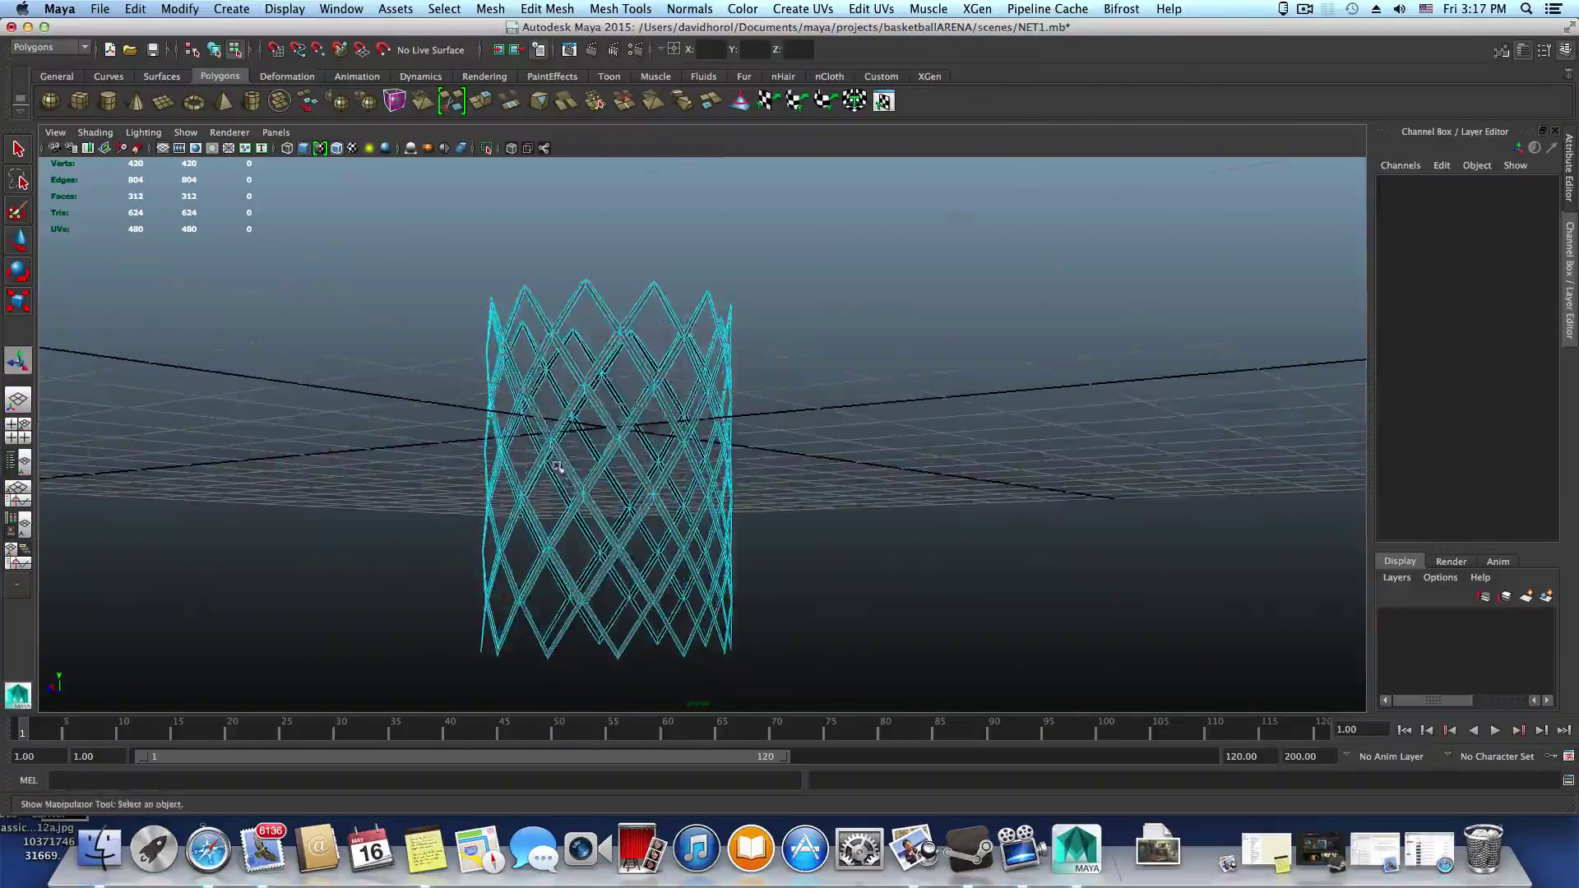
right_click_drag(558, 466, 757, 588, "alt")
middle_click_drag(757, 588, 793, 572, "alt")
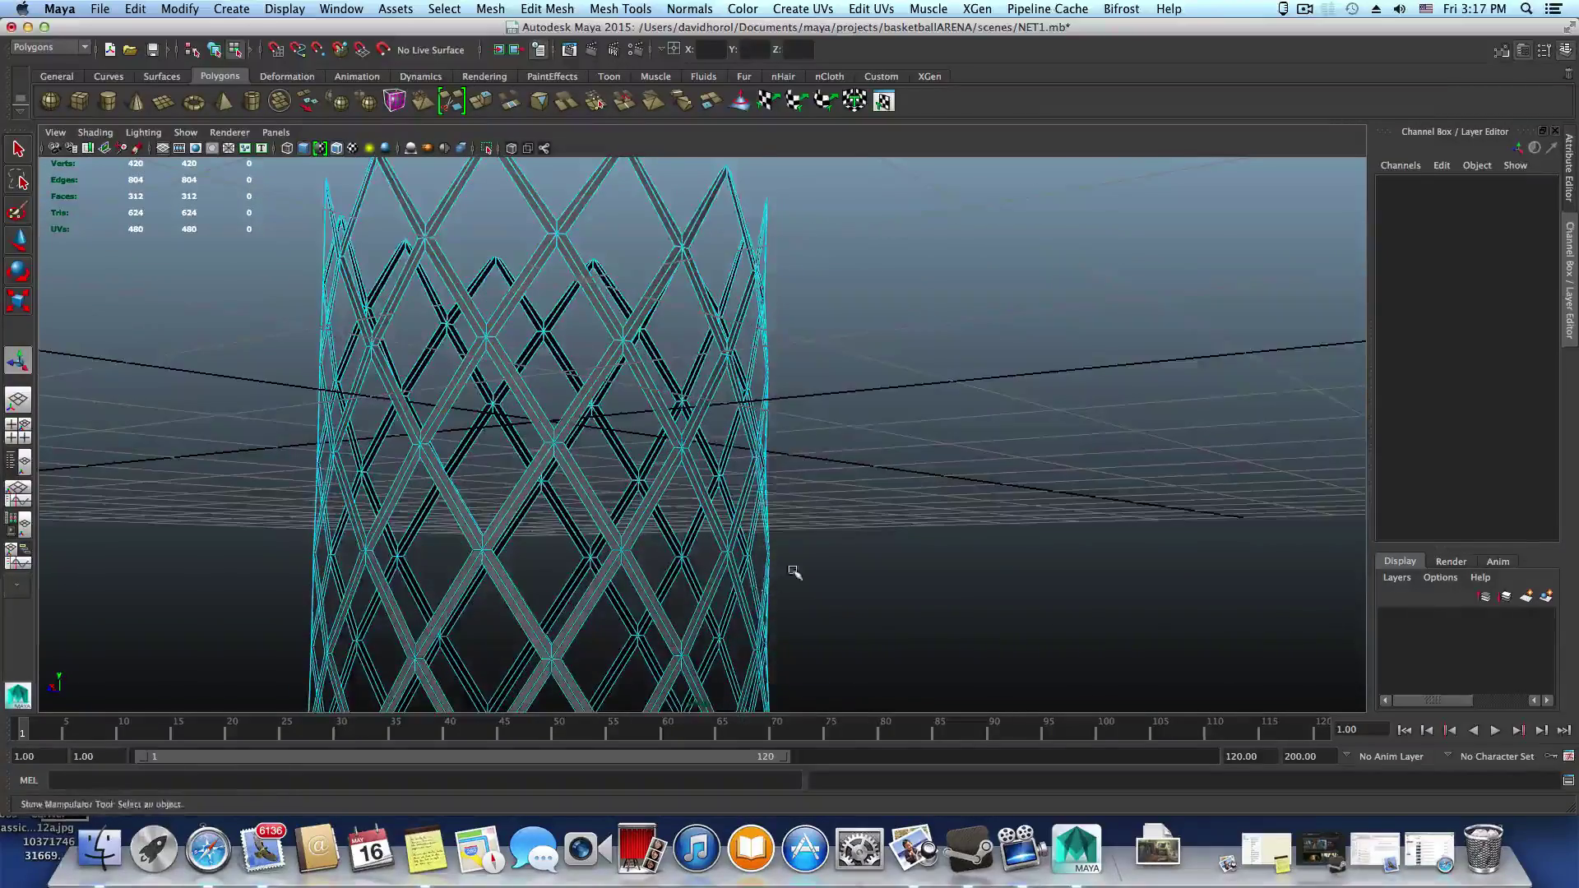
right_click_drag(793, 571, 694, 546, "alt")
middle_click_drag(687, 532, 675, 434, "alt")
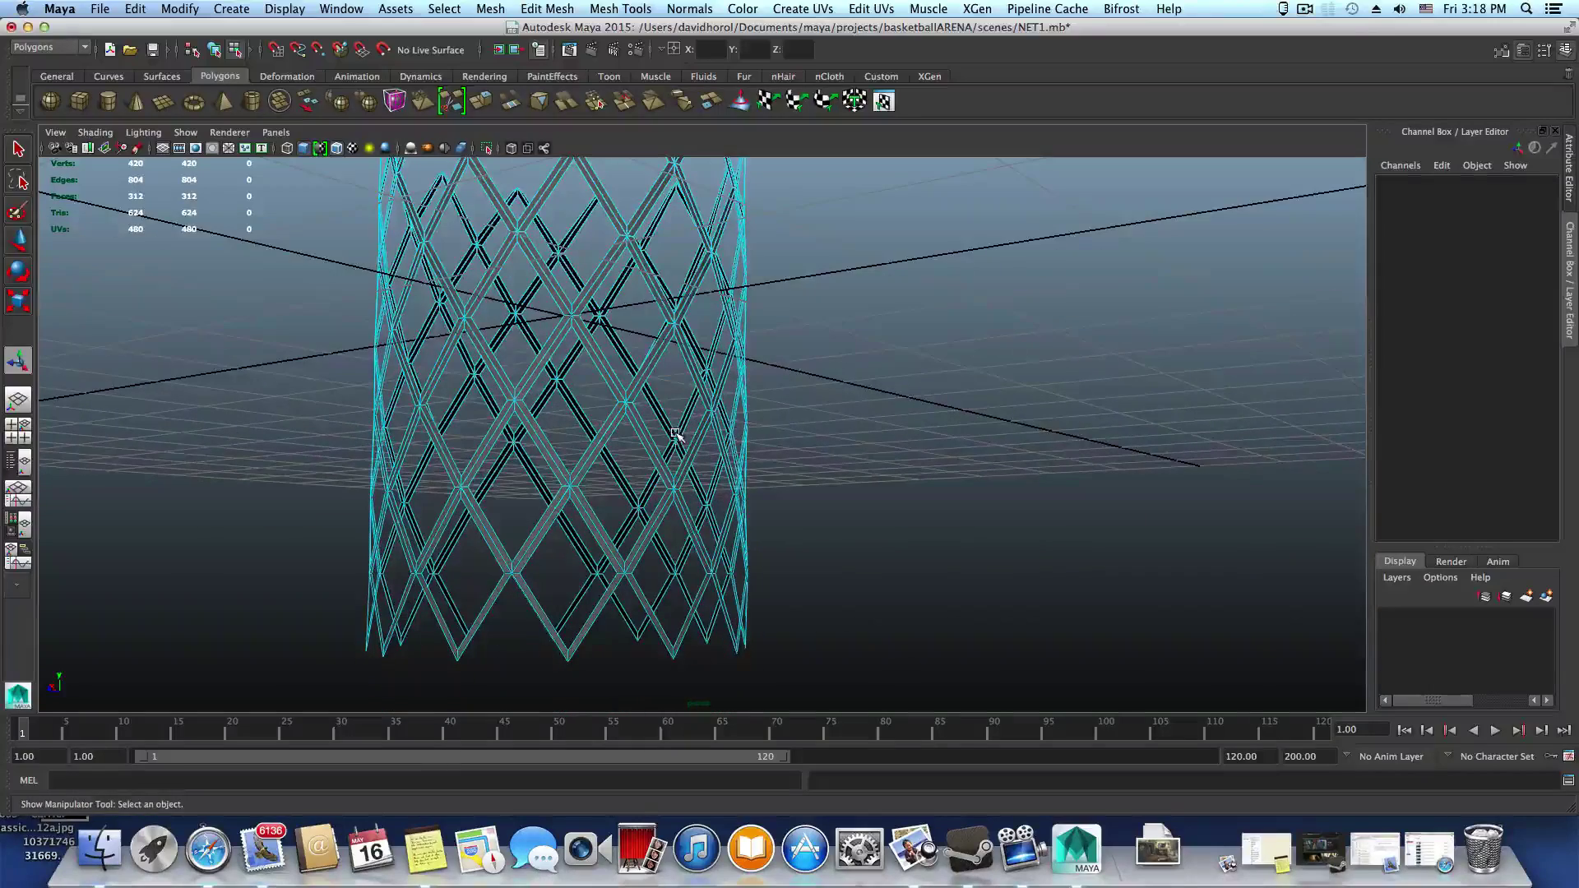
middle_click_drag(688, 537, 688, 521, "alt")
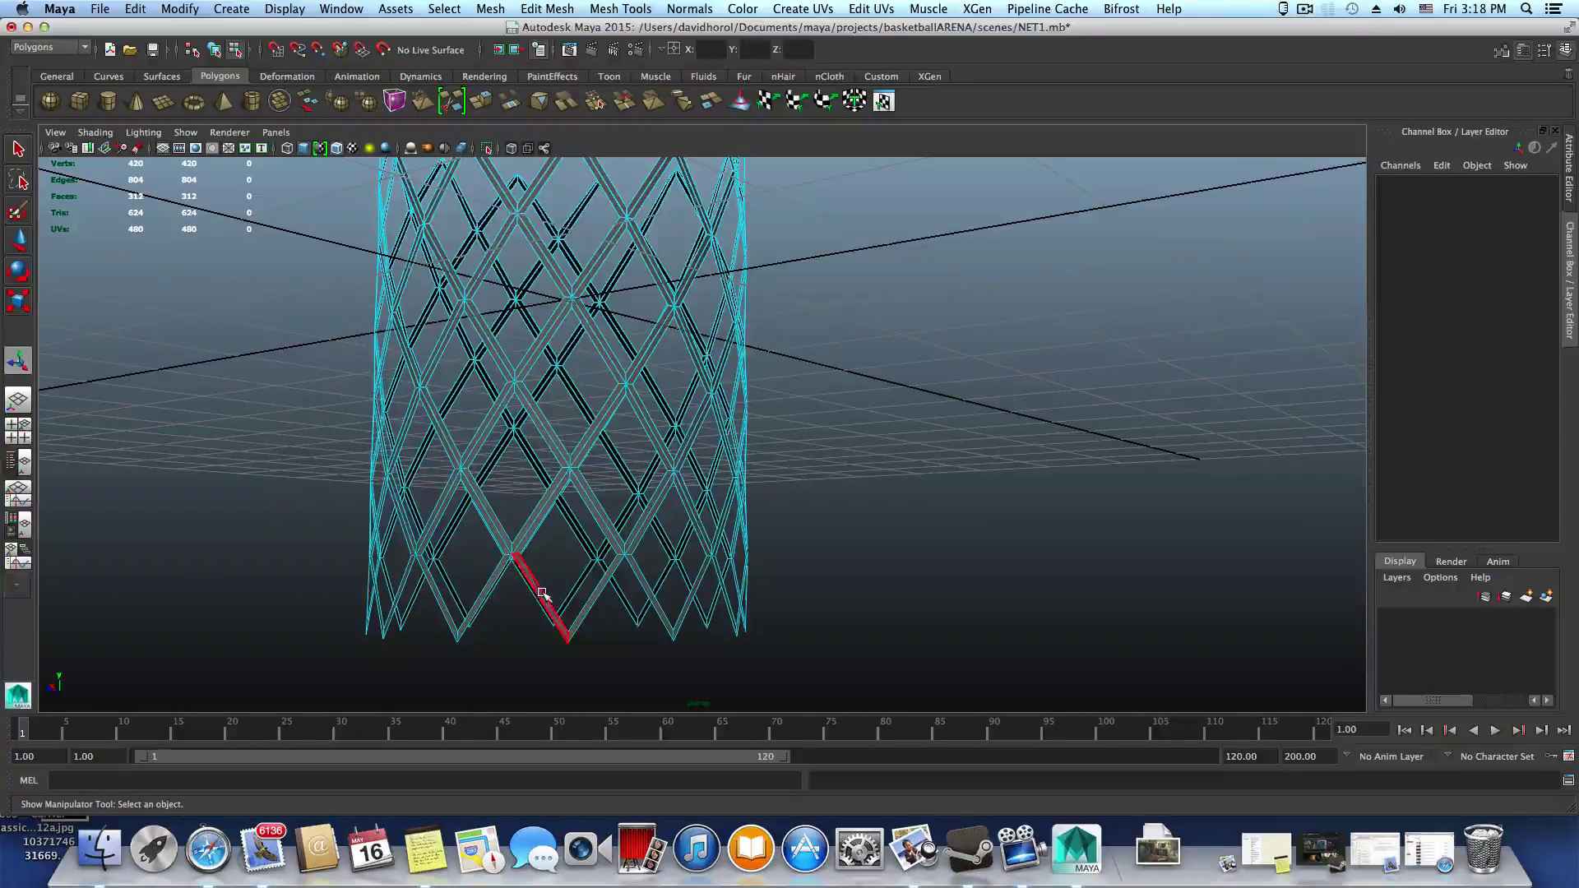
mouse_move(542, 593)
right_mouse_down("alt")
mouse_move(521, 645)
mouse_move(592, 617)
mouse_move(516, 604)
right_mouse_up("alt")
left_click_drag(516, 605, 586, 638, "alt")
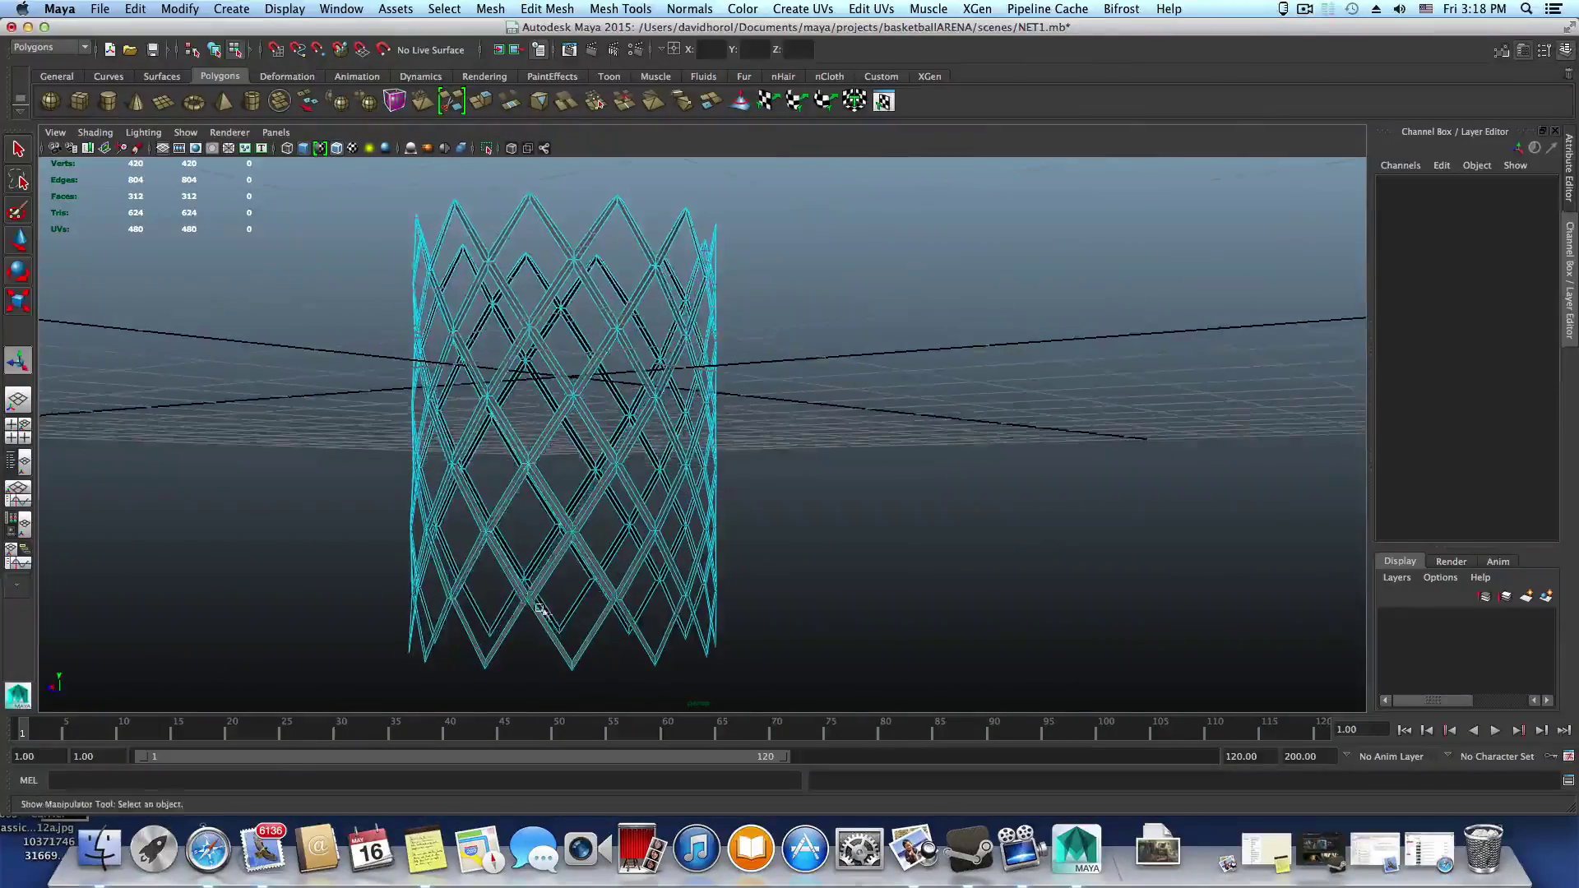
Delete the topmost zigzag row of strand faces around the net
right_click(591, 225)
left_click_drag(585, 250, 515, 265, "alt")
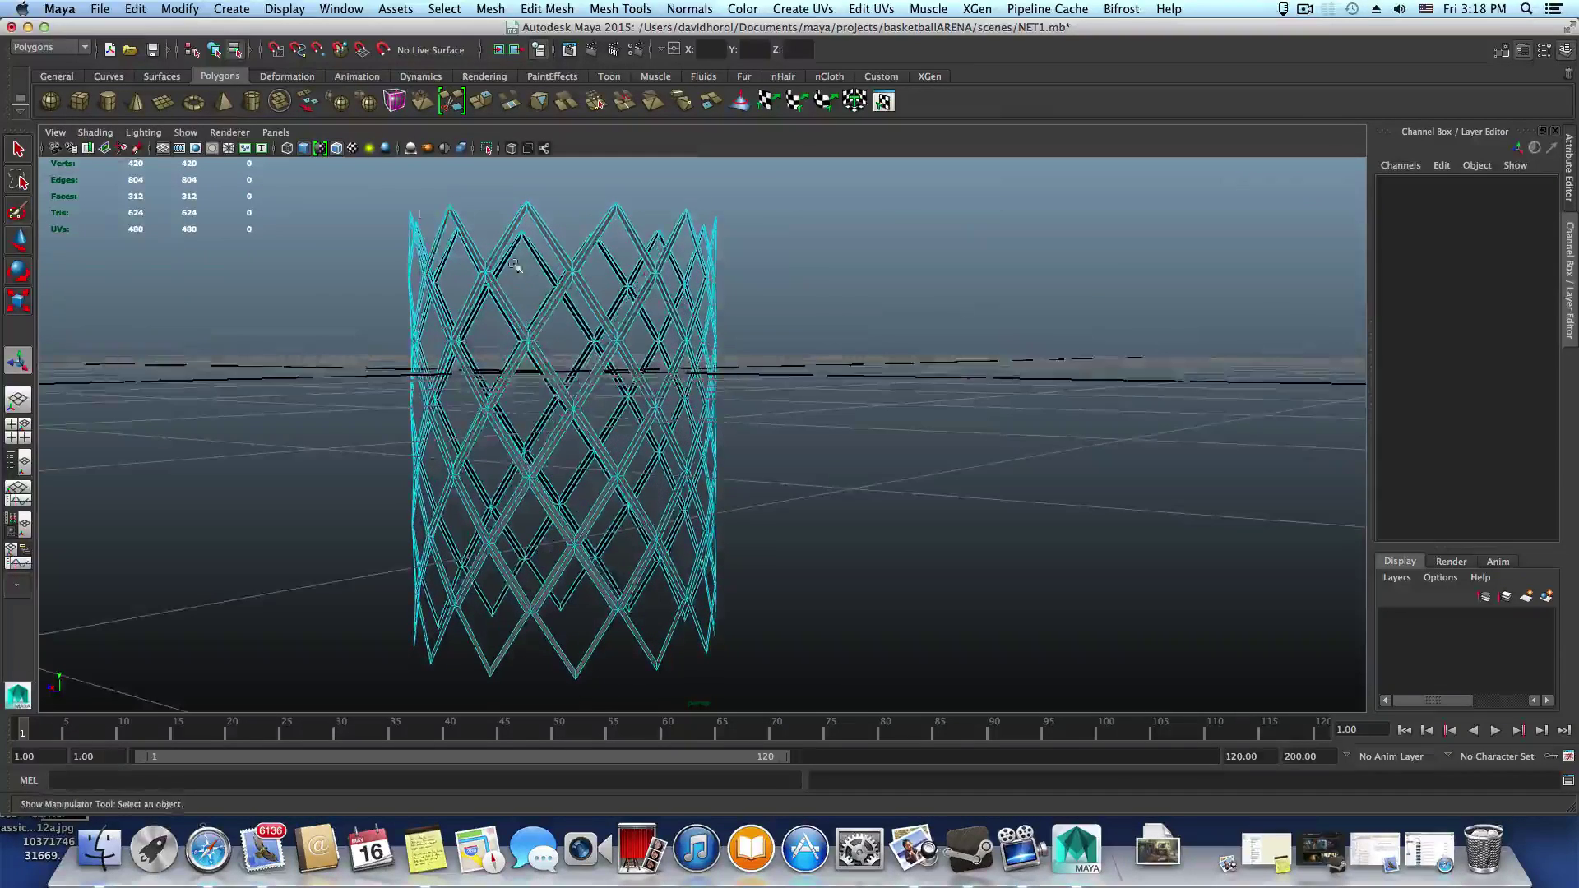
left_click_drag(378, 204, 864, 252)
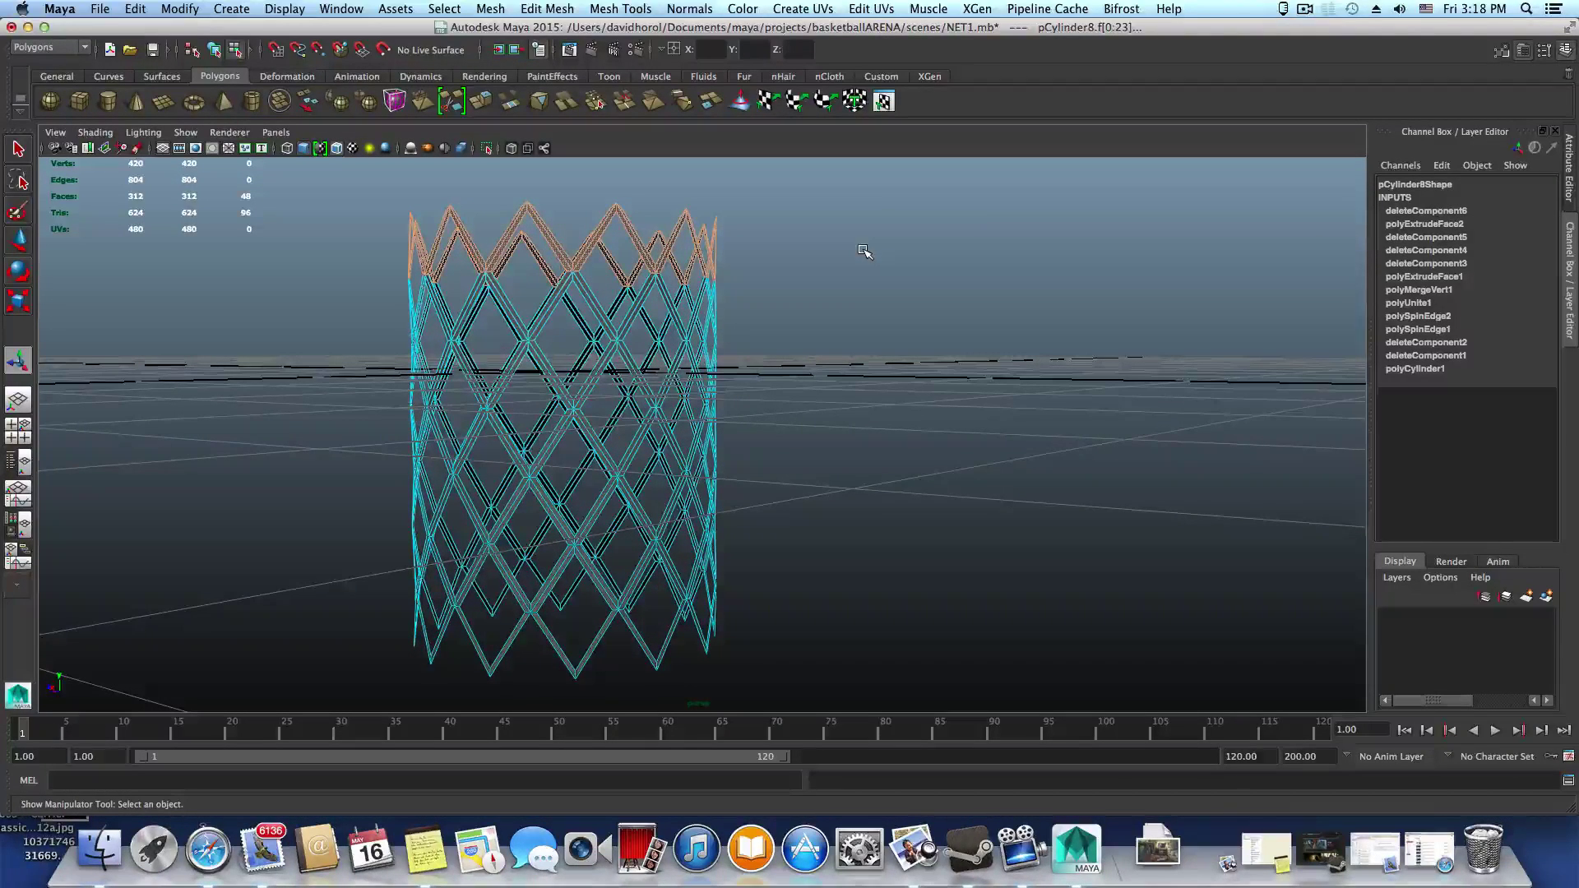
key("Delete")
Extract the bottom zigzag row of strand faces into a separate mesh
left_click_drag(757, 568, 598, 454, "alt")
left_click_drag(387, 521, 808, 606)
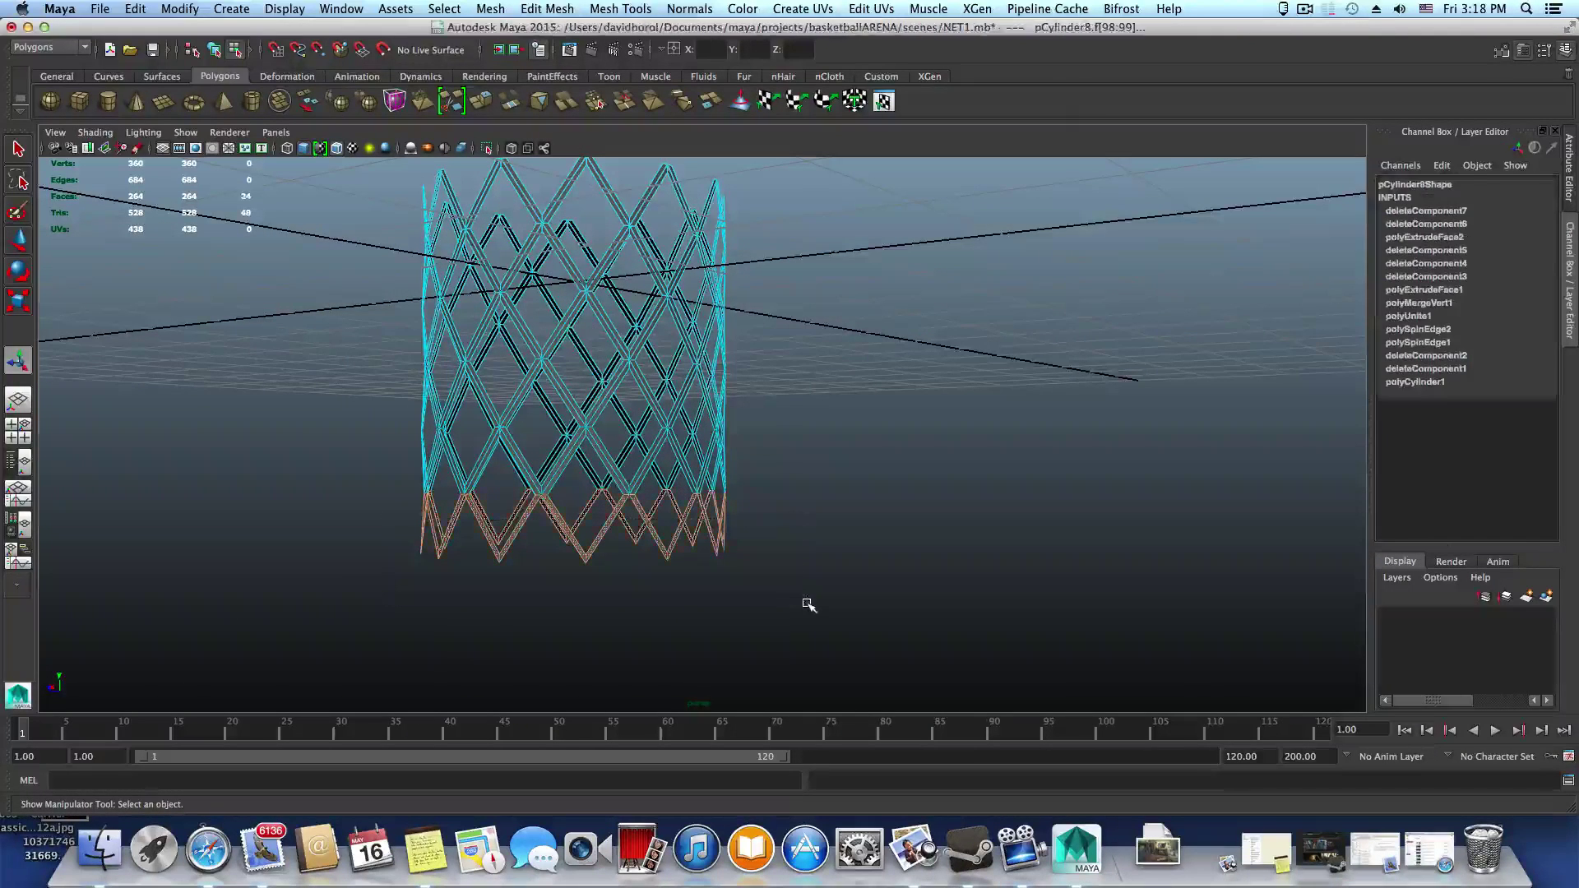
left_click(491, 9)
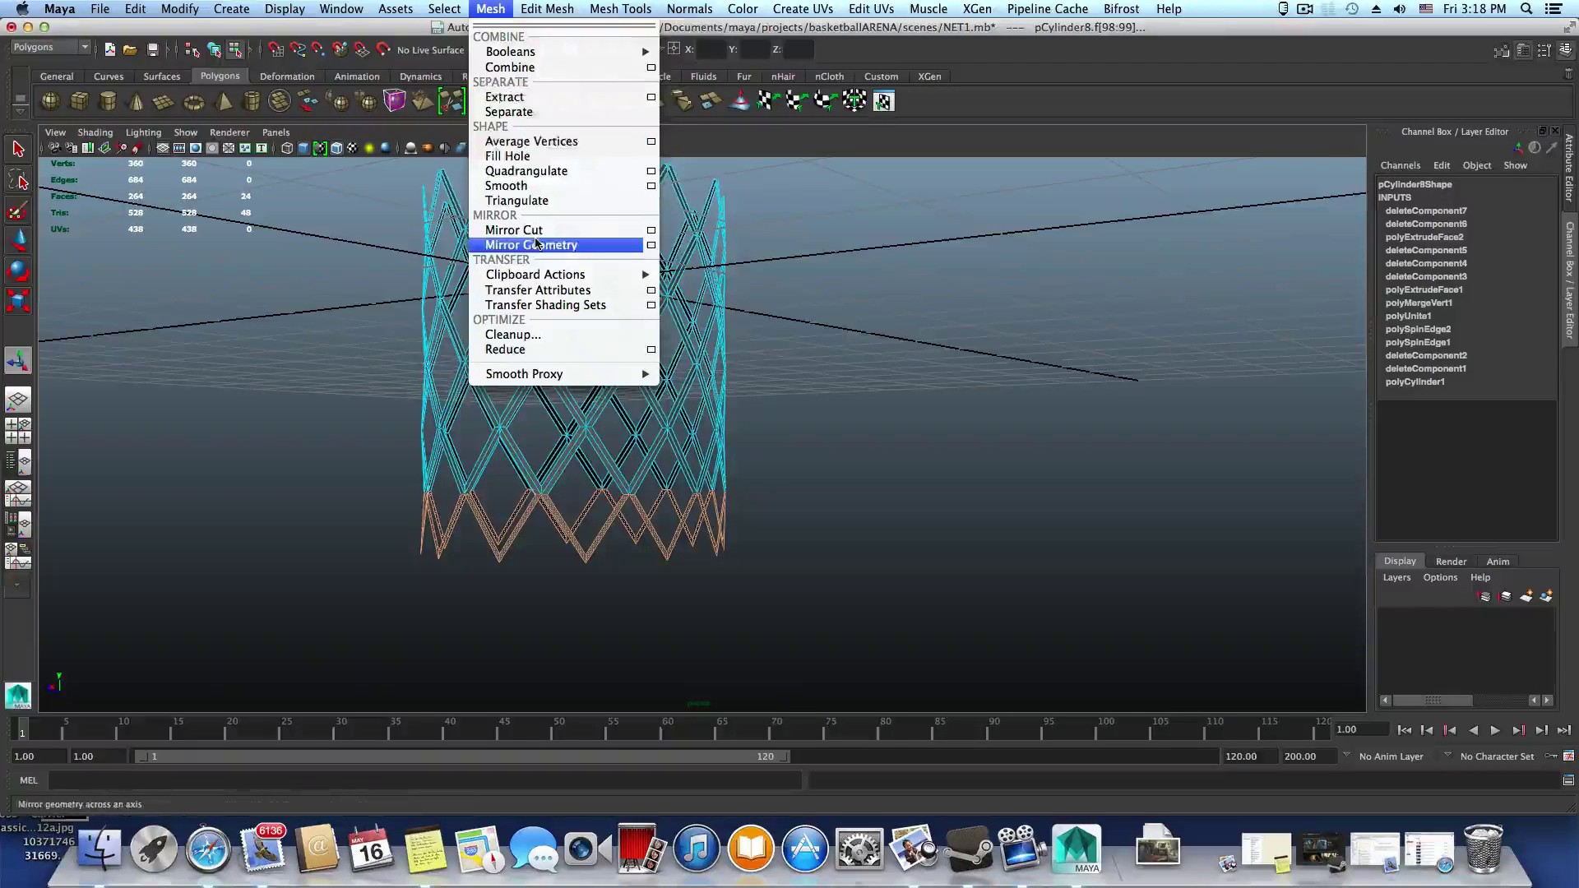
left_click(497, 97)
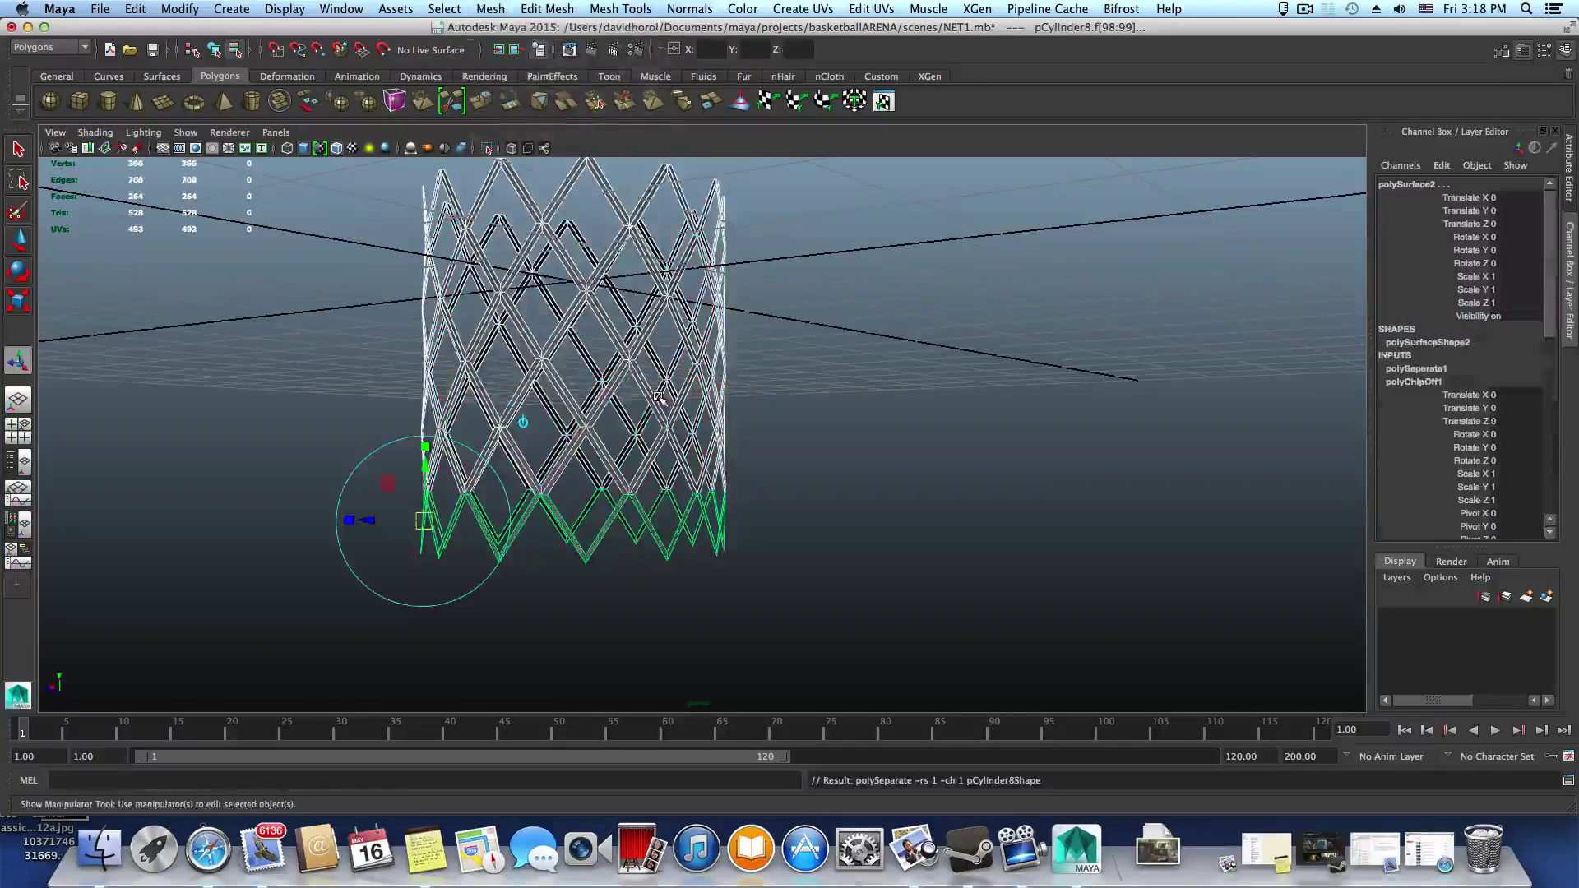
Duplicate the extracted bottom row in object mode and raise the copy above the net's top to Translate Y 2.569
key("F8")
left_click(617, 540)
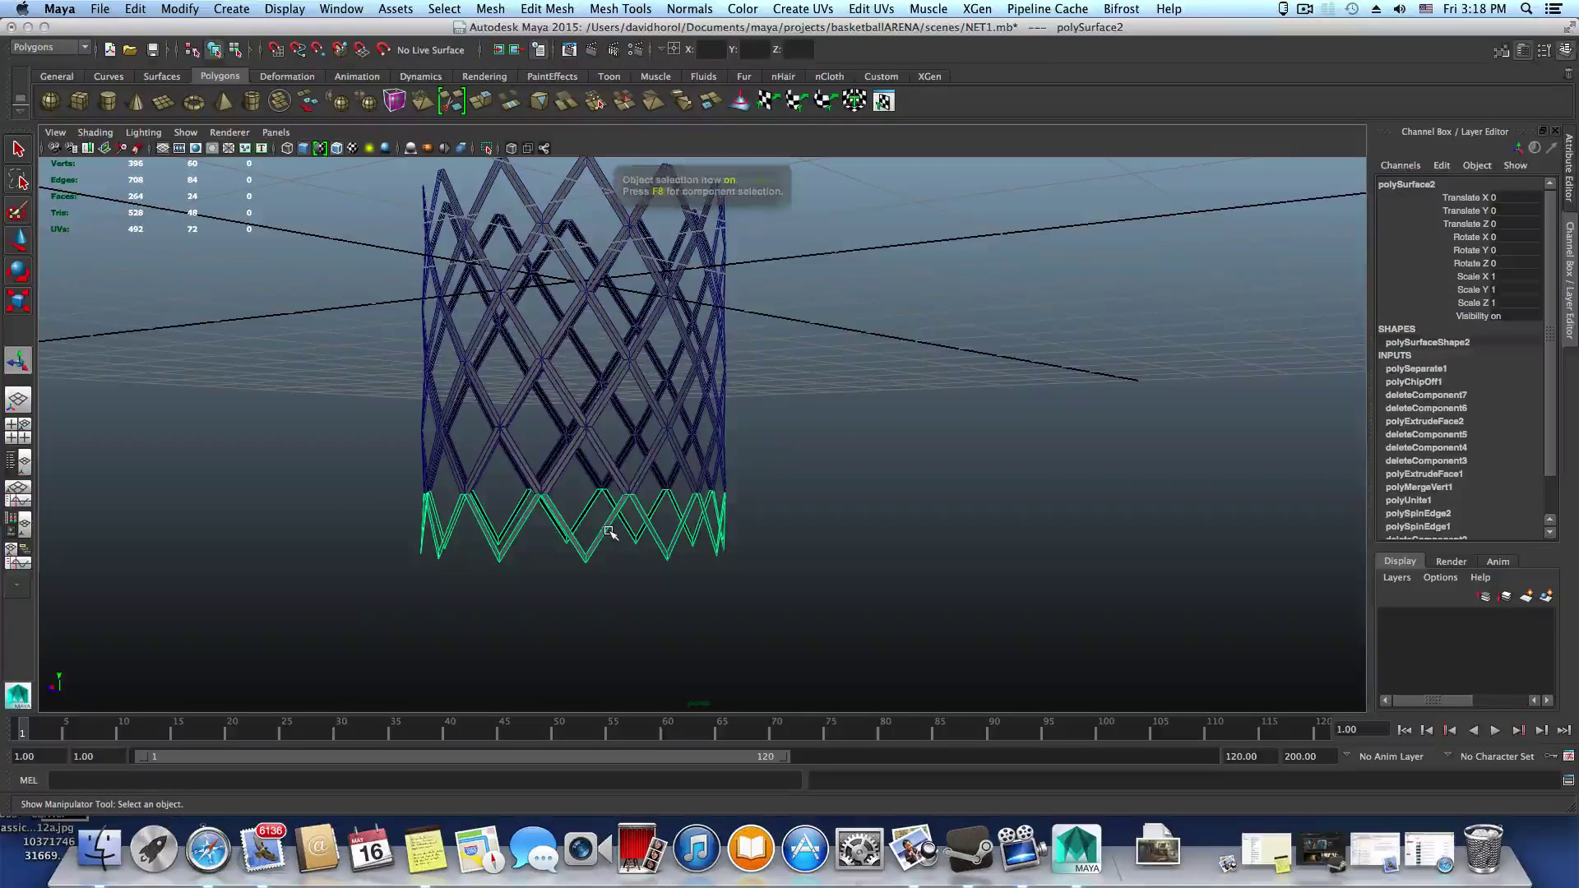
key("ctrl+d")
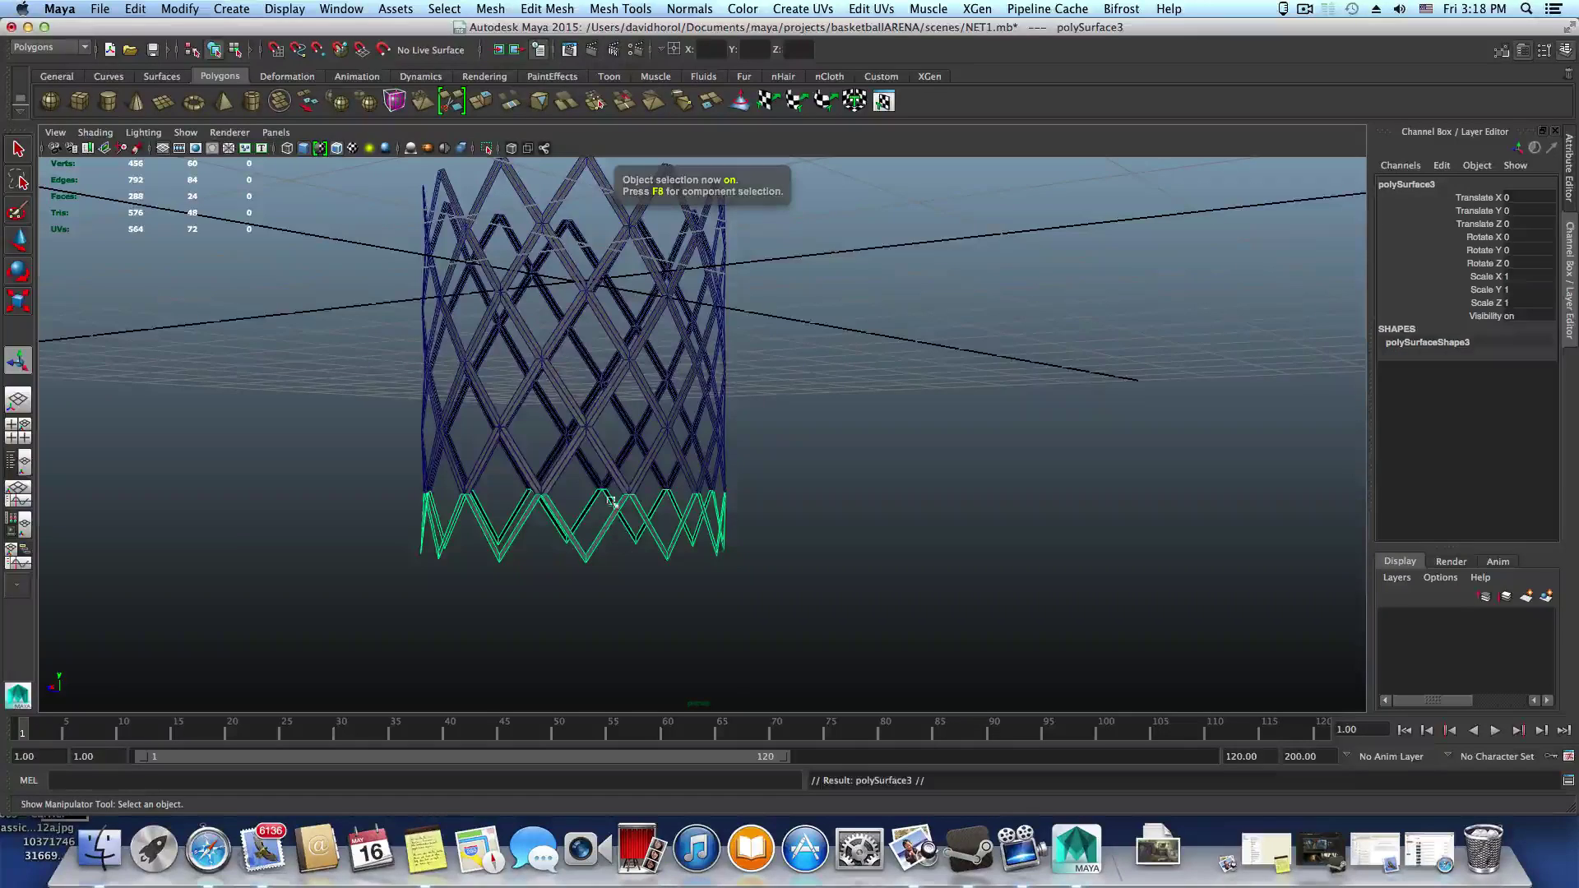
left_click_drag(621, 544, 609, 477, "alt")
key("w")
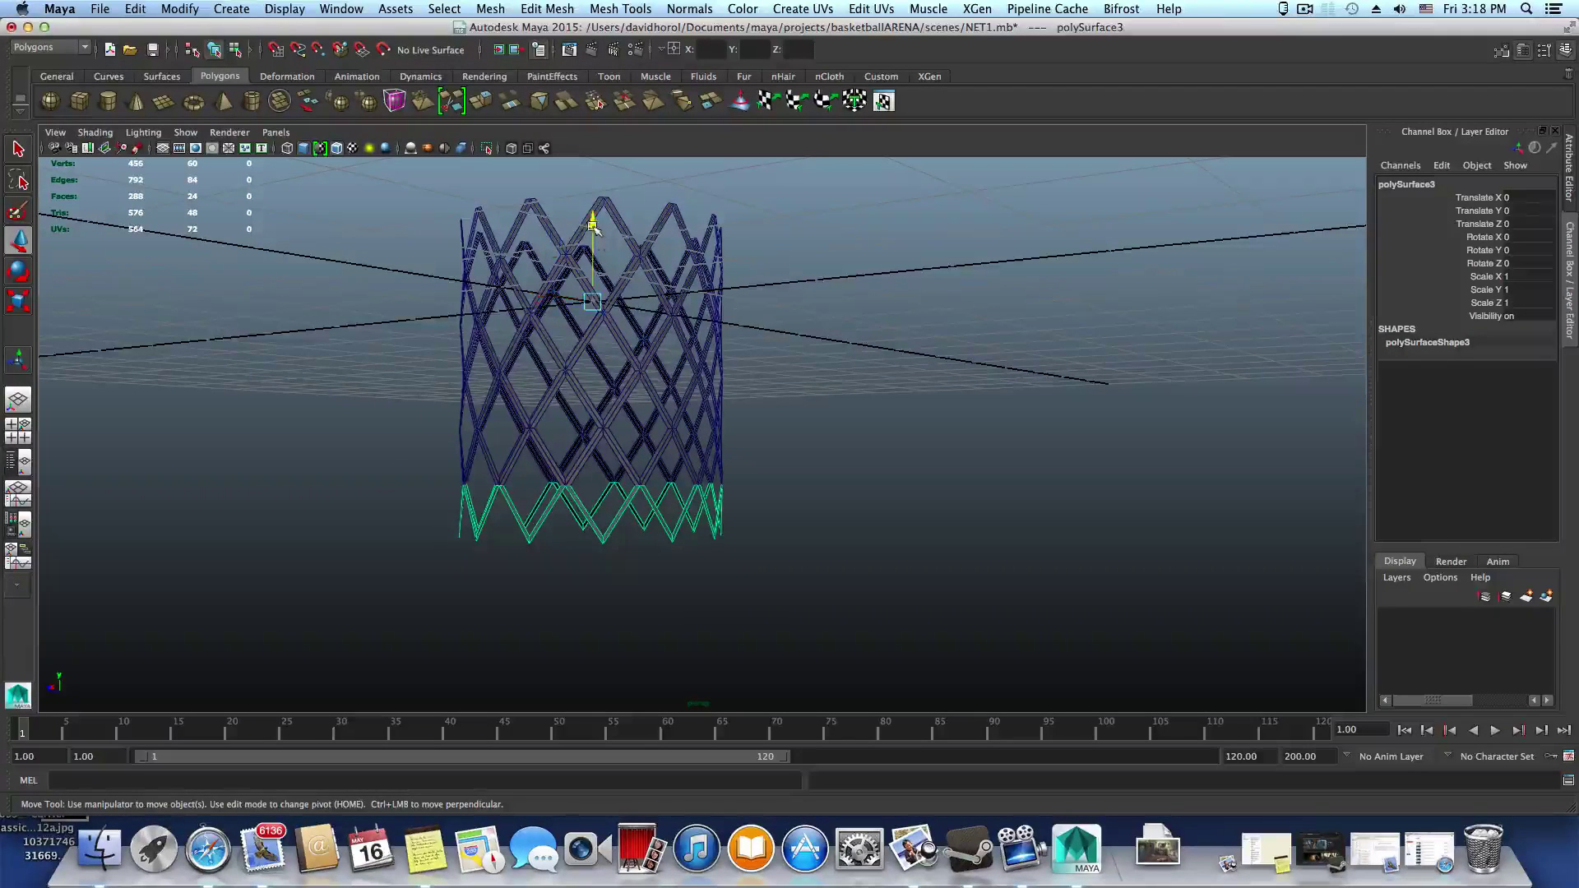
left_click_drag(592, 223, 593, 43)
left_click_drag(626, 284, 633, 374, "alt")
left_click_drag(598, 205, 601, 141)
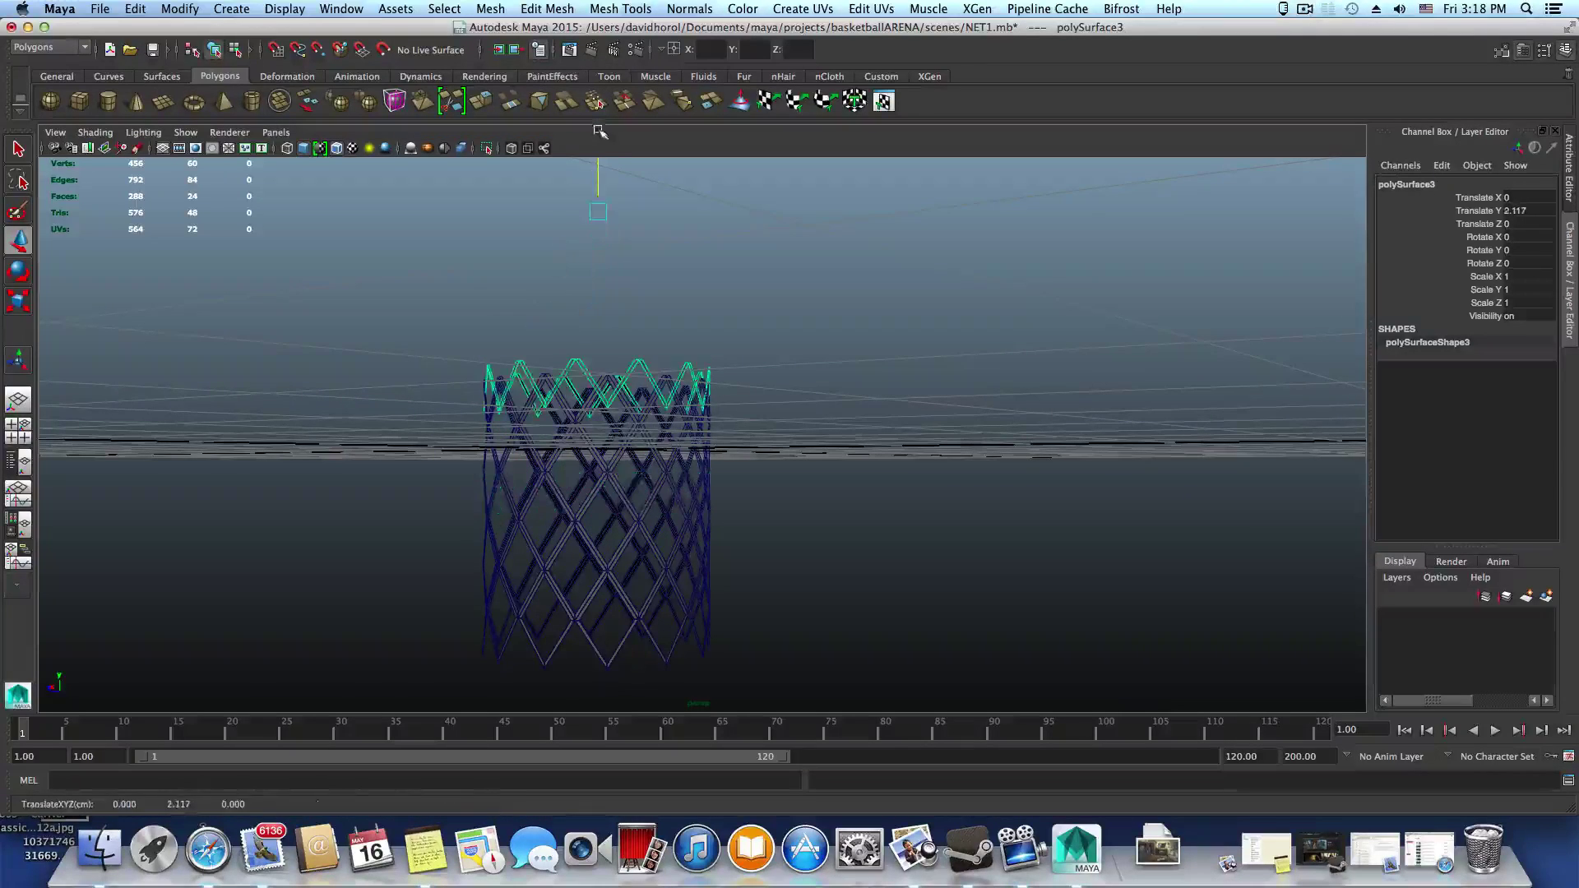
left_click_drag(694, 320, 657, 460, "alt")
left_click_drag(609, 305, 608, 254)
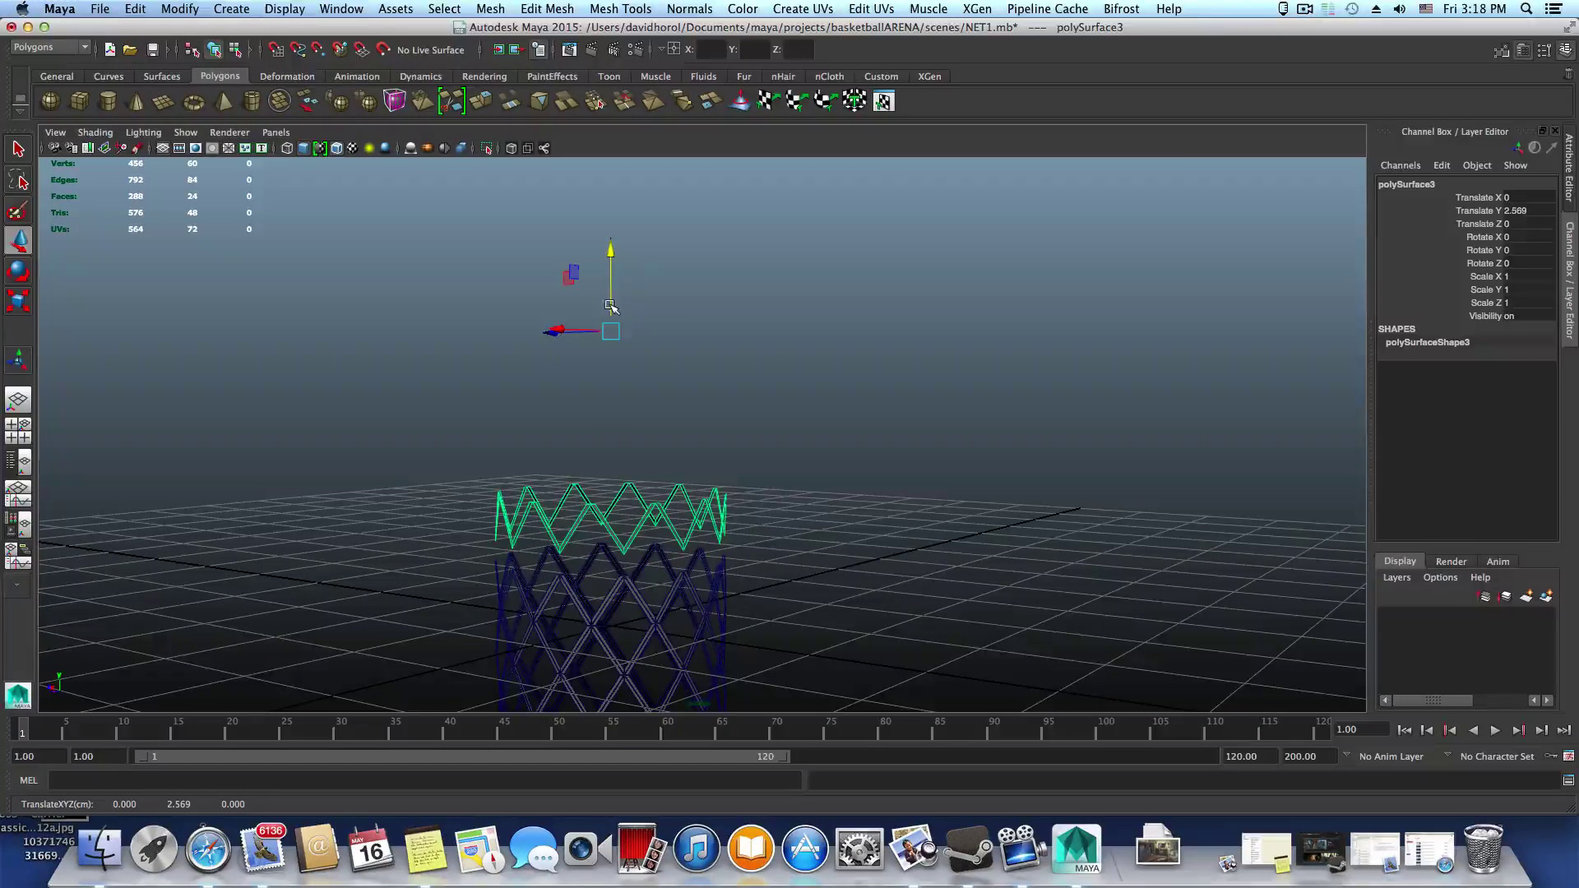
Center the copied row's pivot and move the pivot up to the row's top edge
left_click(179, 8)
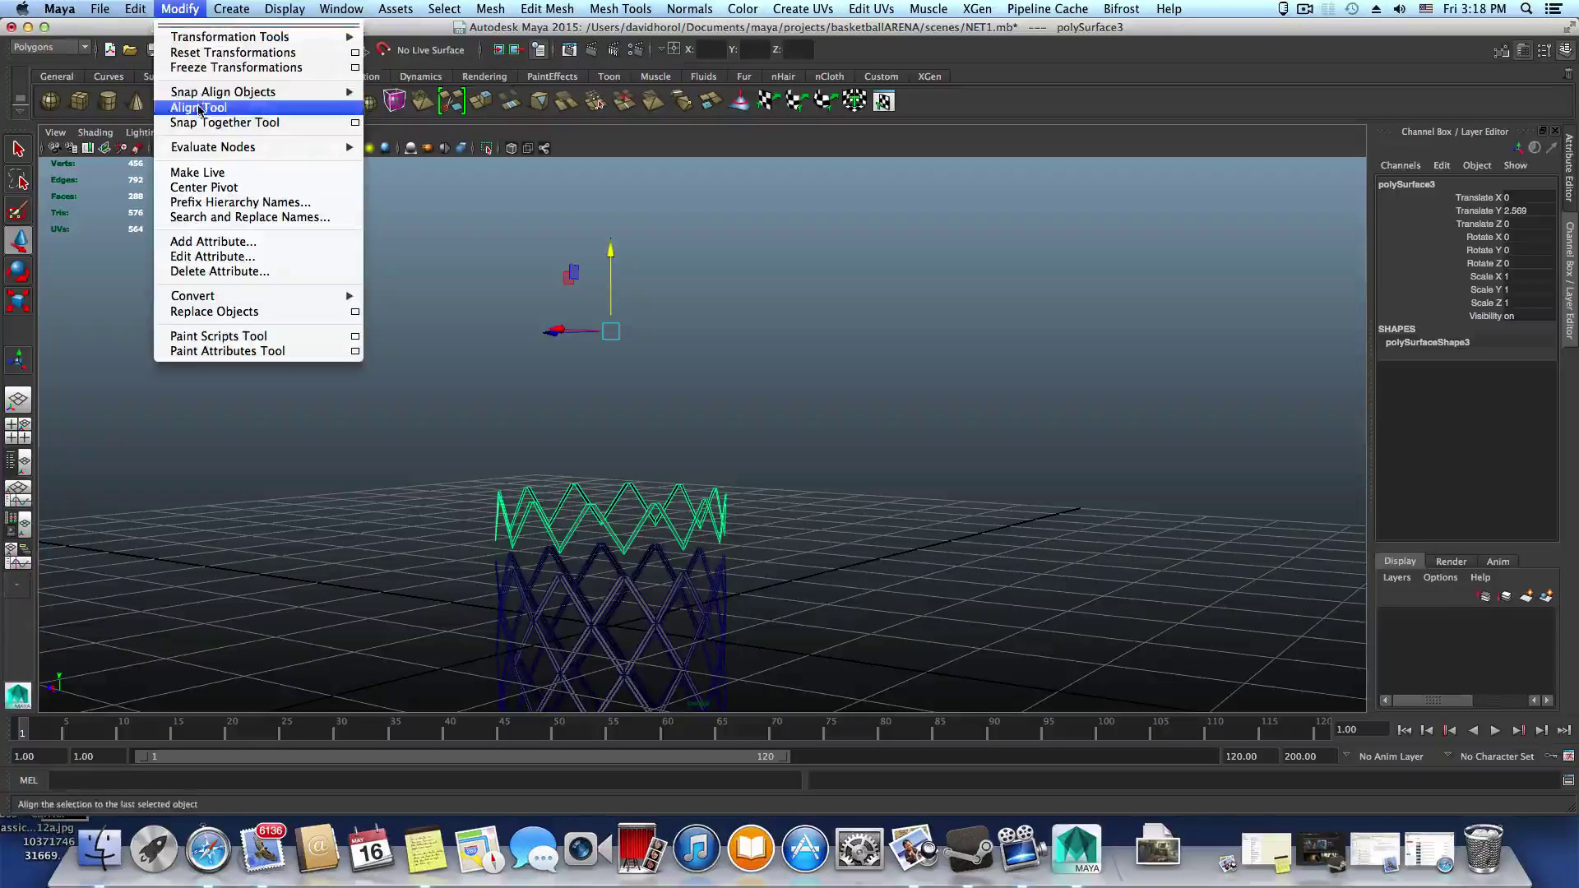
left_click(203, 187)
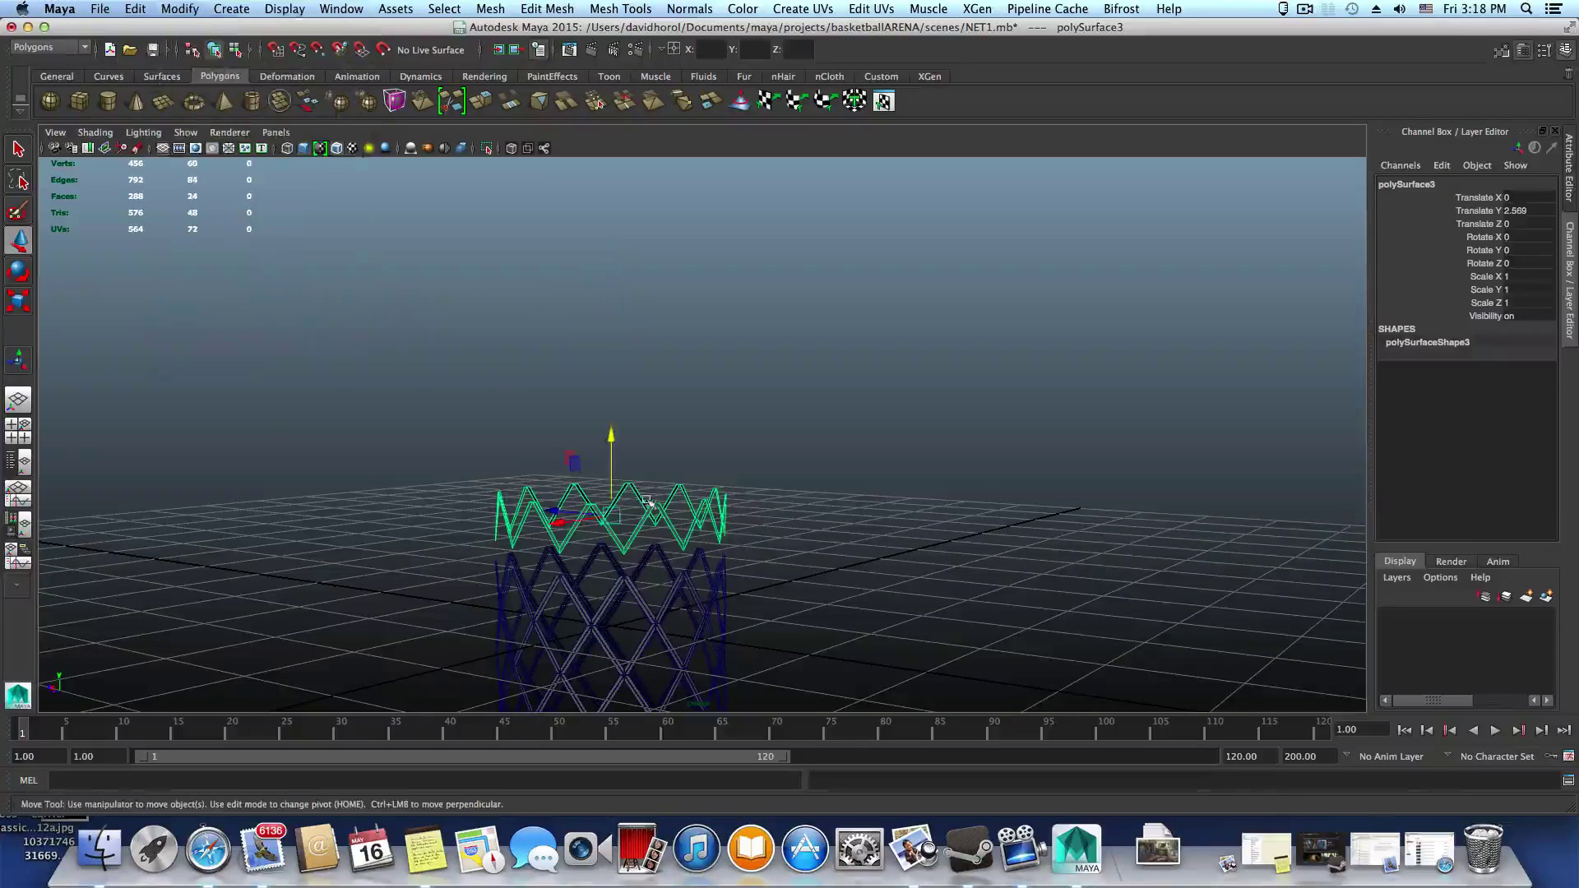
left_click_drag(649, 503, 738, 423, "alt")
key("Home")
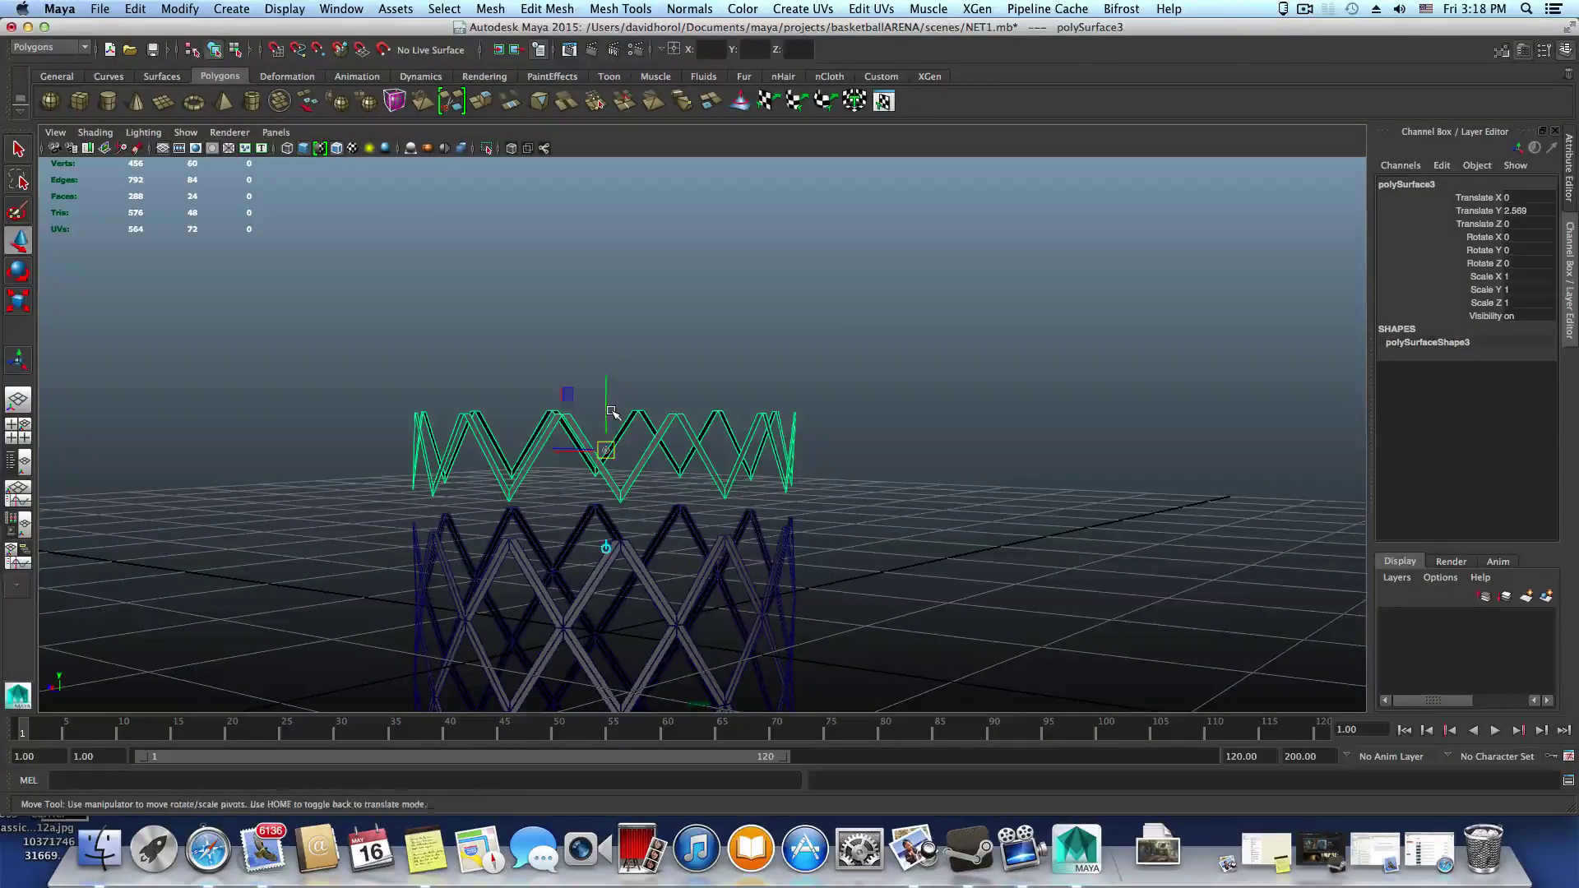
left_click_drag(606, 449, 605, 413)
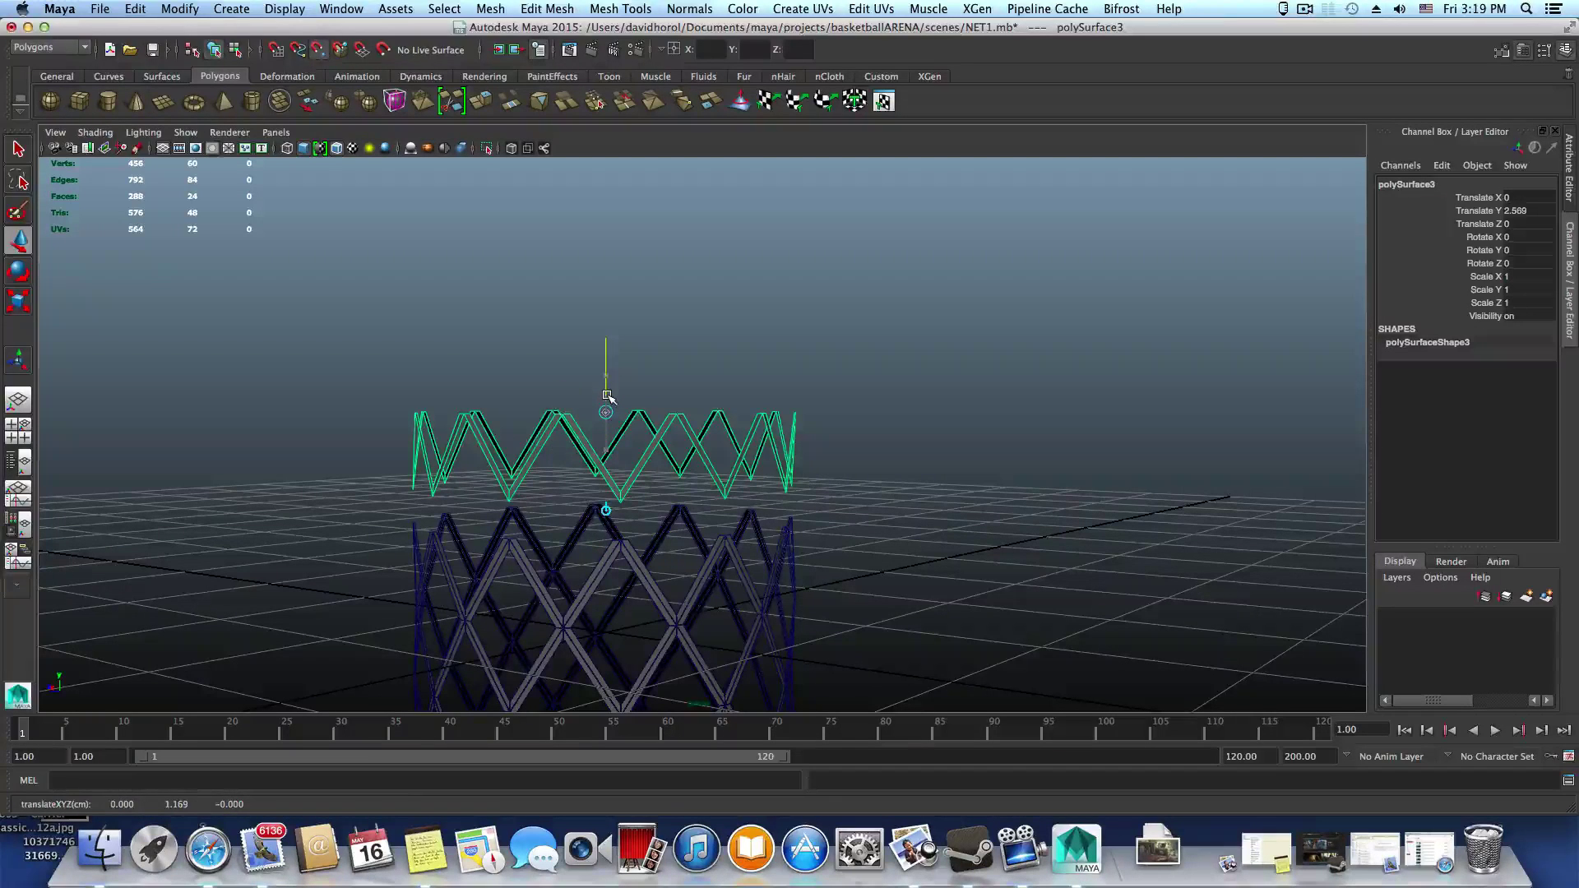
key("Home")
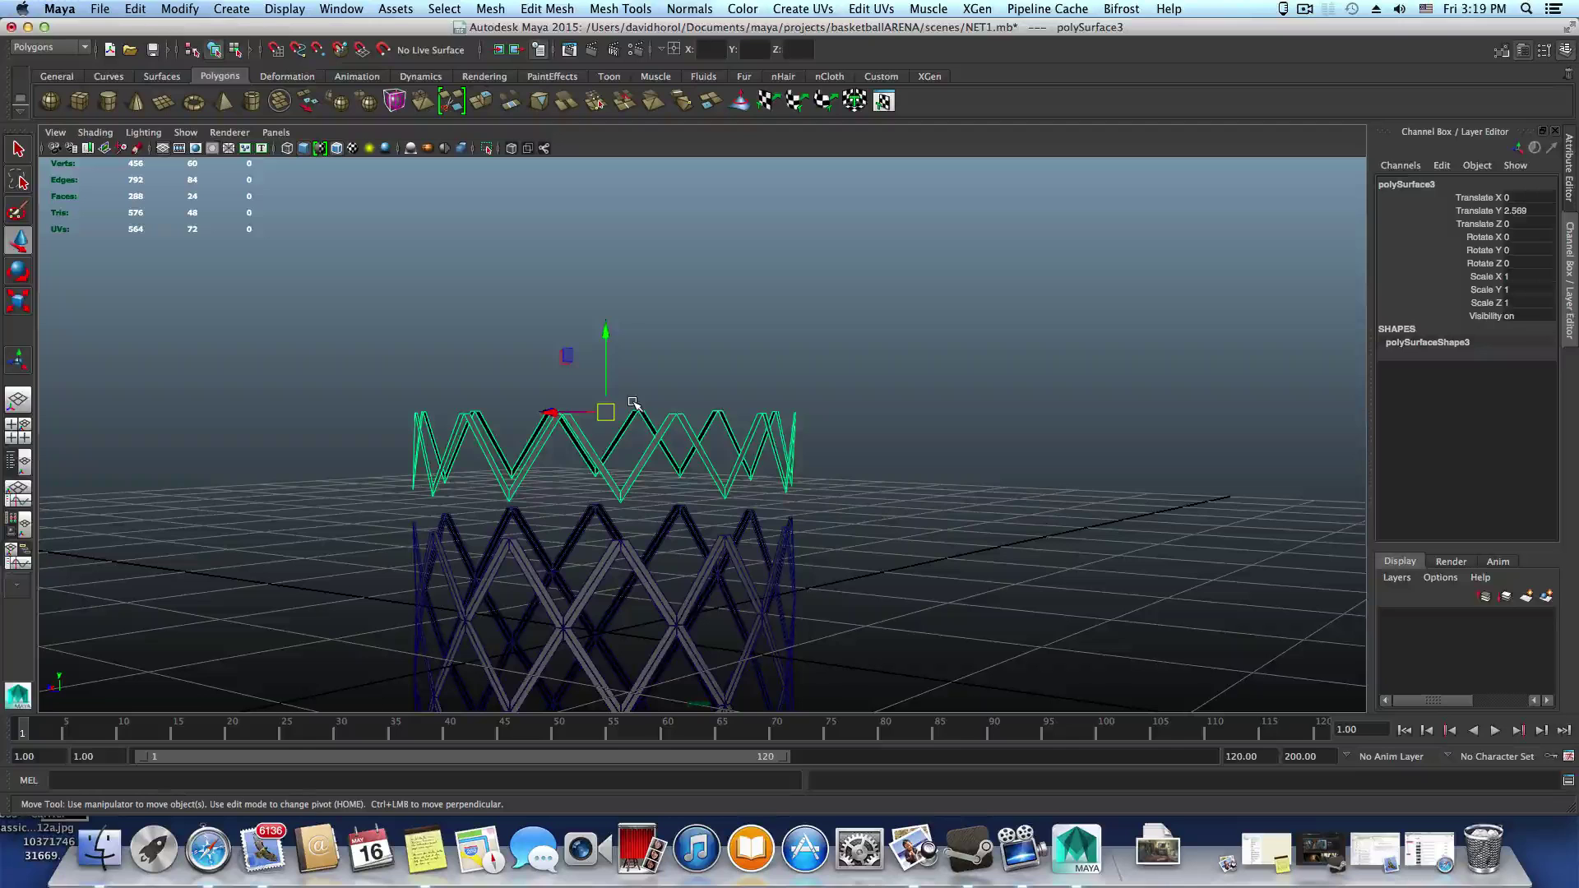
Fit the copied row onto the net's top with Rotate X -180, Rotate Y 15 and a snapped Translate Y of 2
key("e")
left_click_drag(643, 362, 689, 565)
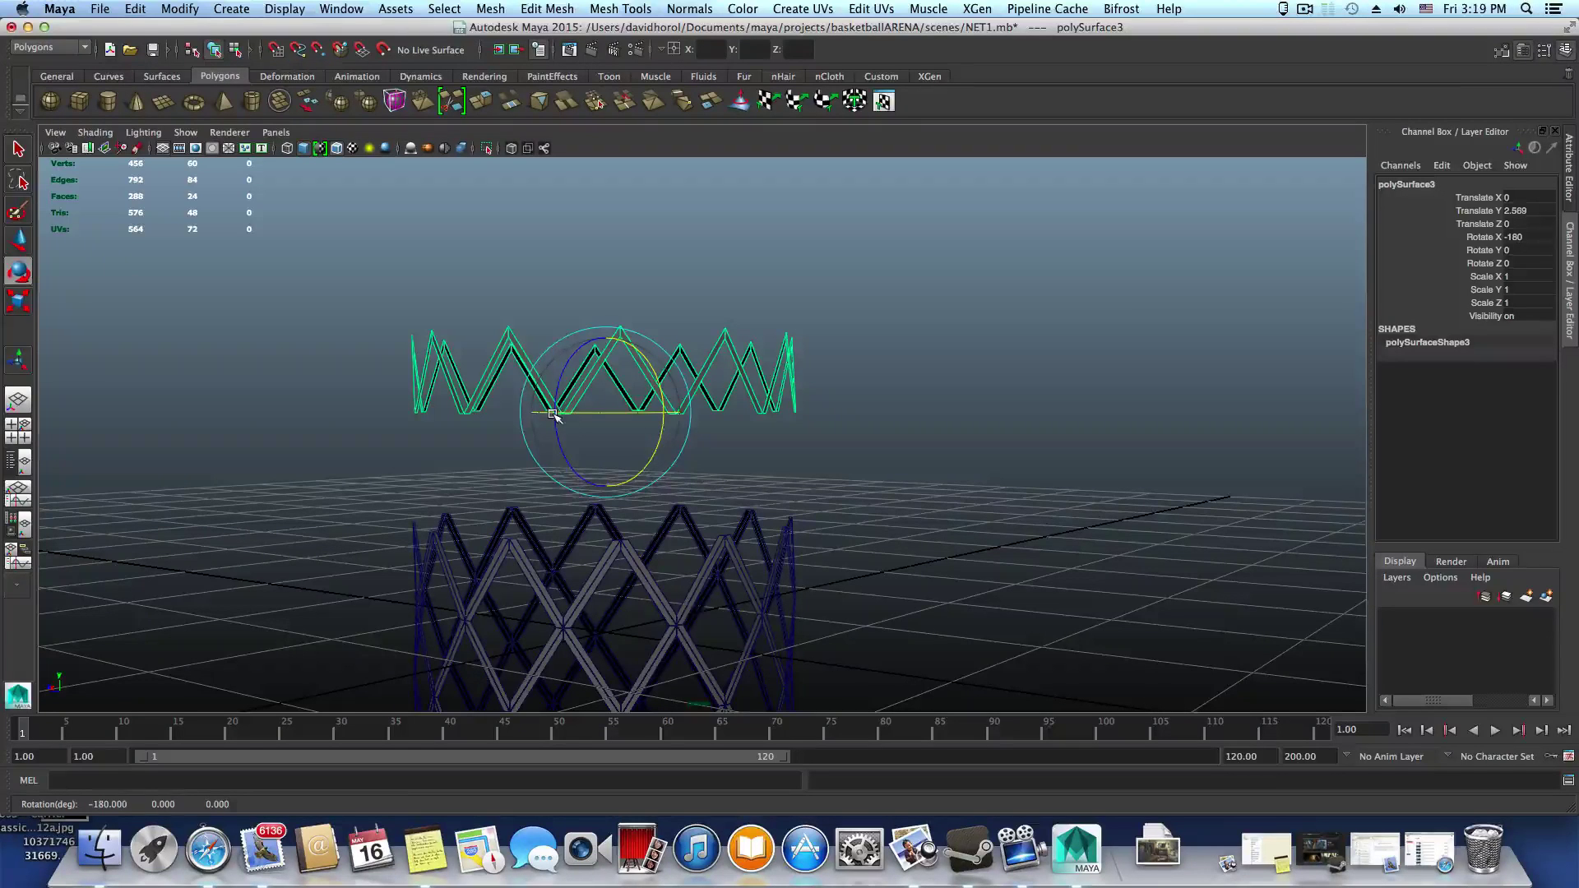
key("w")
key("v")
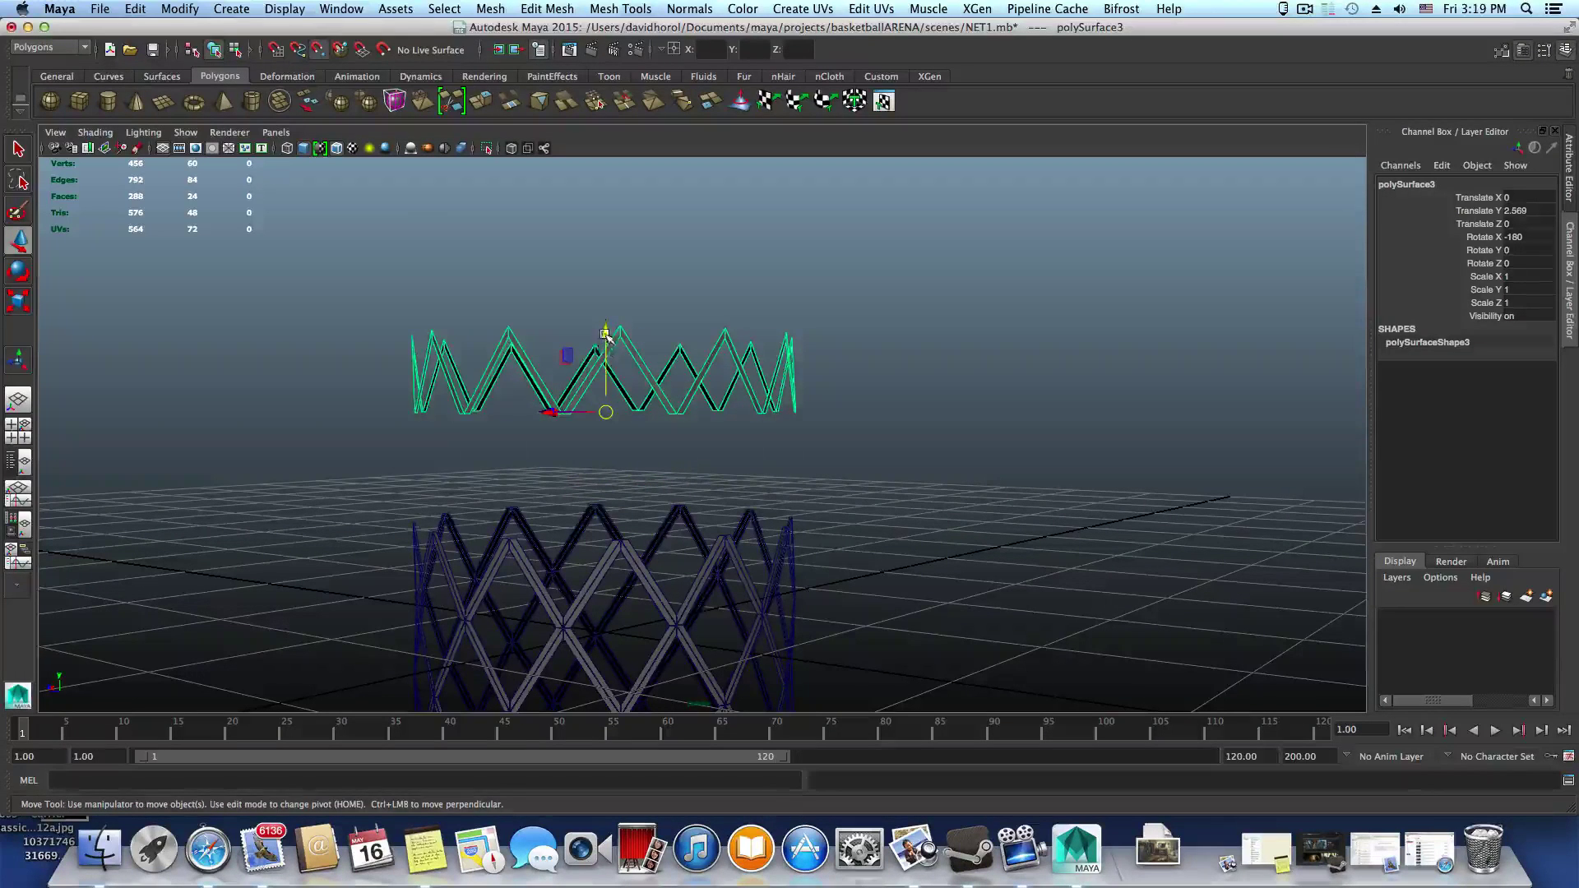
left_click_drag(605, 334, 606, 371)
key("e")
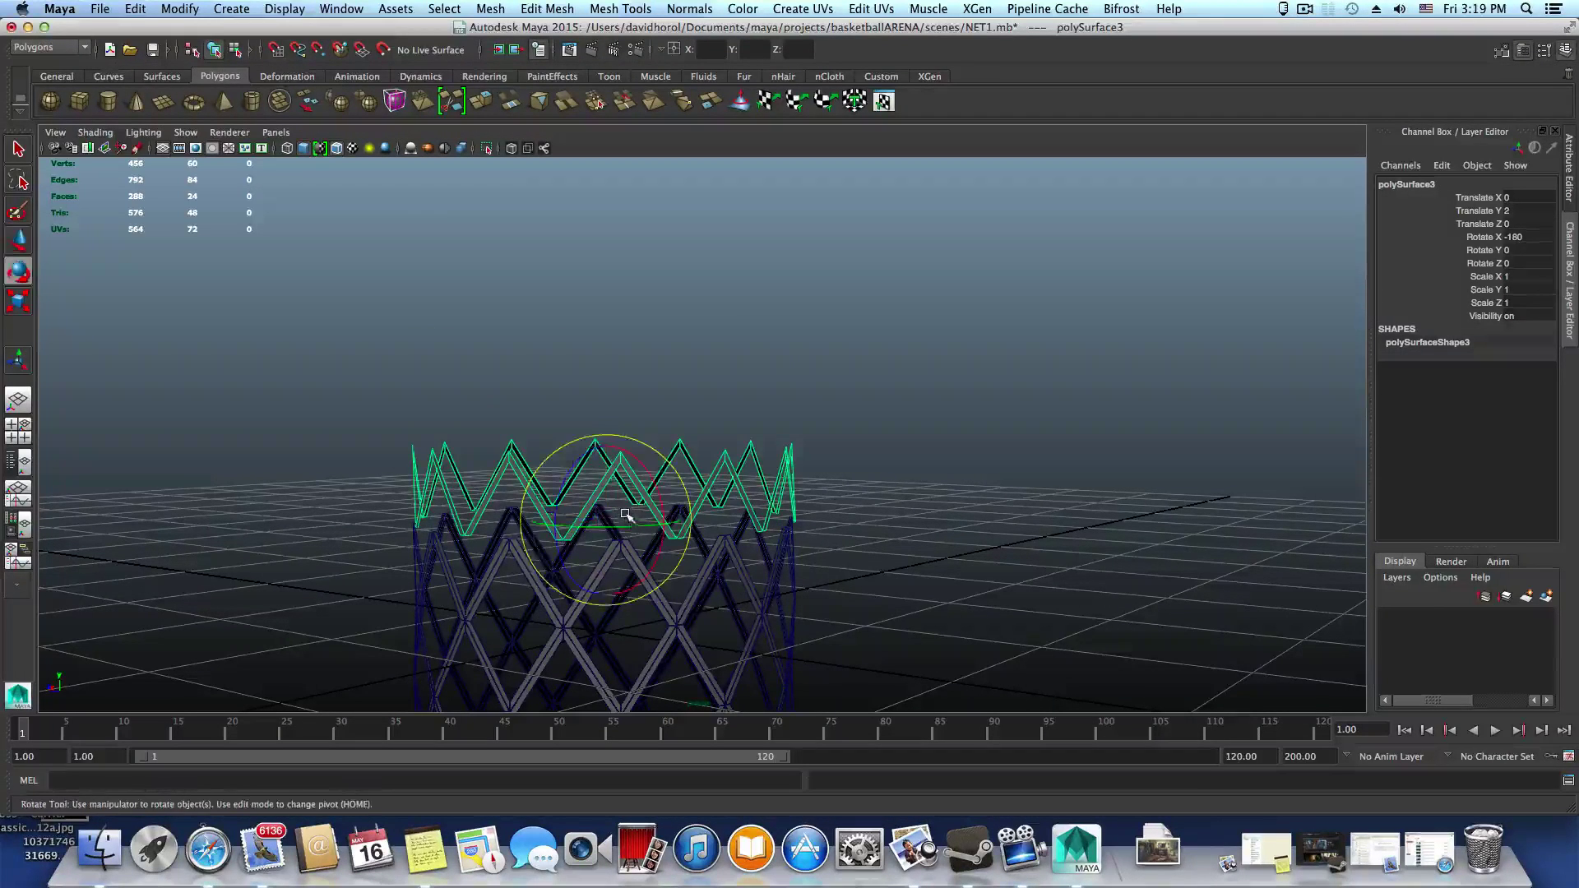
left_click_drag(624, 527, 634, 529)
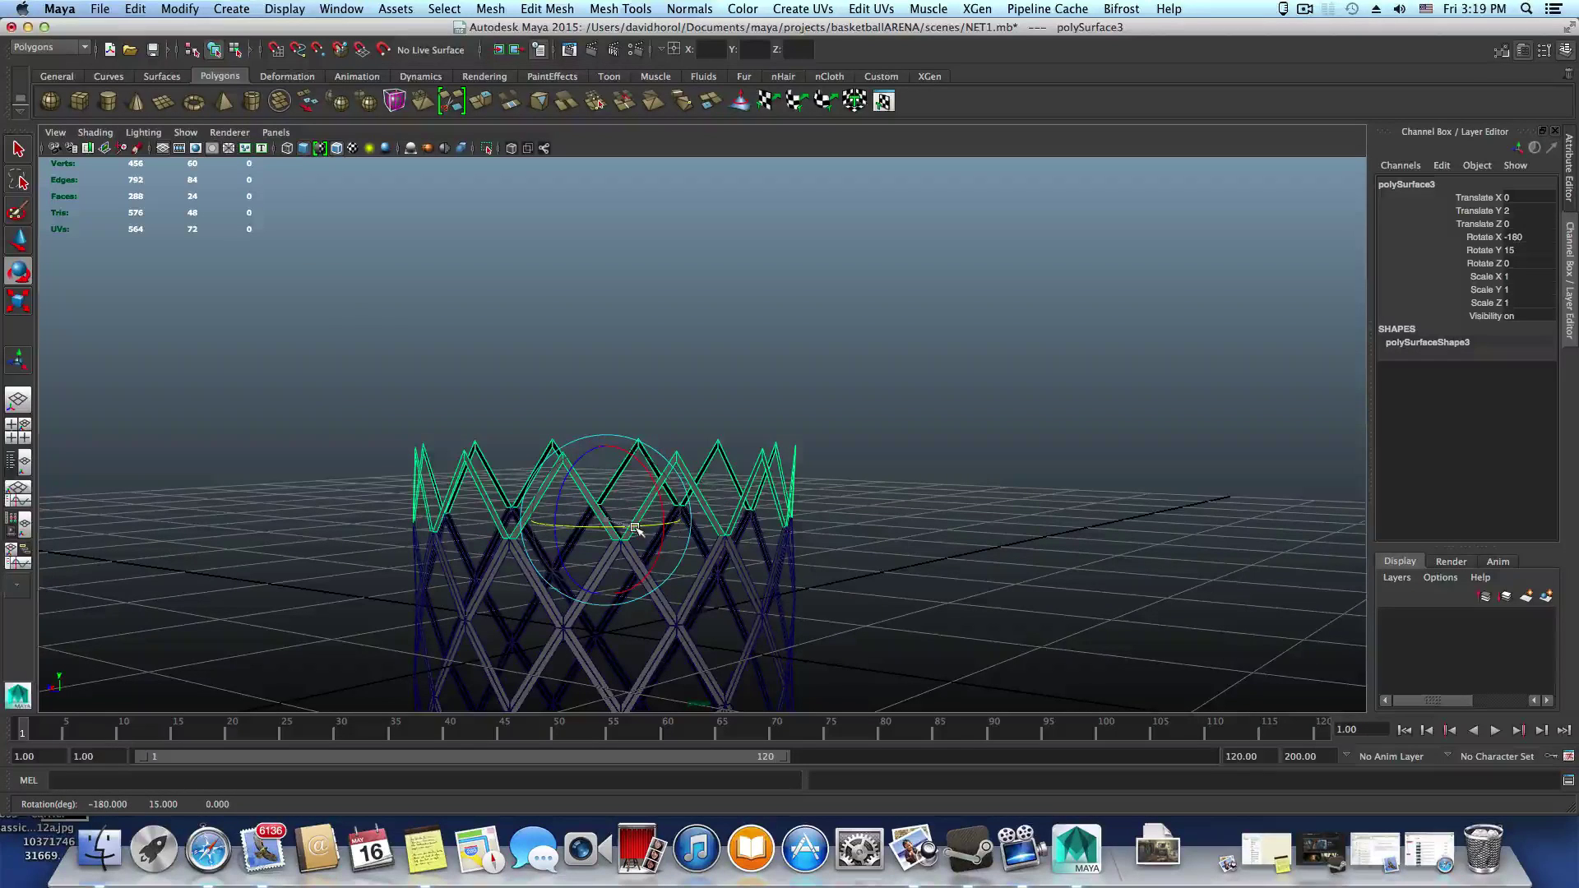
Combine the flipped top row, net body and bottom row into one mesh and show its vertices for selection
scroll(801, 575, "down", 6)
mouse_move(797, 570)
left_mouse_down("alt")
mouse_move(768, 402)
mouse_move(475, 321)
mouse_move(705, 530)
mouse_move(775, 556)
left_mouse_up("alt")
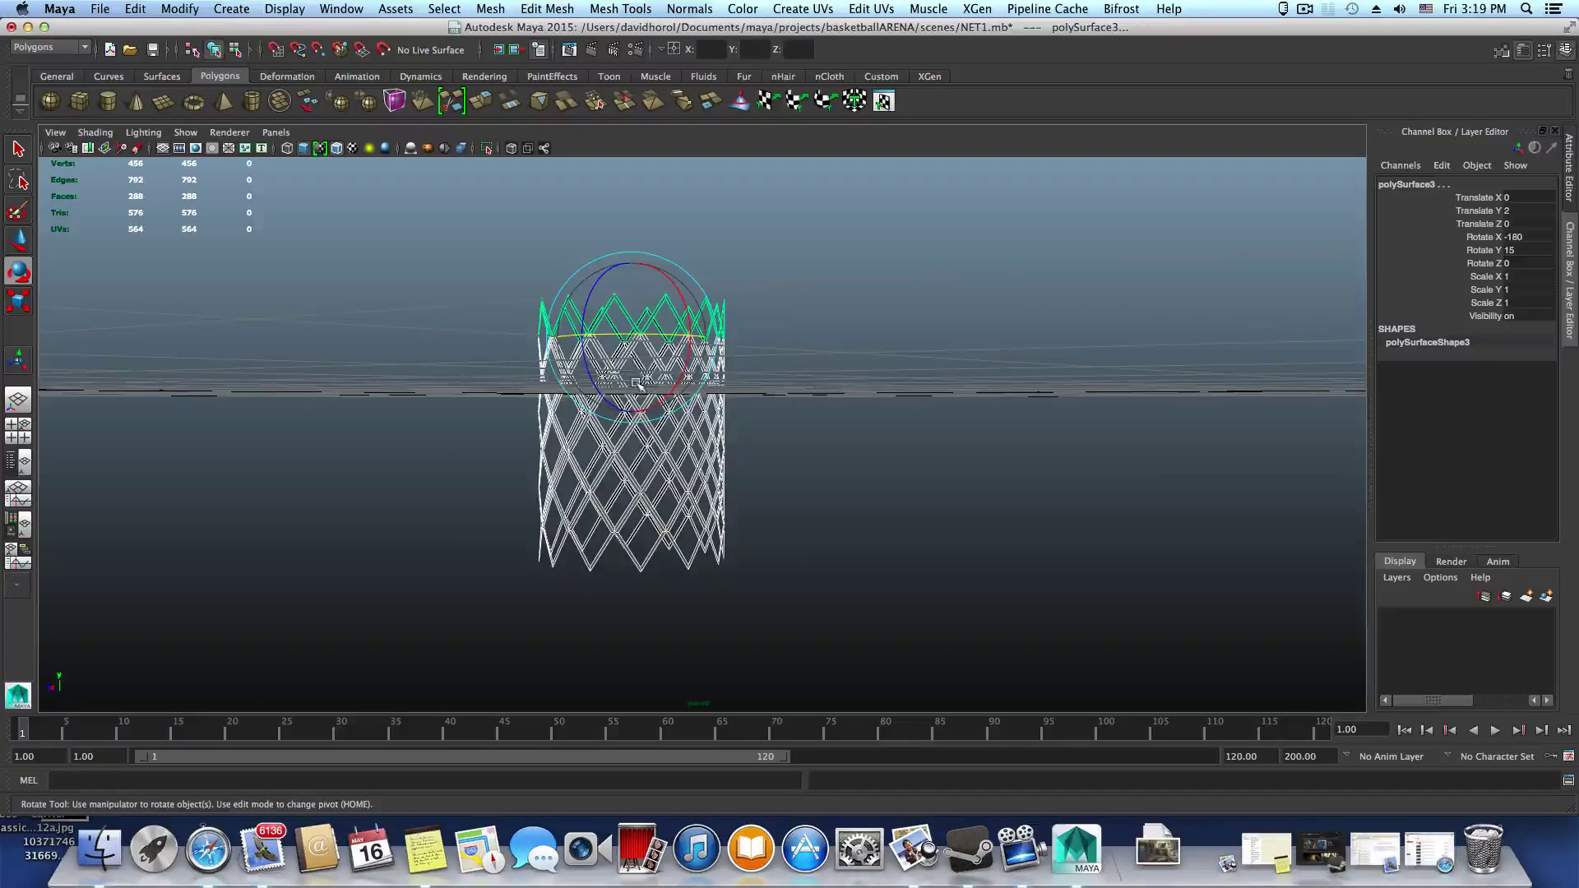
left_click(490, 8)
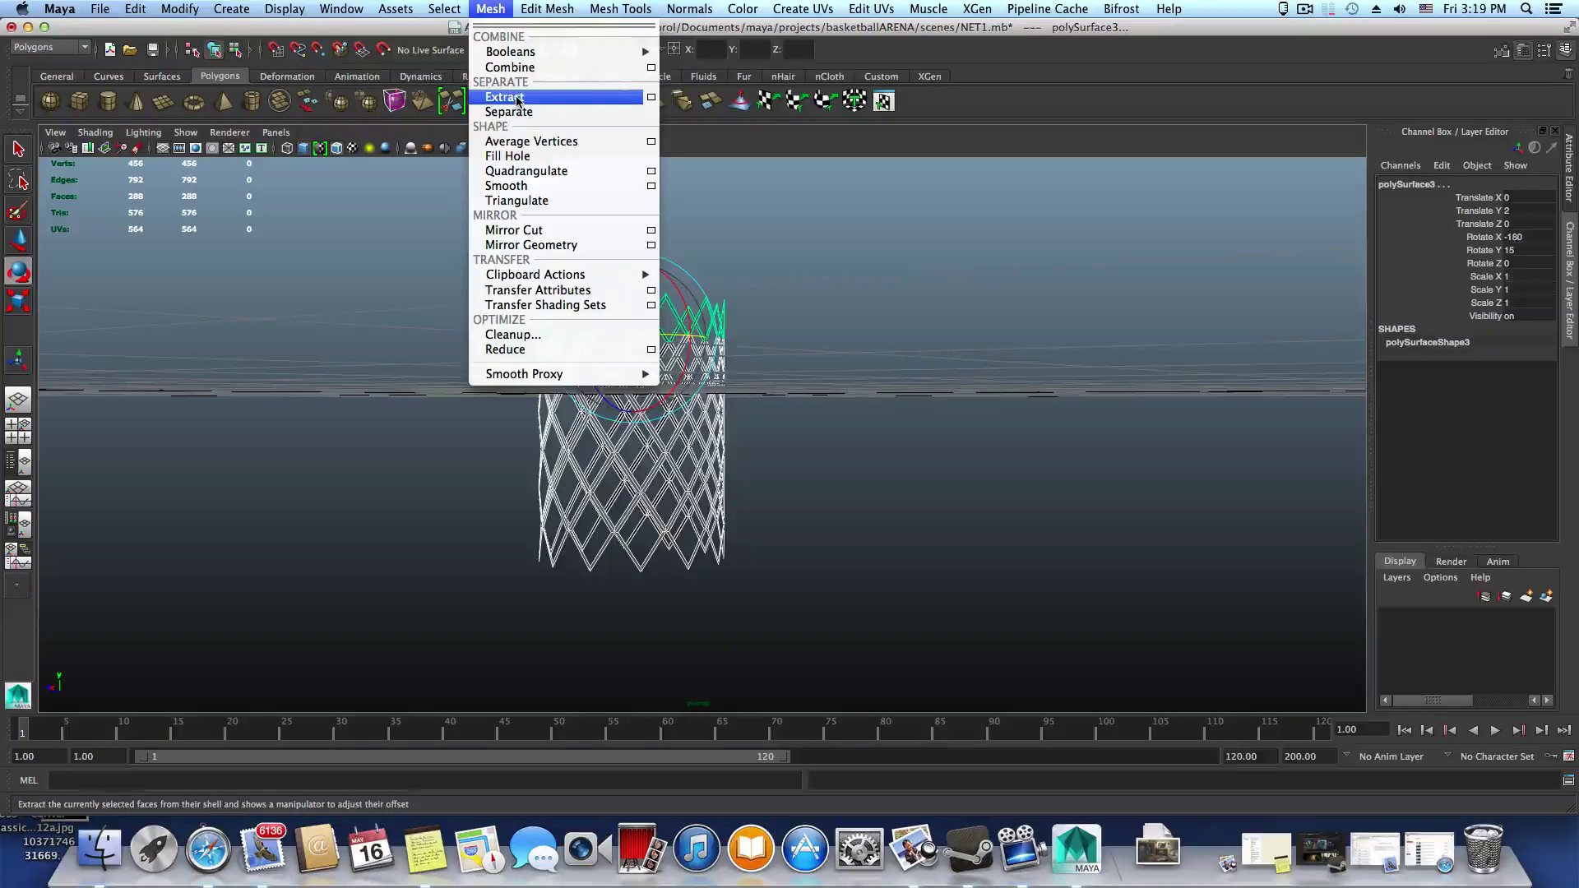
left_click(509, 112)
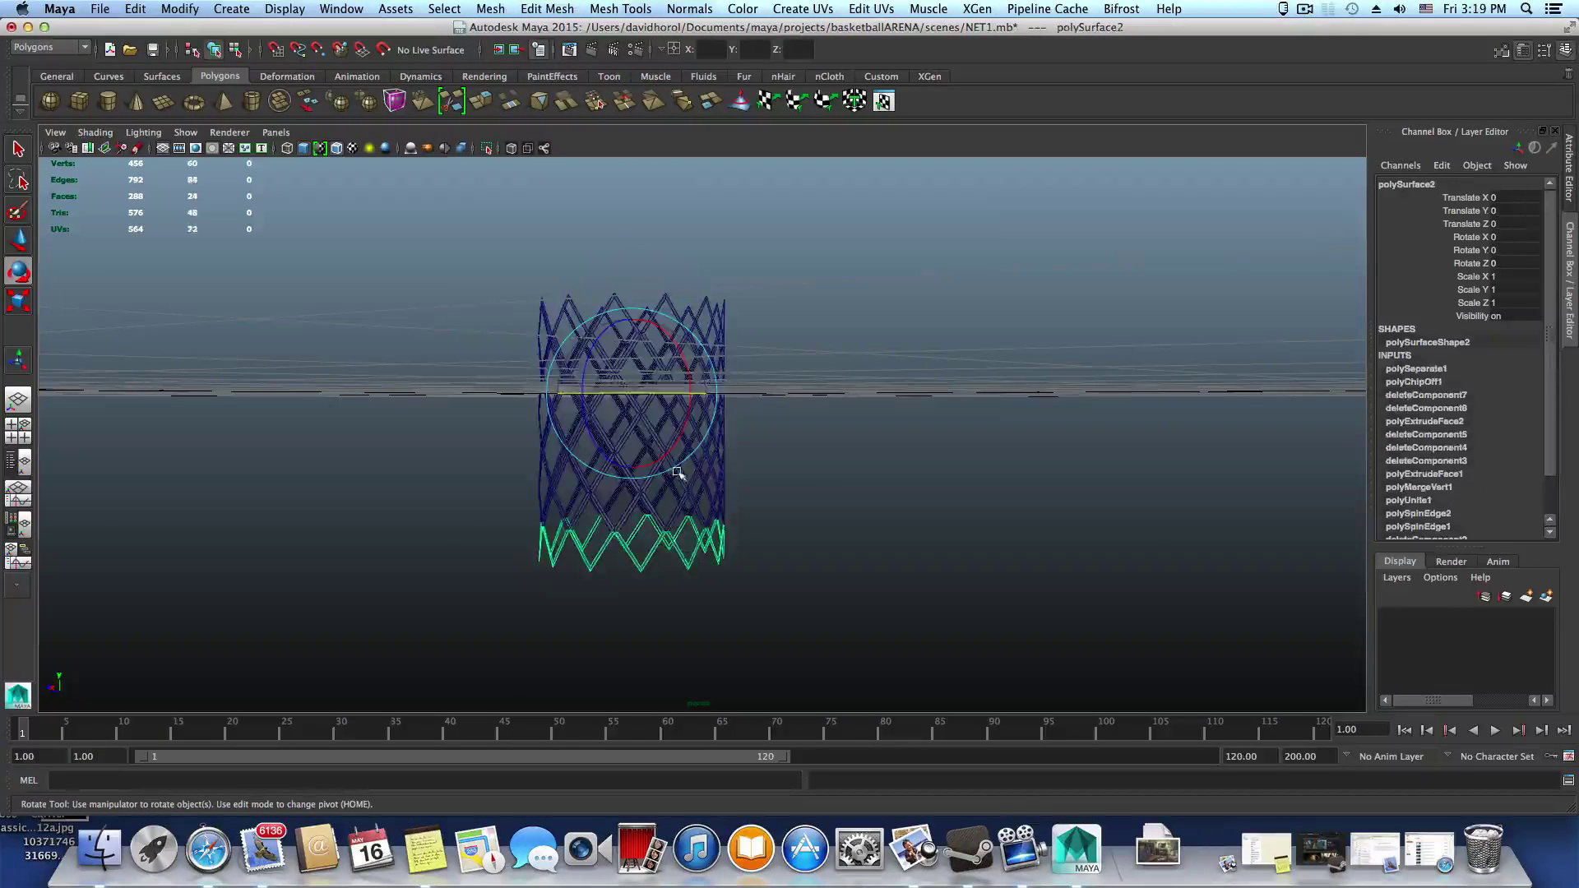
left_click(702, 359)
left_click(693, 321)
left_click_drag(436, 247, 847, 624)
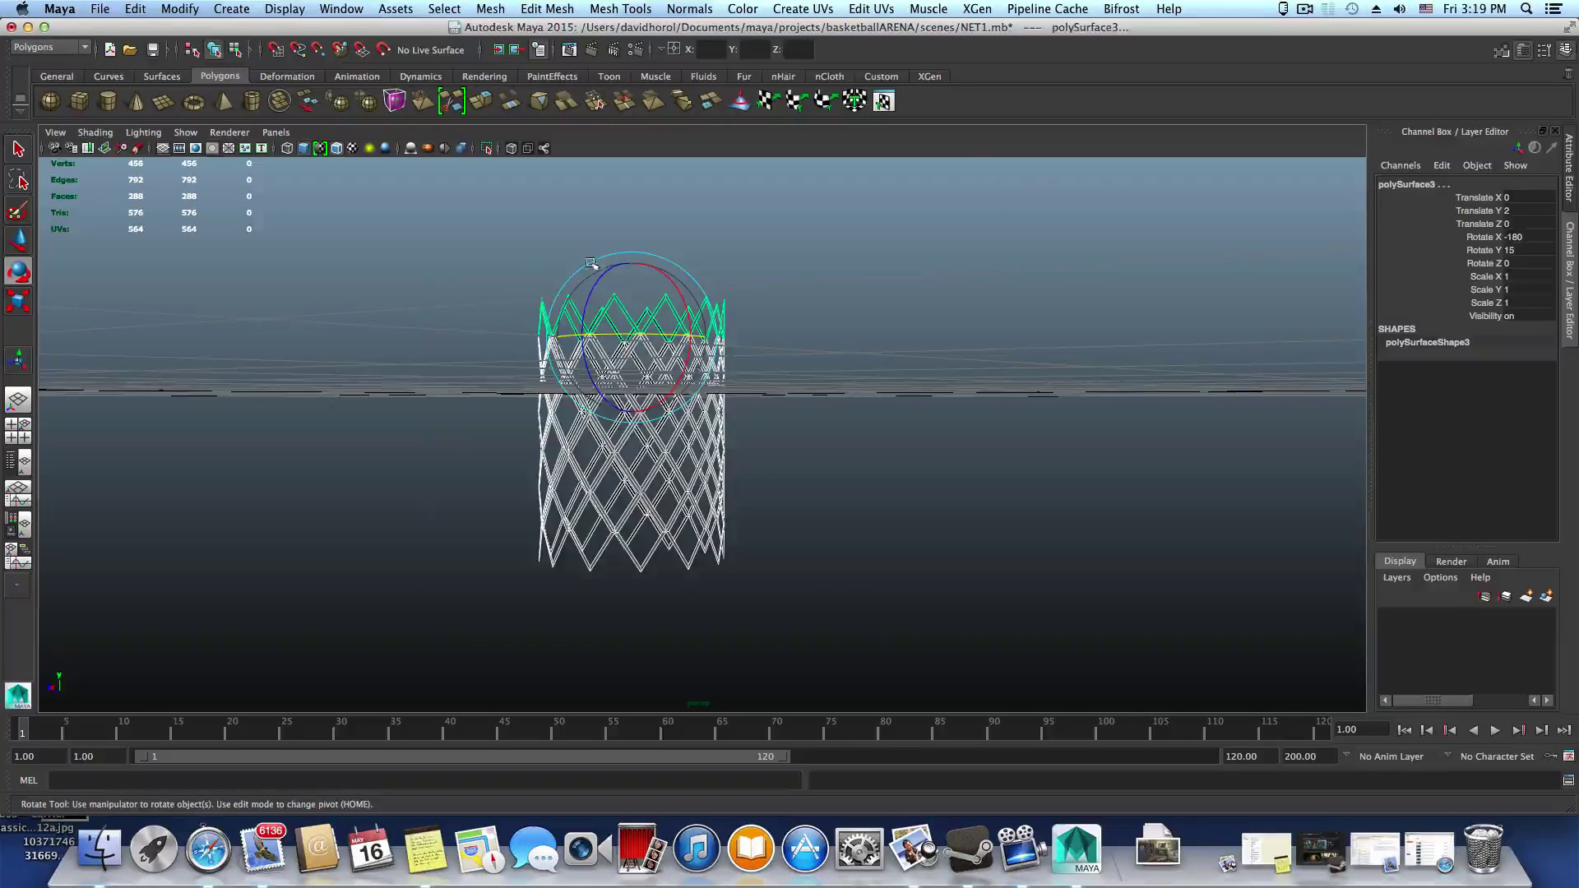
left_click(490, 8)
left_click(521, 66)
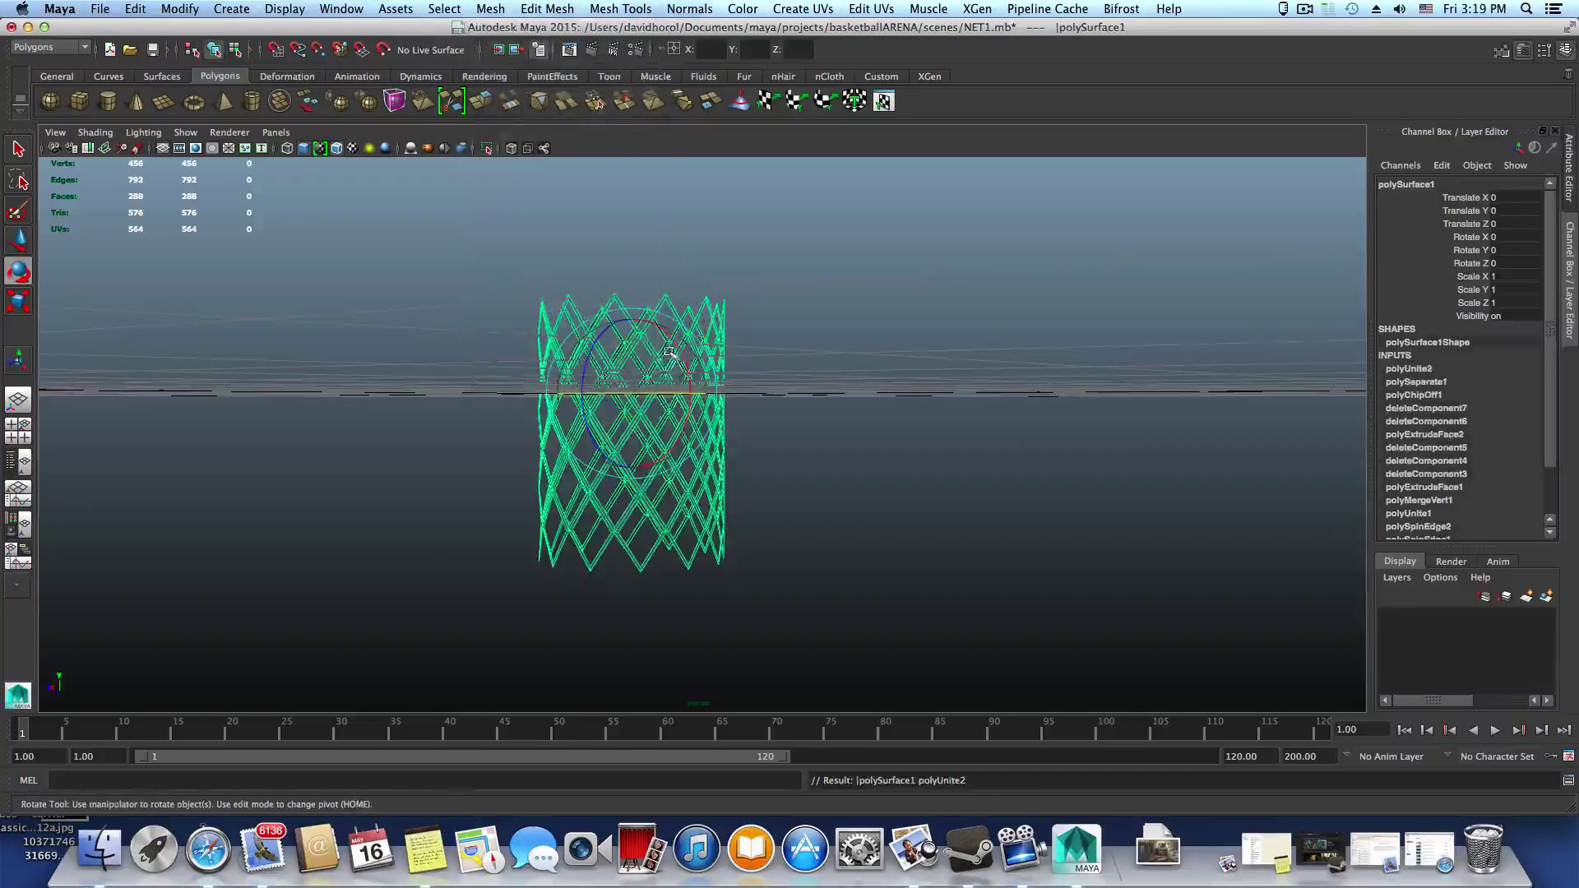
right_click_drag(697, 446, 648, 446)
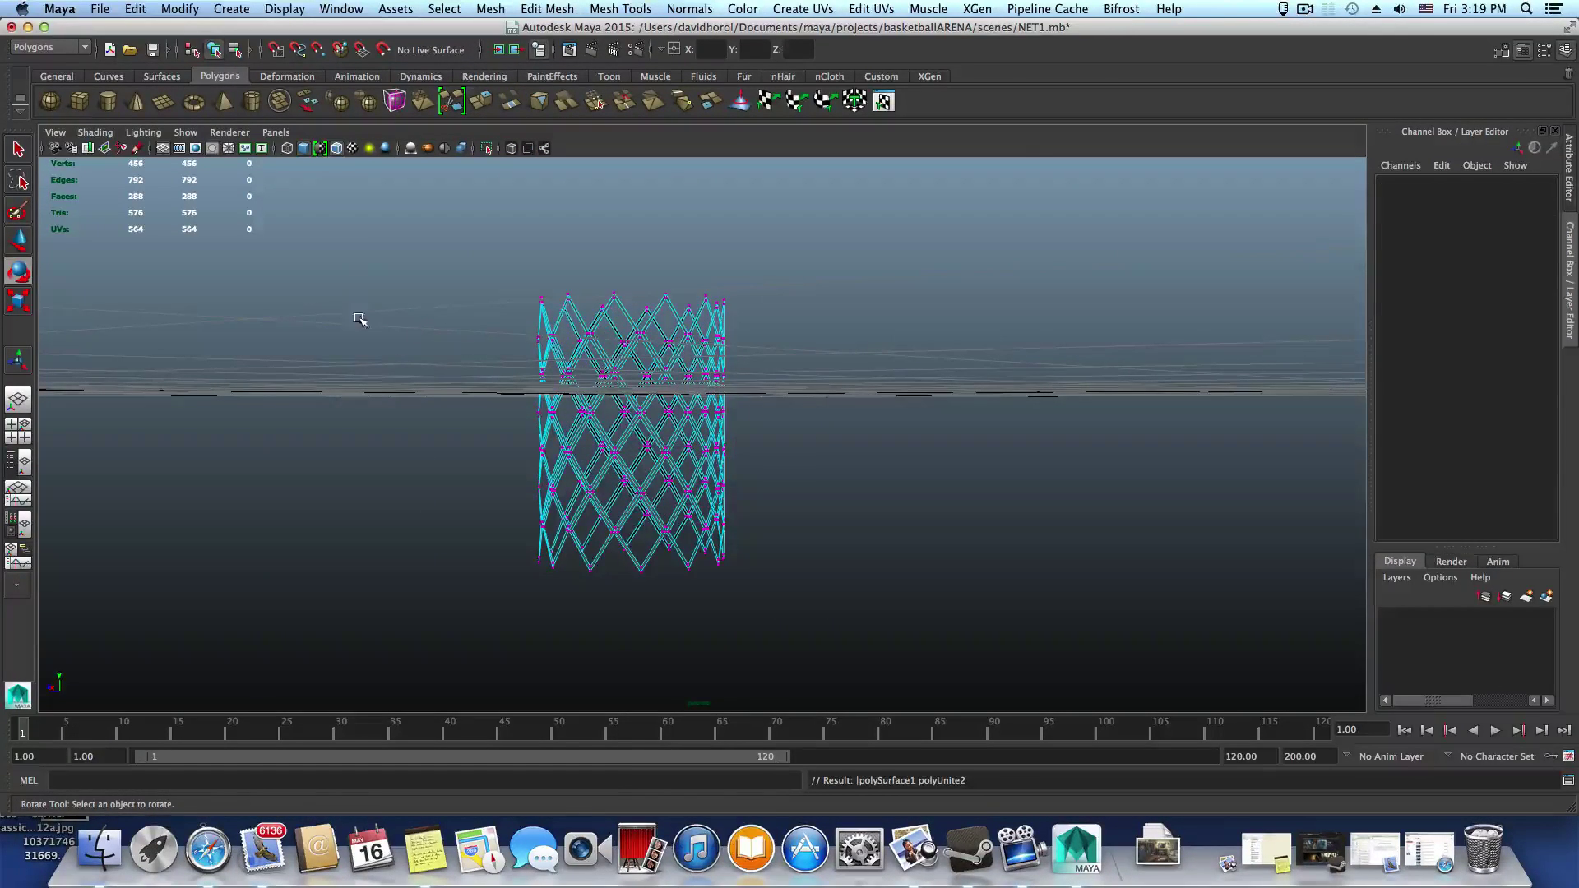
Select the vertices of the uppermost and lowermost rows of crossing points on the net
left_click_drag(417, 331, 994, 555)
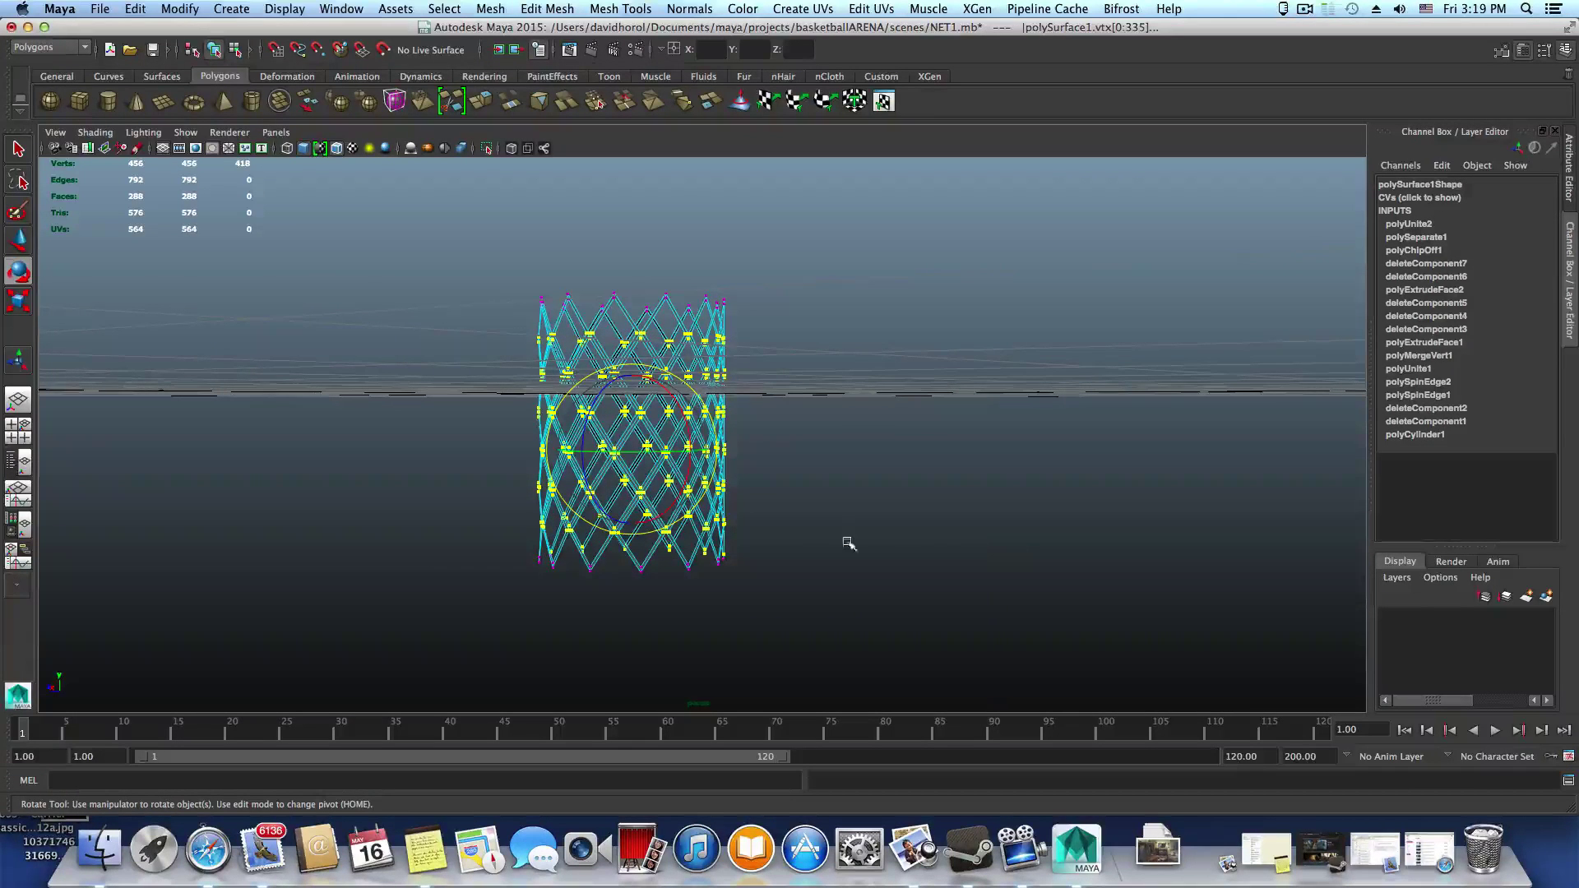
left_click_drag(848, 544, 820, 540, "alt")
left_click_drag(491, 515, 821, 537)
left_click_drag(588, 375, 585, 377, "alt")
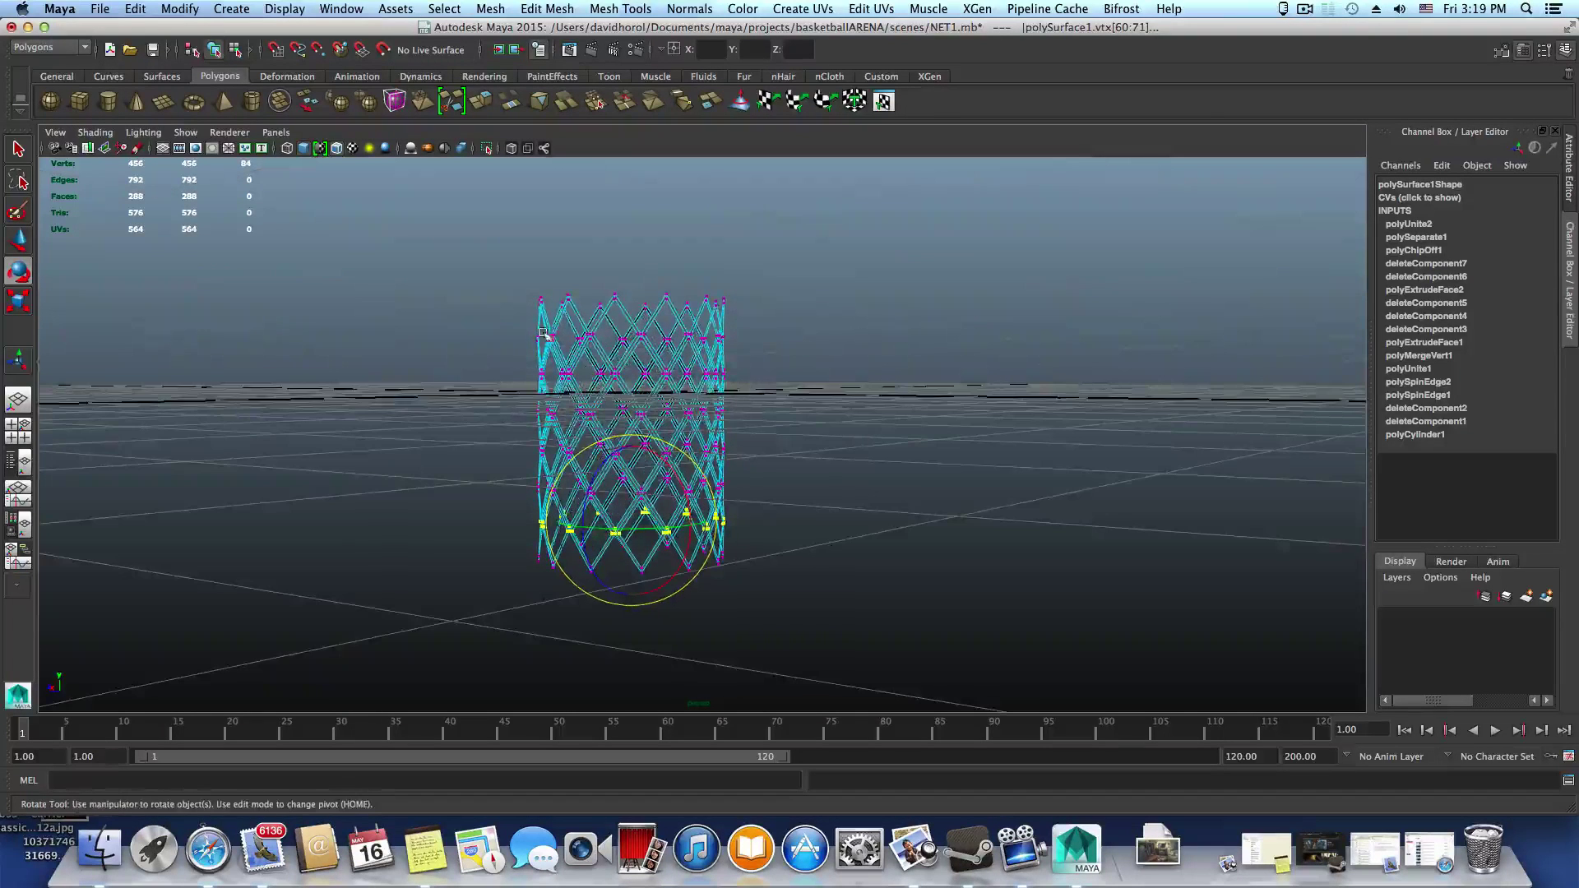
left_click_drag(504, 320, 415, 436)
right_click_drag(416, 436, 1029, 567, "alt")
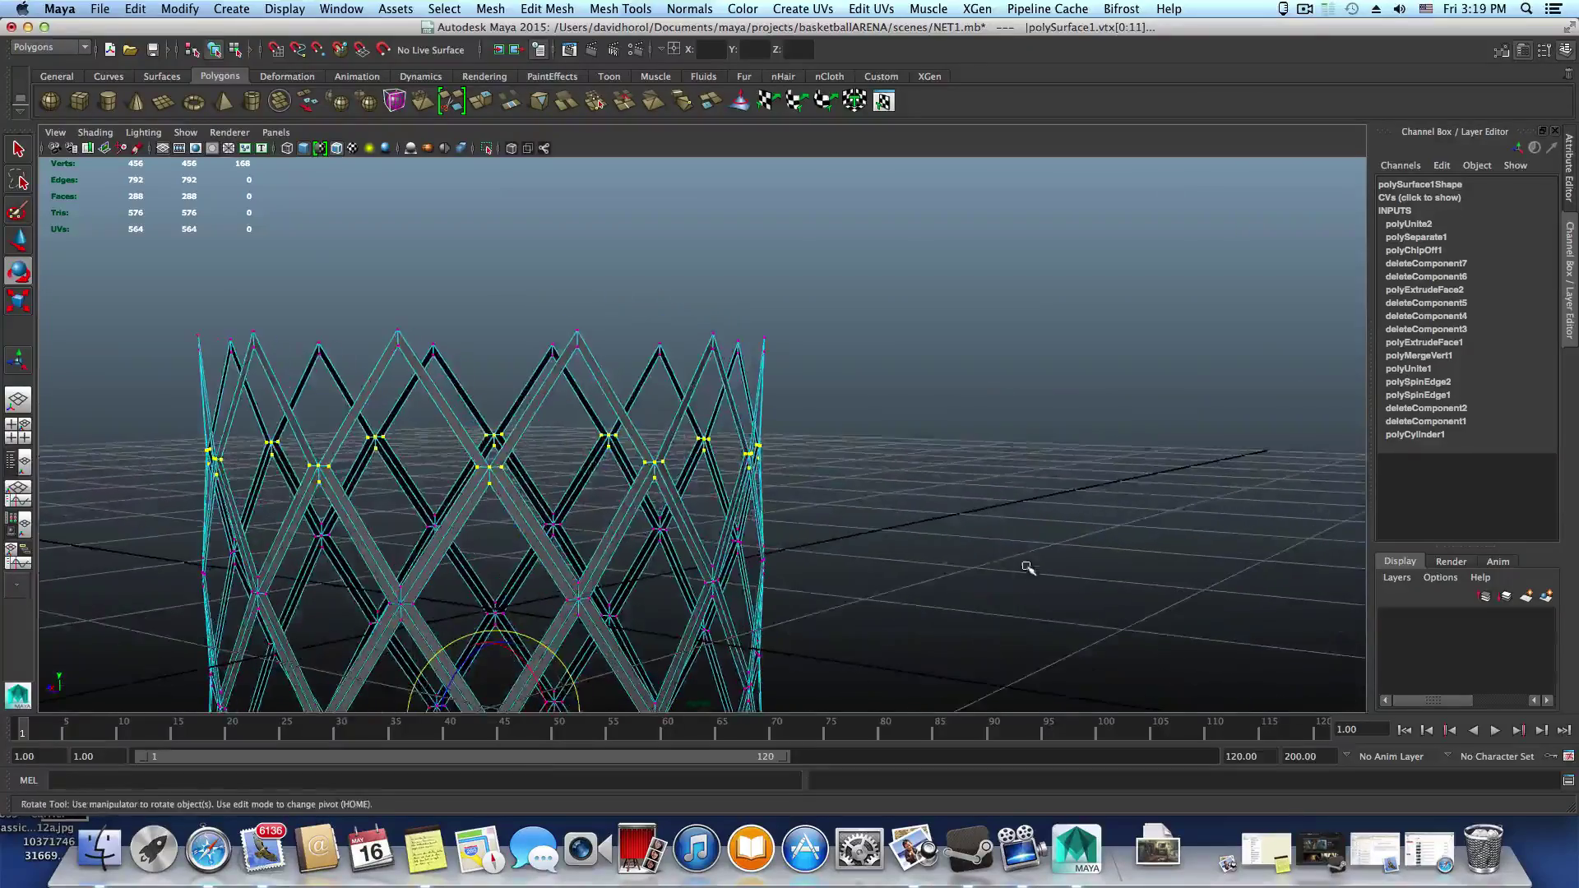
middle_click_drag(590, 471, 638, 448, "alt")
right_click_drag(638, 448, 830, 485, "alt")
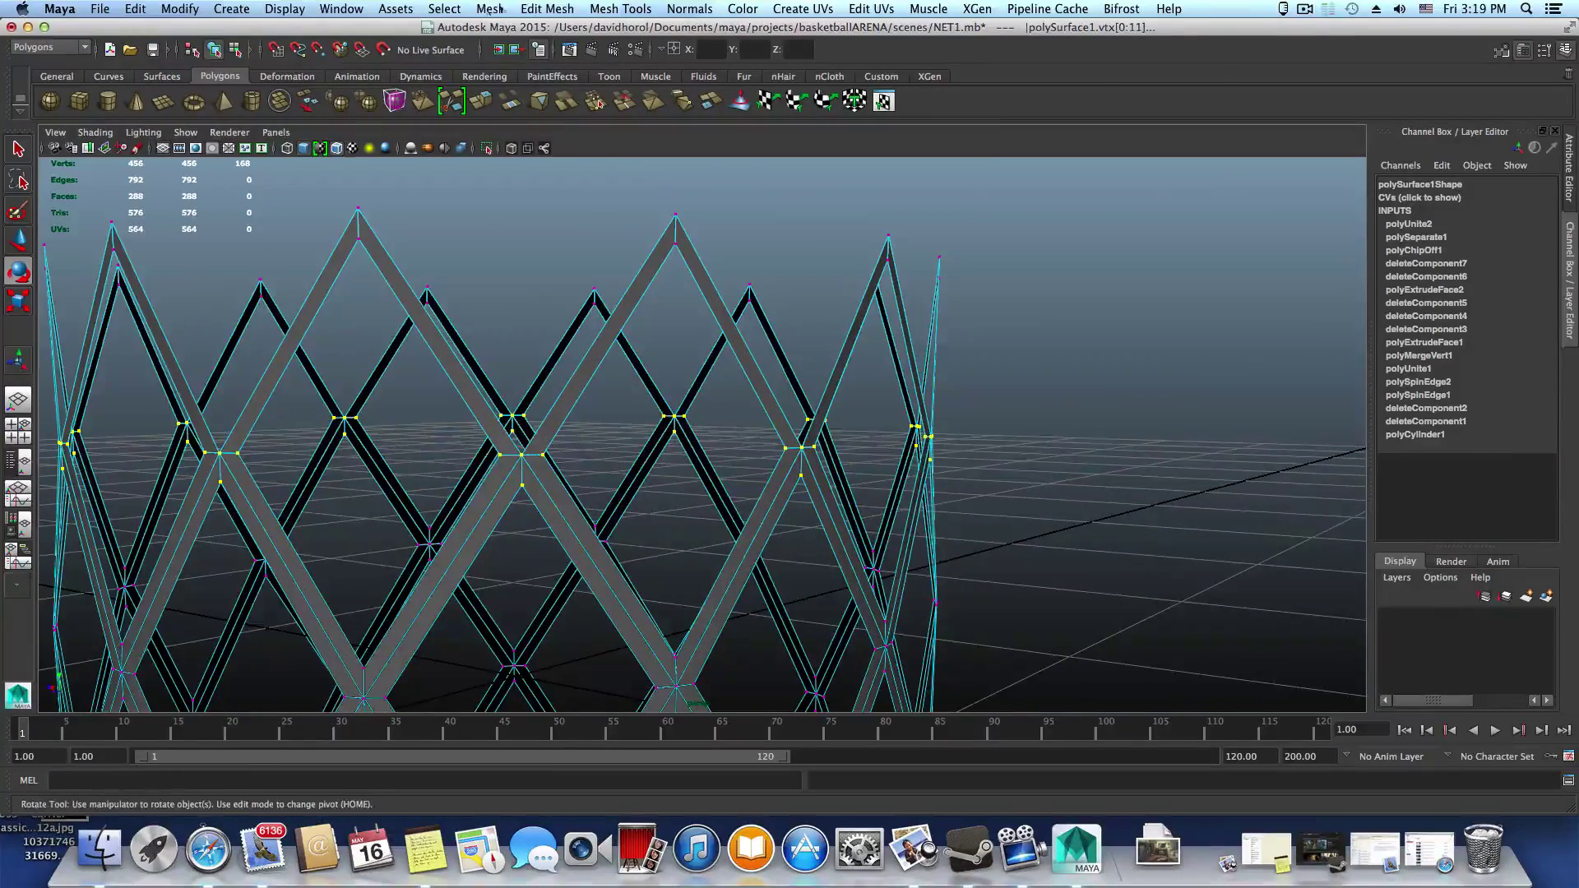
Merge the selected crossing-point vertices with a threshold of 0.0100, keeping the always-merge option for two vertices on
left_click(546, 9)
left_click(732, 51)
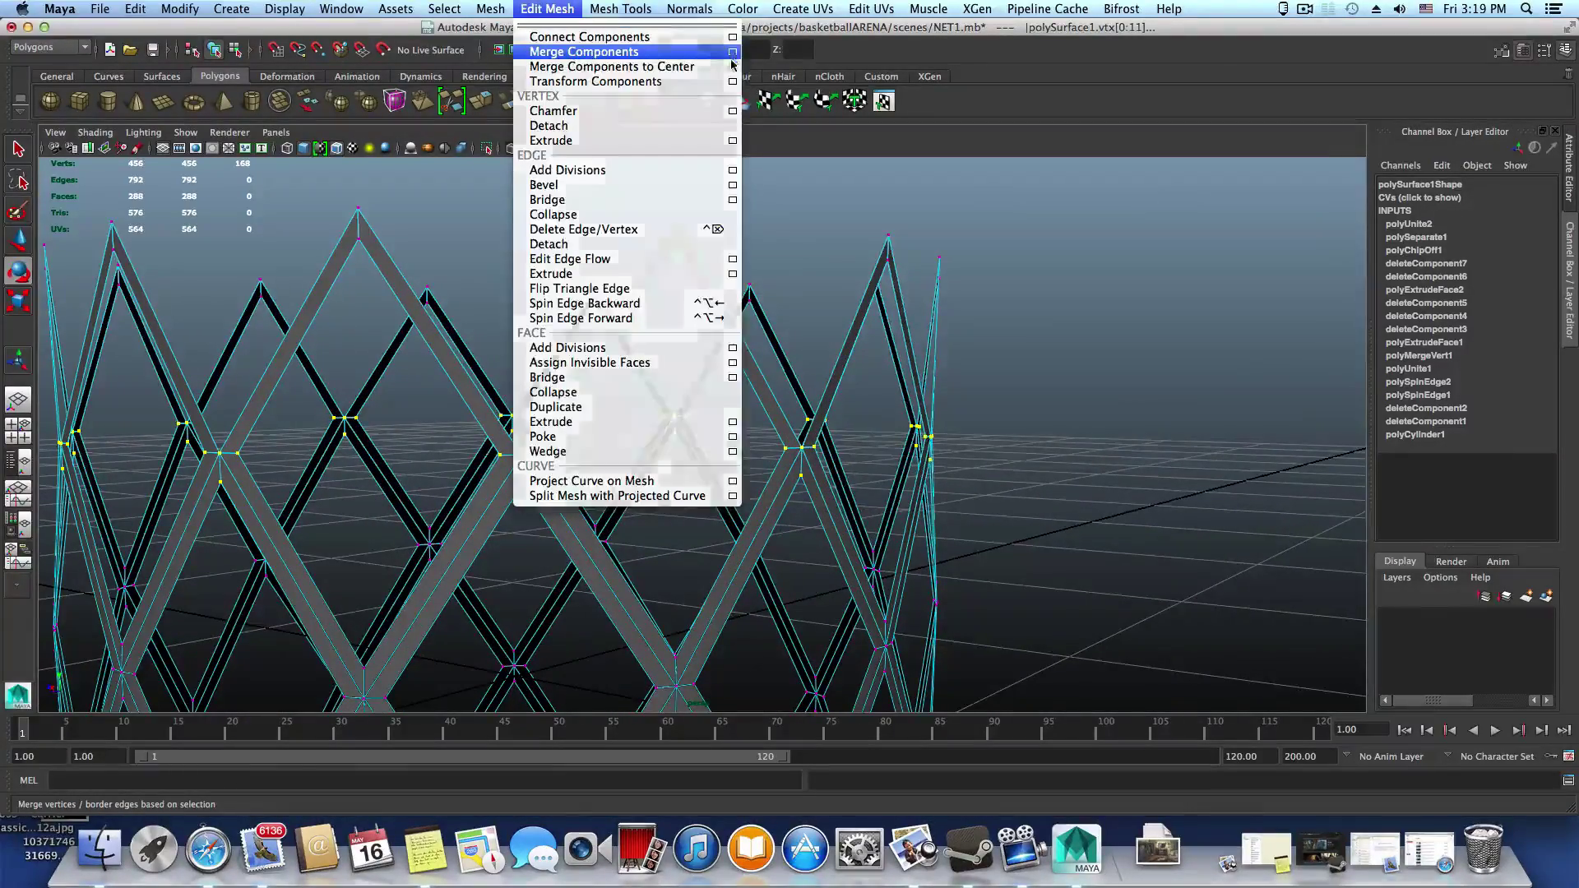
left_click_drag(897, 182, 887, 162)
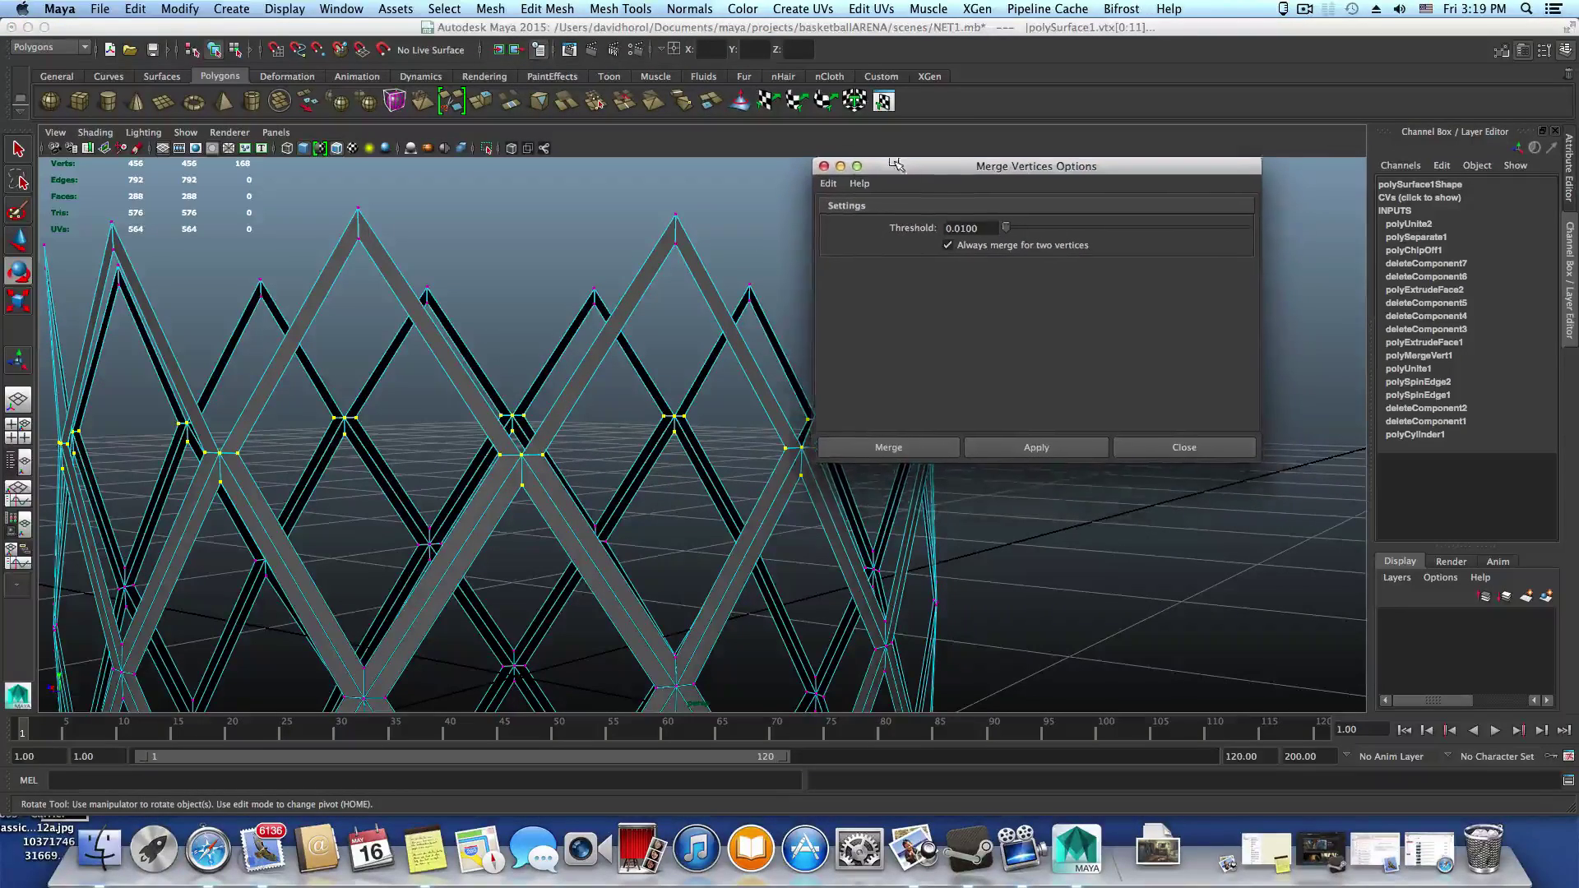
middle_click_drag(599, 394, 644, 378, "alt")
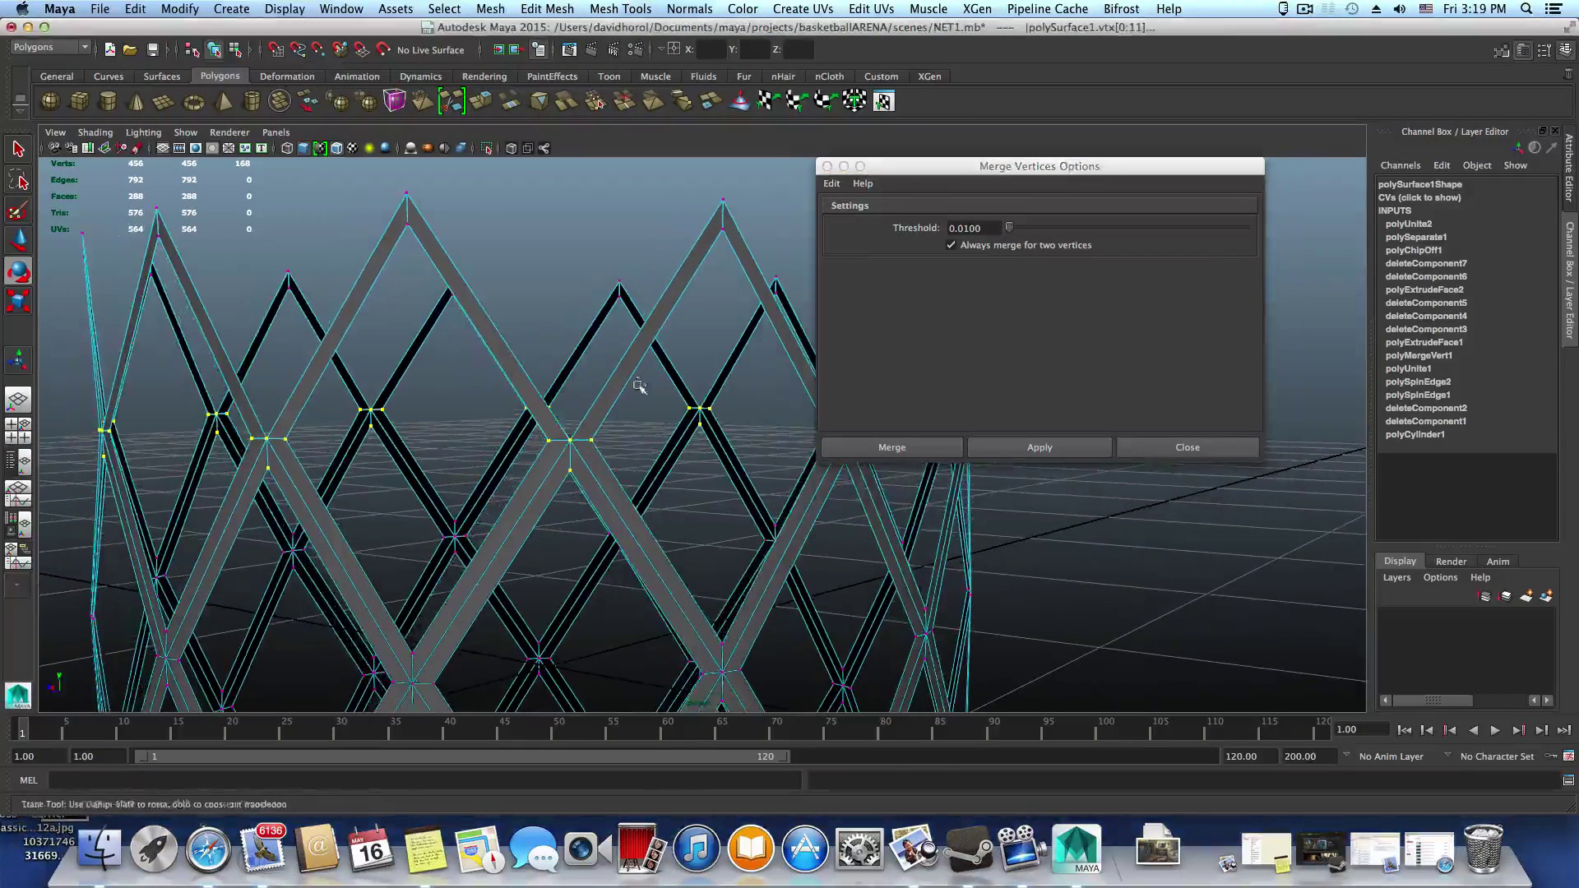
left_click(1040, 448)
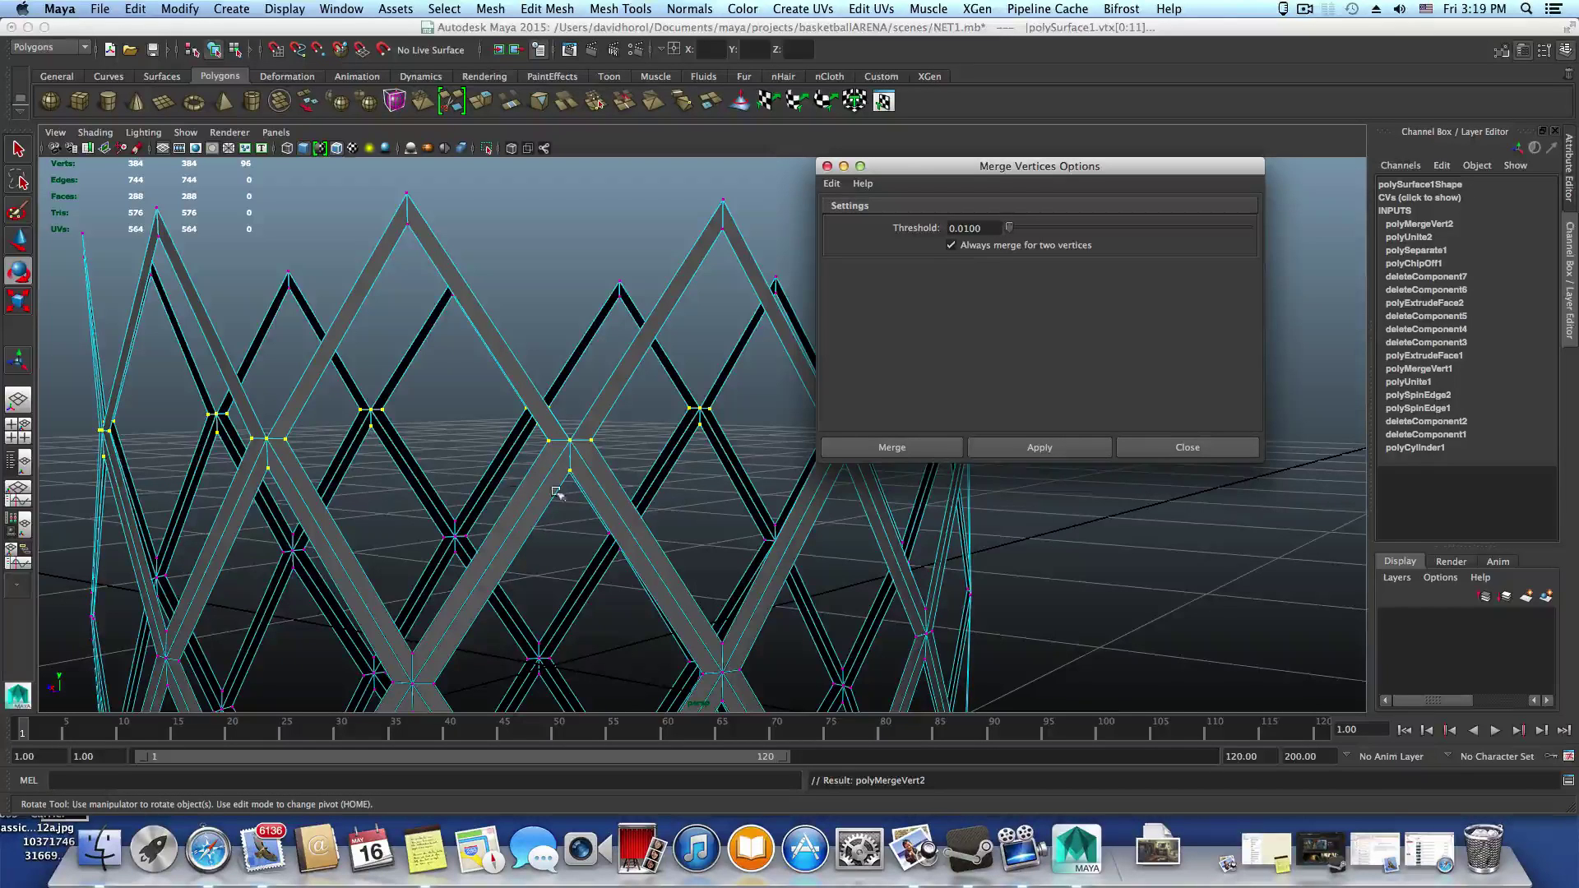
left_click(1147, 446)
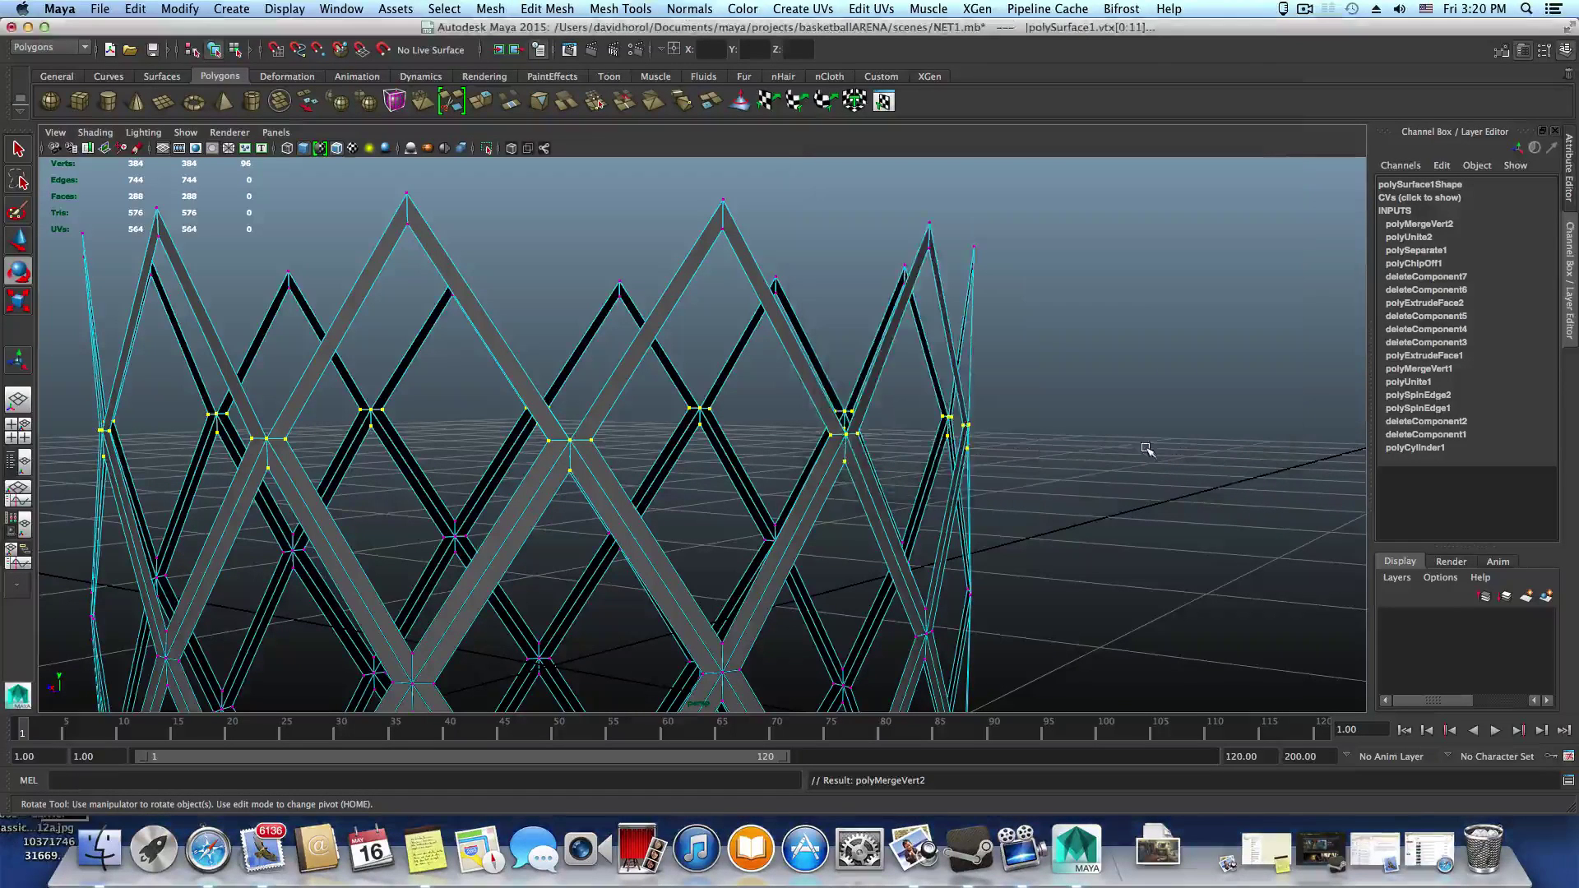
Test the weld by moving a single merged crossing-point vertex upward, and undo the moves
right_click_drag(863, 444, 823, 444)
left_click(849, 433)
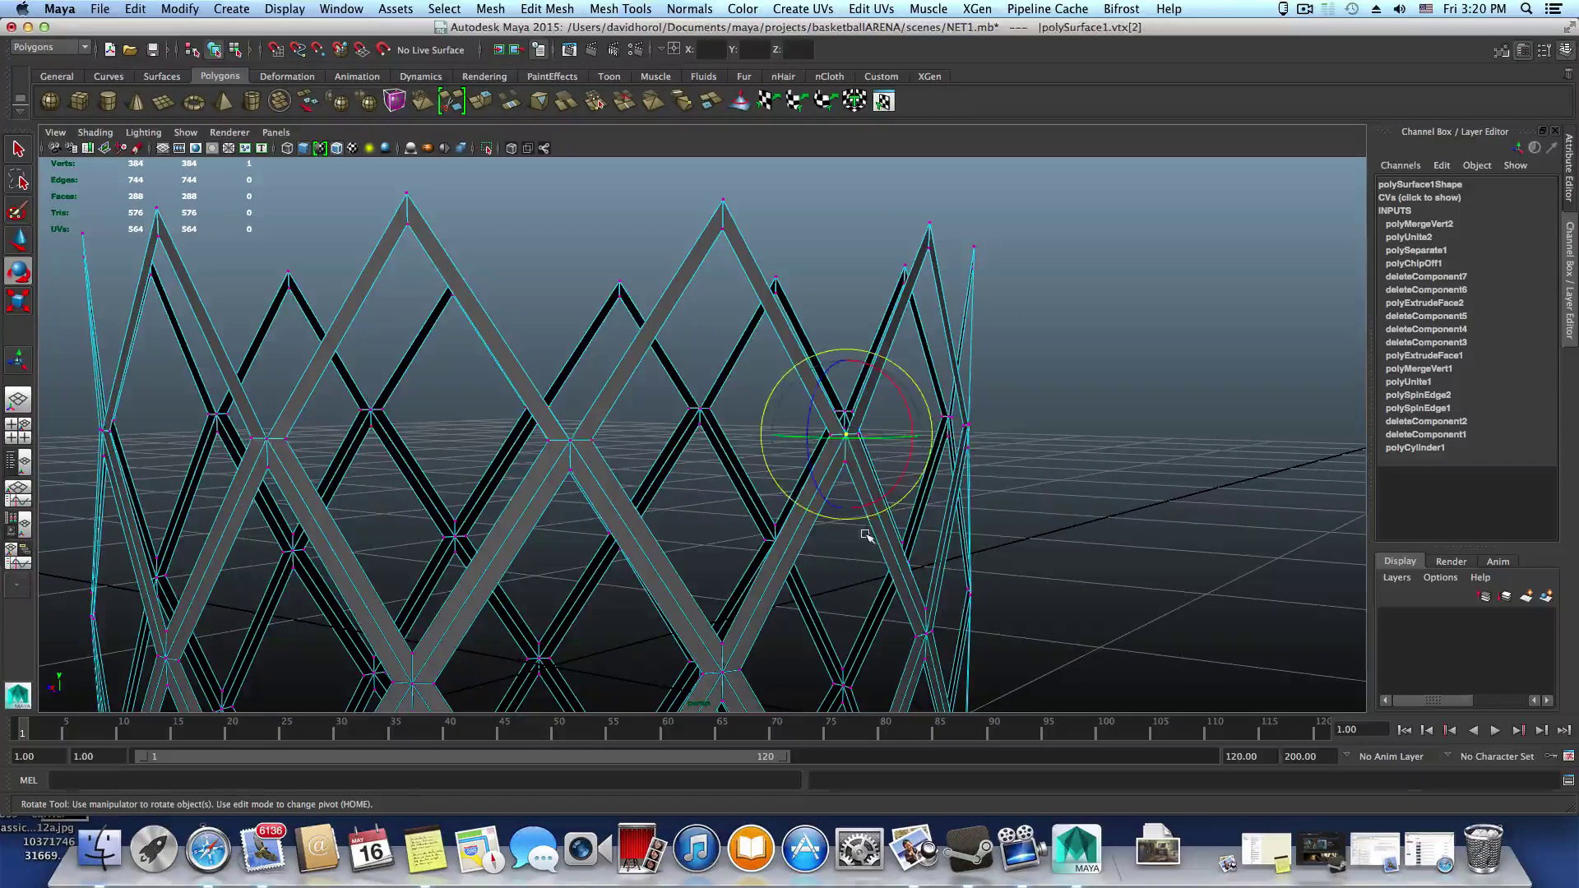
key("w")
left_click(848, 356)
mouse_move(848, 355)
left_mouse_down()
mouse_move(846, 335)
mouse_move(862, 367)
mouse_move(847, 325)
left_mouse_up()
key("ctrl+z")
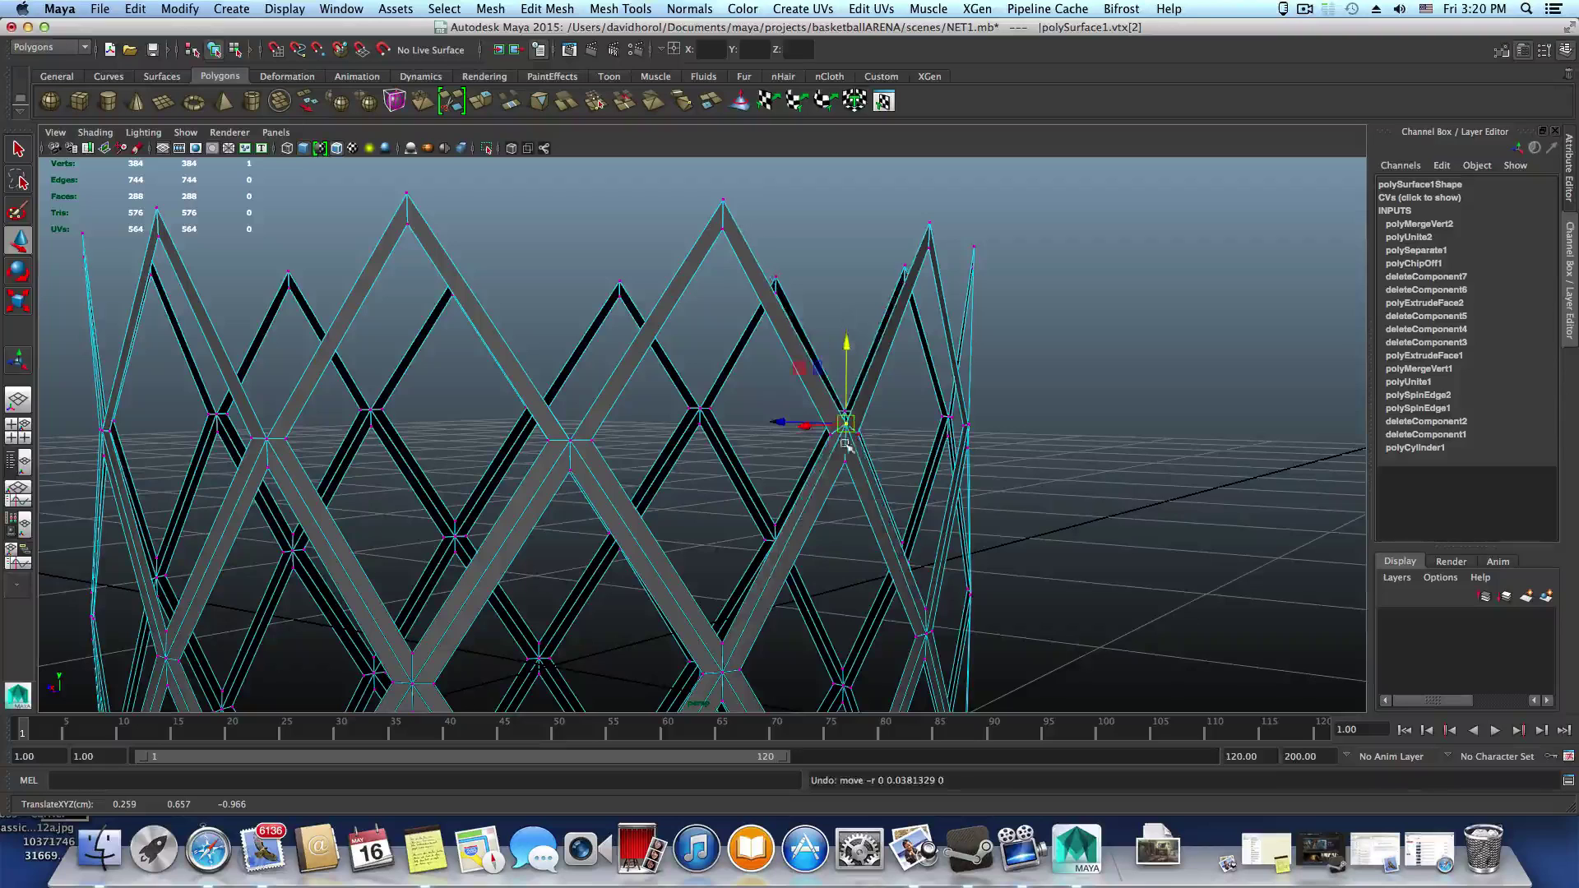
key("ctrl+z")
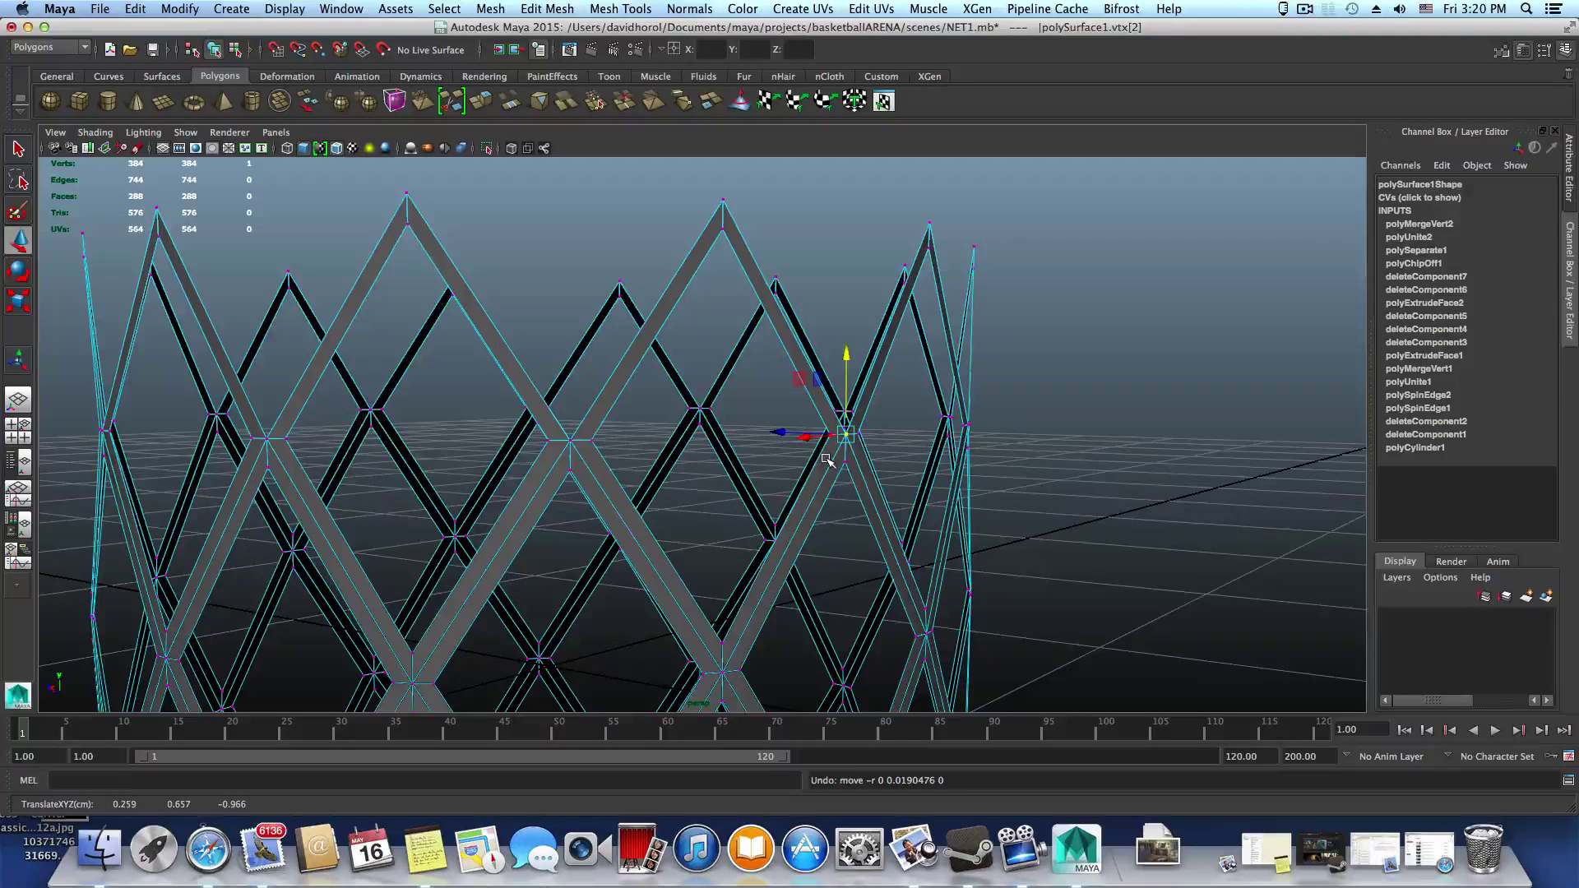
Return to object selection and examine the net's crossing points from its lower rim up to its upper rim
key("F7")
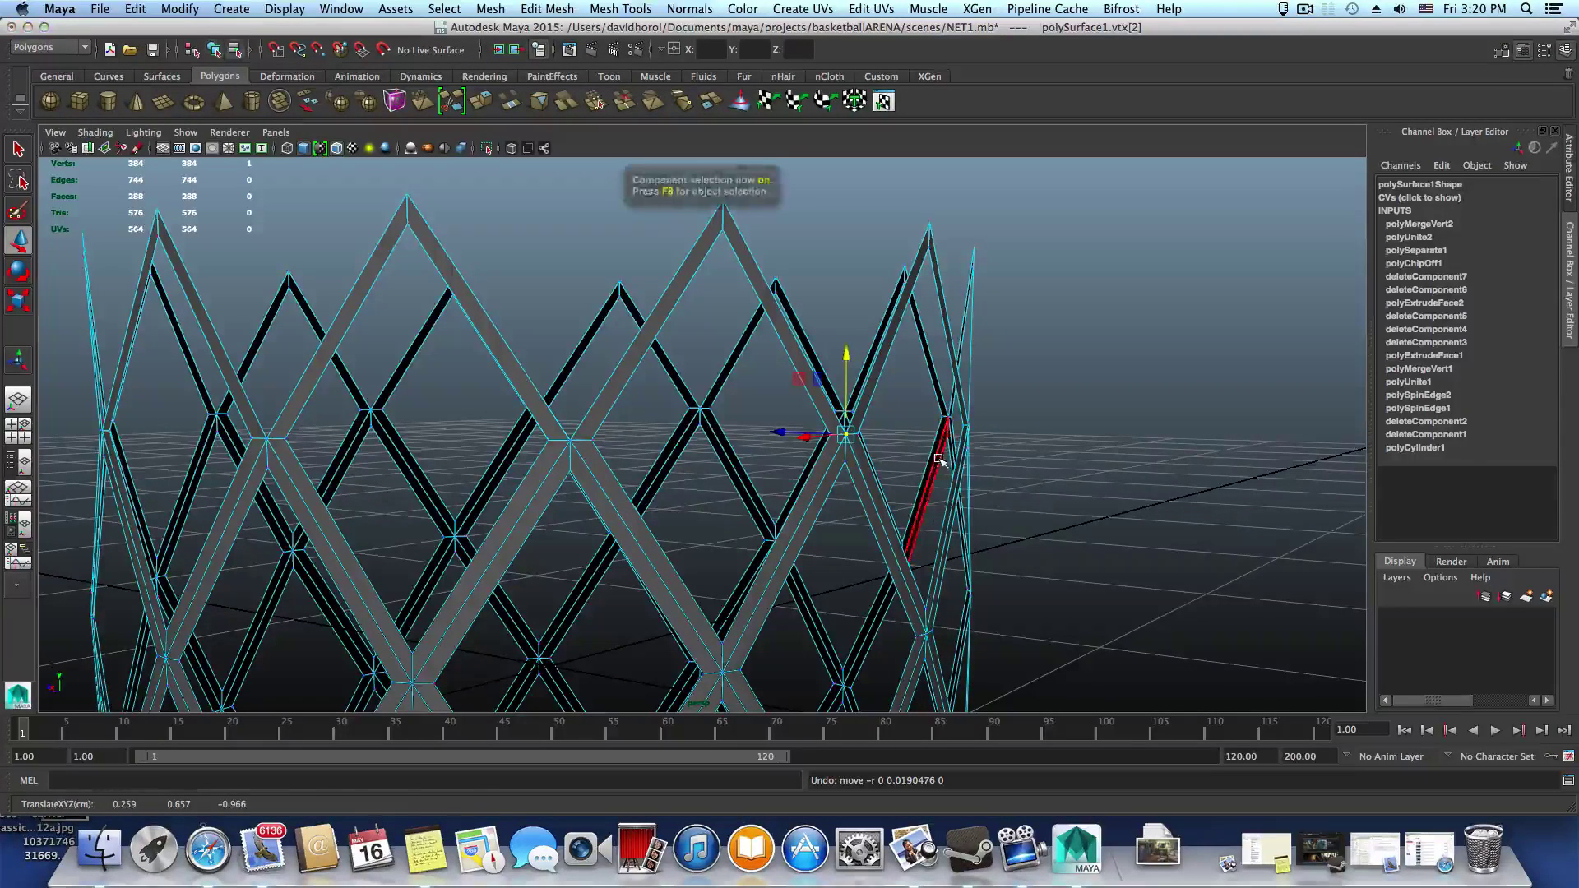
key("F8")
left_click_drag(1002, 503, 874, 492, "alt")
middle_click_drag(797, 505, 770, 165, "alt")
left_click_drag(770, 165, 747, 356, "alt")
right_click_drag(557, 511, 663, 528, "alt")
left_click_drag(663, 529, 743, 525, "alt")
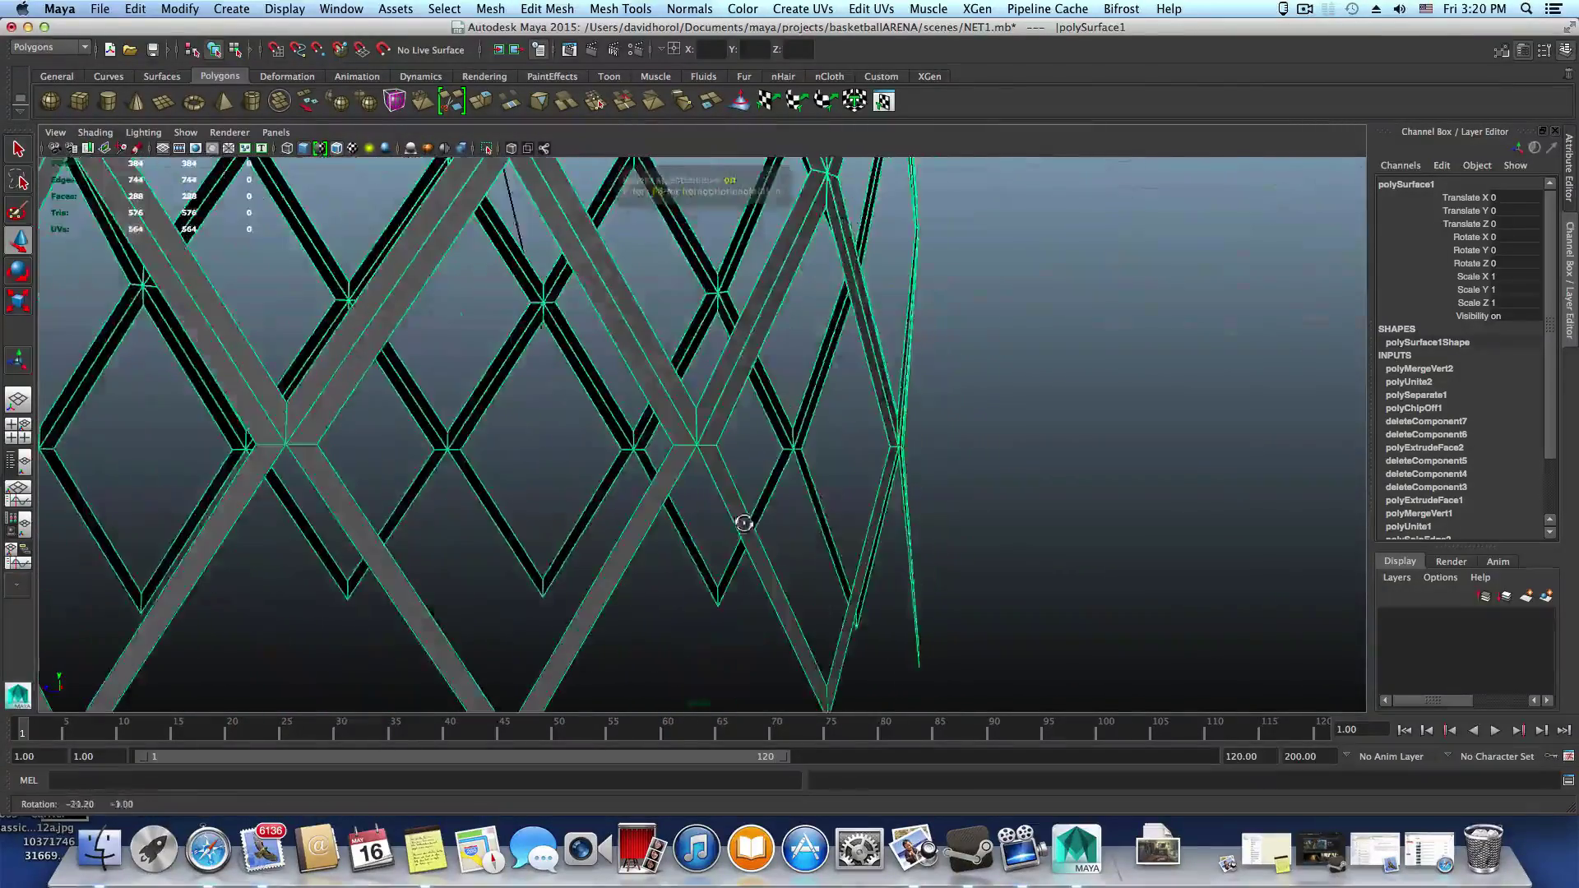
right_click_drag(743, 524, 504, 521, "alt")
left_click_drag(504, 521, 804, 412, "alt")
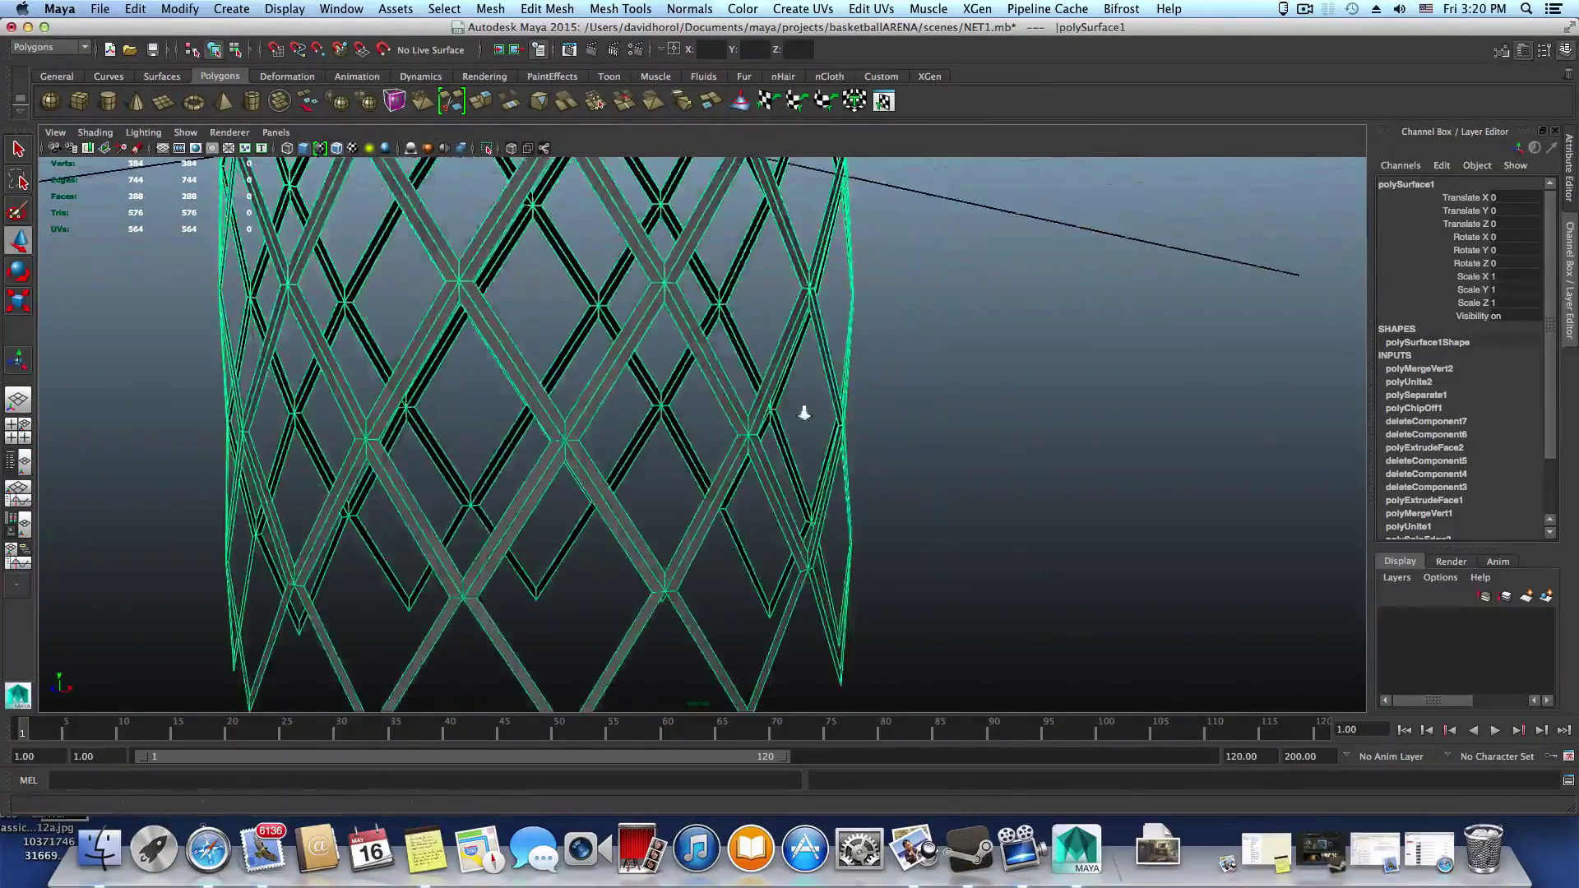
right_click_drag(803, 412, 545, 456, "alt")
middle_click_drag(546, 456, 521, 525, "alt")
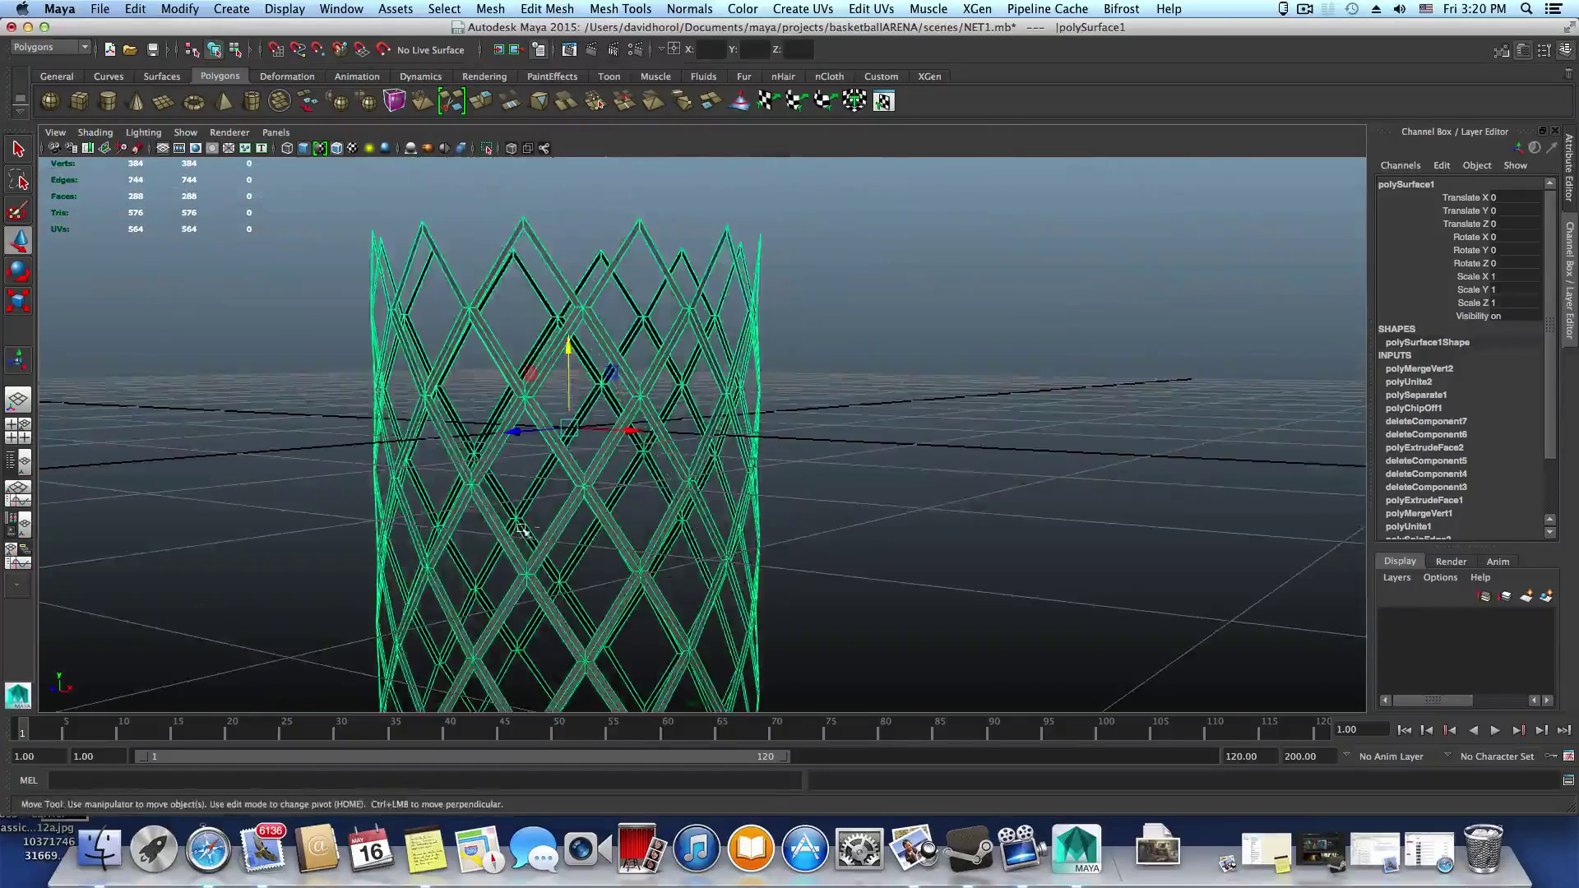
Show the net in a maximized side view and switch it to edge selection
left_click(18, 428)
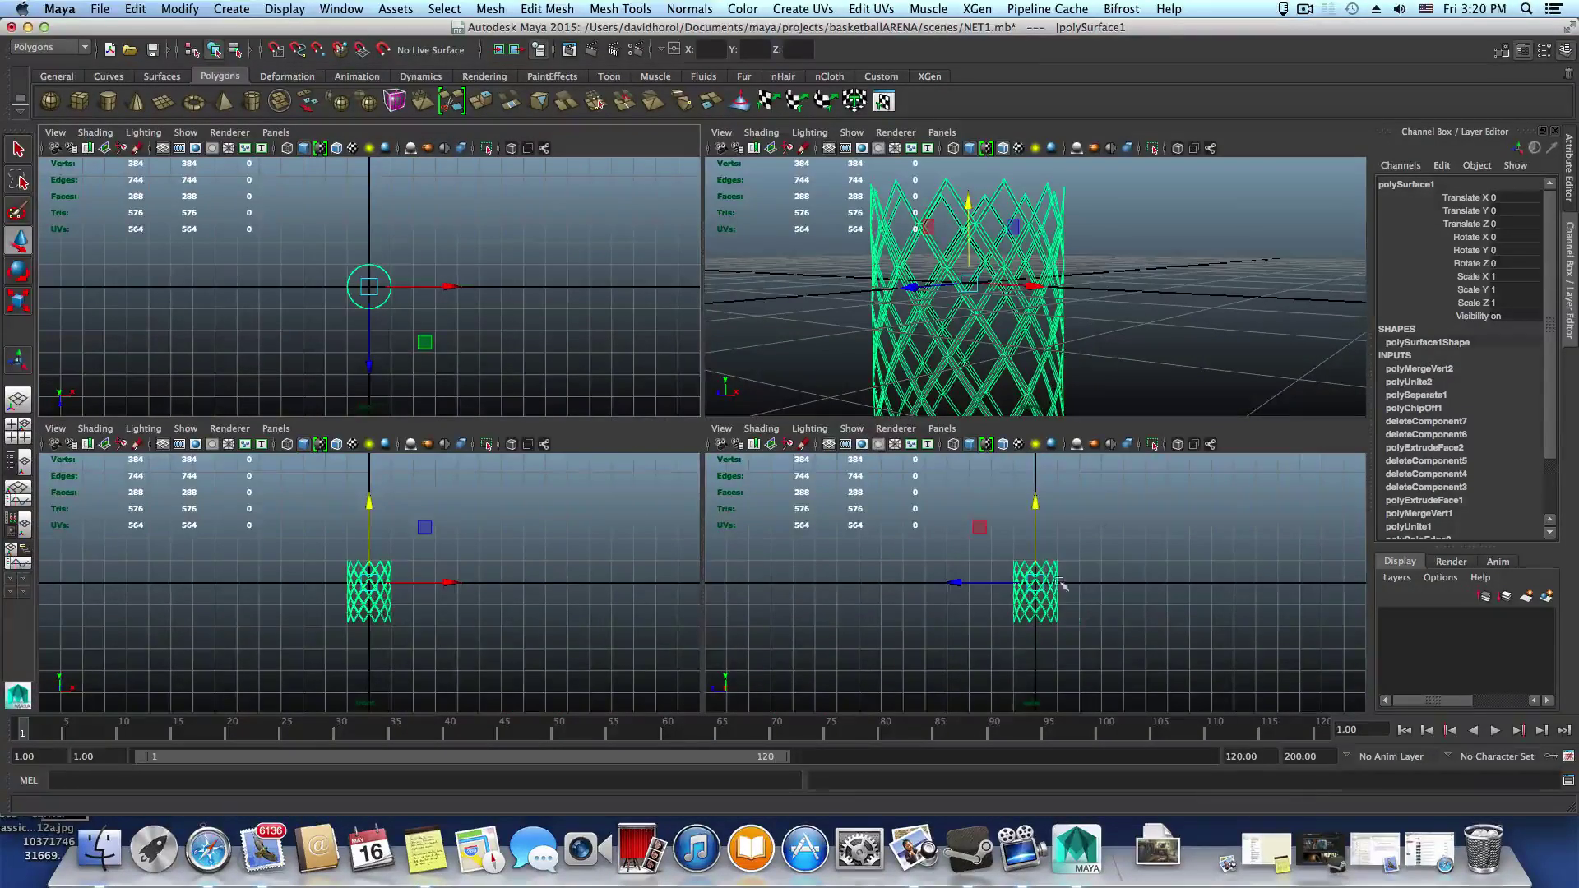
key("space")
scroll(835, 553, "up", 6)
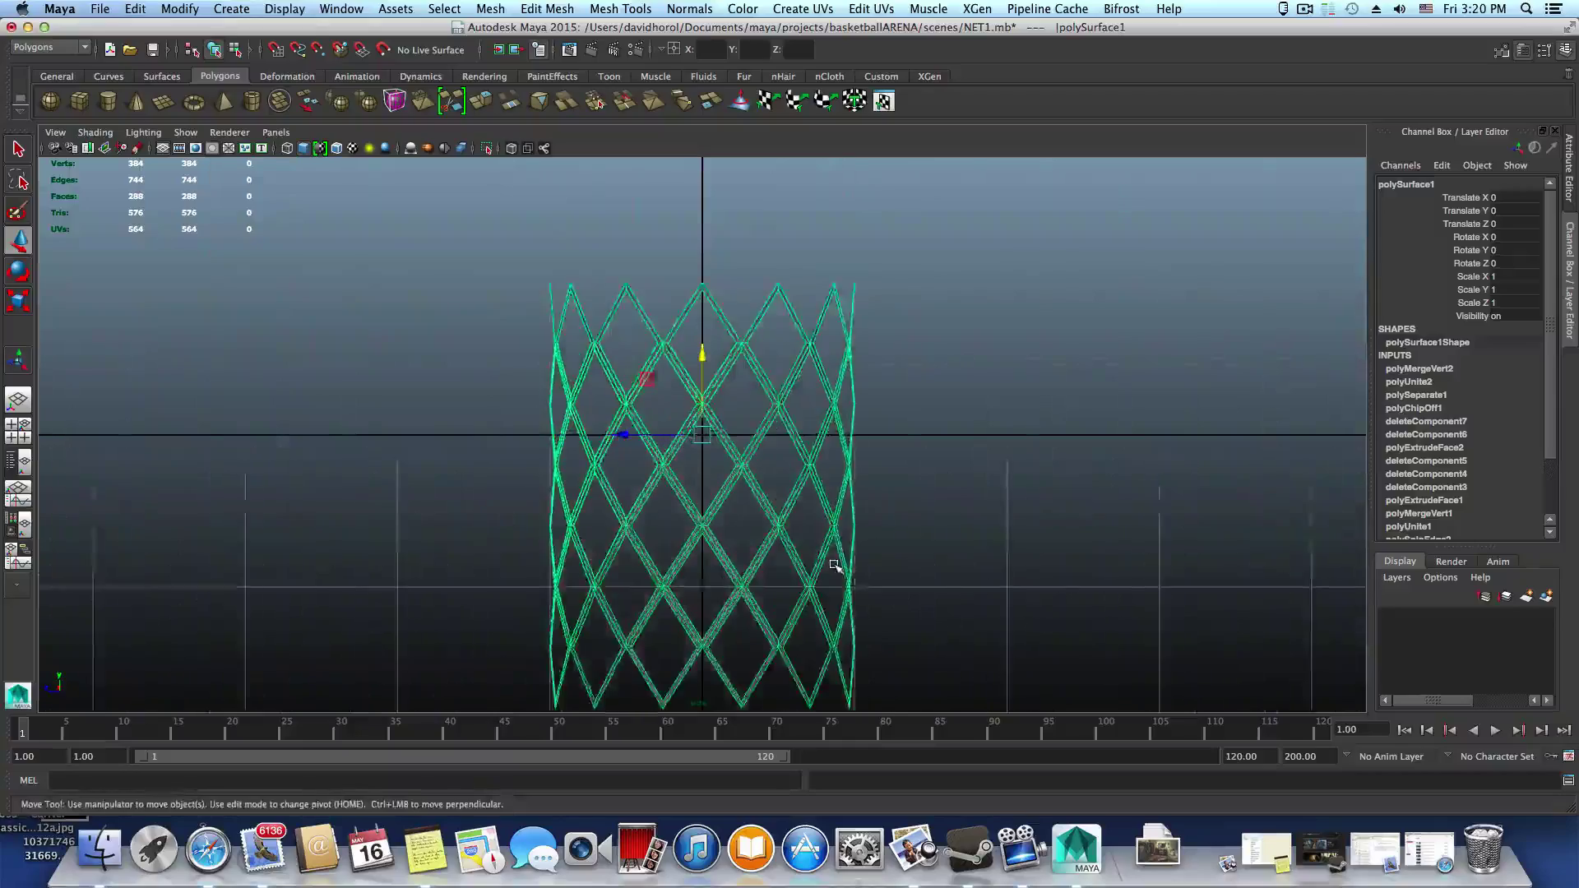
right_click(836, 388)
scroll(832, 479, "up", 3)
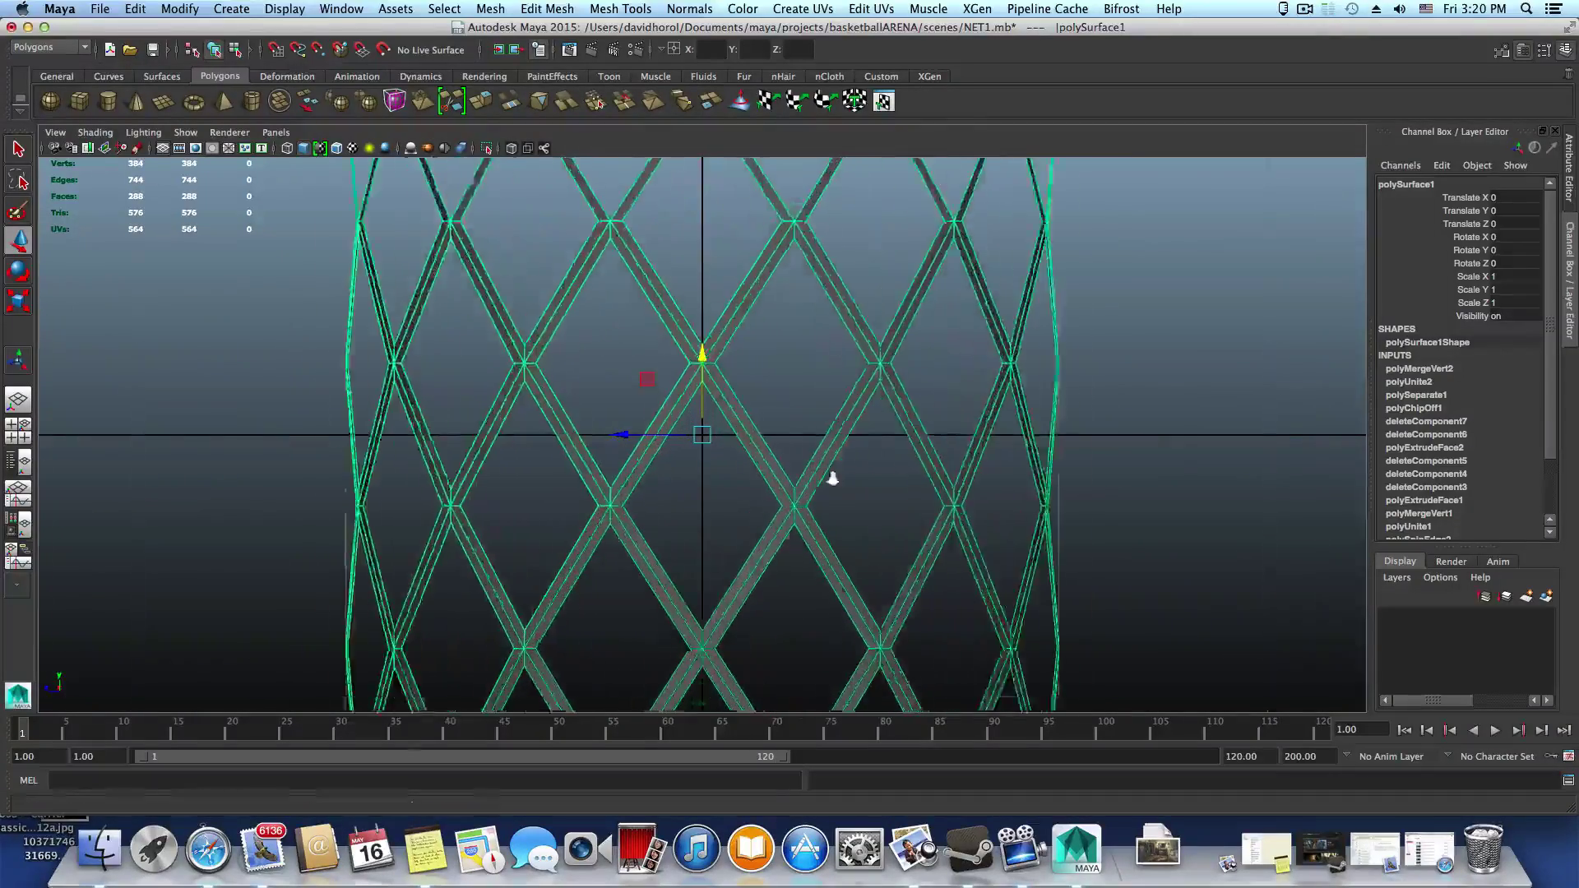
scroll(832, 478, "up", 5)
right_click(728, 417)
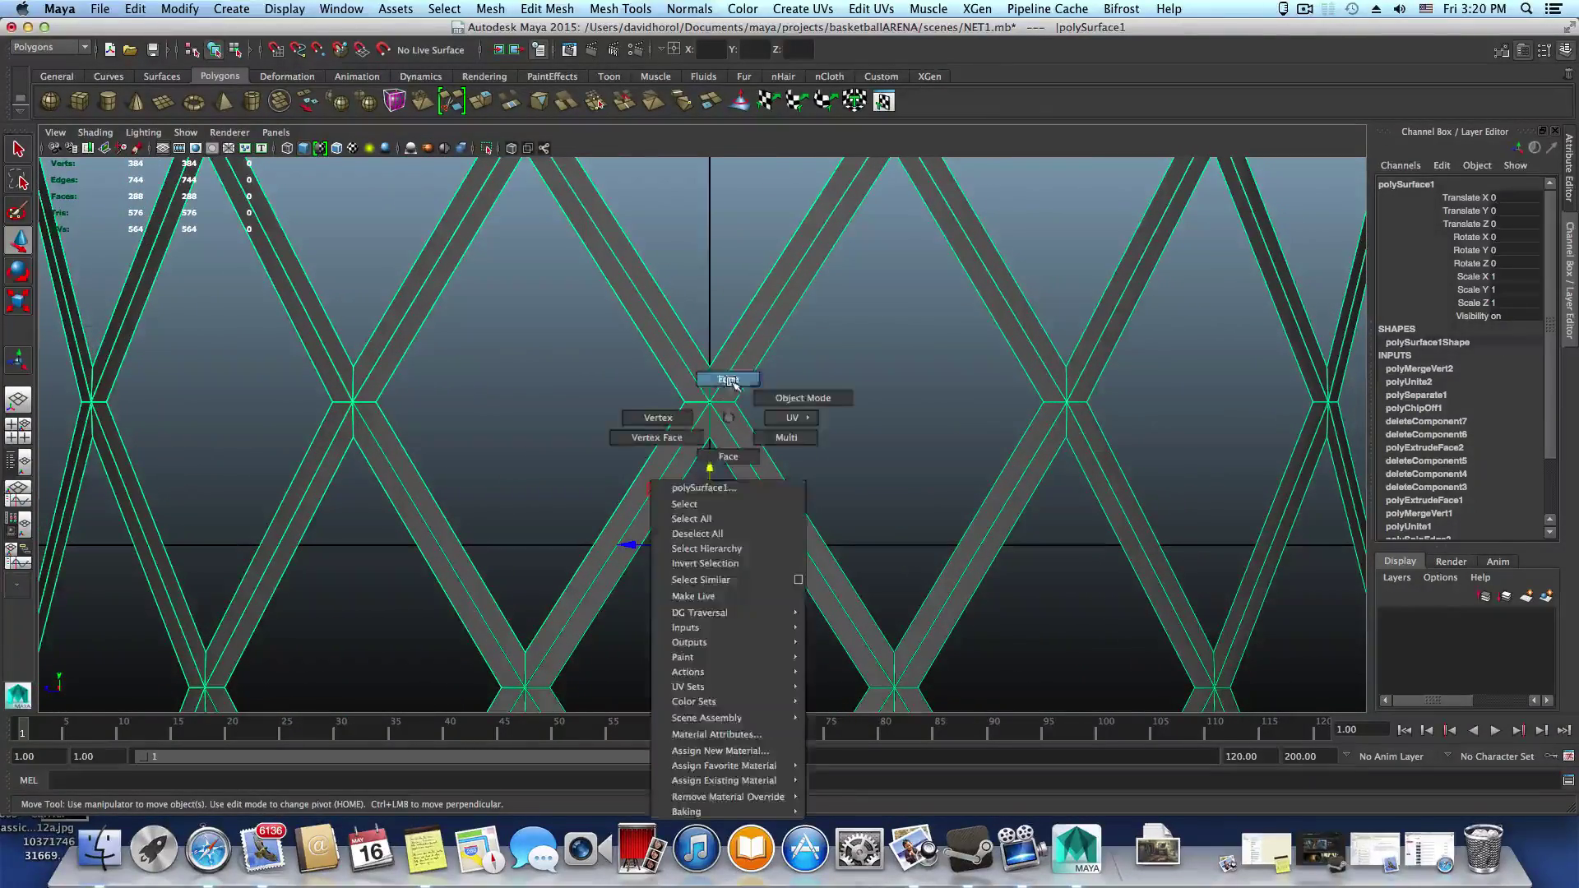
Select the short horizontal edges at a central crossing point of the net
left_click(699, 408)
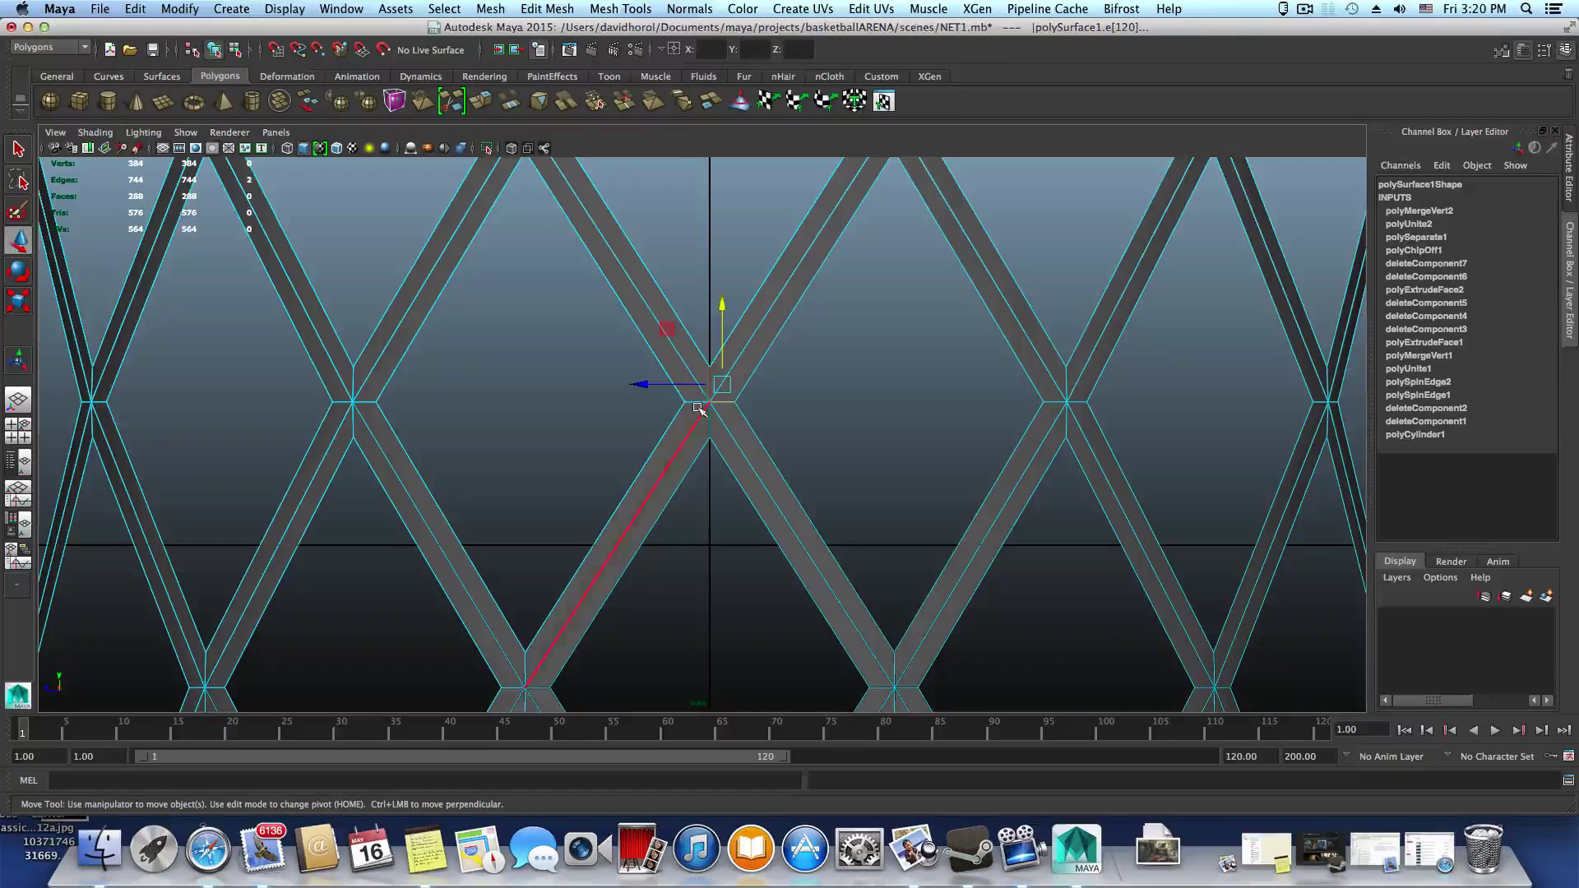
left_click(706, 417)
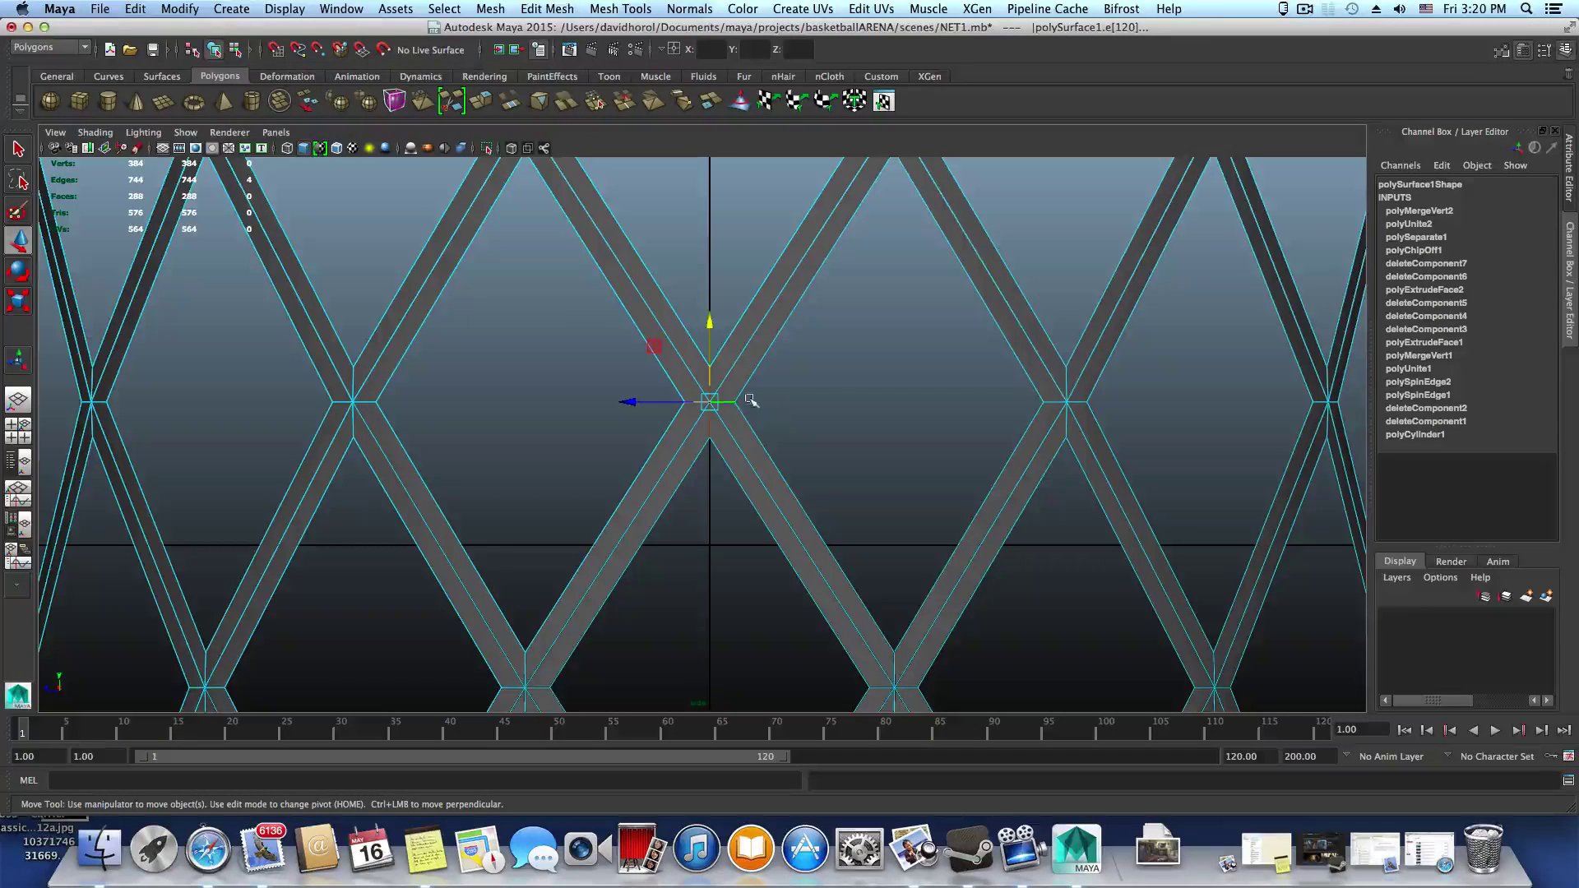
scroll(1050, 469, "down", 8)
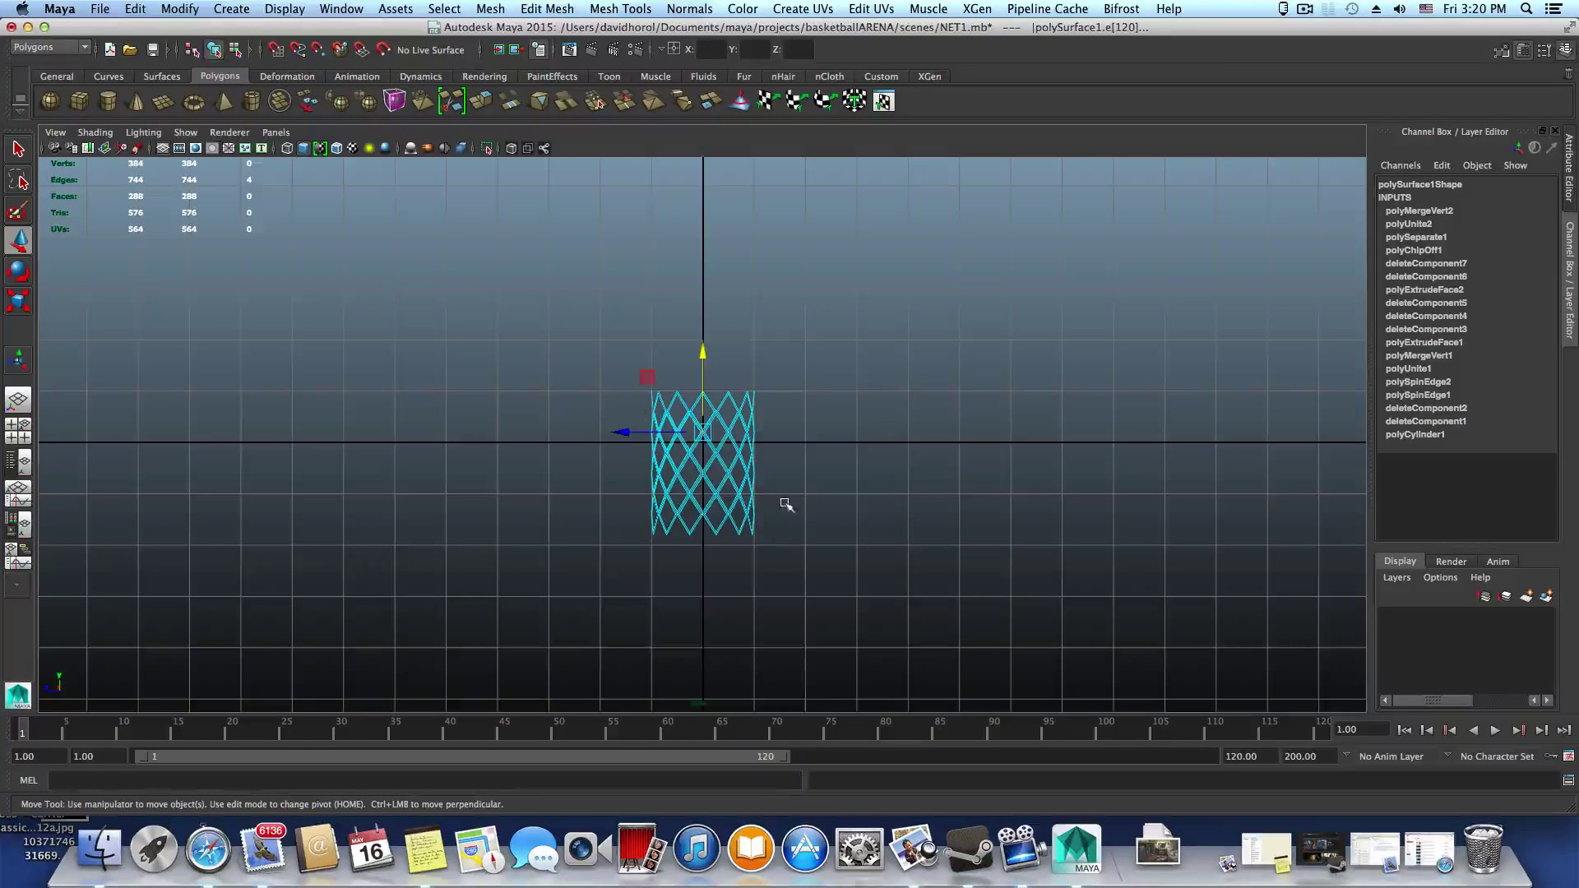
scroll(786, 505, "up", 6)
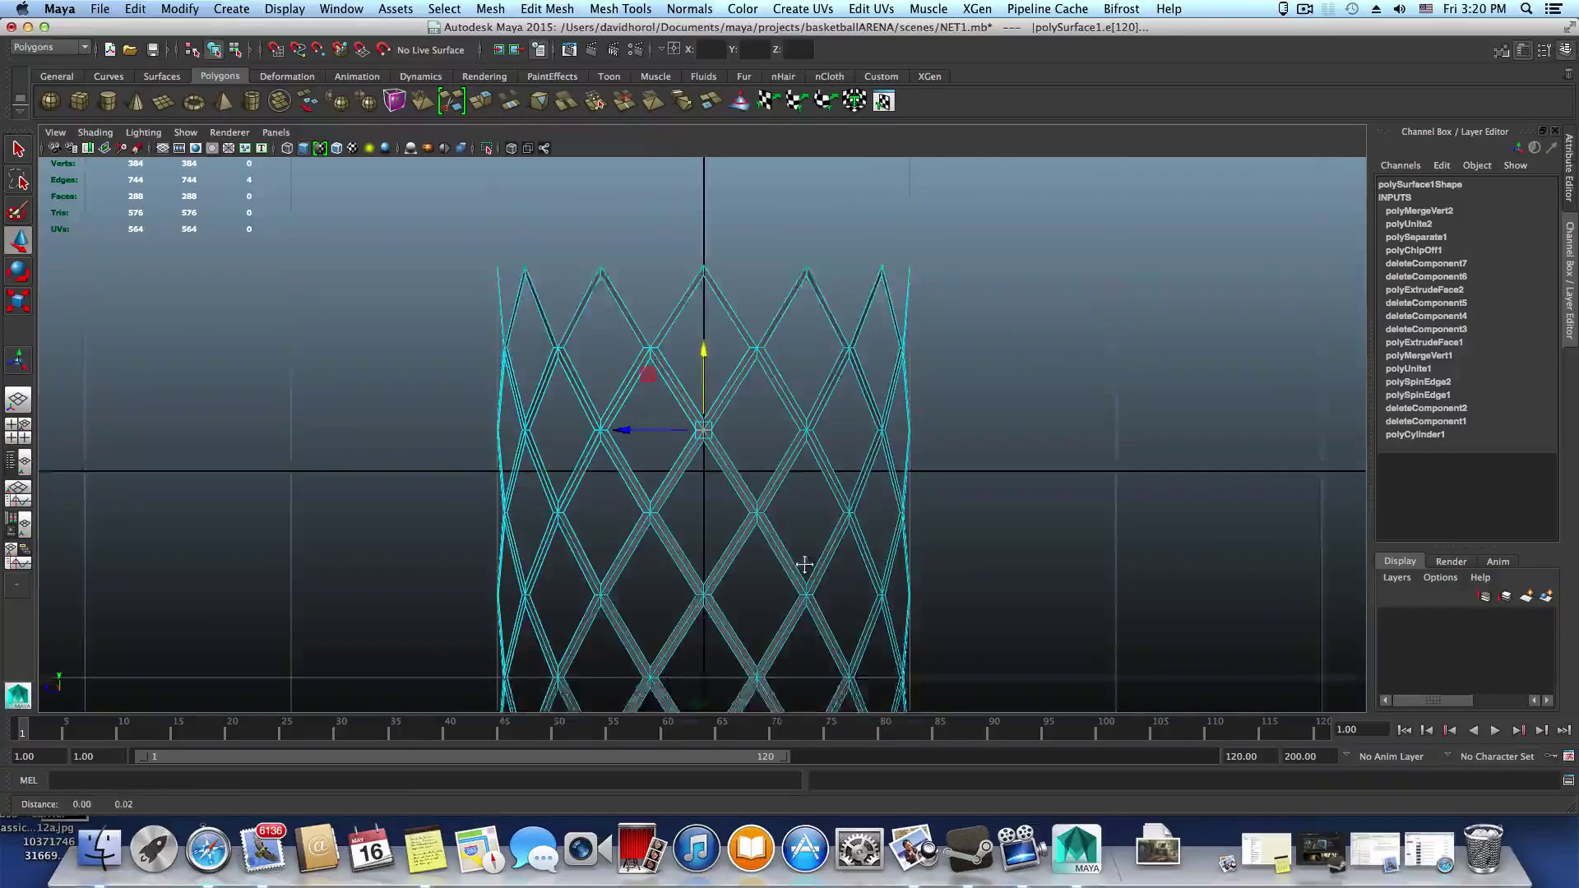
right_click_drag(796, 479, 763, 519)
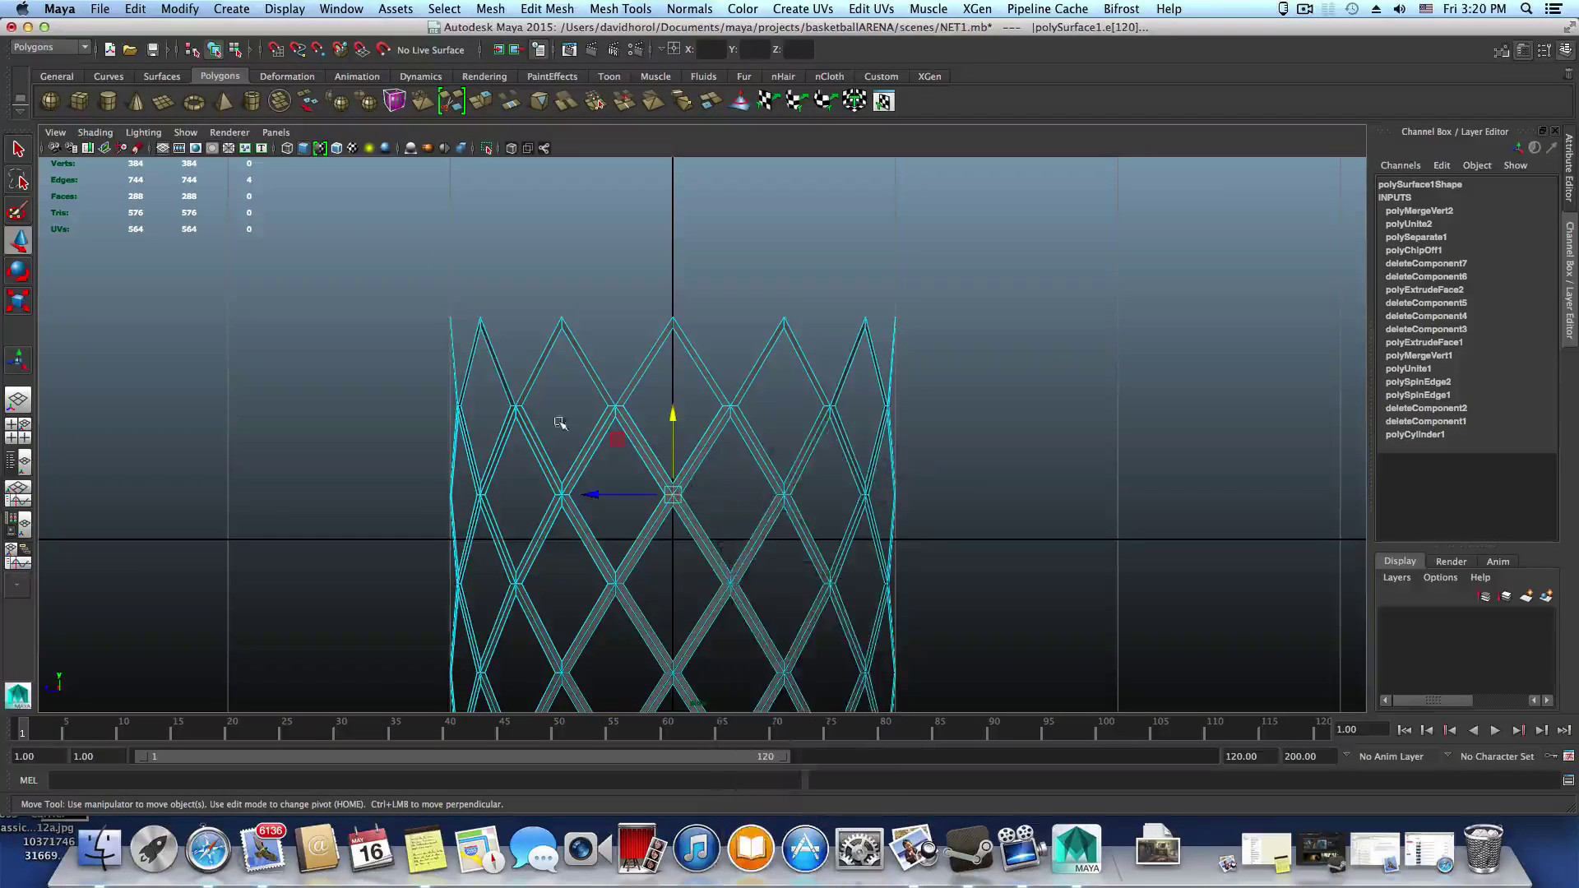
scroll(560, 422, "down", 6)
Select all edges of the net and deselect the strand edges in its three uppermost rows
left_click_drag(575, 374, 985, 723)
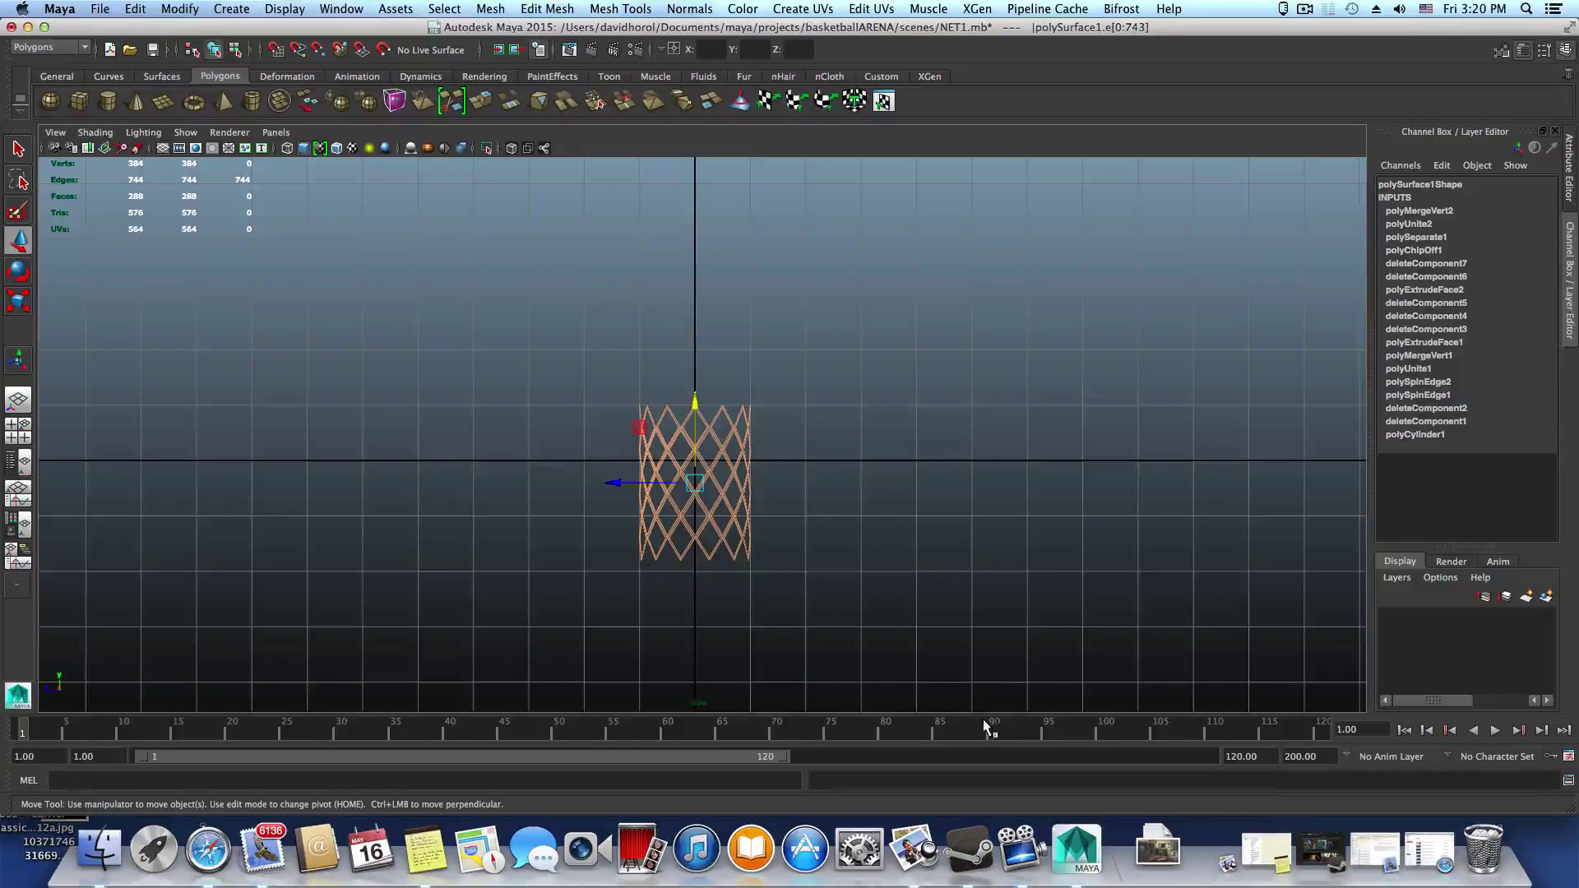
scroll(803, 679, "up", 8)
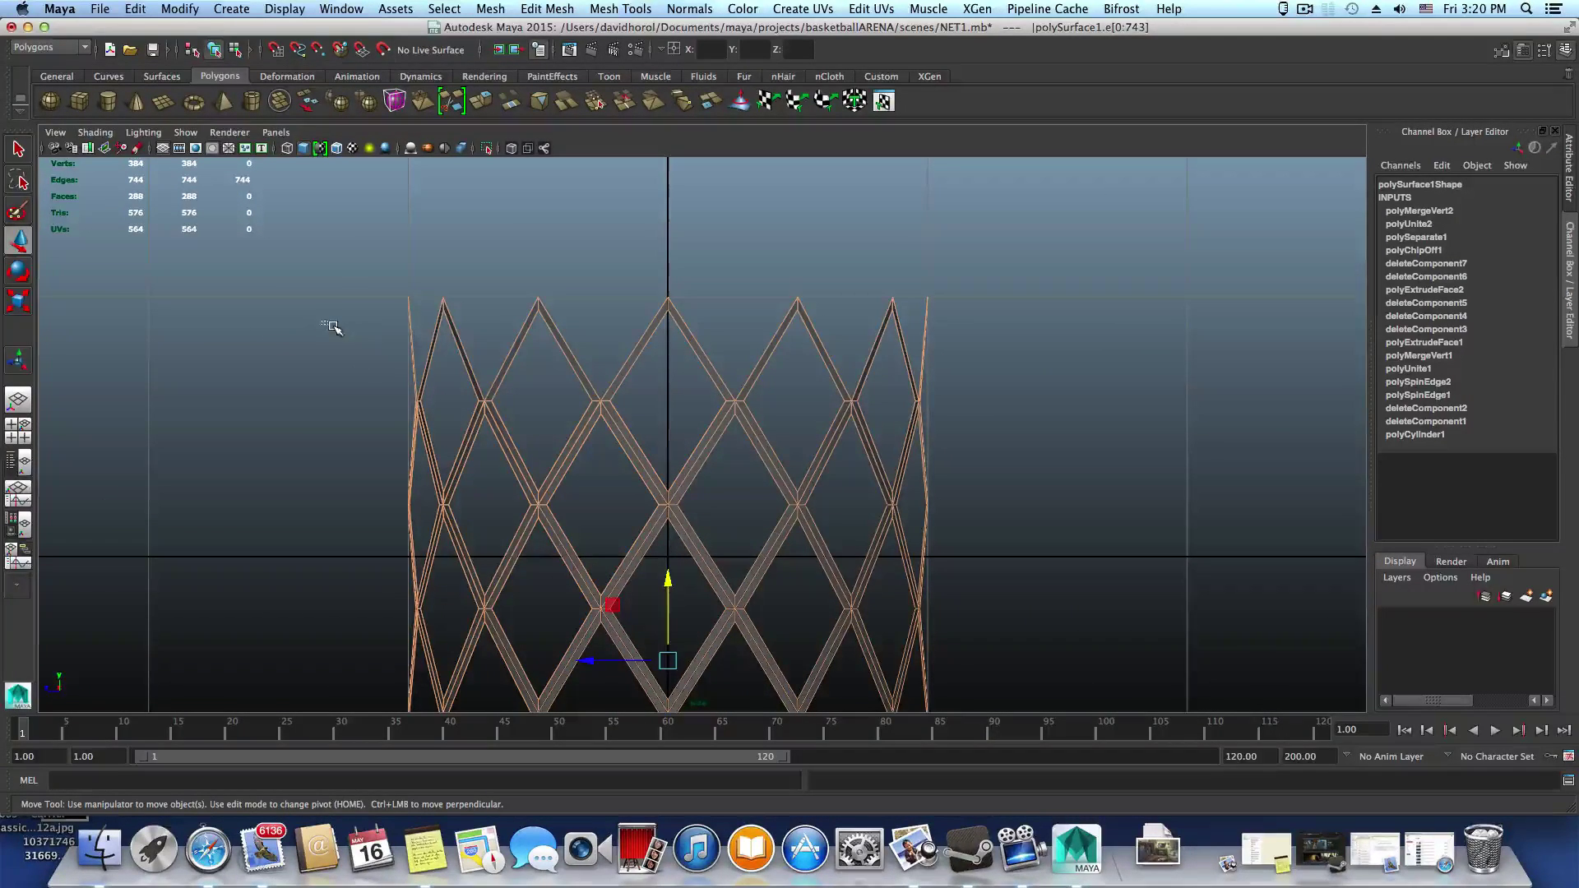
left_click_drag(321, 321, 1012, 376)
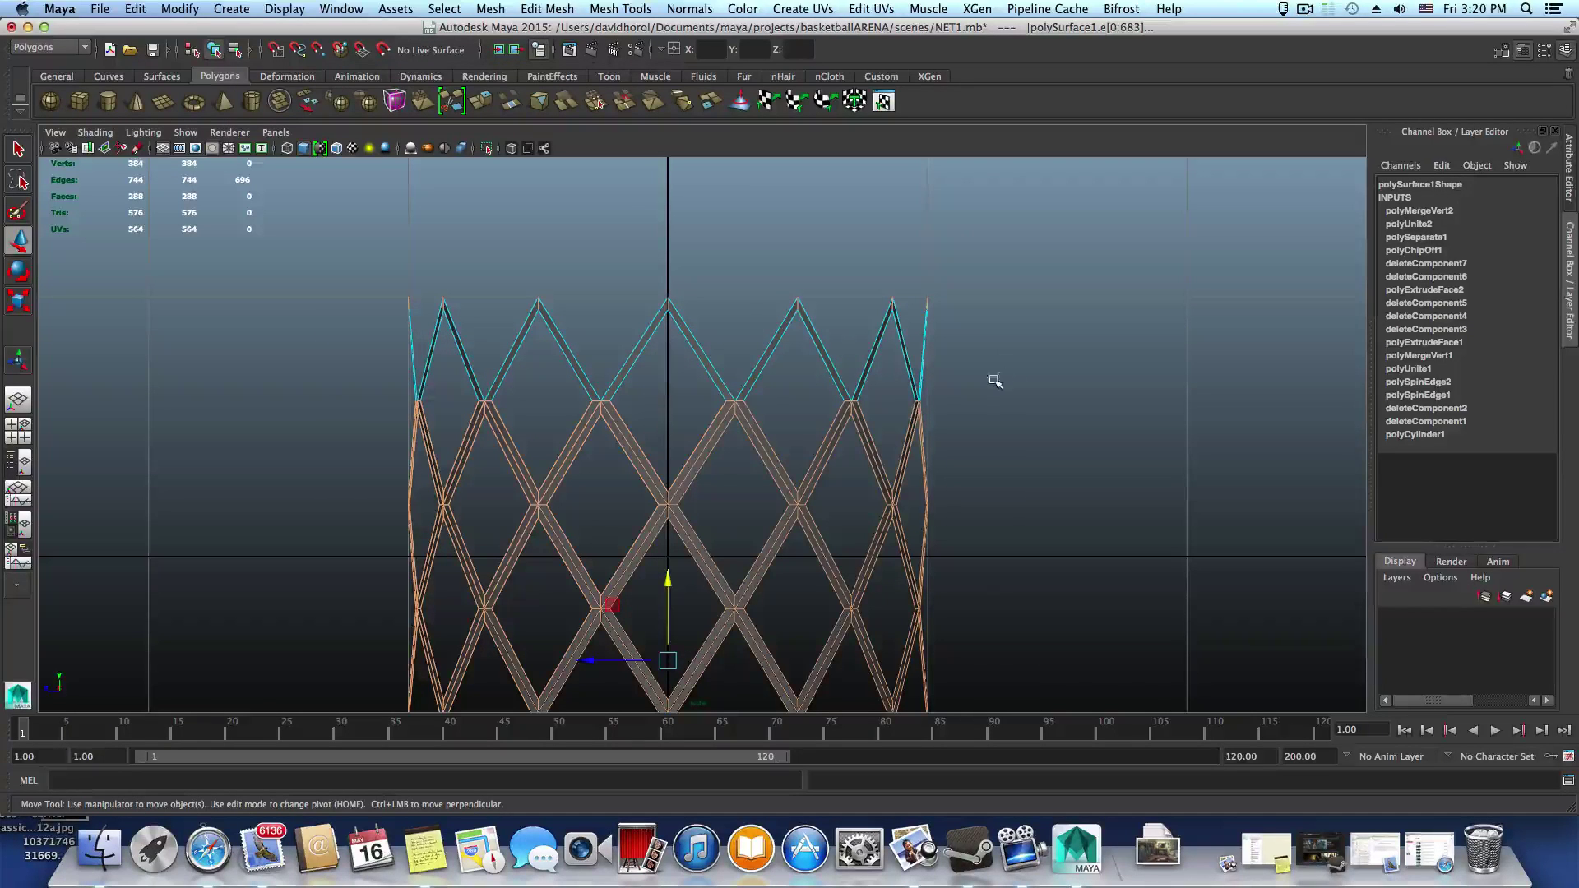
left_click_drag(330, 456, 1009, 454, "ctrl")
middle_click_drag(700, 617, 700, 536, "alt")
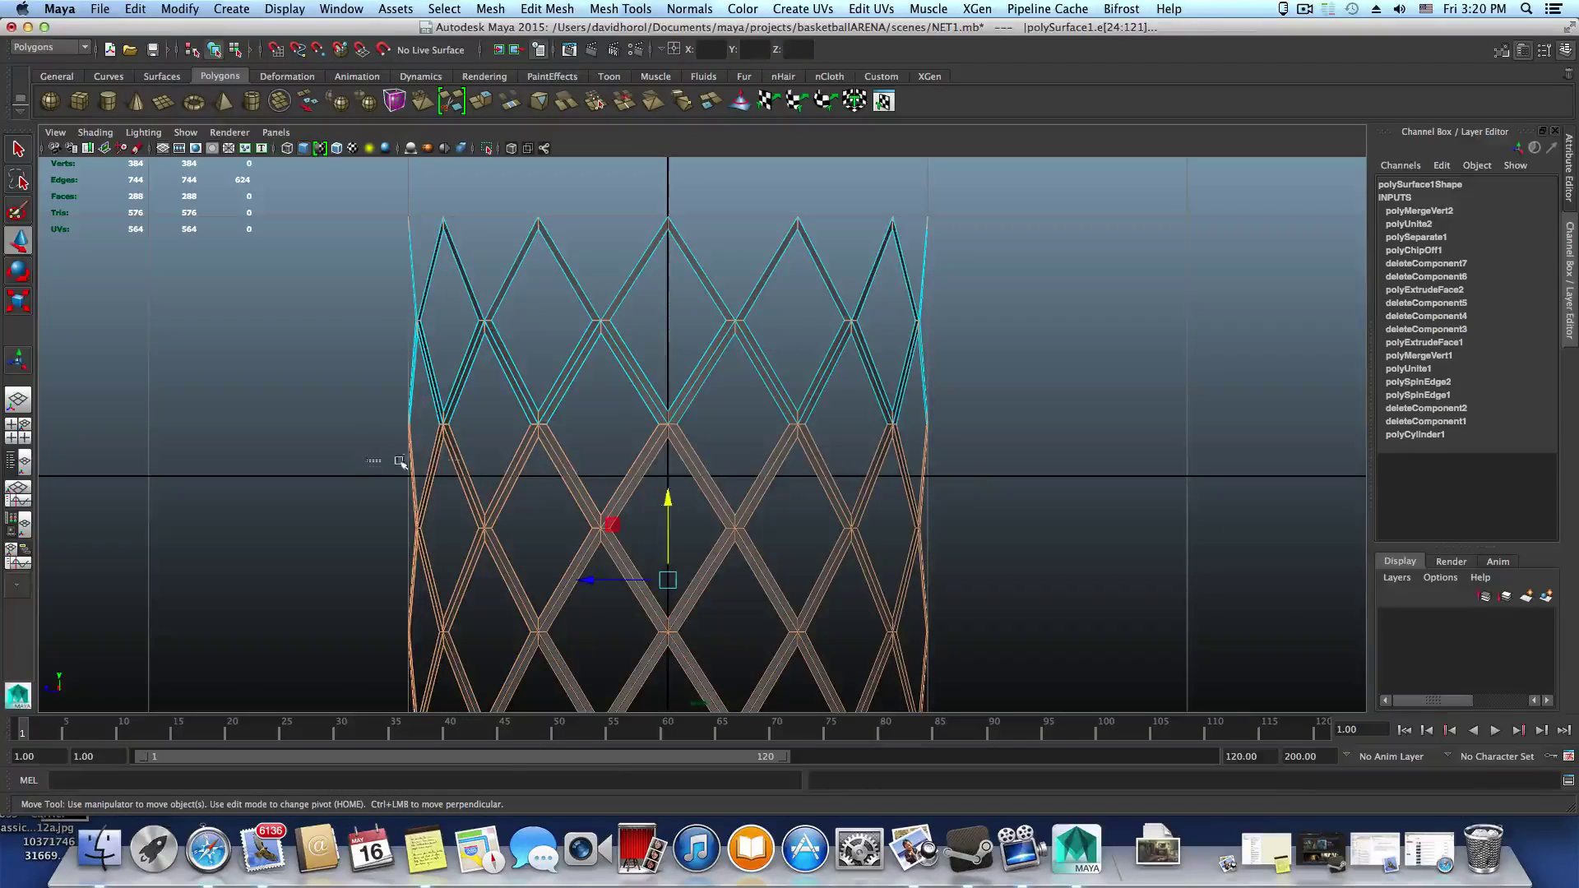
left_click_drag(377, 457, 995, 464, "ctrl")
middle_click_drag(554, 634, 550, 547, "alt")
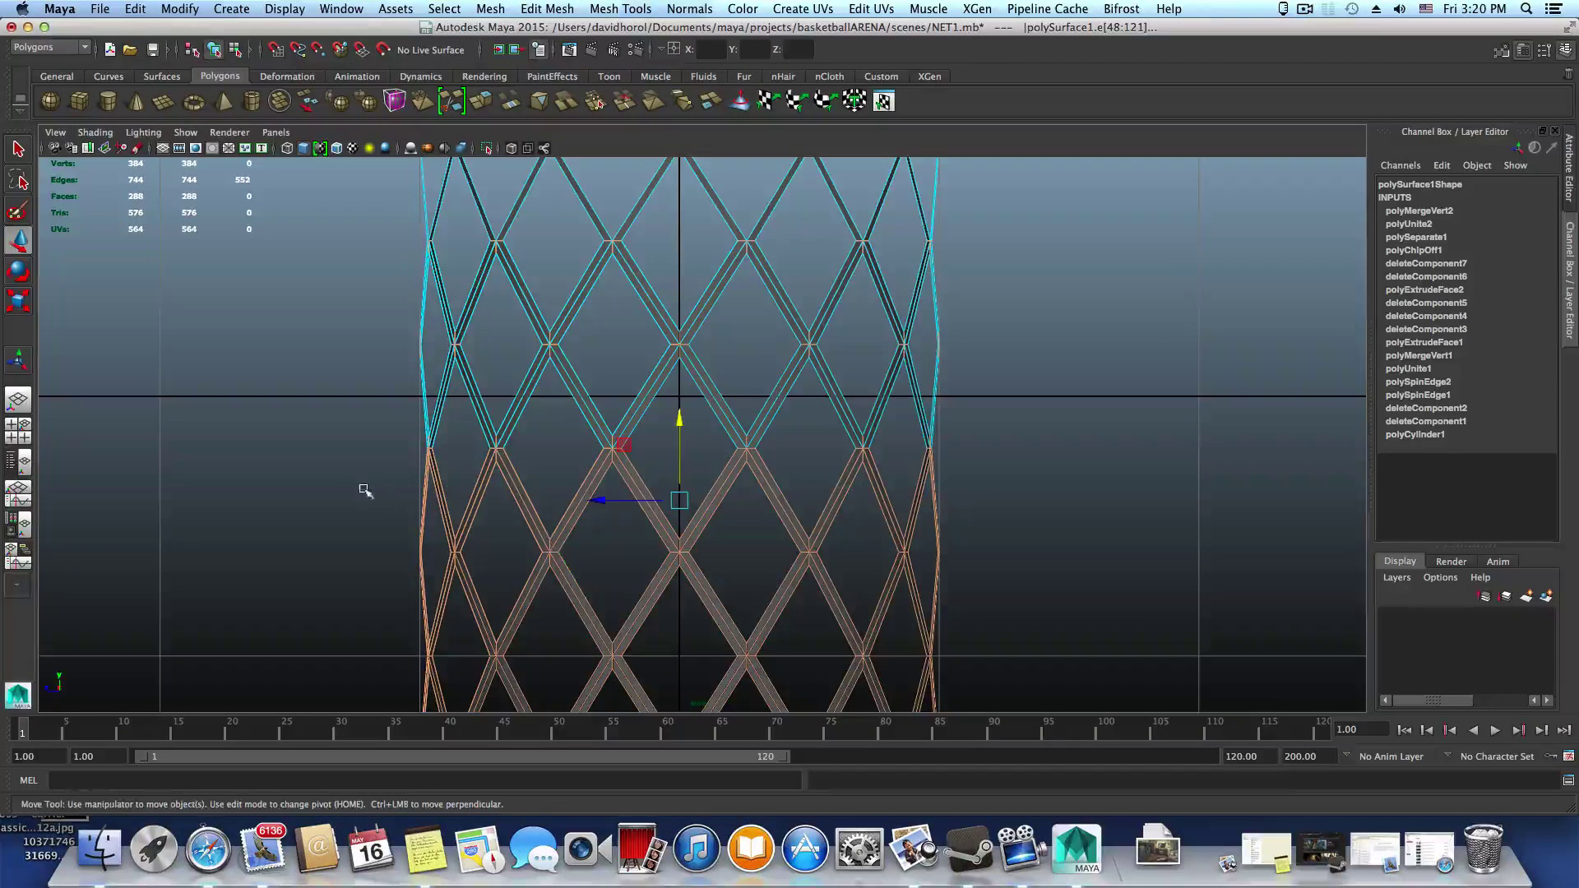
Deselect the strand edges in the four lower rows so only the short crossing-point edges stay selected
left_click_drag(357, 486, 1017, 508, "ctrl")
middle_click_drag(767, 602, 769, 525, "alt")
left_click_drag(363, 517, 1010, 524, "ctrl")
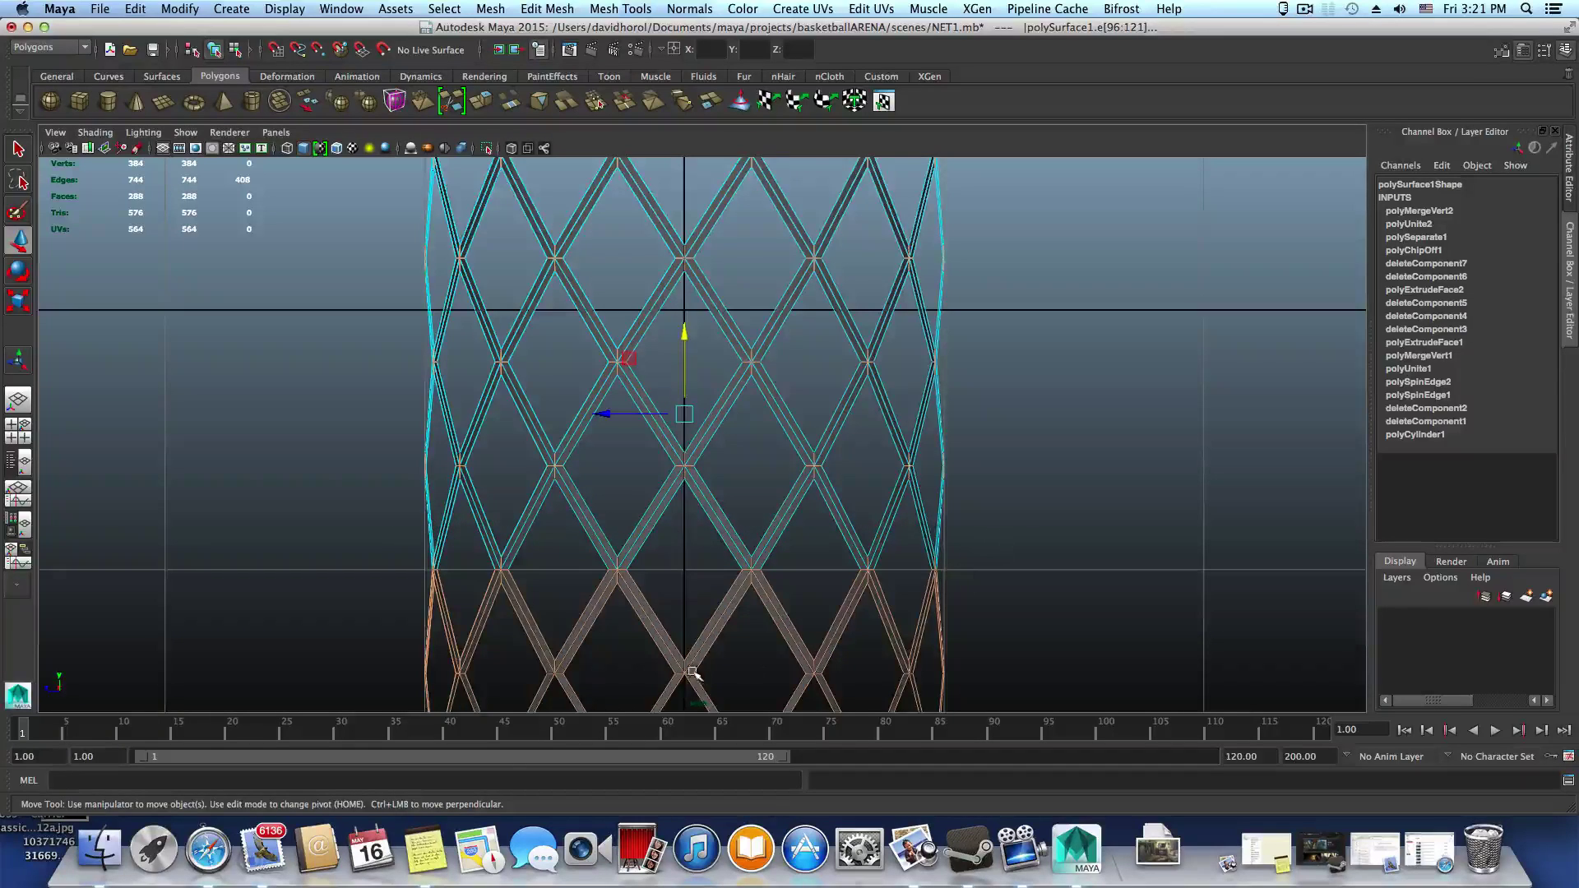
middle_click_drag(693, 676, 692, 566, "alt")
left_click_drag(373, 498, 987, 503, "ctrl")
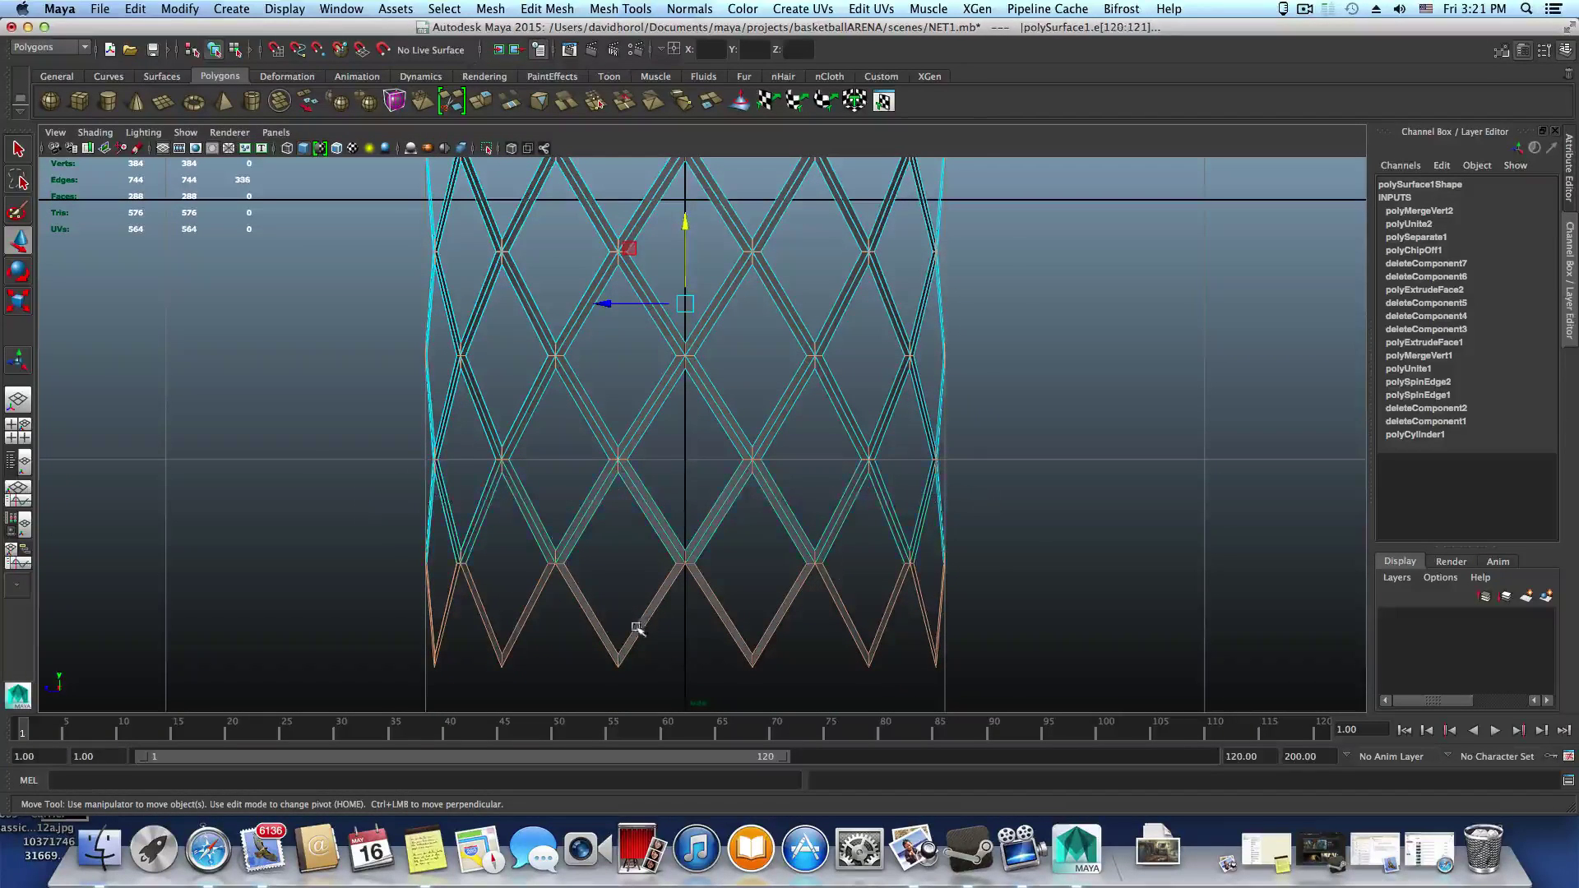
middle_click_drag(638, 627, 642, 577, "alt")
left_click_drag(372, 559, 1020, 566, "ctrl")
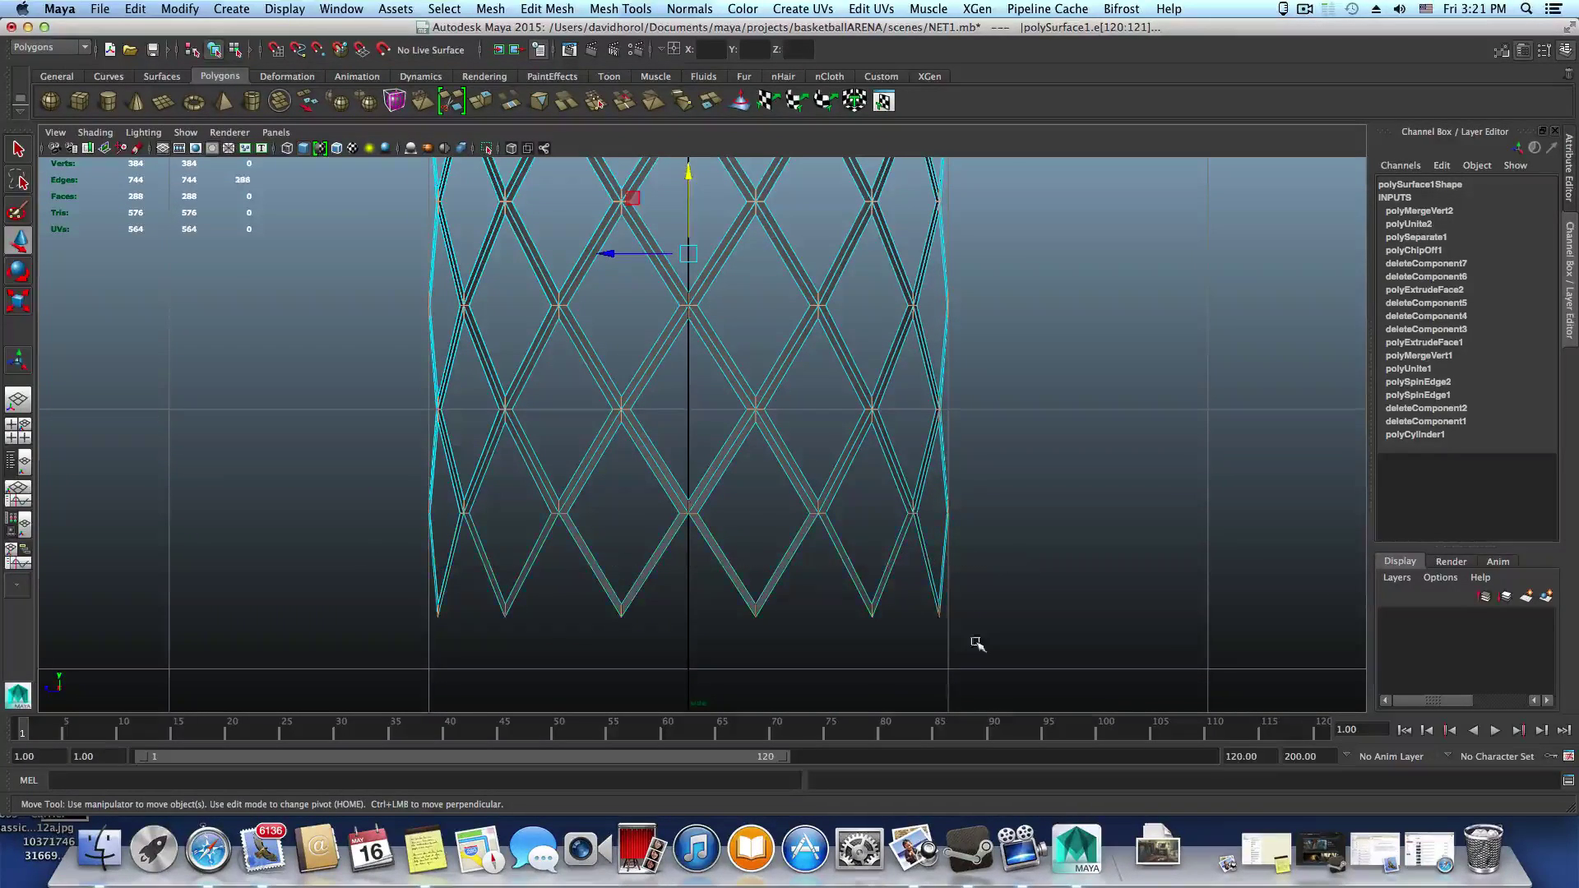
right_click_drag(764, 621, 952, 574, "alt")
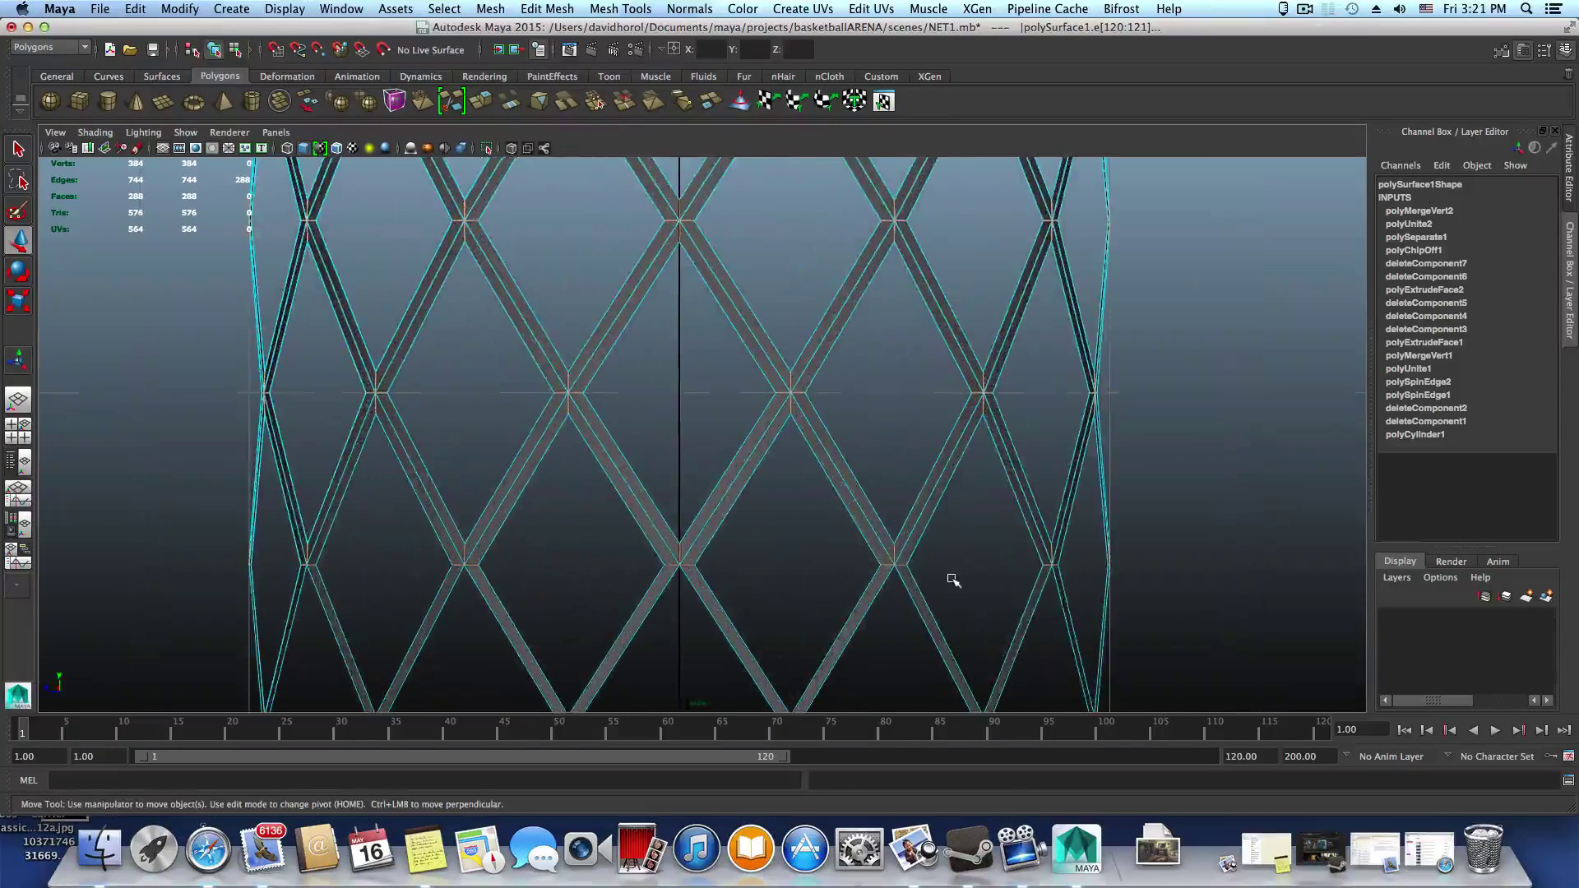
right_click_drag(922, 634, 1048, 659, "alt")
right_click_drag(716, 429, 1110, 567, "alt")
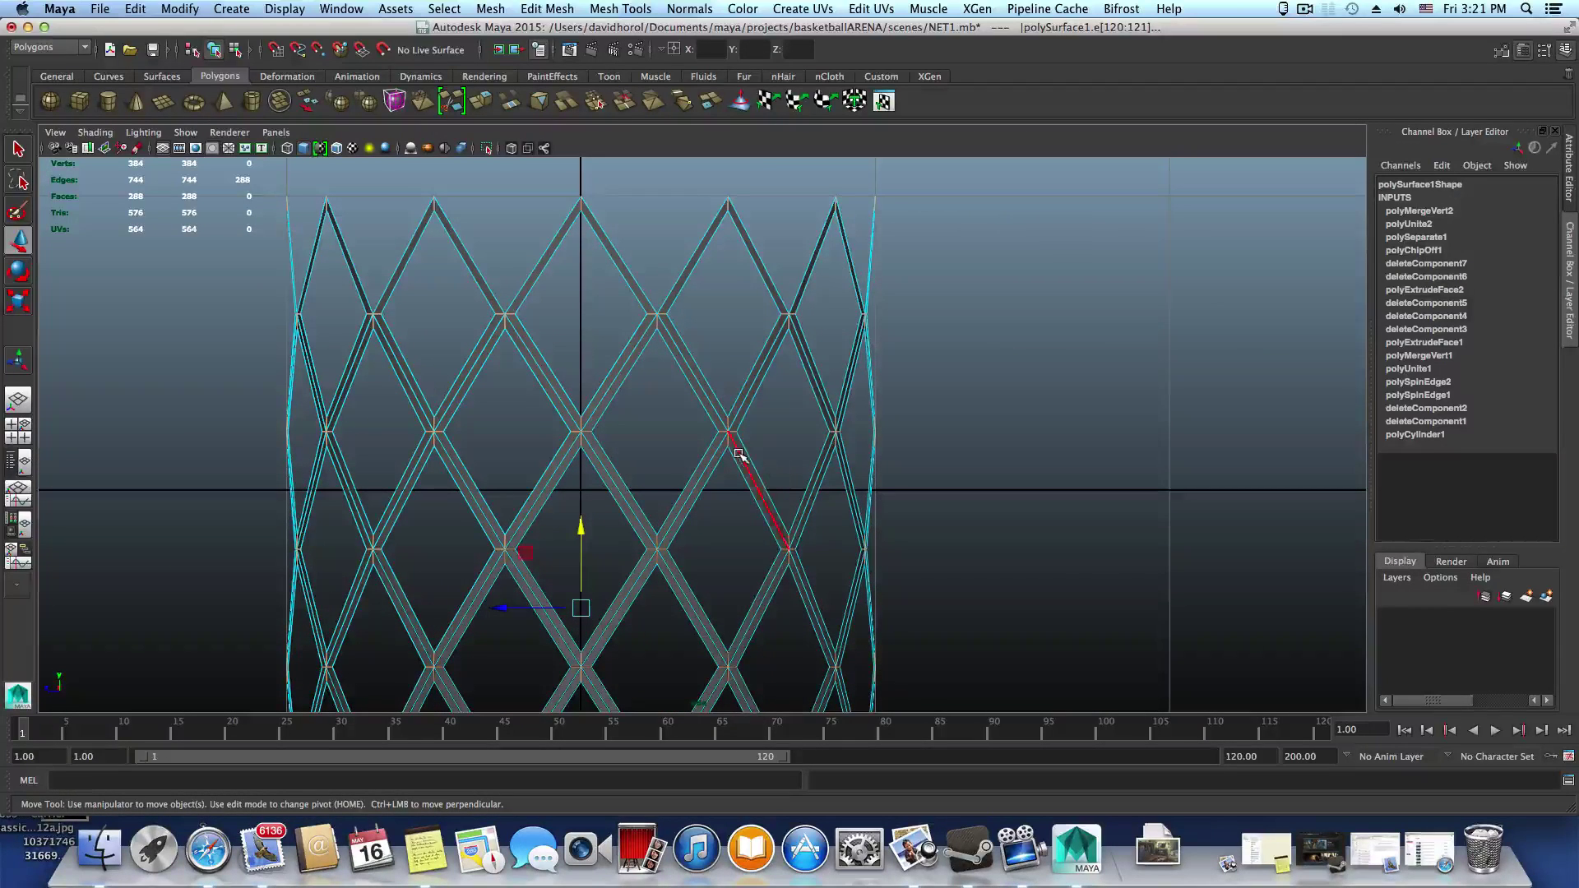
Open the Bevel options for the selected crossing-point edges and reset them to the default settings
right_click_drag(739, 453, 855, 455, "shift")
left_click(832, 183)
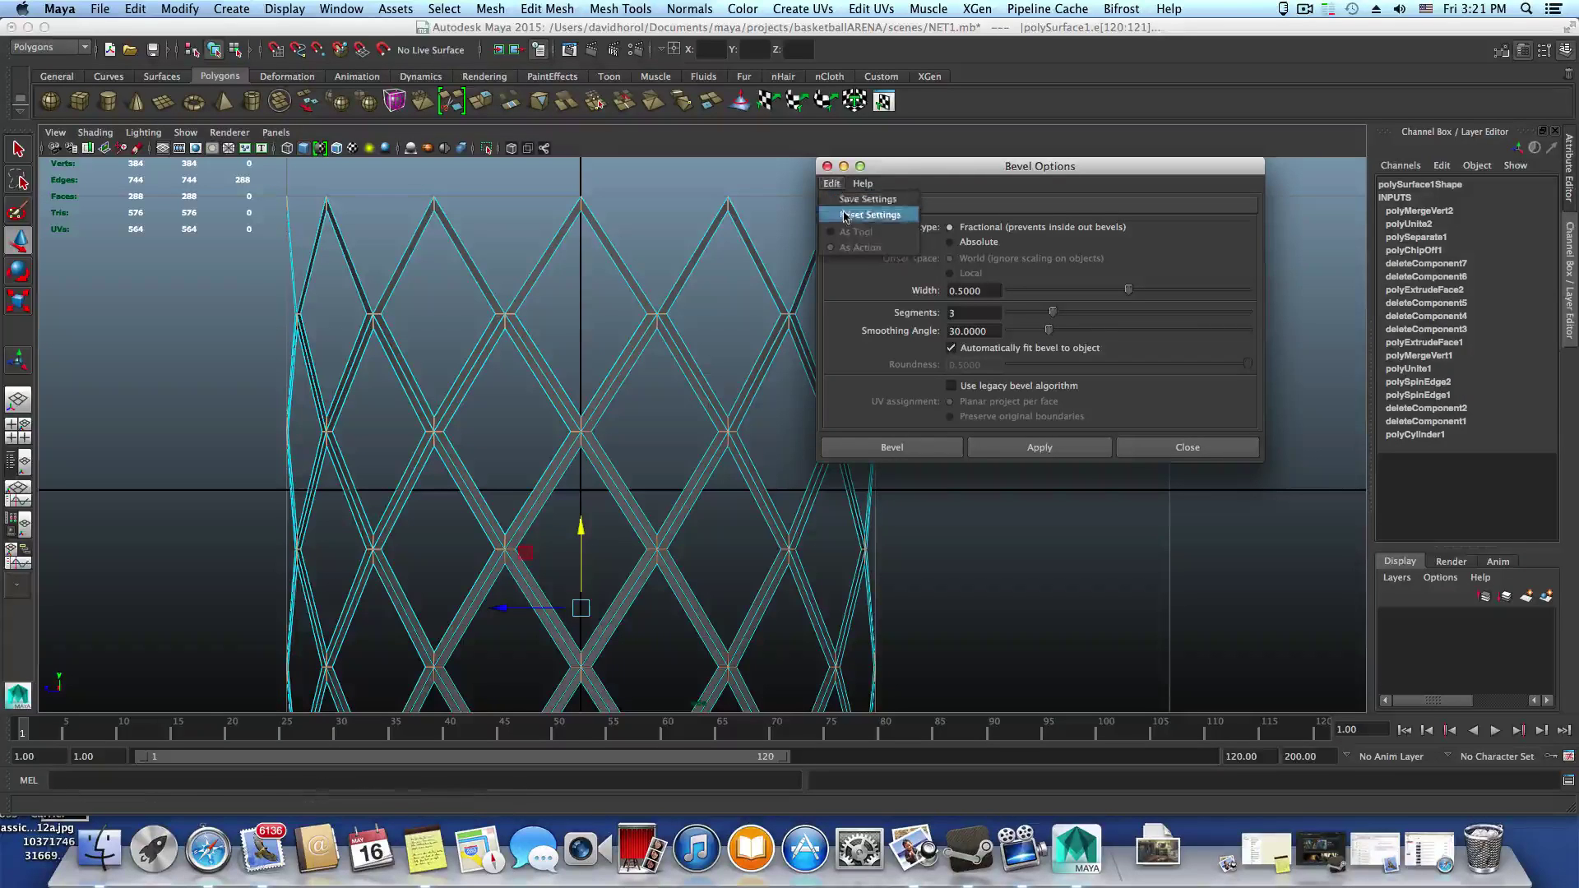
left_click(863, 209)
Undo a trial bevel at width 0.5 and bevel the selected crossing-point edges with width 0.1 and one segment
left_click(1029, 446)
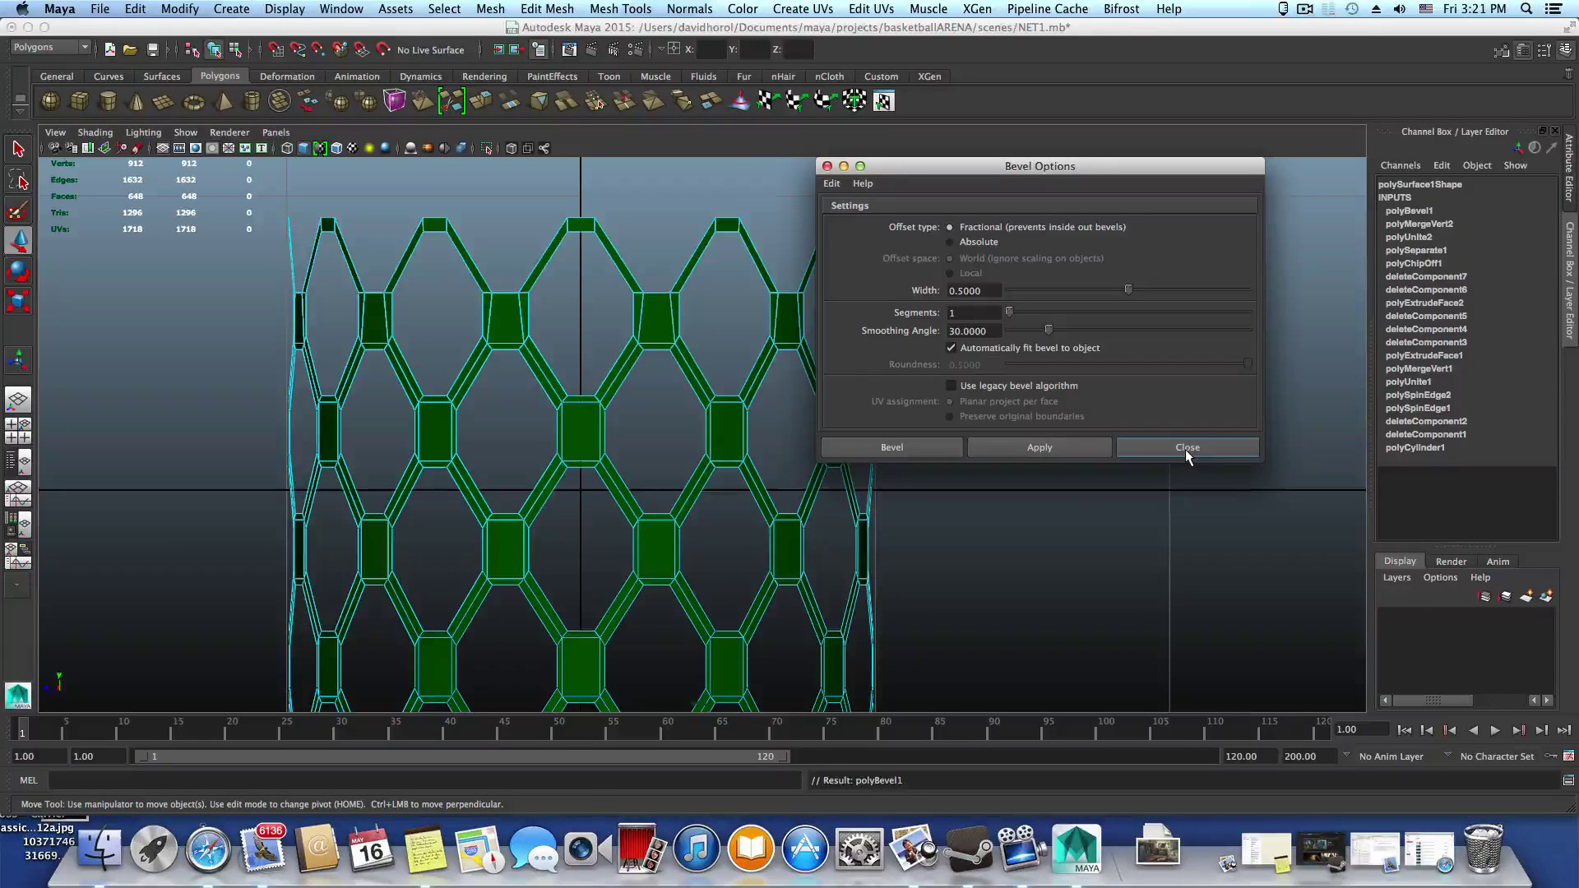
key("ctrl+z")
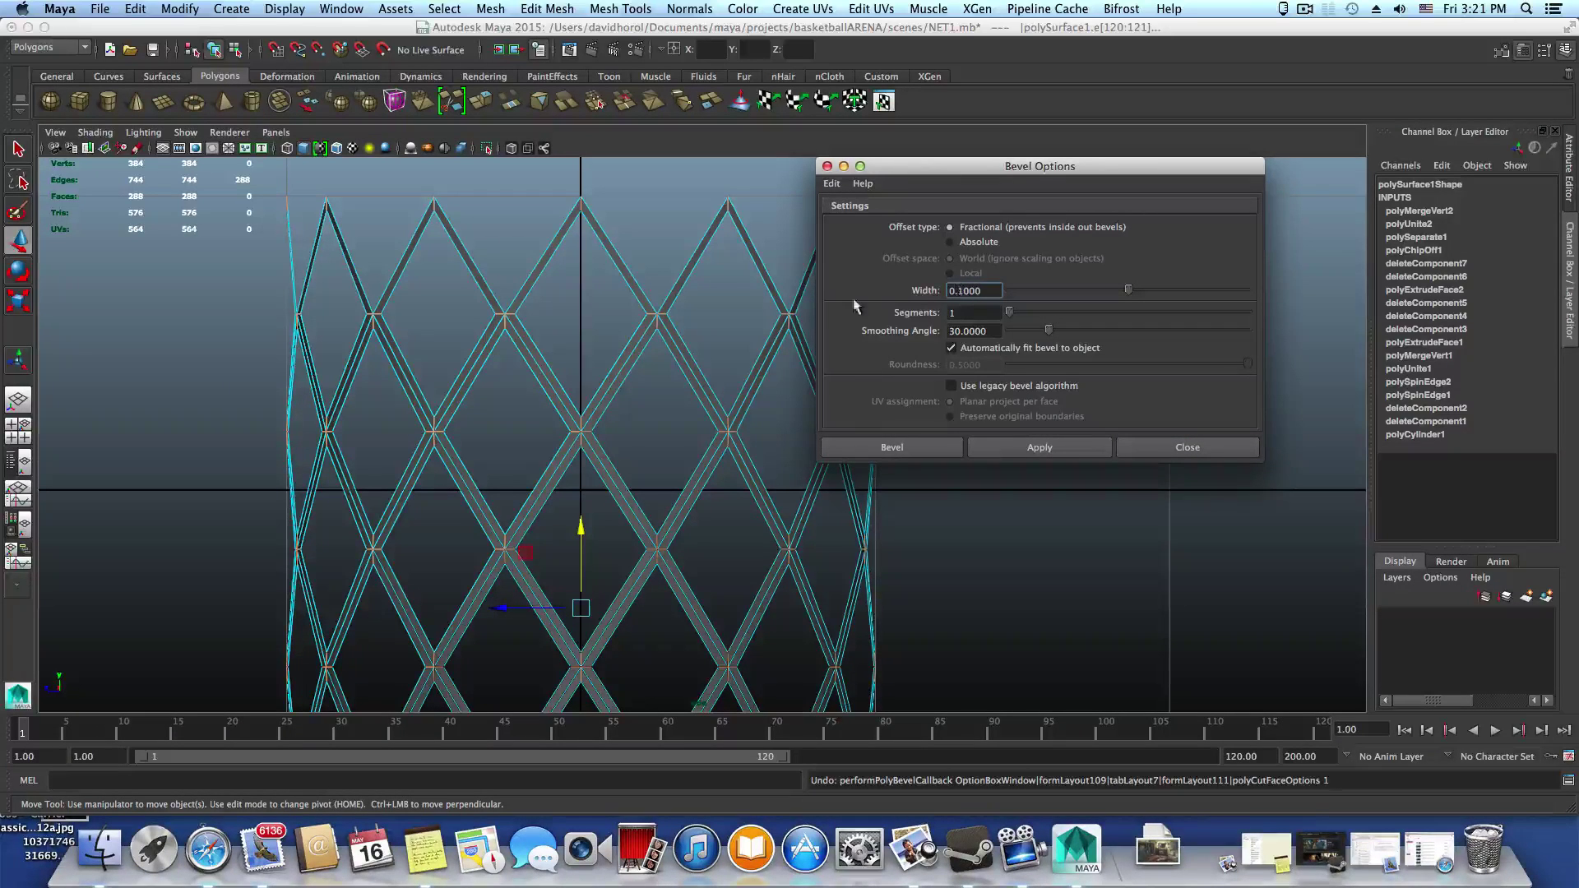
left_click(1025, 444)
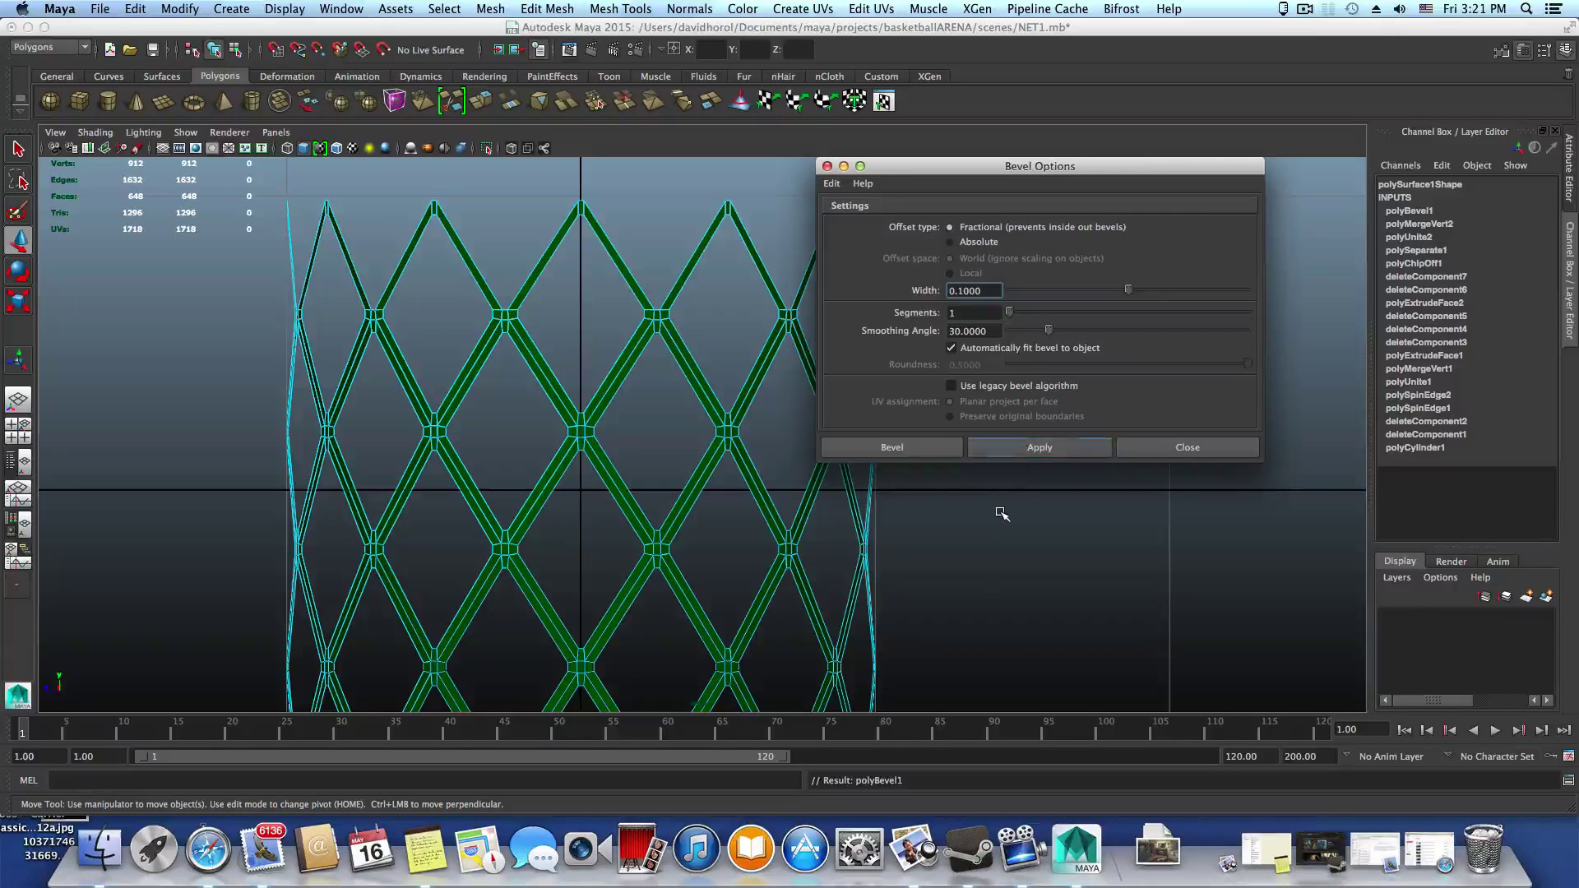
left_click(1184, 450)
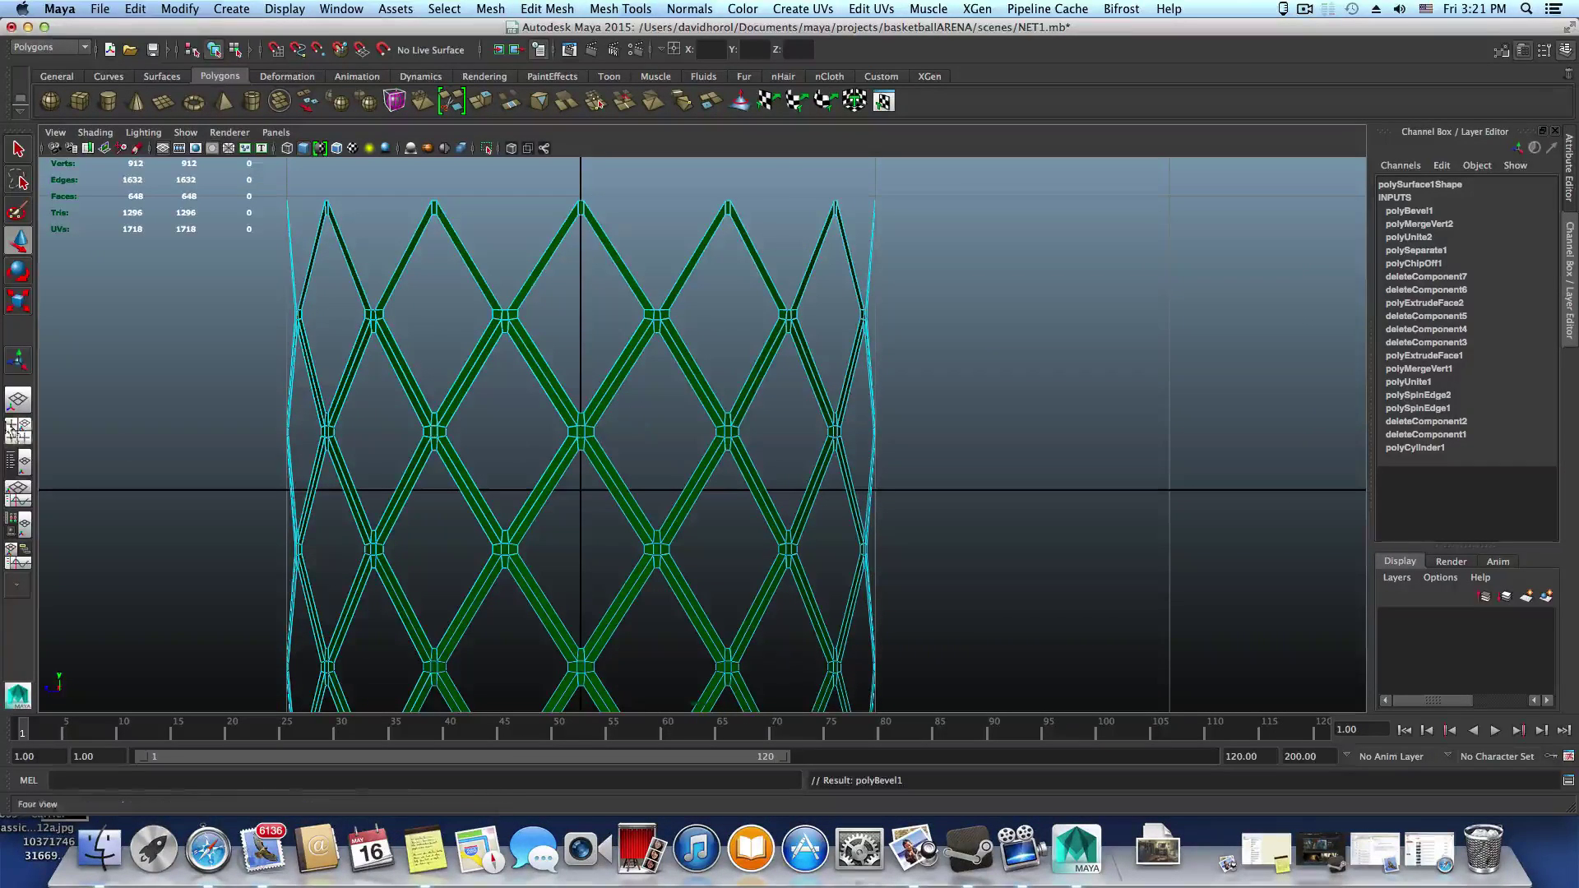
Show the beveled net close up in the perspective view and switch it to face selection
key("F8")
key("F8")
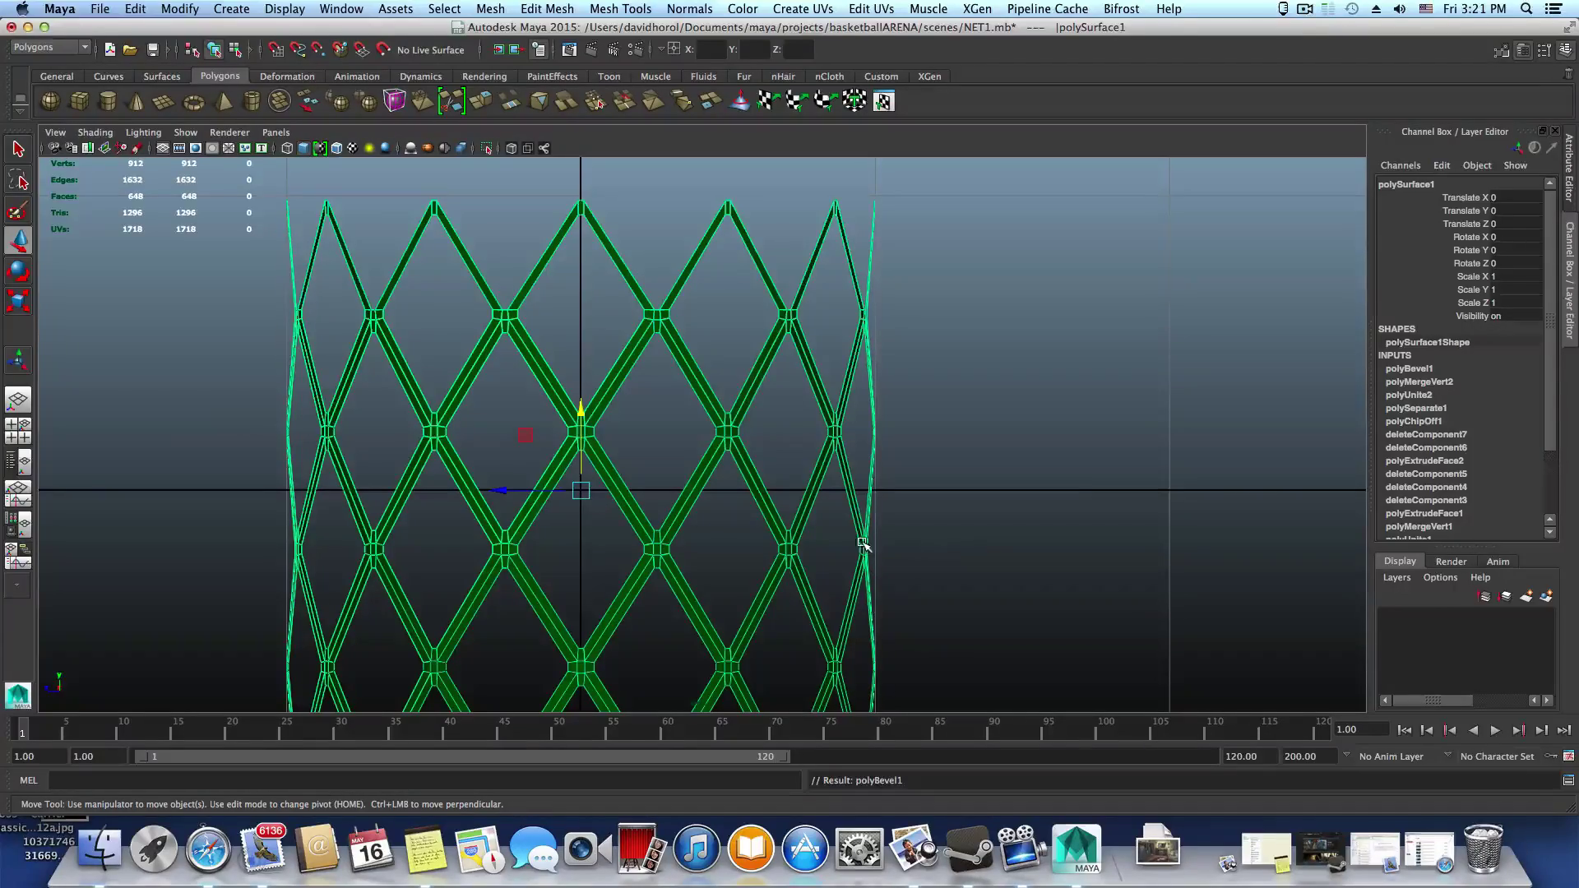
key("space")
key("space")
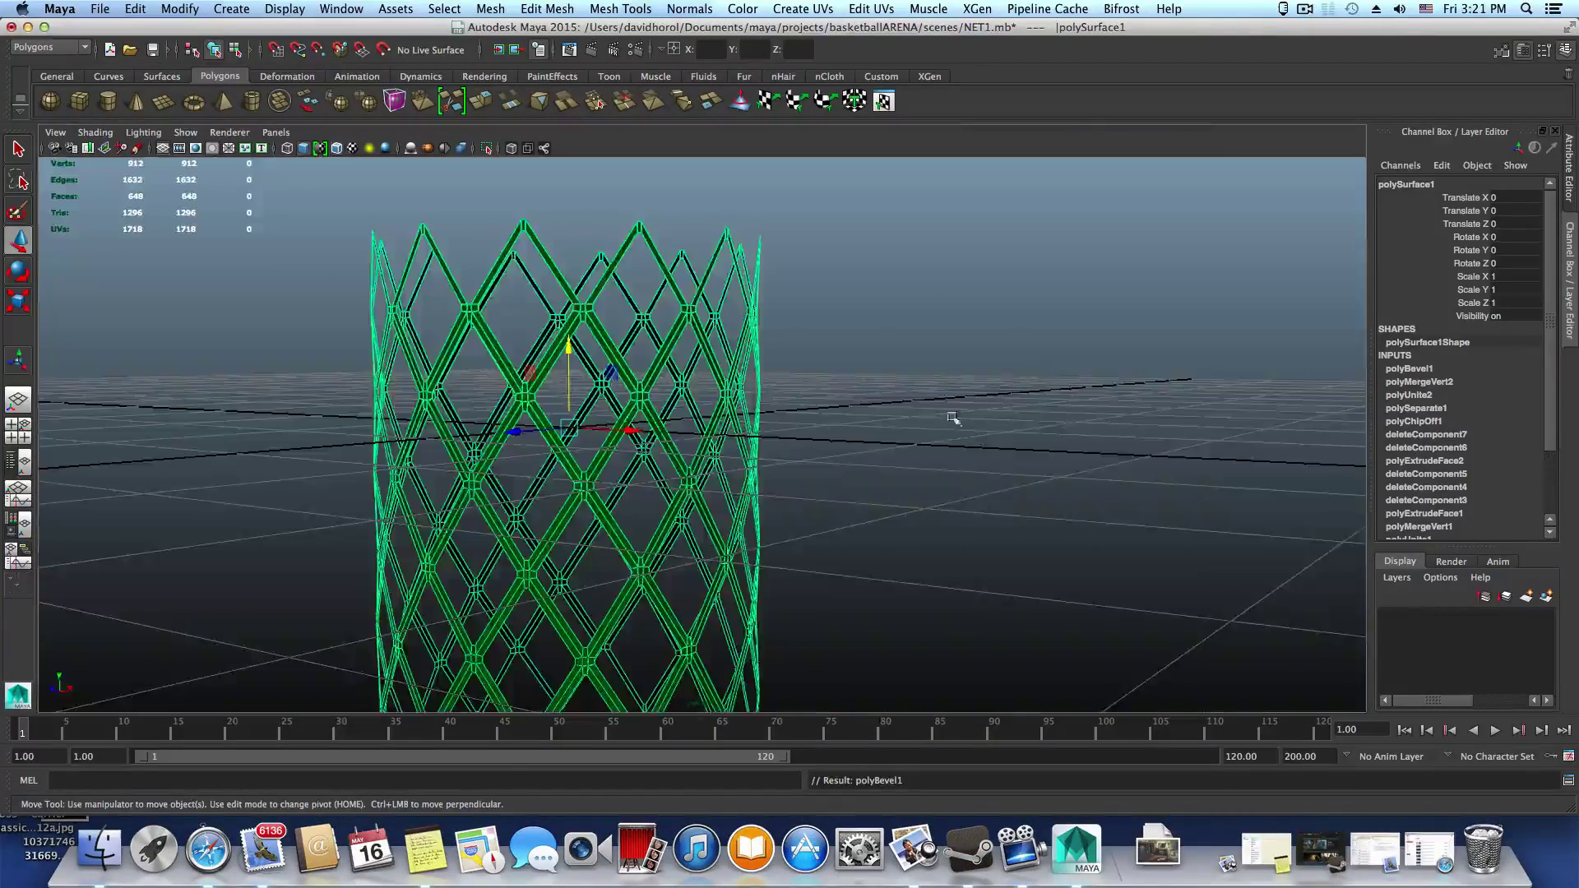
left_click_drag(953, 418, 982, 451, "alt")
right_click_drag(778, 451, 987, 501, "alt")
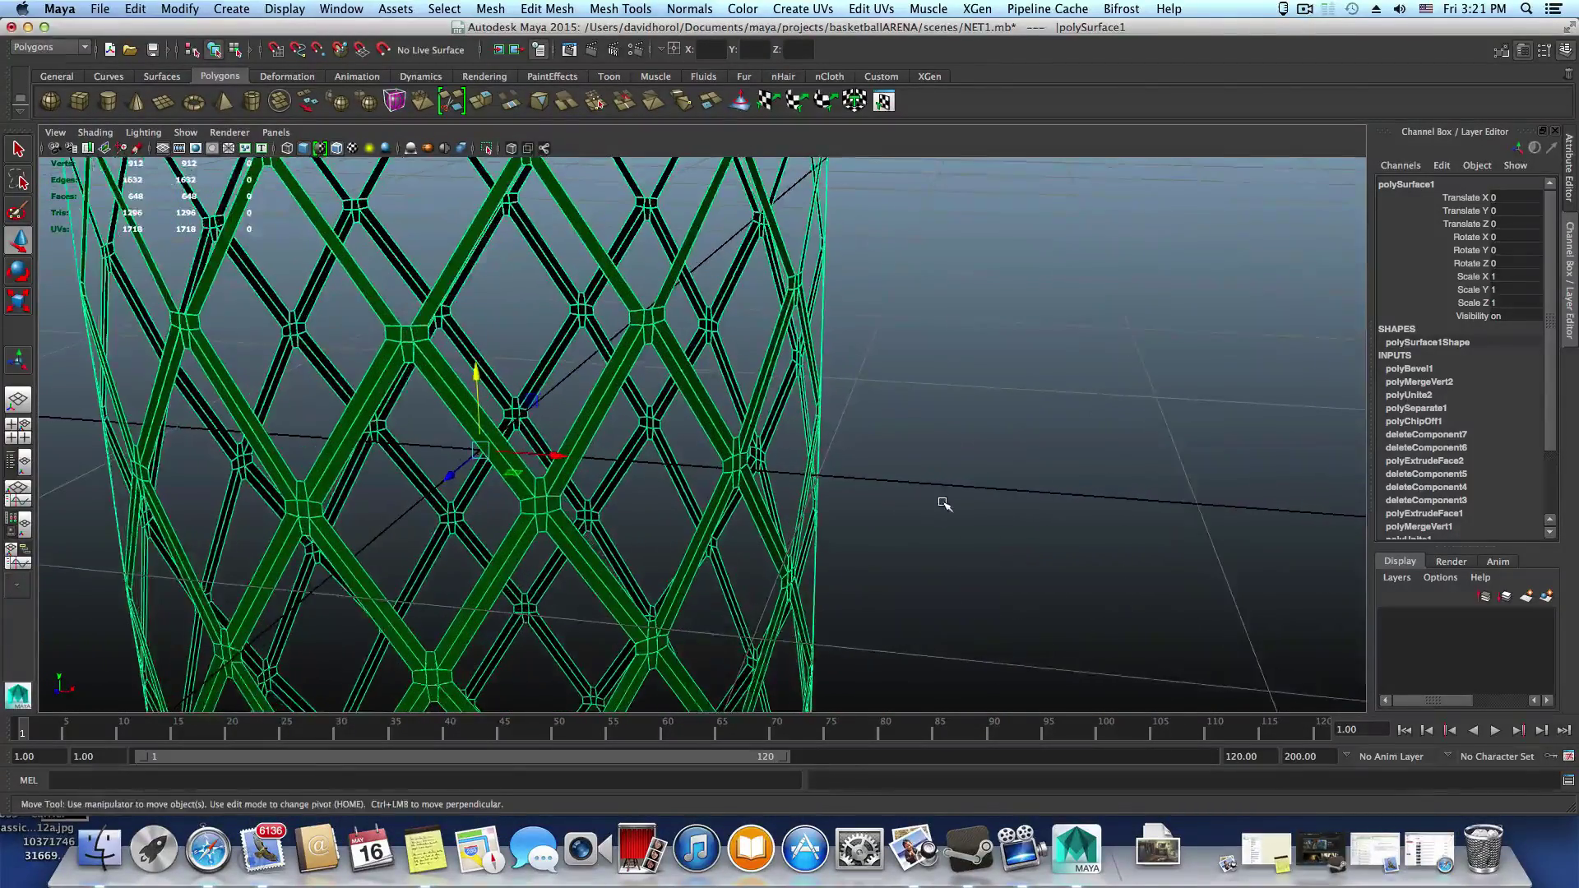
left_click_drag(944, 504, 732, 479, "alt")
right_click_drag(732, 480, 732, 518)
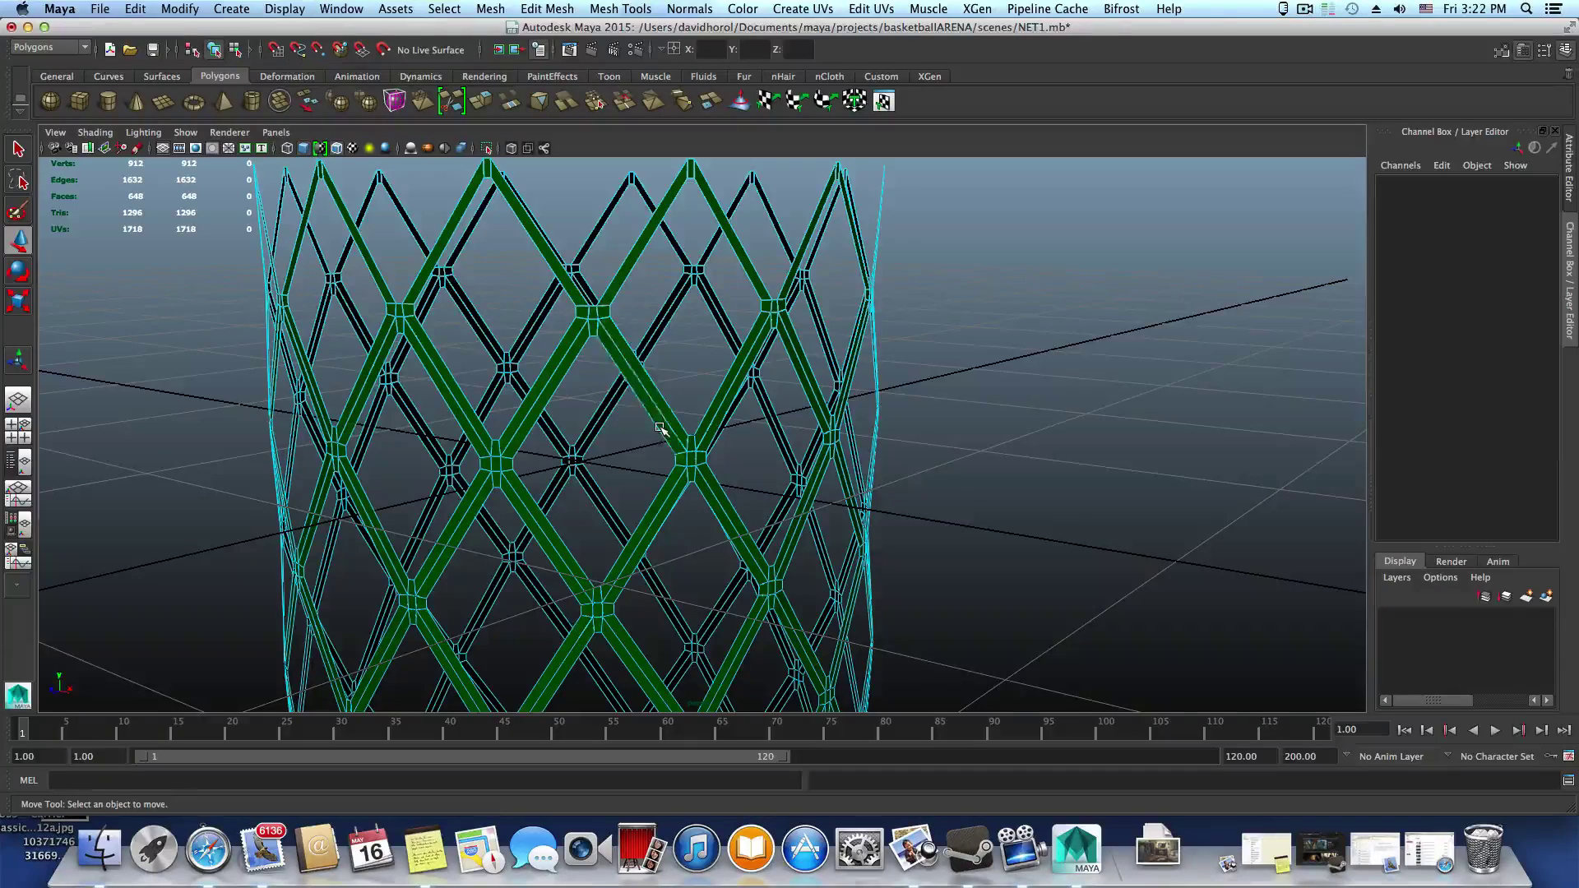
Select the strand faces around two adjacent diamonds spanning the second and third strand rows of the net
left_click(660, 428)
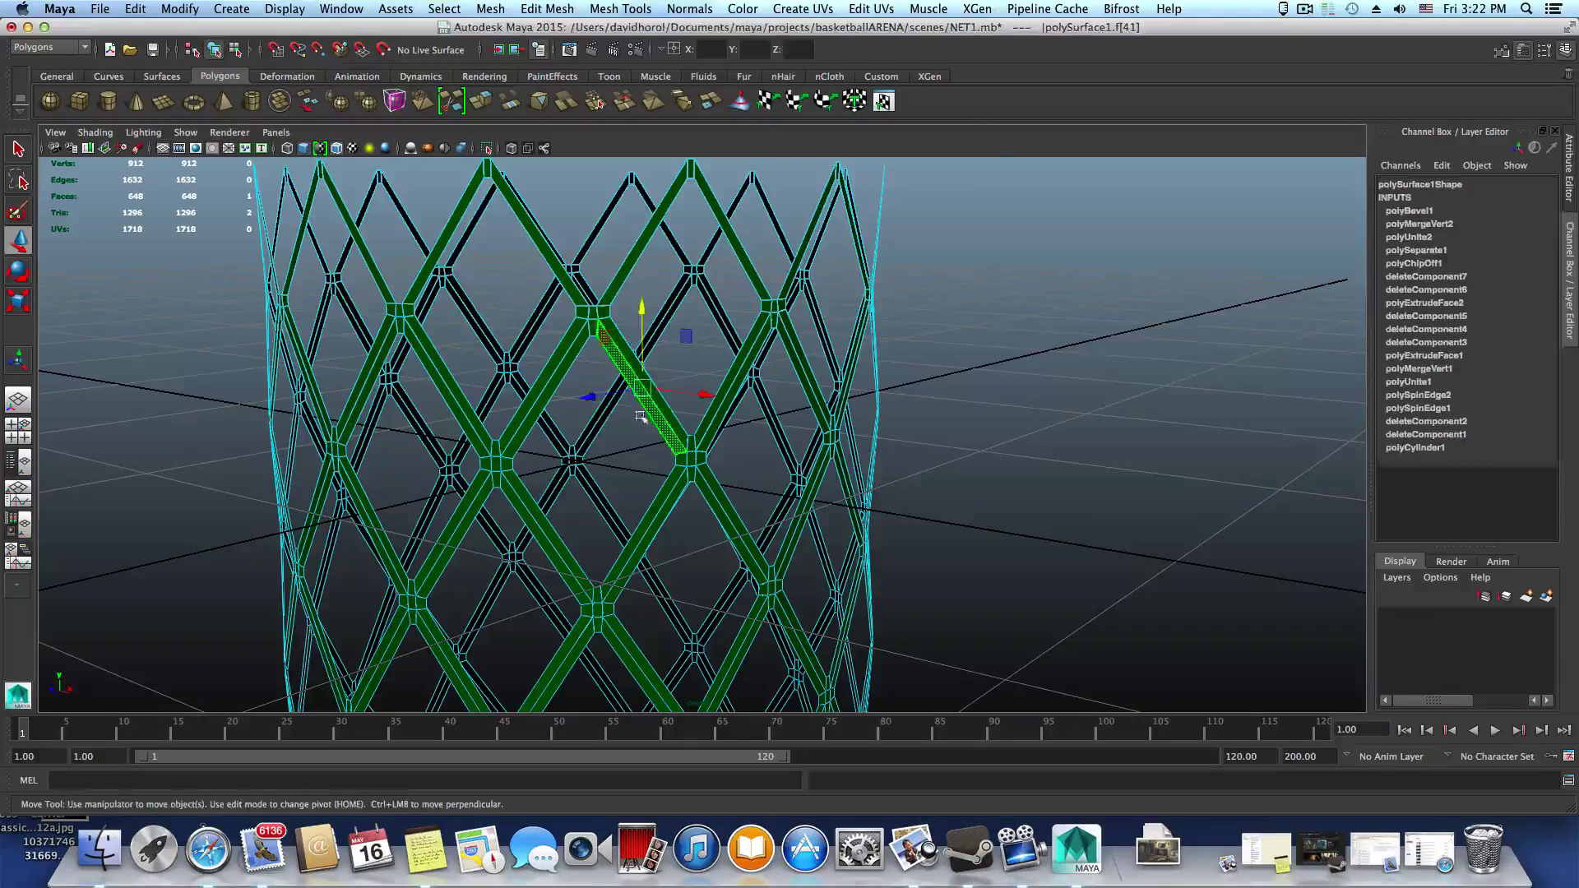
left_click(560, 367, "shift")
left_click(546, 526, "shift")
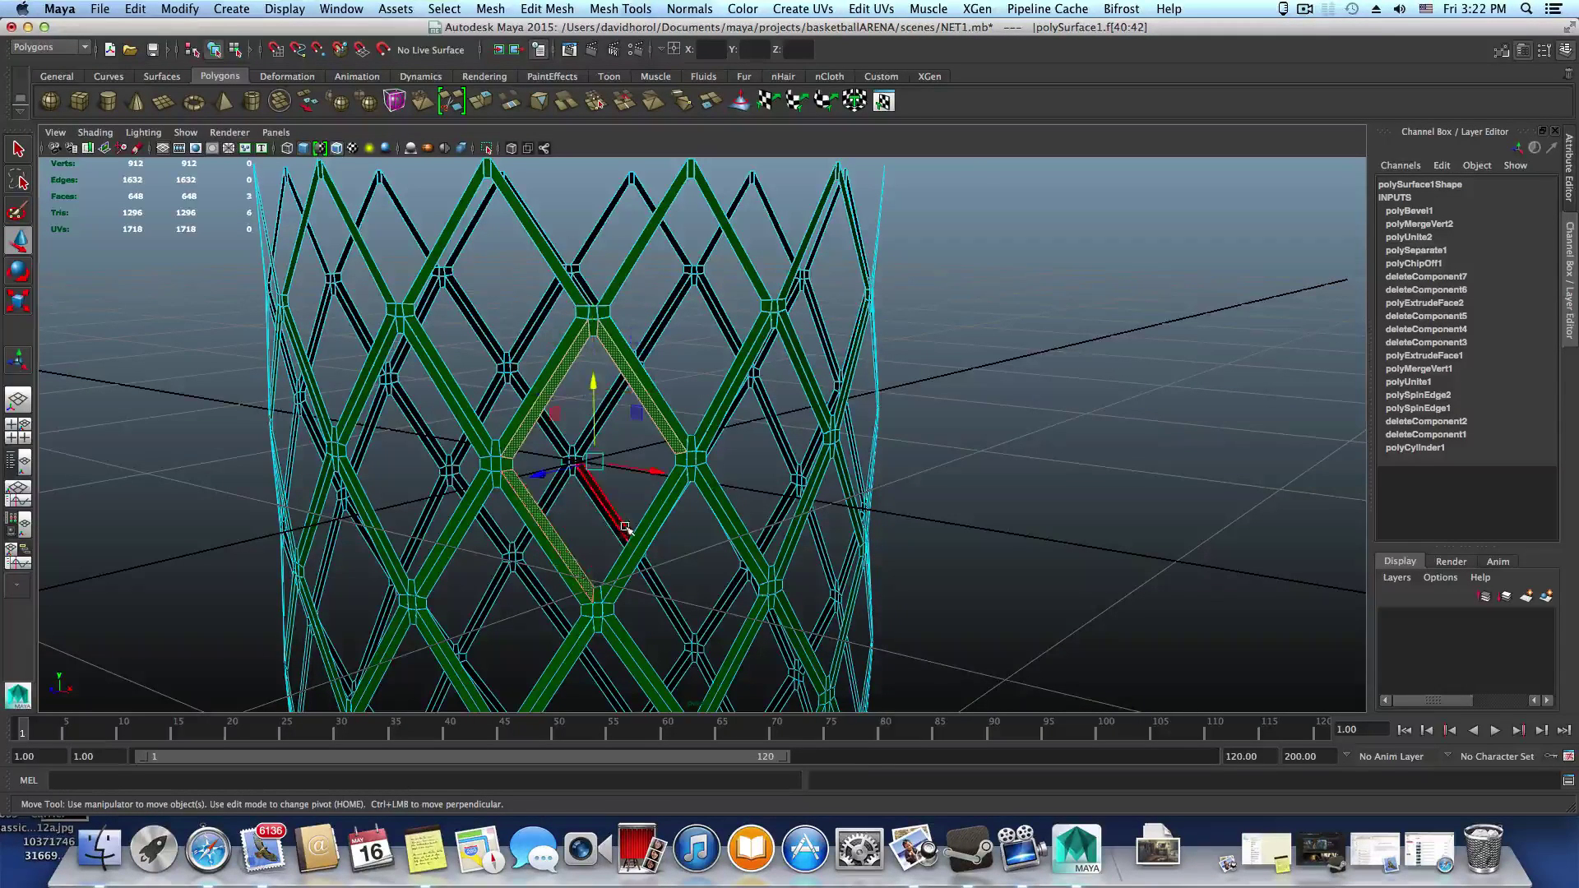
left_click_drag(717, 542, 681, 535, "alt")
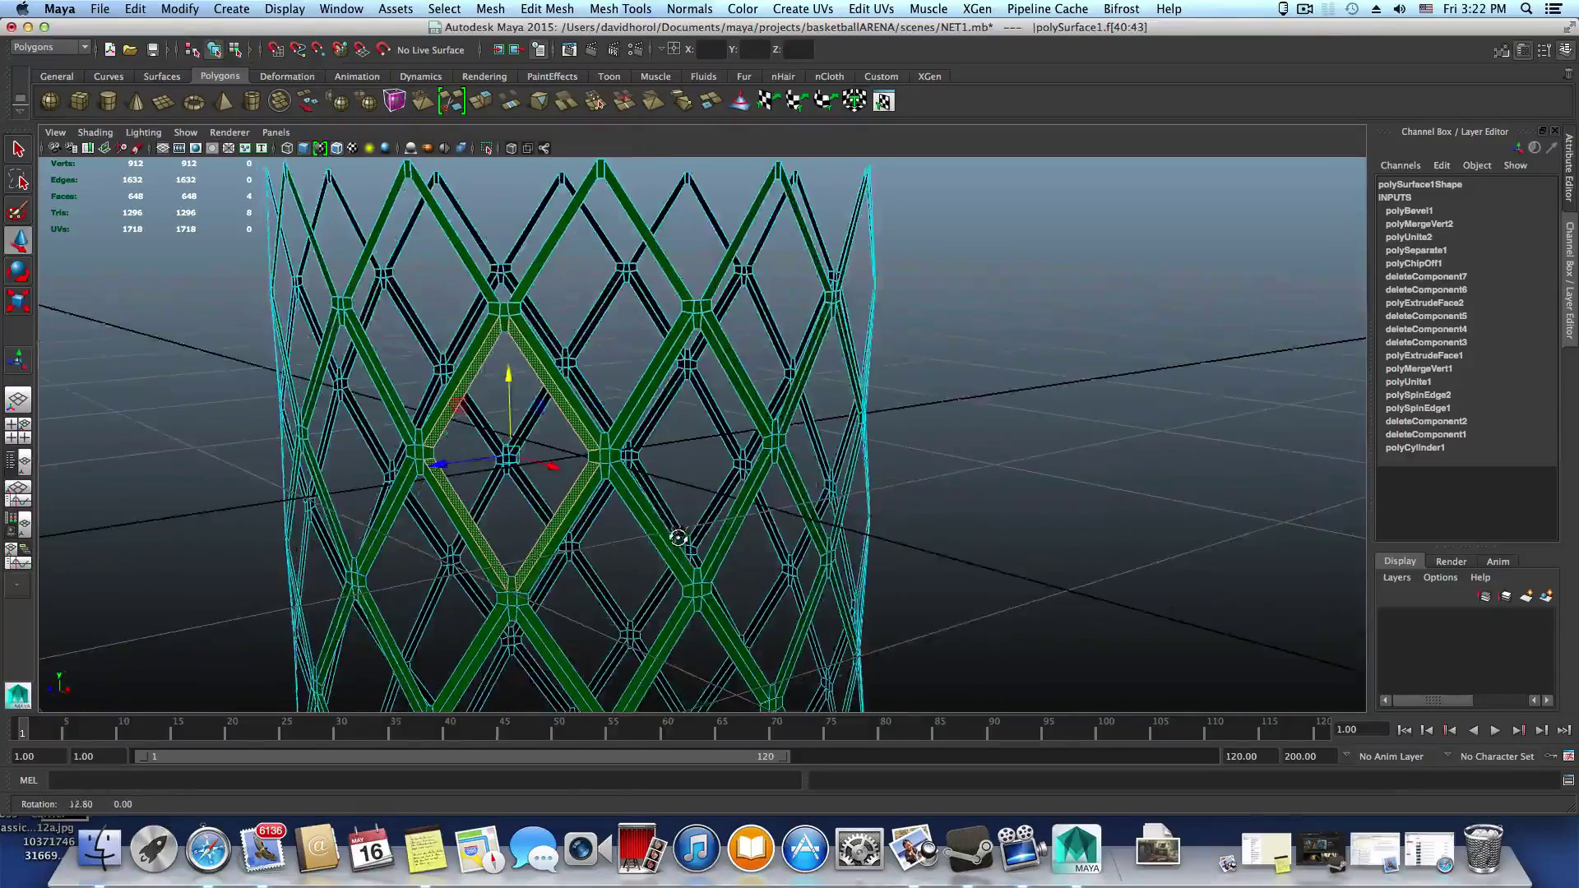
left_click(655, 523, "shift")
left_click(629, 422, "shift")
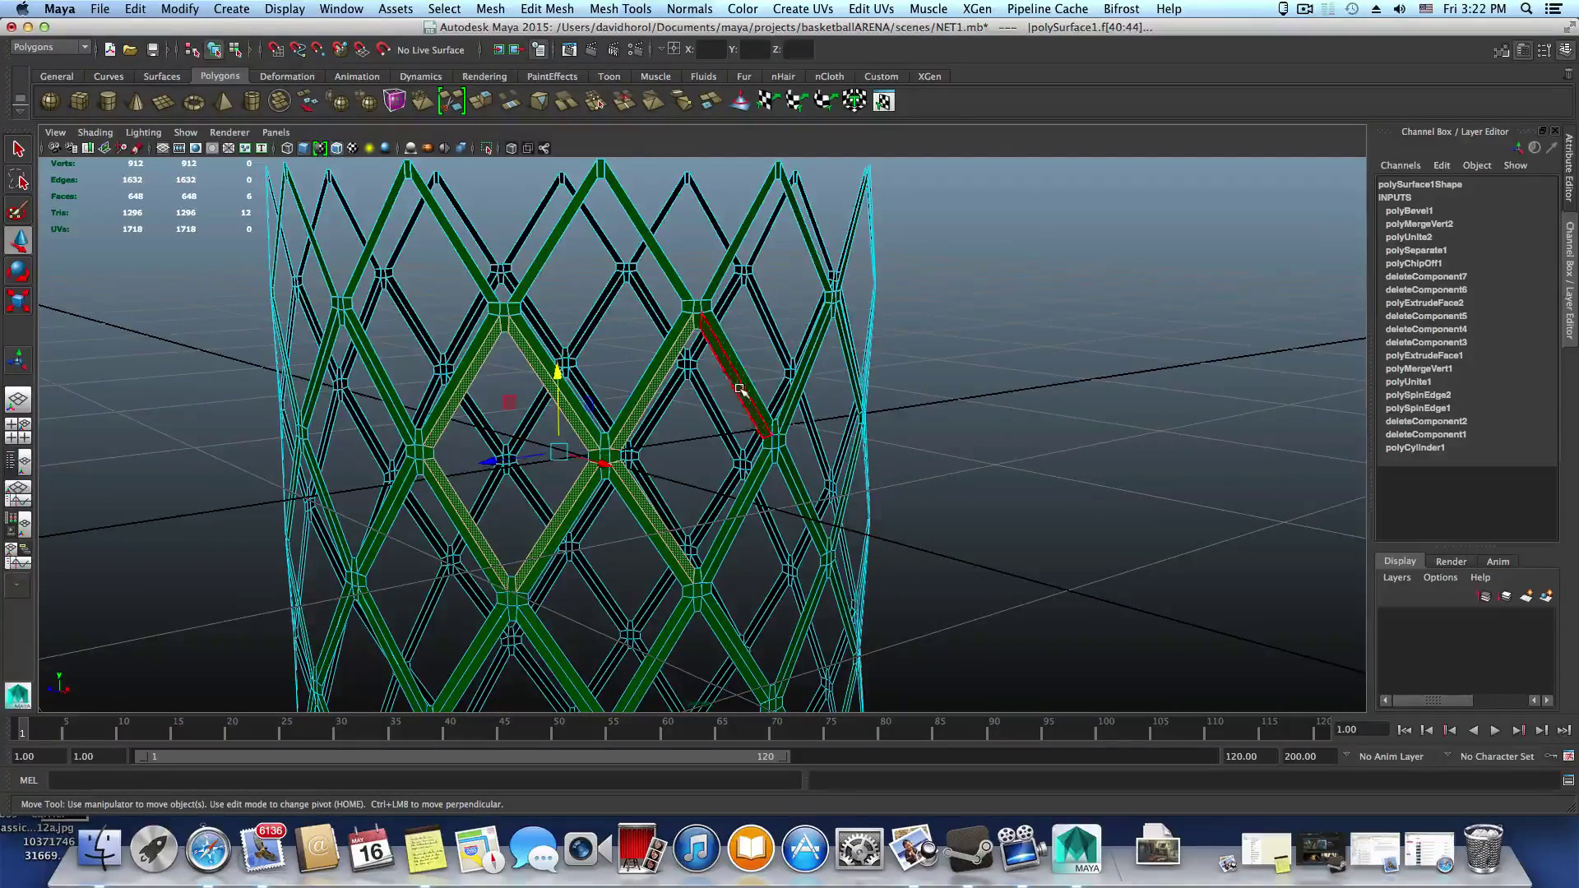
left_click(739, 388, "shift")
left_click(741, 498, "shift")
Add the strand faces of the third and fourth diamonds in the same ring to the selection
left_click_drag(810, 539, 676, 516, "alt")
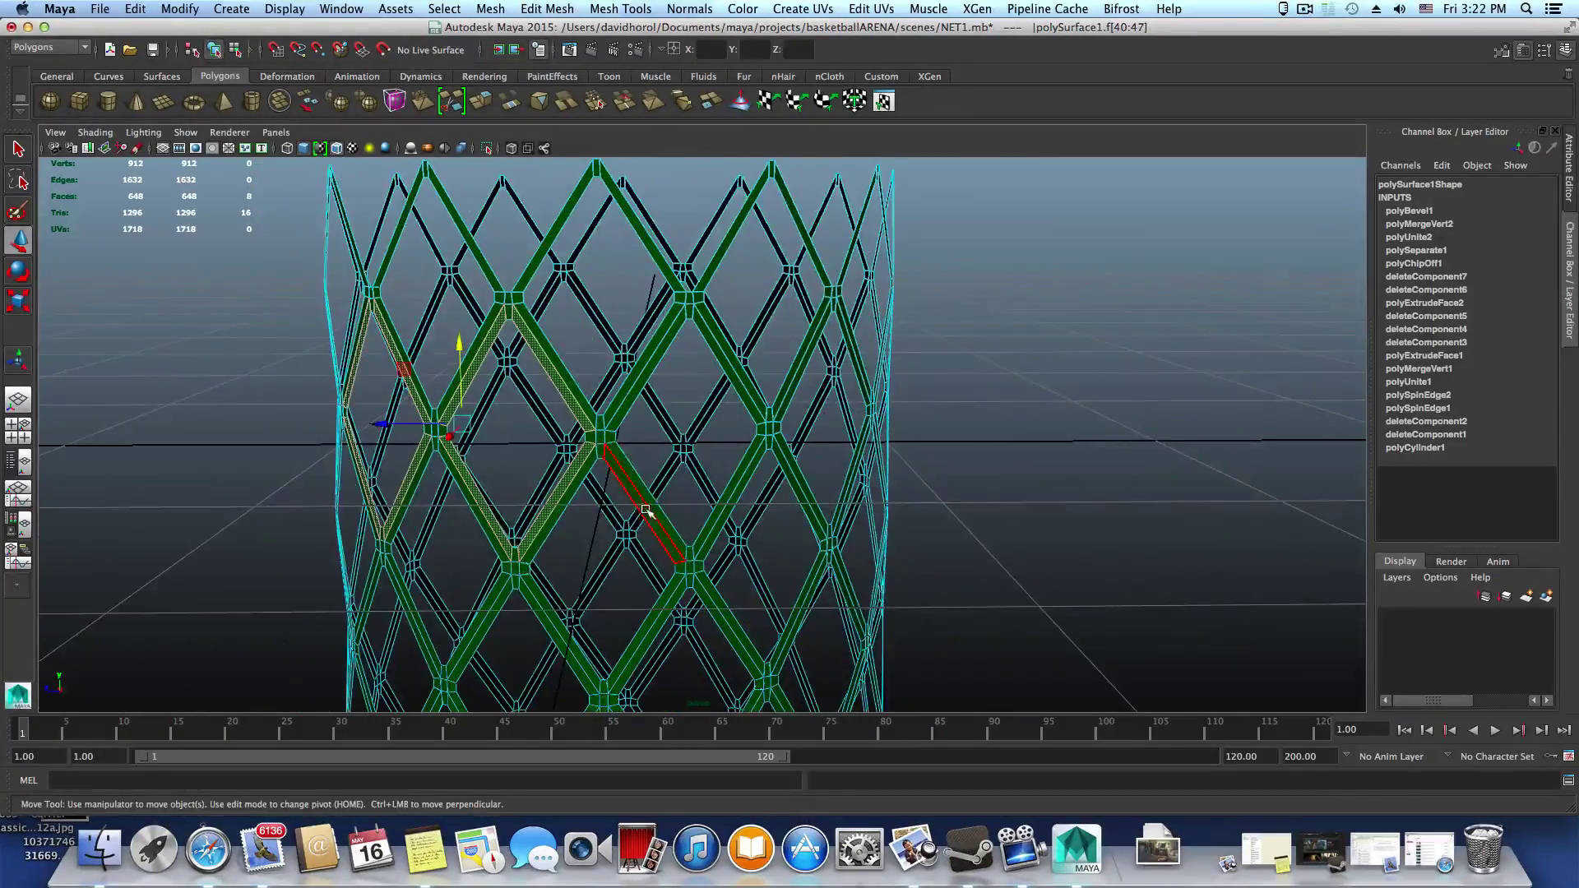
left_click(647, 508, "shift")
left_click(626, 411, "shift")
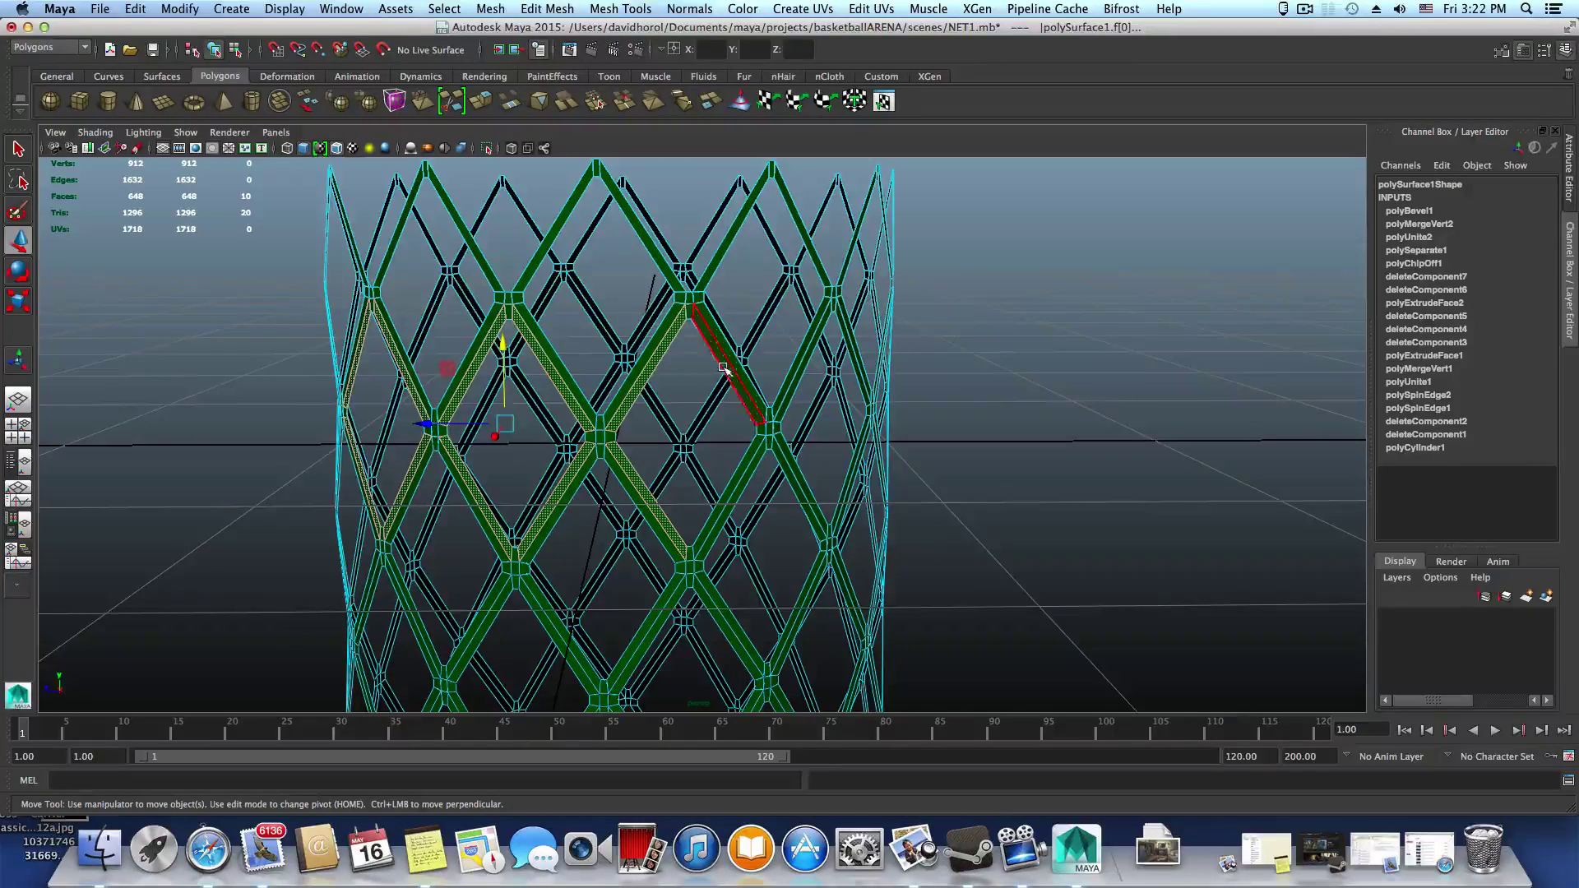
left_click(724, 370, "shift")
left_click(737, 465, "shift")
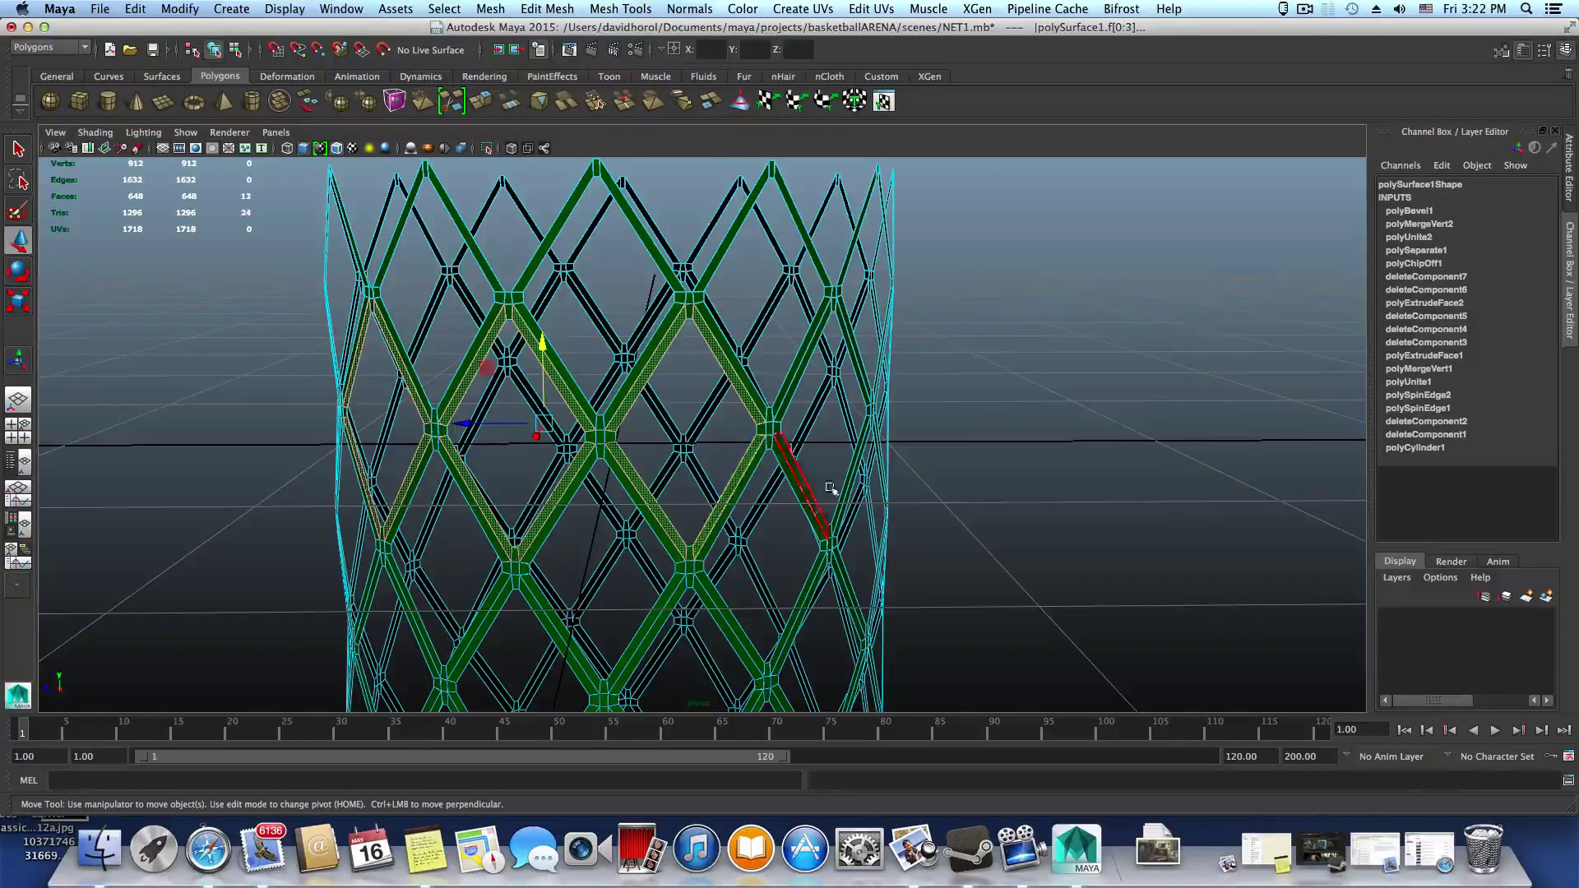
left_click_drag(793, 476, 734, 486, "alt")
left_click(734, 486, "shift")
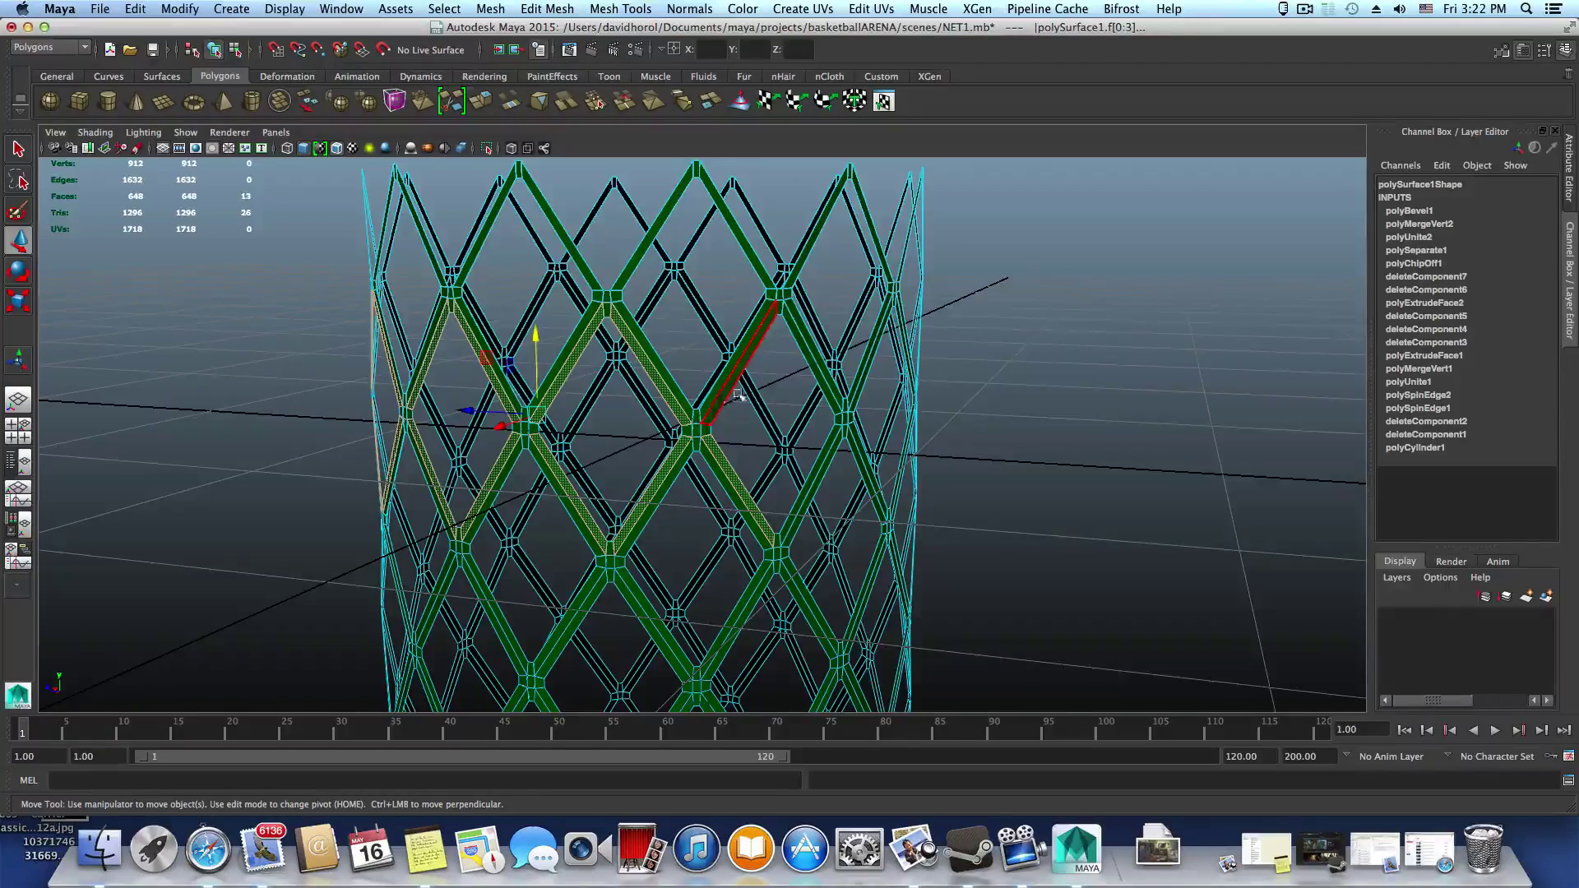
left_click(737, 395, "shift")
left_click(812, 376, "shift")
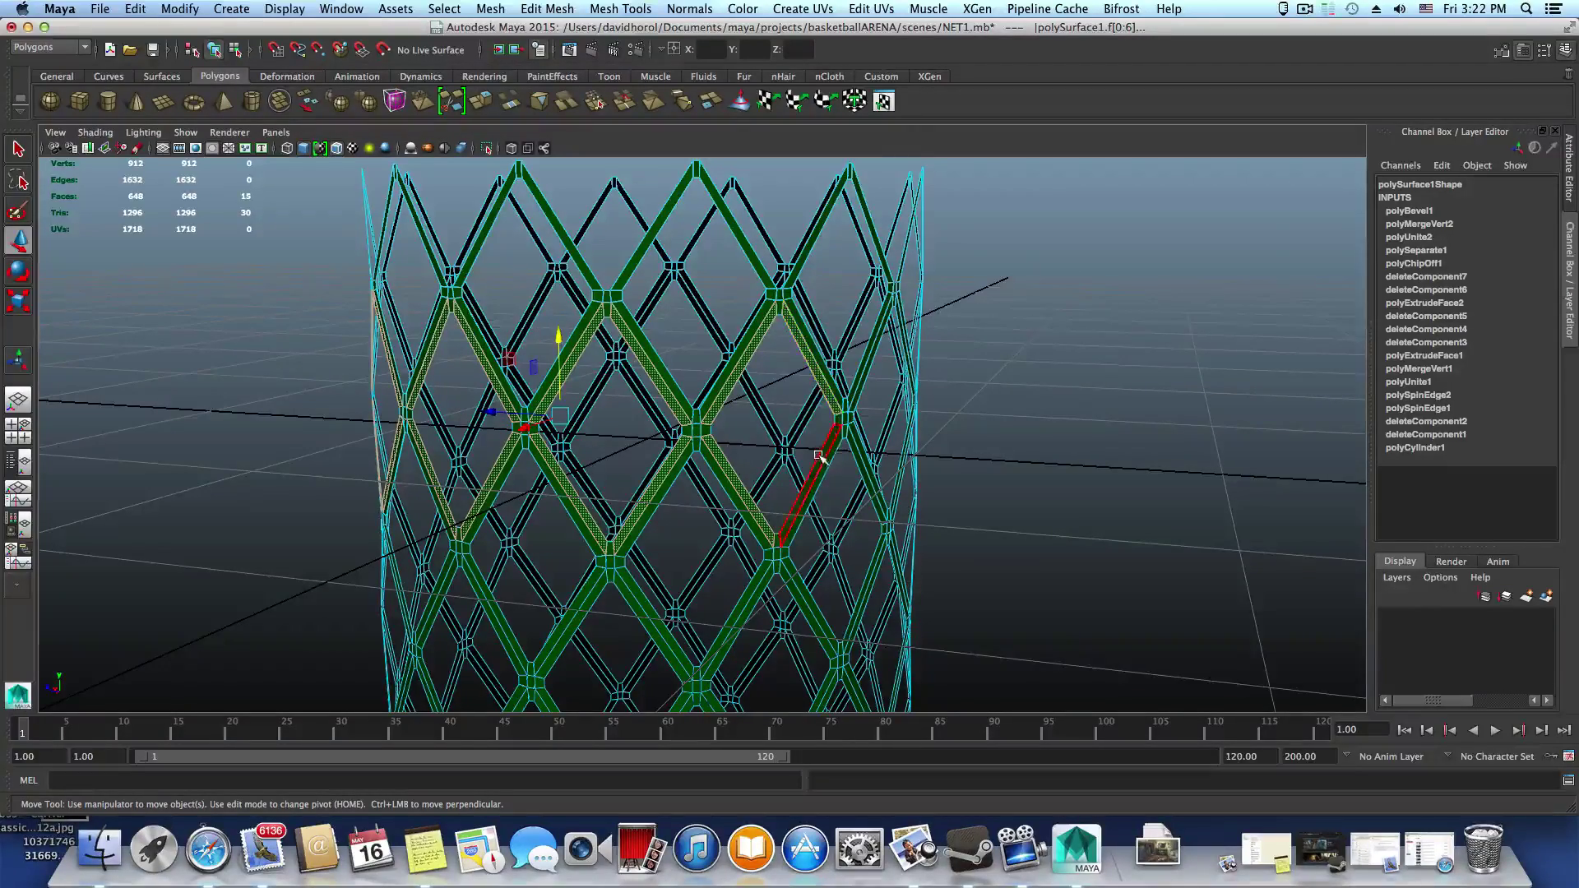
left_click(822, 457, "shift")
Extend the face selection around the net to the strands of the fifth and sixth diamonds in the ring
left_click_drag(822, 457, 715, 501, "alt")
left_click(716, 502, "shift")
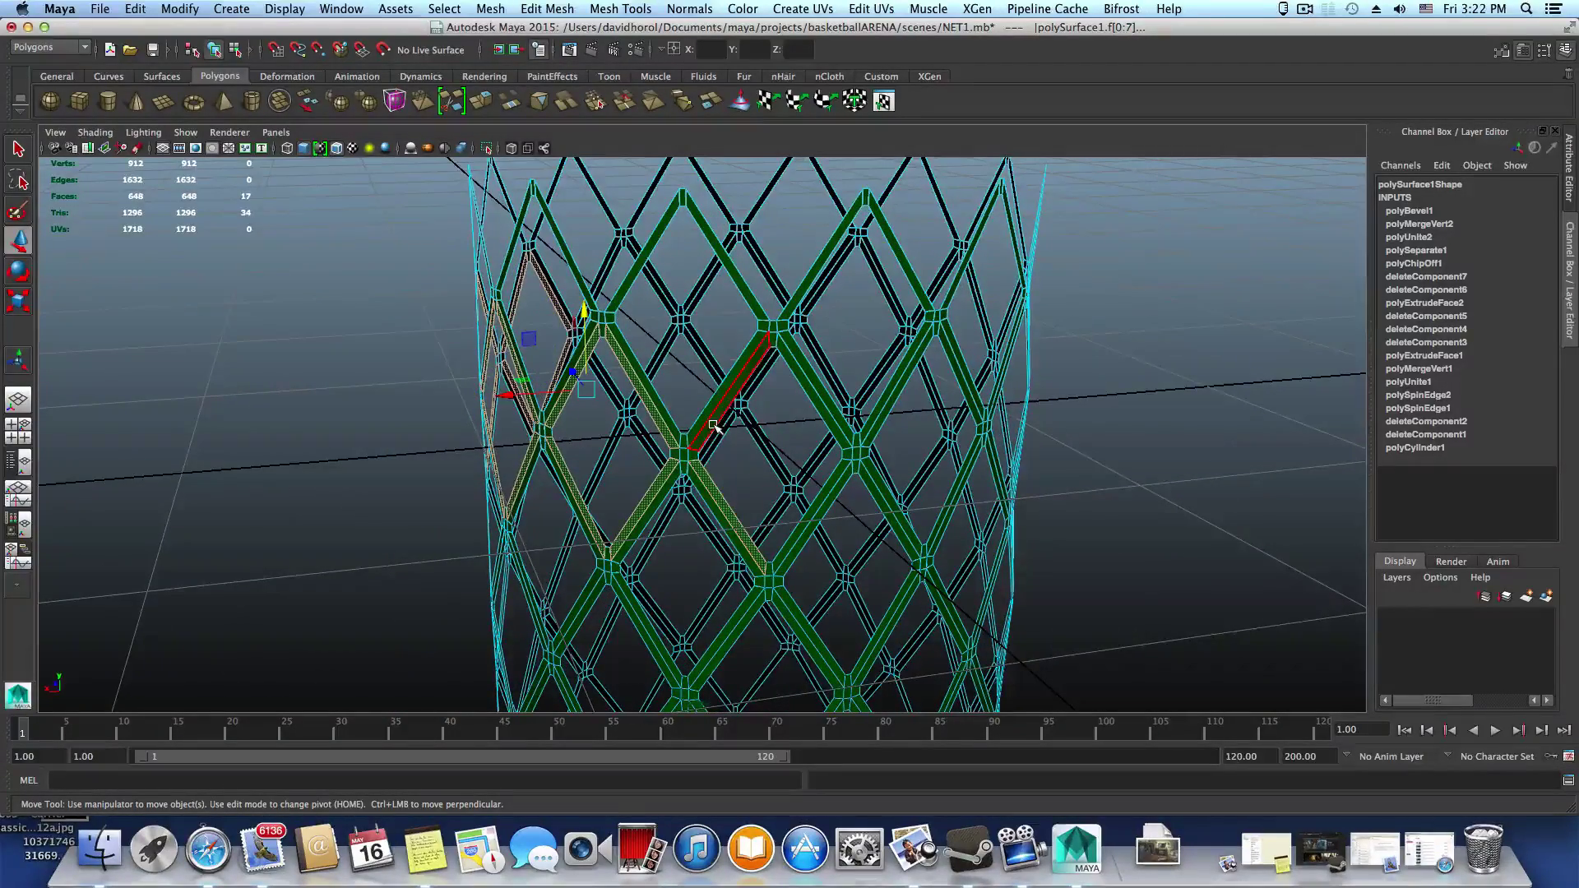
left_click(727, 403, "shift")
left_click(814, 405, "shift")
left_click(818, 499, "shift")
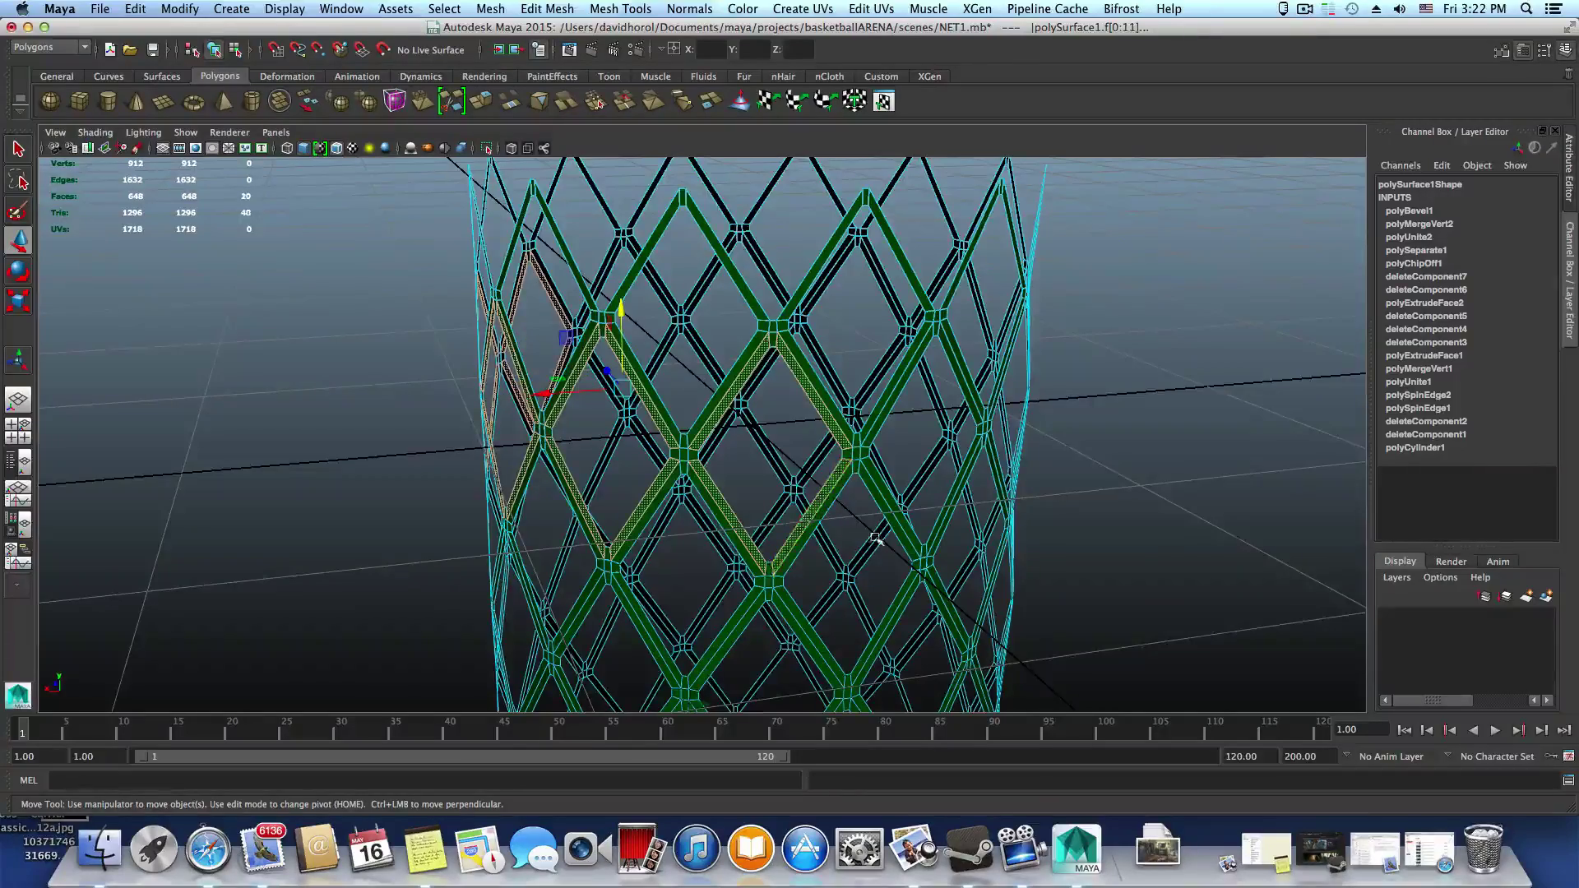
left_click_drag(818, 500, 837, 529, "alt")
left_click(836, 517, "shift")
left_click(841, 405, "shift")
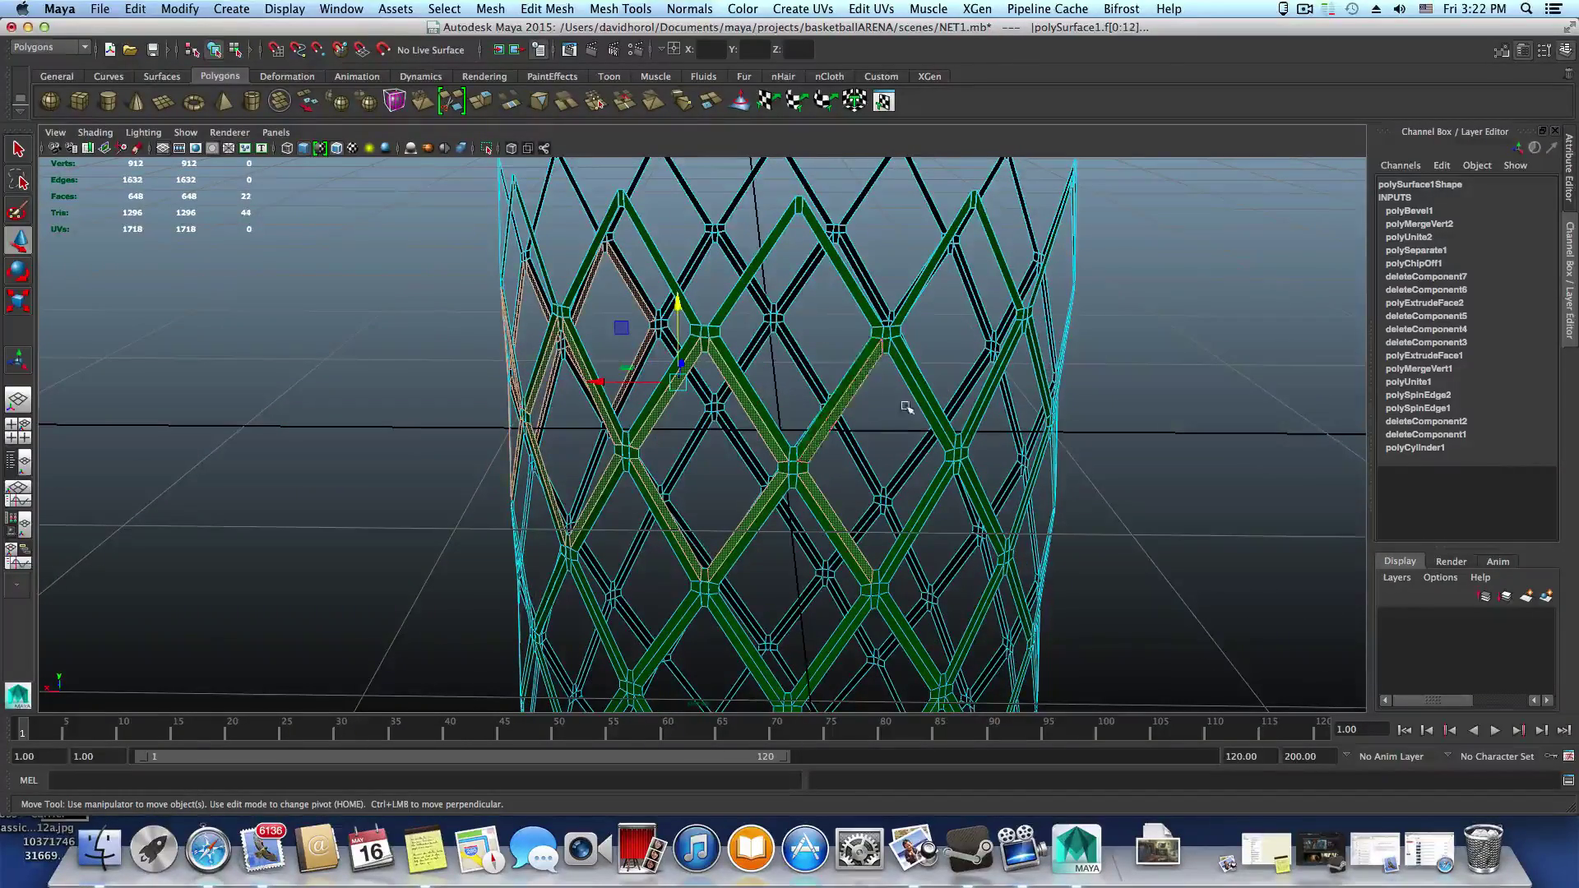
left_click(921, 396, "shift")
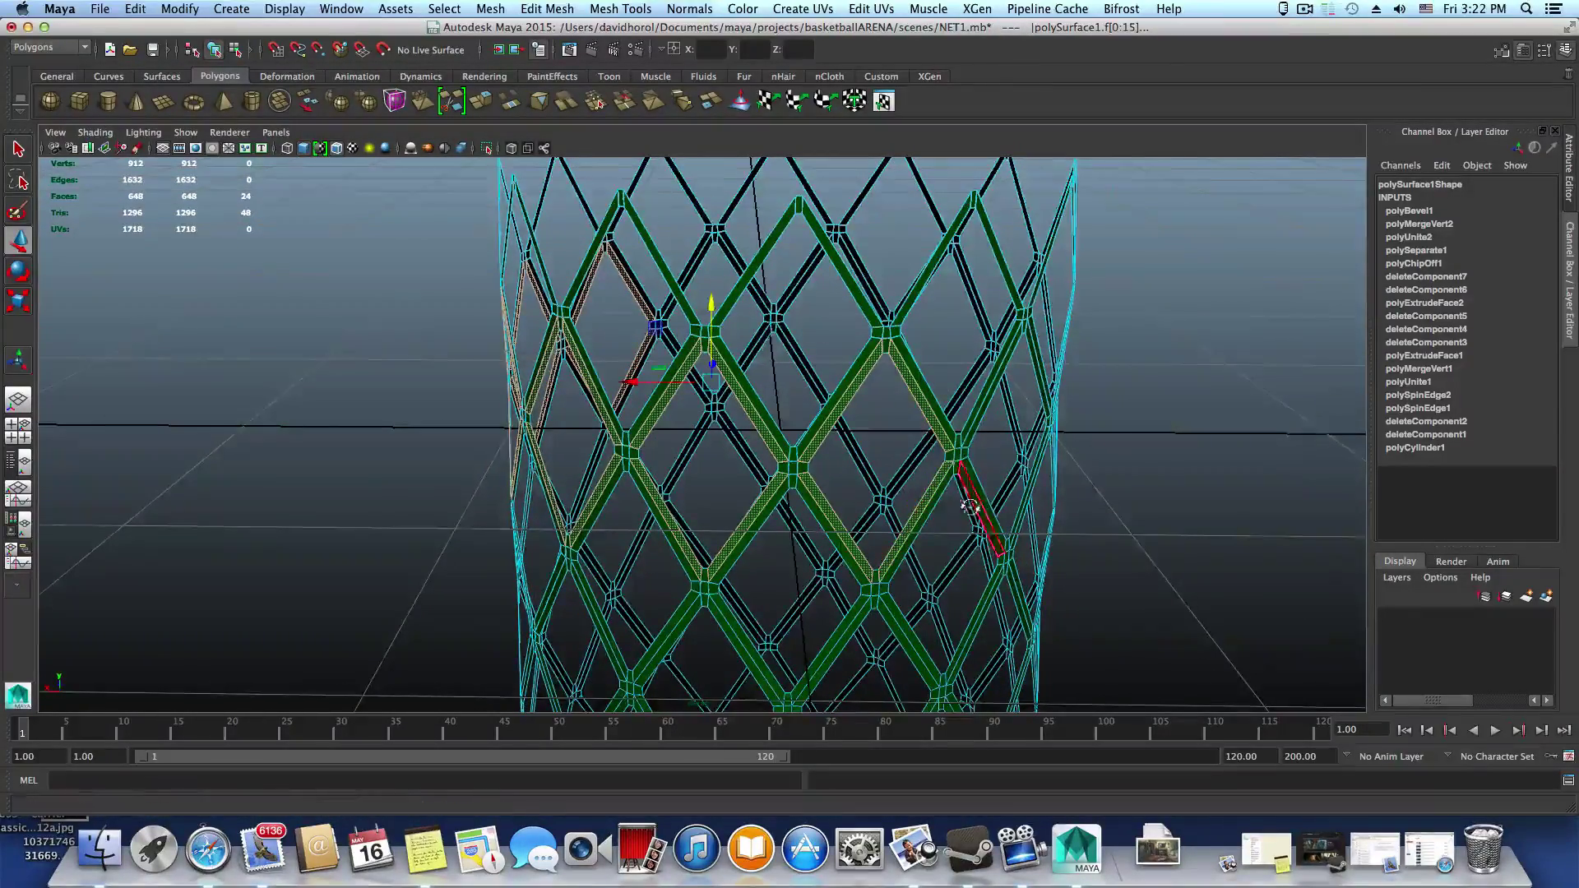
Add the strand faces of the seventh and eighth diamonds in the ring to the selection
left_click_drag(929, 510, 856, 527, "alt")
left_click(850, 531, "shift")
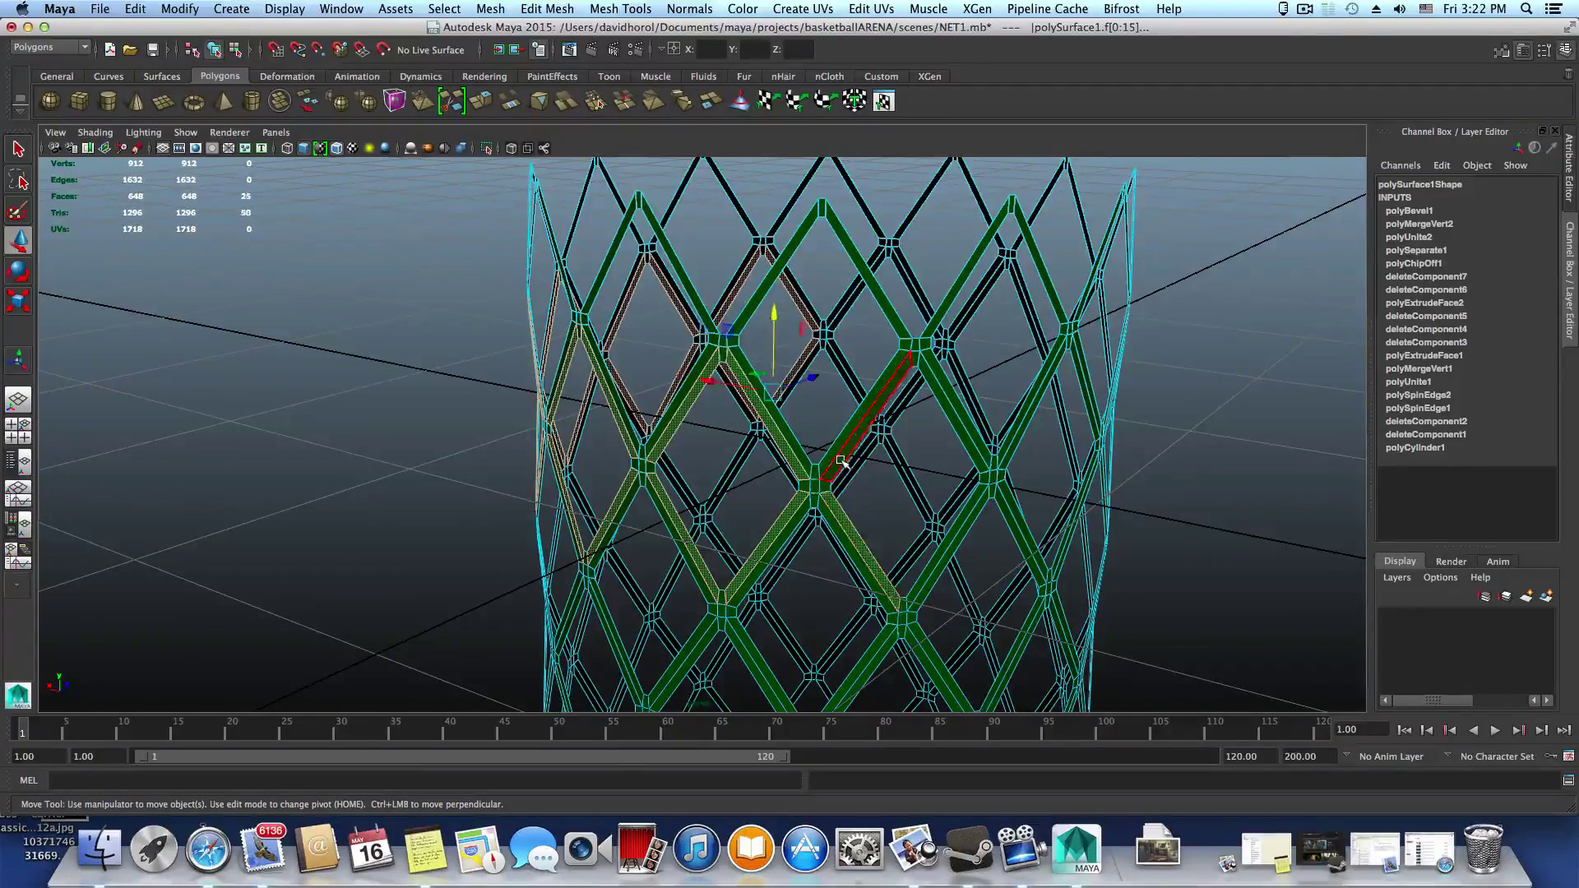
left_click(863, 415, "shift")
left_click(955, 421, "shift")
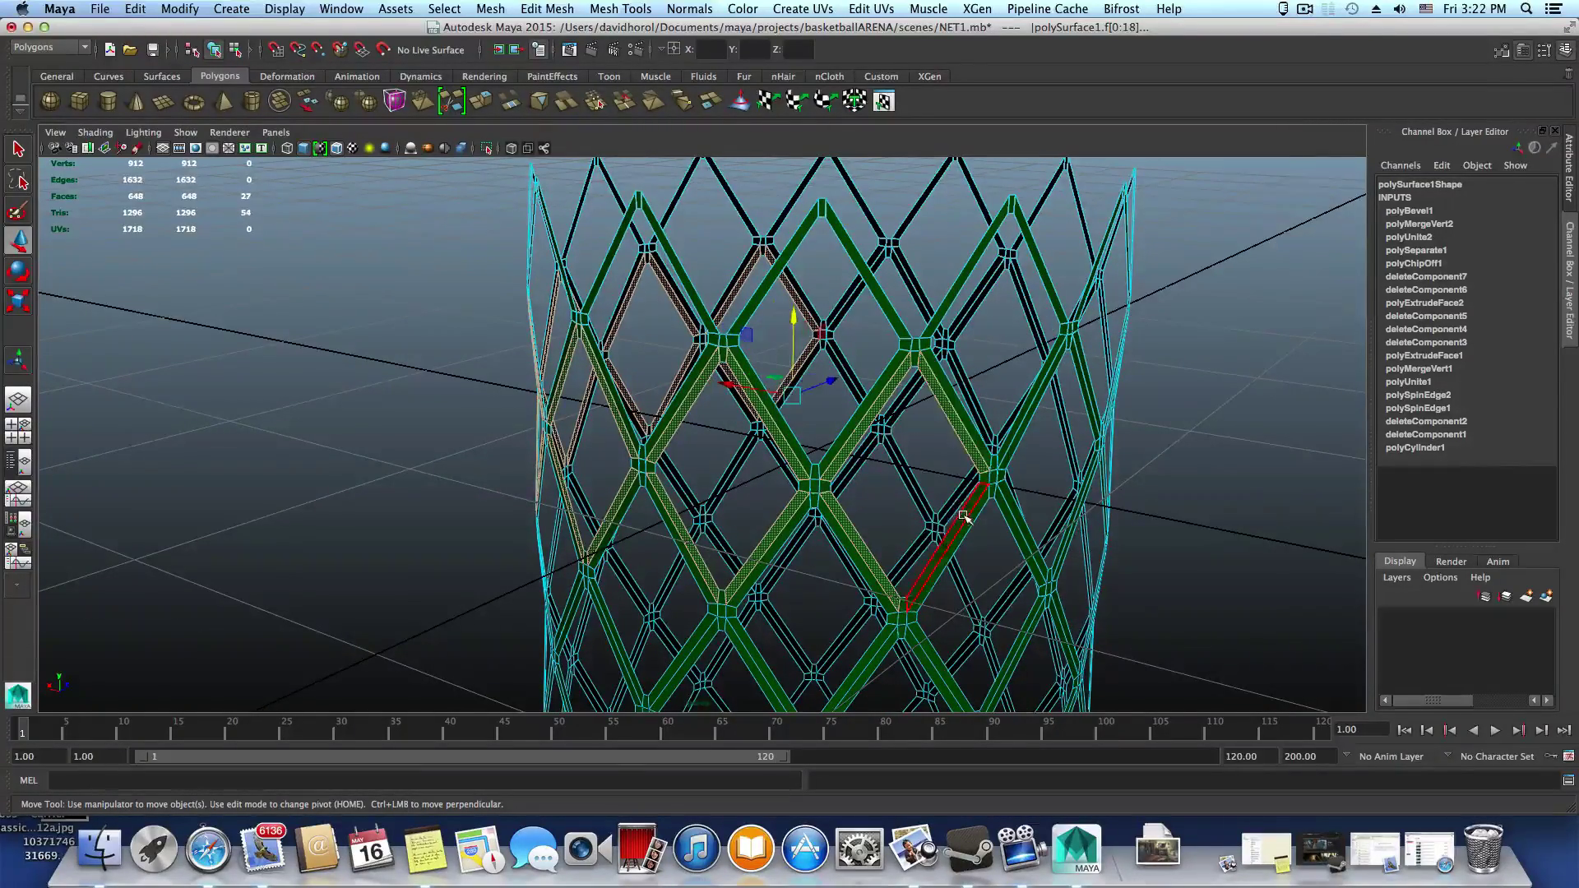
left_click(964, 516, "shift")
left_click_drag(964, 516, 835, 550, "alt")
left_click(839, 557, "shift")
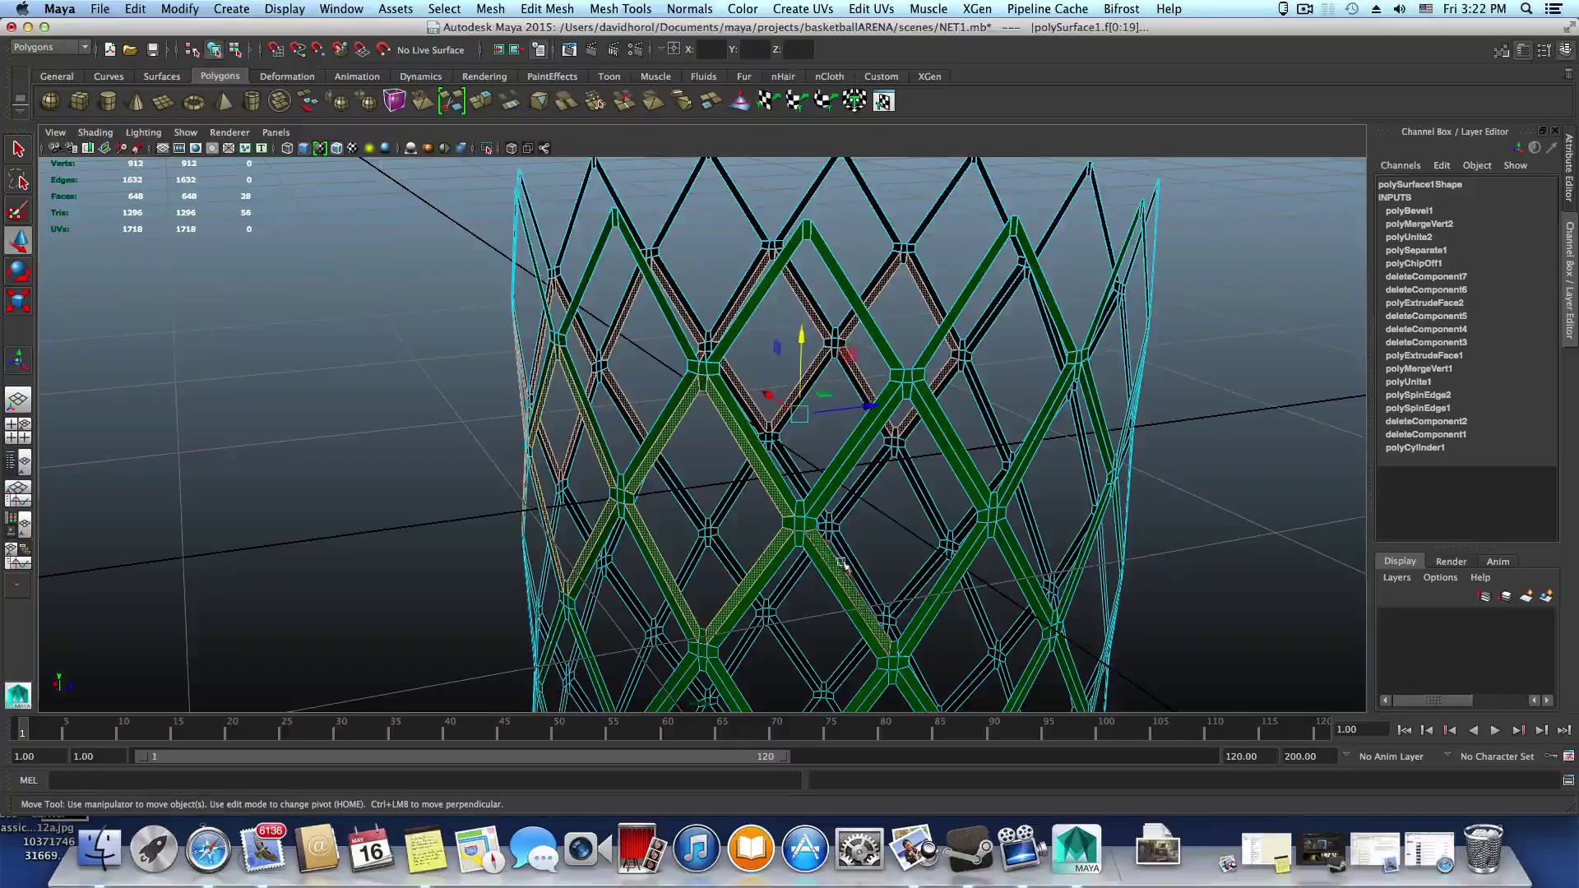
left_click(860, 495, "shift")
left_click(964, 488, "shift")
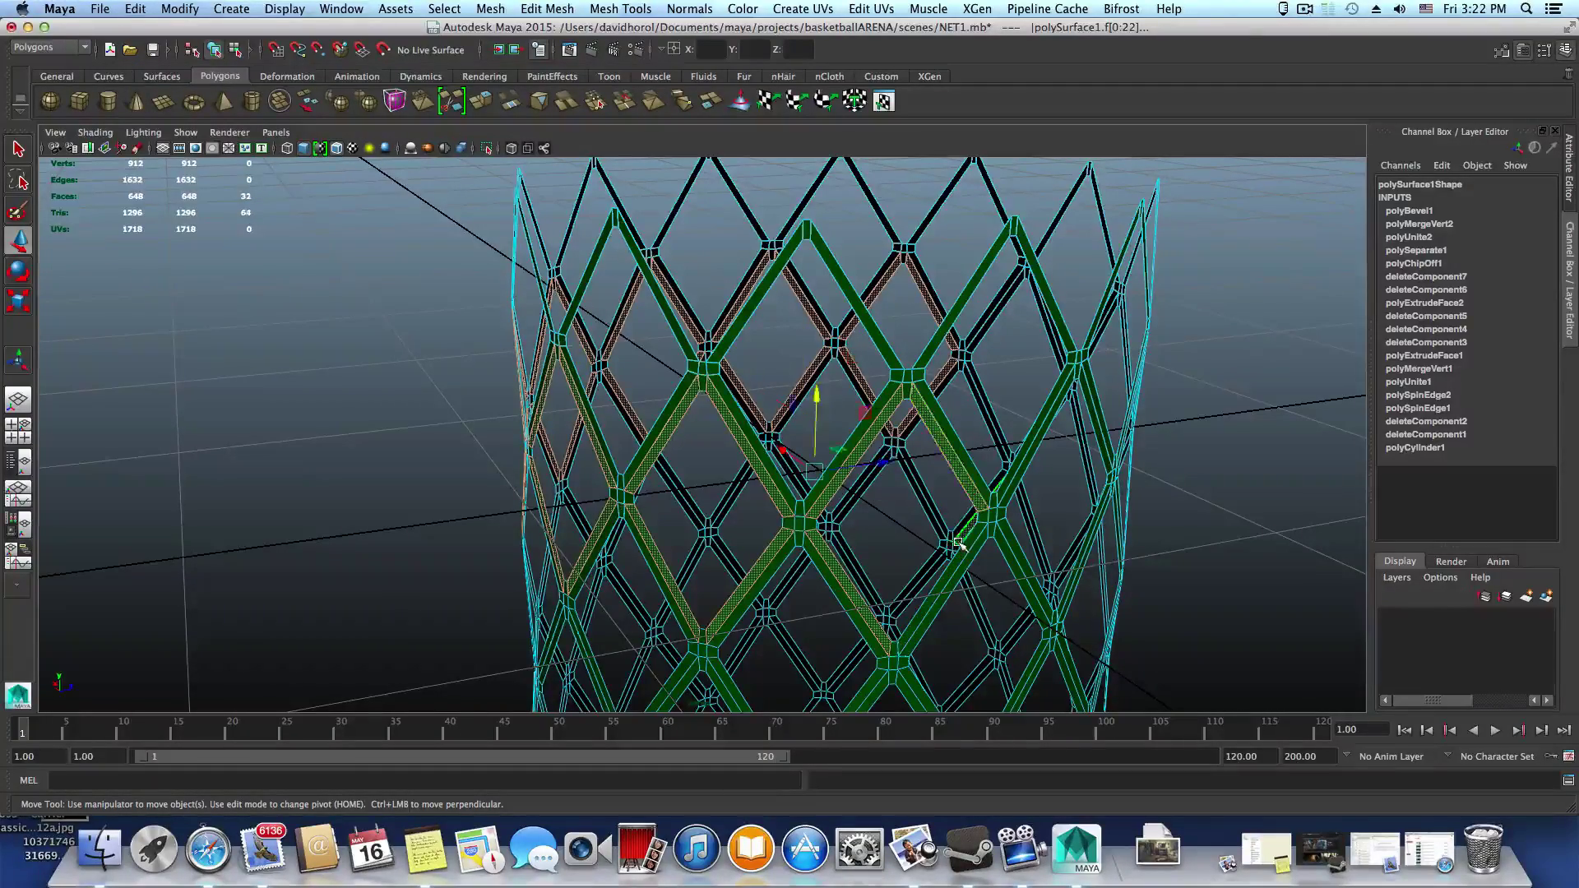
left_click(960, 545, "shift")
Continue the face selection around the net with the strands of the ninth and tenth diamonds
left_click_drag(961, 545, 742, 566, "alt")
left_click(613, 467, "shift")
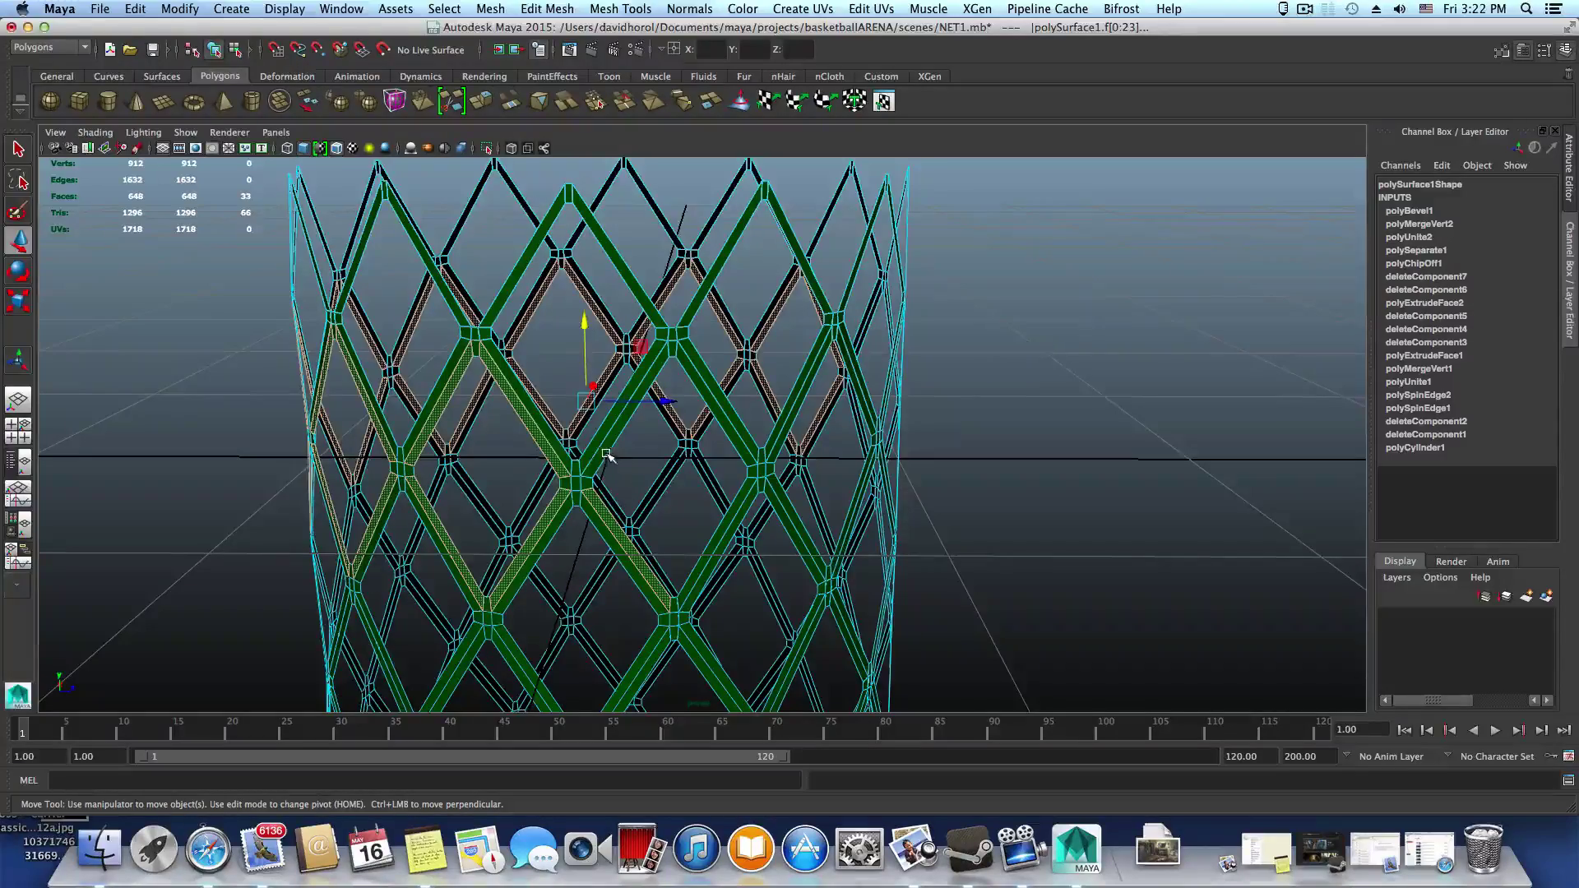
left_click(606, 453, "shift")
left_click(723, 426, "shift")
left_click(734, 508, "shift")
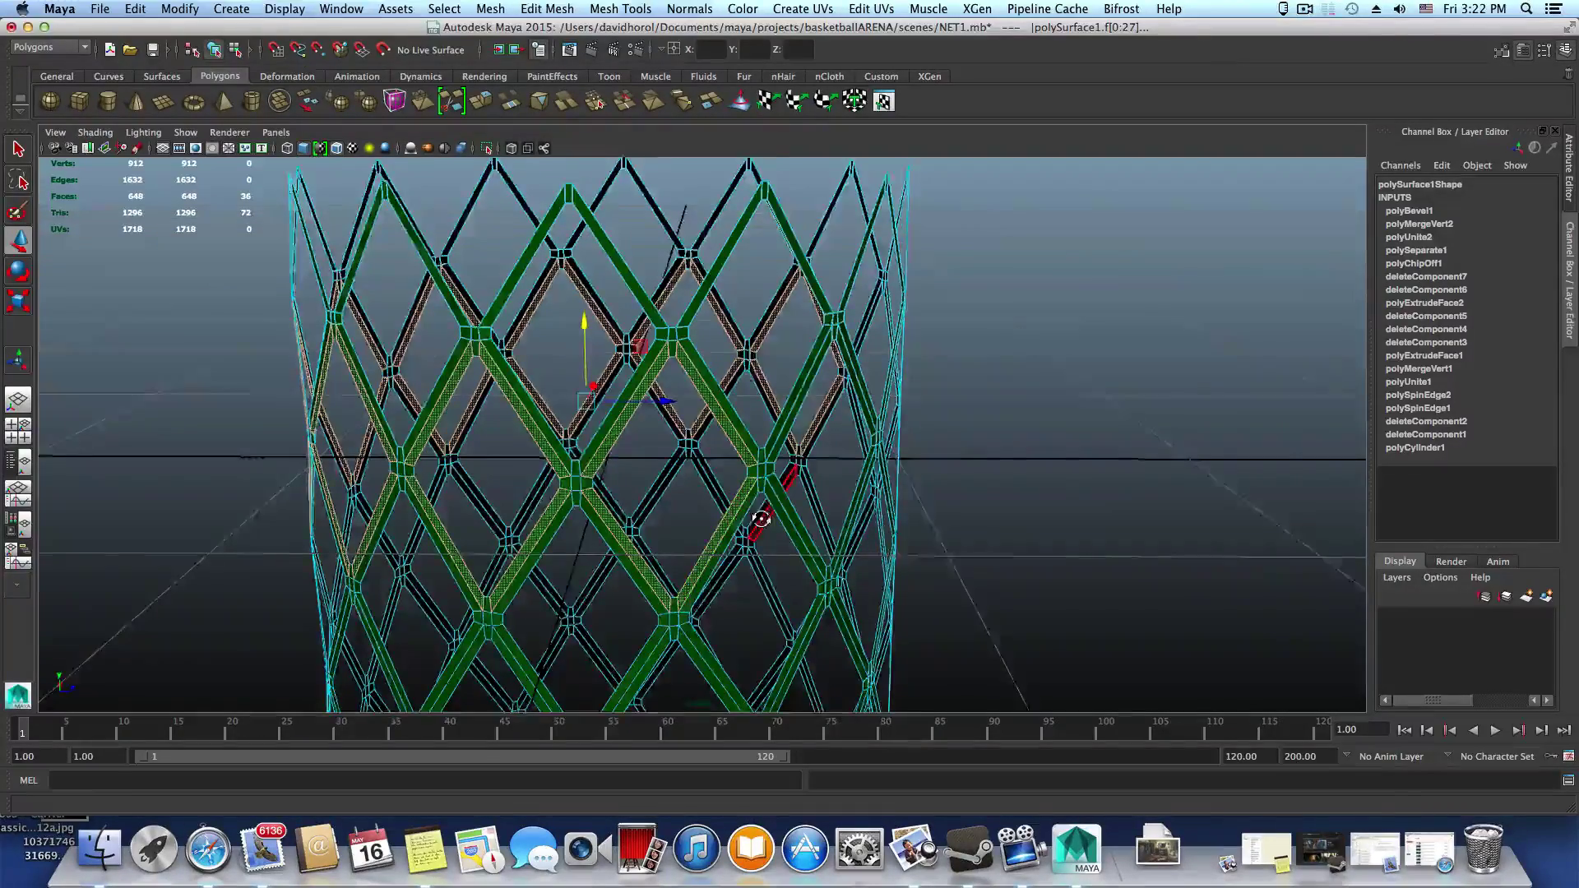
left_click_drag(760, 518, 730, 543, "alt")
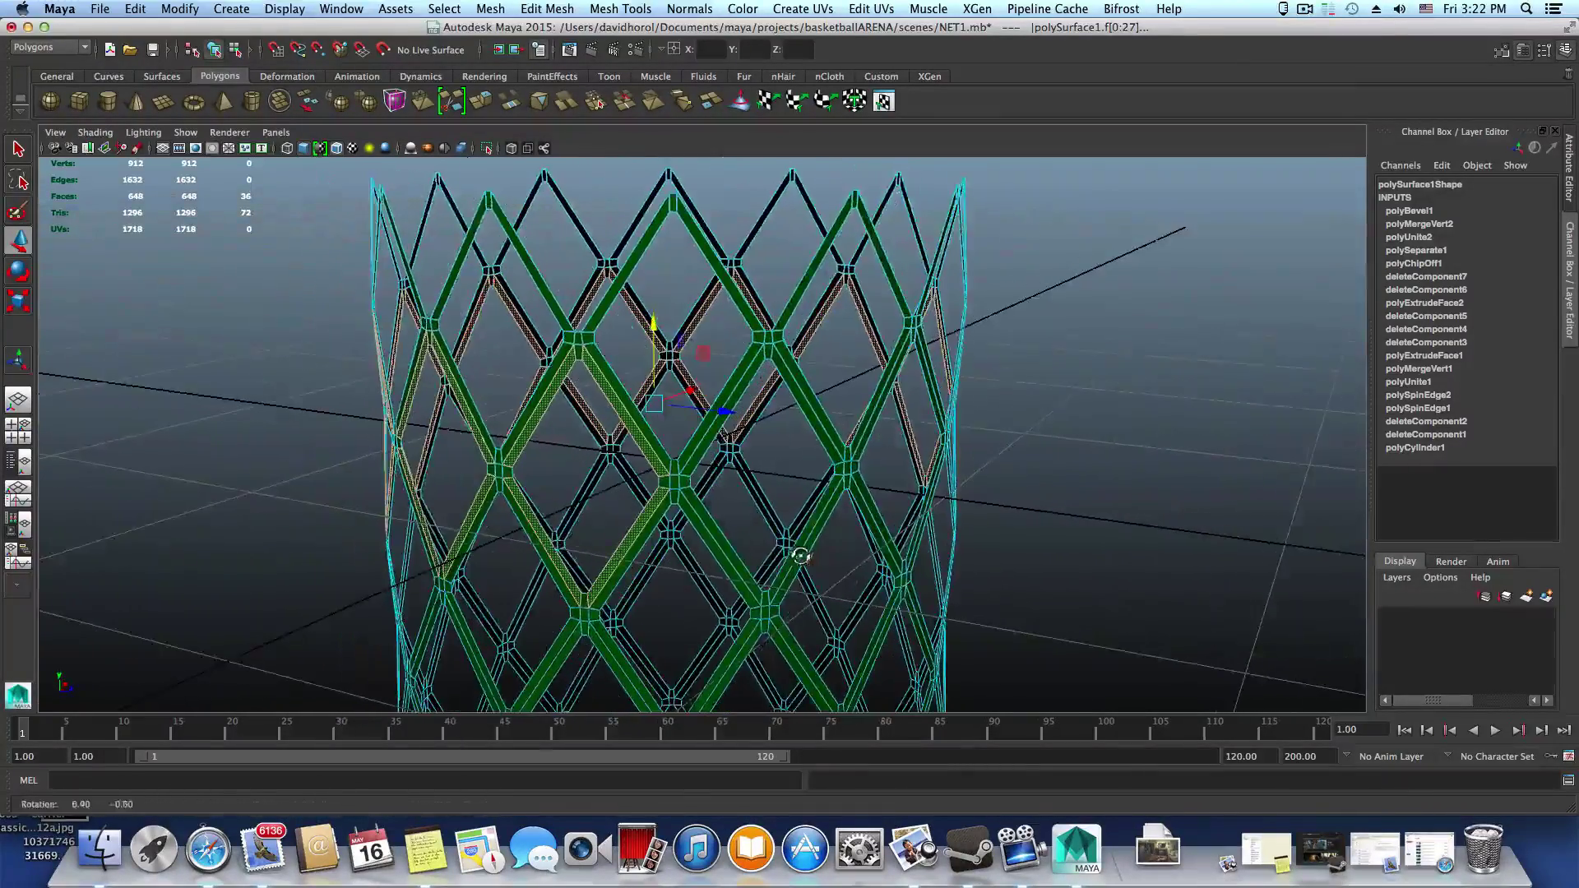
left_click(727, 544, "shift")
left_click(818, 440, "shift")
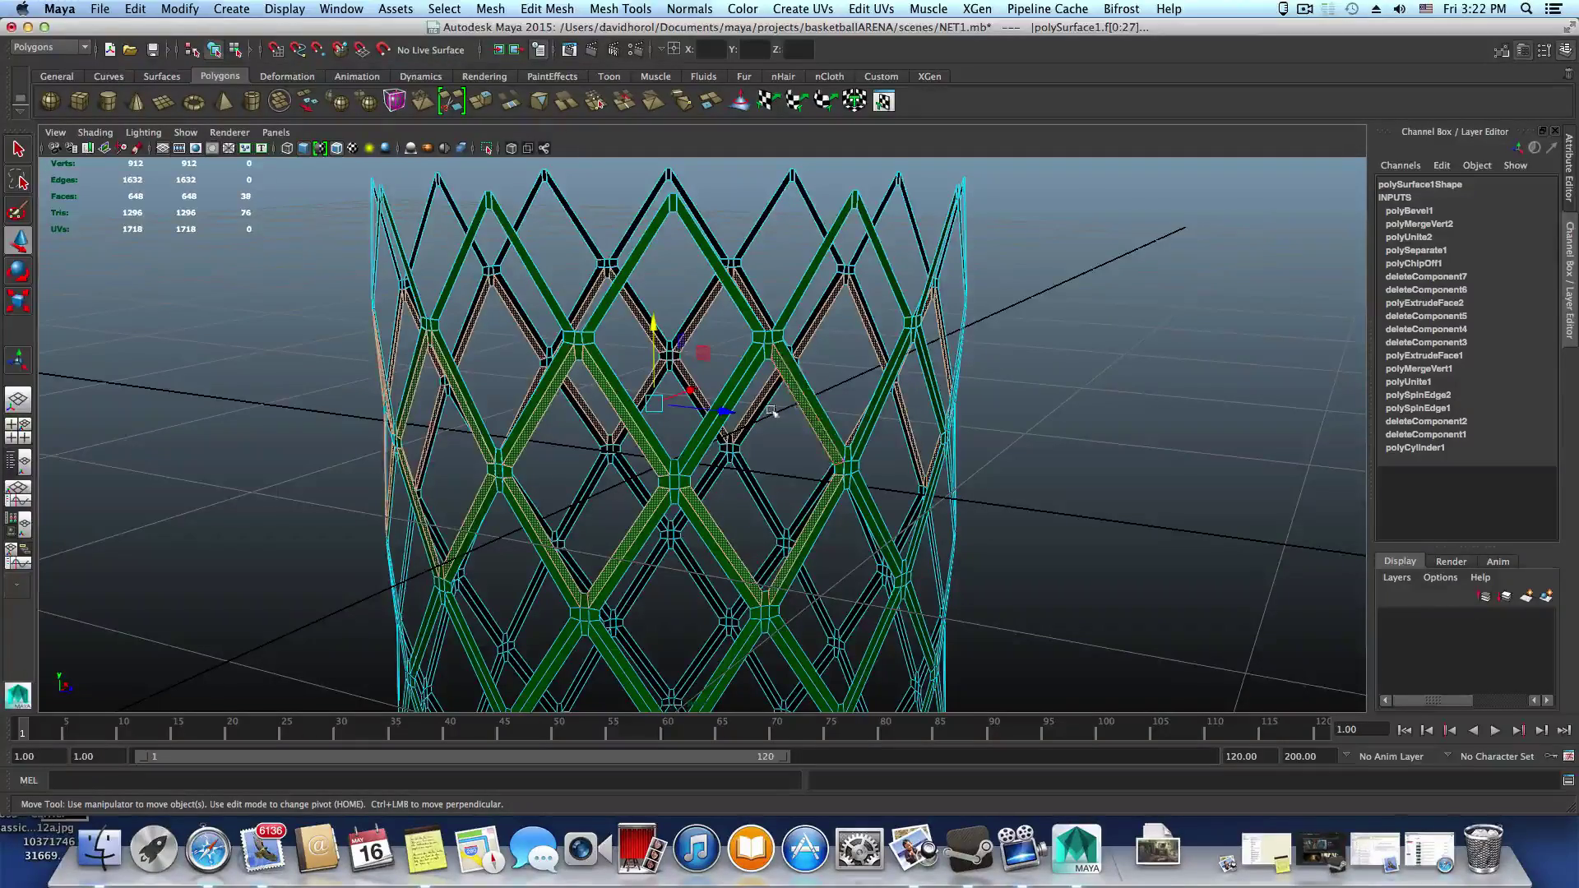
left_click(735, 397, "shift")
Add the strand faces of the last two diamonds to complete the selected ring around the net
left_click_drag(834, 512, 772, 495, "alt")
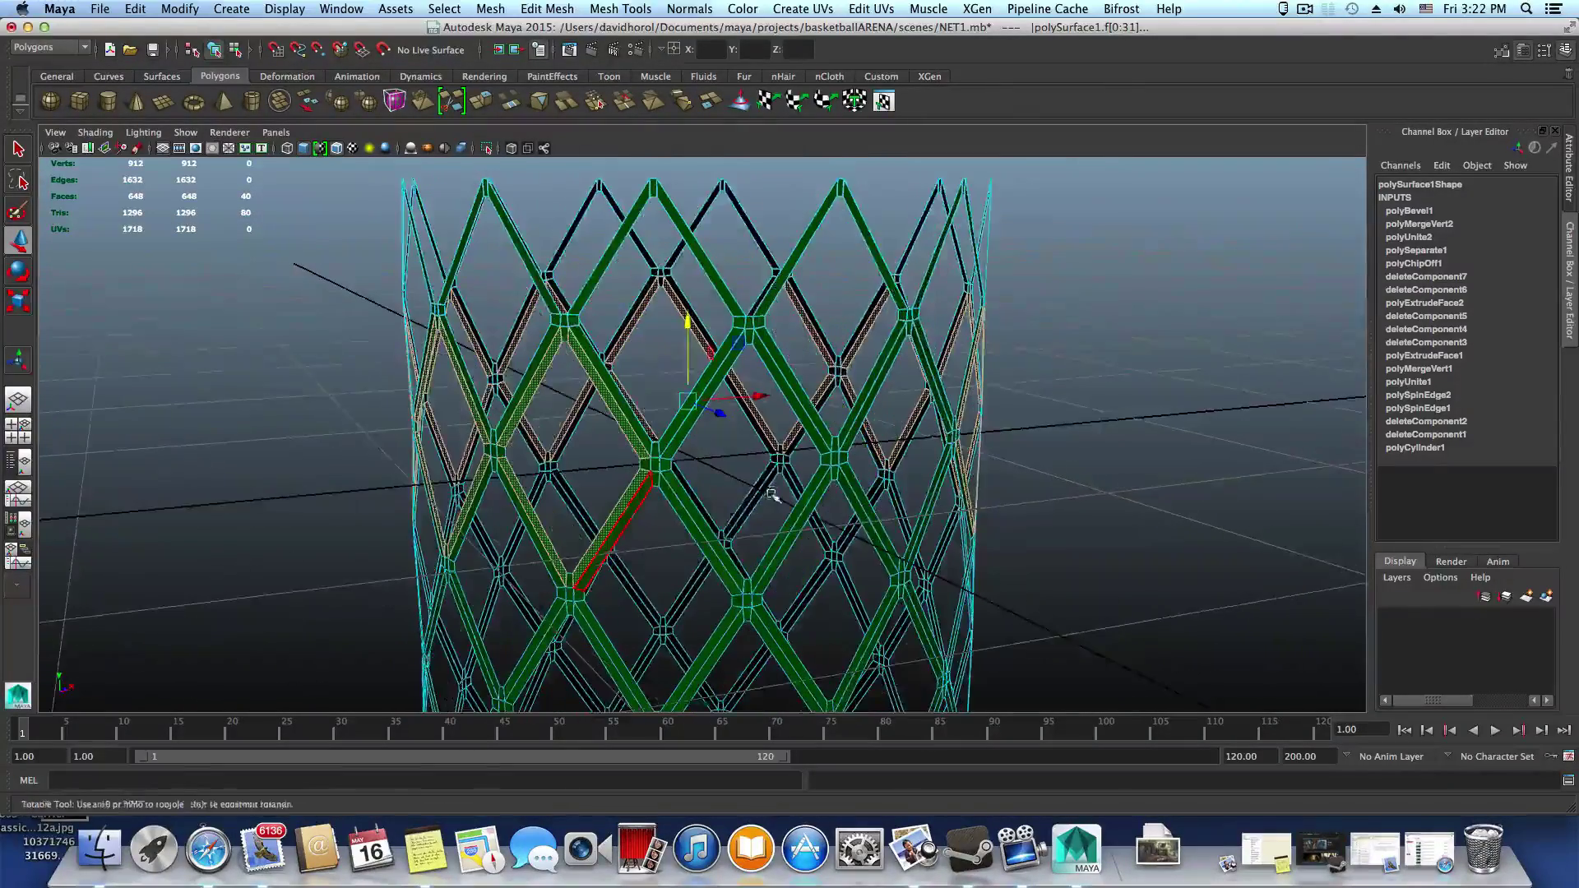
left_click(712, 545, "shift")
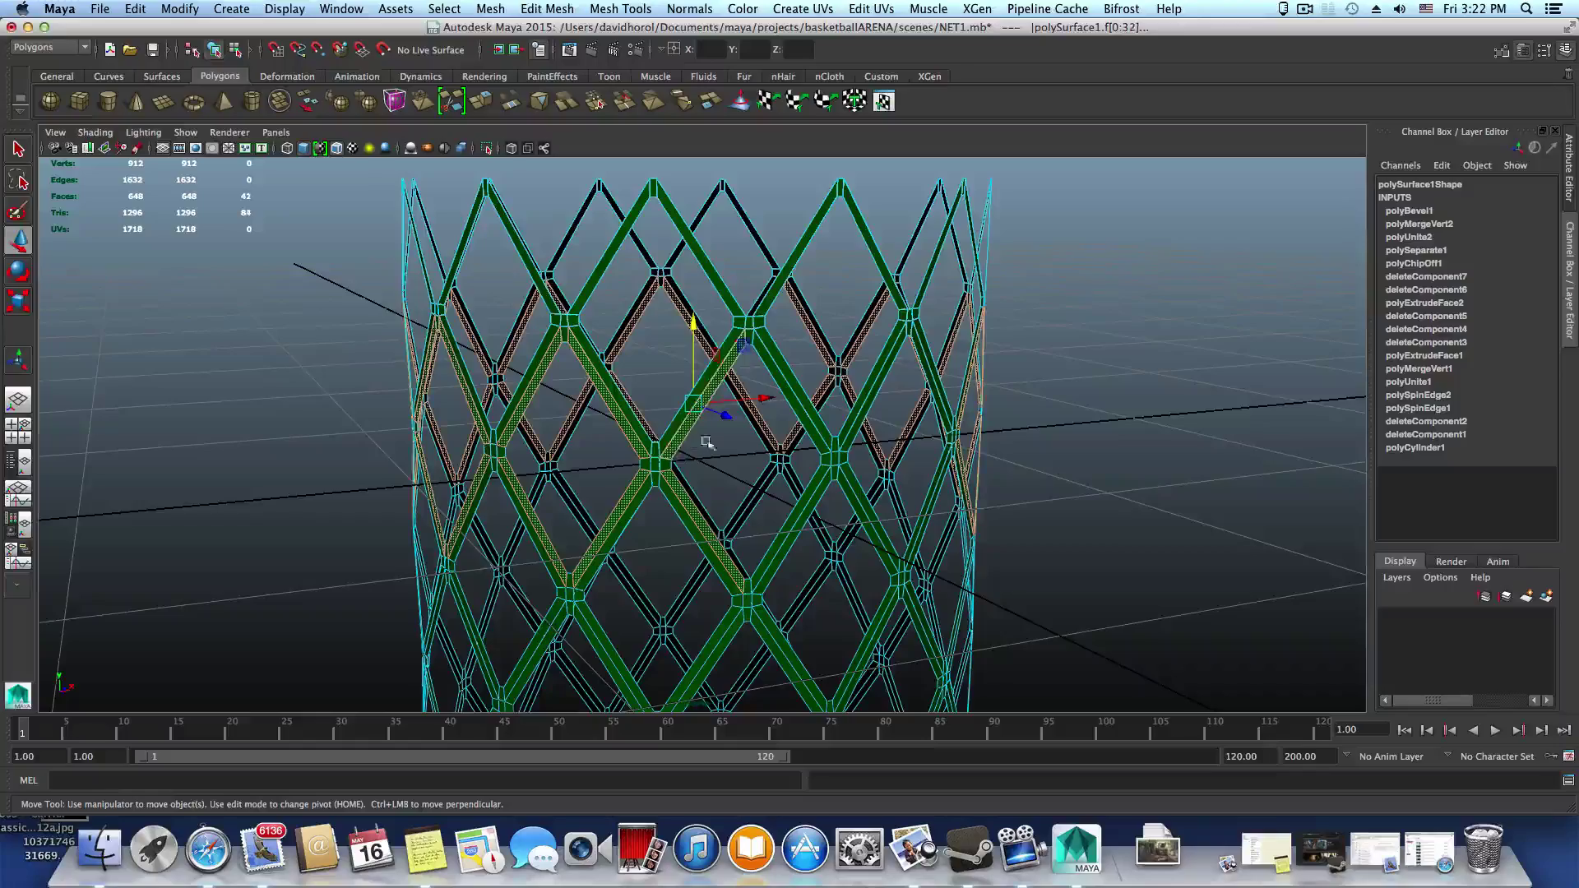
left_click(790, 393, "shift")
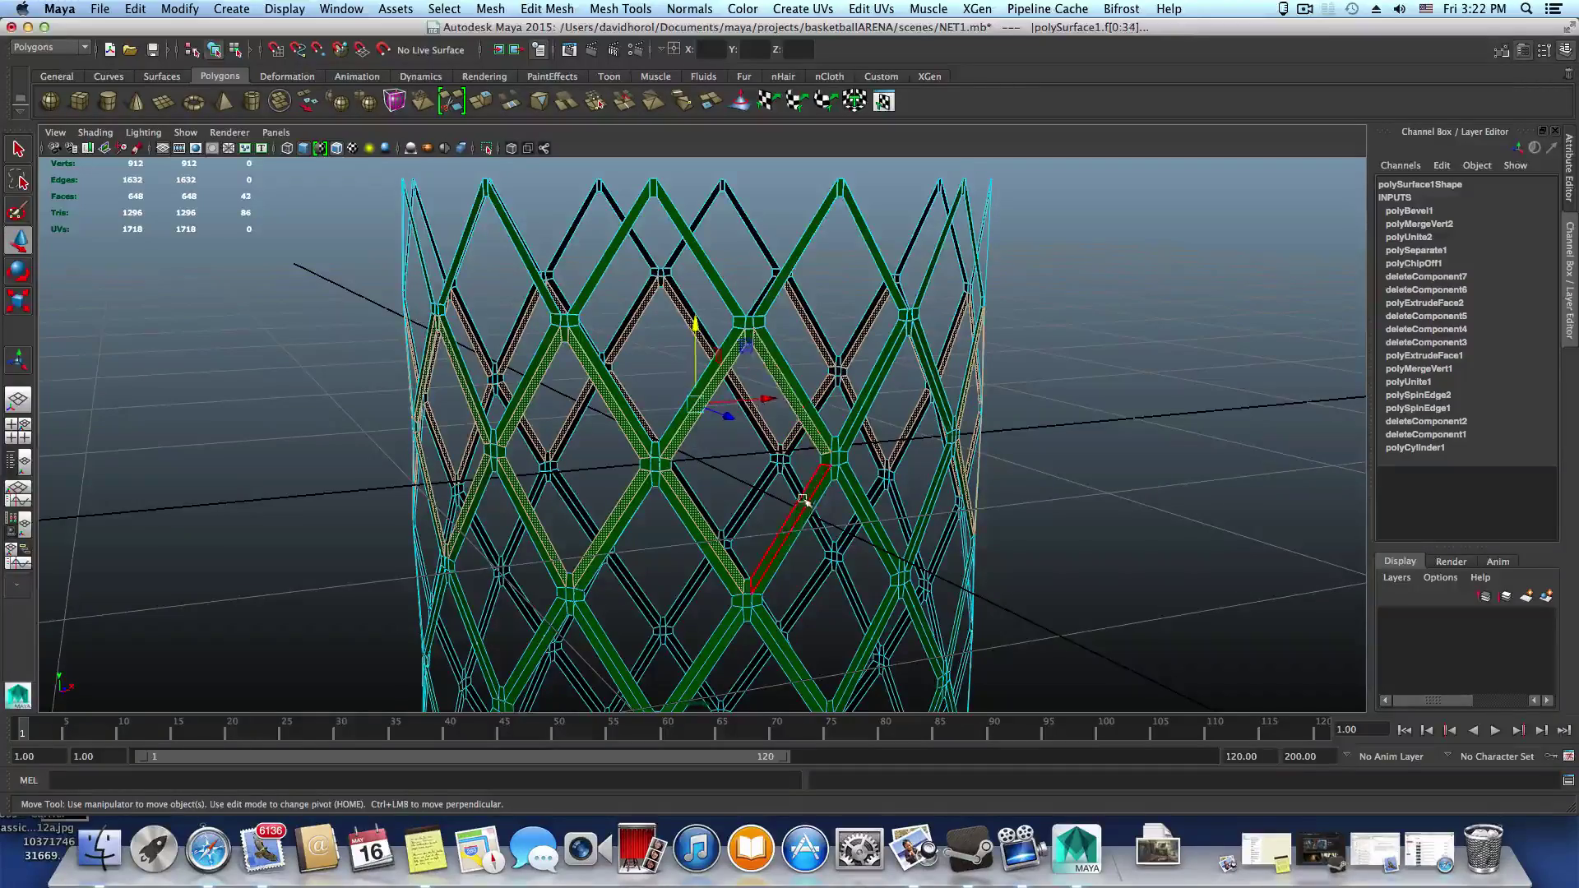
left_click(862, 495, "shift")
left_click_drag(861, 494, 695, 413, "alt")
left_click(752, 518, "shift")
left_click(673, 397, "shift")
Complete the upper ring's selection and add the strand faces of the first diamond below it, plus its adjoining strands
left_click_drag(846, 508, 813, 523, "alt")
middle_click_drag(812, 524, 777, 421, "alt")
left_click(767, 499, "shift")
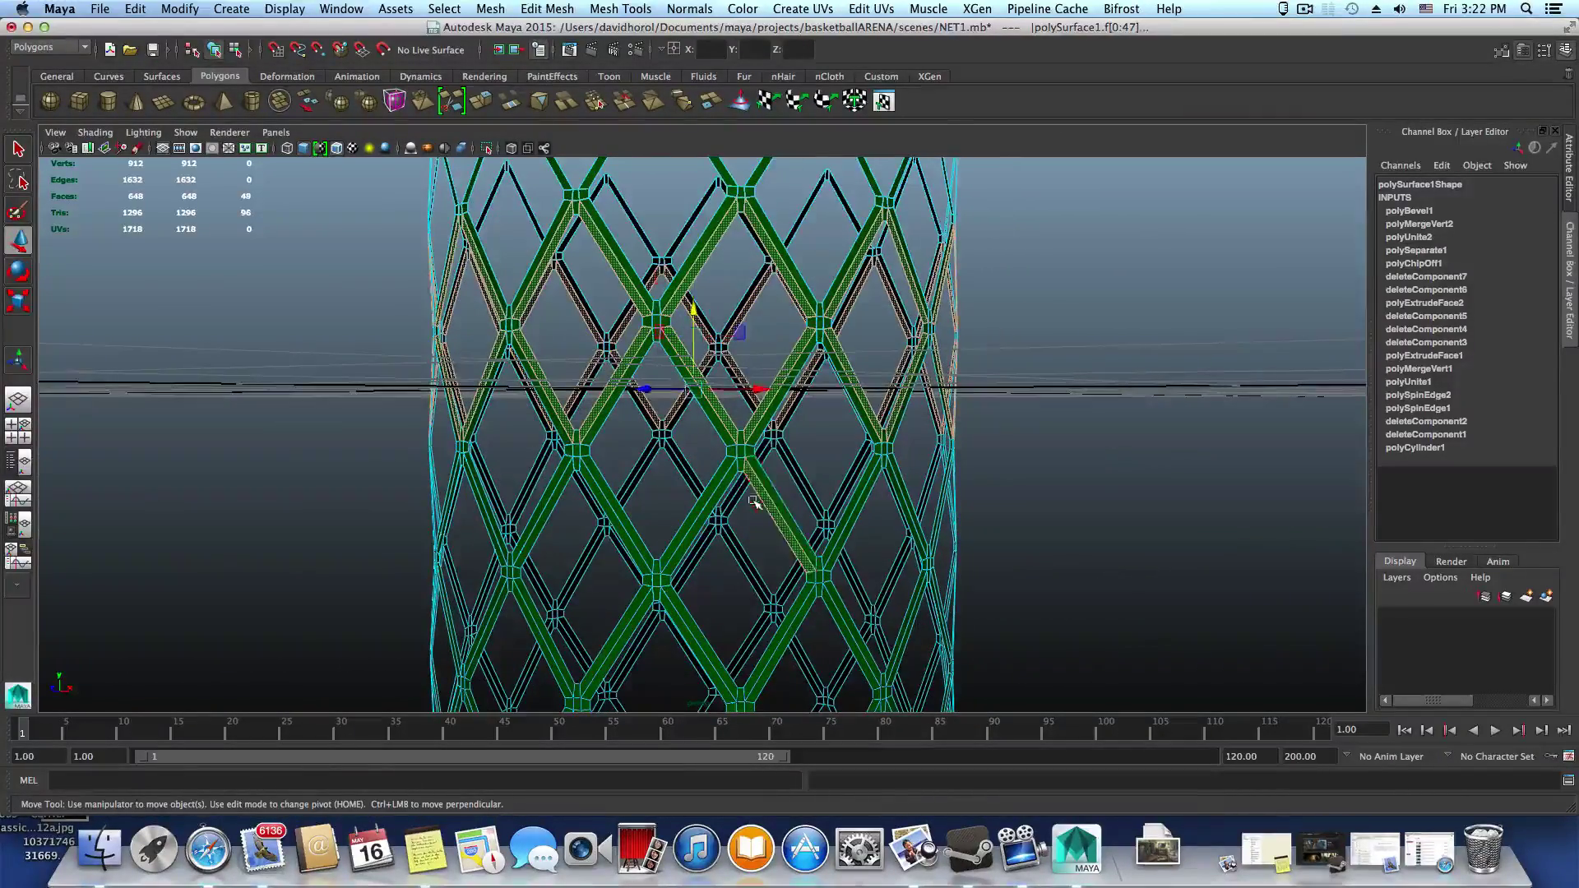
left_click(720, 494, "shift")
left_click(632, 543, "shift")
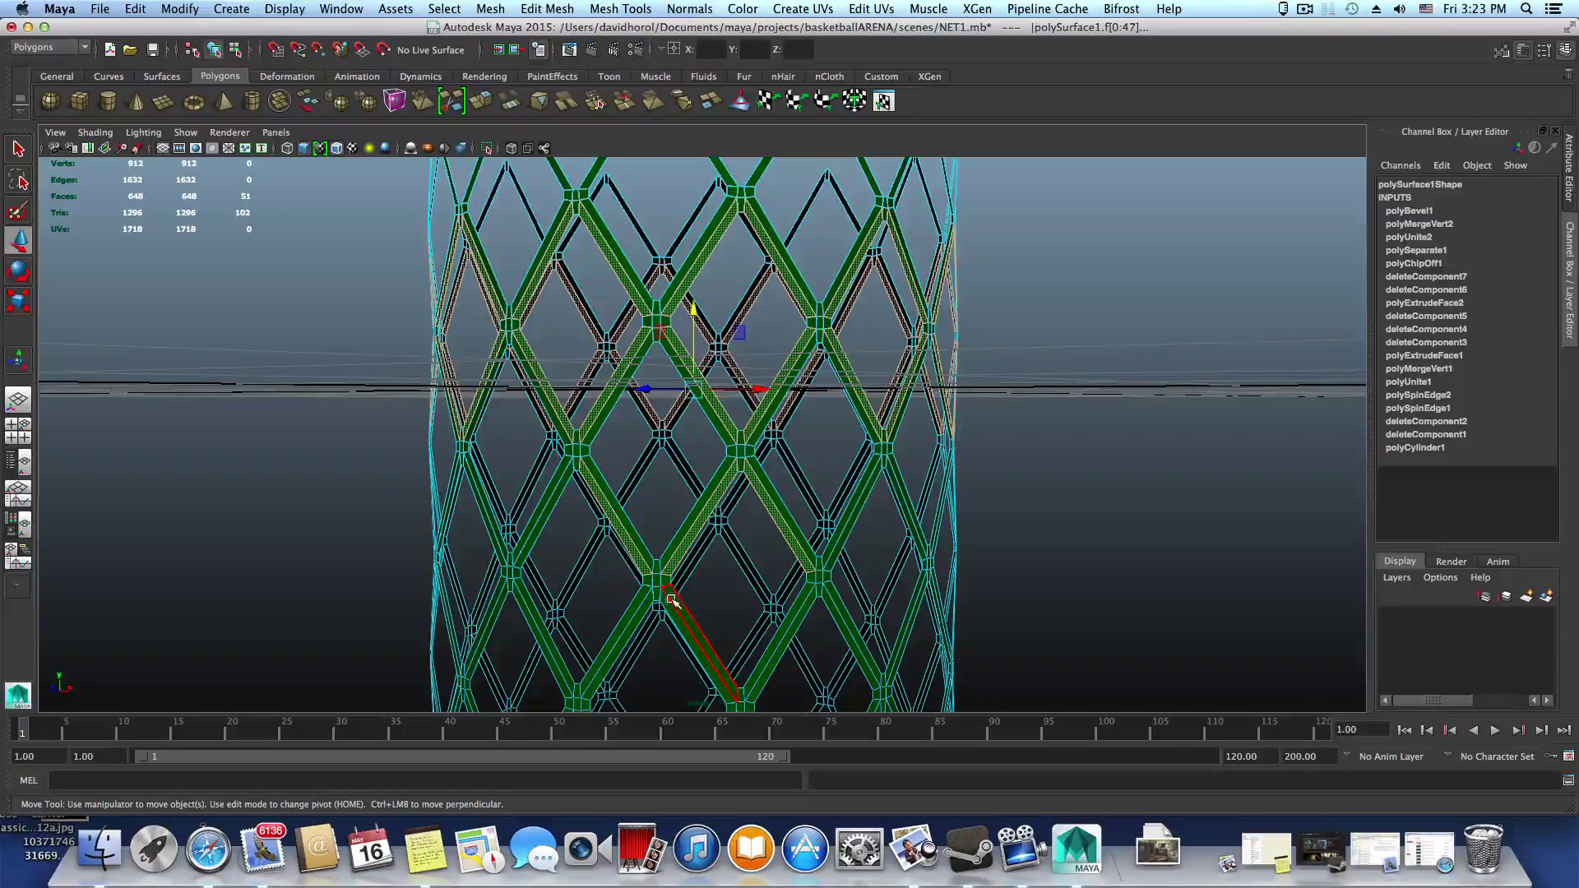
left_click(678, 606, "shift")
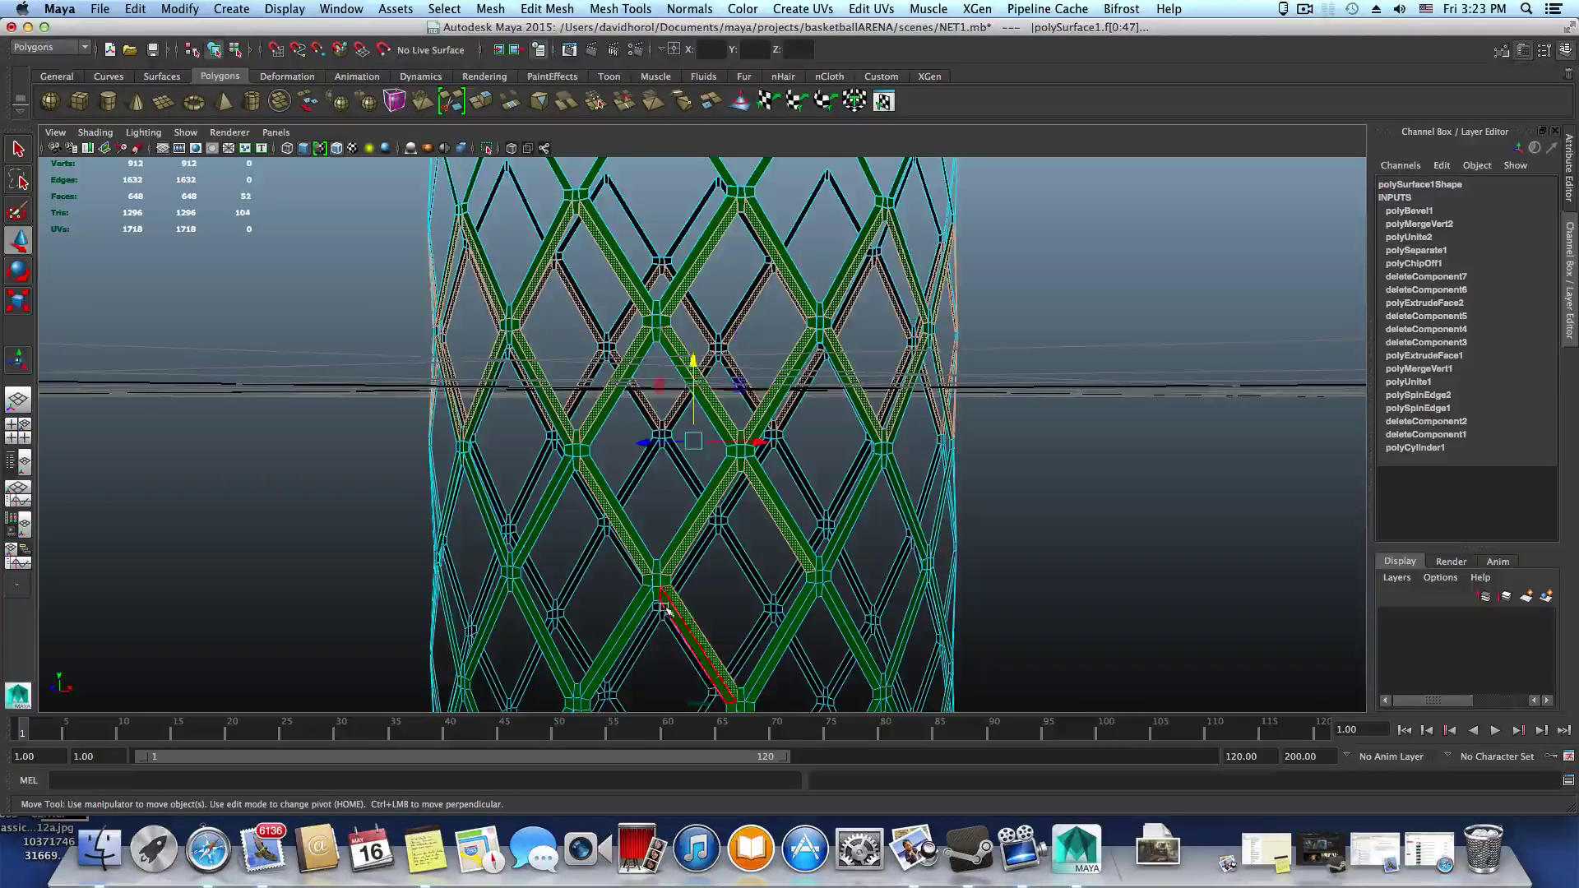
left_click(632, 612, "shift")
left_click(787, 623, "shift")
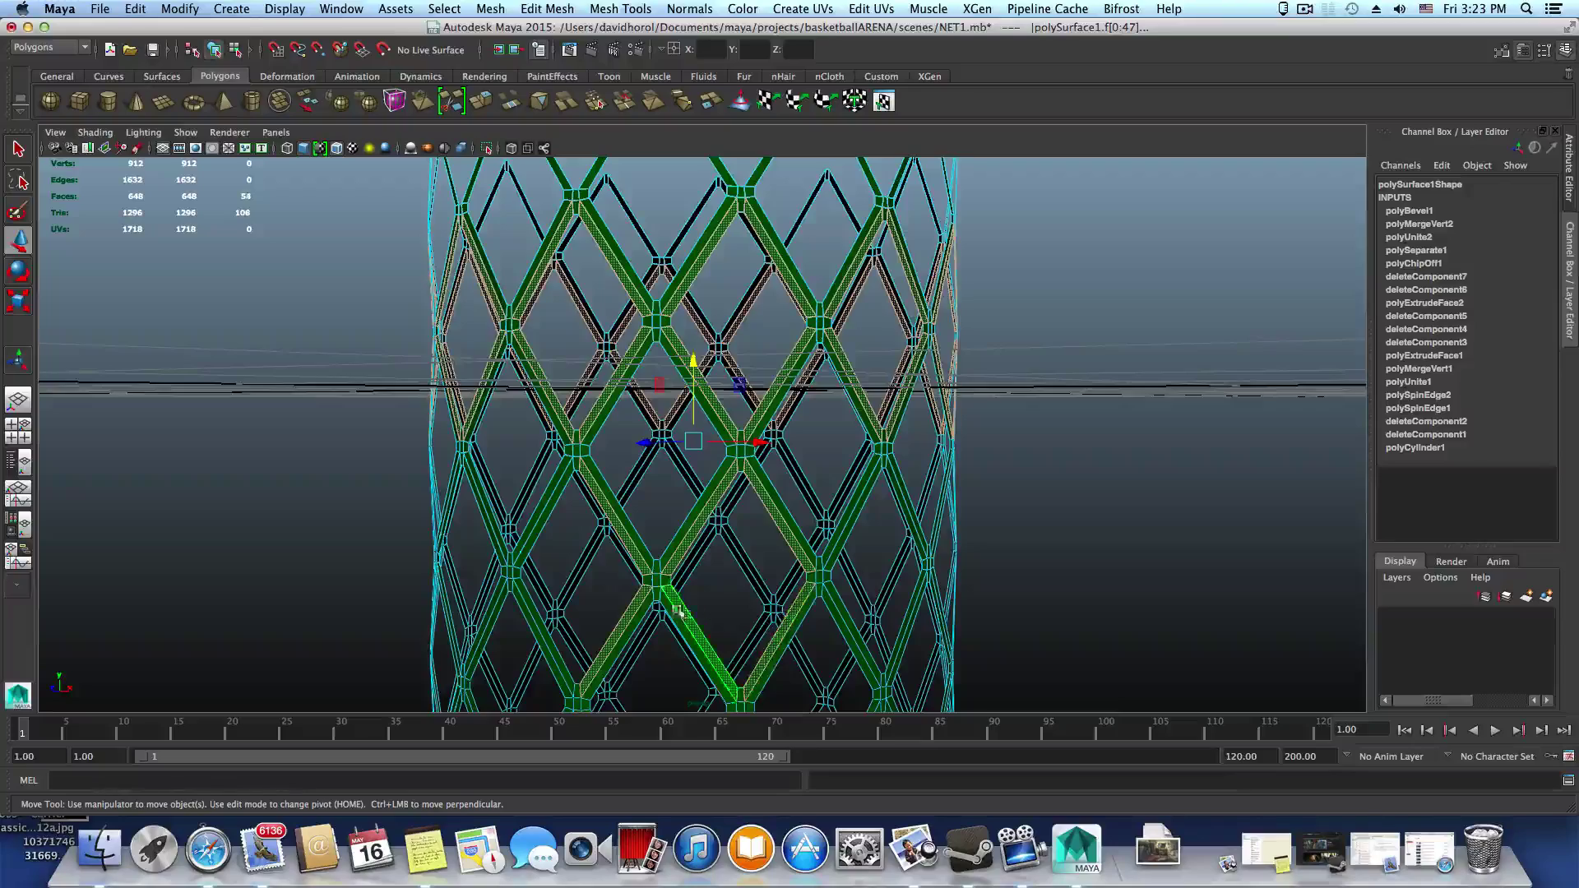
Extend the face selection to the strands of the neighbouring diamonds in the two strand rows below the ring
left_click_drag(535, 523, 631, 548, "alt")
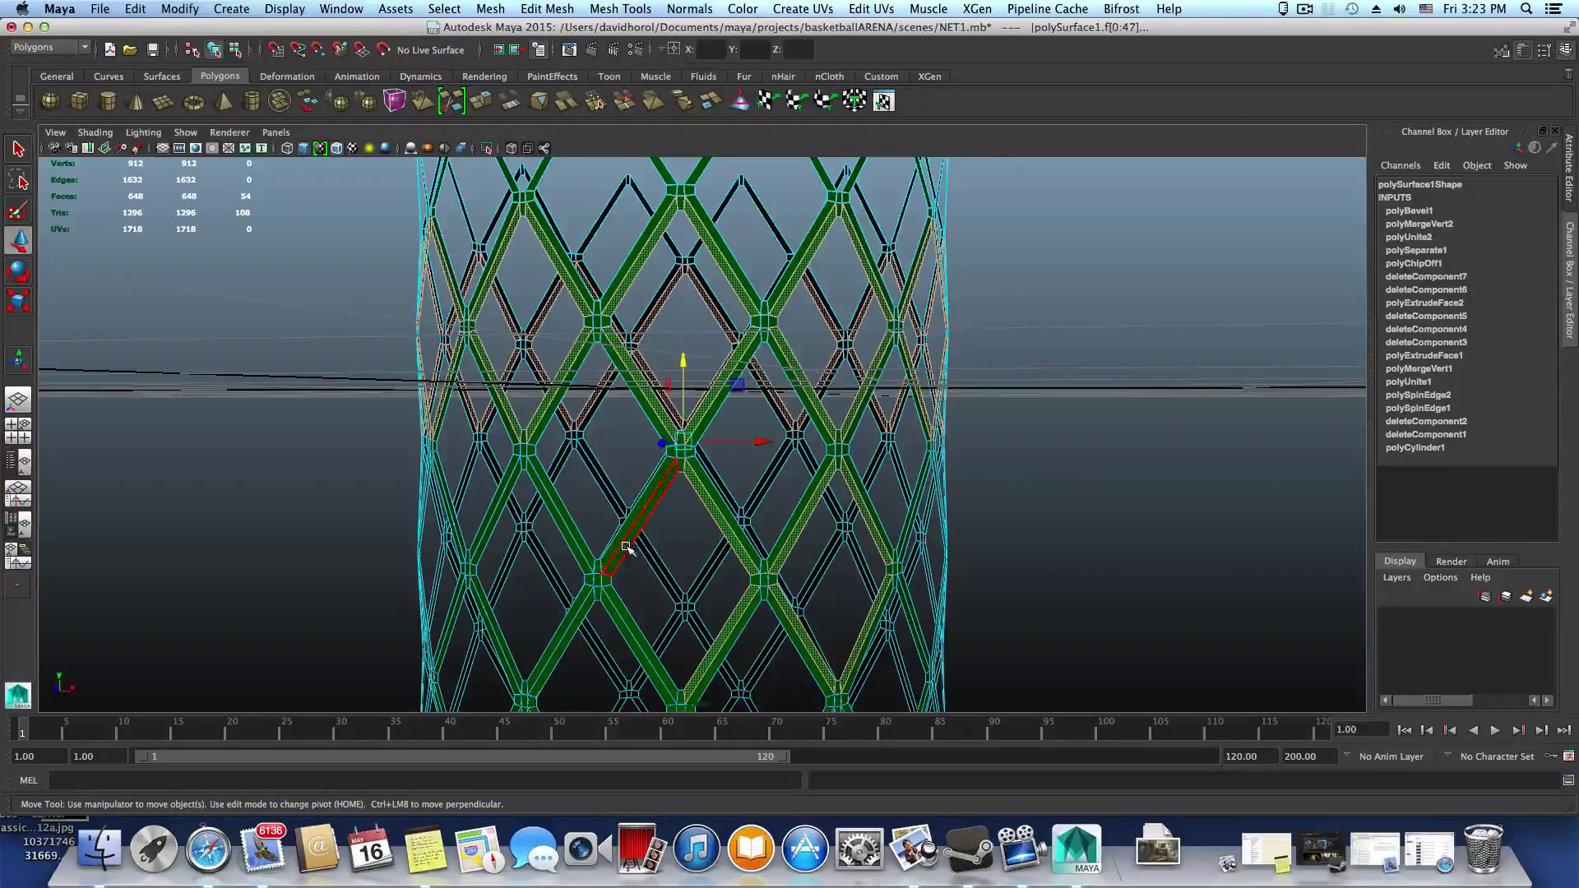
left_click(625, 547, "shift")
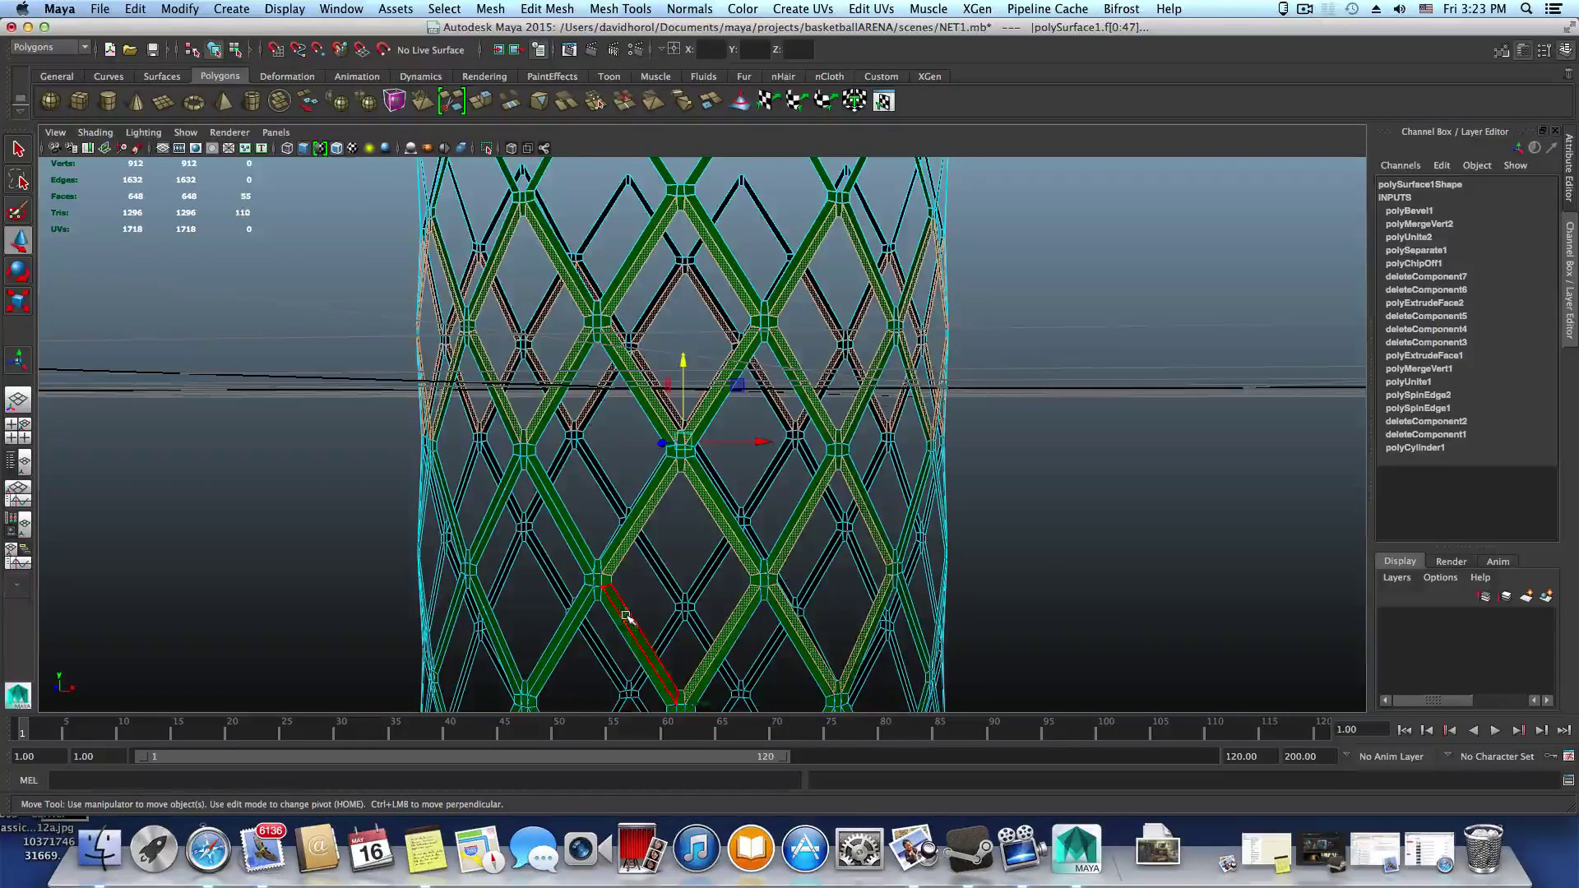
left_click(628, 619, "shift")
left_click_drag(669, 617, 715, 630, "alt")
left_click(686, 592, "shift")
left_click(598, 542, "shift")
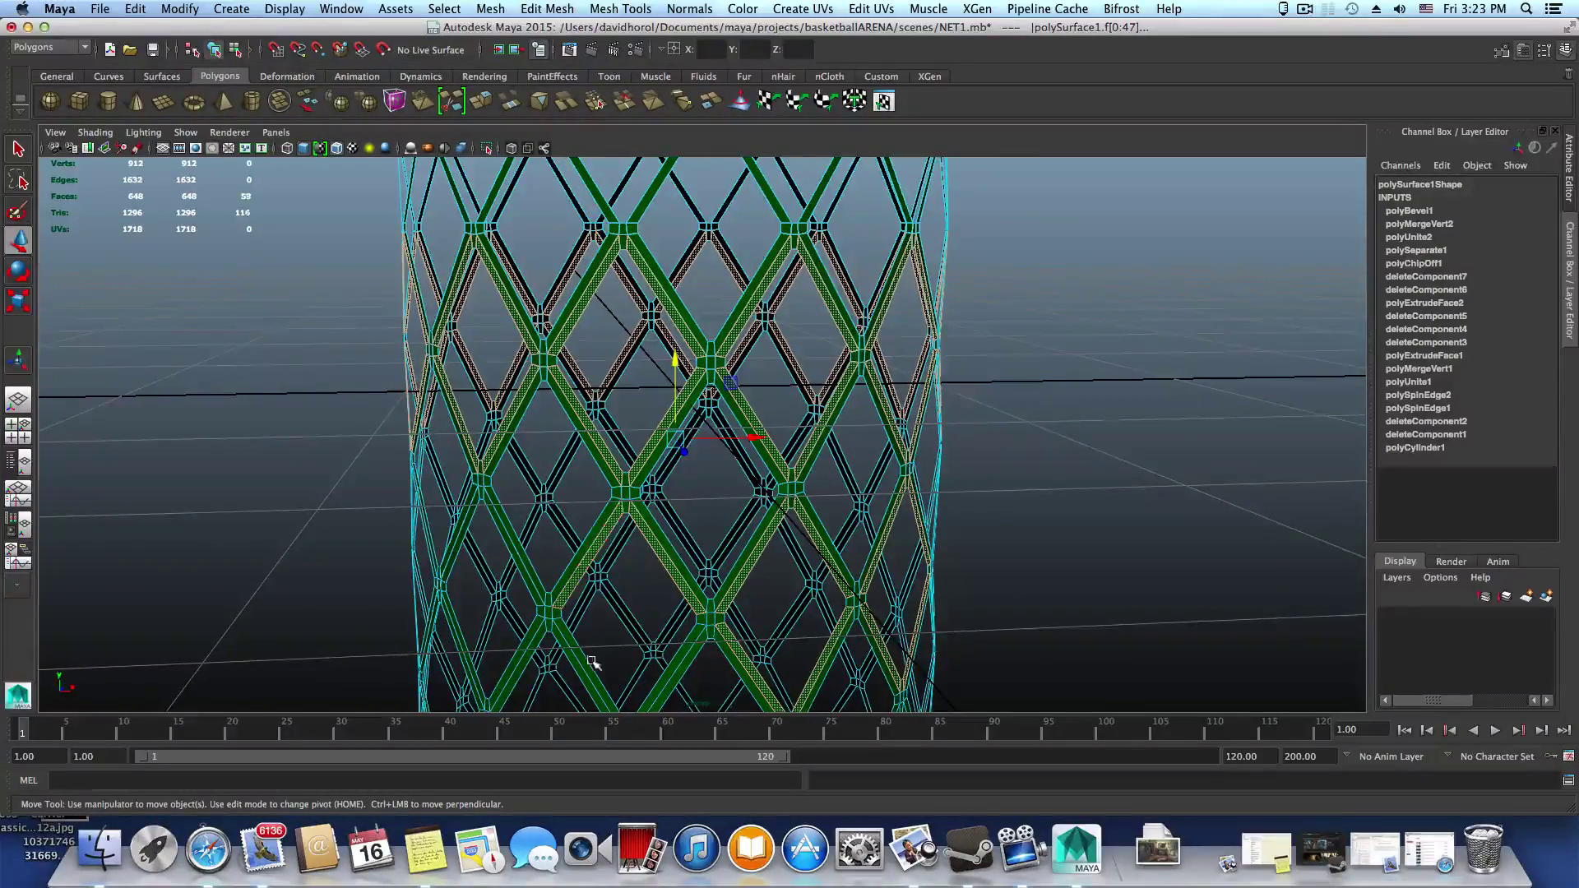
left_click(577, 649, "shift")
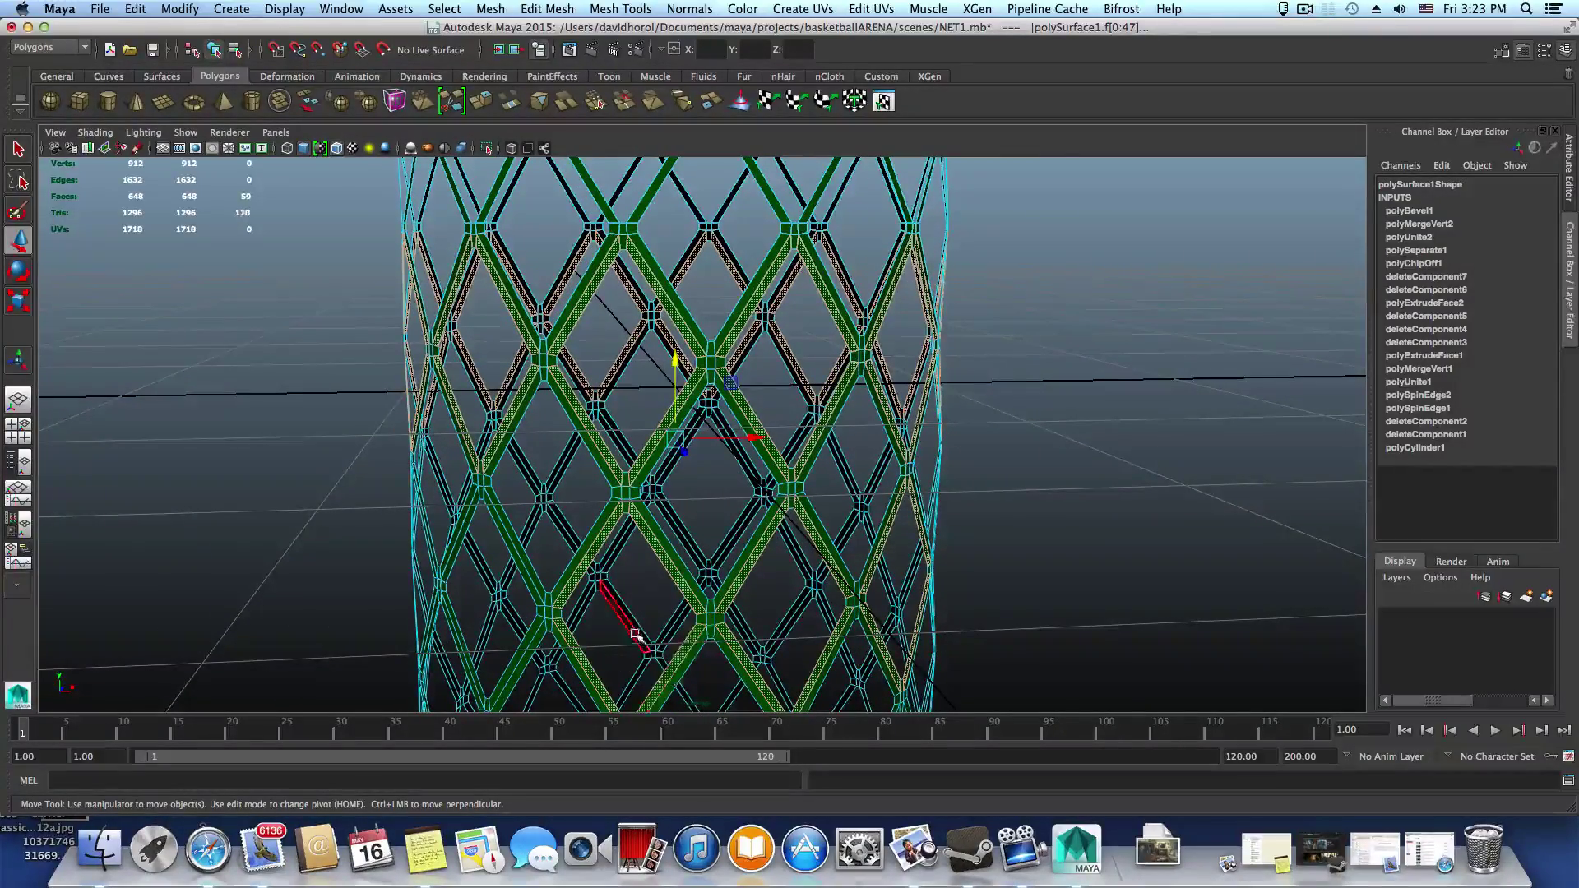
Extend the face selection down the net to the strands just above its bottom row of open points
left_click_drag(634, 634, 722, 521, "alt")
left_click_drag(736, 577, 744, 530, "alt")
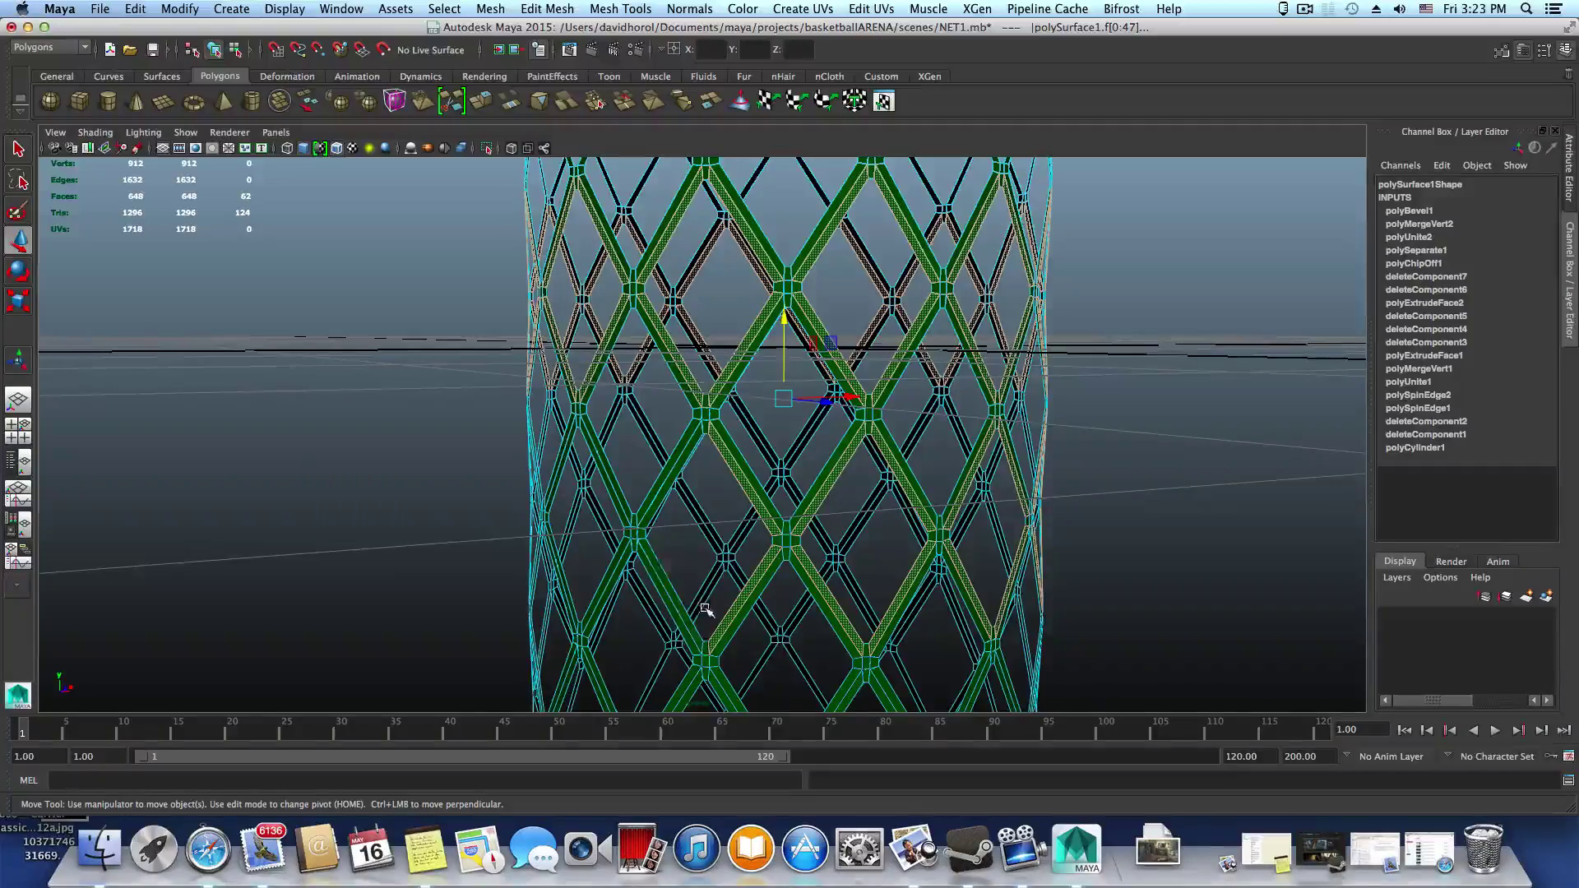
left_click(684, 622, "shift")
left_click_drag(683, 623, 766, 536, "alt")
left_click(768, 542, "shift")
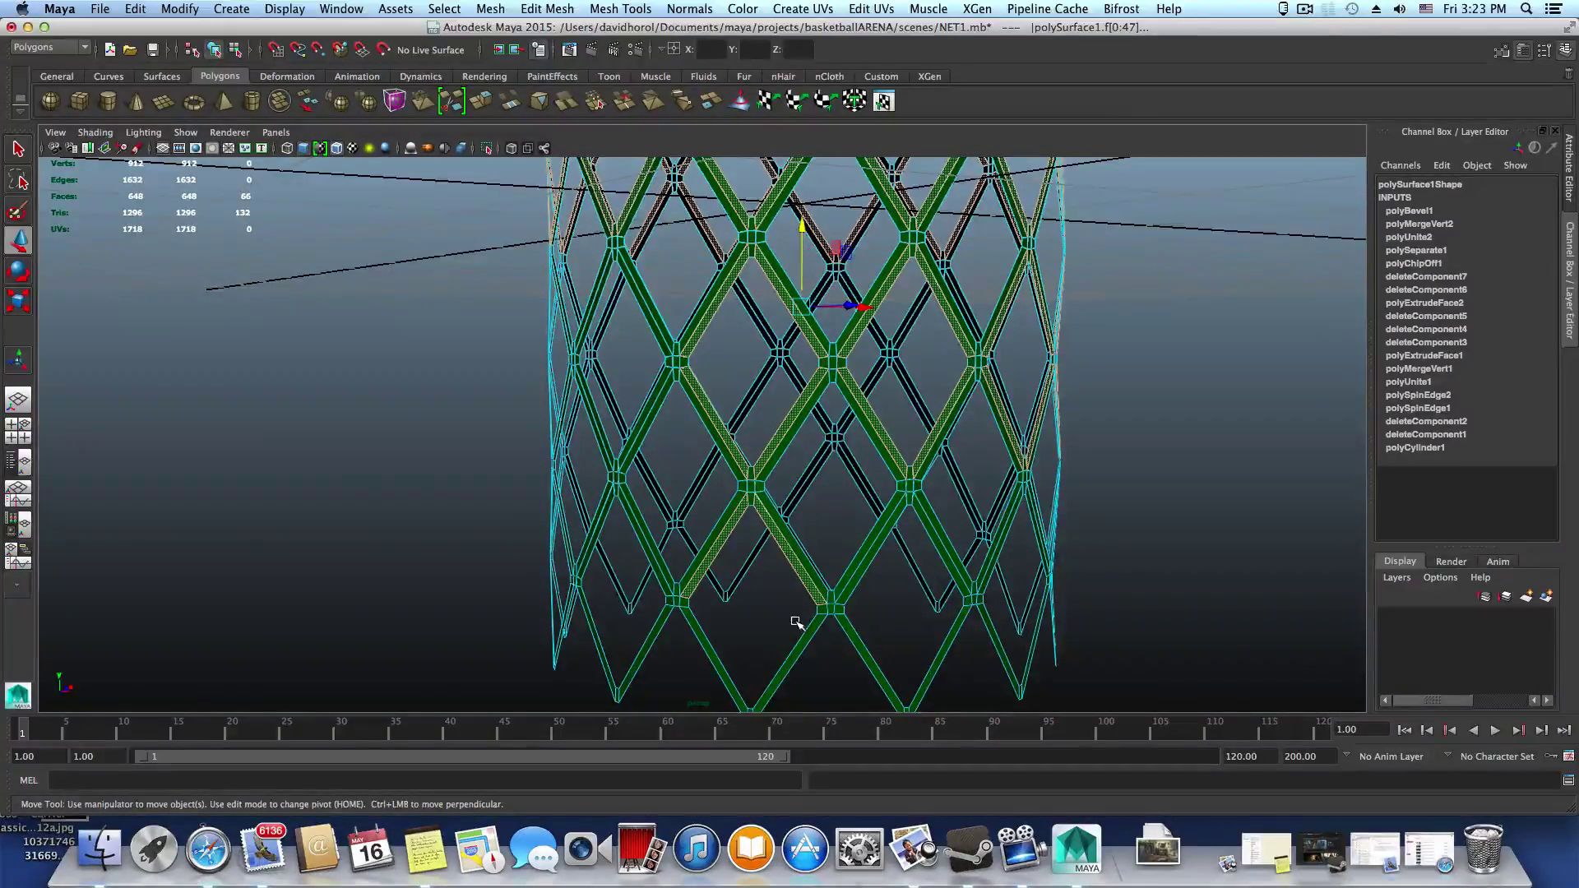
left_click_drag(796, 622, 800, 590, "alt")
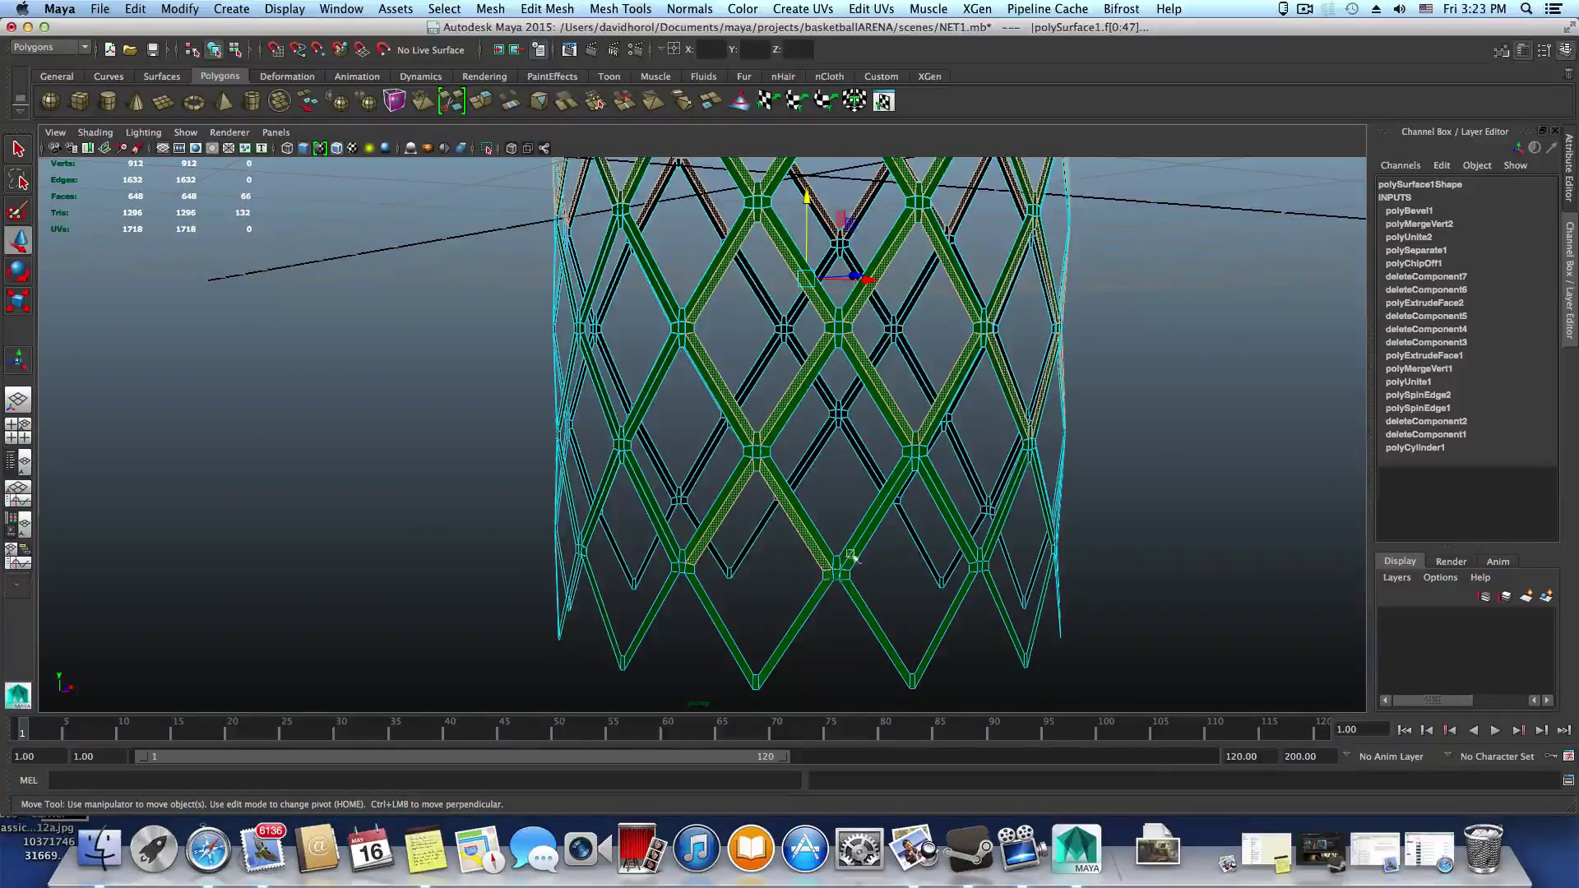
left_click_drag(853, 558, 740, 578, "alt")
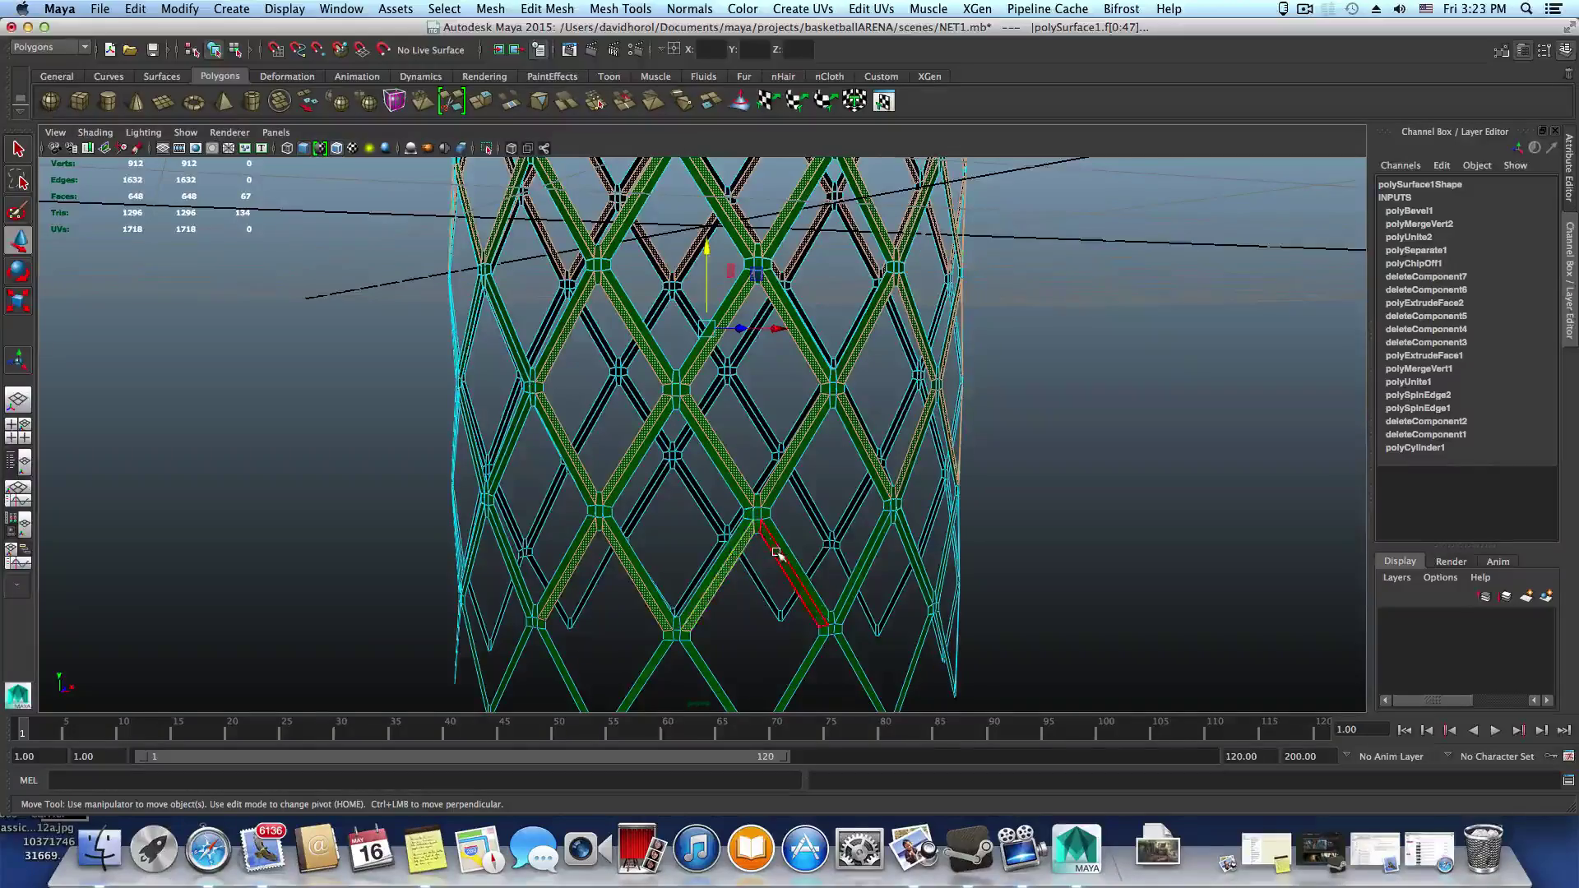
Continue selecting the zigzag of strand faces just above the net's bottom row, working around the net
left_click_drag(823, 641, 751, 564, "alt")
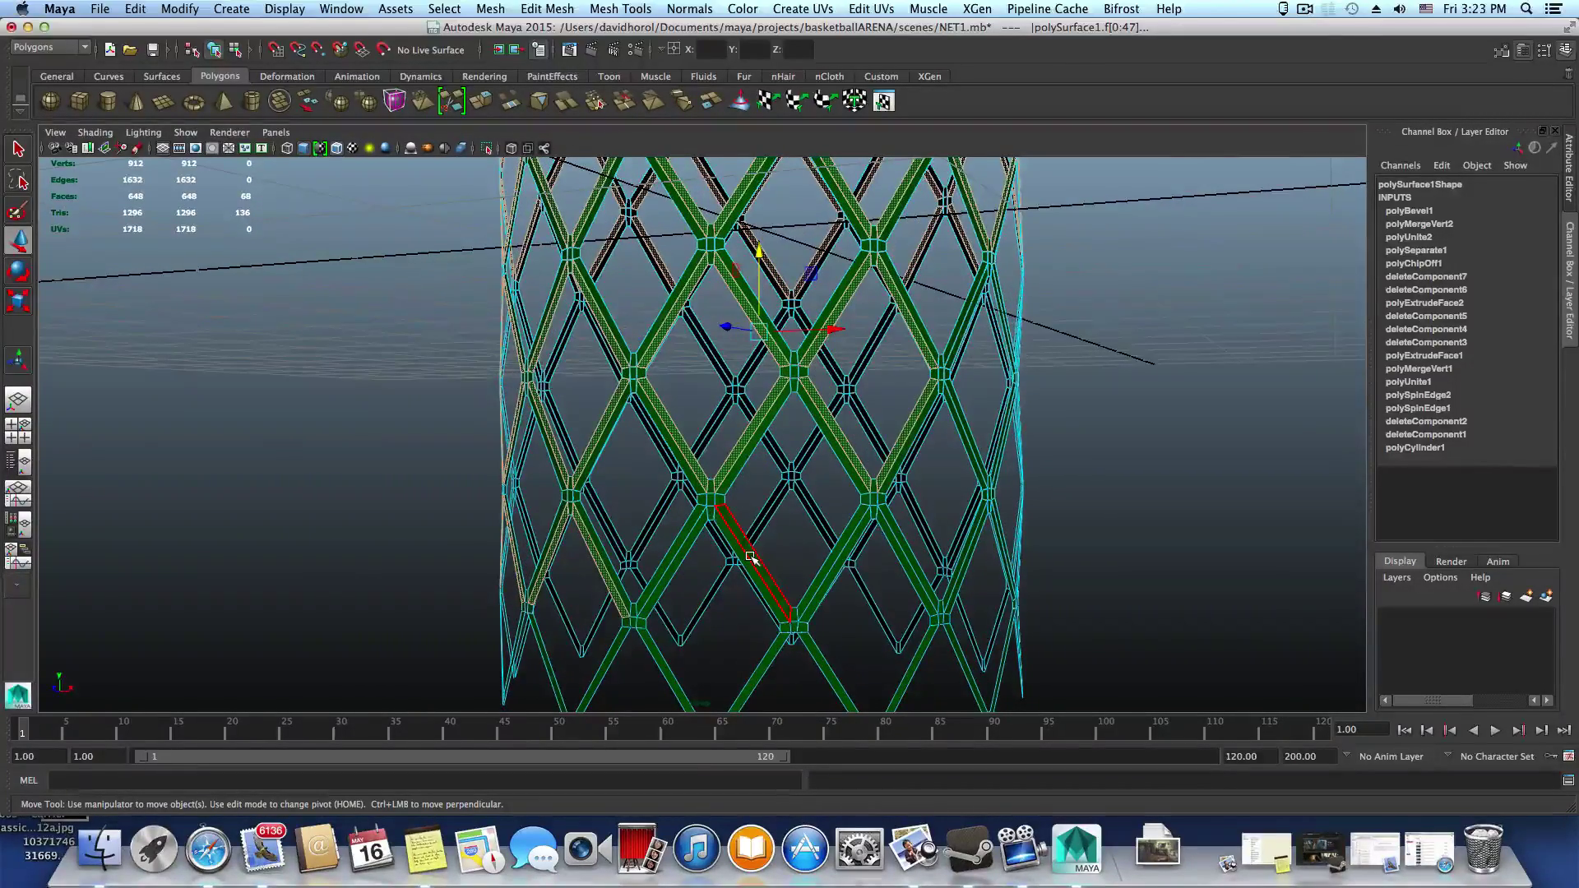
left_click_drag(735, 565, 704, 616, "alt")
left_click(825, 561, "shift")
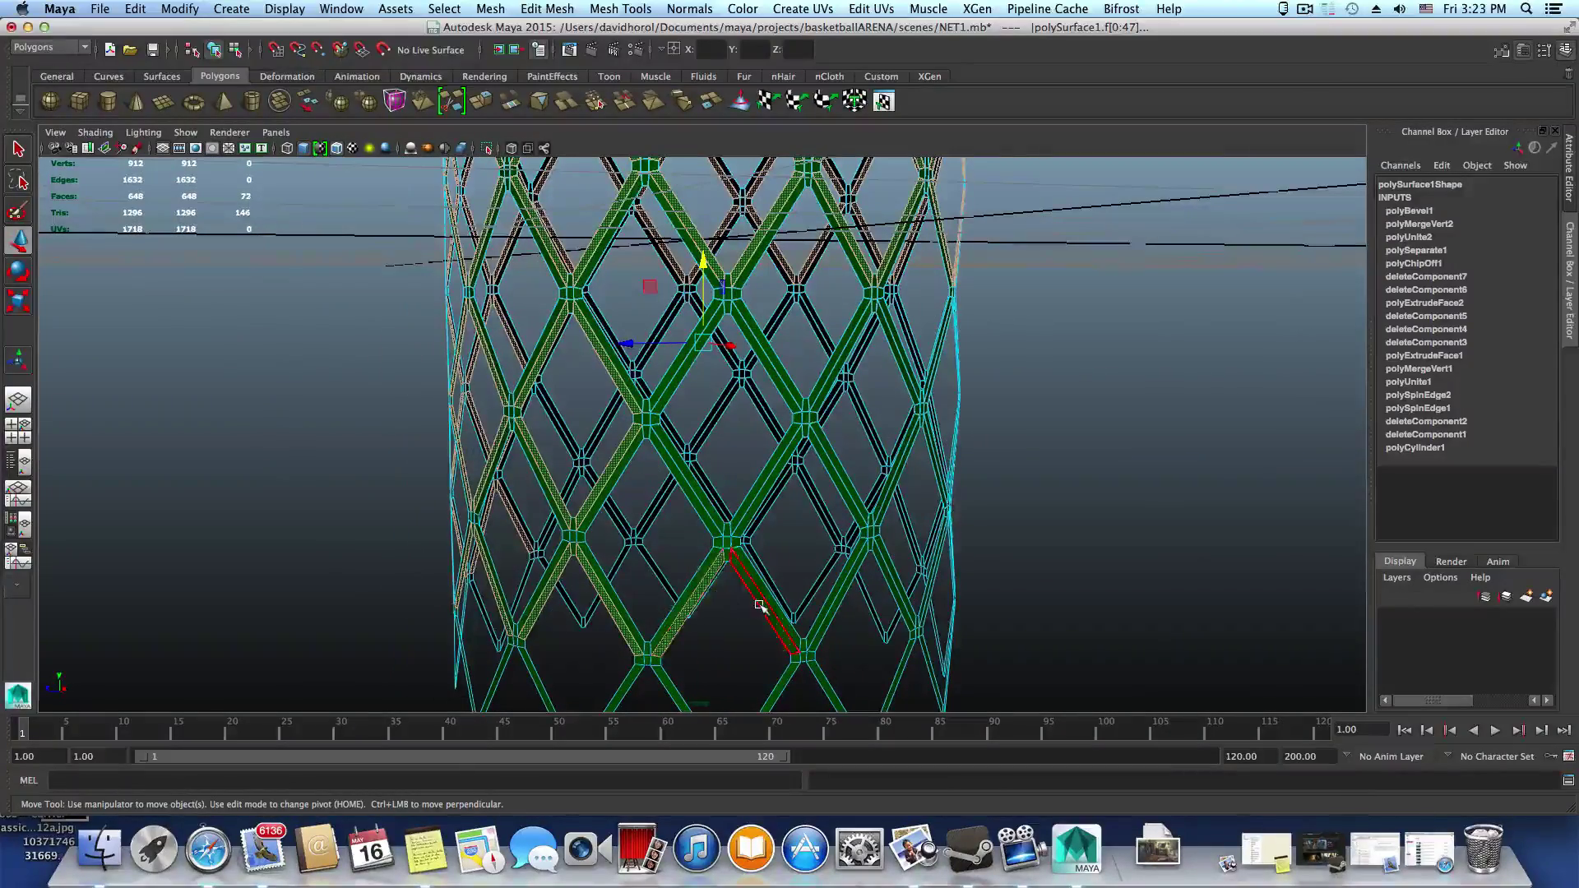
mouse_move(845, 627)
left_mouse_down("alt")
mouse_move(792, 620)
mouse_move(891, 638)
mouse_move(871, 631)
left_mouse_up("alt")
left_click(858, 609, "shift")
left_click(886, 610, "shift")
left_click(945, 636, "shift")
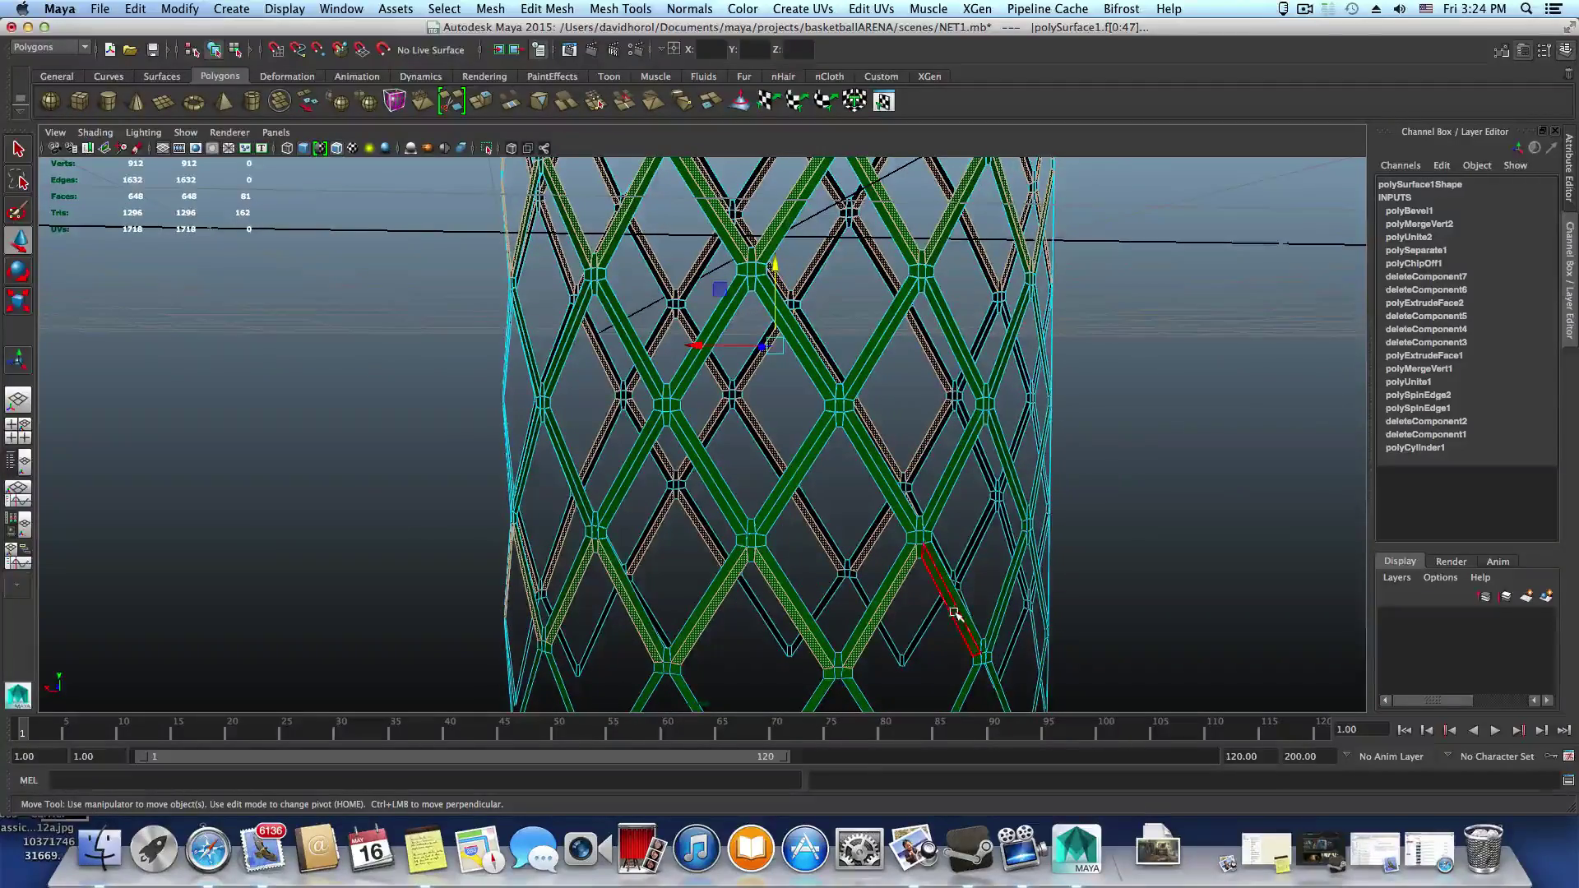
Carry the lower zigzag of selected strand faces further around to the far side of the net
left_click_drag(993, 637, 895, 634, "alt")
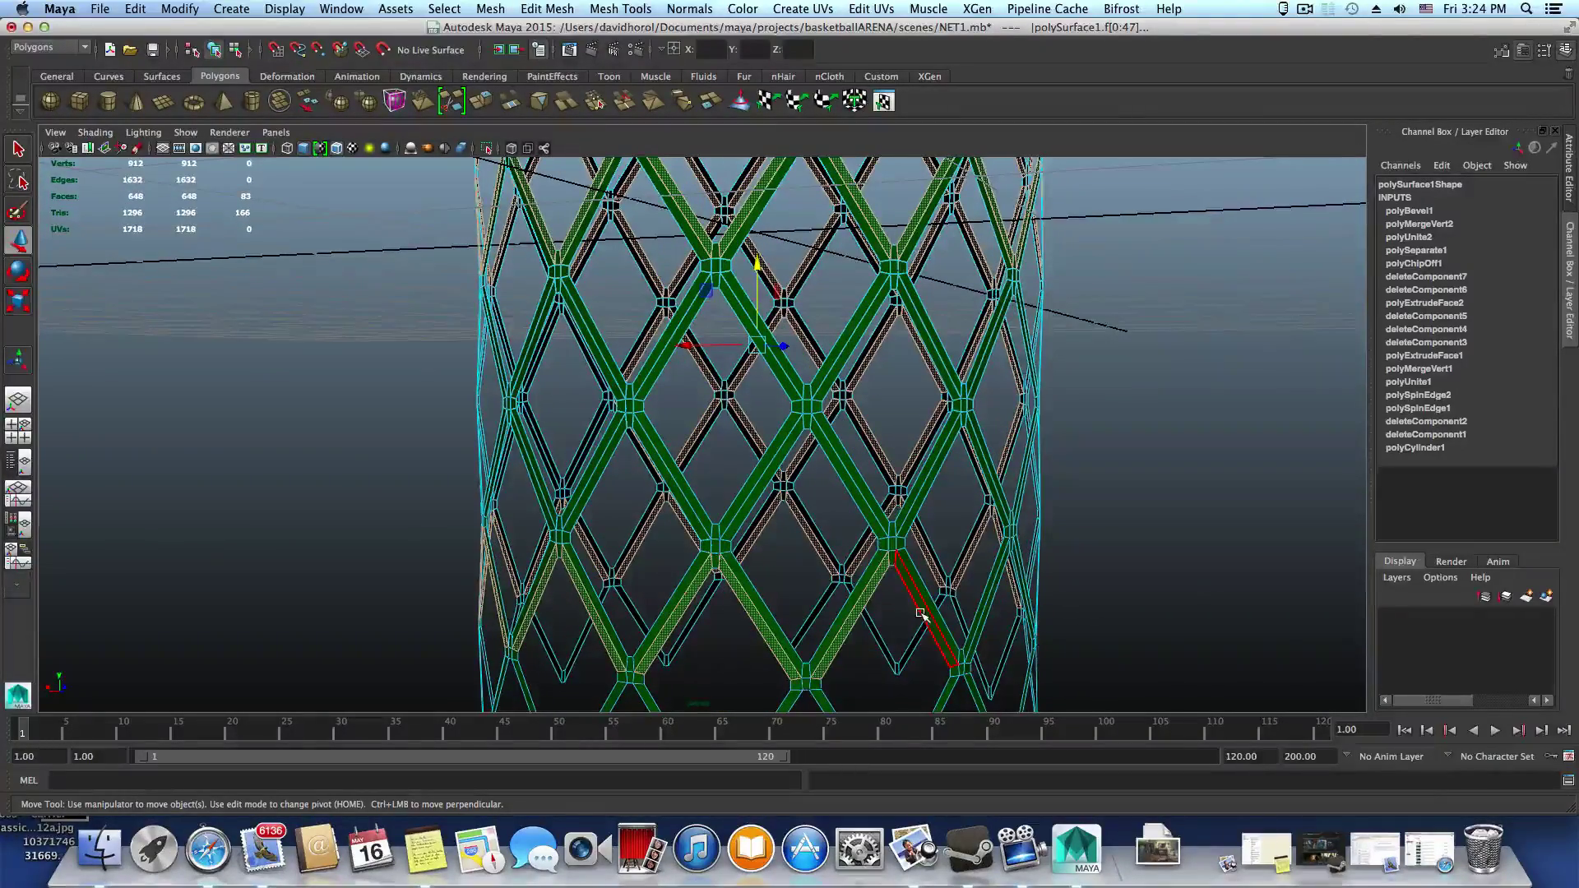
middle_click_drag(917, 558, 825, 492, "alt")
middle_click_drag(821, 615, 943, 573, "alt")
left_click_drag(945, 579, 839, 559, "alt")
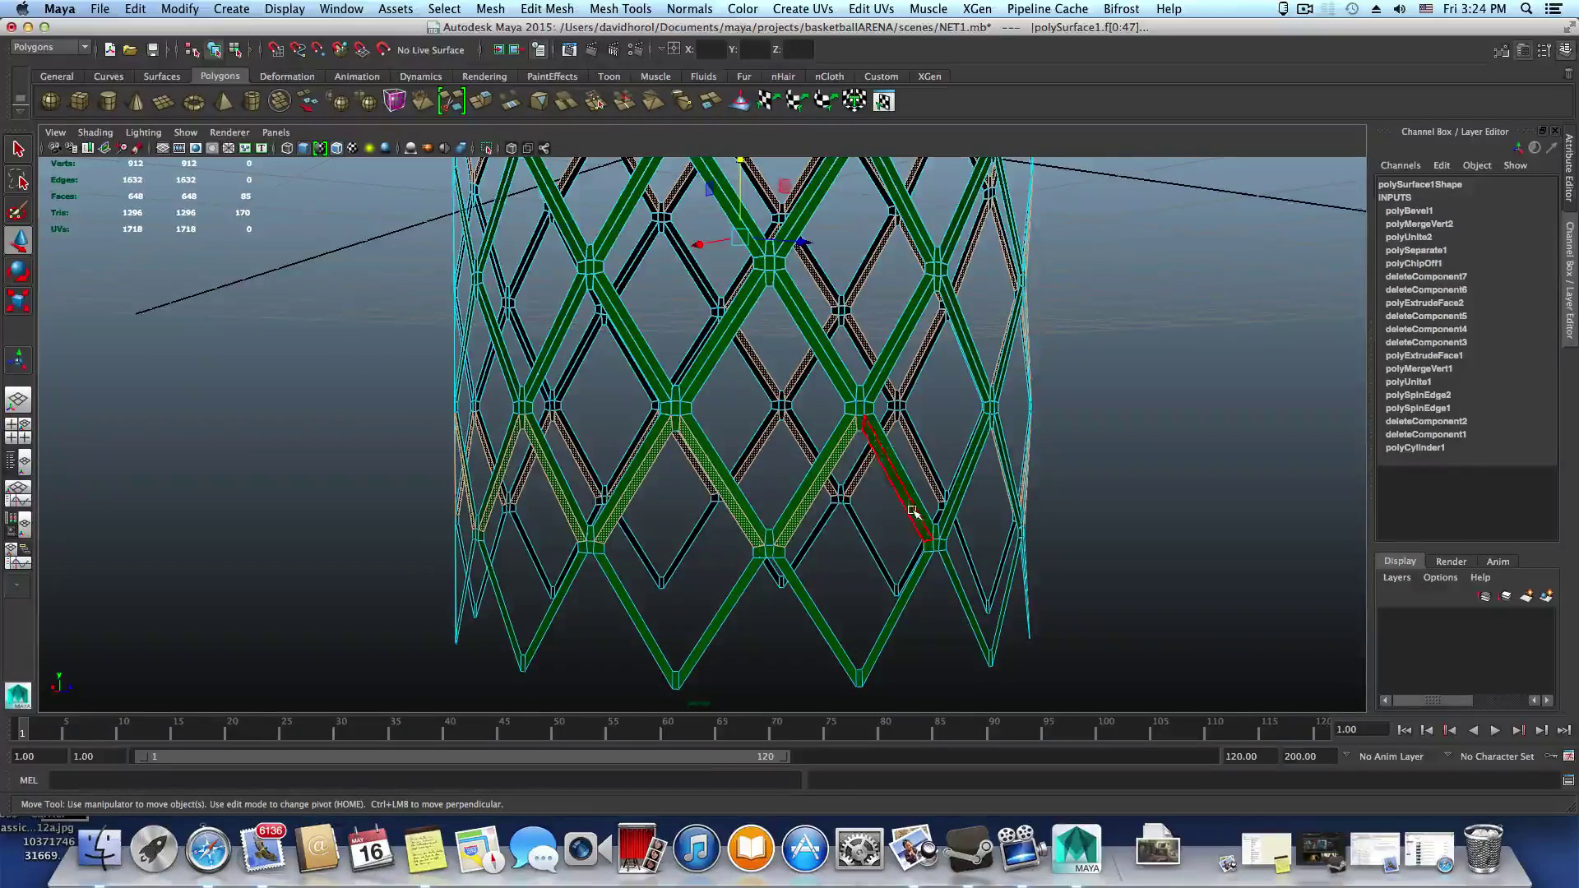
Start filling the unselected gap between the upper ring and the lower zigzag by adding its strand faces to the selection
left_click_drag(914, 511, 975, 639, "alt")
left_click(750, 486, "shift")
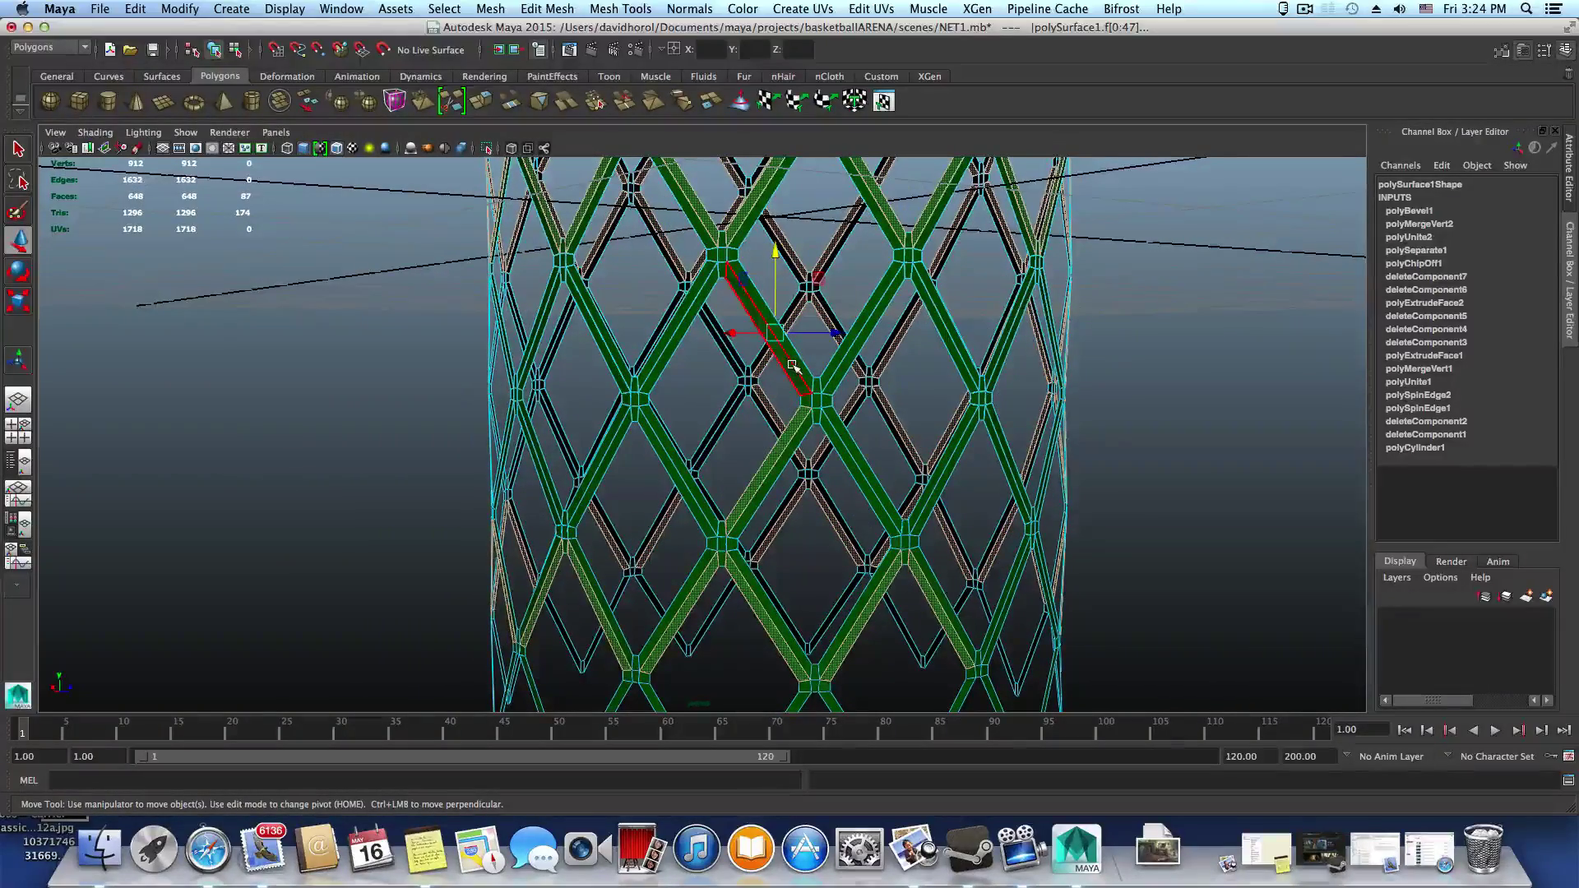
left_click(695, 481, "shift")
left_click_drag(694, 481, 758, 494, "alt")
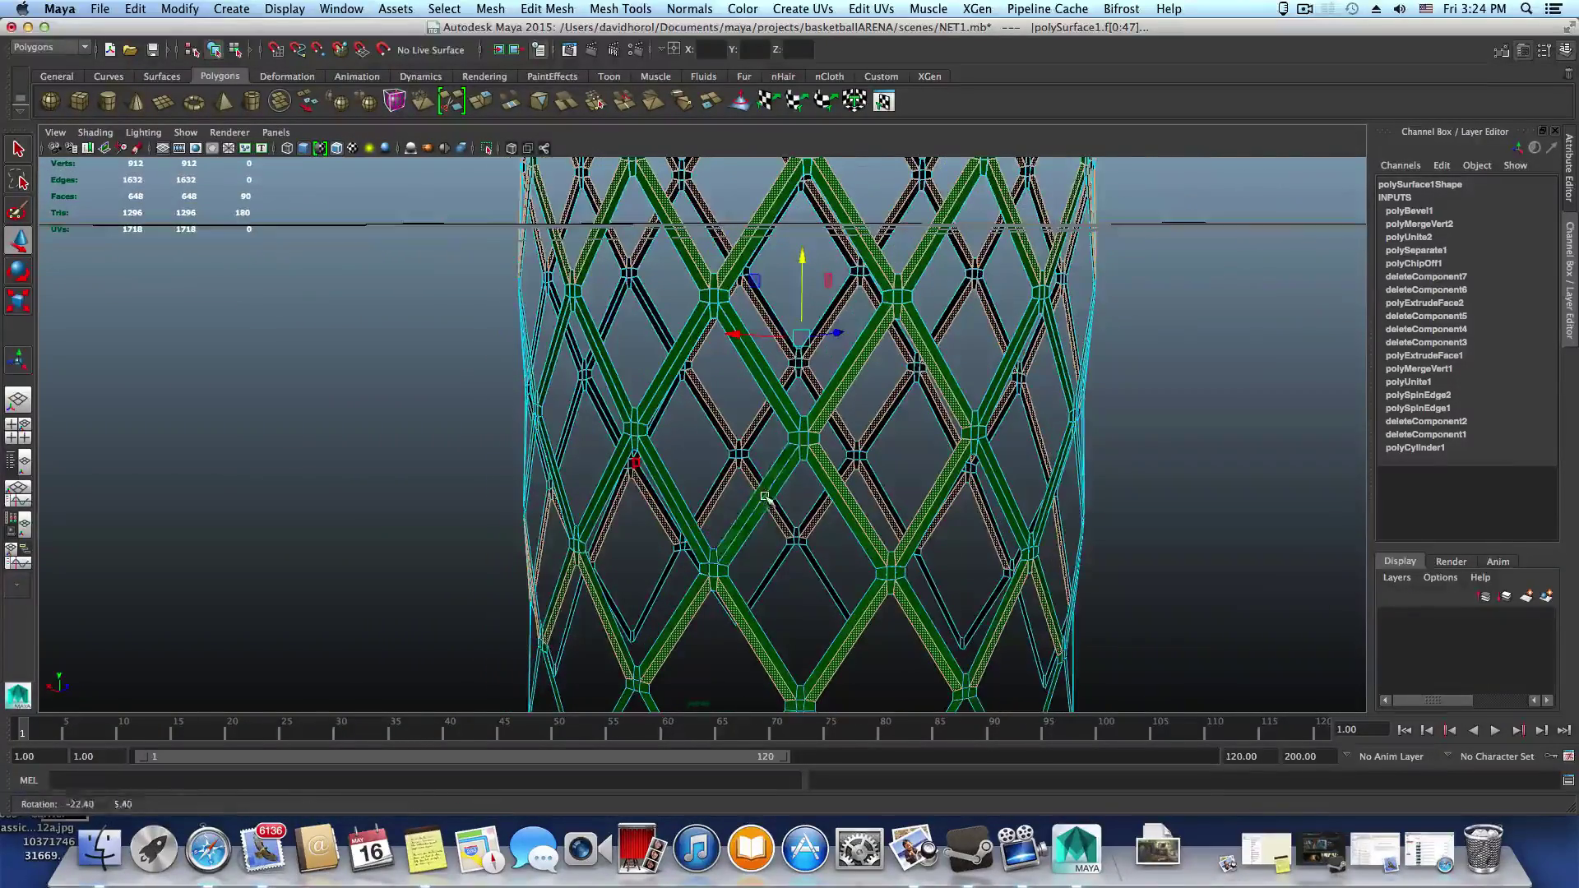
left_click(673, 373, "shift")
left_click_drag(715, 427, 754, 447, "alt")
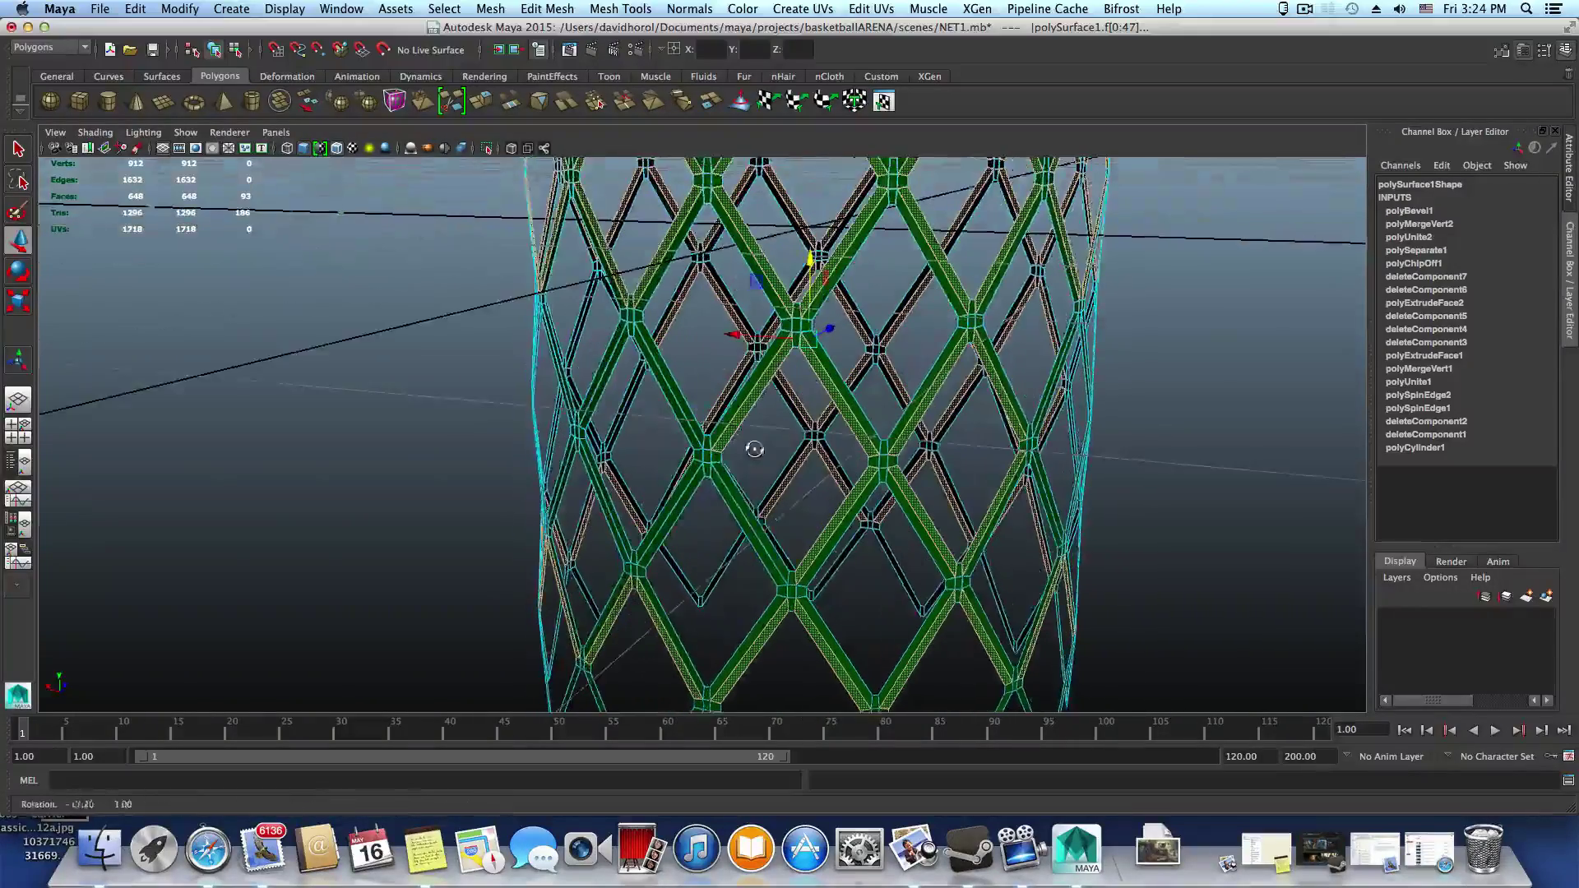
Add the remaining strand face of the current gap diamond and all four strands of the next diamond
left_click(757, 521, "shift")
left_click_drag(758, 521, 829, 538, "alt")
left_click(750, 497, "shift")
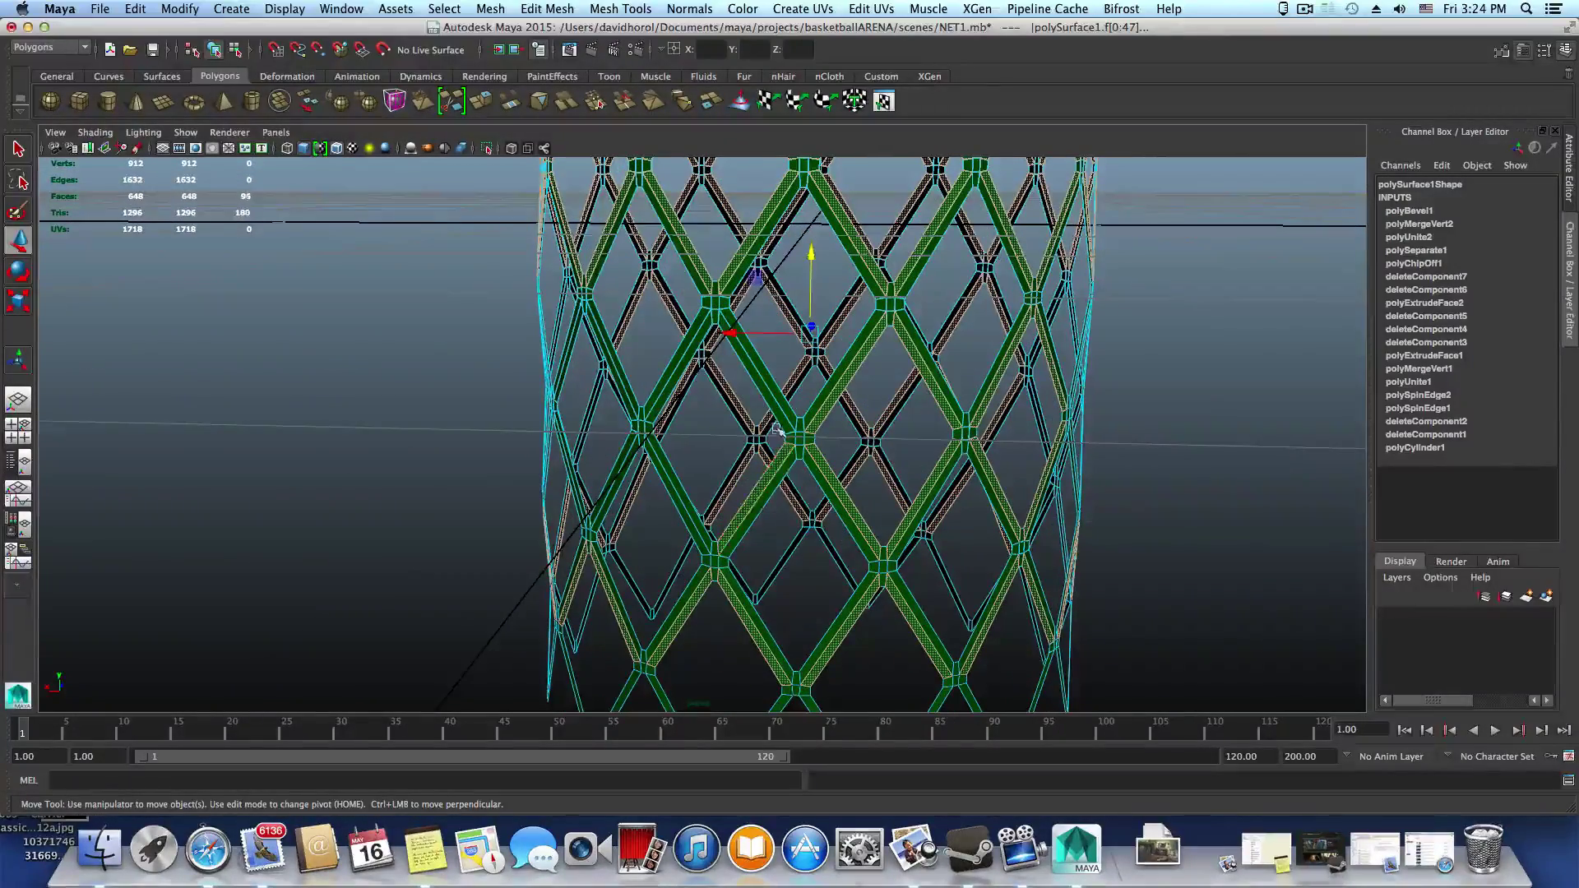
left_click(776, 418, "shift")
left_click(681, 378, "shift")
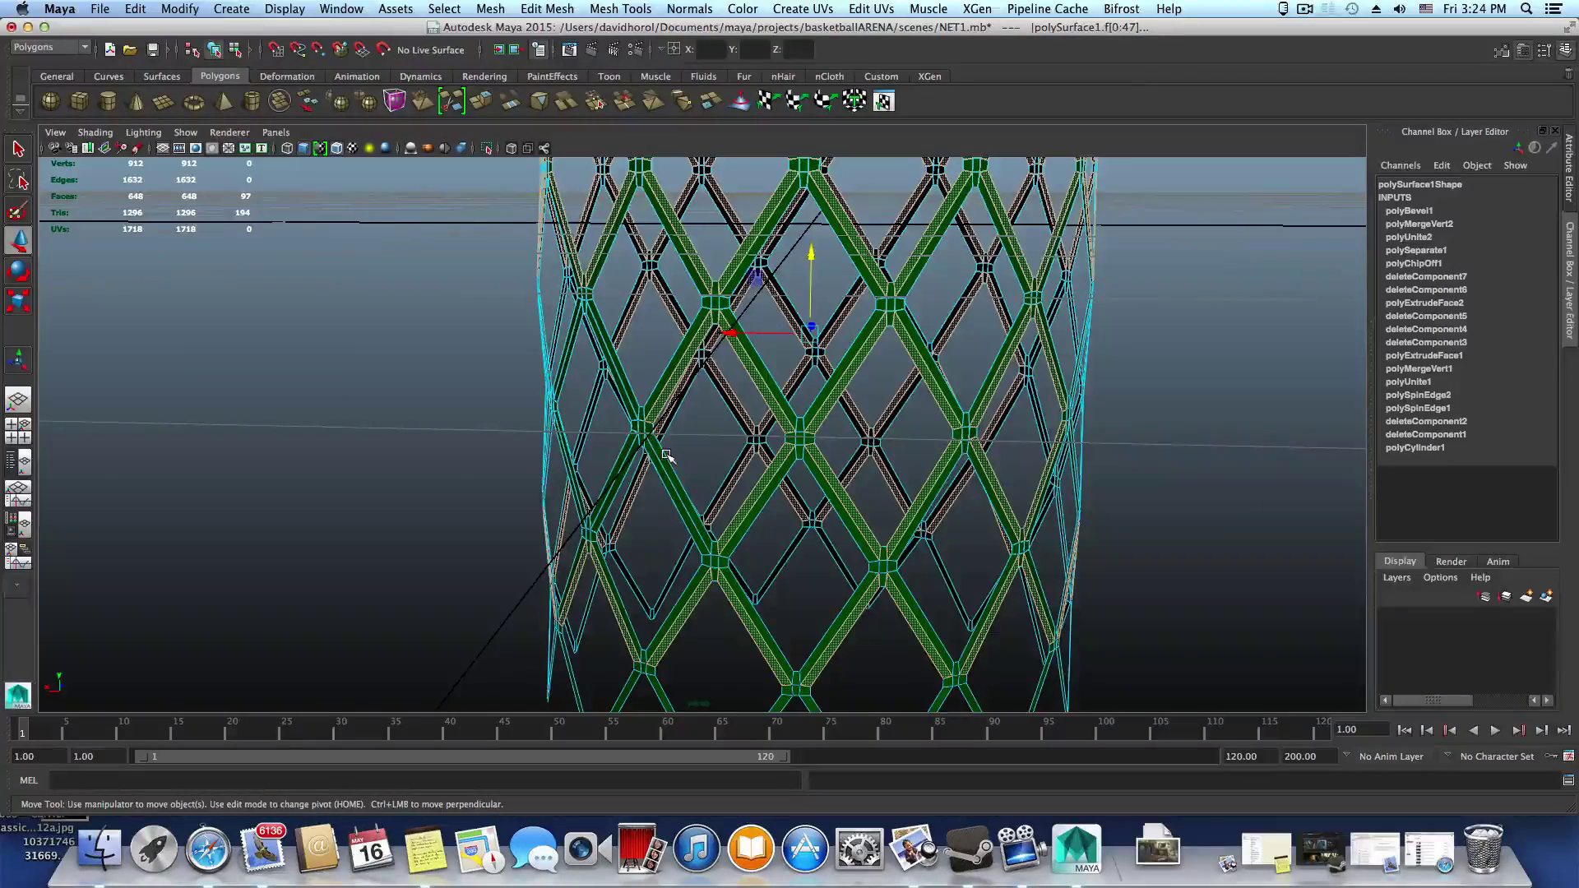
left_click(684, 487, "shift")
Add the four strand faces of the following diamond in the middle gap to the selection
left_click_drag(715, 518, 812, 507, "alt")
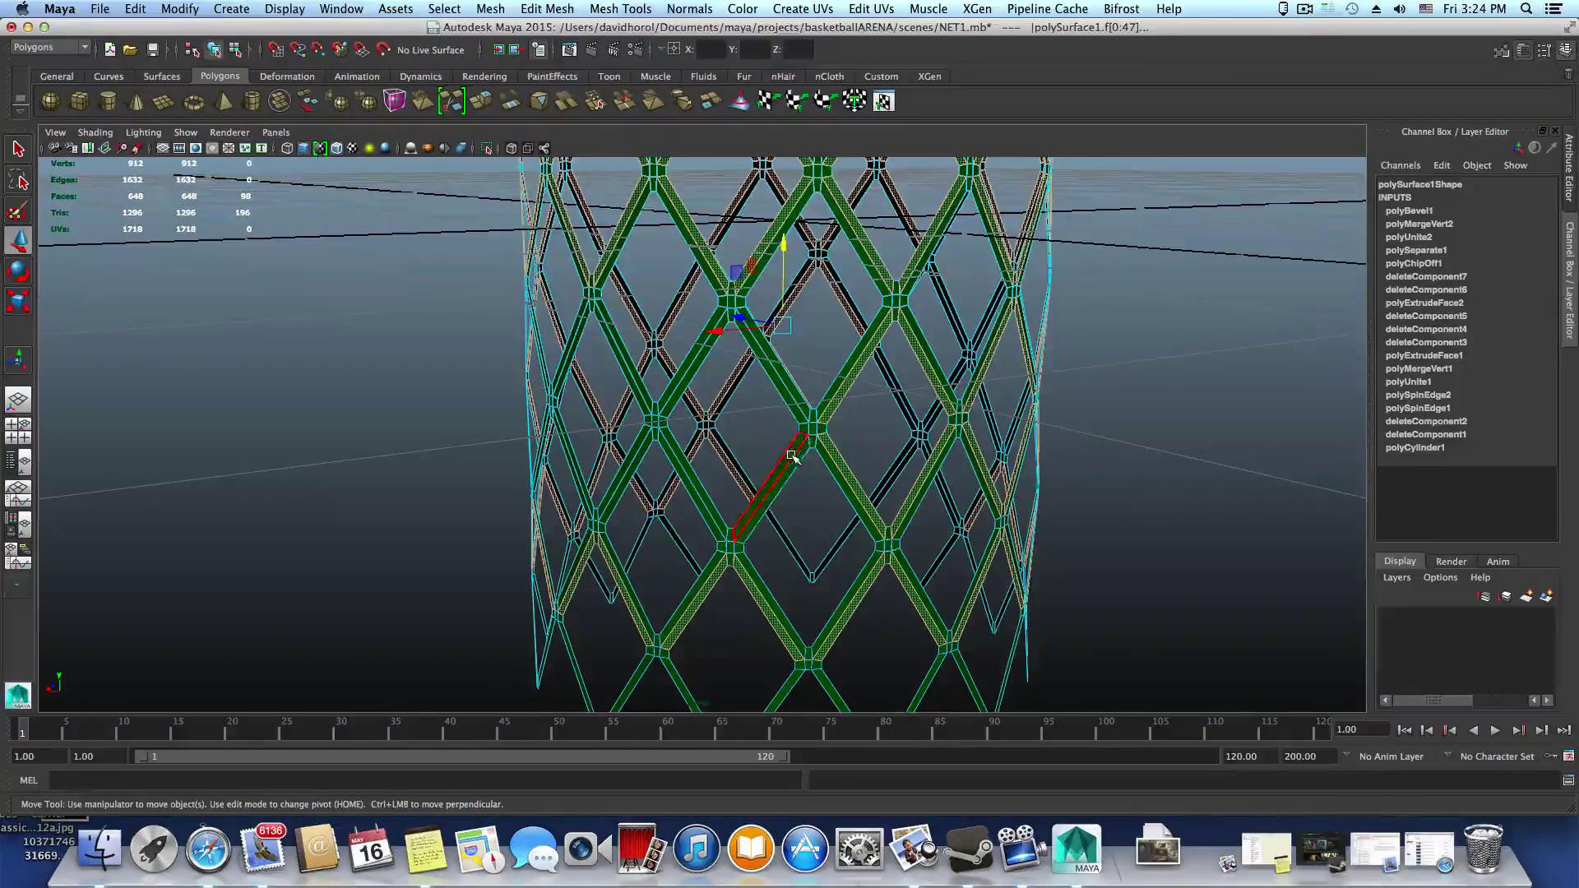
left_click(794, 451, "shift")
left_click(788, 401, "shift")
left_click(695, 366, "shift")
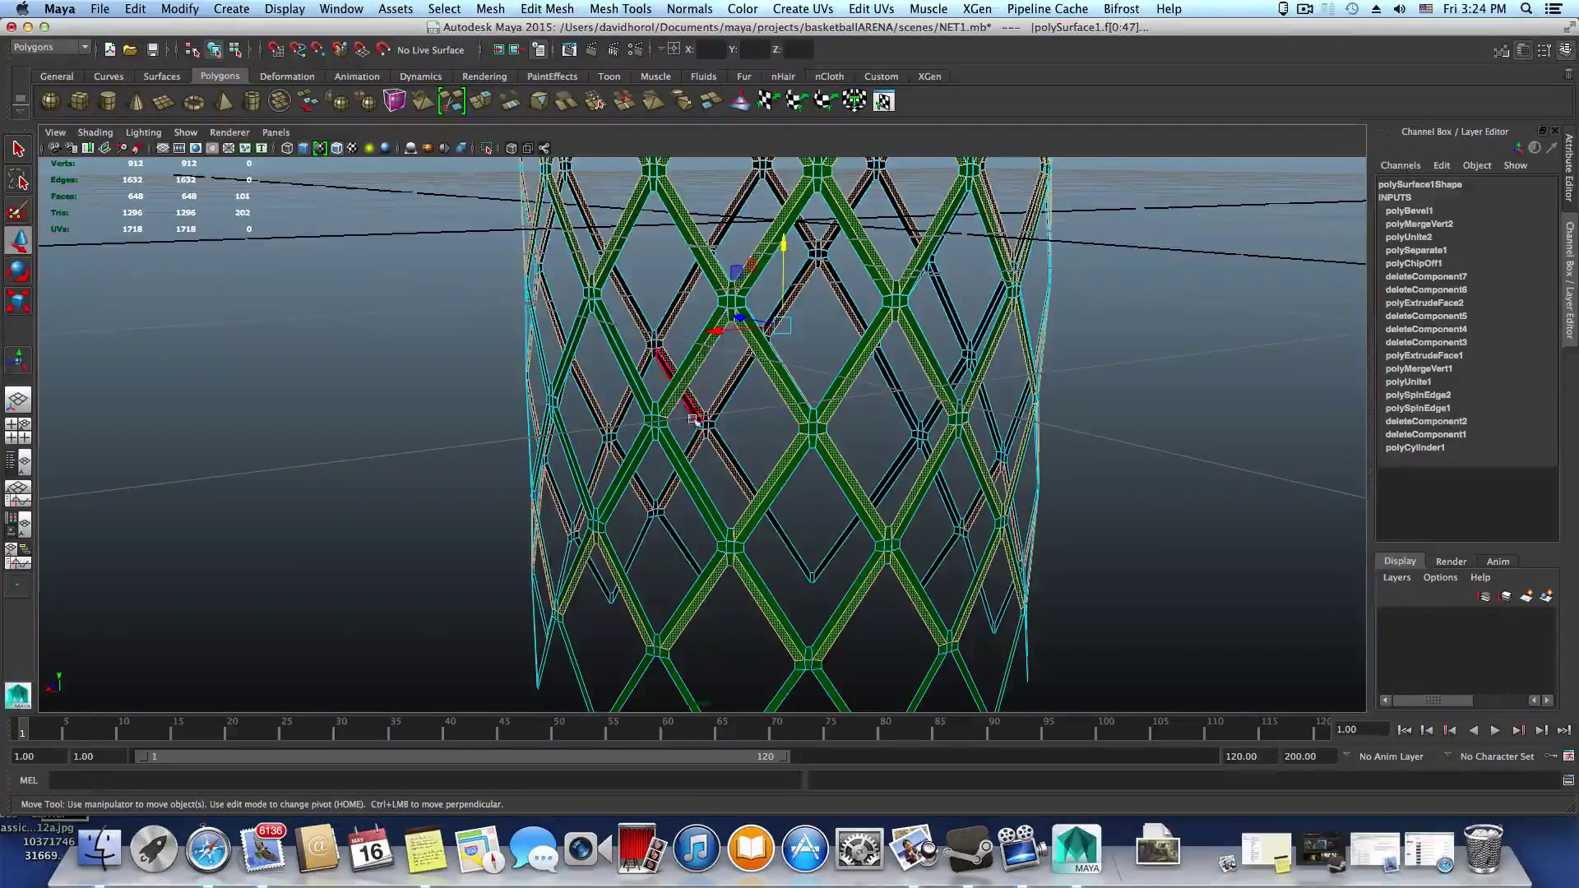
left_click(695, 477, "shift")
Continue around the middle gap by adding the strand faces of the next two diamonds to the selection
mouse_move(694, 477)
left_mouse_down("alt")
mouse_move(750, 510)
mouse_move(705, 471)
left_mouse_up("alt")
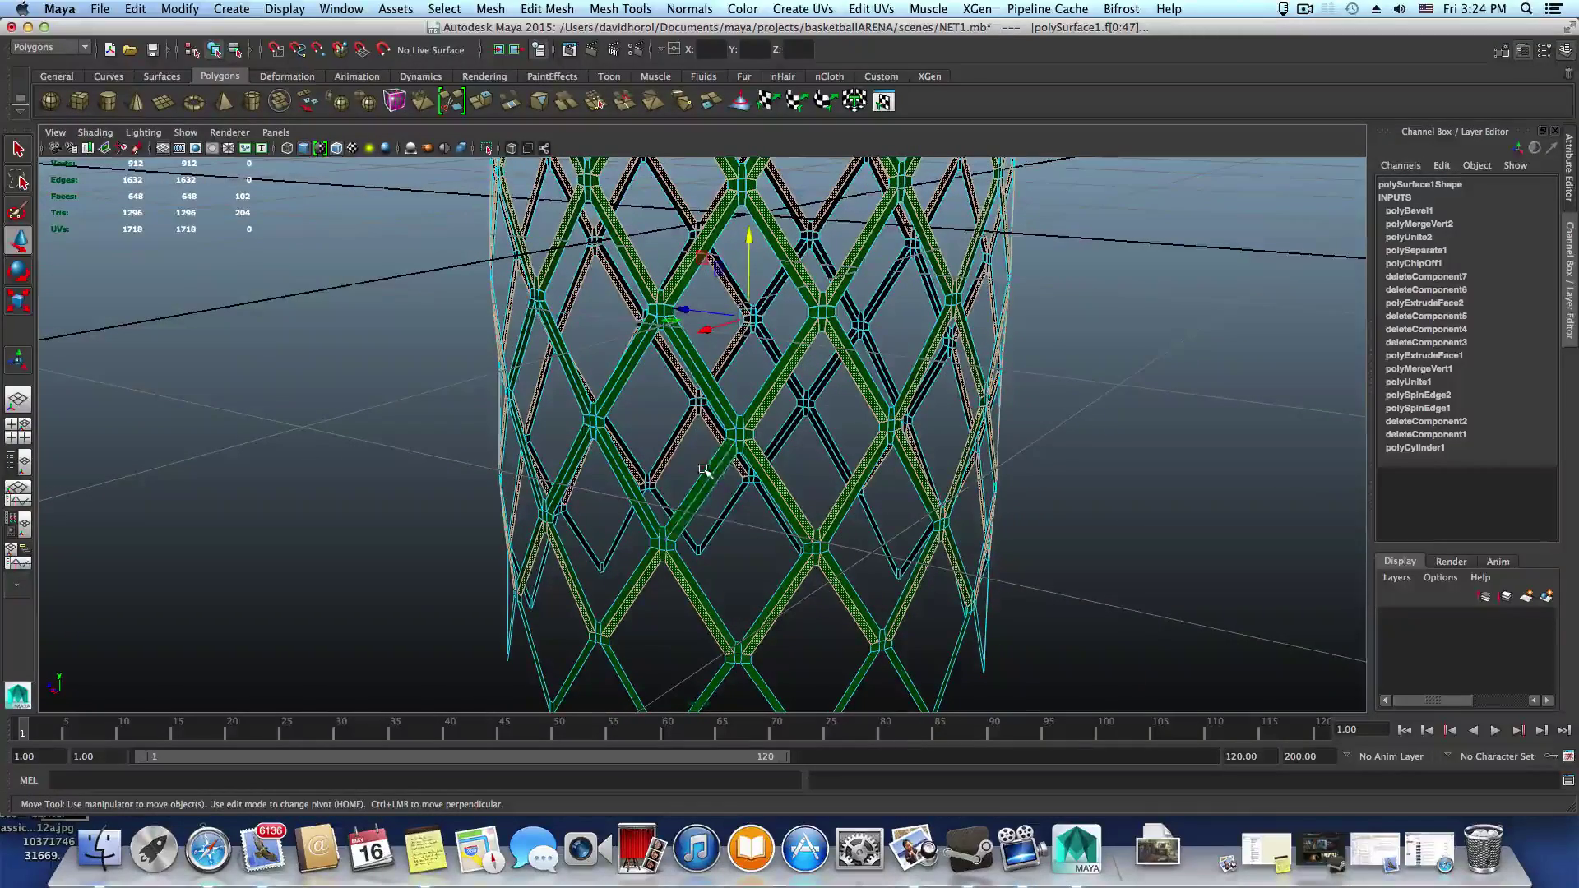
left_click(704, 470, "shift")
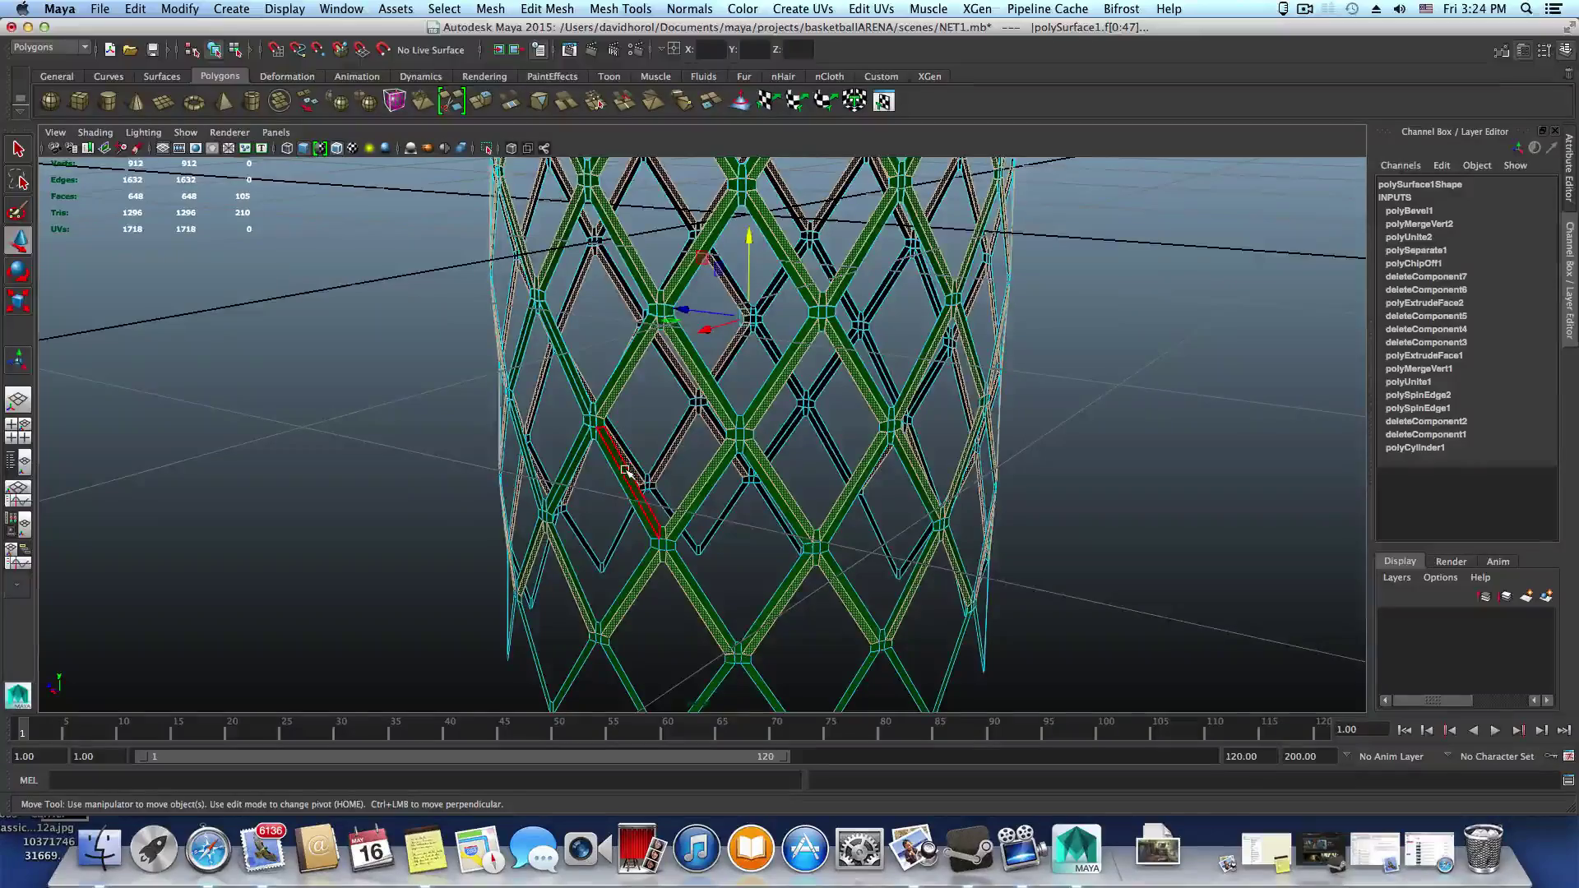
left_click_drag(648, 498, 750, 503, "alt")
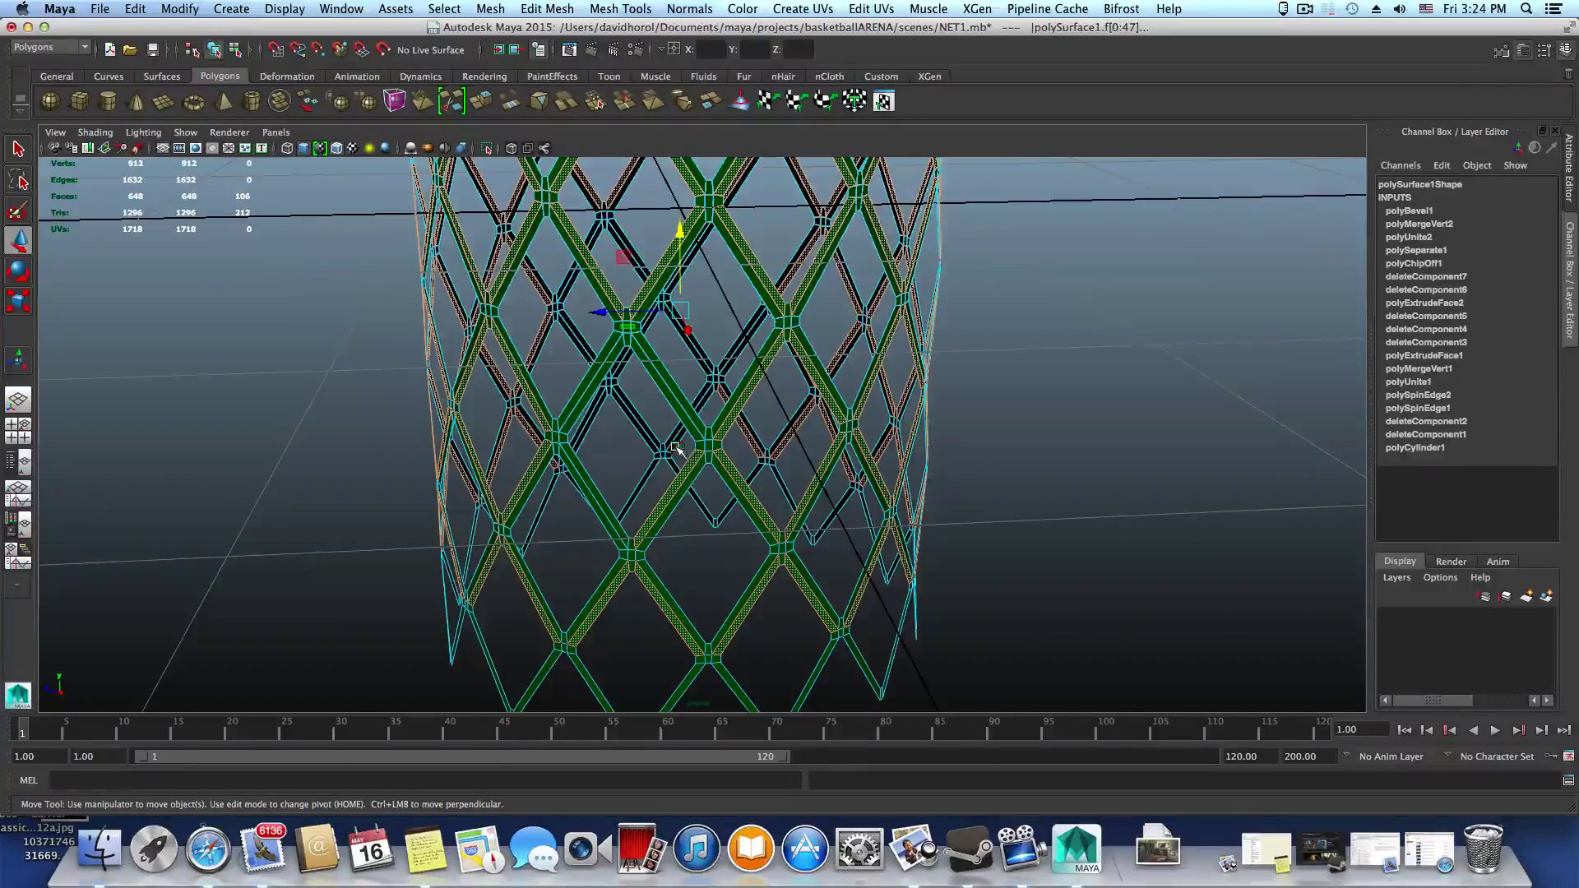
left_click(676, 411, "shift")
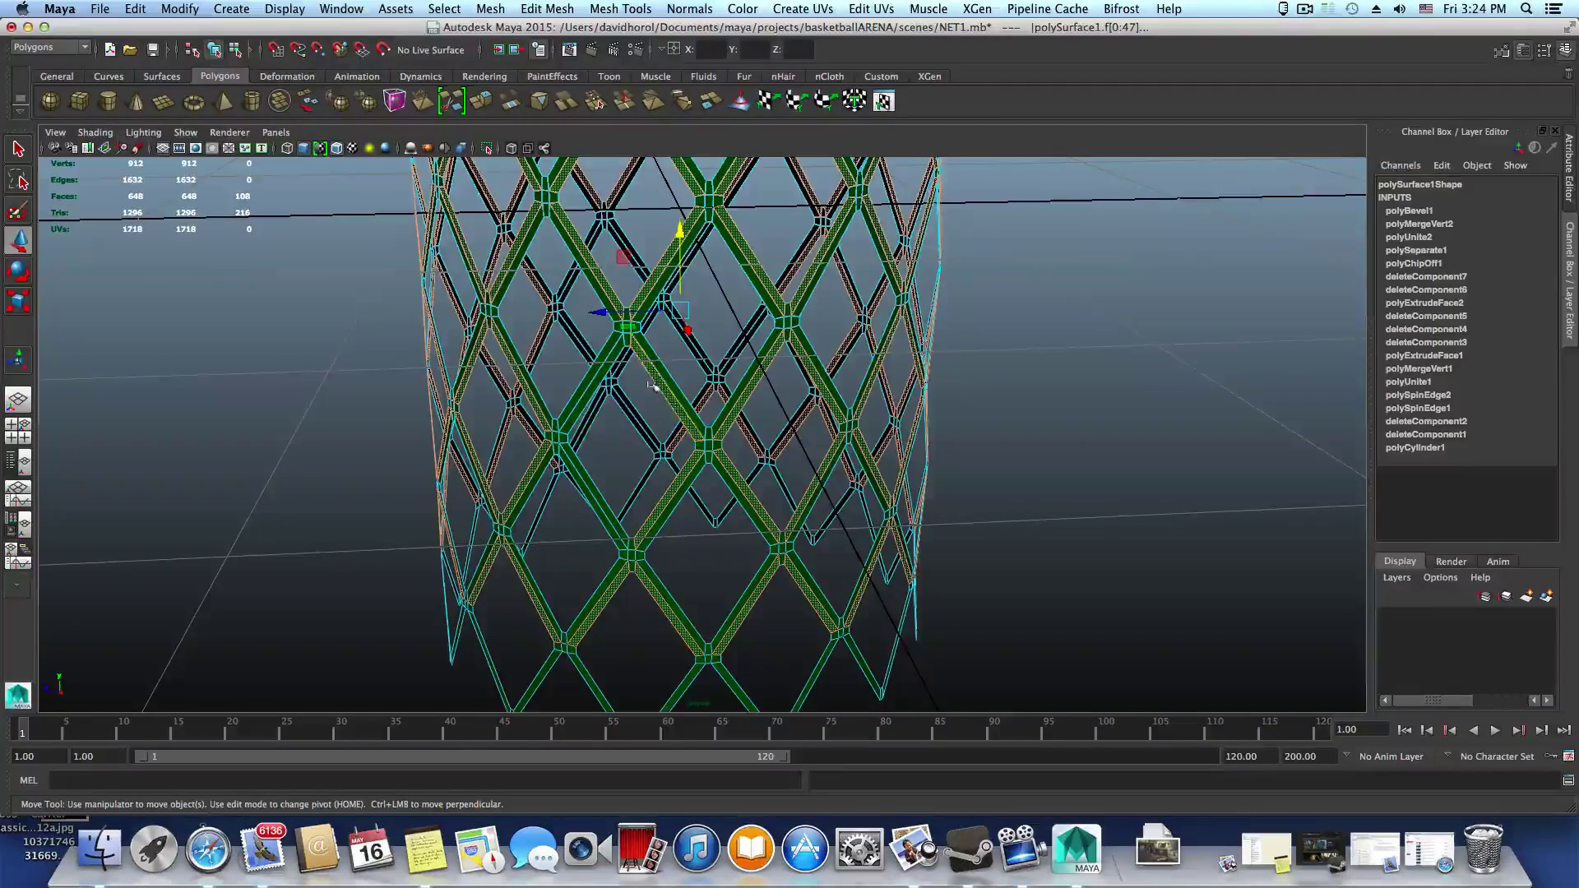
left_click(586, 477, "shift")
Add the strand faces of another unselected middle diamond further around the net
left_click_drag(586, 477, 615, 503, "alt")
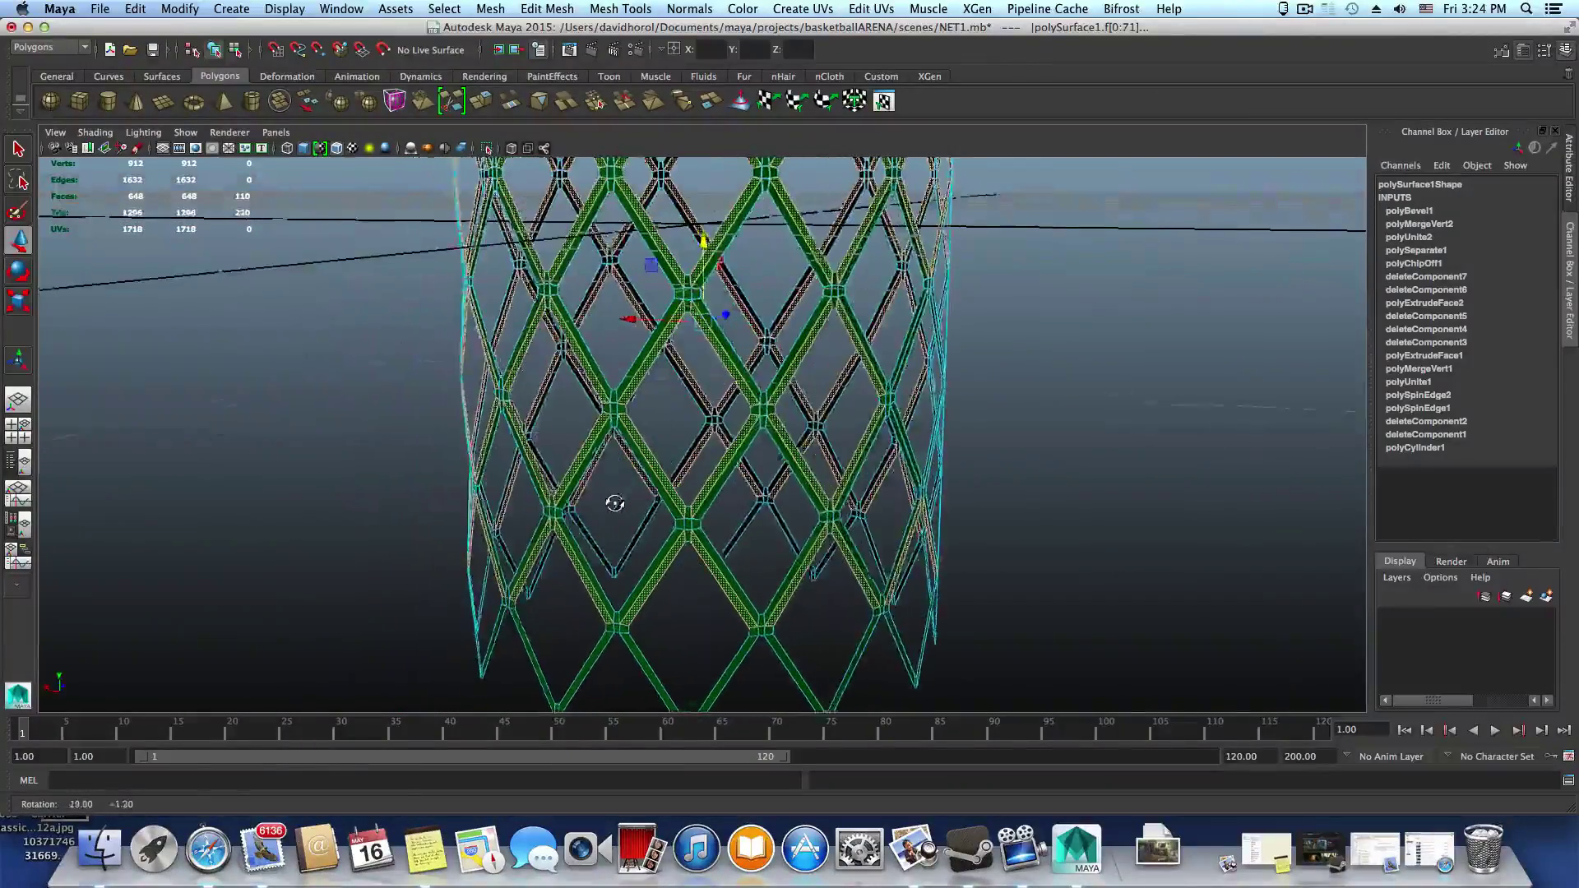
middle_click_drag(615, 503, 699, 560, "alt")
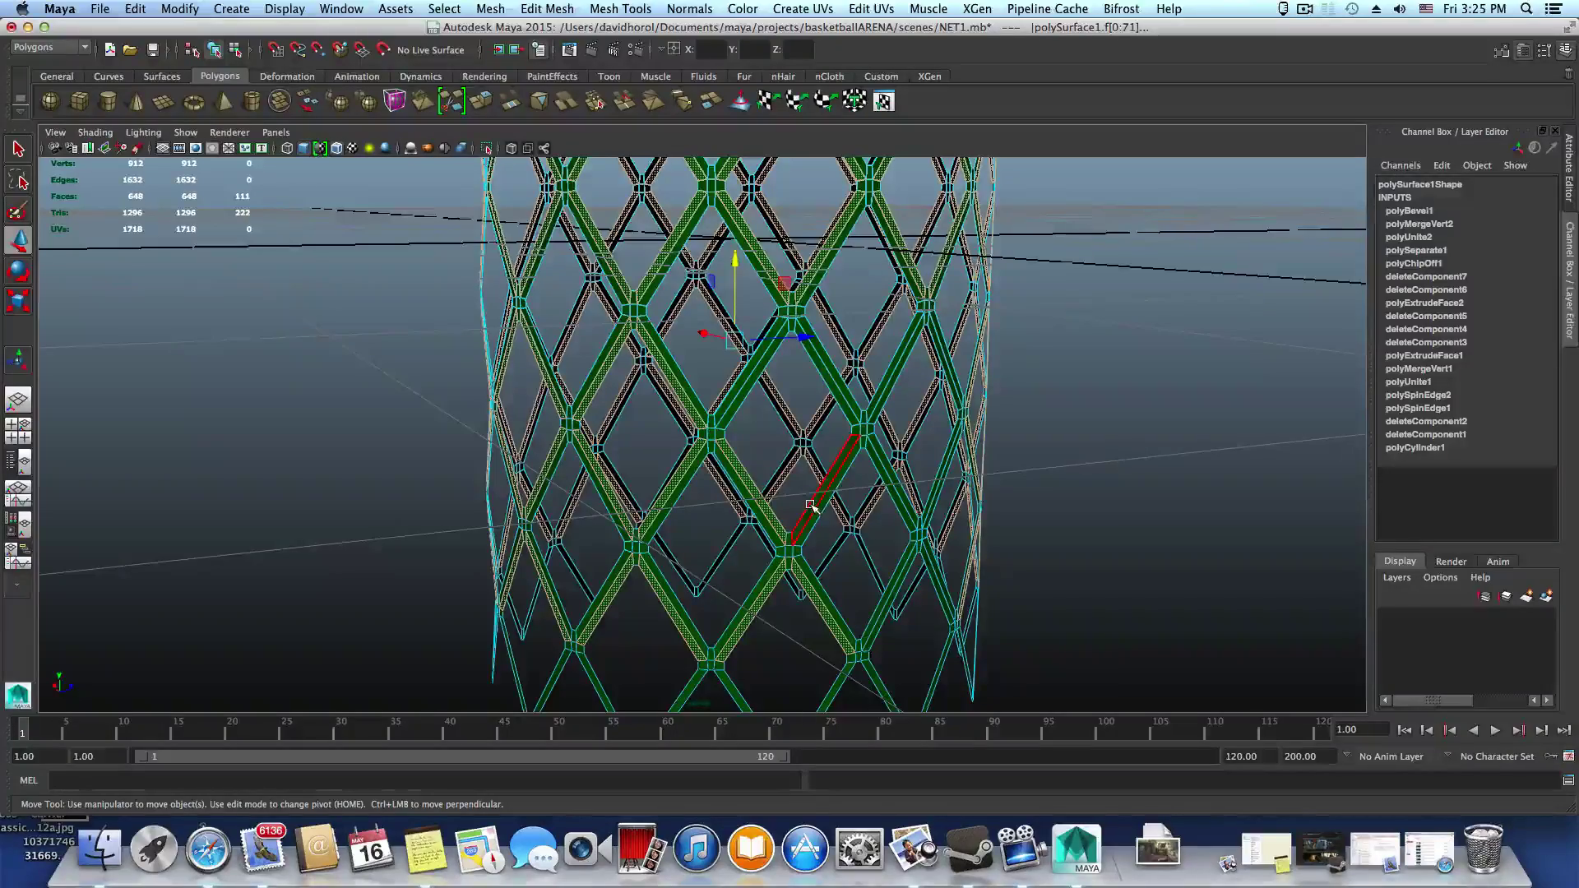
left_click(808, 504, "shift")
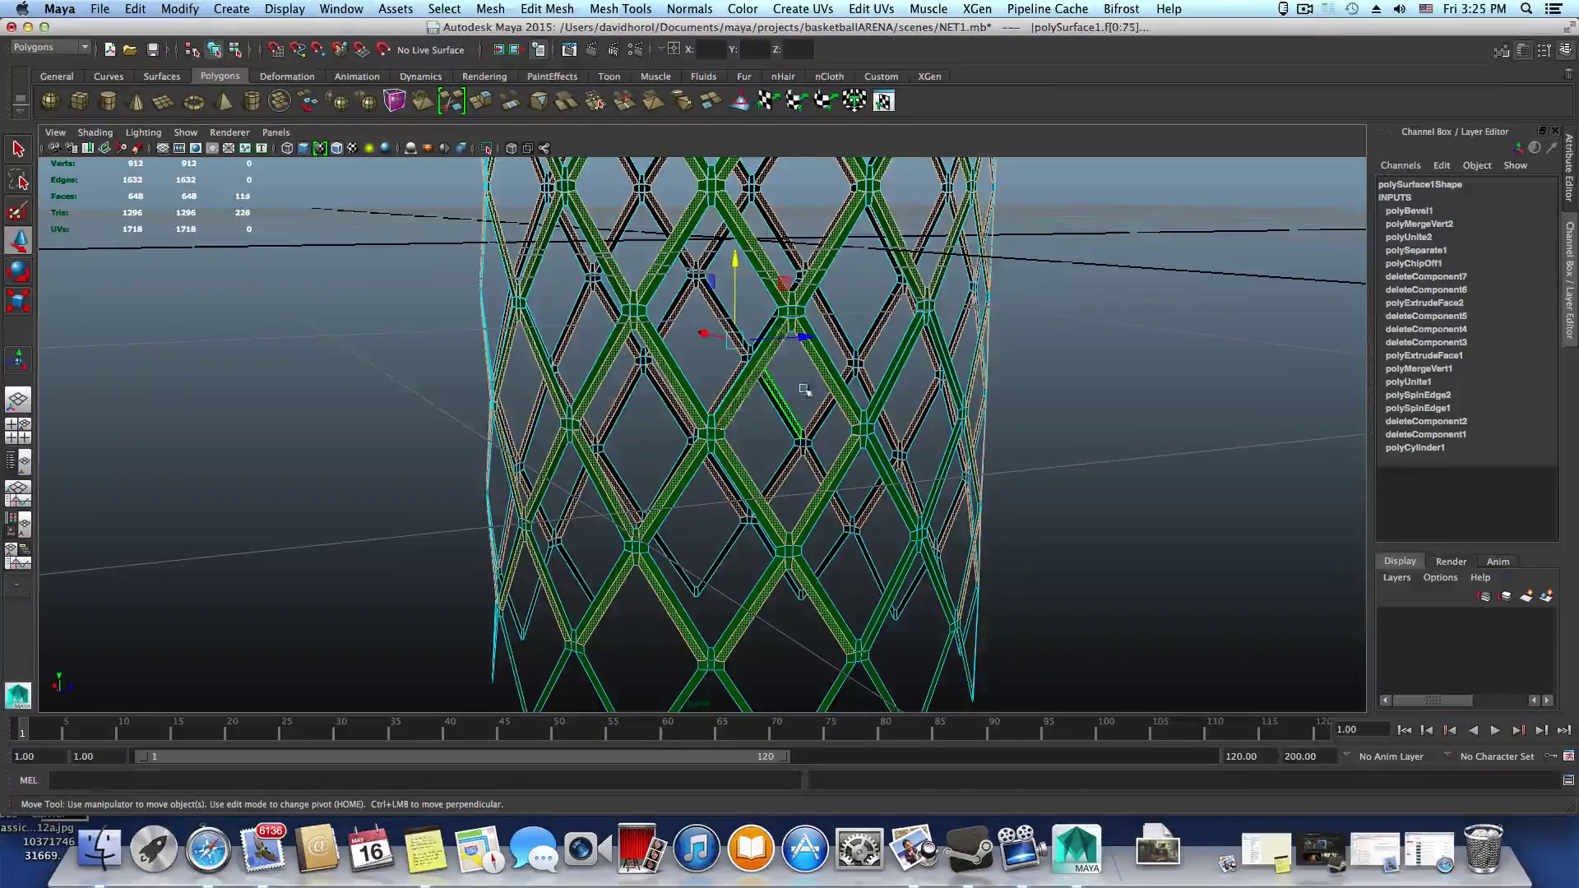
Add the remaining unselected strand faces in the middle and lower part of the net to the selection
left_click_drag(805, 390, 782, 492, "alt")
middle_click_drag(773, 444, 752, 507, "alt")
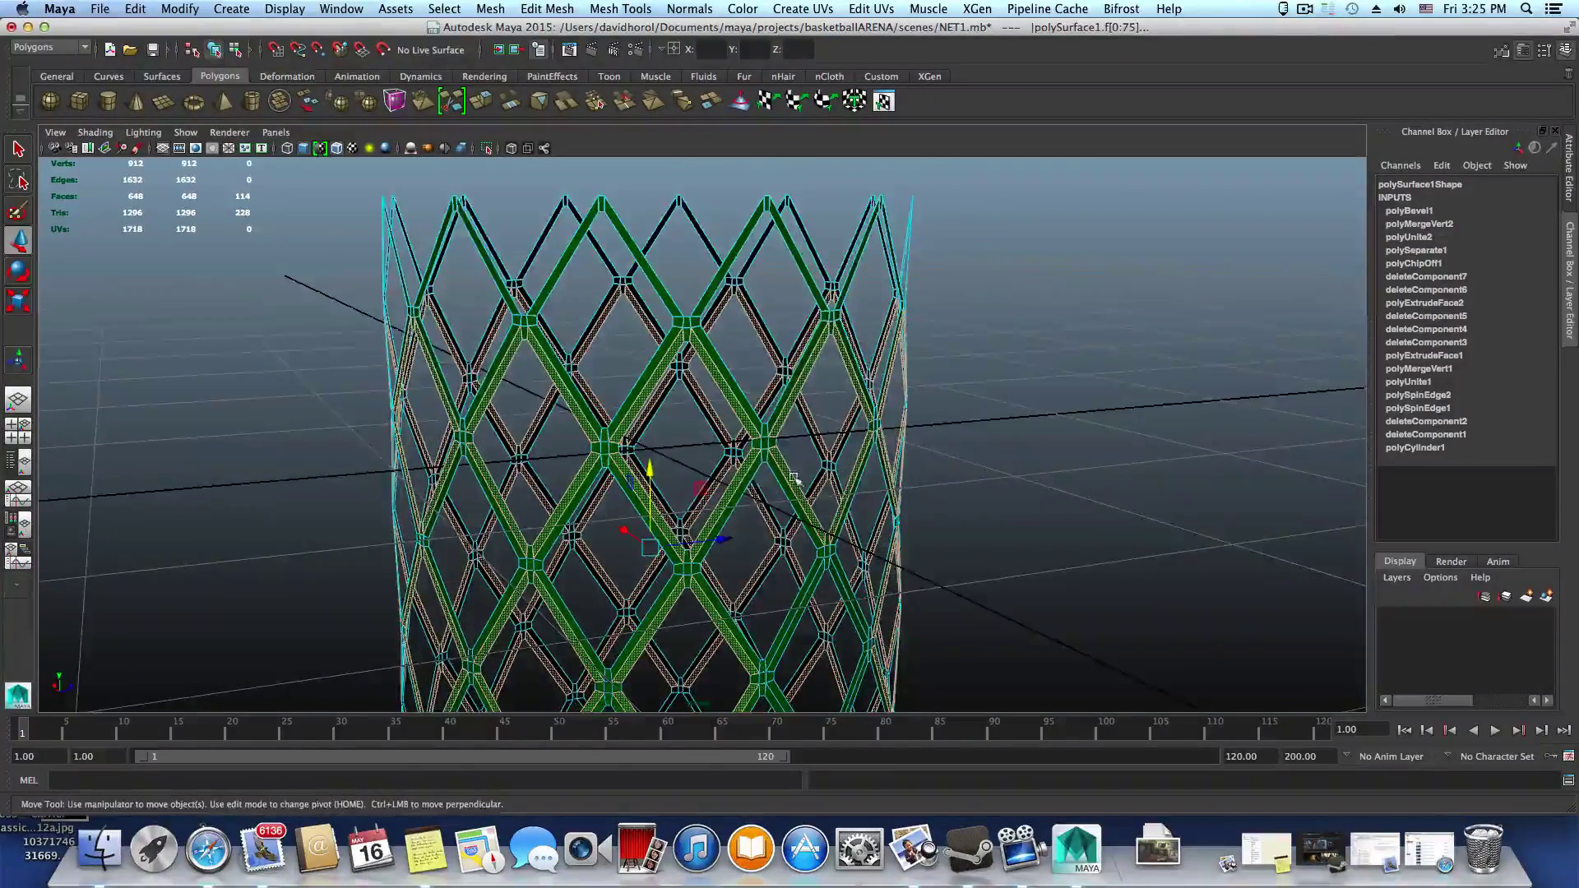
left_click_drag(793, 478, 698, 467, "alt")
middle_click_drag(733, 456, 777, 408, "alt")
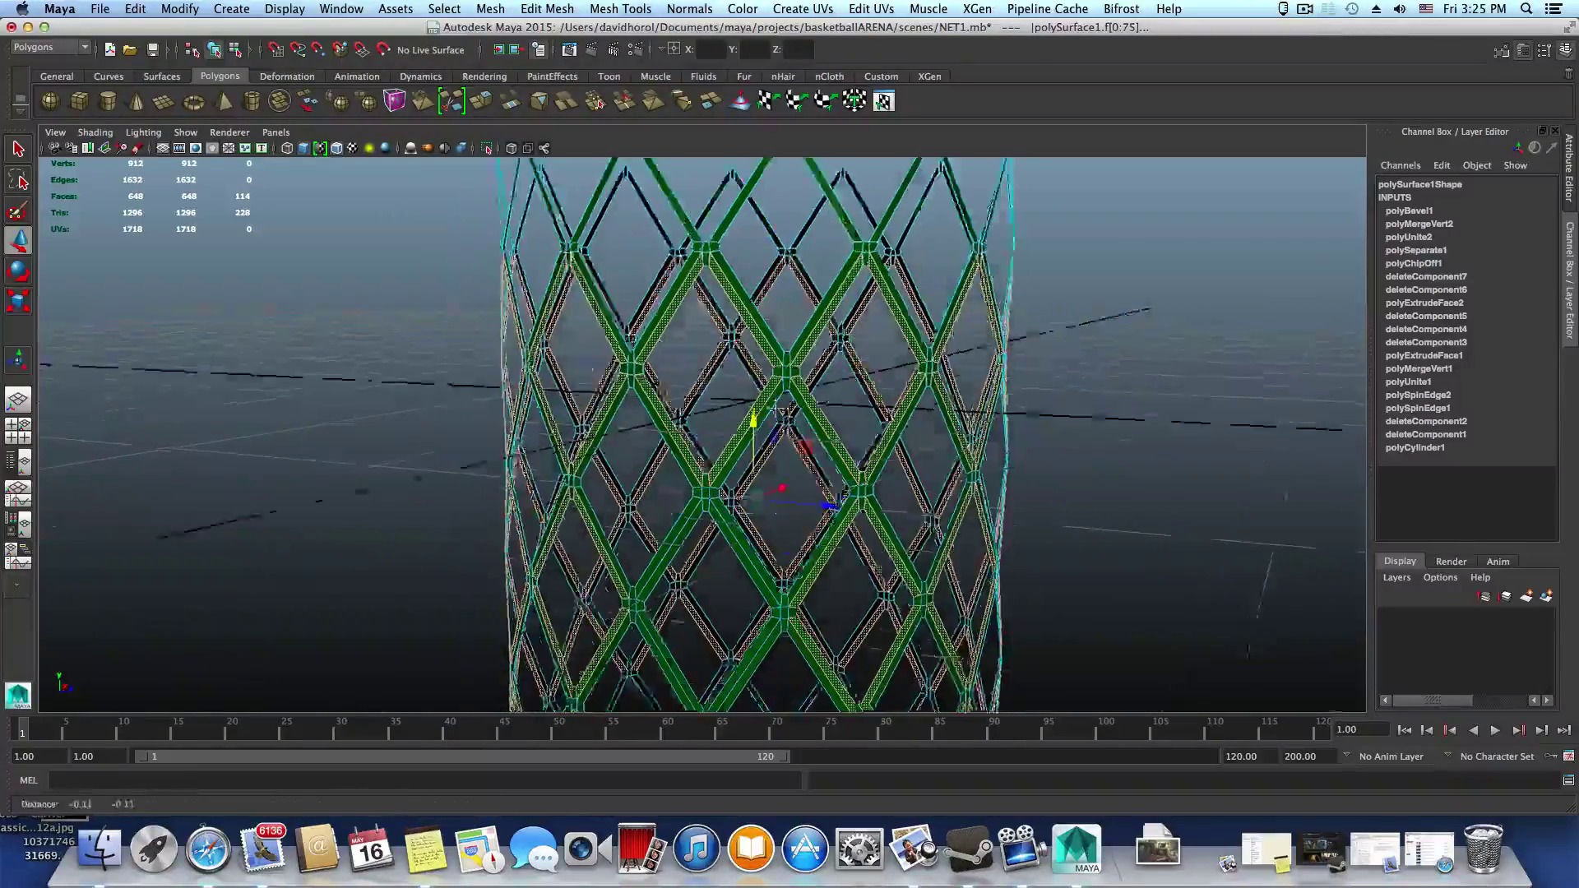
left_click_drag(777, 408, 778, 487, "alt")
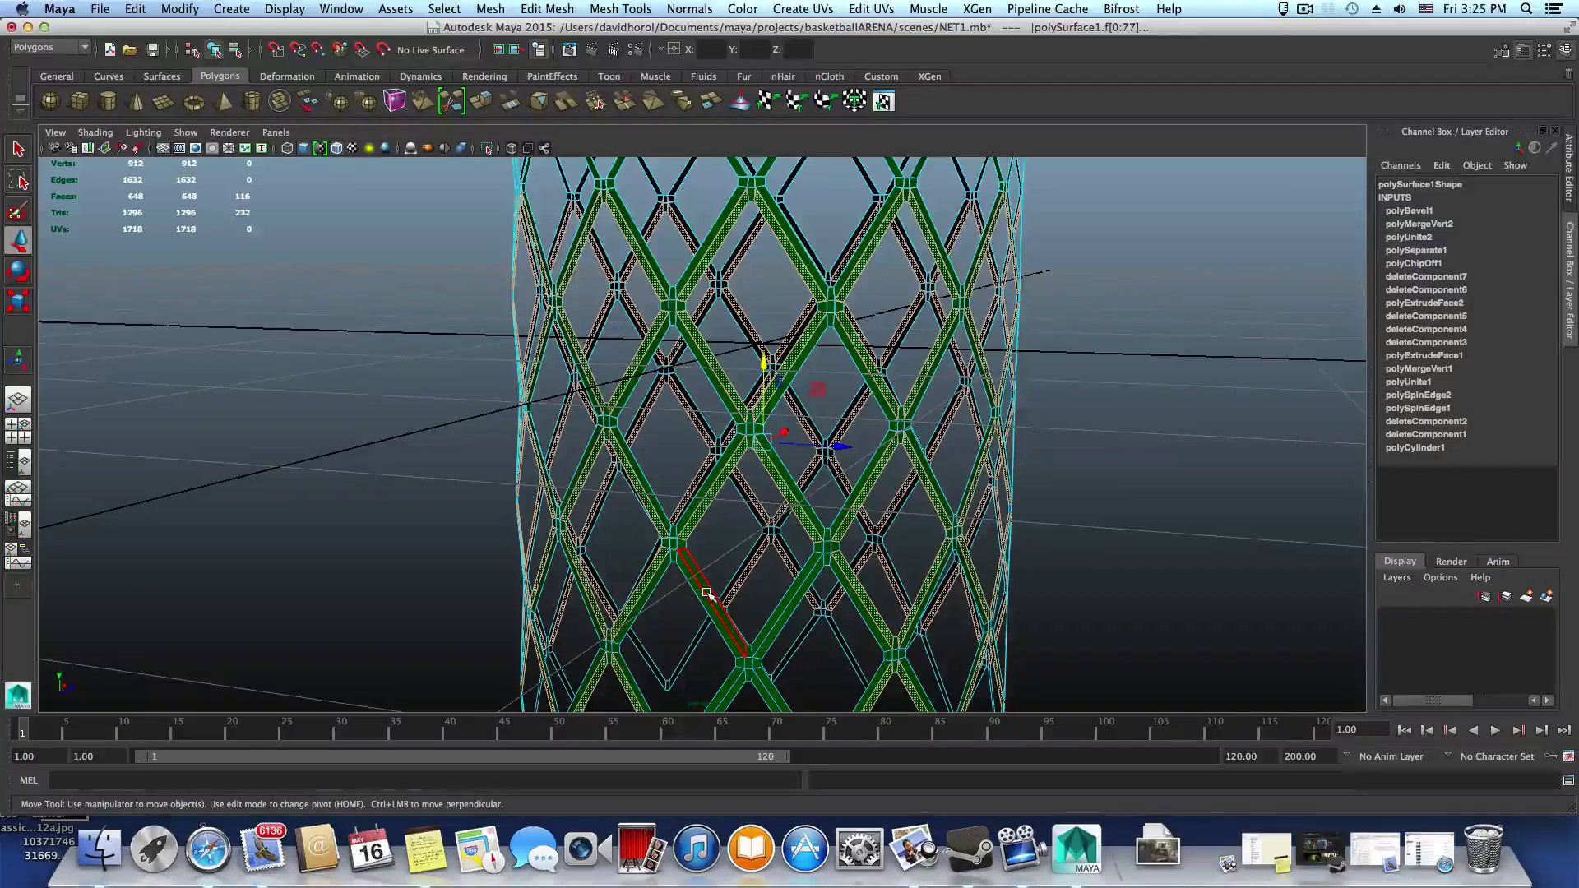
left_click(772, 615, "shift")
middle_click_drag(772, 615, 800, 454, "alt")
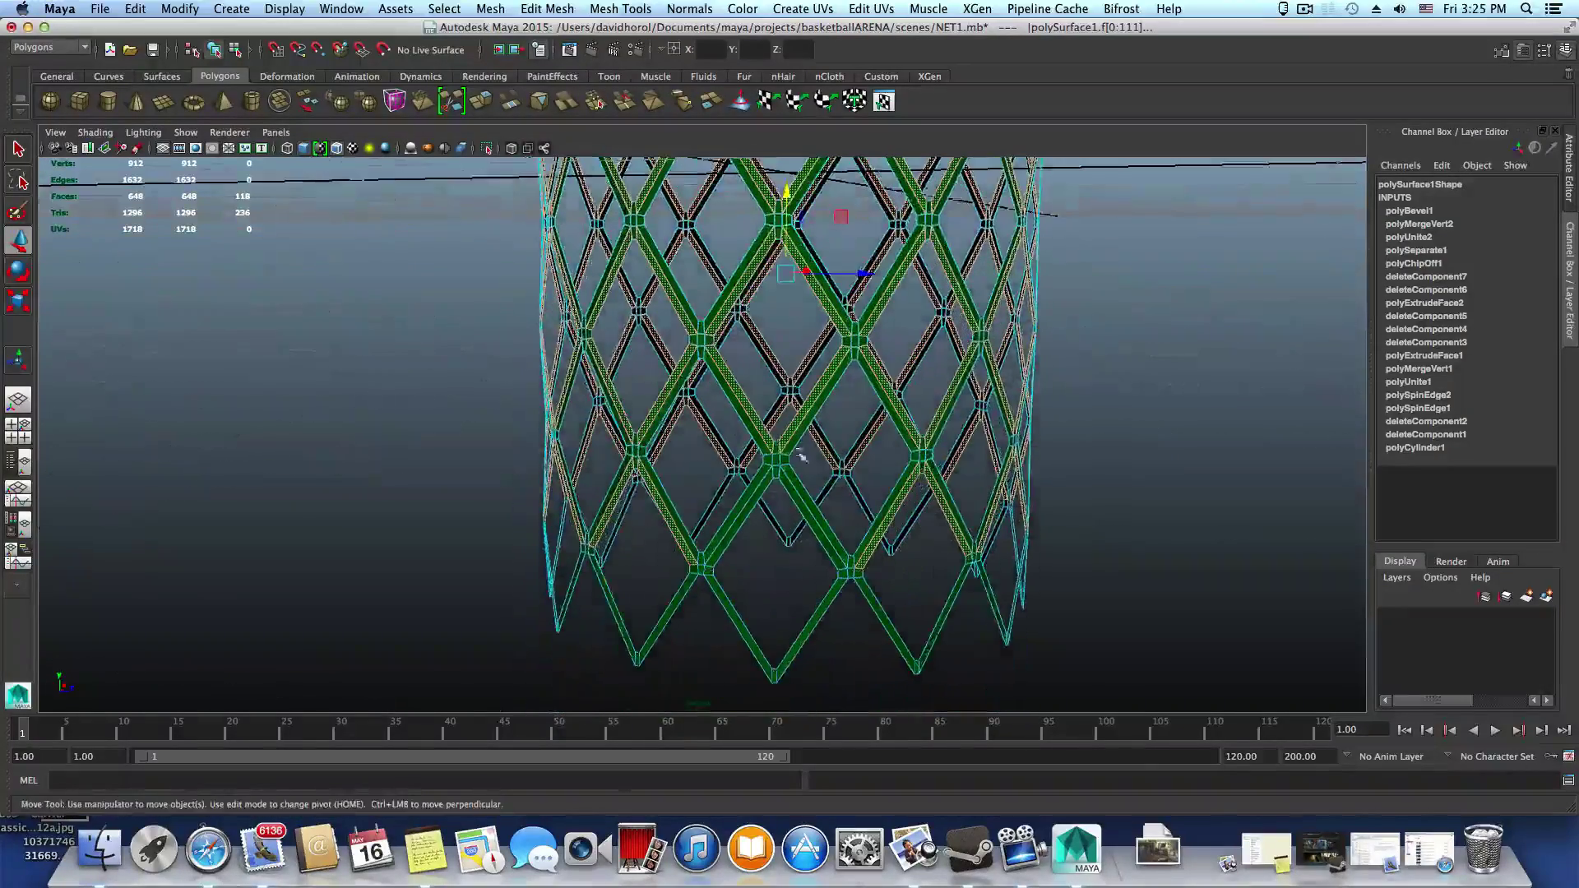
left_click(736, 528, "shift")
Check the selection all around the net and delete the selected strand faces
left_click_drag(920, 557, 753, 545, "alt")
left_click_drag(895, 549, 875, 535, "alt")
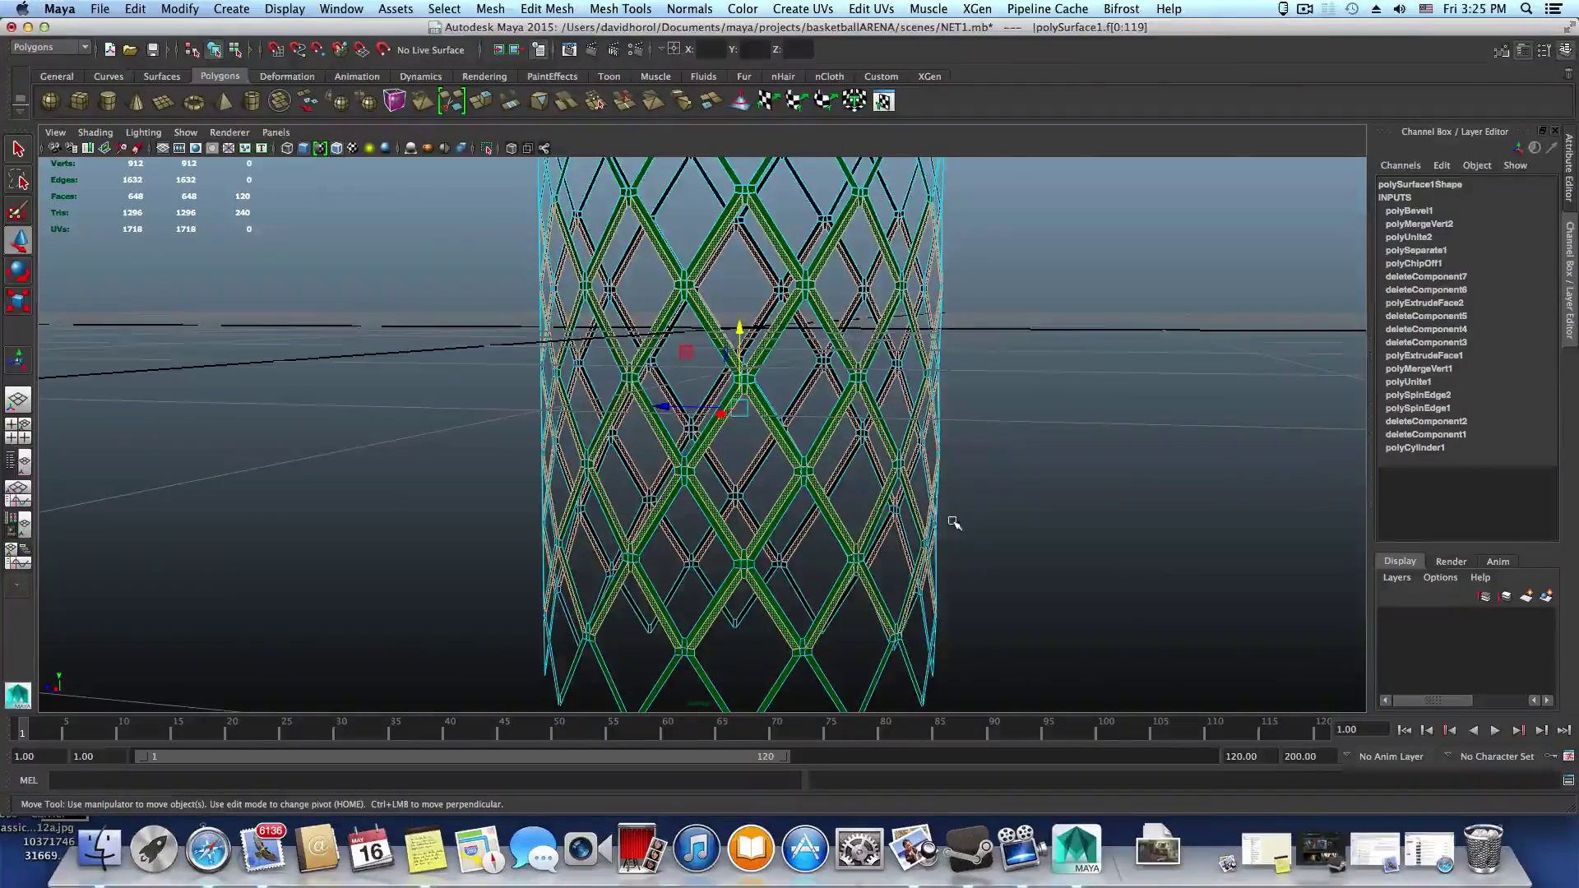
left_click_drag(1015, 495, 615, 498, "alt")
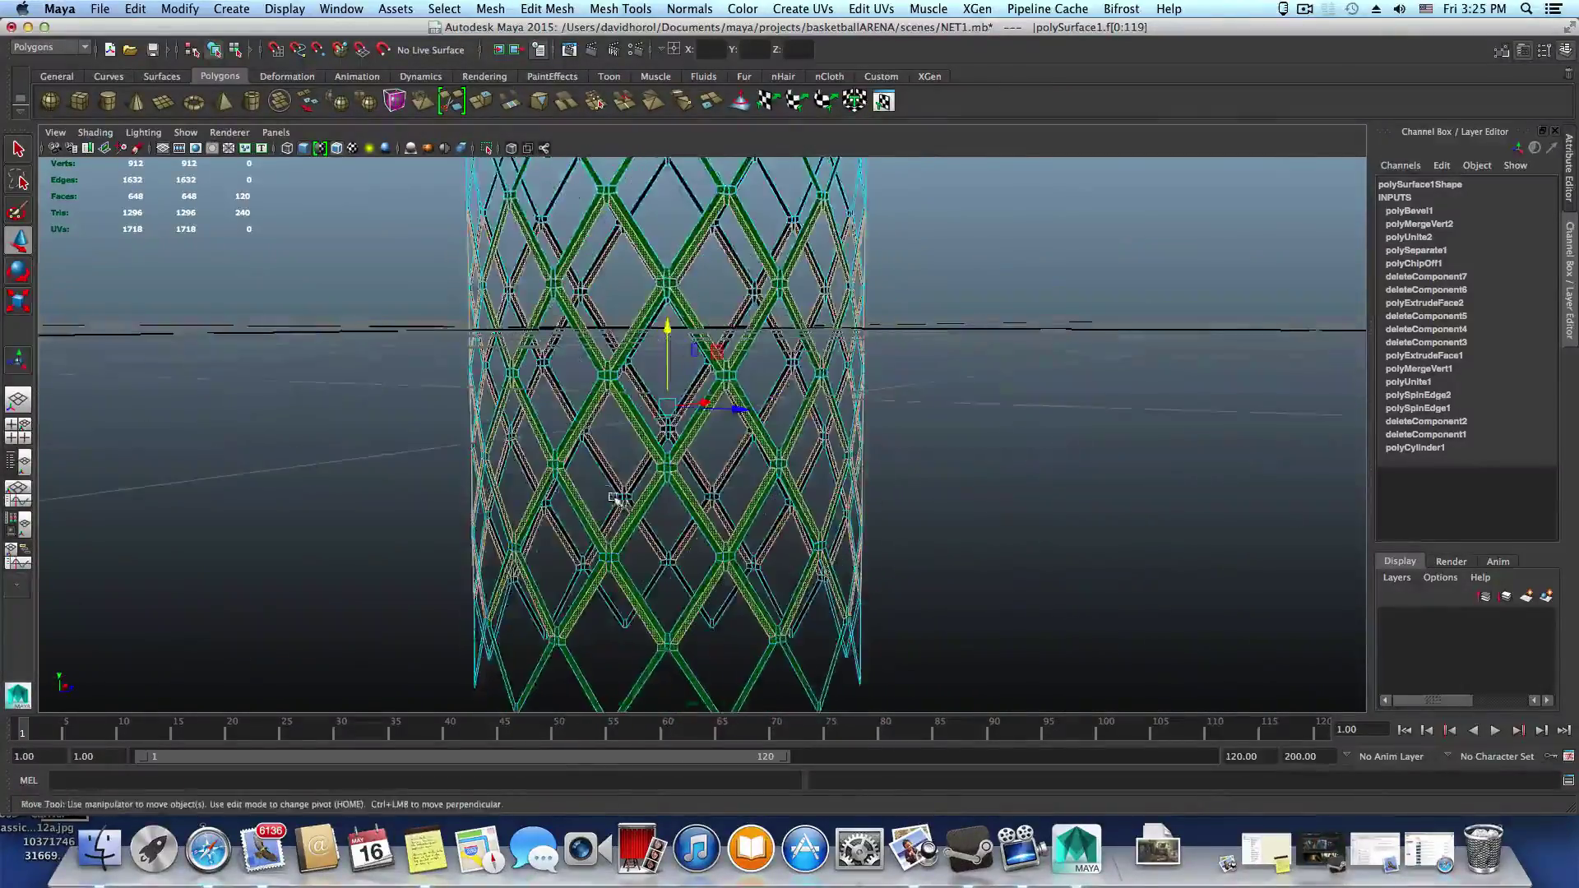
key("Delete")
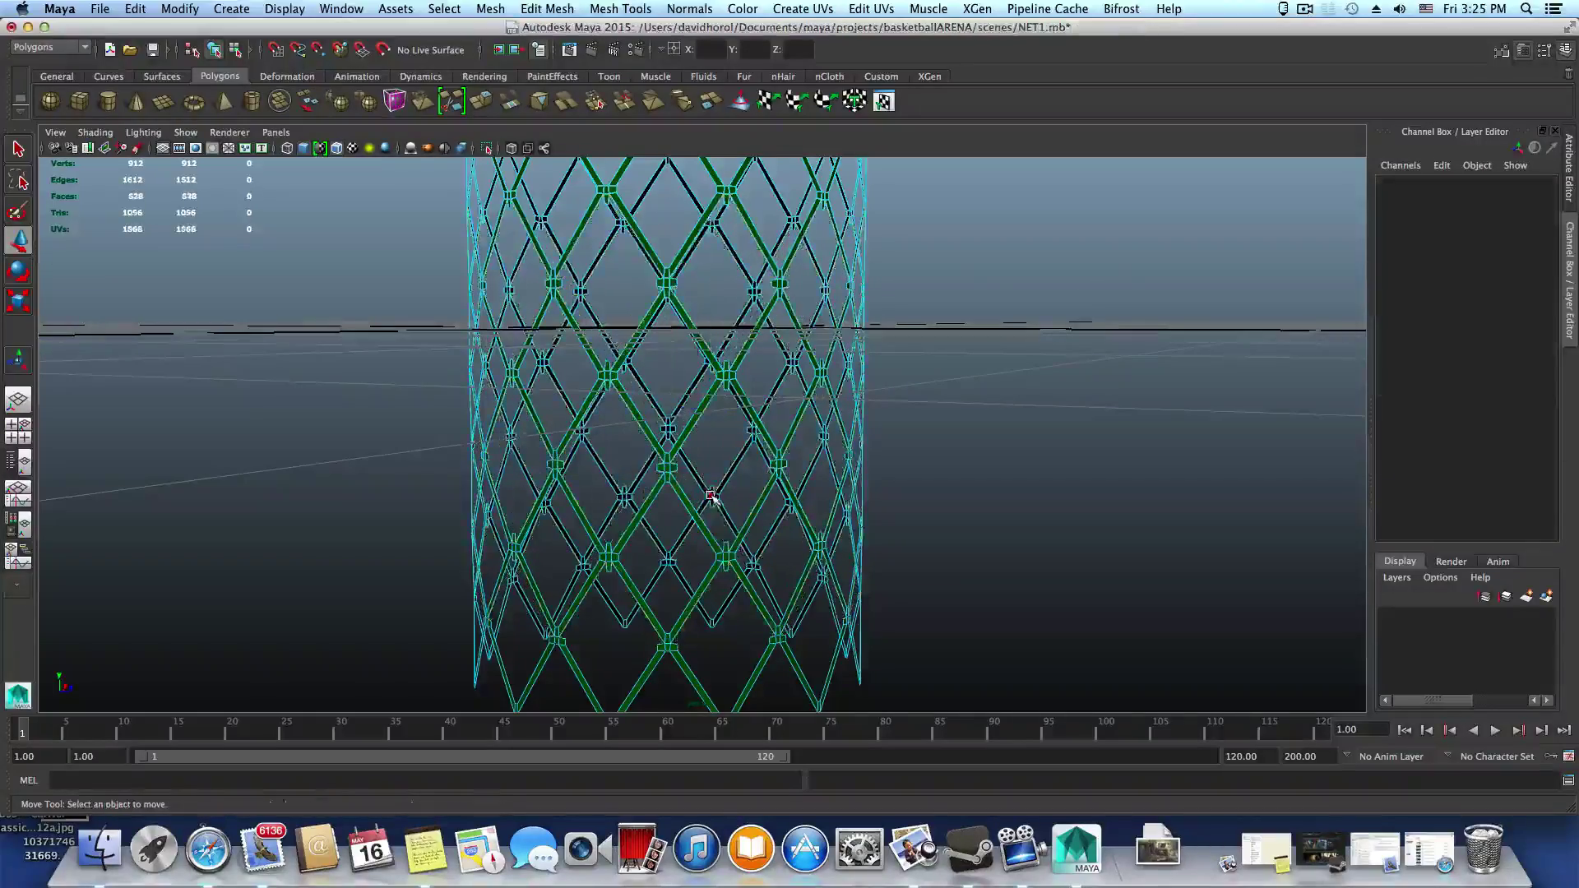
Return to object selection, preview the net smoothed and inspect its strand crossings up close
right_click_drag(714, 498, 707, 557, "alt")
left_click_drag(877, 485, 715, 508, "alt")
key("F8")
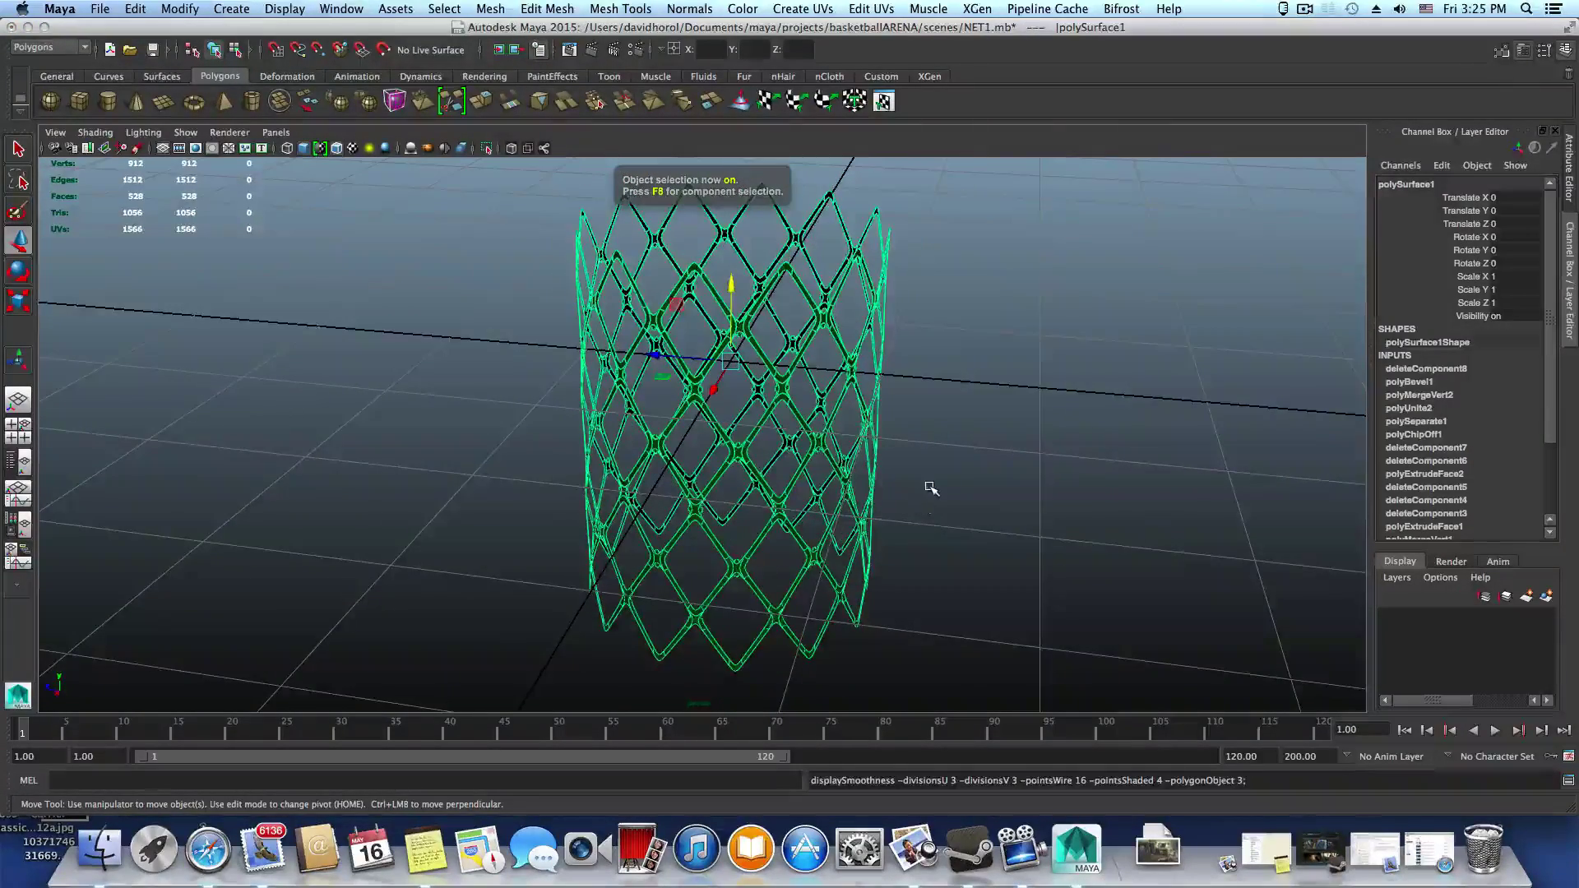
left_click(933, 491)
left_click_drag(934, 493, 990, 466, "alt")
right_click_drag(990, 465, 981, 556, "alt")
left_click_drag(763, 358, 772, 392, "alt")
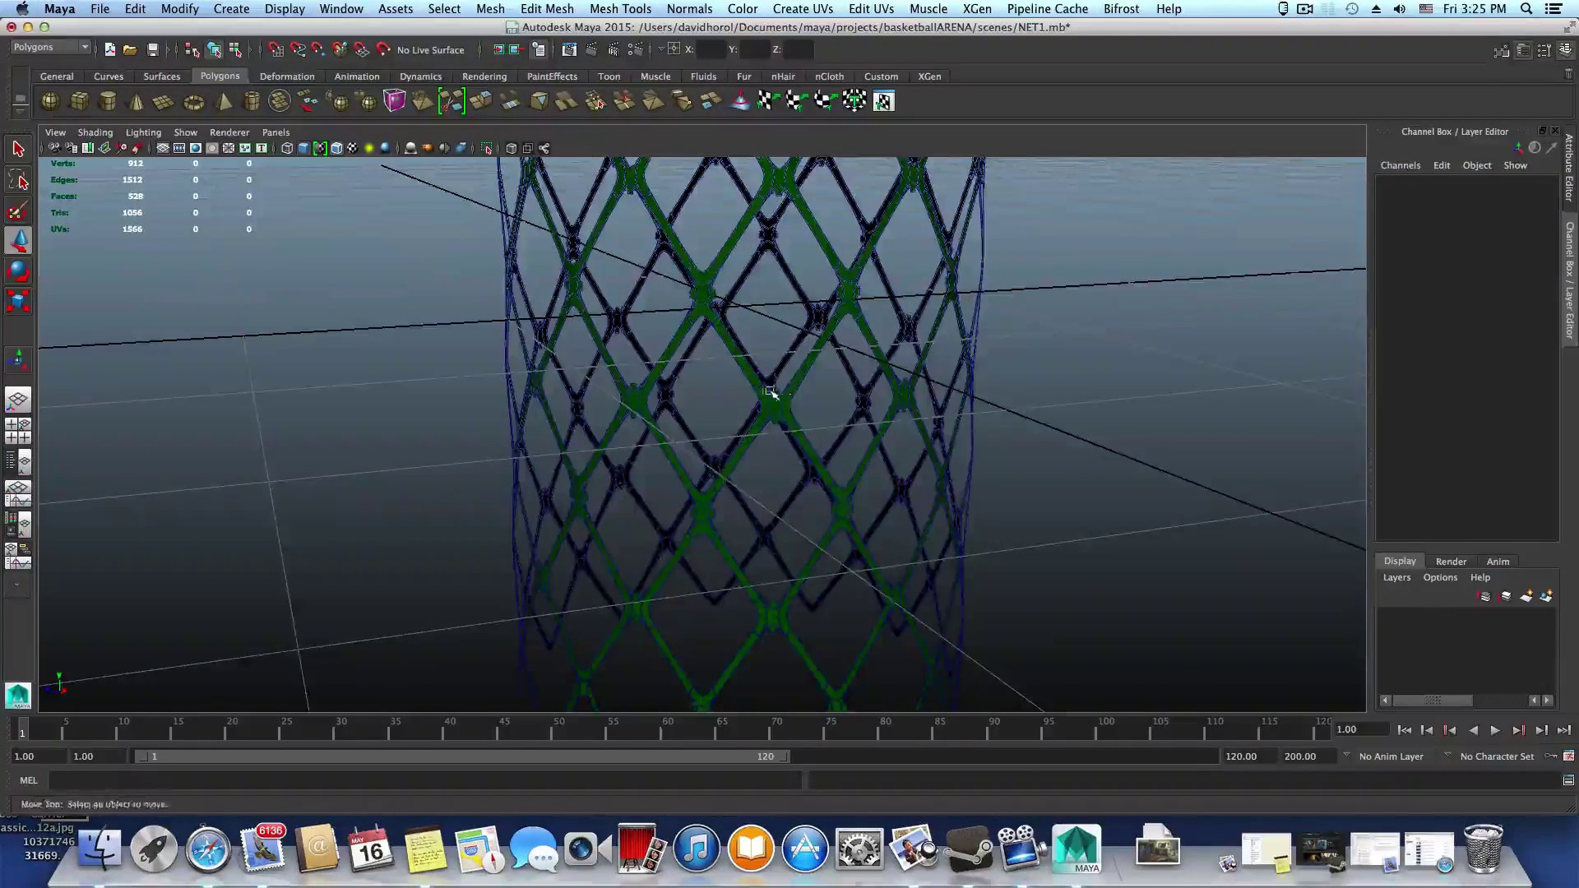
right_click_drag(772, 391, 1012, 464, "alt")
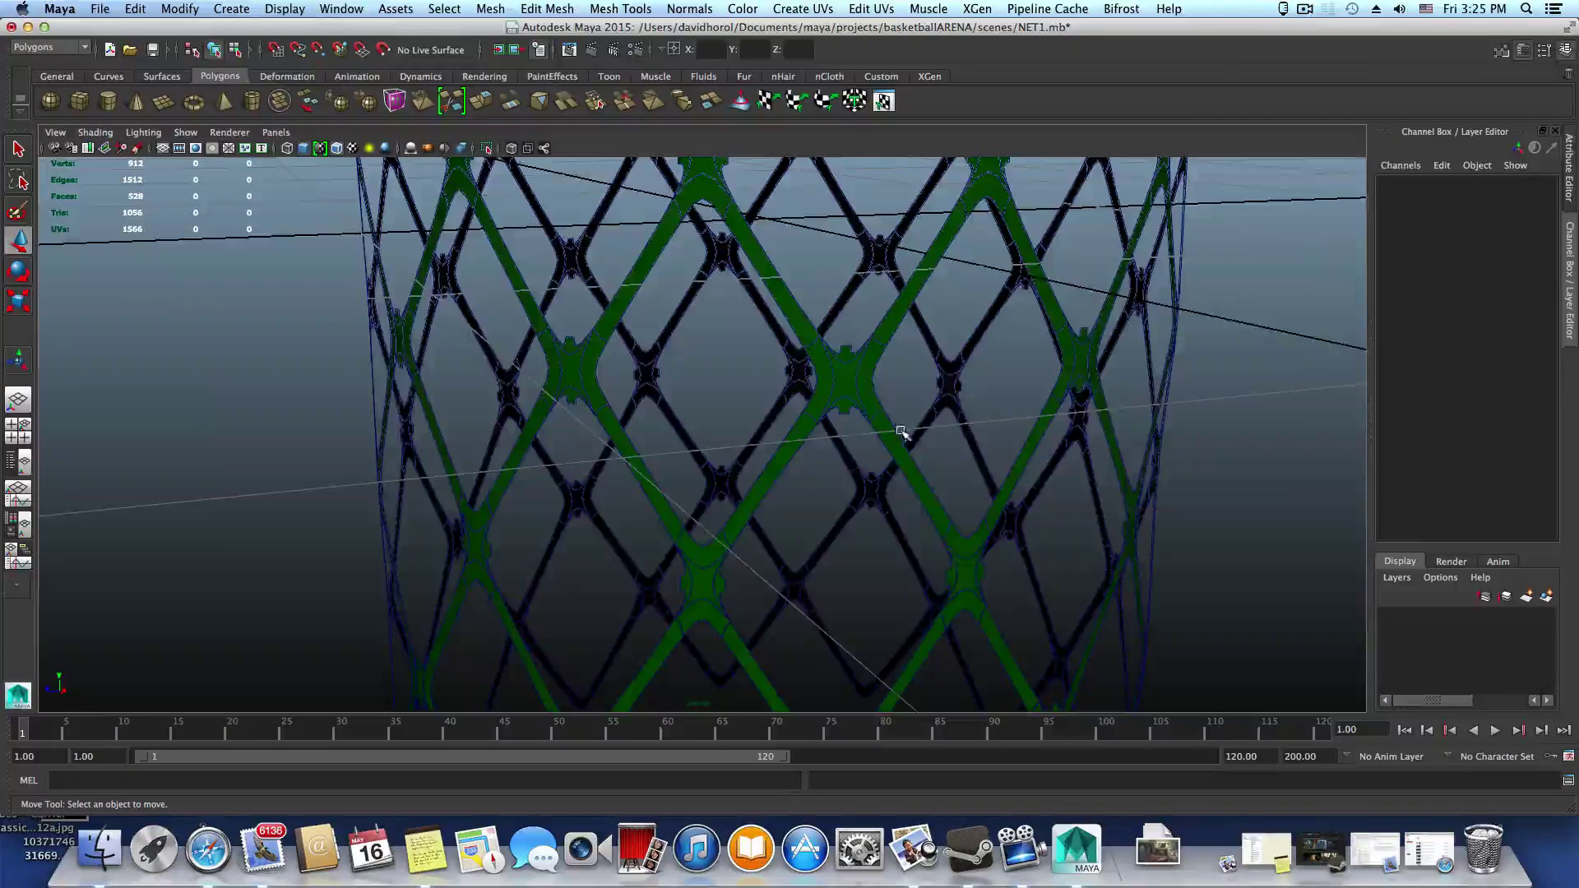
scroll(942, 542, "down", 5)
scroll(909, 526, "down", 3)
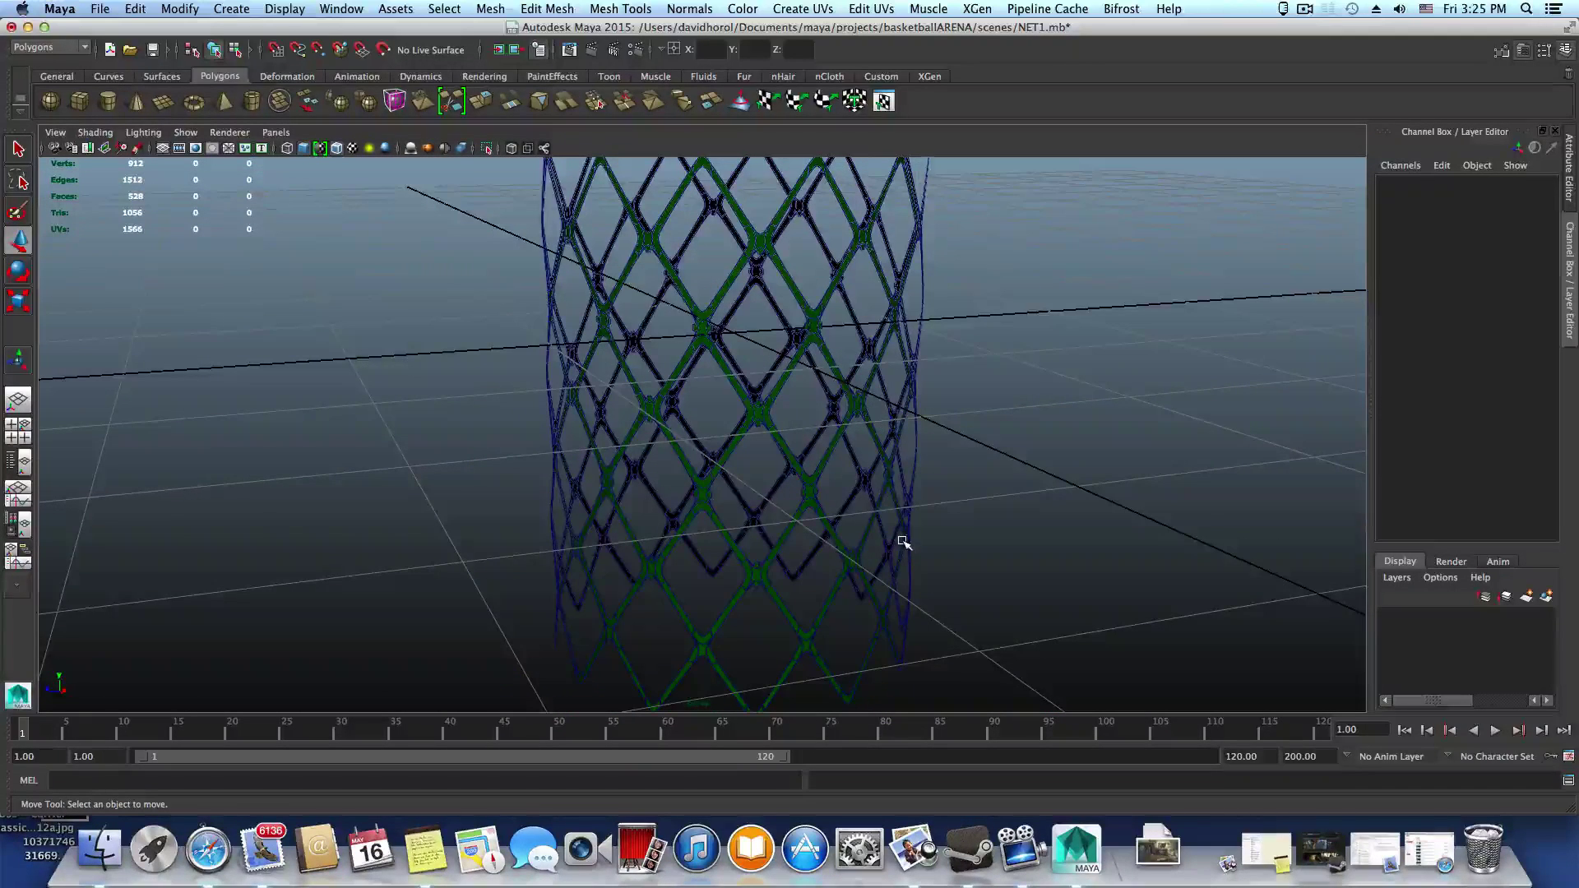
Select the whole net and return it to the unsmoothed display
left_click(800, 471)
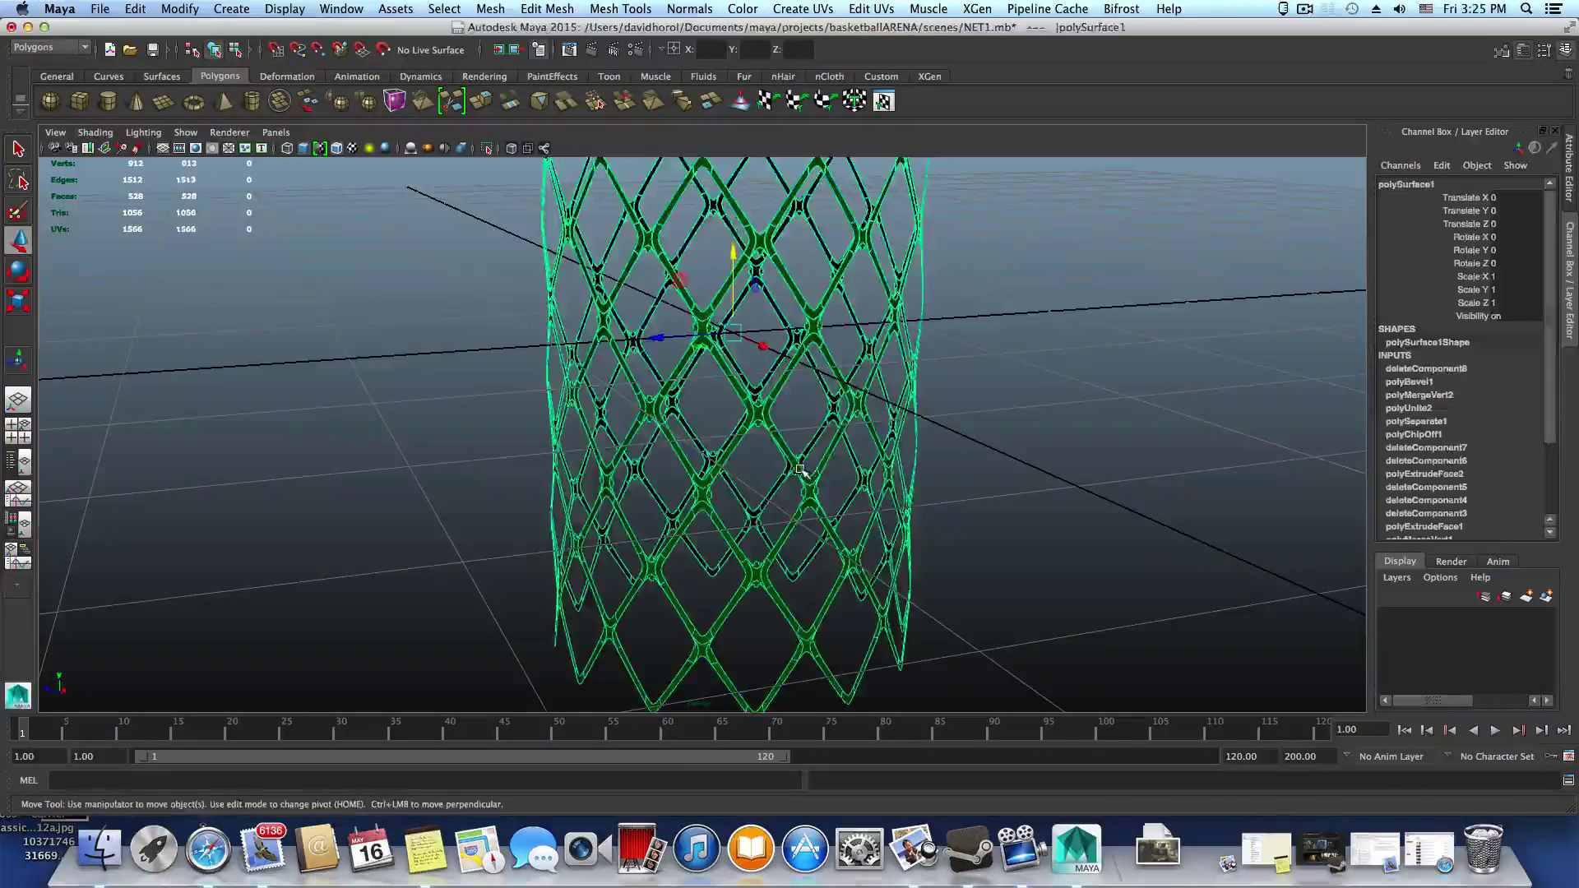
left_click_drag(806, 467, 800, 452, "alt")
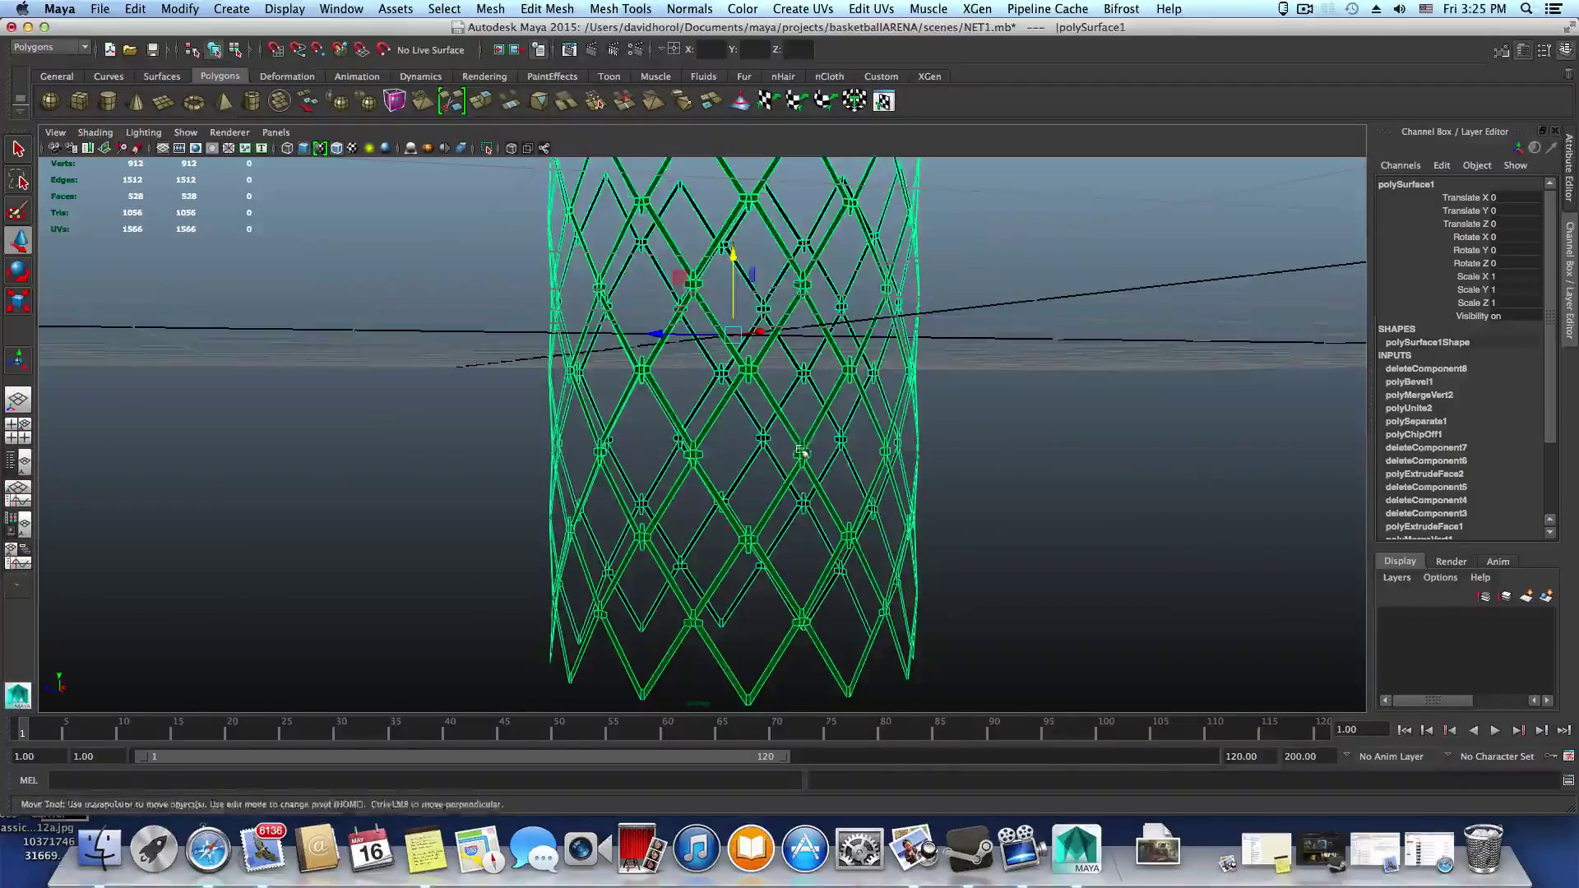
scroll(786, 493, "down", 3)
middle_click_drag(786, 494, 752, 555, "alt")
left_click_drag(751, 555, 557, 239, "alt")
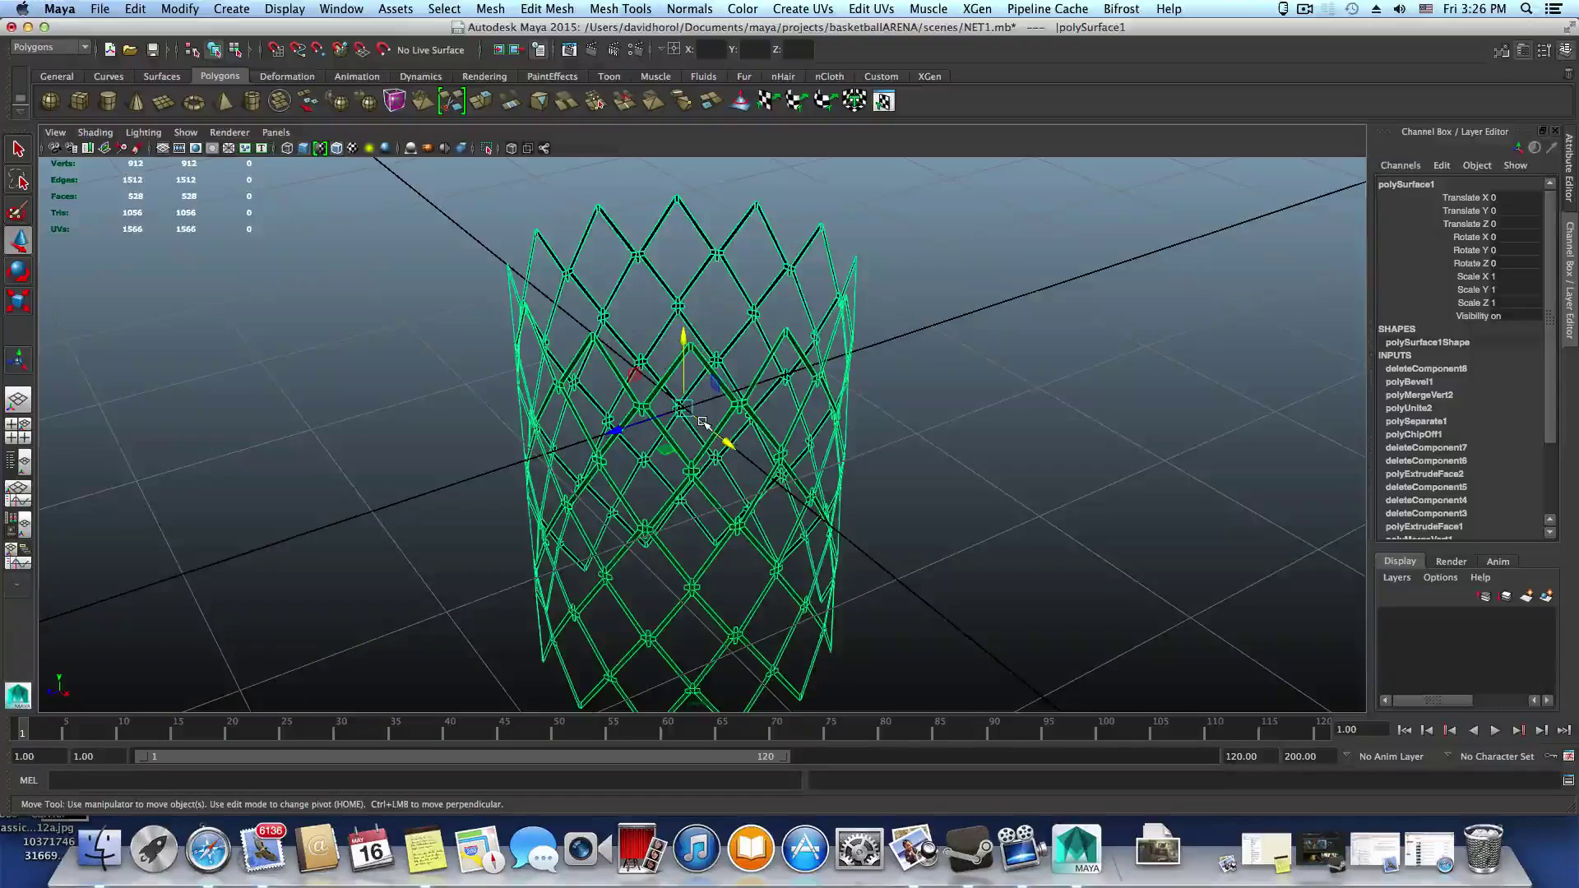
left_click_drag(703, 422, 691, 374, "alt")
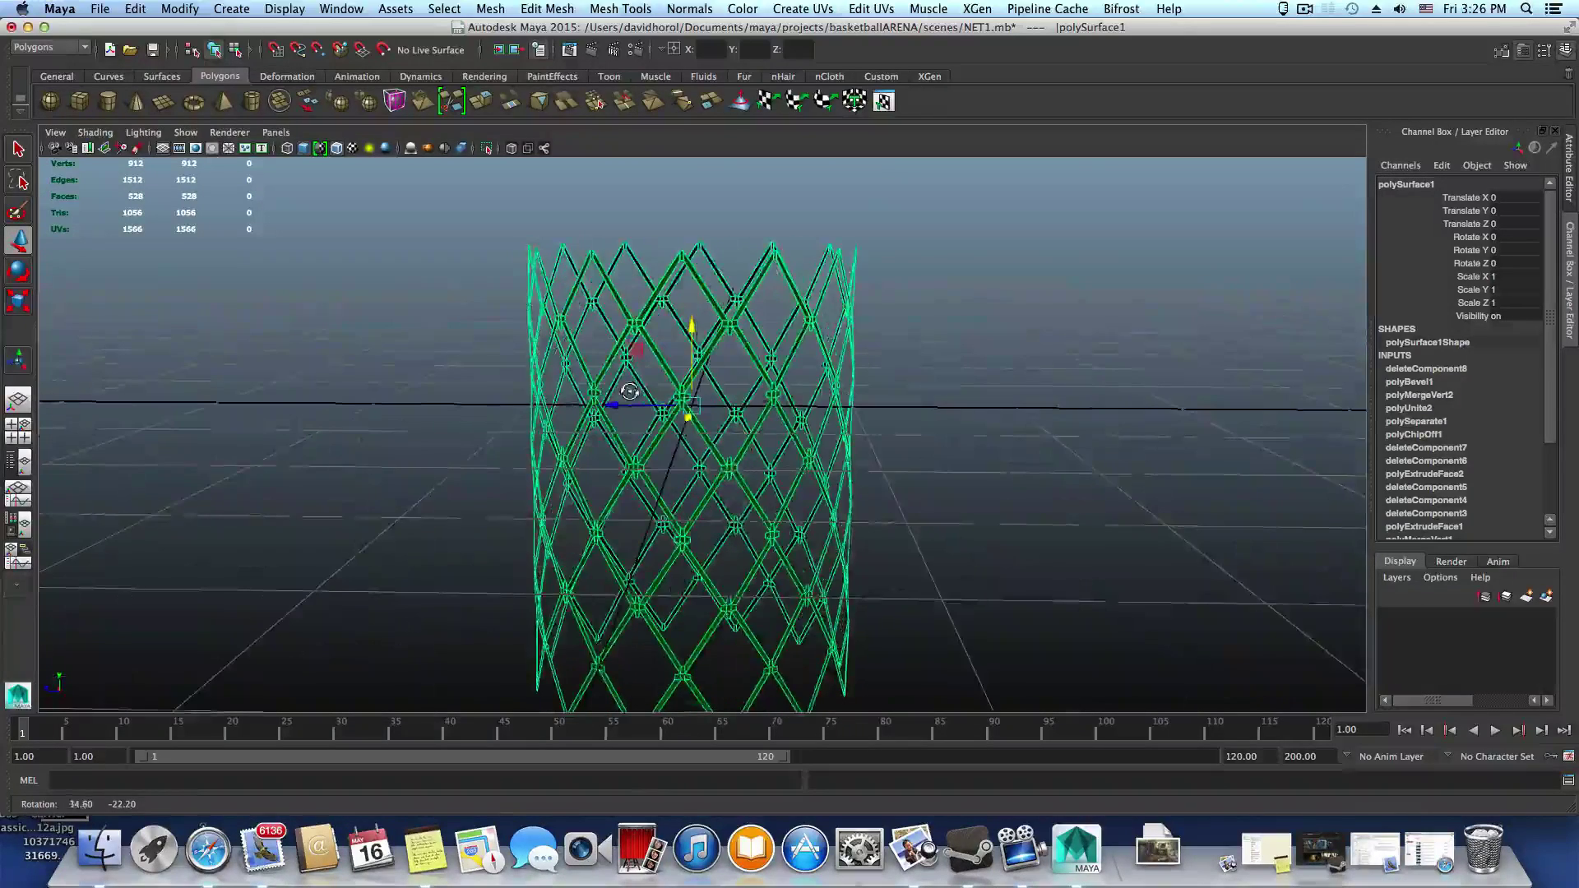
Save the scene under the new name NET2.mb in the project's scenes folder
left_click(99, 9)
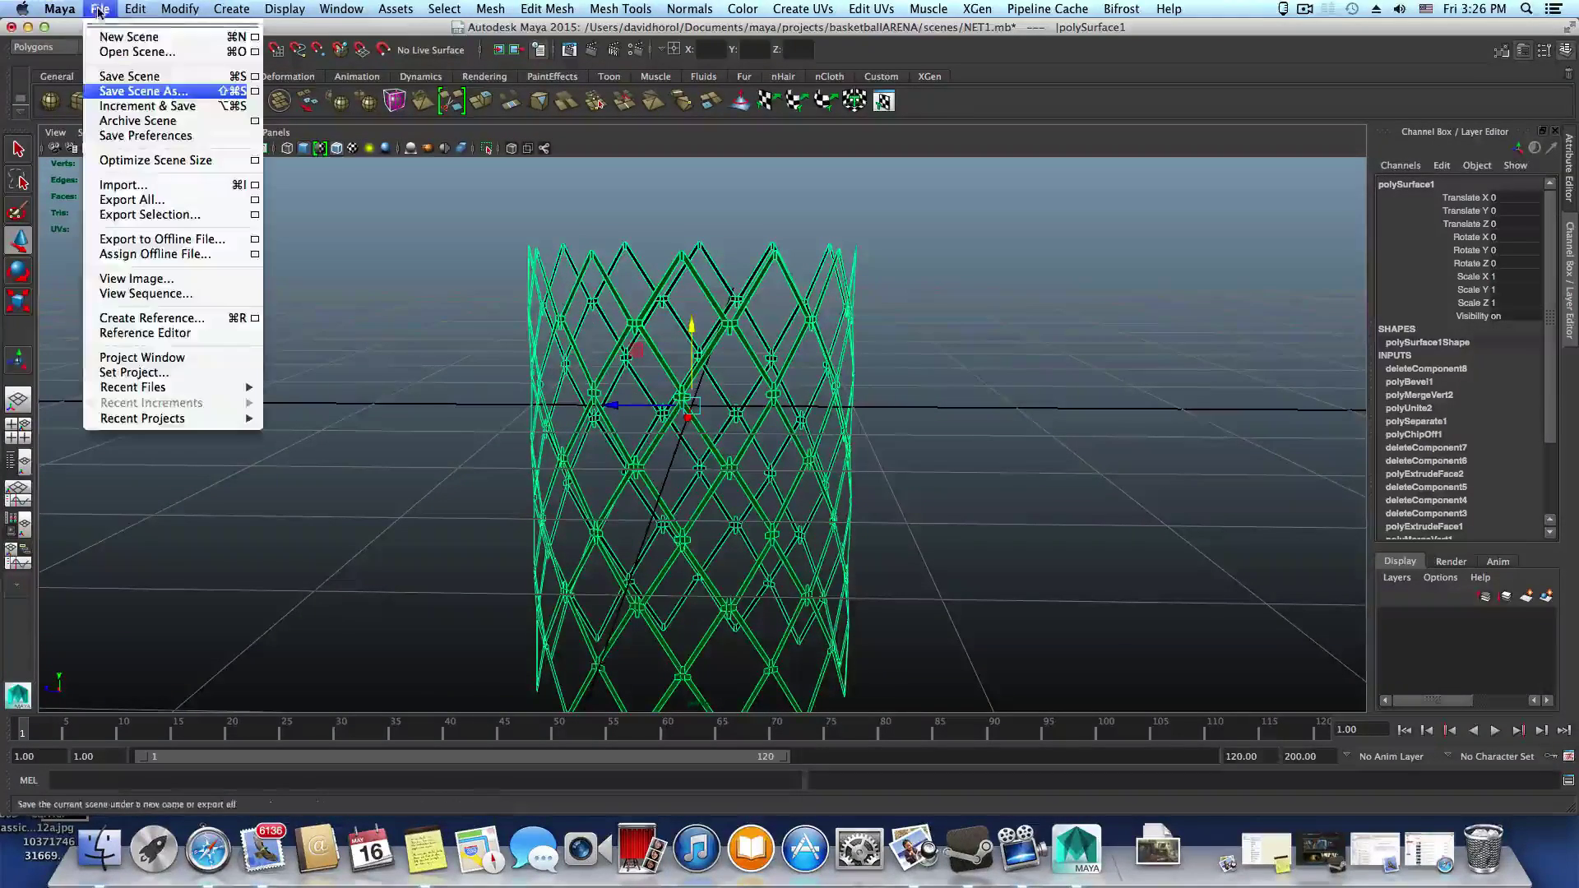
left_click(157, 91)
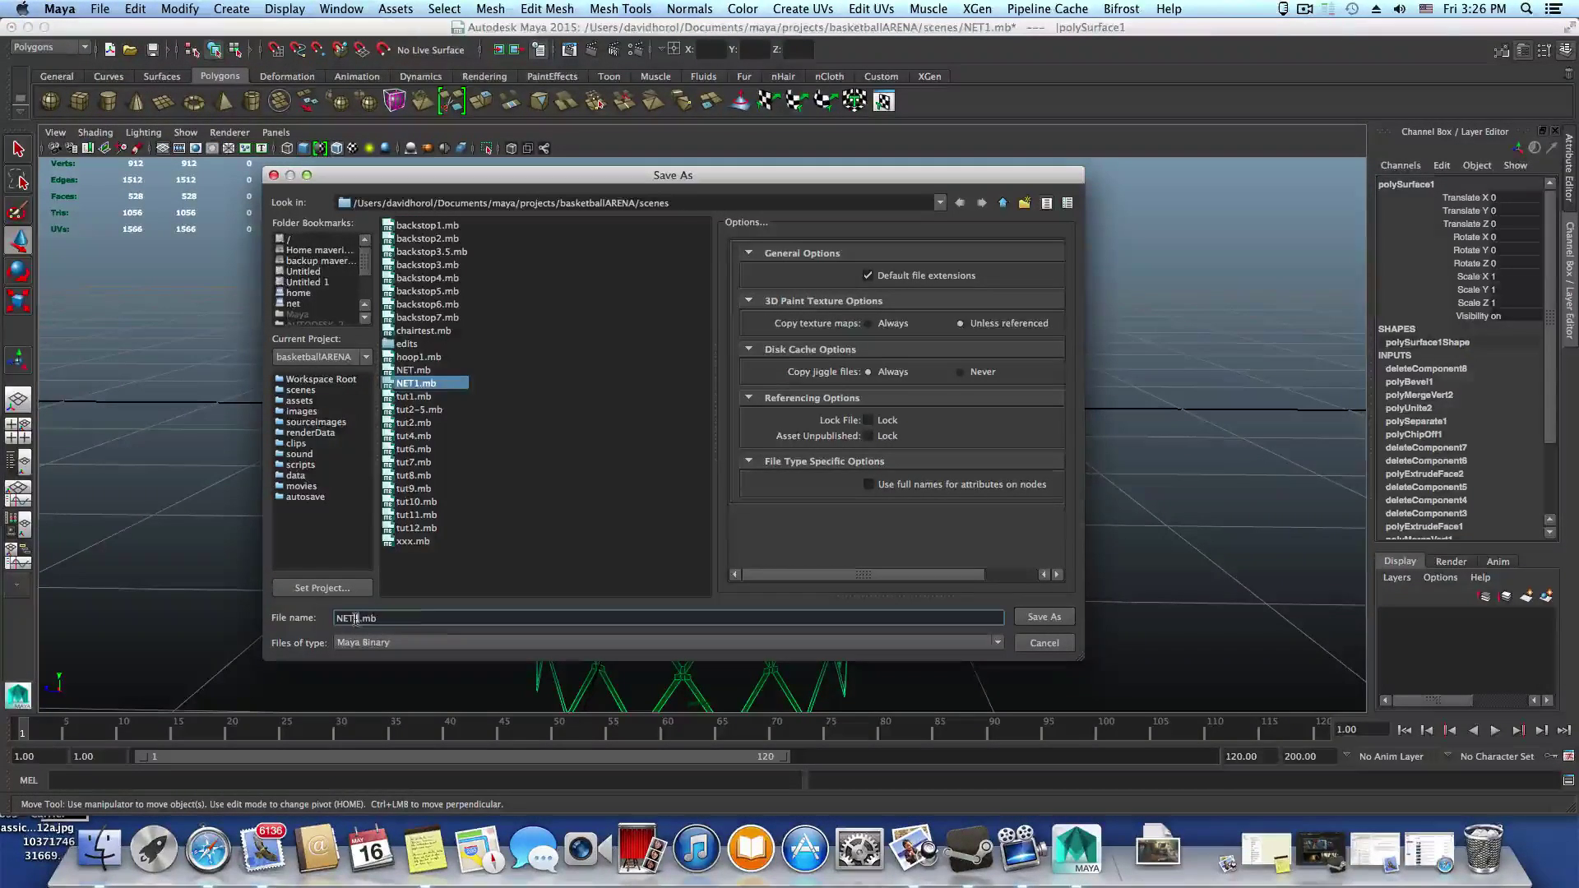
left_click(1028, 619)
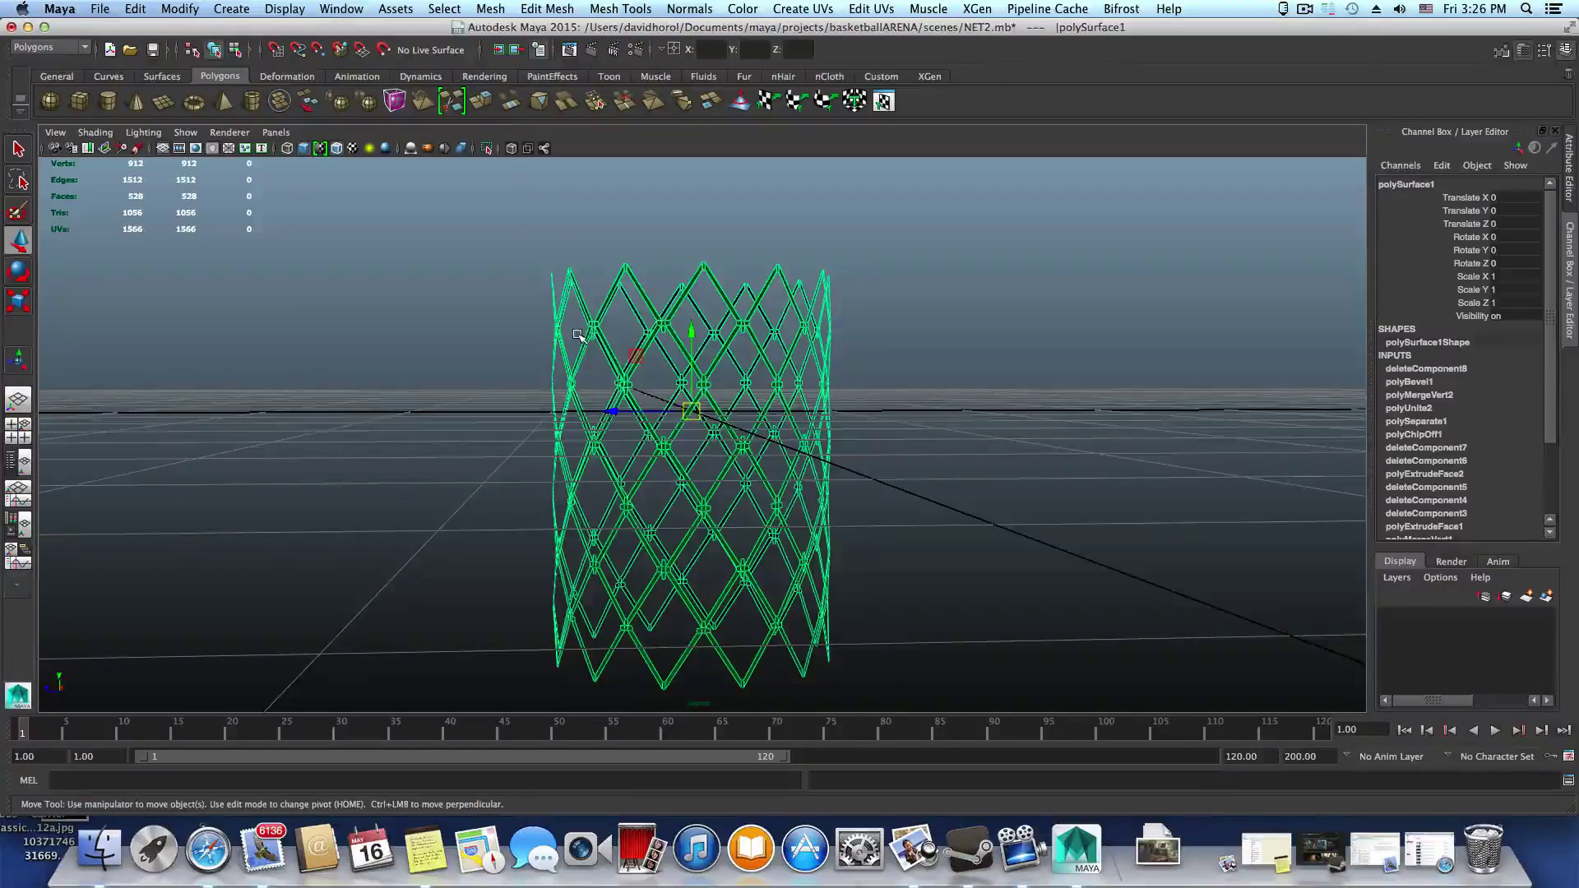
Extrude all faces of the net with a Local Translate Z of 0.032
left_click(481, 103)
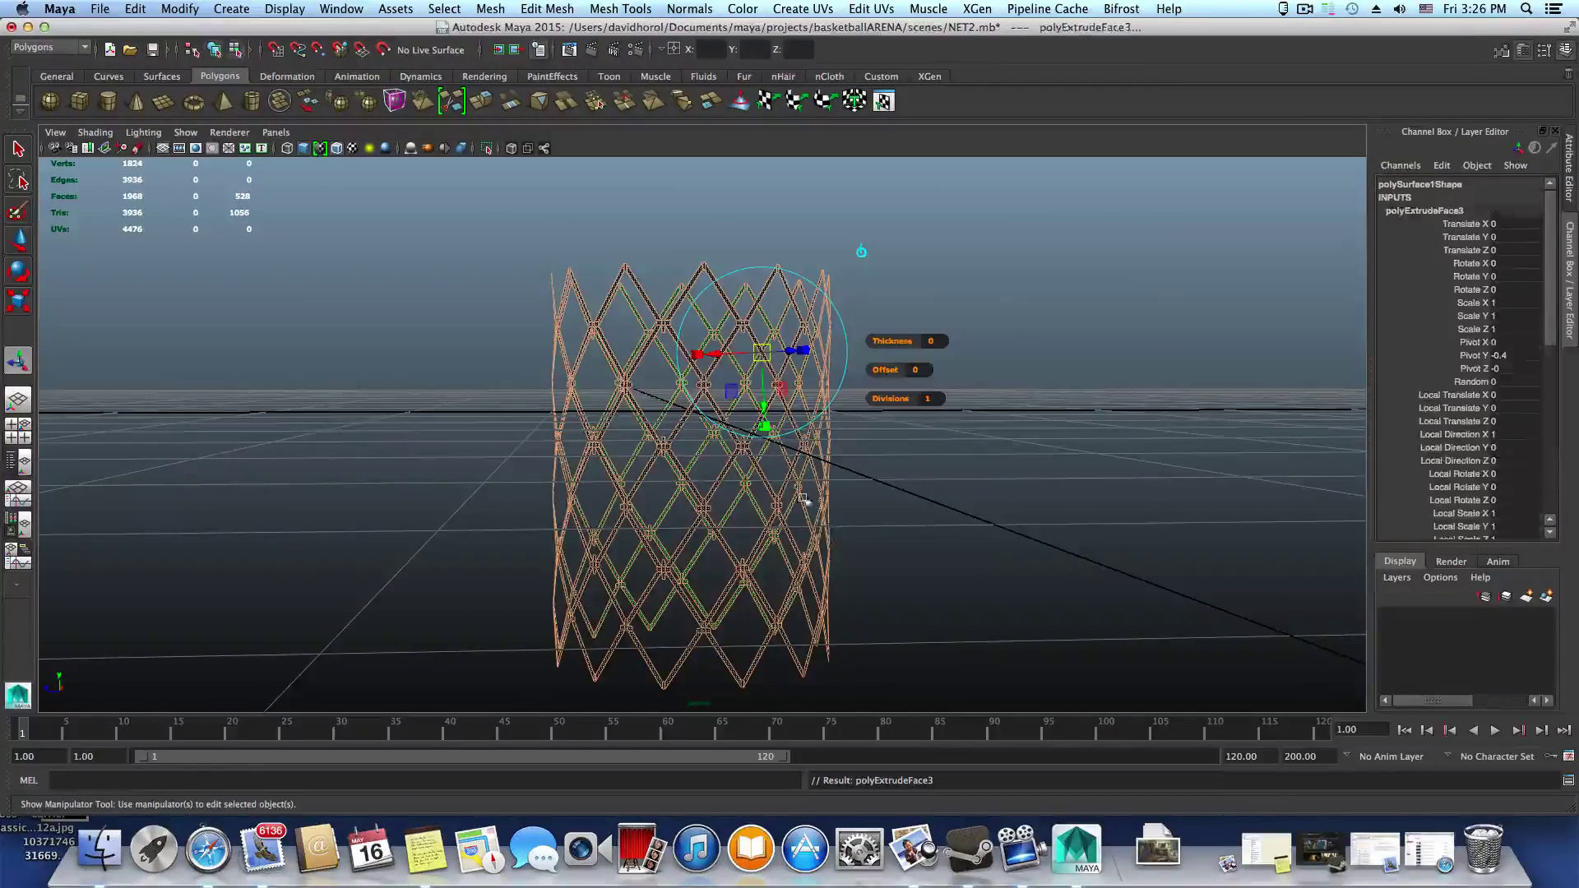
left_click_drag(765, 461, 895, 615, "alt")
left_click_drag(829, 528, 940, 526)
Examine the extruded strands and the crossings near the net's upper rim for thickness and shape
right_click_drag(925, 544, 975, 578, "alt")
middle_click_drag(975, 578, 793, 724, "alt")
right_click_drag(708, 543, 976, 536, "alt")
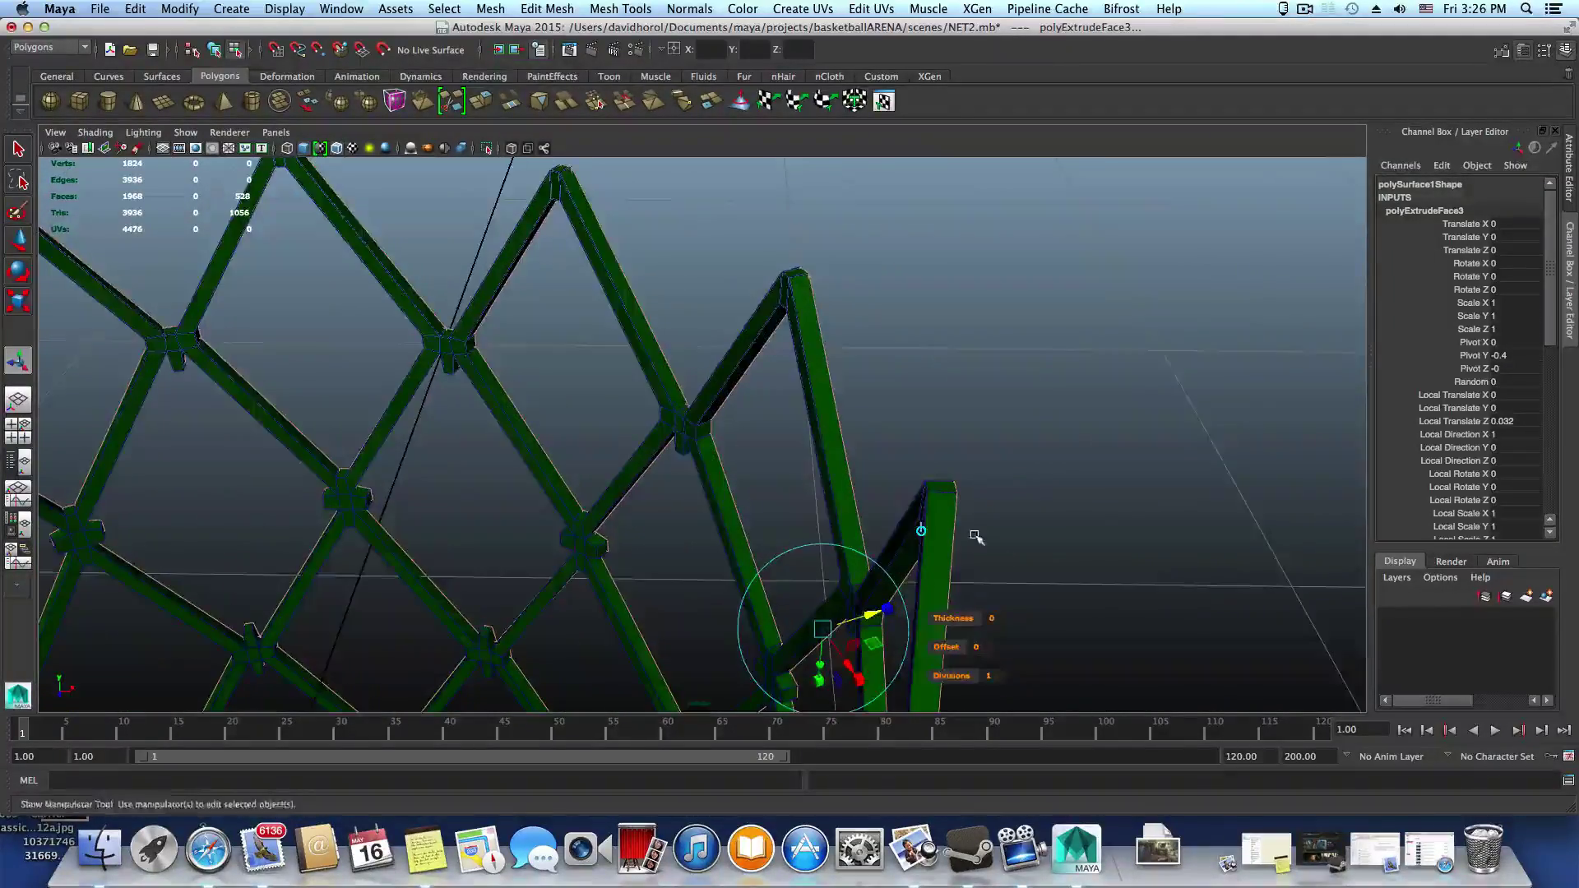
middle_click_drag(976, 535, 910, 596, "alt")
left_click_drag(909, 595, 899, 579, "alt")
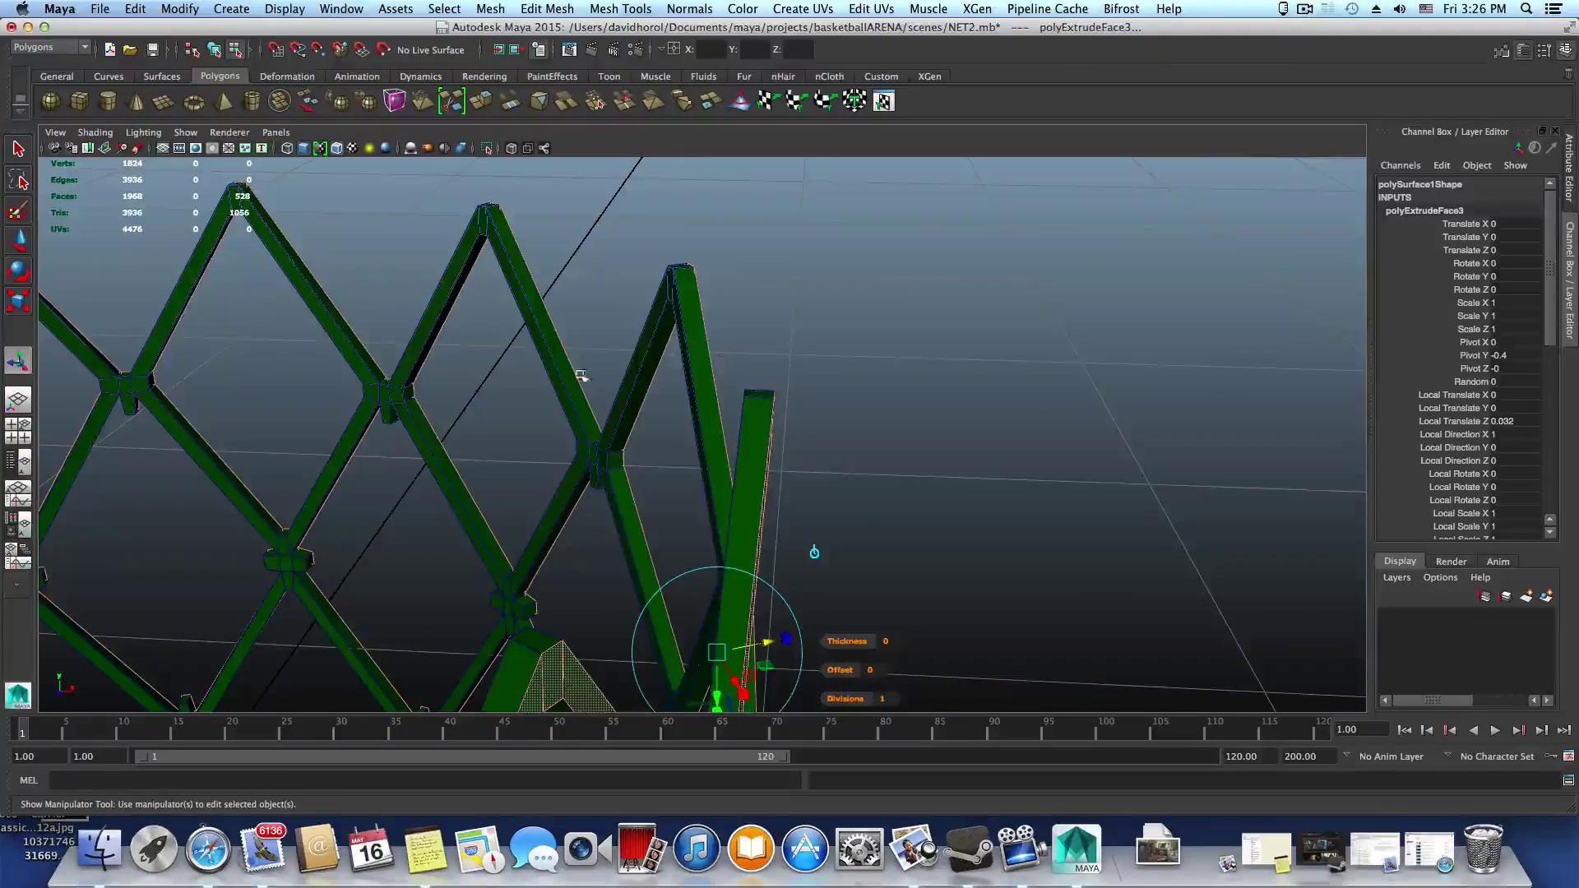
mouse_move(581, 375)
left_mouse_down("alt")
mouse_move(546, 396)
mouse_move(646, 402)
mouse_move(617, 430)
mouse_move(641, 416)
mouse_move(609, 364)
left_mouse_up("alt")
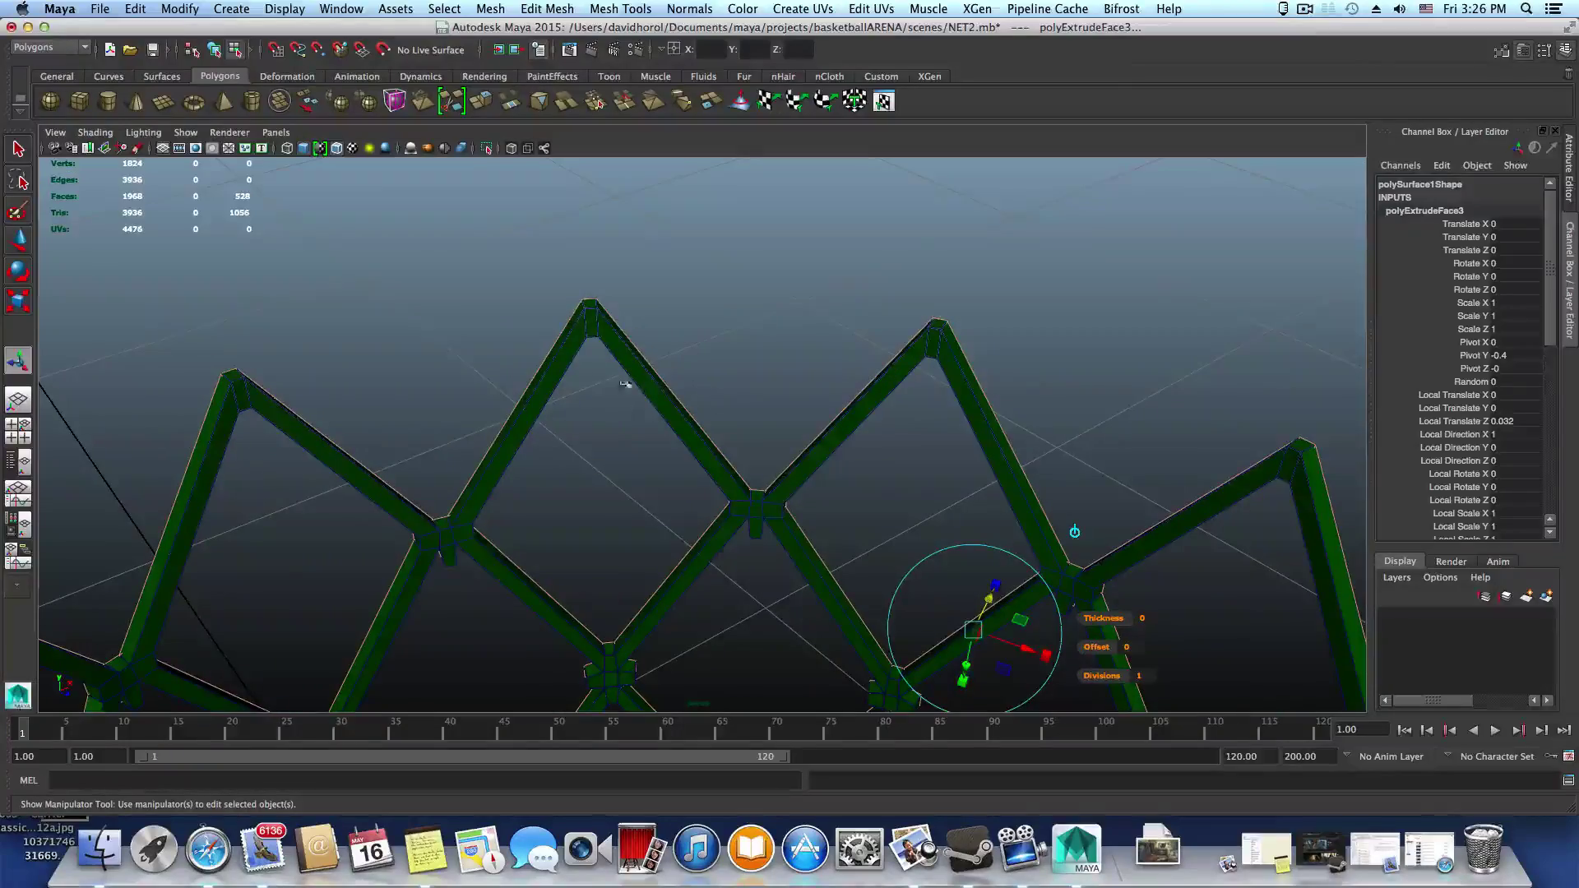
left_click_drag(796, 480, 755, 357, "alt")
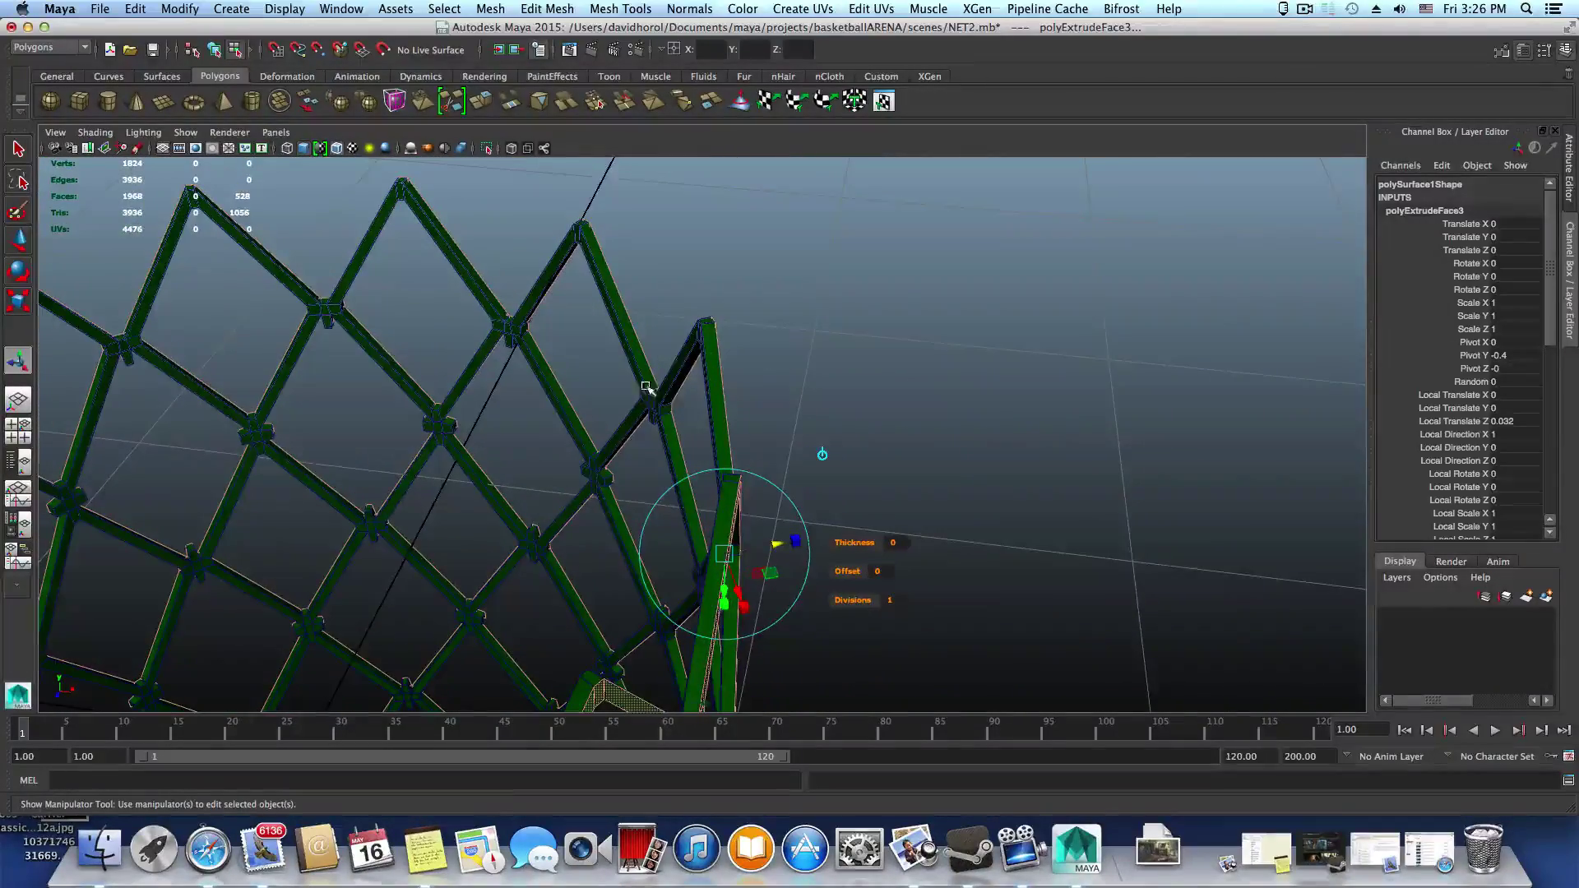
left_click_drag(827, 458, 697, 456, "alt")
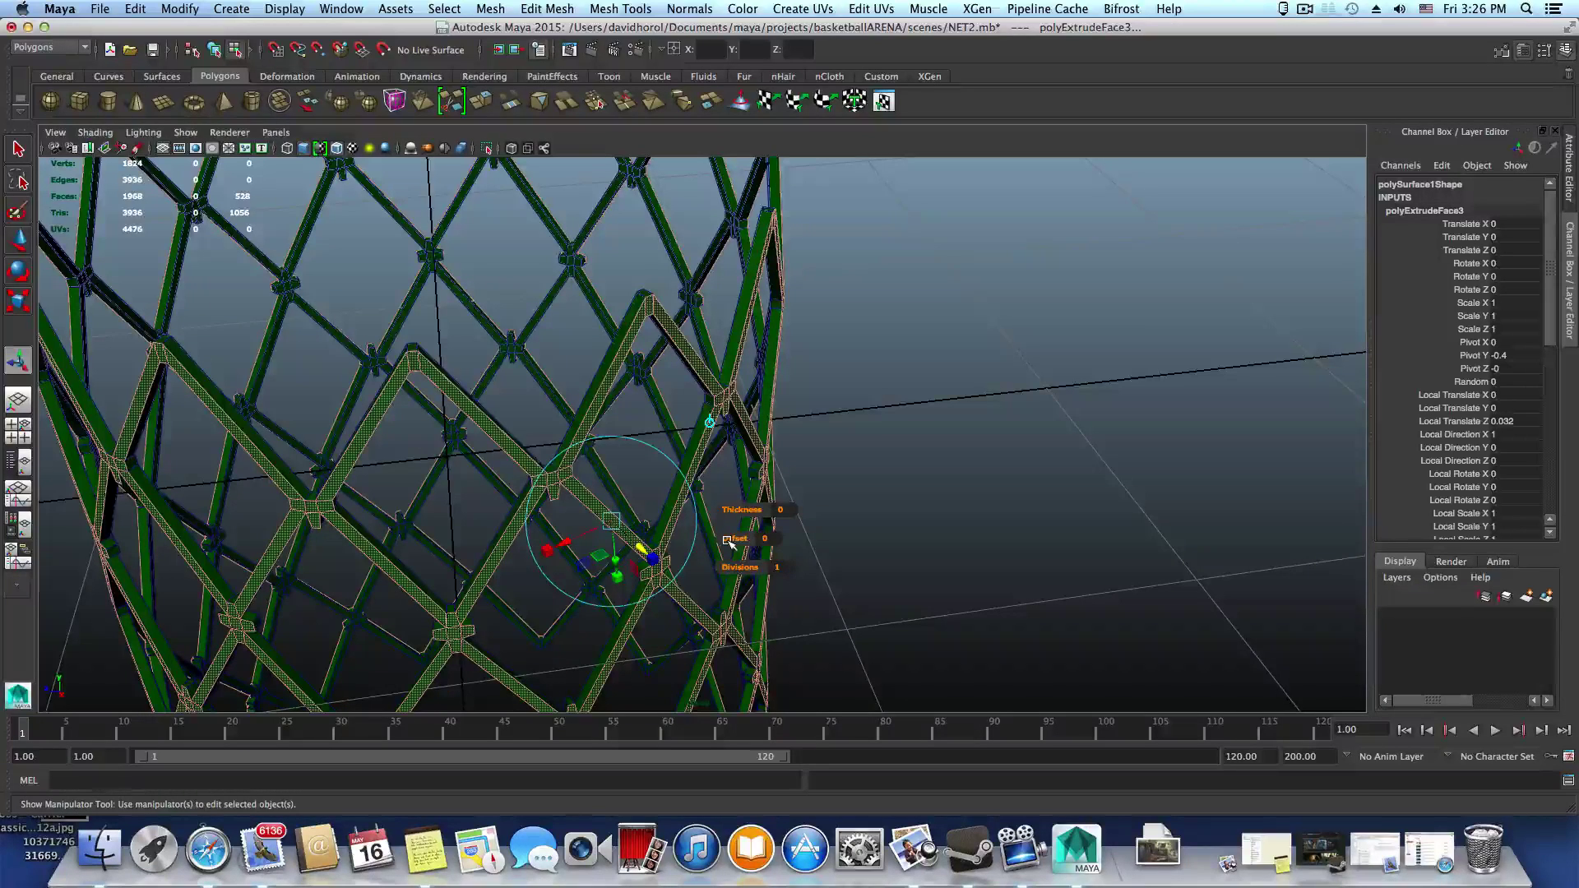
Undo the extrusion offset, pull the faces out again to a Local Translate Z of 0.043, and preview the net smoothed
key("z")
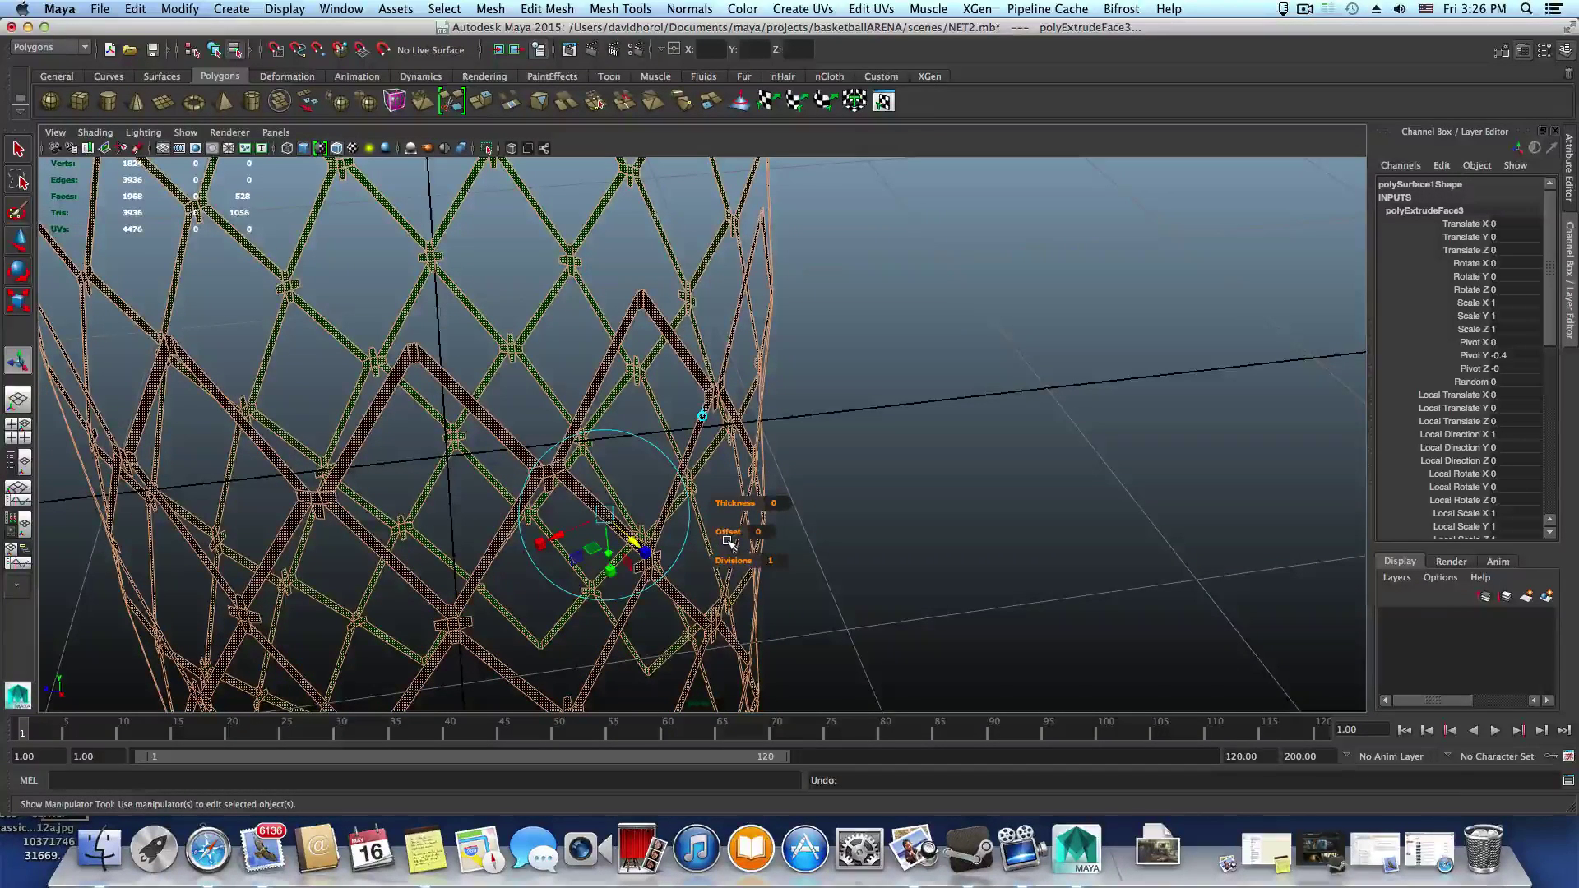
left_click_drag(615, 561, 646, 552)
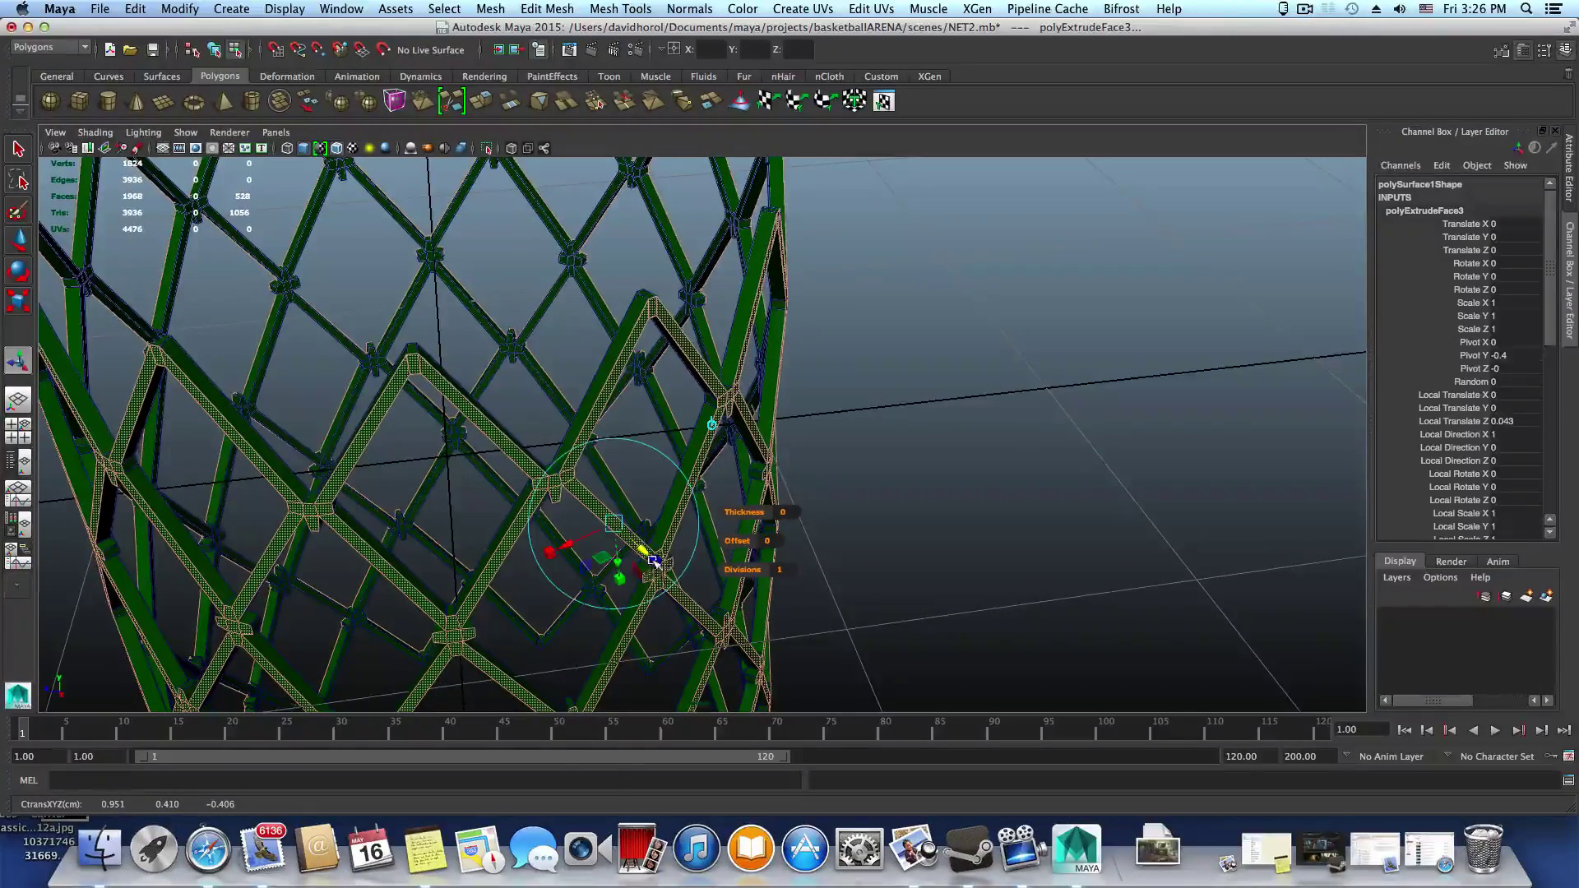
key("3")
left_click_drag(857, 557, 748, 505, "alt")
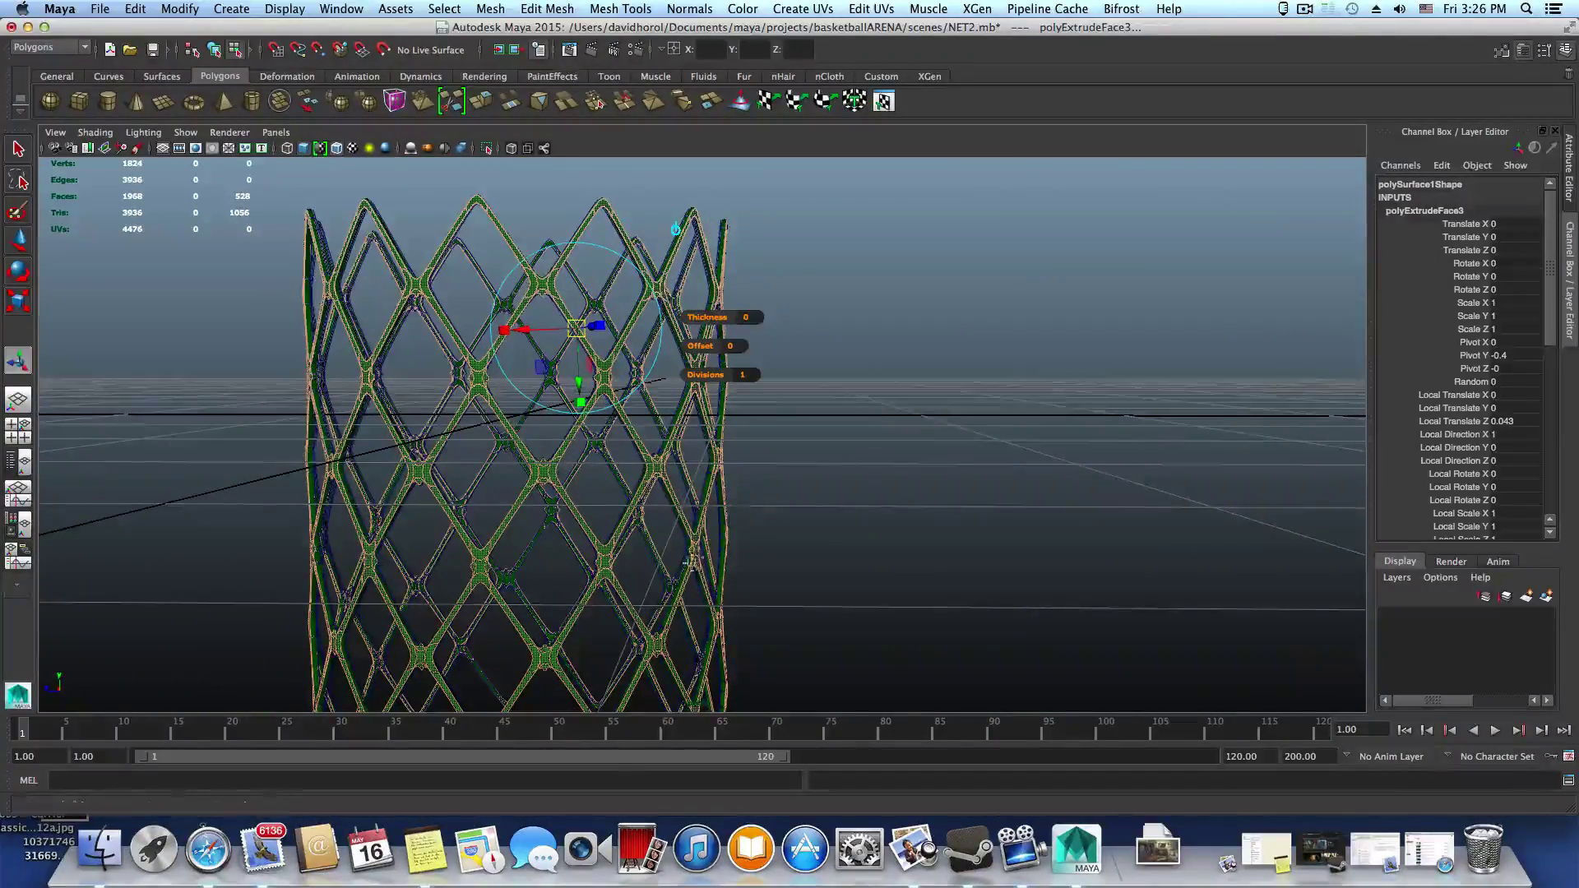
left_click_drag(692, 559, 825, 530, "alt")
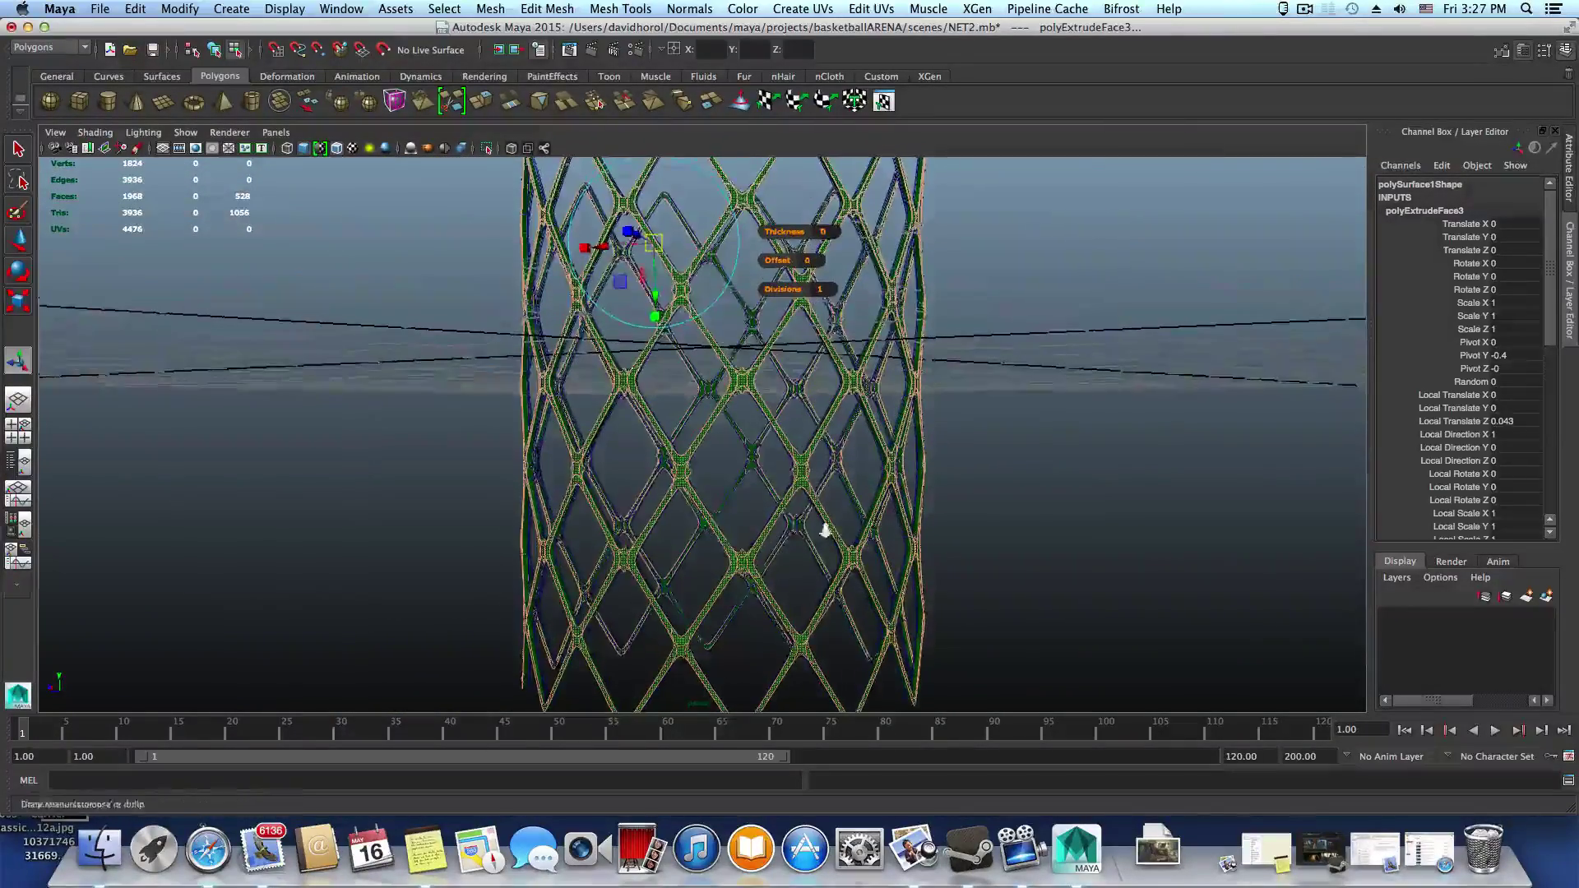
right_click_drag(824, 530, 804, 426, "alt")
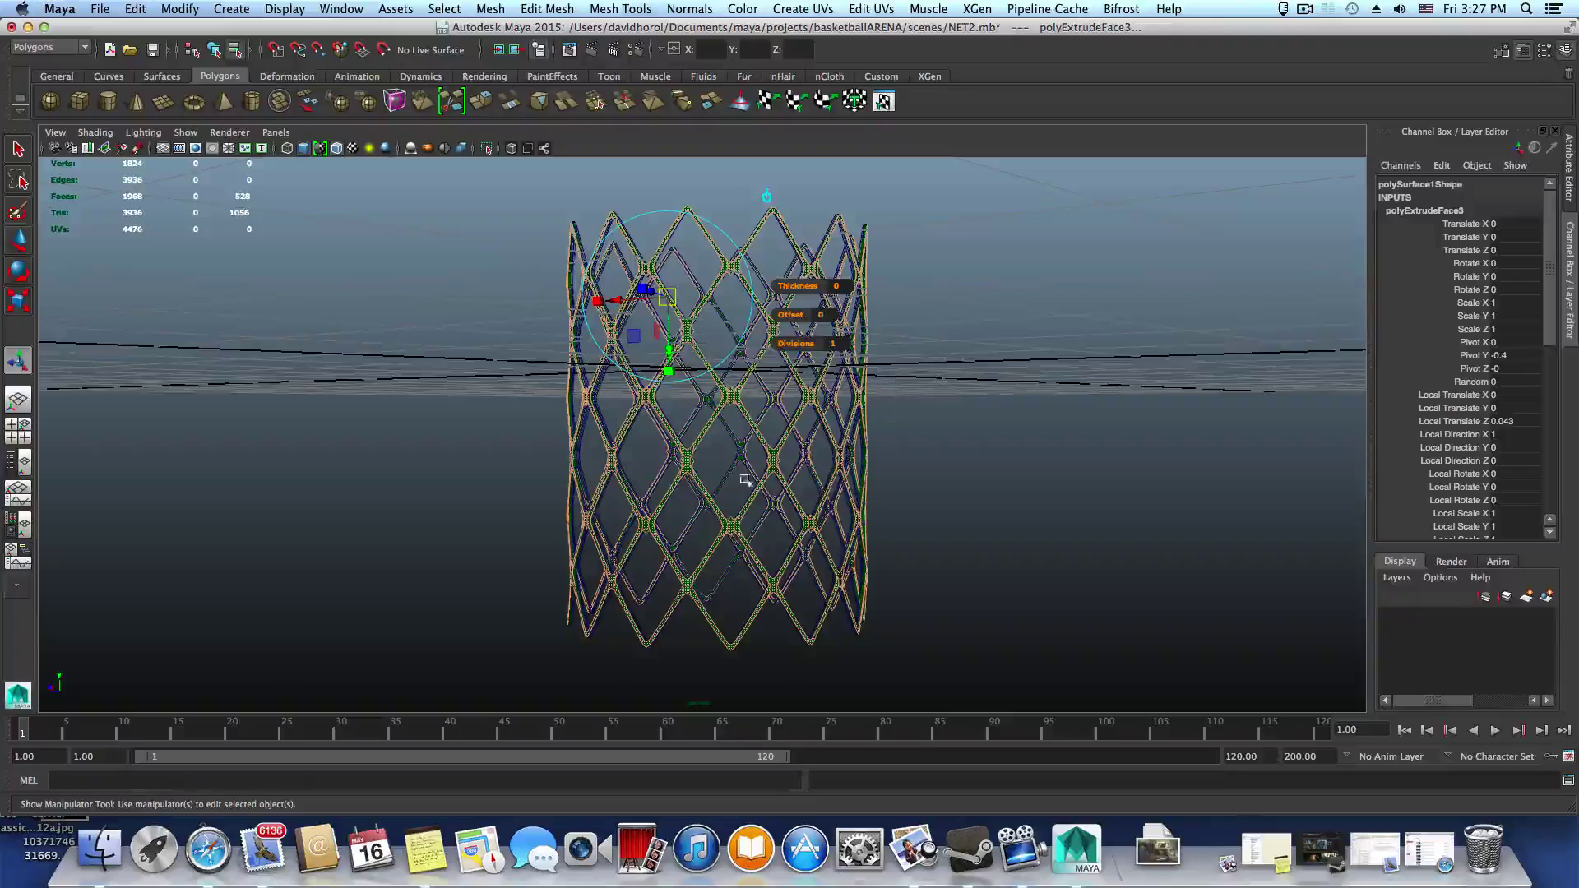
left_click_drag(744, 479, 737, 534, "alt")
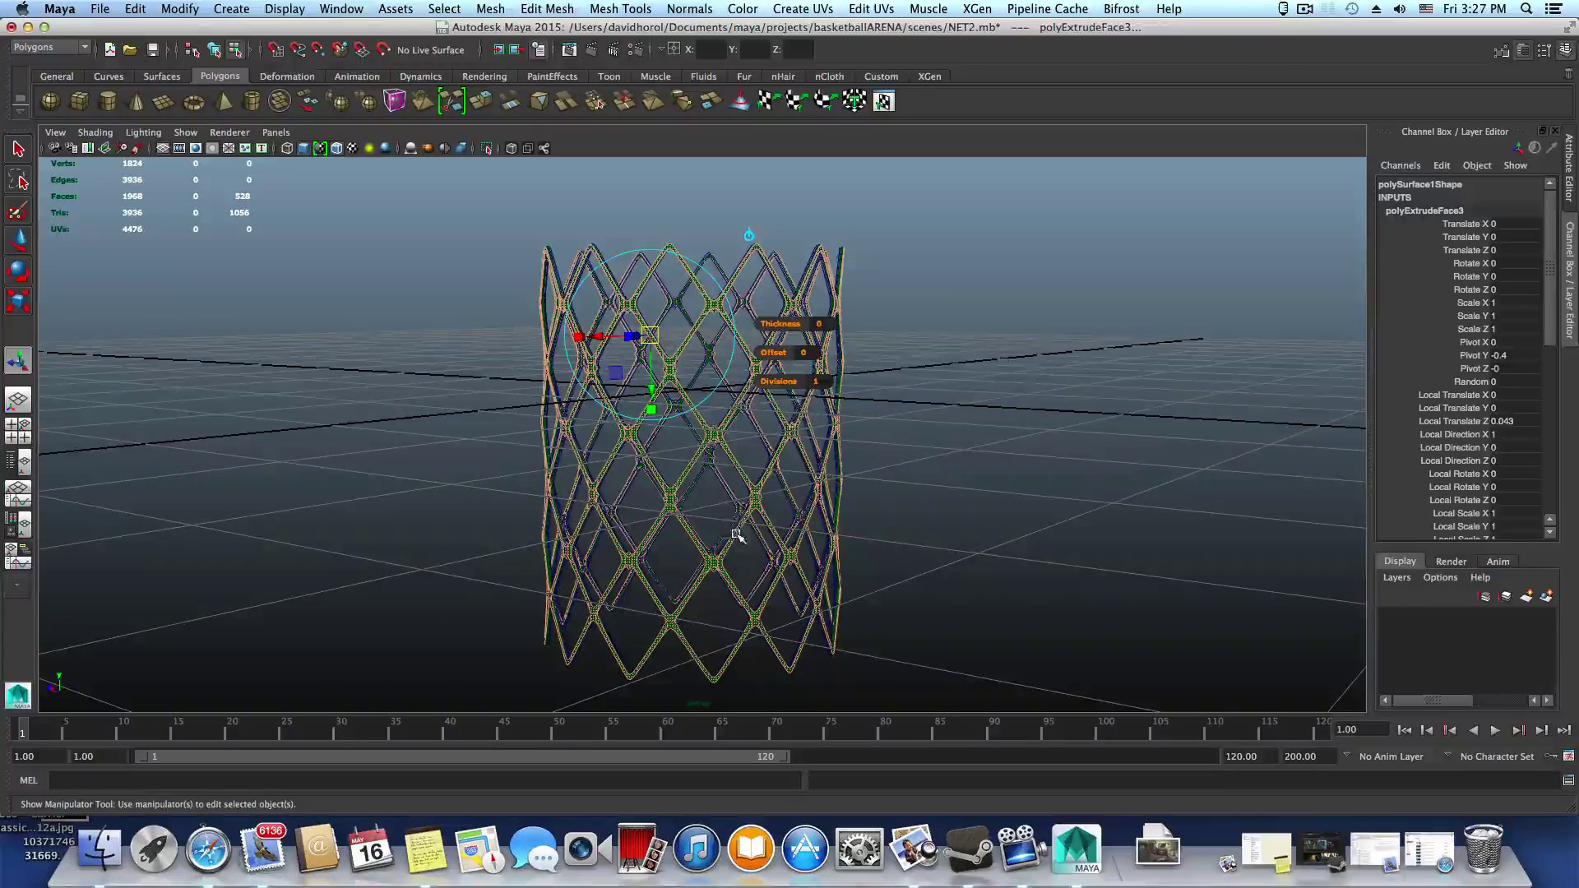
Return the net to object selection and show it in a single full-size orthographic elevation view
right_click(712, 445)
left_click(712, 478)
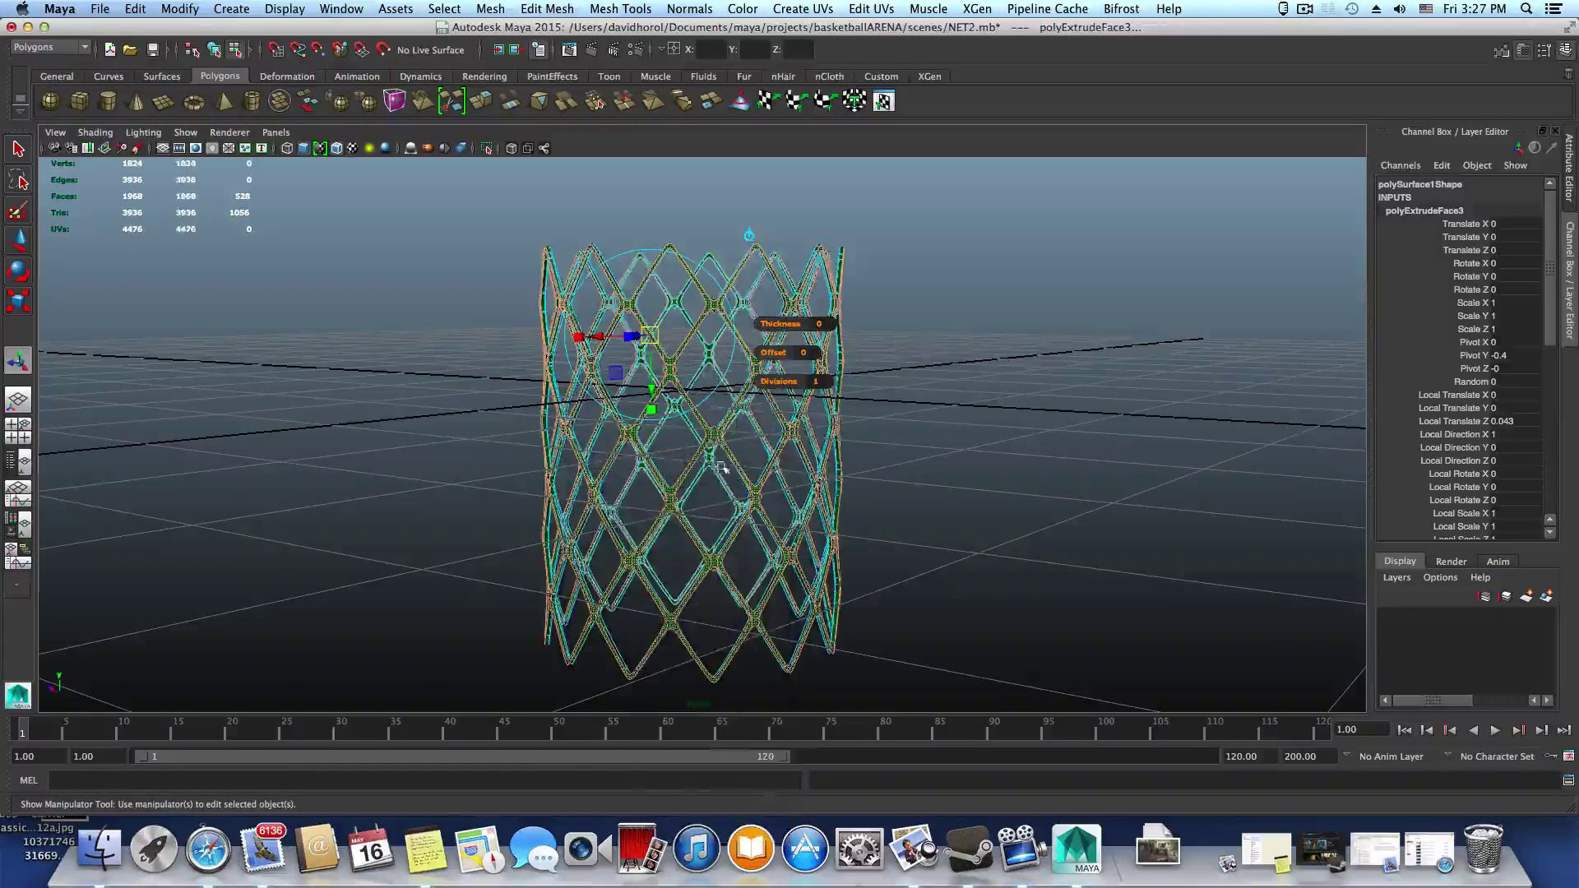
key("F8")
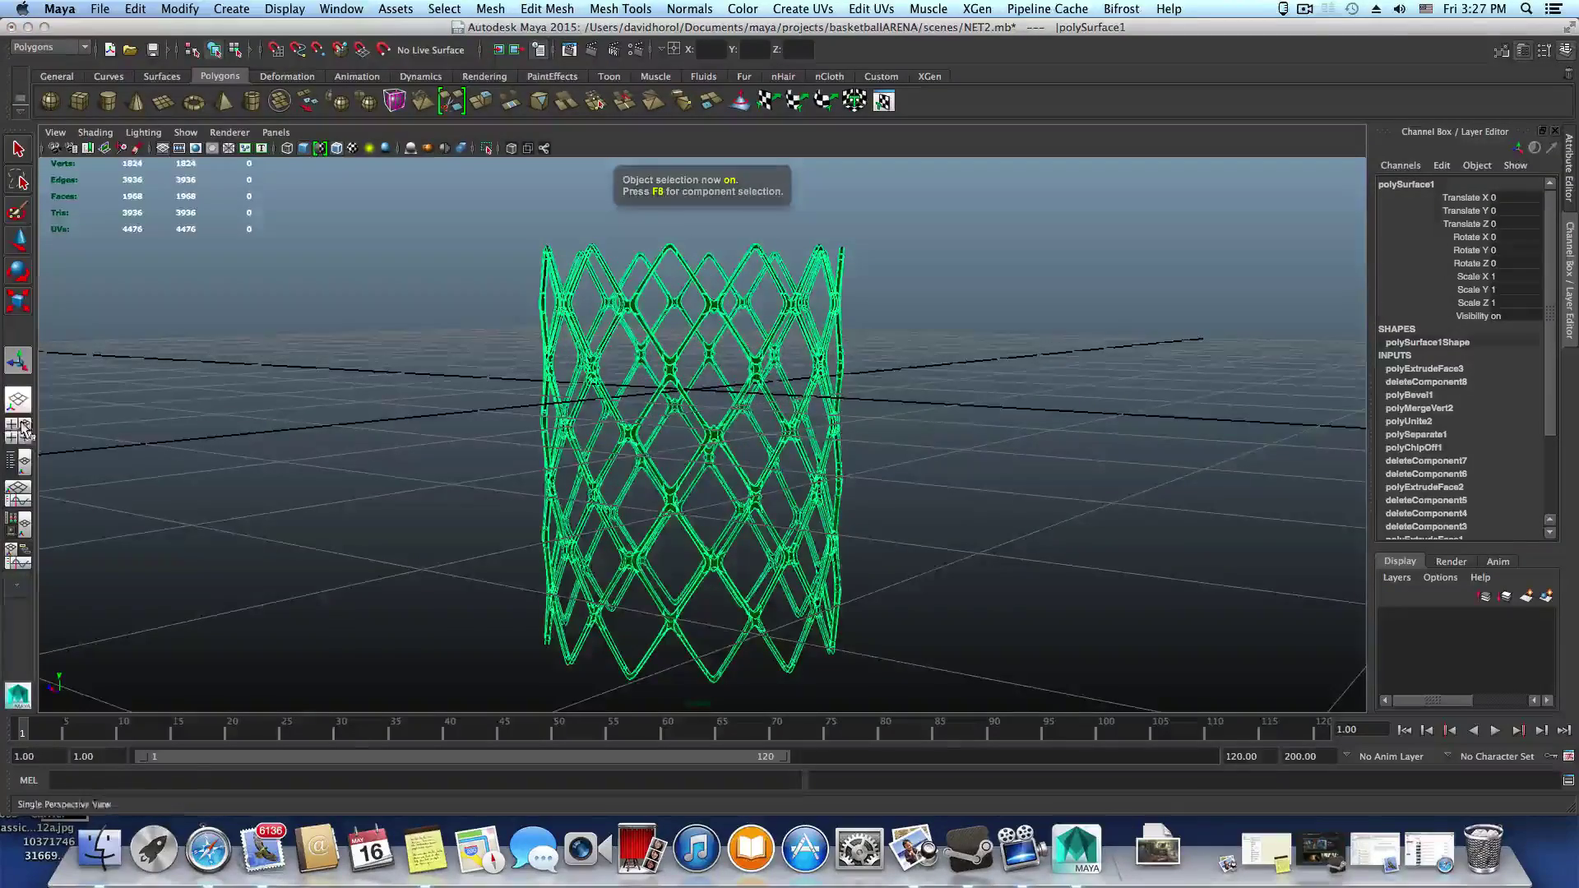
left_click(21, 426)
key("space")
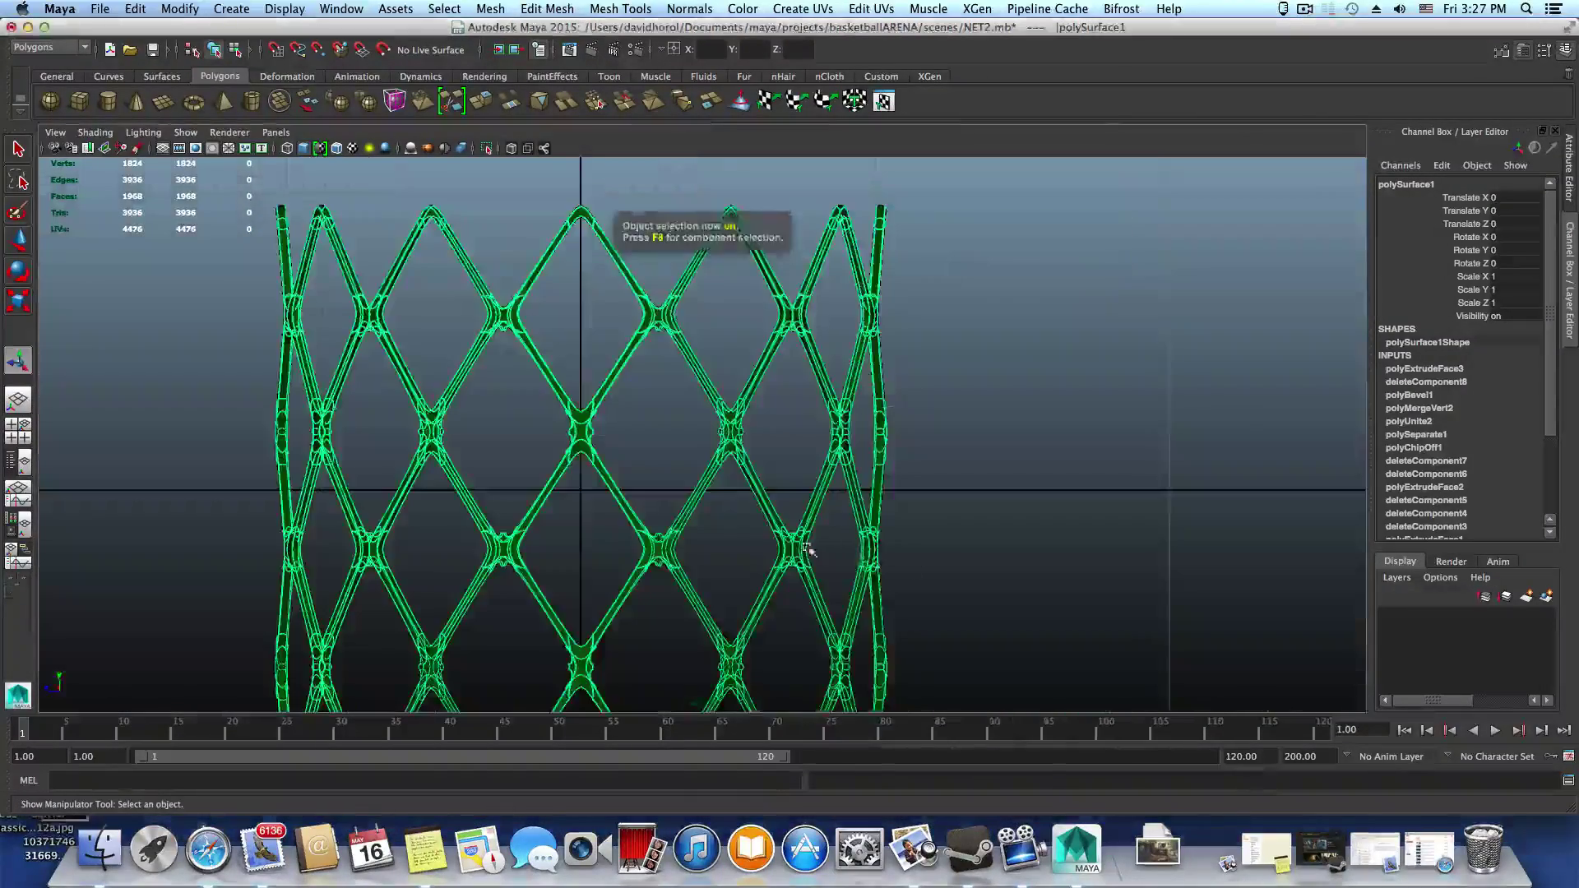
Turn off the net's smooth preview and switch it to component selection with the whole net in view
right_click_drag(806, 546, 857, 565, "alt")
middle_click_drag(771, 549, 914, 571, "alt")
key("1")
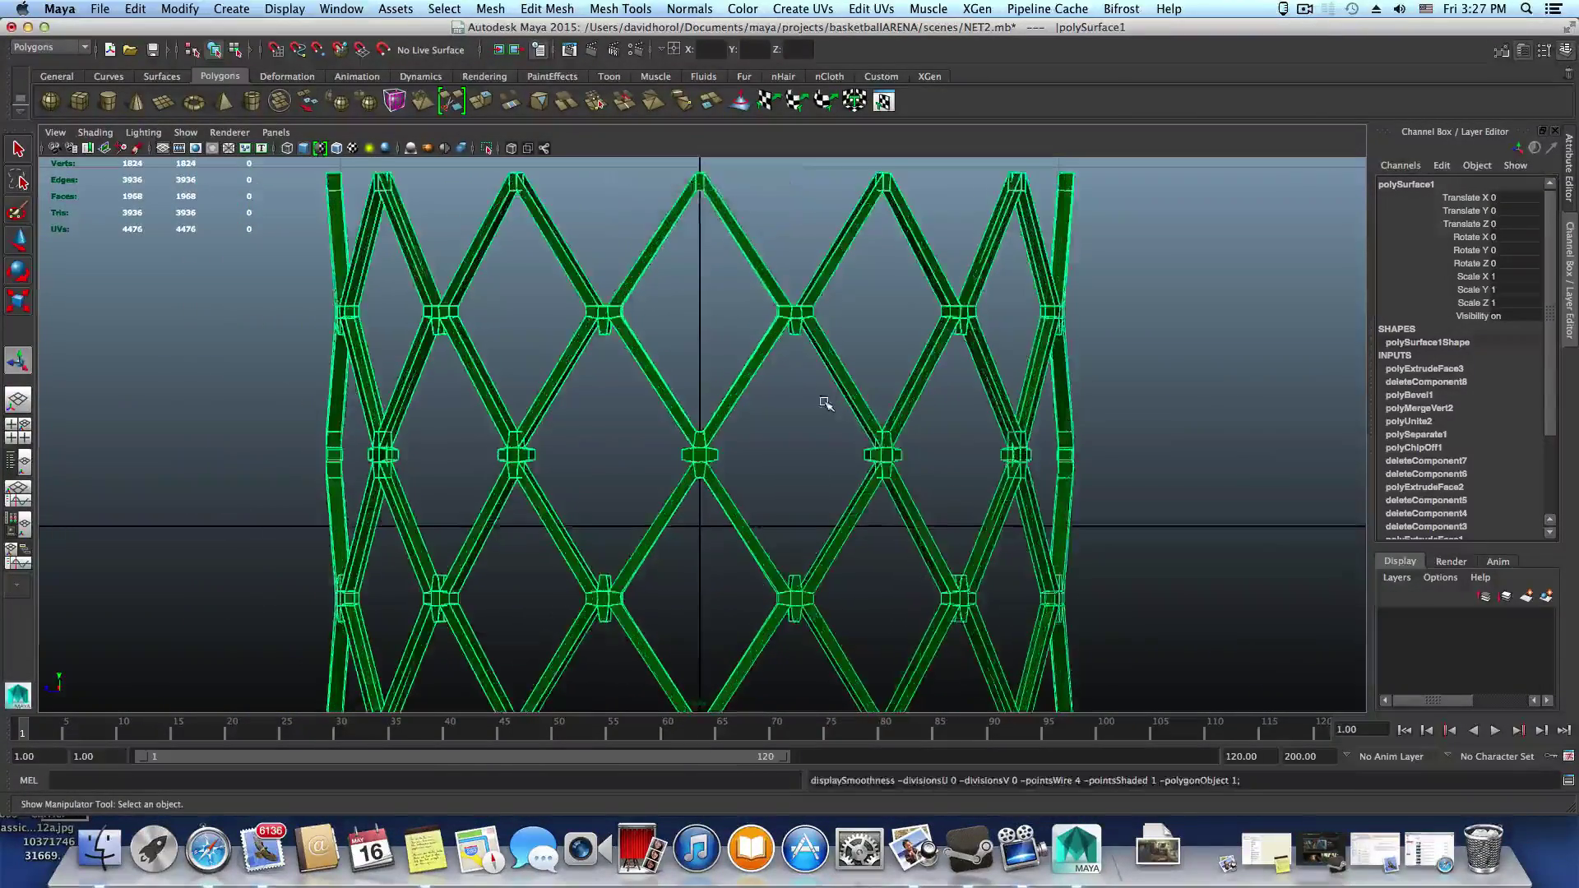
right_click_drag(842, 424, 828, 451)
scroll(429, 472, "down", 5)
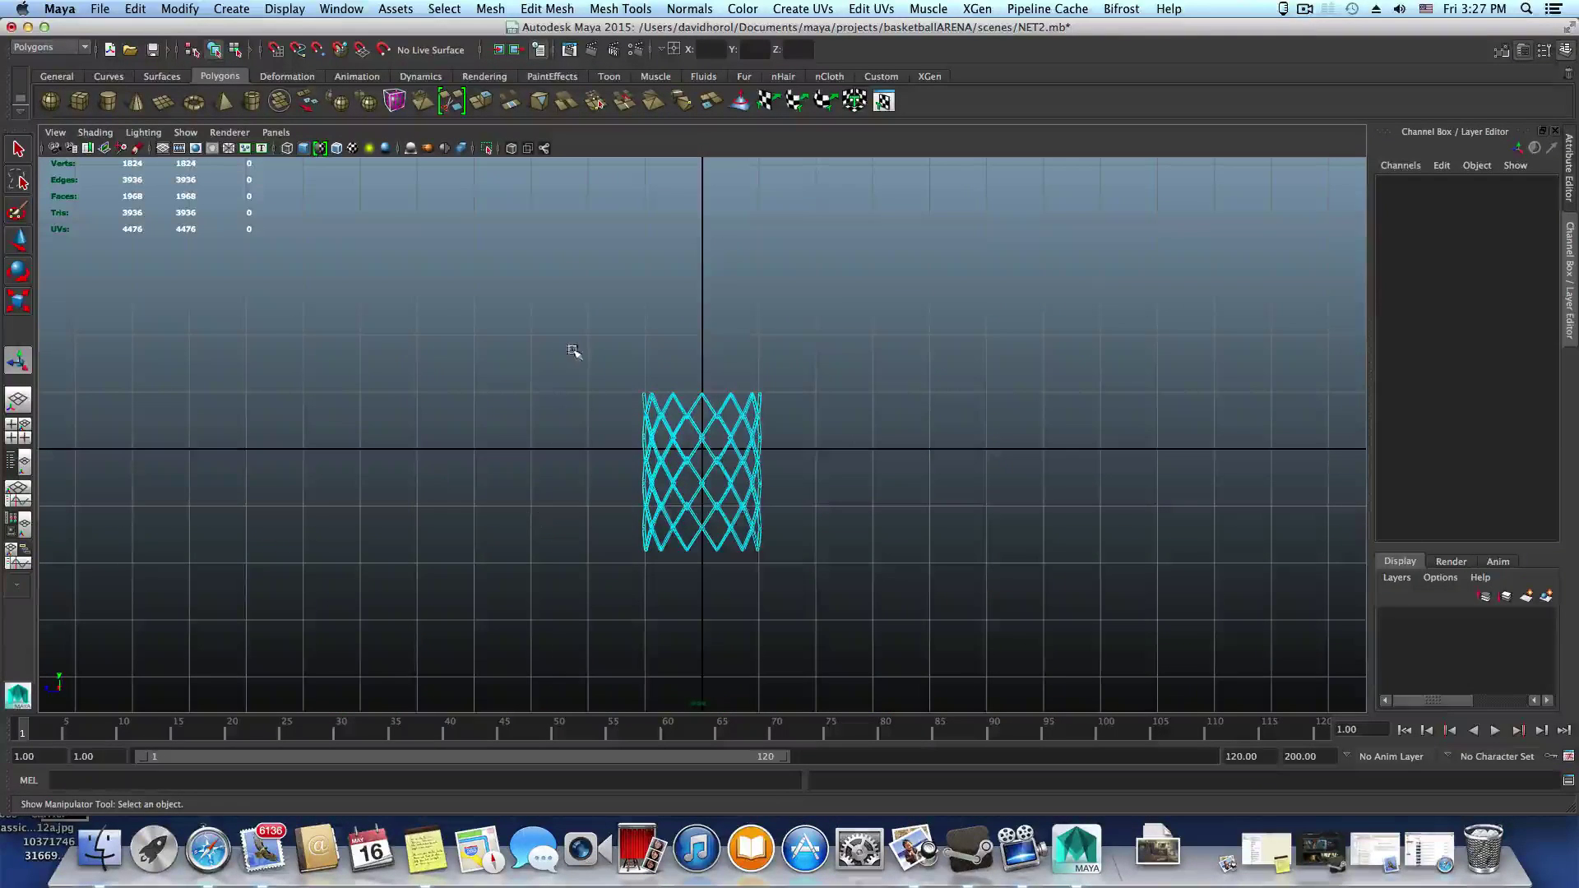
Select all the net's faces, then deselect the strand faces between knots in the top four rows
left_click_drag(573, 351, 904, 625)
scroll(828, 644, "up", 8)
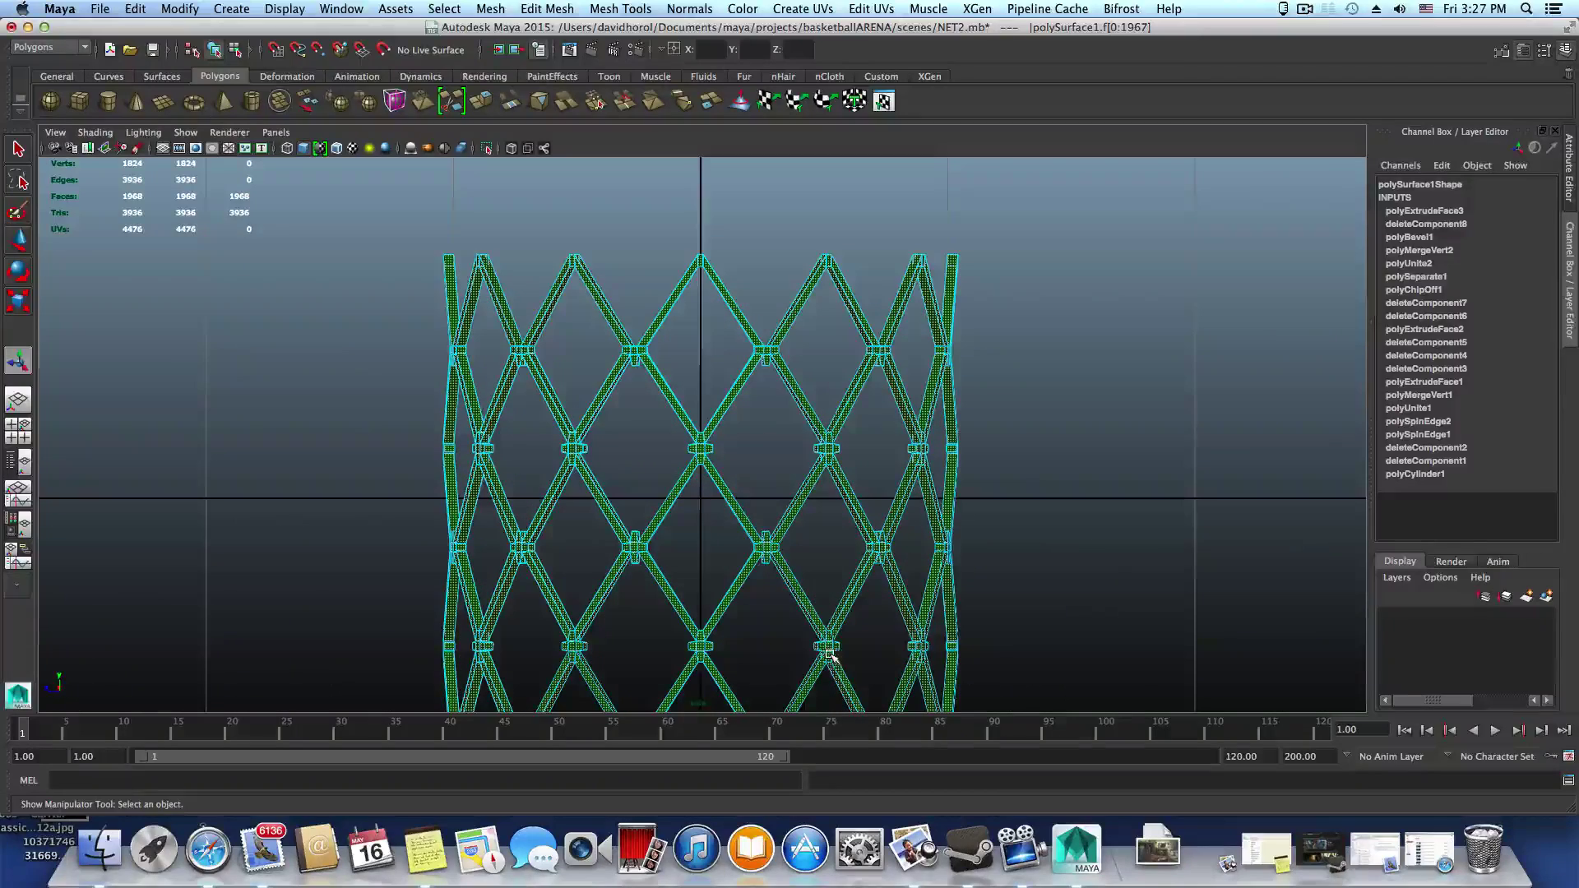
left_click_drag(884, 300, 1013, 304, "ctrl")
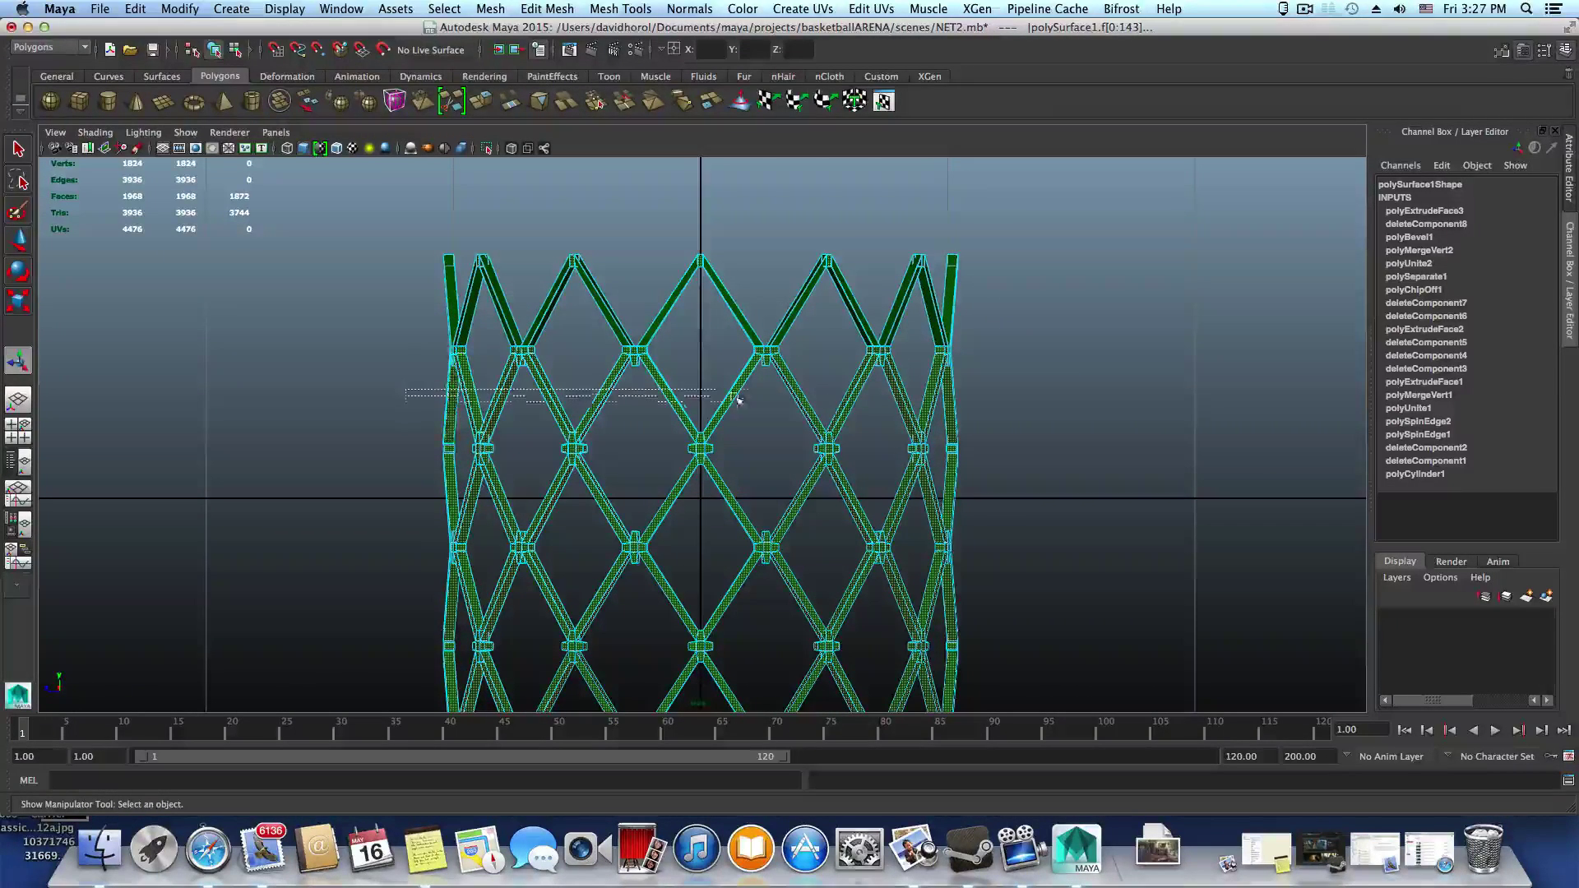
left_click_drag(737, 399, 996, 400, "ctrl")
left_click_drag(593, 495, 998, 500, "ctrl")
left_click_drag(416, 590, 998, 595, "ctrl")
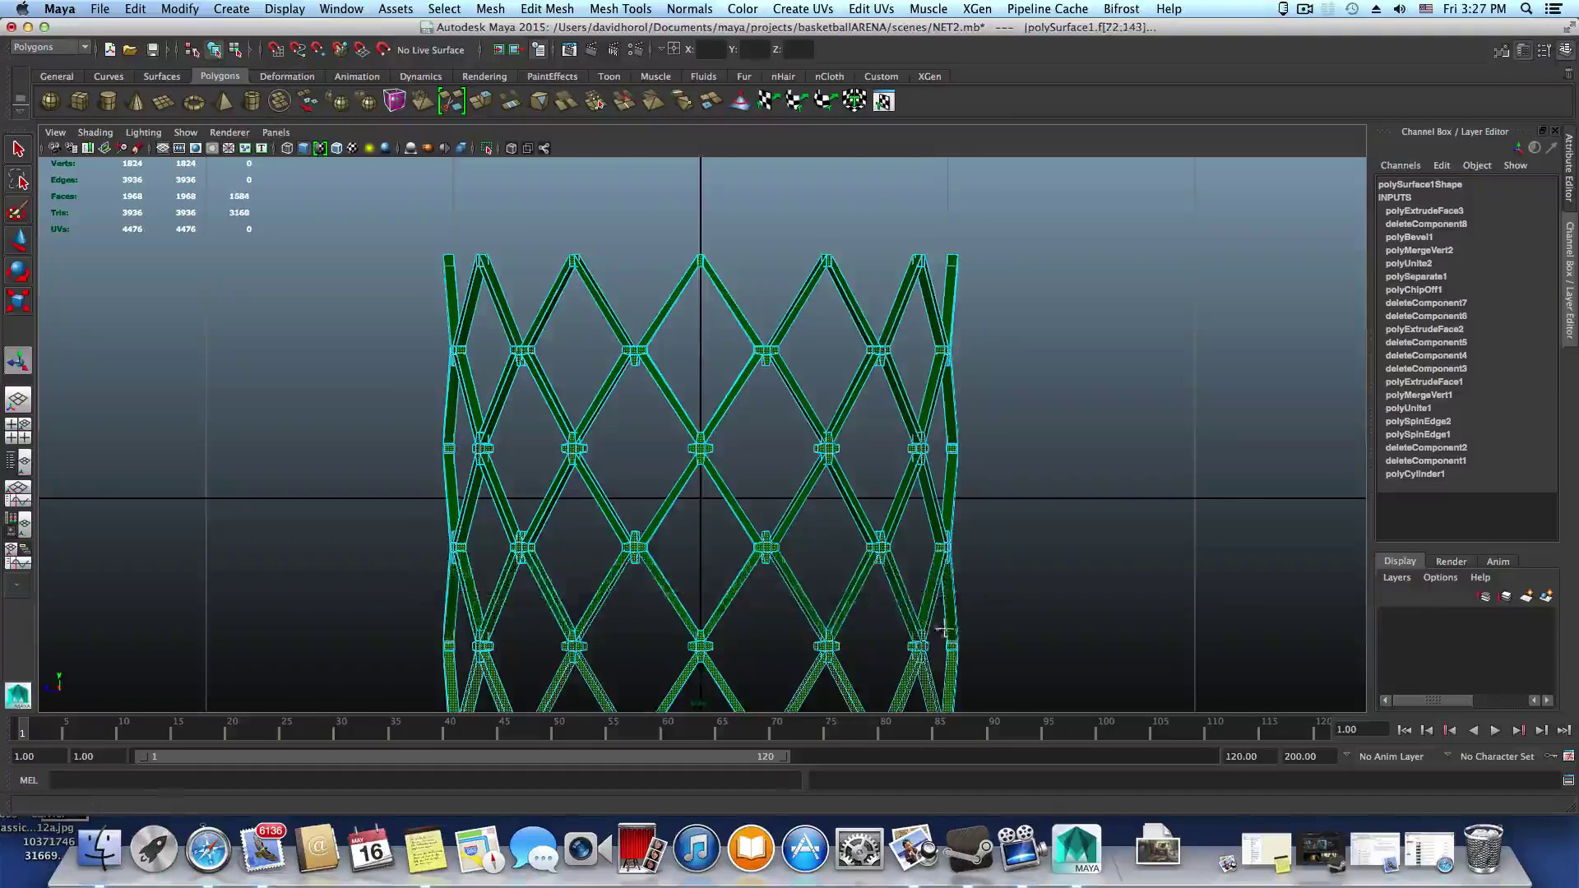
Deselect the strand faces in the remaining three lower rows so only the faces at the knots stay selected
middle_click_drag(599, 703, 600, 543, "alt")
left_click_drag(444, 531, 1004, 531, "ctrl")
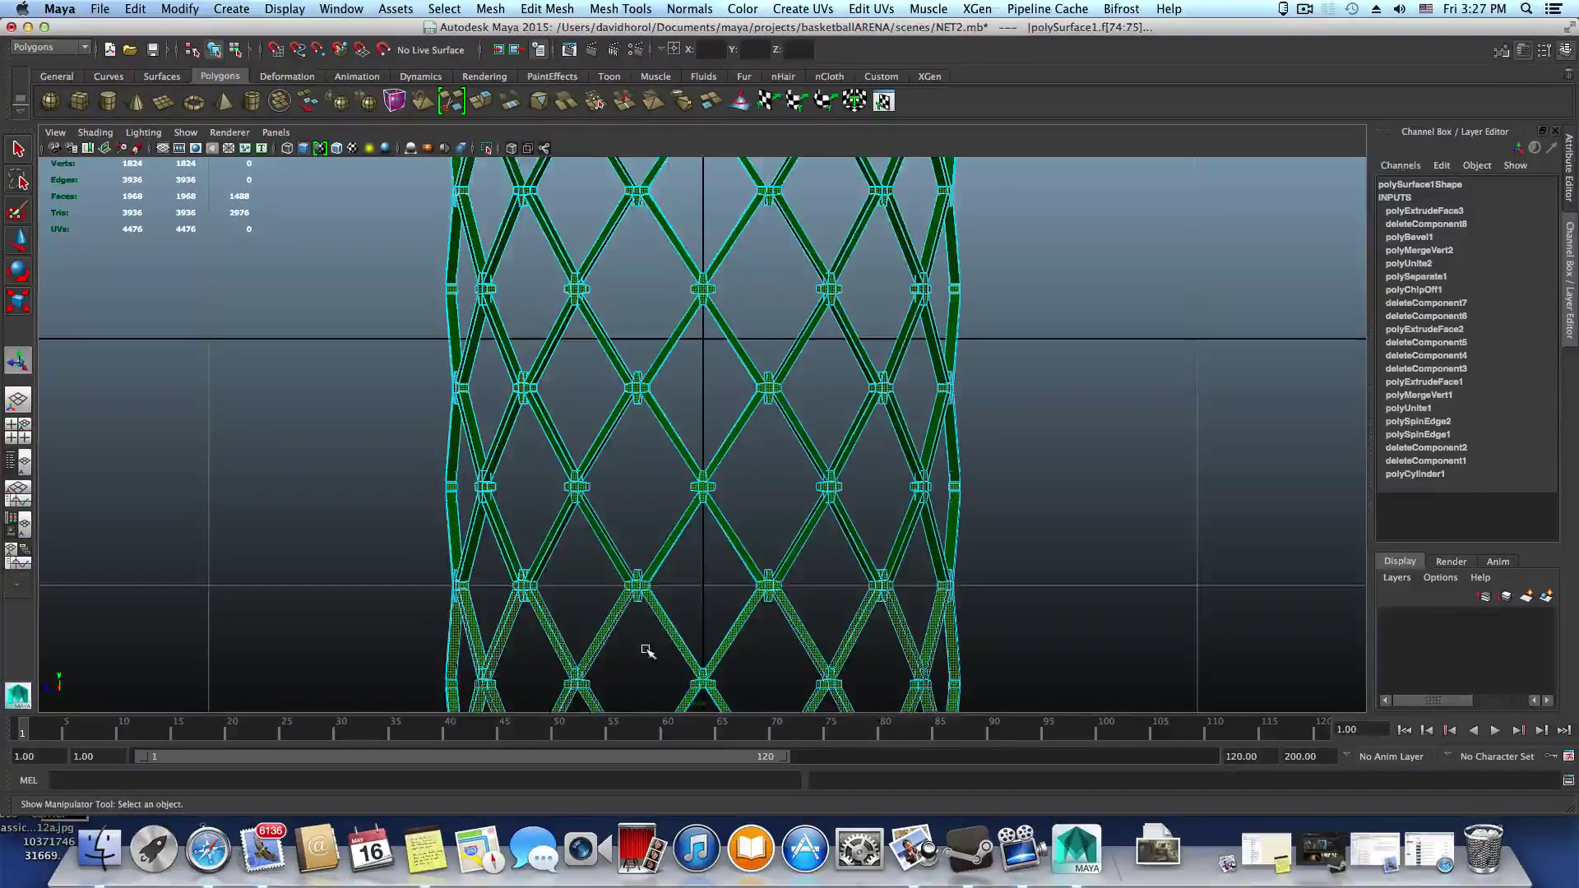
middle_click_drag(644, 644, 630, 535, "alt")
left_click_drag(1044, 543, 1044, 543, "ctrl")
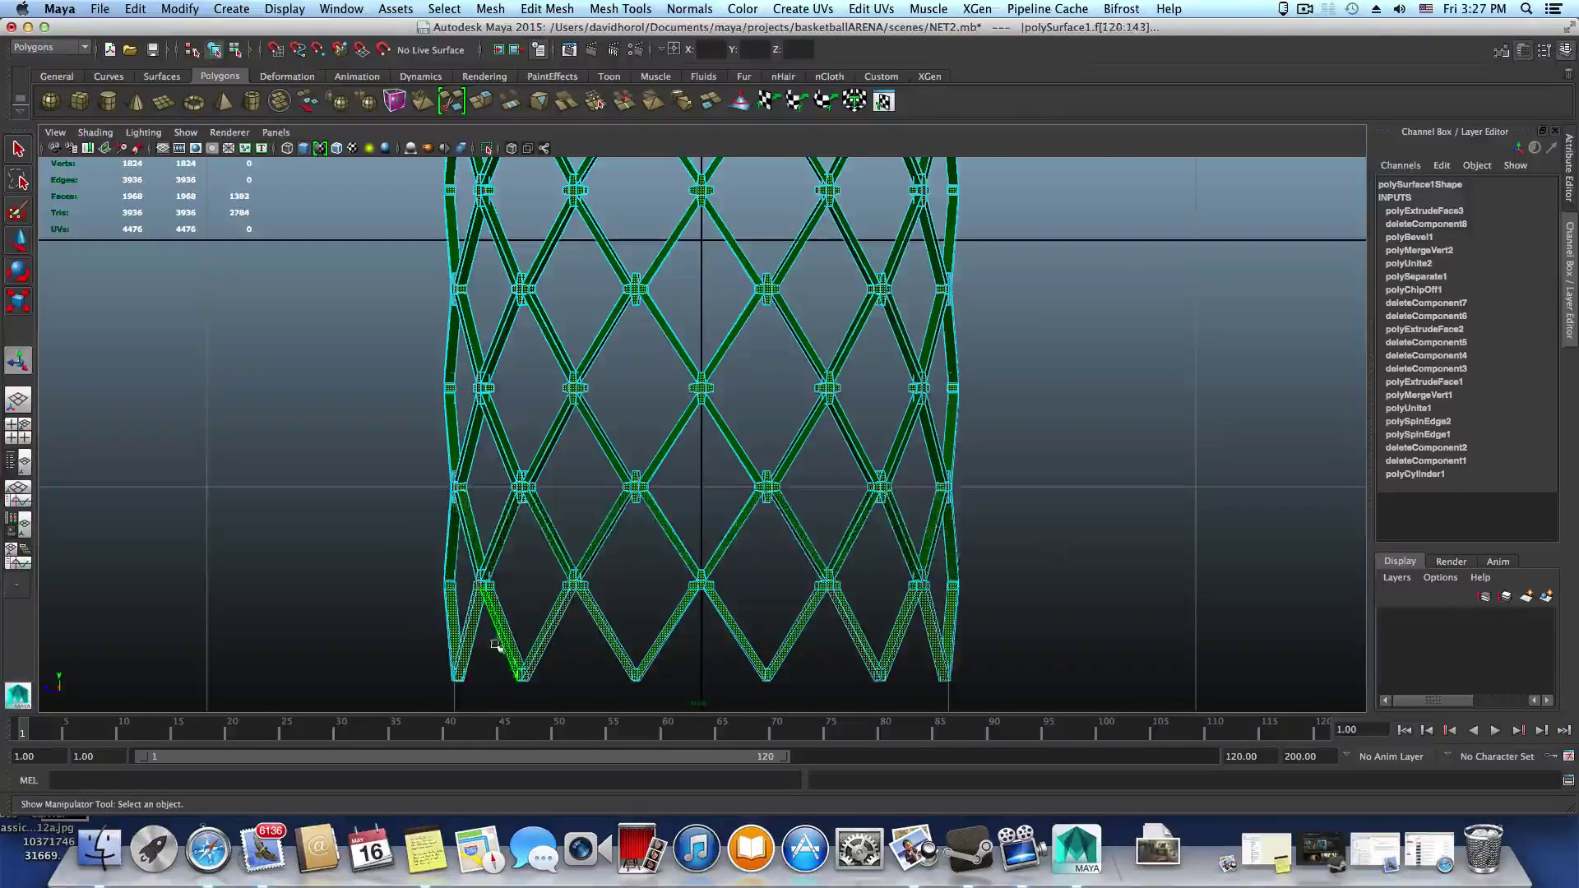
left_click_drag(517, 635, 1066, 612, "ctrl")
middle_click_drag(1049, 568, 1006, 599, "alt")
left_click(1008, 601, "alt")
middle_click_drag(981, 465, 962, 616, "alt")
middle_click_drag(909, 382, 918, 520, "alt")
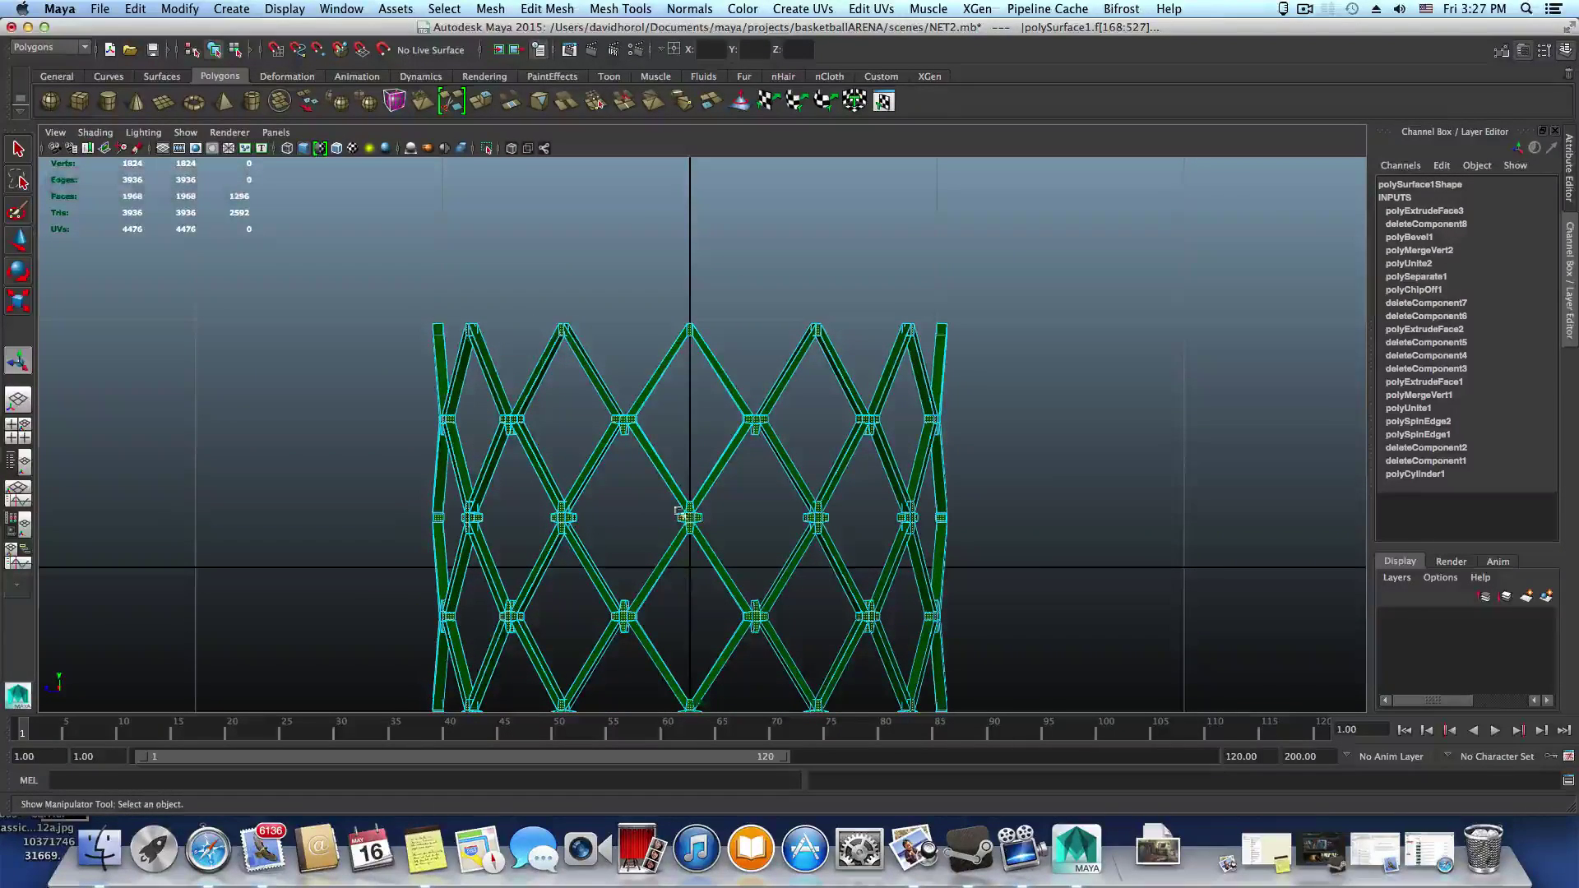
Extrude the selected knot faces outward to a Local Translate Z of 0.019 in the perspective view
key("space")
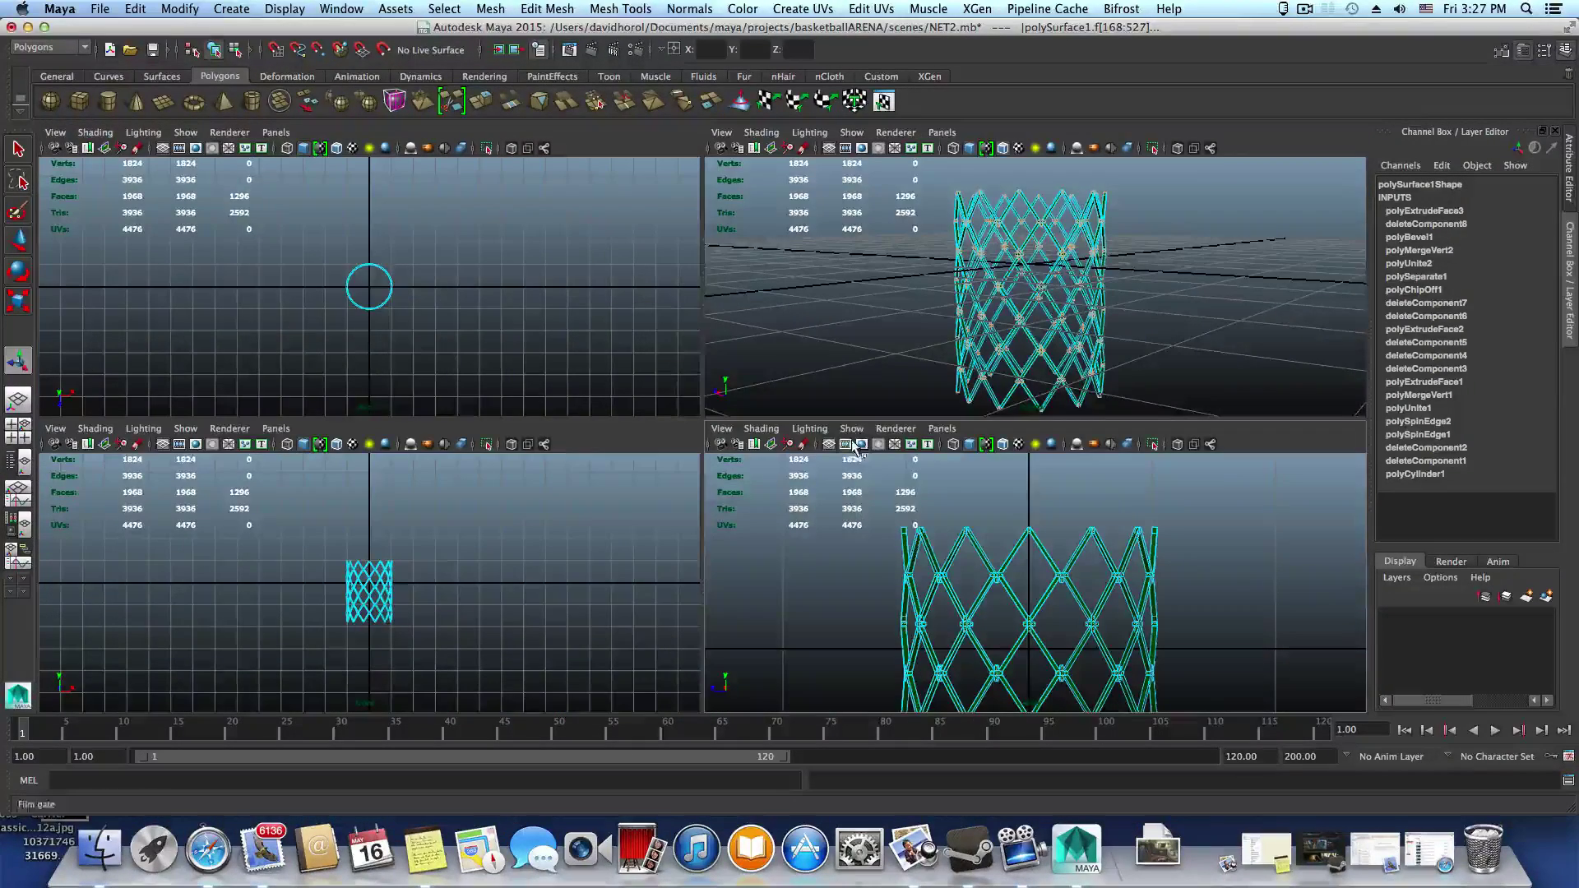
key("space")
left_click_drag(878, 405, 878, 490, "alt")
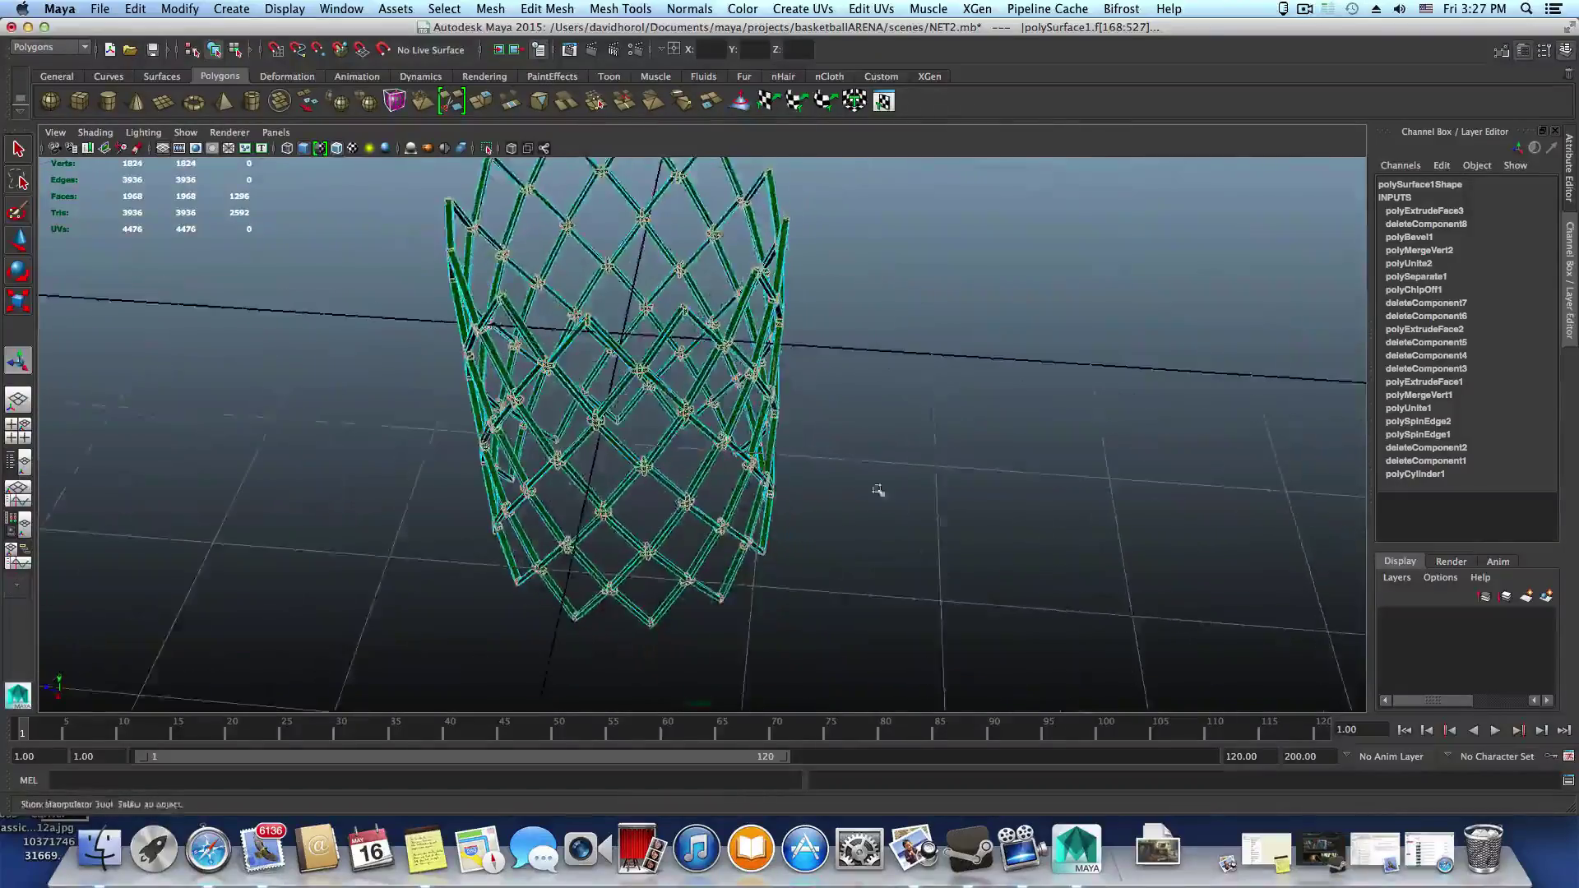
right_click_drag(877, 490, 1311, 595, "alt")
left_click_drag(1048, 497, 760, 295, "alt")
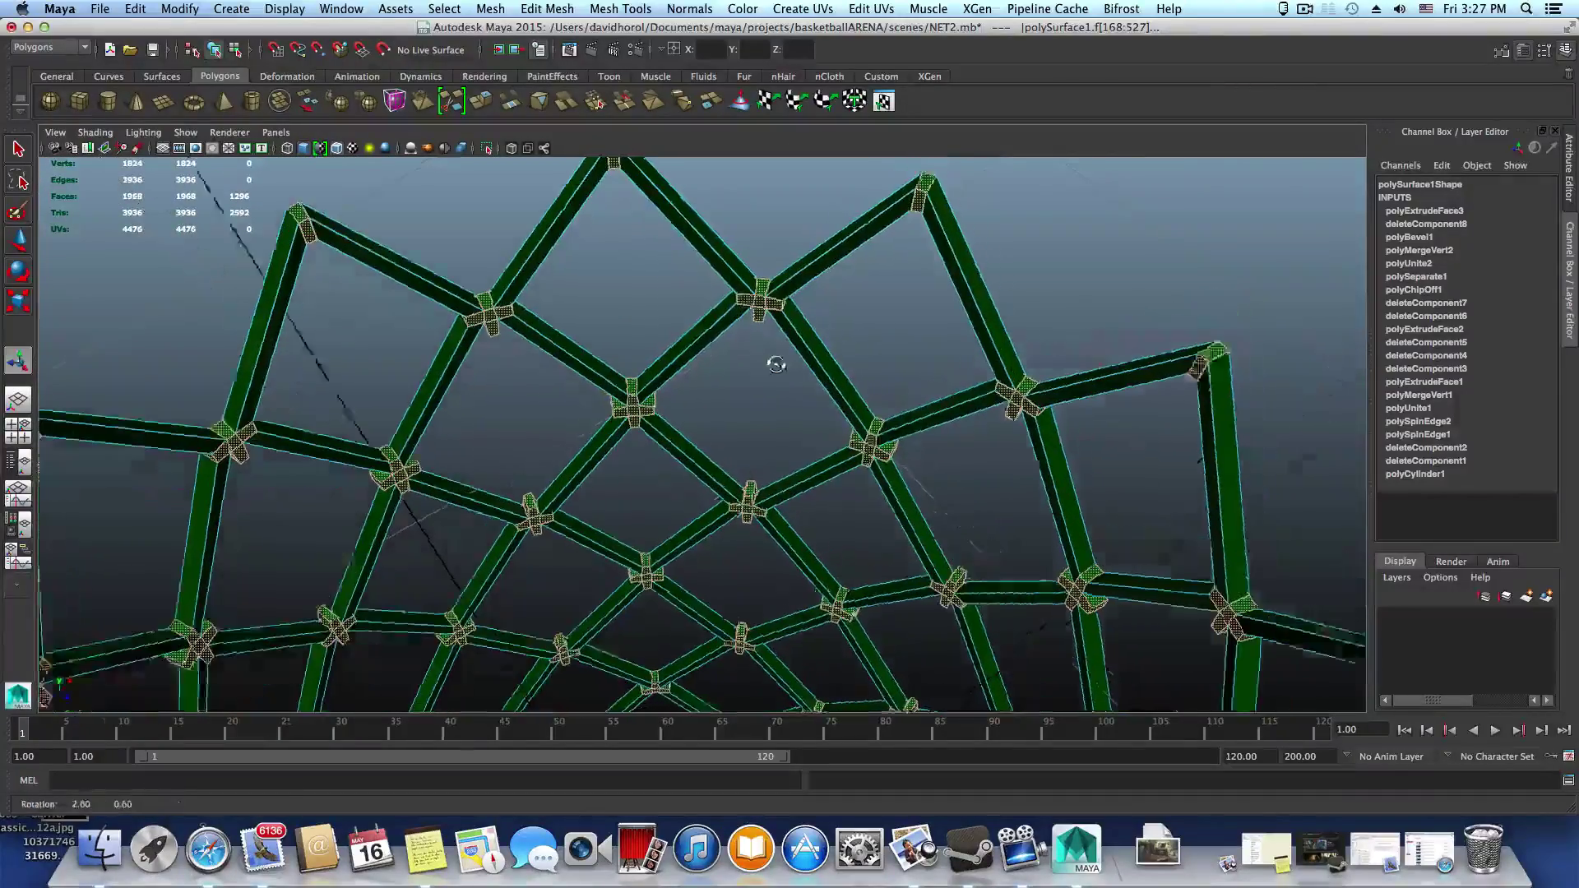
left_click_drag(775, 356, 855, 378, "alt")
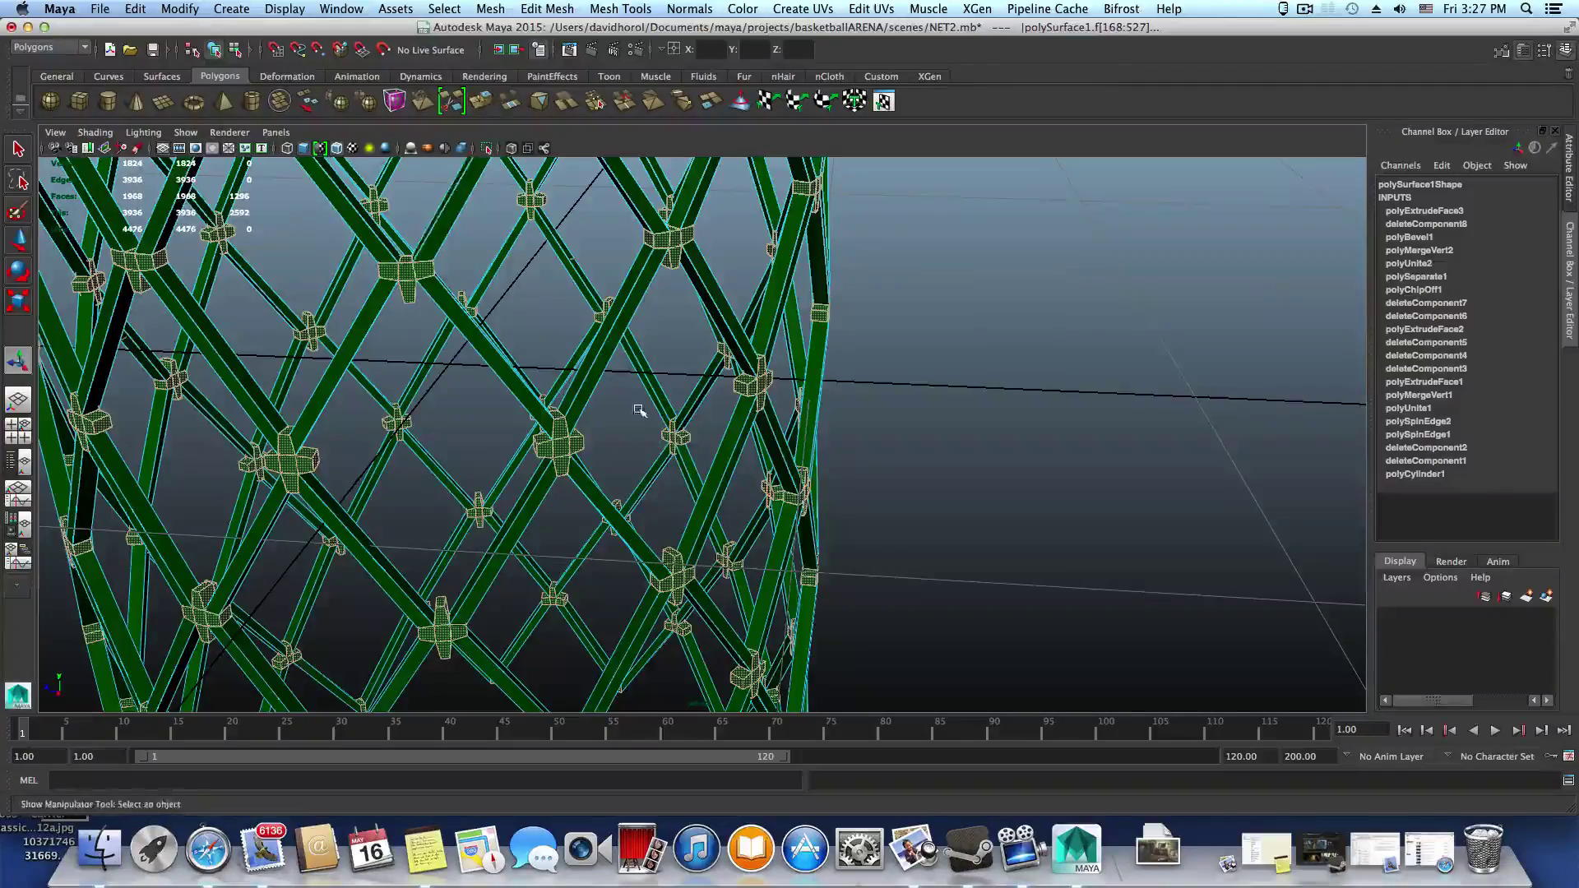
key("ctrl+e")
left_click_drag(639, 410, 833, 444, "alt")
left_click_drag(726, 481, 658, 495, "alt")
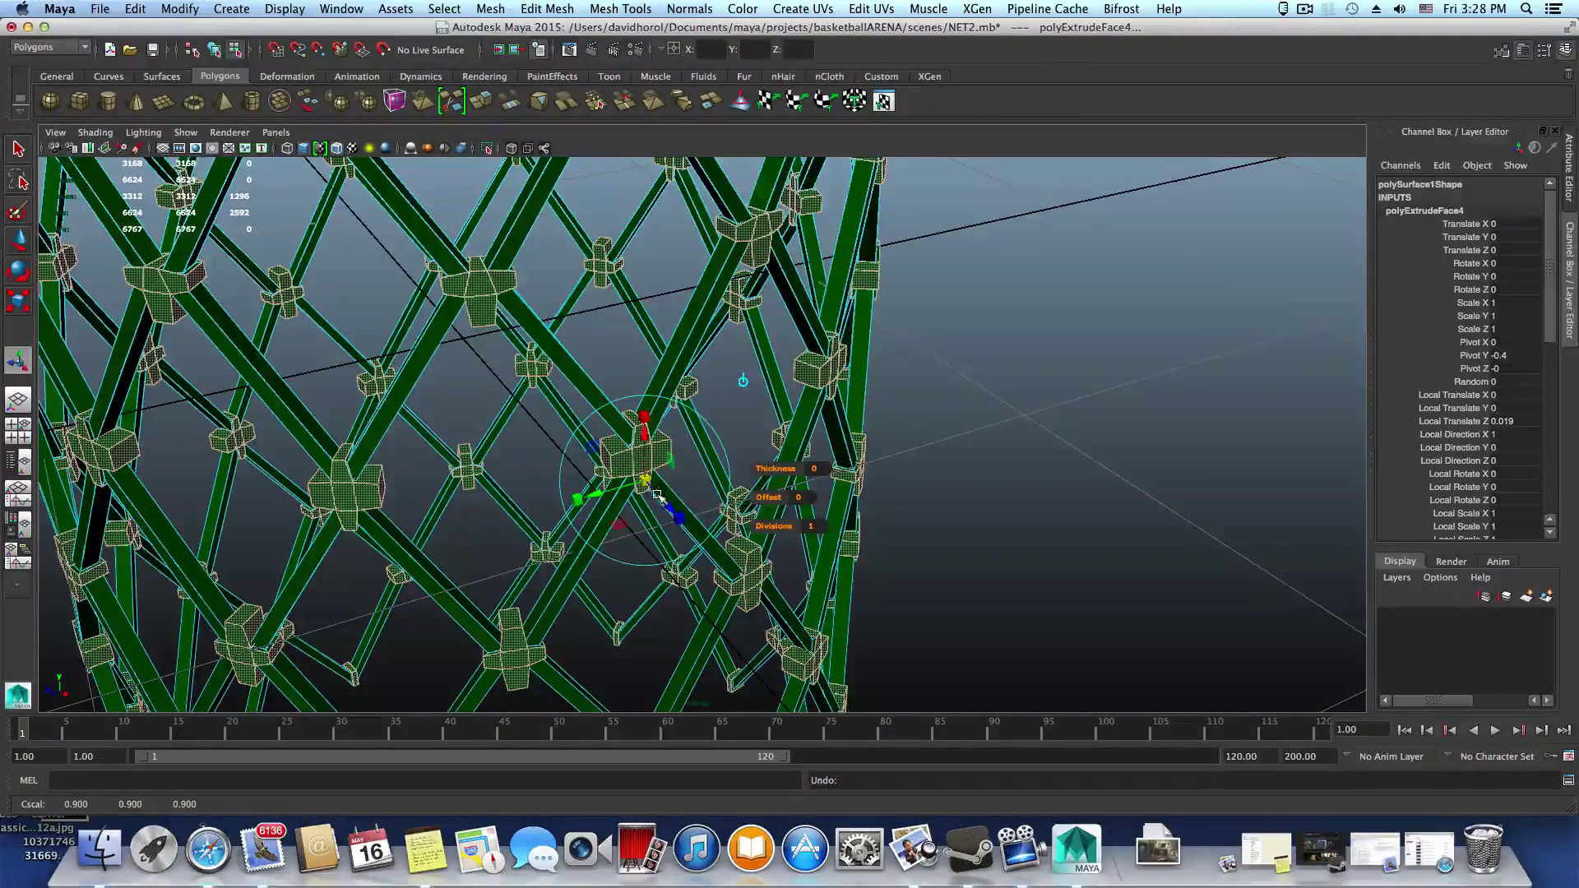
Preview the net smoothed in object selection and examine the thickened knots from several angles
key("F8")
scroll(659, 498, "down", 6)
key("3")
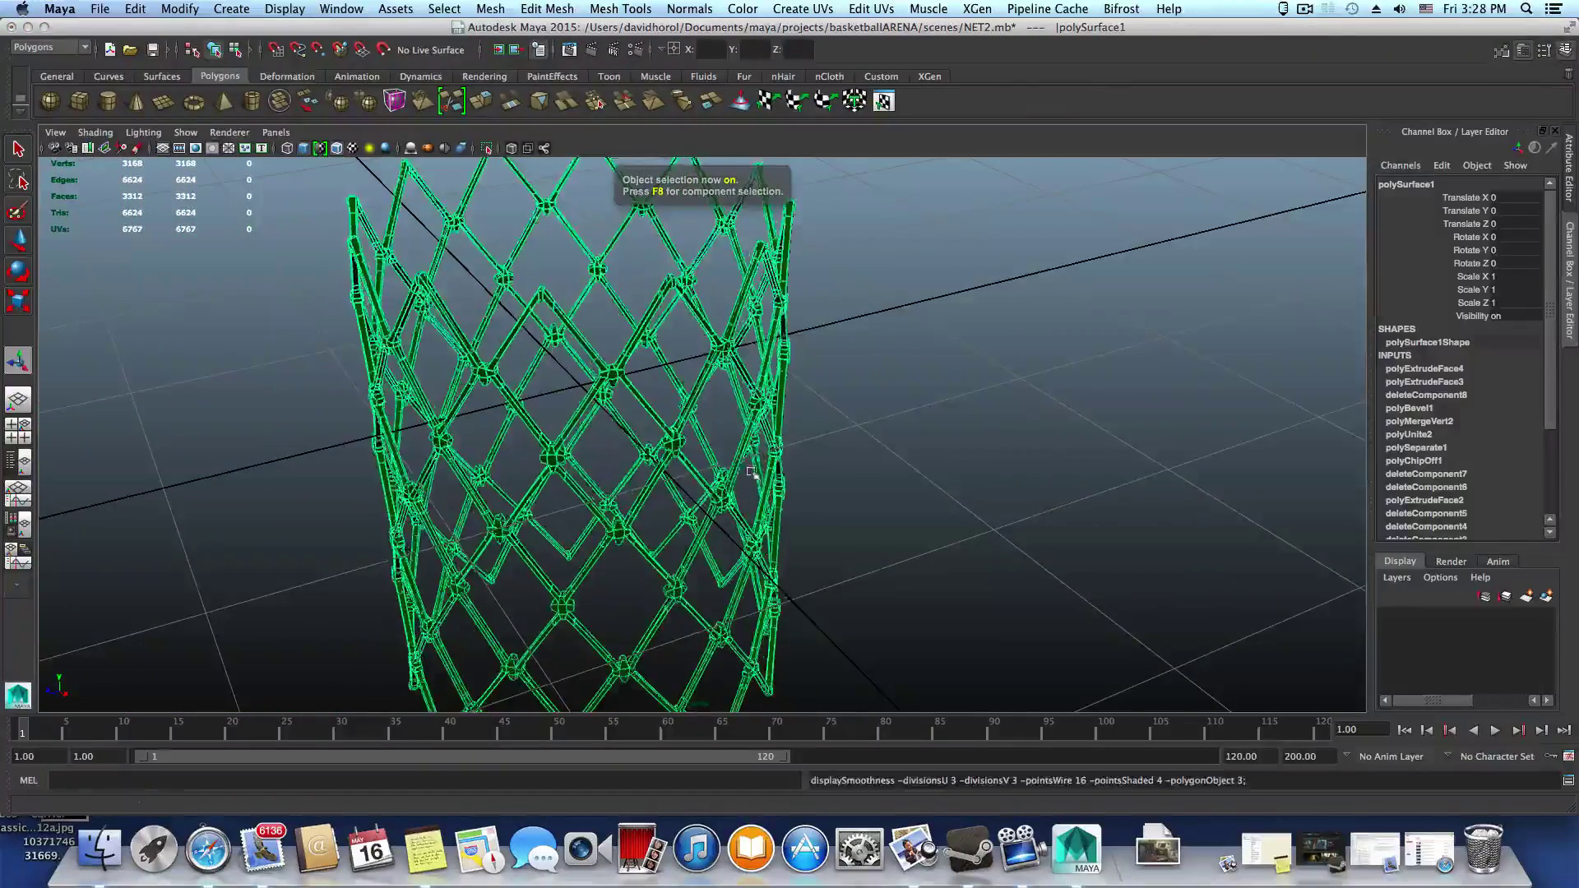
left_click(853, 479)
left_click_drag(854, 479, 810, 478, "alt")
scroll(736, 551, "down", 3)
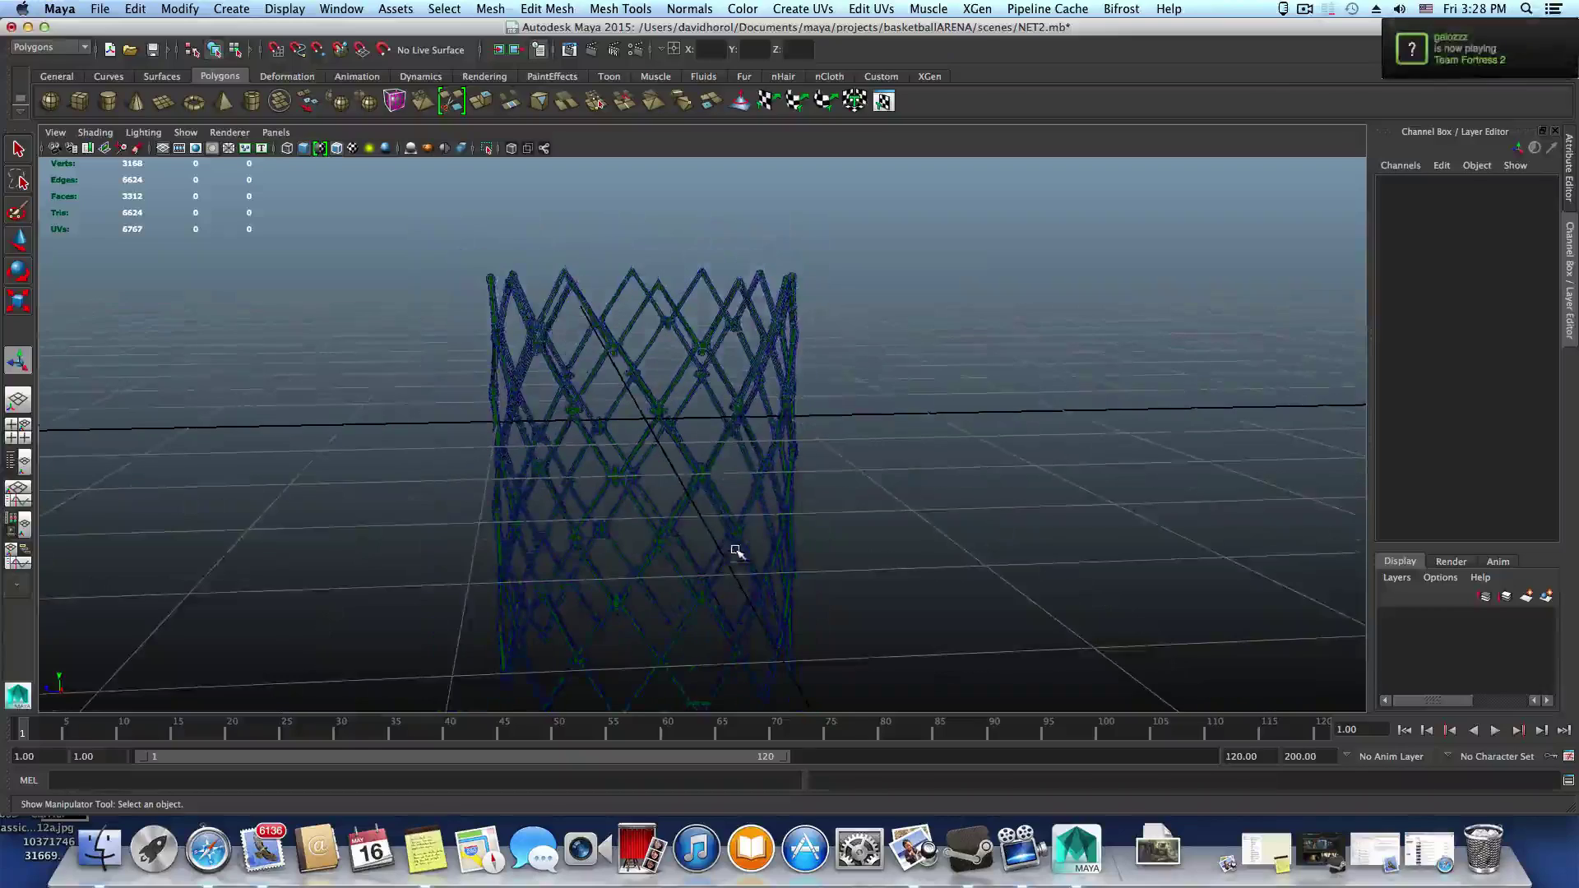
left_click_drag(542, 484, 635, 500, "alt")
left_click(639, 524)
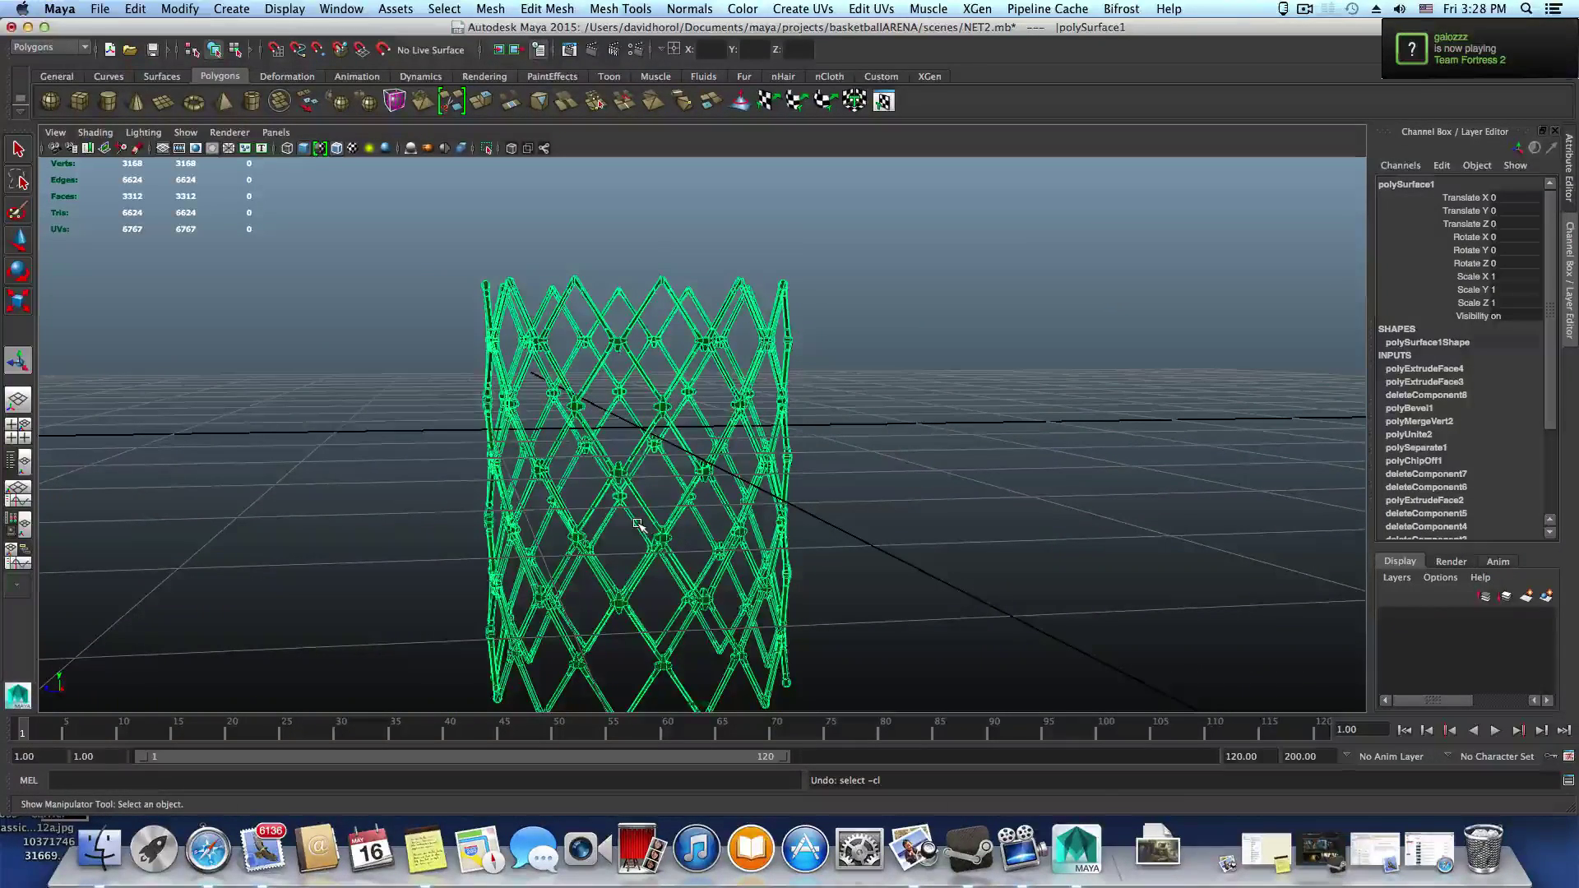
Undo the smooth preview, the knot extrusion and the latest row deselections
key("F8")
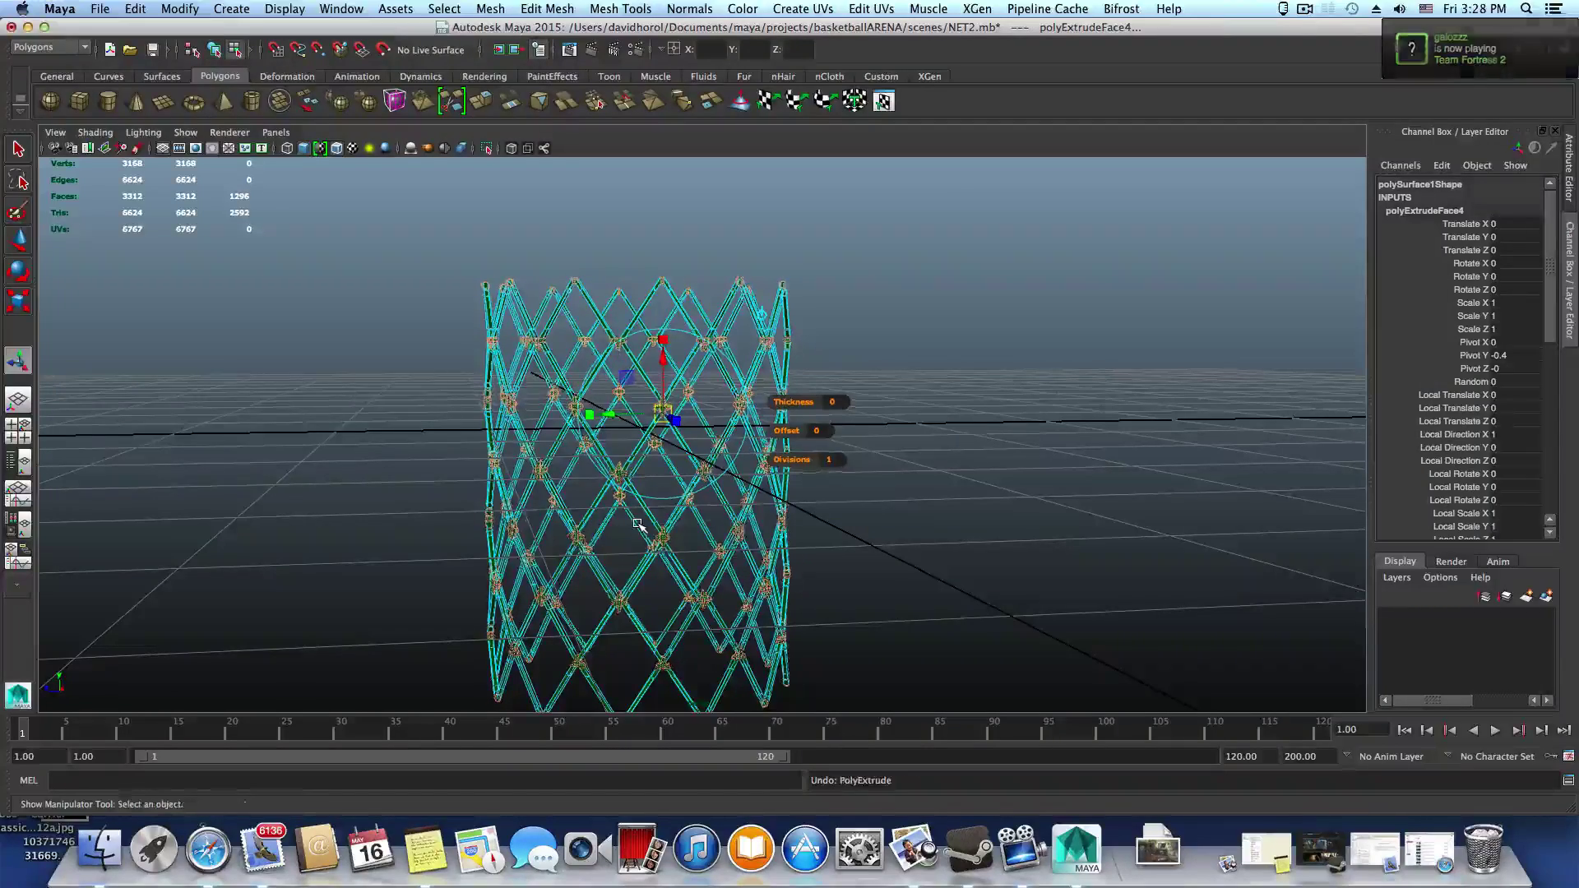
key("ctrl+z")
key("ctrl+z")
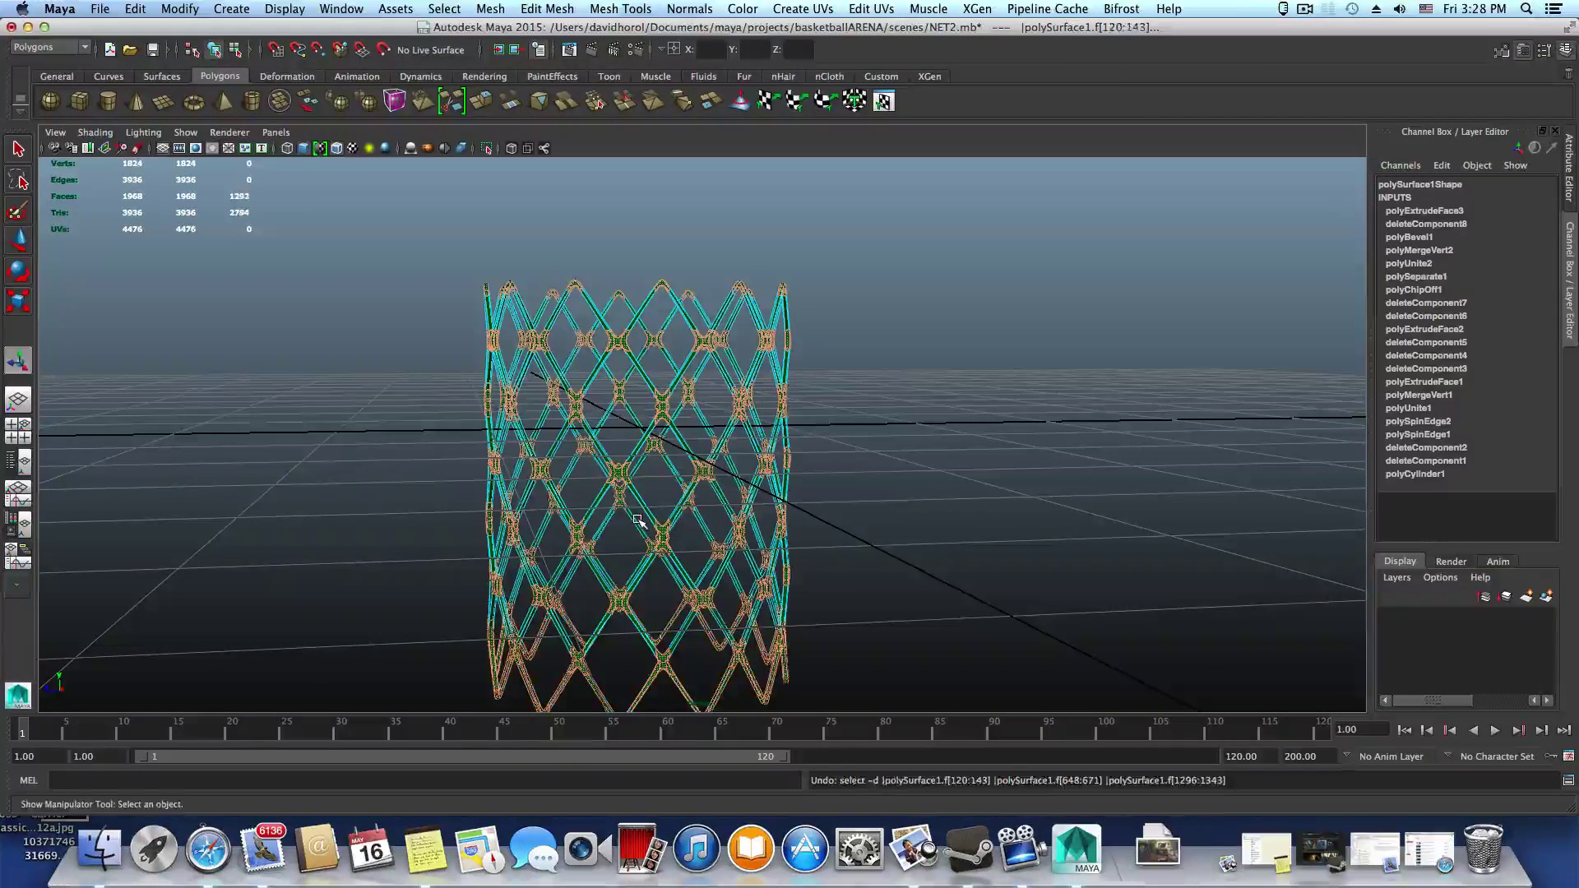
key("ctrl+z")
key("ctrl+z")
left_click_drag(656, 483, 722, 540, "alt")
right_click_drag(601, 492, 843, 521, "alt")
Undo the remaining face selections and the earlier strand extrusion to return to the flat, unsmoothed net
key("ctrl+z")
key("ctrl+z")
key("ctrl+z")
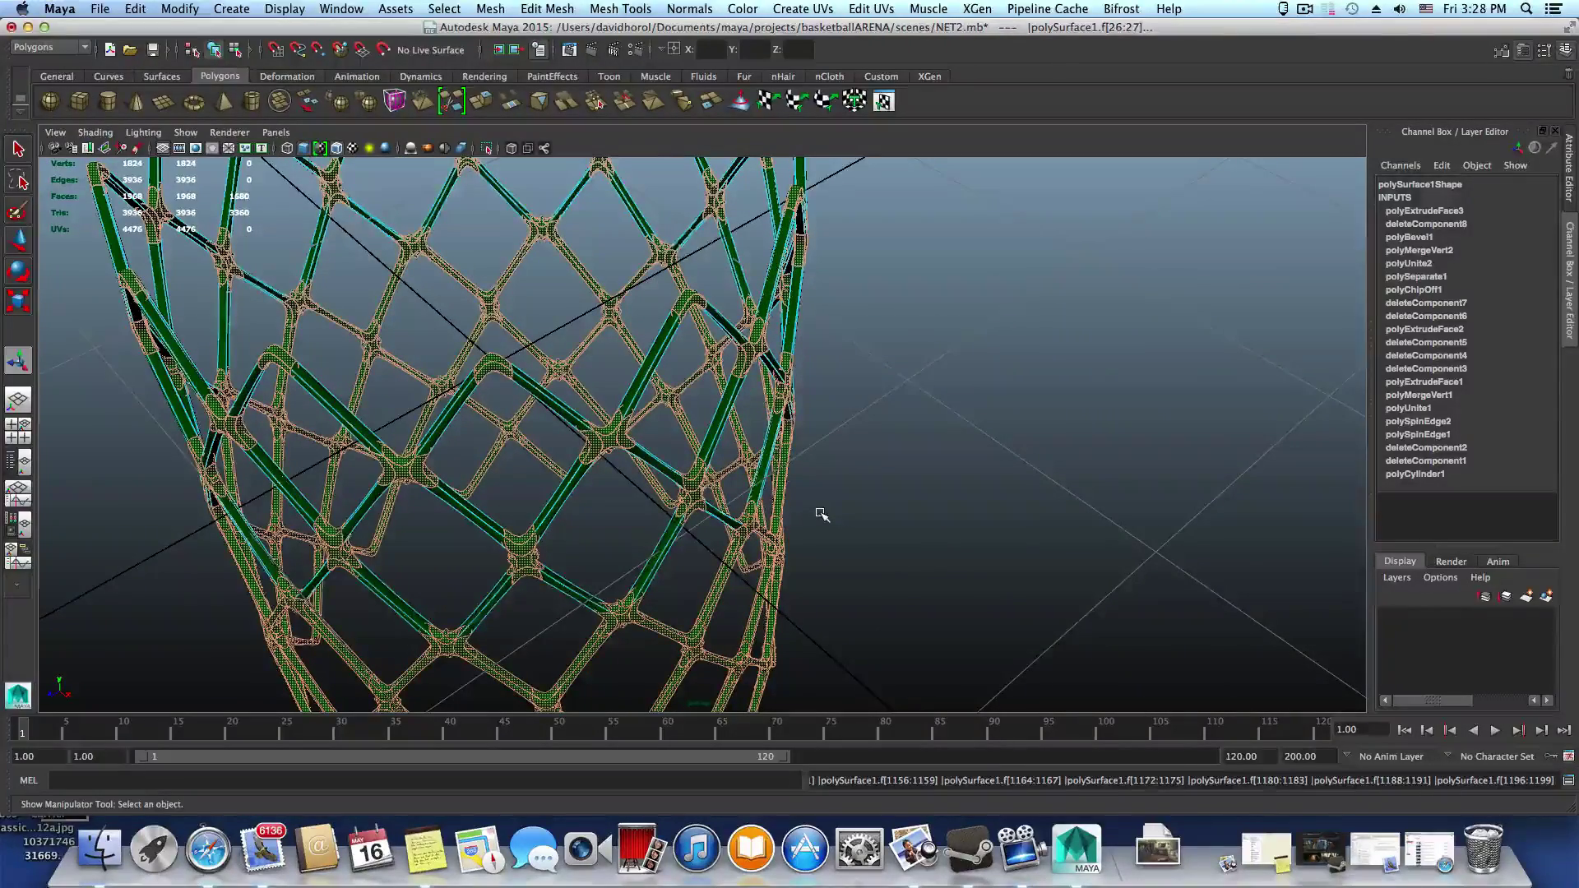
key("ctrl+z")
key("ctrl+z")
key("ctrl+z")
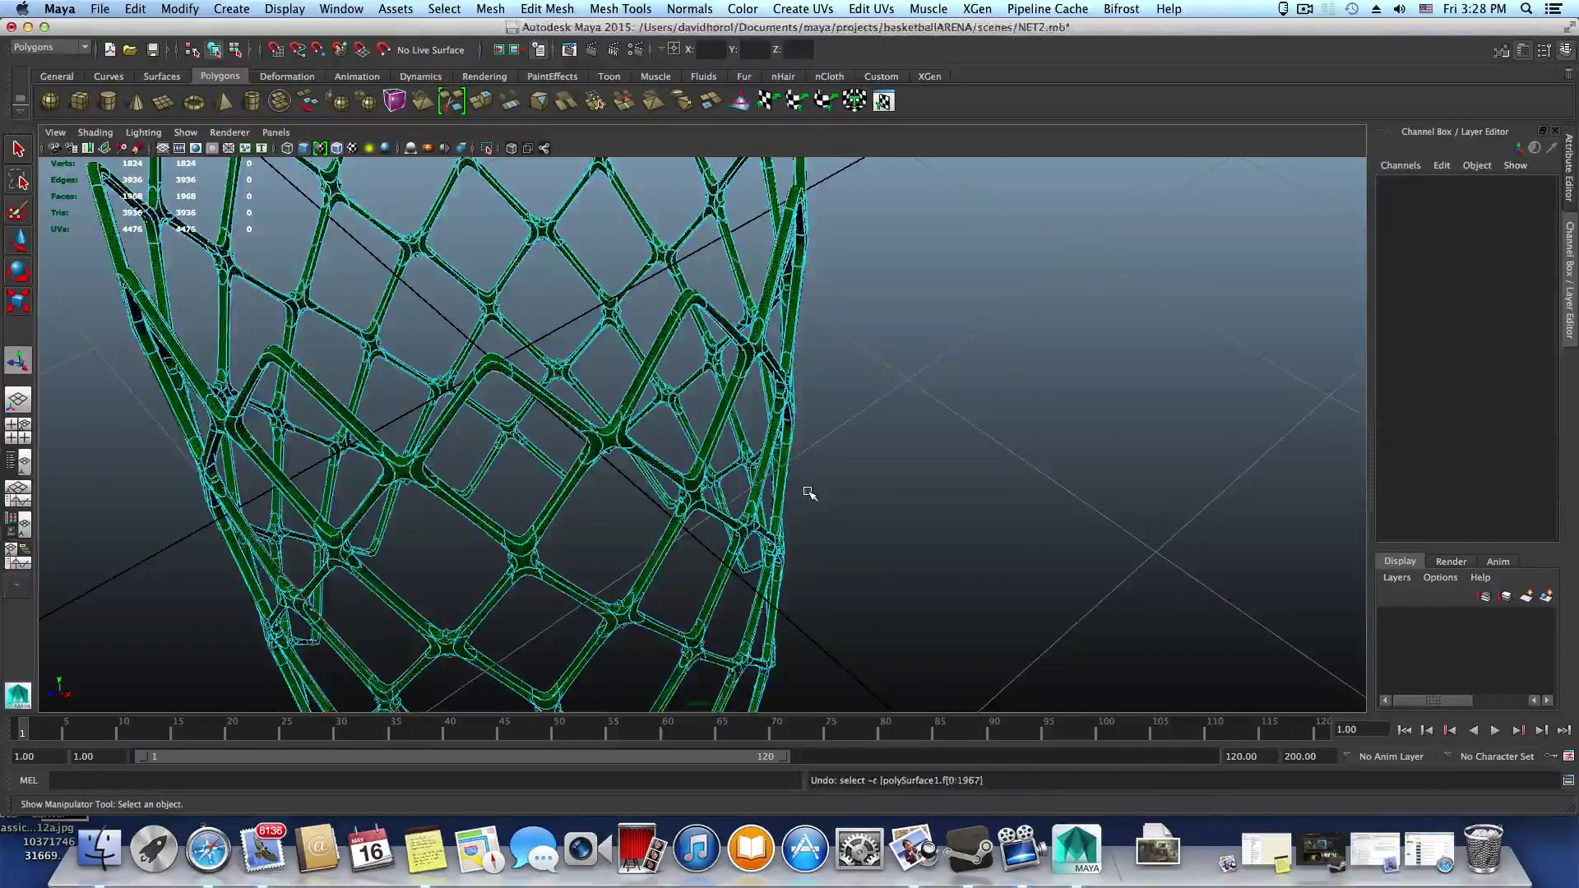
key("ctrl+z")
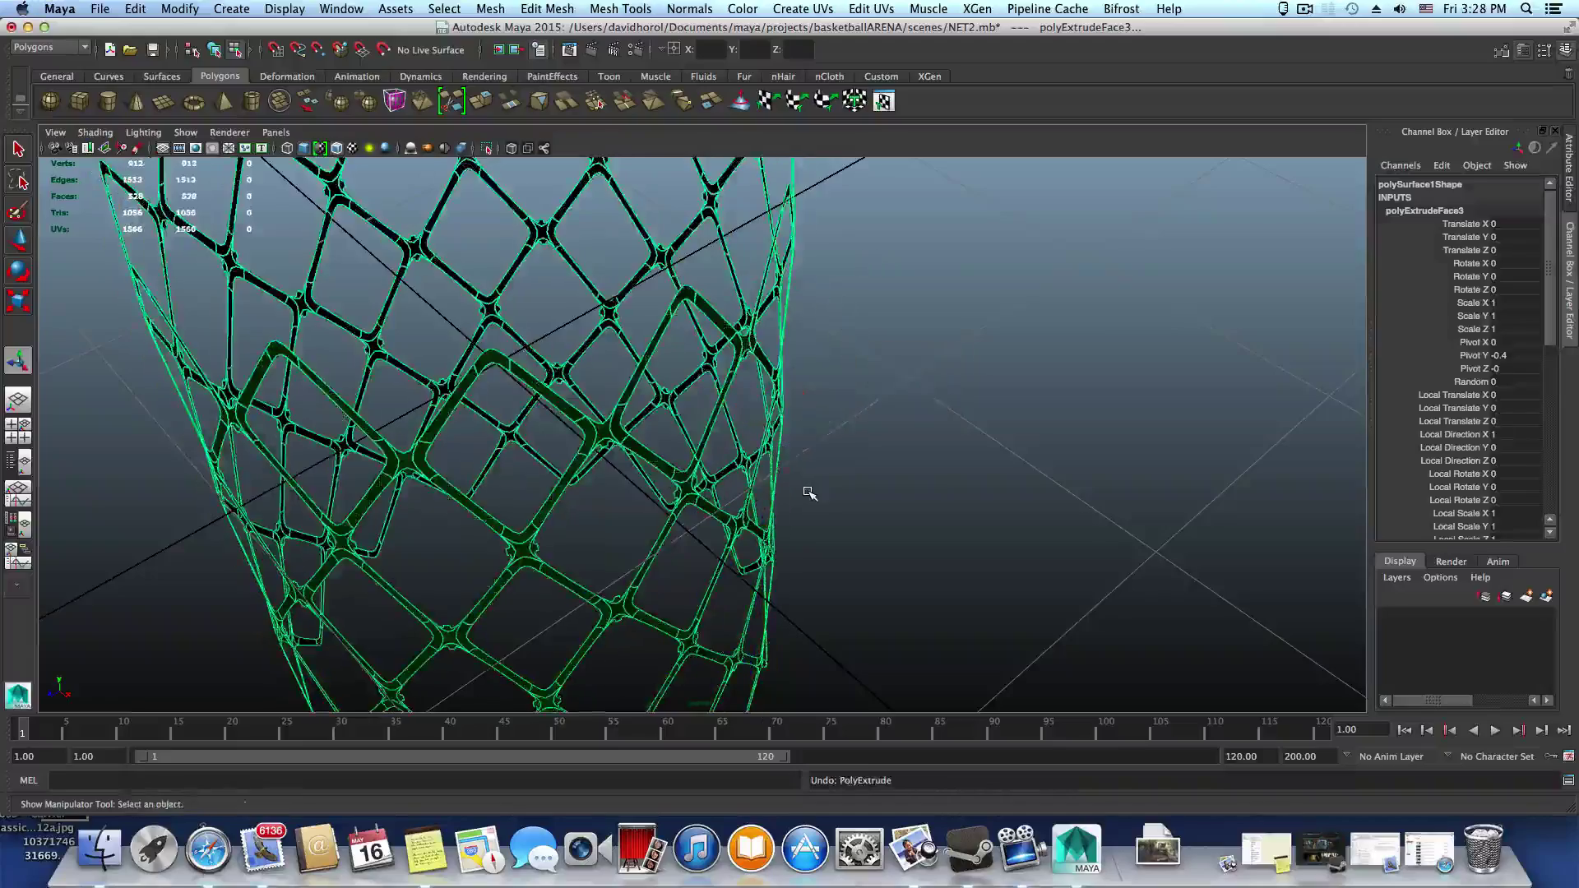
left_click_drag(809, 491, 741, 454, "alt")
scroll(741, 454, "down", 3)
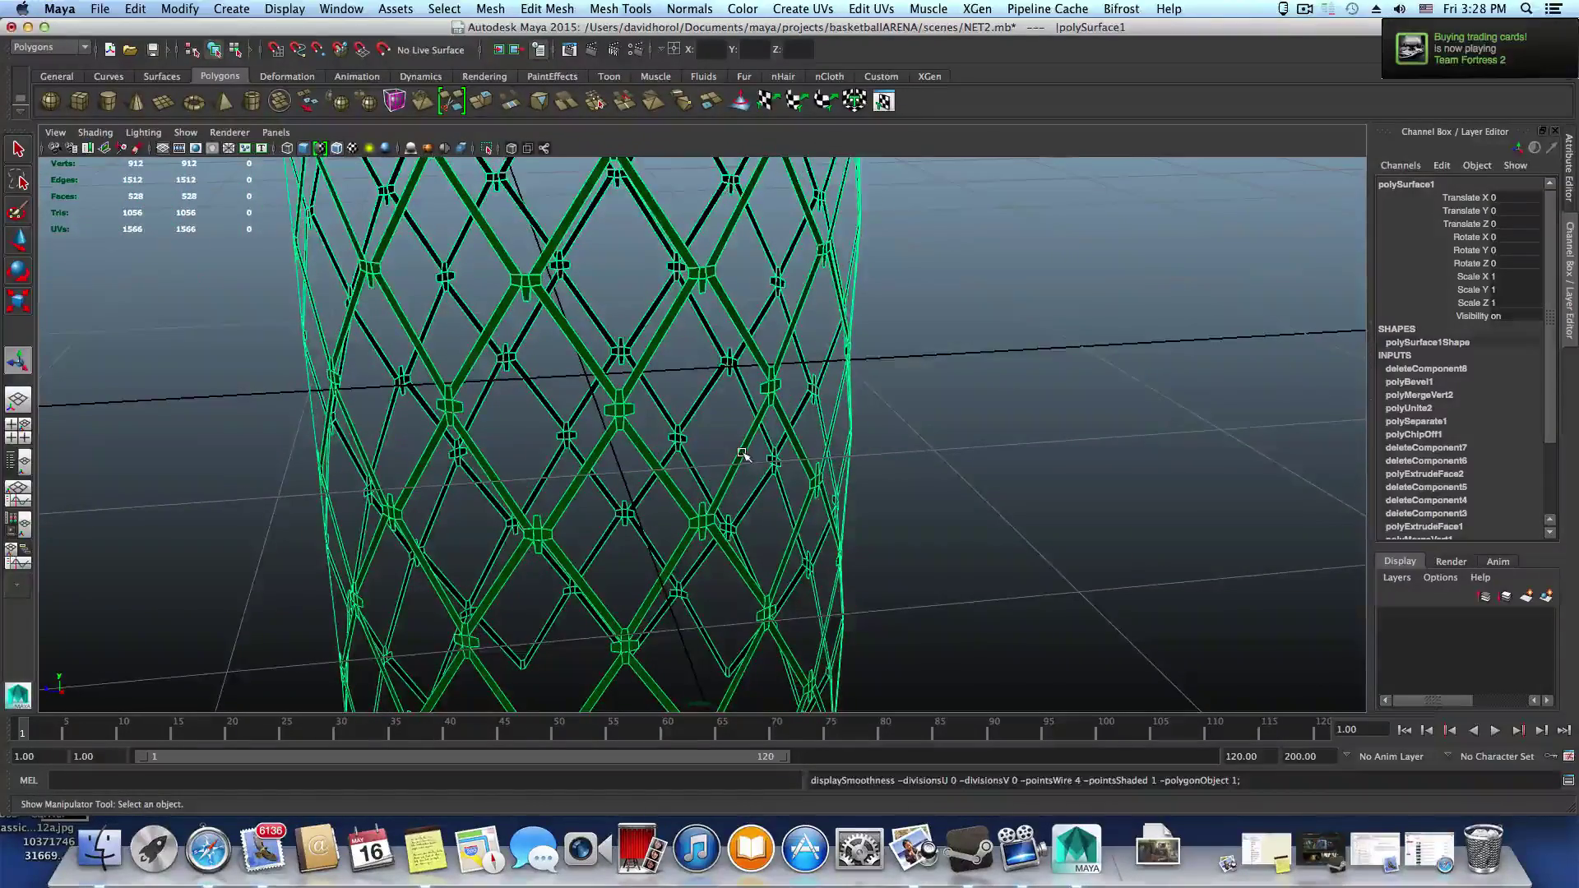
scroll(747, 454, "down", 4)
left_click_drag(689, 601, 710, 425, "alt")
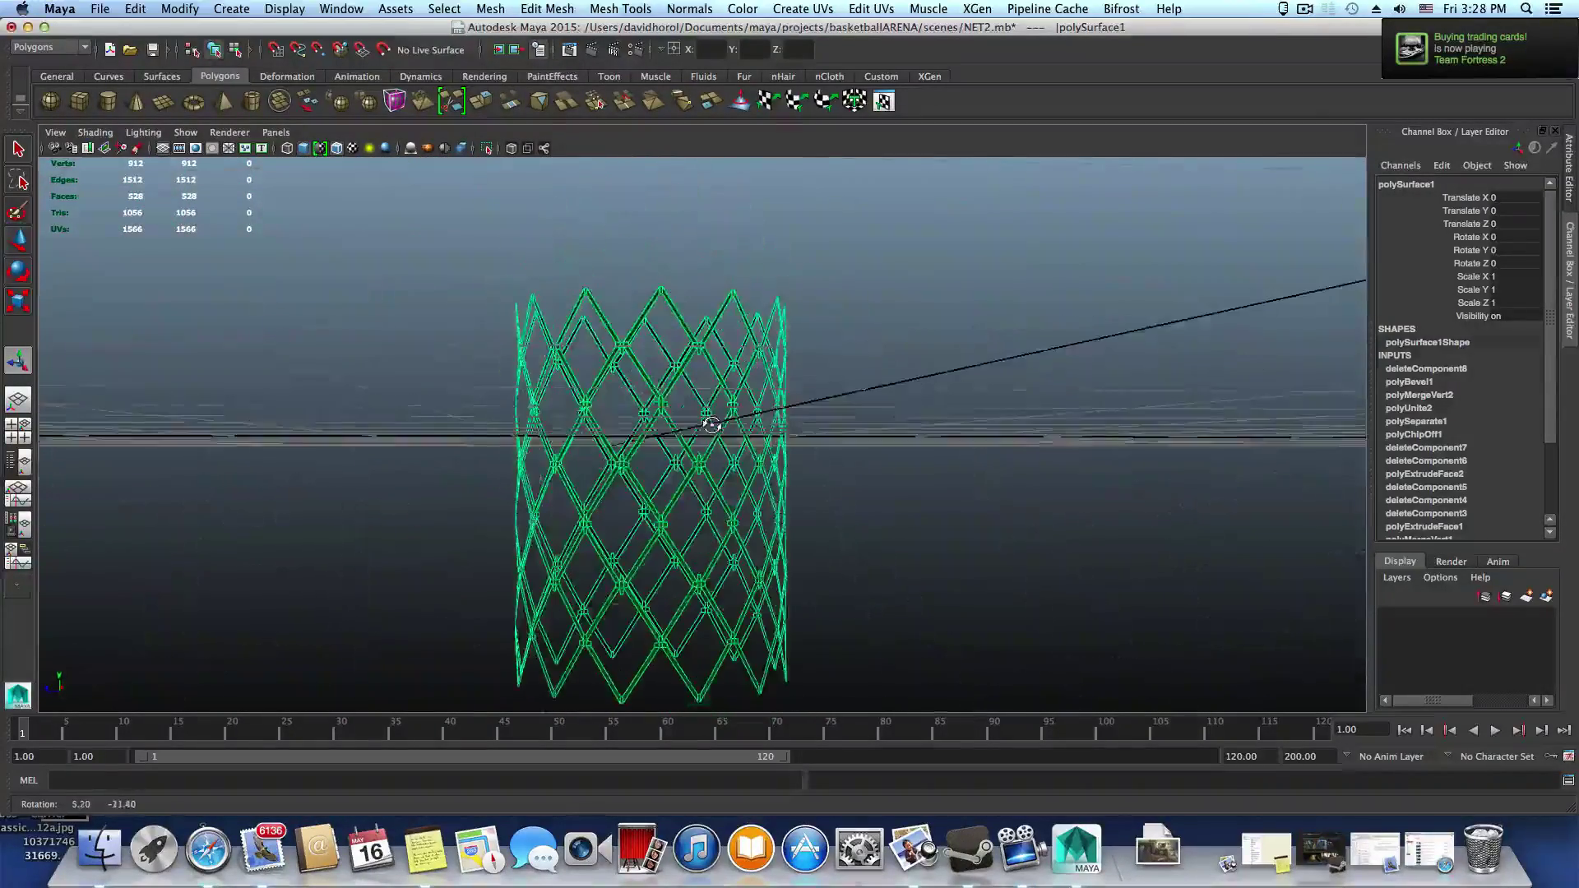
Show the flat net in a single full-size orthographic elevation view with its whole height visible
right_click(689, 440)
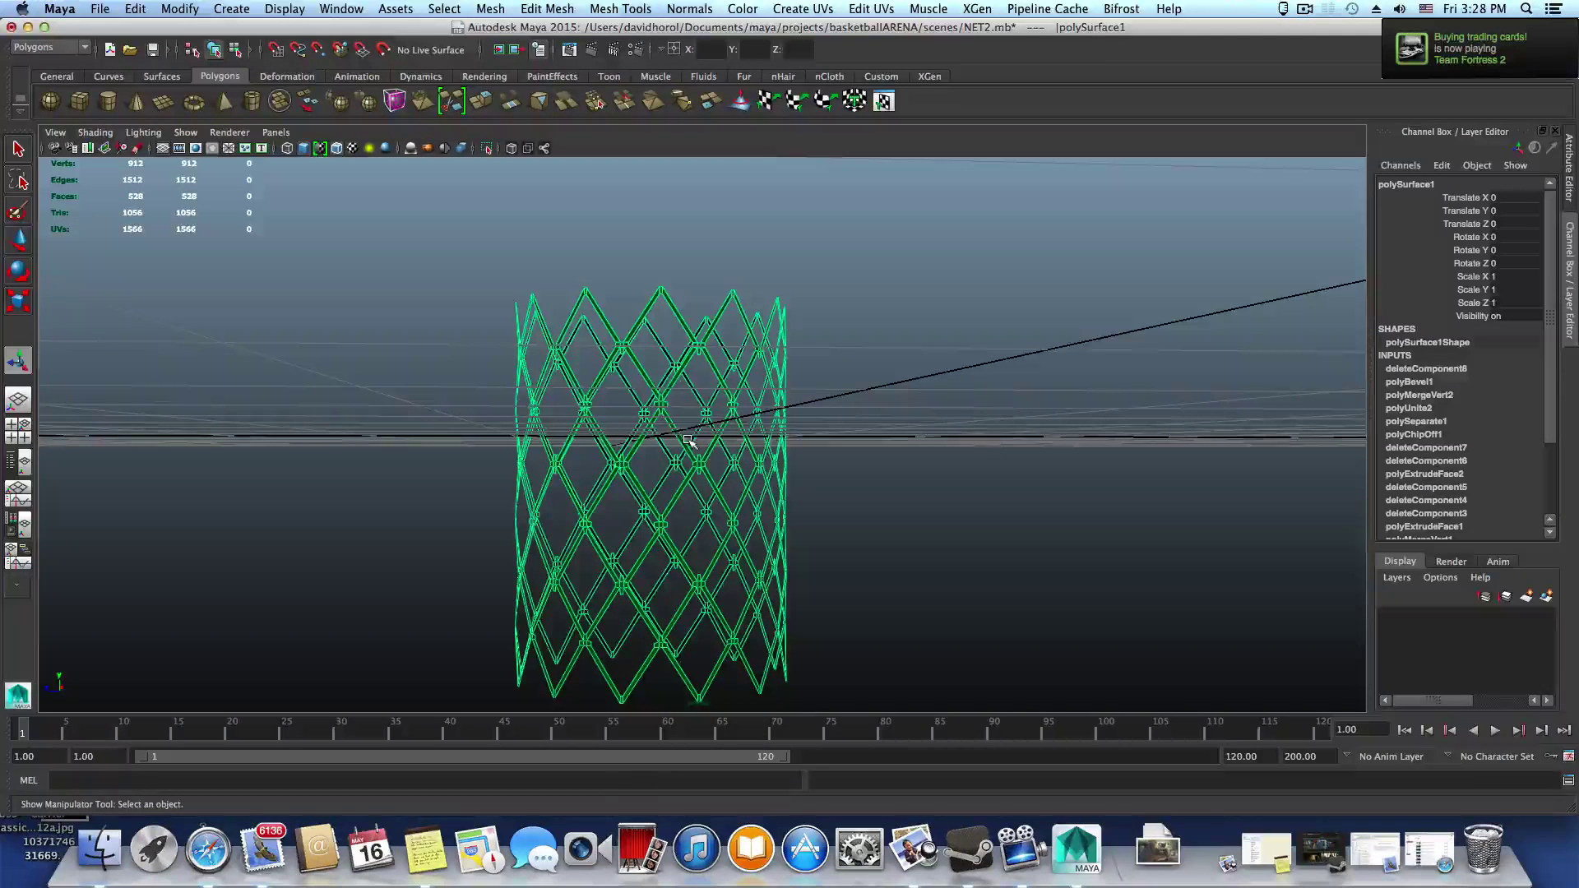
left_click(8, 404)
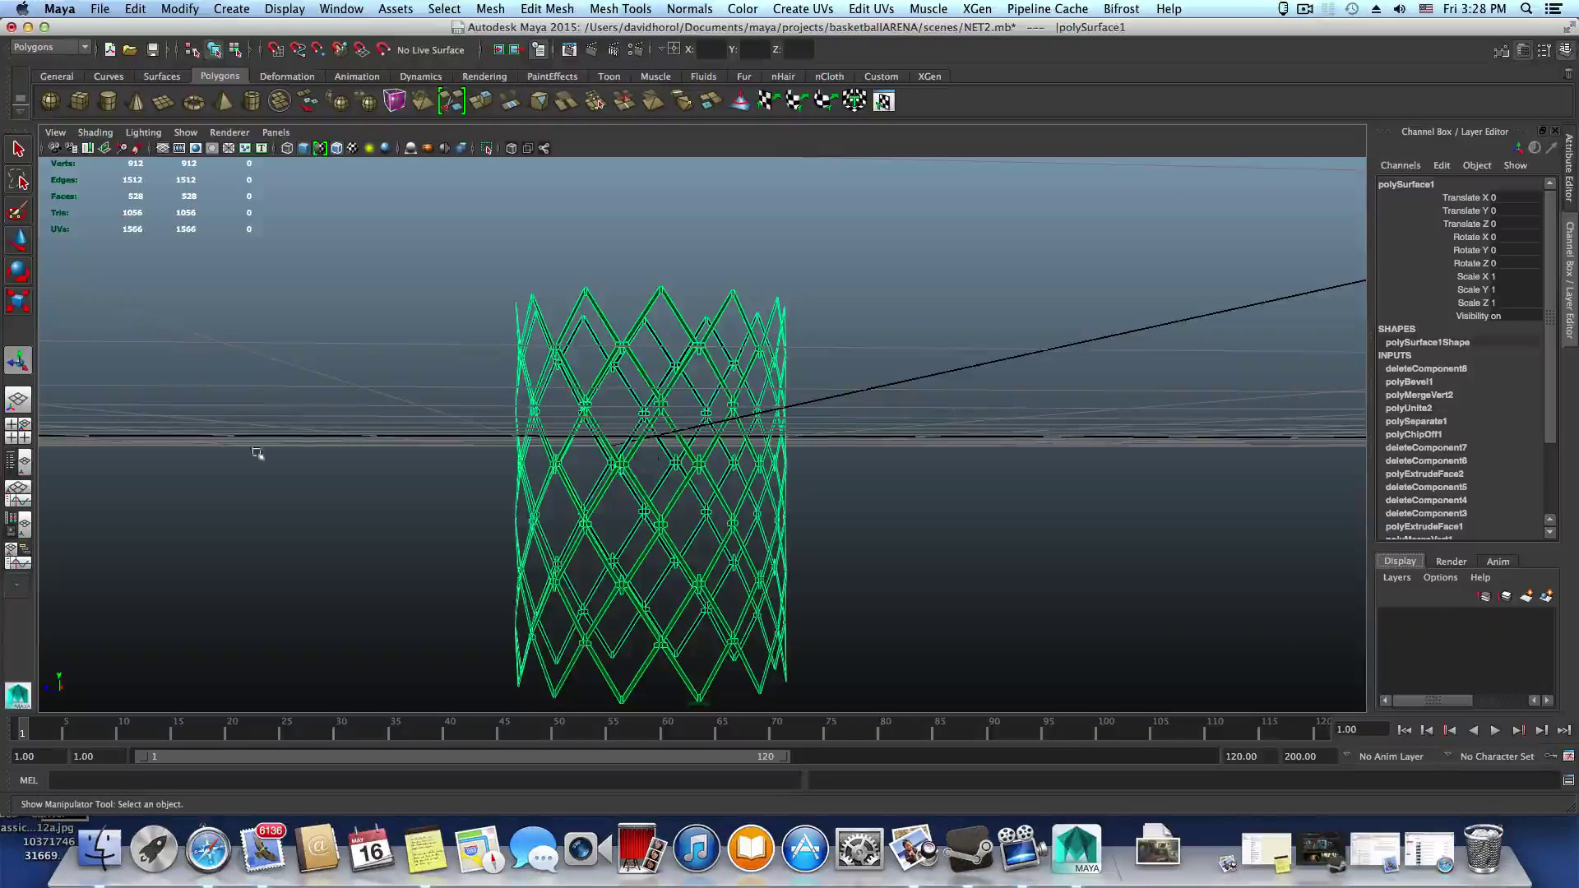
left_click_drag(73, 432, 650, 378, "alt")
left_click(20, 429)
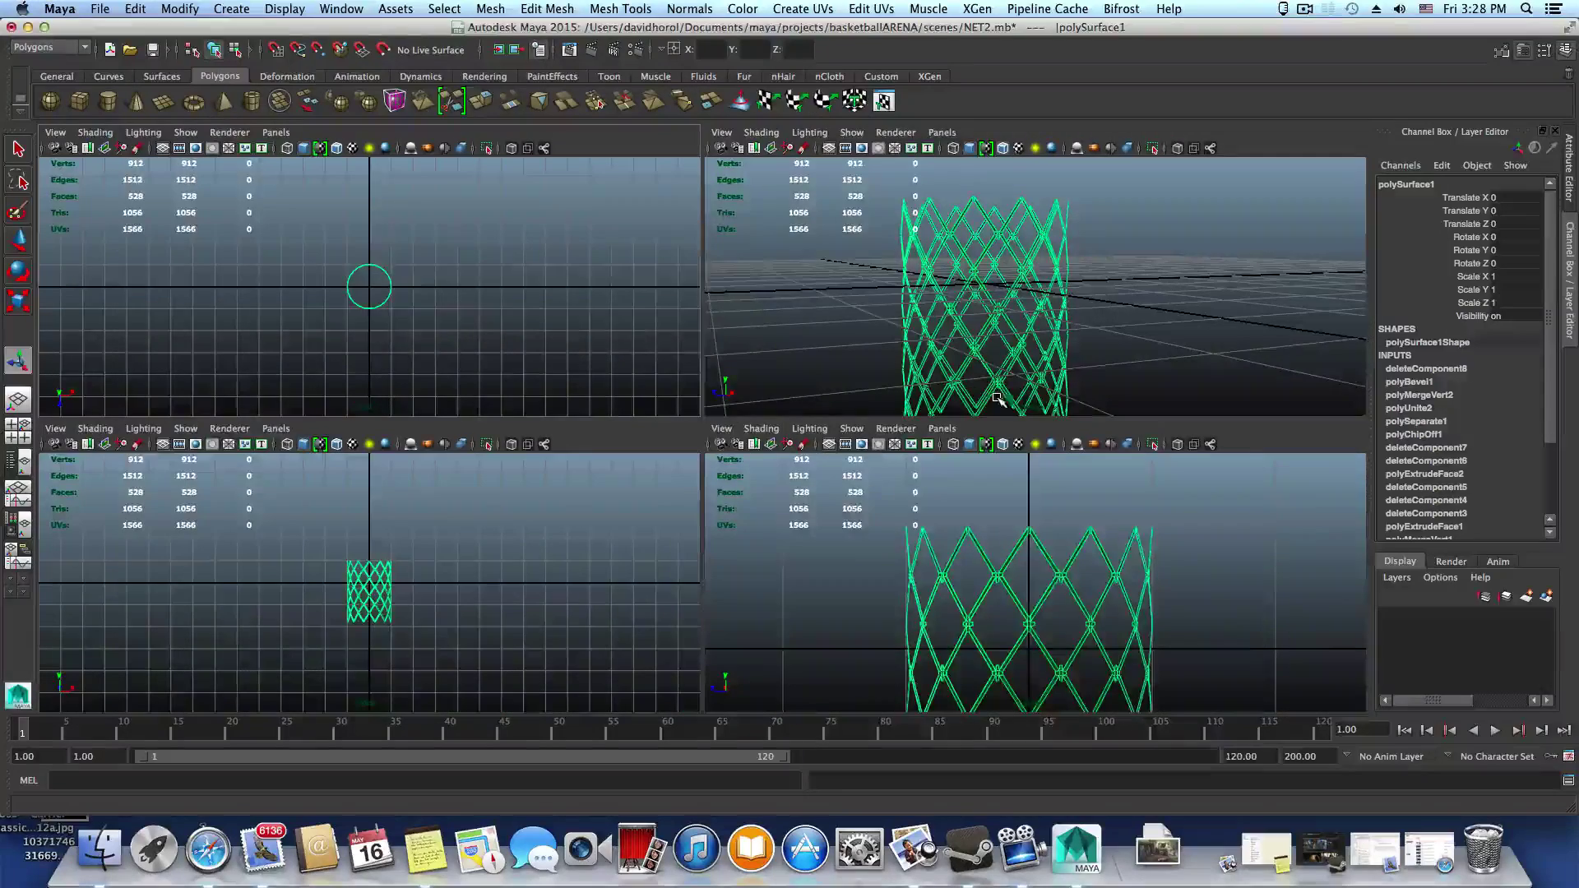
key("space")
scroll(800, 617, "down", 5)
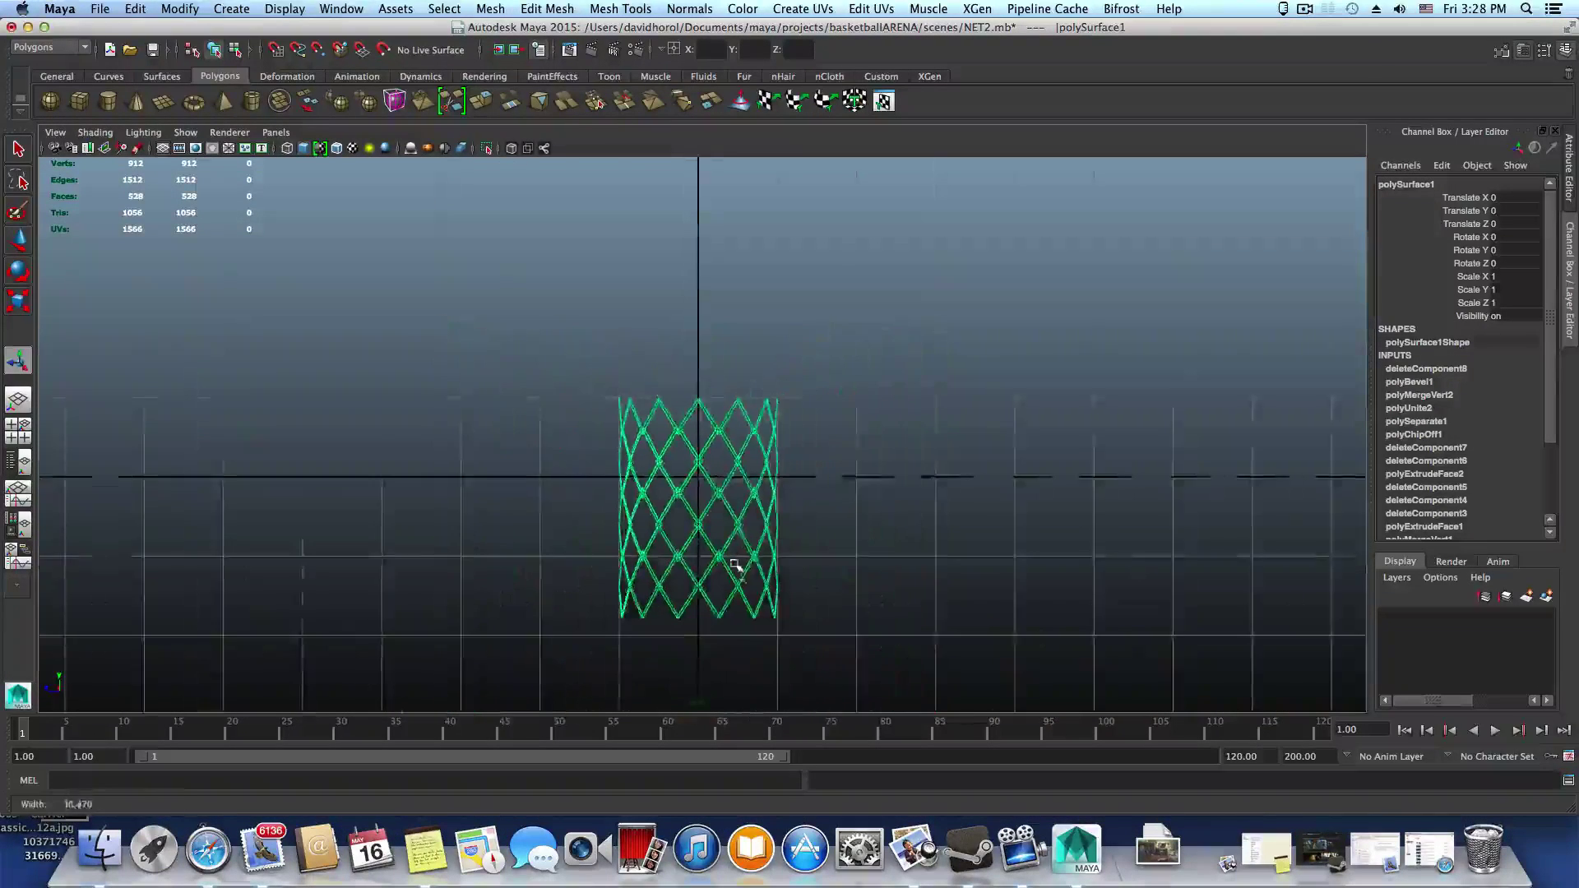
scroll(908, 556, "up", 1)
Select all faces of the flat net, then deselect the strand faces between knots in the top four rows
right_click(715, 412)
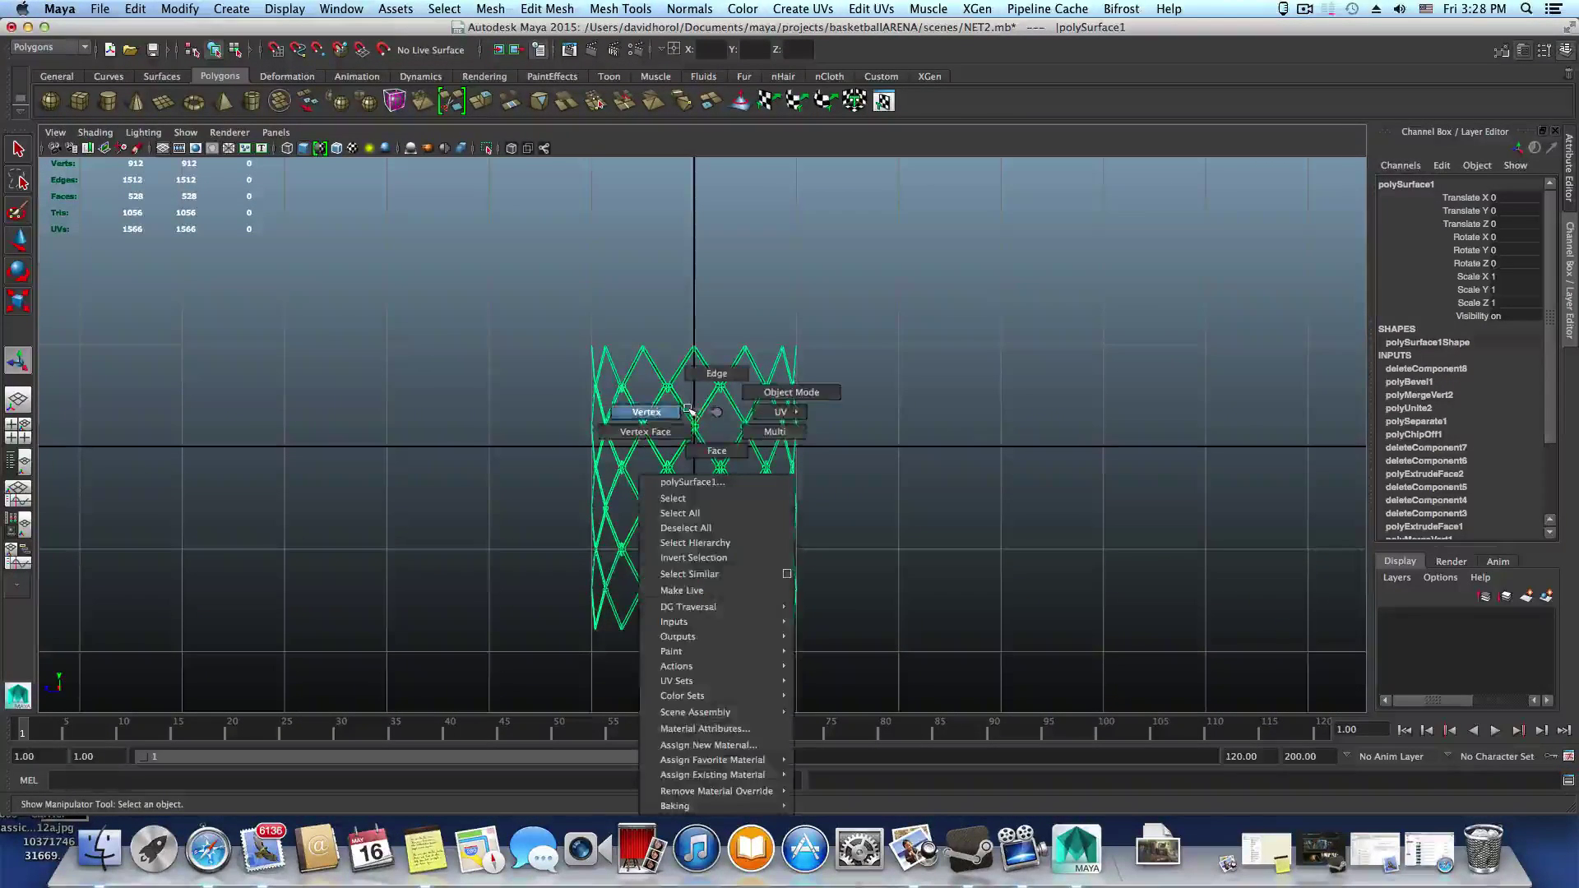
left_click(714, 448)
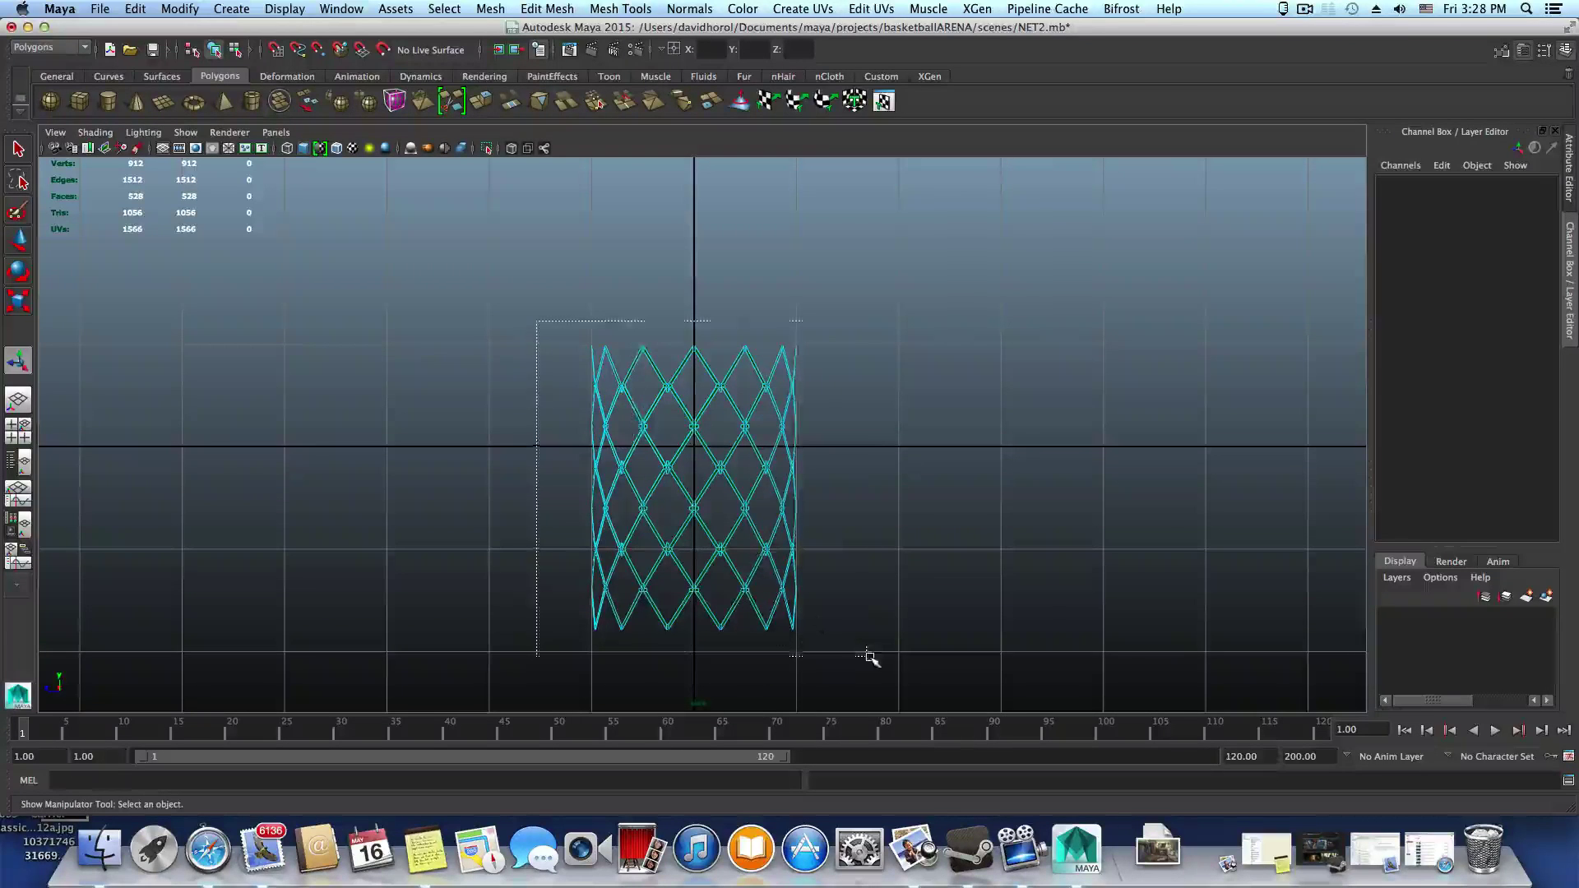
left_click_drag(870, 655, 863, 645)
scroll(863, 637, "up", 5)
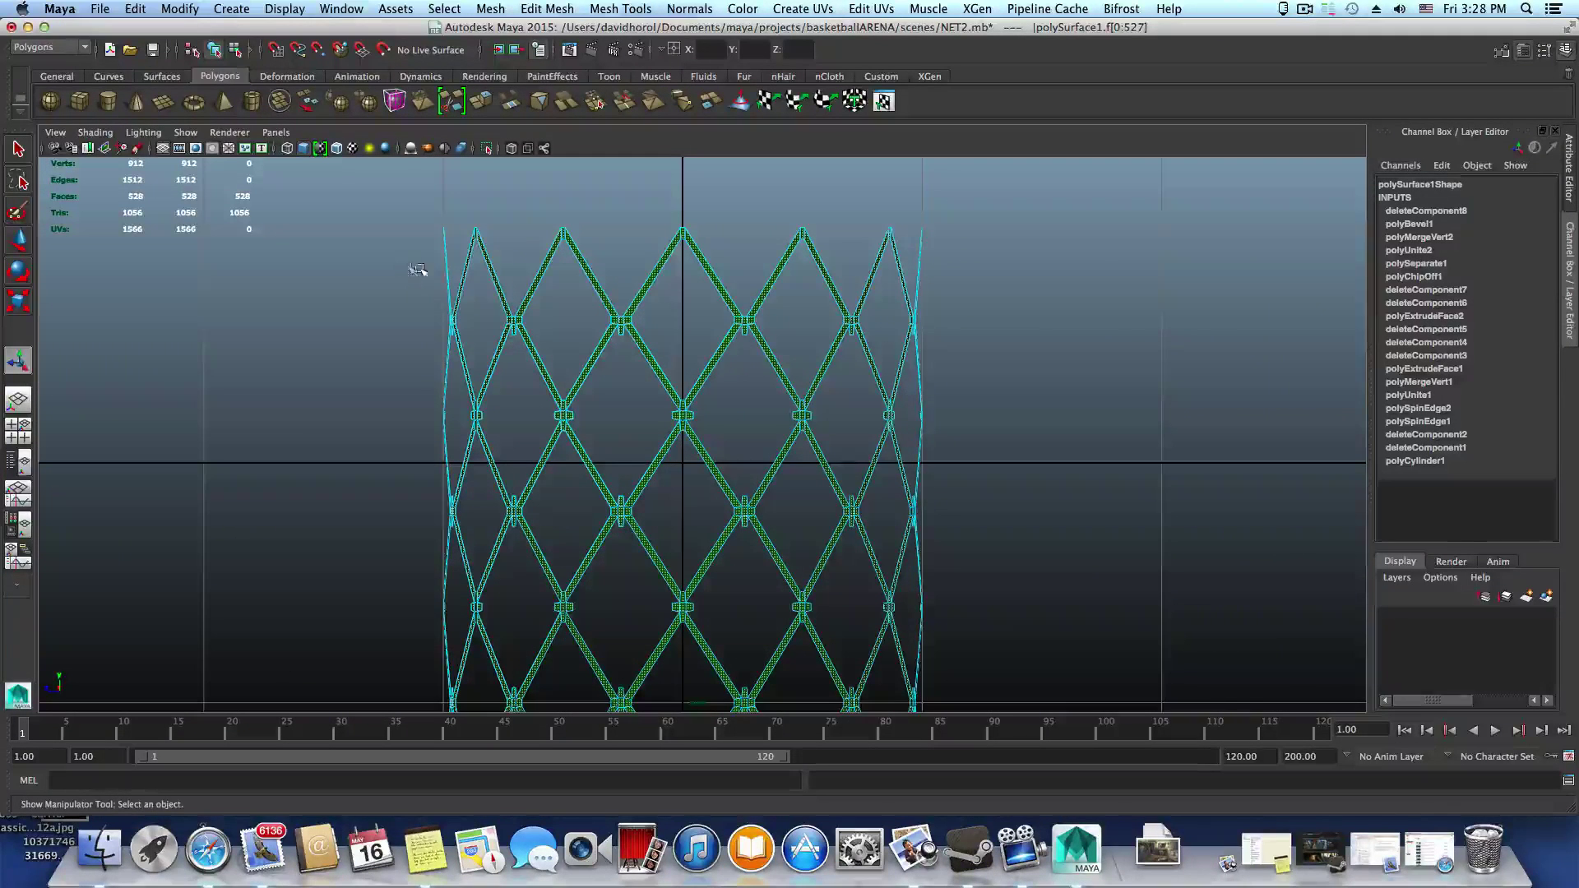
left_click_drag(418, 269, 970, 280, "ctrl")
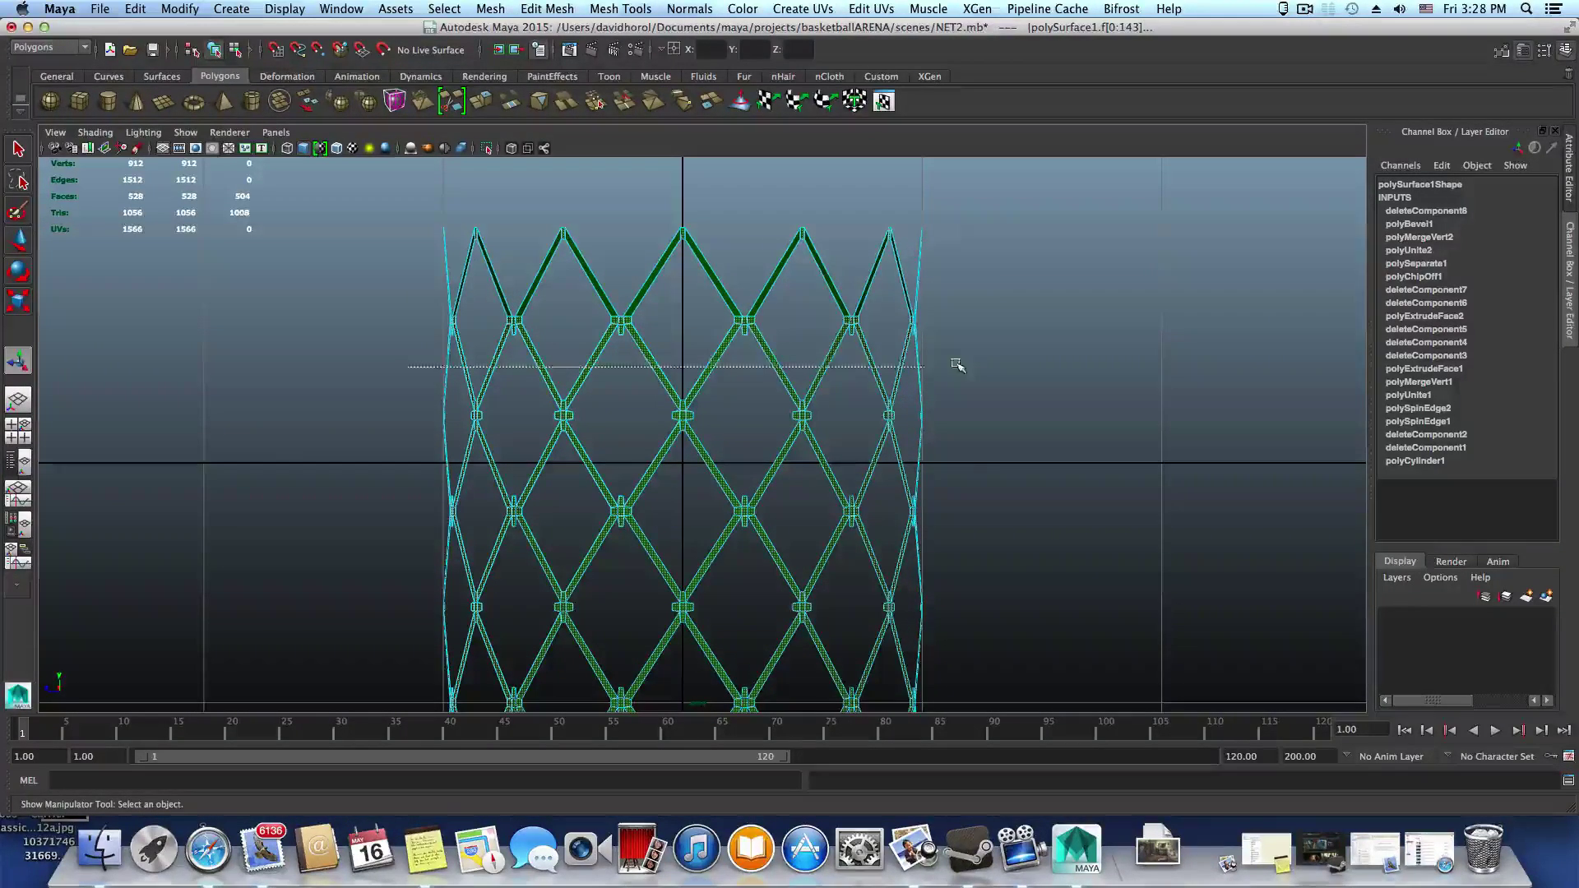
left_click_drag(958, 364, 957, 366, "ctrl")
left_click_drag(1029, 473, 1029, 475, "ctrl")
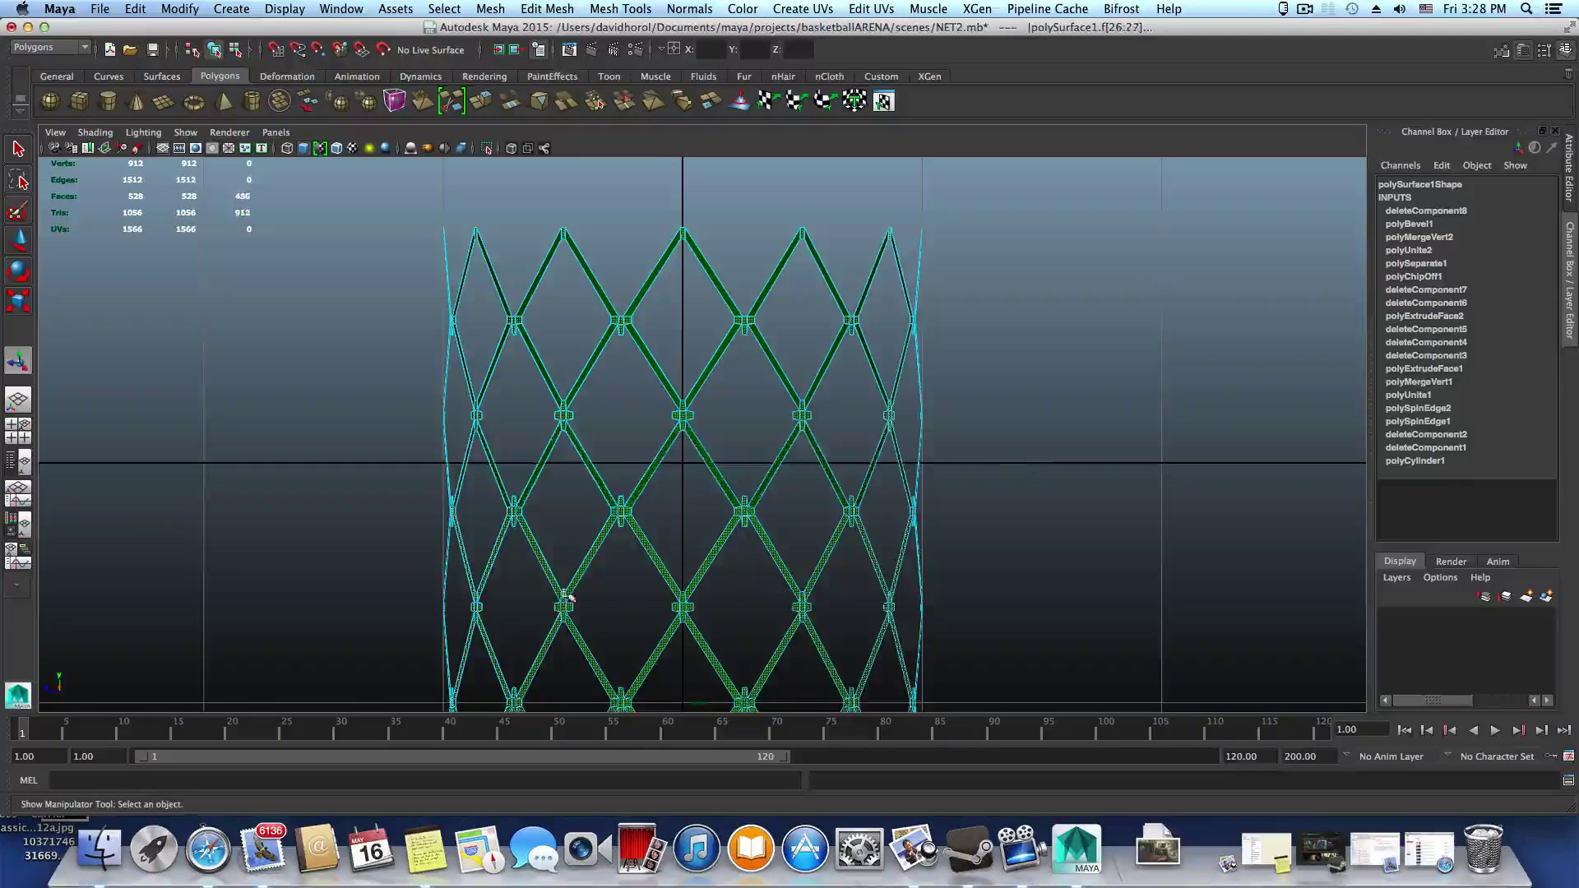
left_click_drag(1002, 554, 1001, 555, "ctrl")
Deselect the strand faces in the flat net's three lower rows, leaving only the knot faces selected
middle_click_drag(865, 635, 862, 483, "alt")
left_click_drag(987, 494, 987, 495, "ctrl")
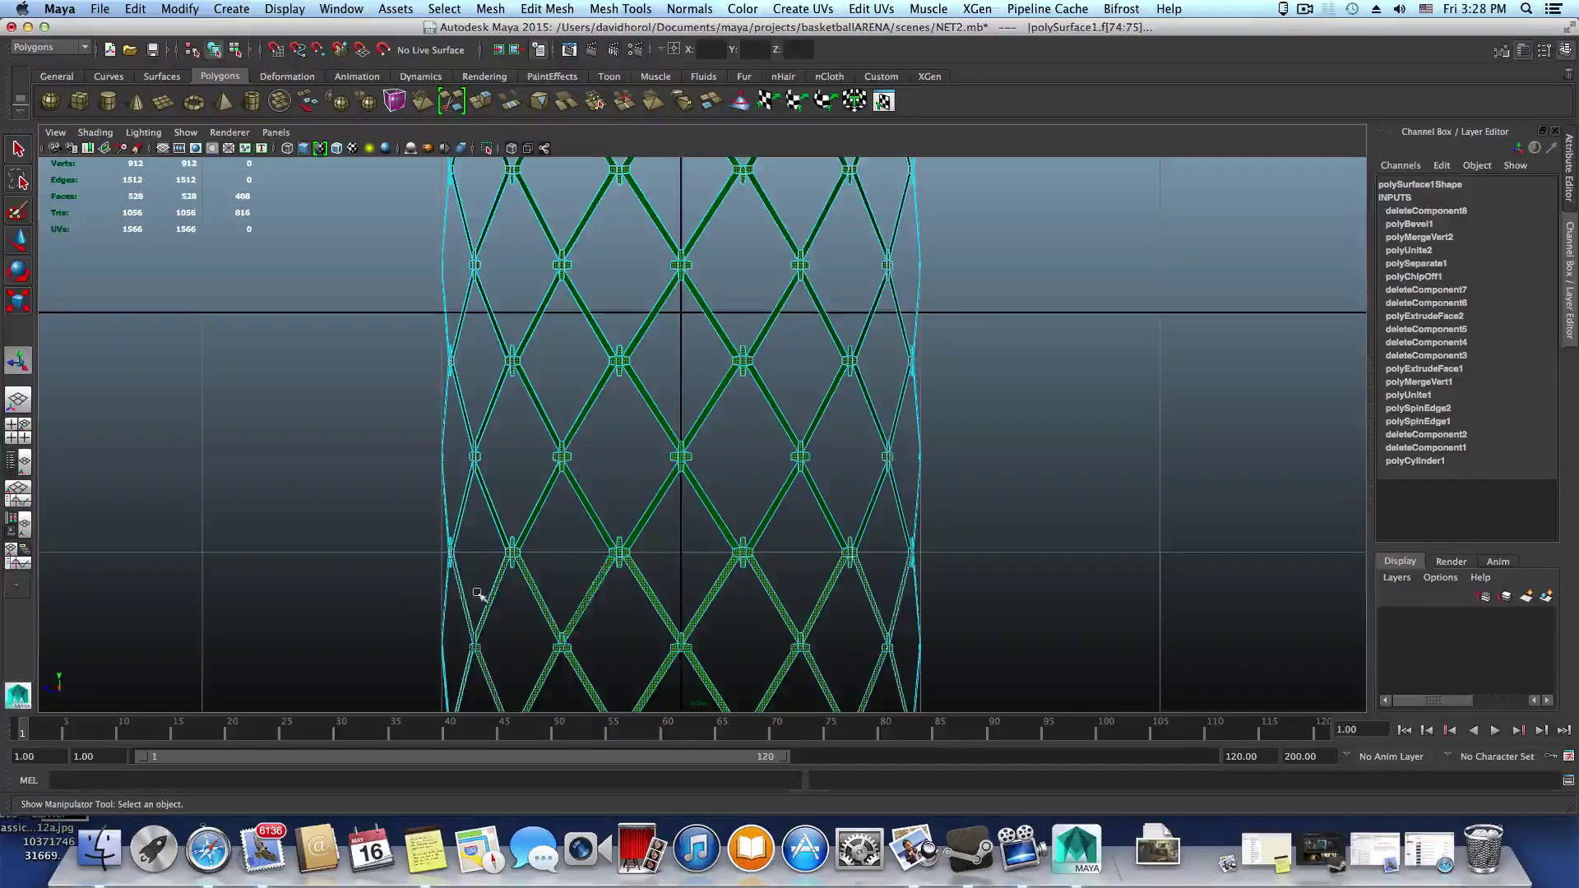
left_click_drag(539, 596, 990, 591, "ctrl")
middle_click_drag(990, 591, 954, 433, "alt")
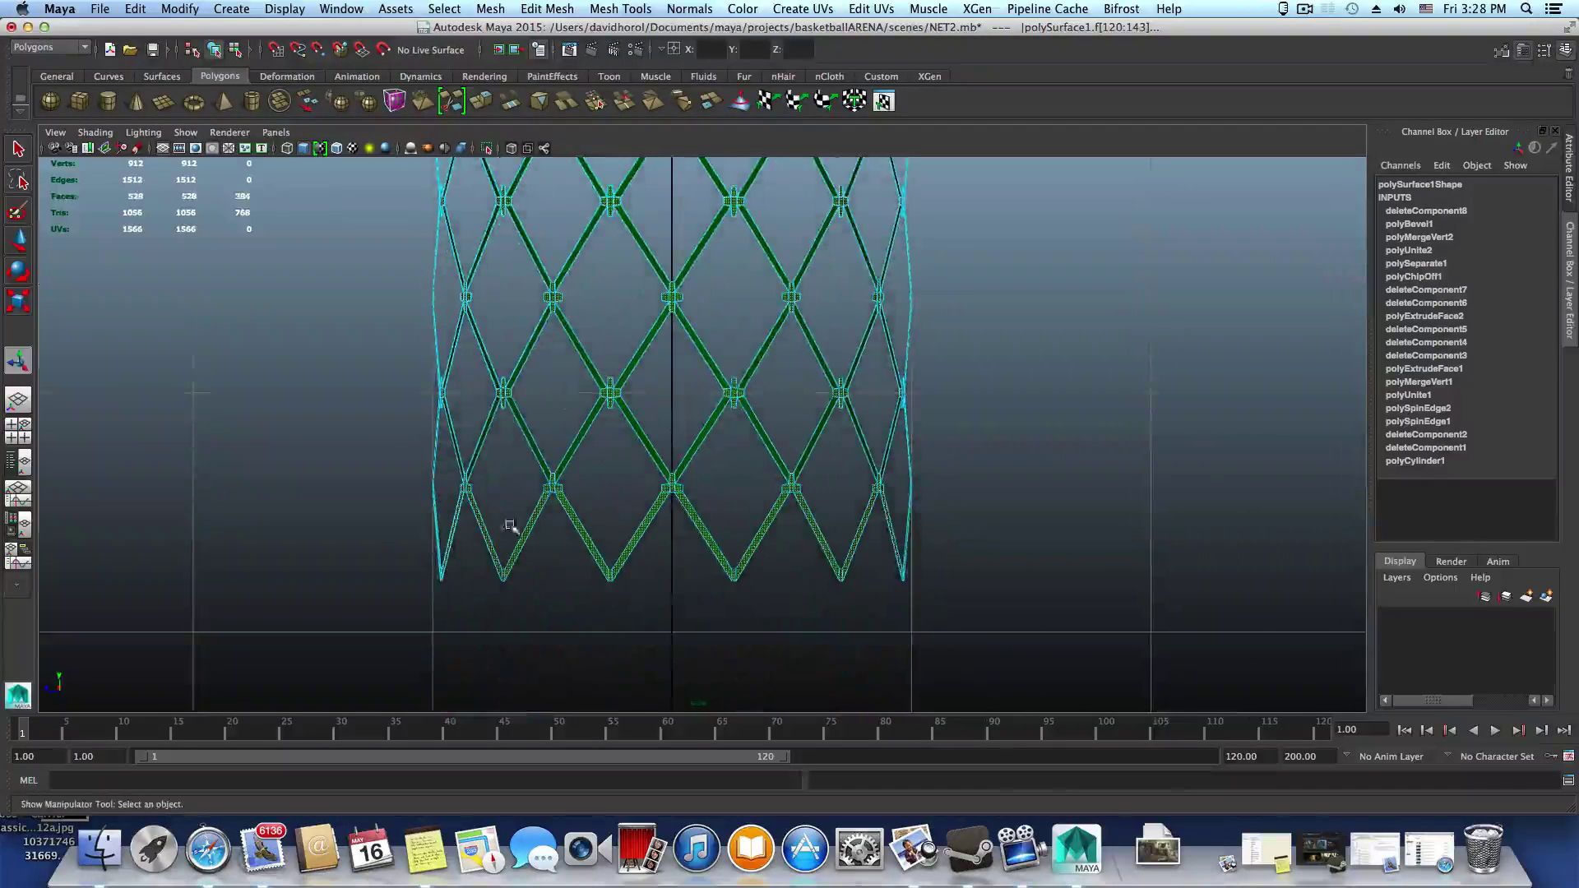
left_click_drag(946, 520, 986, 524, "ctrl")
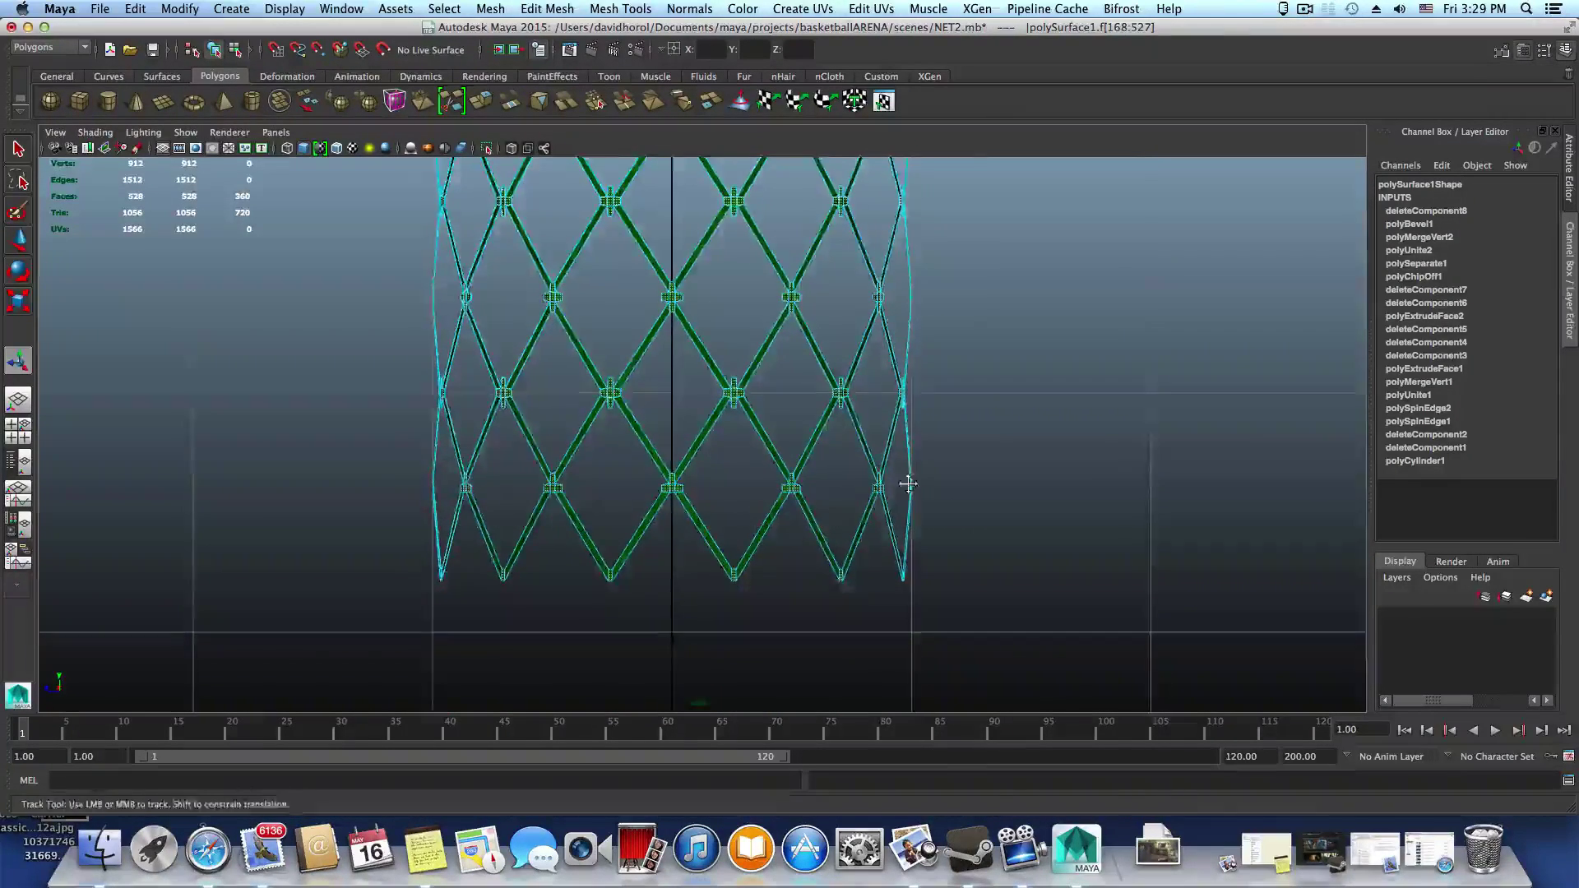
Show the net with its selected knot faces in a full-size perspective view, seen from slightly above
middle_click_drag(900, 387, 871, 539, "alt")
key("space")
key("space")
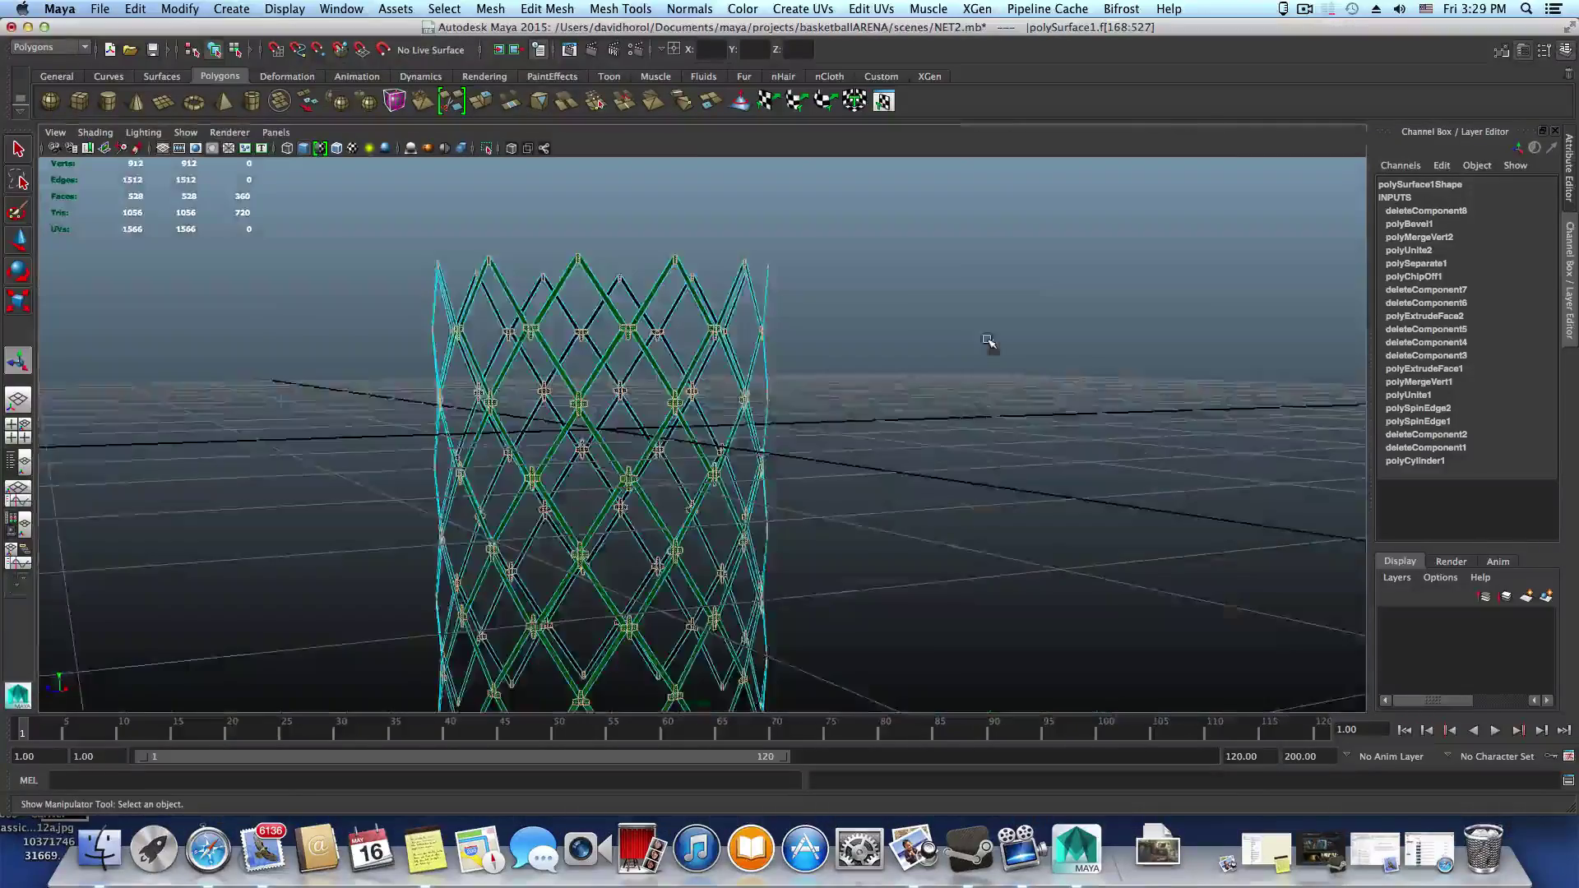
left_click_drag(990, 342, 937, 451, "alt")
scroll(937, 451, "up", 1)
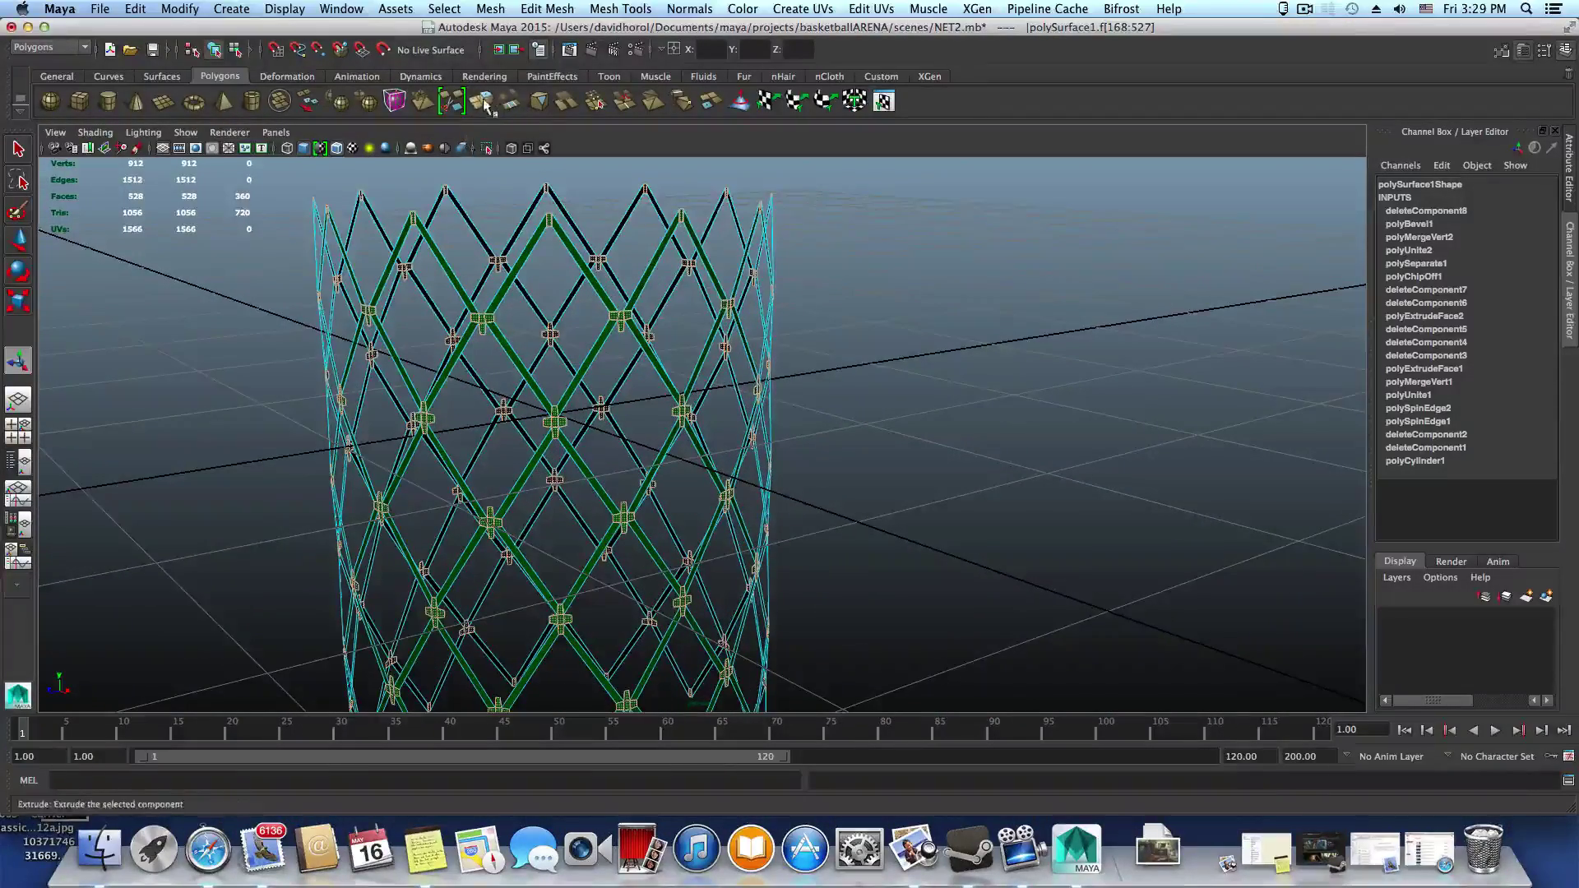
Extrude the selected knot faces with a Local Translate Z of 0.016 to raise them from the strands around the whole net
left_click(485, 105)
left_click_drag(638, 436, 853, 535, "alt")
scroll(760, 479, "up", 5)
right_click_drag(852, 535, 1138, 588, "alt")
left_click_drag(1114, 580, 1084, 556, "alt")
right_click_drag(1084, 557, 1071, 556, "alt")
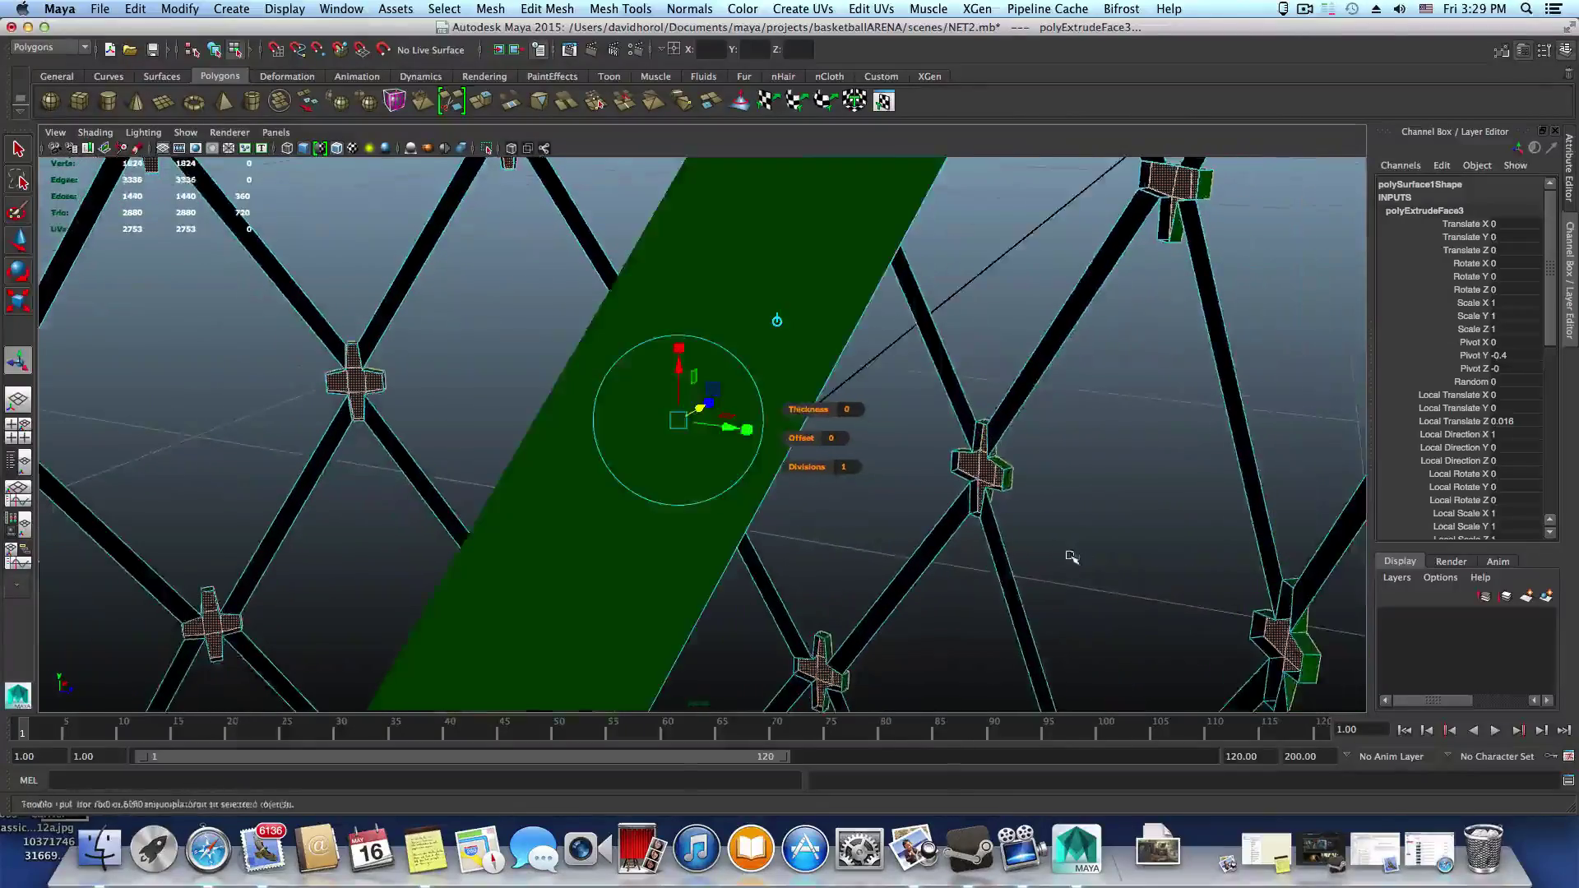
left_click_drag(1043, 554, 737, 548, "alt")
left_click_drag(706, 489, 694, 523, "alt")
scroll(937, 582, "down", 10)
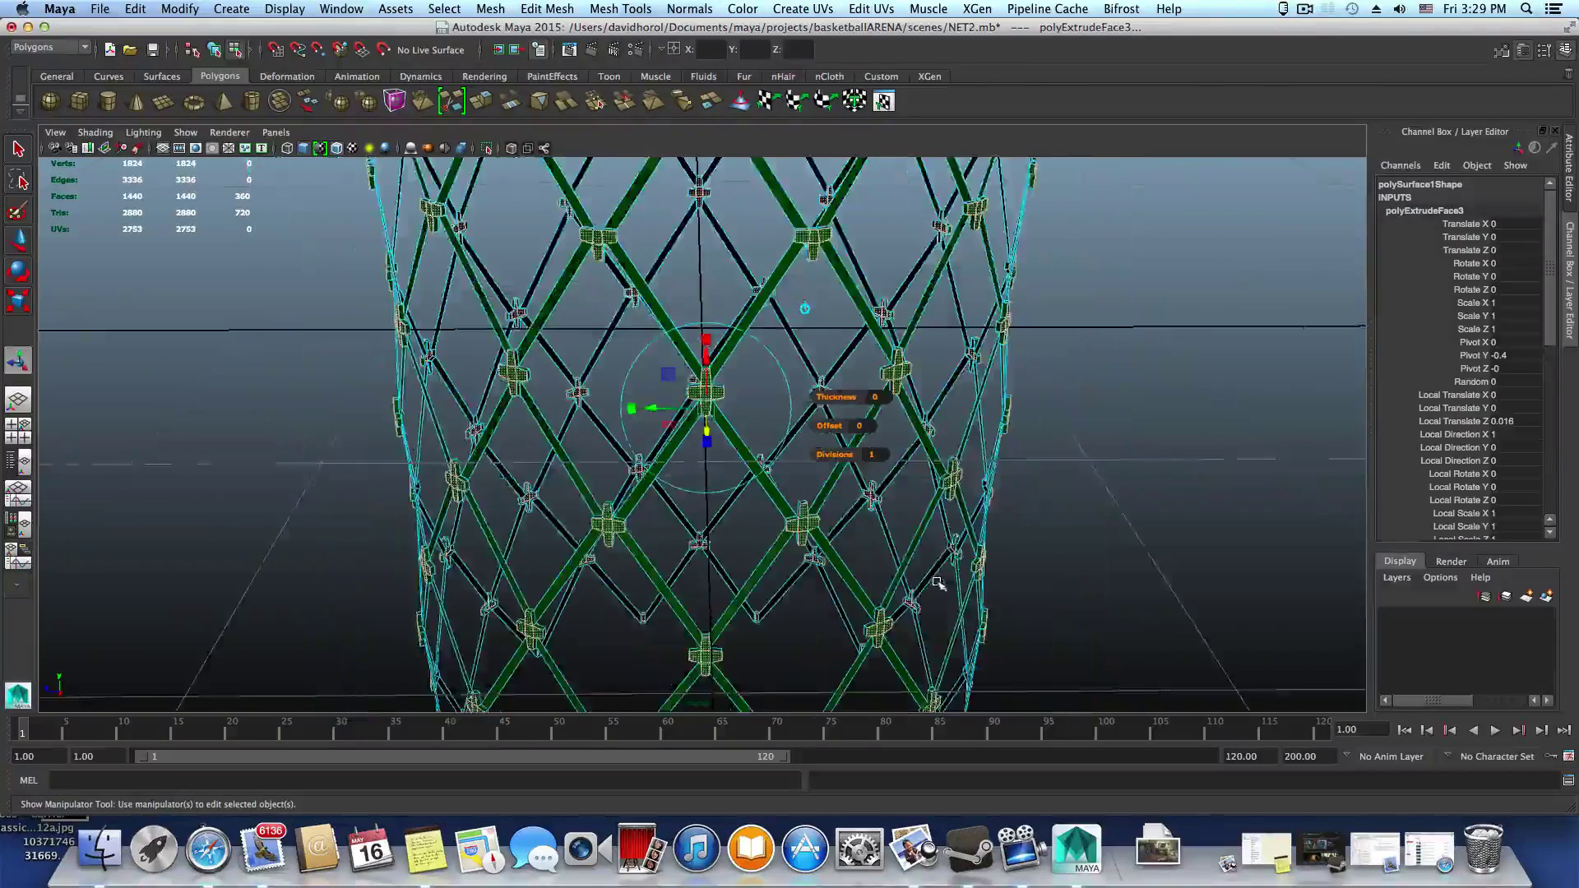
left_click_drag(929, 586, 929, 540, "alt")
right_click_drag(929, 541, 802, 557, "alt")
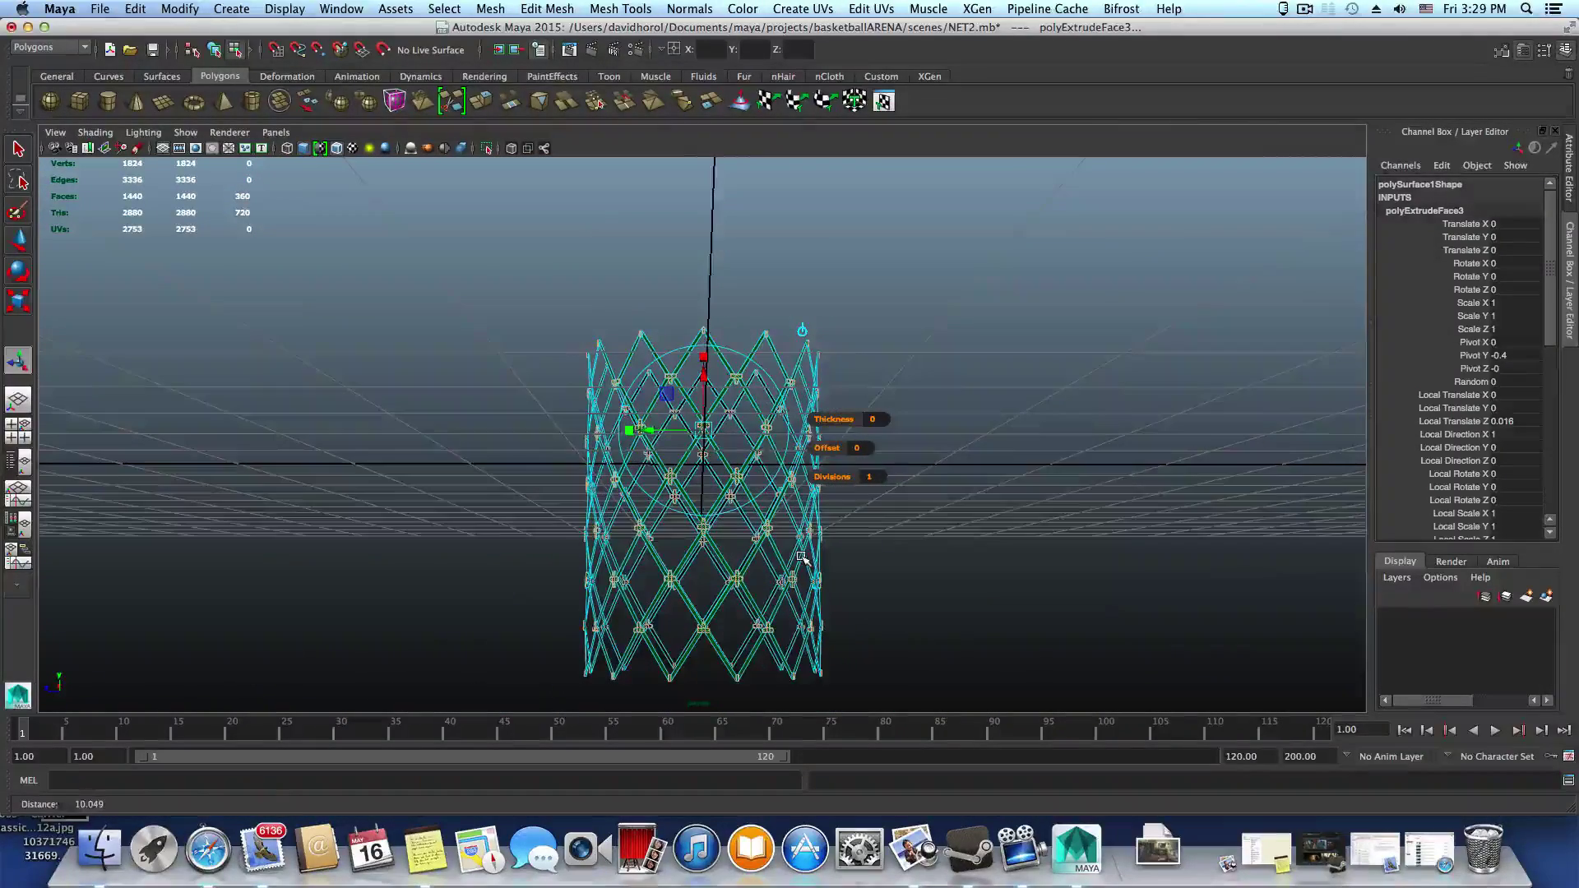
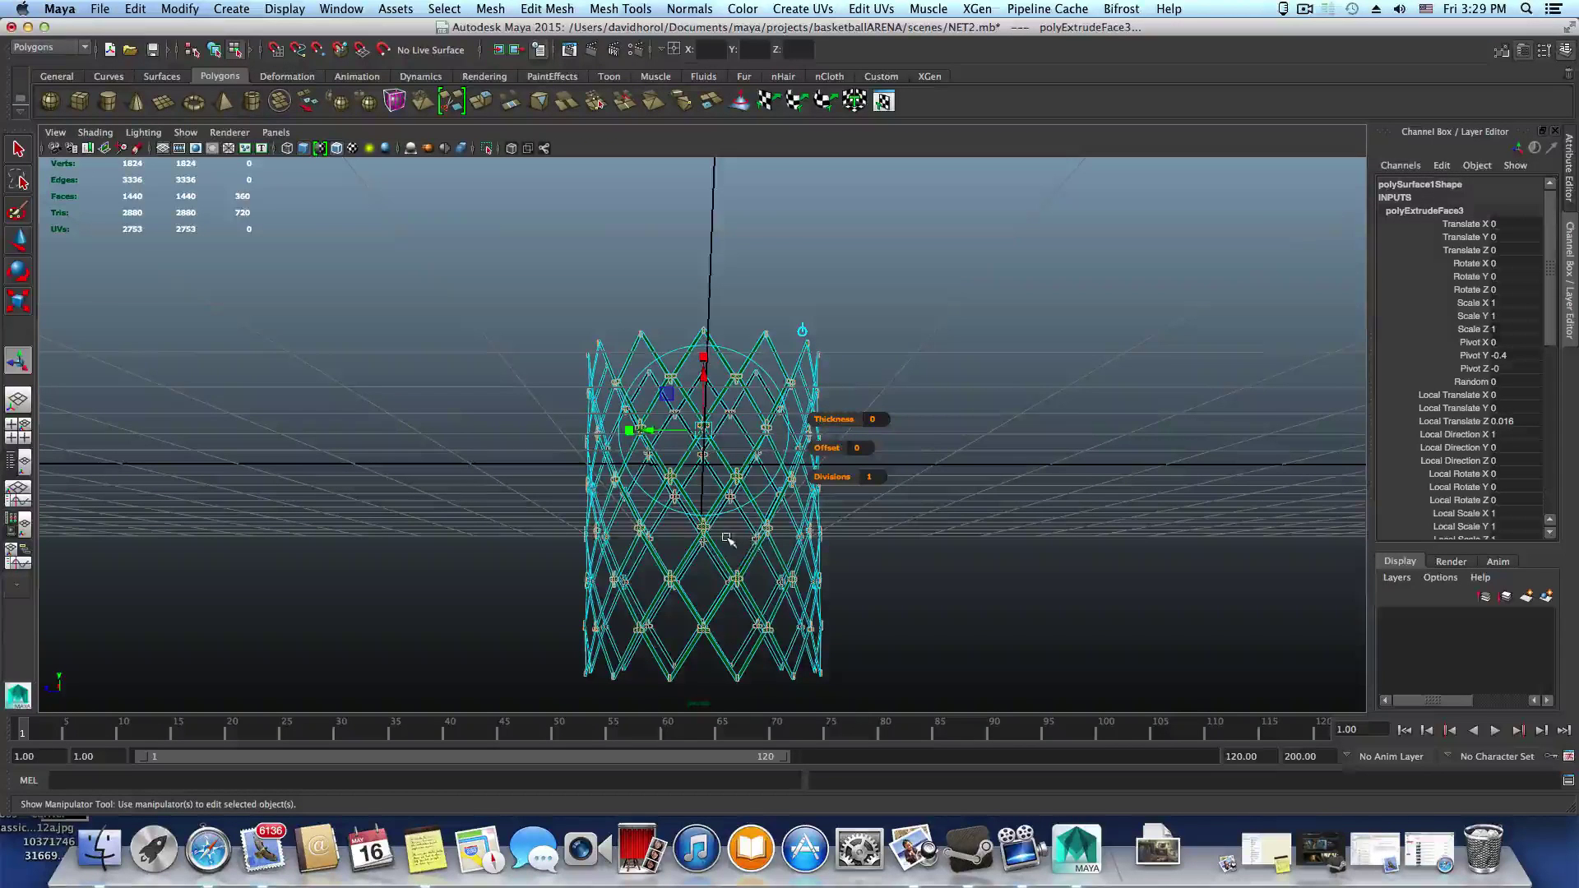
Invert the face selection across the whole net and check which strand and knot faces it includes
left_click_drag(1124, 712, 1153, 731)
right_click_drag(806, 599, 978, 638, "alt")
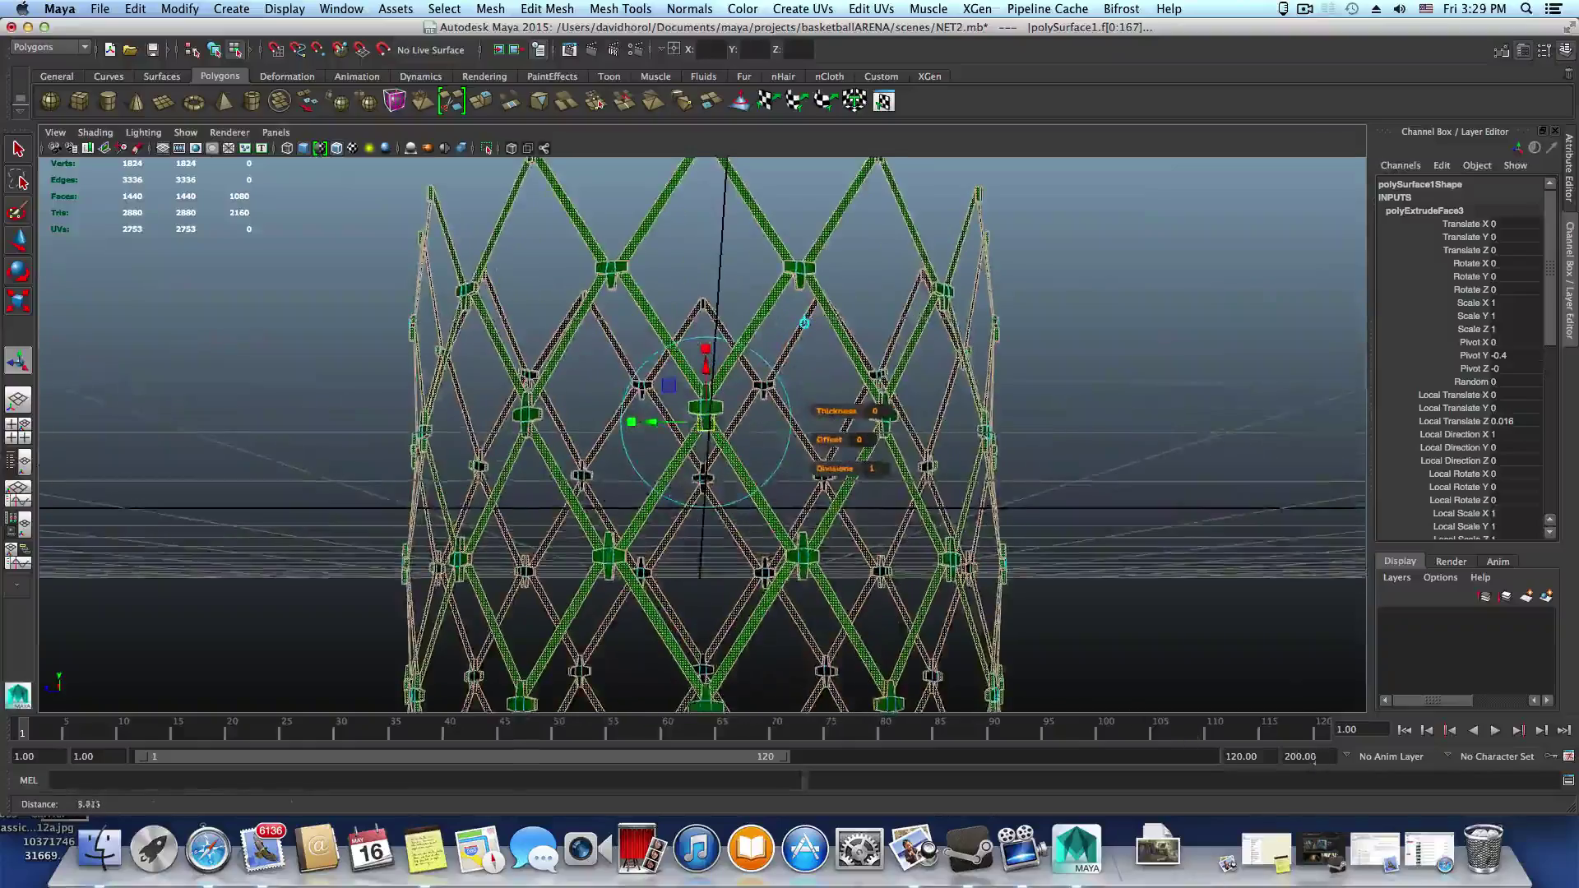
left_click_drag(979, 638, 1016, 666, "alt")
right_click_drag(1015, 667, 1129, 679, "alt")
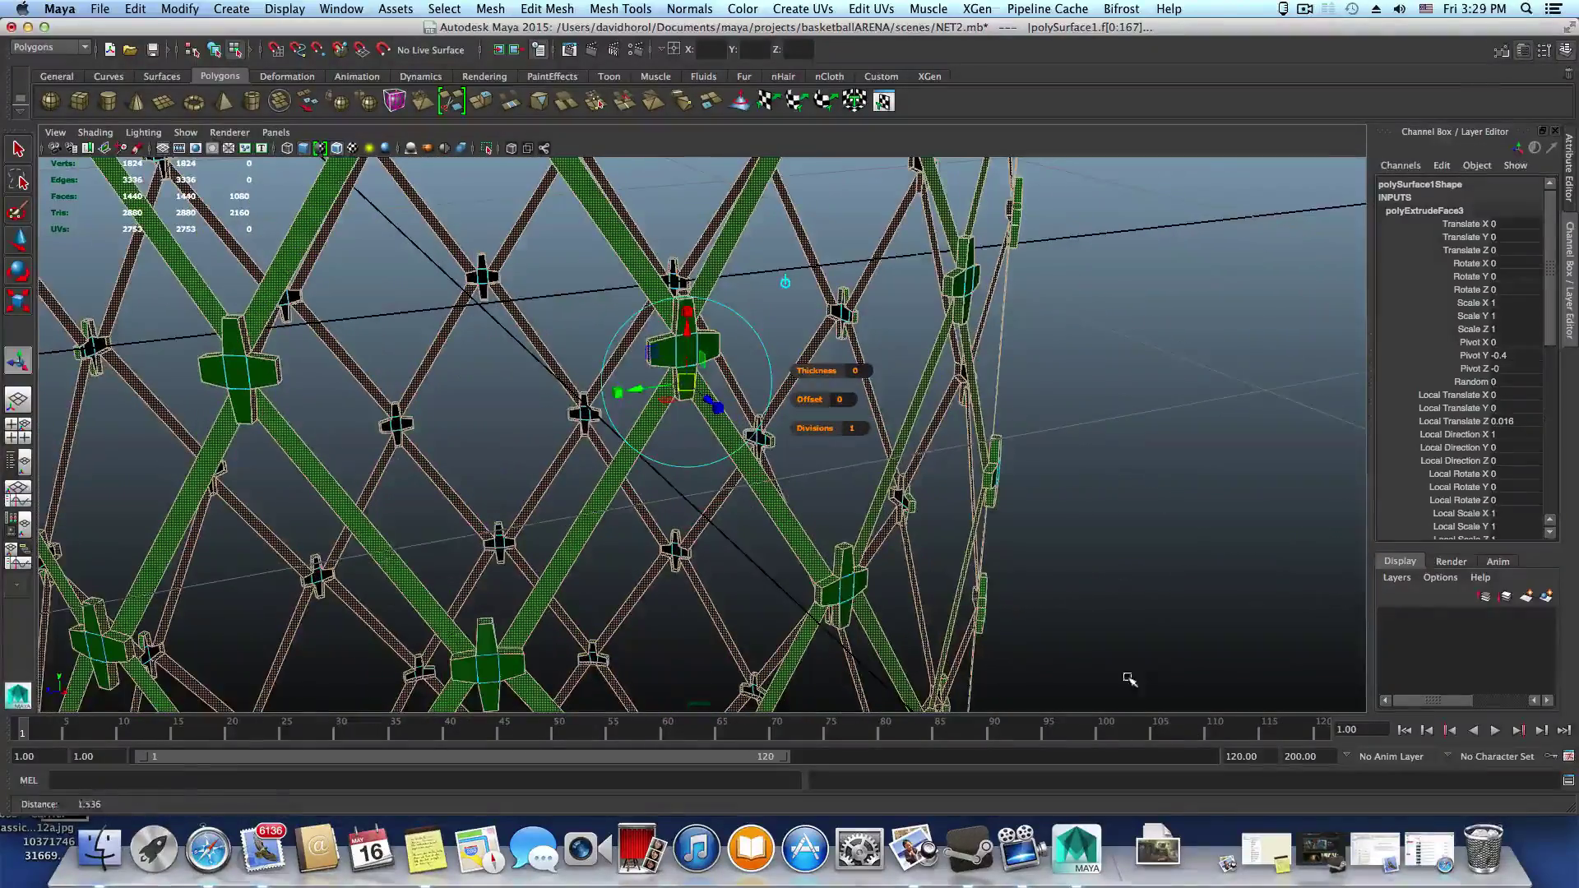
left_click_drag(829, 585, 998, 664, "alt")
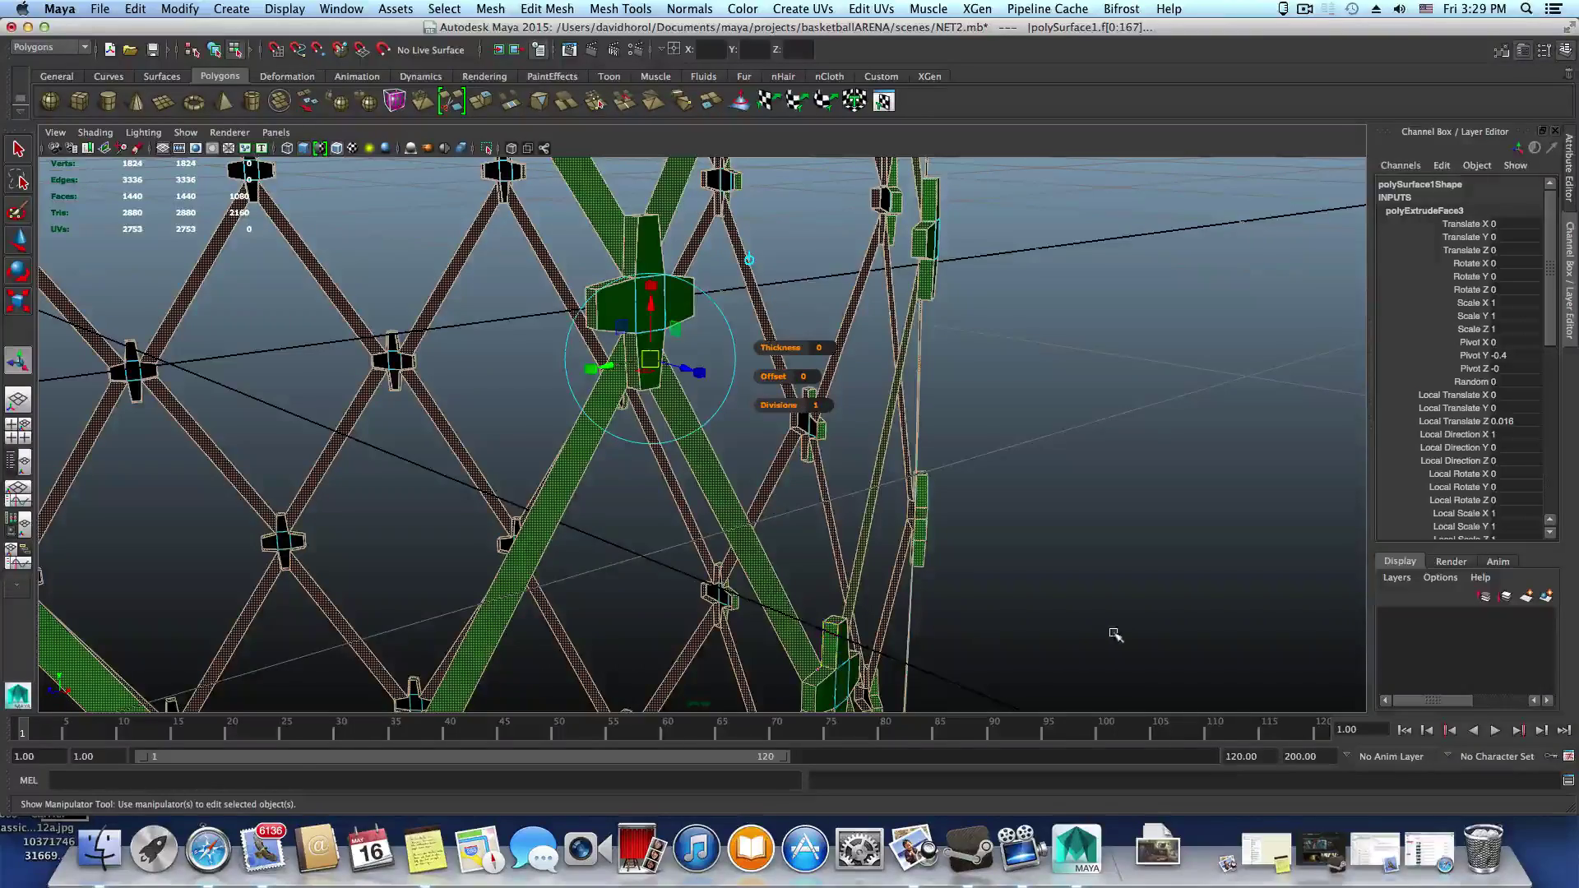
right_click_drag(1114, 634, 4, 391, "alt")
In a full-size orthographic elevation view, select the strand faces between the knots in the net's three middle rows
left_click(20, 429)
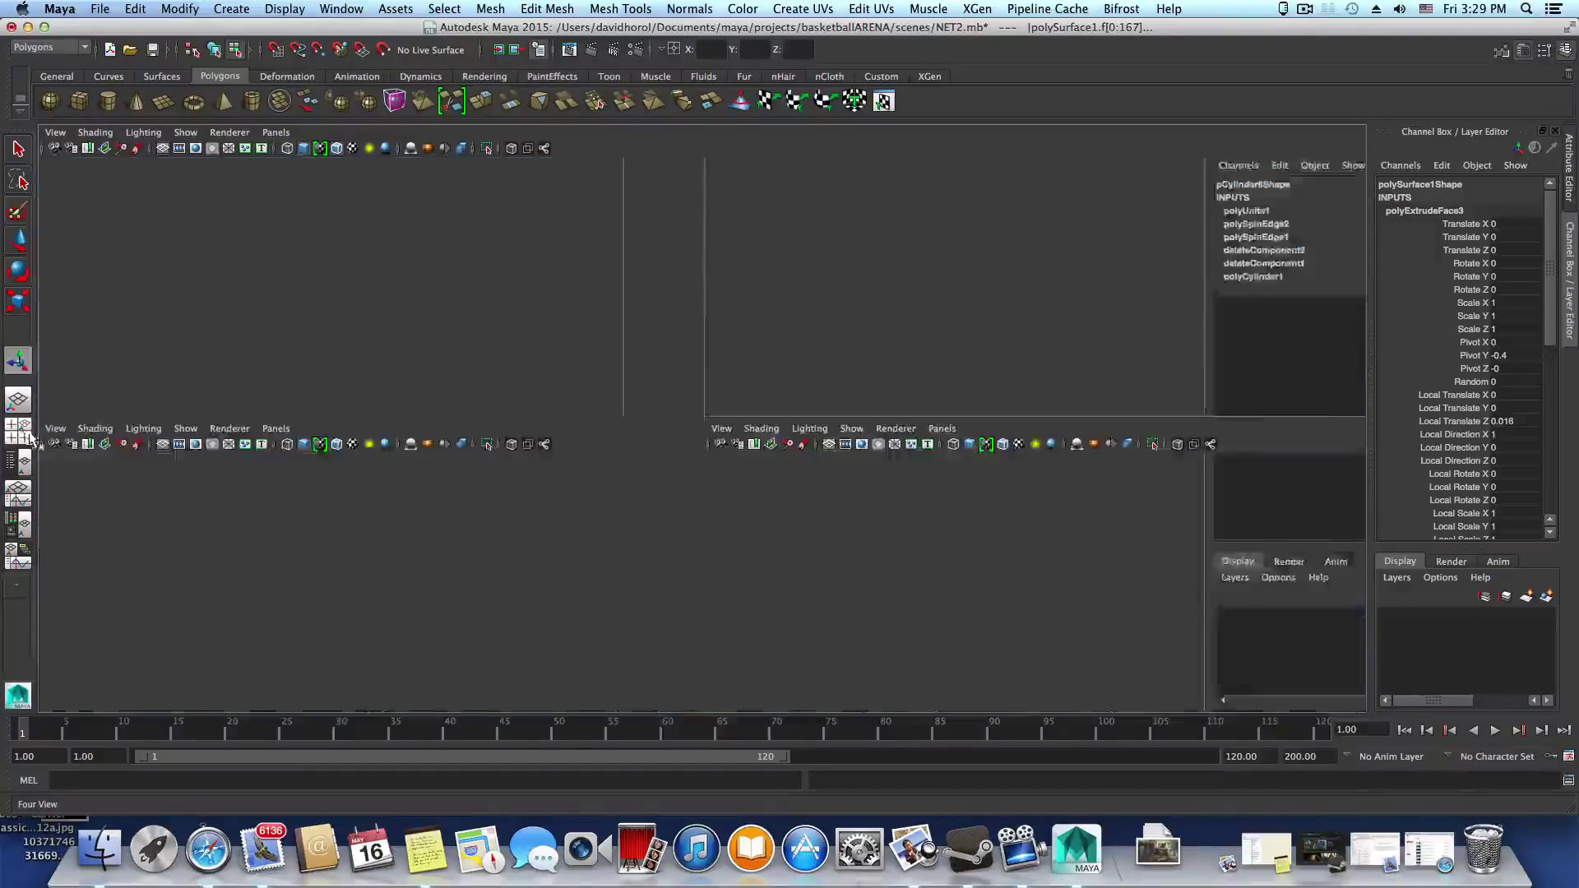
key("space")
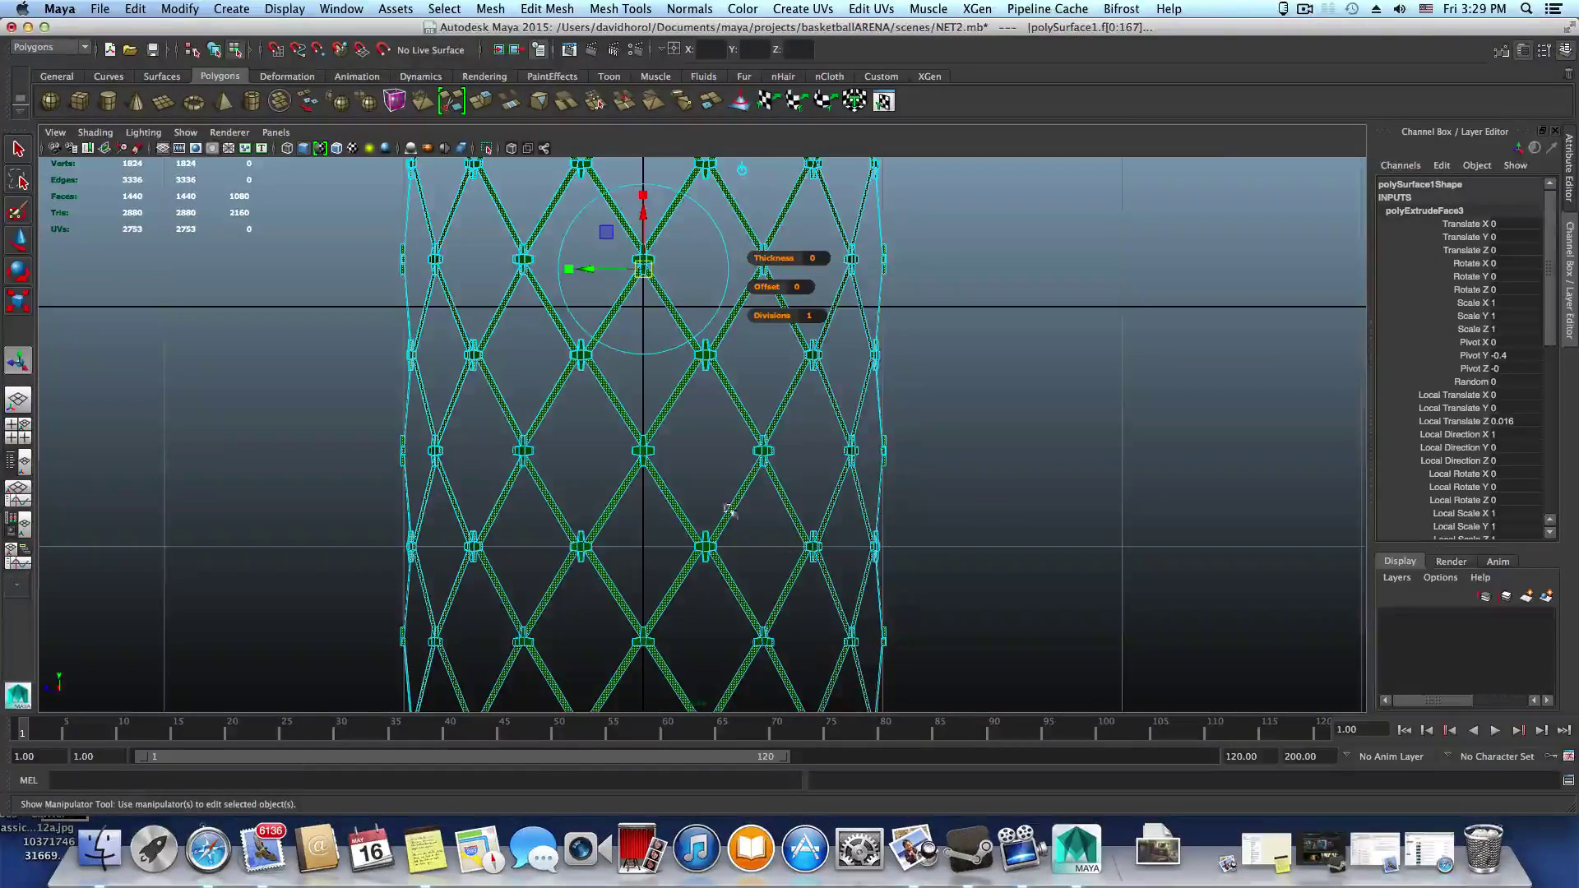
left_click_drag(888, 500, 927, 497)
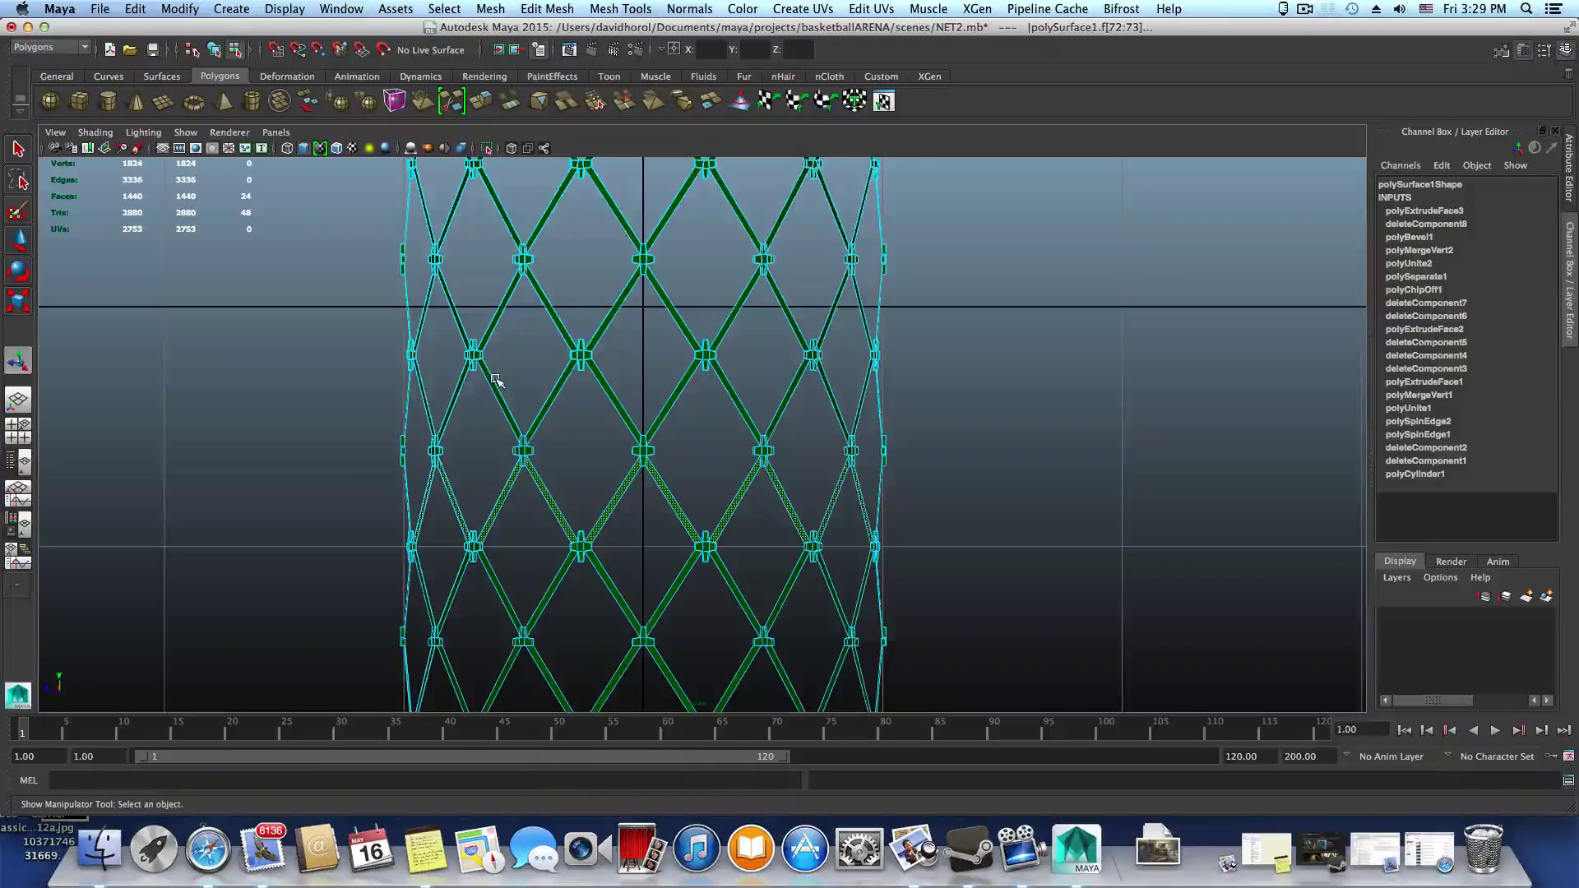
left_click_drag(378, 381, 764, 406)
left_click_drag(954, 395, 954, 395, "shift")
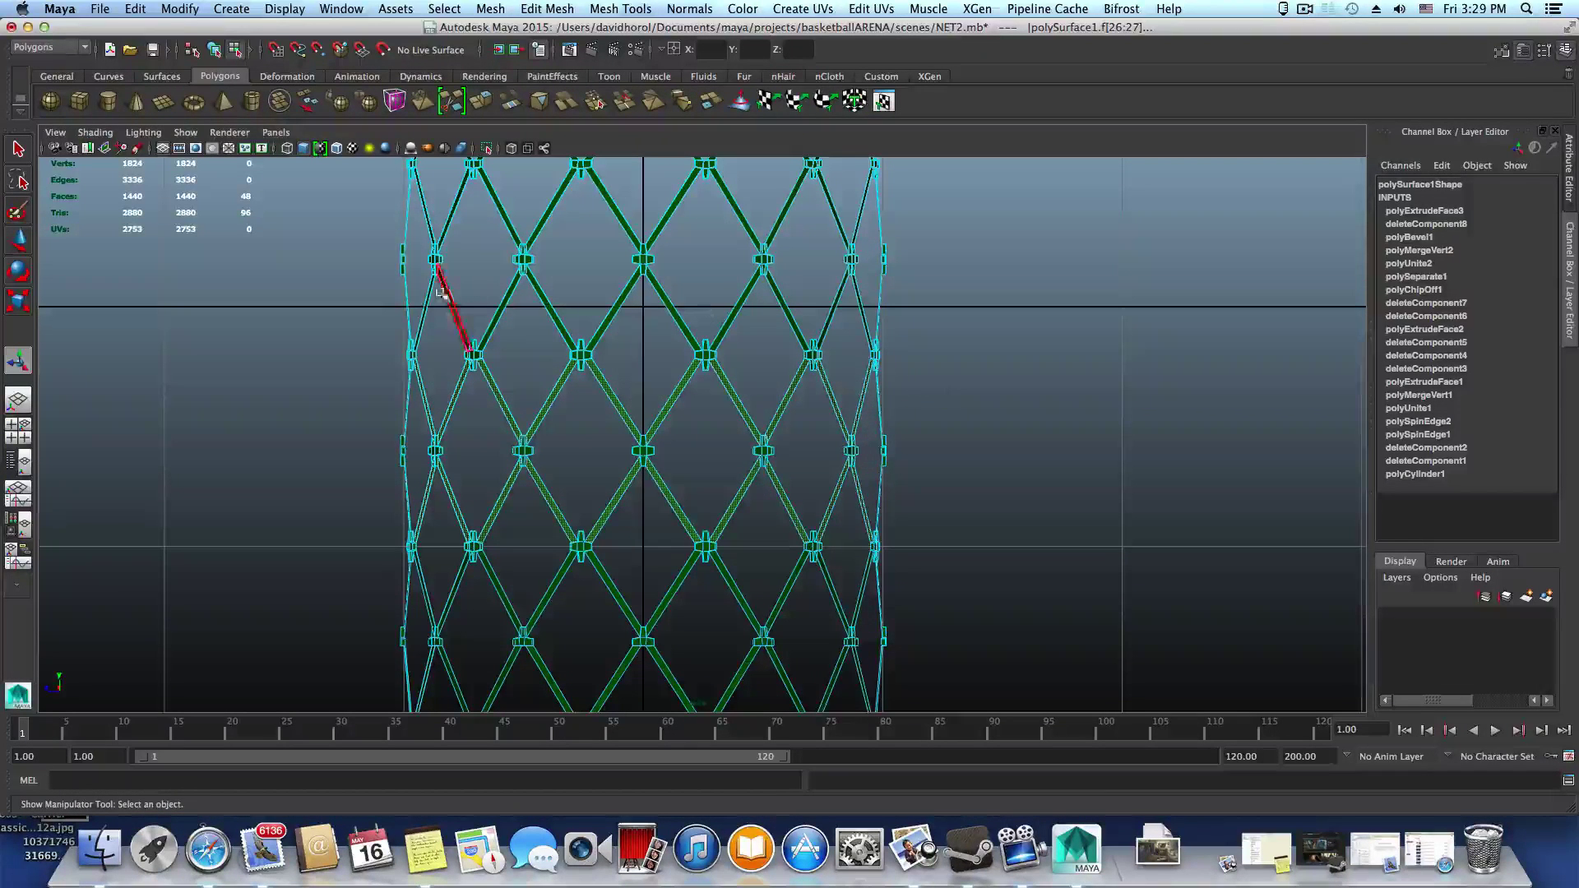
left_click_drag(358, 299, 551, 318, "shift")
left_click_drag(952, 306, 954, 307, "shift")
Add the strand faces in the net's two upper and two lower rows to the selection, leaving out all knot faces
key("space")
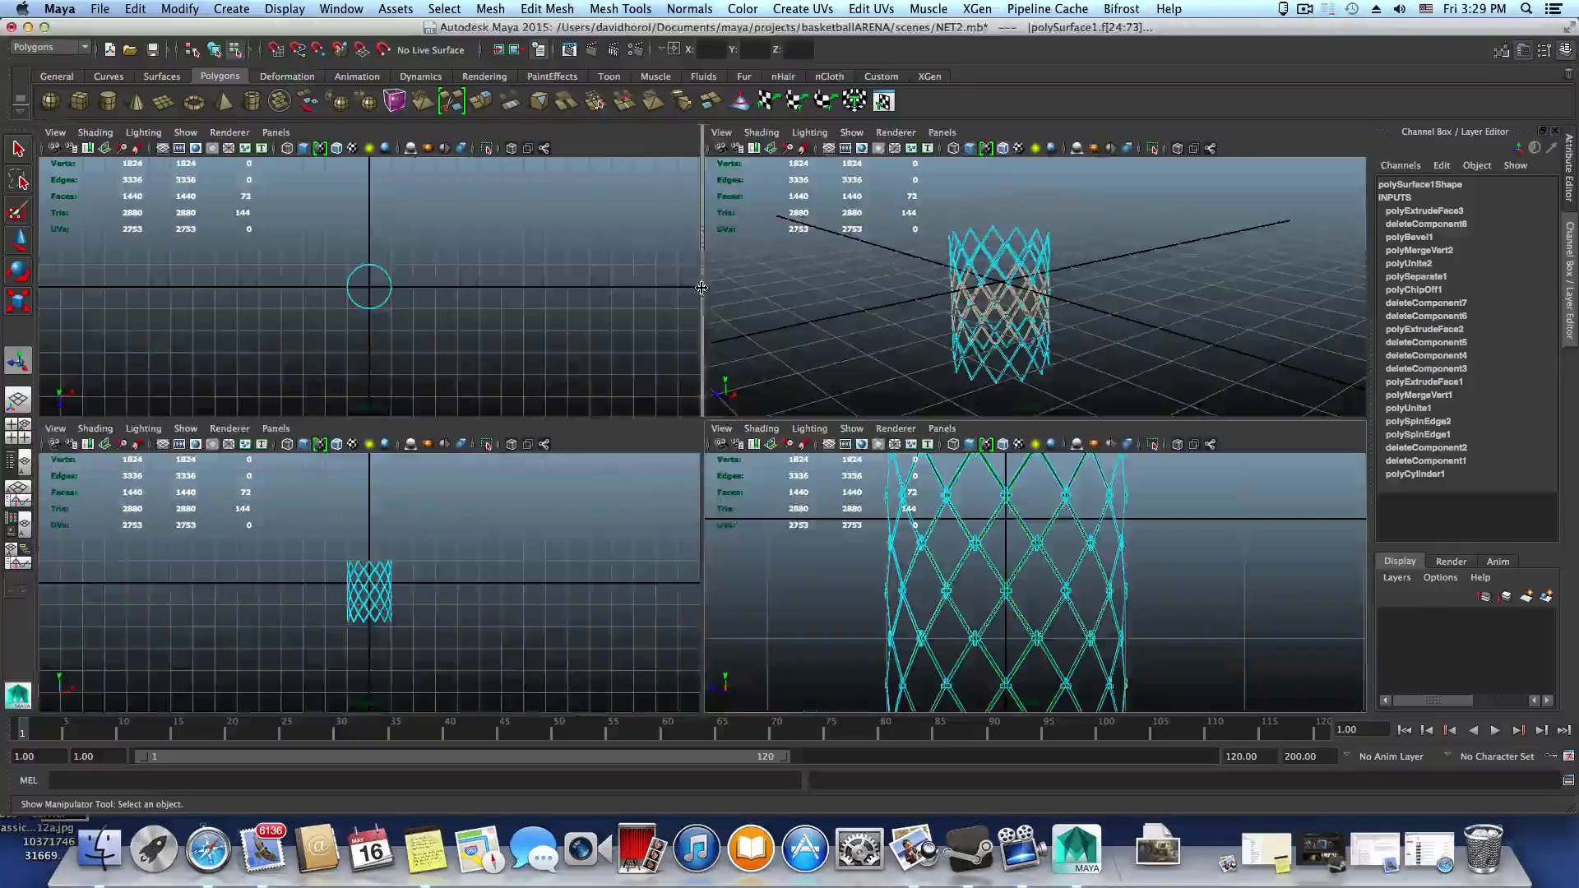
key("space")
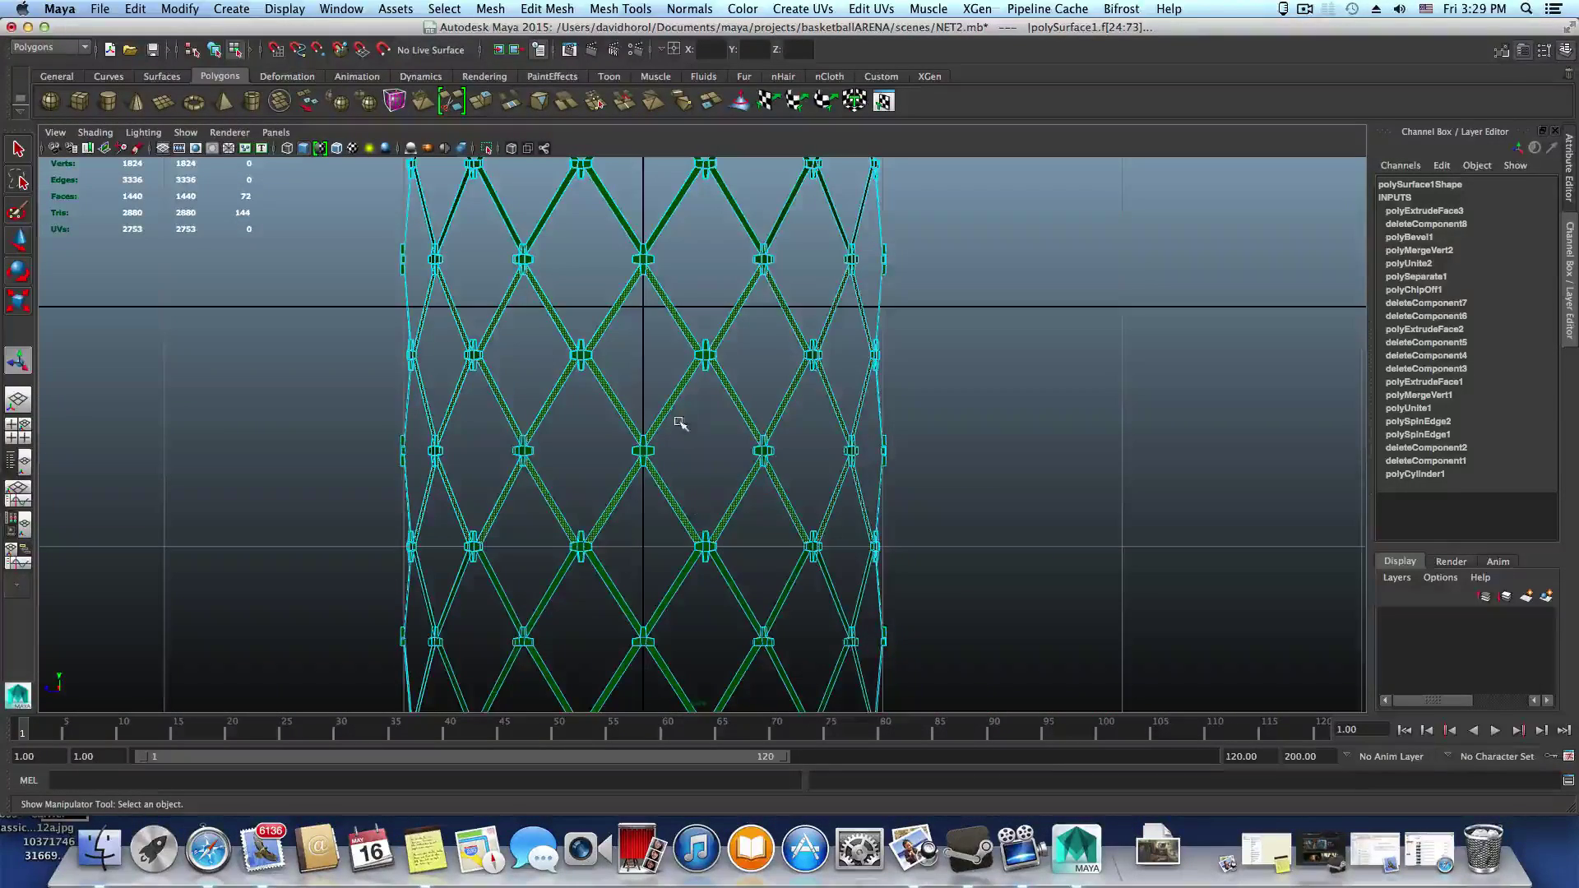
middle_click_drag(677, 415, 679, 584, "alt")
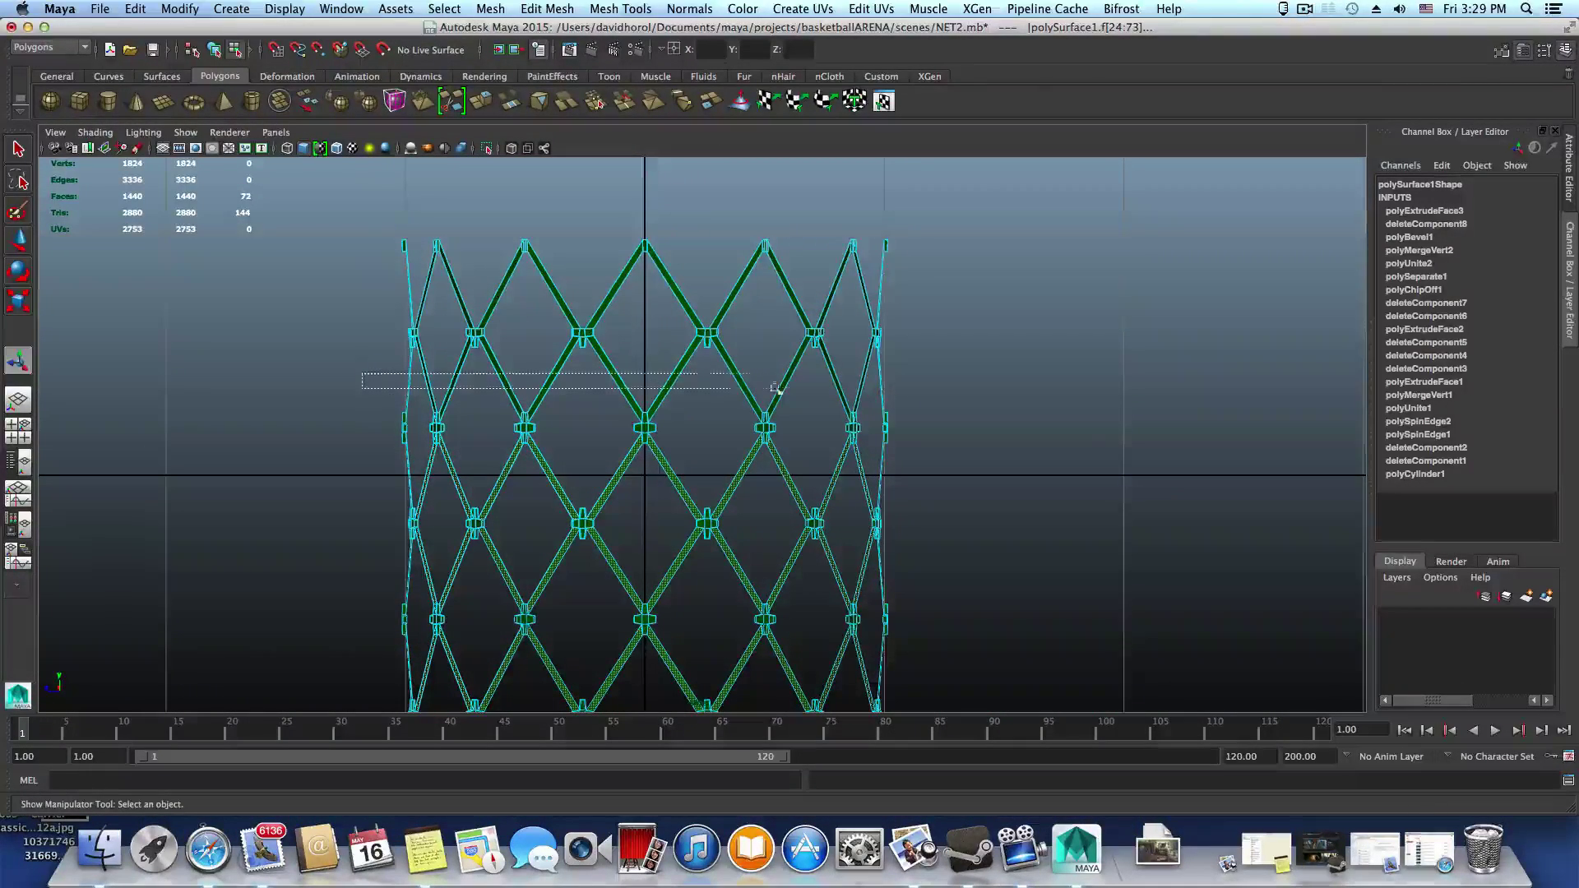
left_click_drag(772, 386, 771, 384, "shift")
left_click_drag(867, 307, 919, 309, "shift")
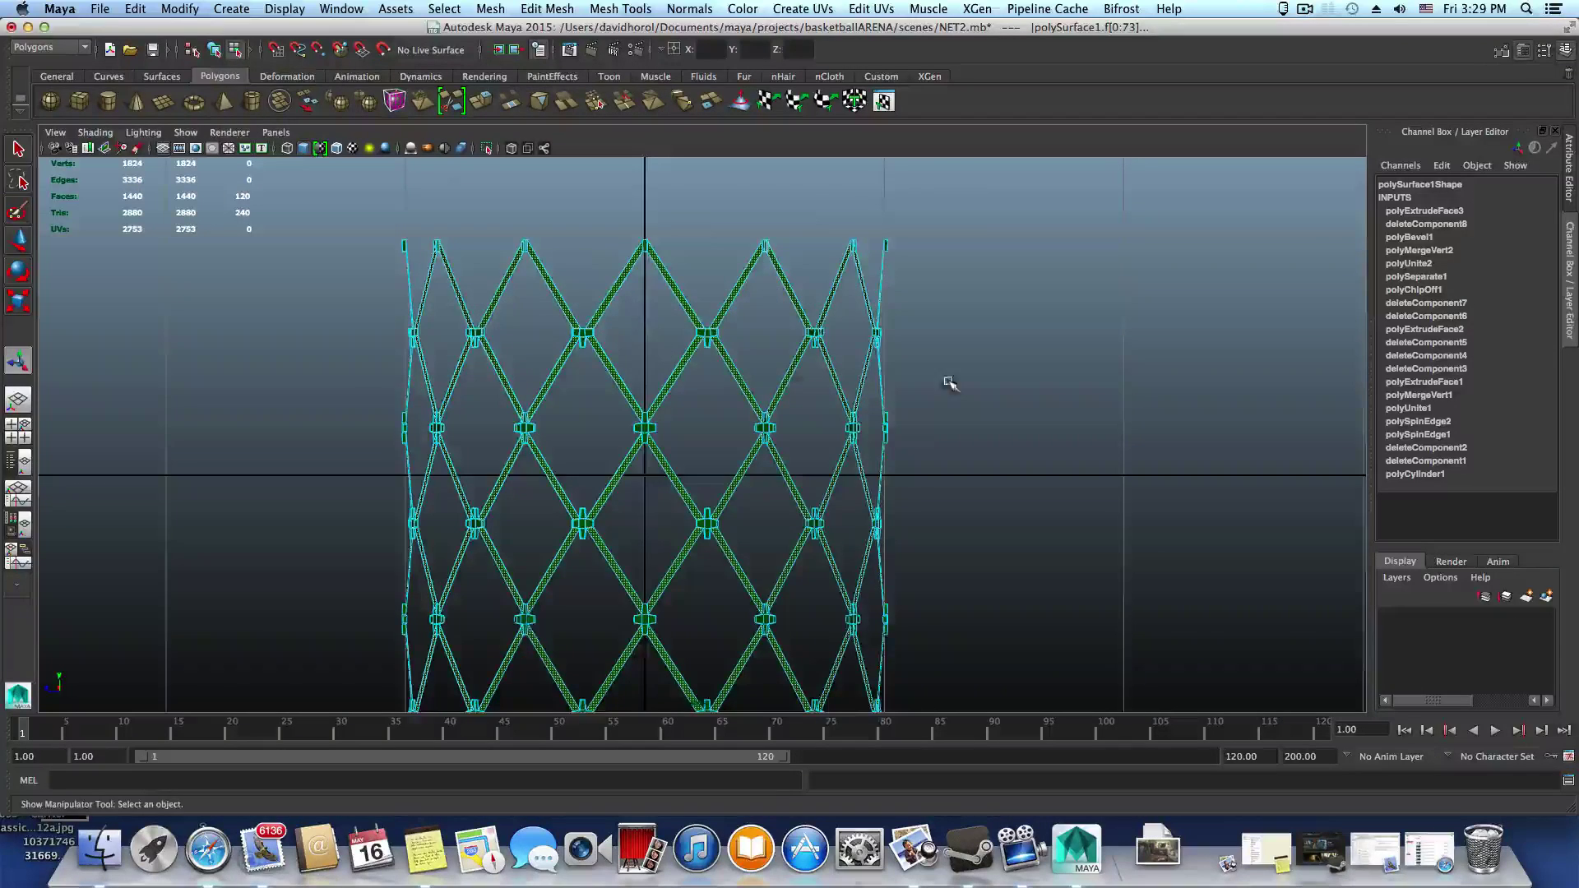
middle_click_drag(910, 487, 942, 278, "alt")
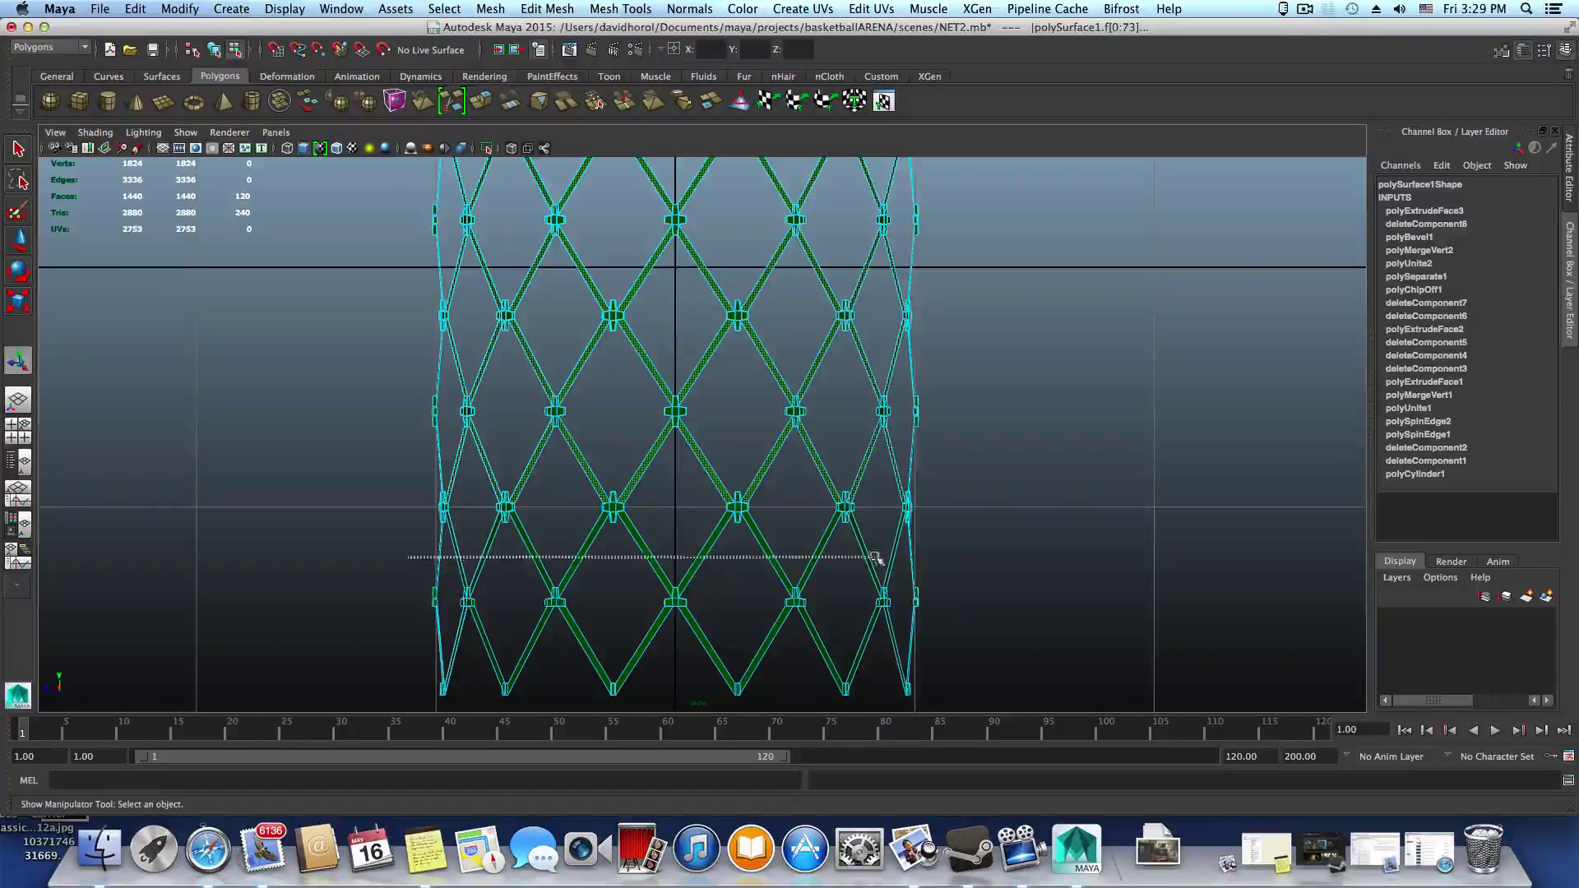
left_click_drag(875, 559, 878, 559, "shift")
left_click_drag(387, 631, 1007, 651, "shift")
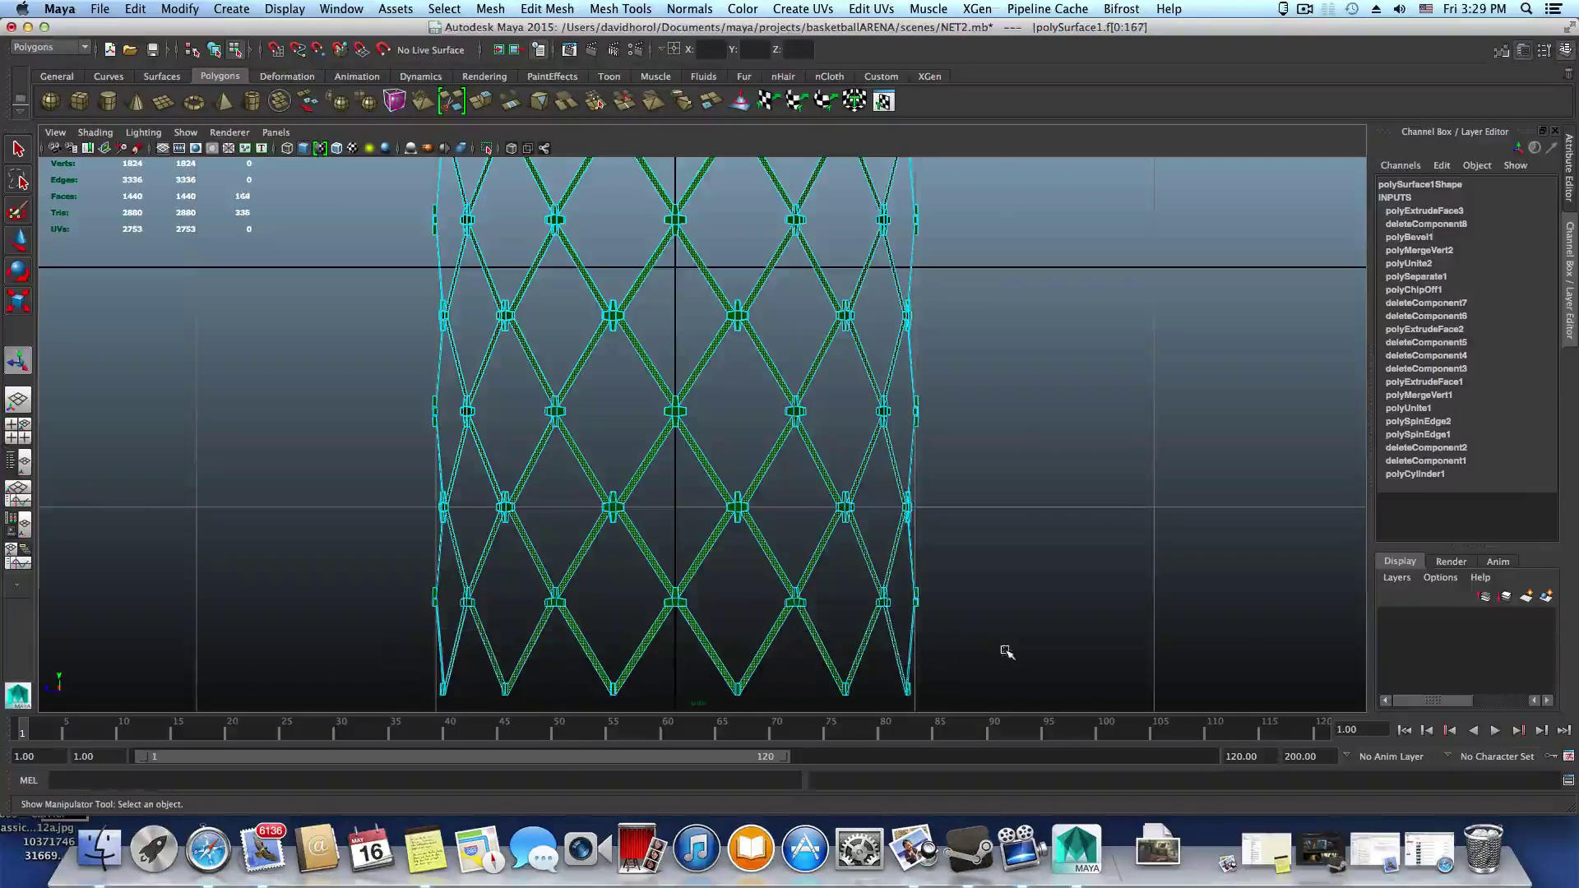
Extrude the selected strand faces in the perspective view, with a Local Translate Z of -0.016, to give the strands thickness
key("space")
key("space")
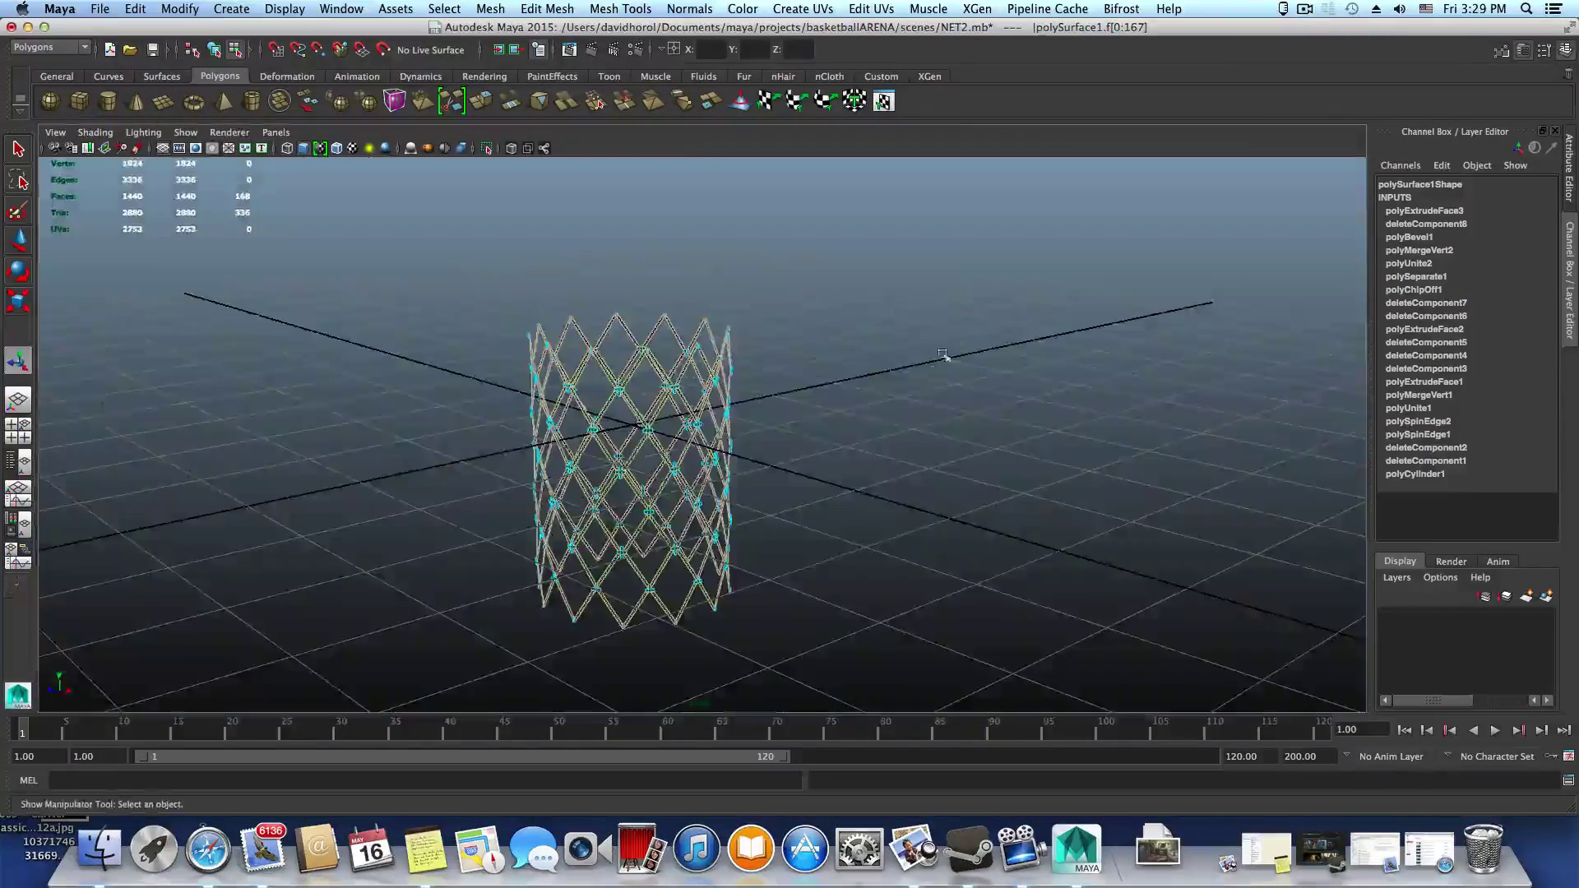
left_click_drag(819, 436, 811, 446, "alt")
right_click_drag(812, 447, 1060, 559, "alt")
left_click_drag(814, 455, 921, 453, "alt")
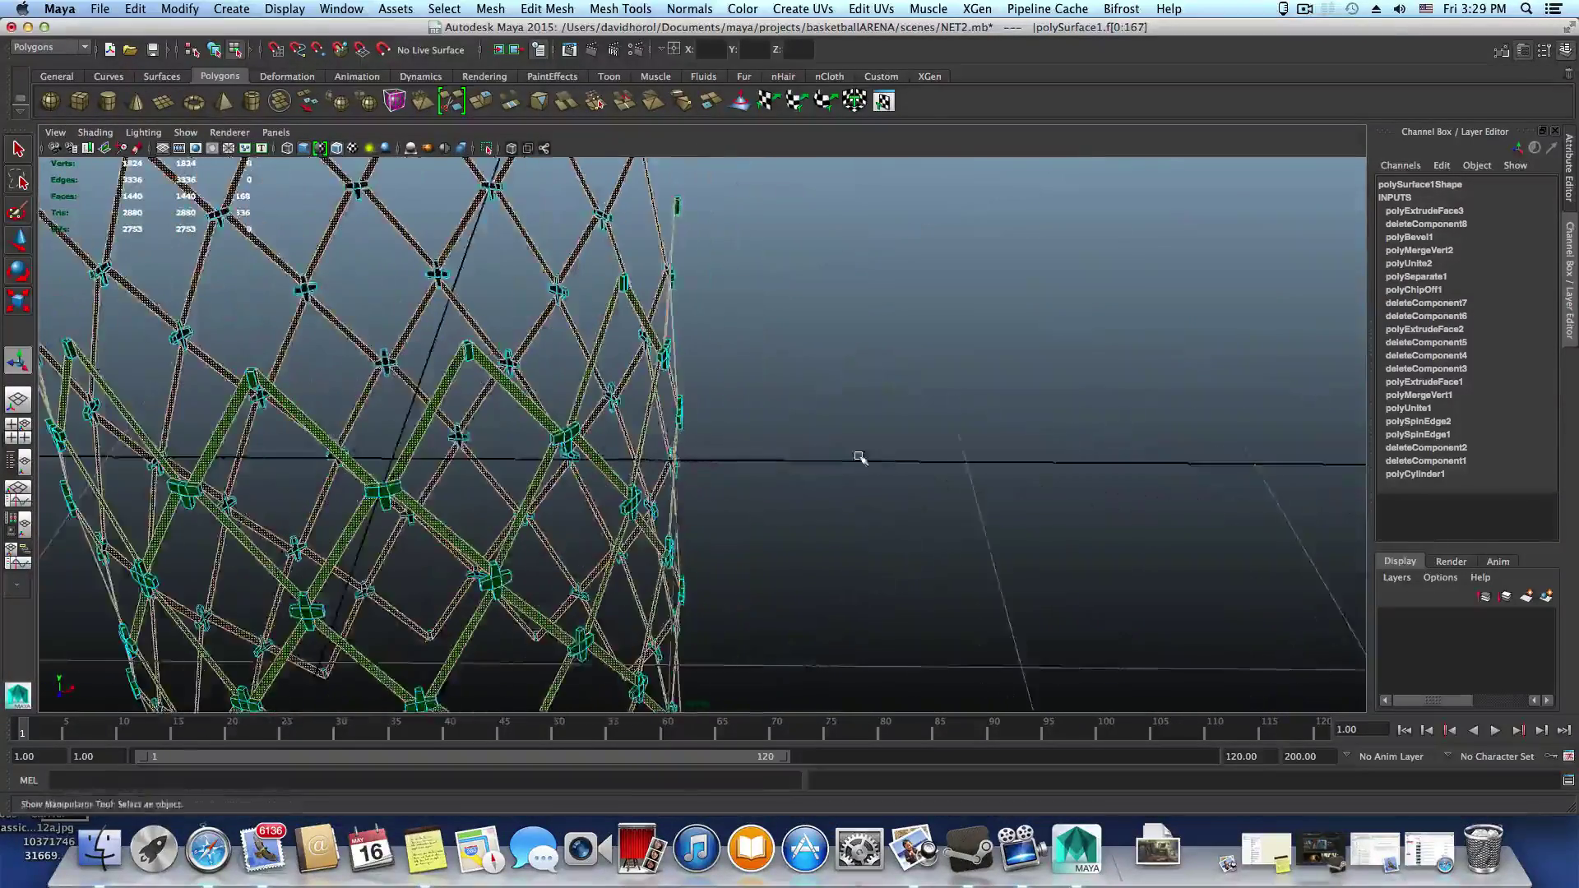
middle_click_drag(860, 458, 894, 514, "alt")
left_click_drag(896, 515, 871, 516, "alt")
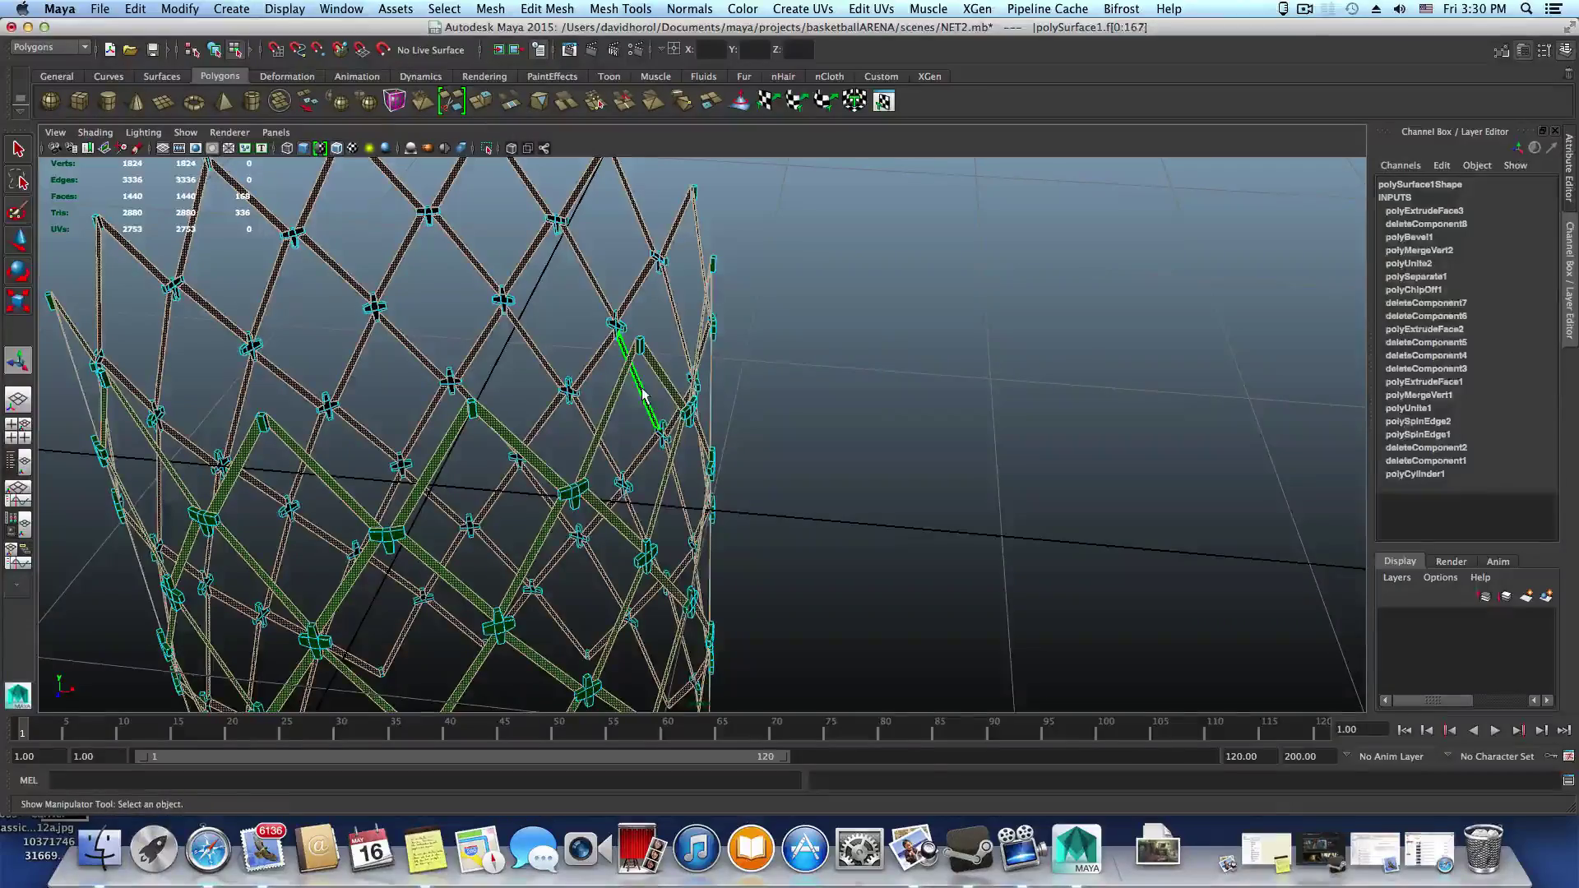
key("ctrl+e")
left_click_drag(753, 343, 750, 342)
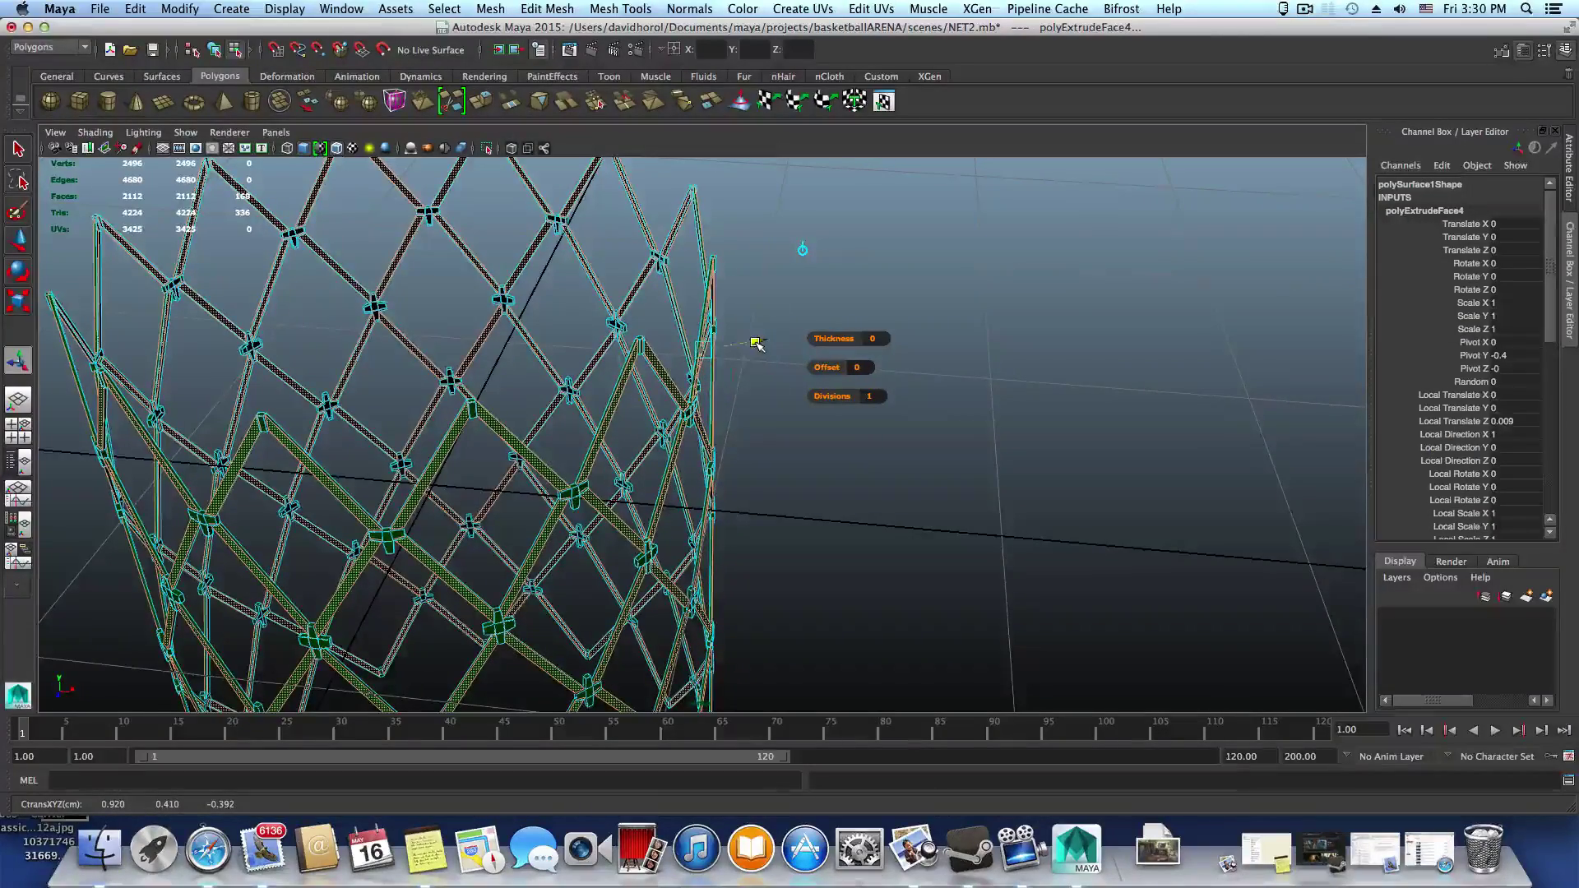
Switch to object selection and display the whole net in smooth mesh preview
right_click_drag(751, 342, 725, 402, "alt")
left_click_drag(725, 402, 757, 498, "alt")
key("F8")
key("3")
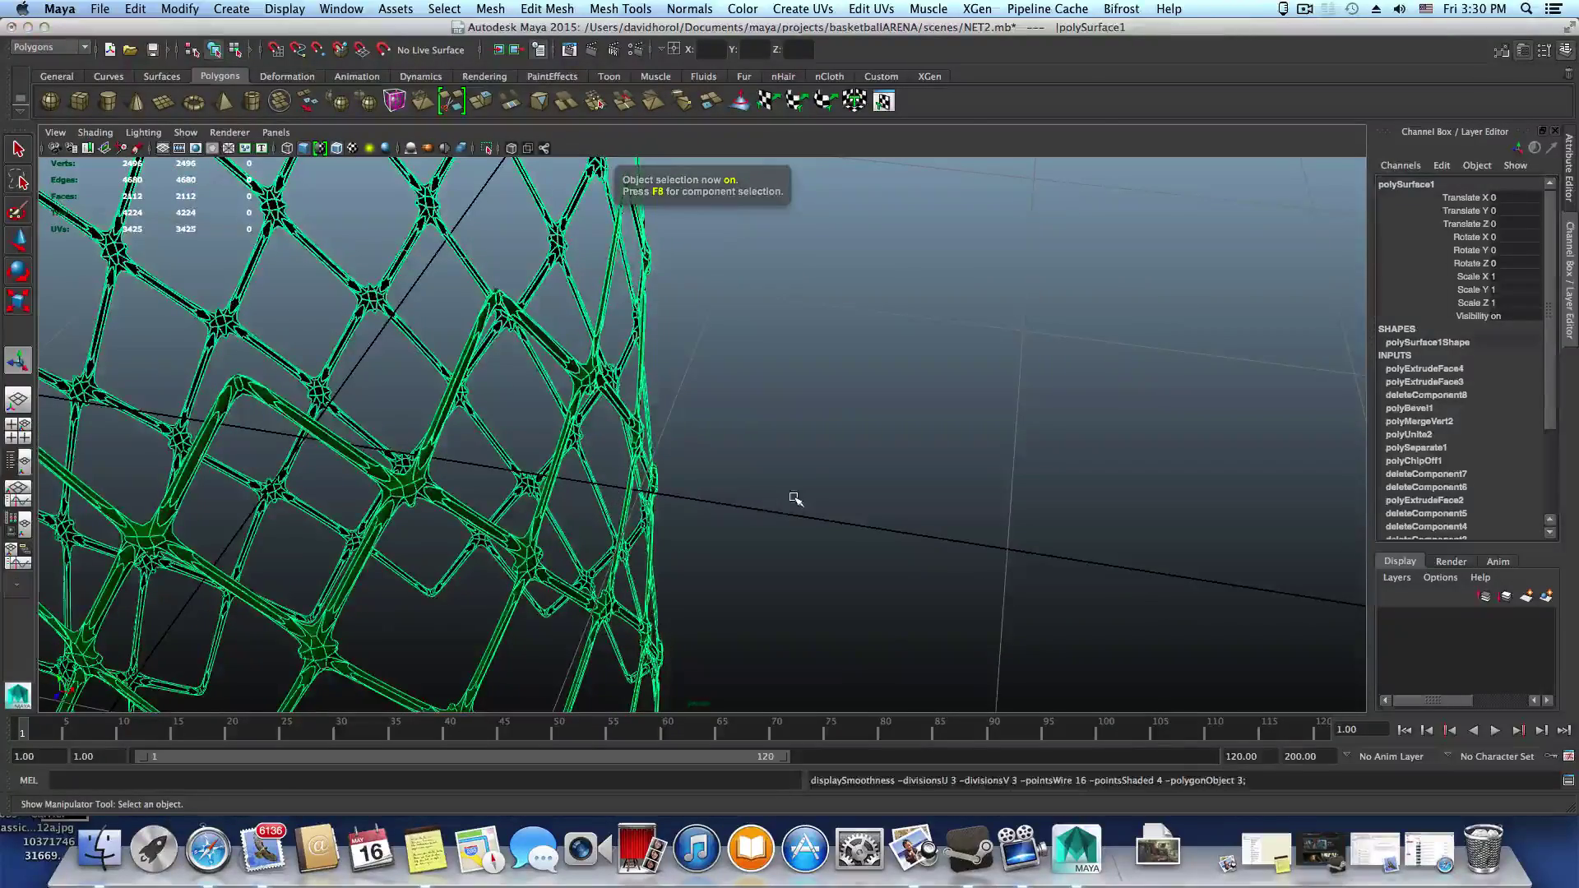
Examine the smoothed net's knots, strands and upper tips from several angles and distances
left_click(886, 524)
left_click_drag(888, 525, 772, 496, "alt")
right_click_drag(772, 496, 737, 491, "alt")
middle_click_drag(737, 490, 770, 311, "alt")
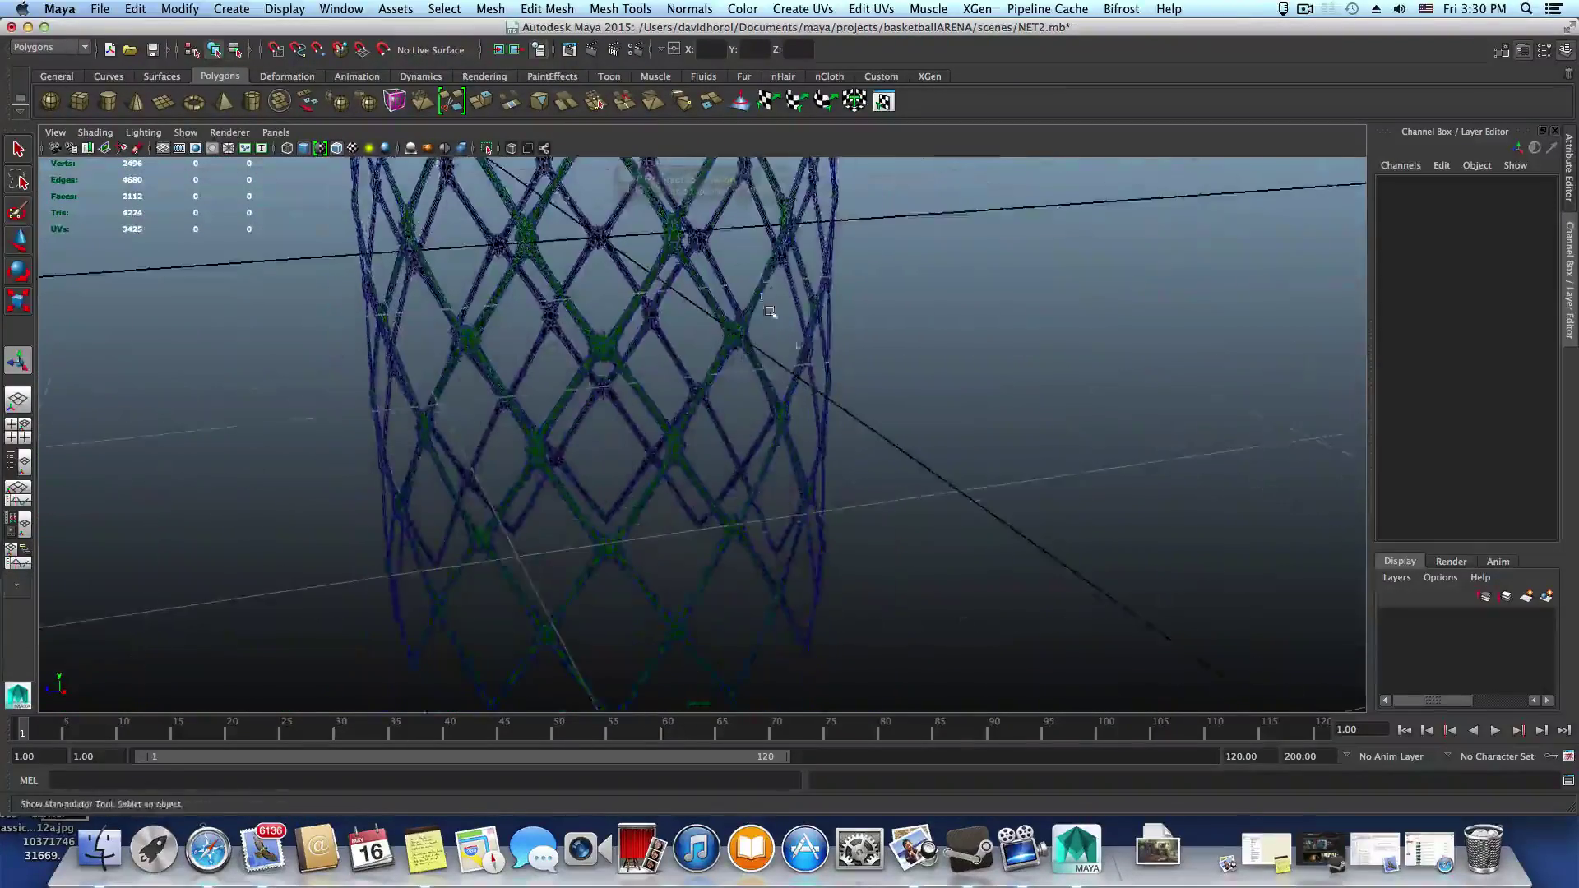
right_click_drag(770, 311, 732, 388, "alt")
mouse_move(732, 387)
left_mouse_down("alt")
mouse_move(733, 367)
mouse_move(737, 398)
left_mouse_up("alt")
middle_click_drag(737, 398, 717, 454, "alt")
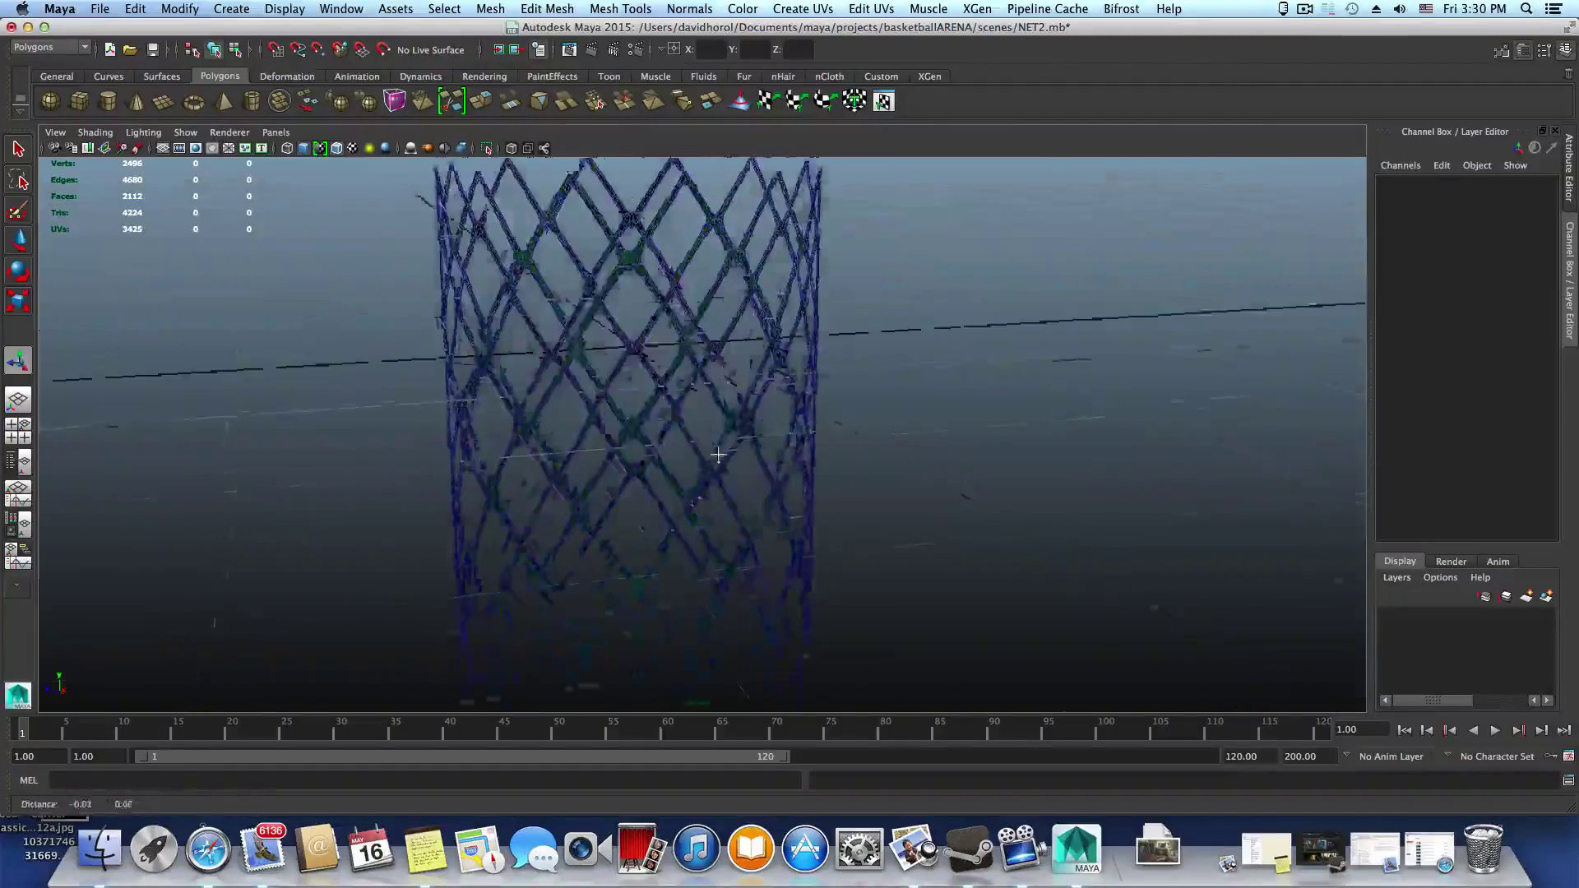
right_click_drag(717, 454, 973, 515, "alt")
left_click_drag(972, 514, 690, 519, "alt")
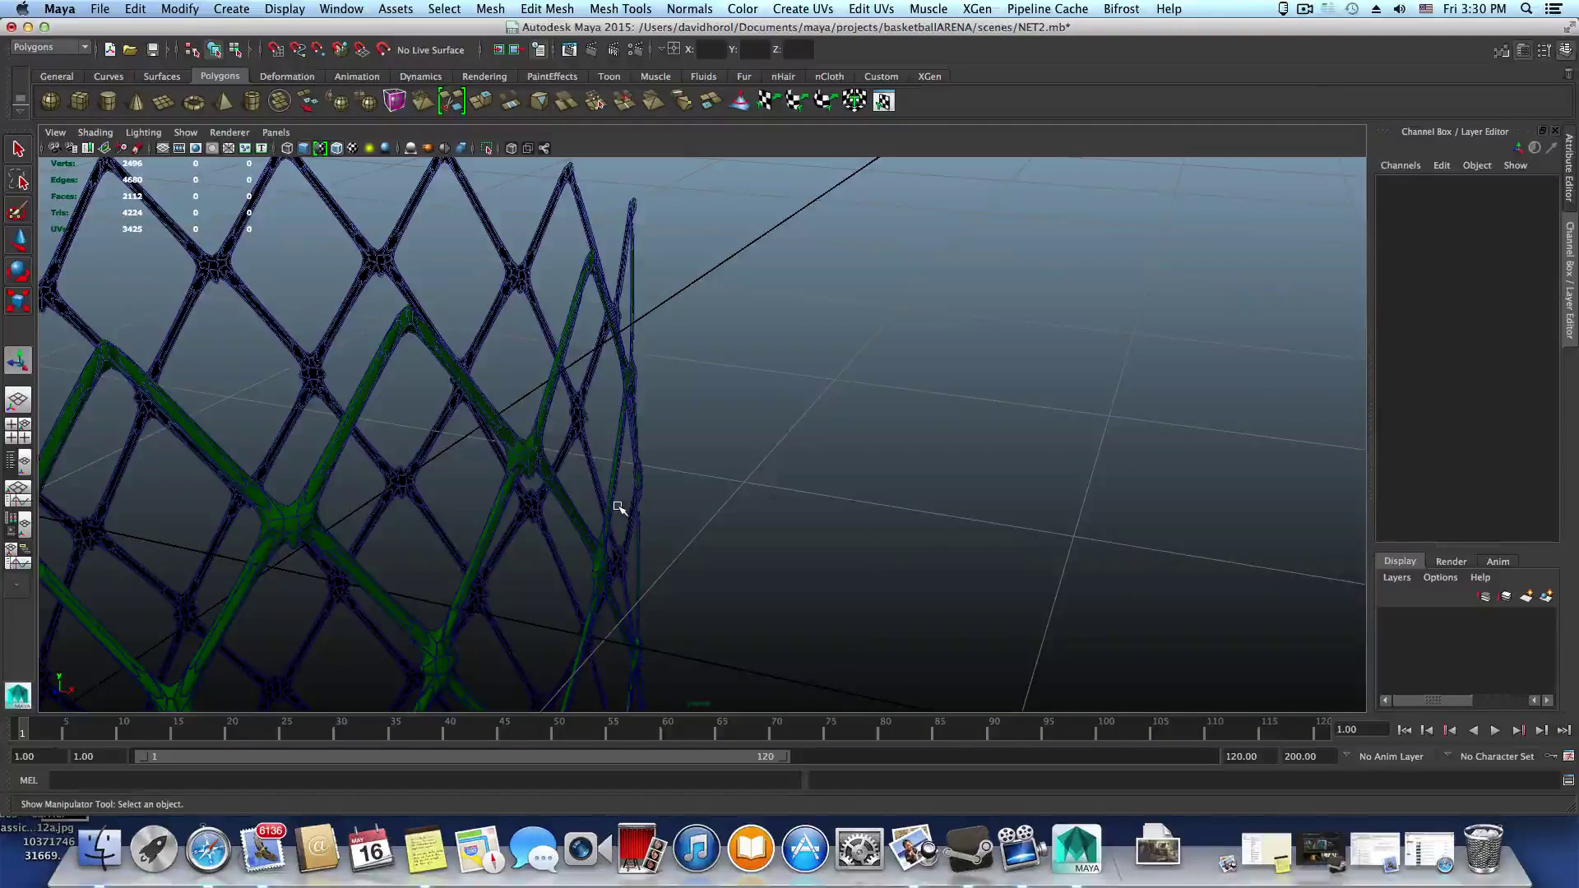
left_click(601, 559)
scroll(694, 560, "down", 5)
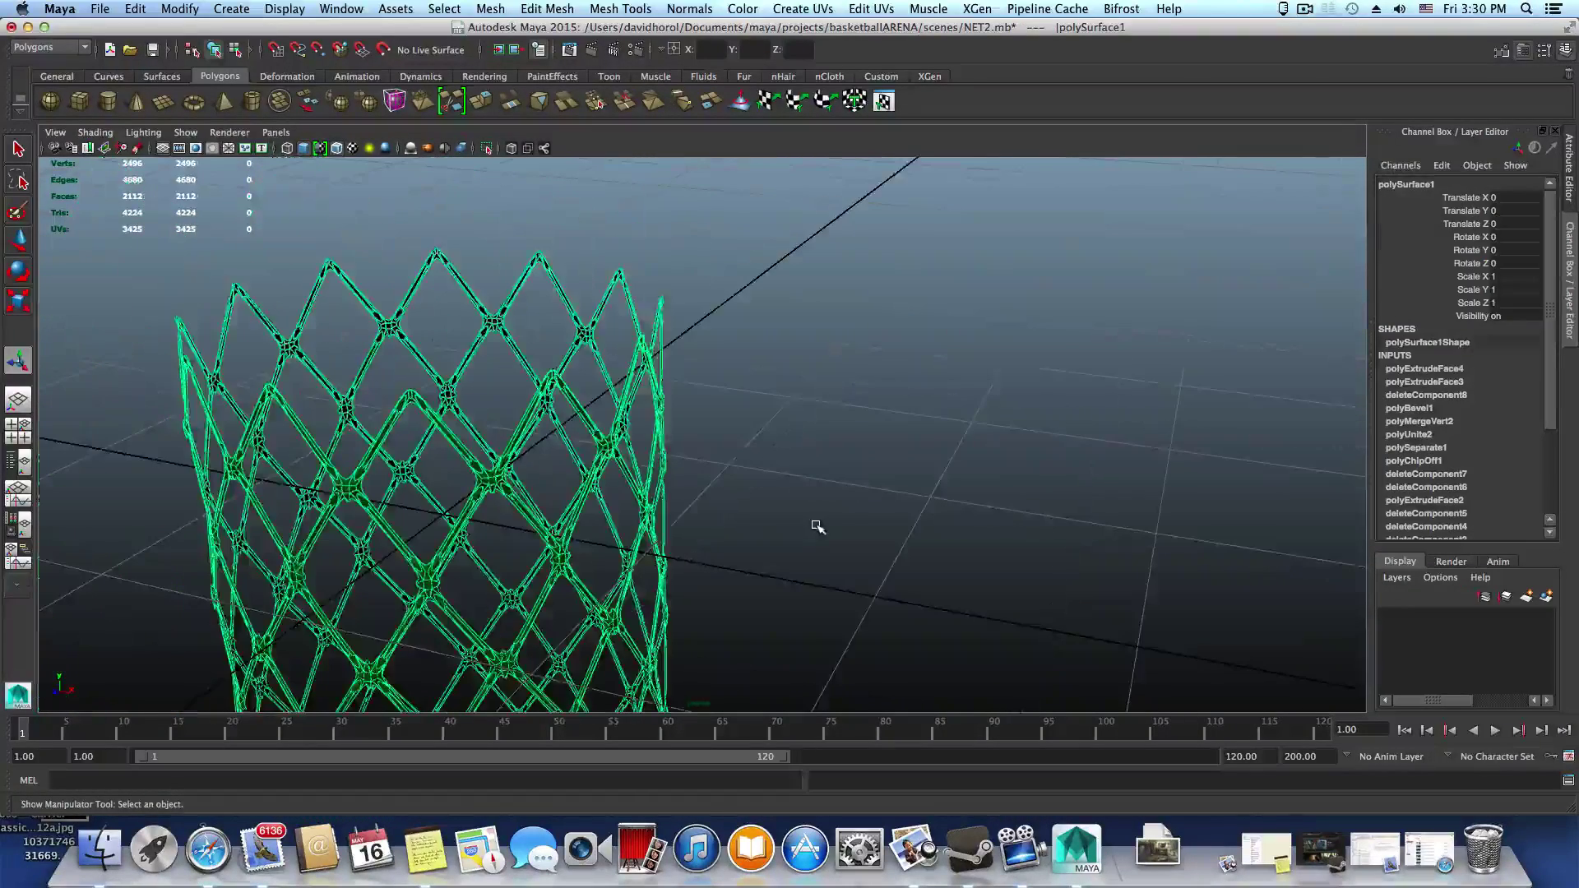
left_click(818, 526)
left_click_drag(811, 529, 971, 540, "alt")
right_click_drag(718, 529, 1205, 596, "alt")
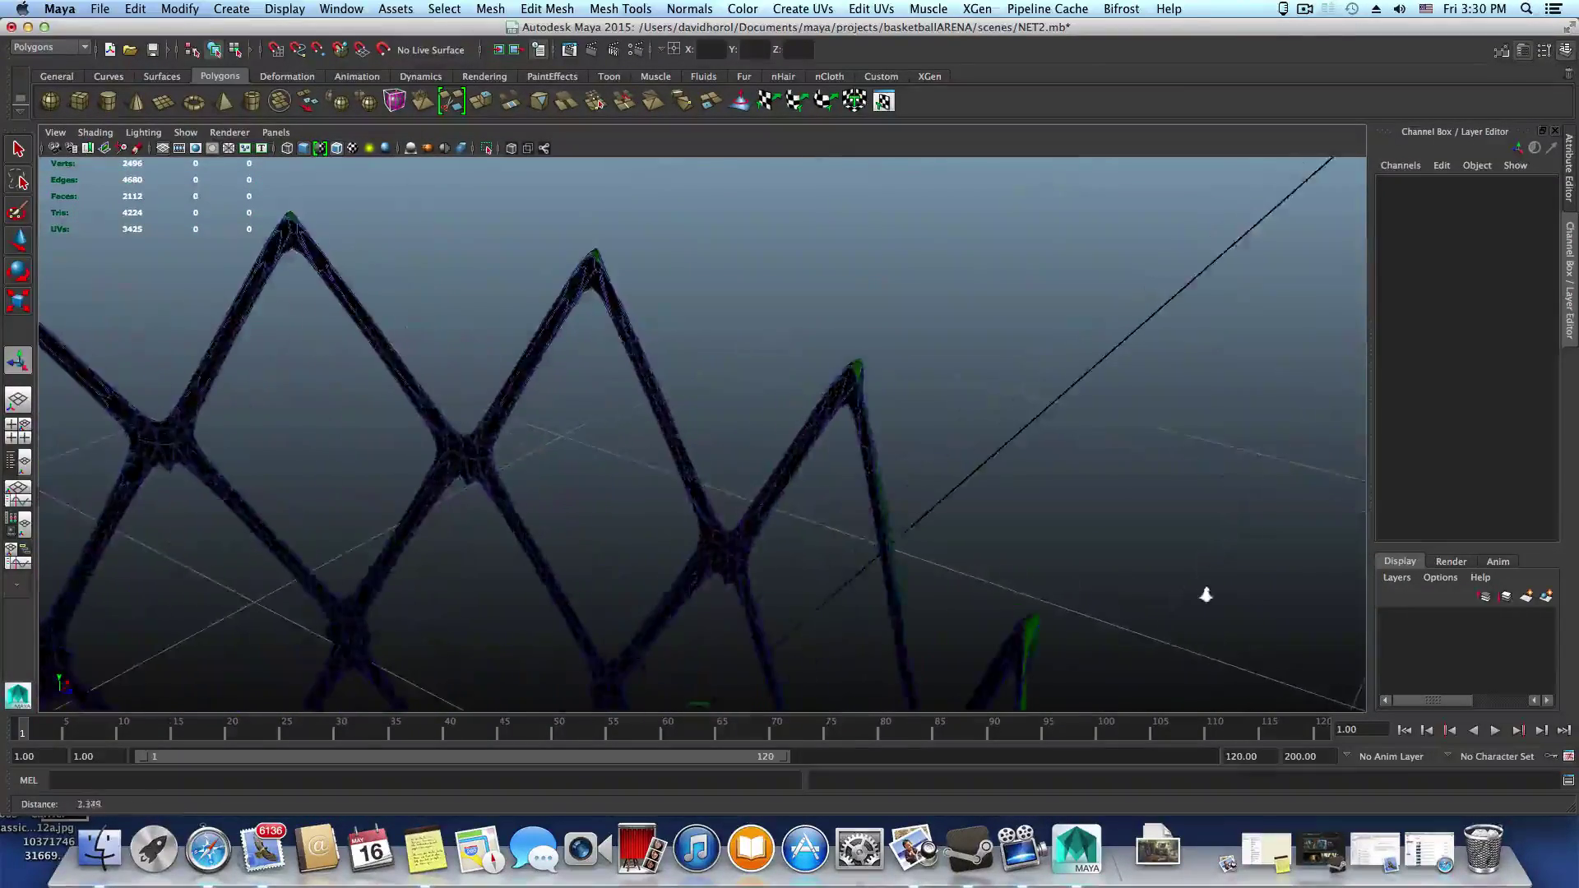
left_click_drag(850, 577, 666, 527, "alt")
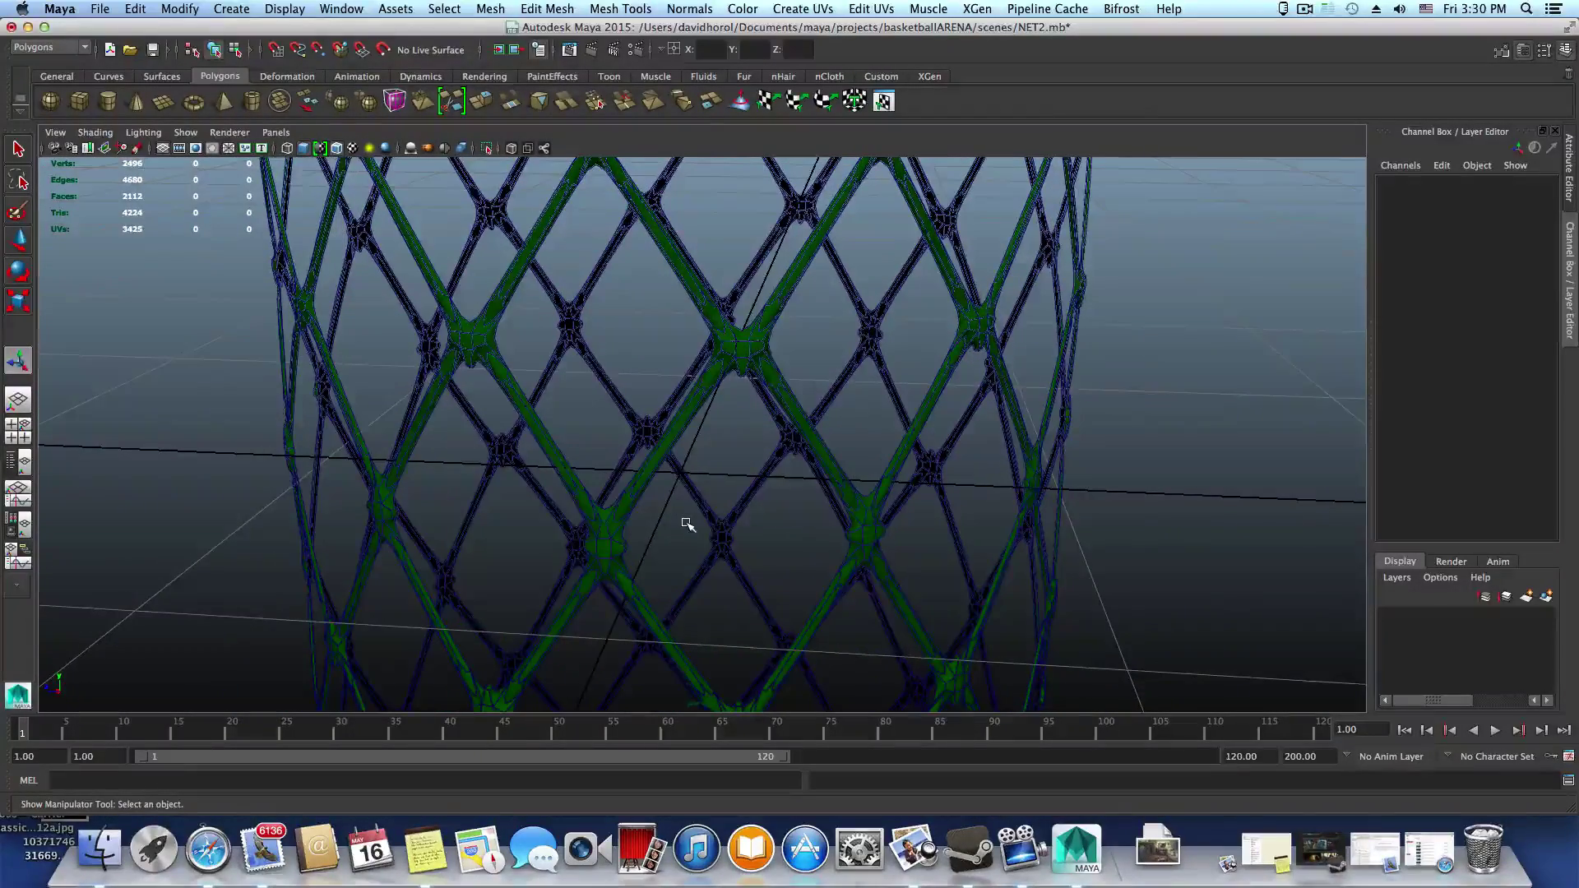
Turn off the smooth mesh preview on the net and keep the net selected
left_click(696, 407)
key("1")
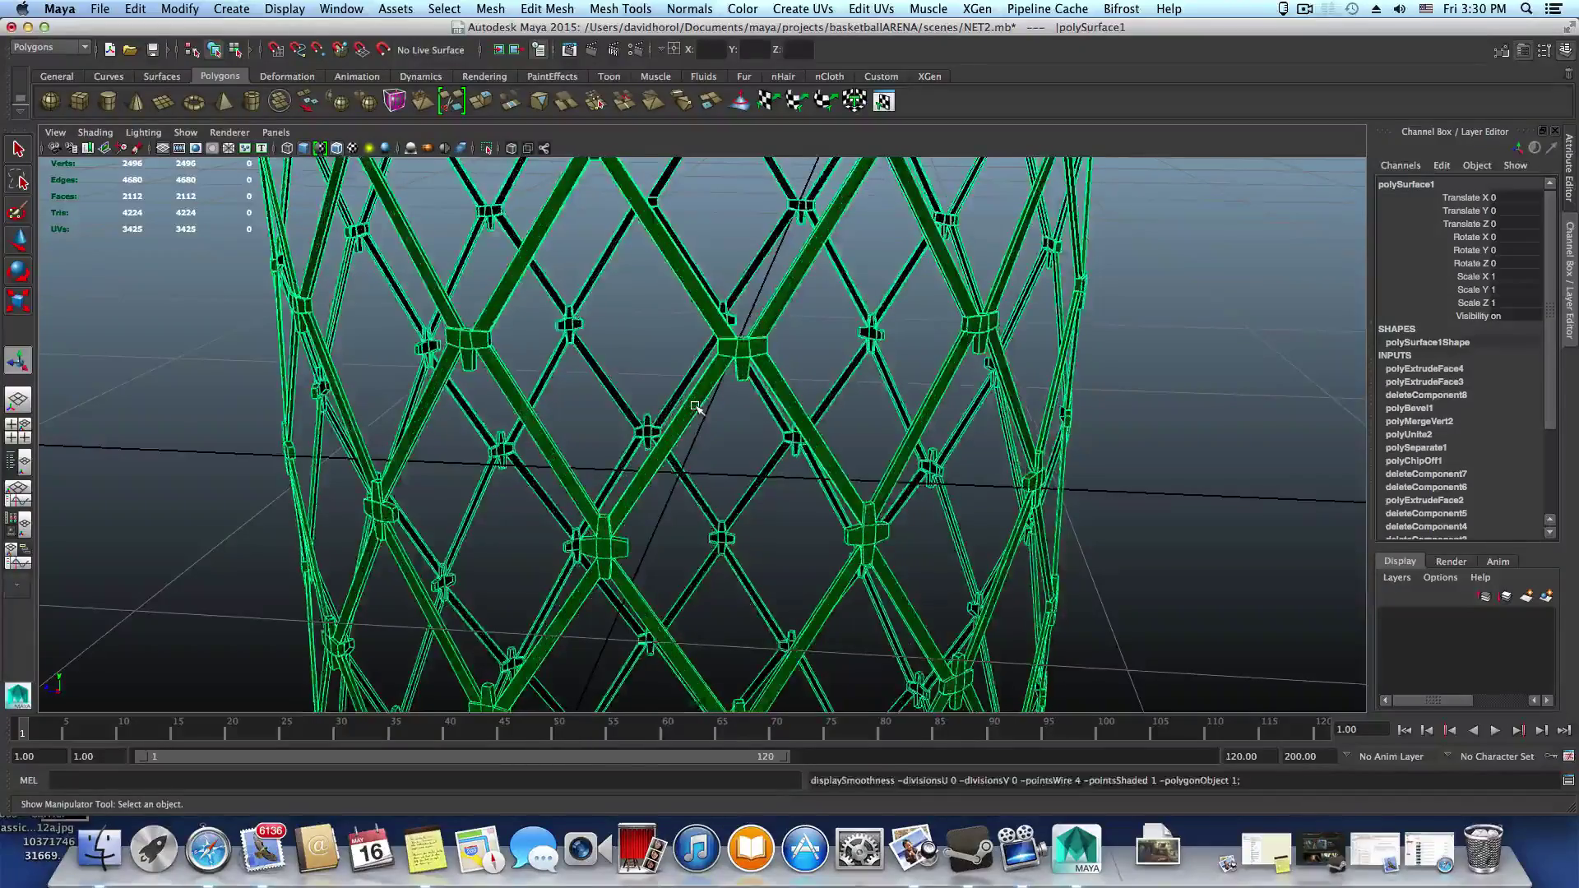
left_click(714, 411)
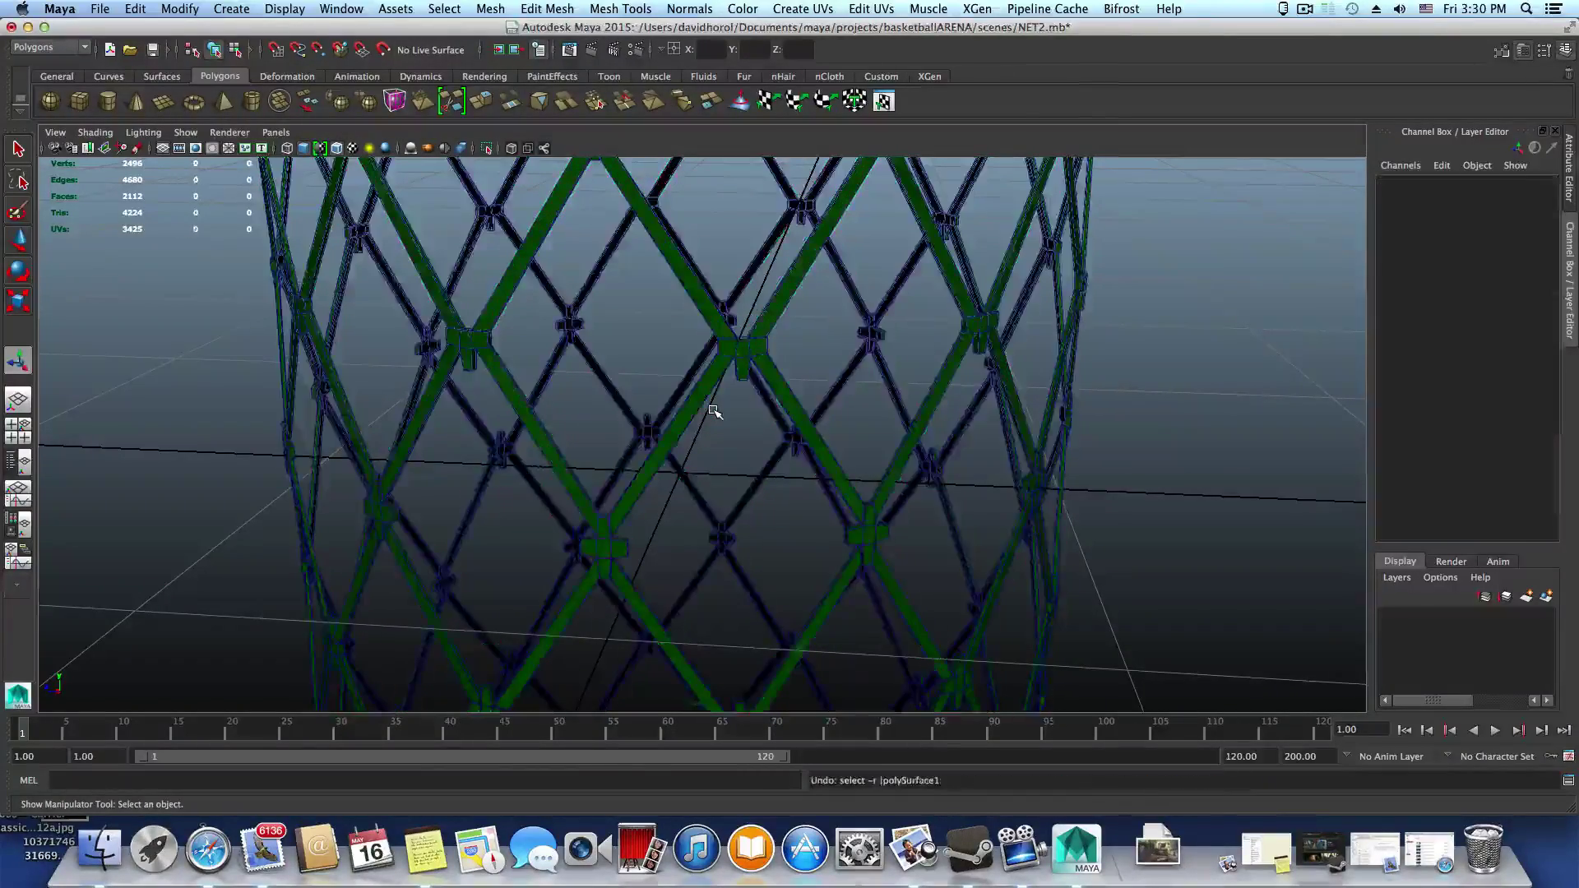
key("z")
left_click(714, 411)
key("z")
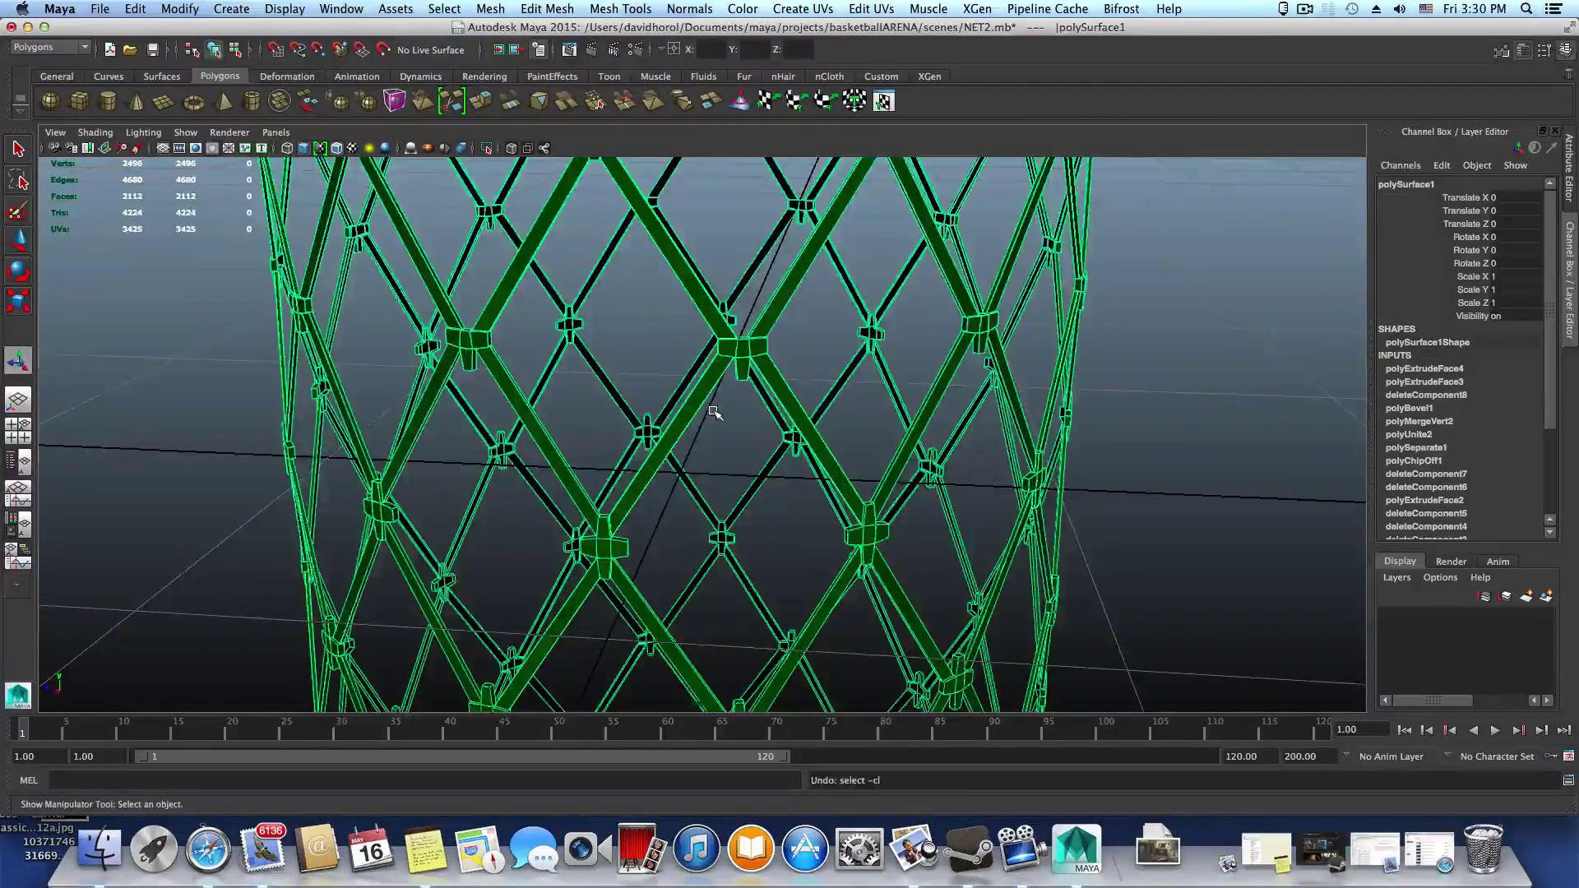
Turn the net's smooth mesh preview back on and return to object selection with the net selected
left_click_drag(716, 413, 611, 426, "alt")
key("F8")
key("3")
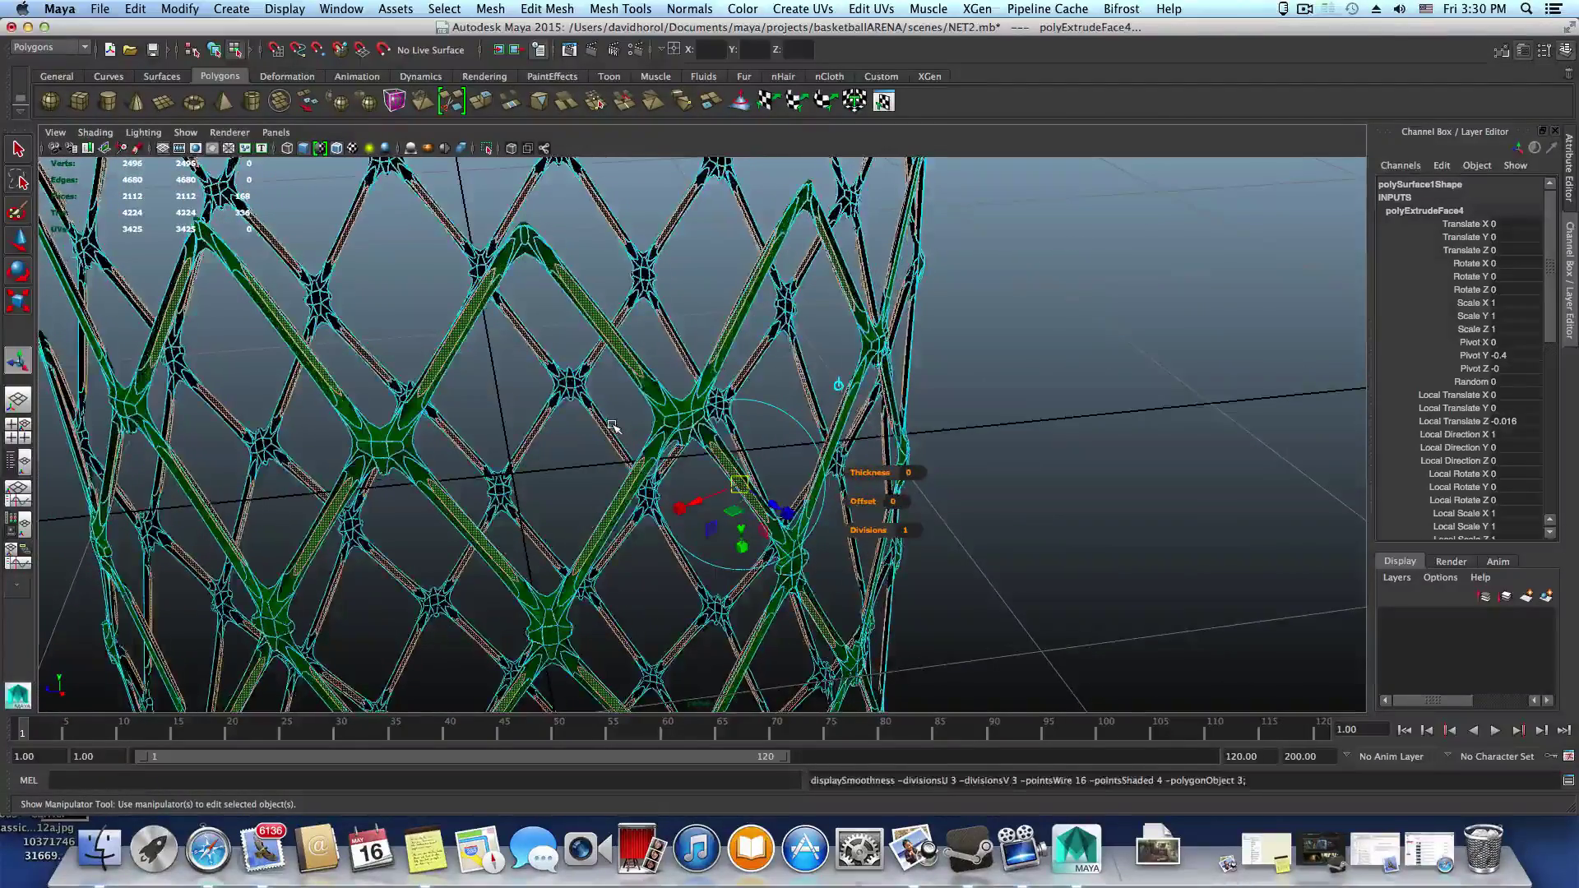
key("F8")
key("F8")
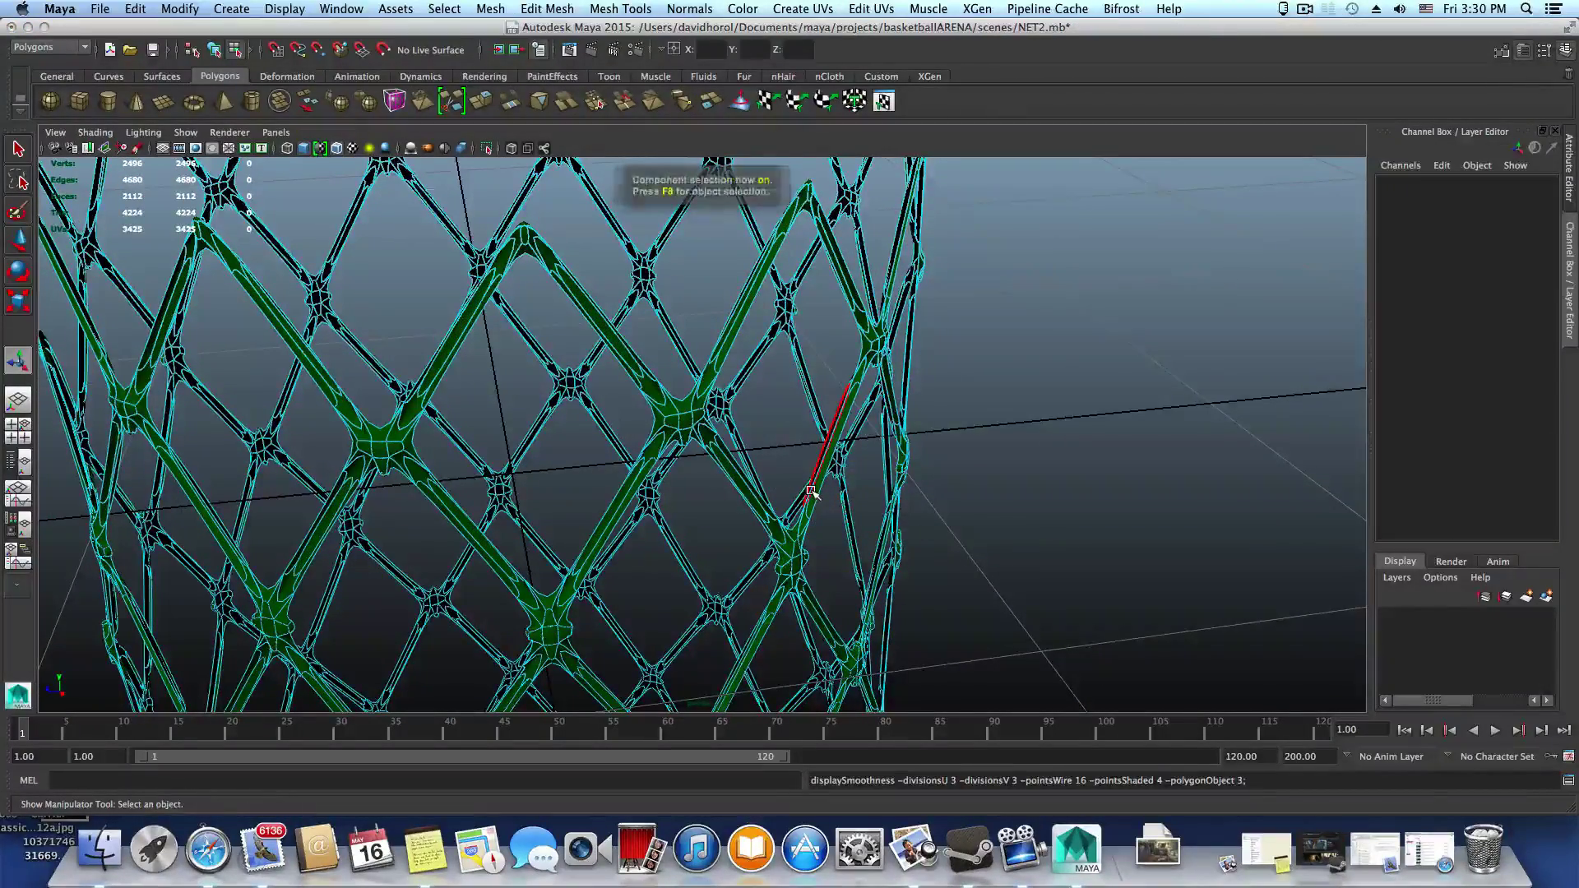
key("F8")
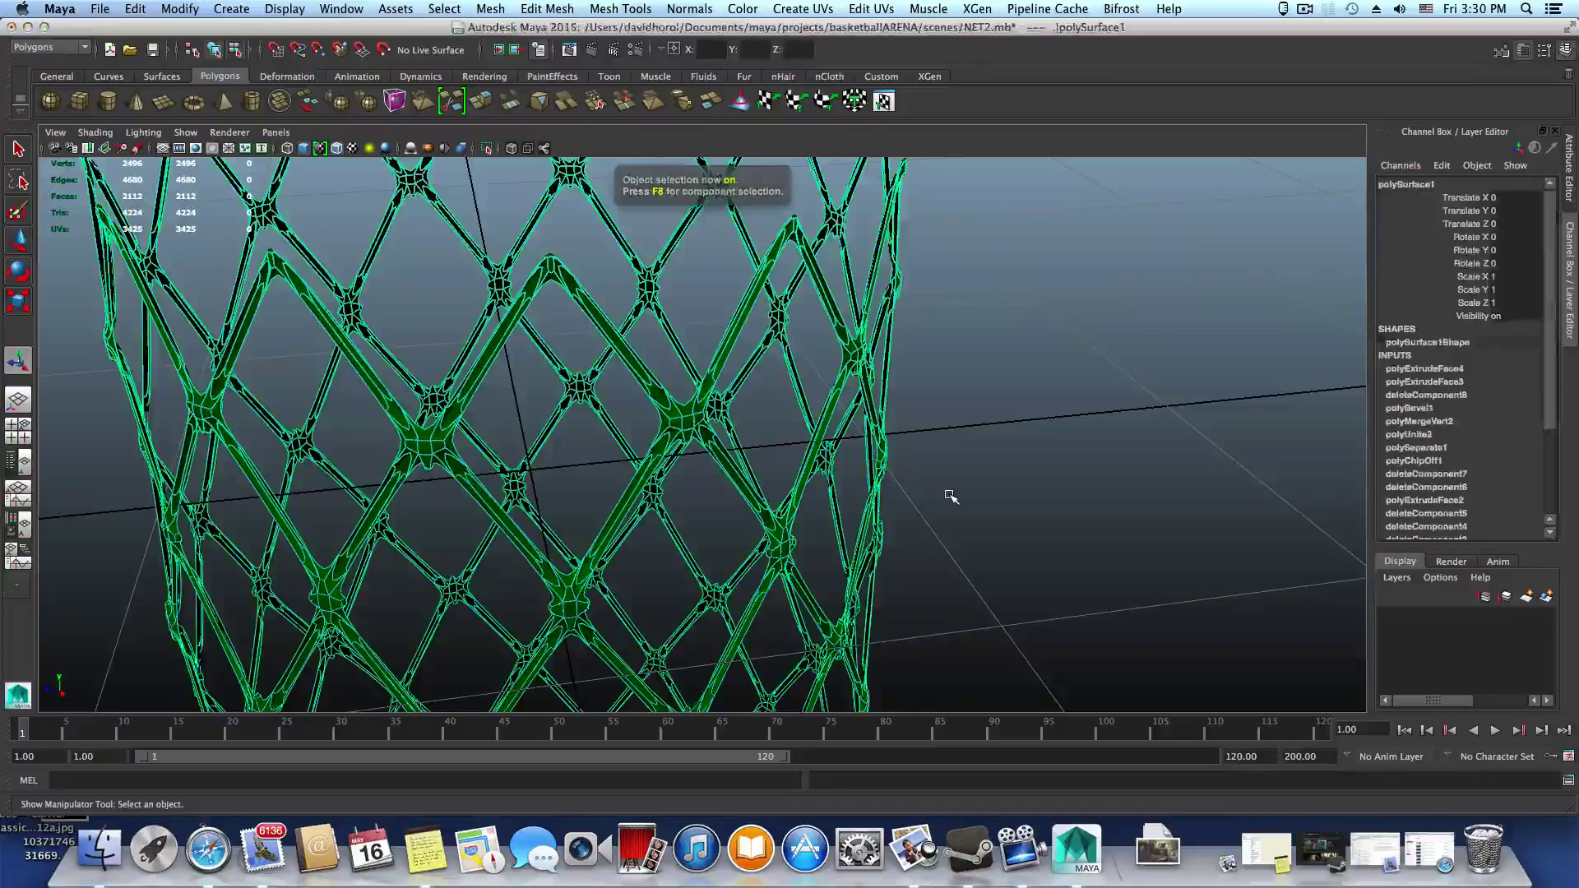
Deselect the net to check its smoothed shape, then undo the latest selection and selection-mode changes
left_click(951, 496)
scroll(951, 496, "down", 4)
left_click_drag(941, 495, 856, 469, "alt")
middle_click_drag(856, 468, 851, 333, "alt")
key("z")
key("z")
key("z")
key("z")
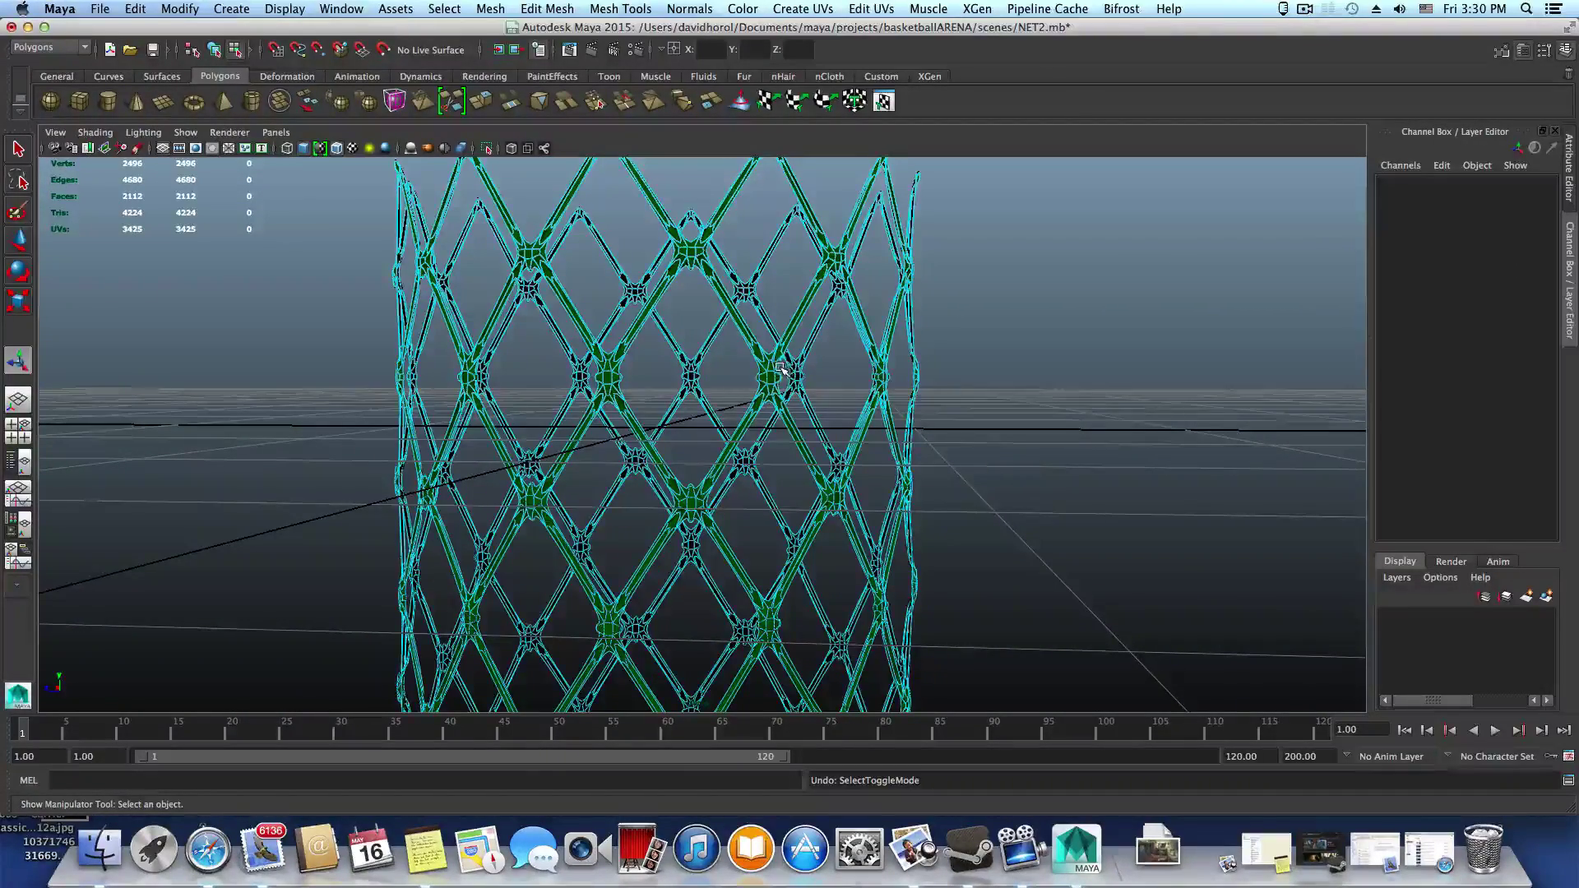
Undo back to the strand face selection before the strand extrusion and turn off the net's smooth mesh preview
left_click_drag(750, 372, 870, 425, "alt")
key("z")
key("z")
key("z")
key("z")
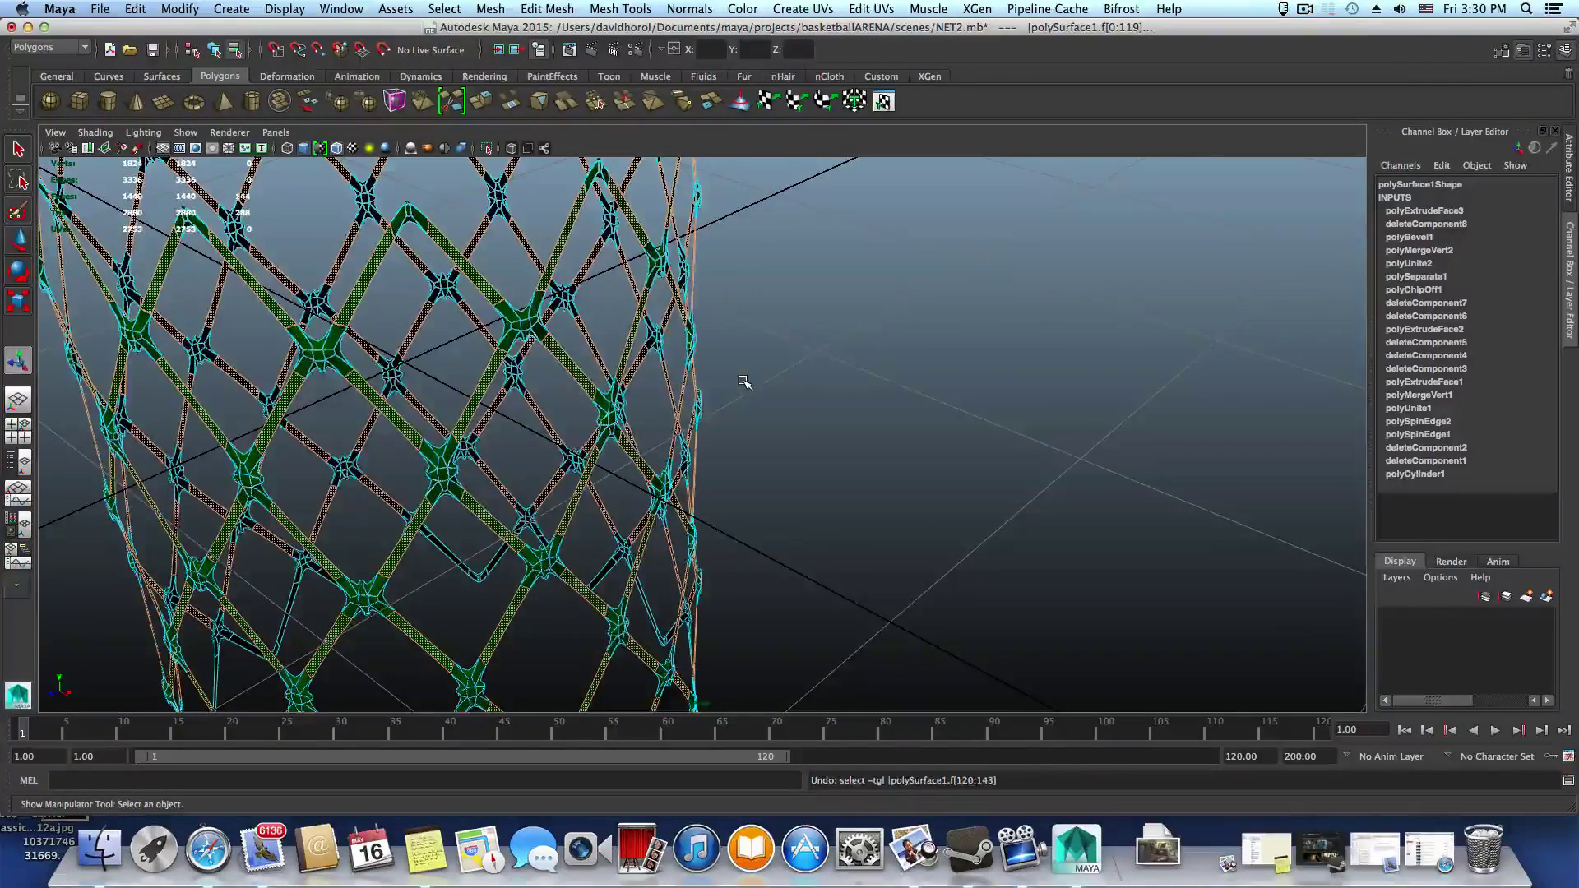
key("1")
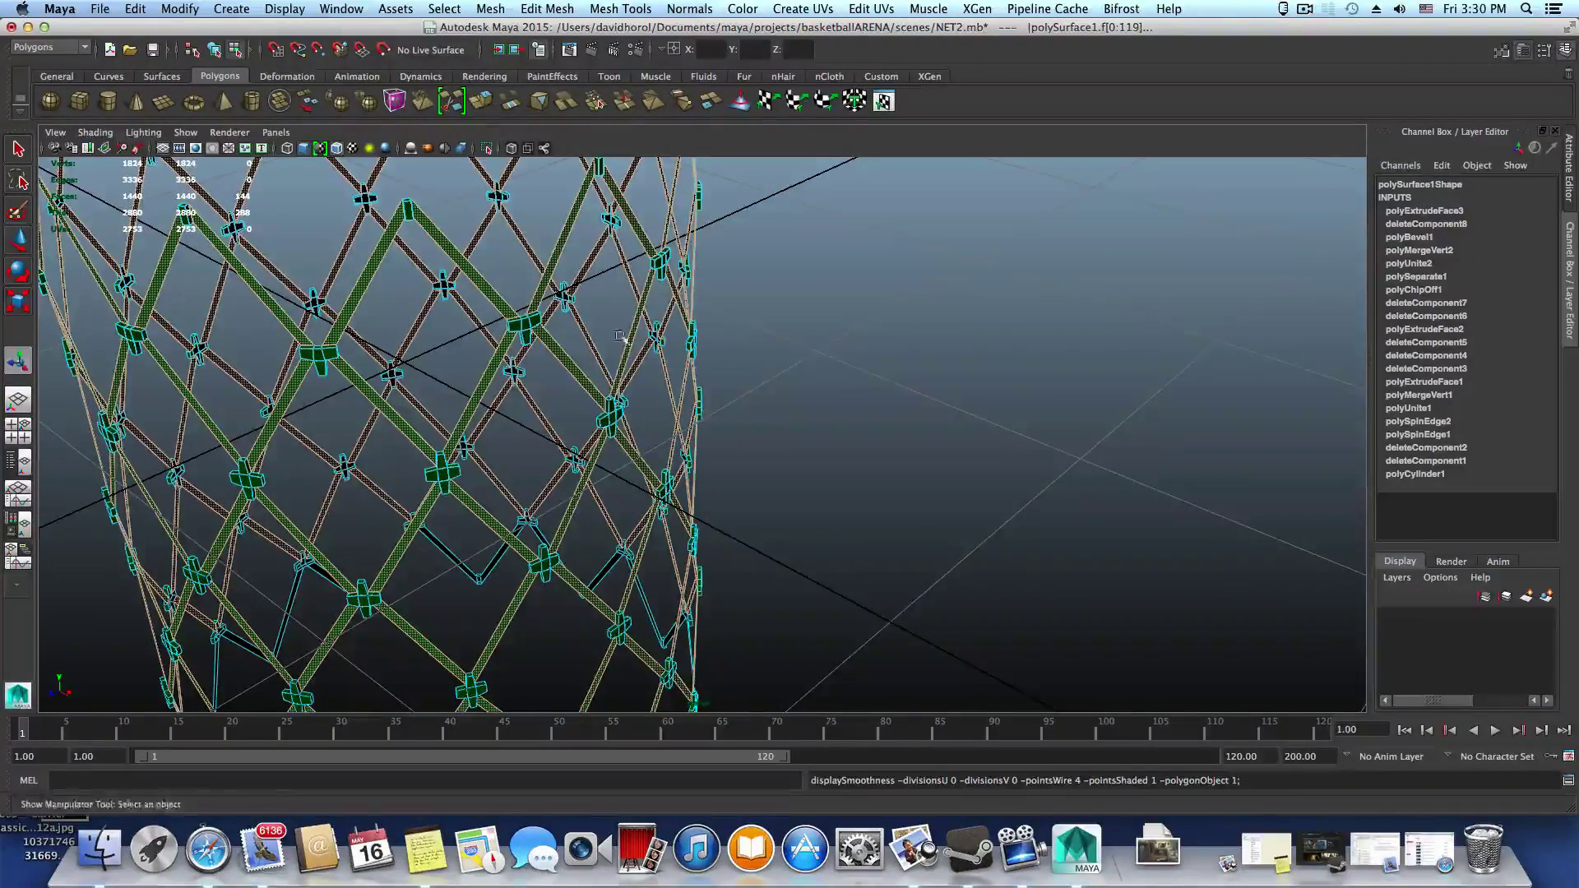
Add the net's bottom row of strand faces to the selection and extrude all strand faces by Local Translate Z 0.027
left_click_drag(620, 336, 409, 503, "alt")
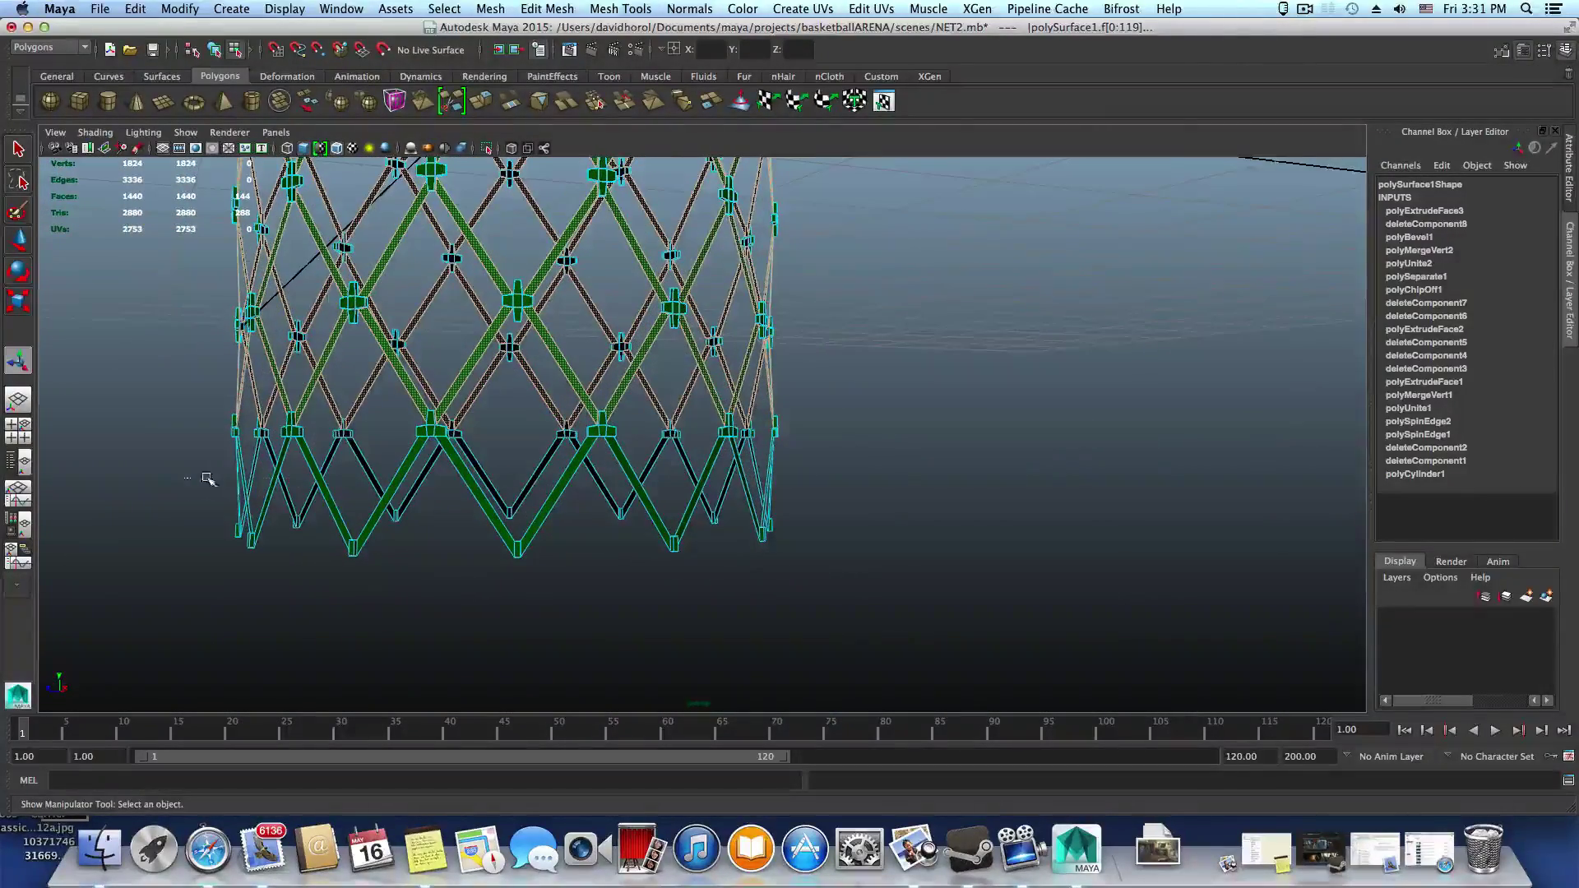
left_click_drag(865, 478, 821, 547, "shift")
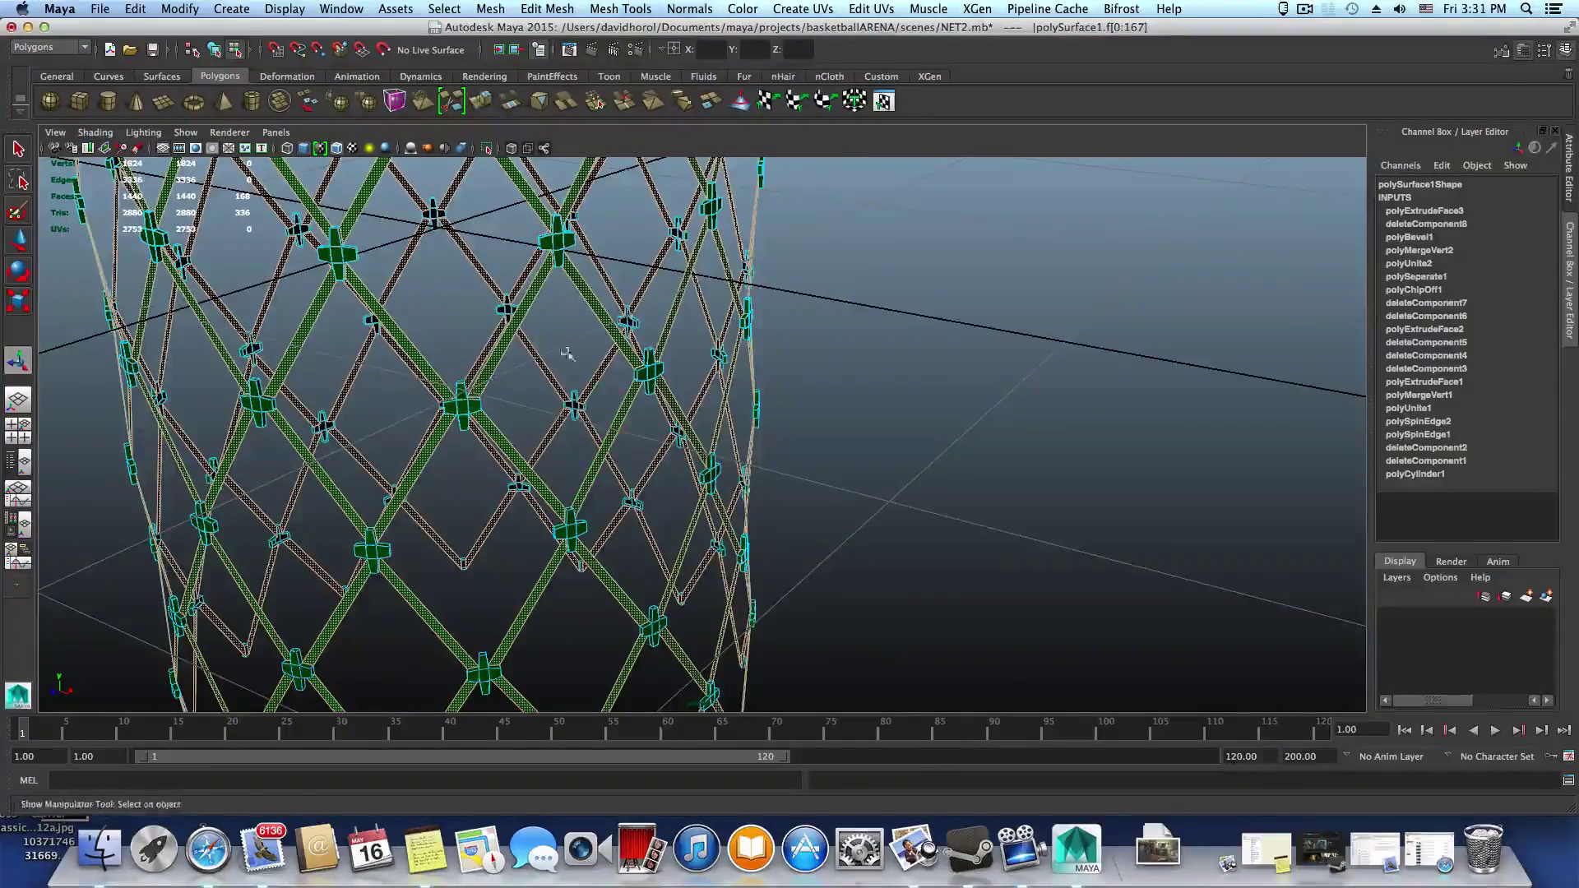
left_click_drag(629, 444, 708, 349, "alt")
Check the extruded strands in smooth mesh preview in both wireframe and shaded display, and restore the unsmoothed mesh
key("3")
key("4")
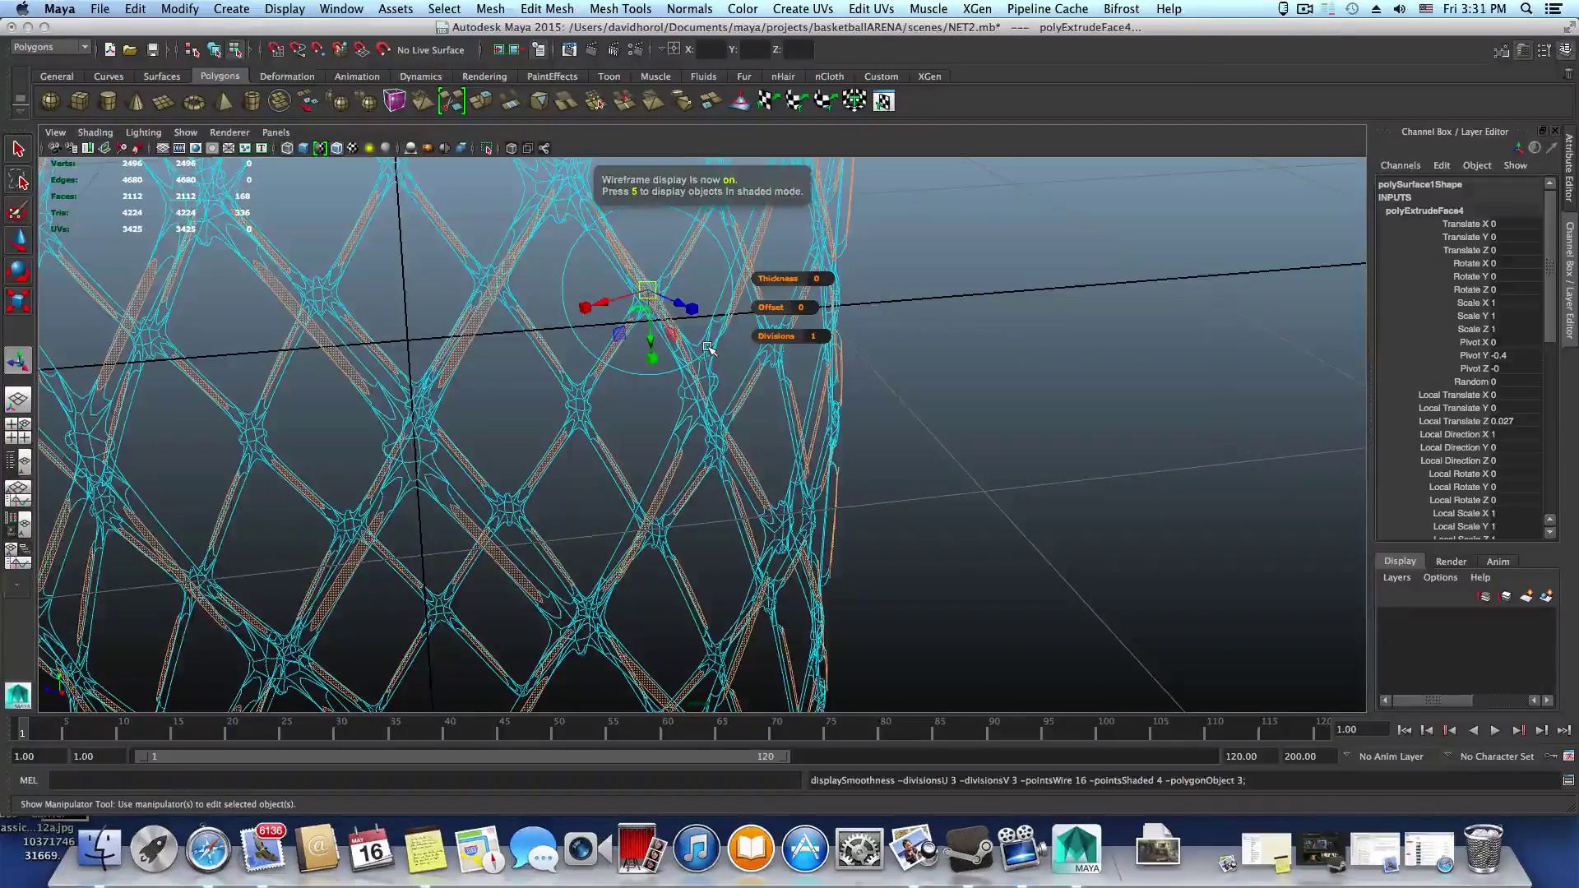
key("5")
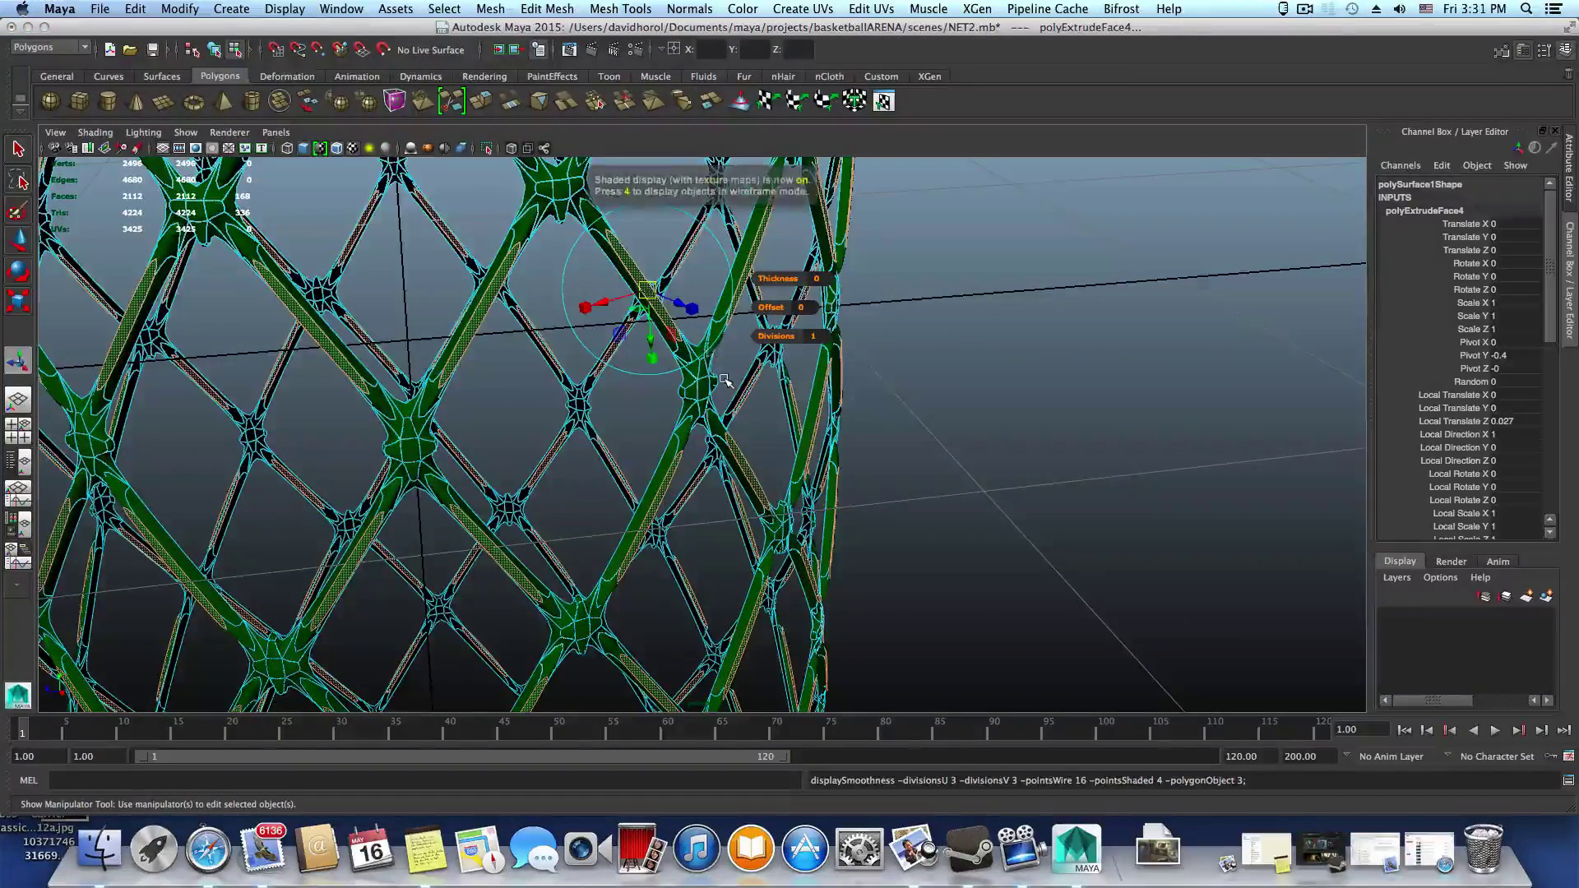
key("1")
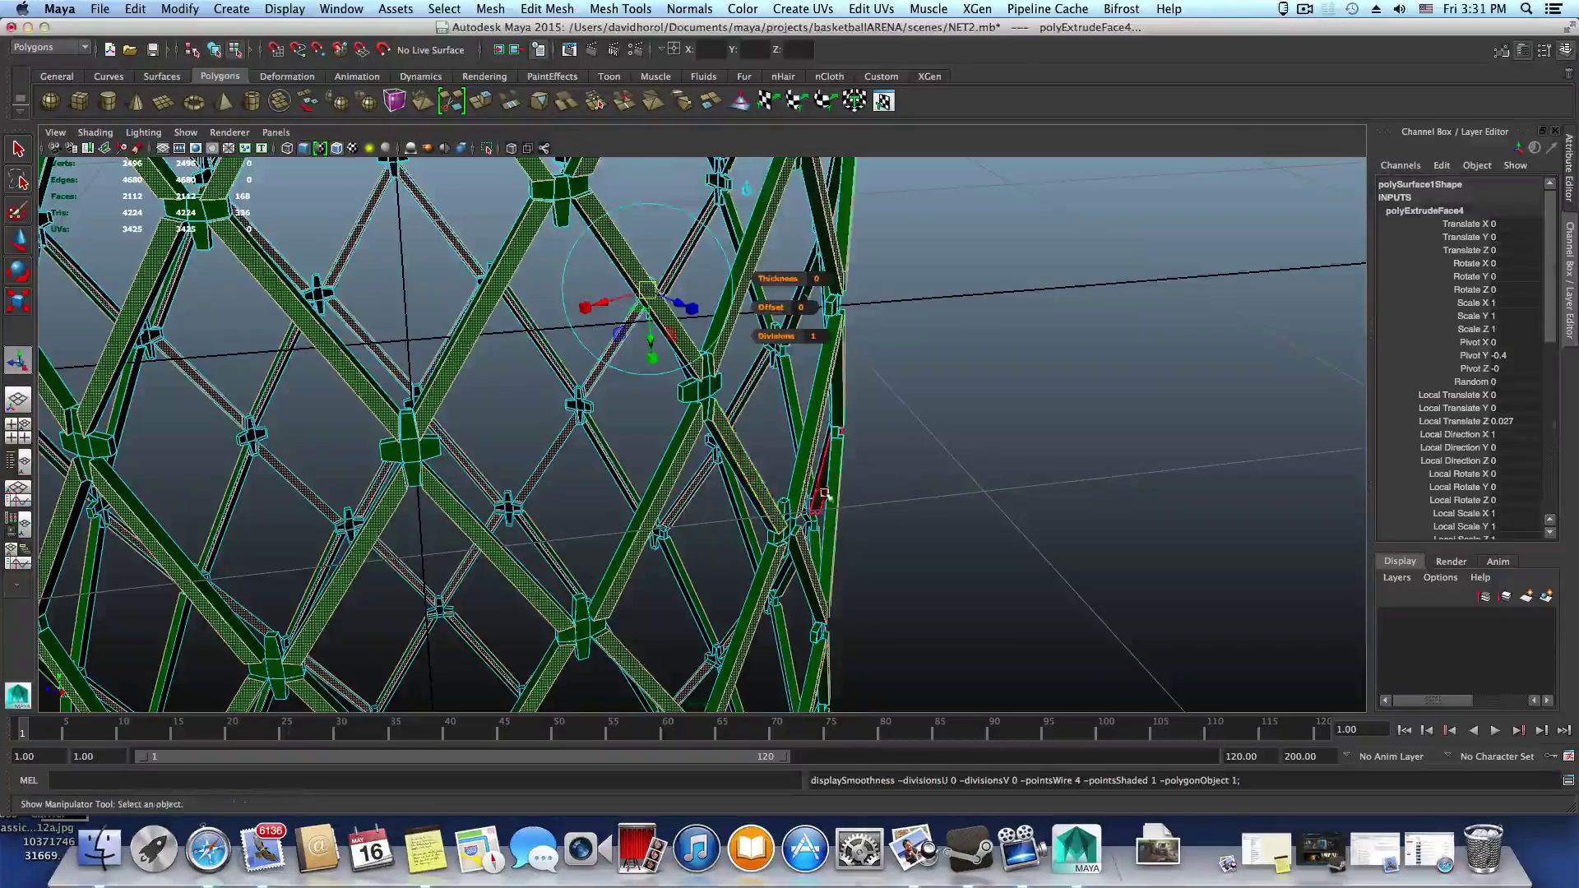
Examine the whole net in object selection with smooth mesh preview from several angles, and turn the preview off
key("F8")
left_click(940, 436)
left_click_drag(930, 433, 862, 403, "alt")
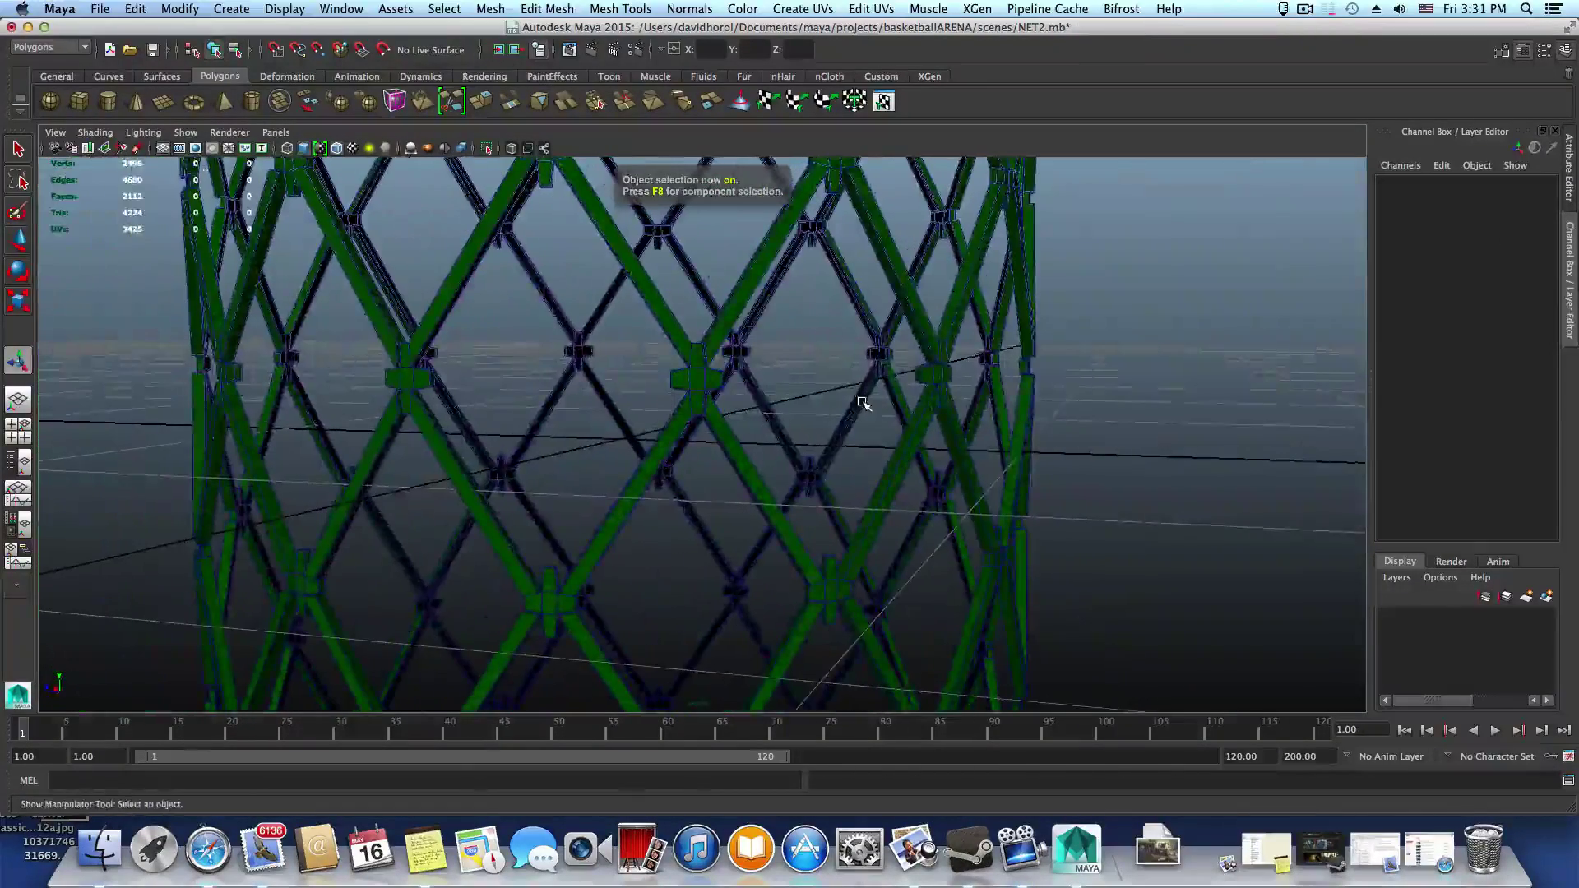
left_click(679, 407)
key("3")
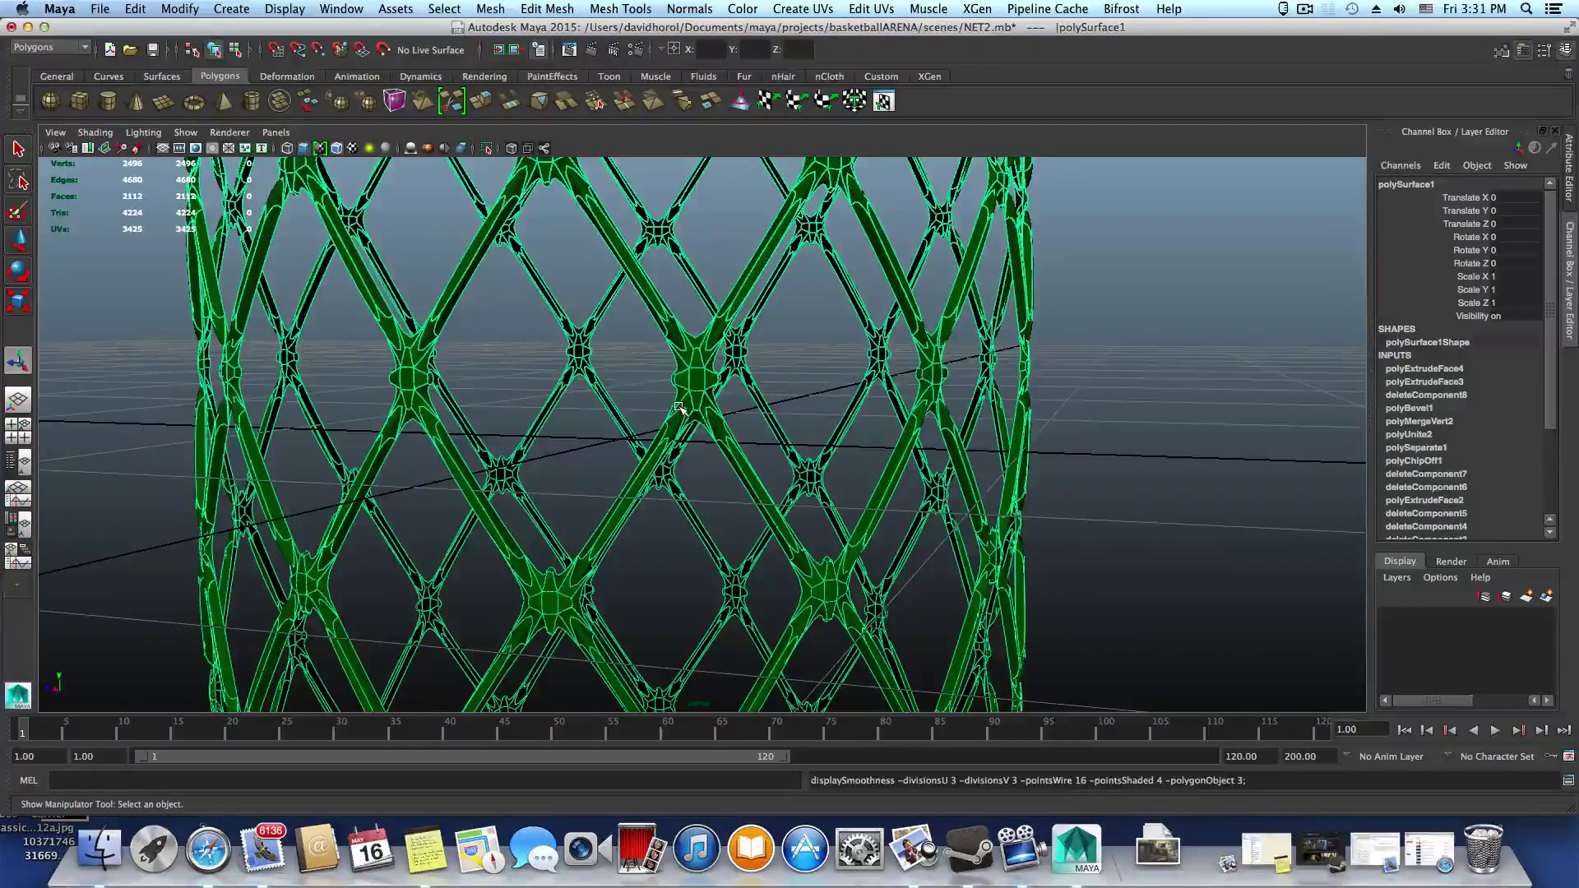
left_click(963, 434)
left_click_drag(1057, 441, 940, 468, "alt")
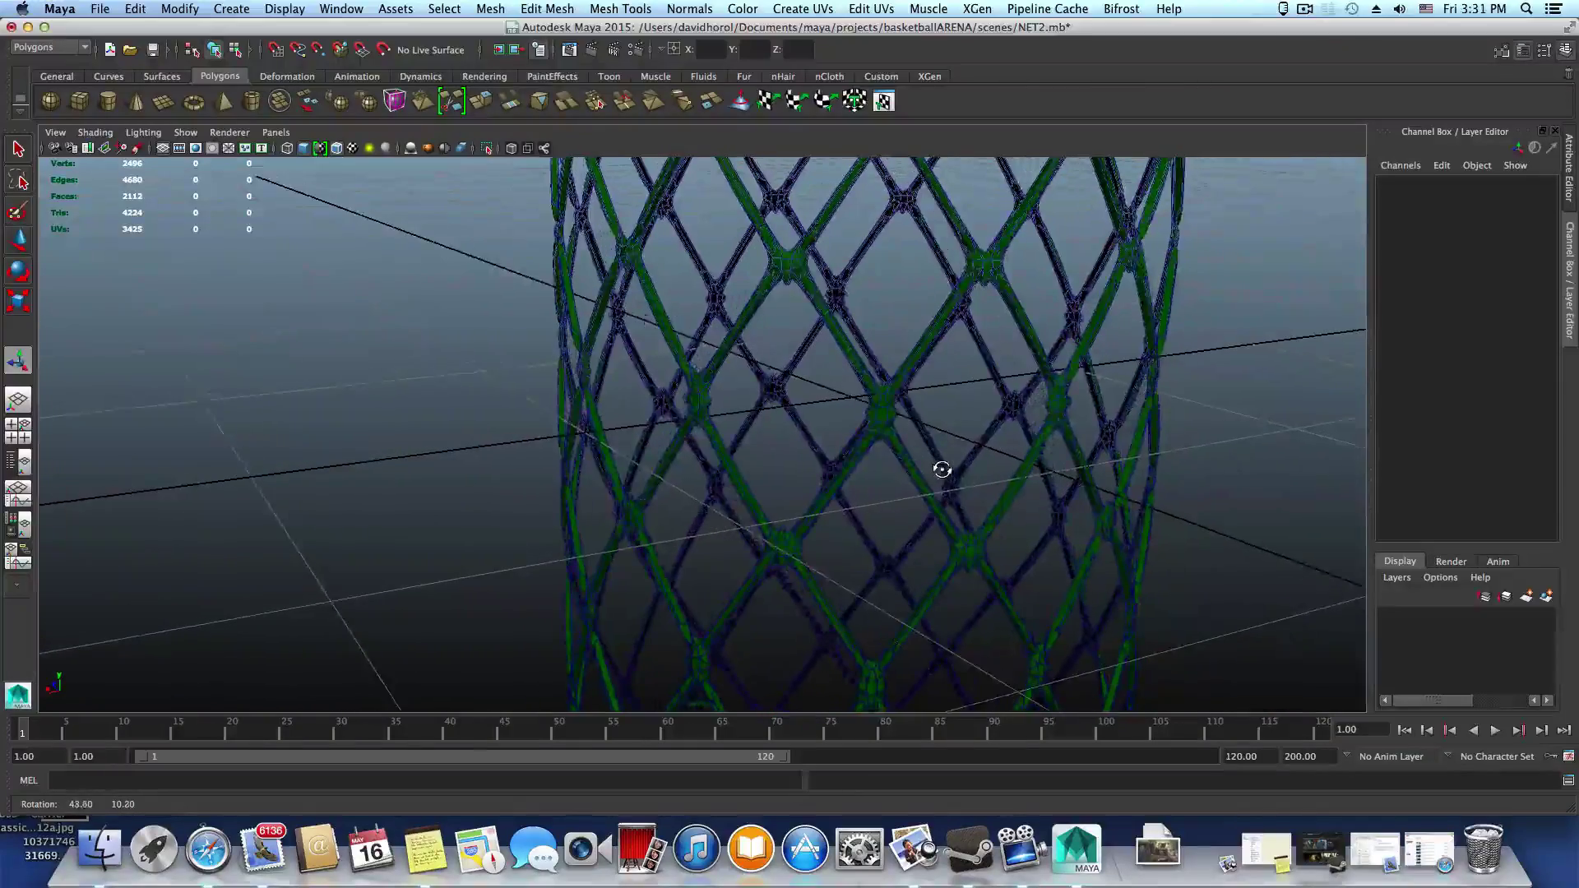
left_click(876, 401)
right_click_drag(876, 401, 882, 432, "alt")
key("1")
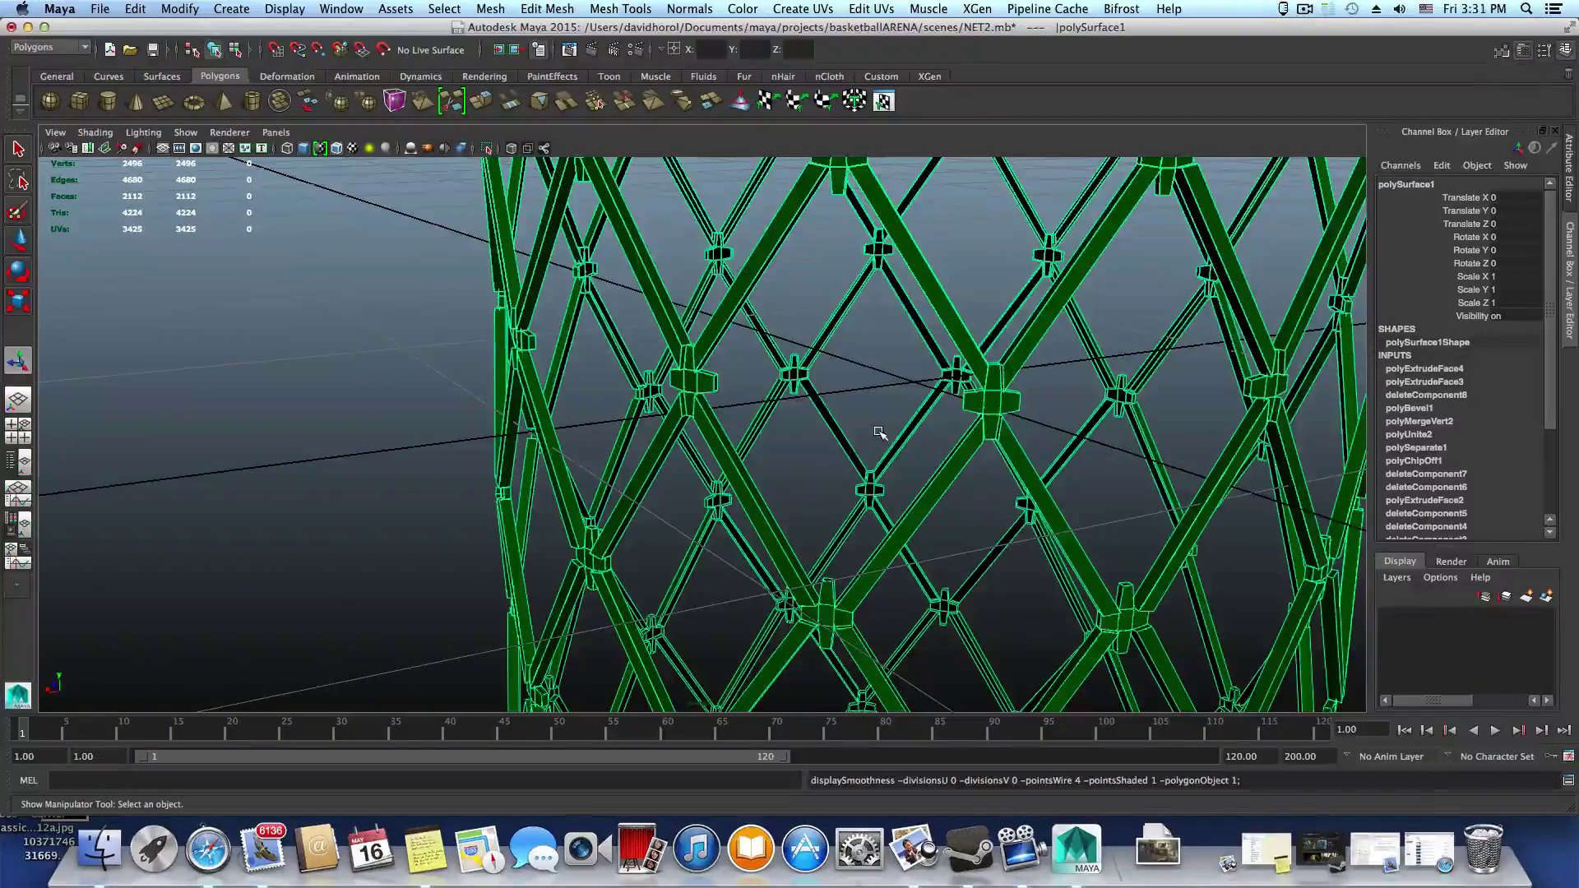
Undo the selection changes to return to the strand extrusion and reduce its Local Translate Z to 0.007
key("super+z")
key("super+z")
key("super+z")
key("super+z")
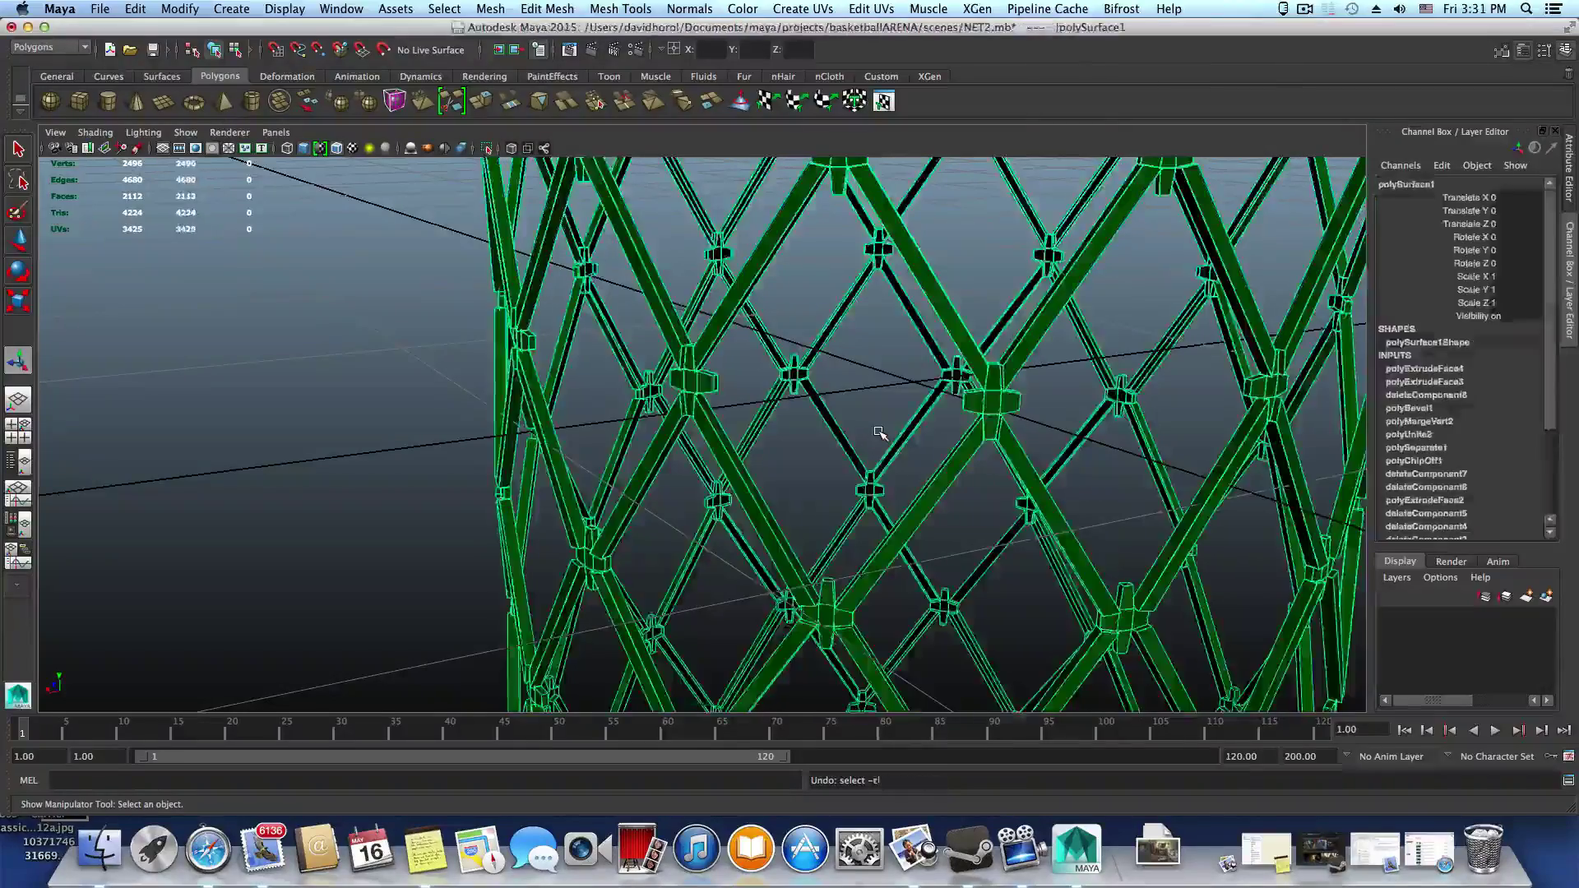
key("super+z")
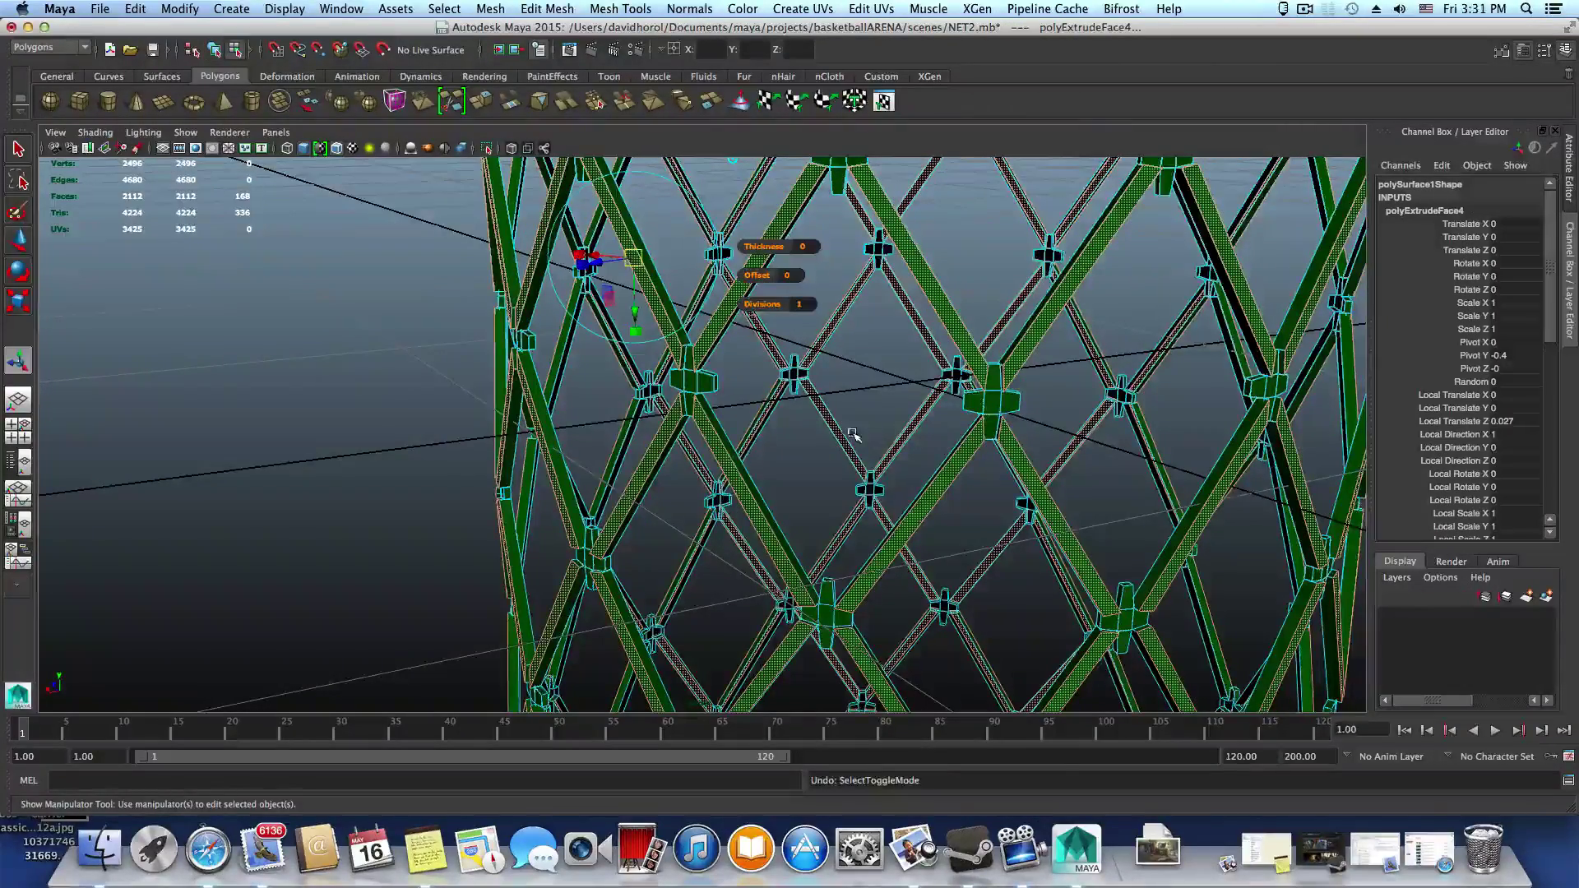
left_click_drag(852, 434, 584, 374, "alt")
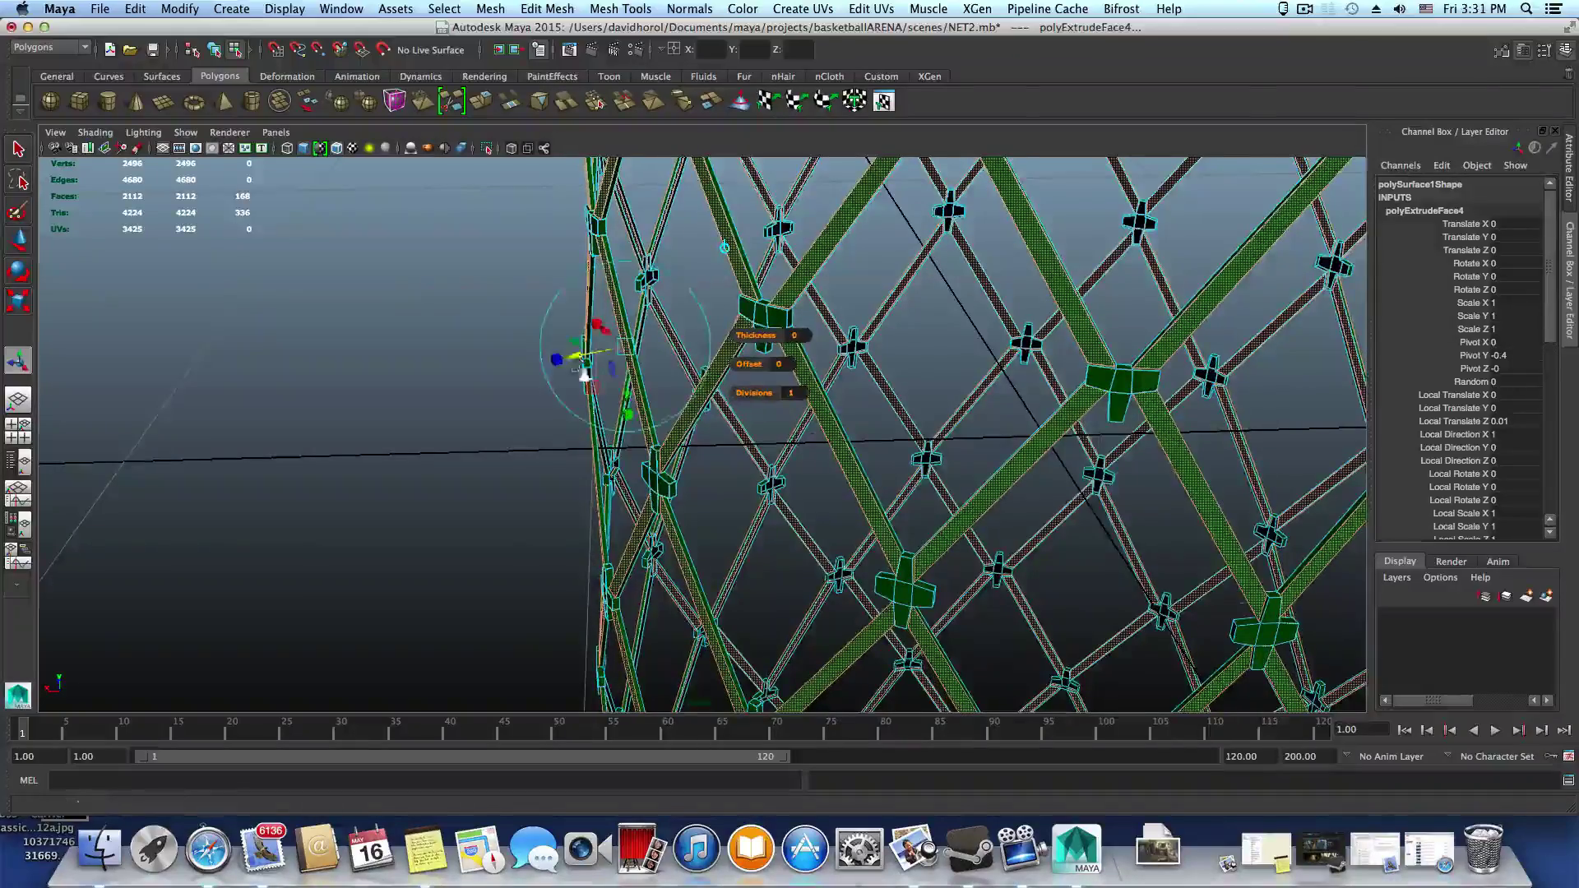
right_click_drag(583, 374, 868, 491, "alt")
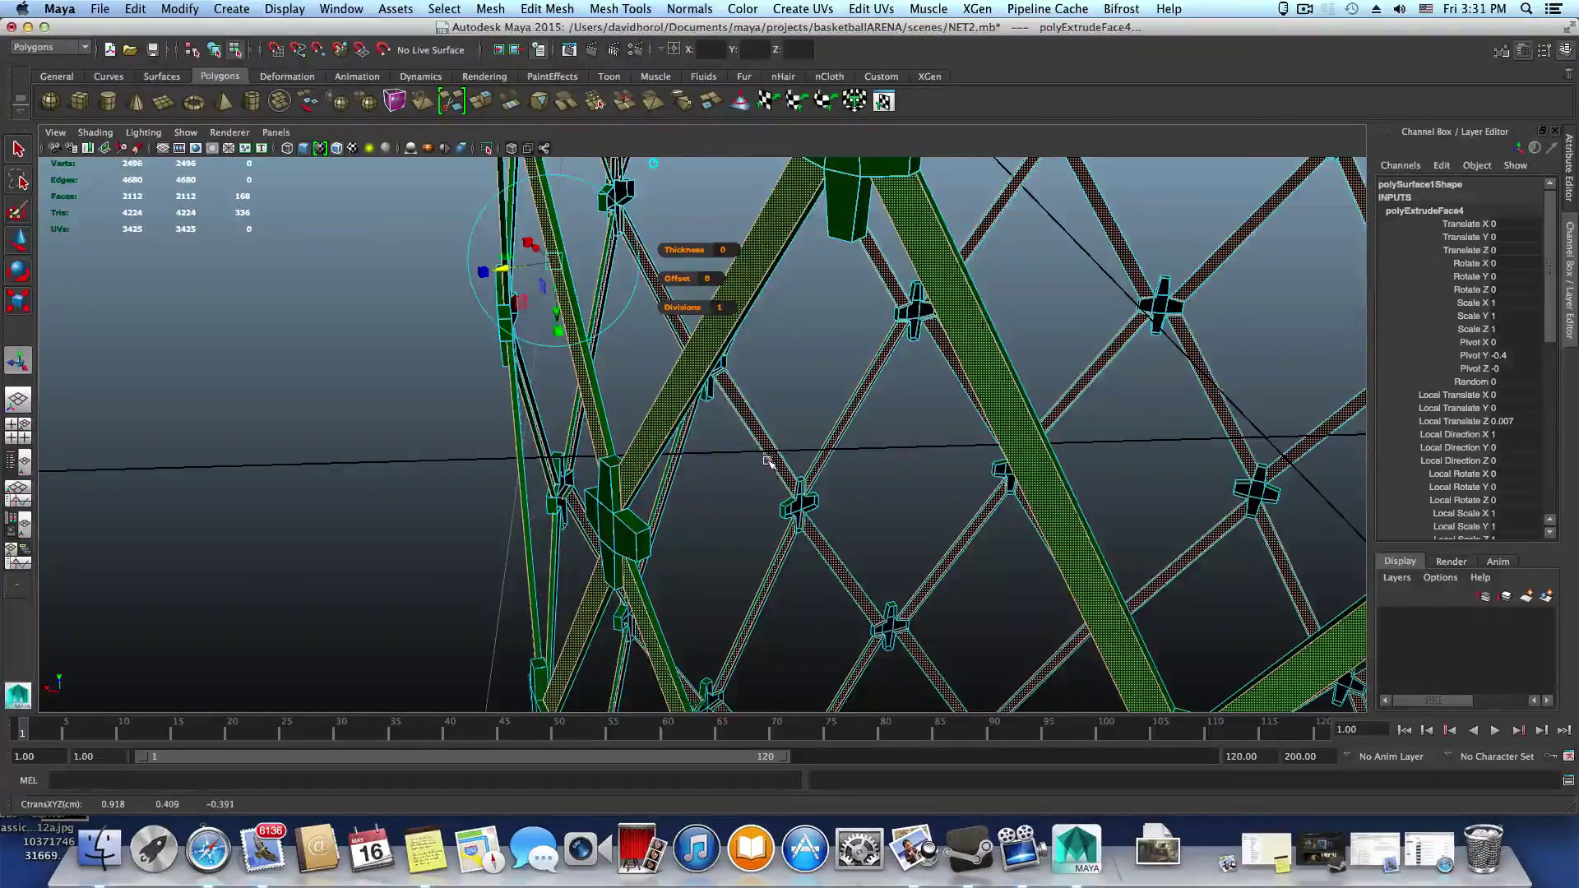
Return to object selection with the whole net in view and save the scene as NET3.mb
key("F8")
right_click_drag(745, 530, 580, 390, "alt")
left_click_drag(679, 473, 738, 445, "alt")
middle_click_drag(733, 447, 713, 379, "alt")
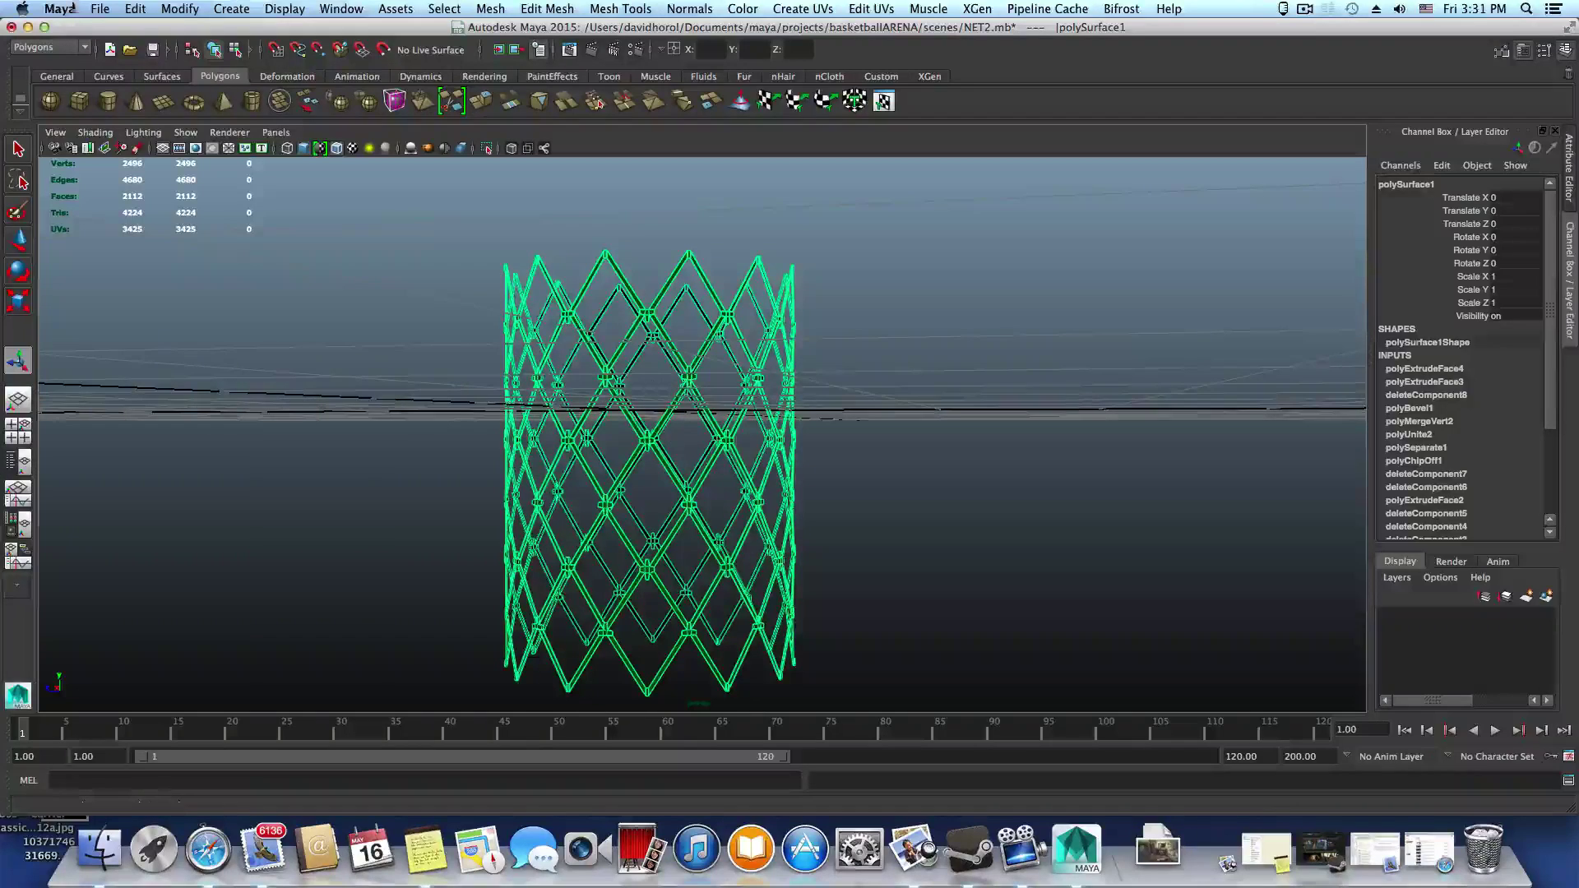
left_click(100, 9)
left_click(157, 96)
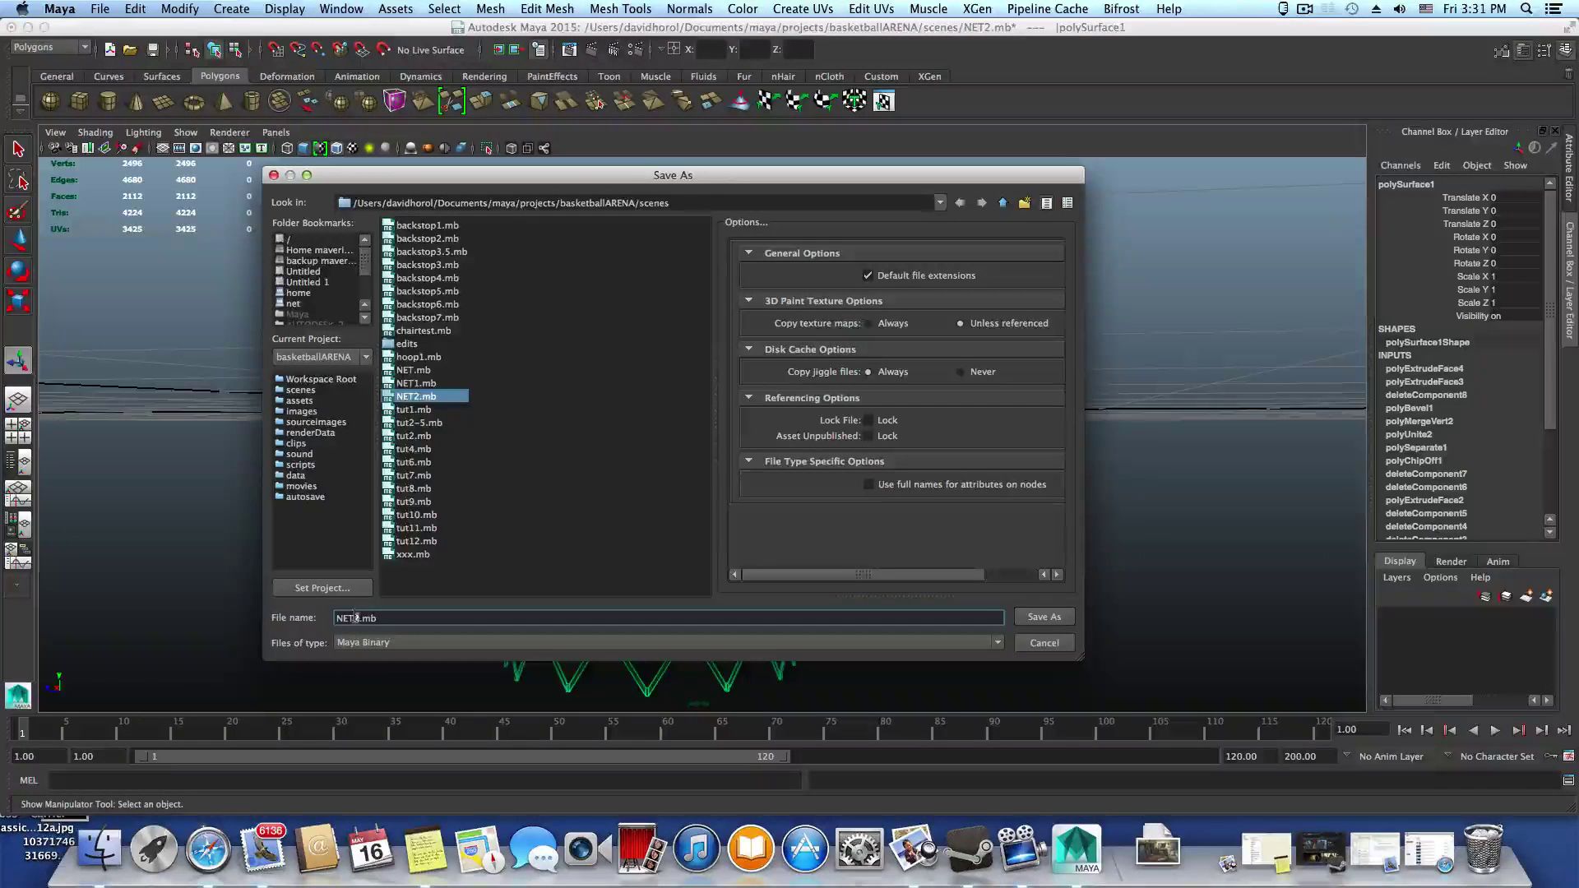
left_click(1045, 618)
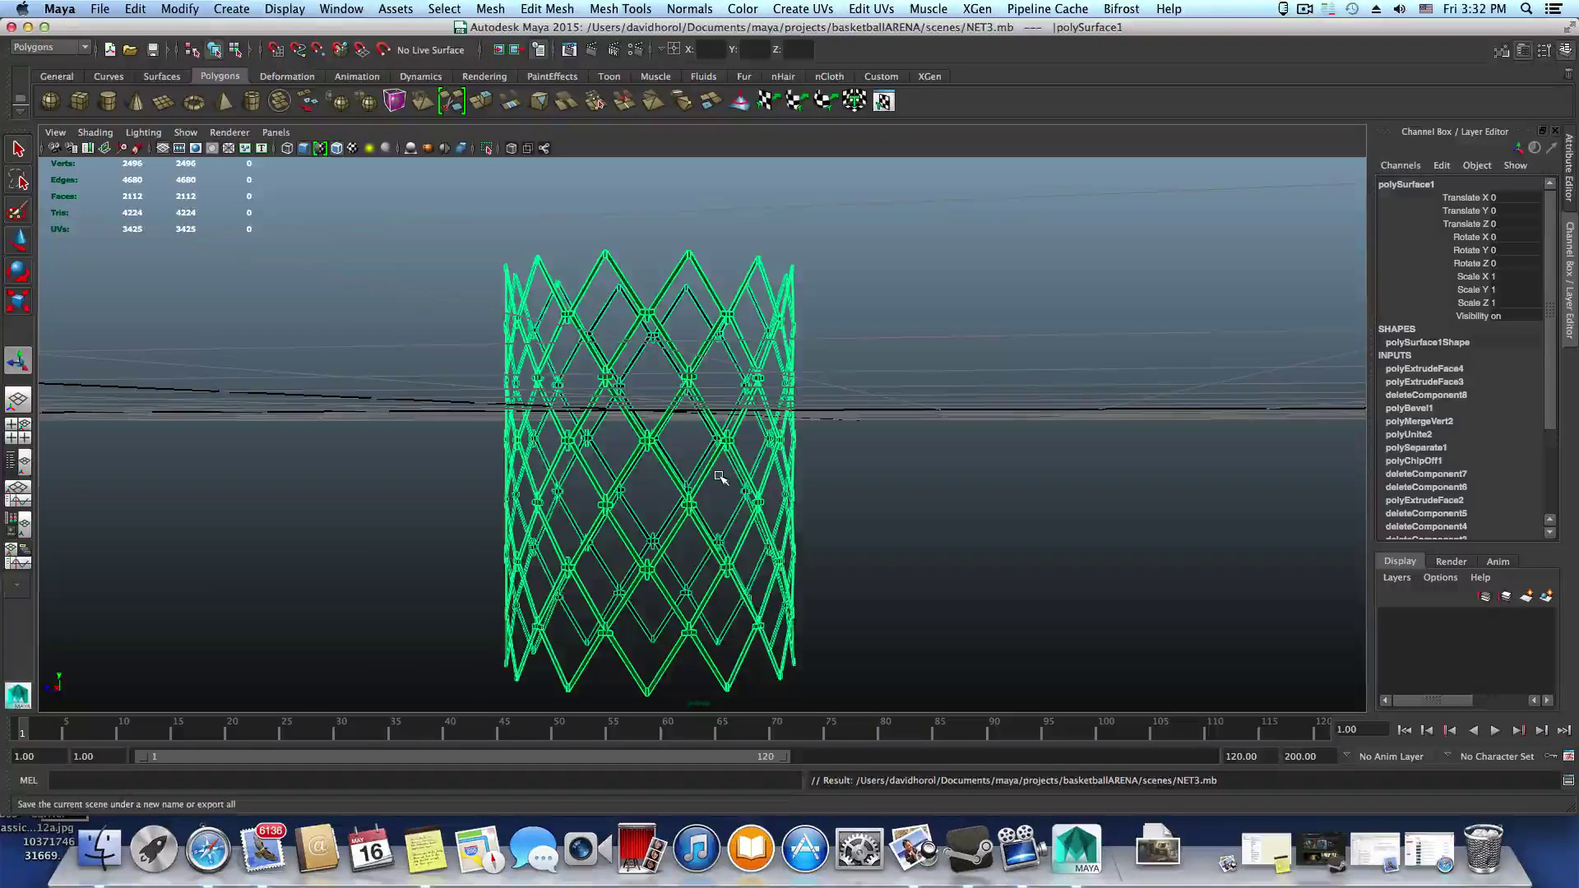
Copy the selected net and open the scene backstop7.mb
left_click(142, 10)
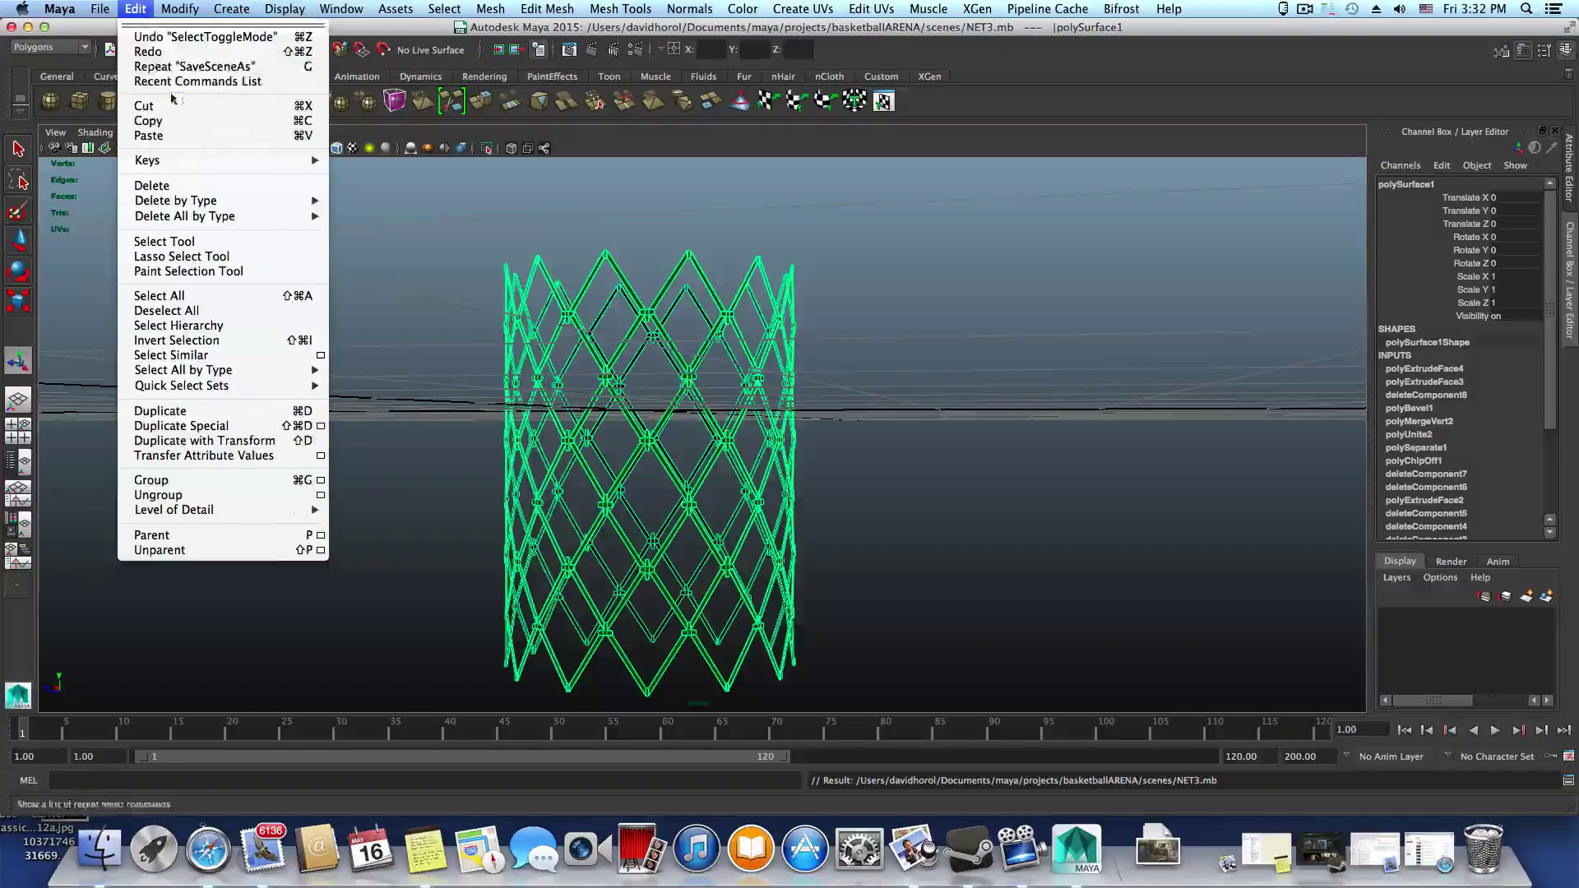
left_click(160, 121)
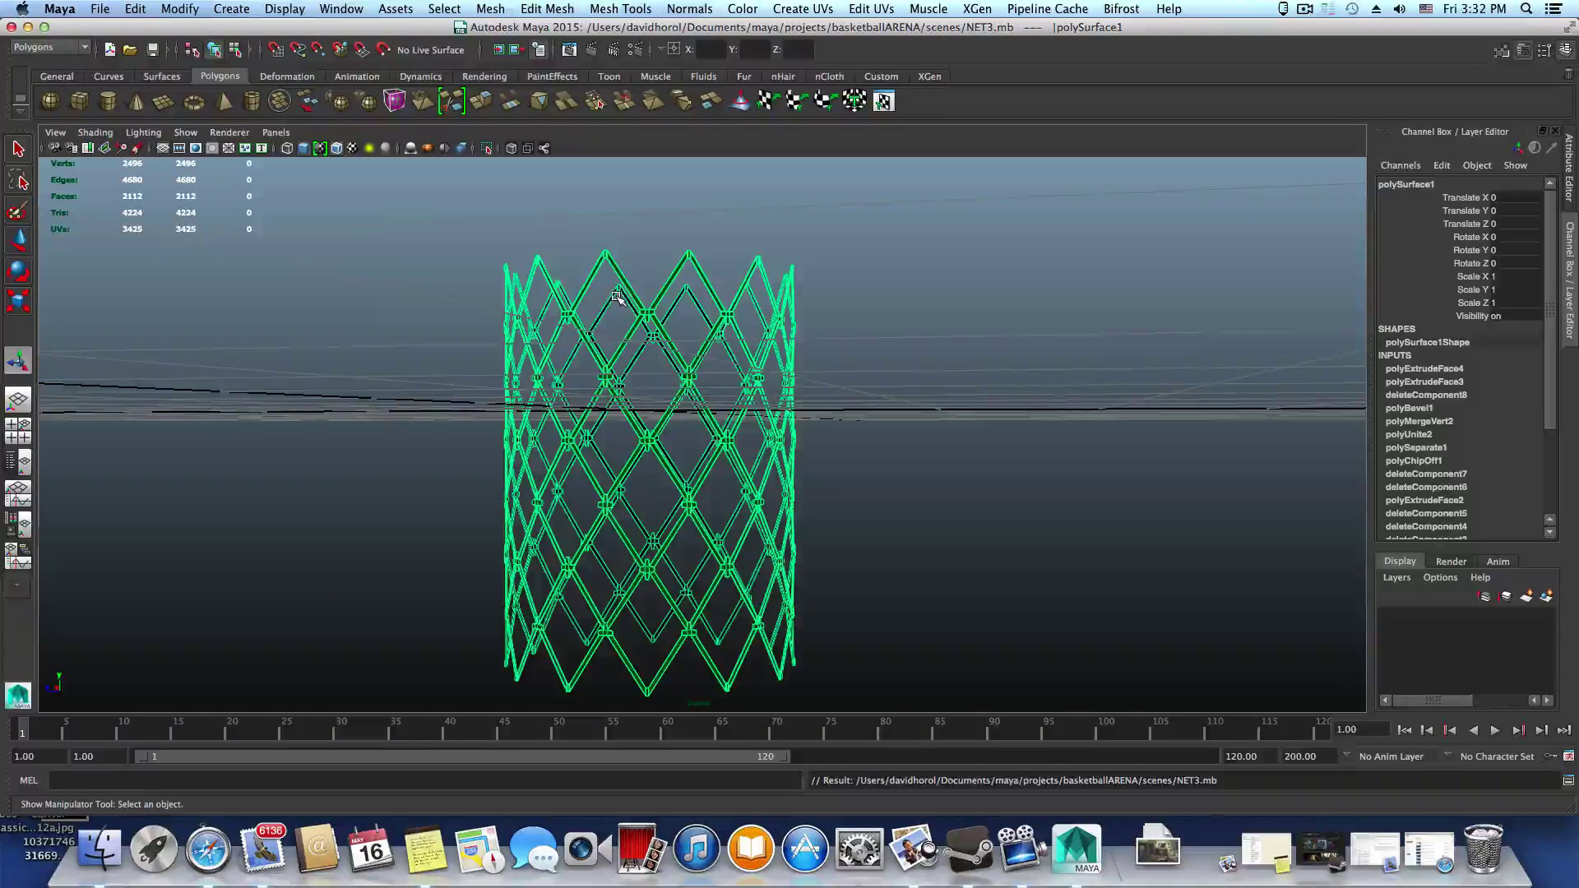
left_click(96, 10)
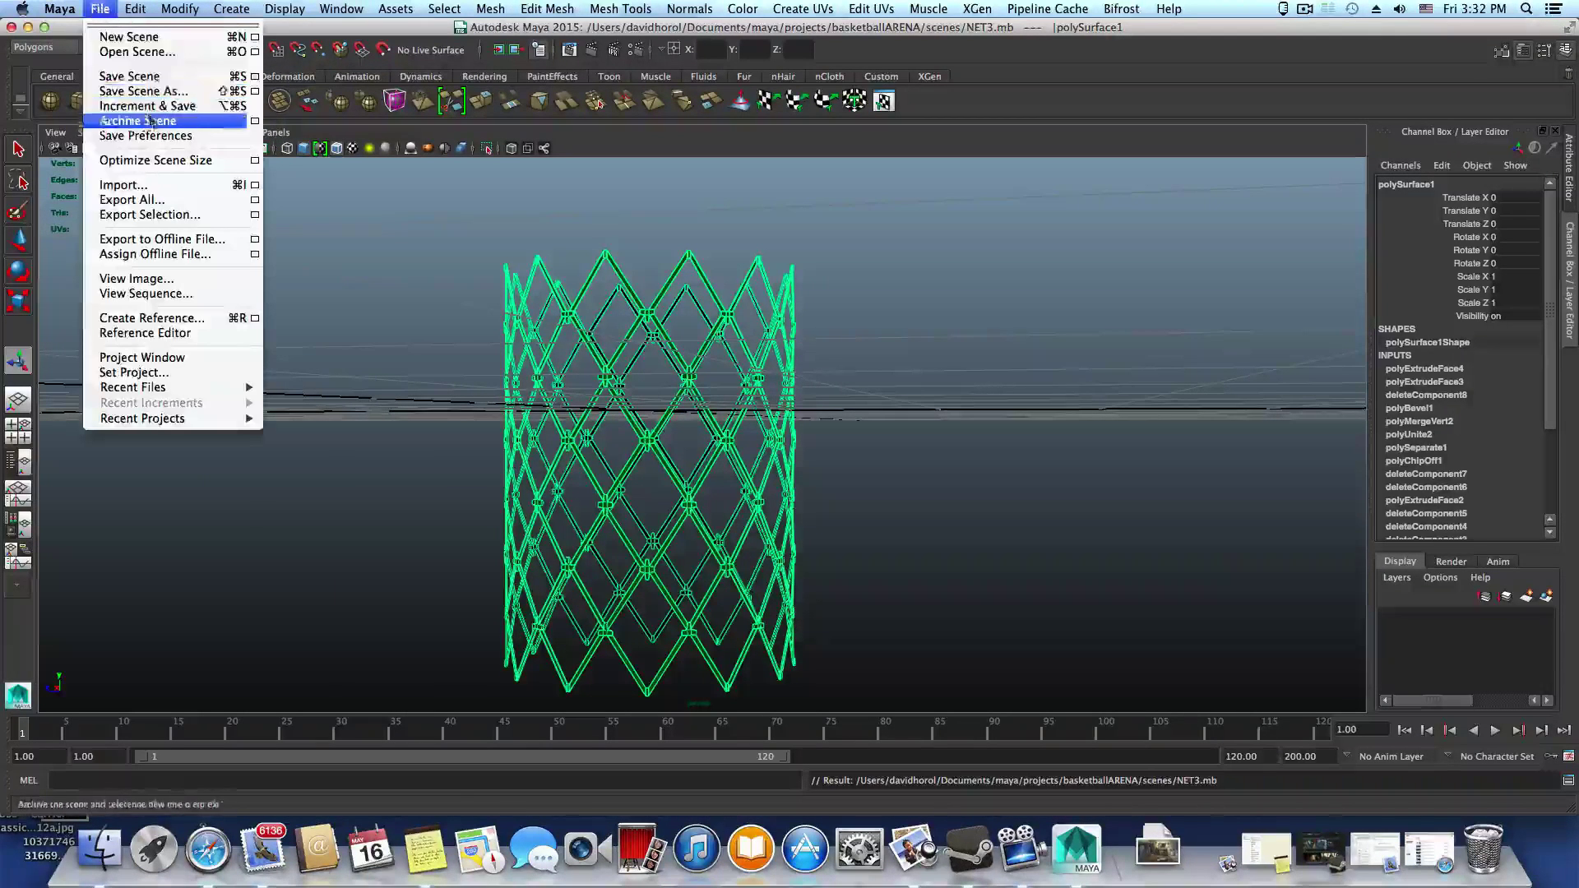
left_click(115, 53)
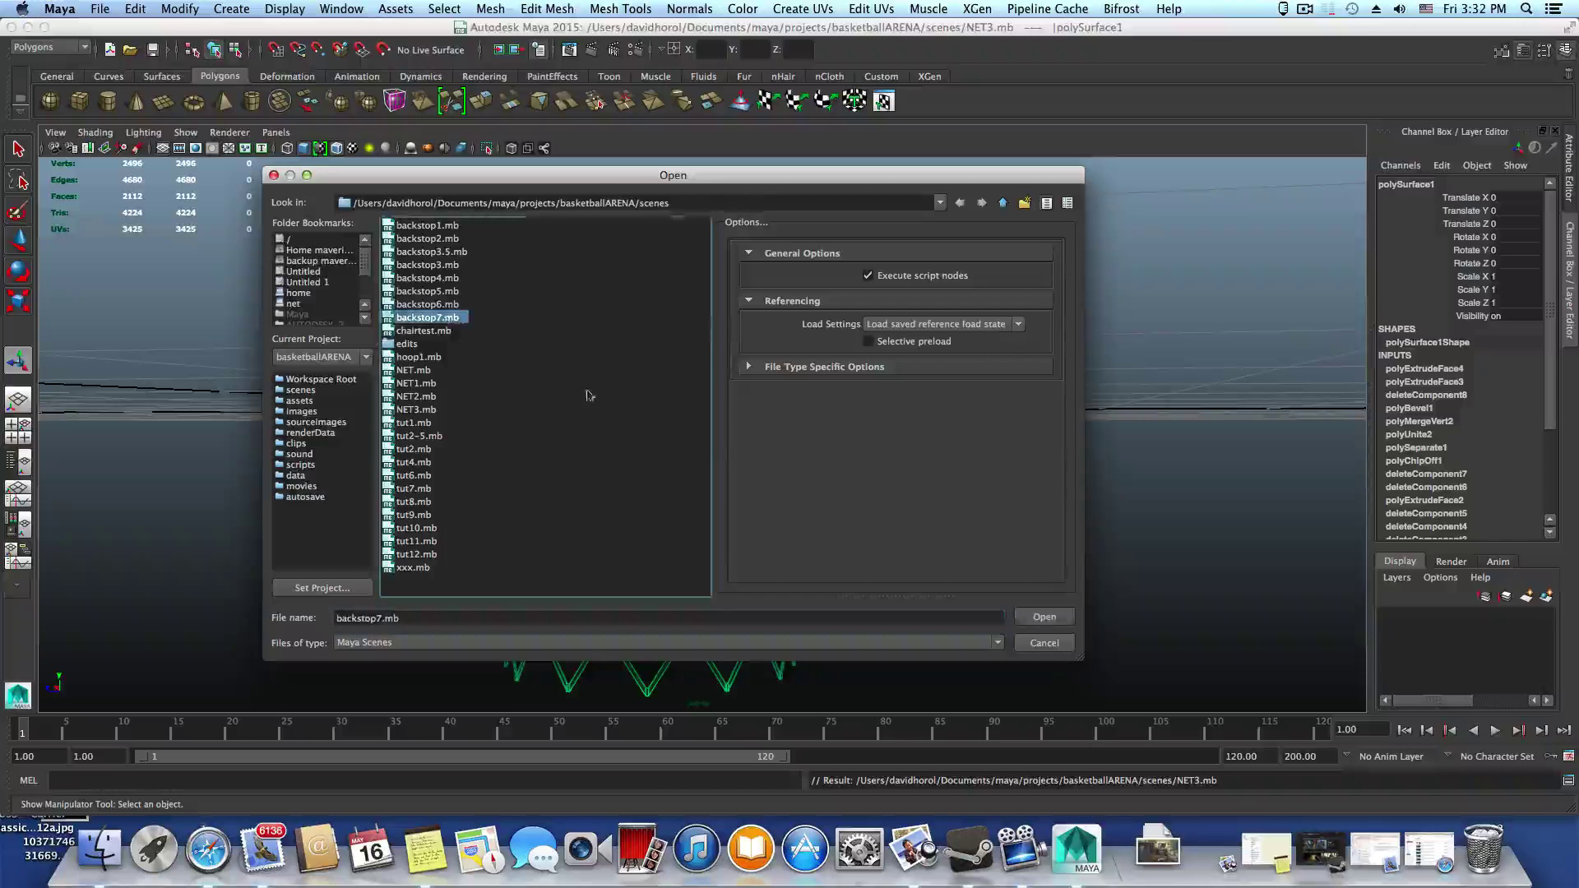
left_click(1064, 619)
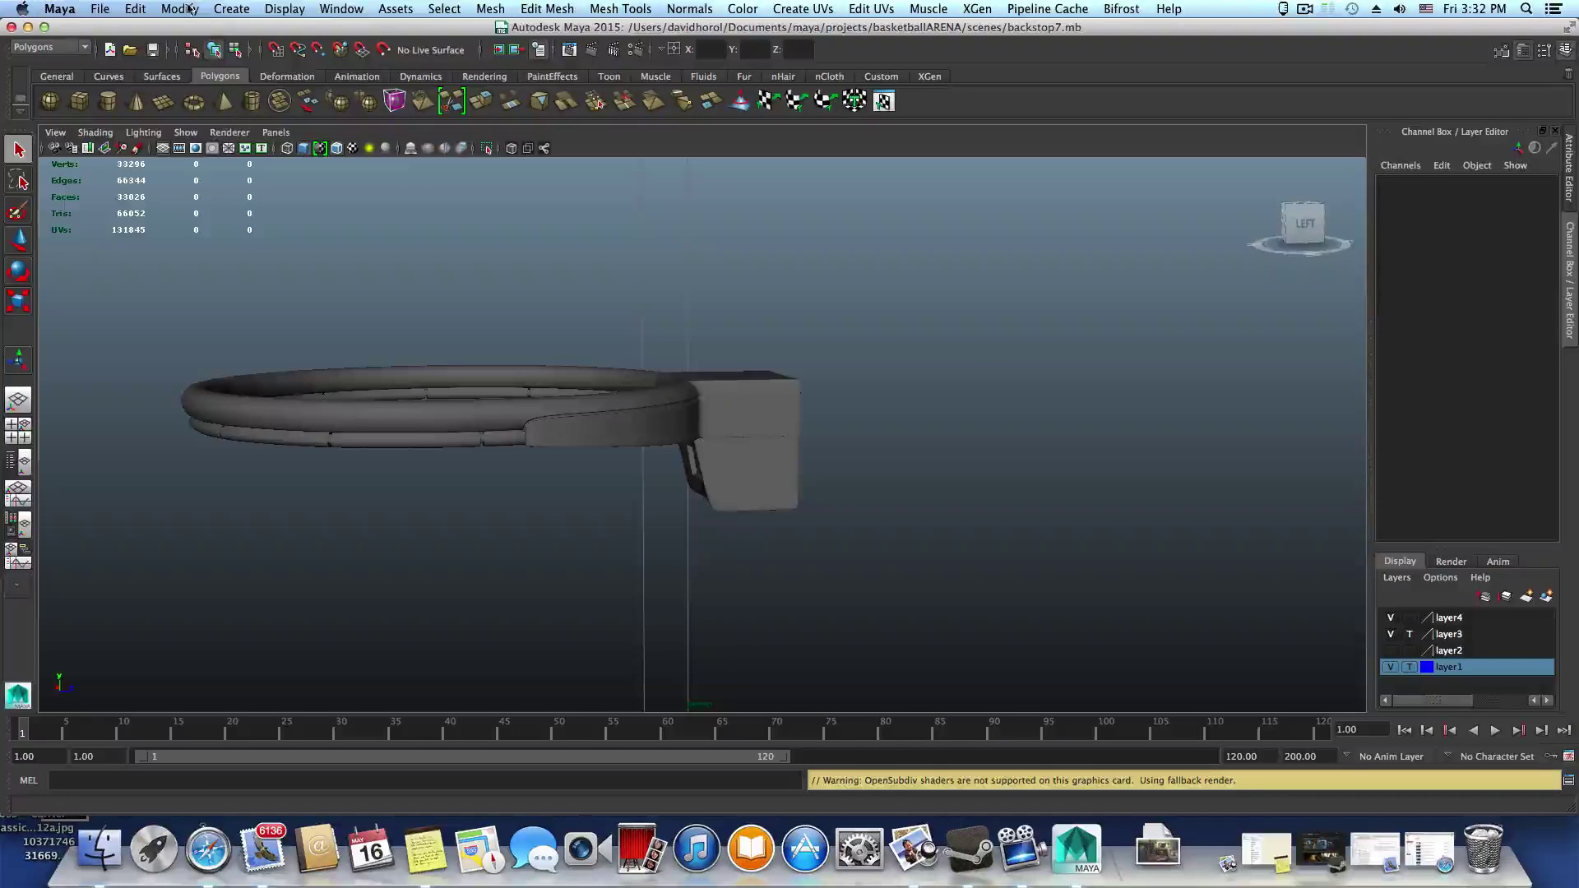
Paste the net into the backstop scene and bring it into view
left_click(132, 8)
left_click(144, 130)
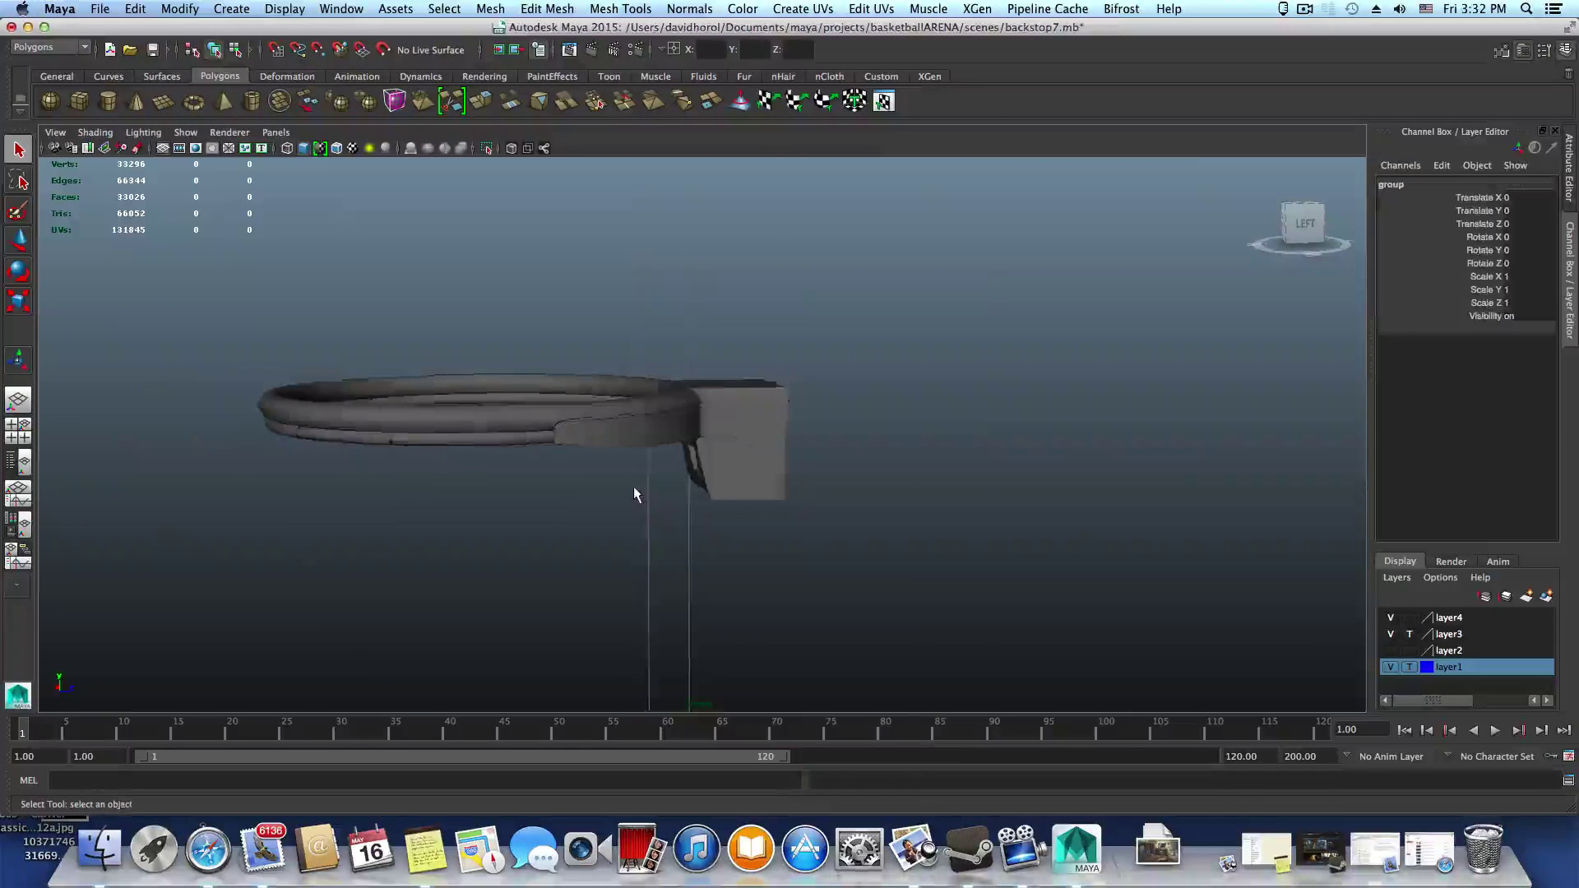
scroll(633, 494, "down", 5)
left_click_drag(633, 494, 705, 444, "alt")
key("r")
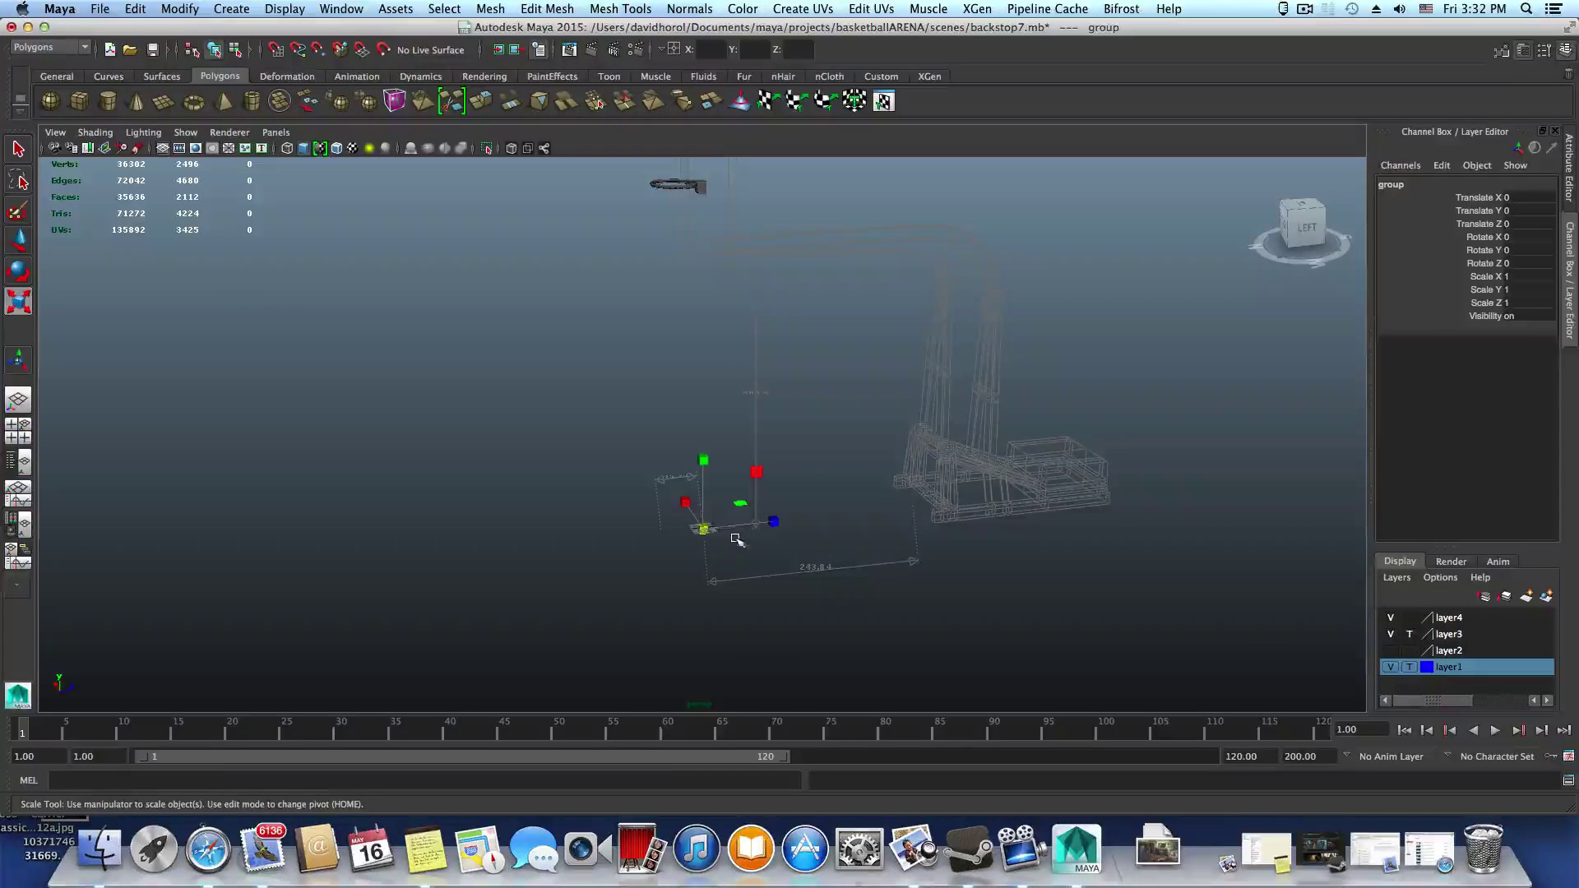
mouse_move(704, 529)
left_mouse_down()
mouse_move(730, 530)
mouse_move(717, 532)
left_mouse_up()
key("z")
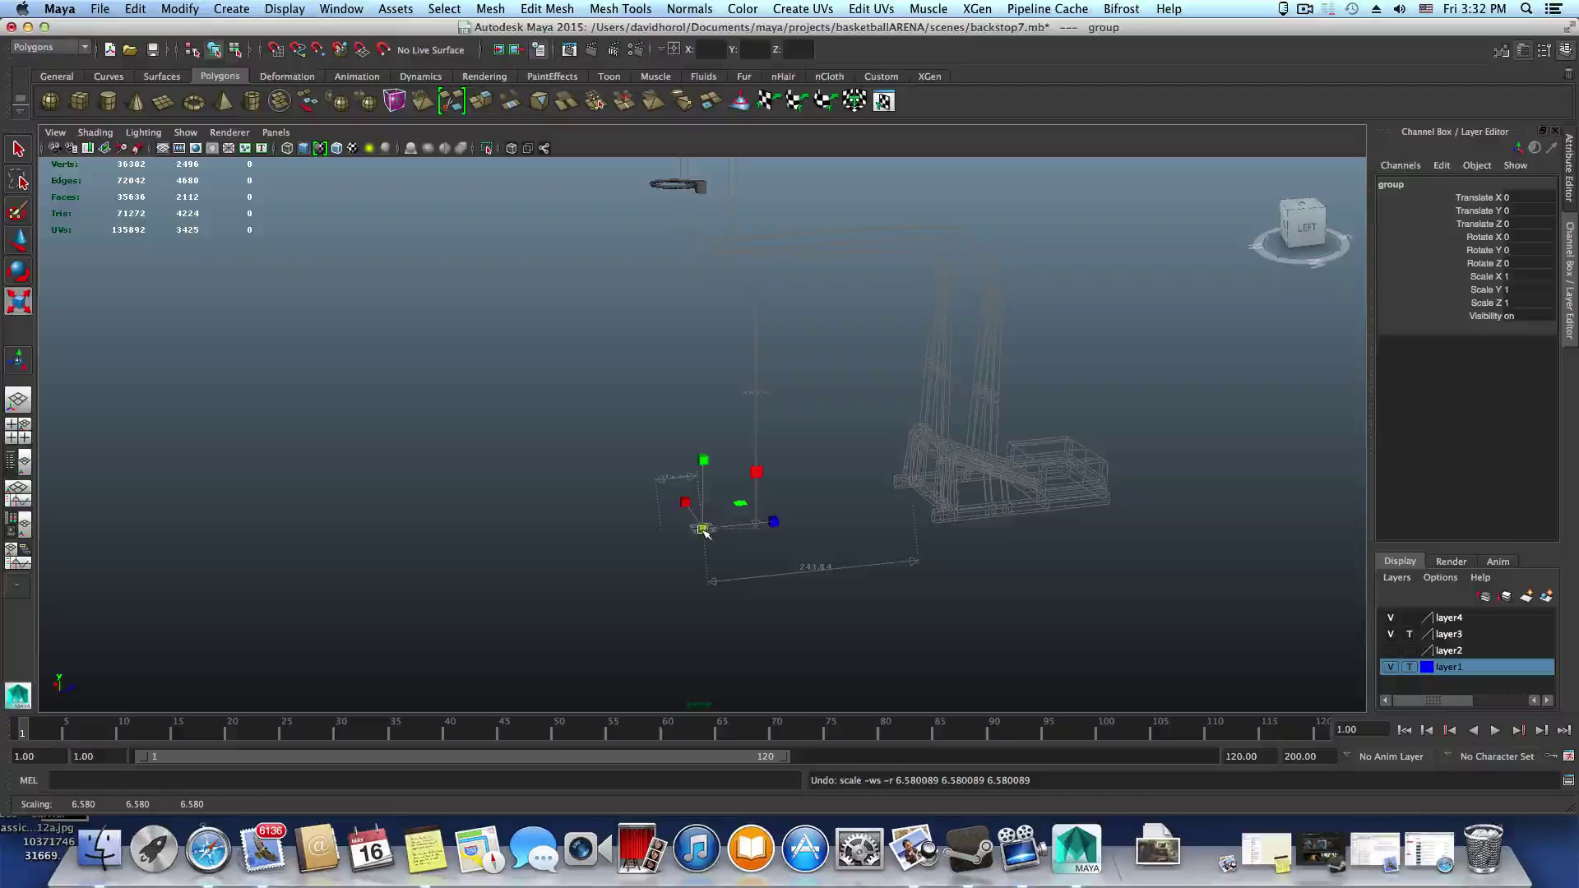
Delete the pasted net's construction history and scale the net uniformly to about 54.4
left_click(134, 8)
mouse_move(205, 205)
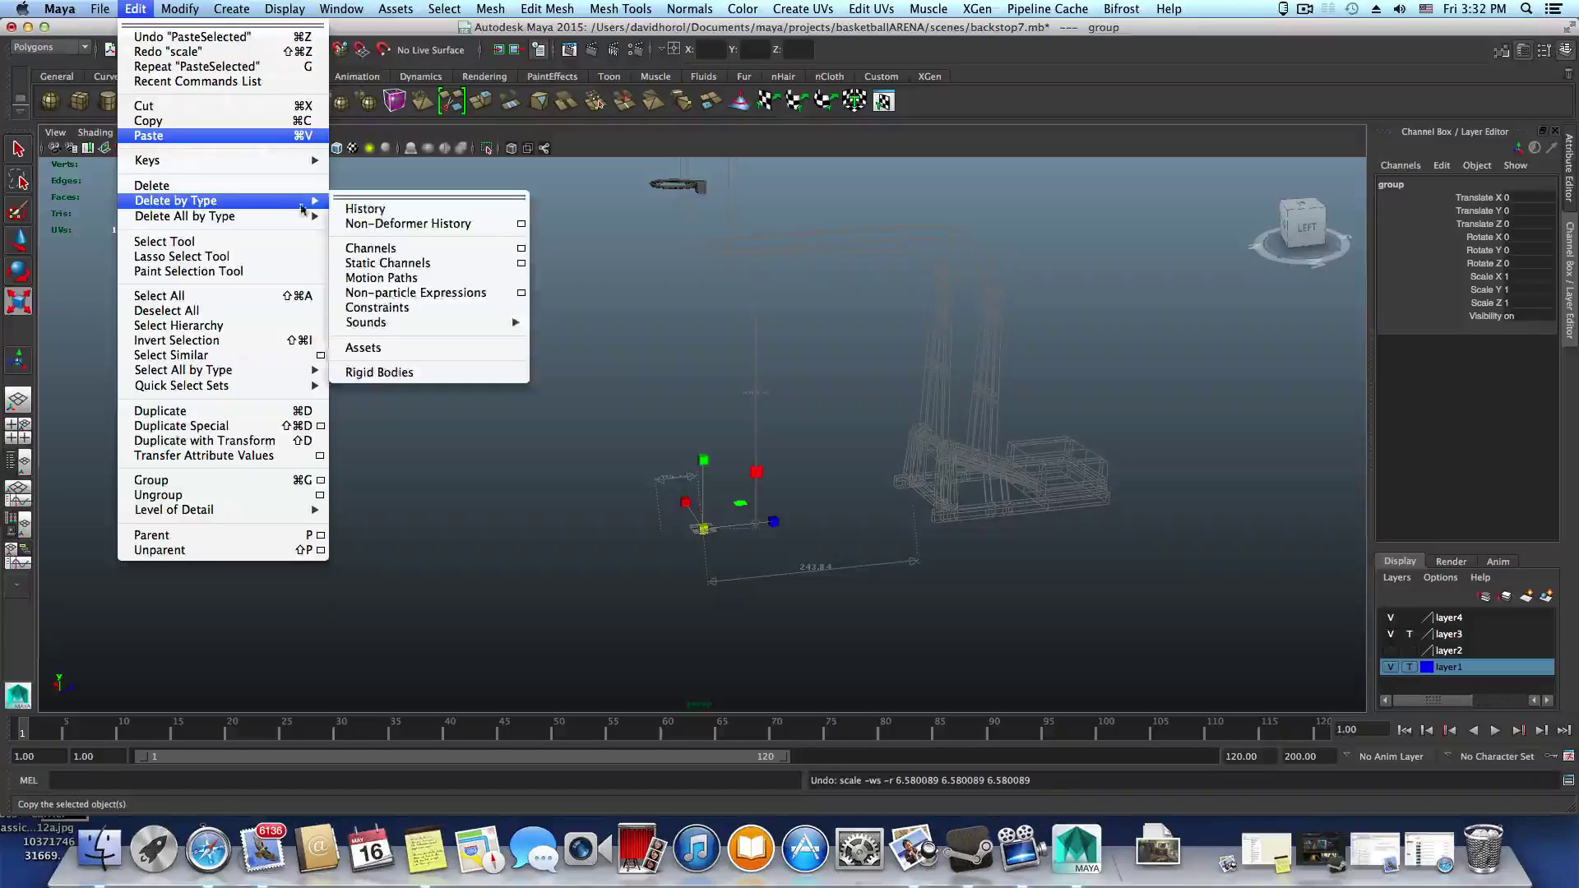
left_click(354, 206)
left_click_drag(706, 530, 690, 558)
Move the net up to the hoop's height at Translate Y 275.611 and shift it to Translate Z -80.064
key("w")
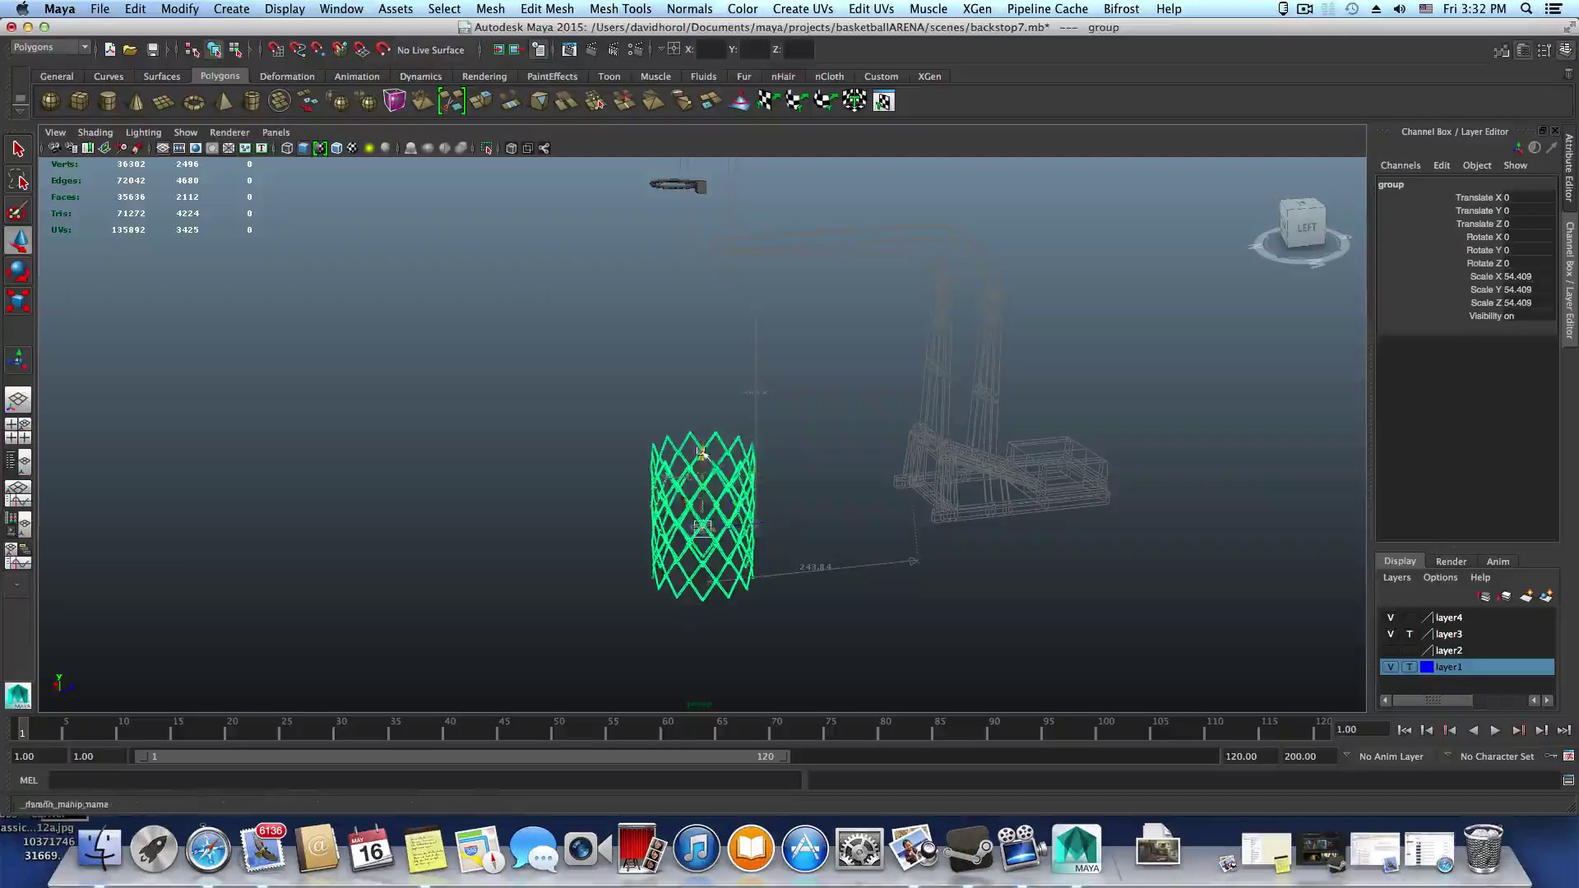
left_click_drag(702, 454, 704, 202)
right_click_drag(715, 255, 839, 346, "alt")
middle_click_drag(678, 230, 714, 494, "alt")
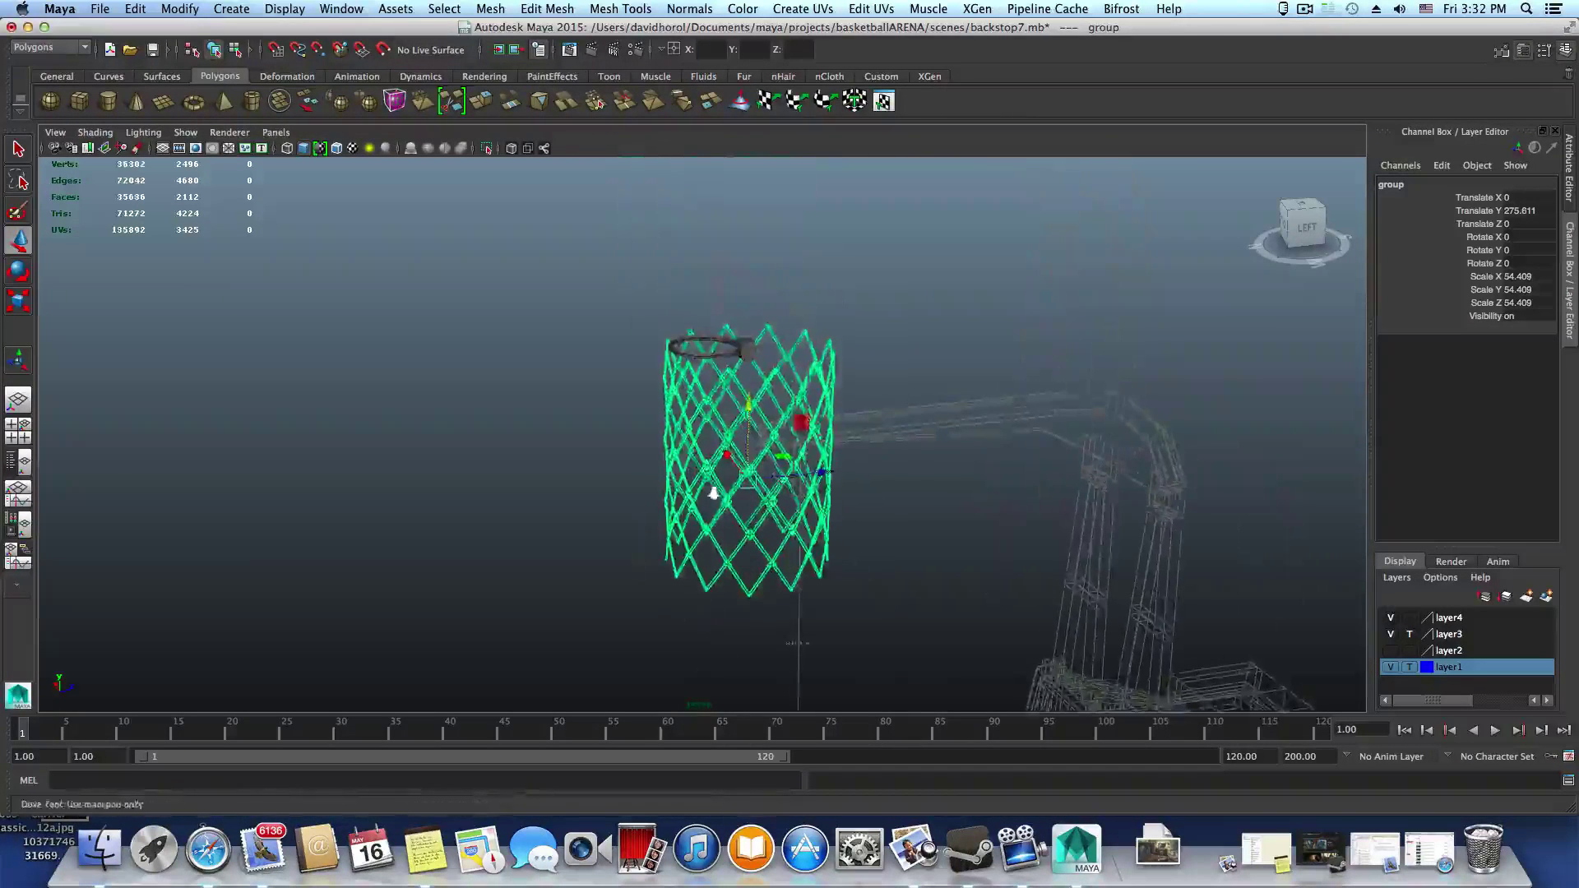
right_click_drag(714, 493, 1004, 546, "alt")
left_click_drag(985, 531, 588, 545, "alt")
left_click_drag(588, 545, 786, 483, "alt")
Assign the existing initialShadingGroup material to the net and stay in object selection
right_click_drag(634, 376, 642, 556)
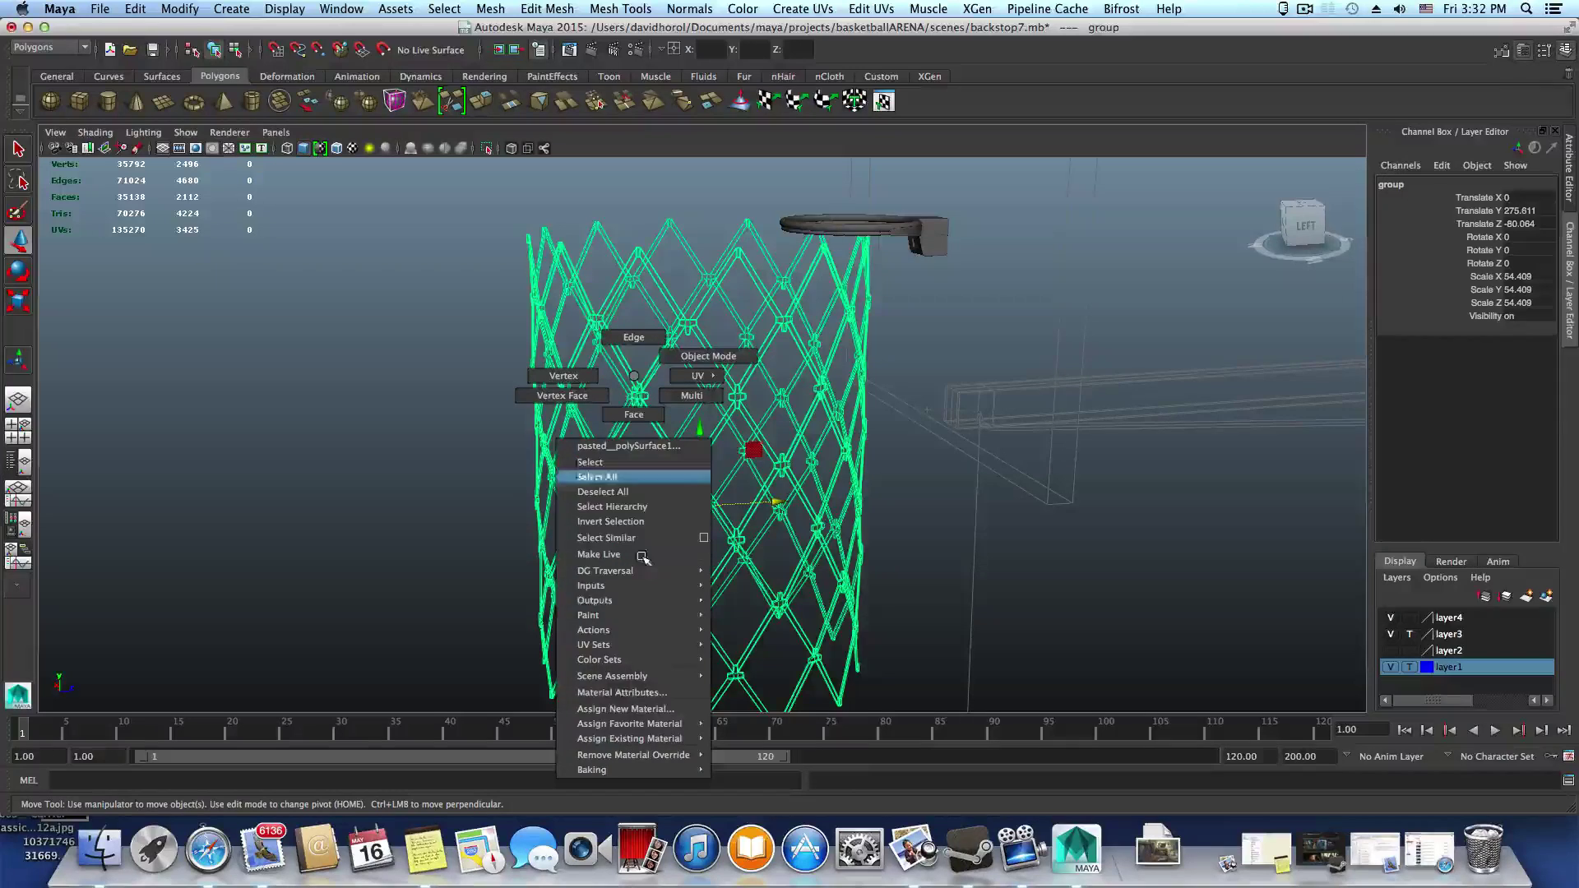
right_click_drag(672, 708, 757, 740)
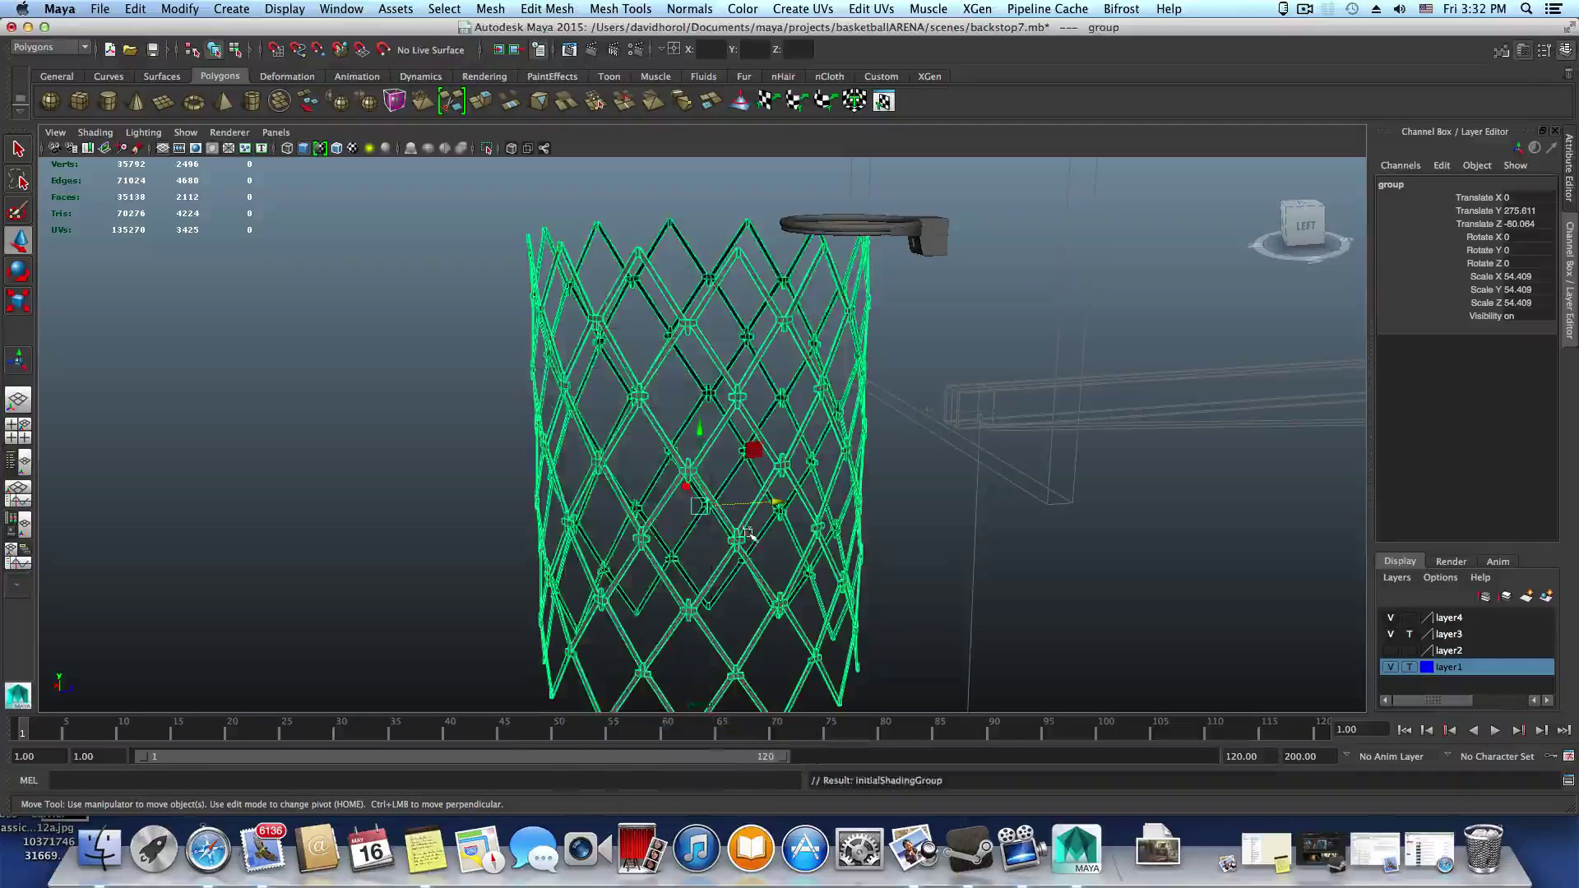
key("F8")
key("F8")
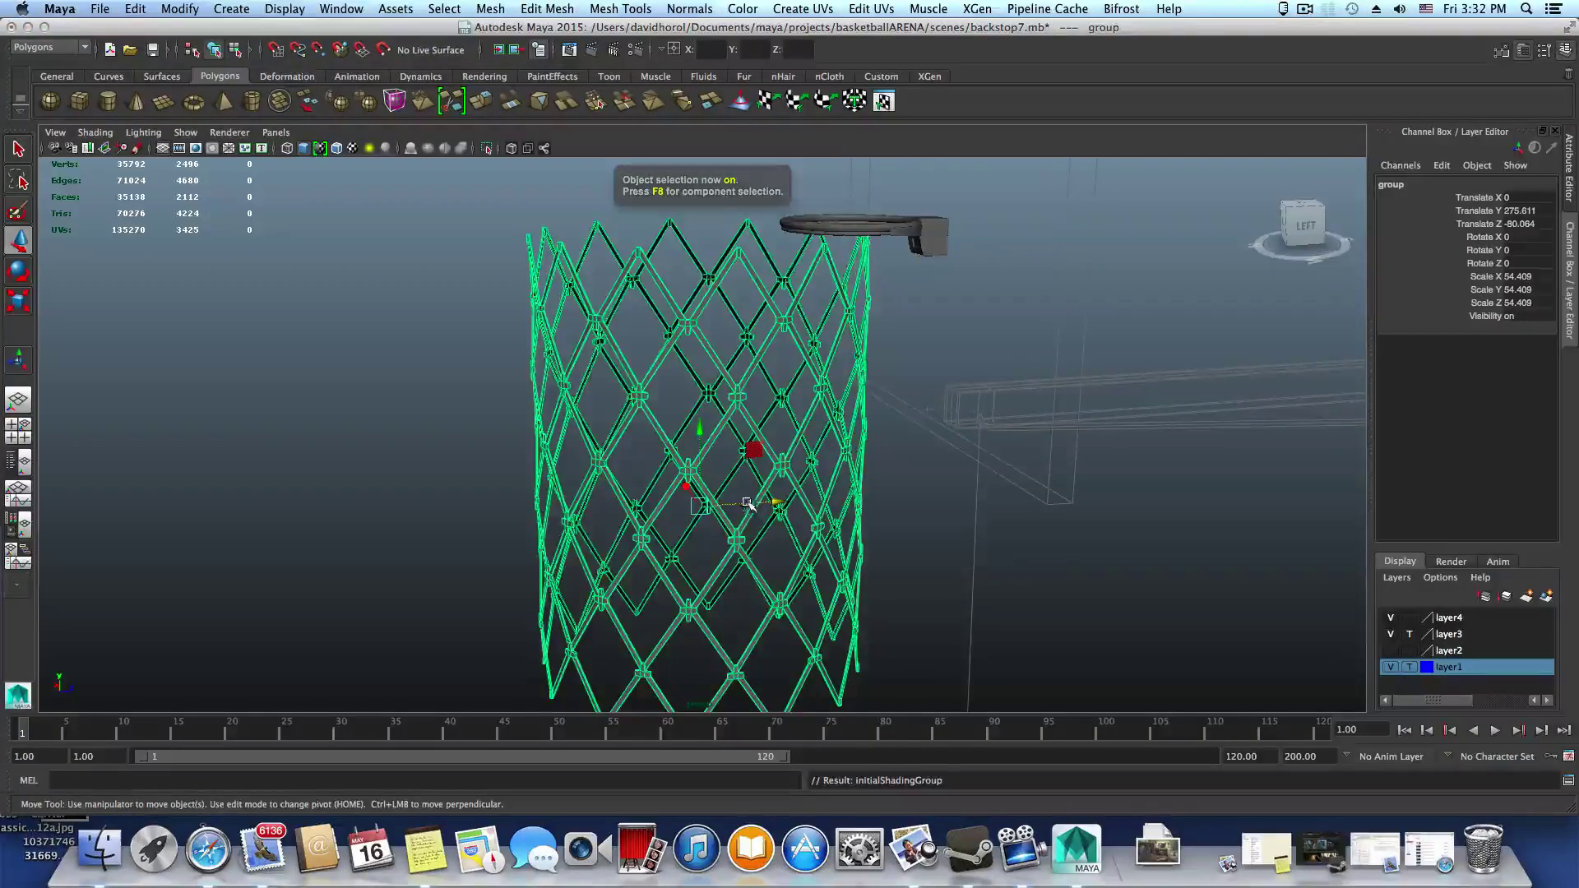
From above, move the net to Translate Z -26.123 around the hoop ring and scale it uniformly down to 25.45
left_click_drag(740, 527, 755, 626, "alt")
key("e")
key("r")
middle_click_drag(754, 626, 725, 613, "alt")
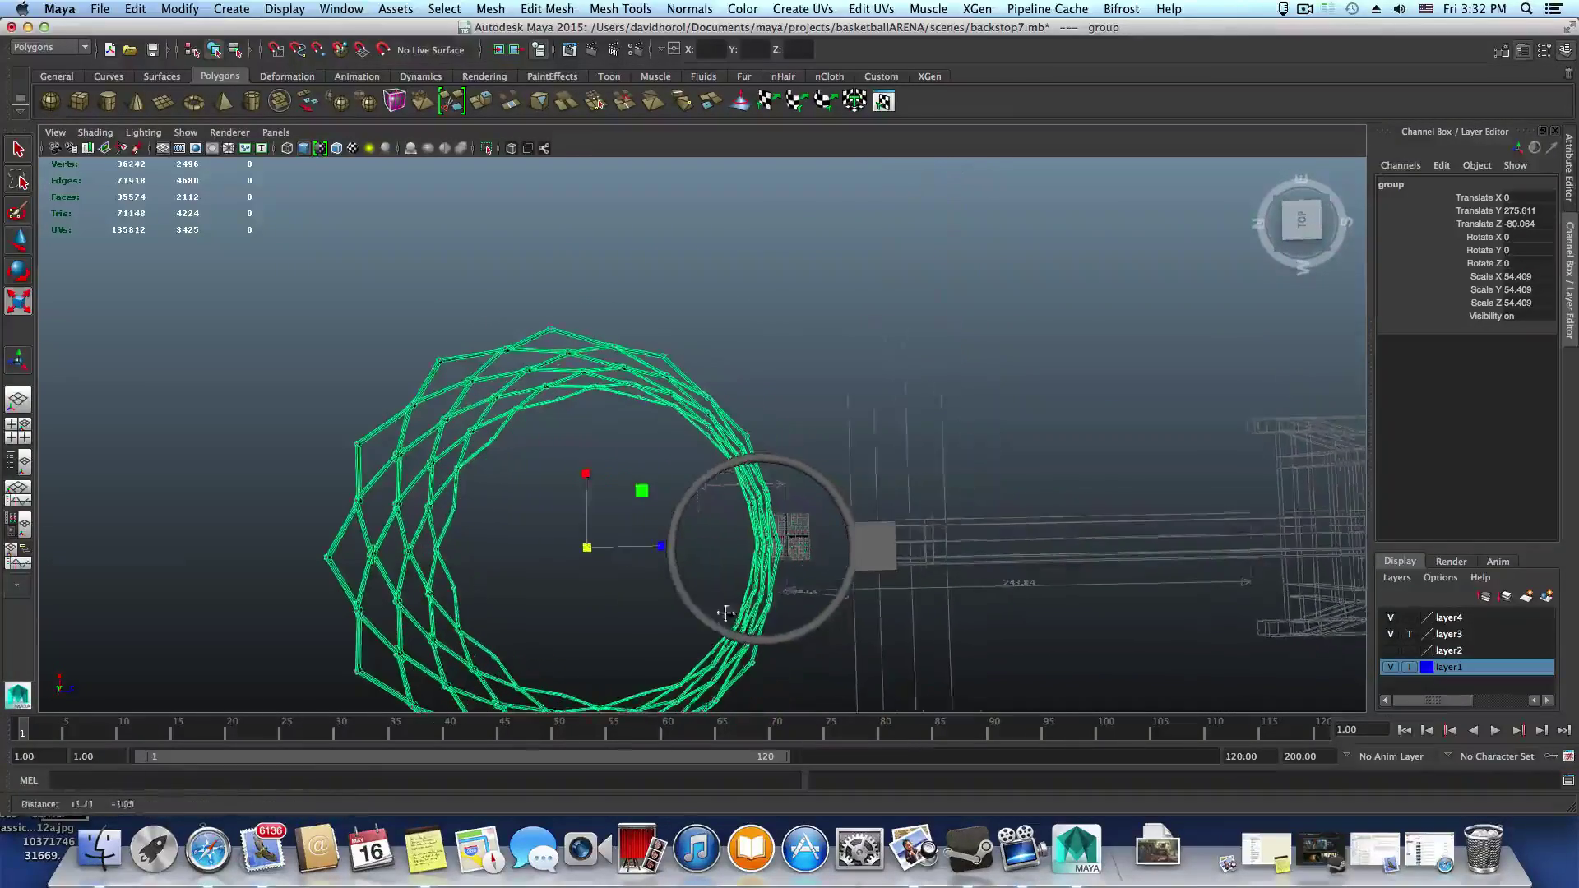
key("w")
left_click_drag(661, 547, 835, 548)
middle_click_drag(835, 548, 758, 545, "alt")
key("r")
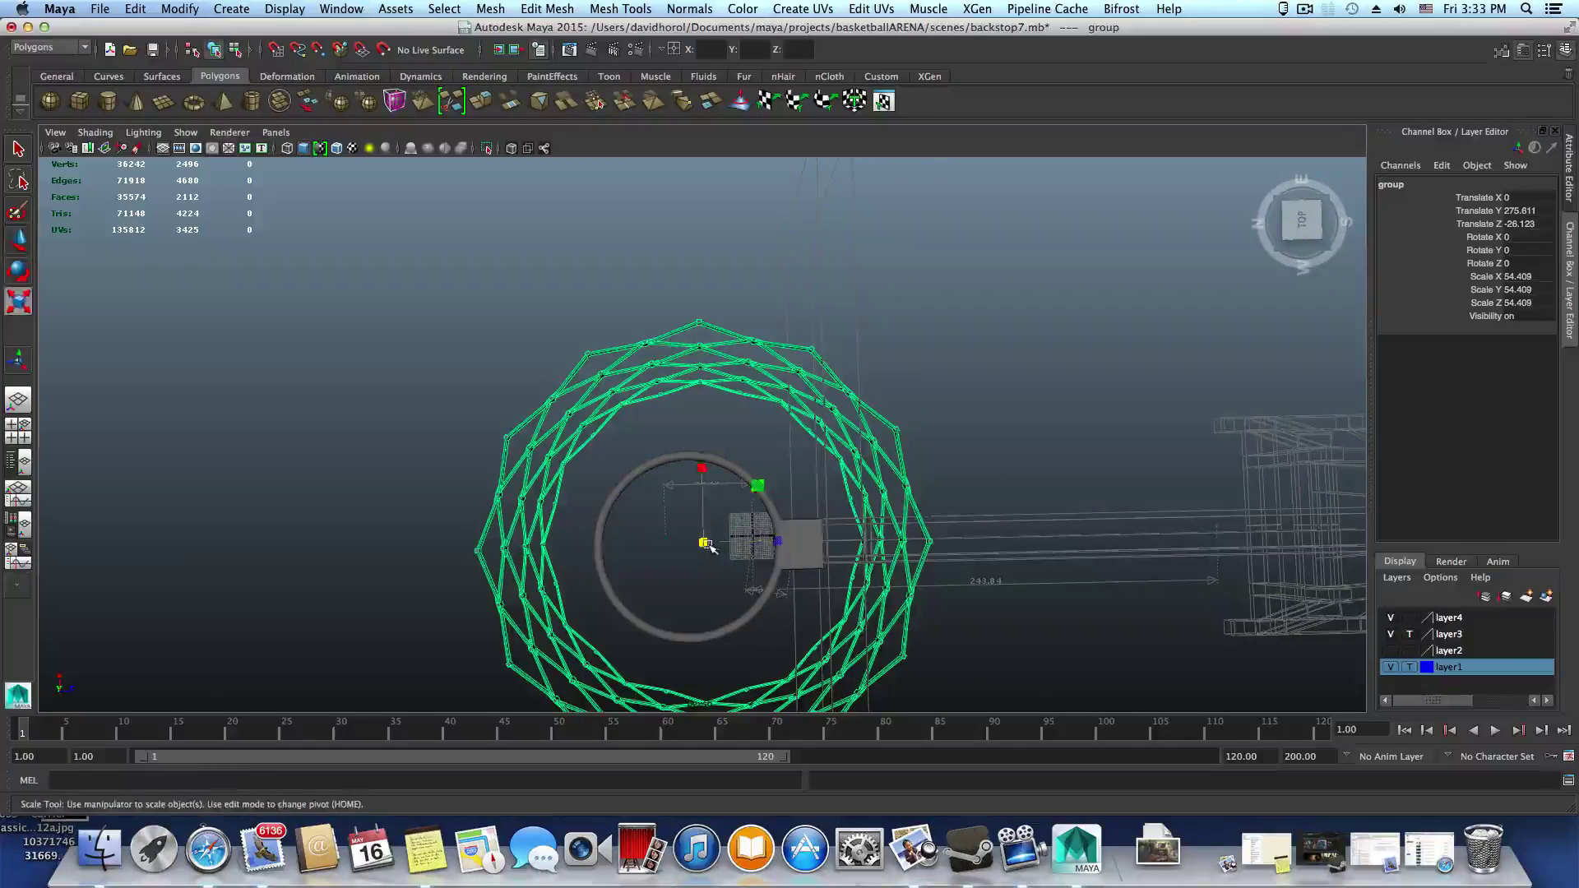
left_click_drag(704, 543, 481, 567)
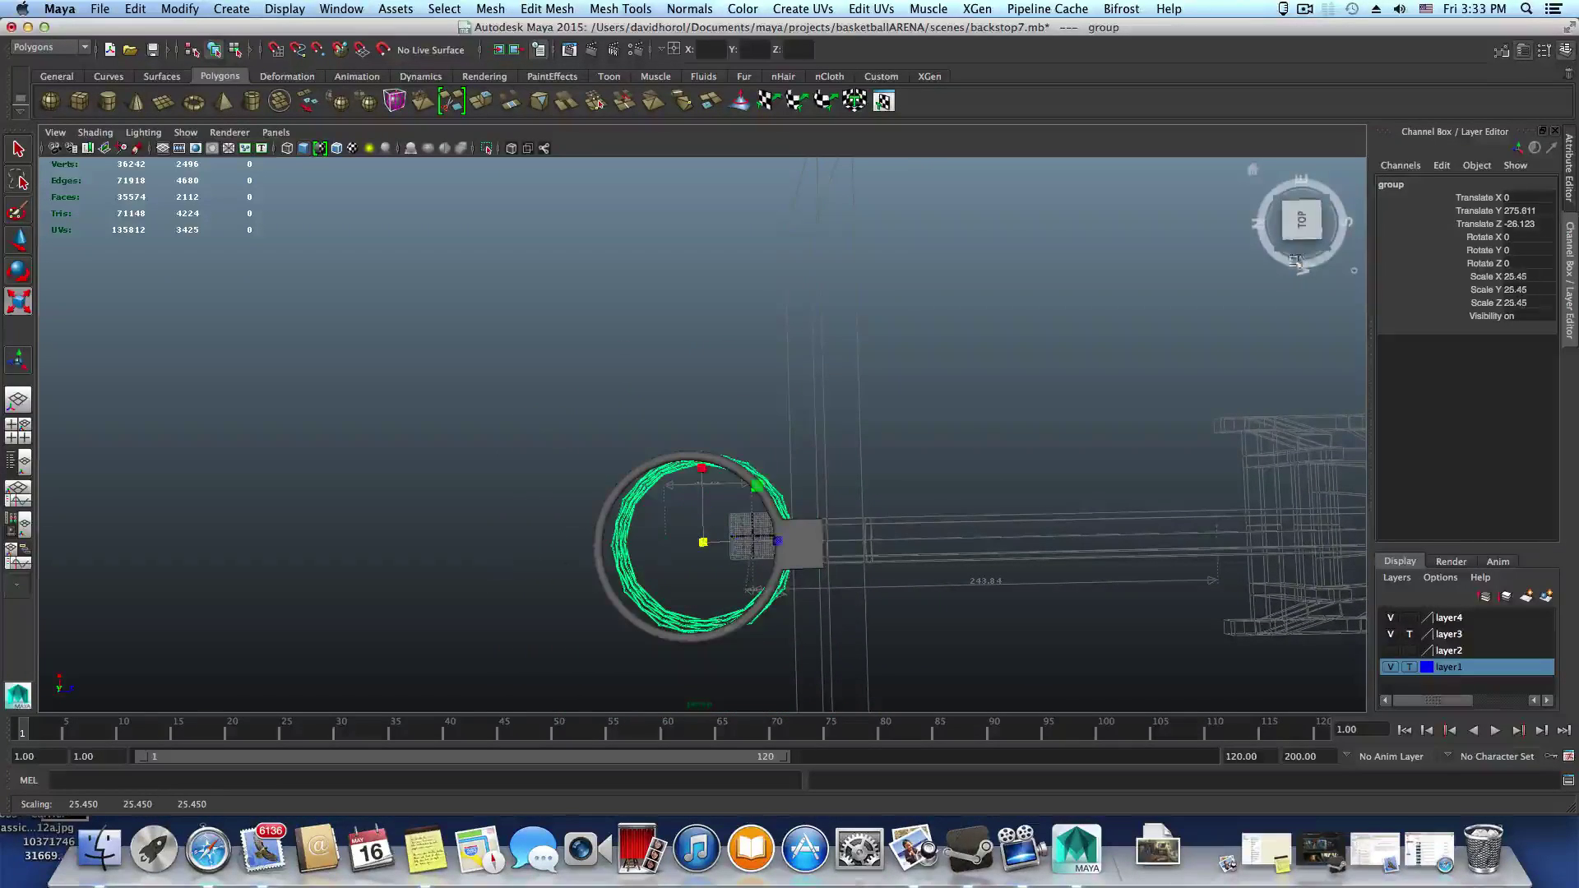
From above, centre the net inside the hoop ring at Translate Z -30.887 and scale it uniformly to 27.448
left_click(1299, 222)
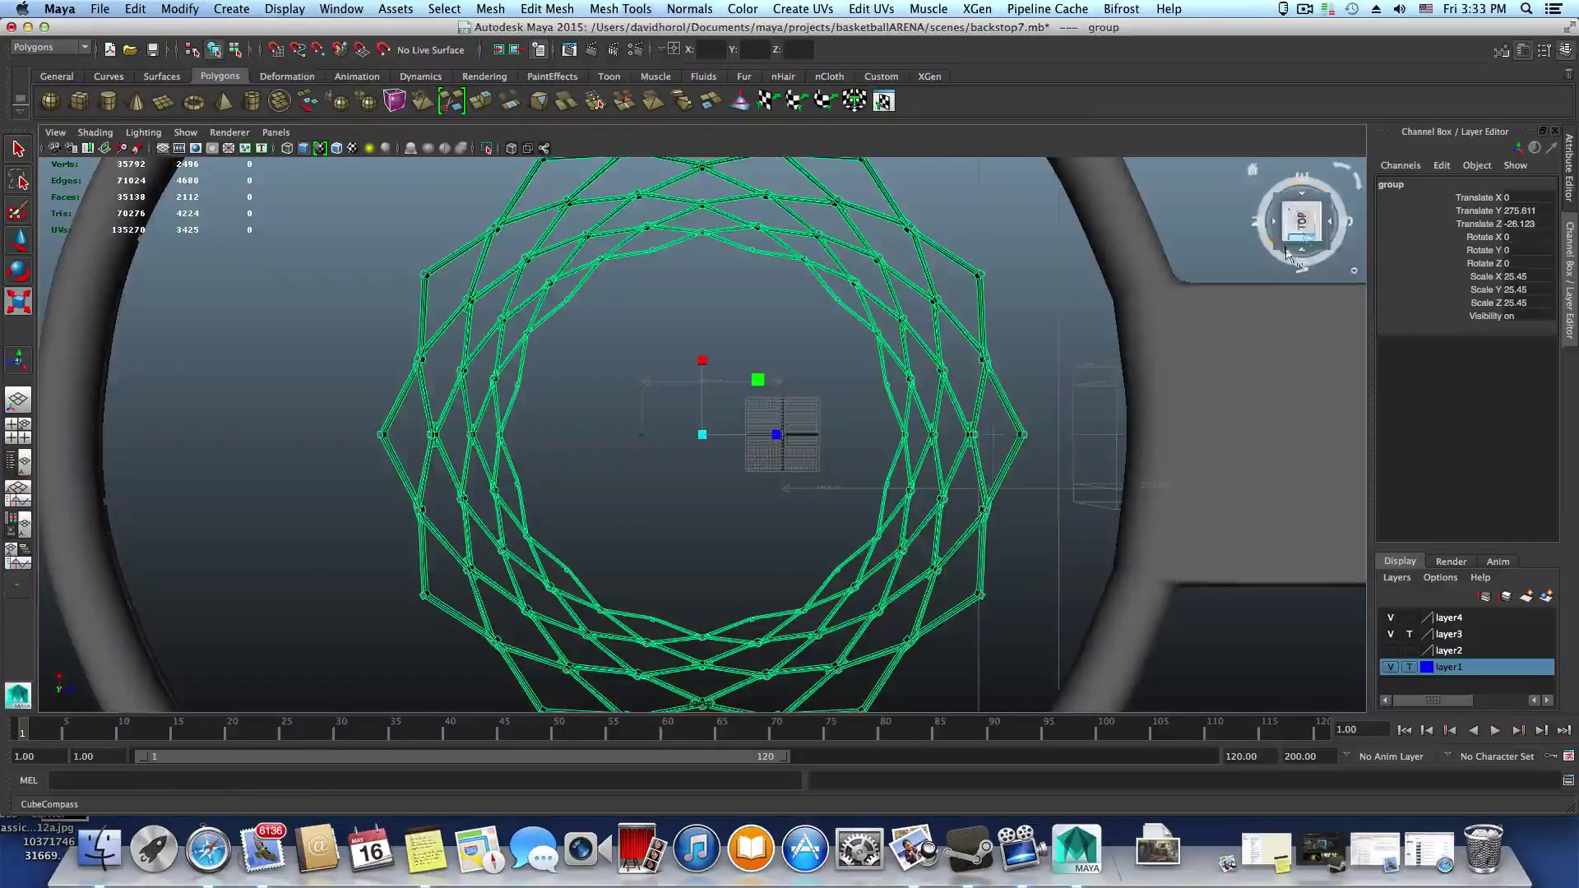
scroll(965, 481, "down", 5)
key("w")
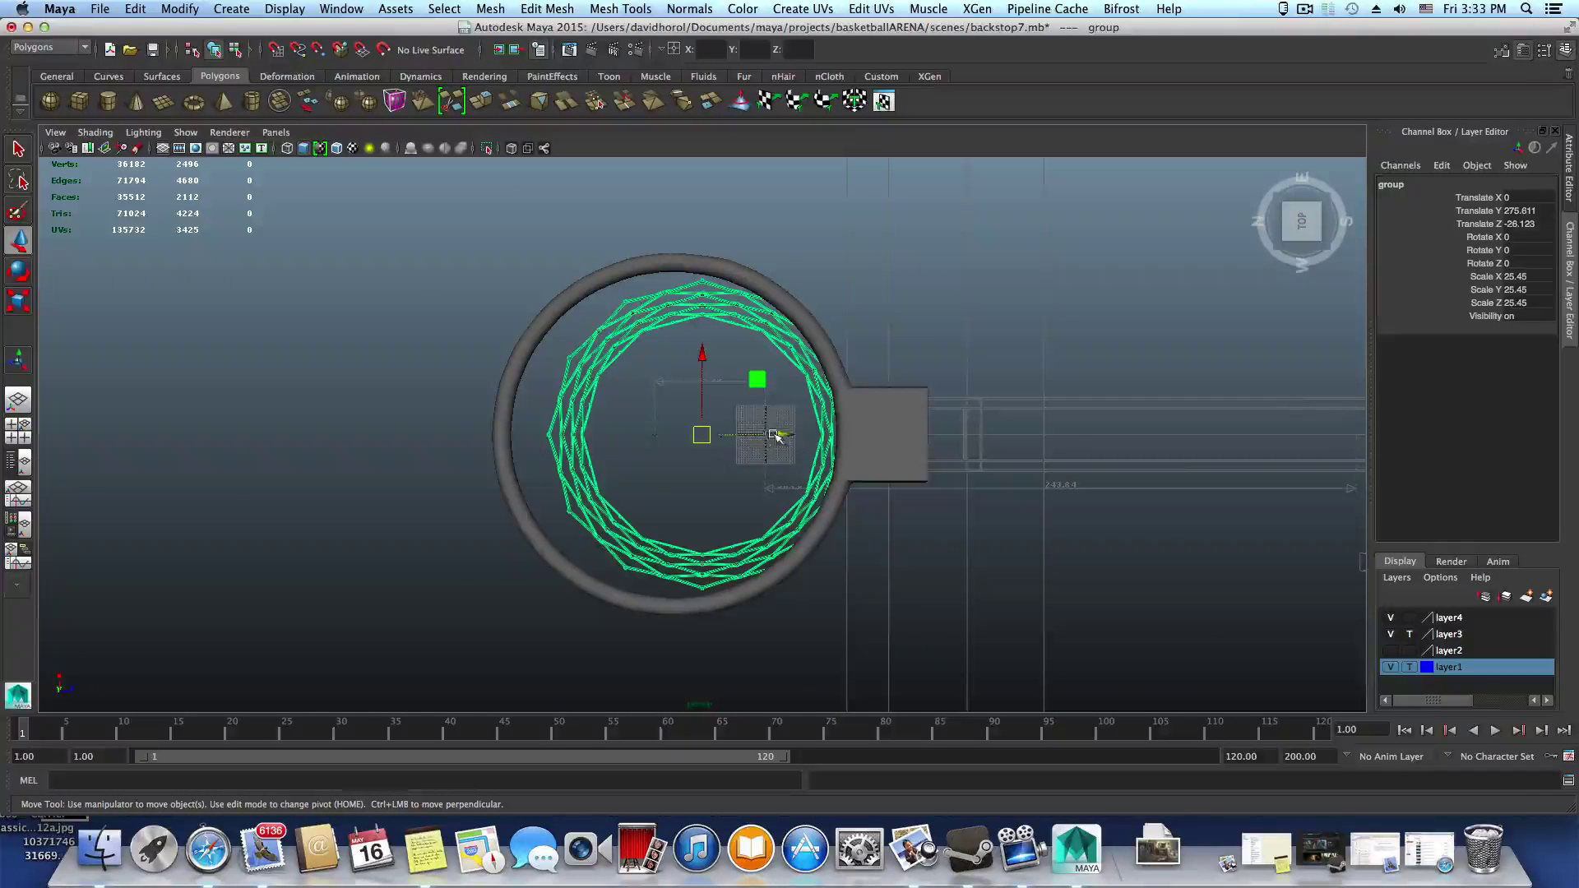
left_click_drag(776, 435, 772, 435)
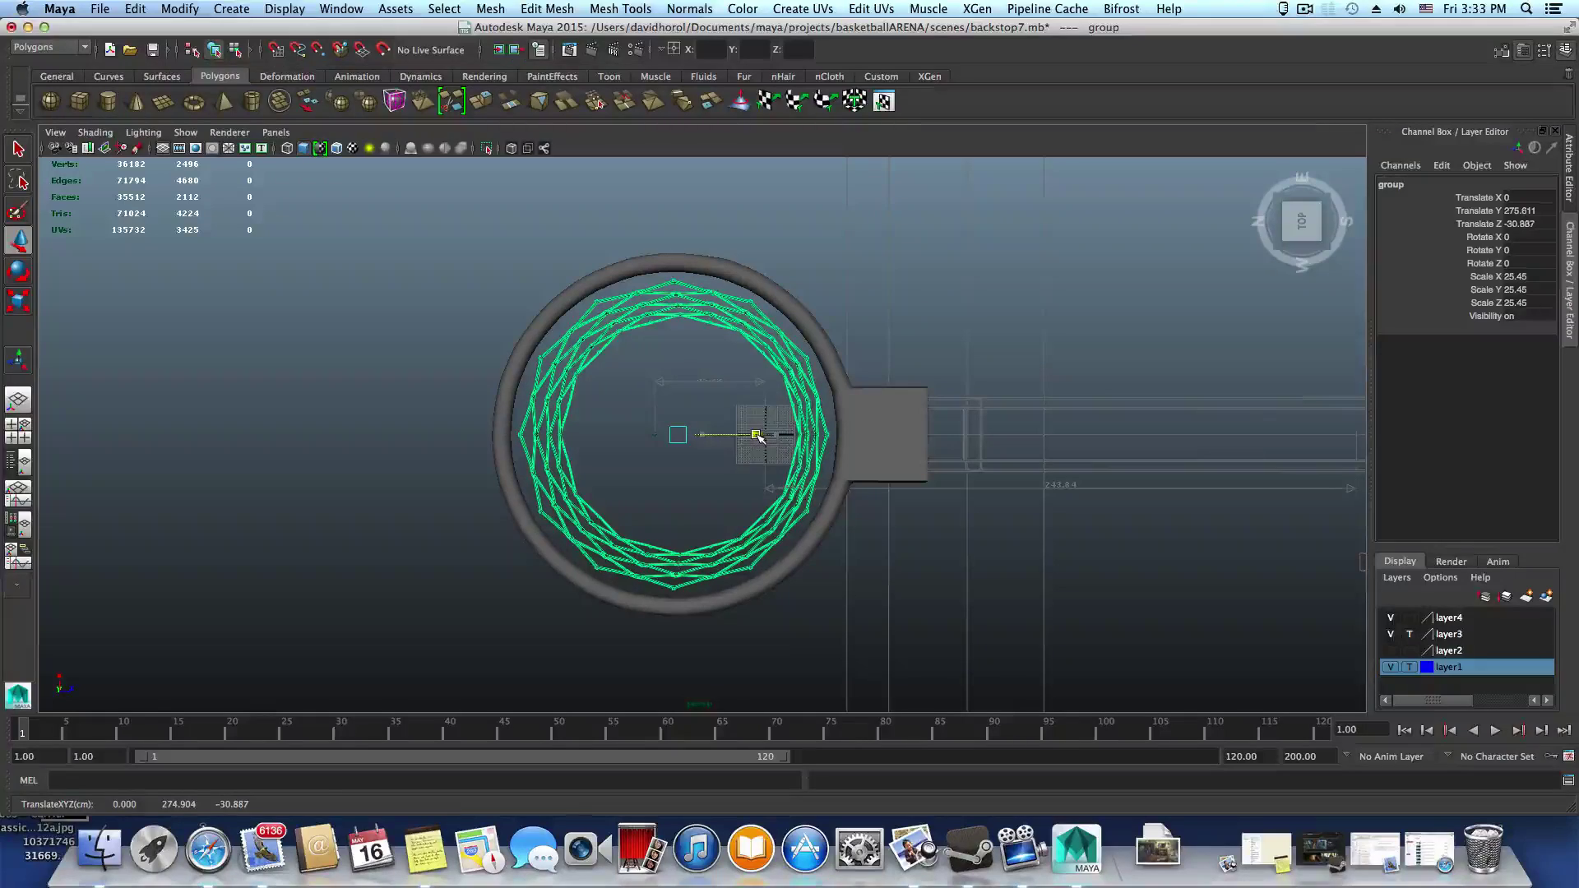
key("r")
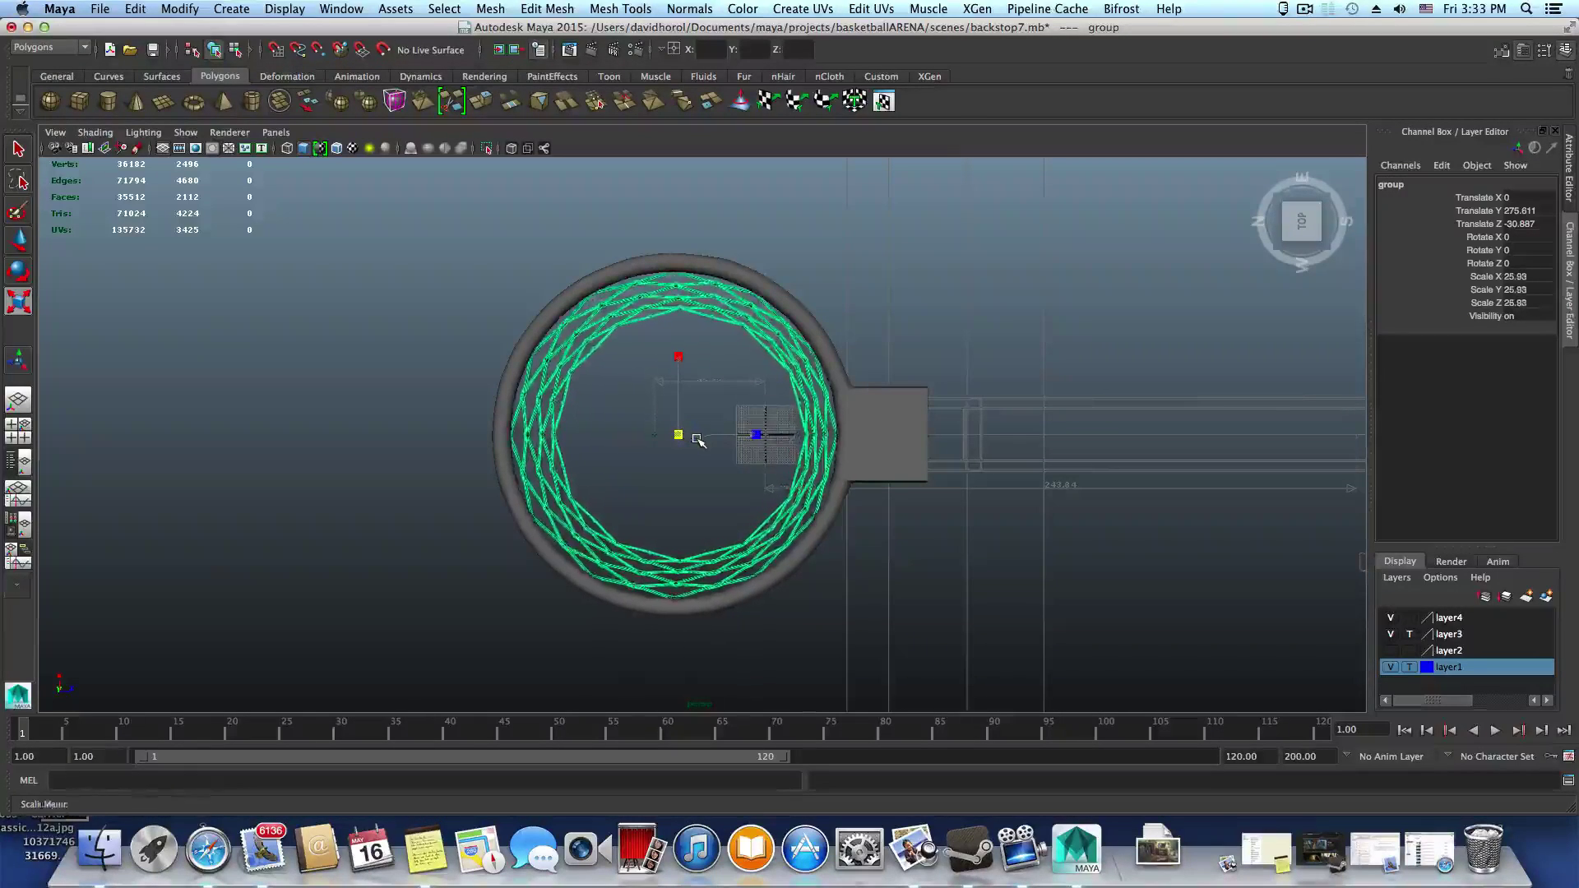
left_click_drag(697, 440, 723, 334)
Raise the net toward the rim to Translate Y 322.4 and scale it uniformly down to 23.019
key("w")
left_click_drag(681, 389, 676, 276)
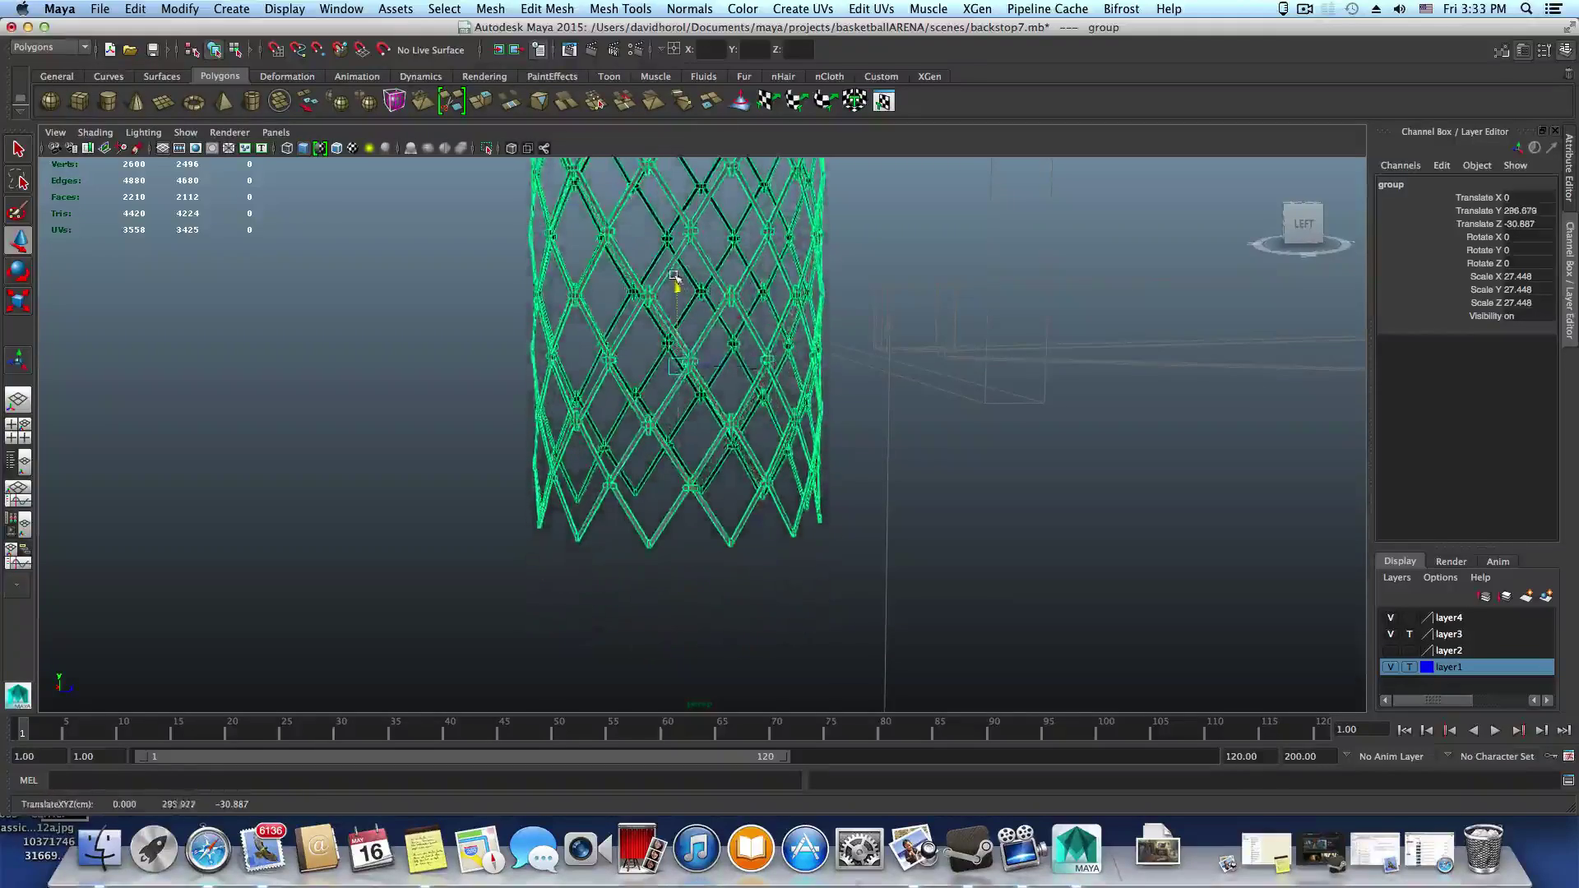
middle_click_drag(677, 275, 669, 468, "alt")
left_click_drag(672, 492, 664, 378)
key("r")
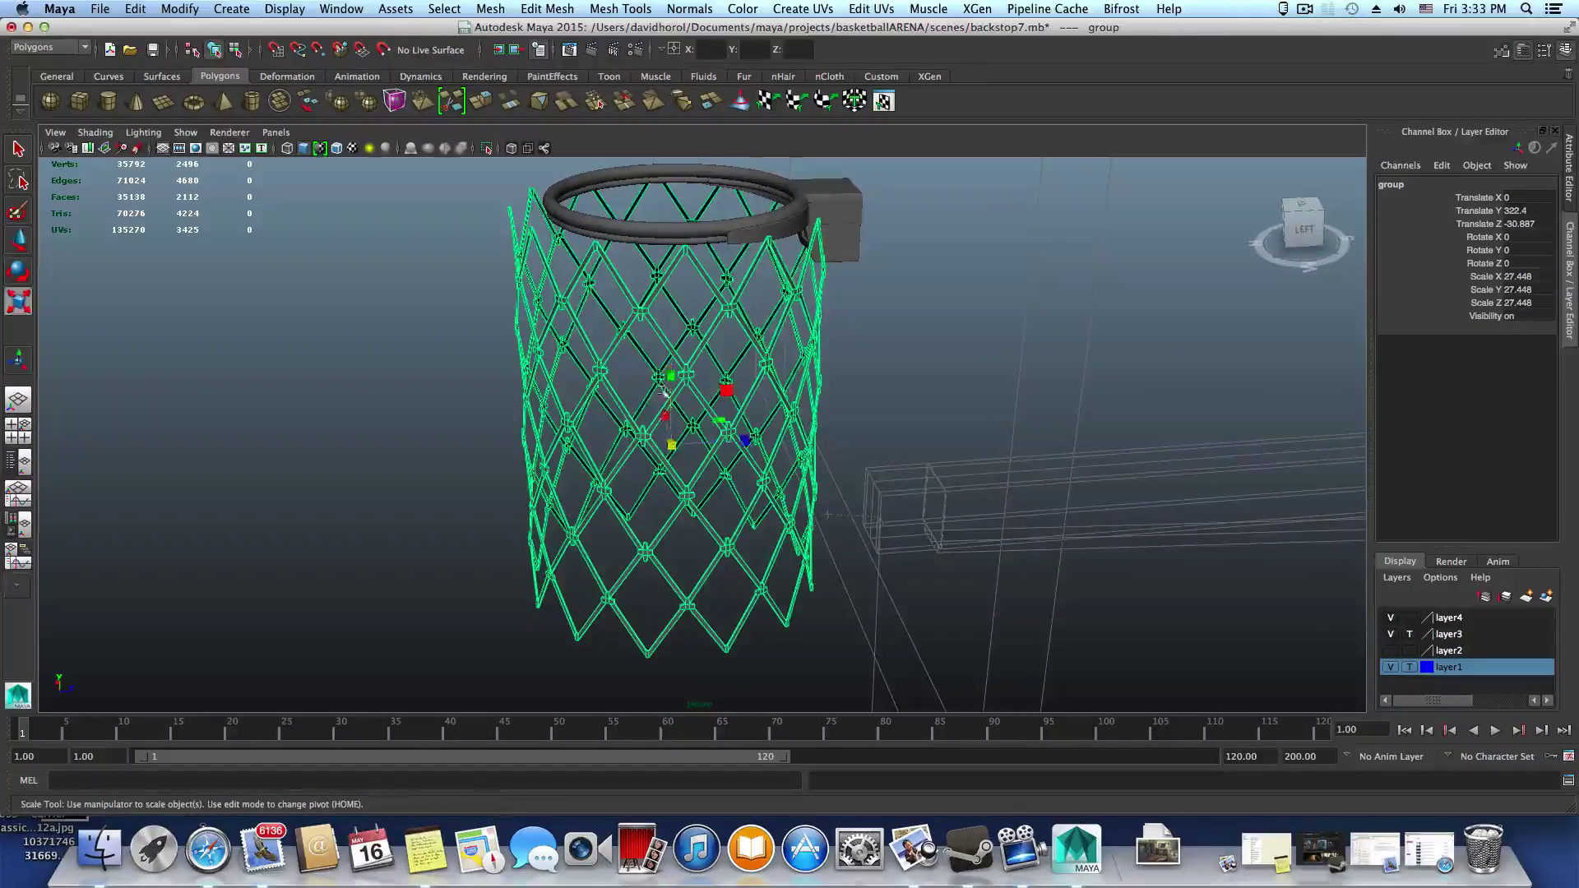
left_click_drag(672, 440, 636, 436)
Raise the net's upper edge into the ring at Translate Y 333.143 and scale it uniformly down to 21.708
key("w")
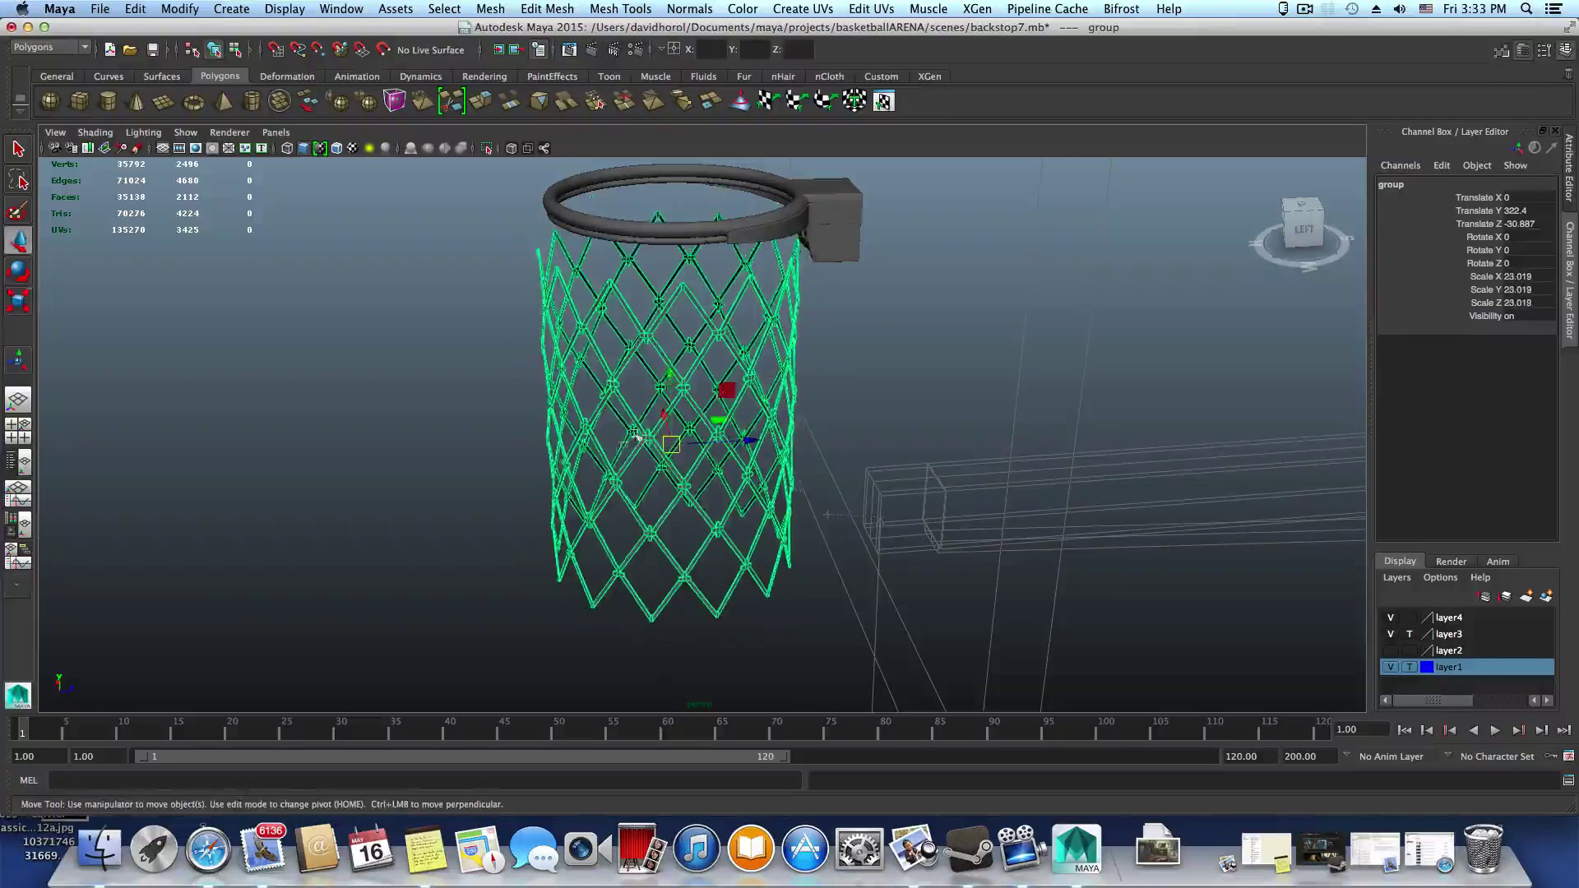
left_click_drag(663, 377, 674, 321)
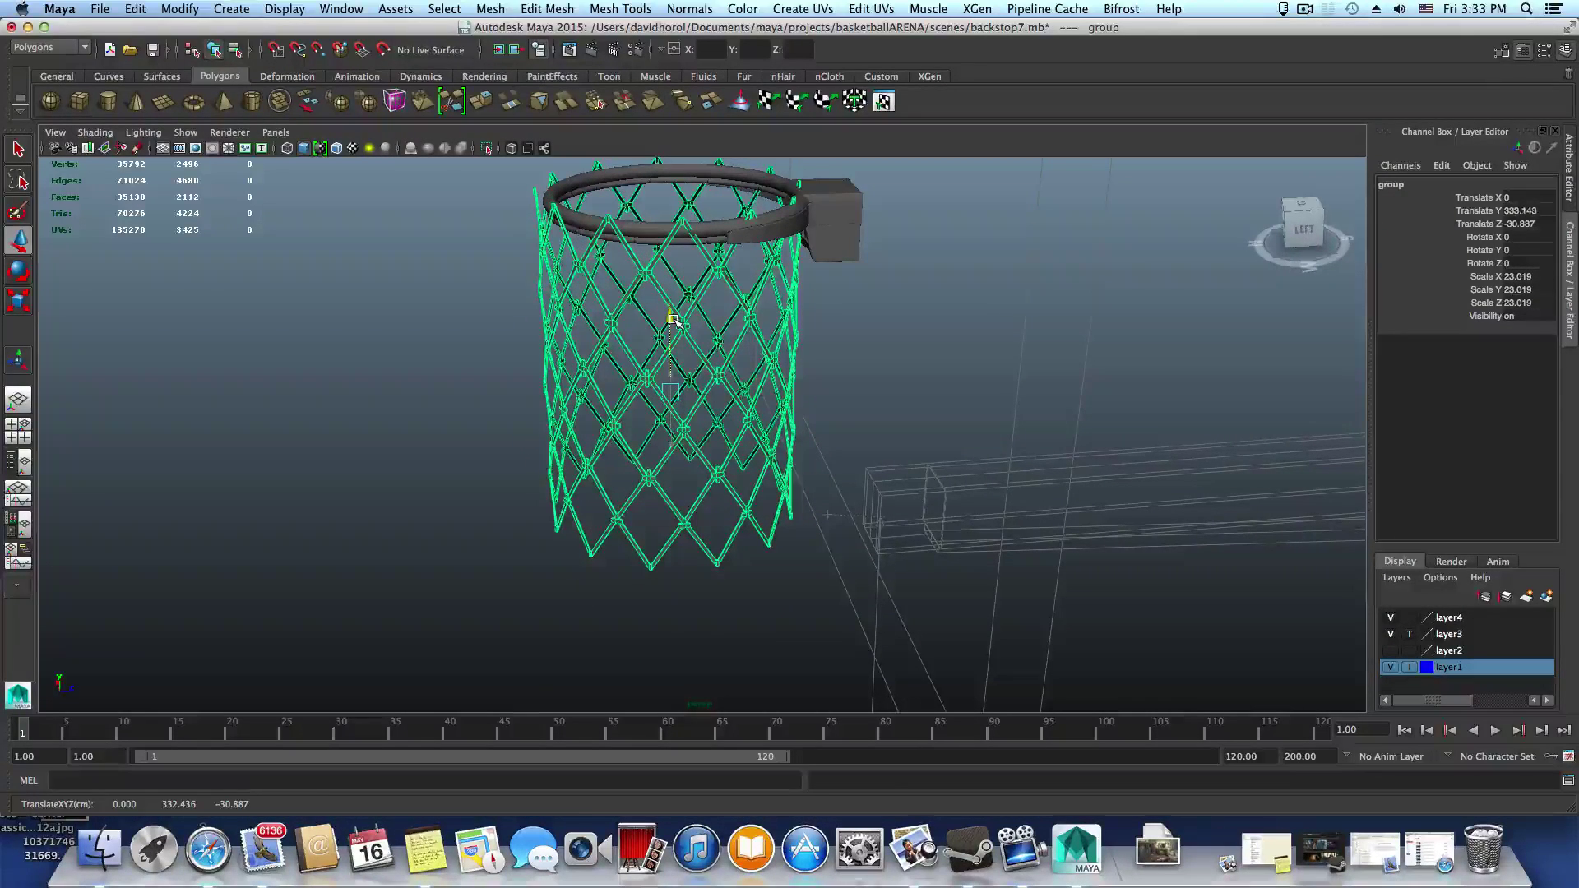
key("r")
left_click_drag(670, 391, 678, 450)
right_click_drag(678, 451, 934, 479, "alt")
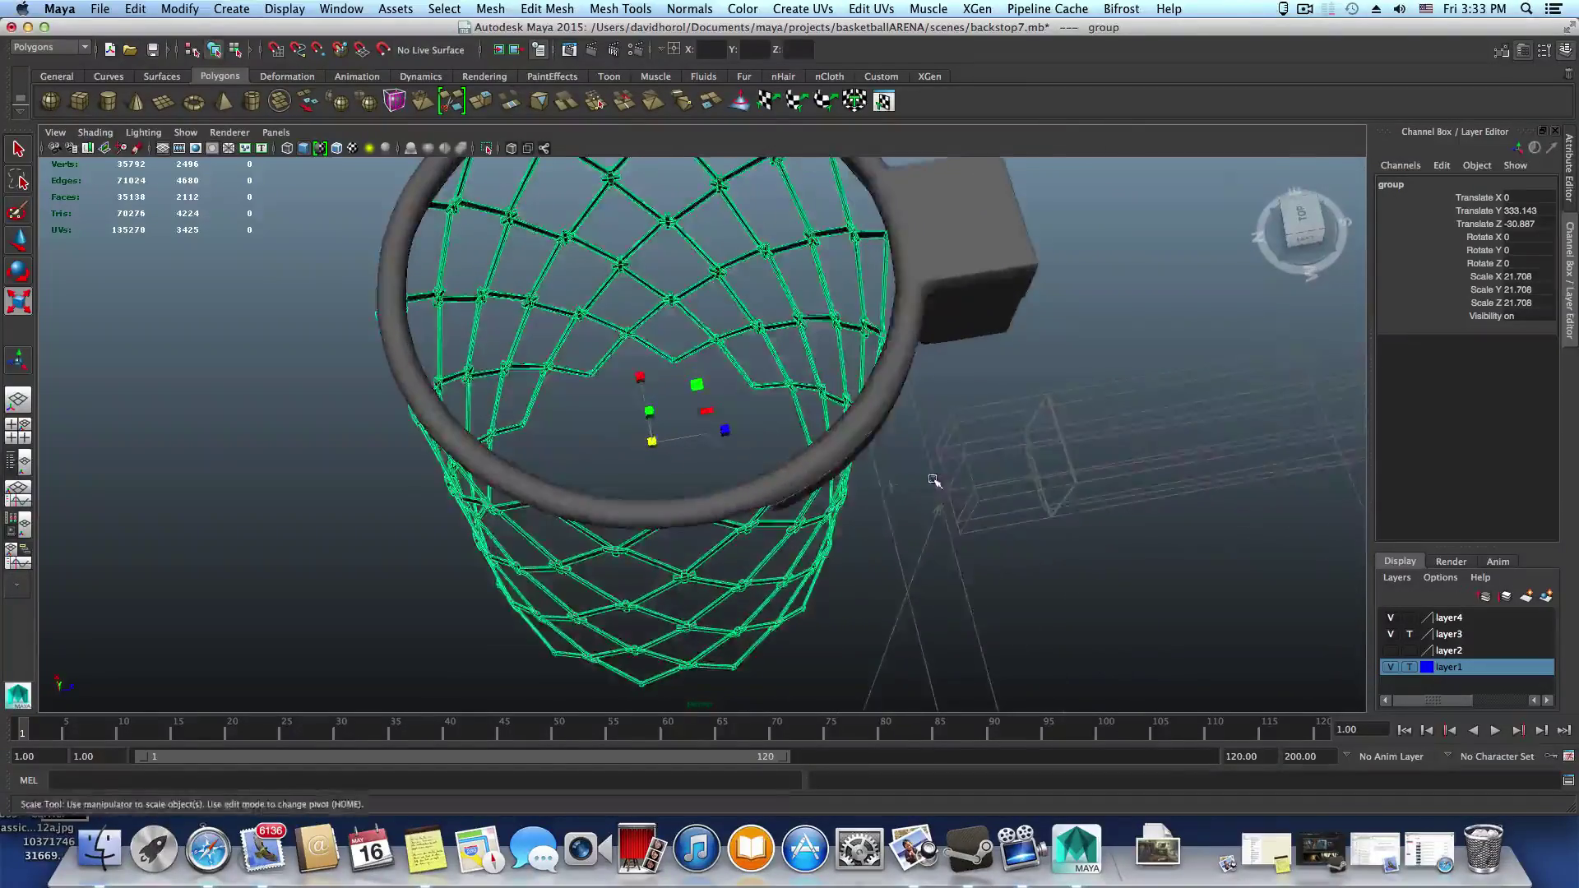
left_click_drag(934, 479, 974, 395, "alt")
middle_click_drag(974, 395, 905, 718, "alt")
left_click_drag(828, 584, 792, 560, "alt")
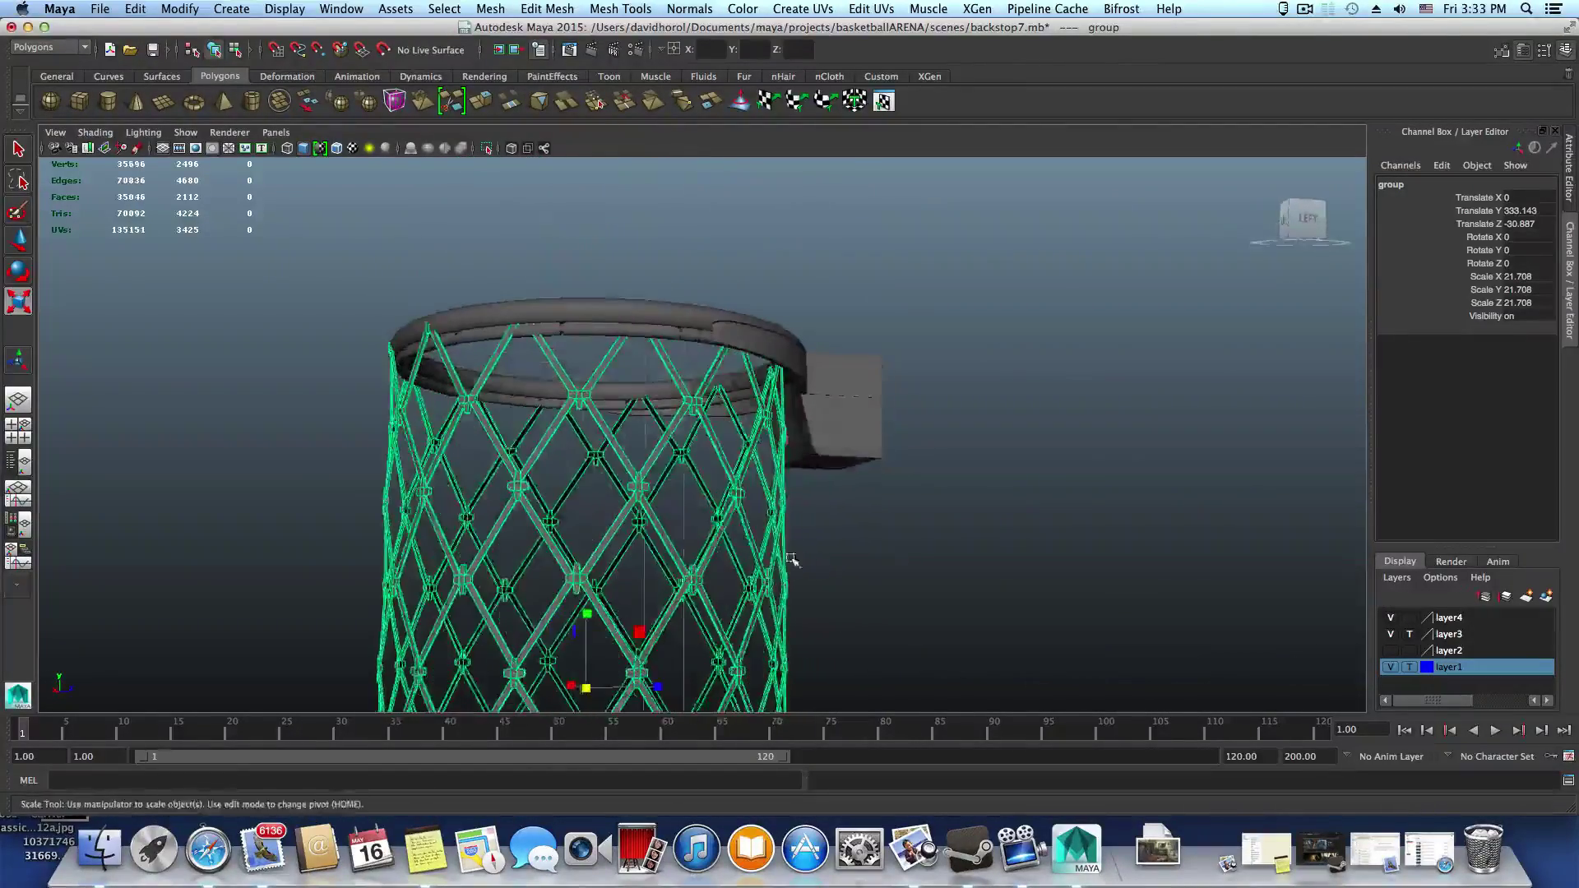
right_click_drag(793, 560, 855, 590, "alt")
left_click_drag(855, 590, 776, 560, "alt")
Shift the net group to Translate Z -30.478, then select the net mesh itself and offset it to Translate Z 0.018
key("w")
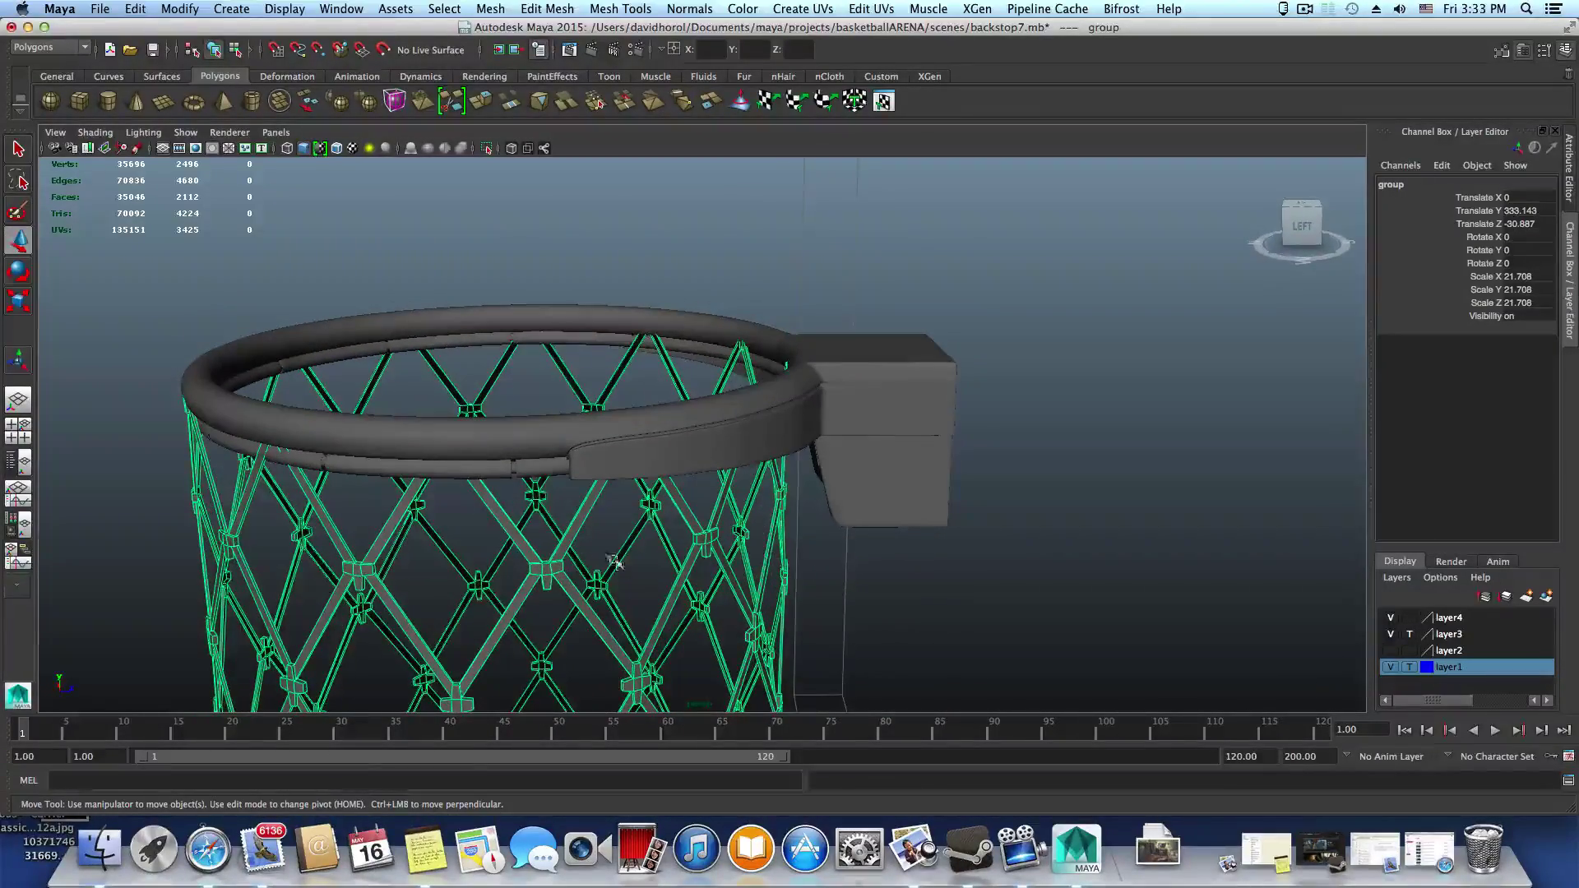
right_click_drag(834, 578, 627, 502, "alt")
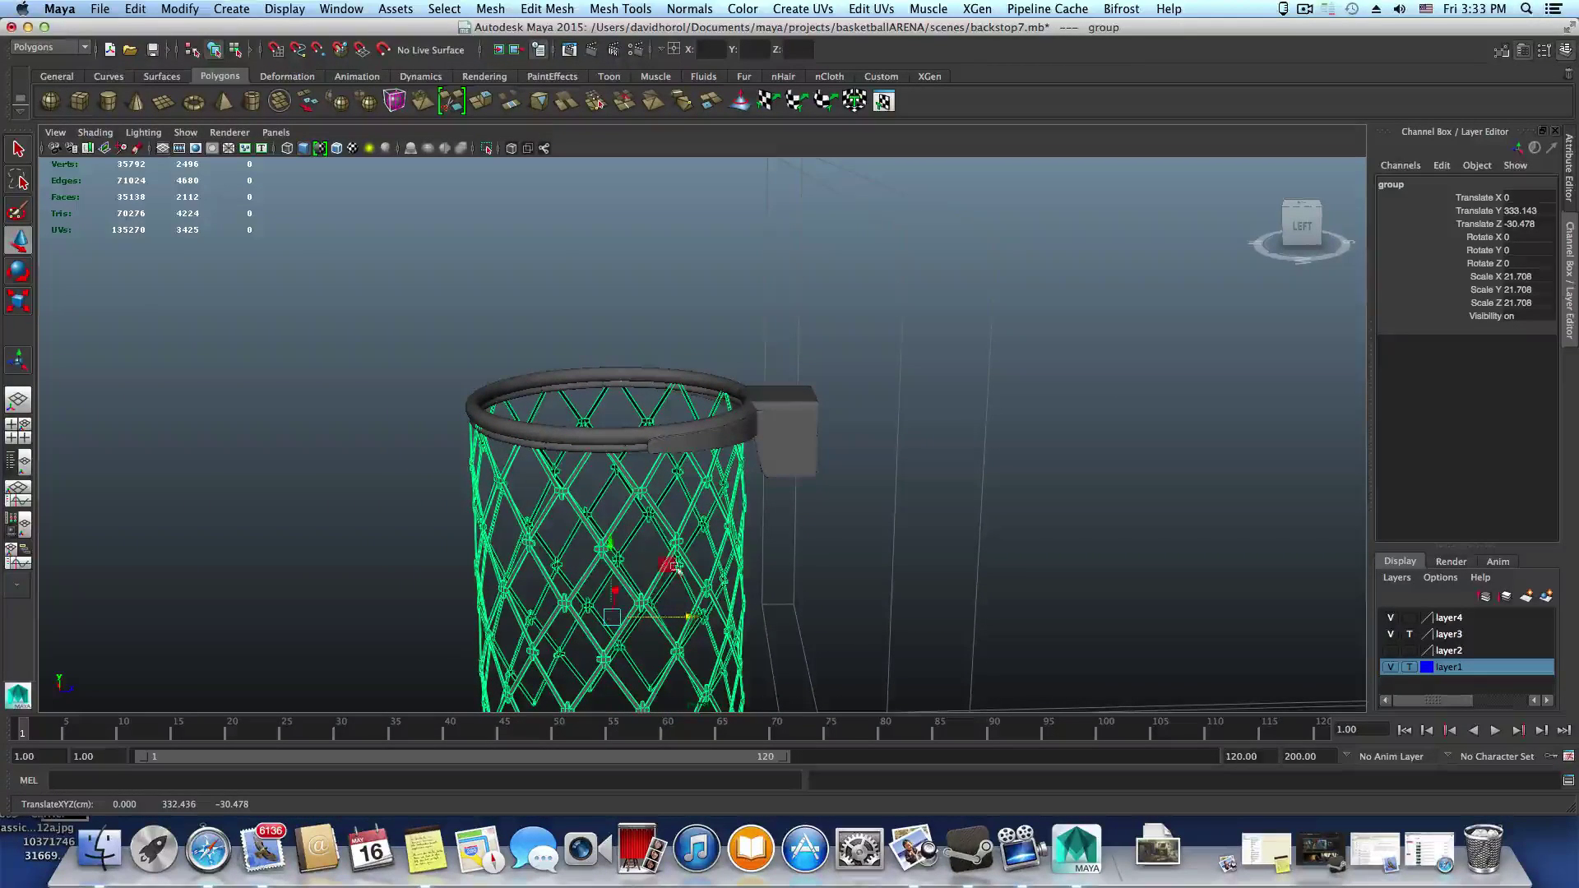
left_click(635, 434)
left_click(688, 541)
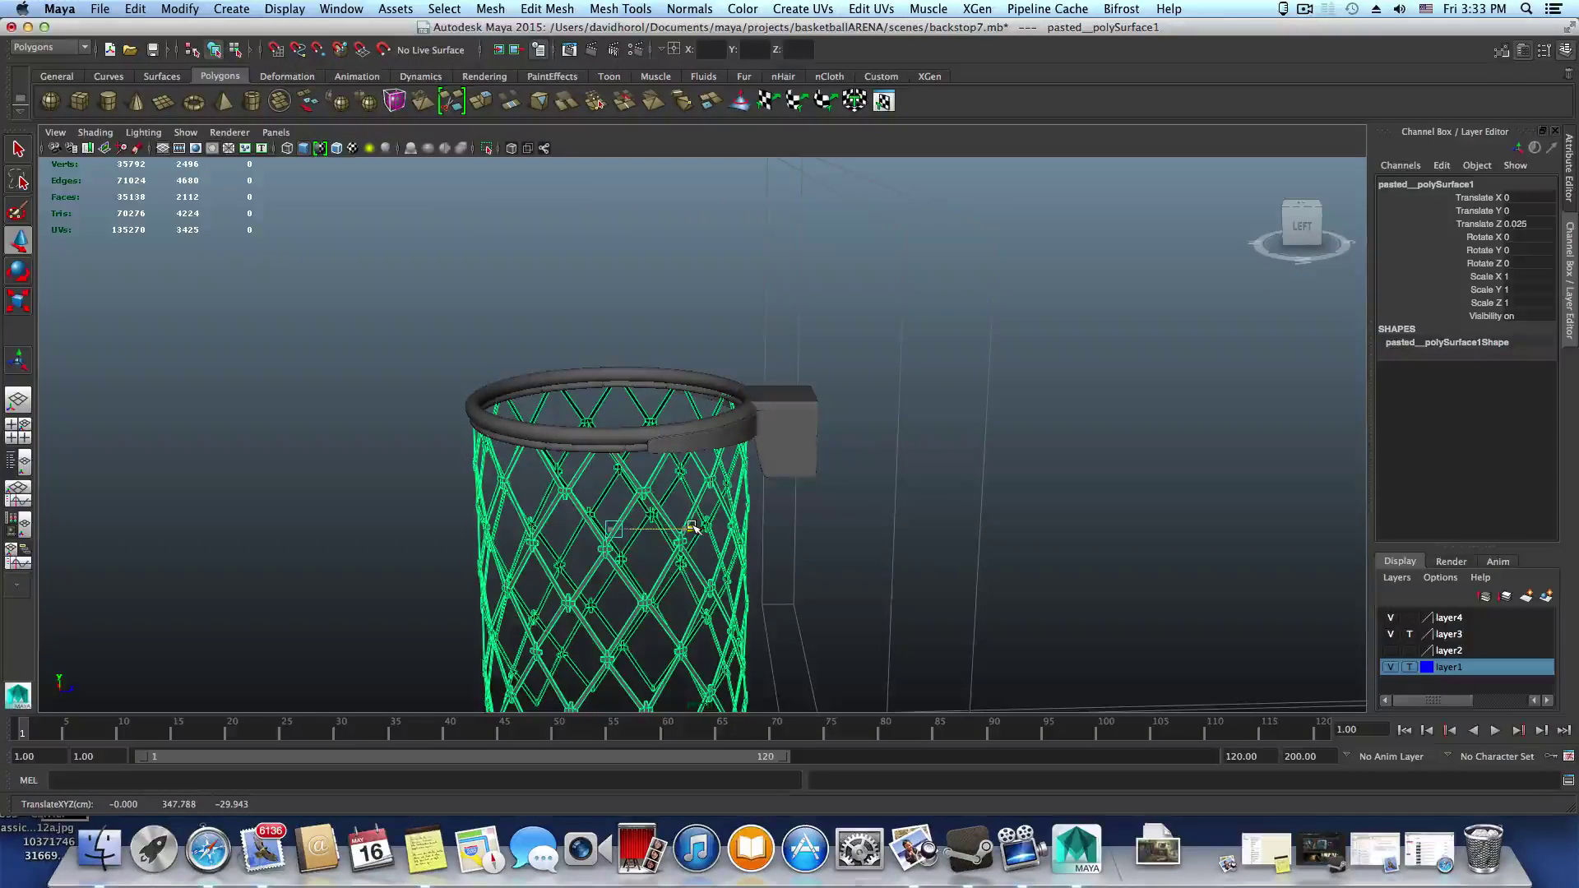
left_click_drag(693, 529, 714, 497, "alt")
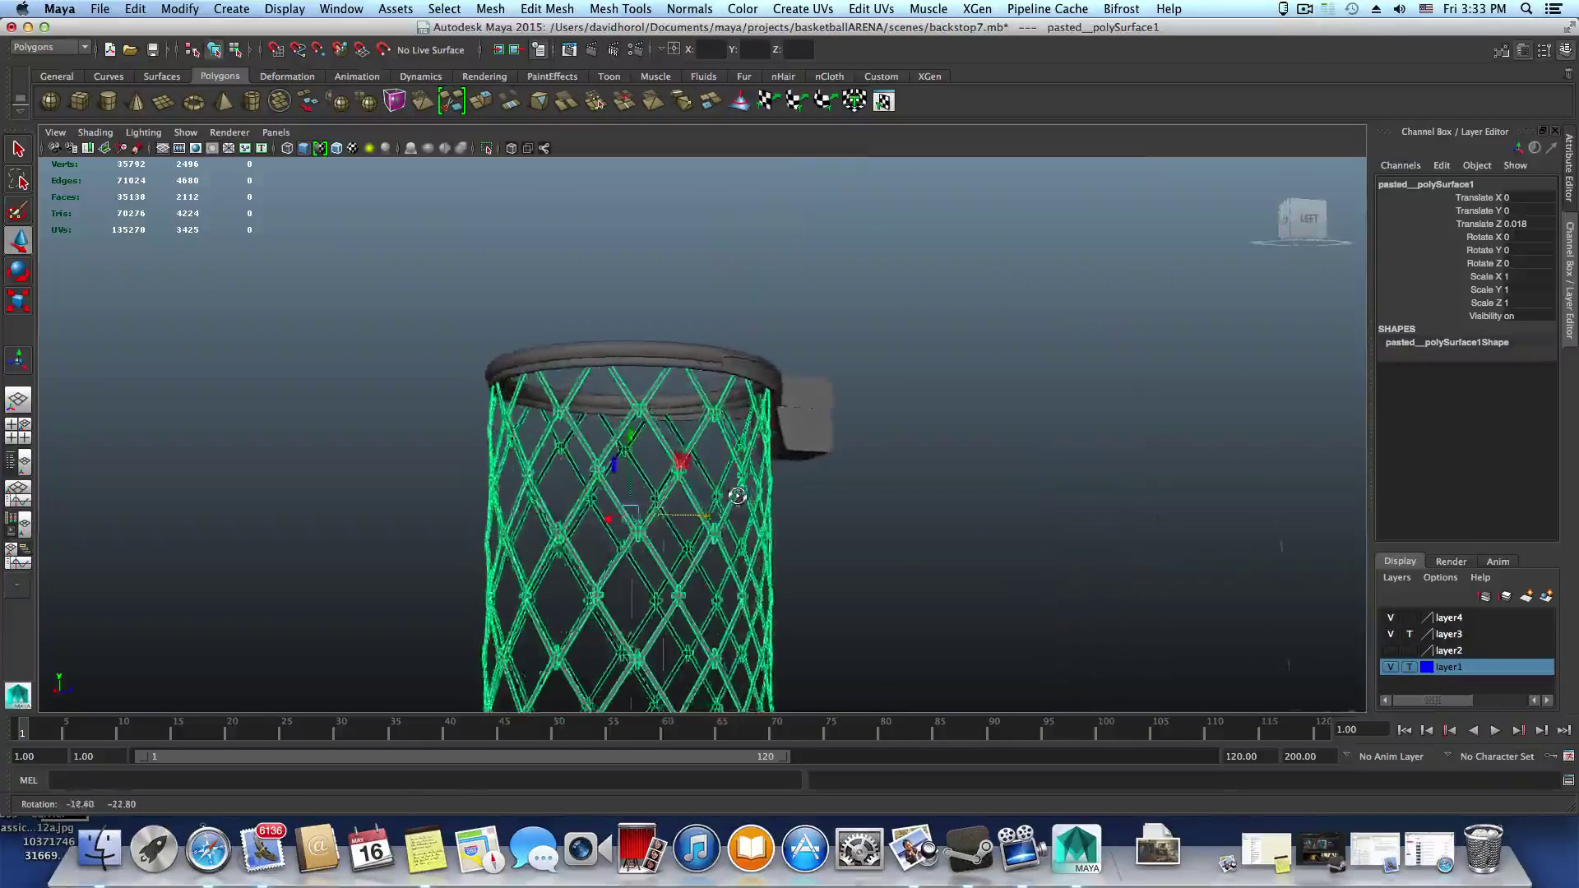
Rotate the net mesh to Rotate Y 68.512 and lower it beneath the rim to Translate Y -0.063
scroll(822, 527, "up", 3)
key("r")
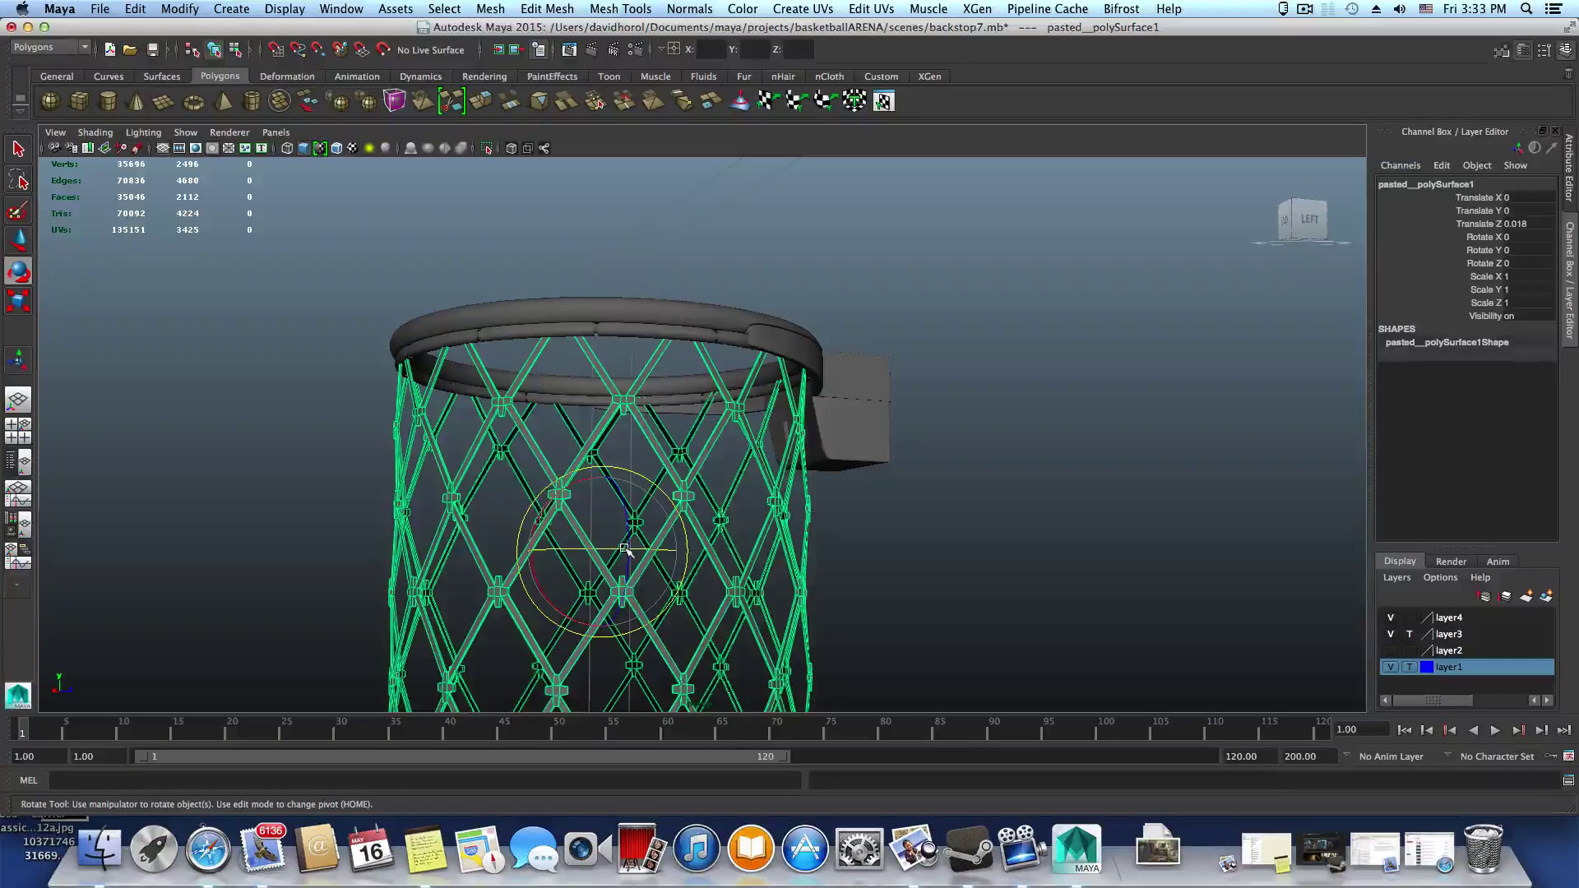
mouse_move(624, 548)
left_mouse_down()
mouse_move(717, 559)
mouse_move(648, 563)
left_mouse_up()
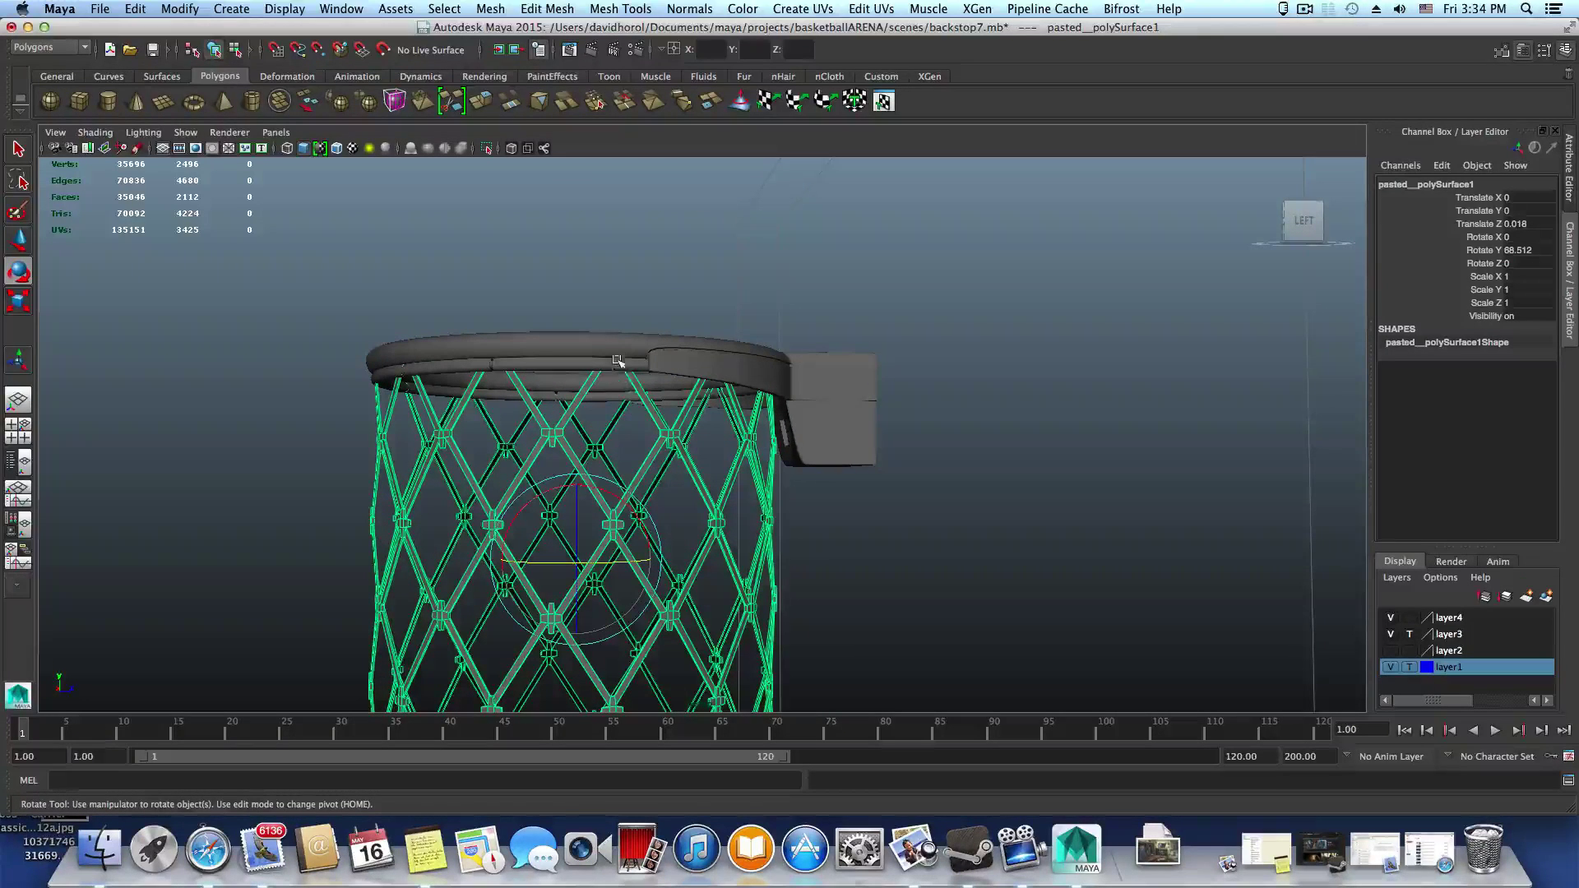
key("w")
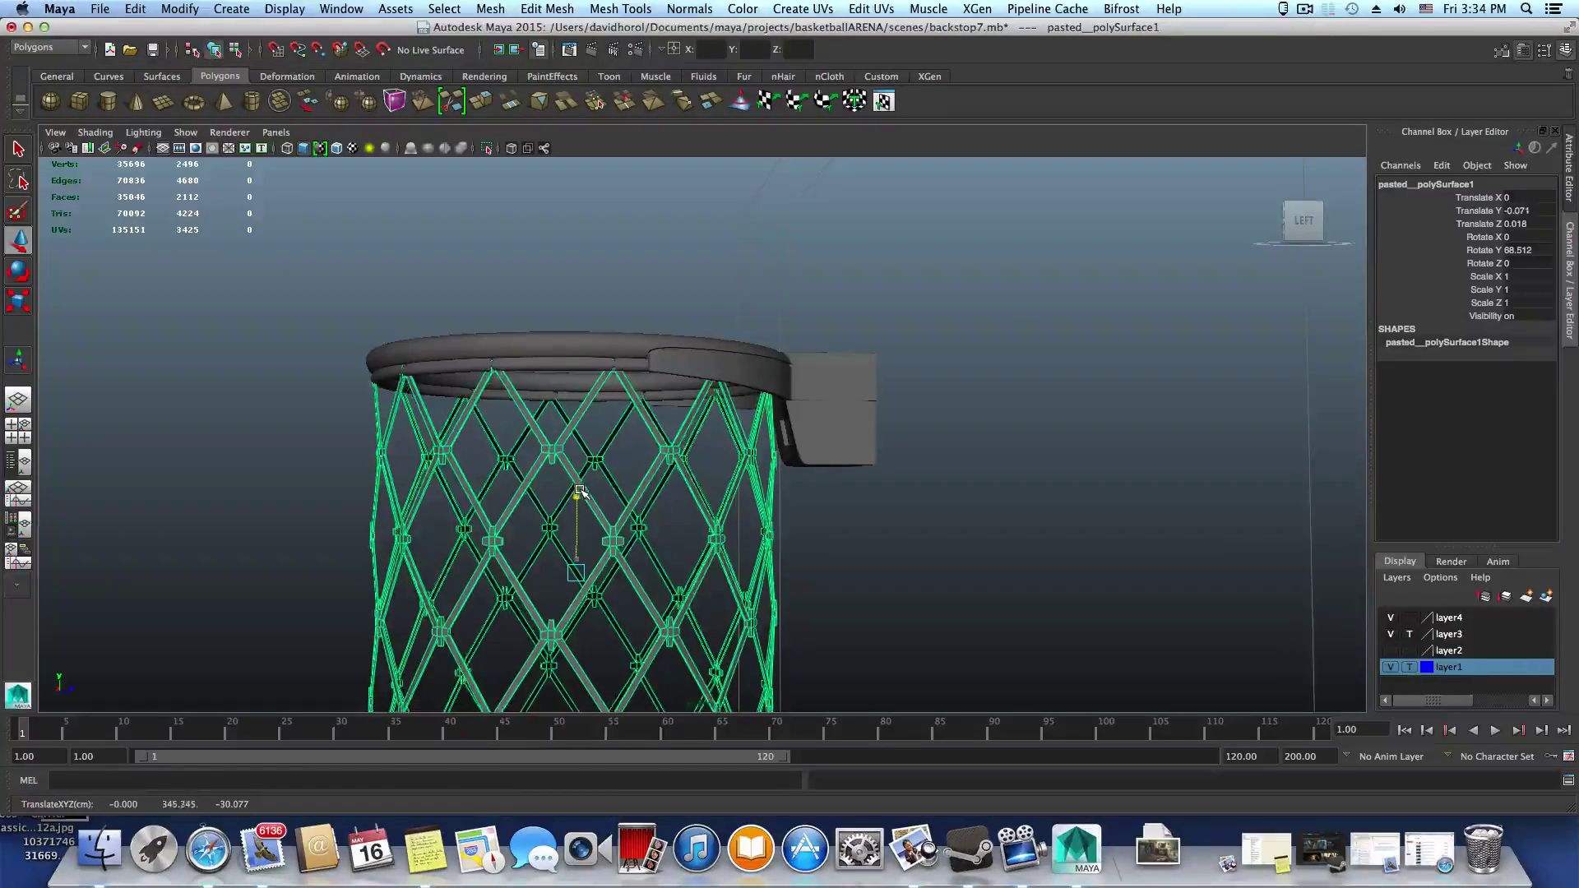
left_click_drag(592, 494, 882, 427, "alt")
key("r")
Fine-tune the net mesh to Rotate Y 67.923 and Translate Z 0.029, aligning its upper loops with the rim's hooks
key("e")
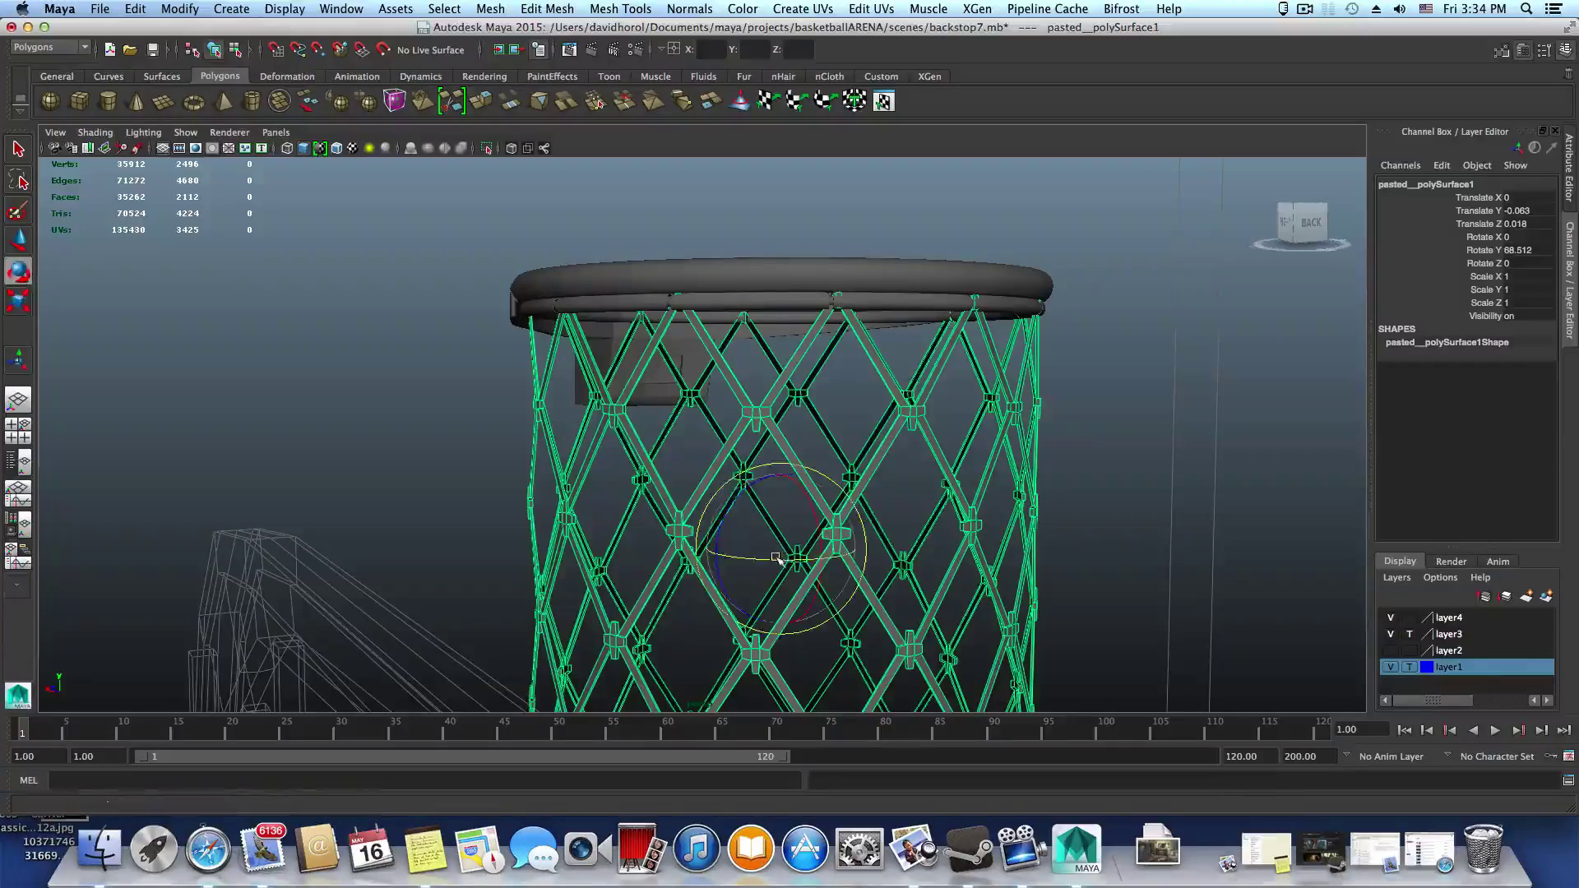
left_click_drag(781, 560, 947, 523)
key("w")
Try to rotate, scale and move the vertices of one upper net loop to fit it around its rim hook
right_click_drag(947, 523, 884, 491)
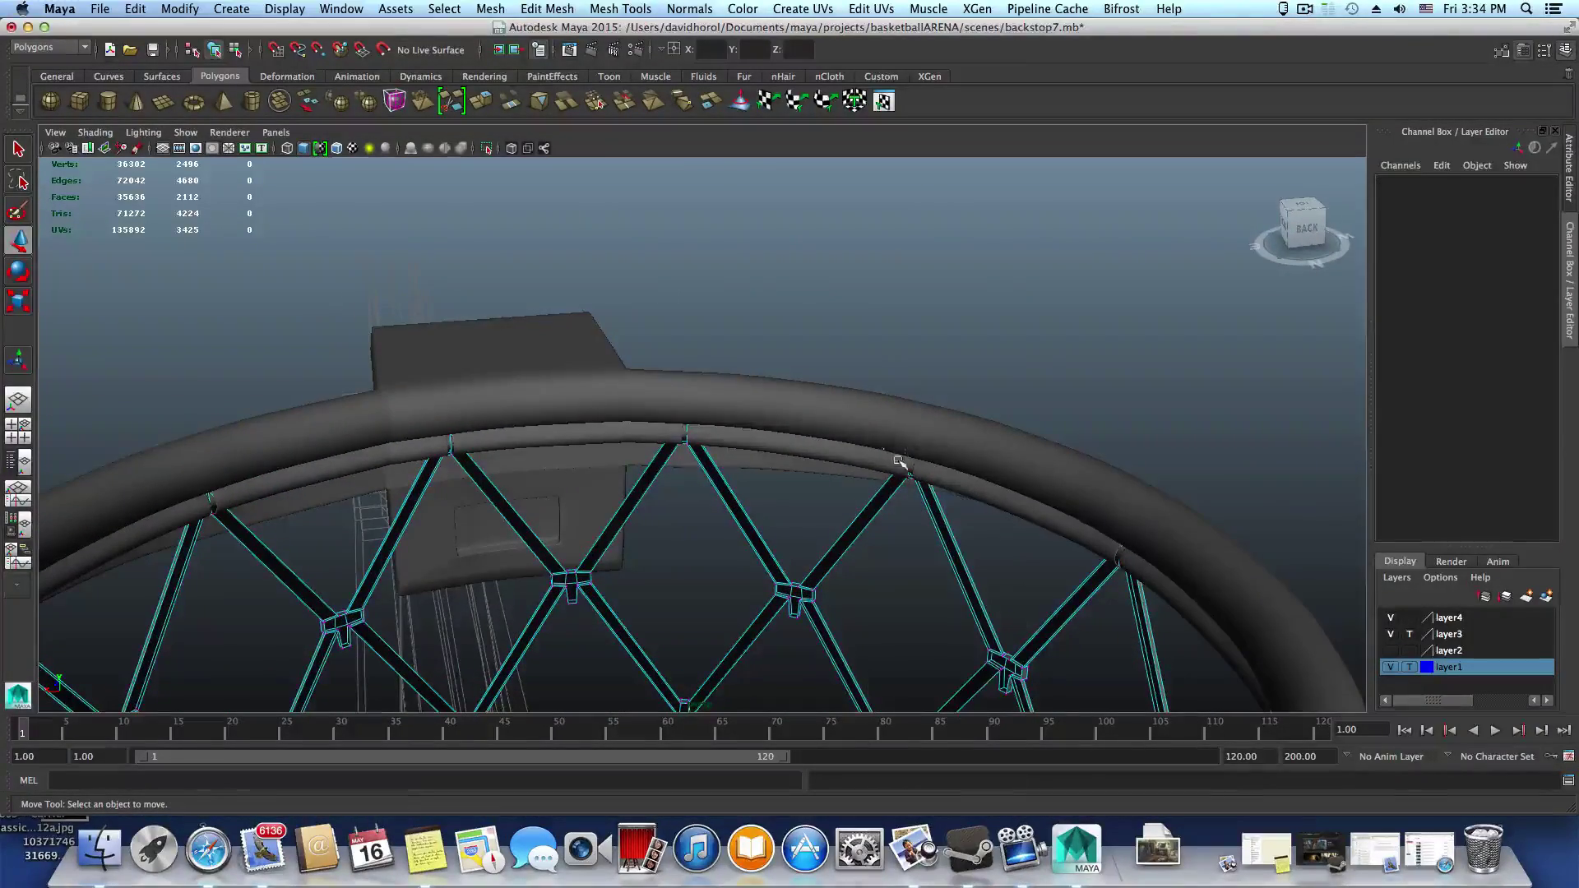
left_click_drag(901, 462, 1138, 598)
key("e")
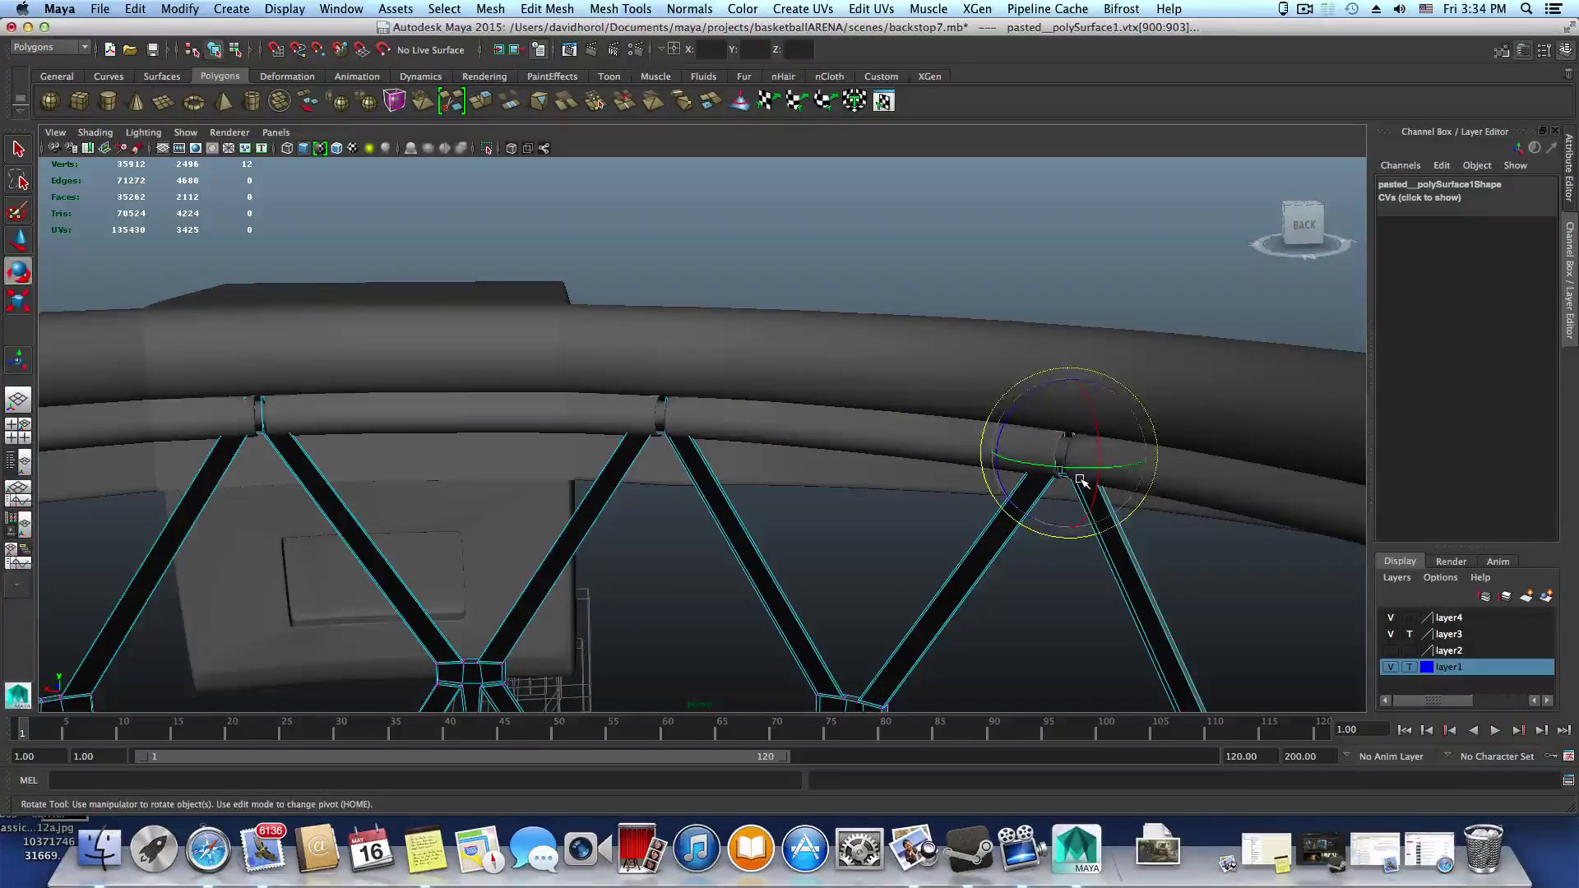
key("r")
key("e")
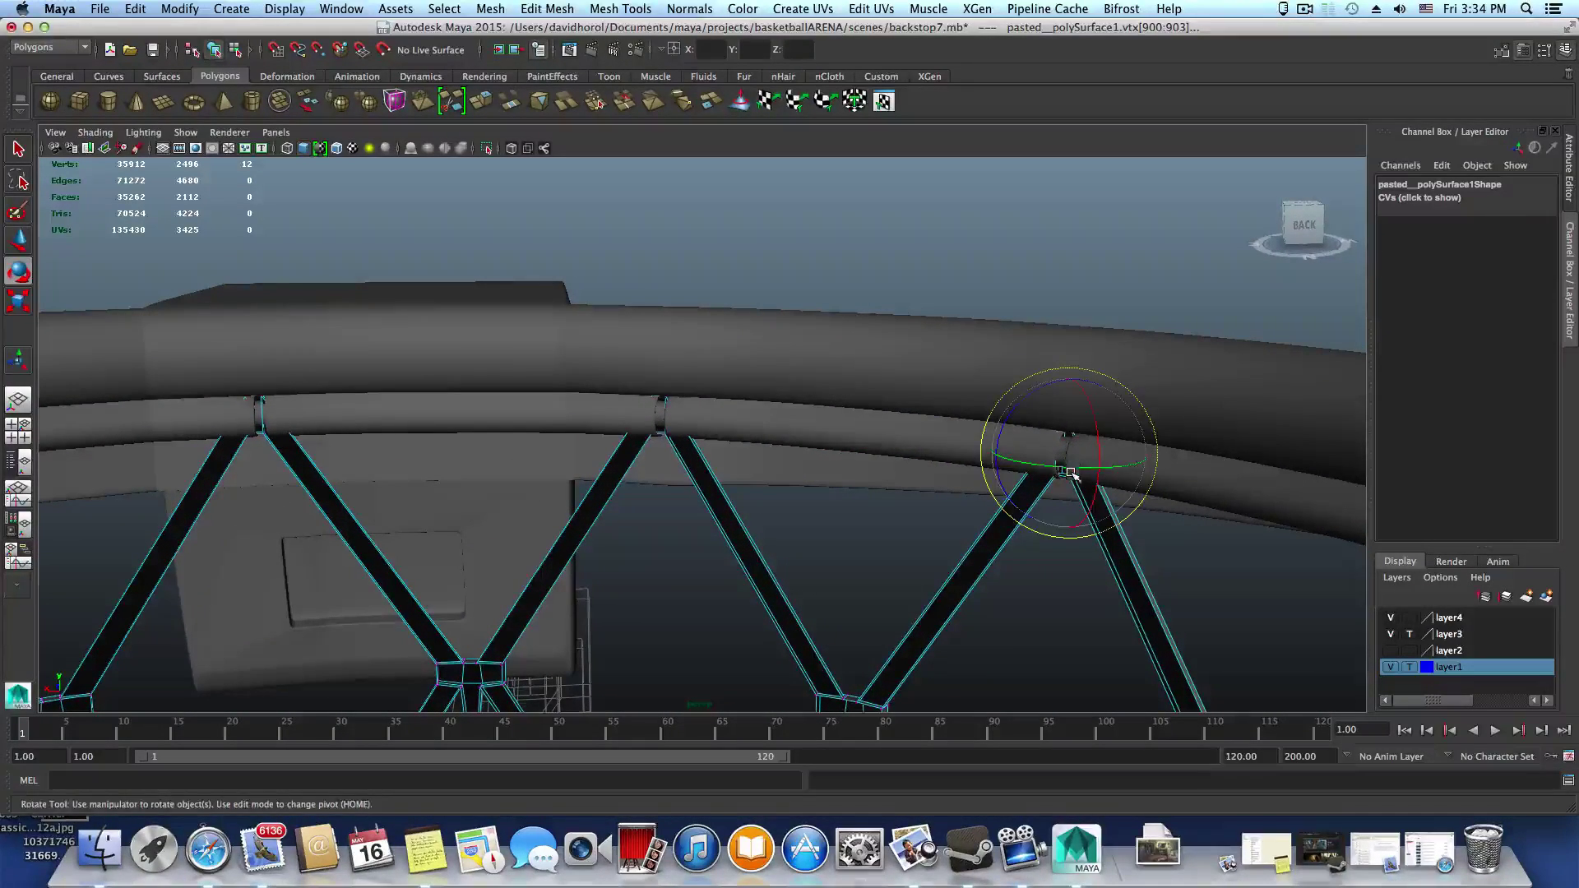
left_click_drag(1071, 468, 1132, 470)
key("w")
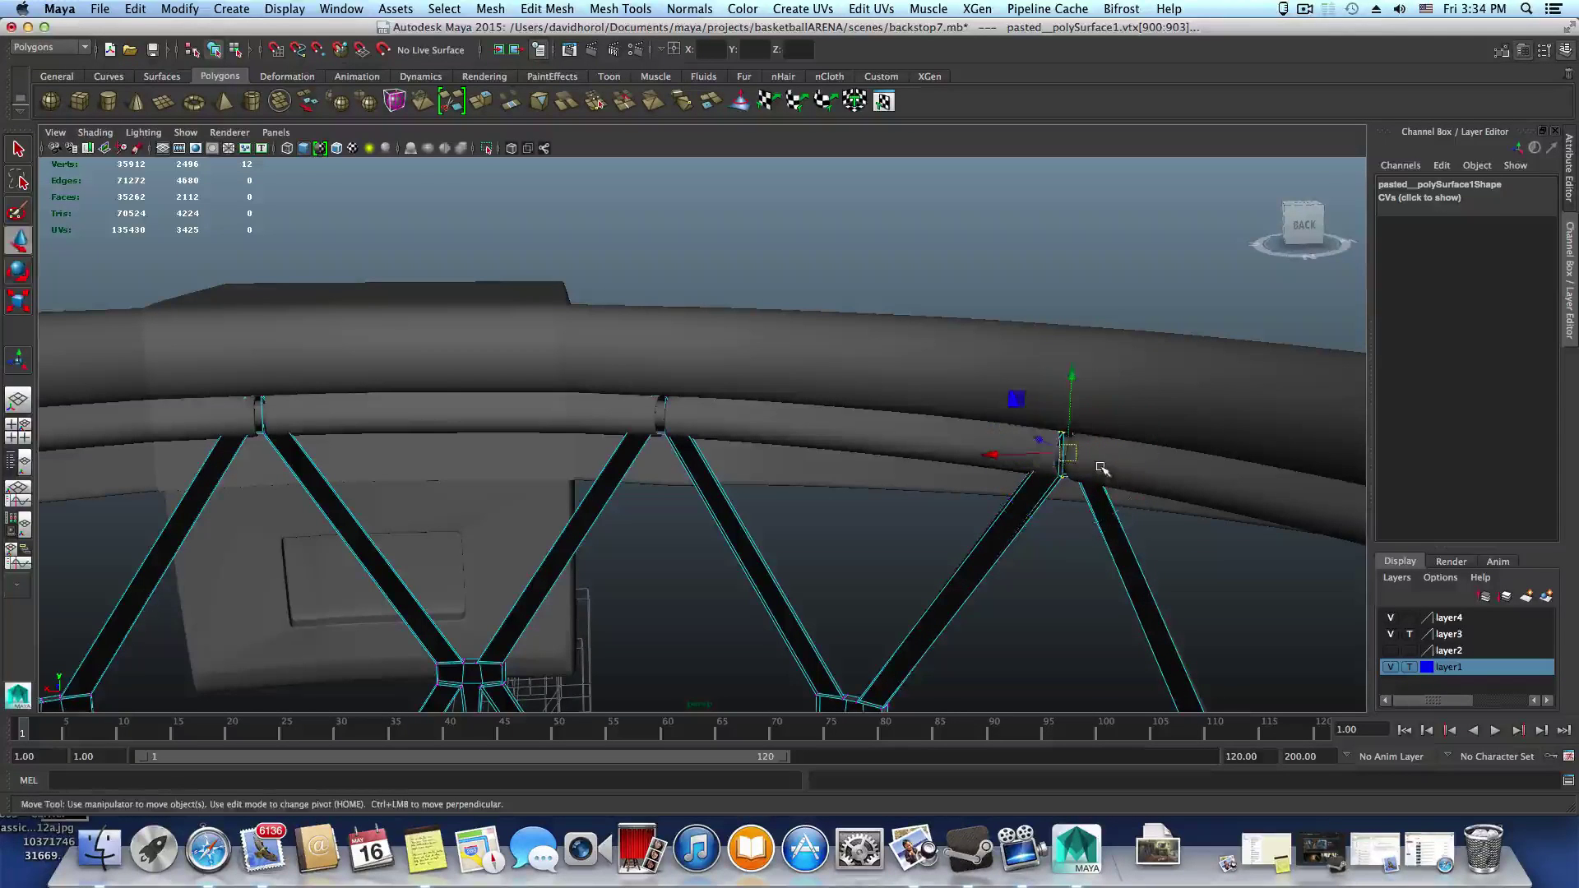
key("r")
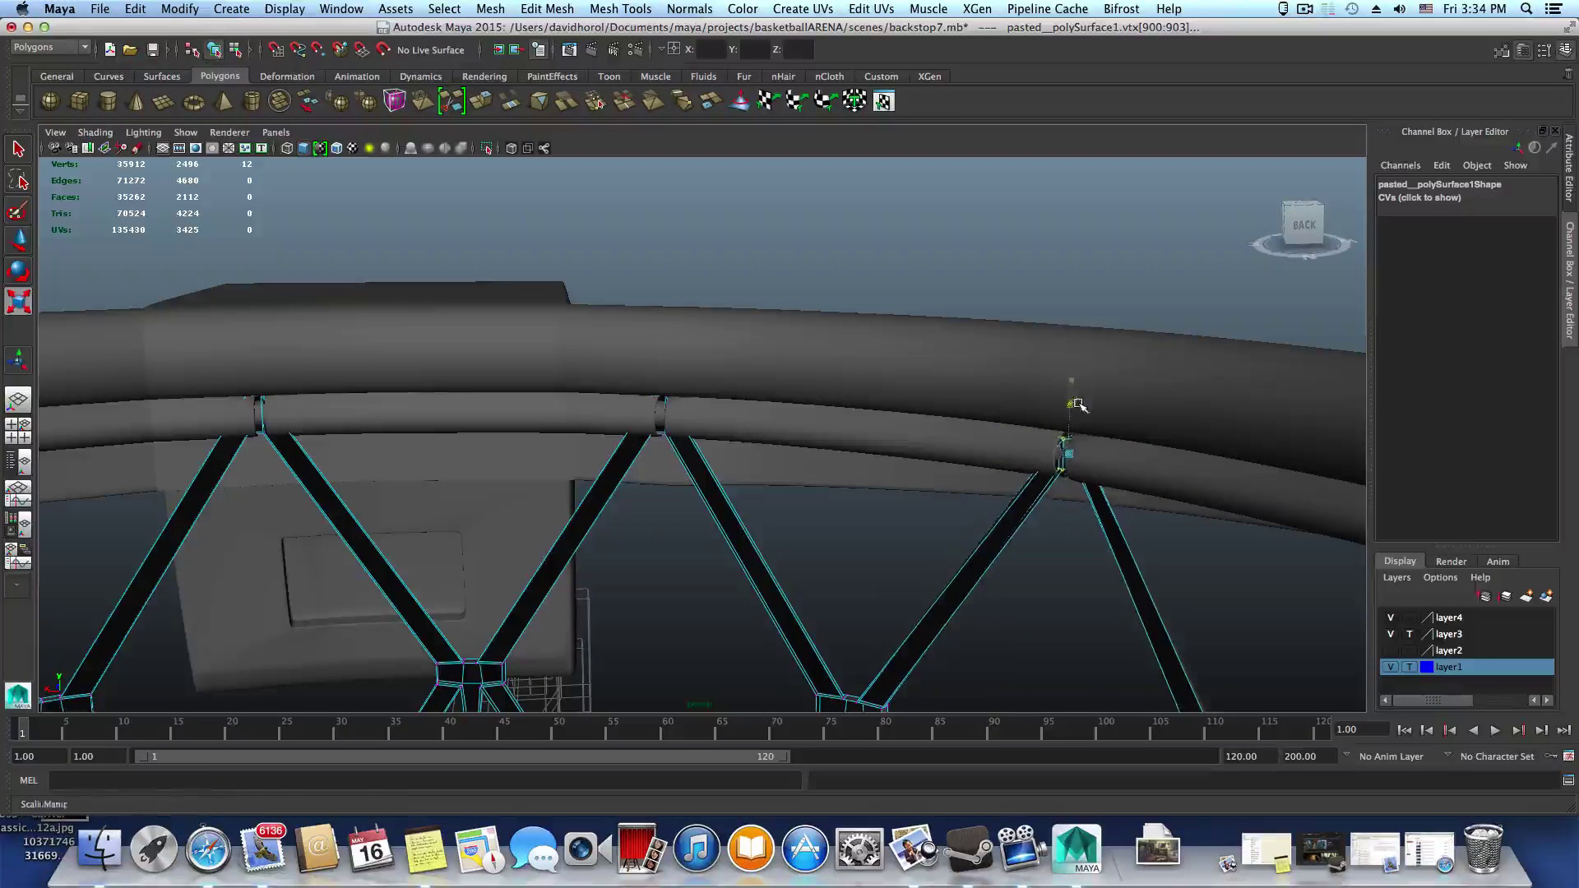
key("w")
mouse_move(1072, 411)
left_mouse_down()
mouse_move(1077, 387)
mouse_move(1103, 498)
mouse_move(1156, 493)
left_mouse_up()
key("r")
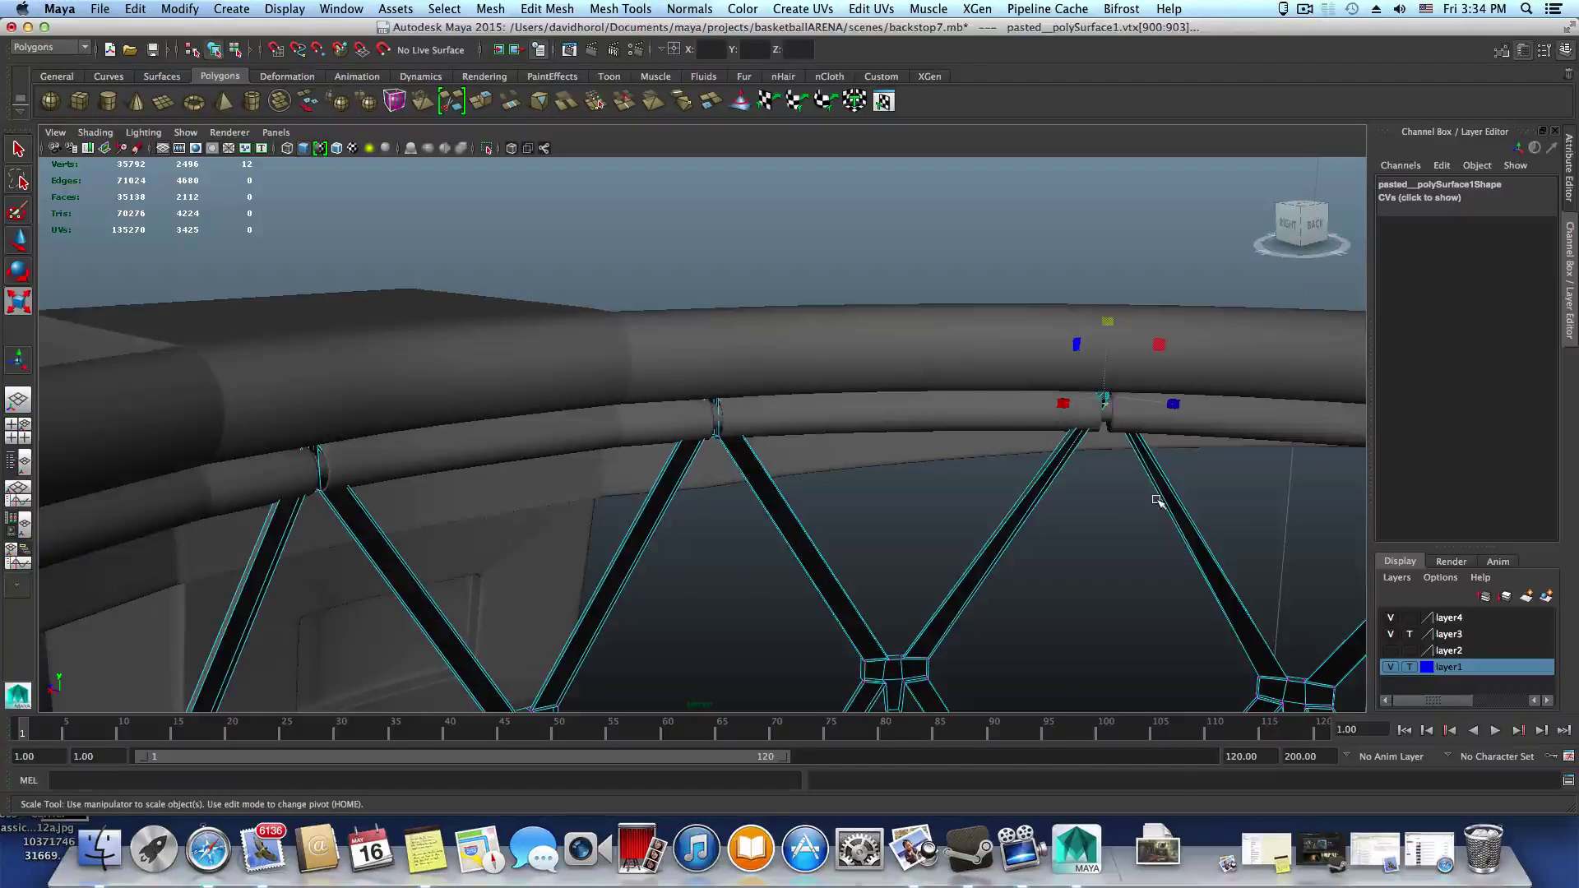
Undo the vertex edits on the upper net loop and return to object selection
key("z")
key("z")
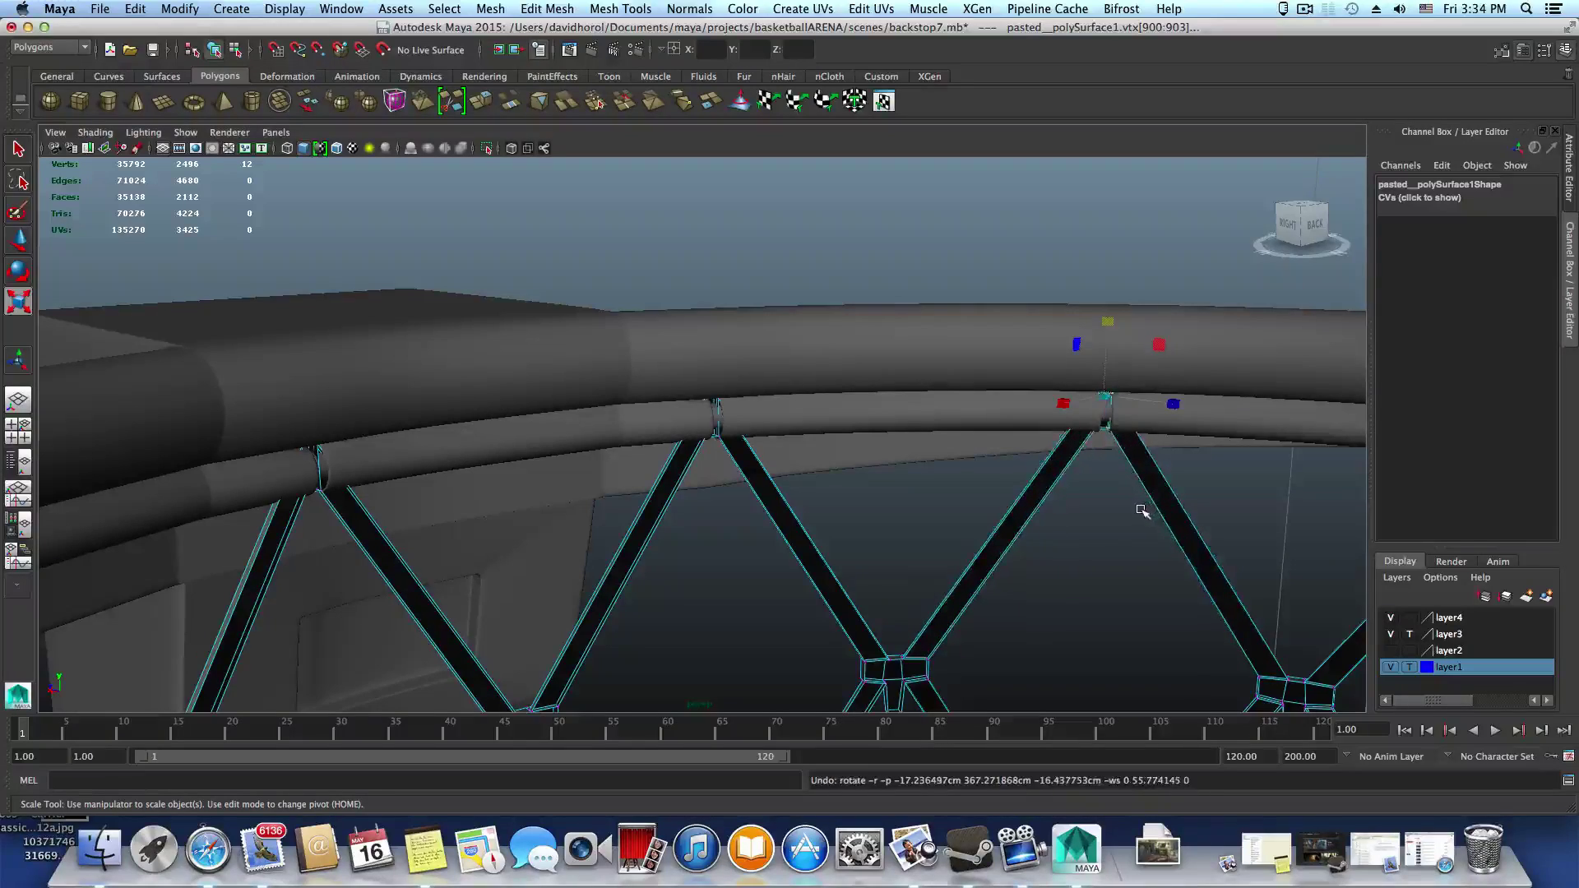
key("z")
key("F8")
scroll(1127, 531, "down", 10)
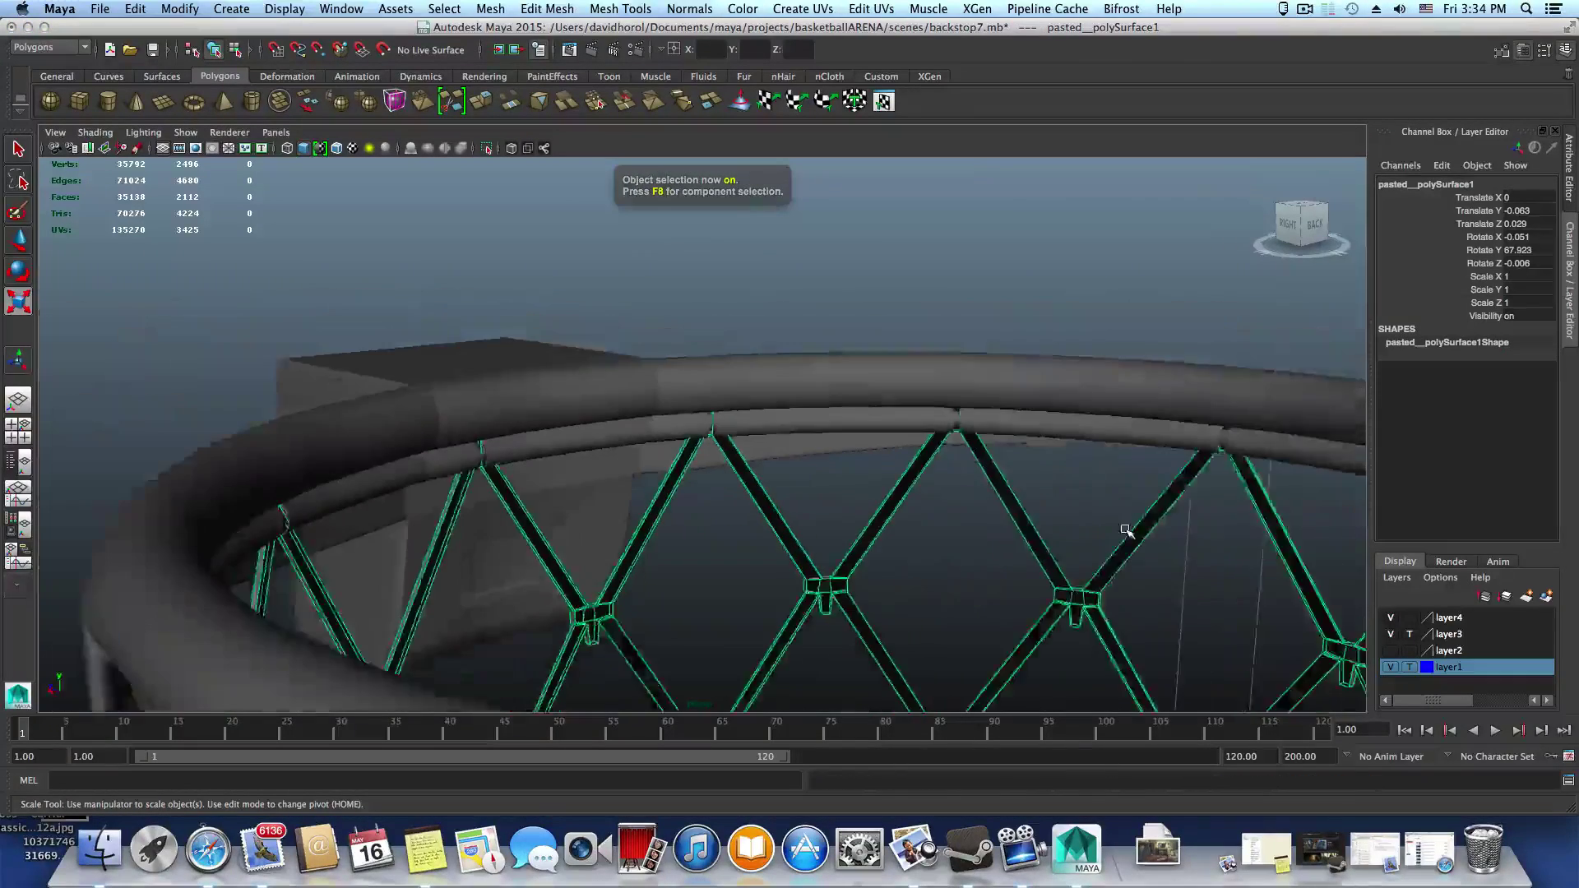
middle_click_drag(1124, 534, 1054, 391, "alt")
scroll(850, 518, "down", 5)
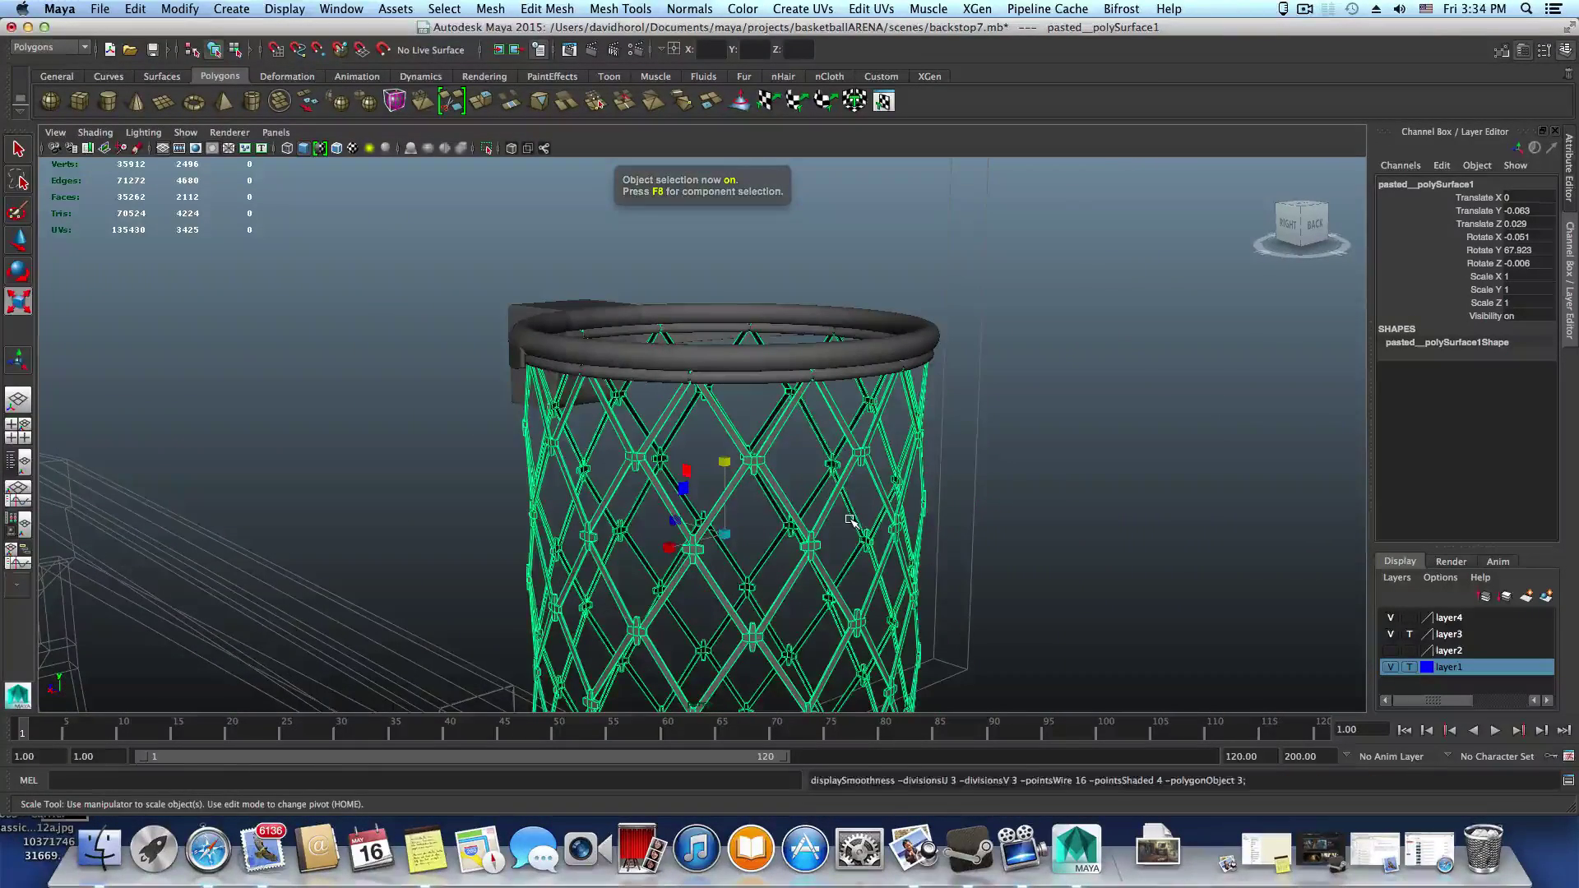
left_click_drag(850, 520, 629, 417, "alt")
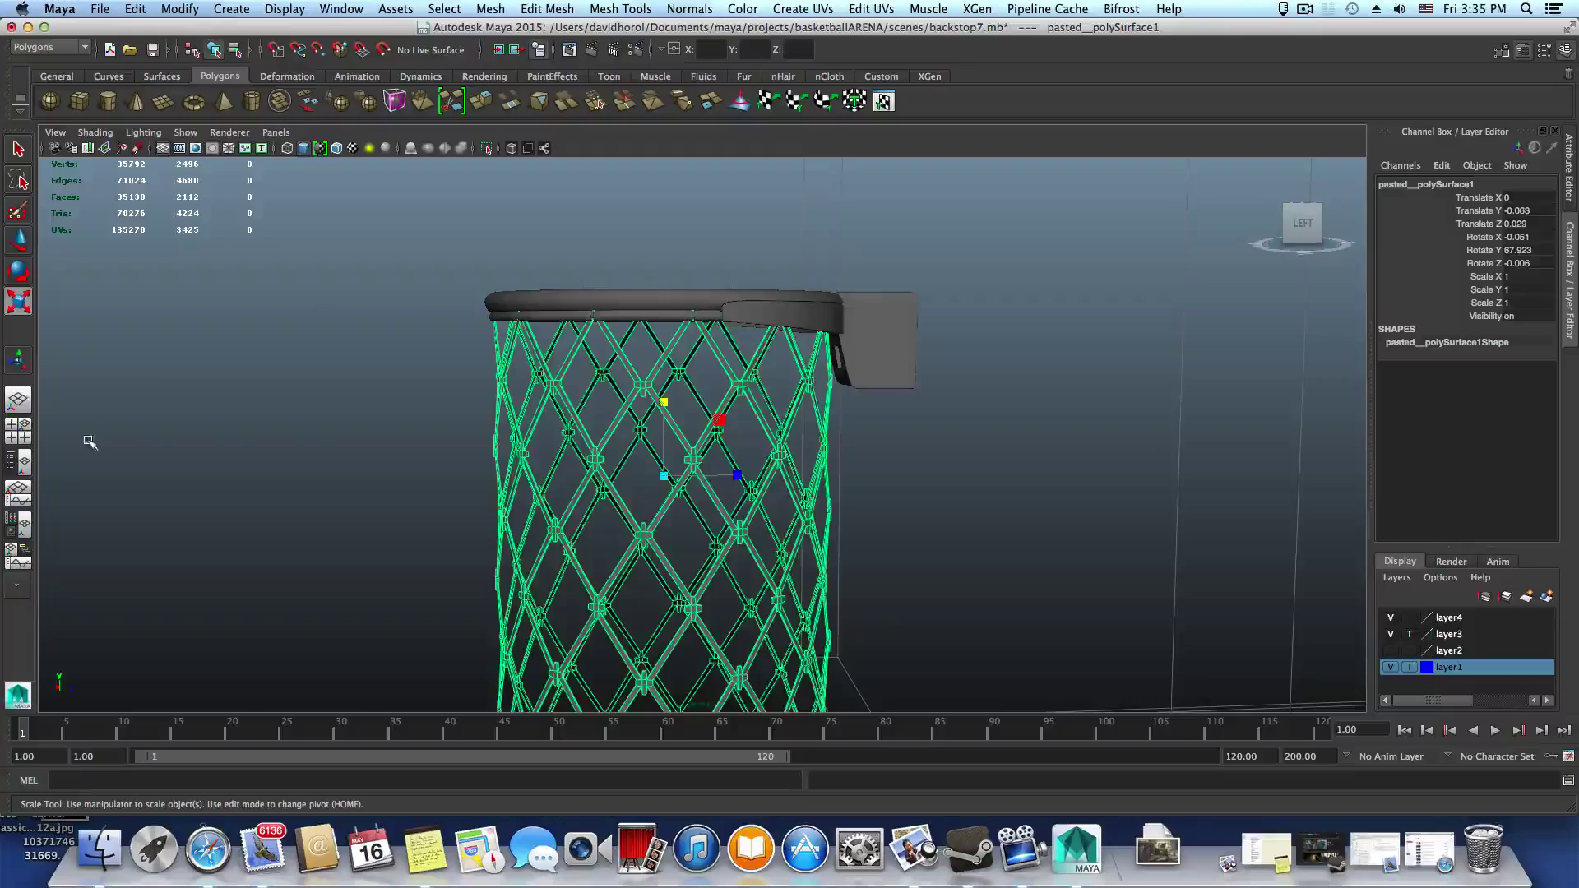
In an orthographic side view, select the vertices of the net's uppermost full row of knots and scale them uniformly inward to about 0.969
left_click(23, 454)
key("space")
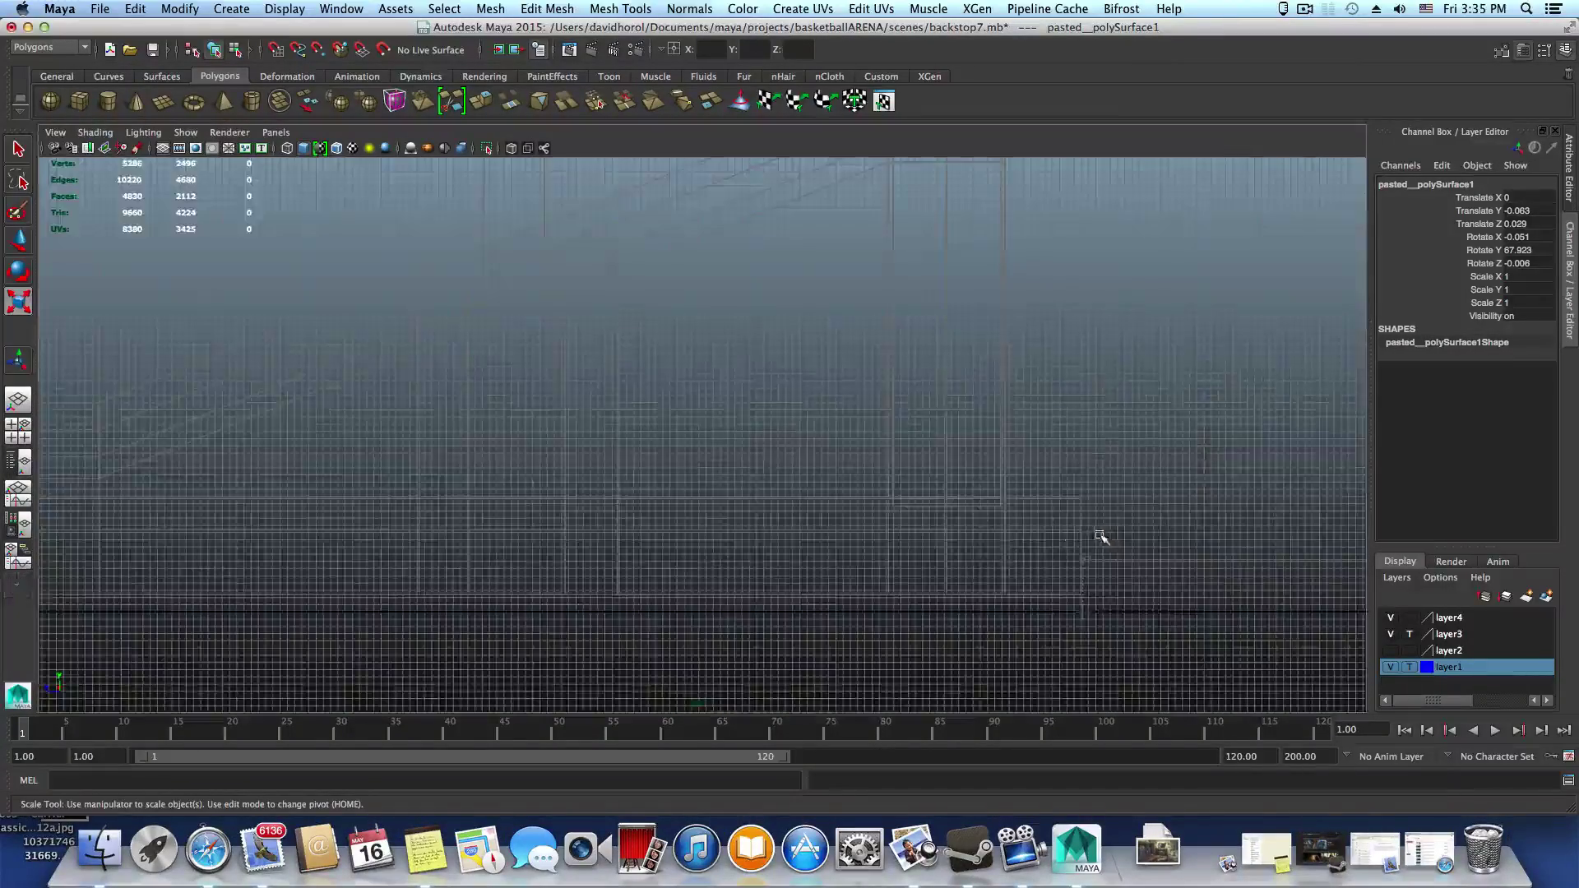
right_click_drag(1011, 541, 723, 613, "alt")
right_click_drag(940, 426, 592, 374, "alt")
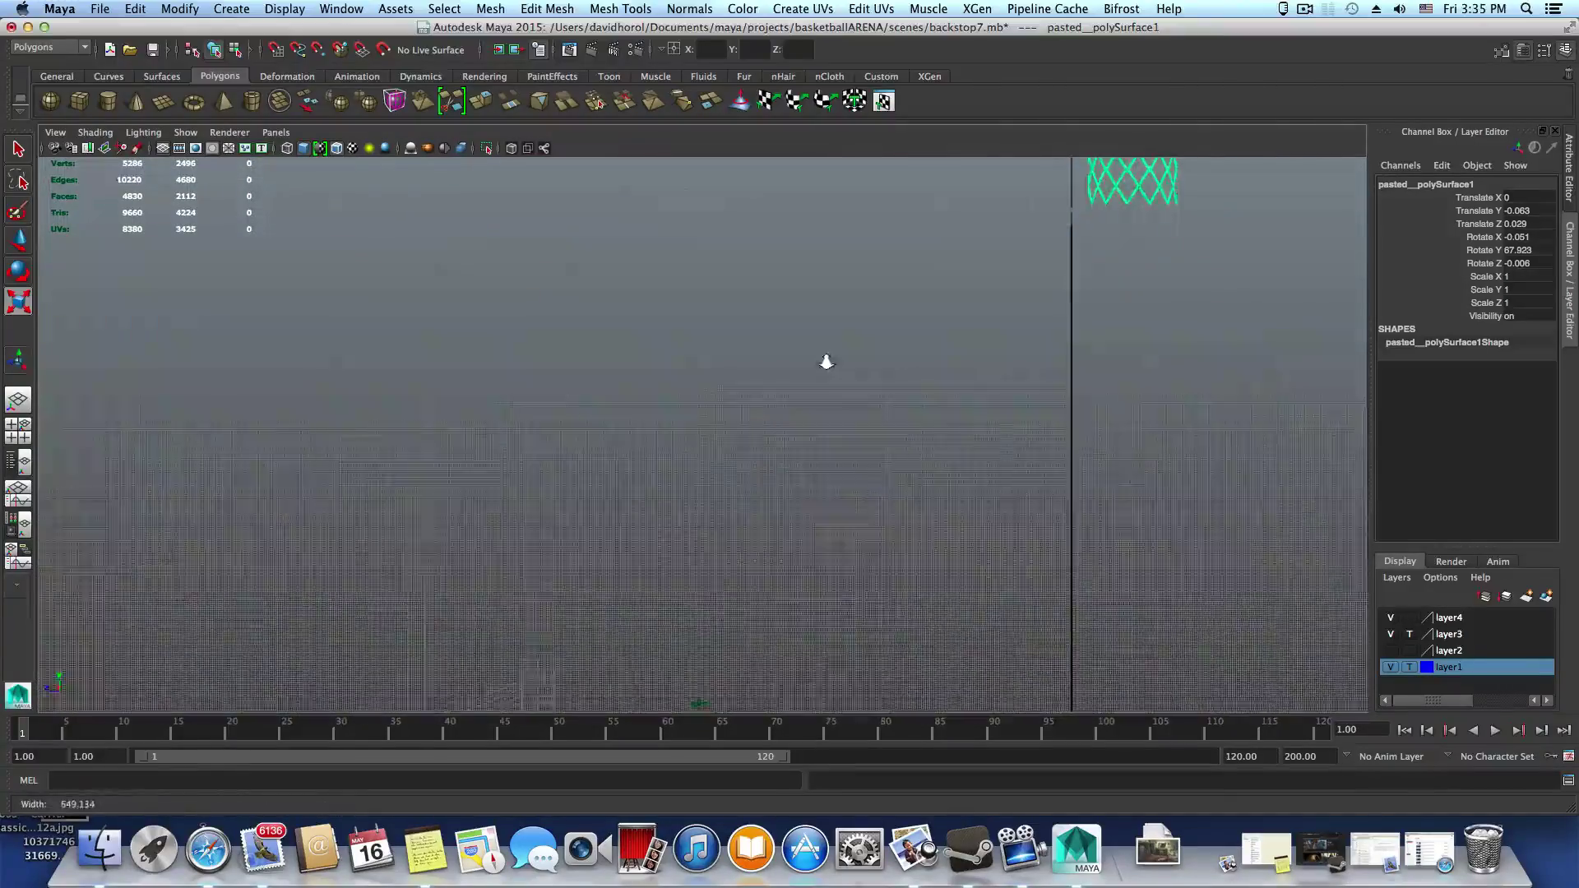
middle_click_drag(891, 407, 701, 528, "alt")
right_click_drag(831, 572, 1216, 588, "alt")
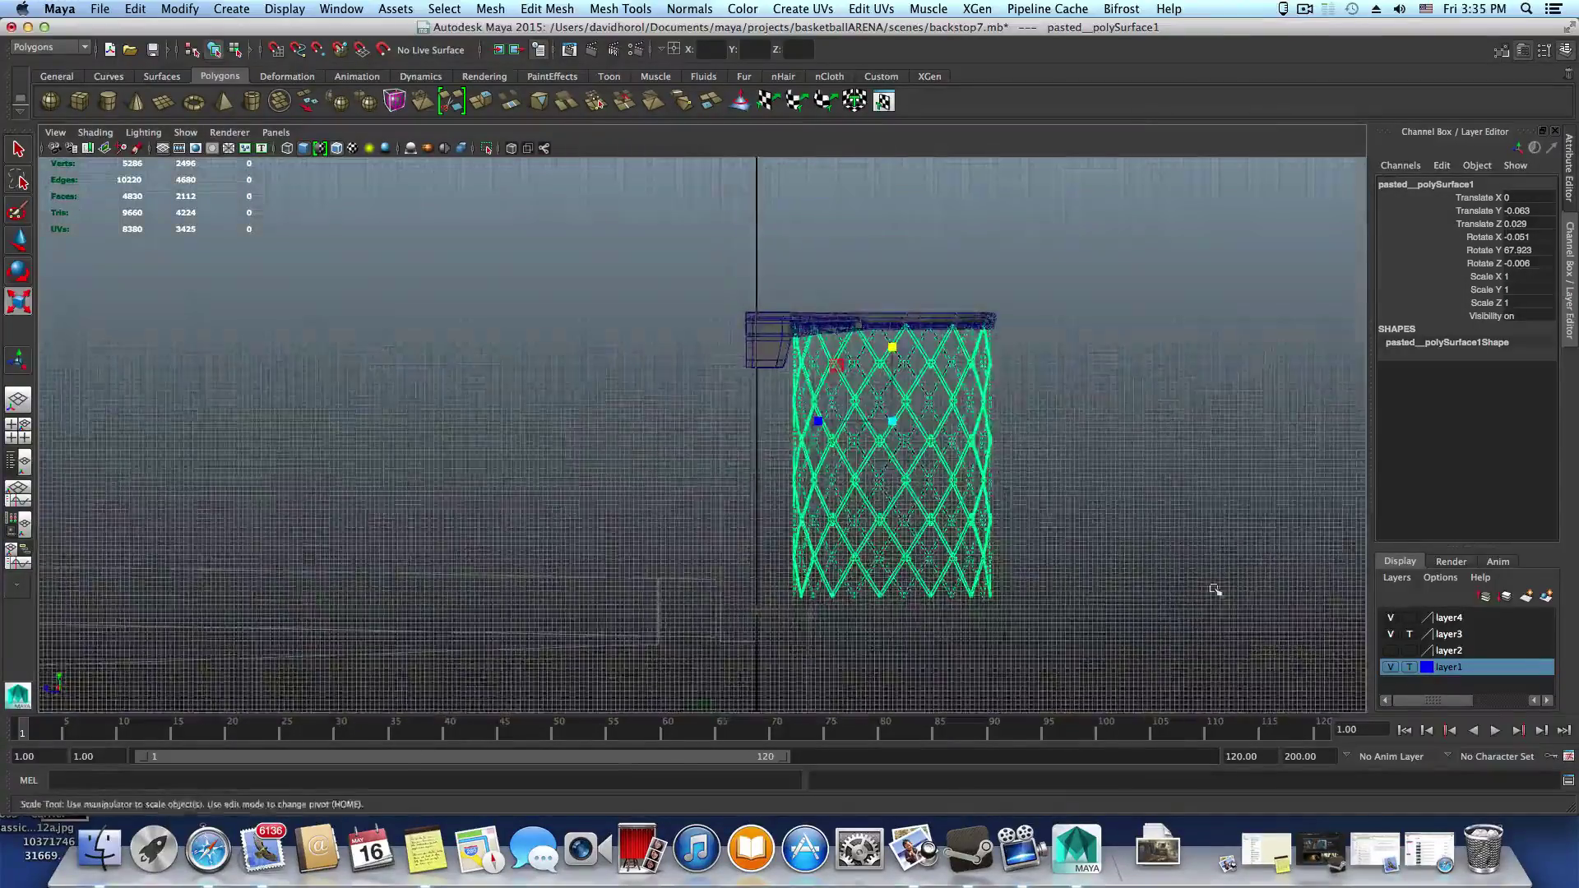
middle_click_drag(849, 419, 708, 479, "alt")
right_click_drag(708, 479, 1271, 615, "alt")
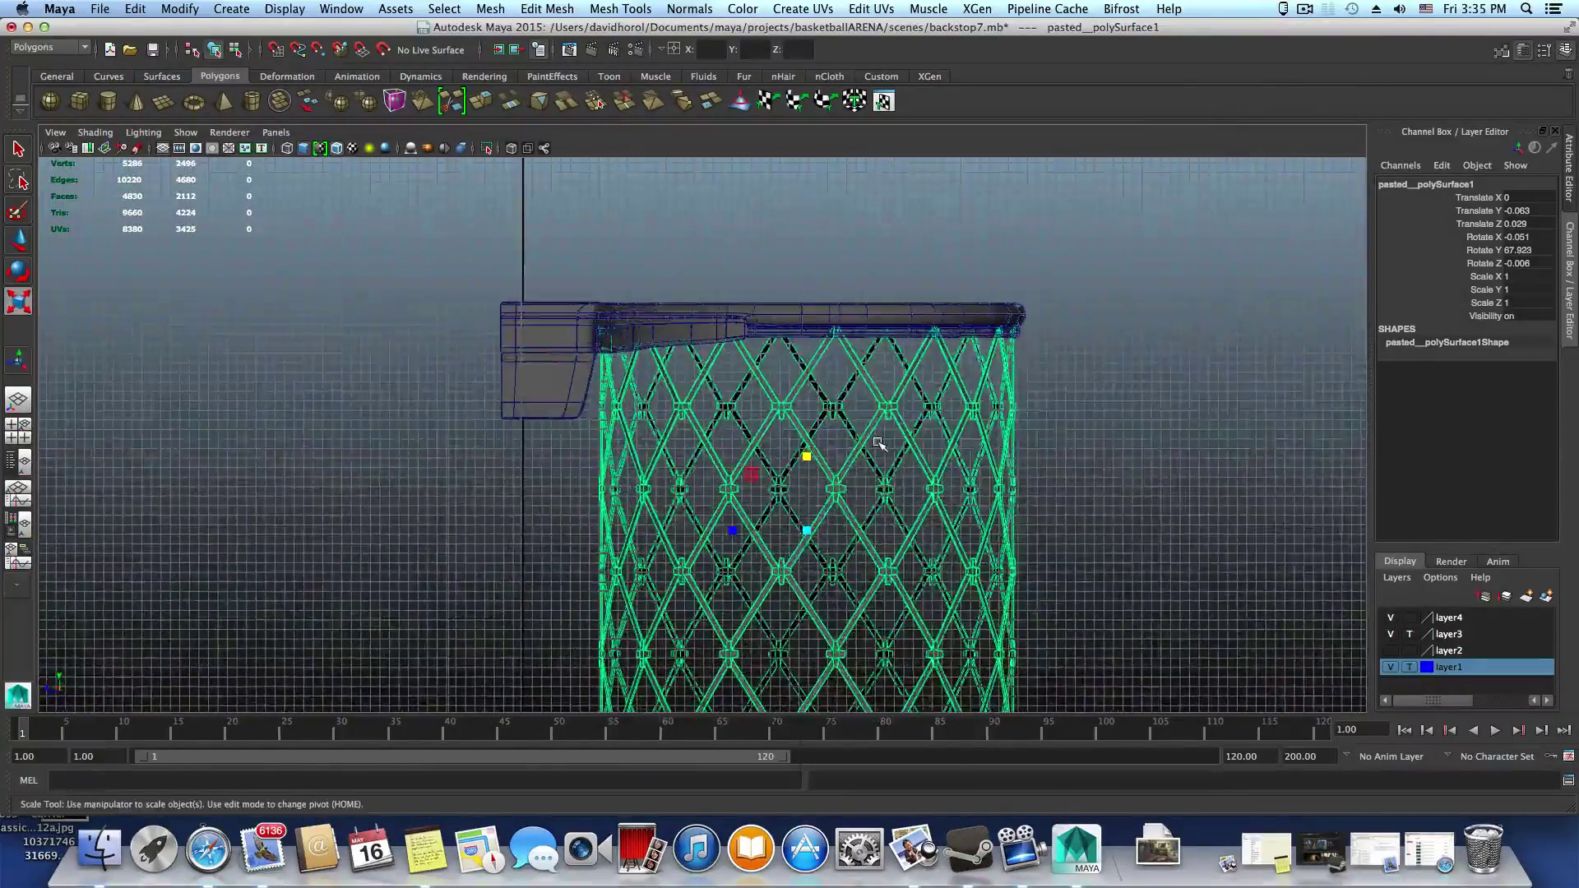
right_click_drag(878, 442, 810, 442)
left_click_drag(573, 385, 1050, 441)
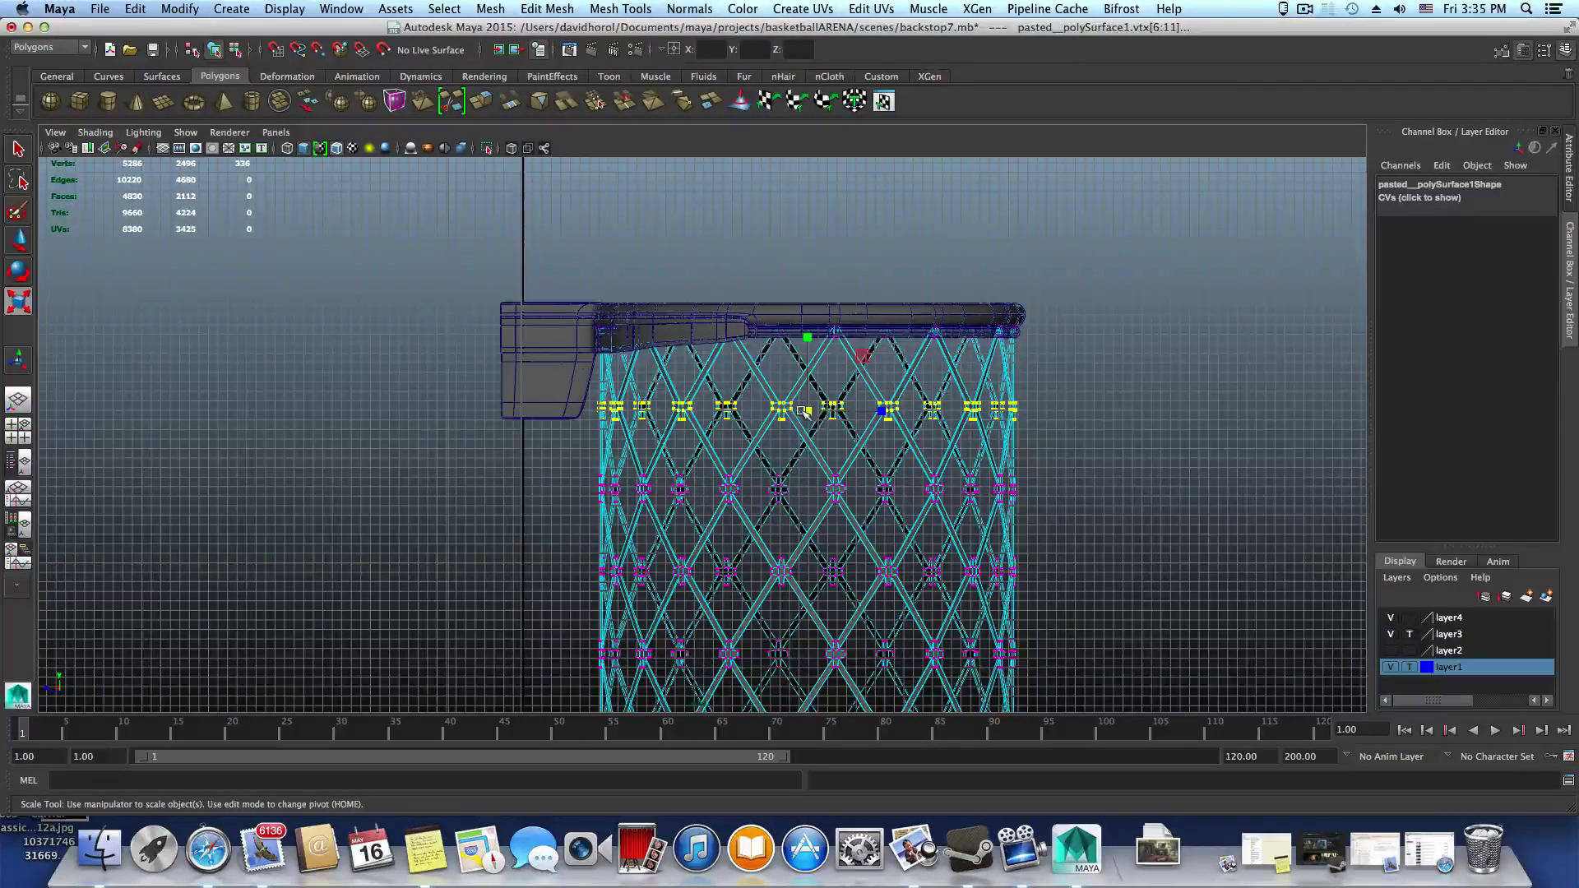
left_click_drag(803, 413, 799, 415)
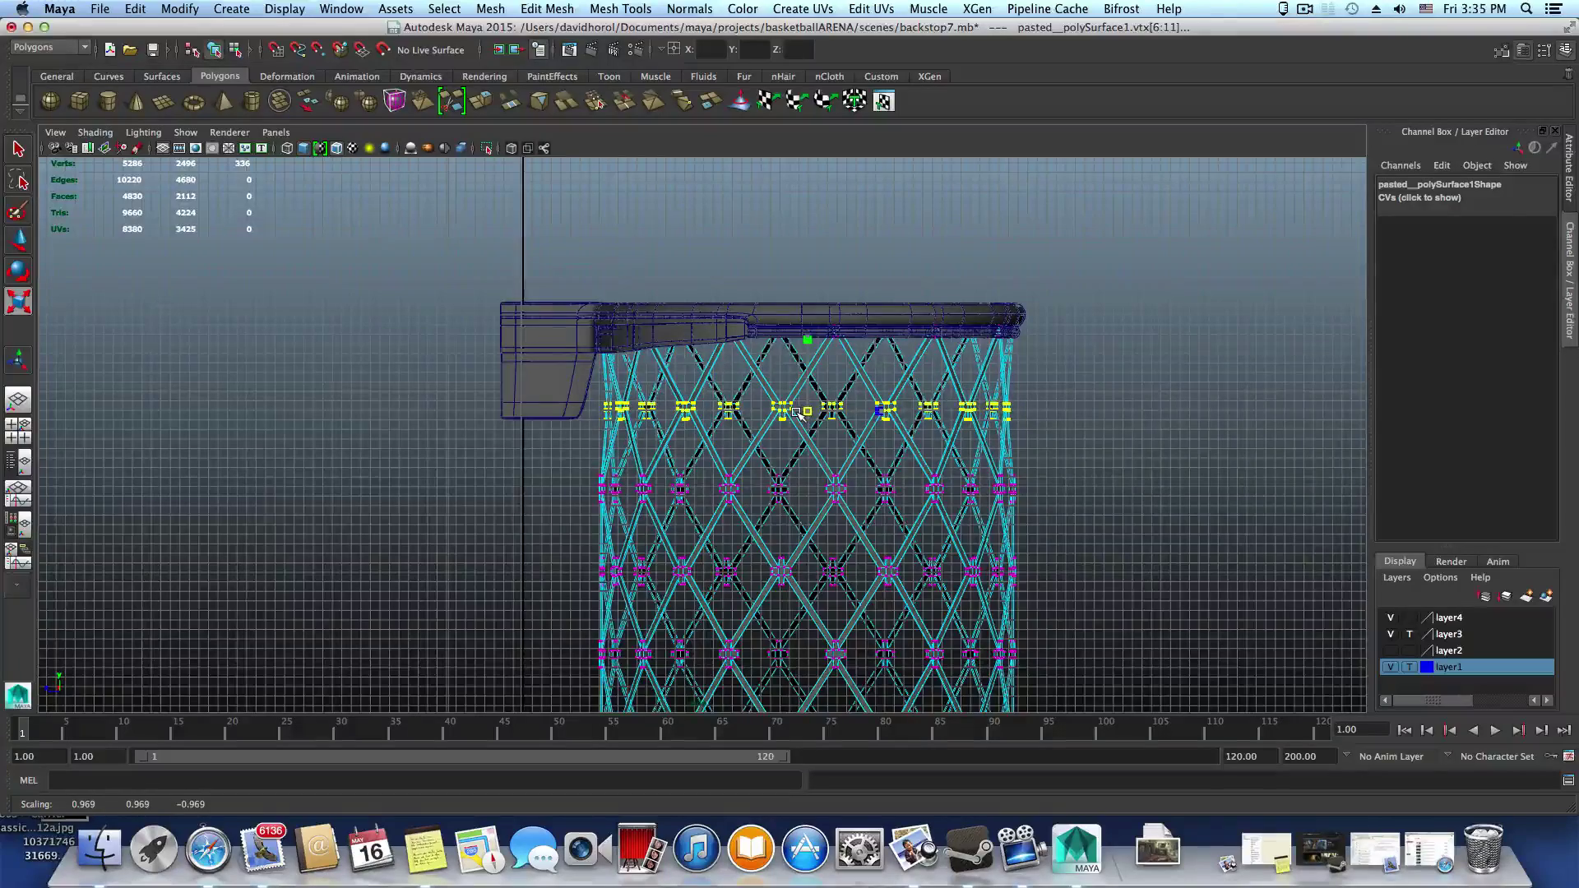
middle_click_drag(913, 529, 807, 527, "alt")
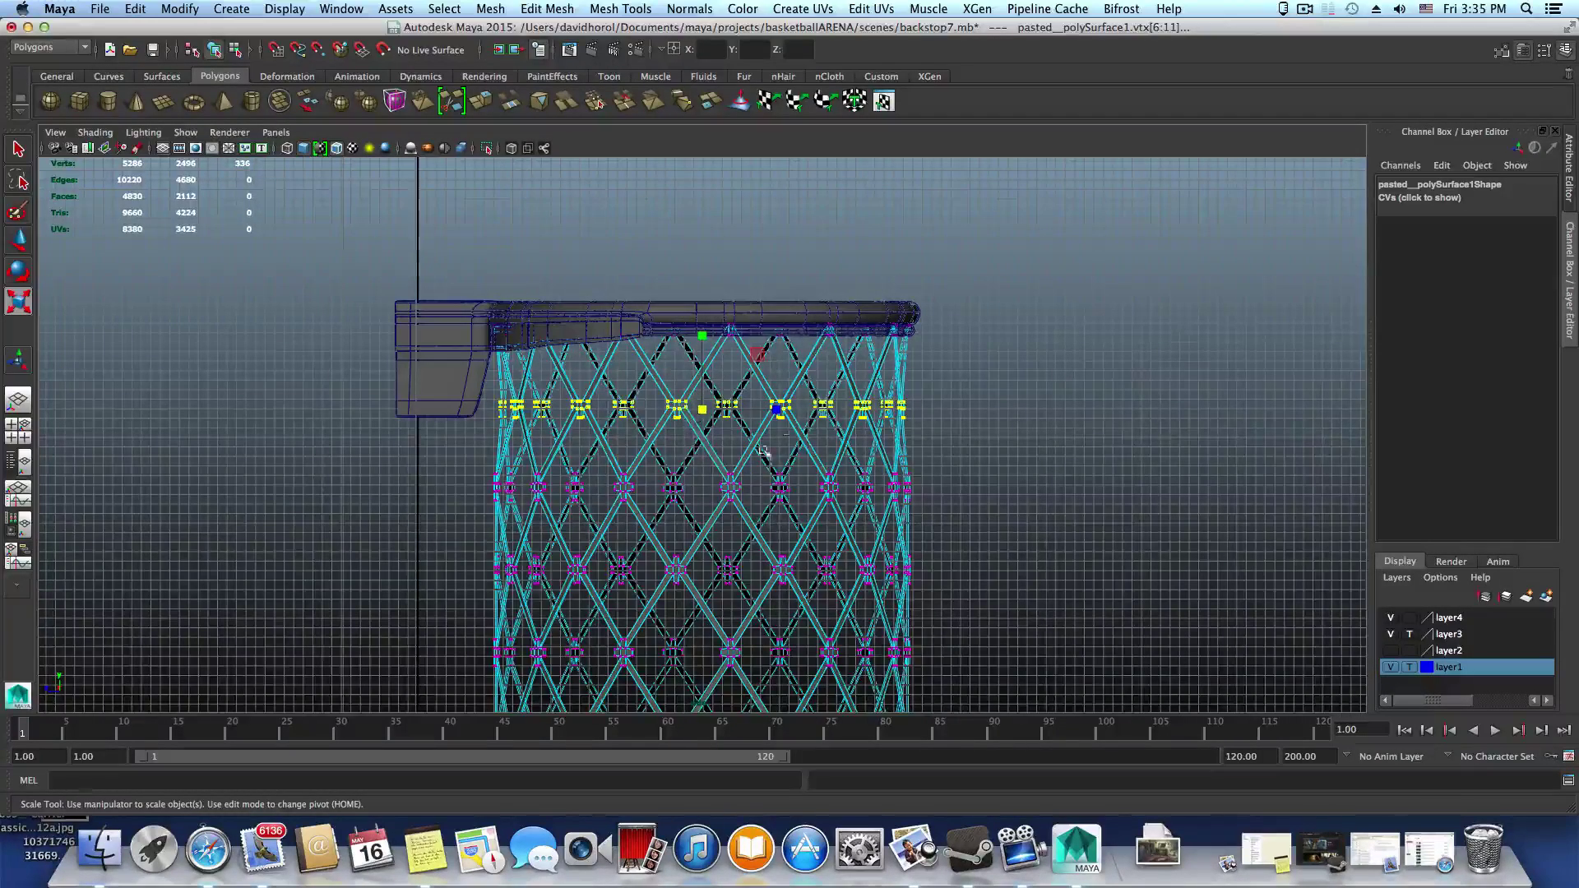
Move the net's third and fourth knot rows upward, tightening the vertical spacing between successive rows
middle_click_drag(778, 486, 758, 393, "alt")
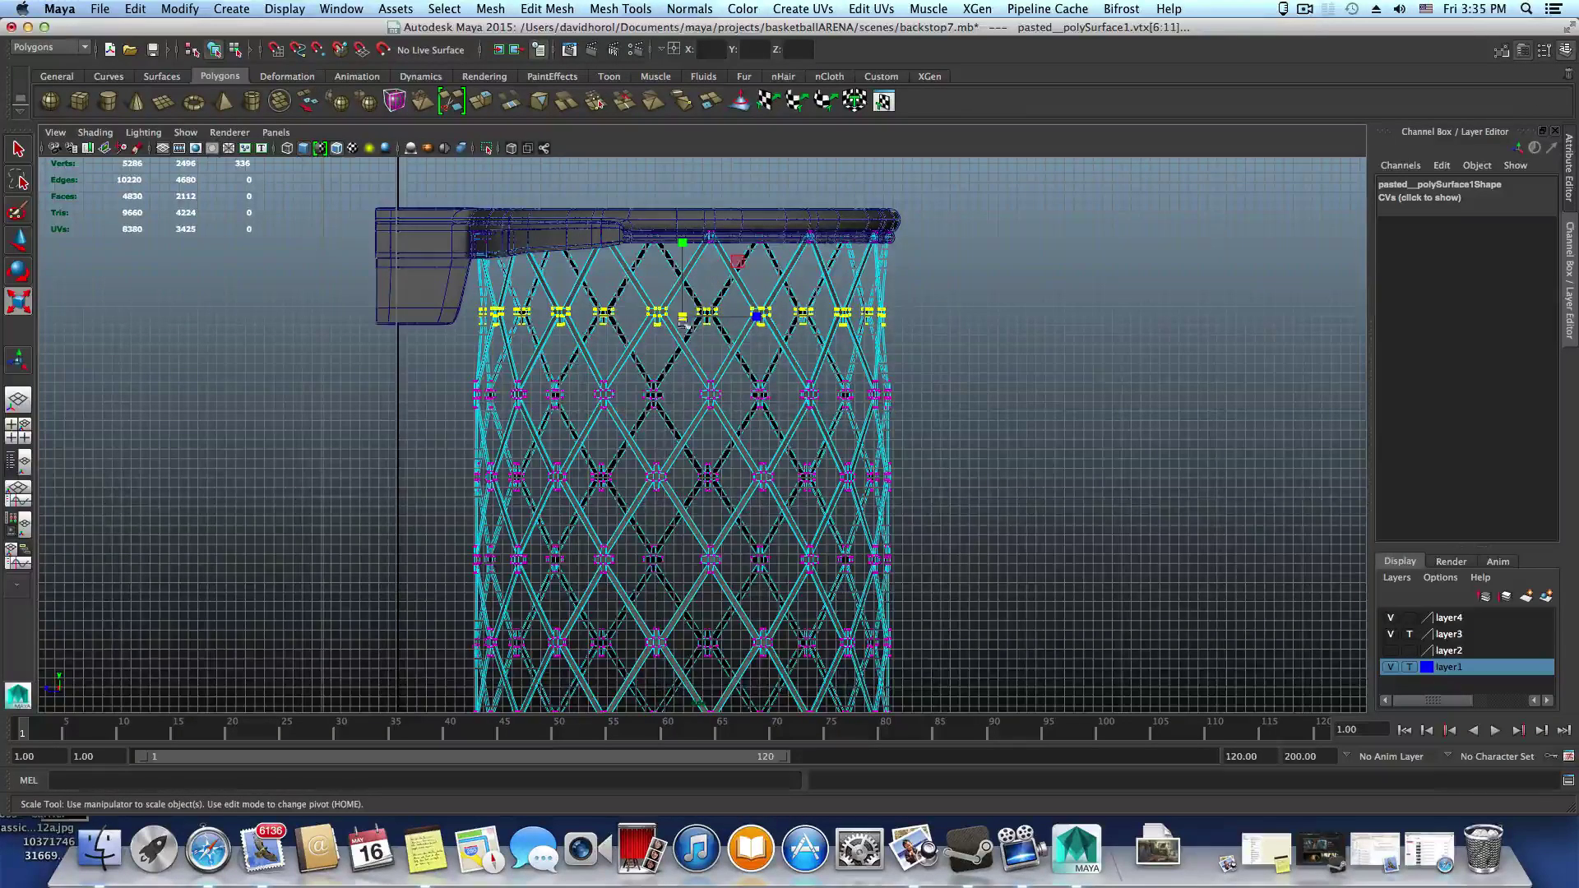
left_click_drag(448, 372, 946, 416)
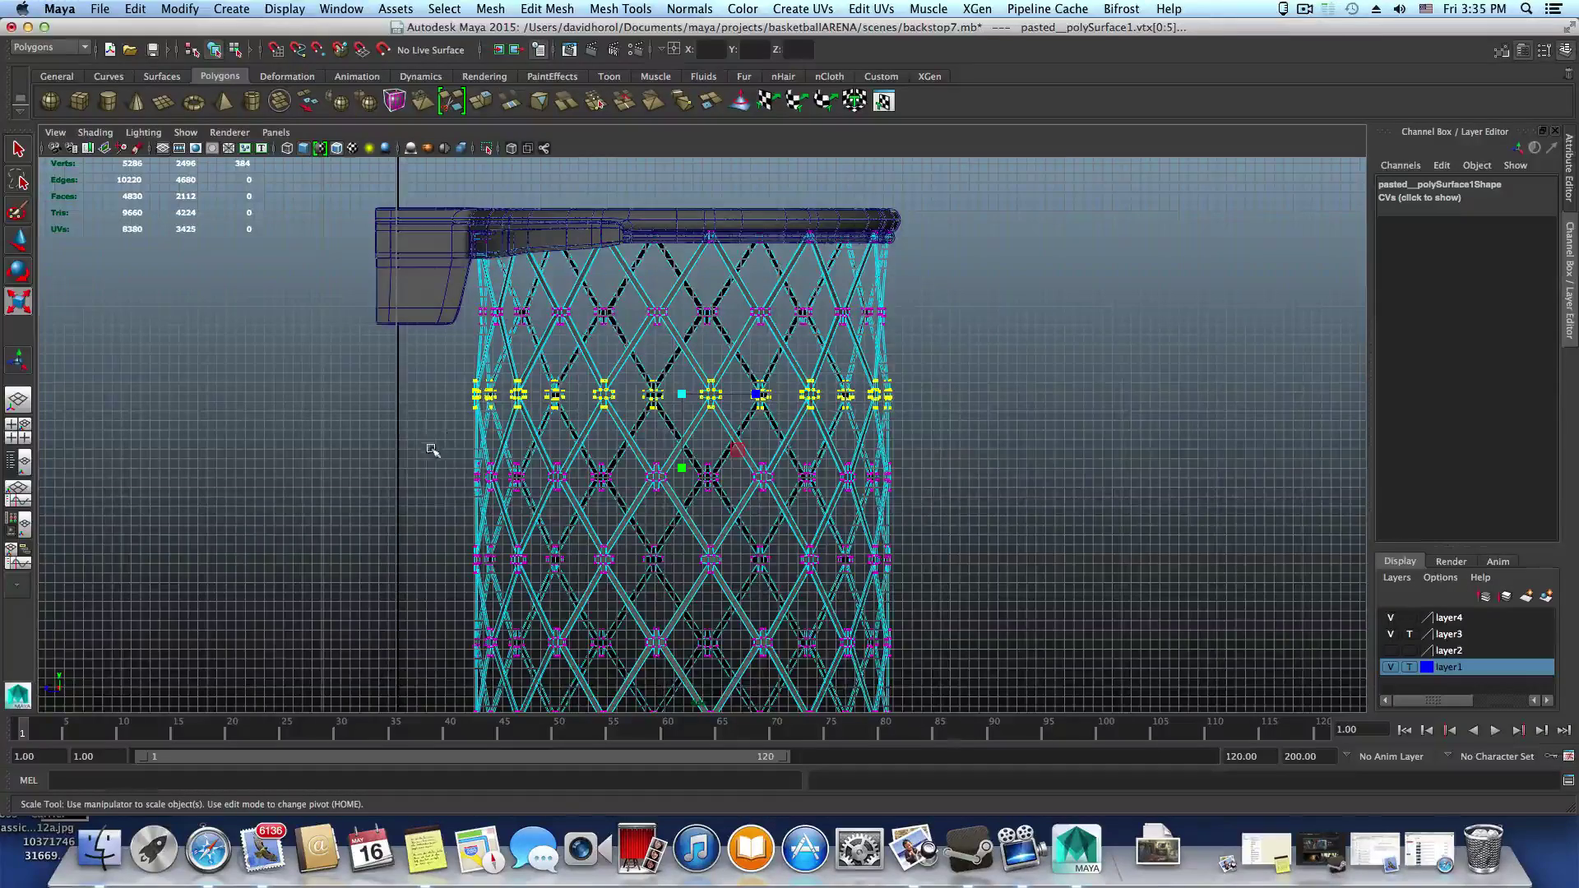
left_click_drag(428, 444, 969, 495)
key("w")
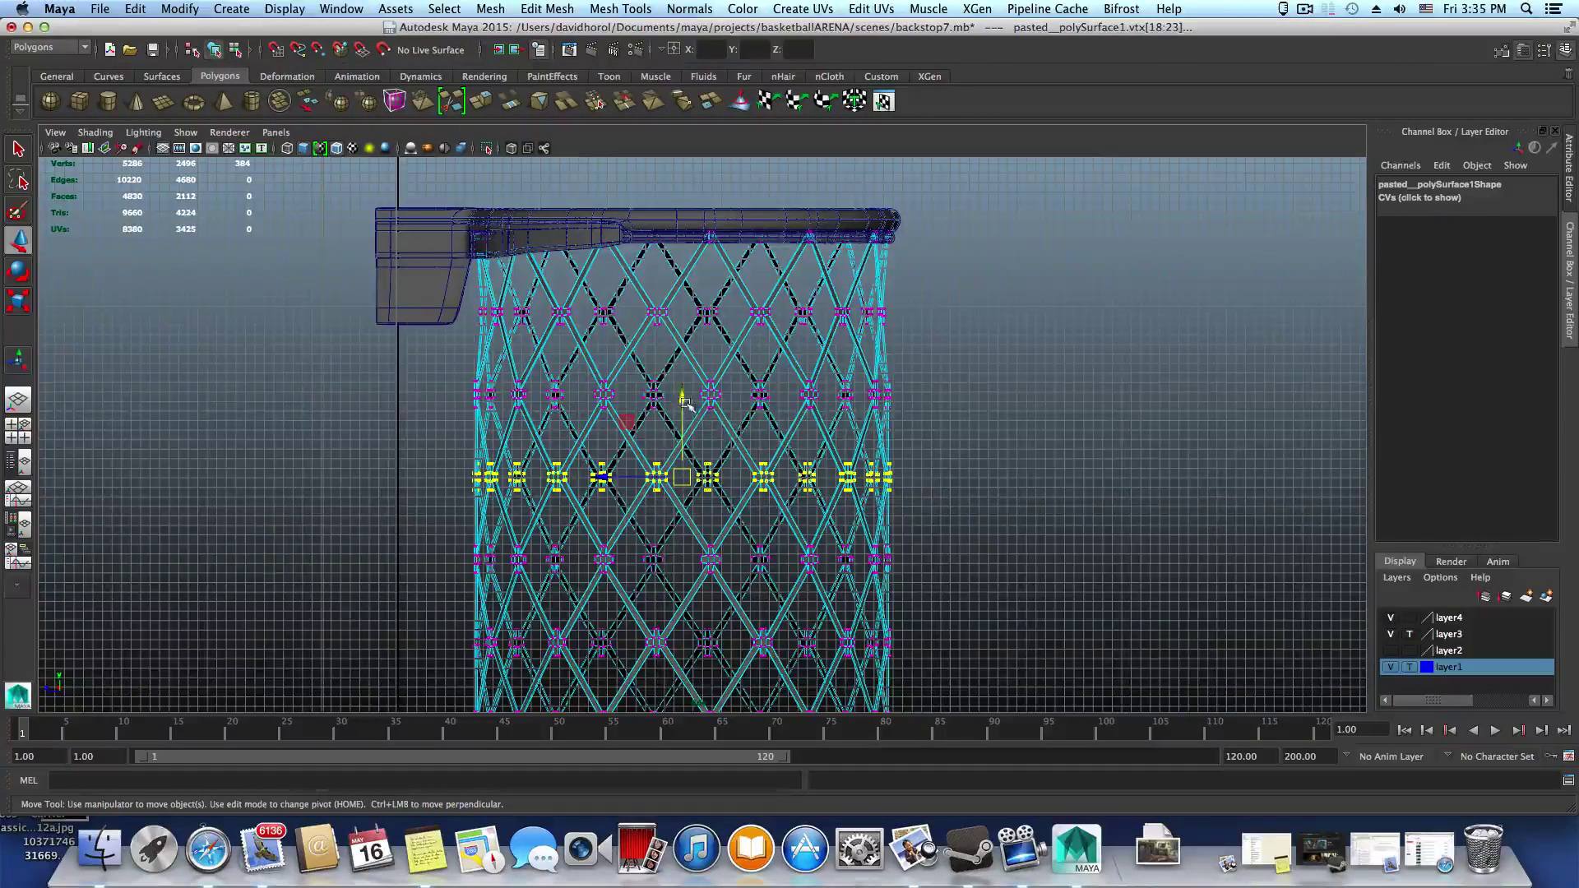
left_click_drag(682, 401, 683, 385)
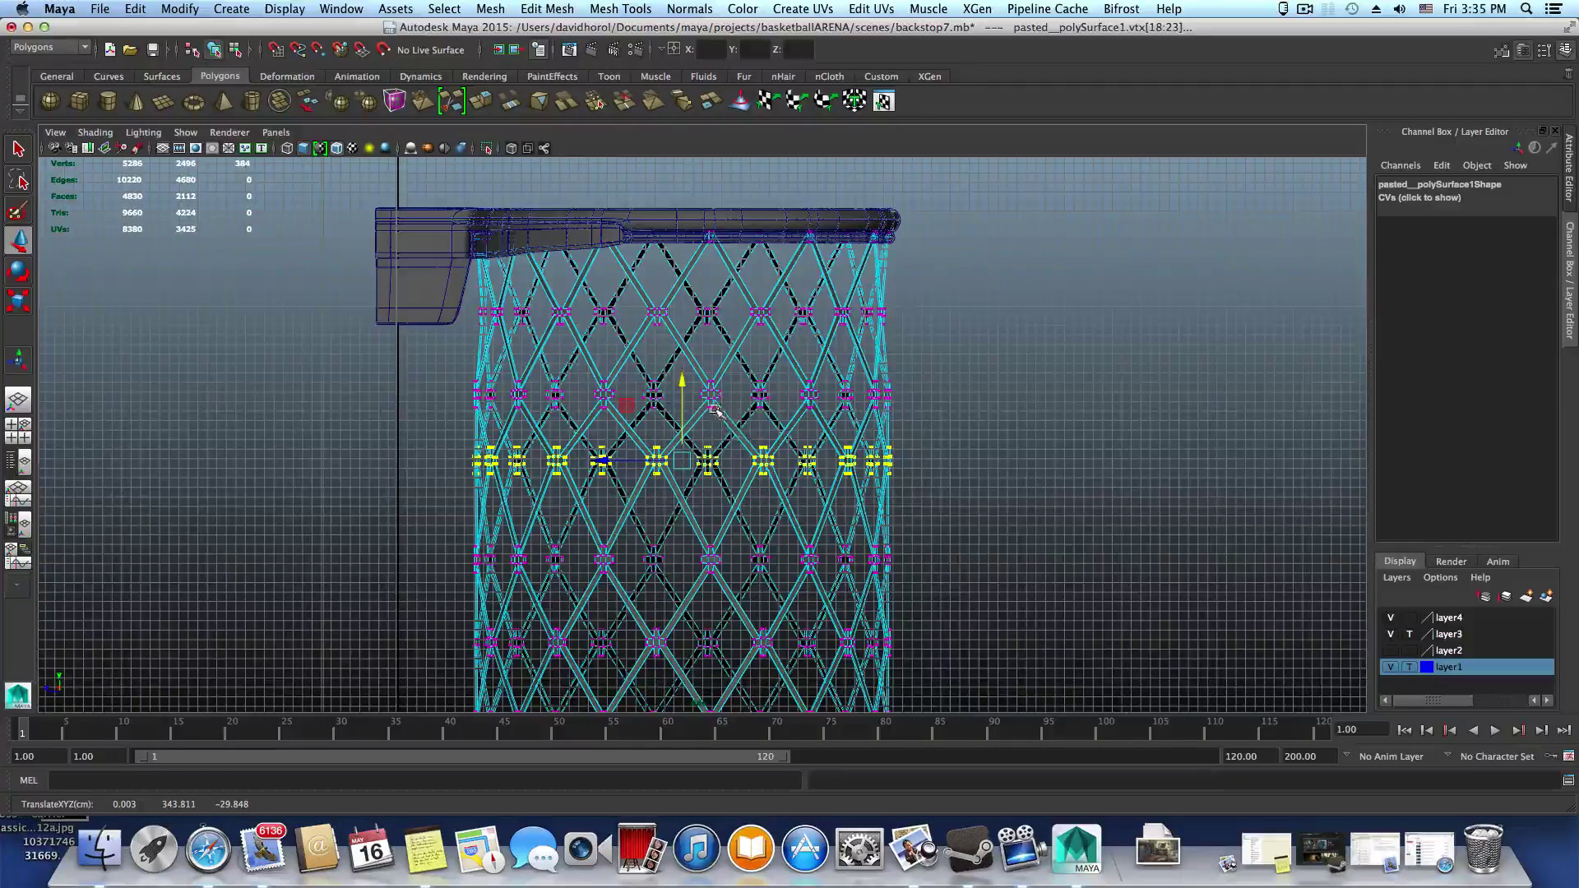
left_click_drag(412, 533, 983, 588)
left_click_drag(681, 481, 676, 438)
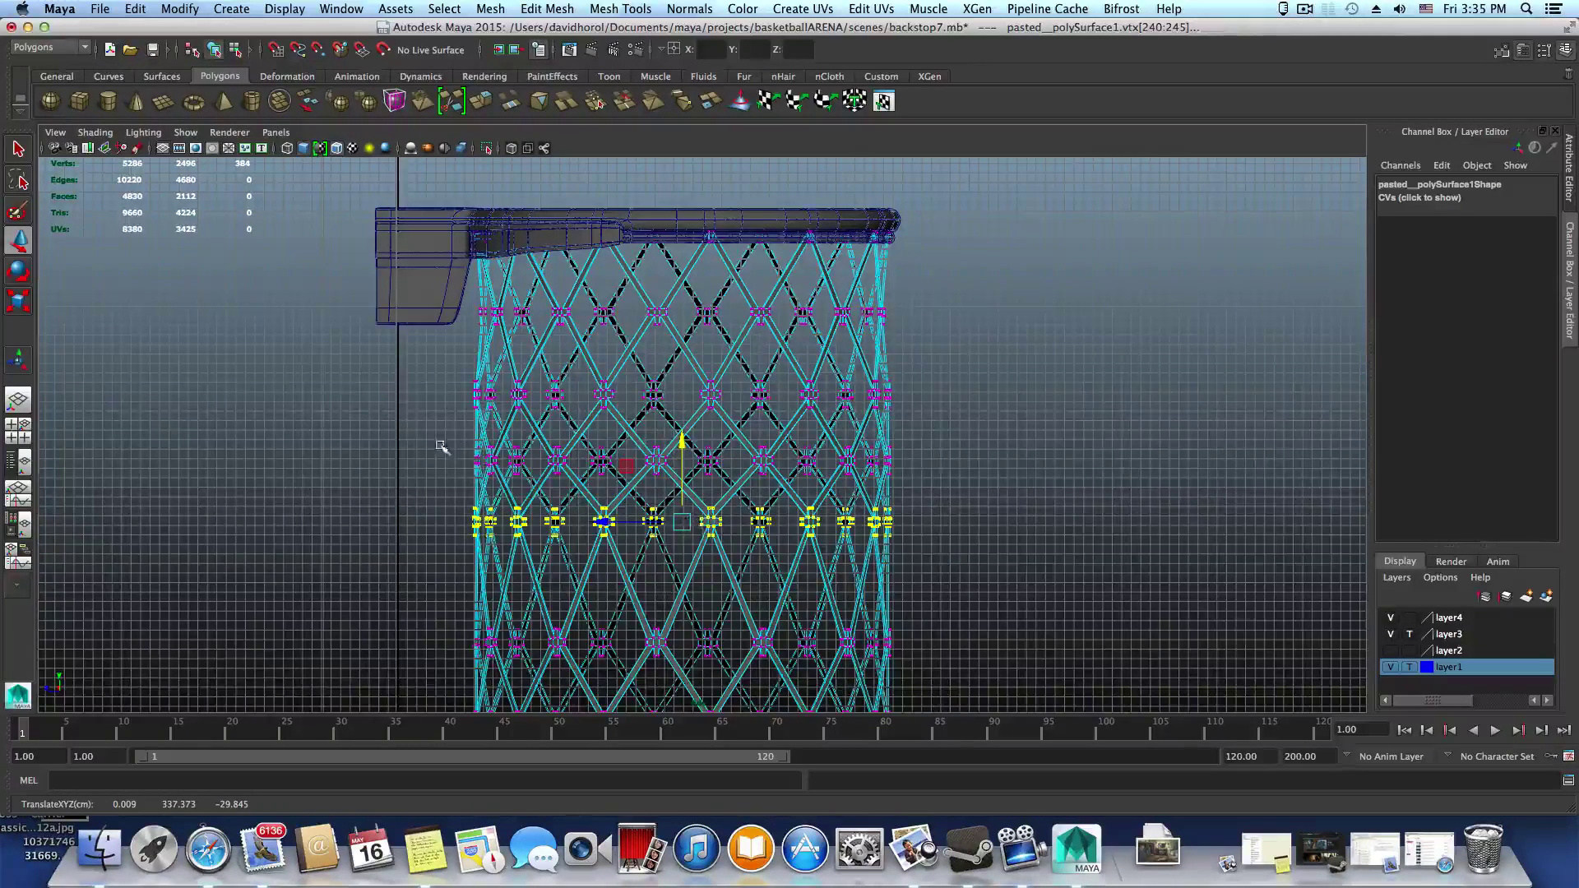
Scale the vertices of the net's second and third knot rows uniformly inward, making the third row narrower than the second
left_click_drag(433, 431, 719, 477)
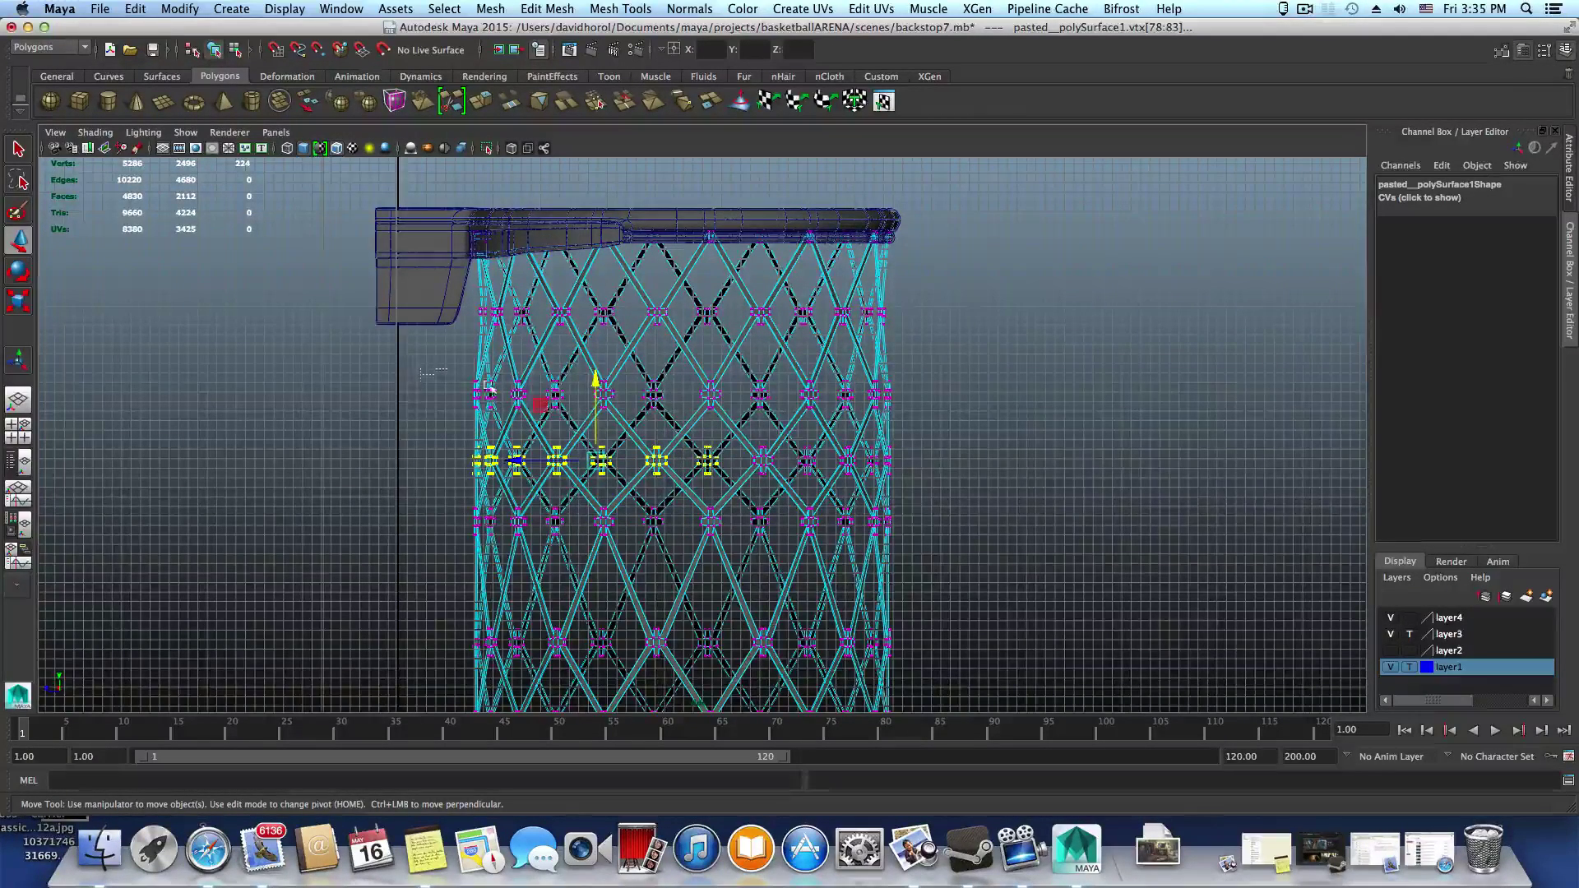
left_click_drag(490, 387, 945, 422)
key("r")
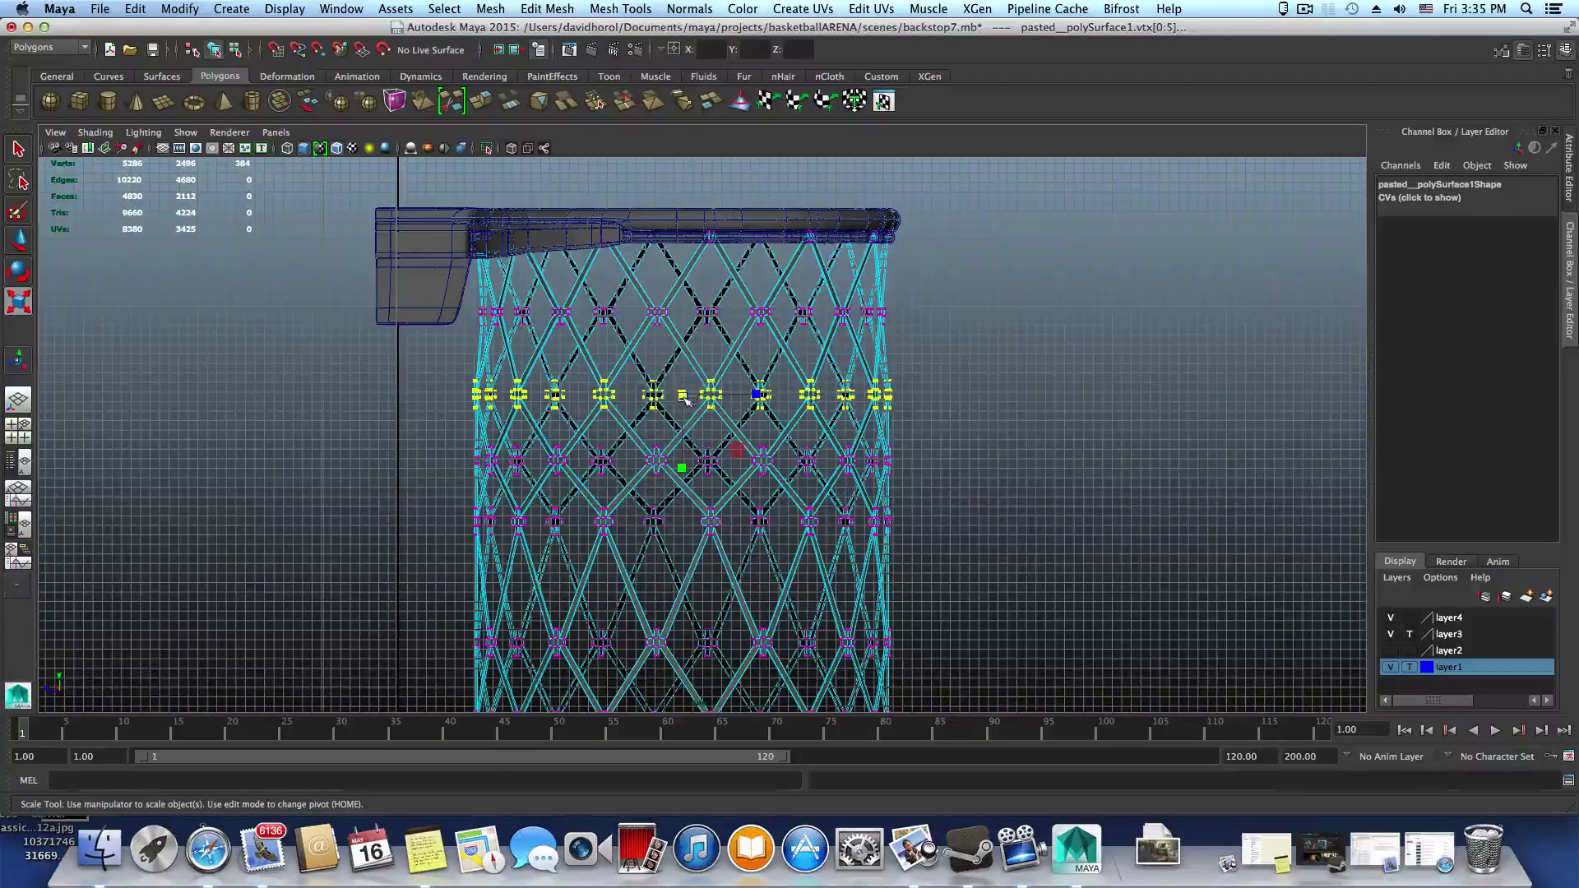
left_click_drag(684, 400, 657, 400)
left_click_drag(409, 427, 946, 486)
left_click_drag(673, 458, 631, 462)
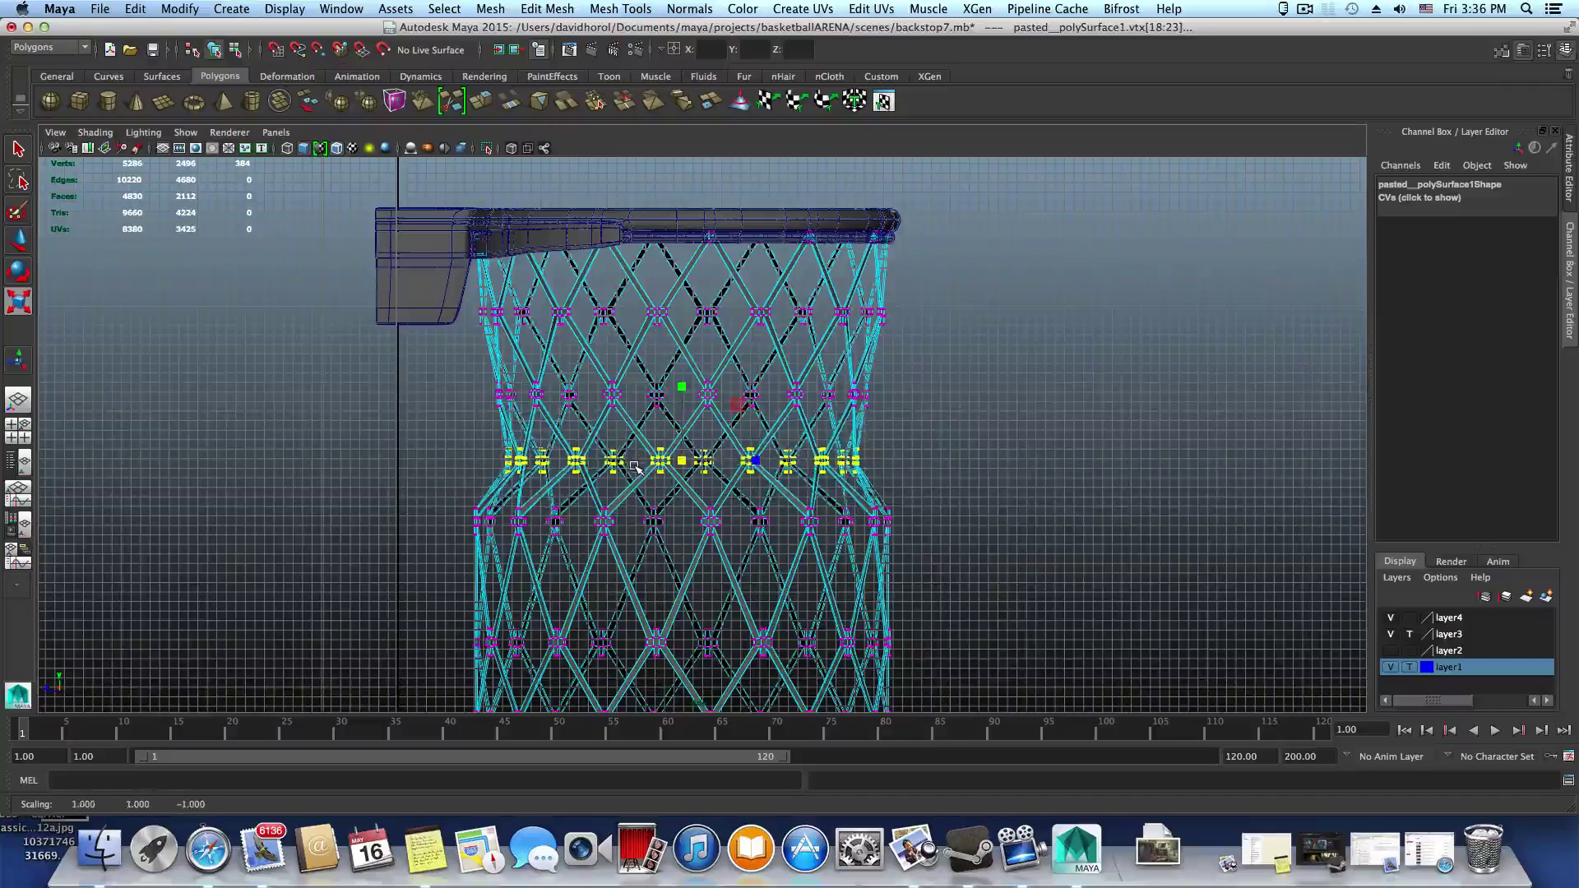
Scale the fourth knot row uniformly inward to continue the taper and nudge it slightly upward
middle_click_drag(714, 533, 713, 468, "alt")
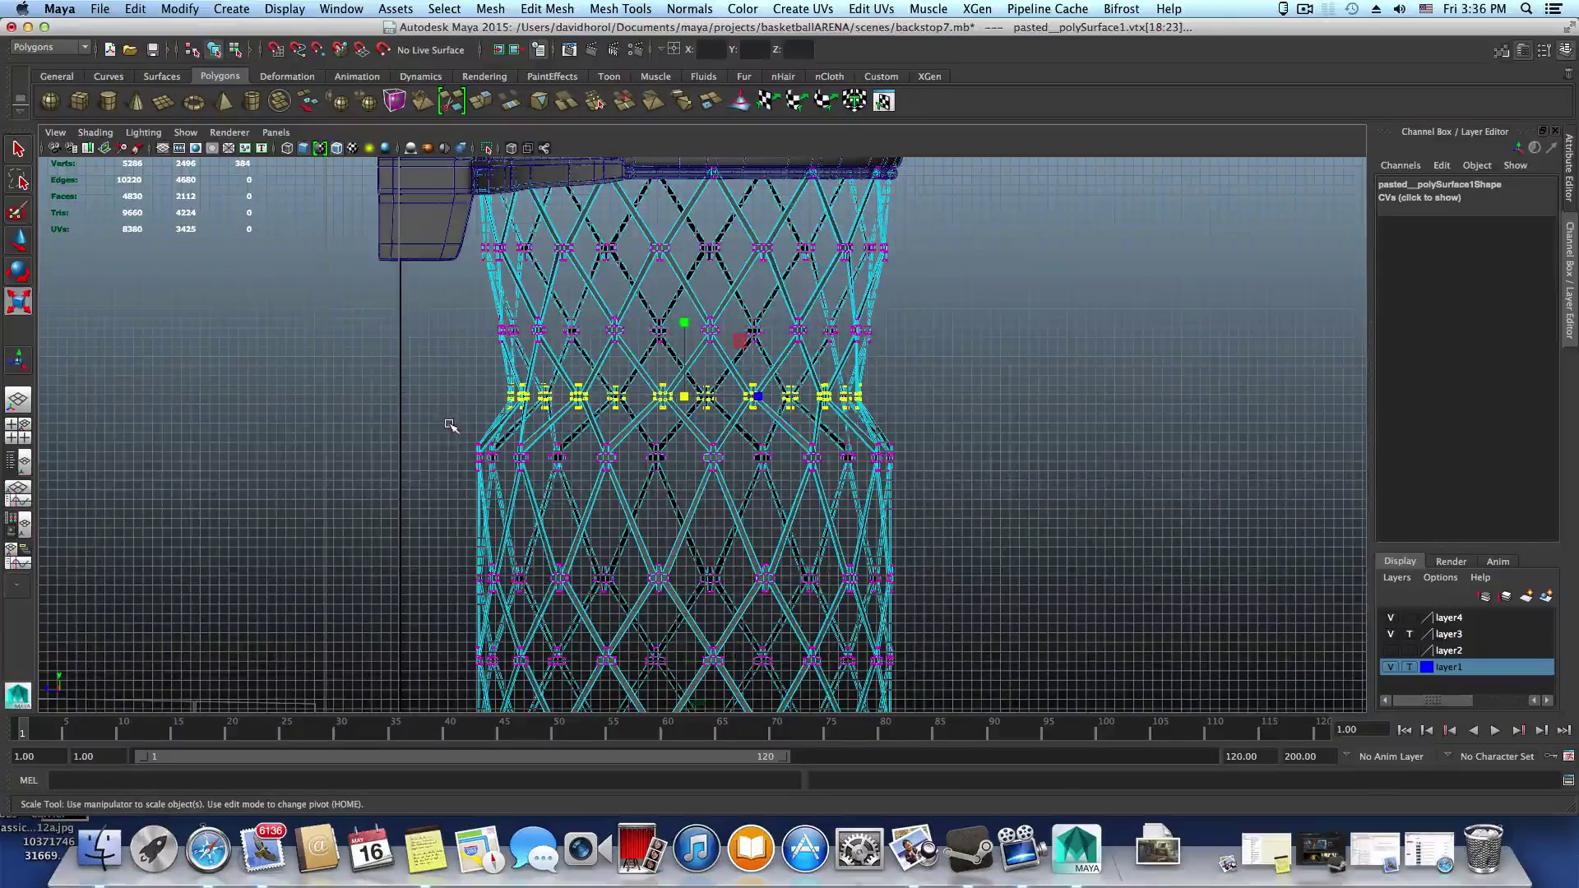
left_click_drag(738, 484, 1005, 487)
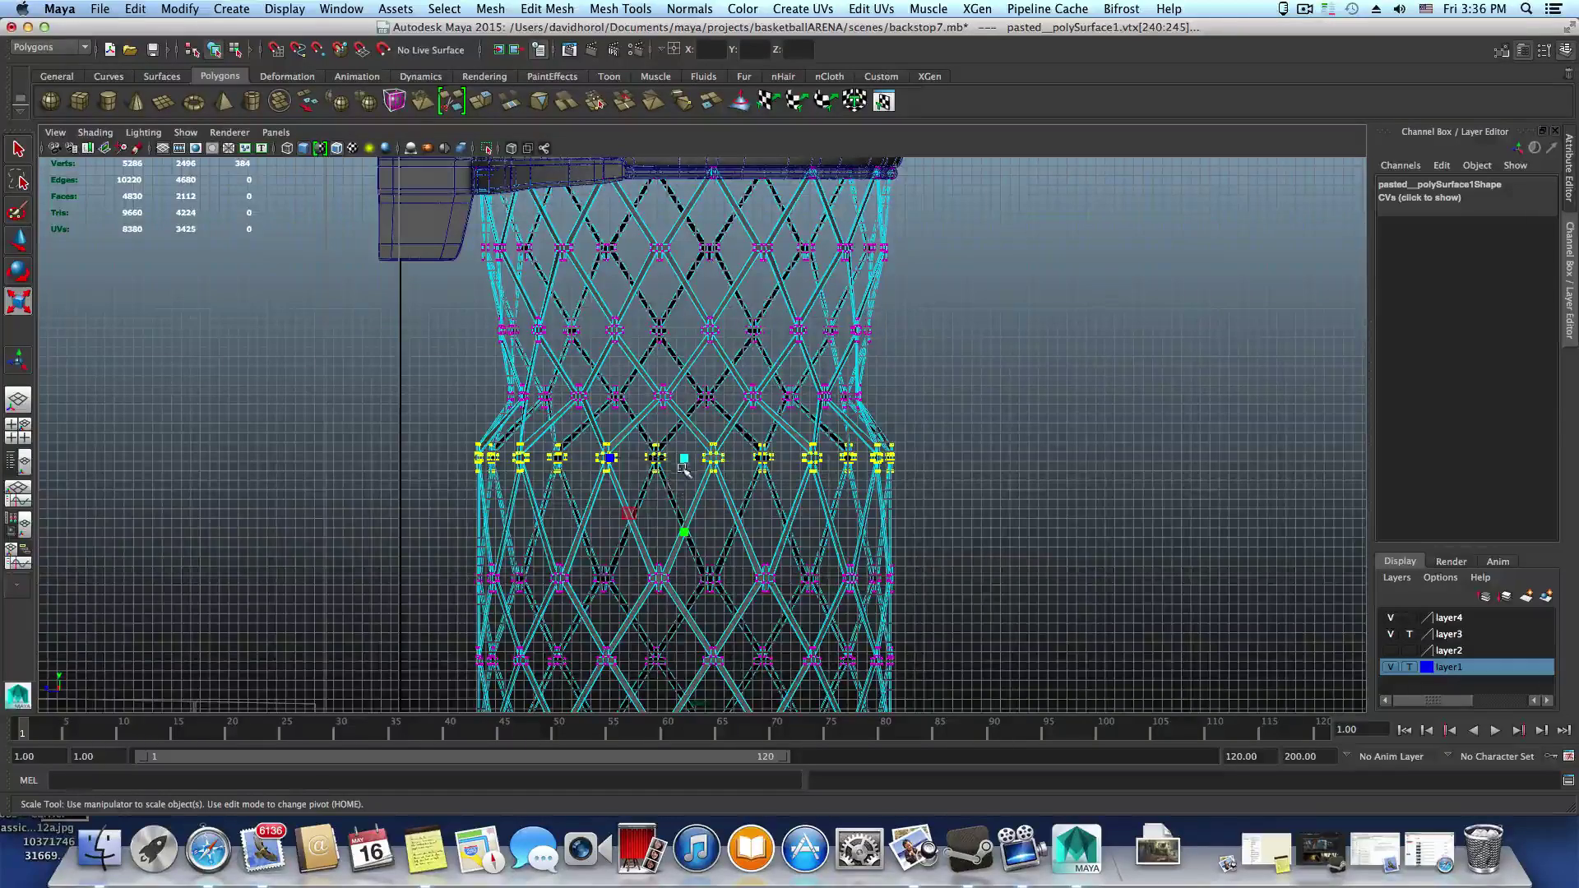
left_click_drag(680, 466, 614, 465)
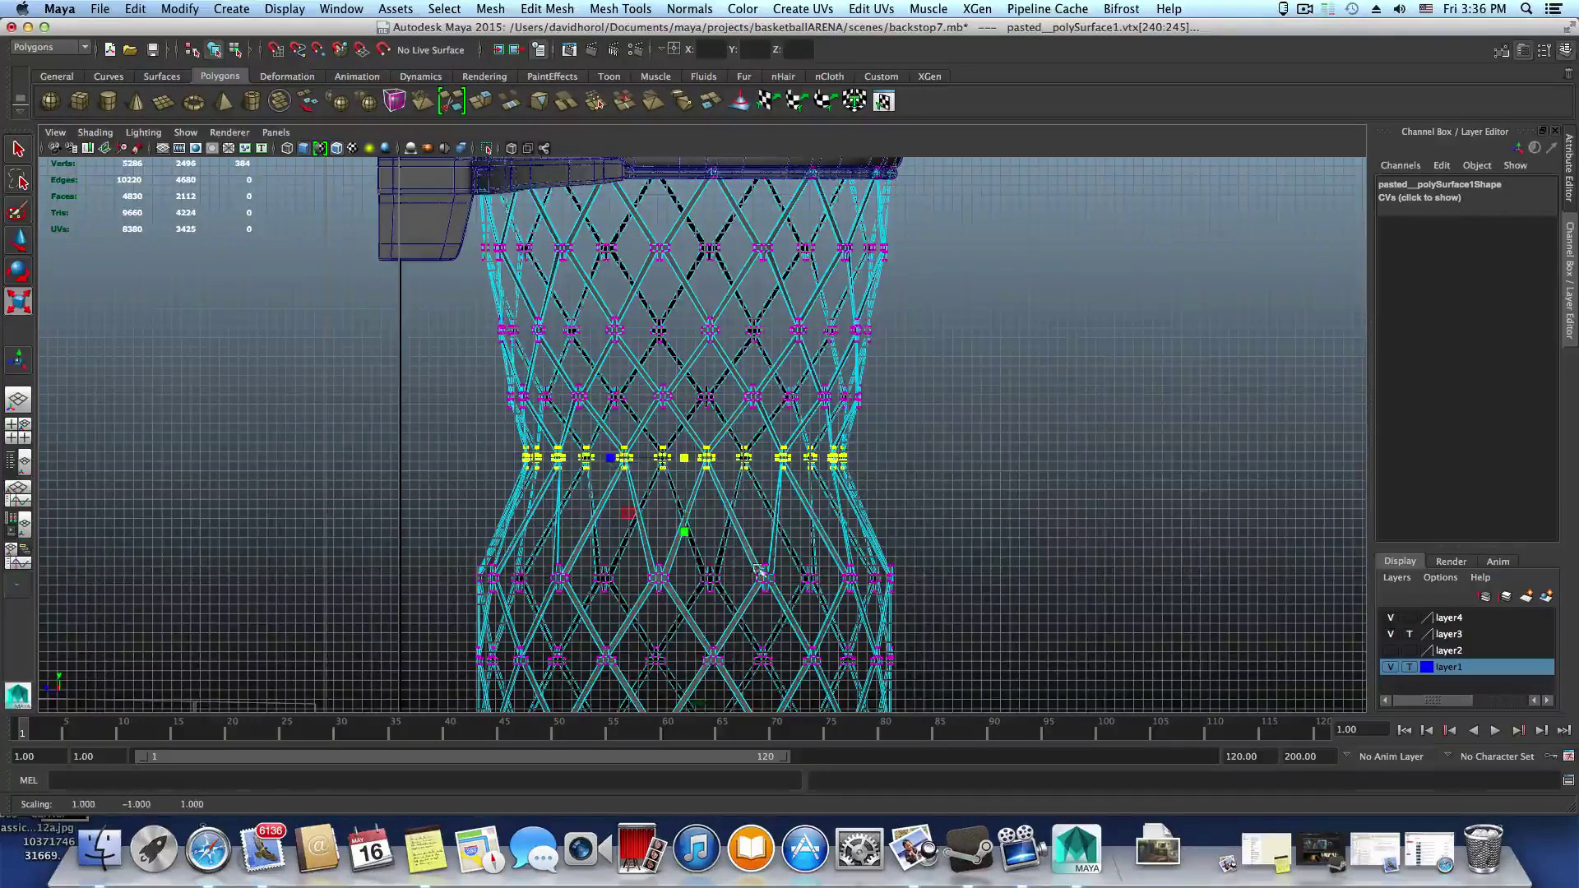
middle_click_drag(700, 492, 695, 462, "alt")
key("w")
left_click_drag(679, 349, 680, 346)
Select the second, third and fourth knot rows together and shift them slightly up toward the first row
middle_click_drag(671, 271, 666, 374, "alt")
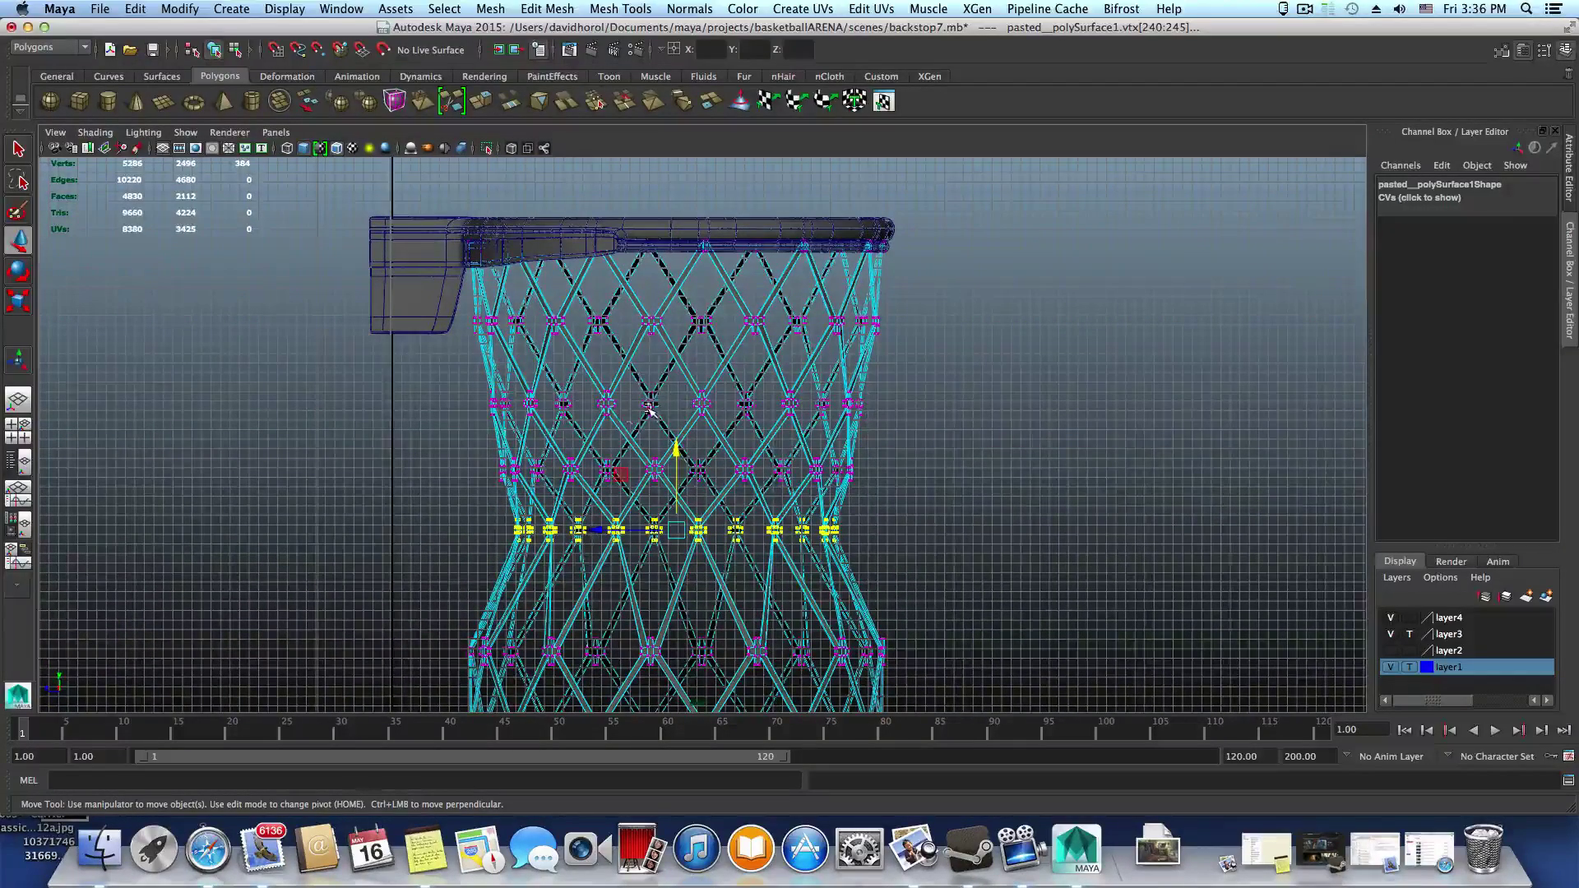
left_click_drag(425, 383, 979, 576, "ctrl+shift")
left_click_drag(686, 386, 675, 375)
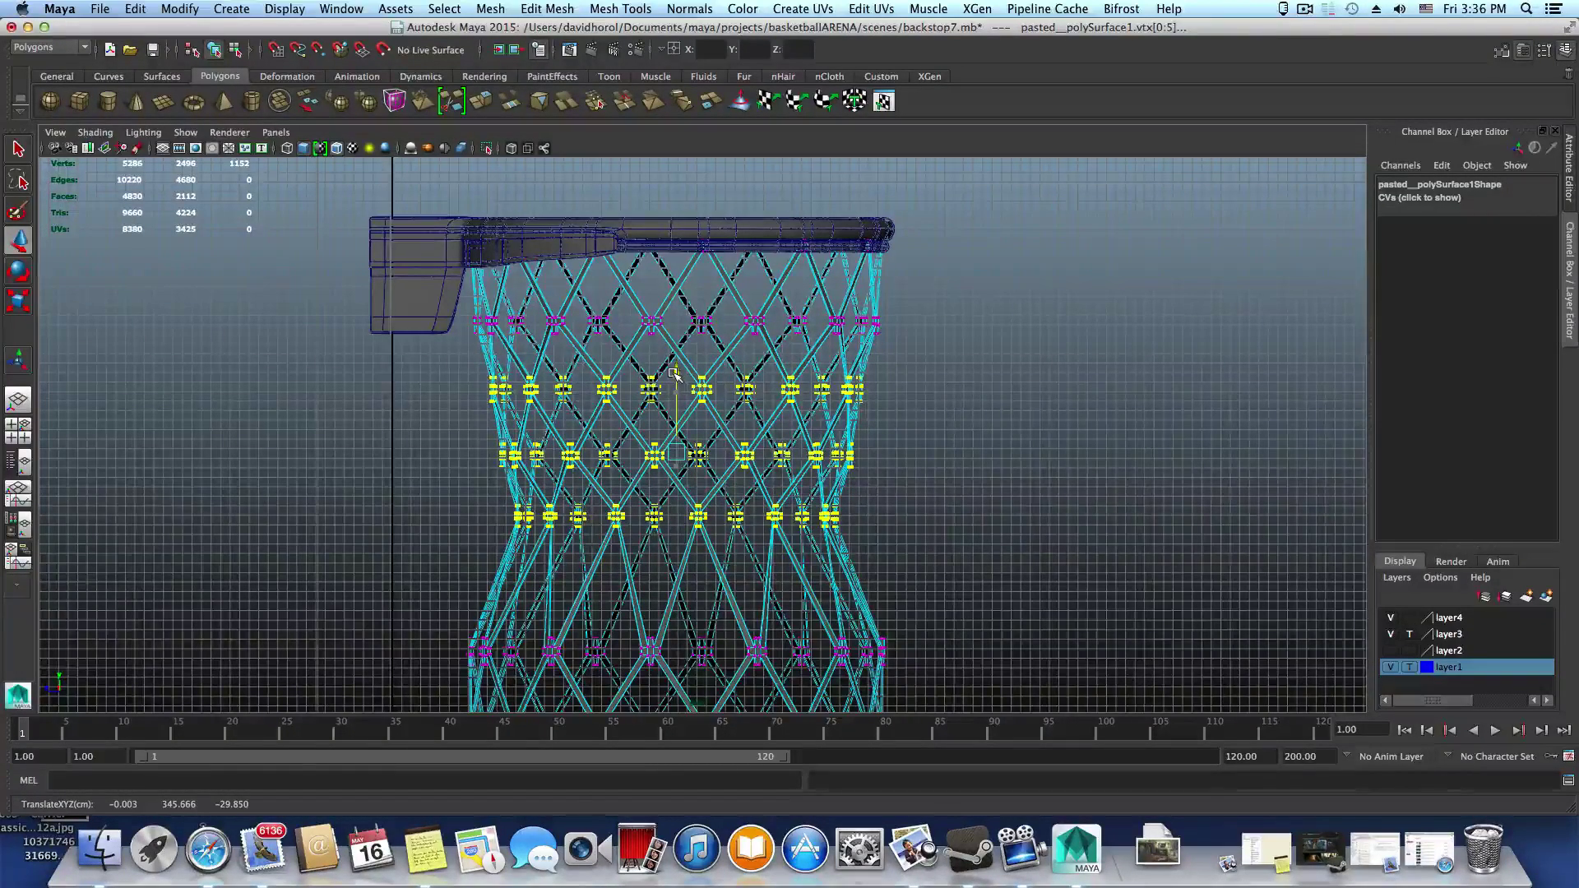
left_click_drag(674, 374, 675, 376)
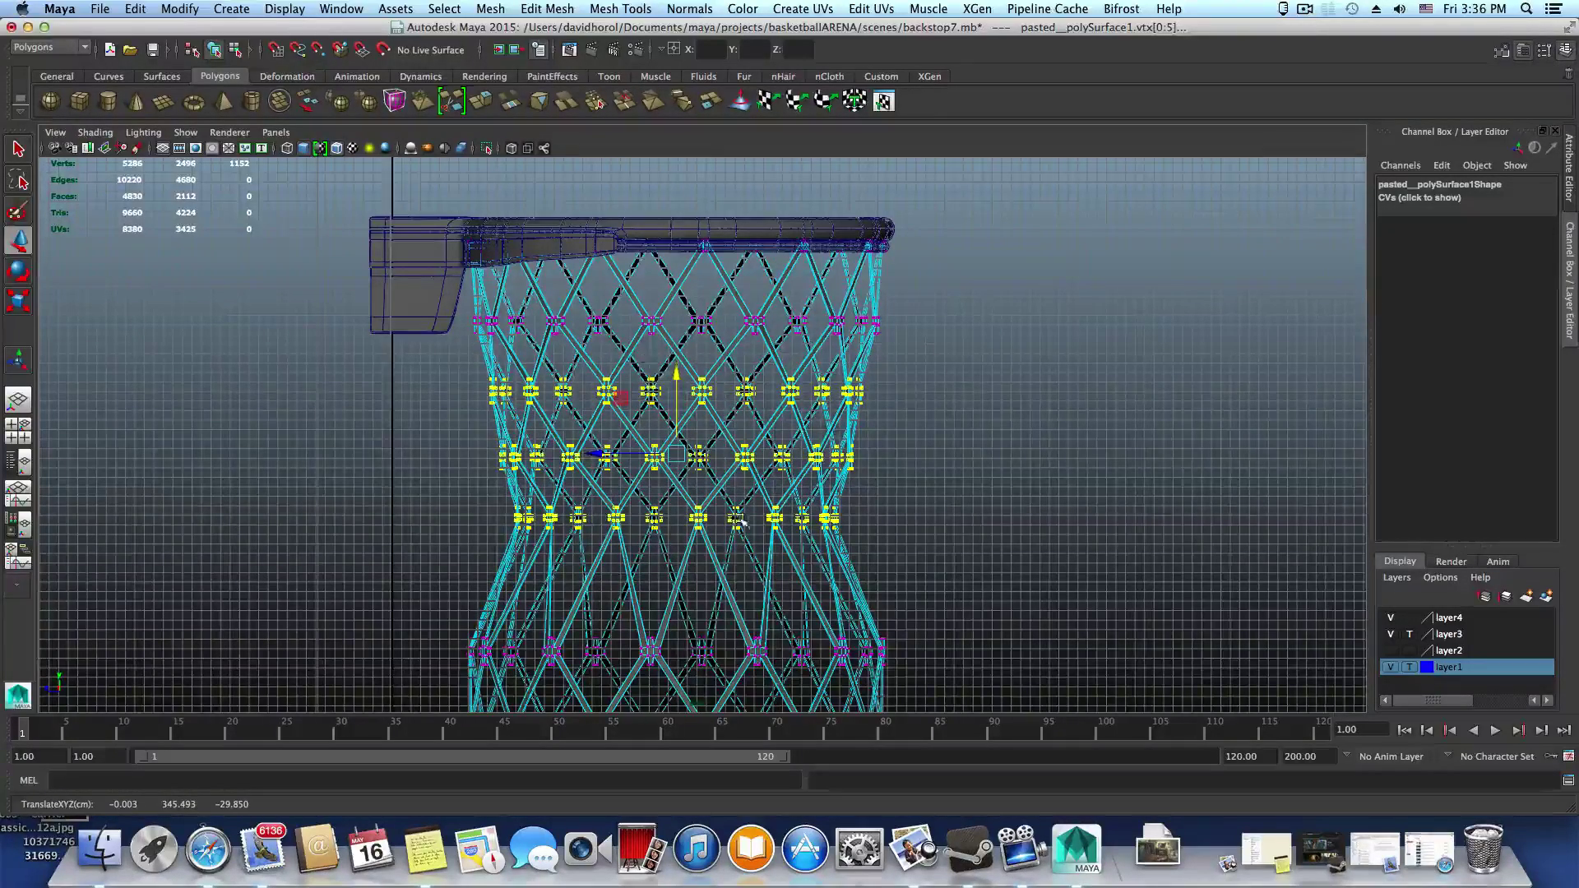
Move the fifth knot row up near the fourth and scale it uniformly inward to about 0.752
middle_click_drag(739, 506, 723, 461, "alt")
middle_click_drag(680, 527, 682, 423, "alt")
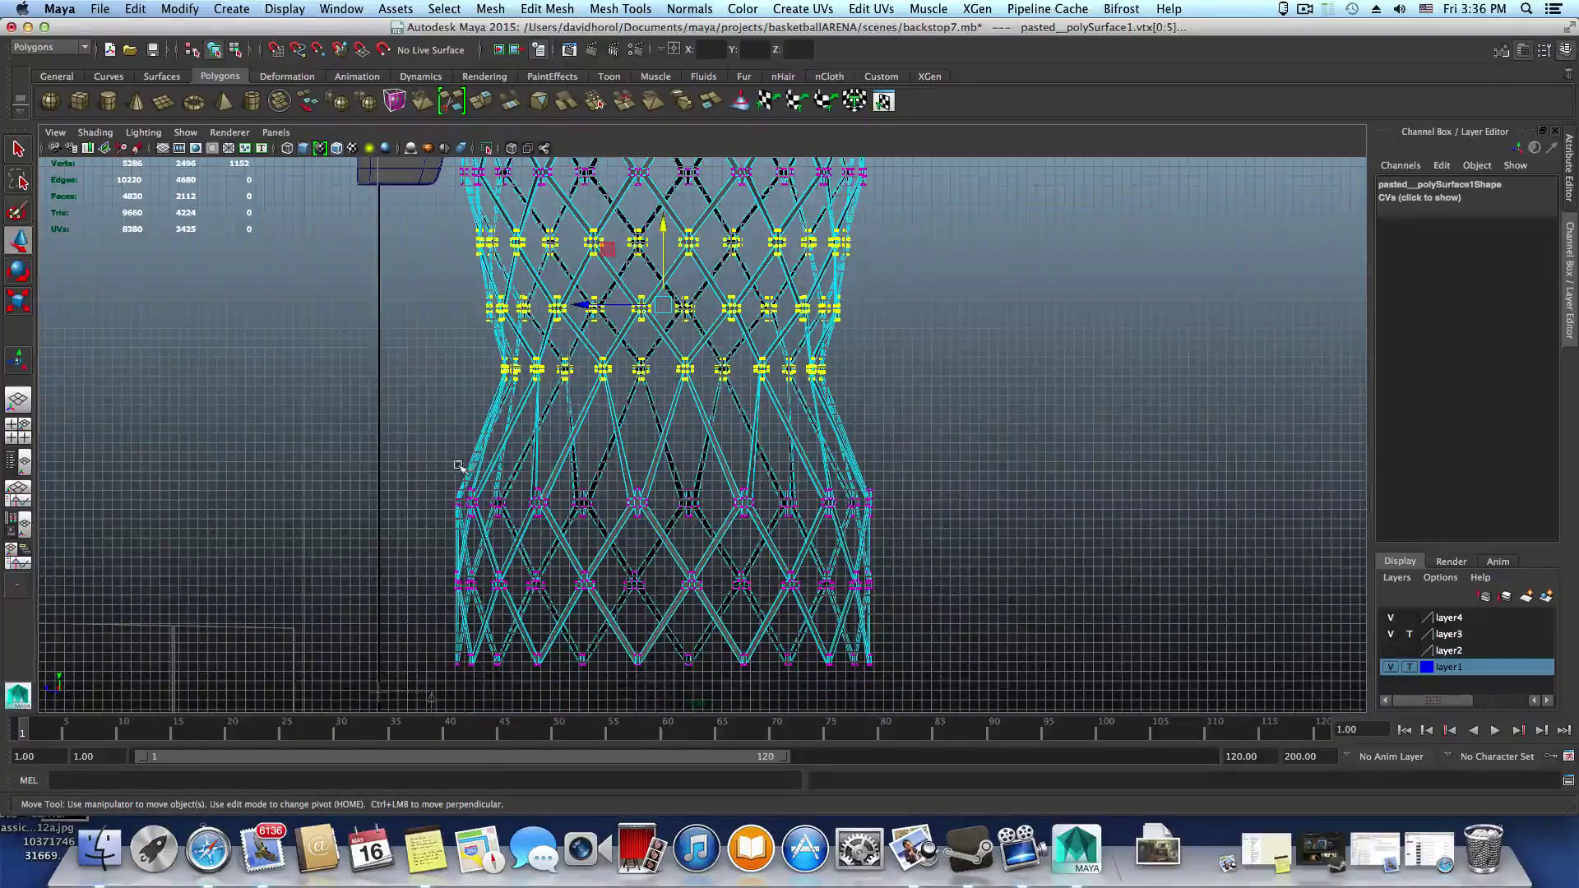
mouse_move(409, 458)
left_mouse_down()
mouse_move(558, 502)
mouse_move(971, 541)
left_mouse_up()
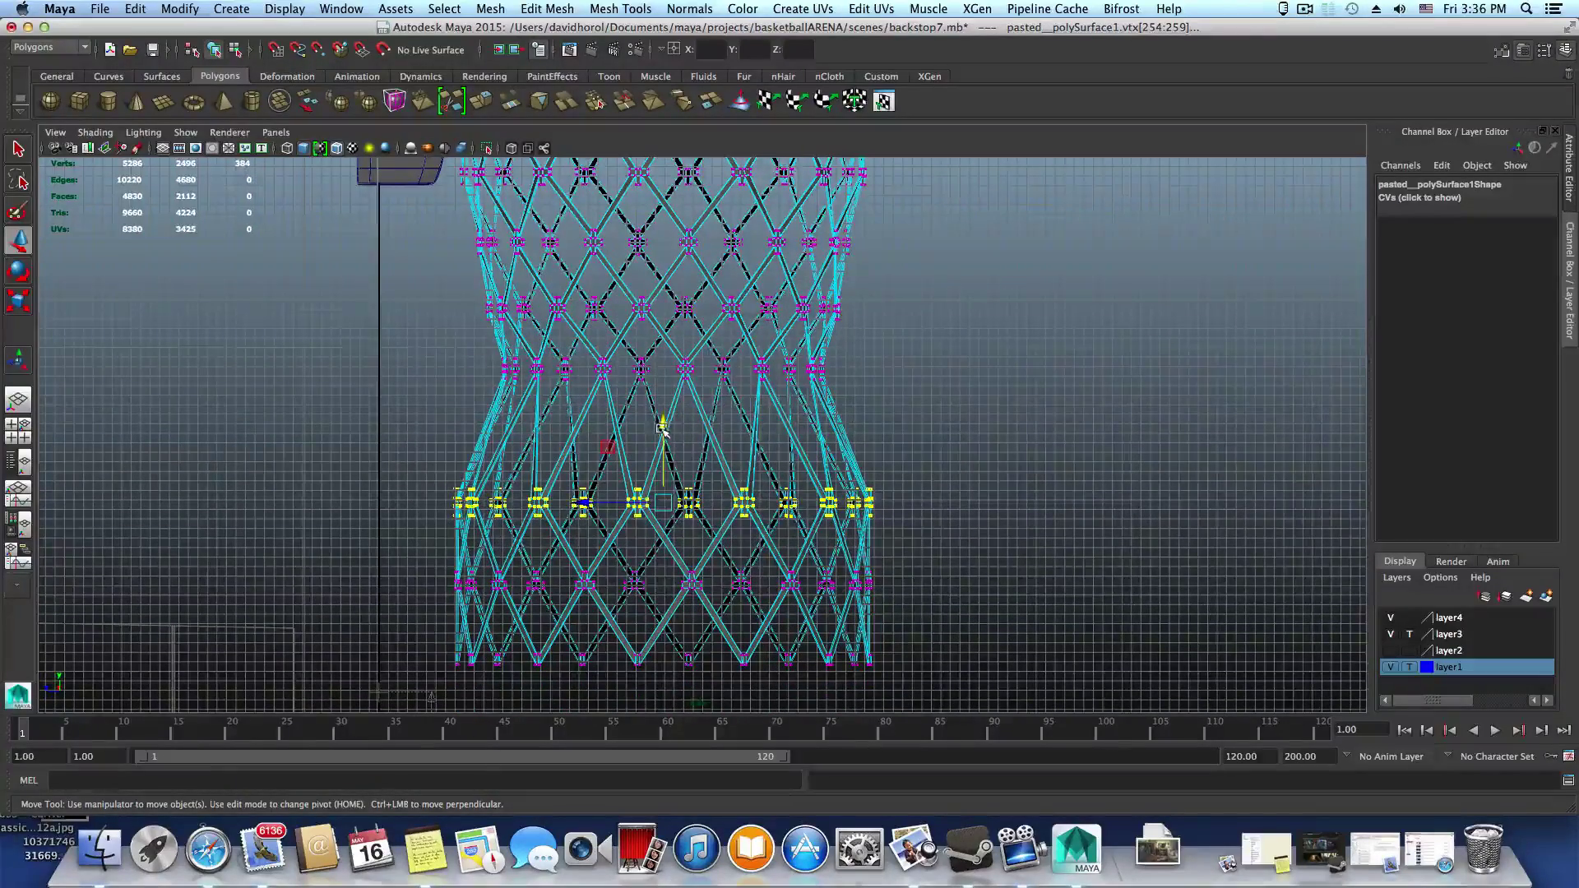
left_click_drag(660, 423, 660, 347)
key("e")
key("r")
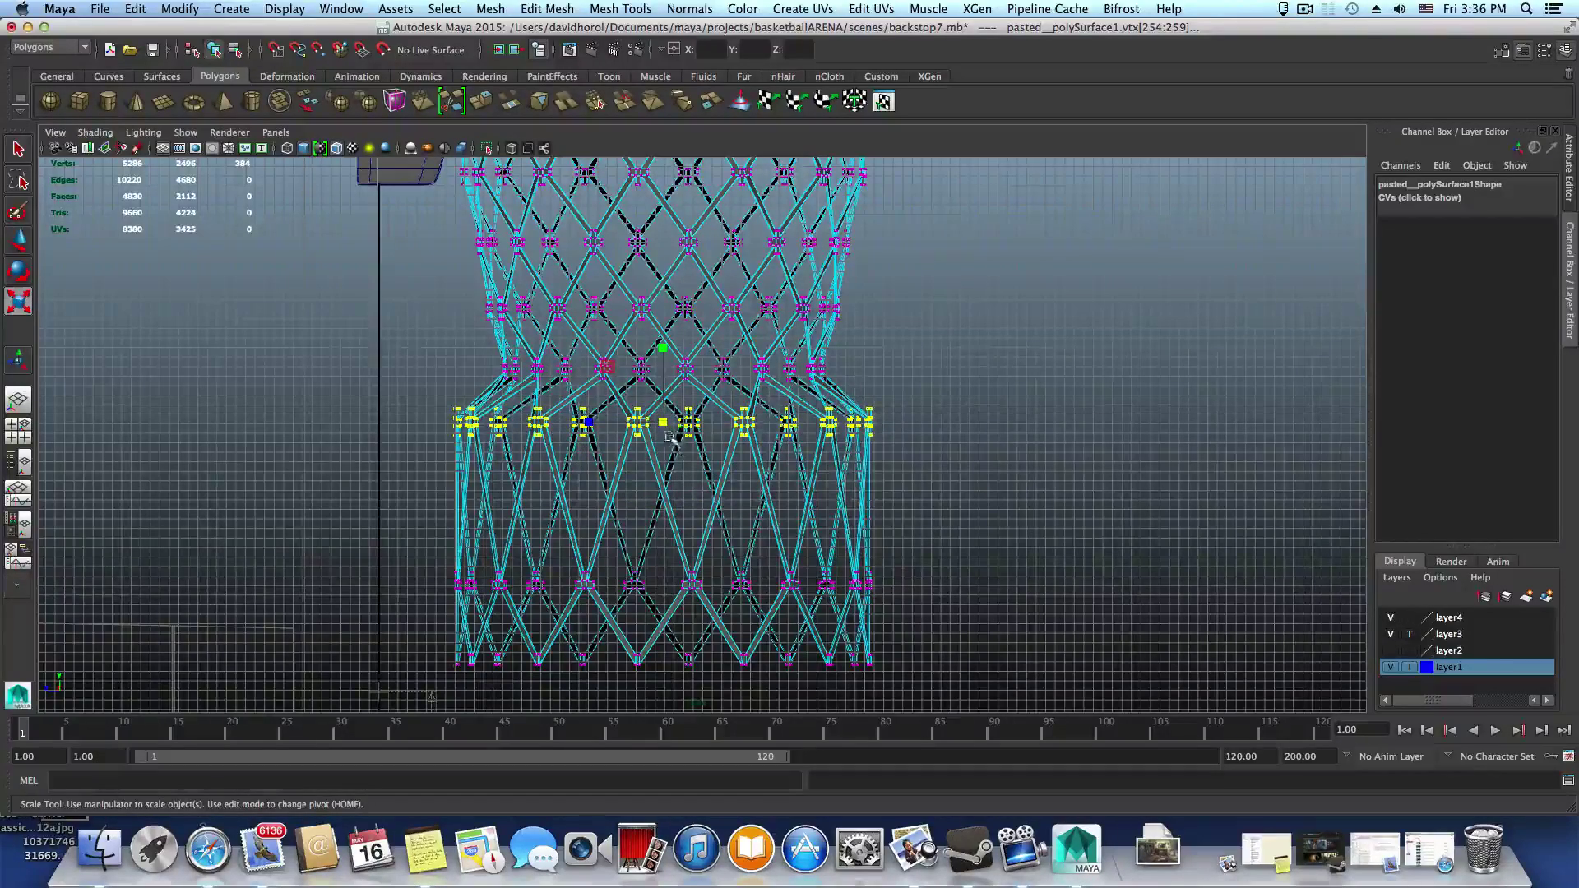
left_click_drag(662, 422, 591, 426)
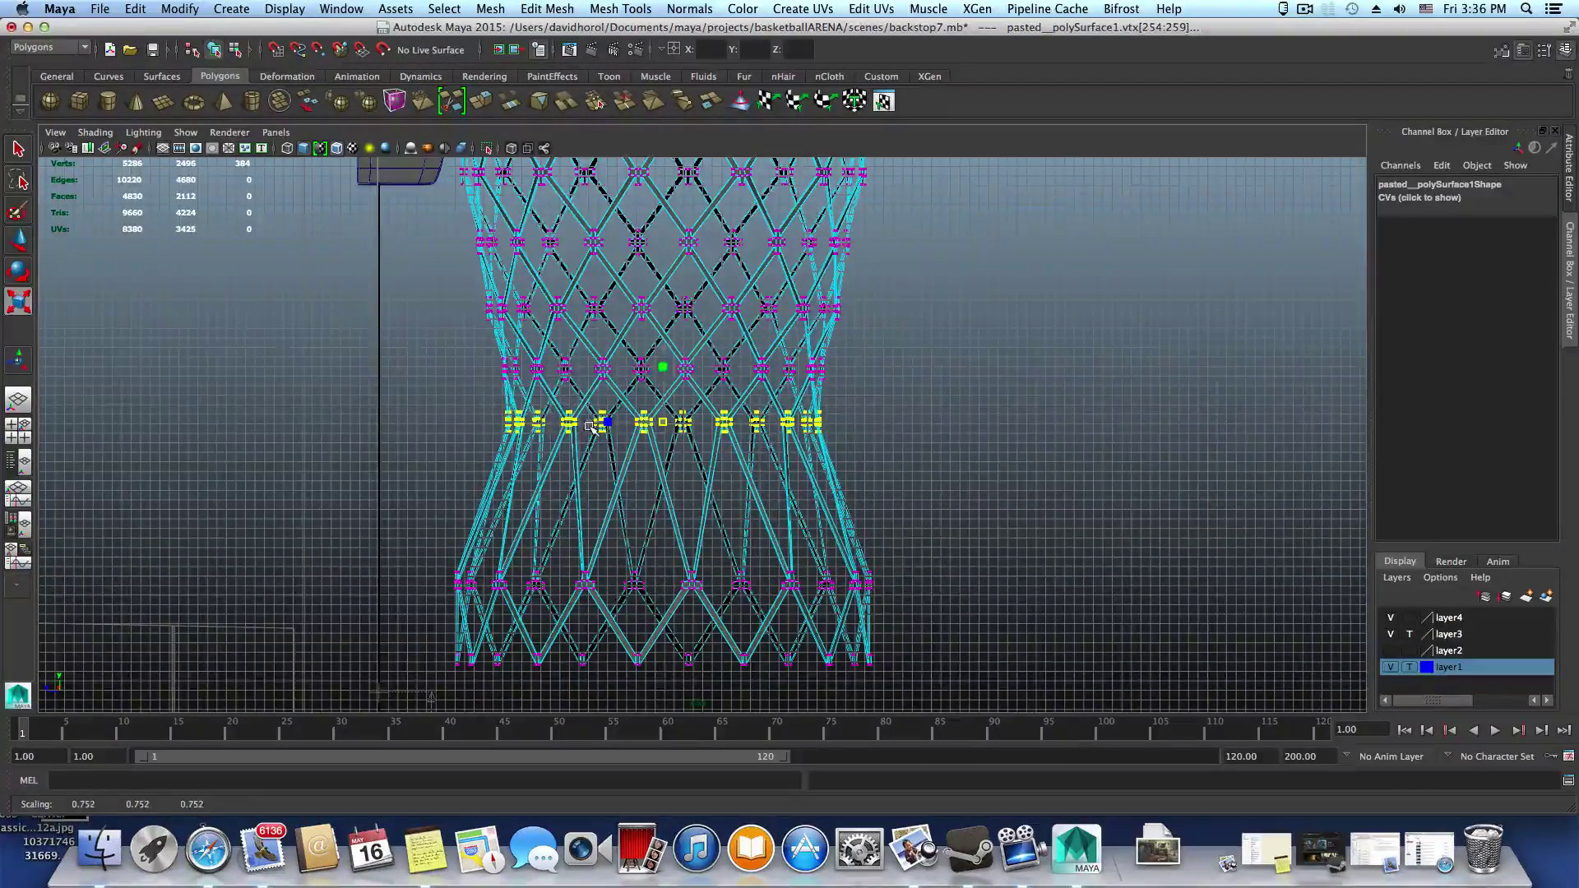
Scale the sixth knot row and bottom tips inward, raise them beneath the fifth row, and slightly widen the bottom tips
left_click_drag(369, 543, 991, 715)
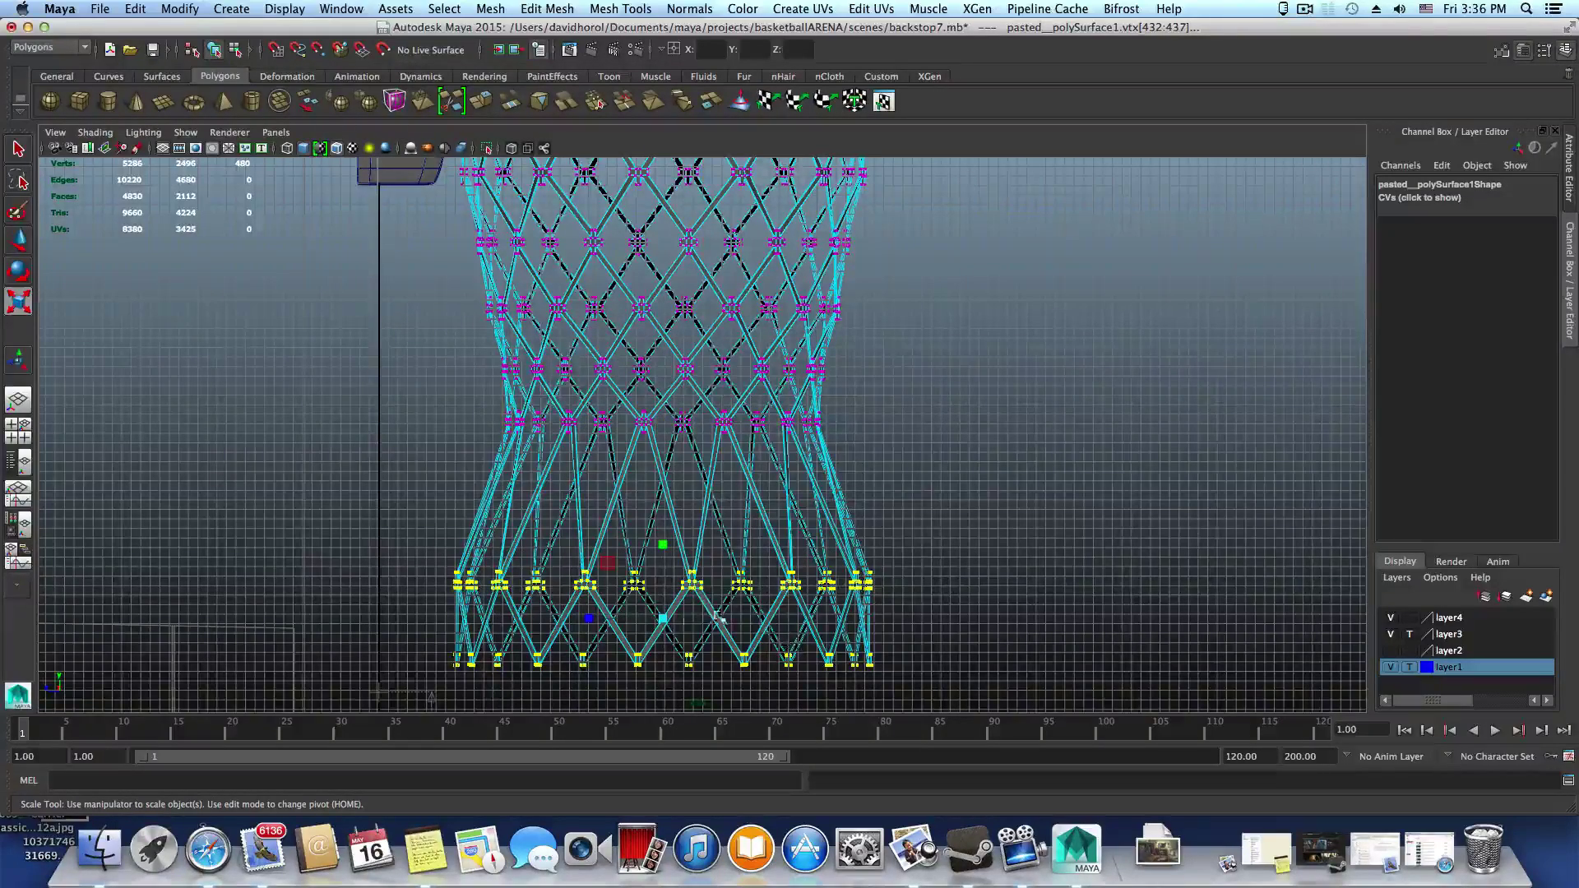
left_click_drag(658, 619, 530, 629)
key("w")
left_click_drag(660, 543, 705, 504)
key("r")
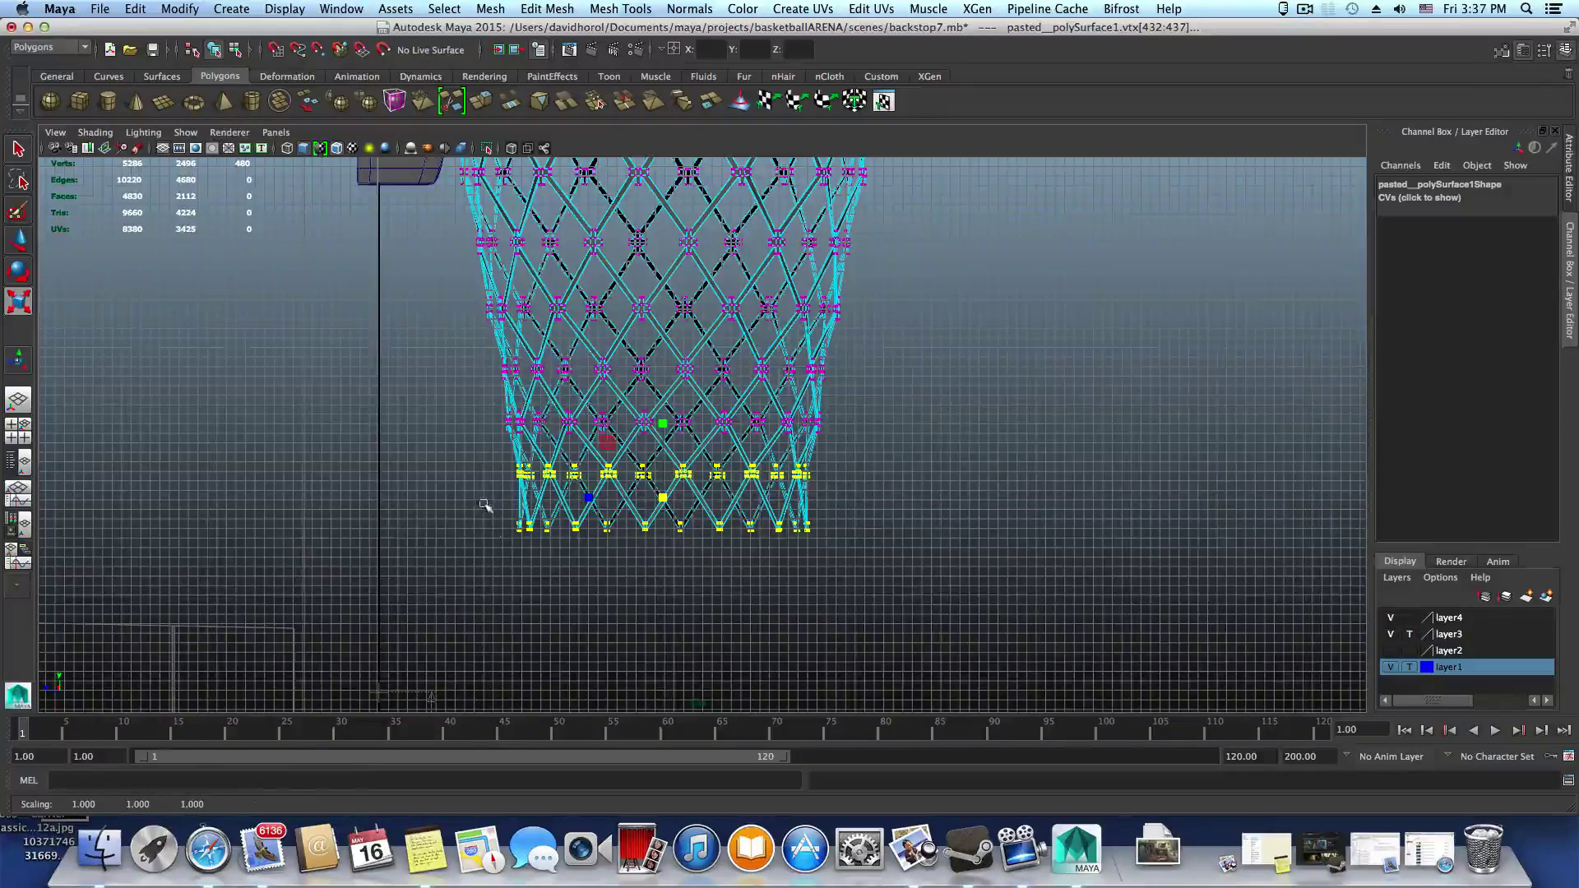
left_click_drag(485, 505, 861, 558)
left_click_drag(662, 526, 666, 526)
Return to object selection in the perspective view, deselect the net and inspect its tapered shape
left_click_drag(910, 469, 884, 616, "alt")
right_click_drag(884, 617, 825, 585, "alt")
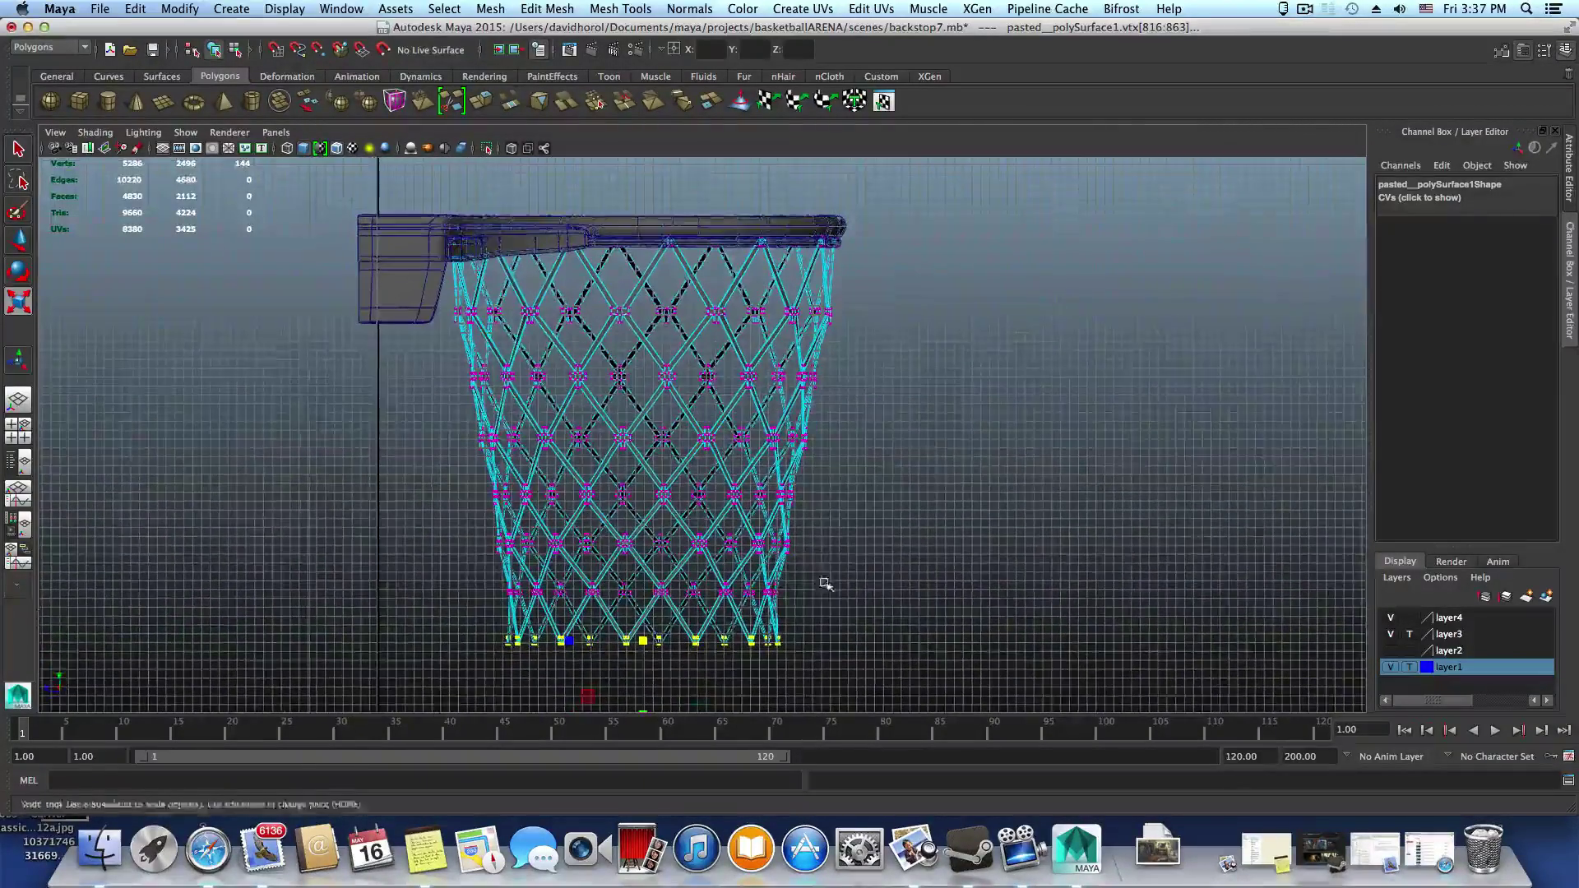
left_click_drag(825, 585, 779, 589, "alt")
key("space")
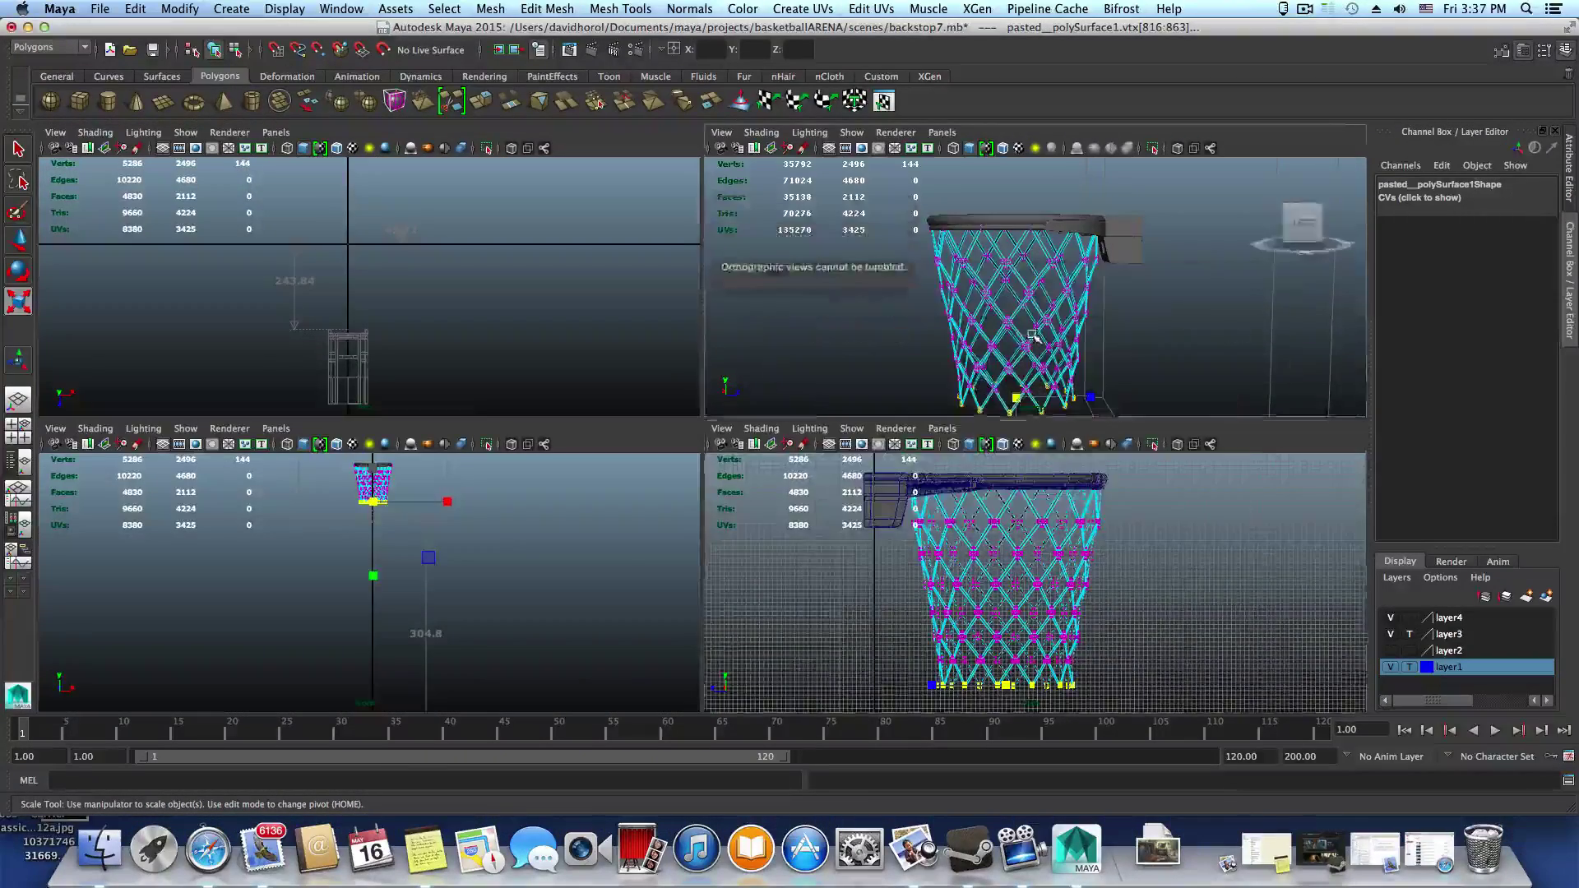
key("space")
key("F8")
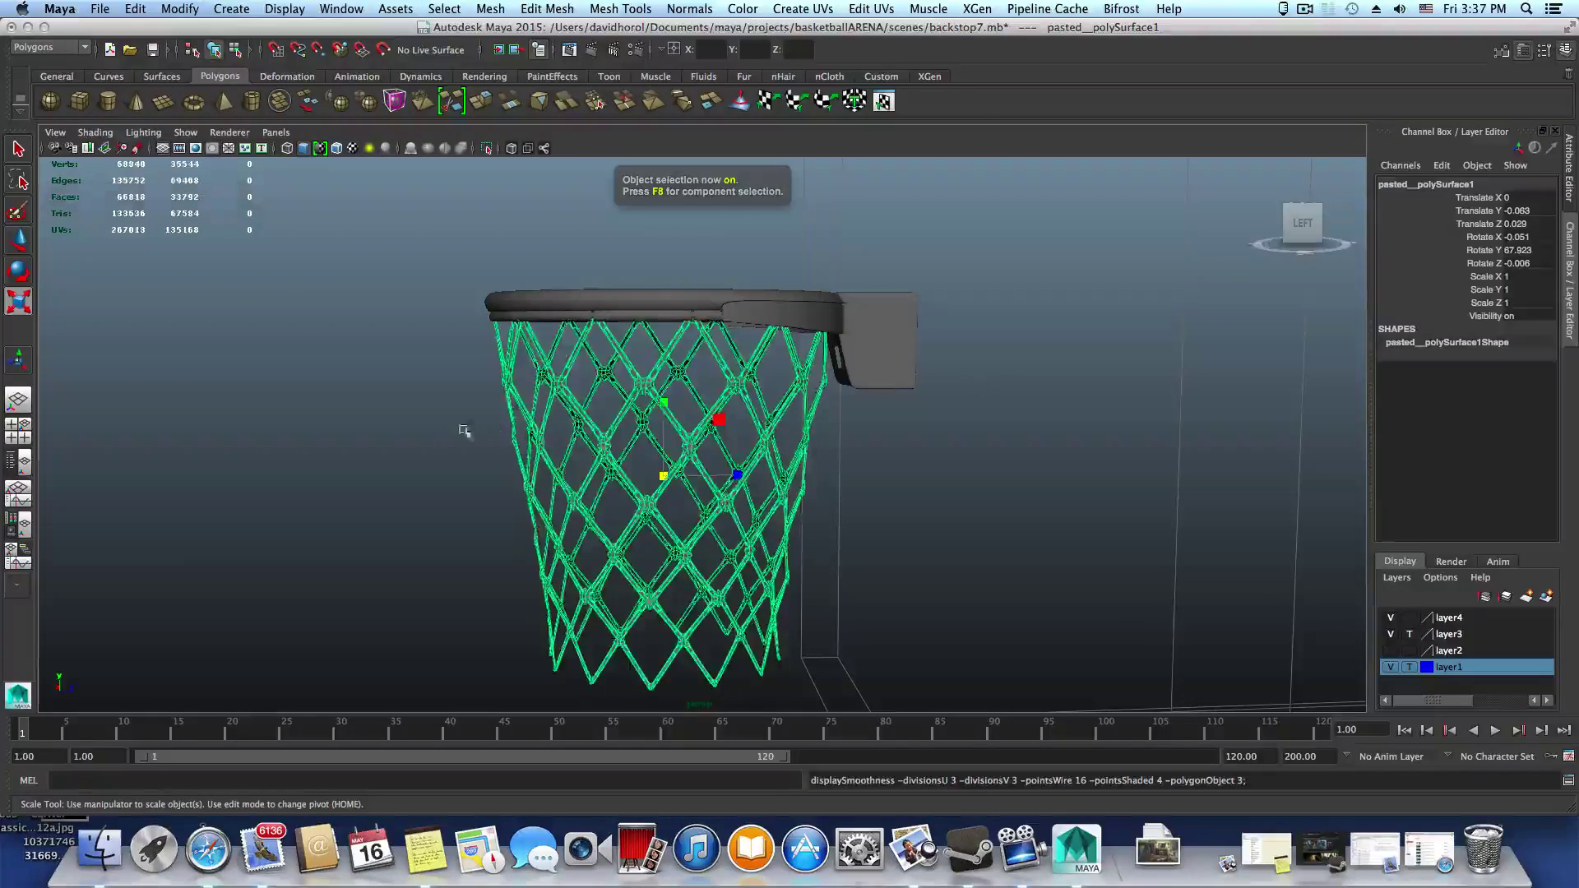
left_click(404, 458)
left_click_drag(625, 567, 612, 461, "alt")
Select the net together with the hoop's rim and bracket and lower them to Translate Y -2.811
left_click(679, 444)
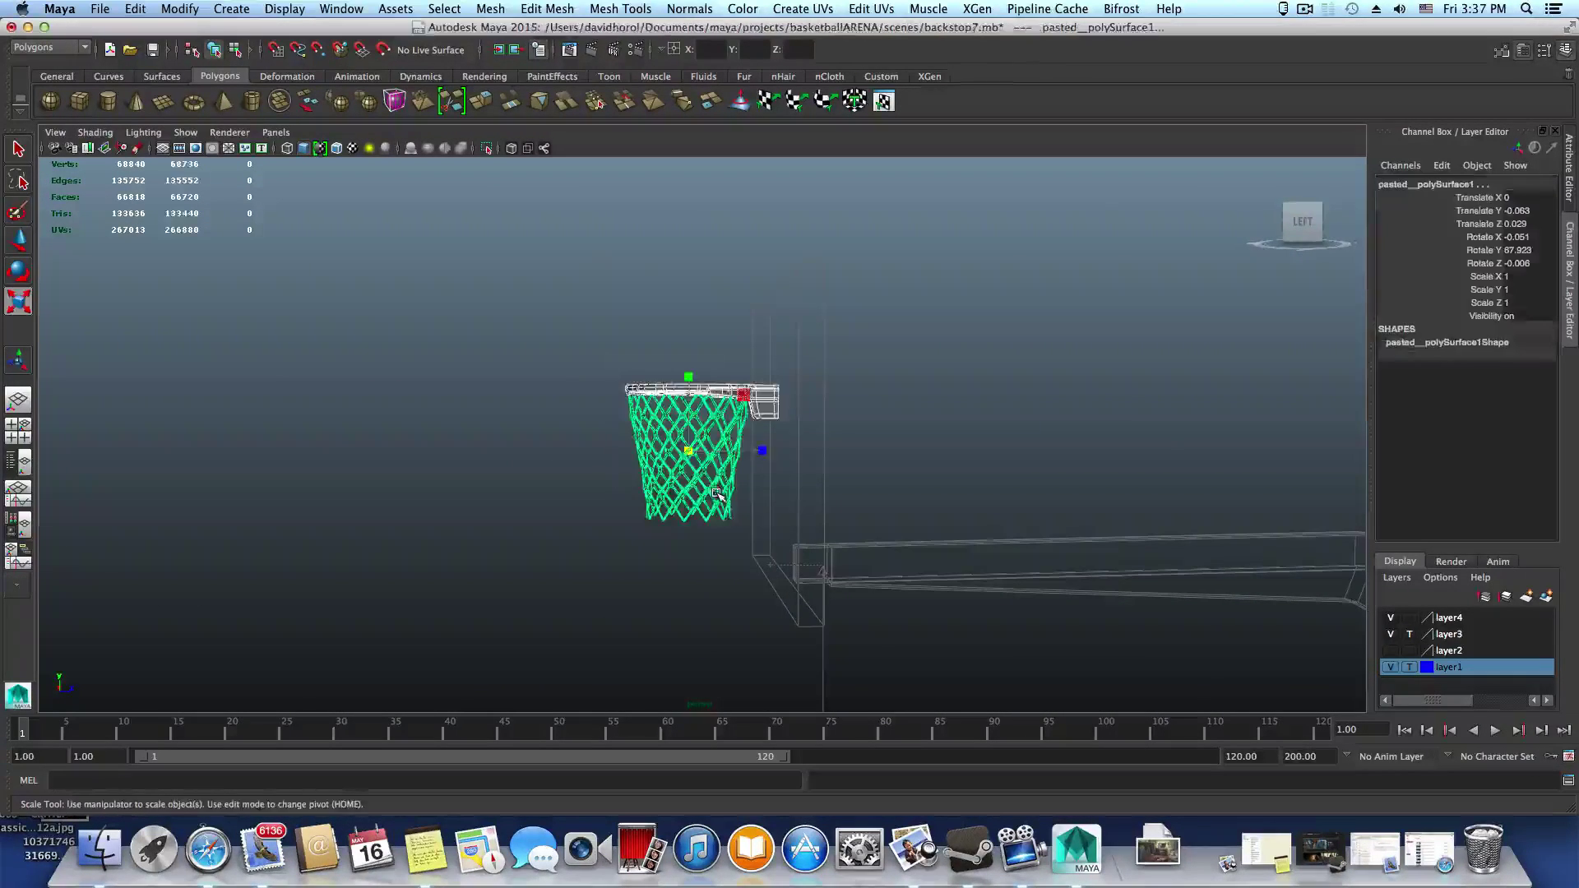
key("w")
left_click_drag(689, 367, 897, 444)
Save the scene as a new file named backstop8.mb in the scenes folder
left_click(98, 7)
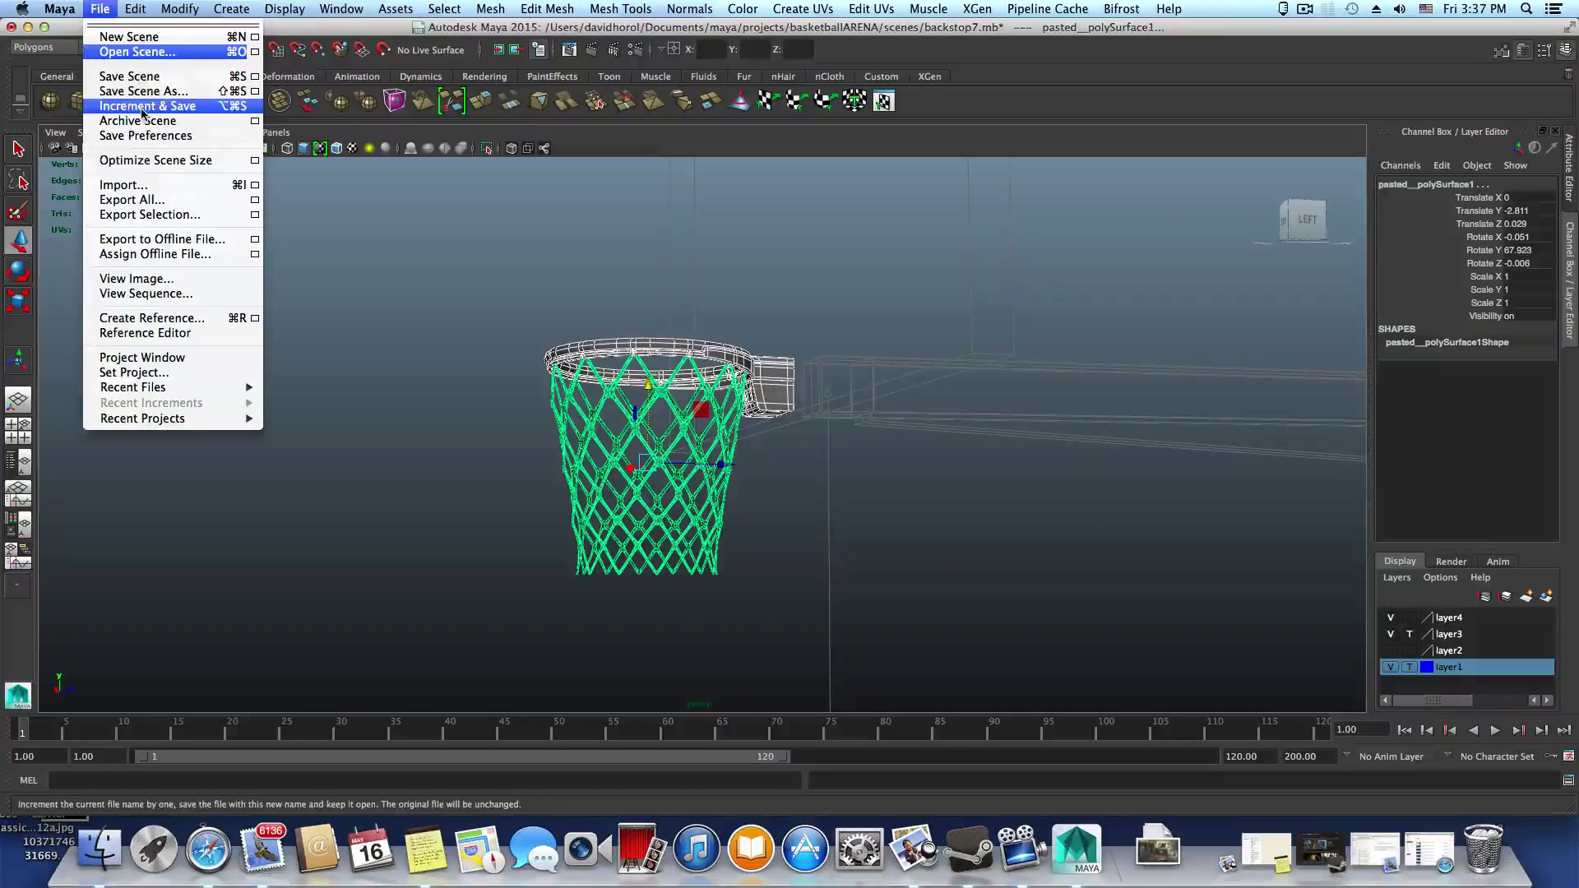
left_click(144, 91)
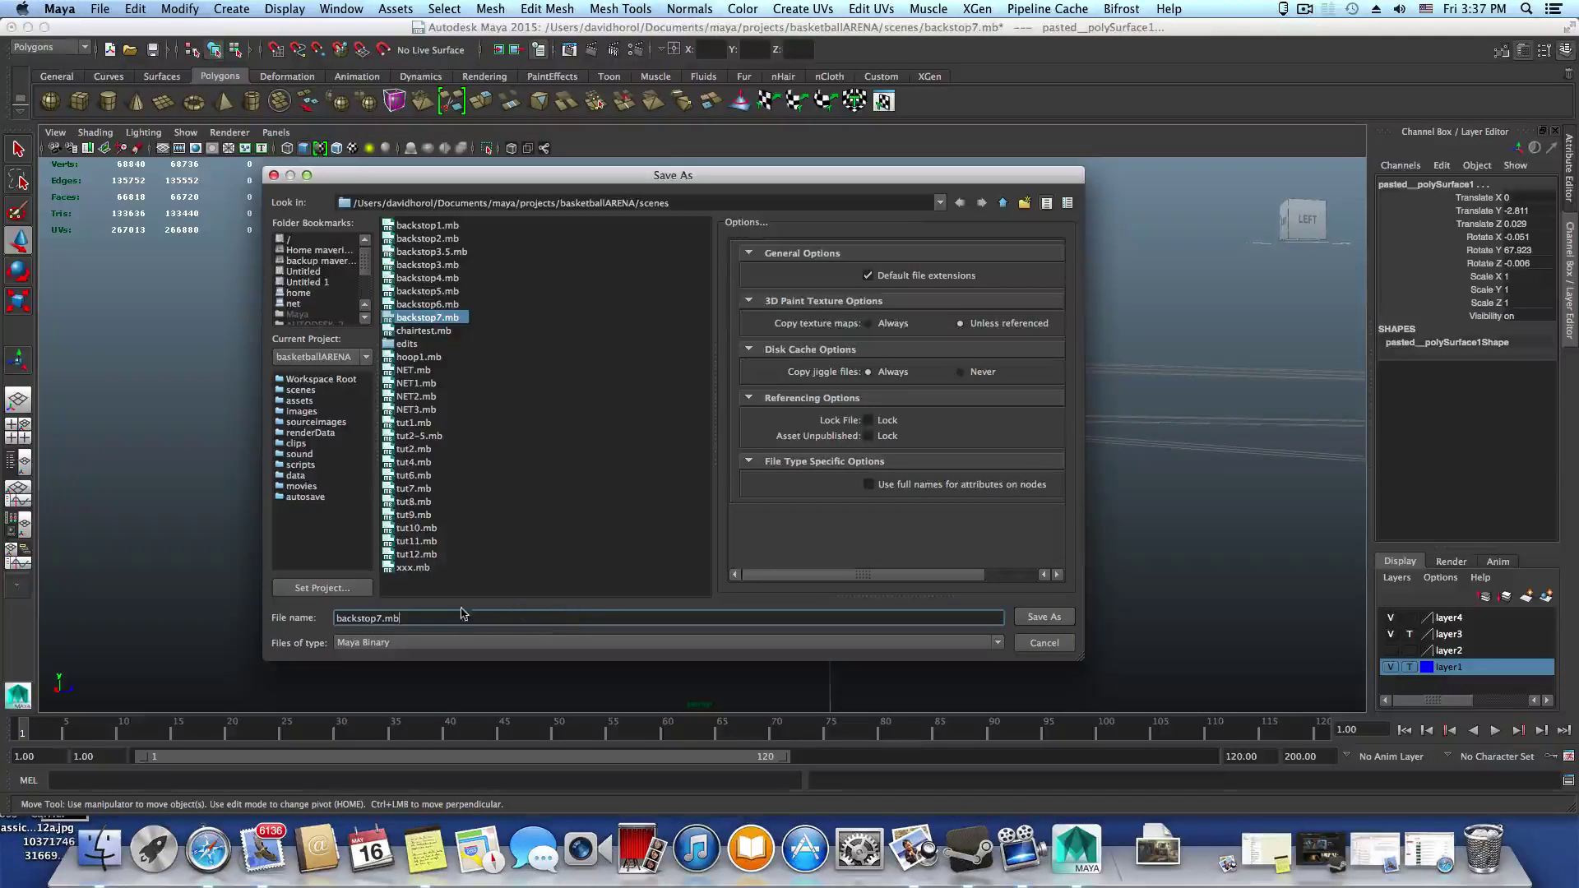
left_click(379, 617)
type("8")
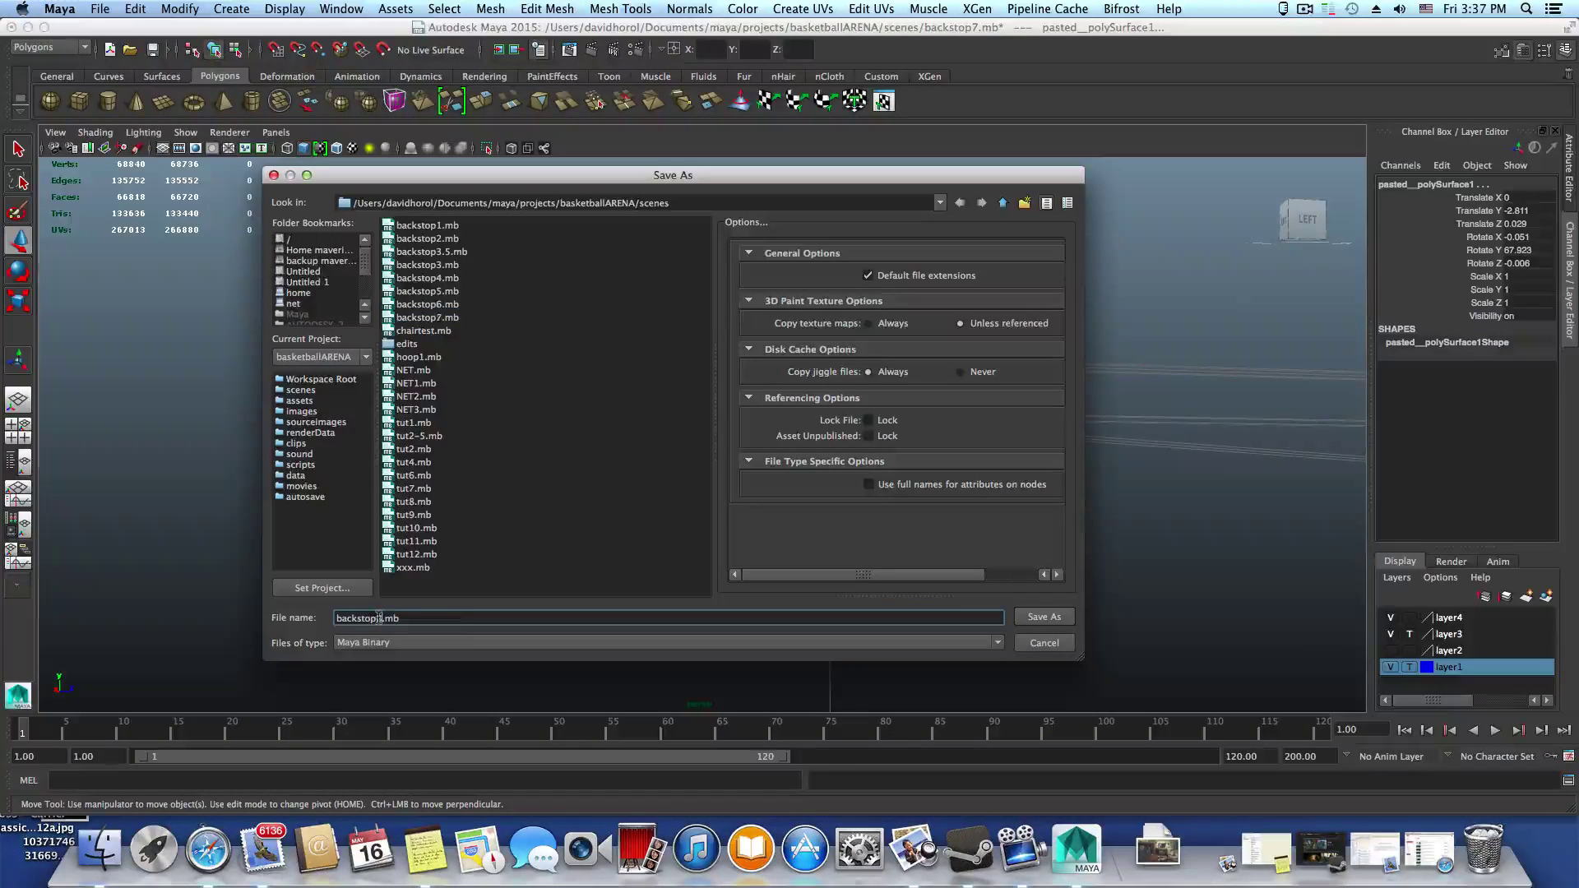
left_click(1044, 617)
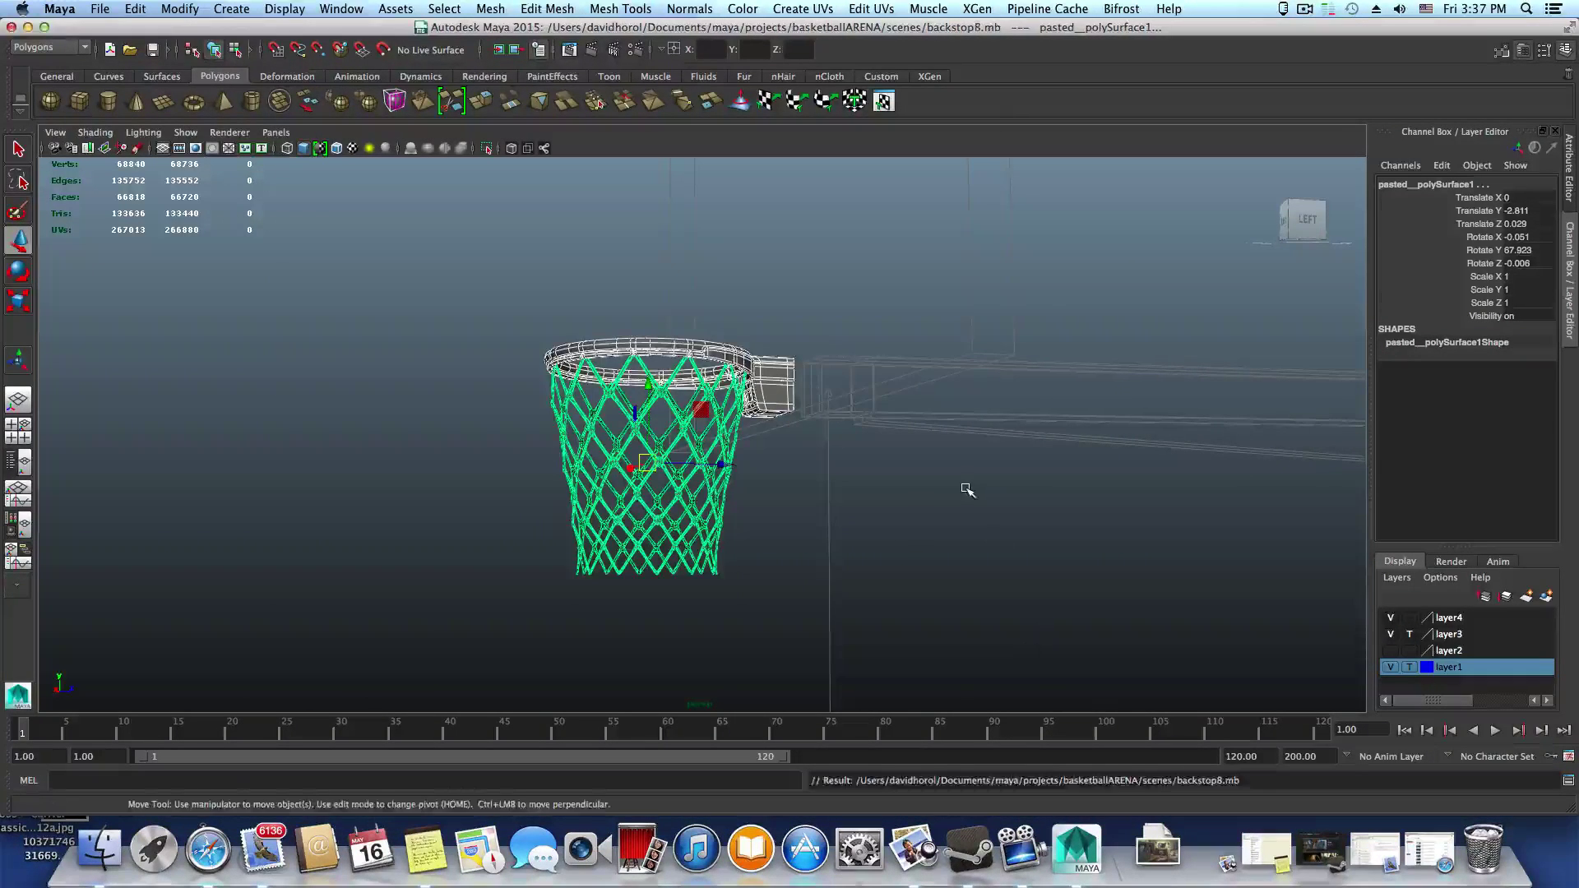
left_click_drag(886, 502, 919, 547, "alt")
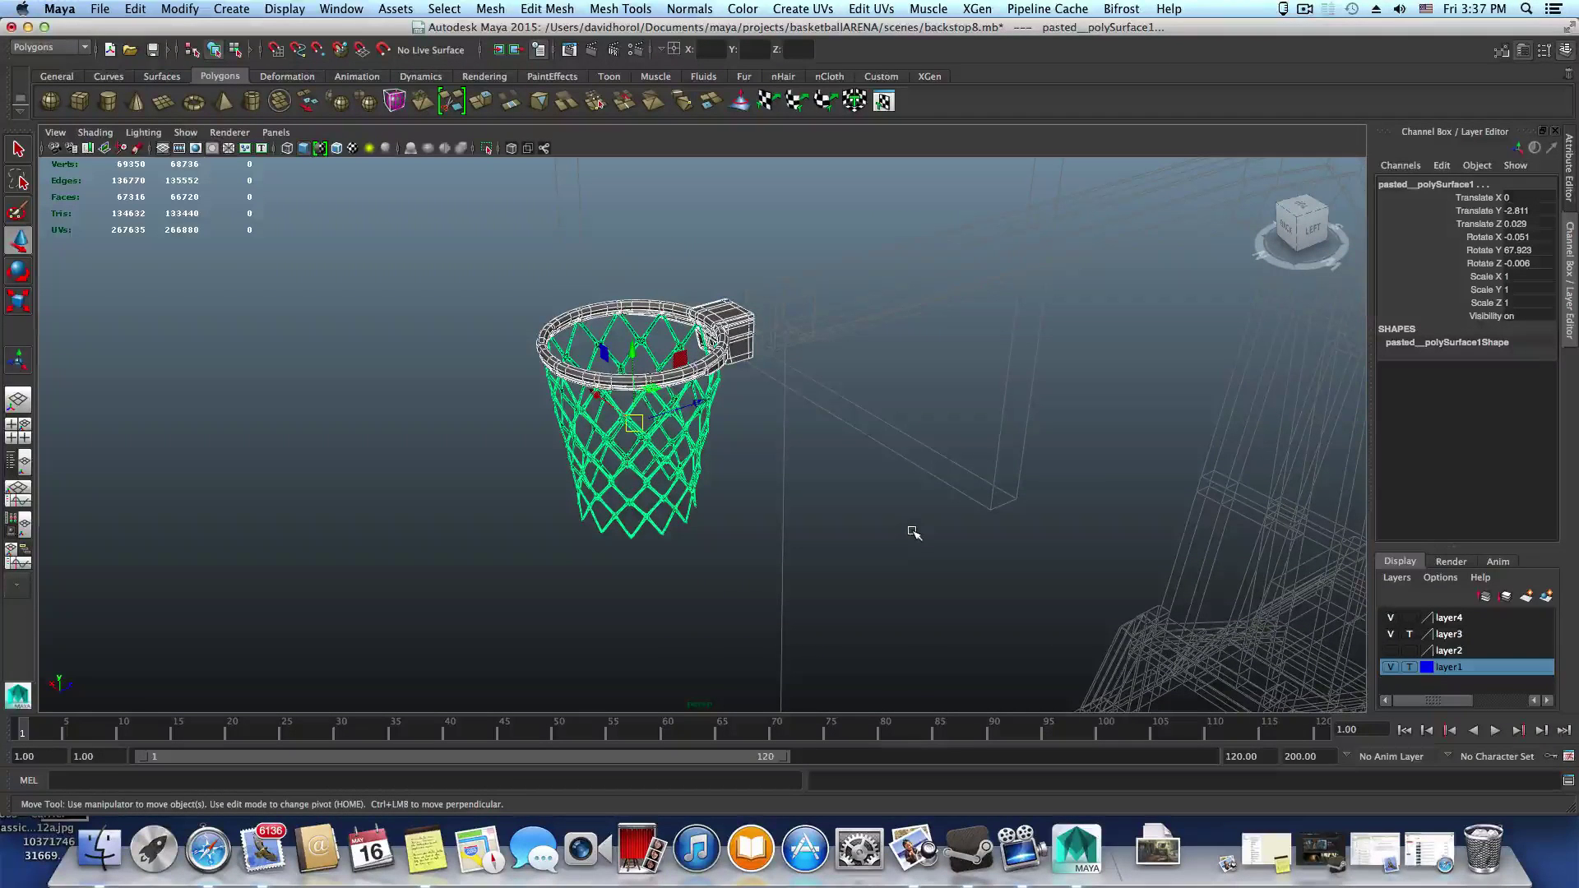